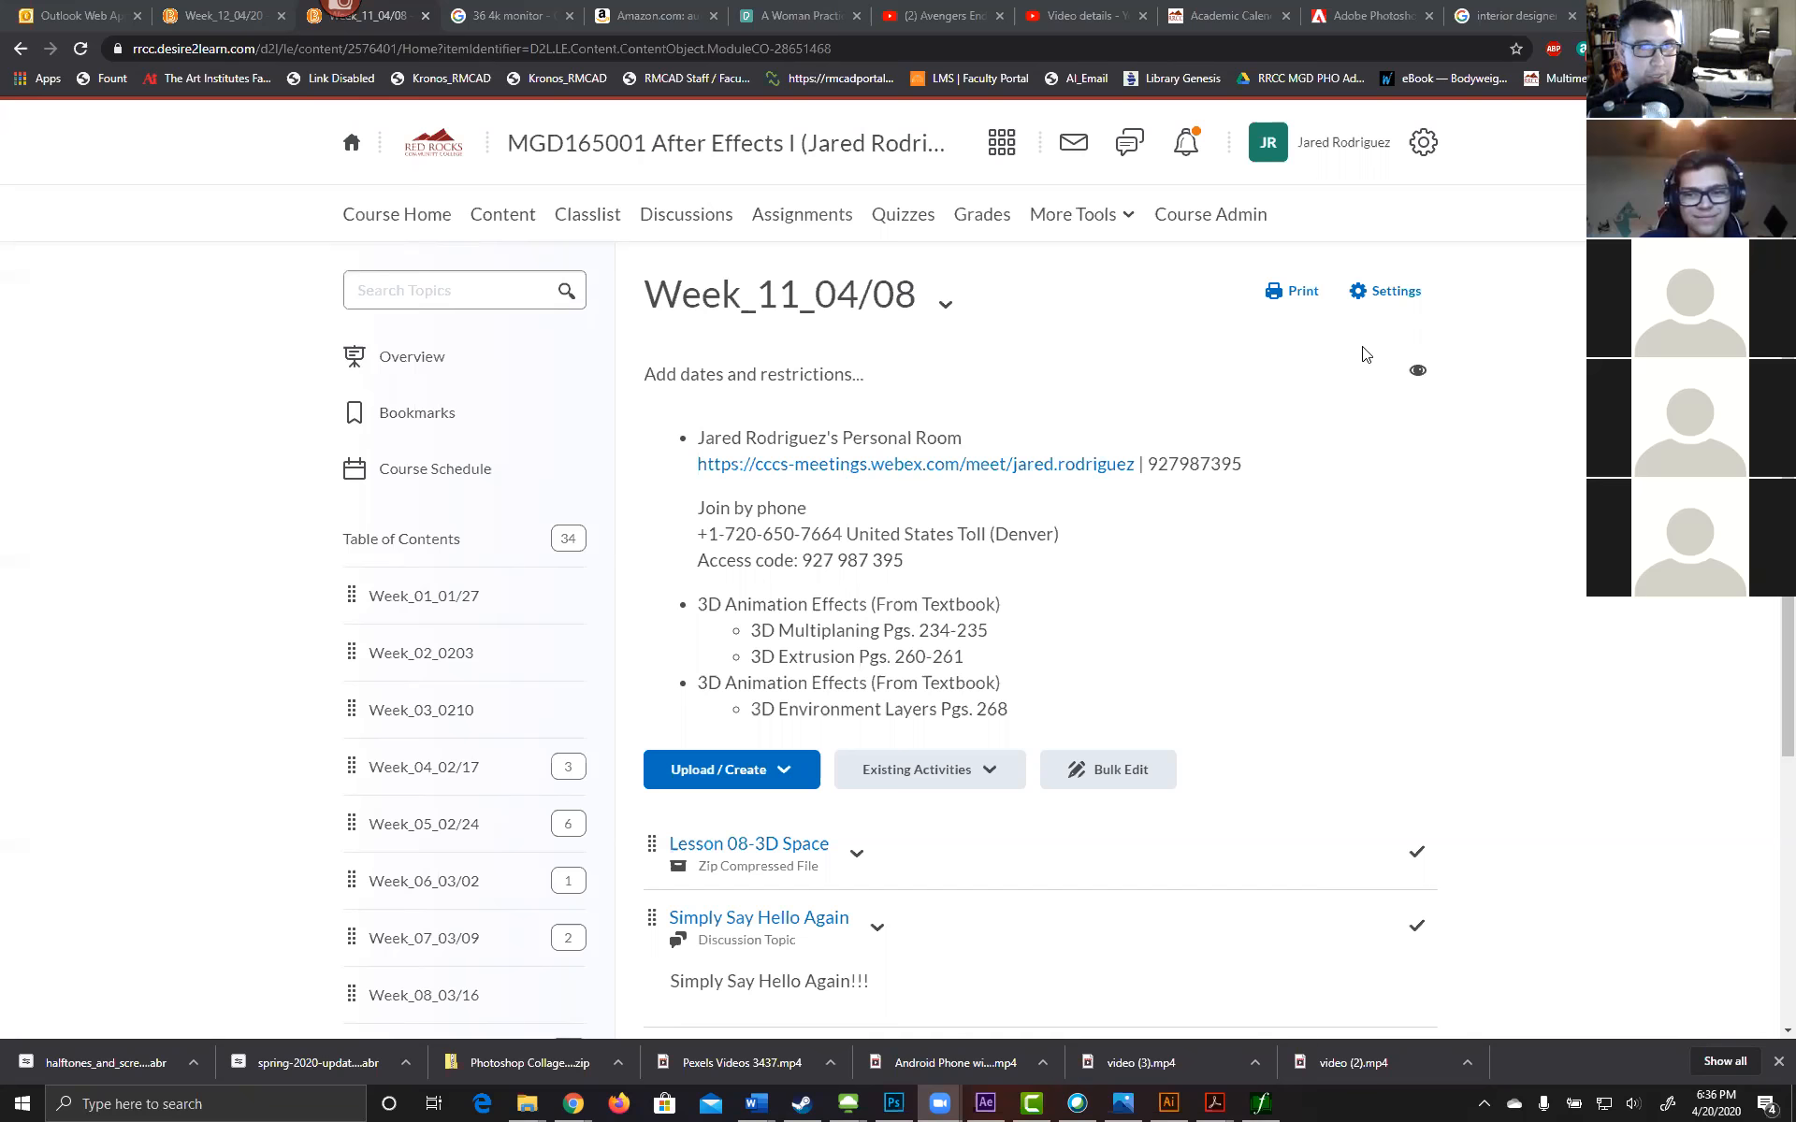
Step: Open the Week_12_04/20 course module and review its due topics, discussion post and video files
click(1547, 426)
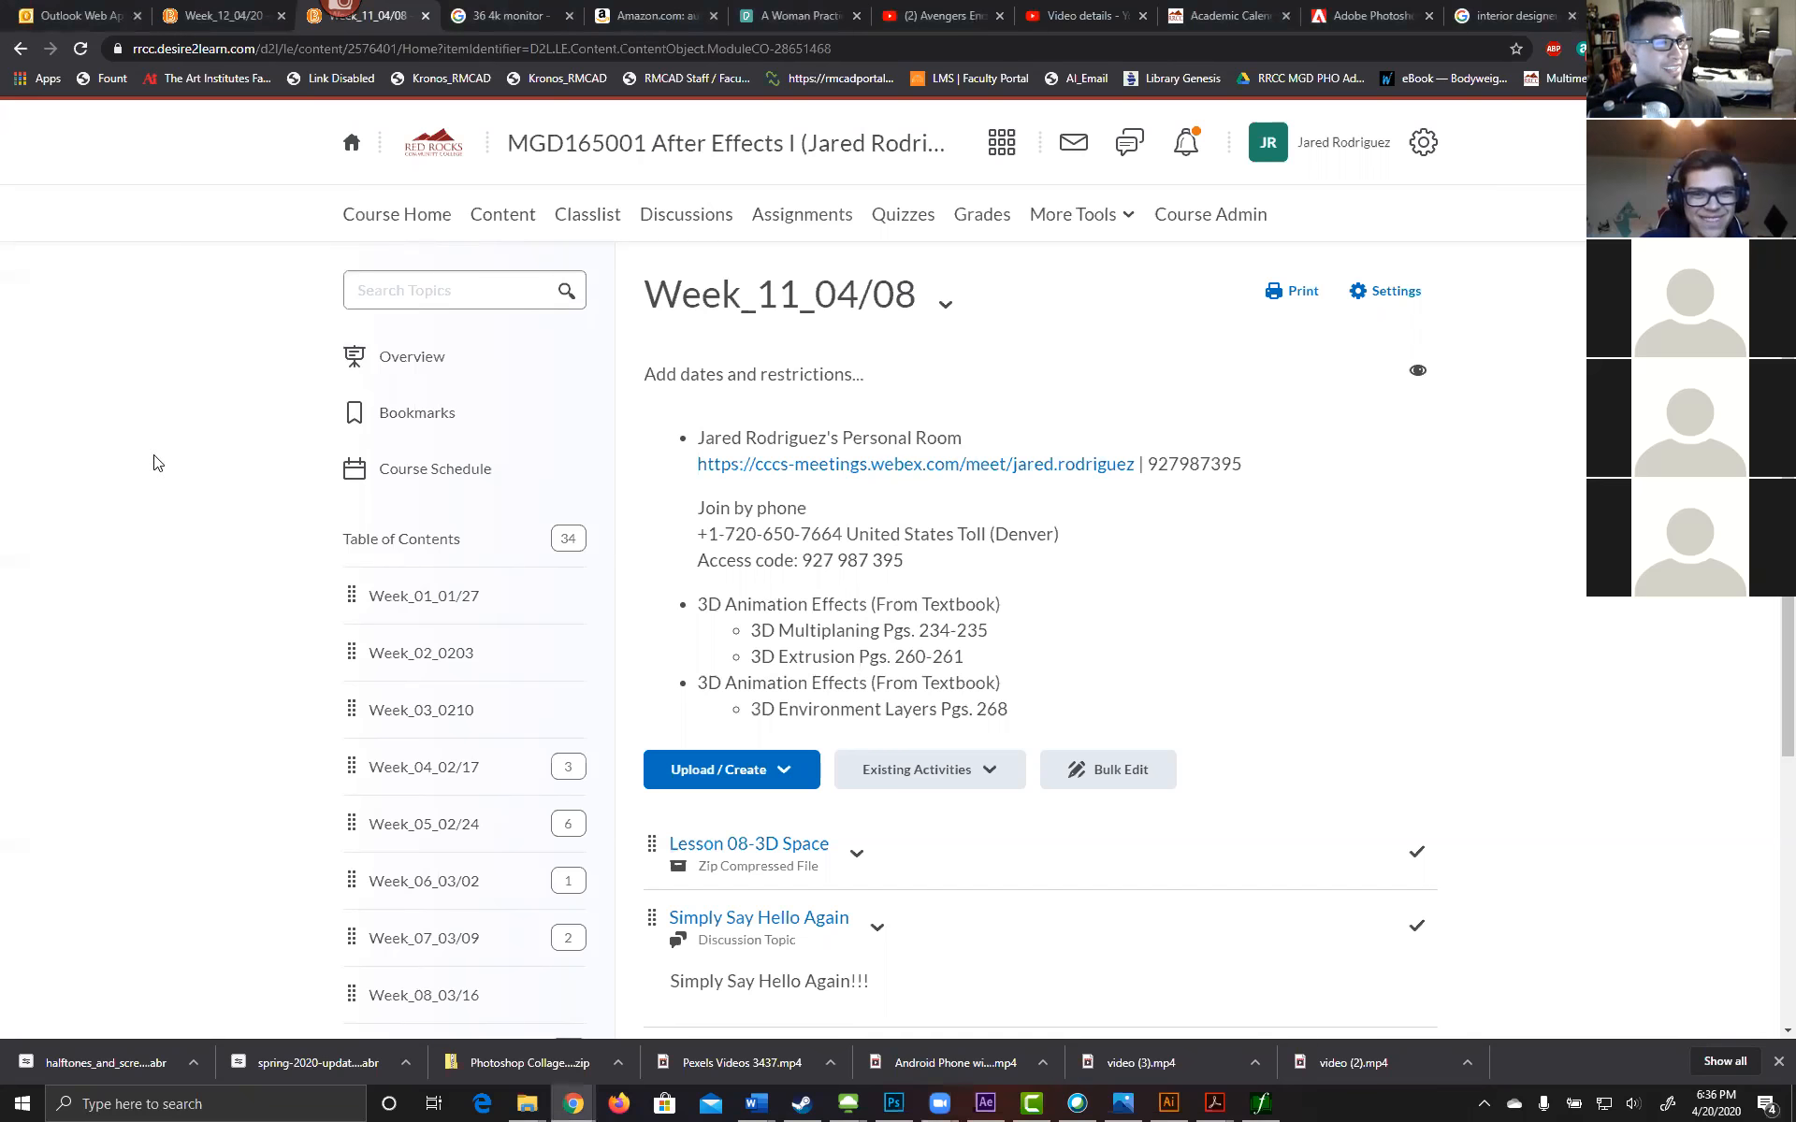
scroll(281, 566, down, 3)
scroll(271, 543, up, 3)
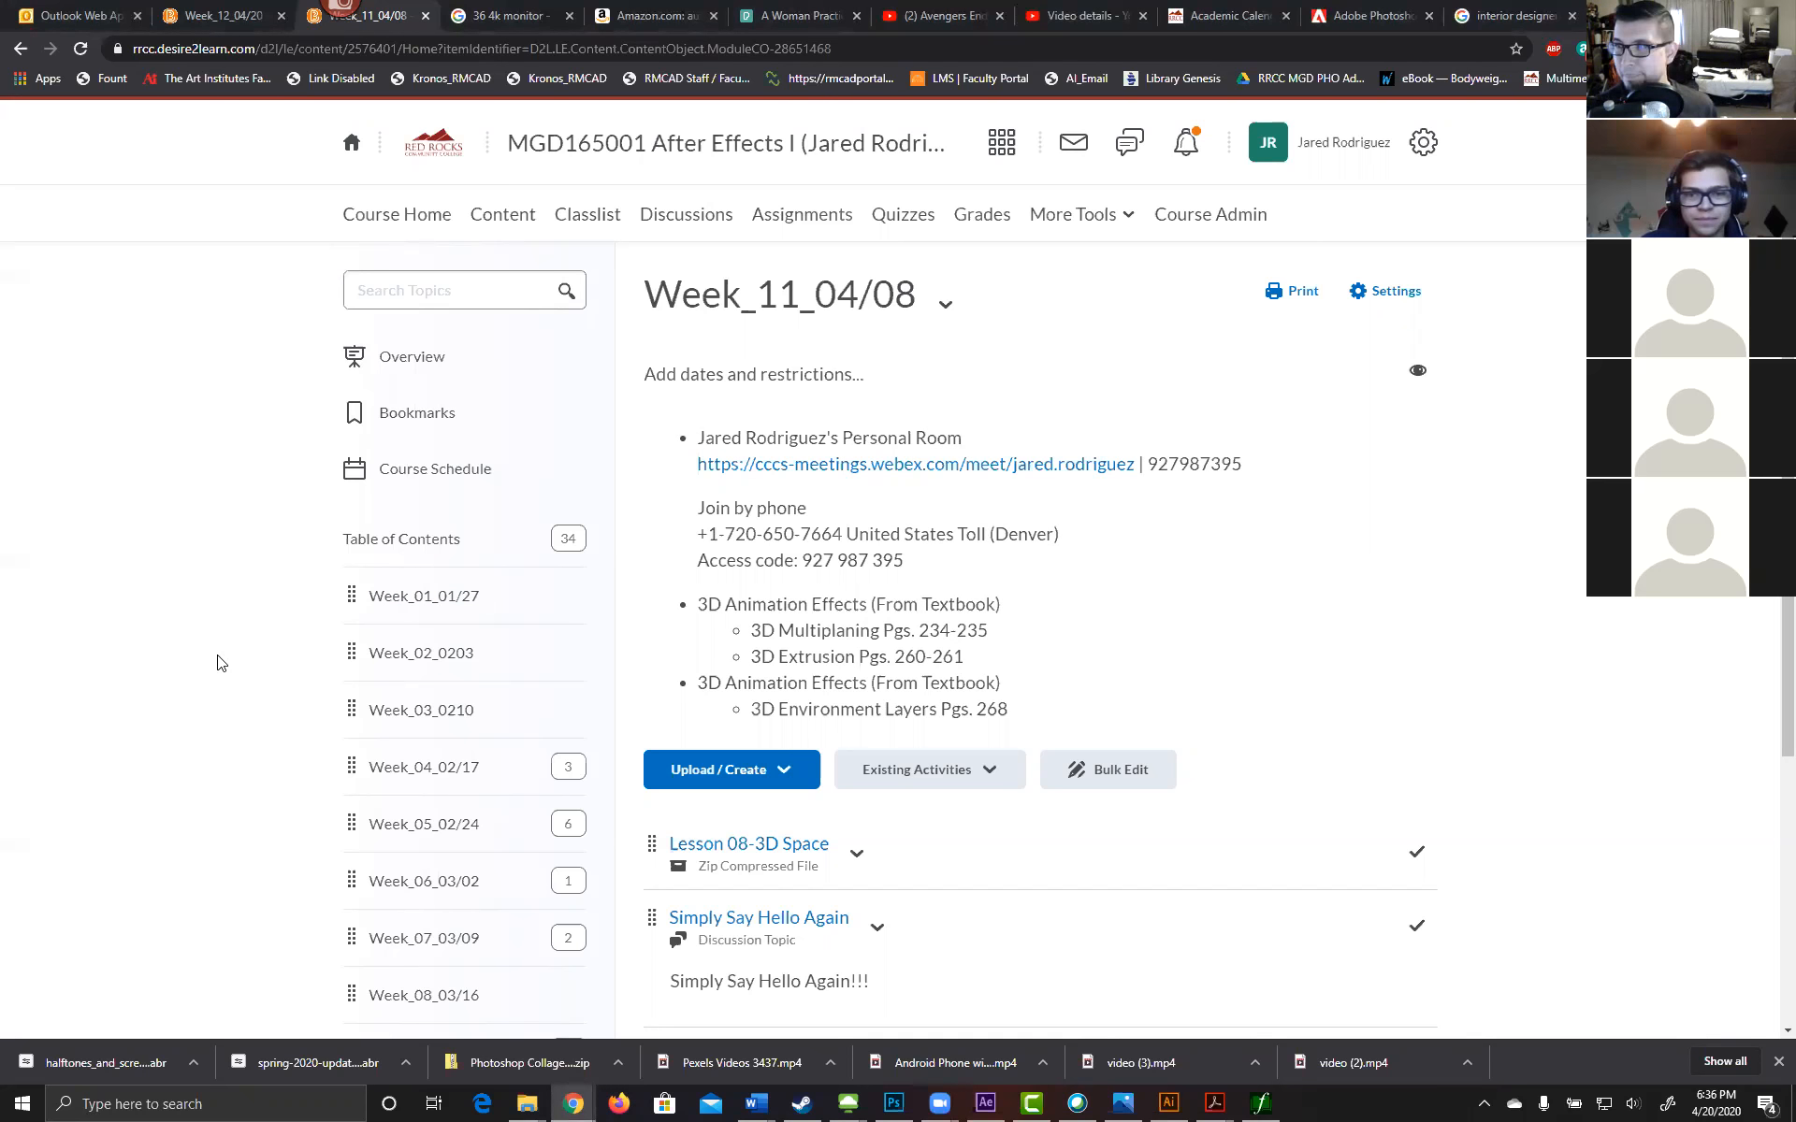
scroll(256, 643, down, 3)
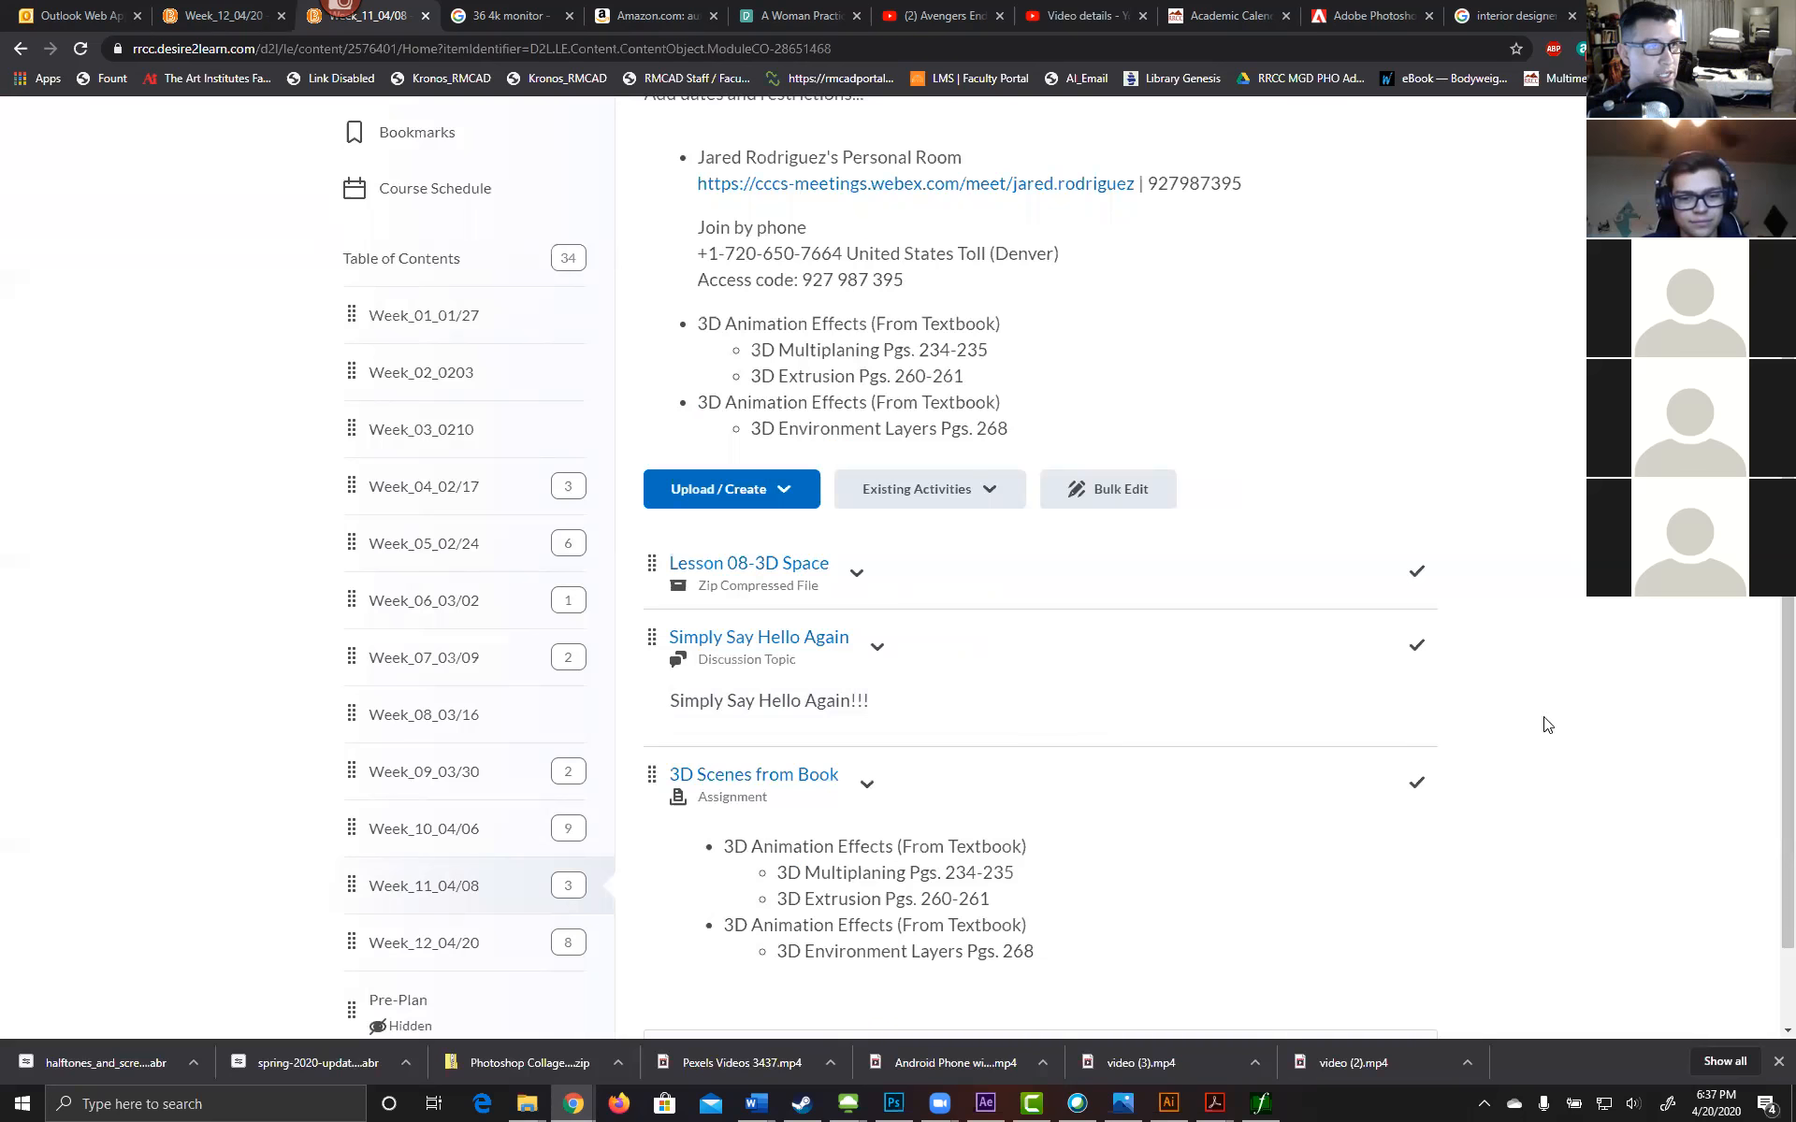
click(456, 954)
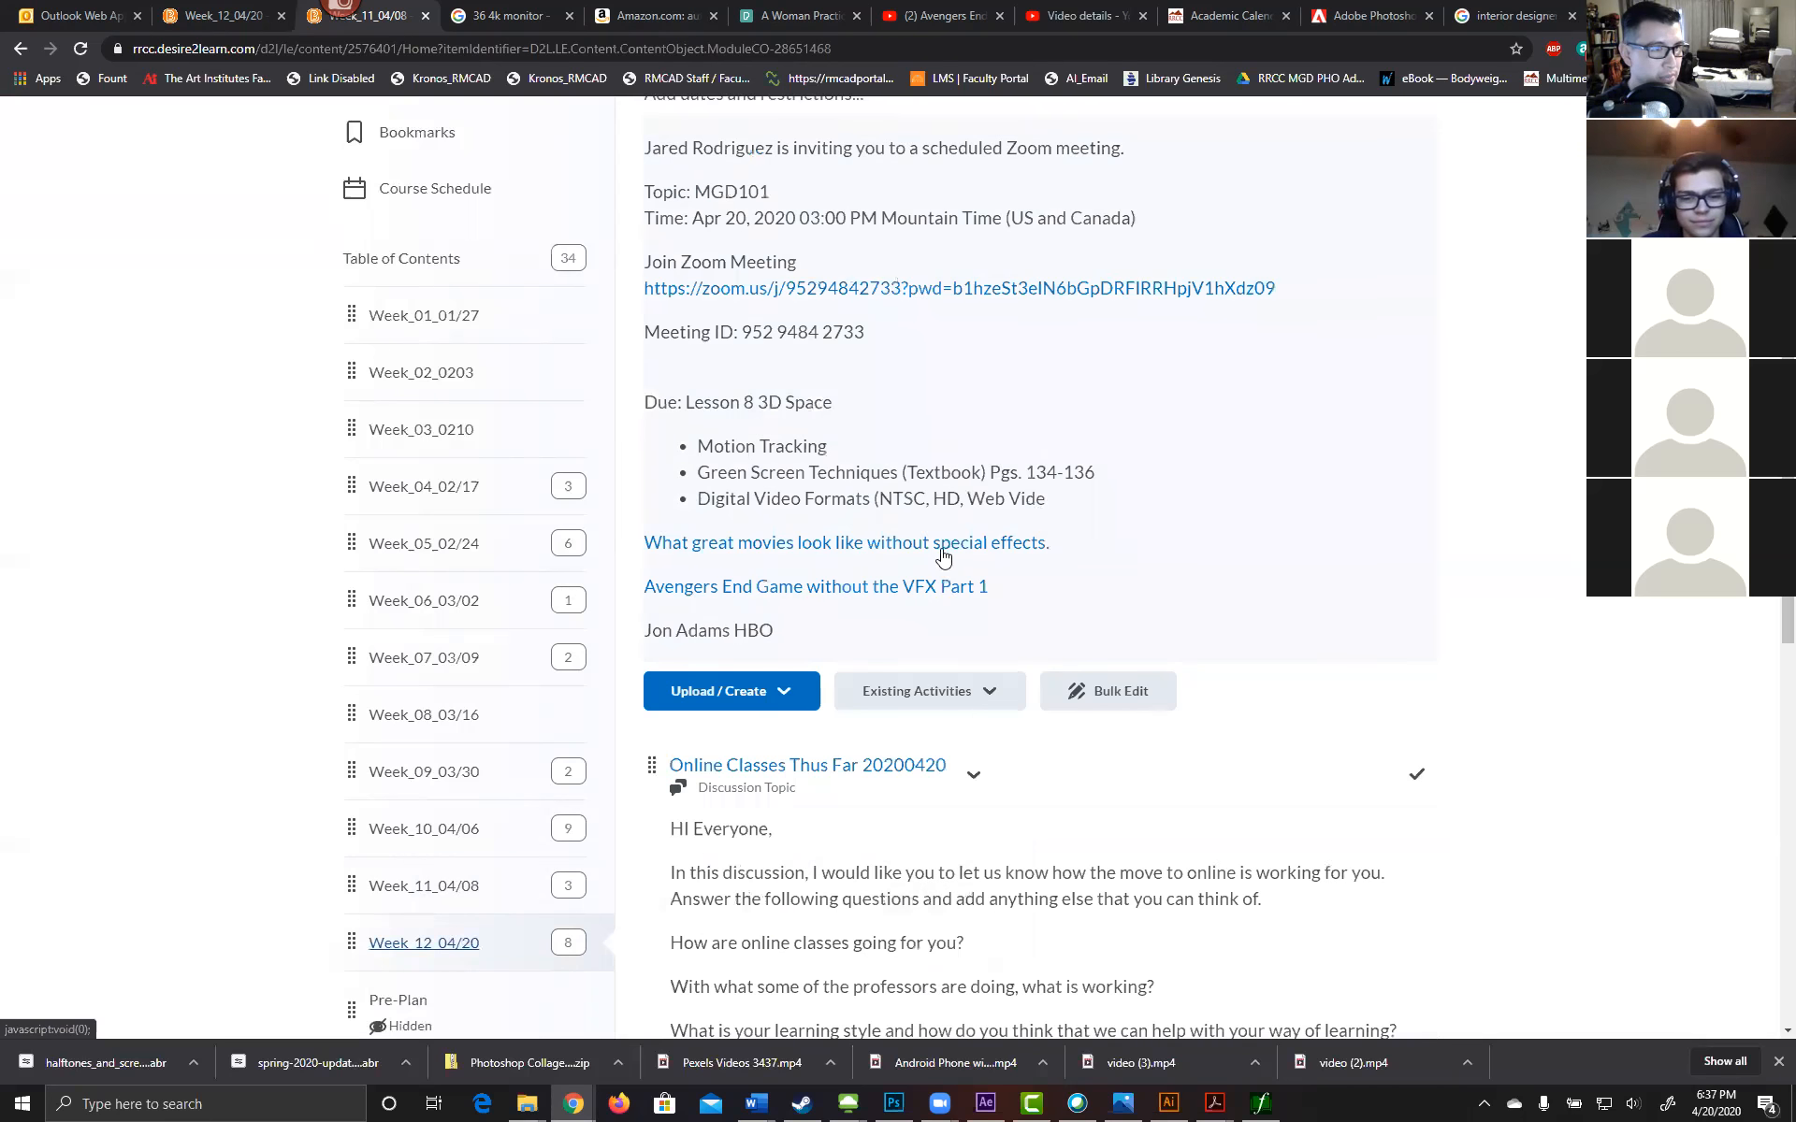
scroll(874, 502, down, 4)
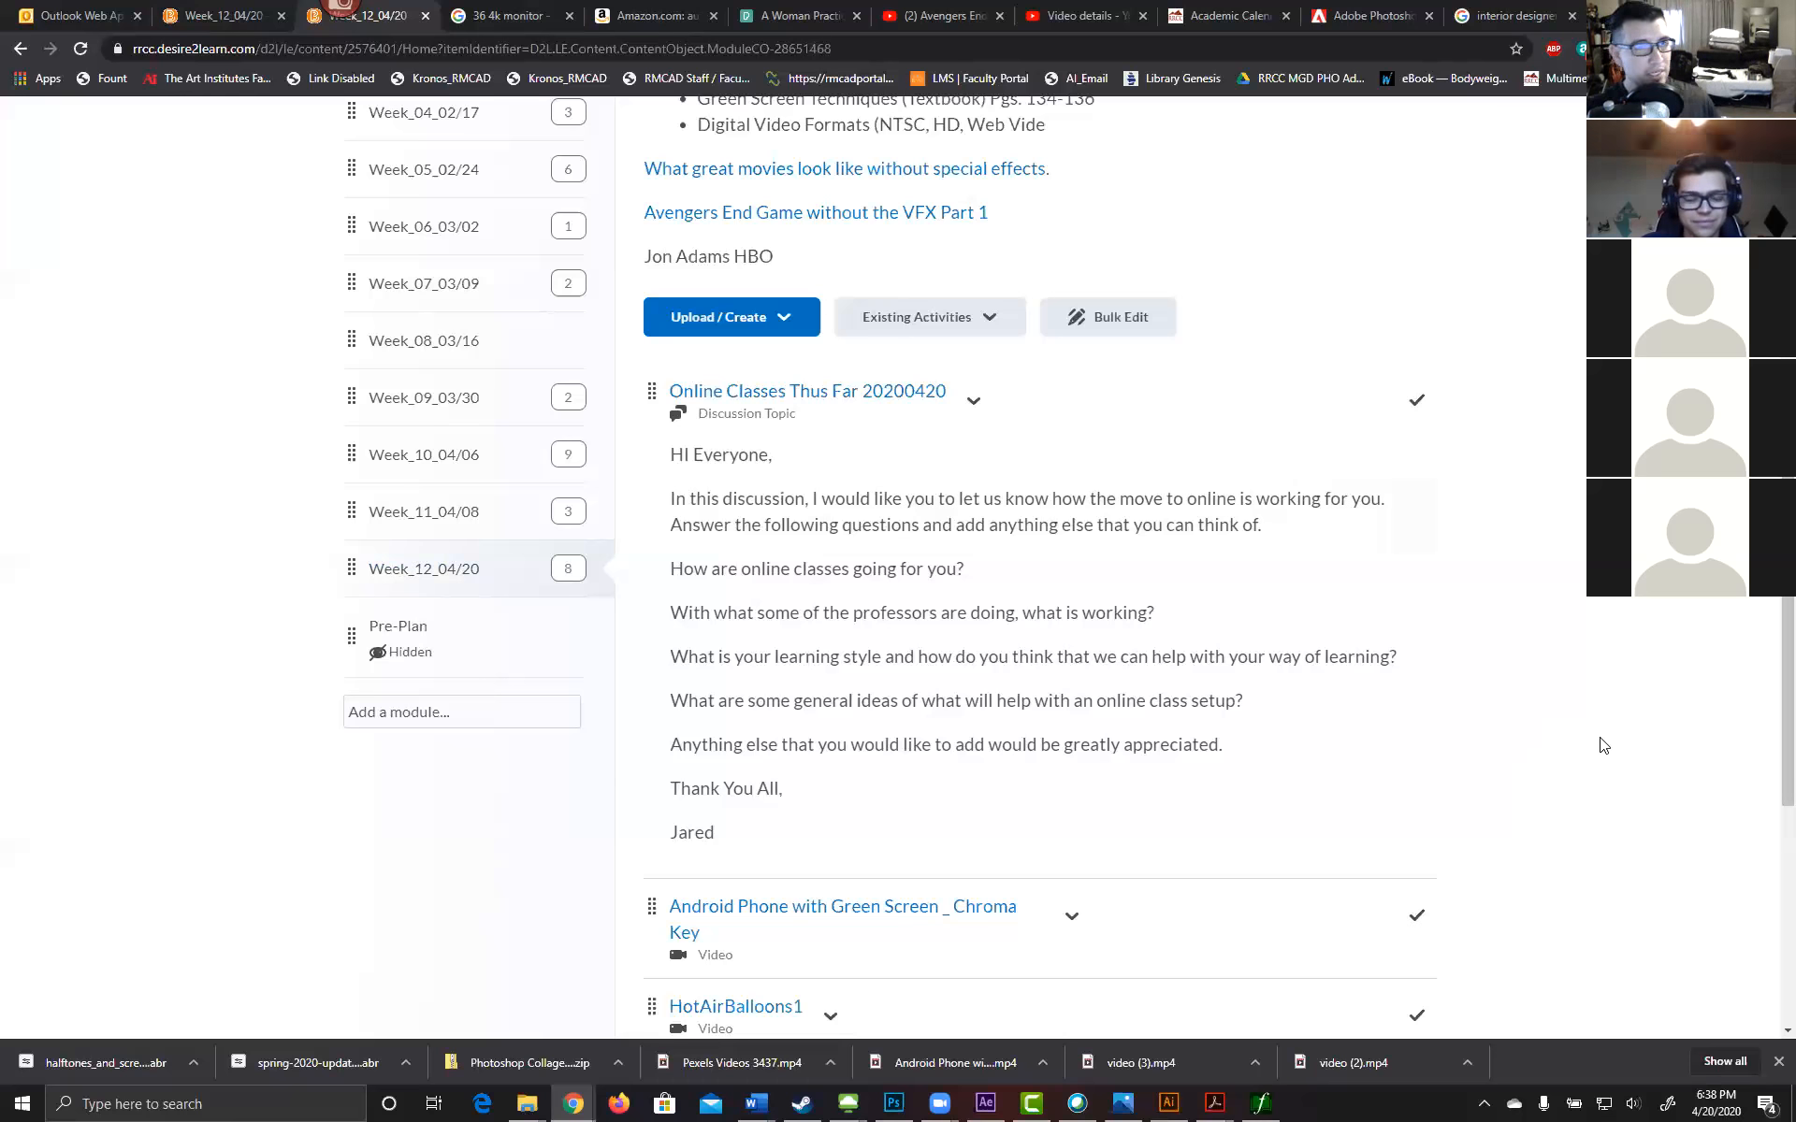
scroll(1604, 746, down, 5)
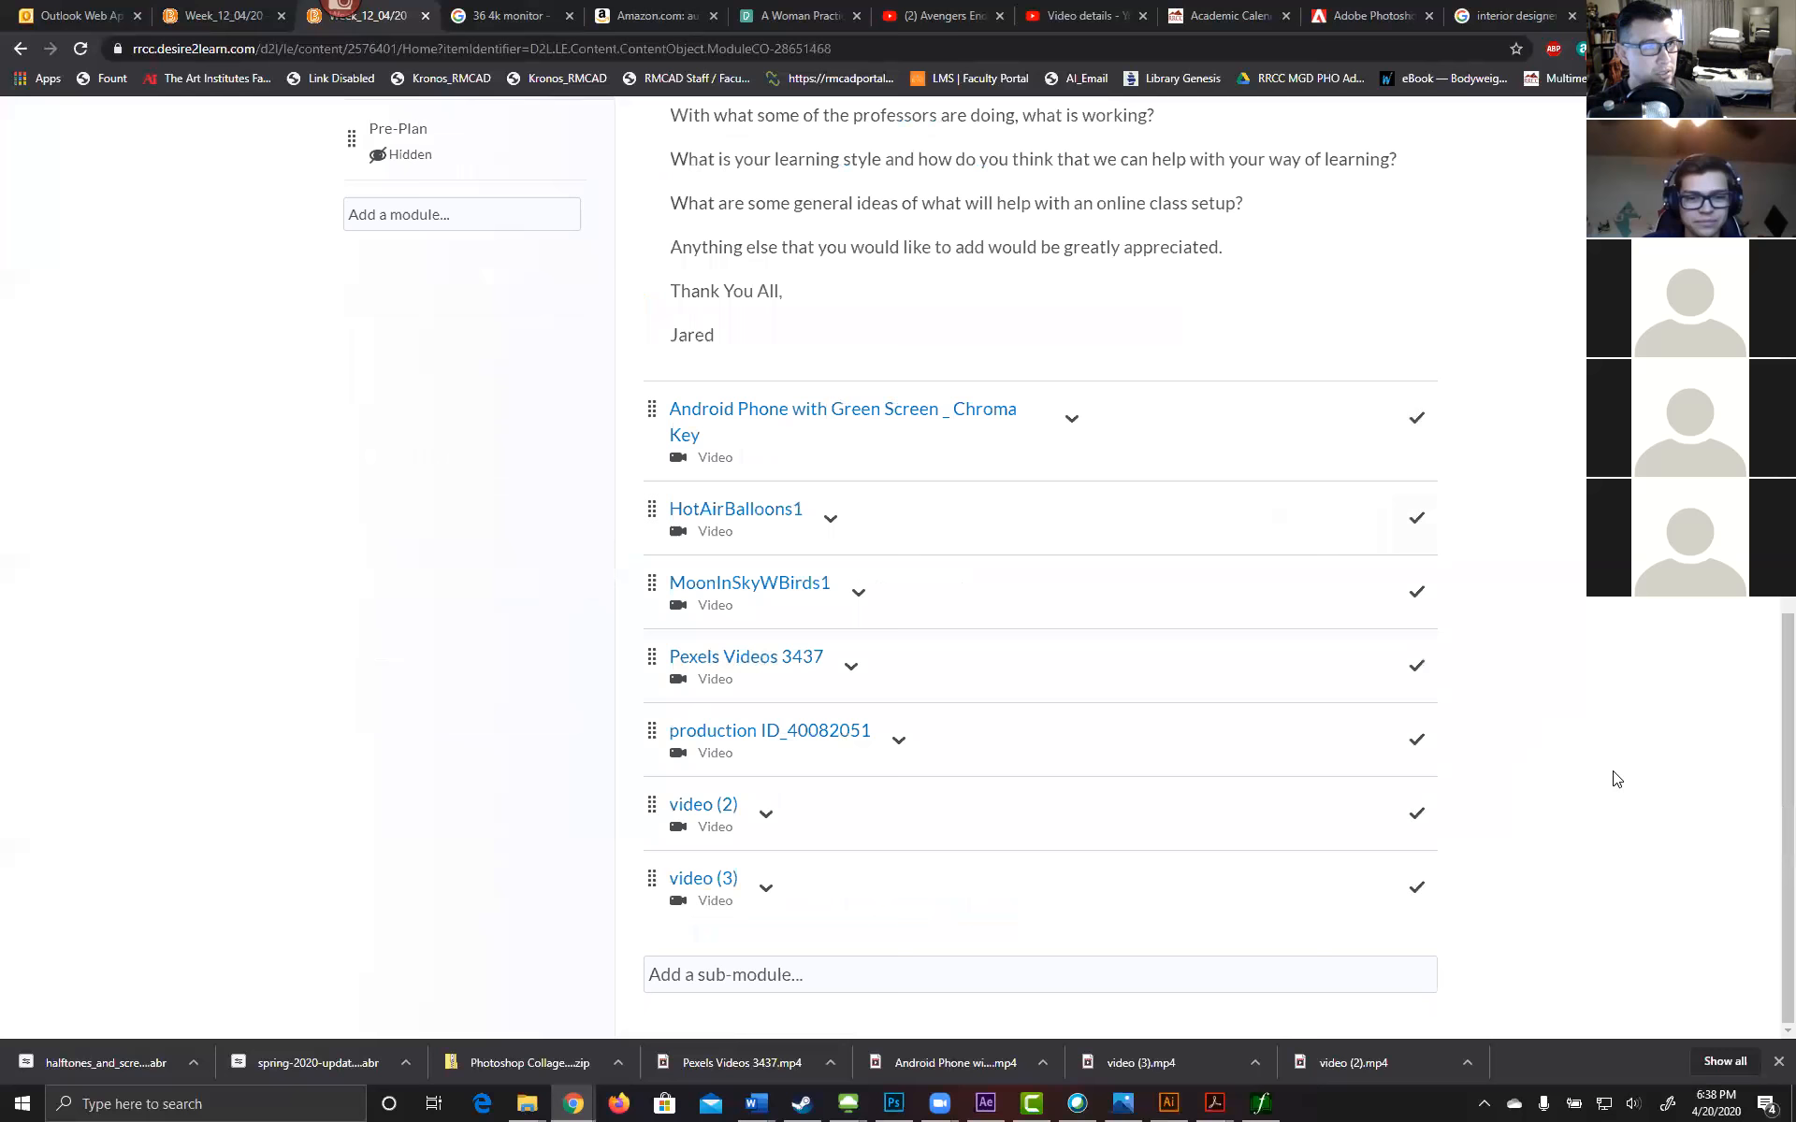
scroll(1593, 764, up, 8)
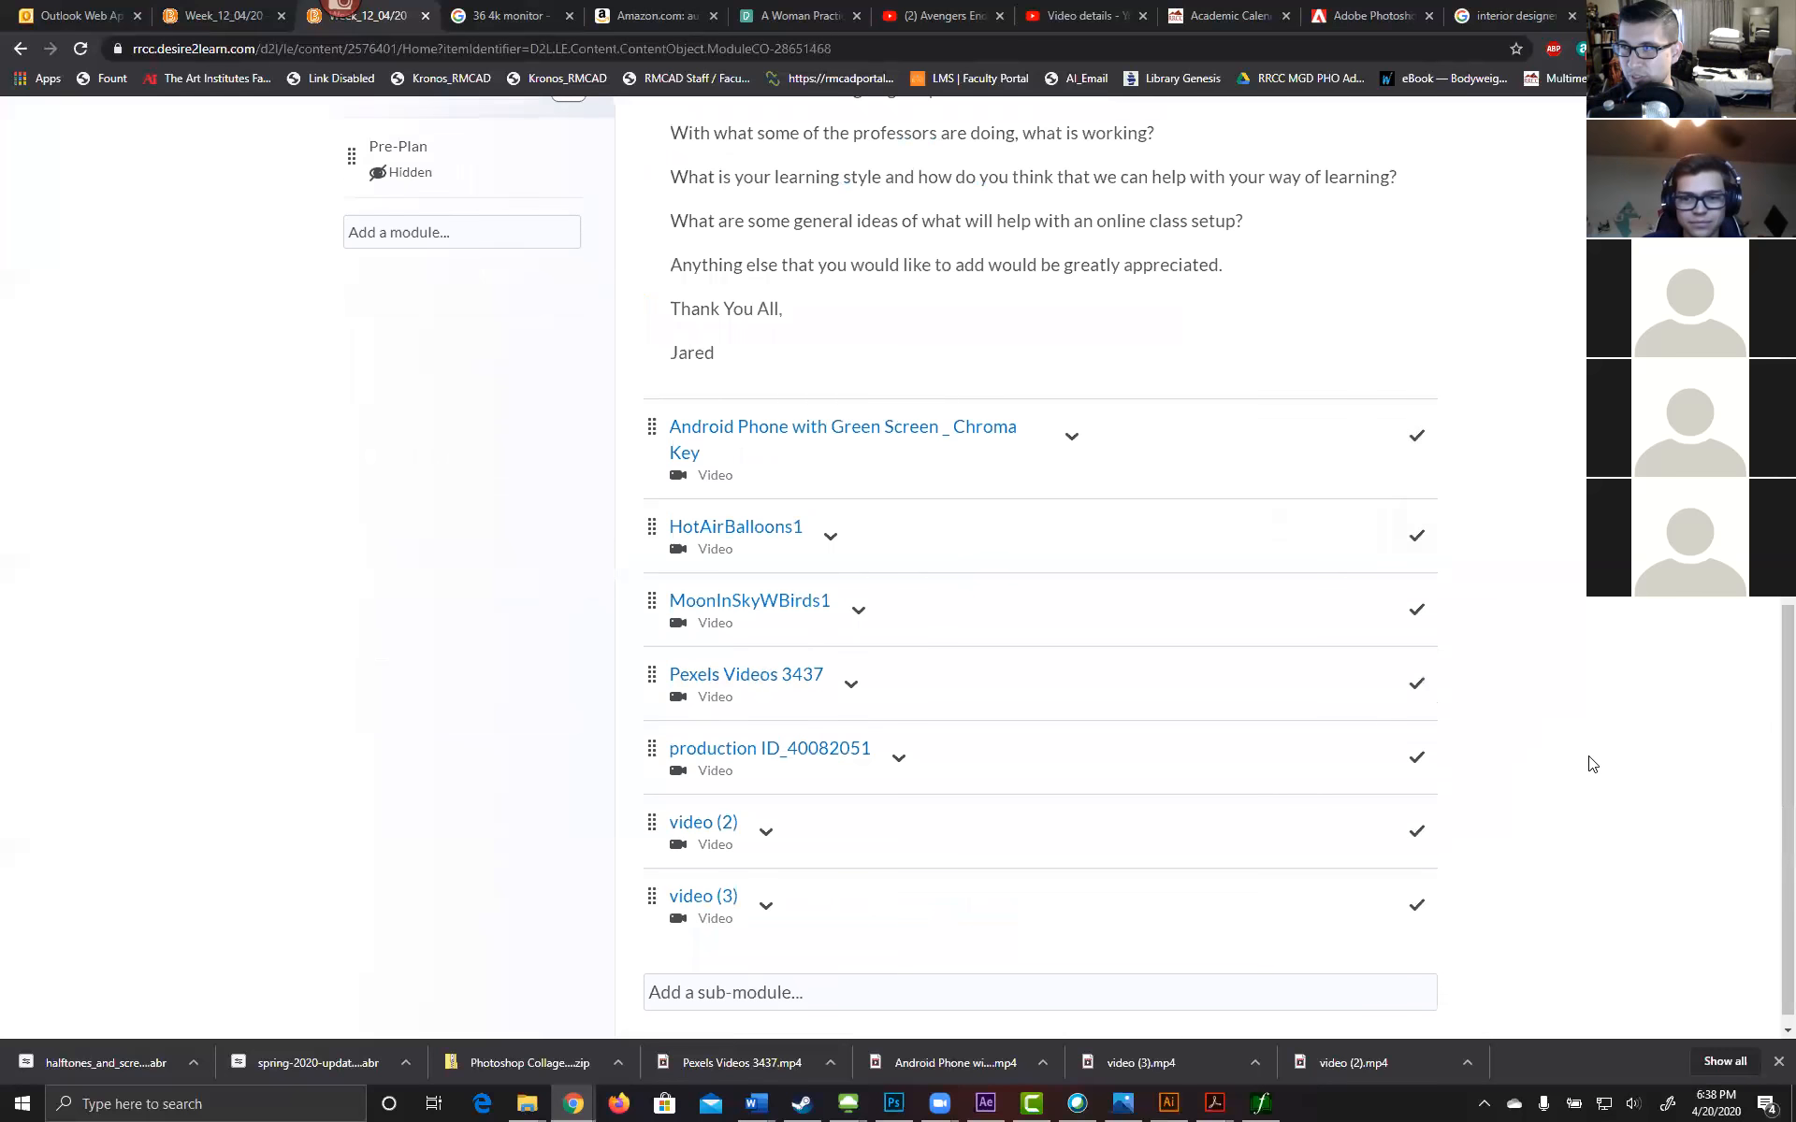
scroll(1593, 764, up, 3)
scroll(1596, 763, down, 7)
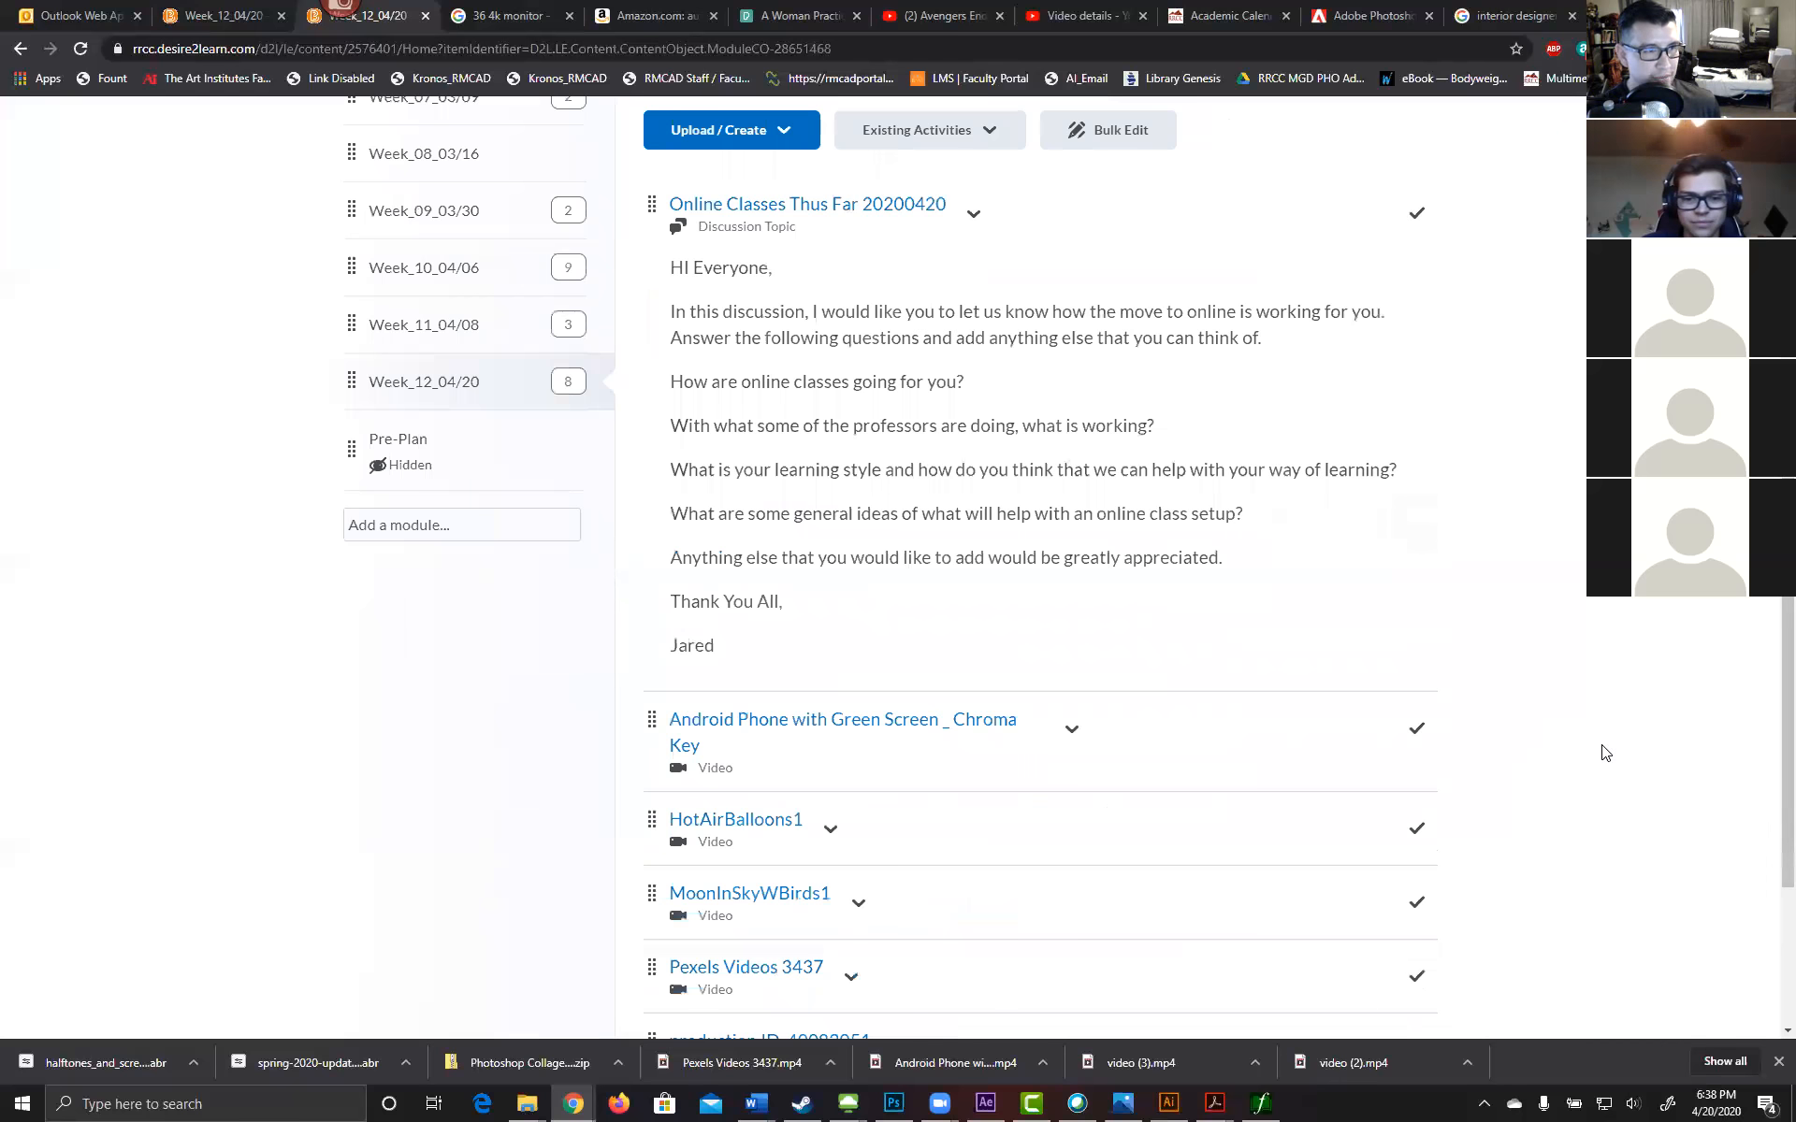
scroll(1576, 725, down, 3)
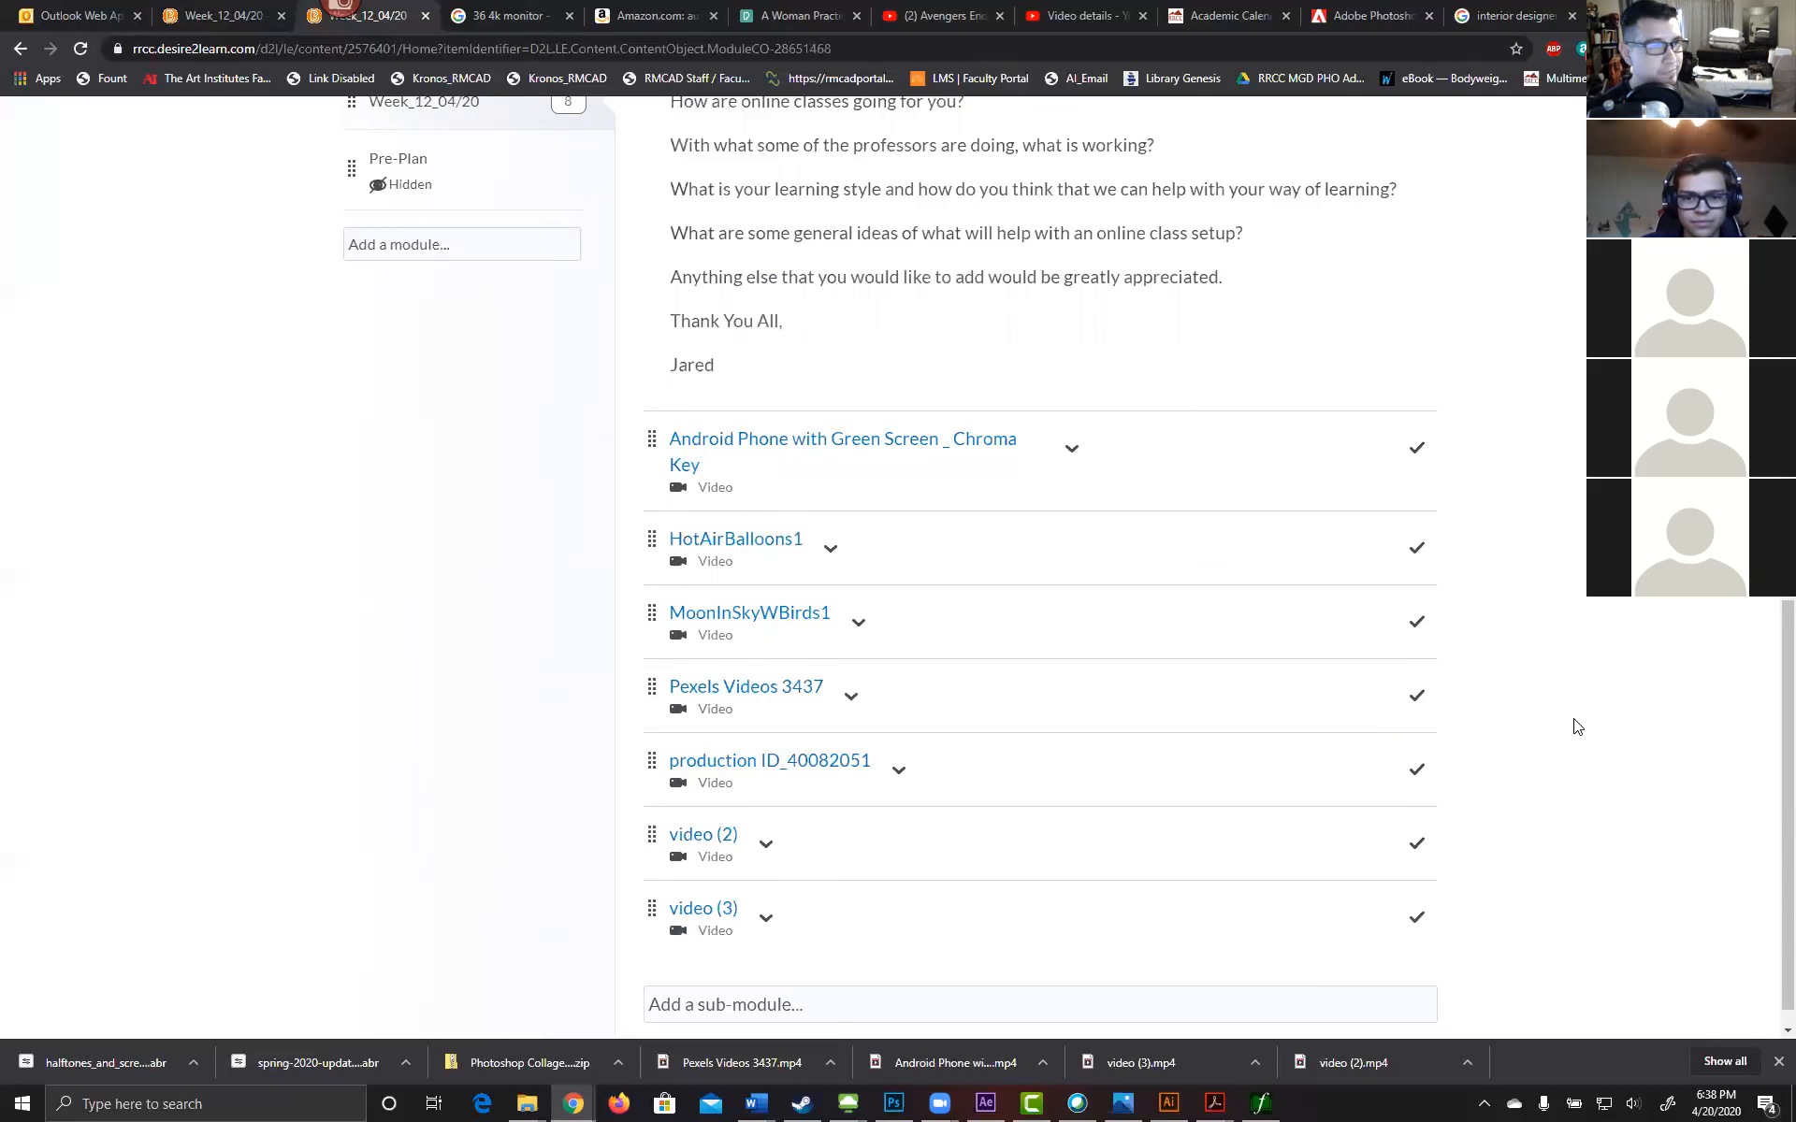
scroll(1576, 725, up, 10)
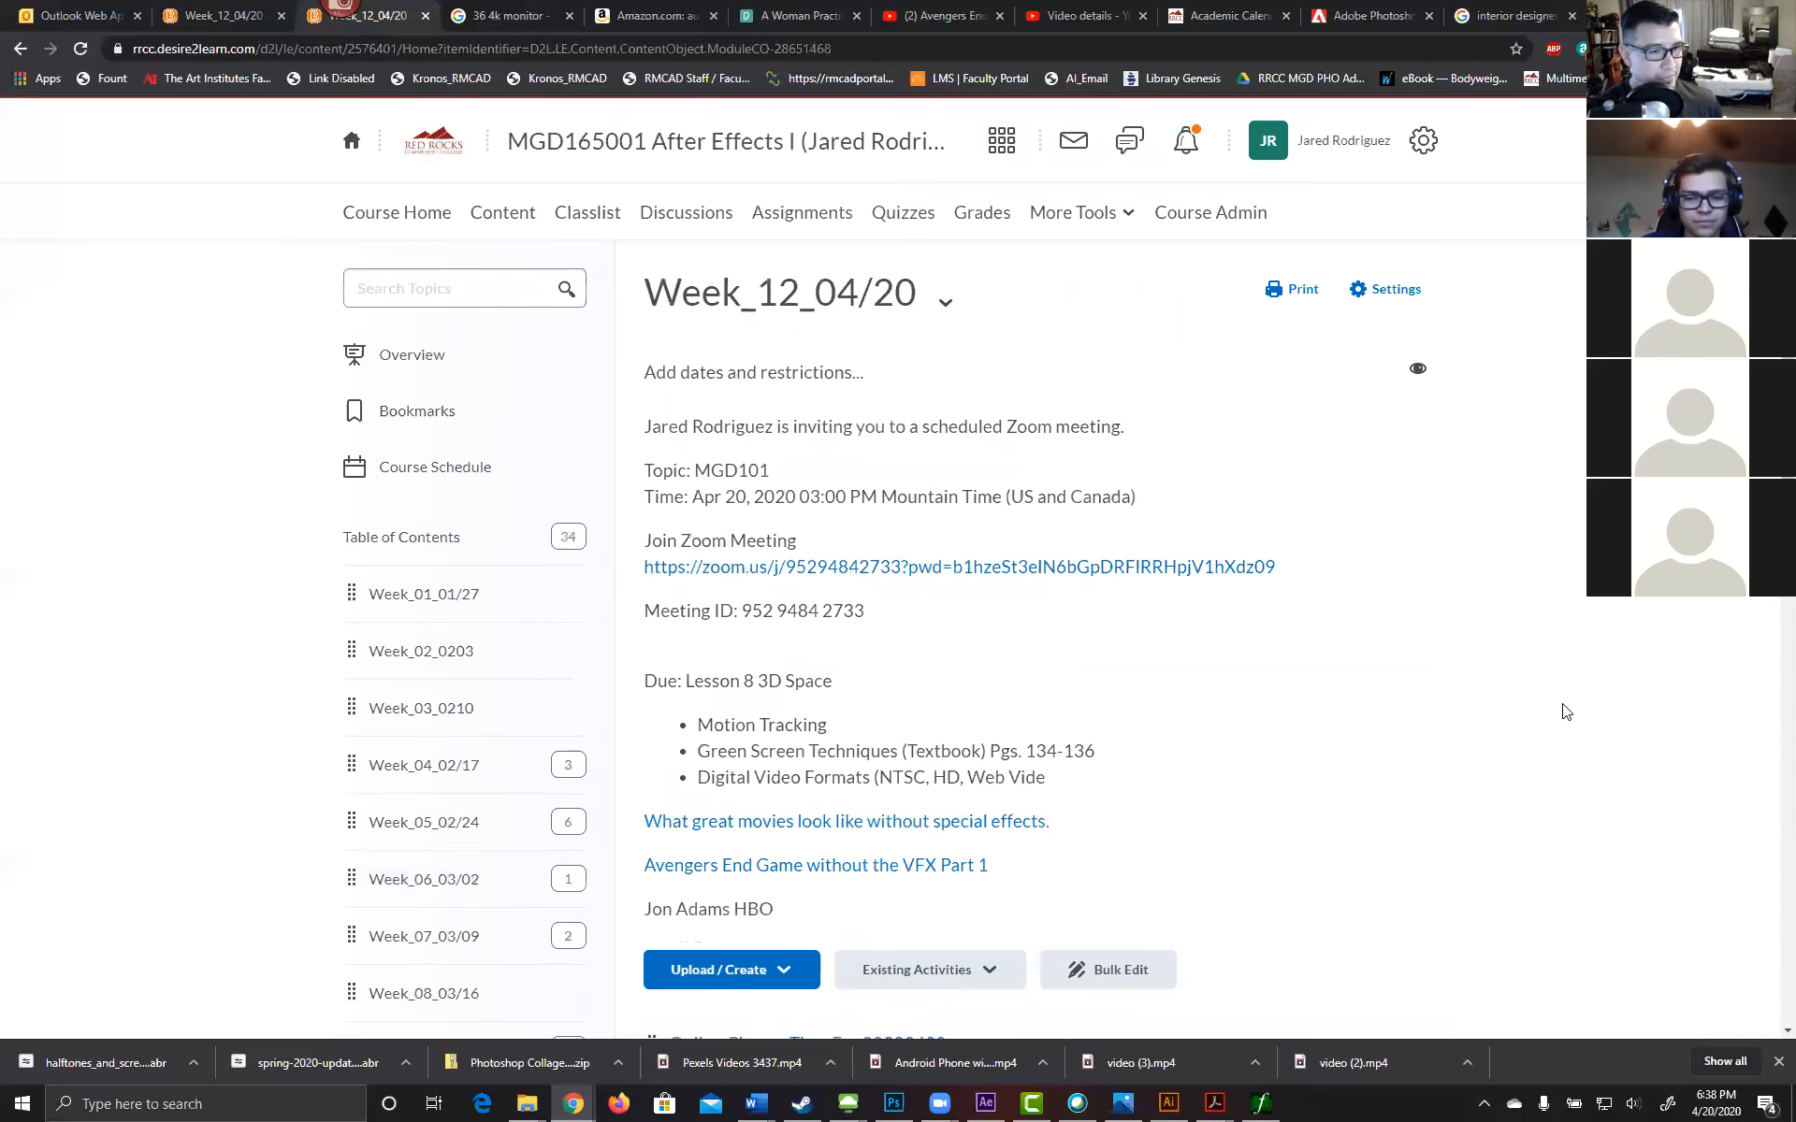
Step: Switch to After Effects
click(985, 1104)
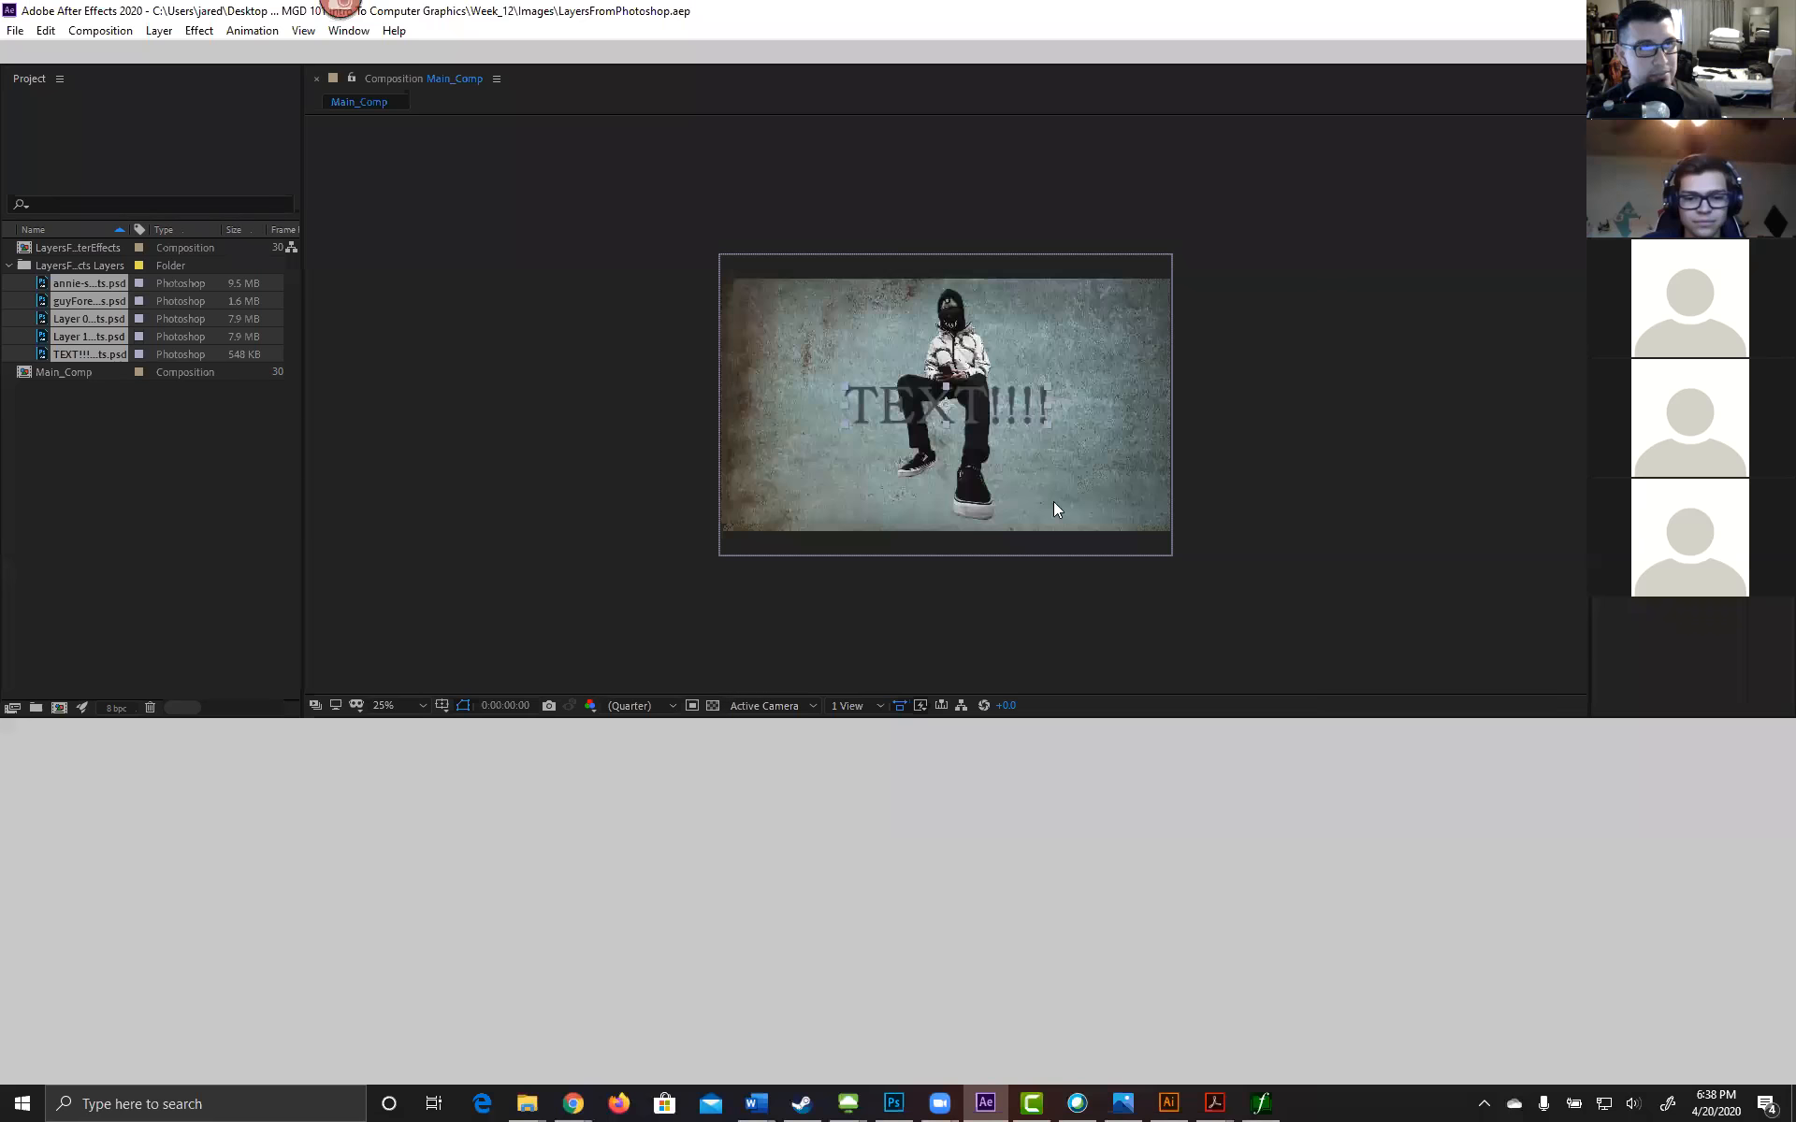
click(15, 33)
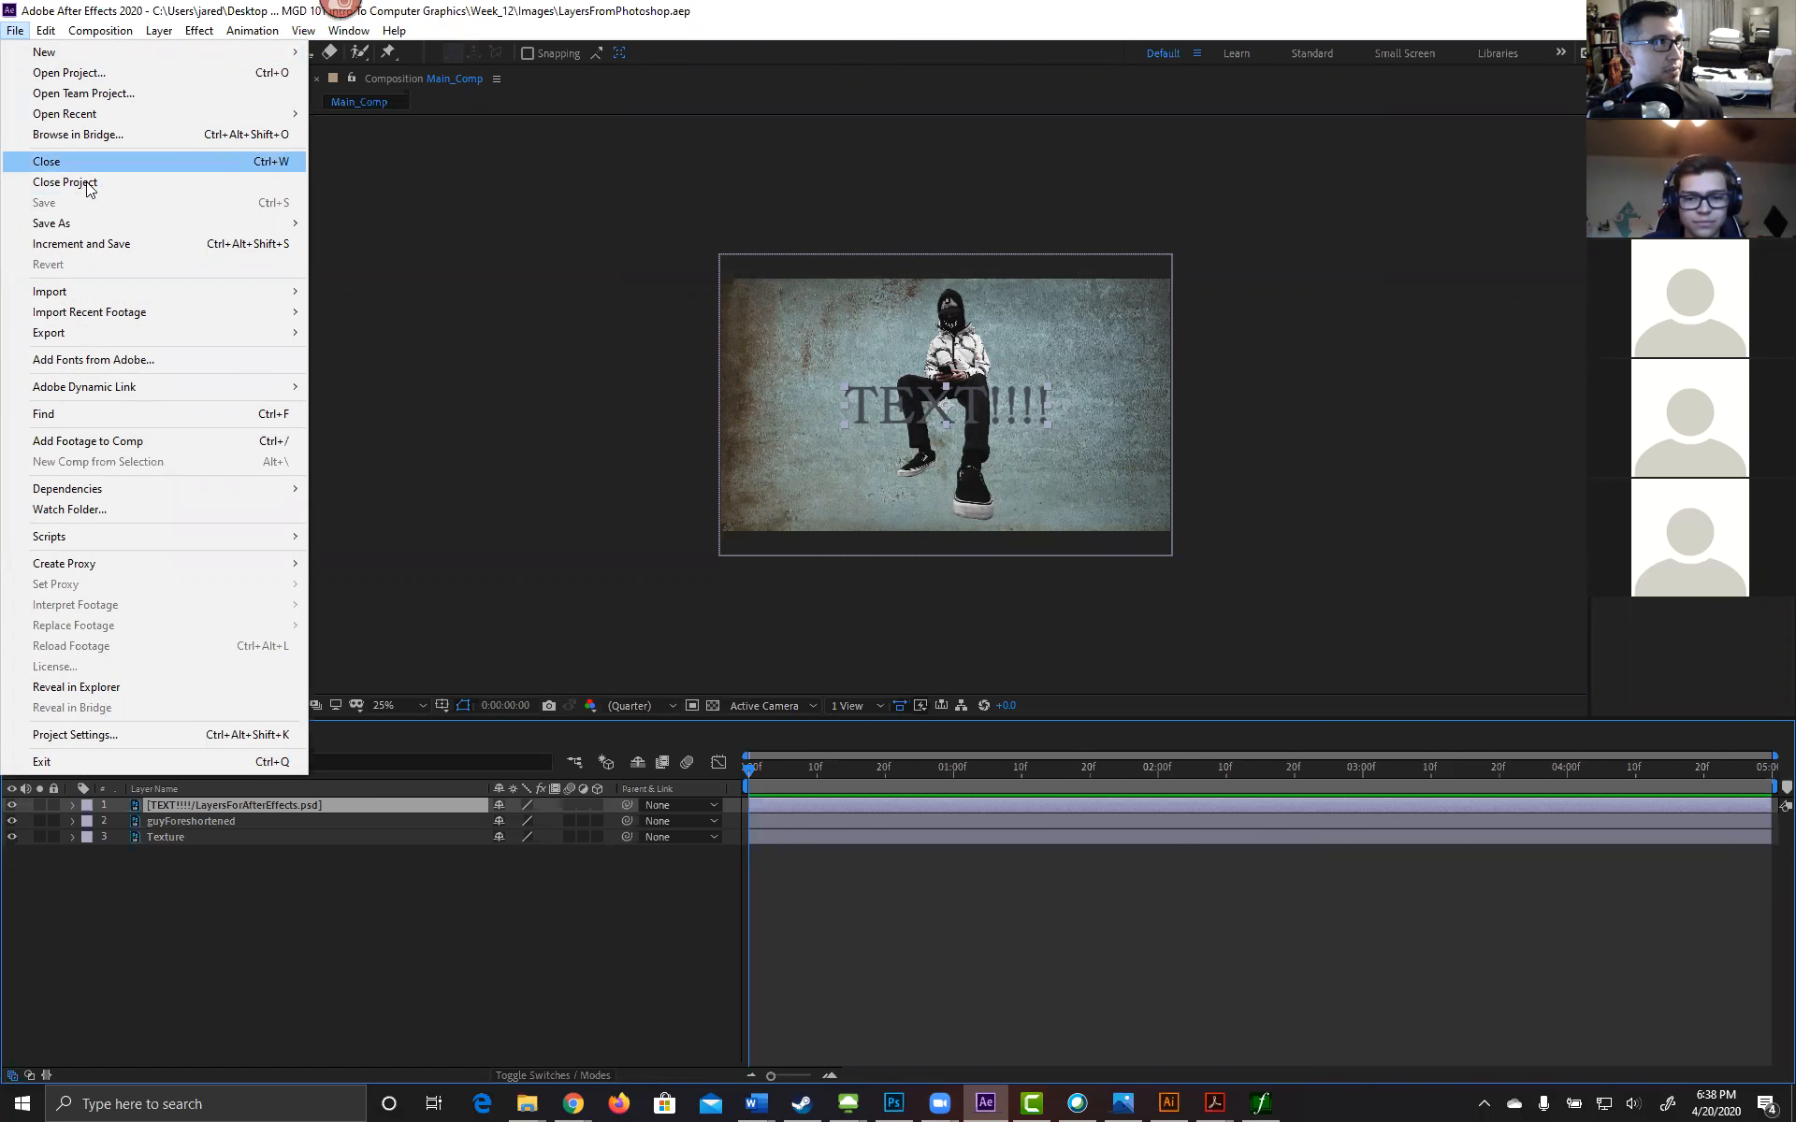
mouse_move(179, 227)
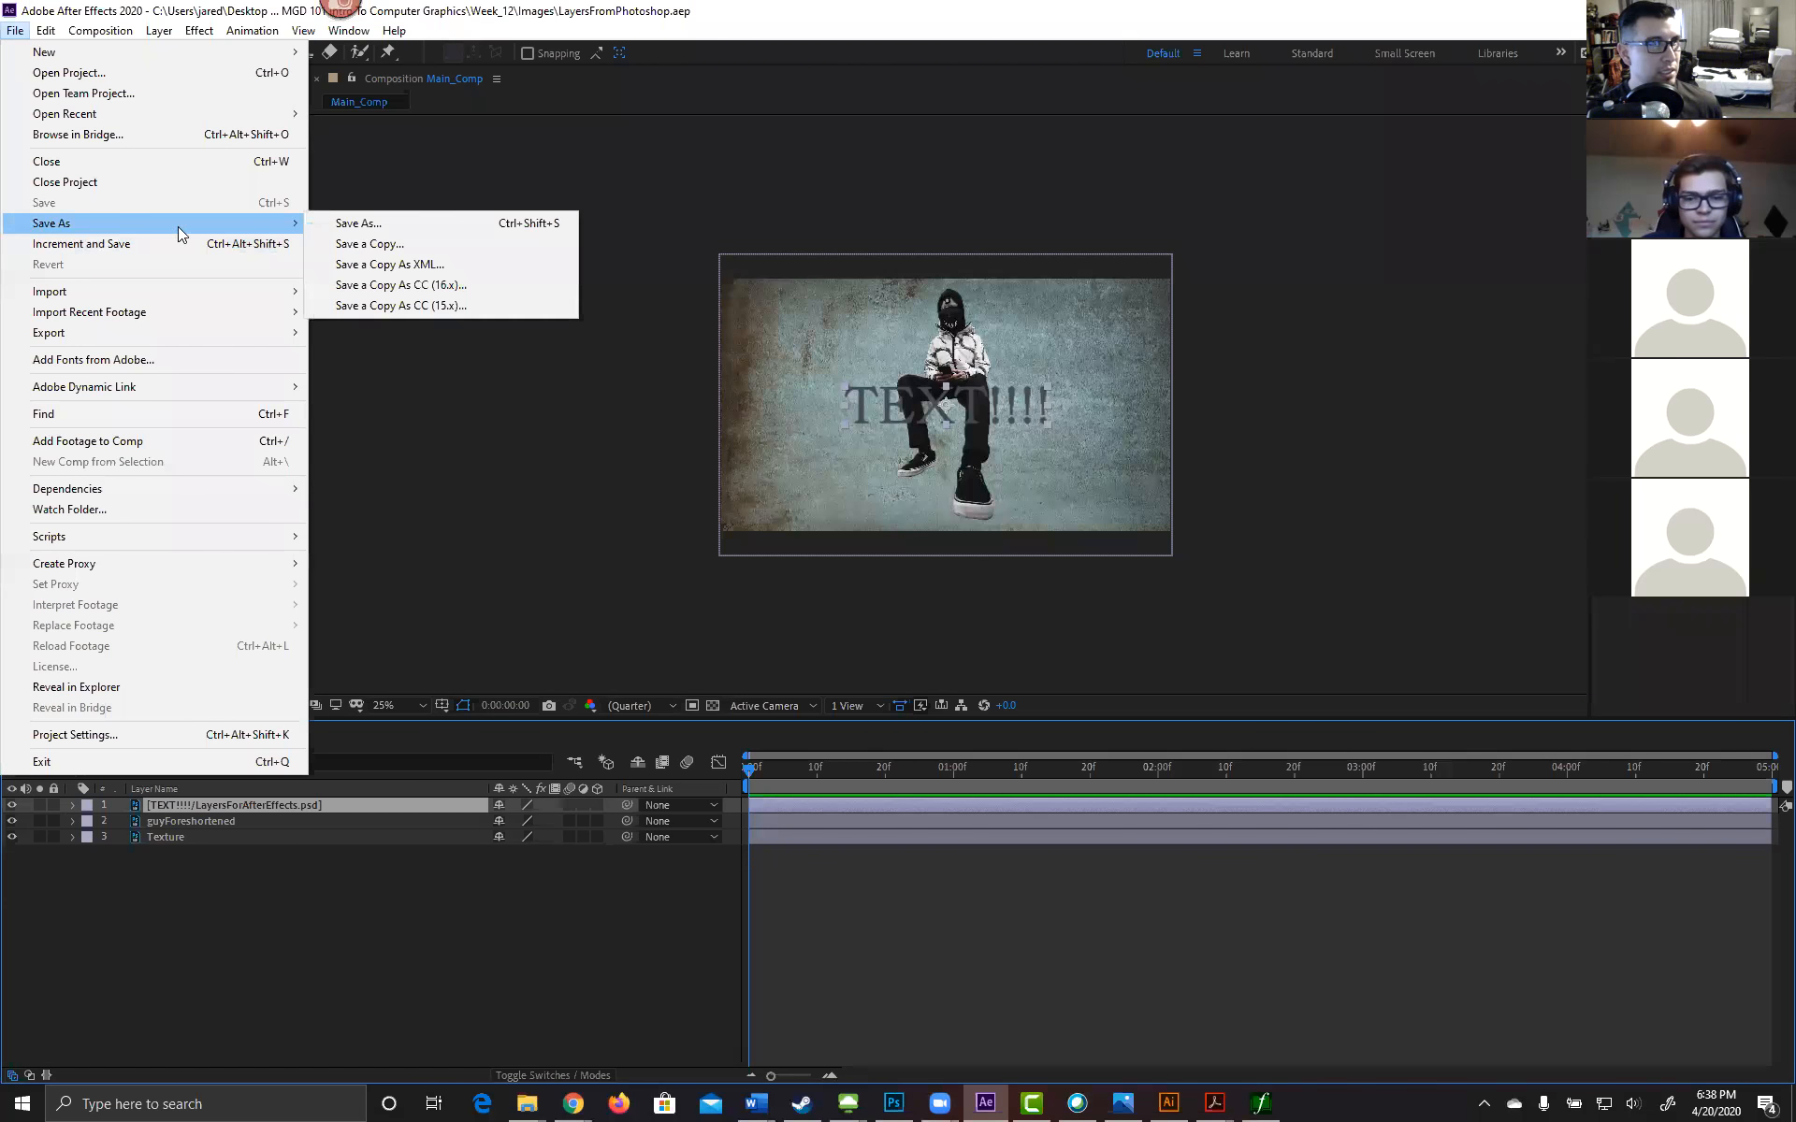
click(342, 221)
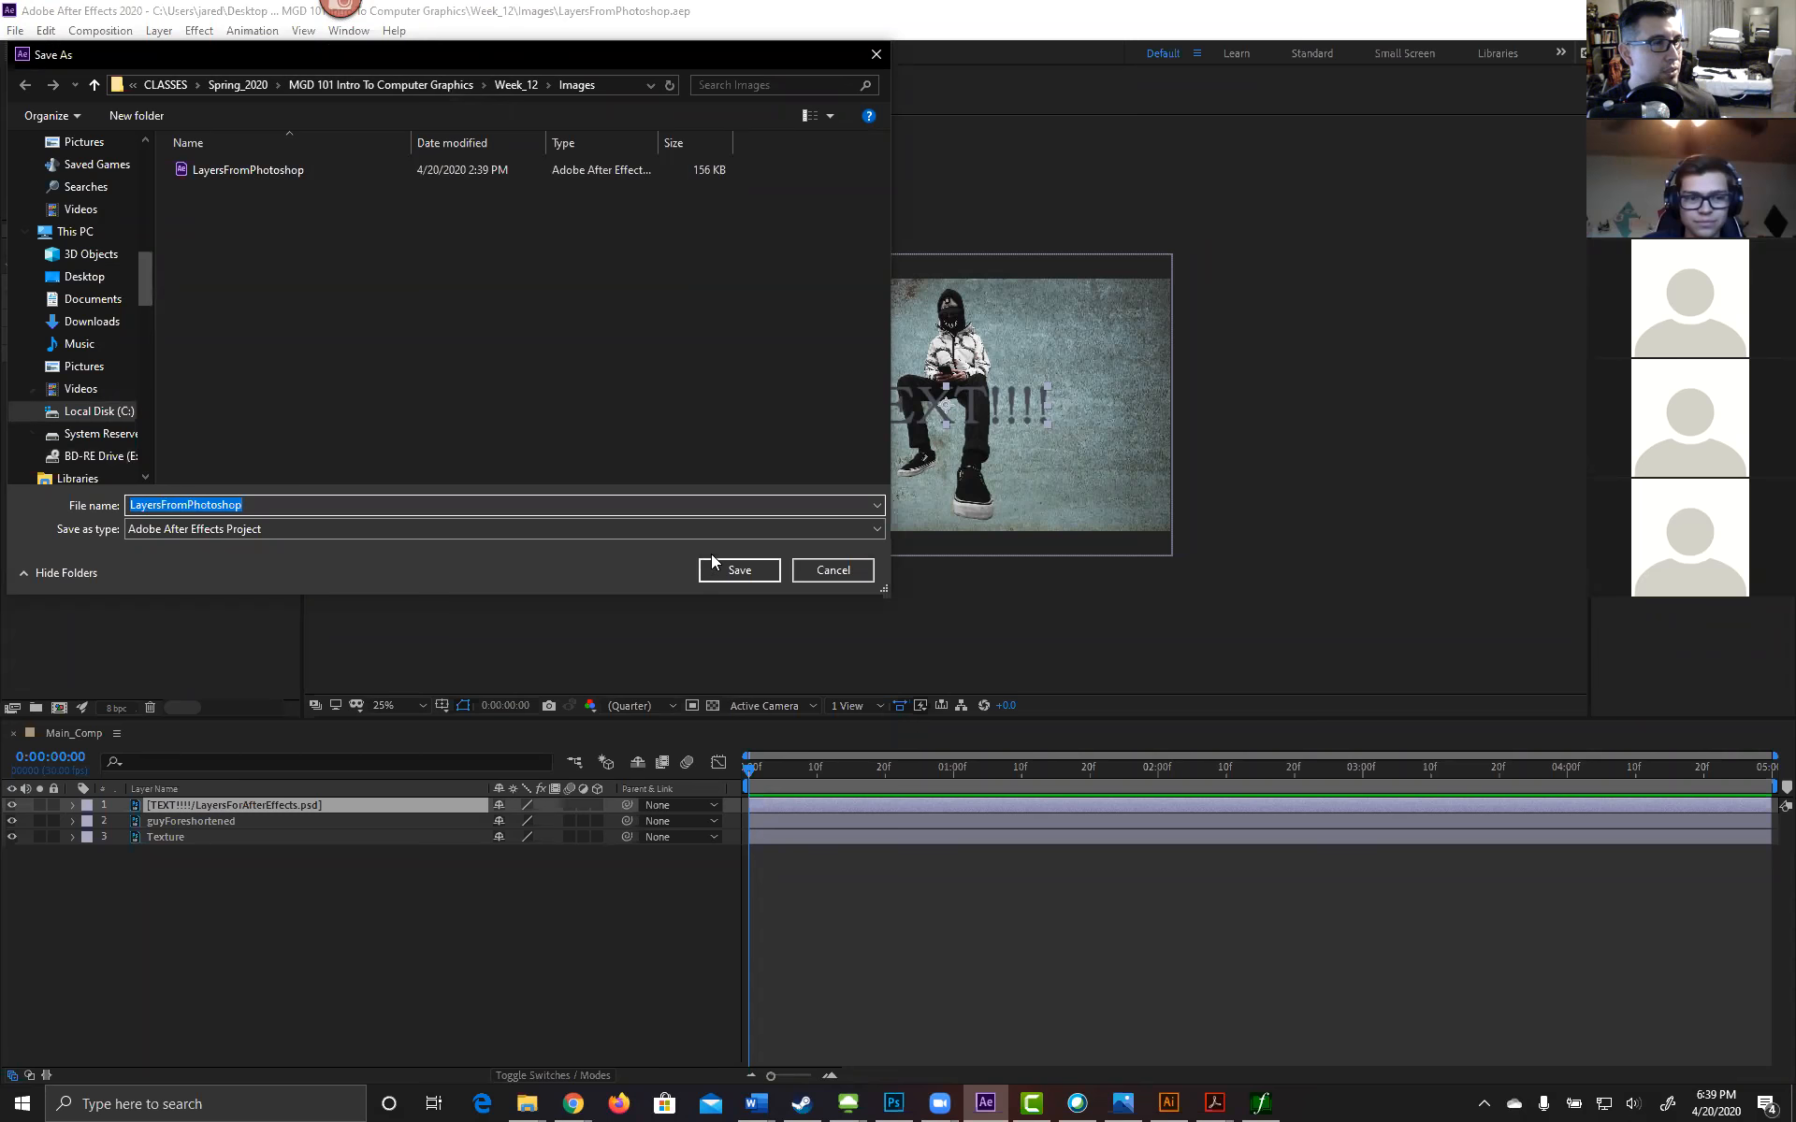
click(812, 568)
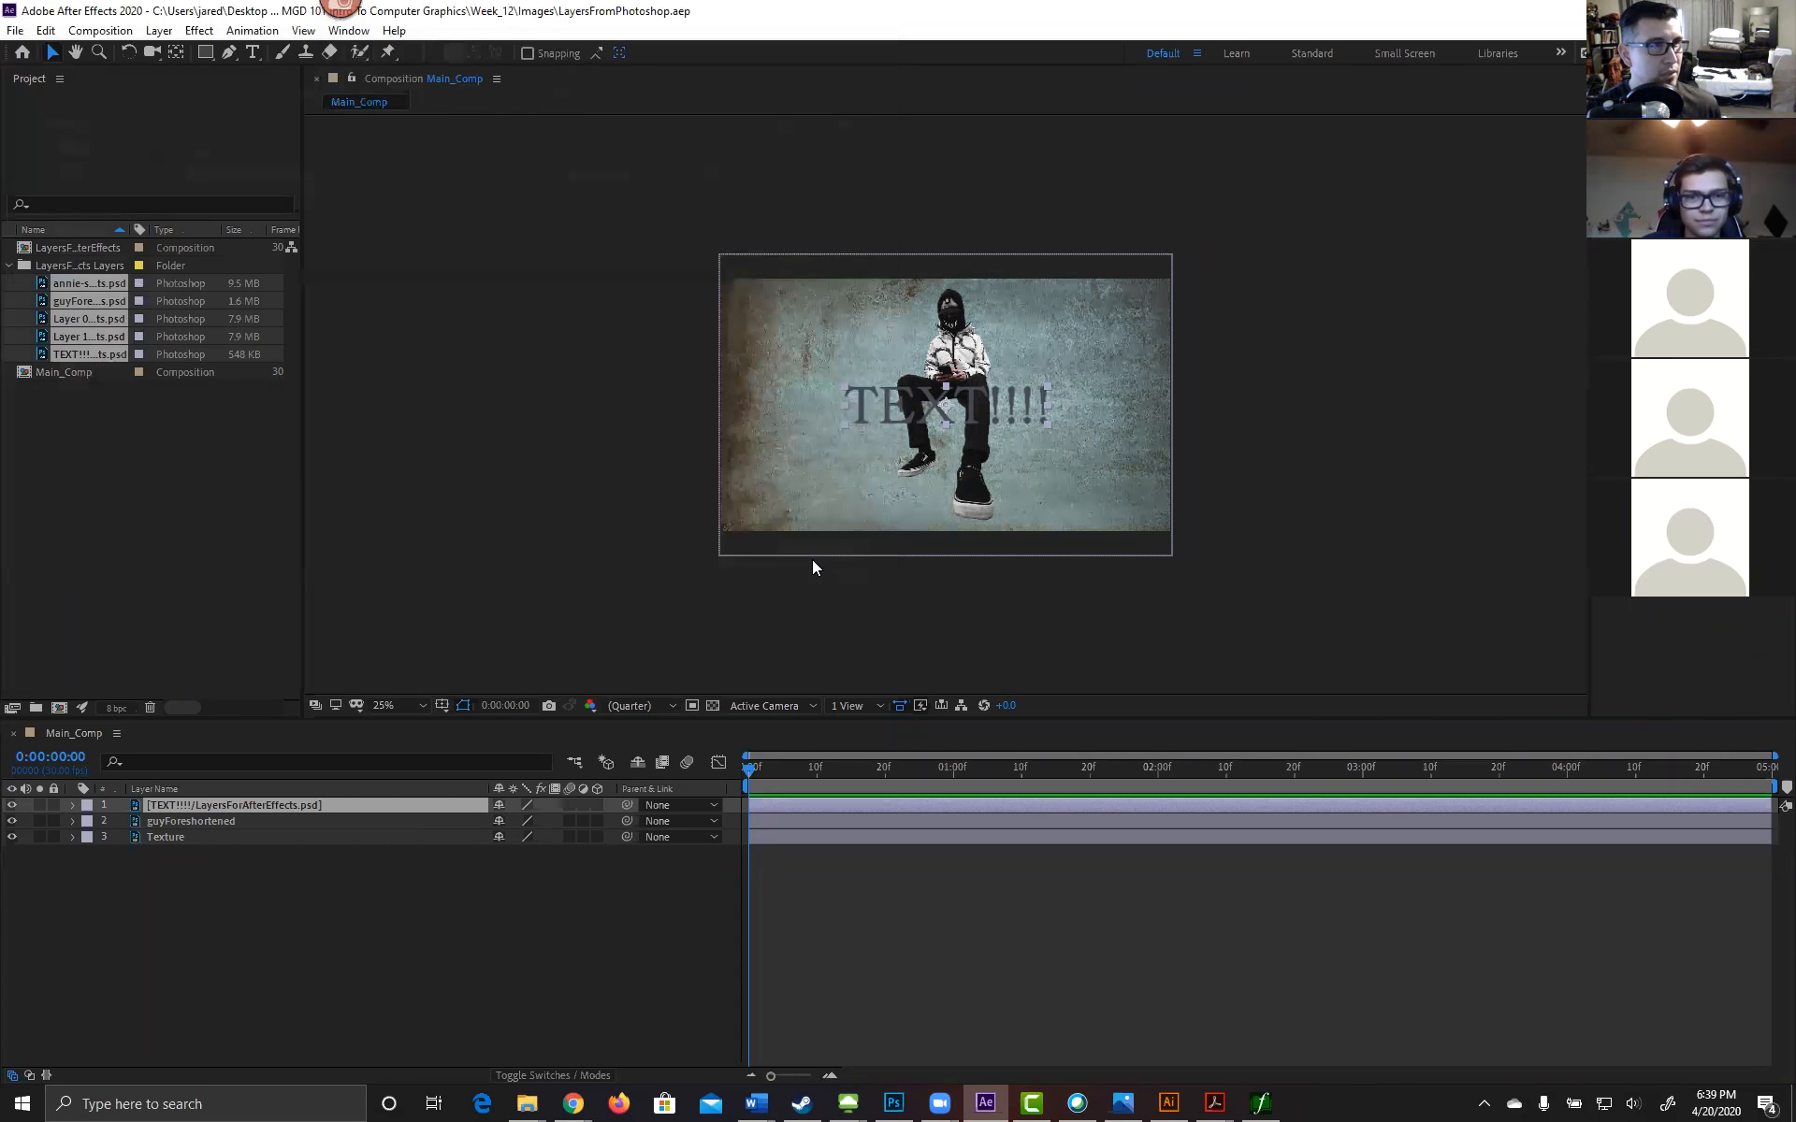
Step: Create a new, empty After Effects project
click(14, 31)
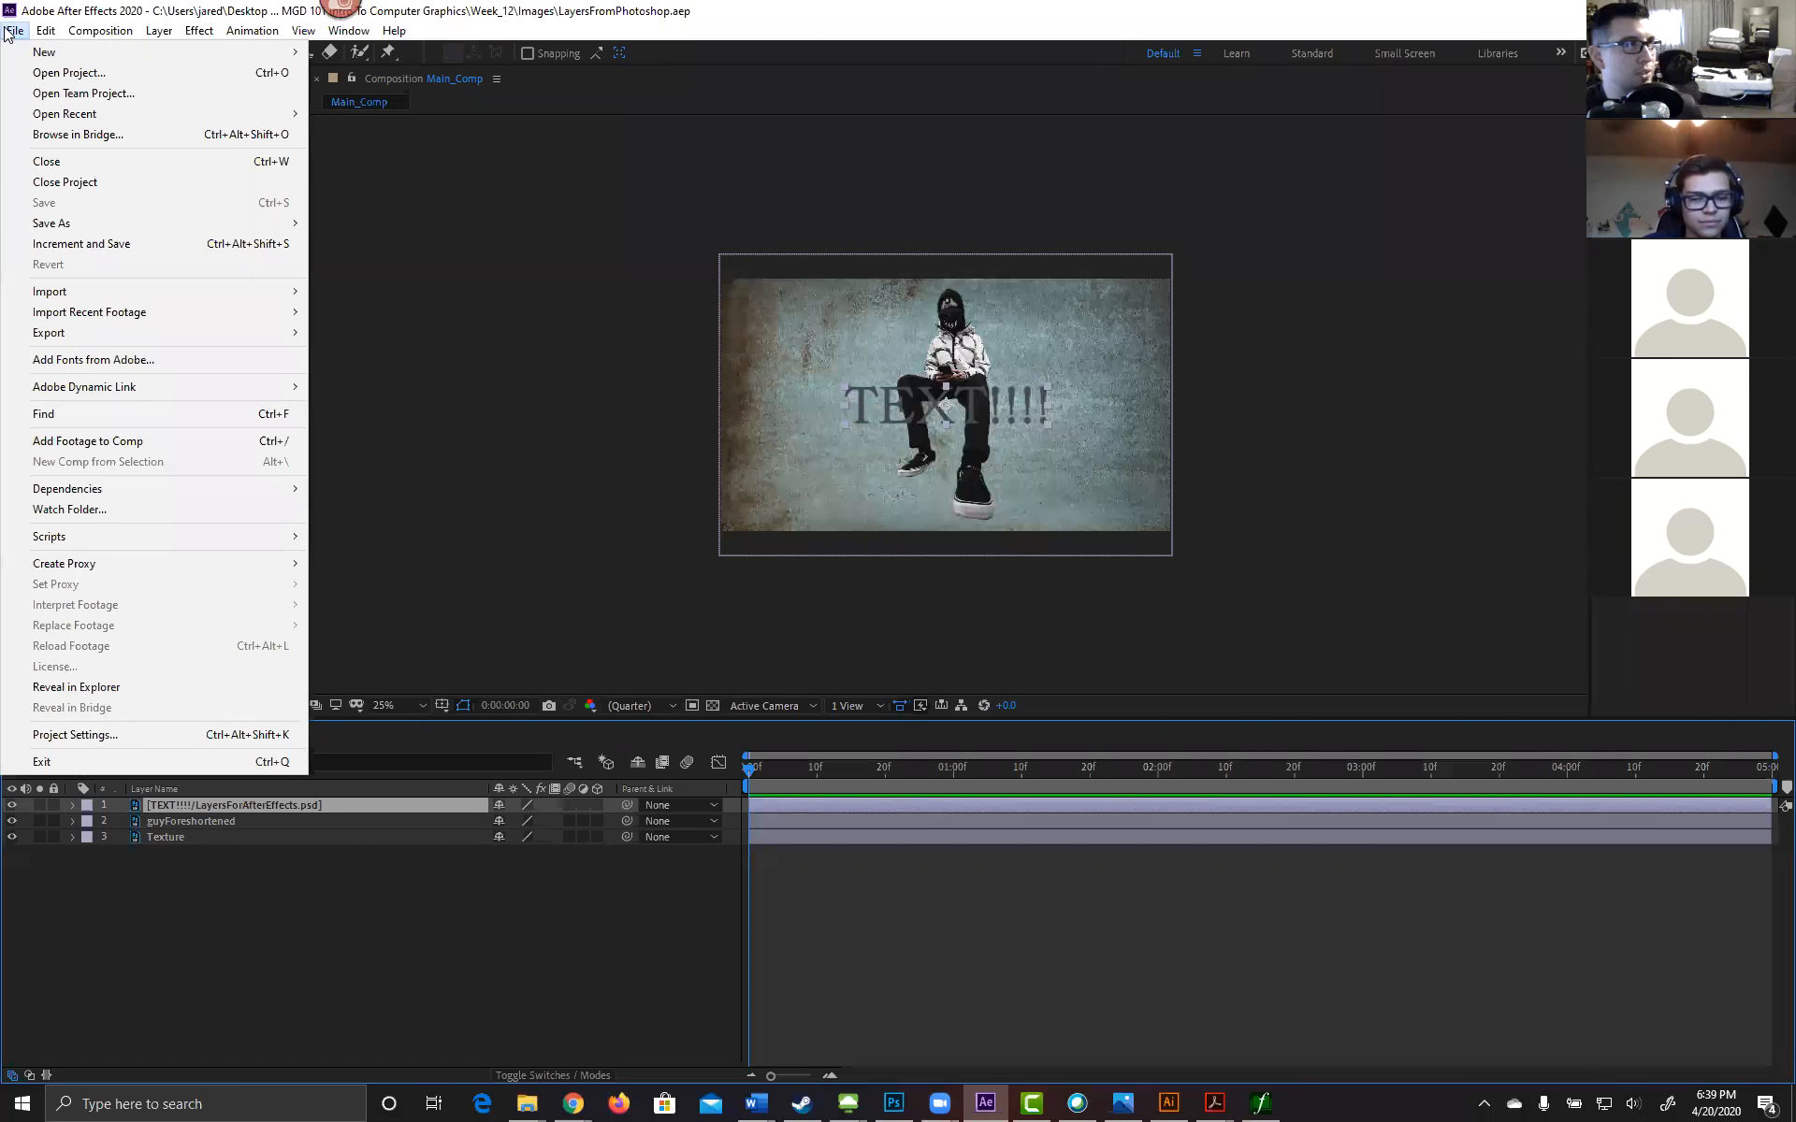
mouse_move(150, 52)
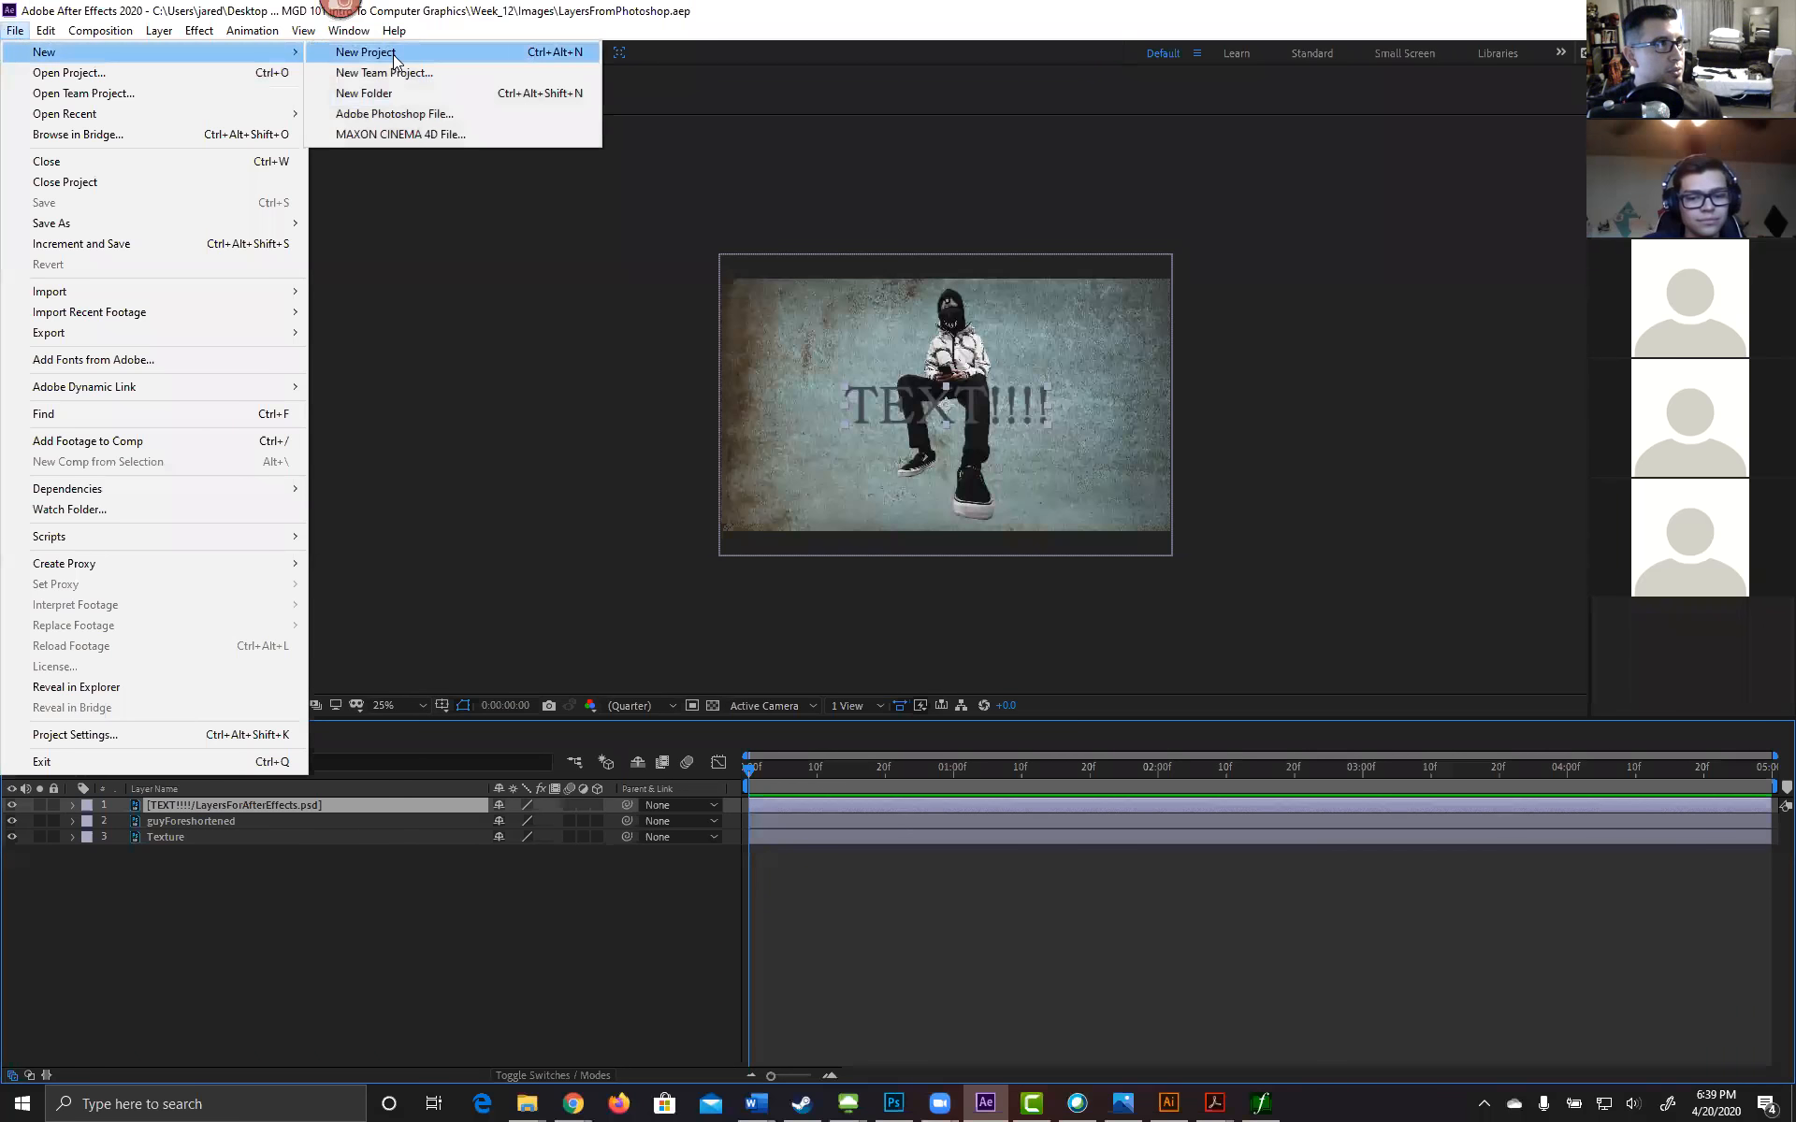
click(392, 55)
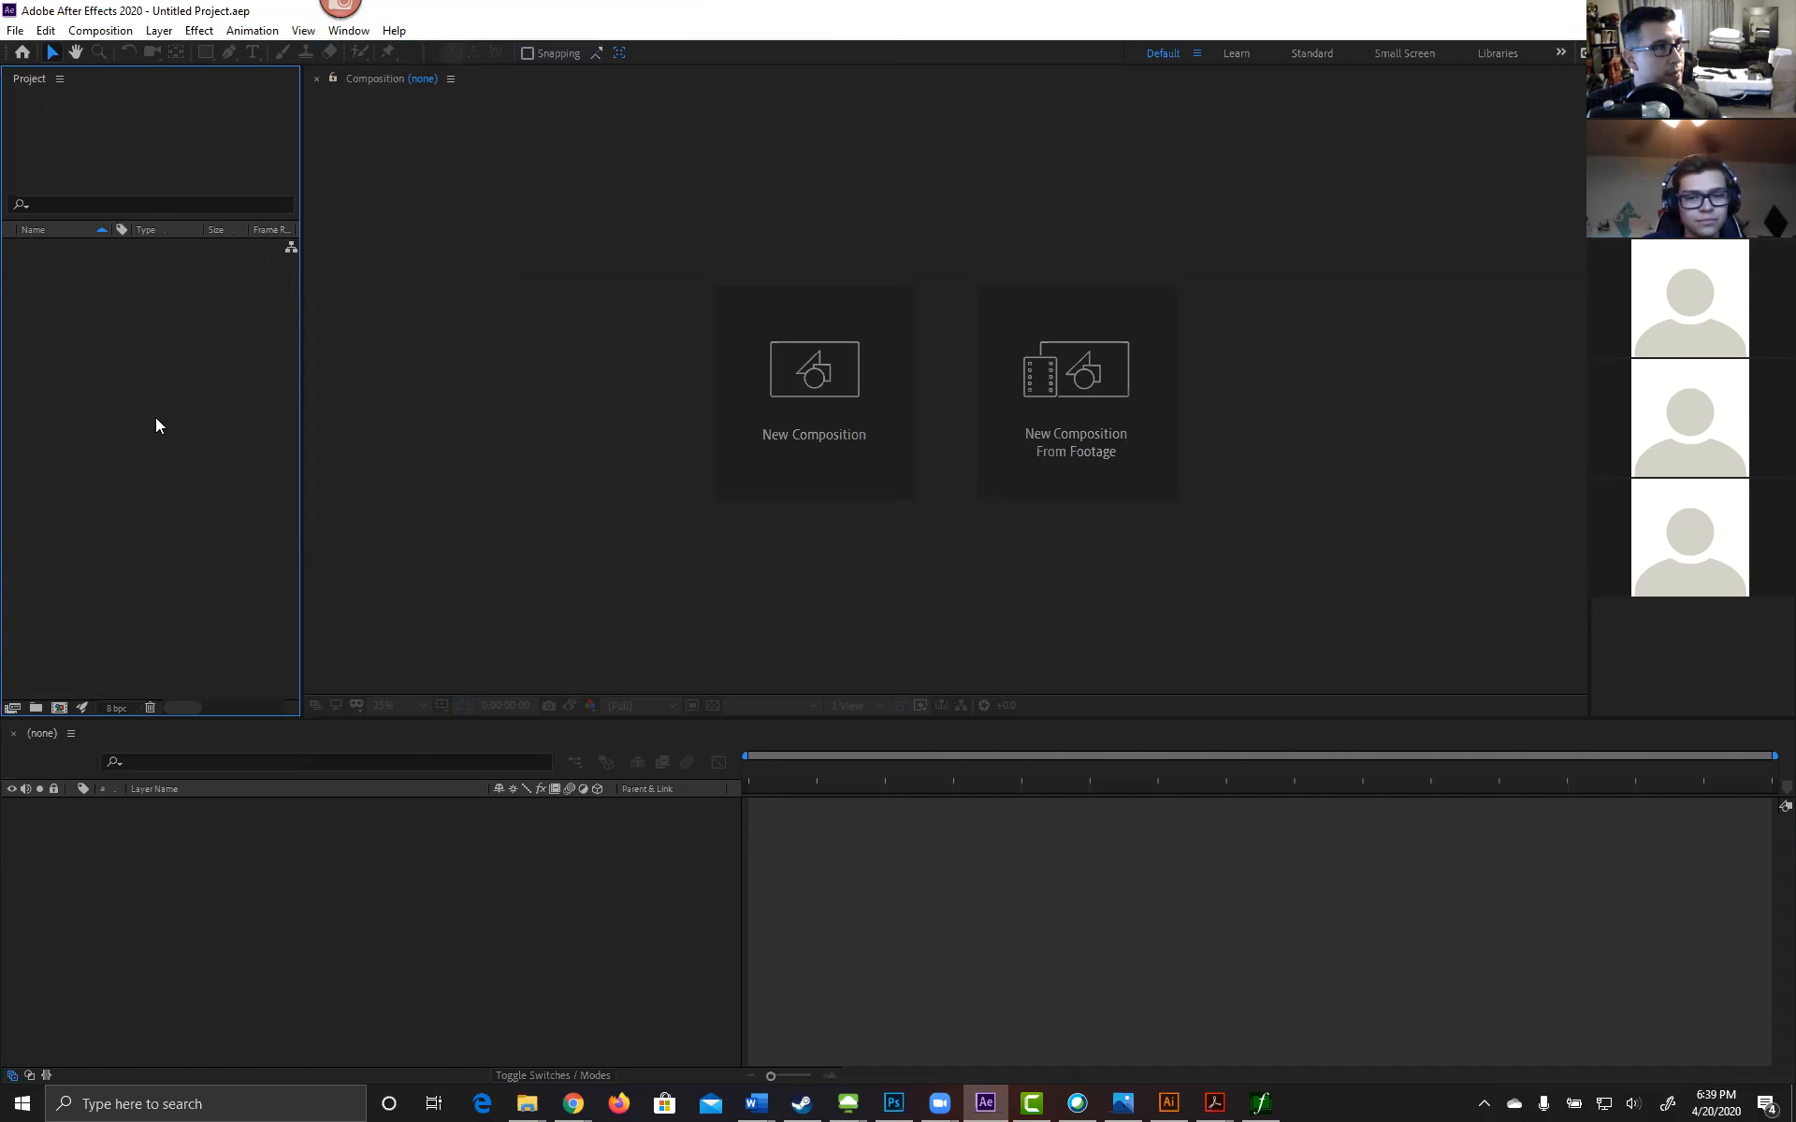
Step: Import the production ID_4008205 video as footage from the Videos folder of Week_12 in MGD_165_After Effects
double_click(142, 353)
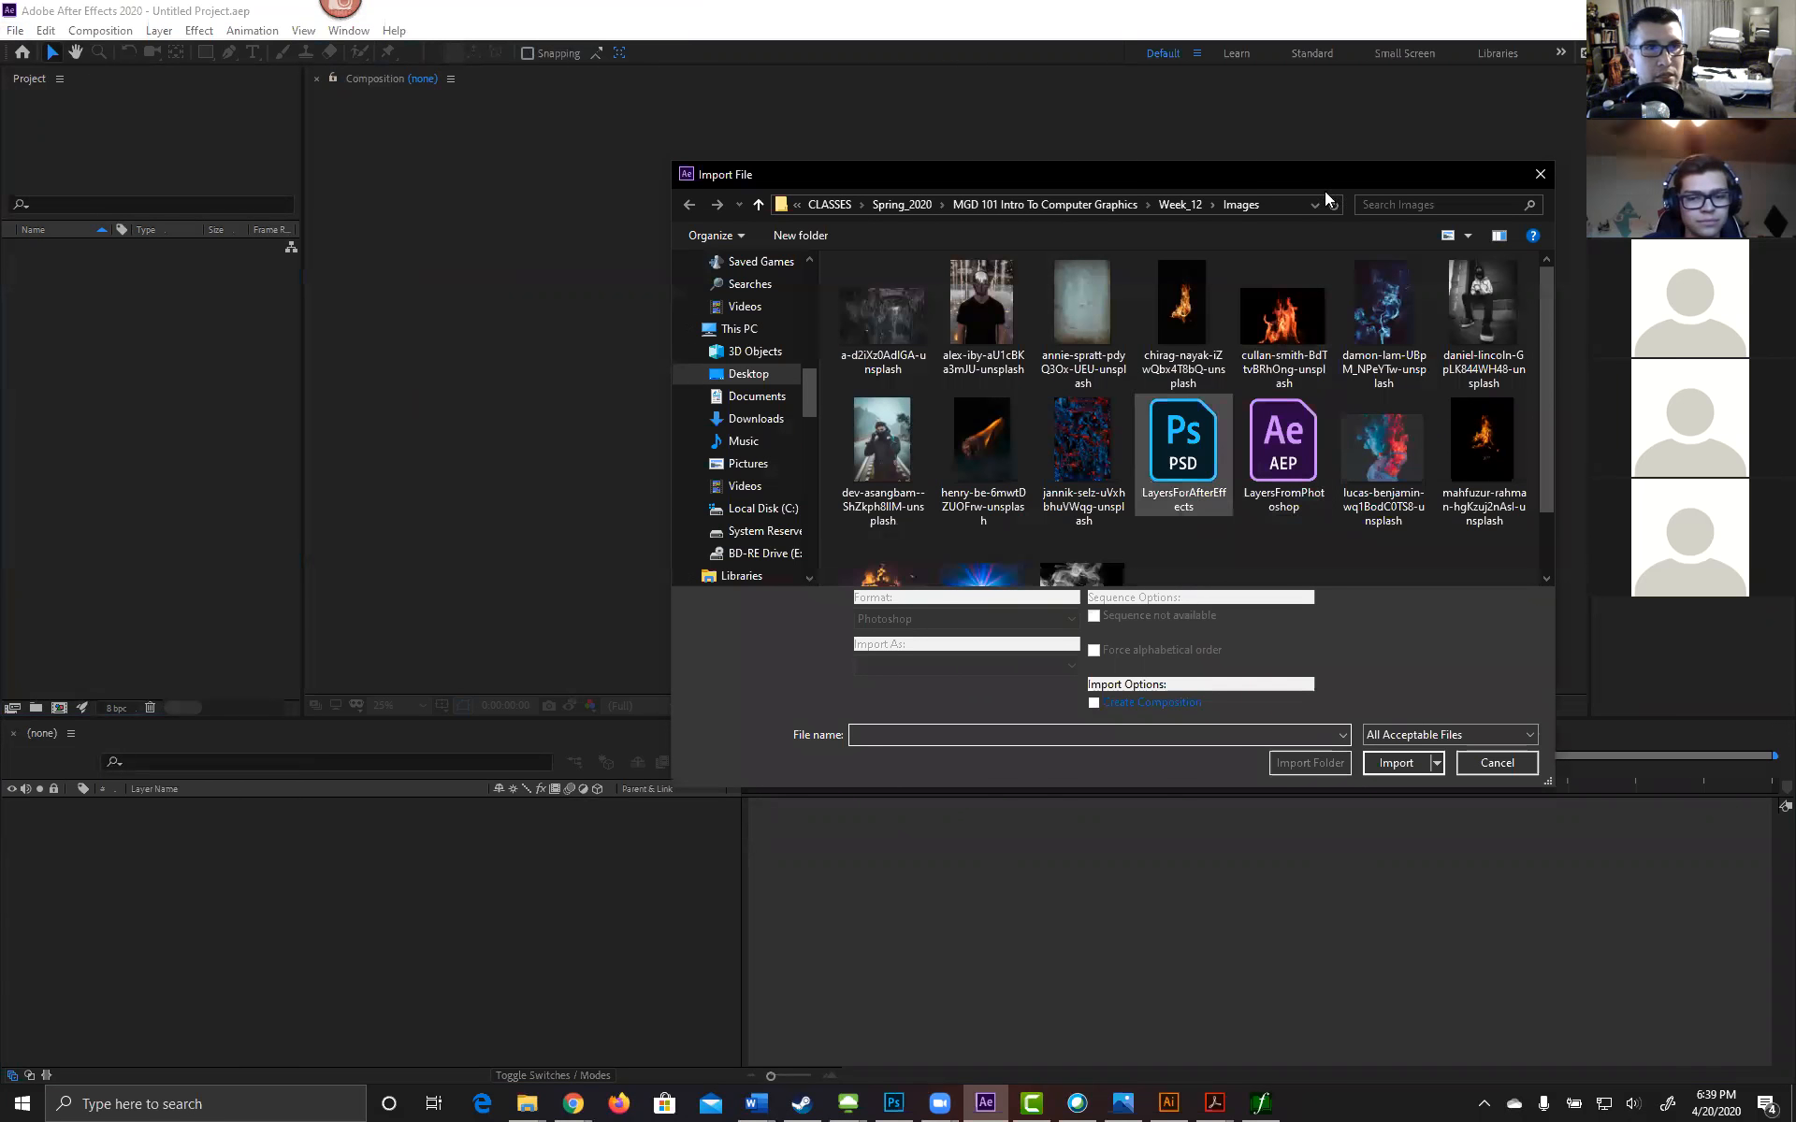
click(900, 206)
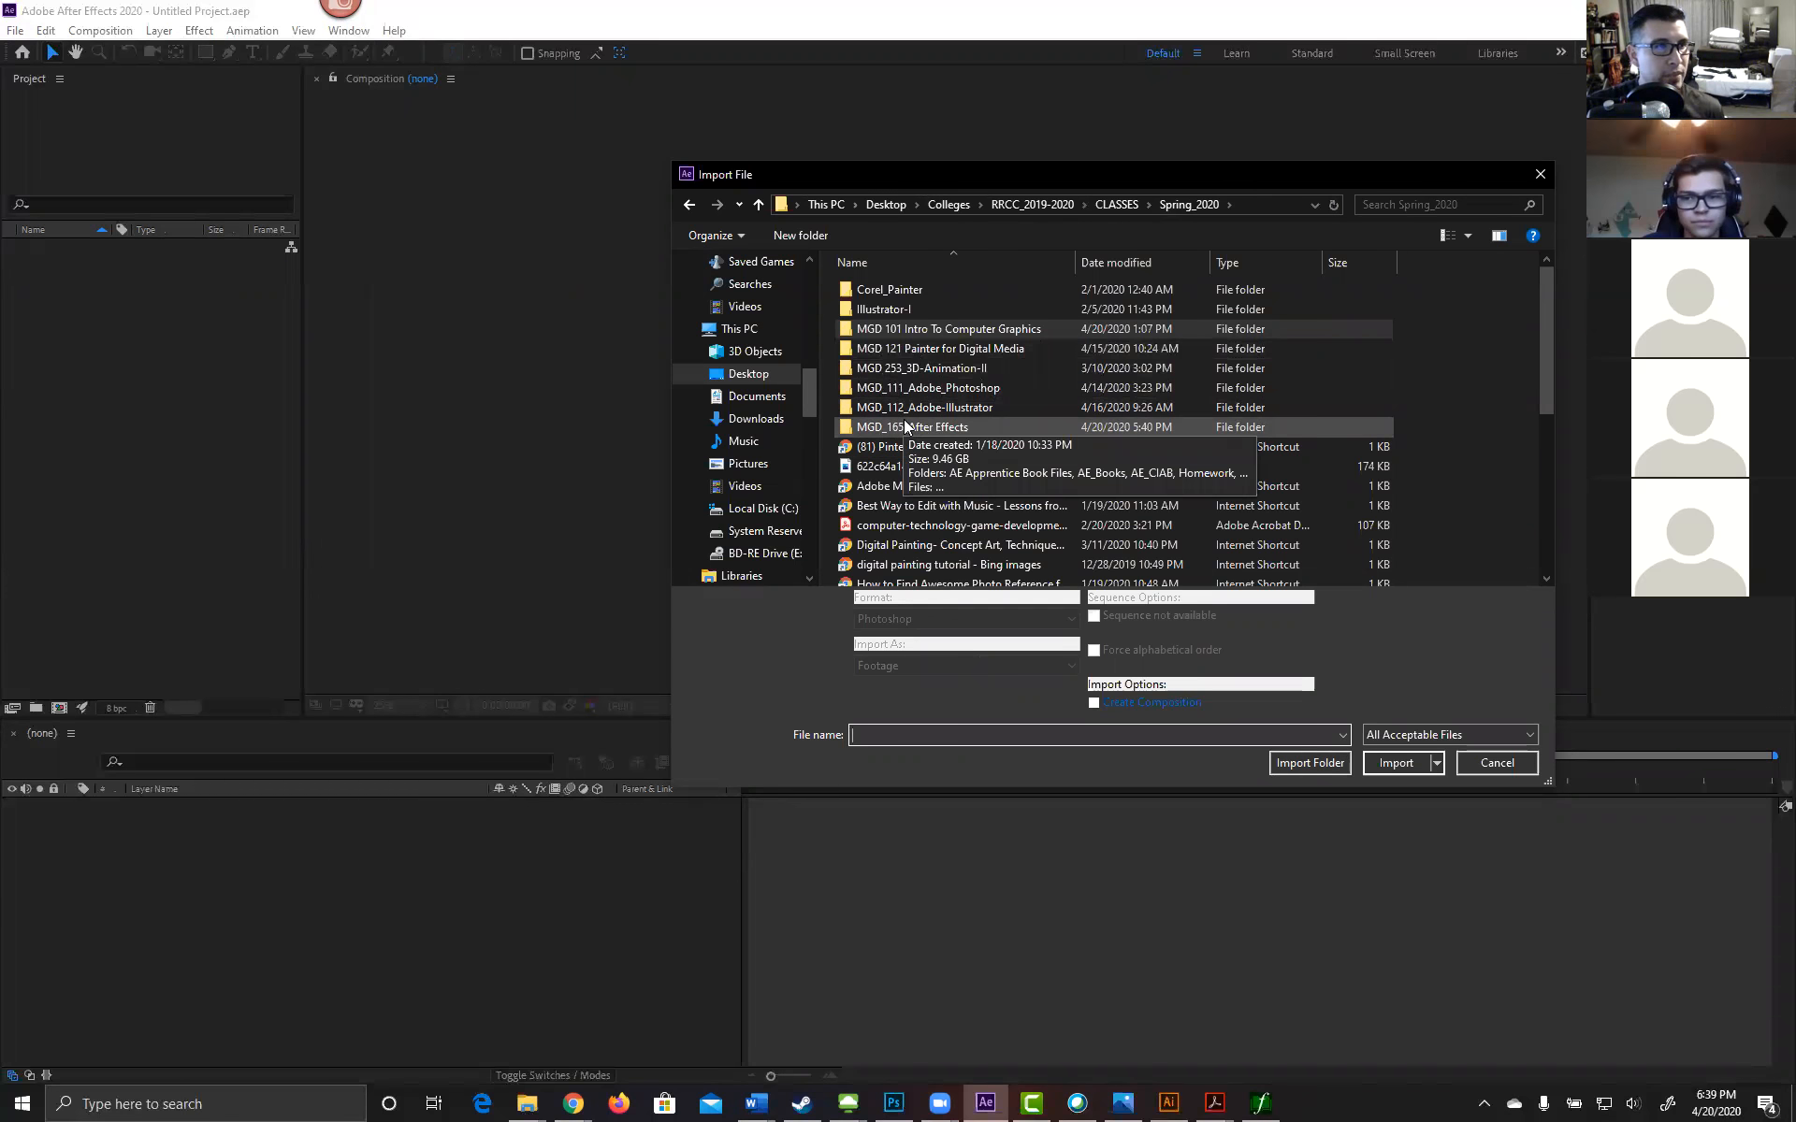
double_click(898, 426)
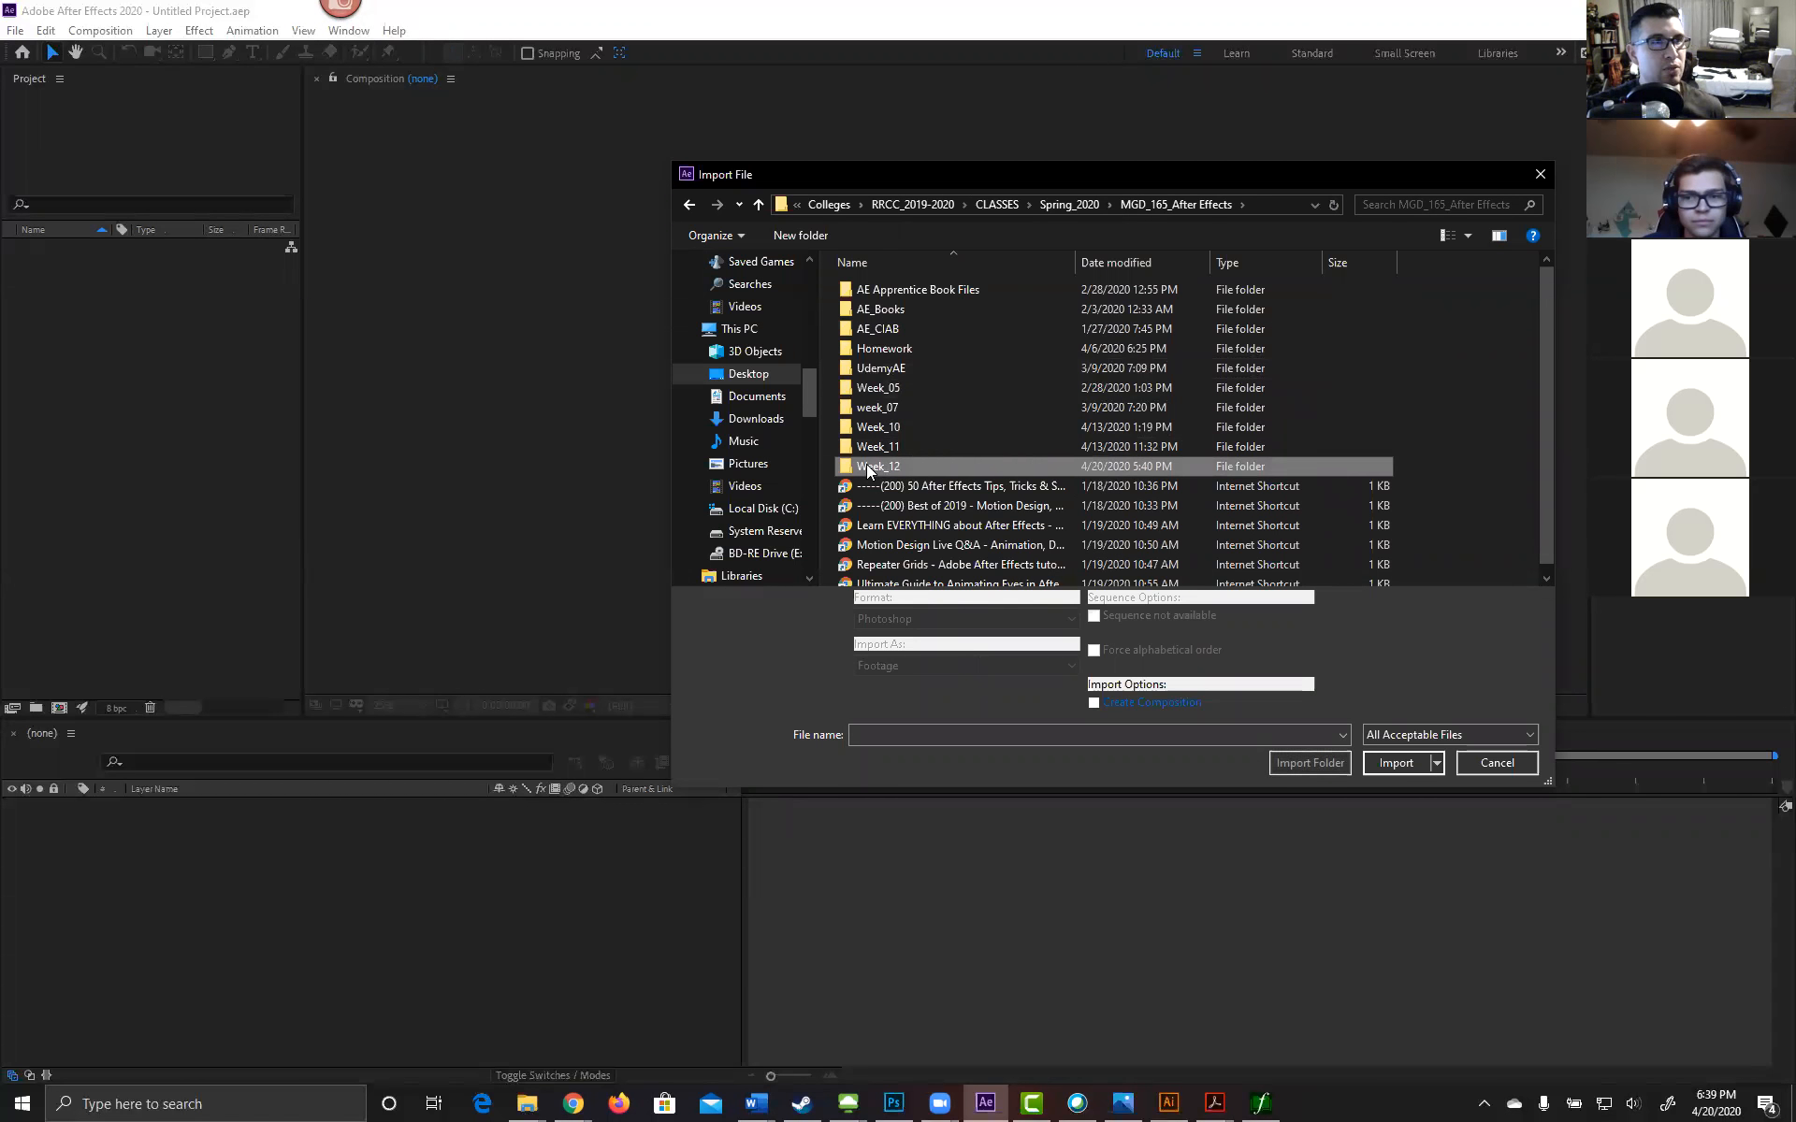
double_click(869, 467)
double_click(873, 291)
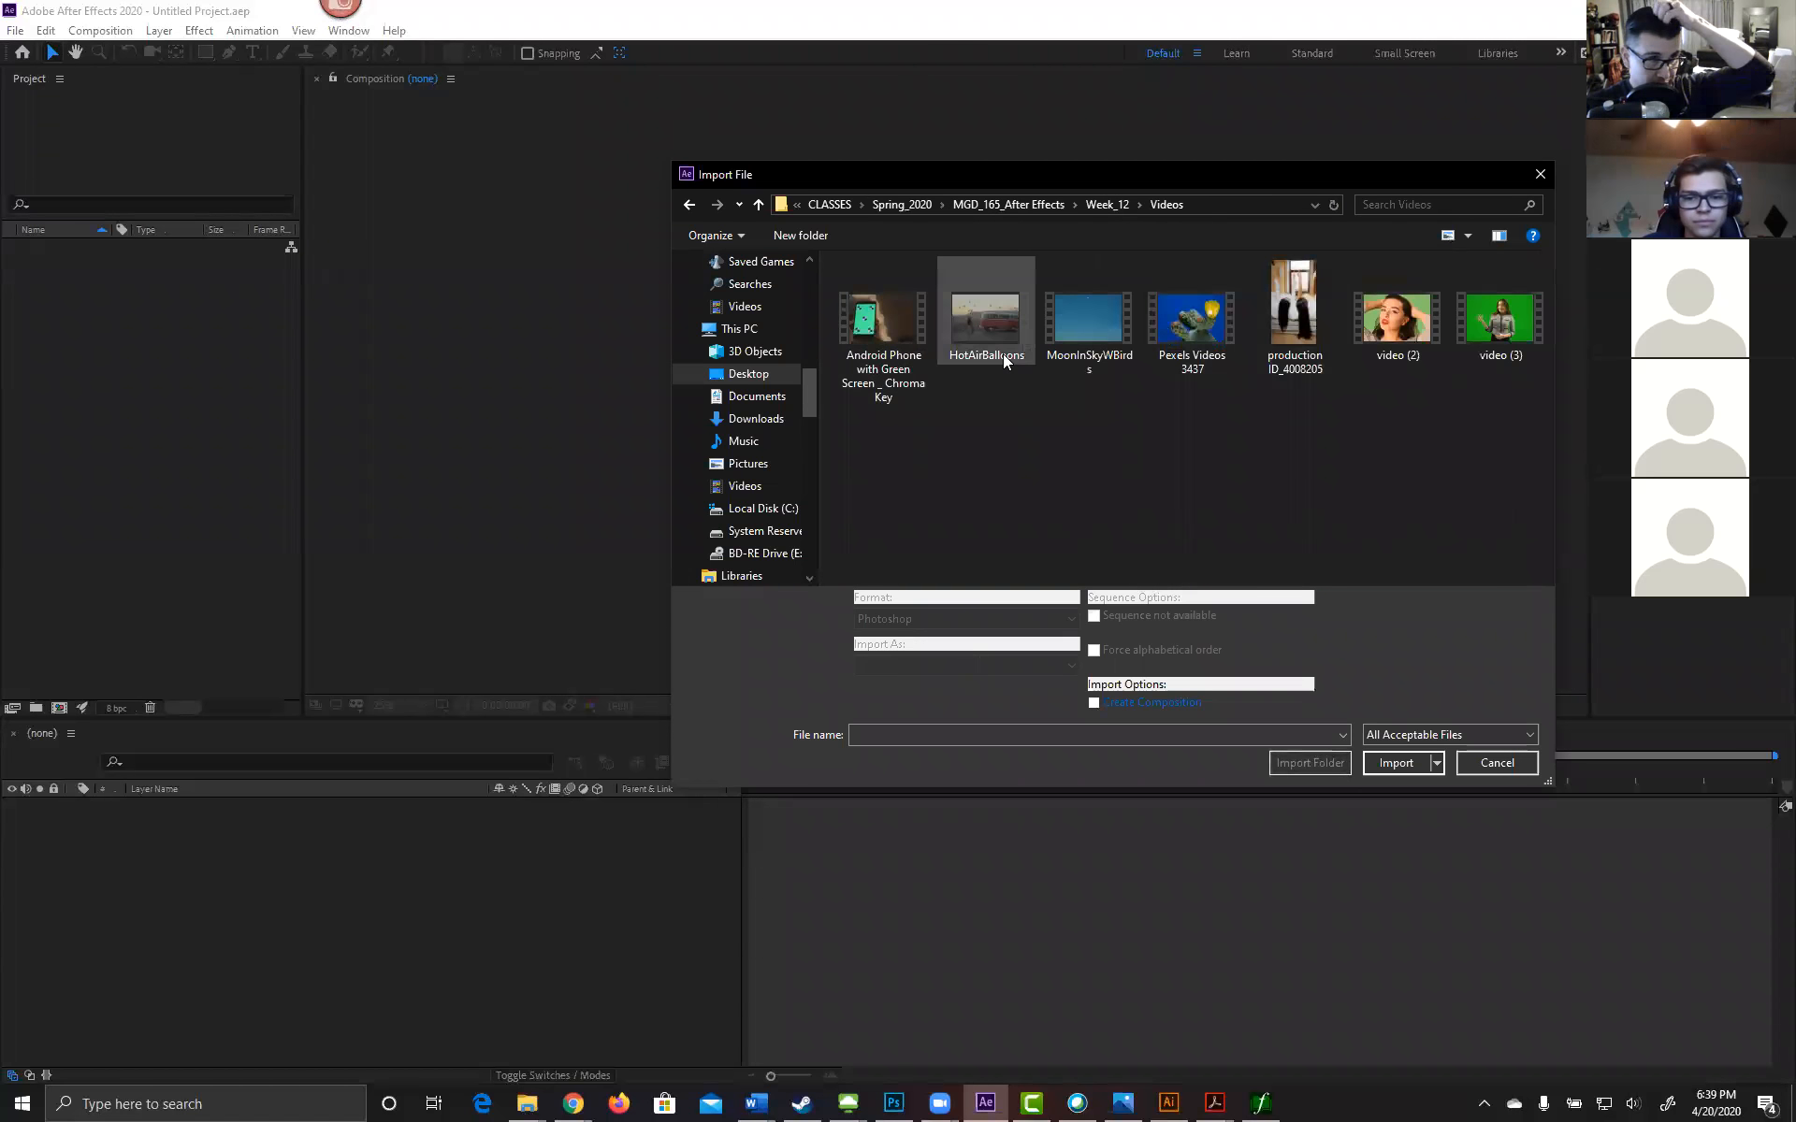
click(1289, 312)
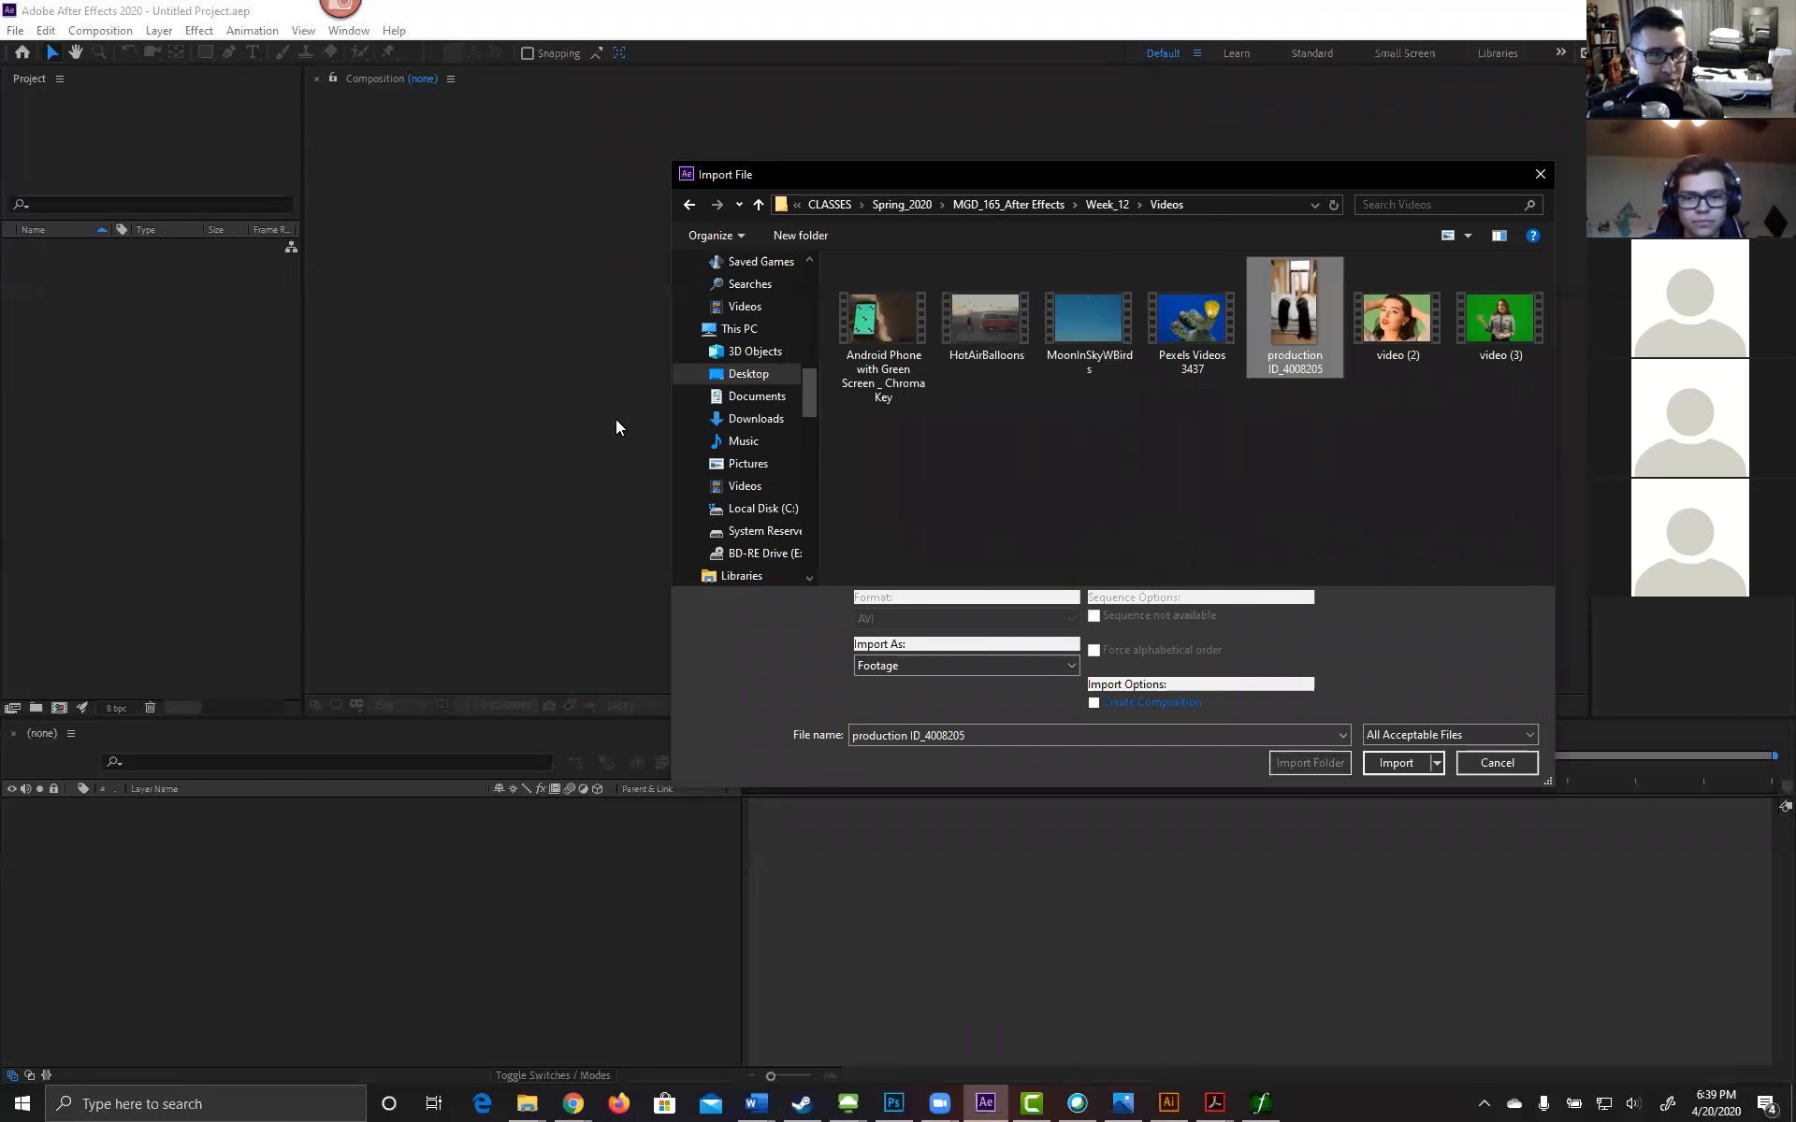
click(1397, 763)
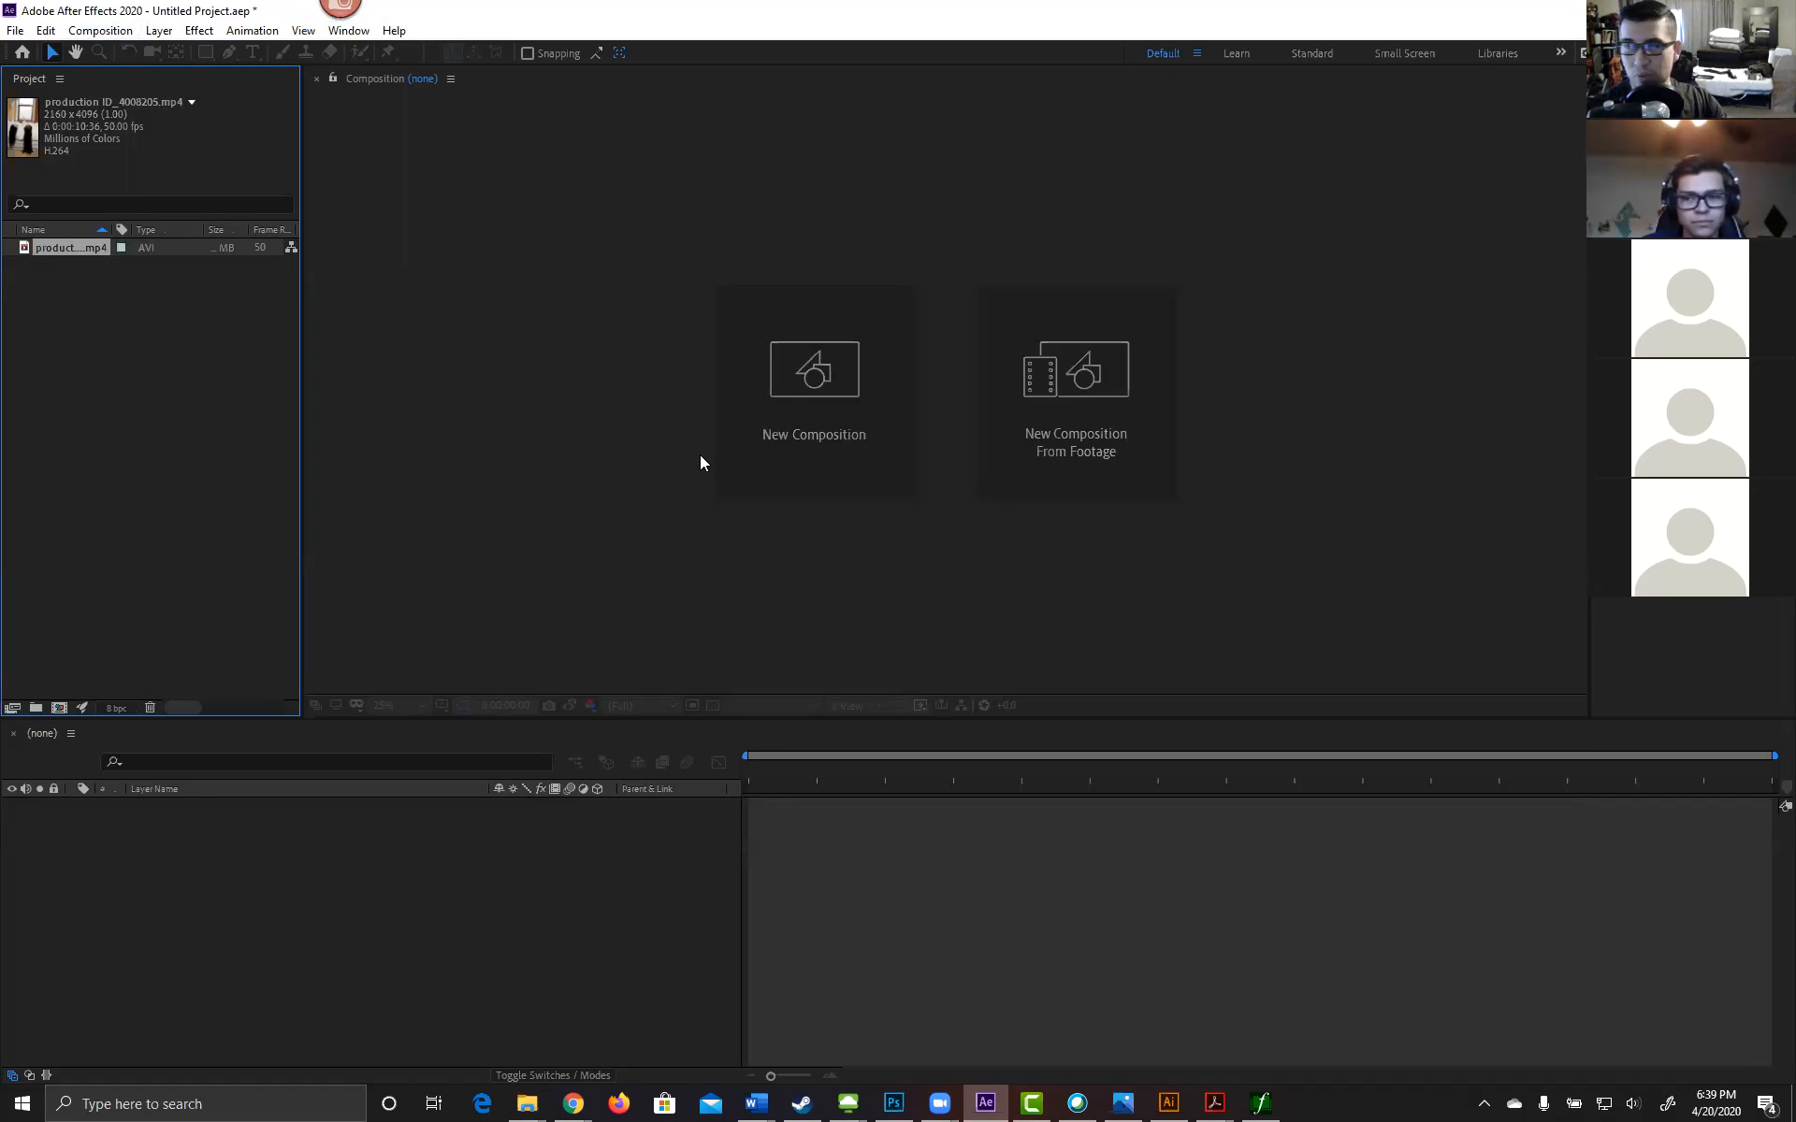
Step: Create a composition from the imported production ID_4008205 clip and scrub through its footage, returning to the first frame
drag(86, 247, 185, 898)
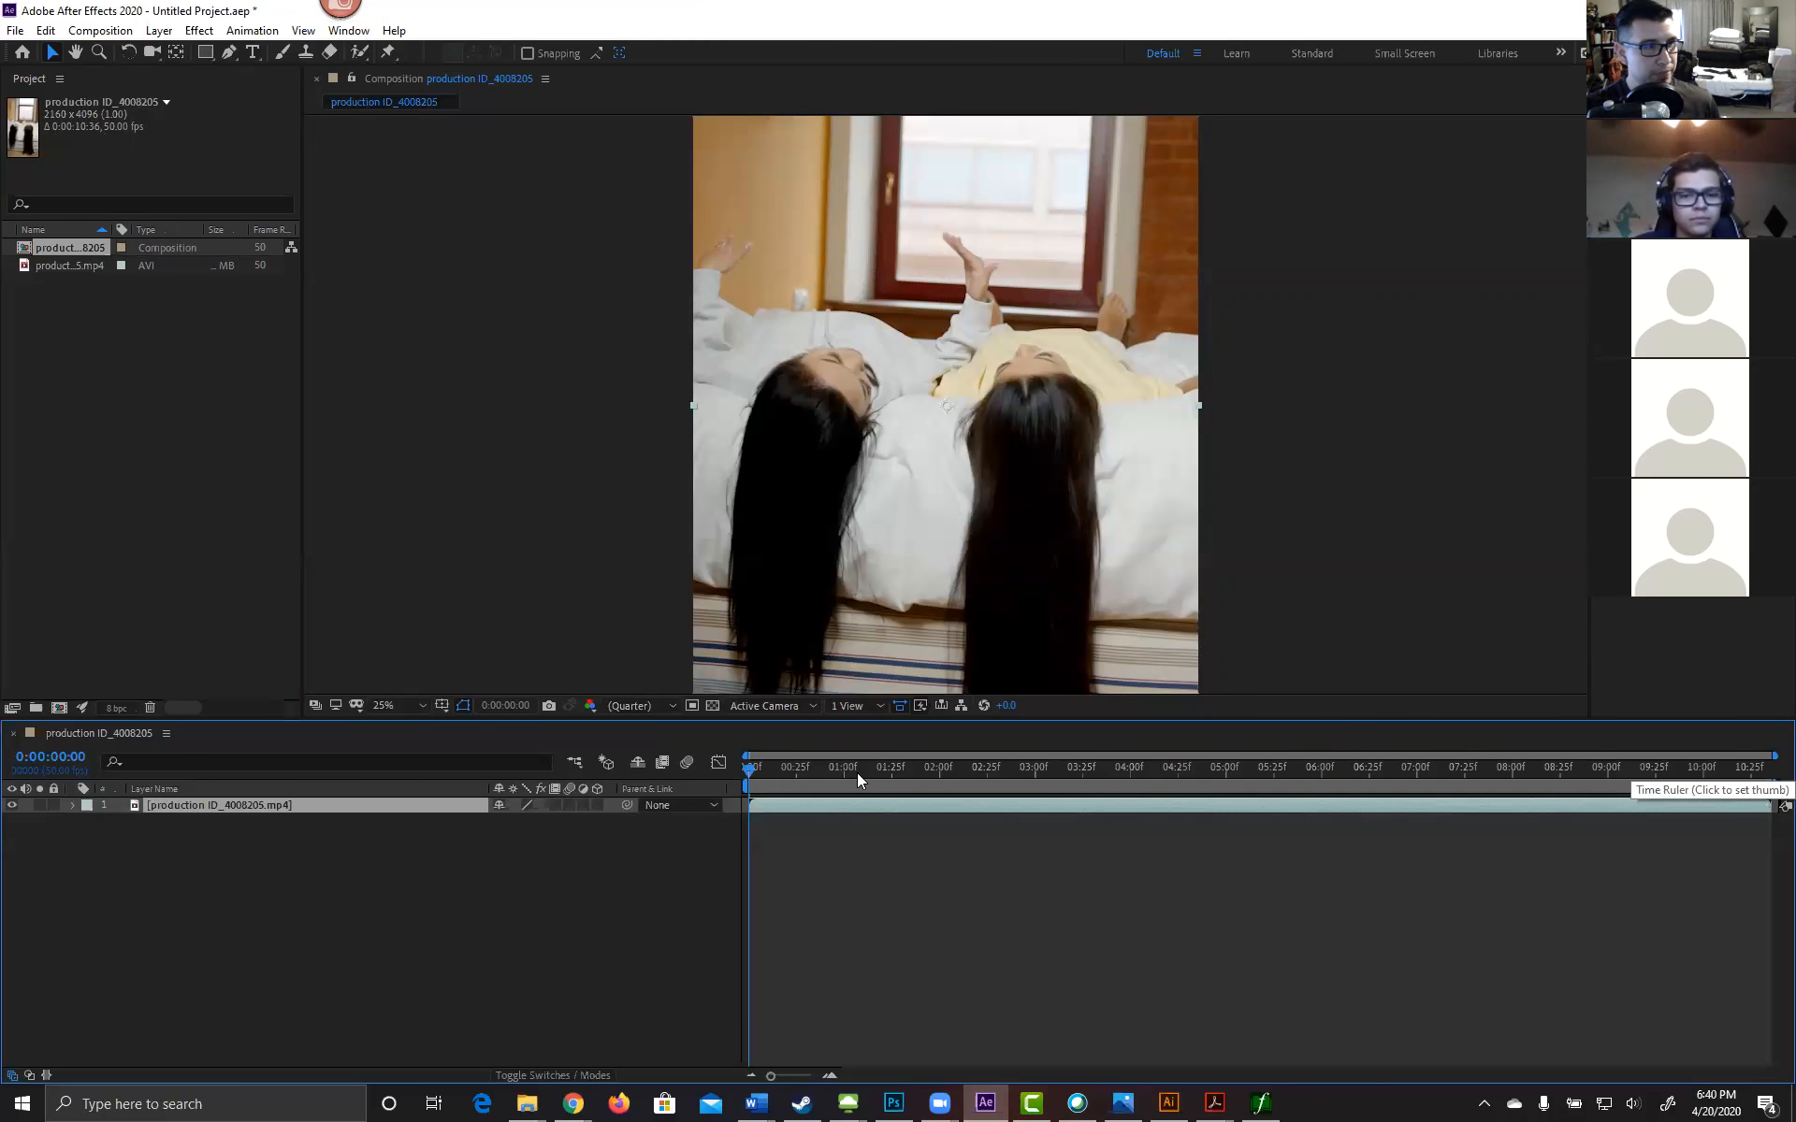
drag(750, 776, 1769, 775)
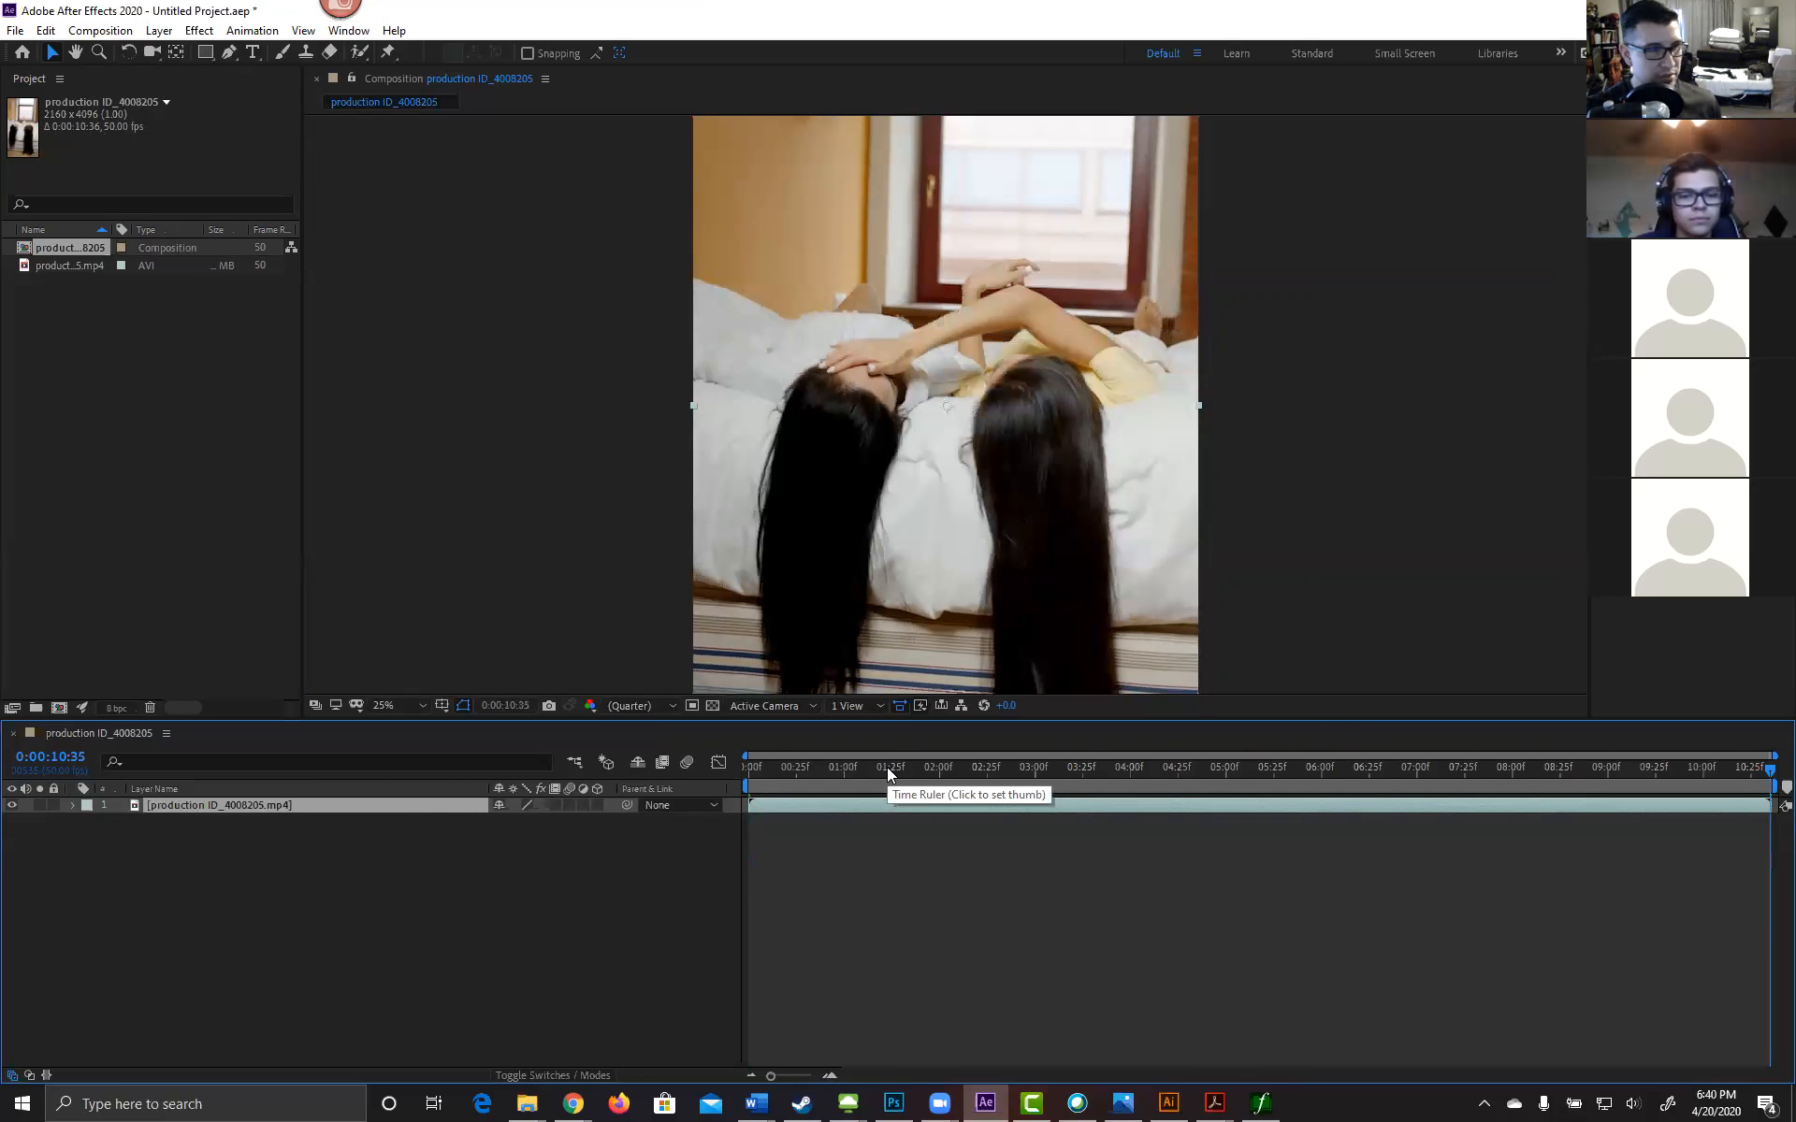
click(1754, 773)
drag(1755, 773, 1697, 782)
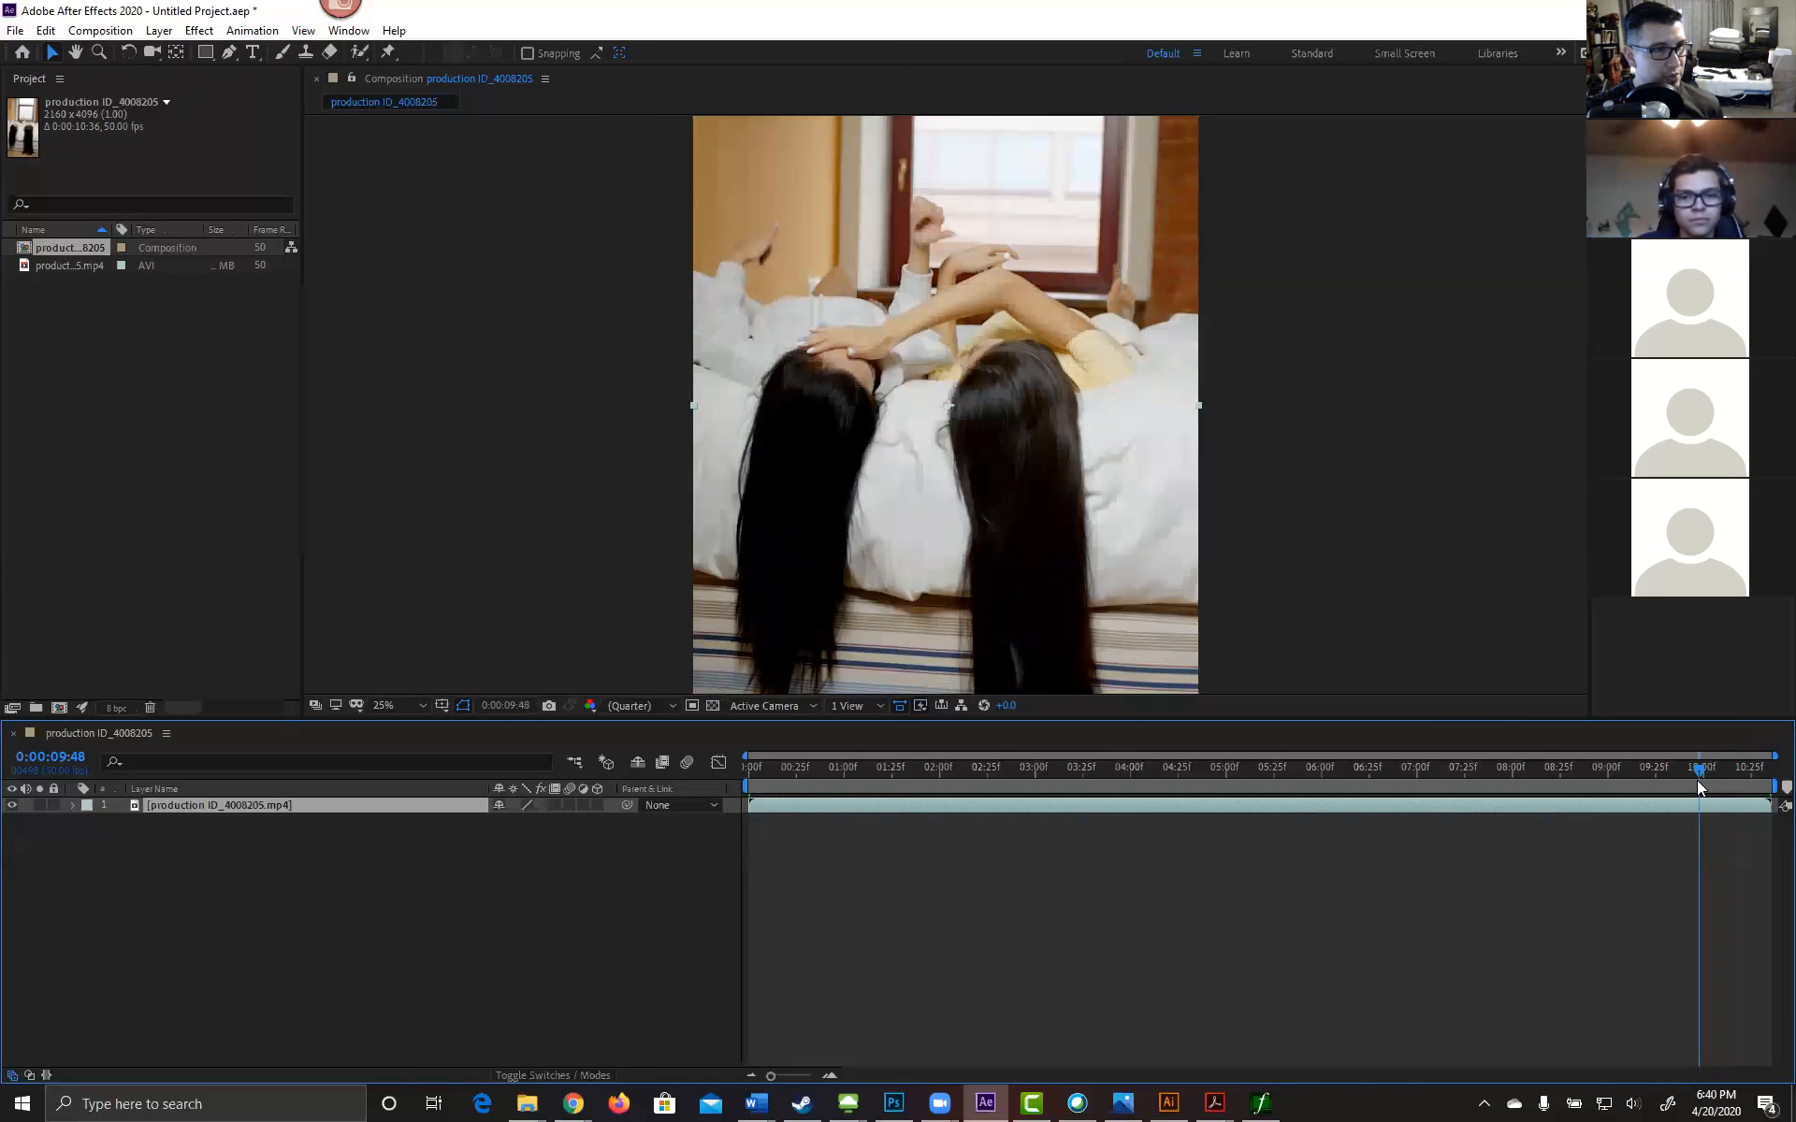
drag(1697, 780, 1704, 784)
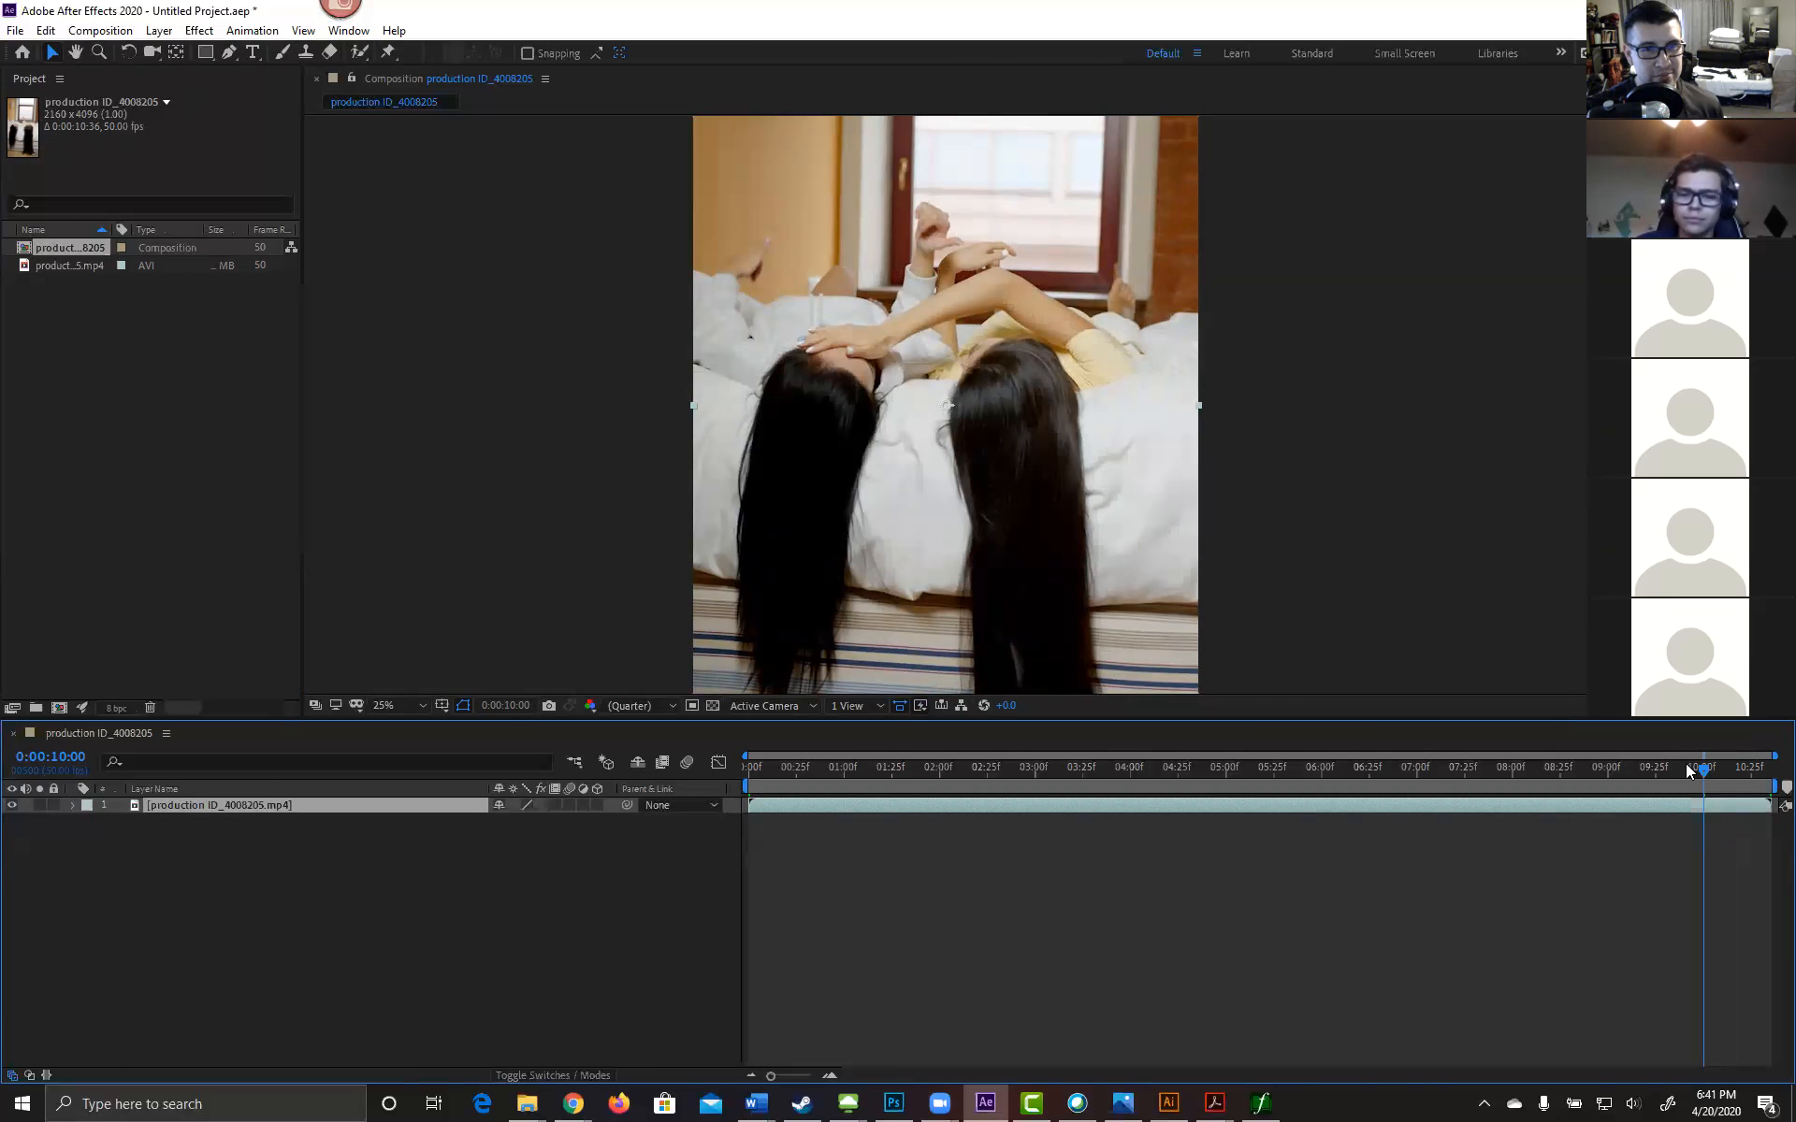
drag(1704, 774, 498, 749)
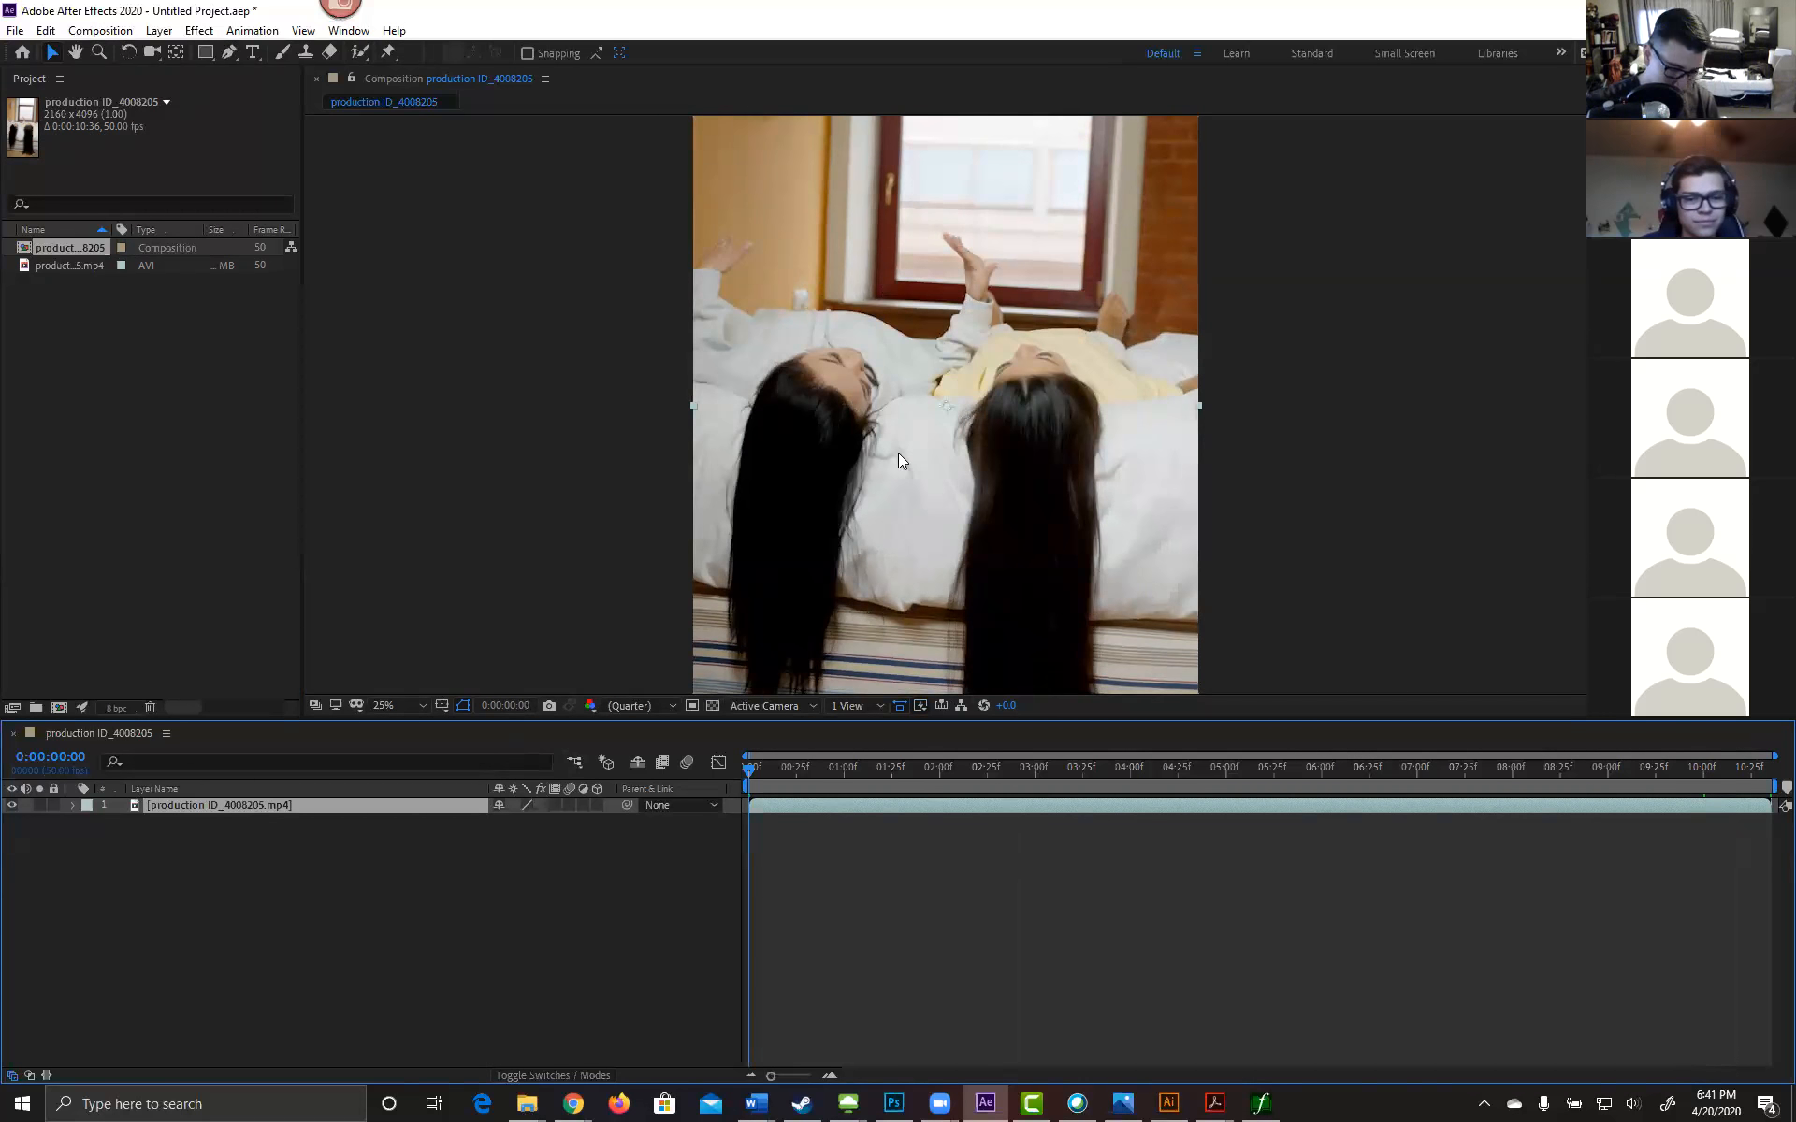
key(comma)
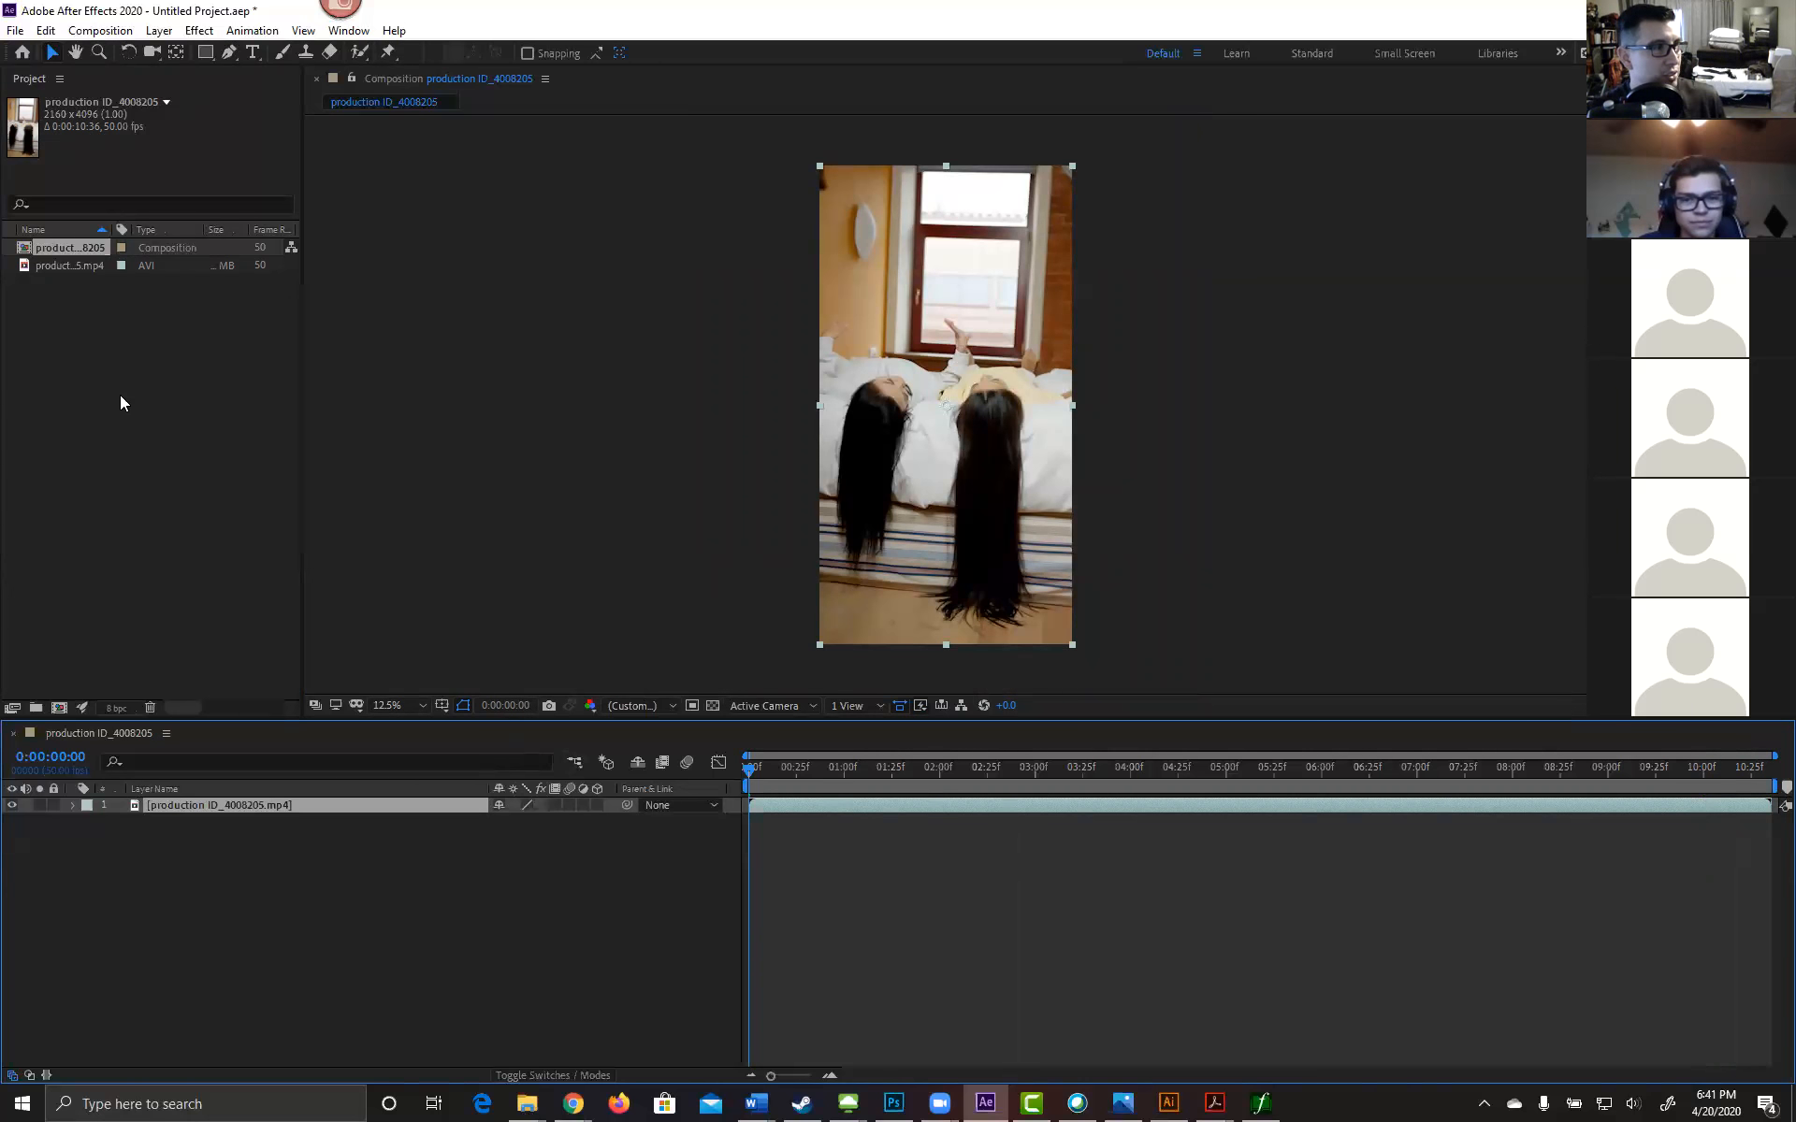
Step: Rename the production ID_4008205 composition as Main_Comp
click(95, 248)
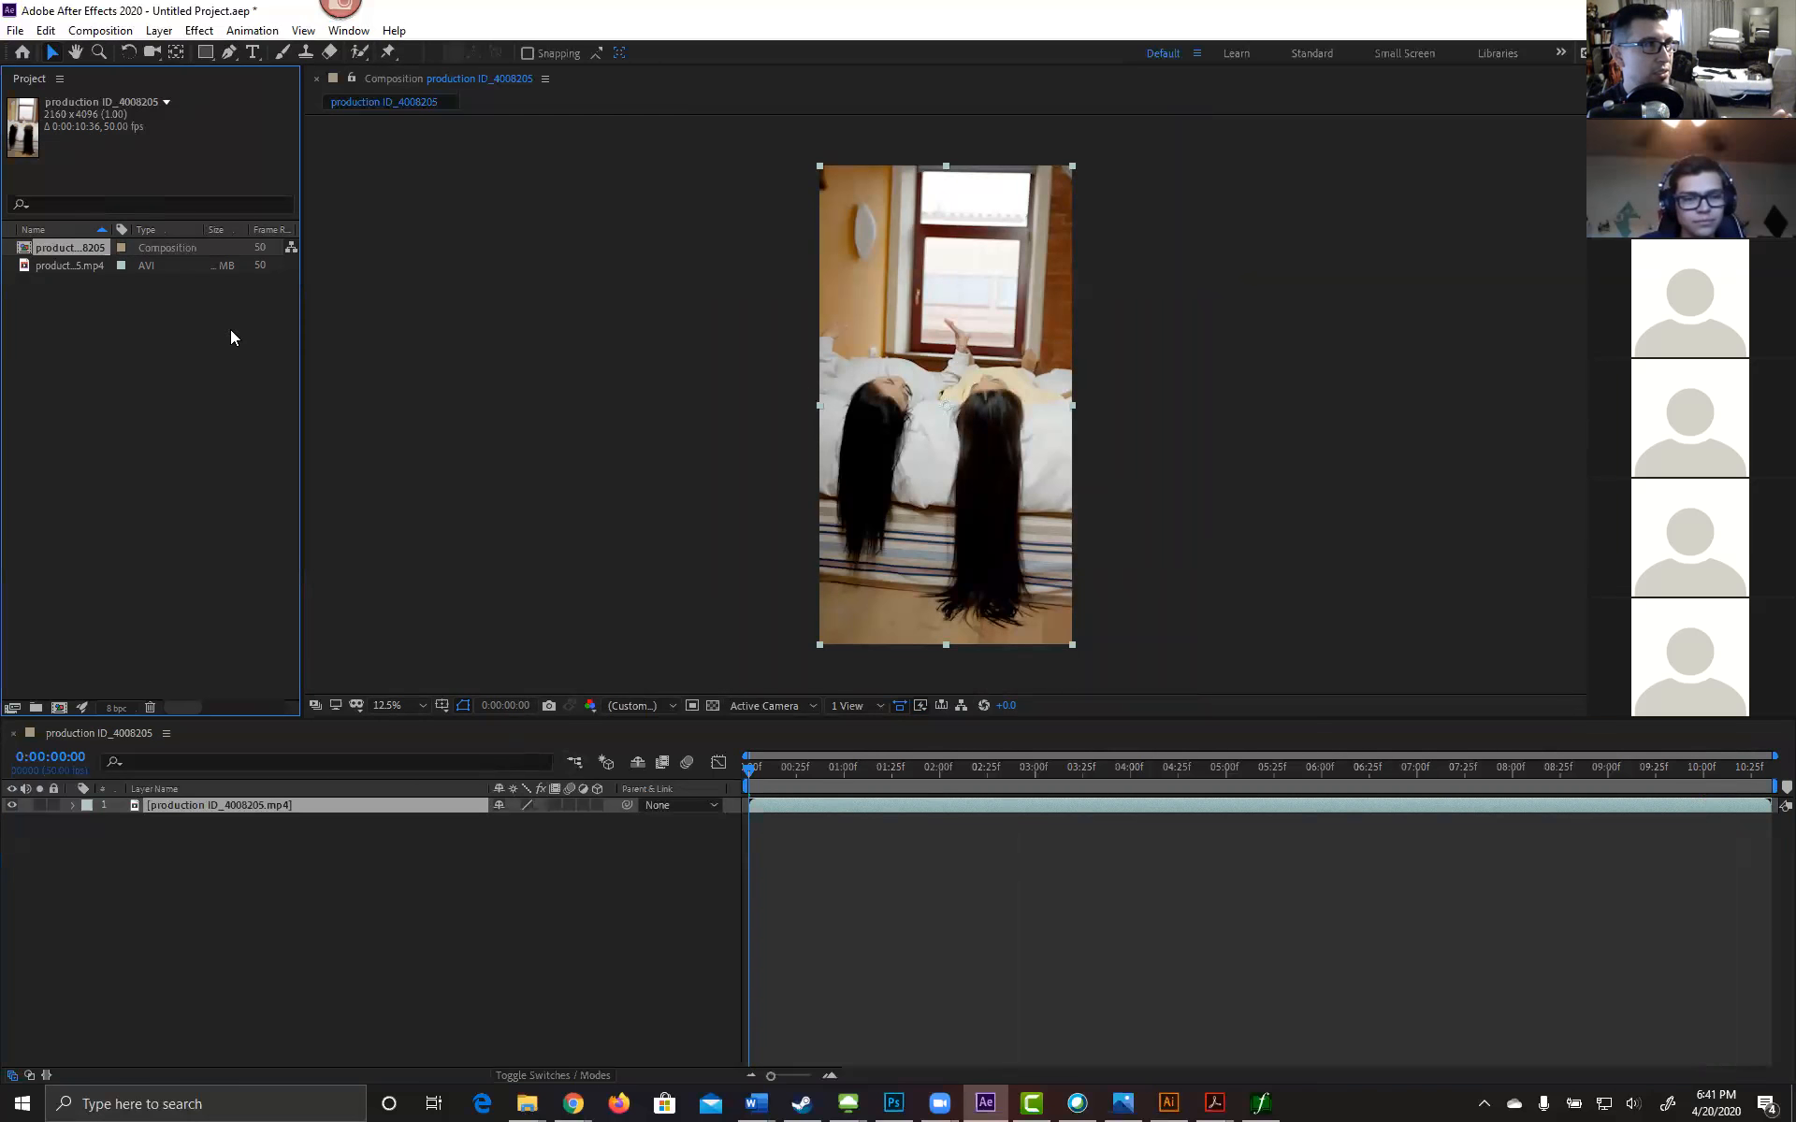
key(Return)
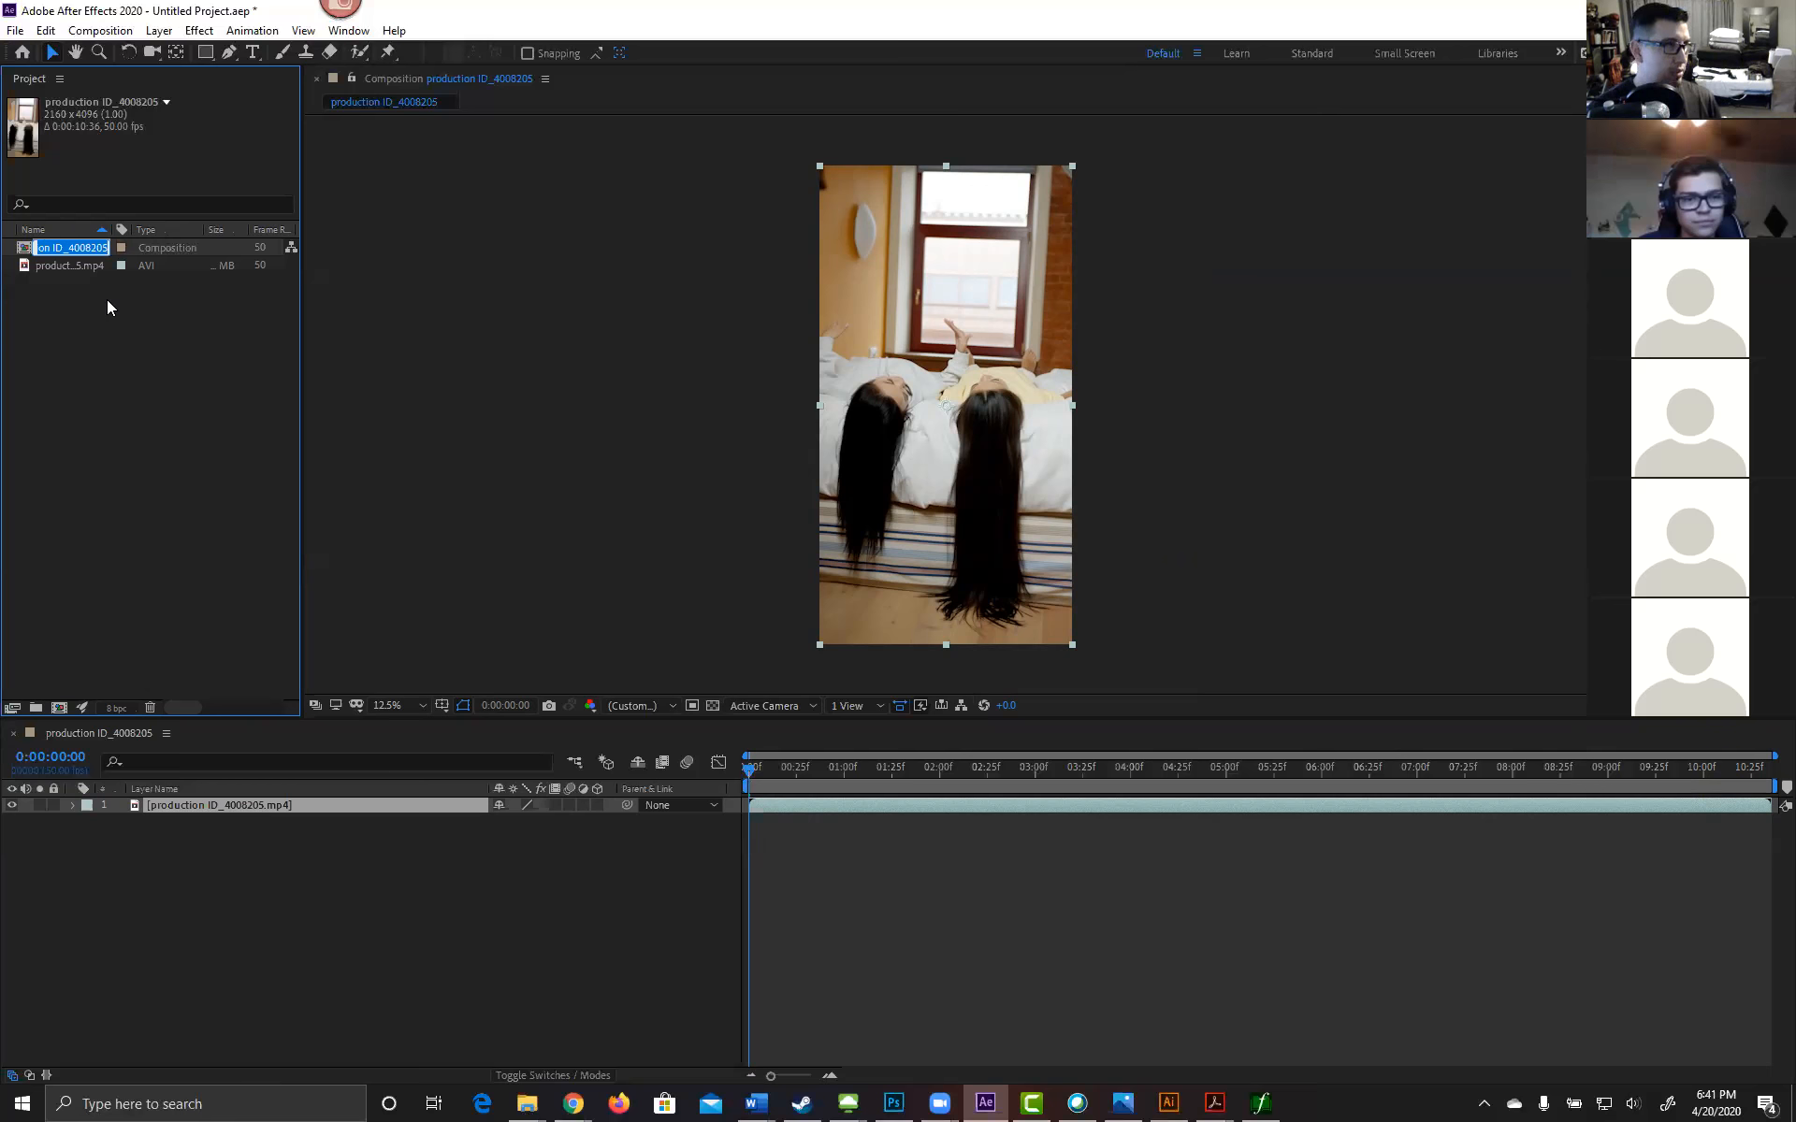
text(Main)
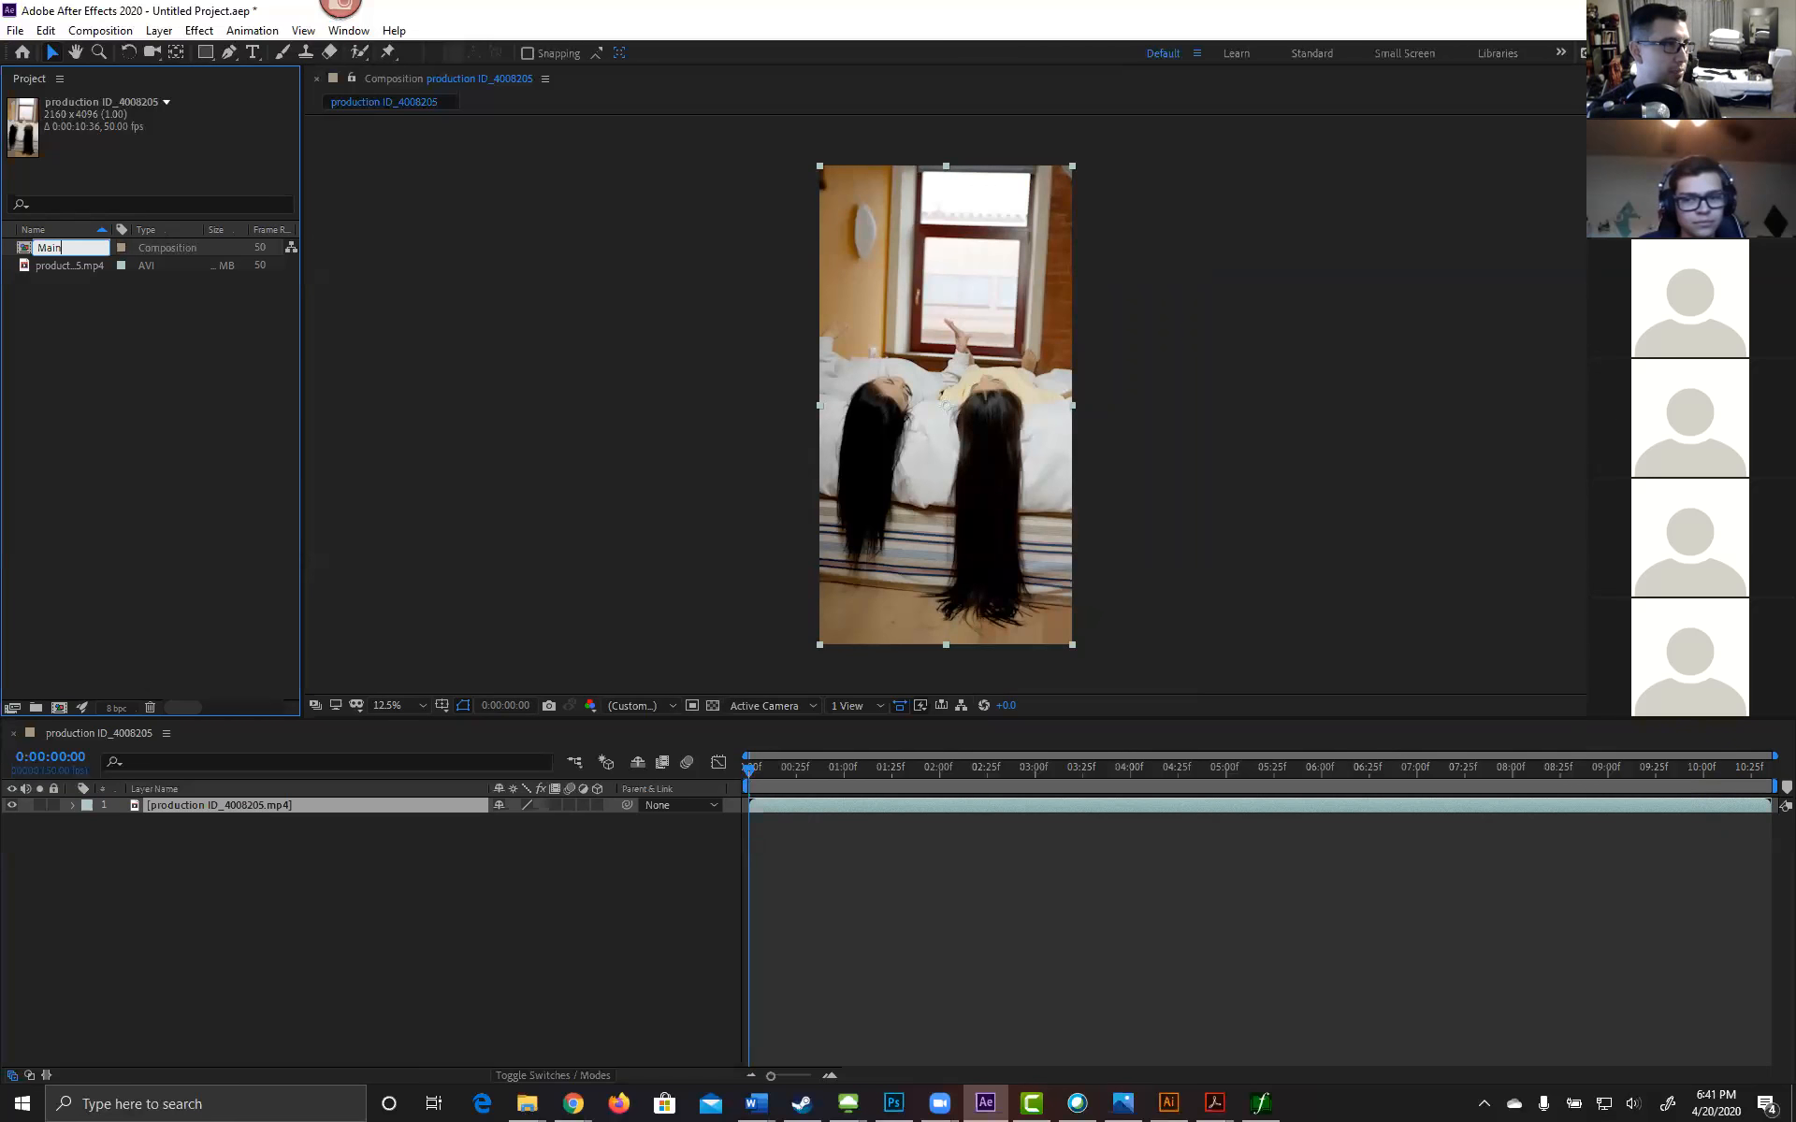
text(_Comp)
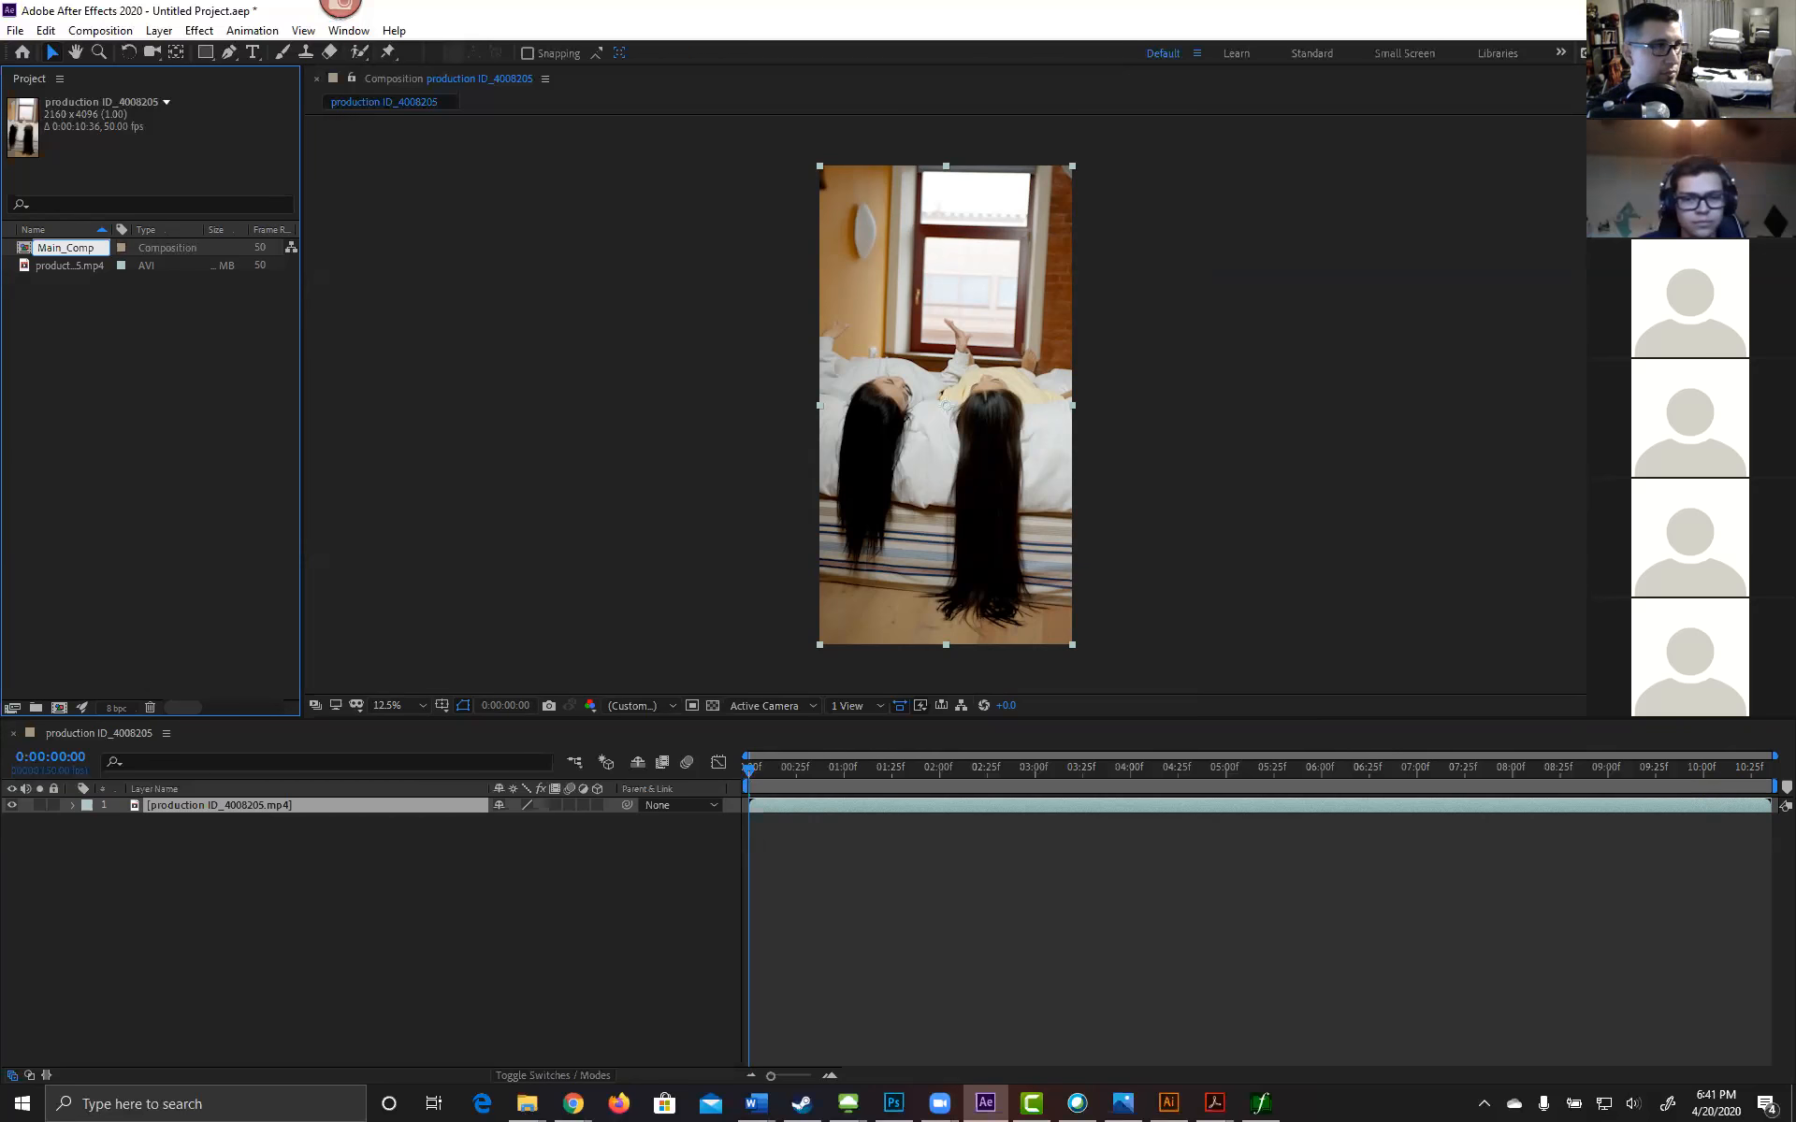
key(Return)
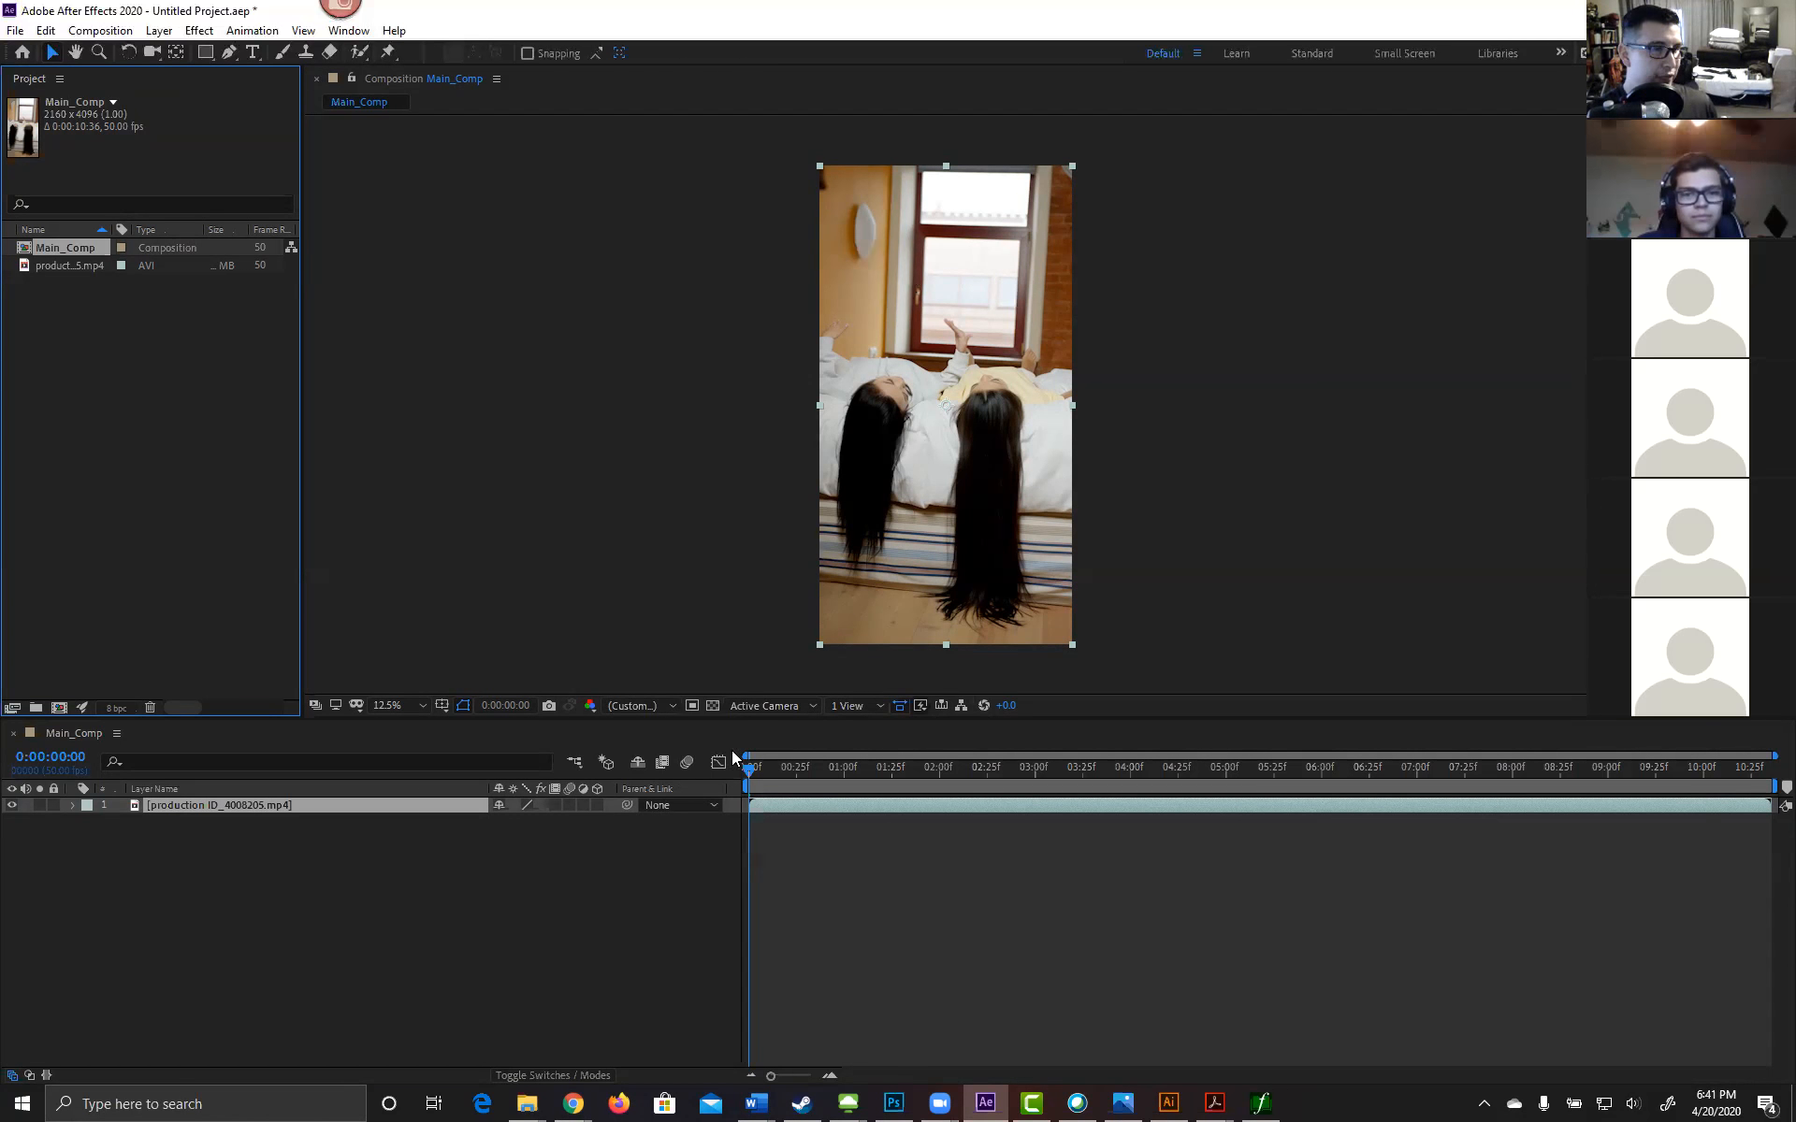
Step: Preview the Main_Comp clip by playing and scrubbing through the footage, and return to the first frame
key(space)
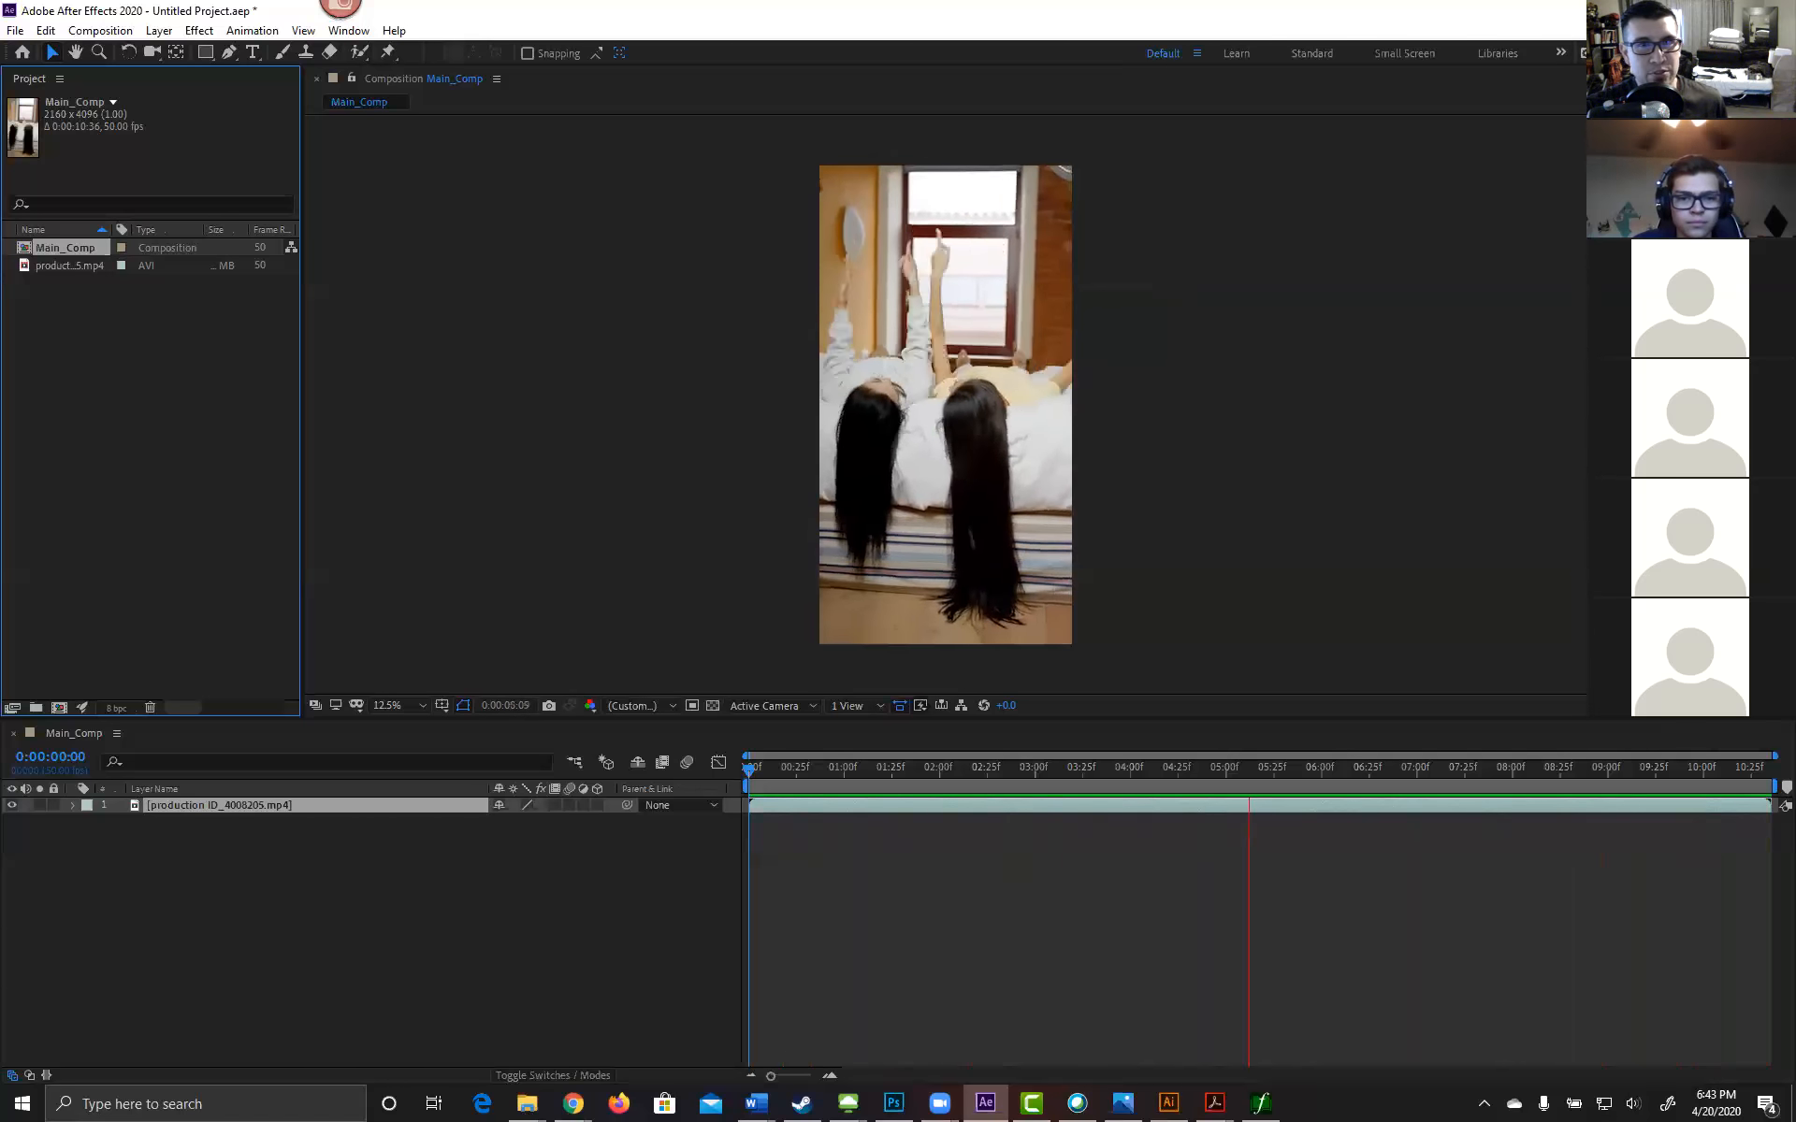
key(space)
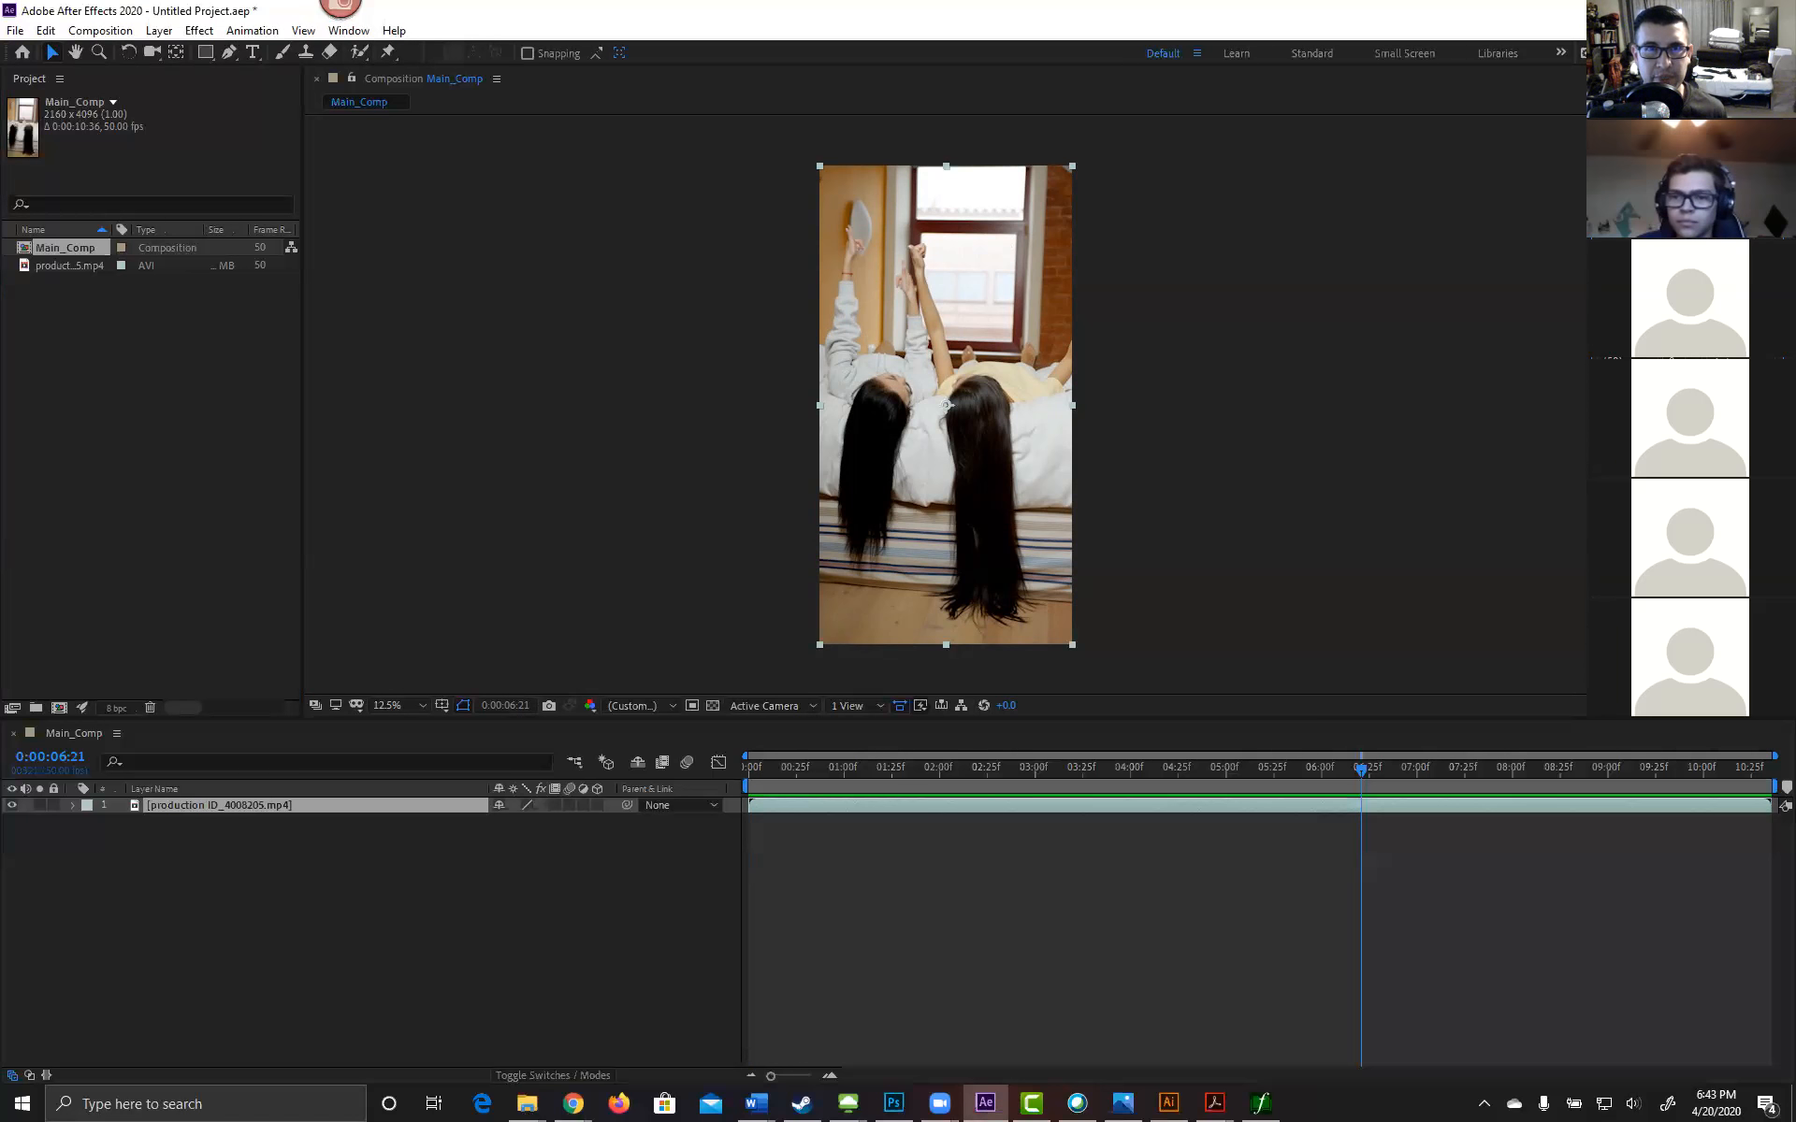
drag(1361, 769, 1225, 732)
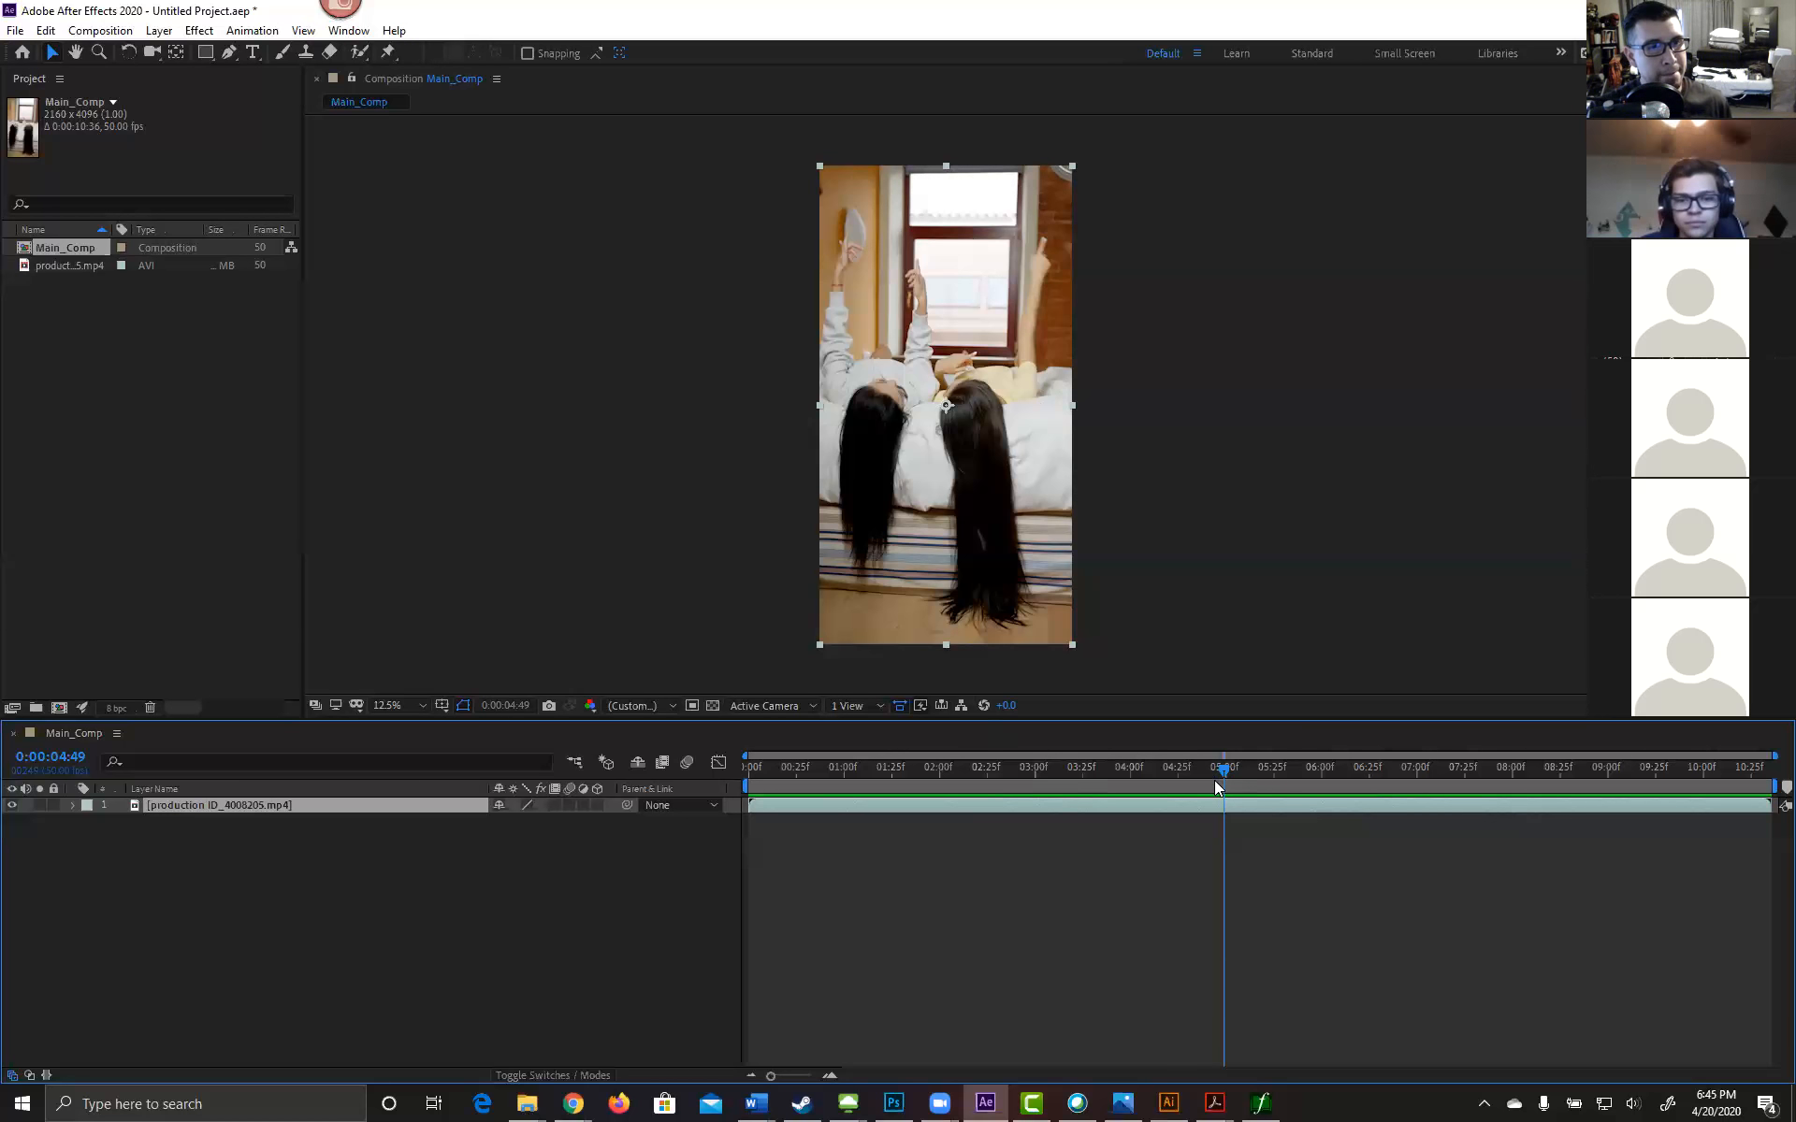
key(space)
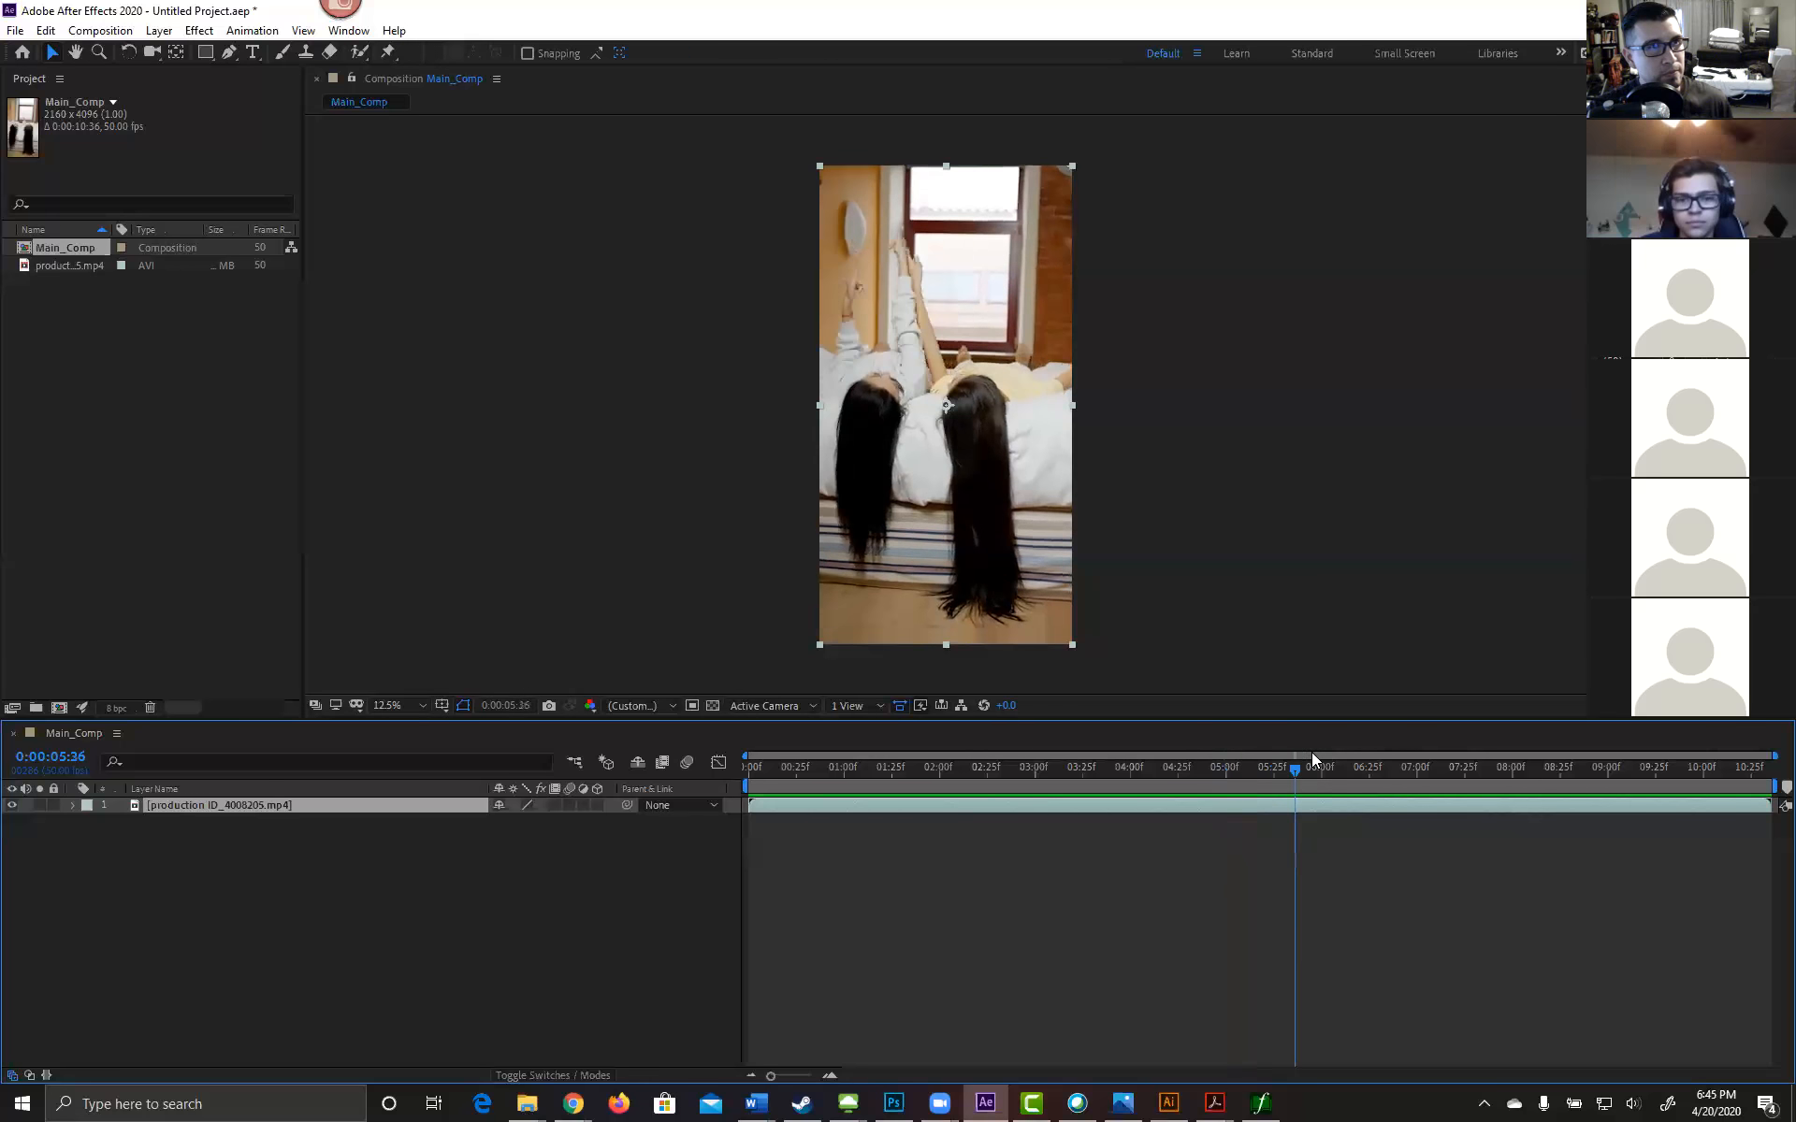
drag(1366, 759, 1733, 753)
drag(1589, 771, 739, 787)
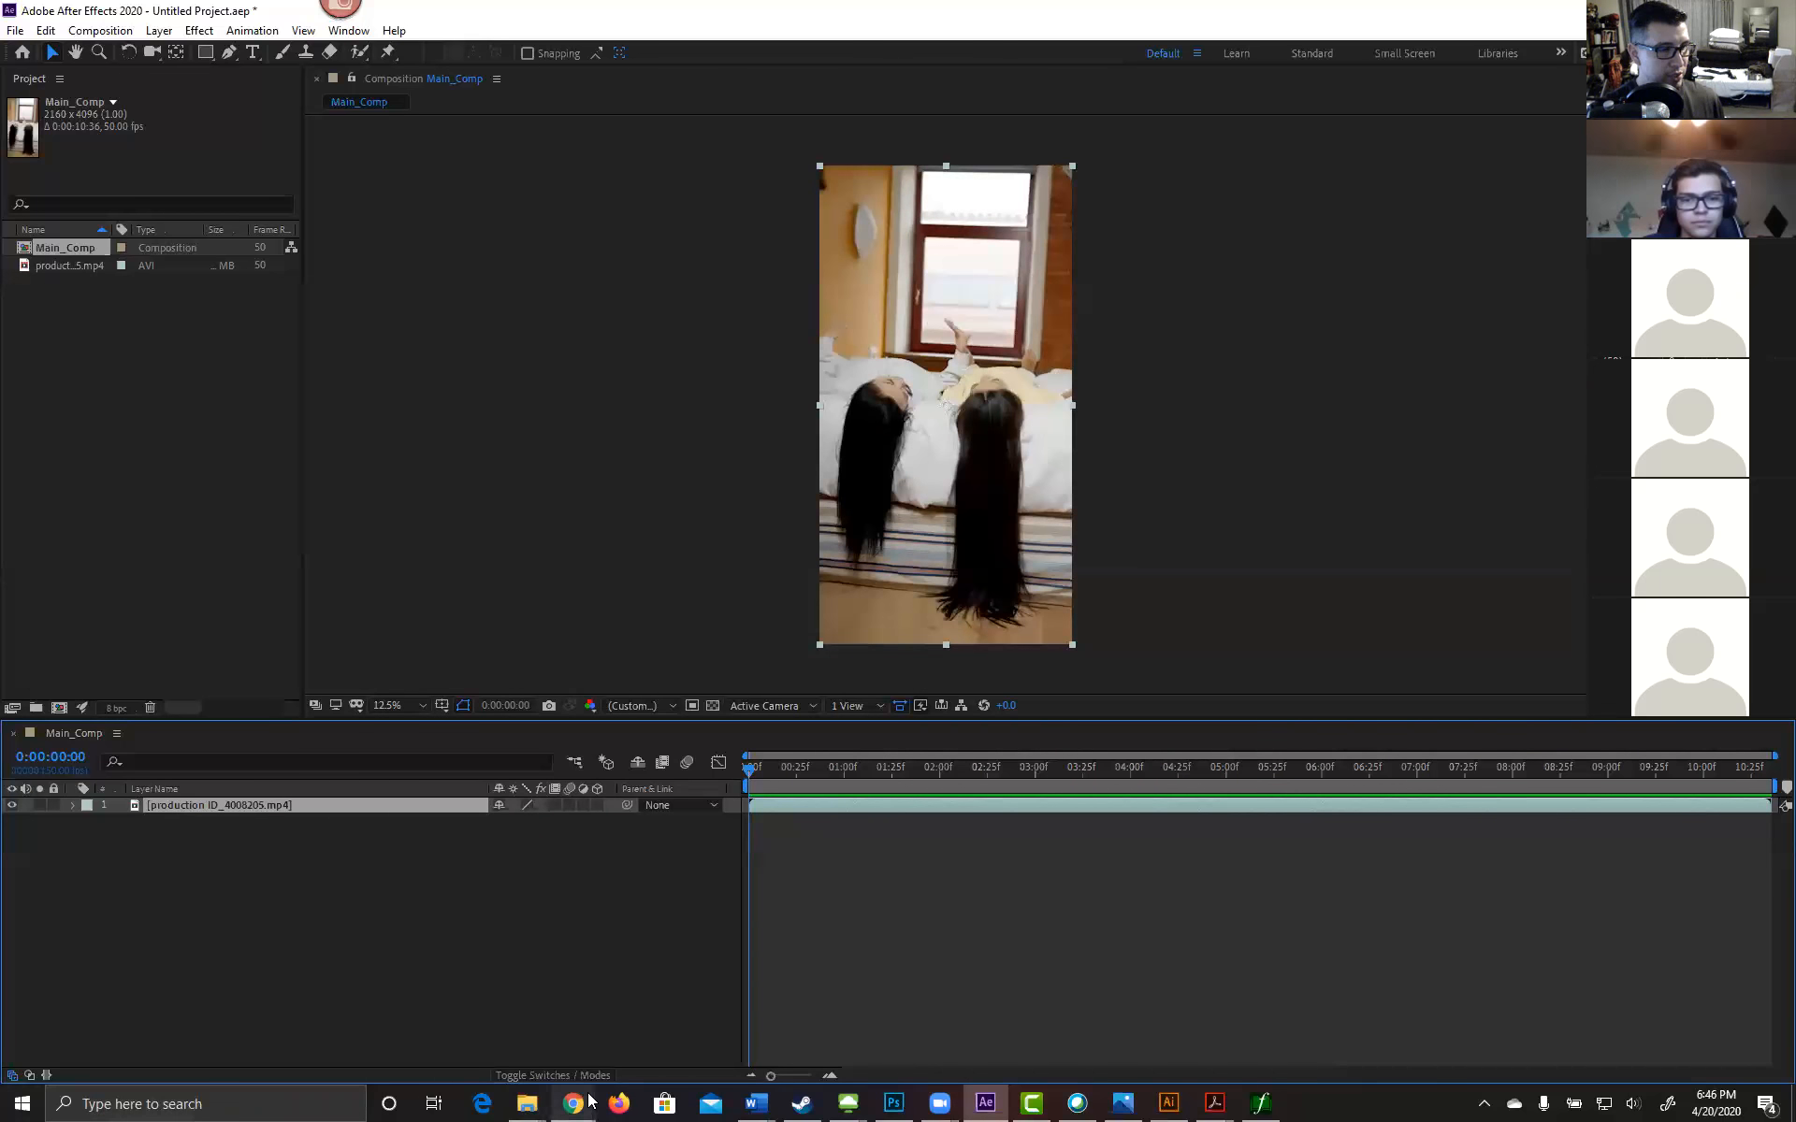
Step: Switch to Chrome and search Google Images for "tracking markers for motion tracking"
mouse_move(574, 1103)
click(507, 947)
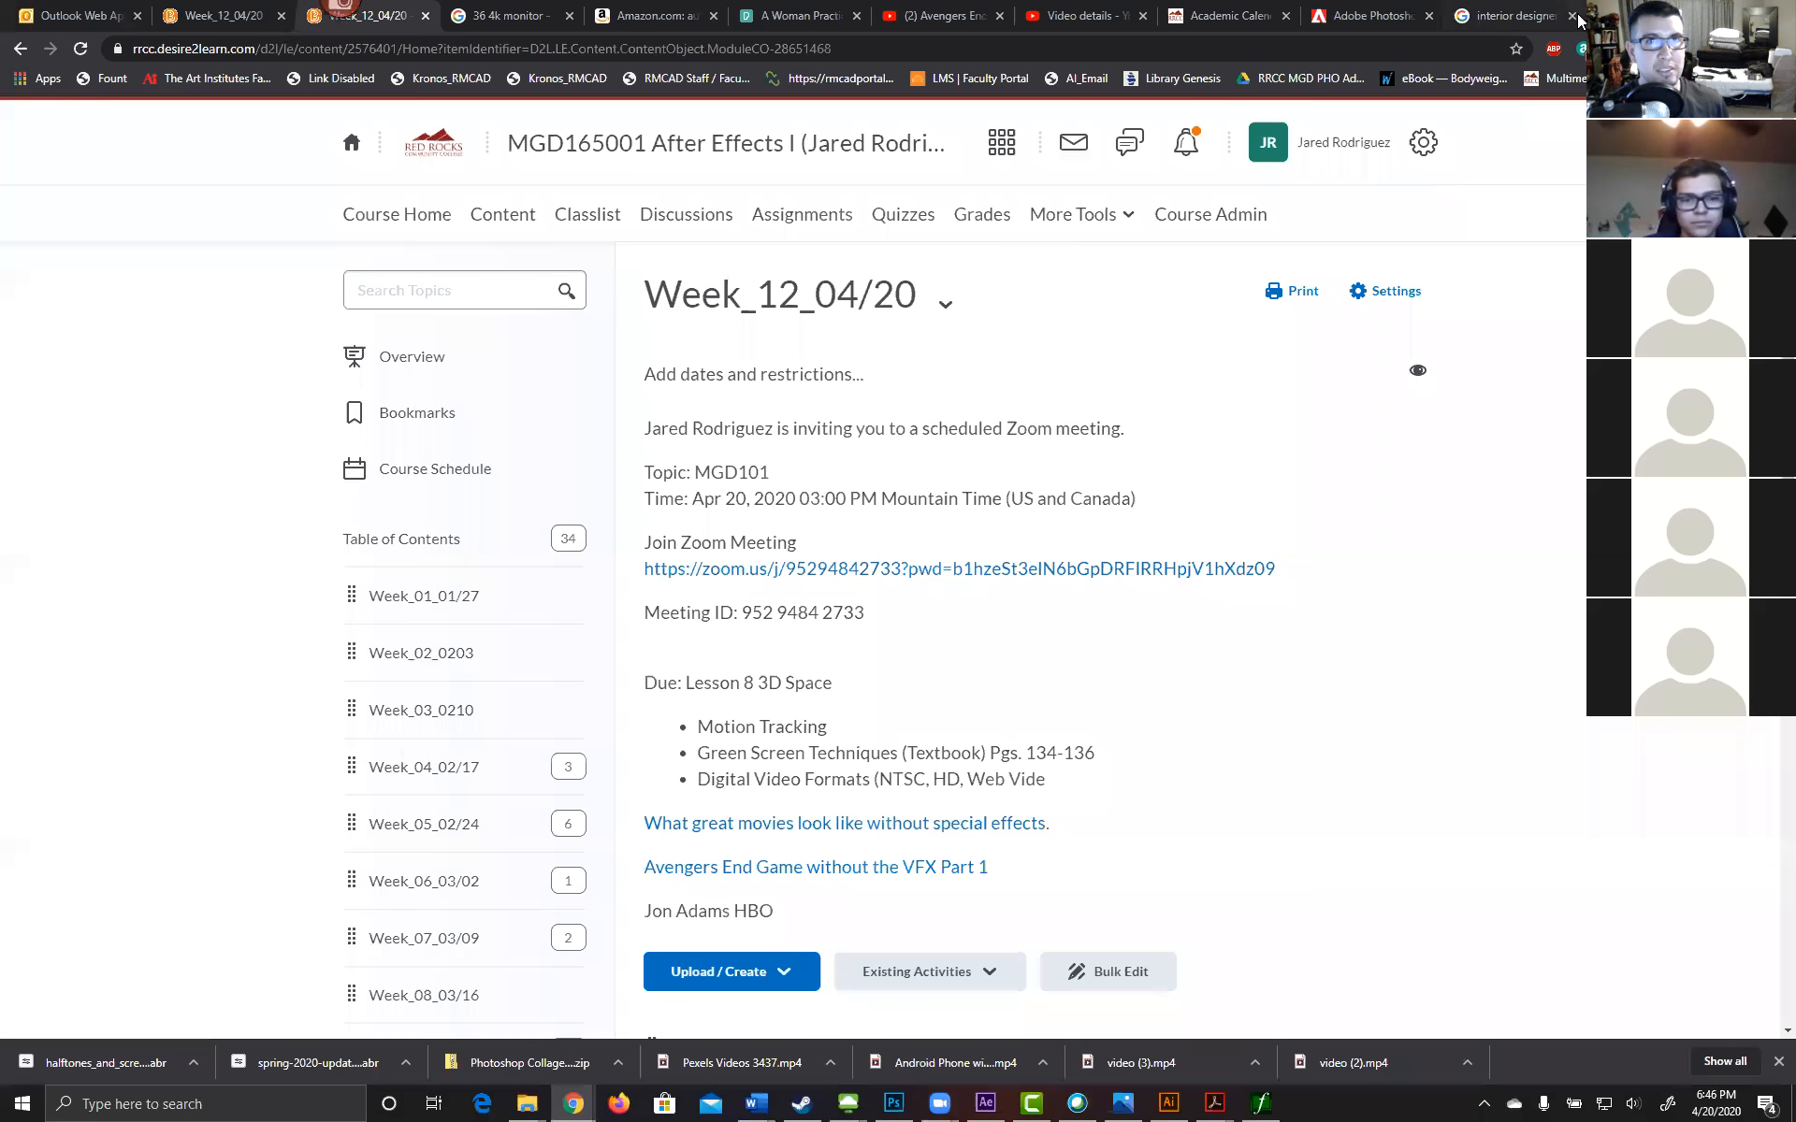
click(1496, 16)
click(1402, 55)
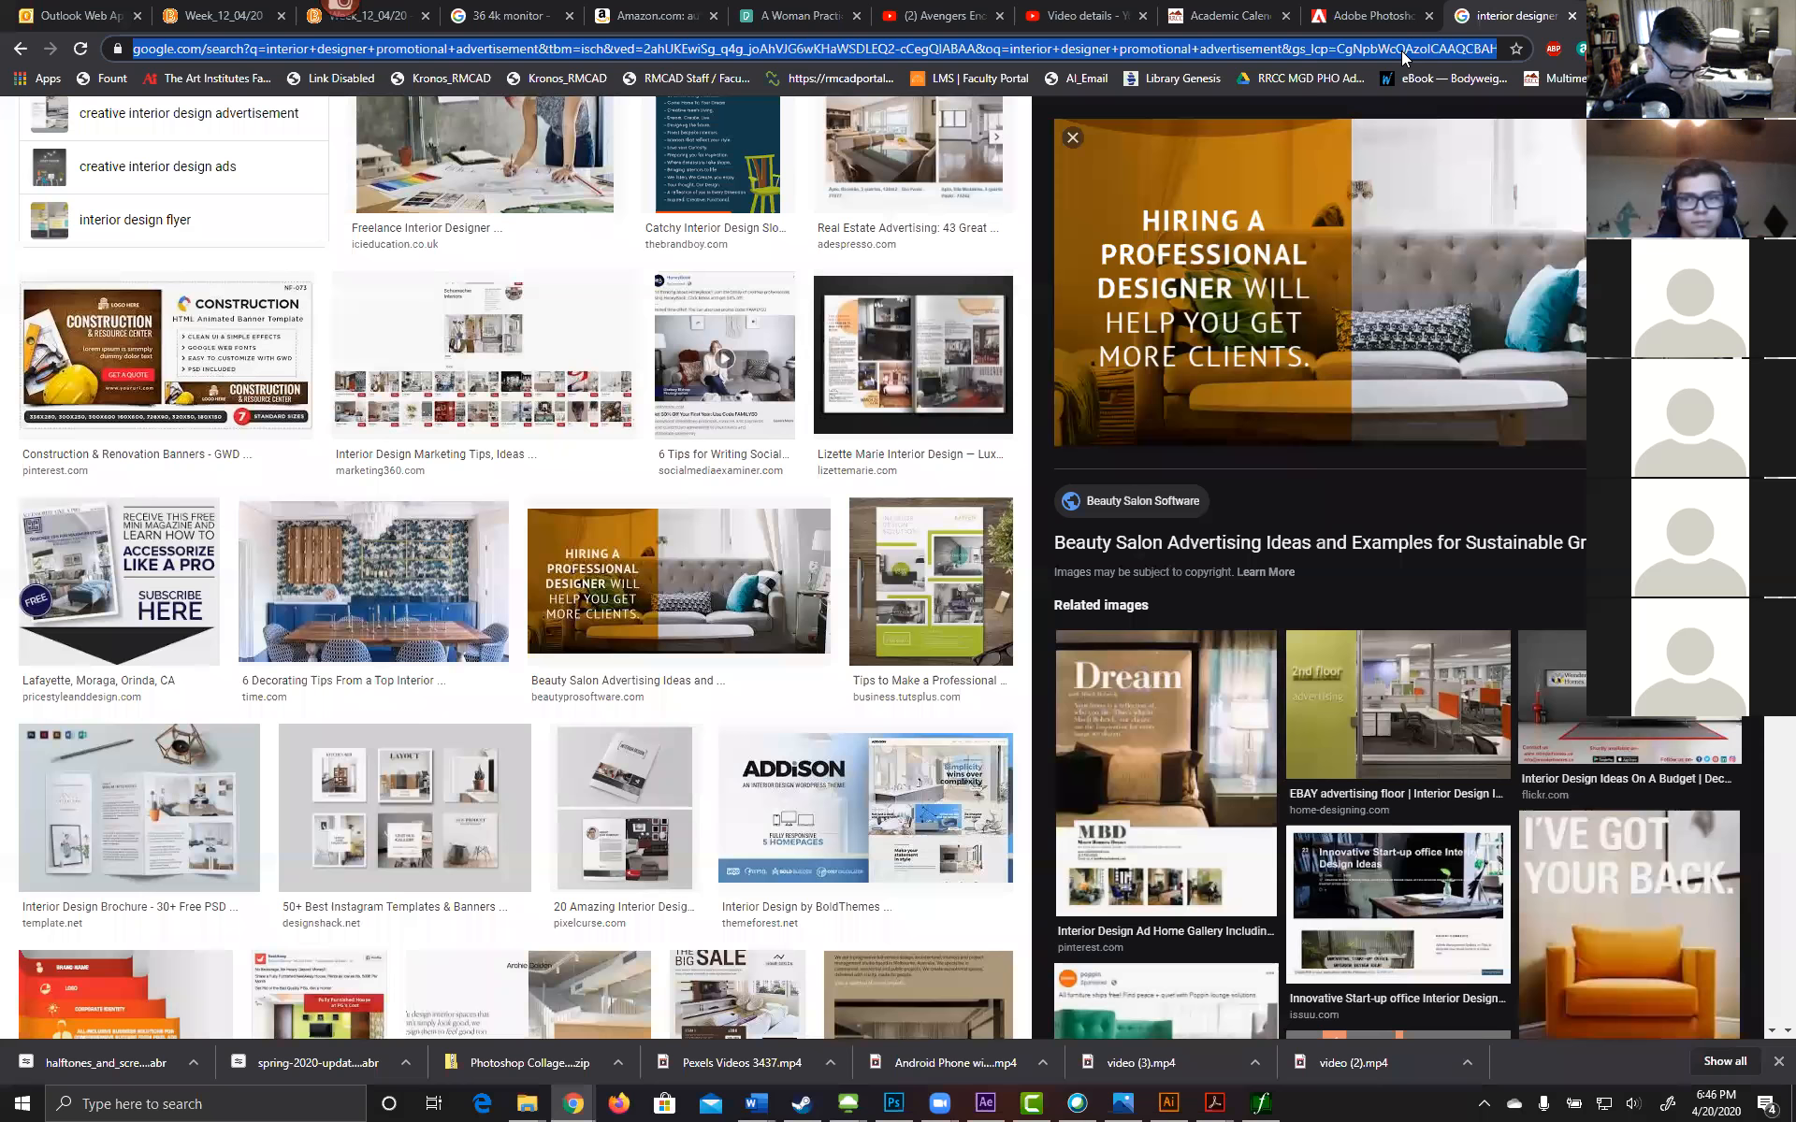
text(tracking mar)
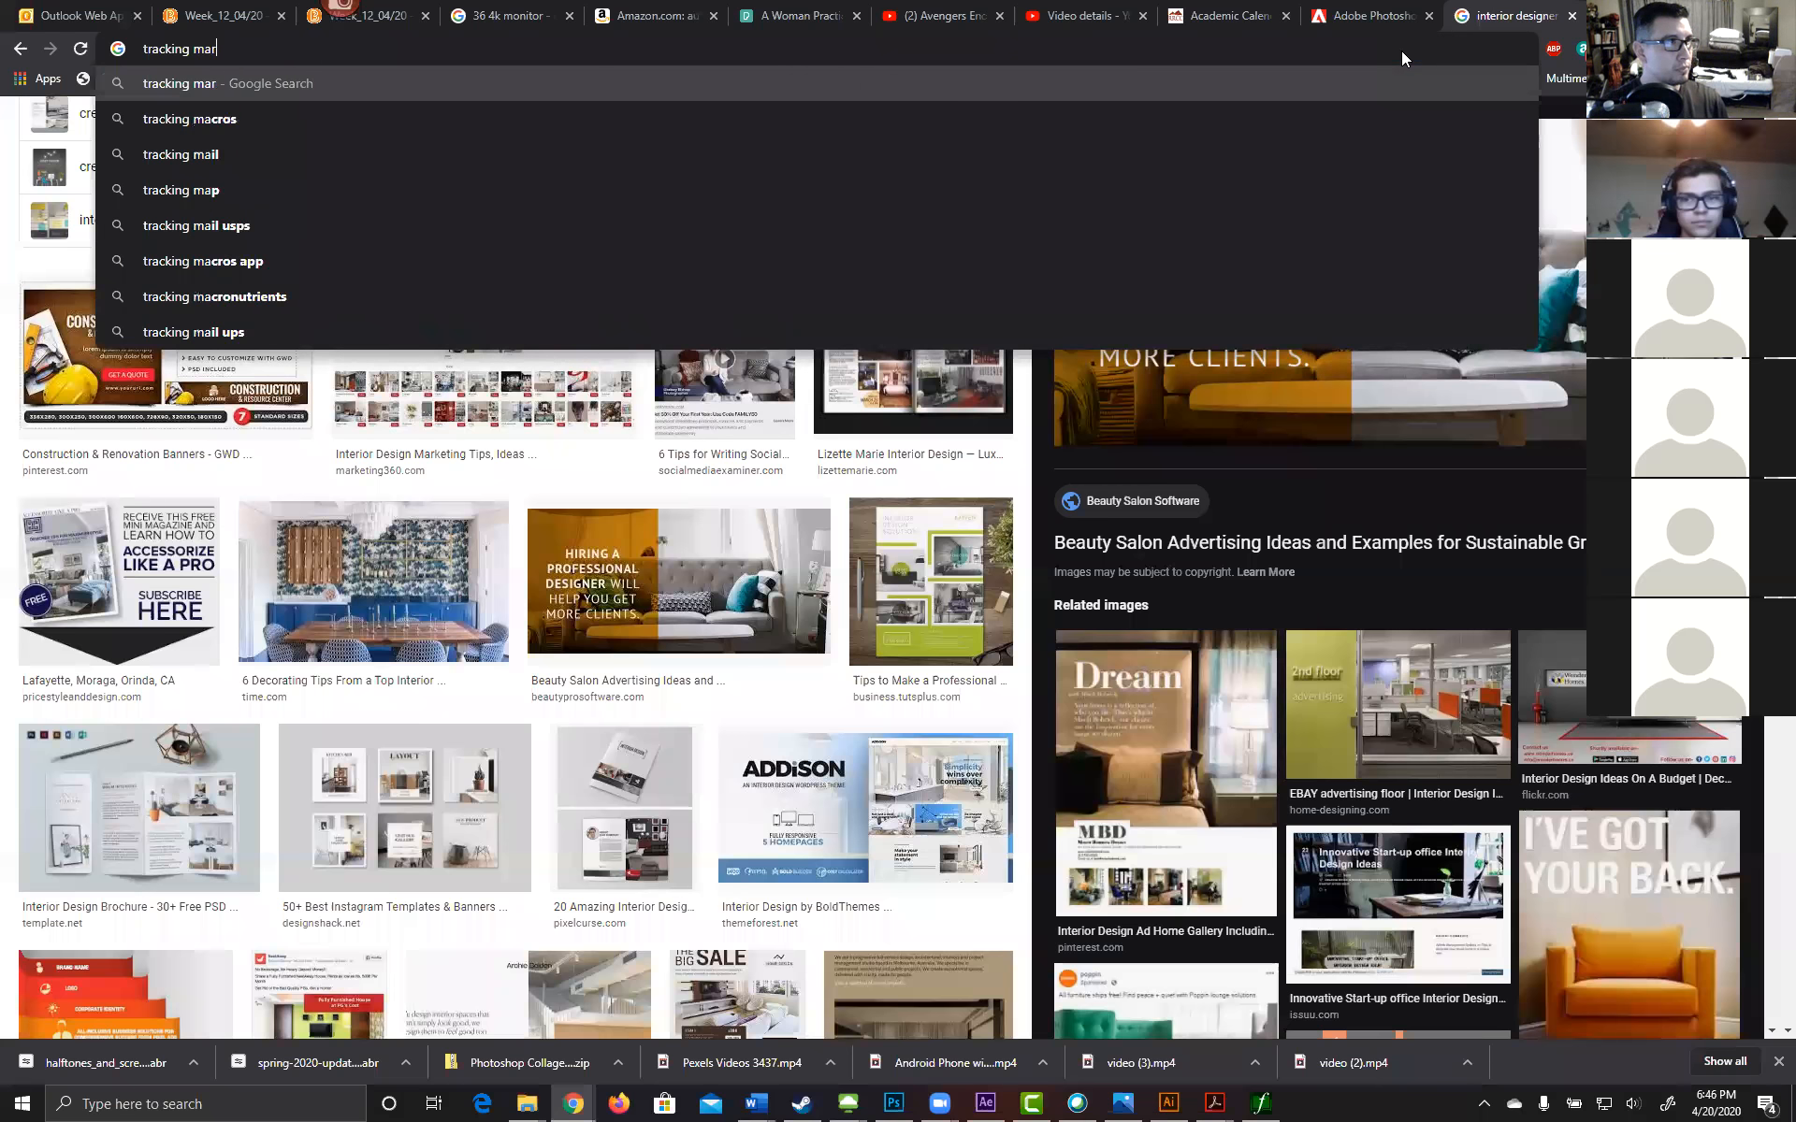
text(kers for motion )
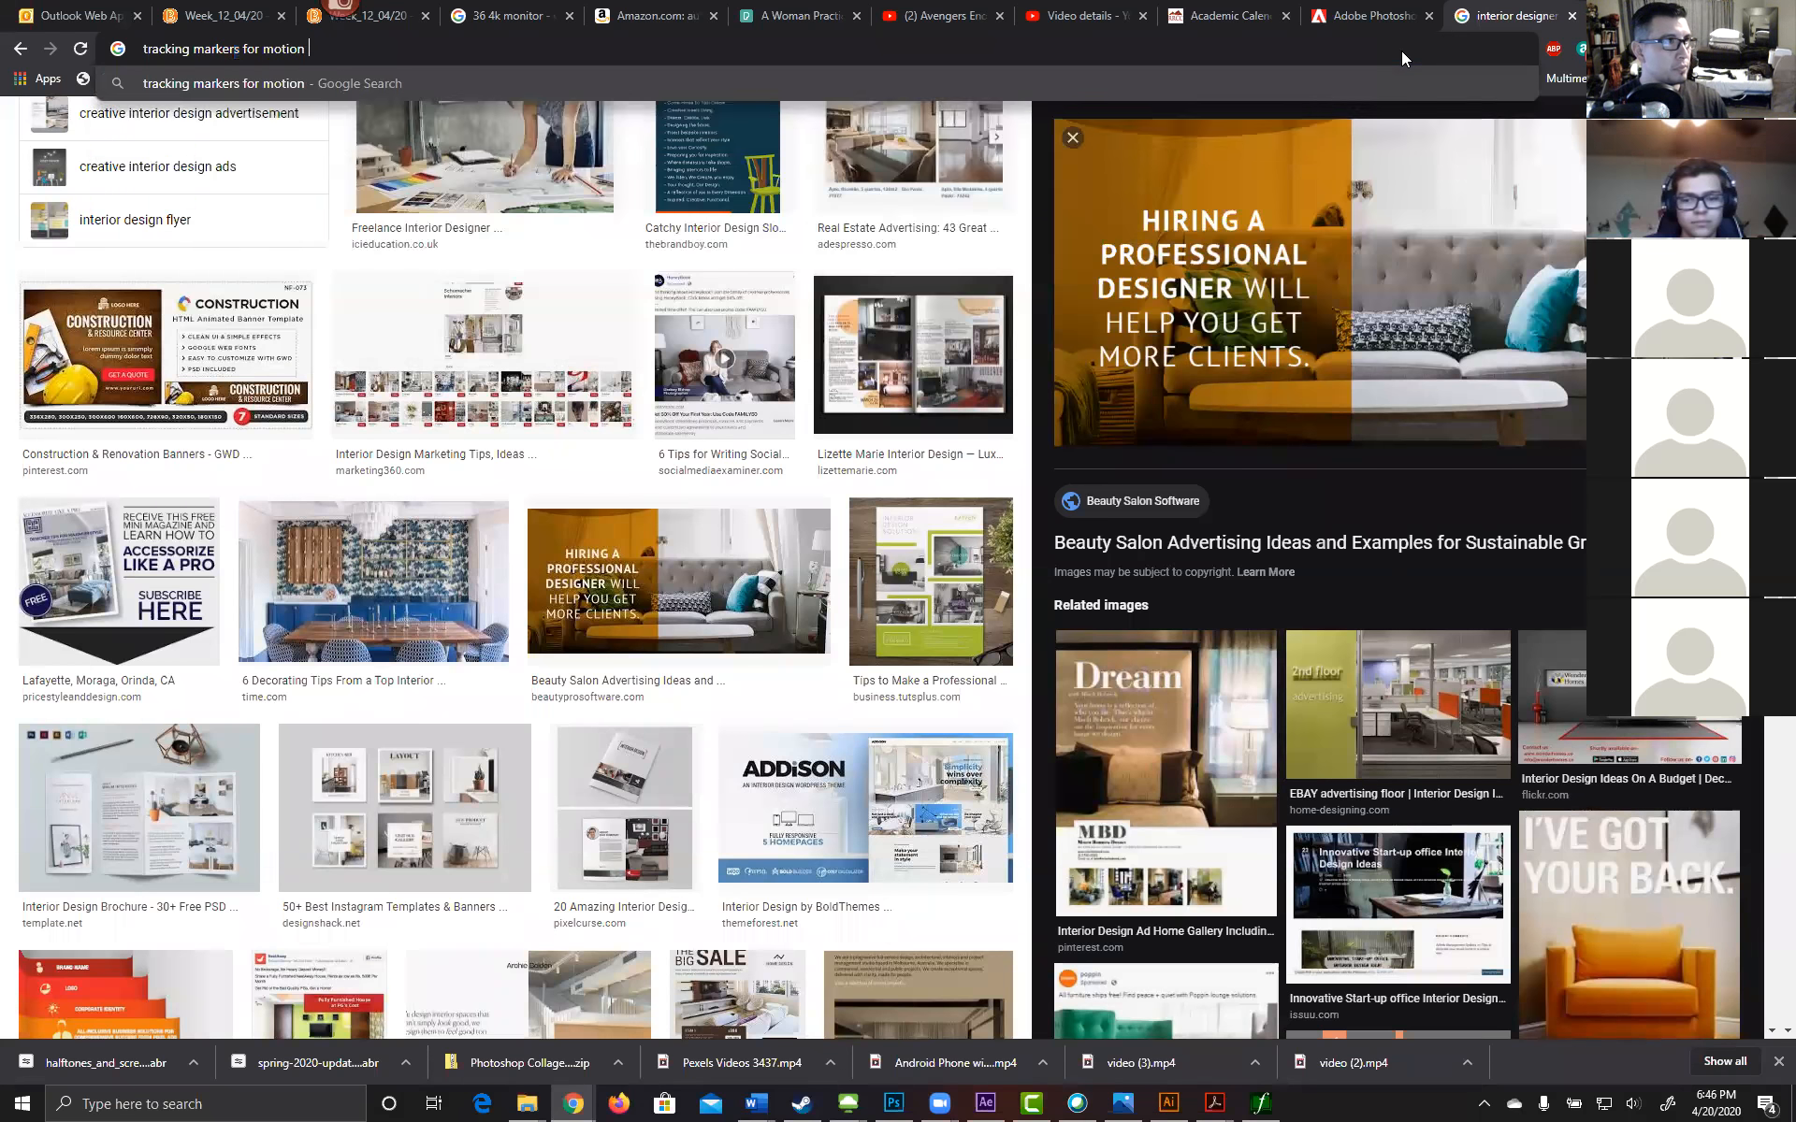
text(tracking)
key(Return)
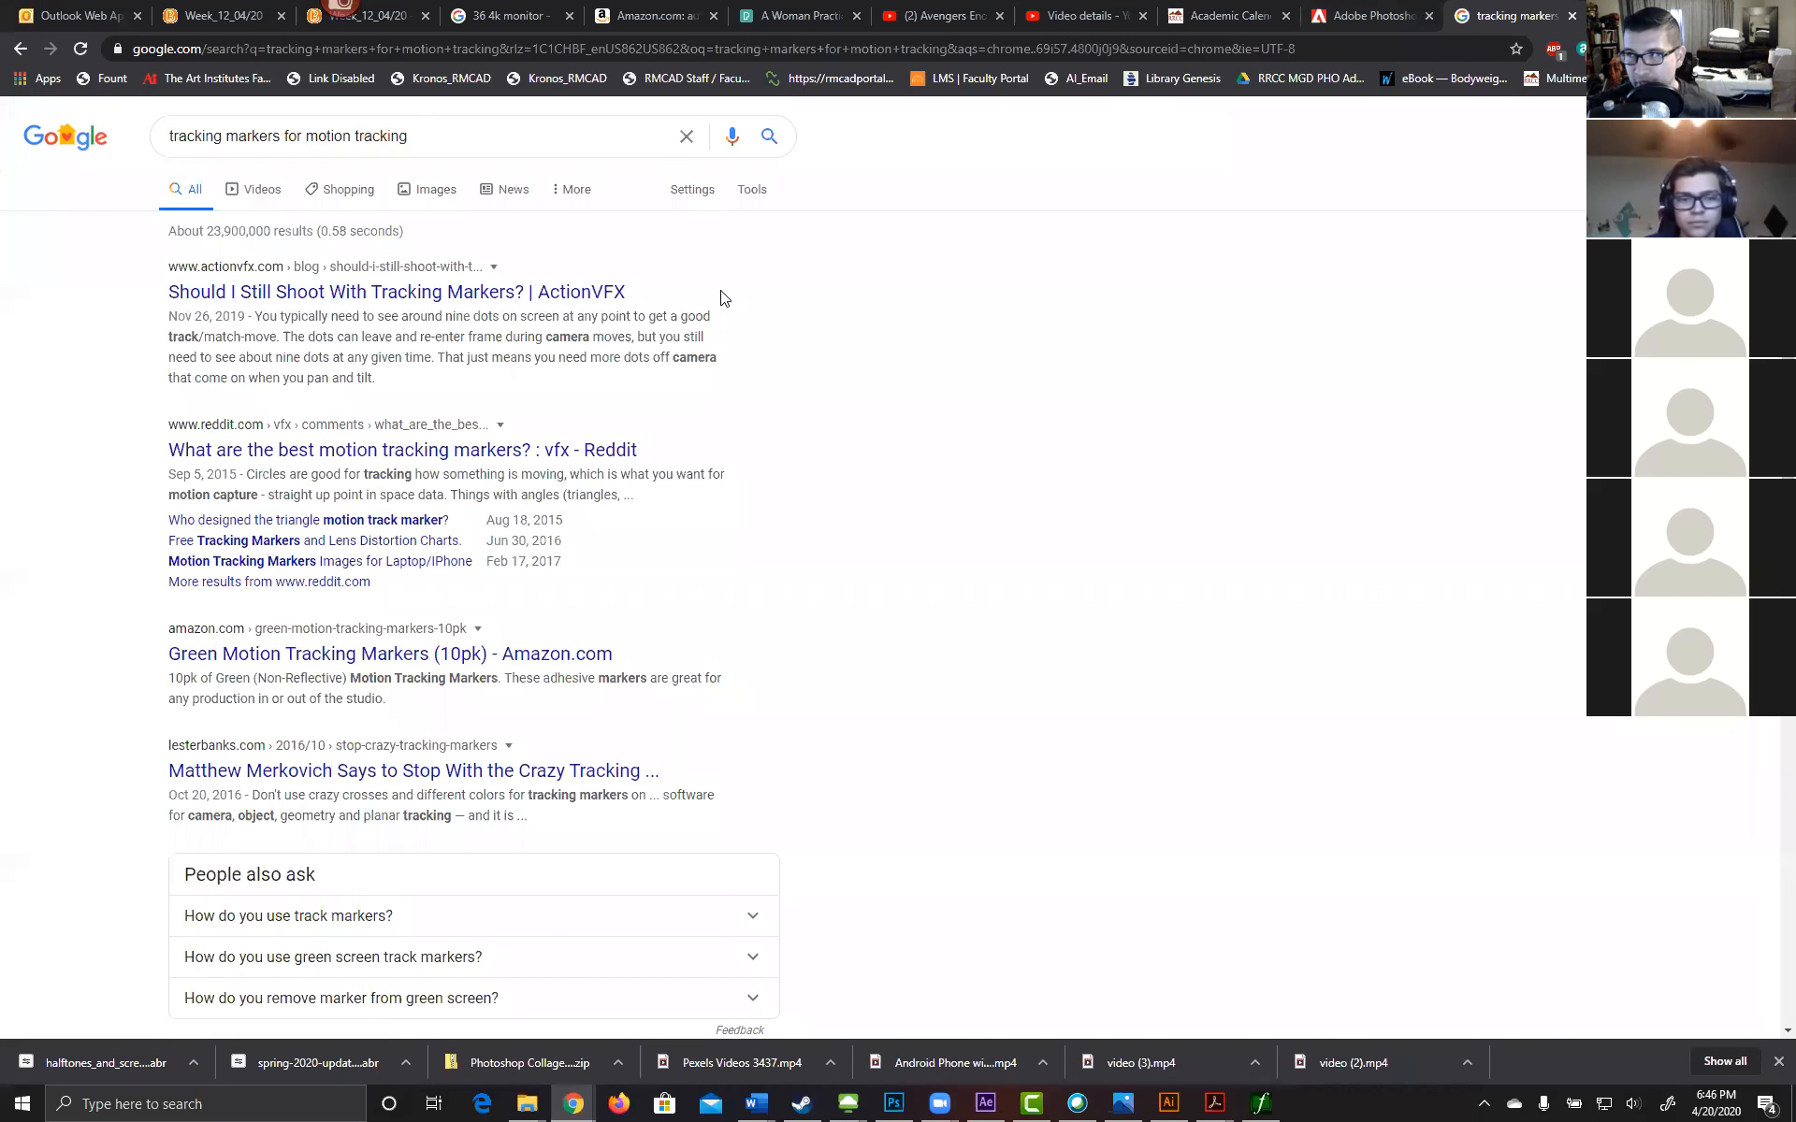
click(416, 191)
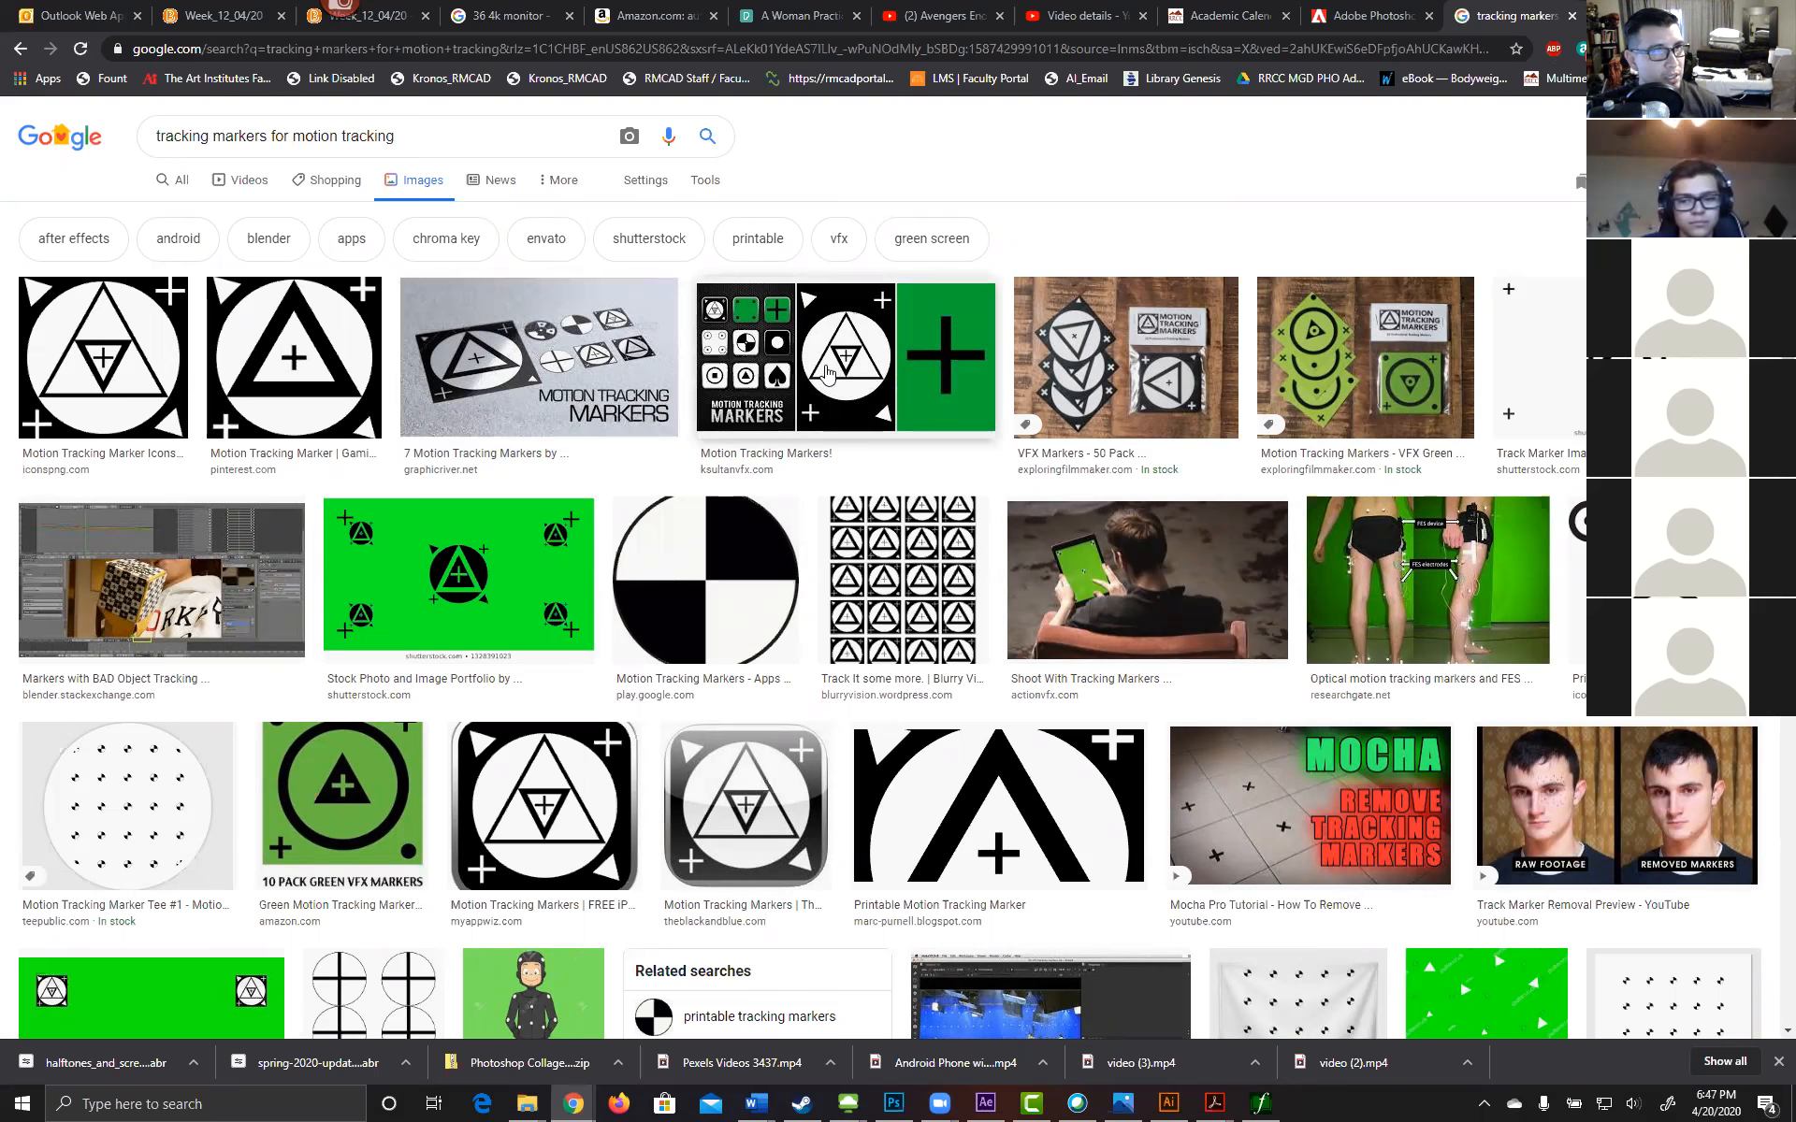
Step: Preview the KSultanvfx Motion Tracking Markers image and examine the image results for different marker designs and uses
click(869, 389)
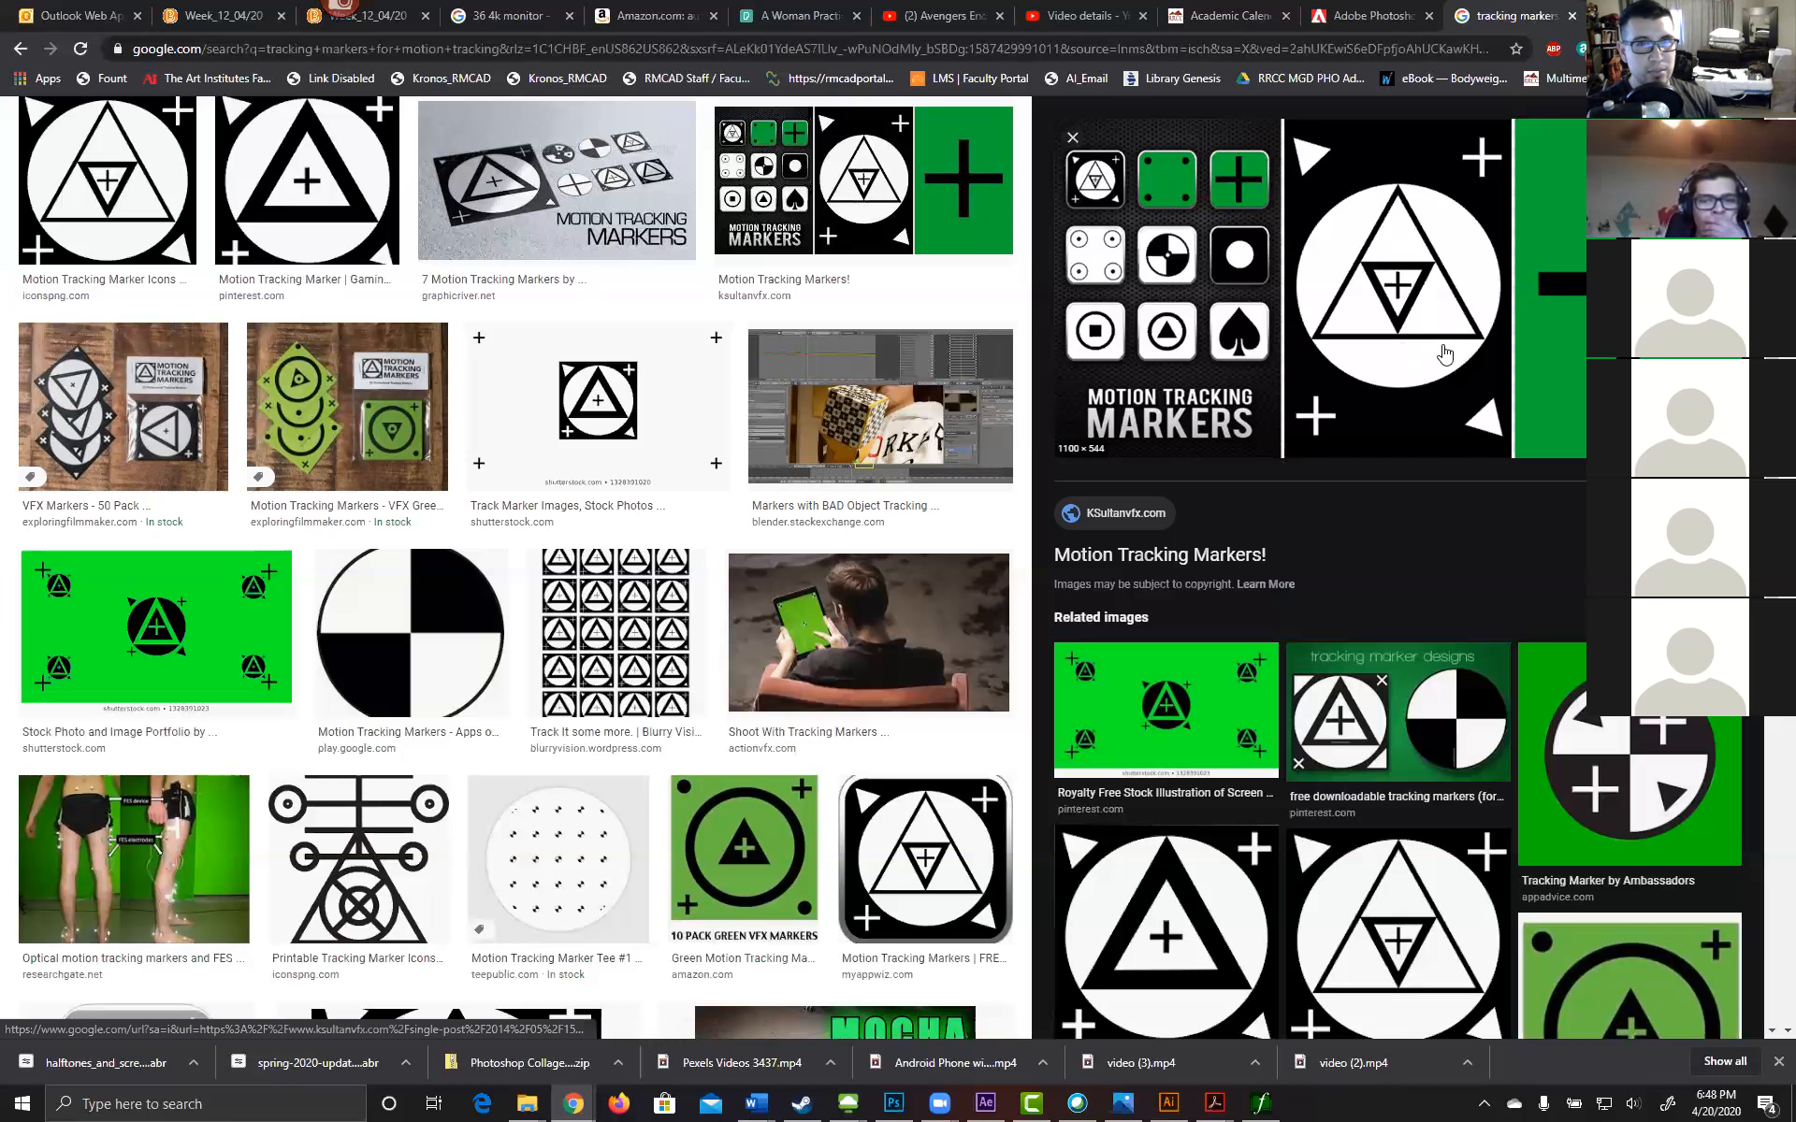
scroll(1374, 482, down, 8)
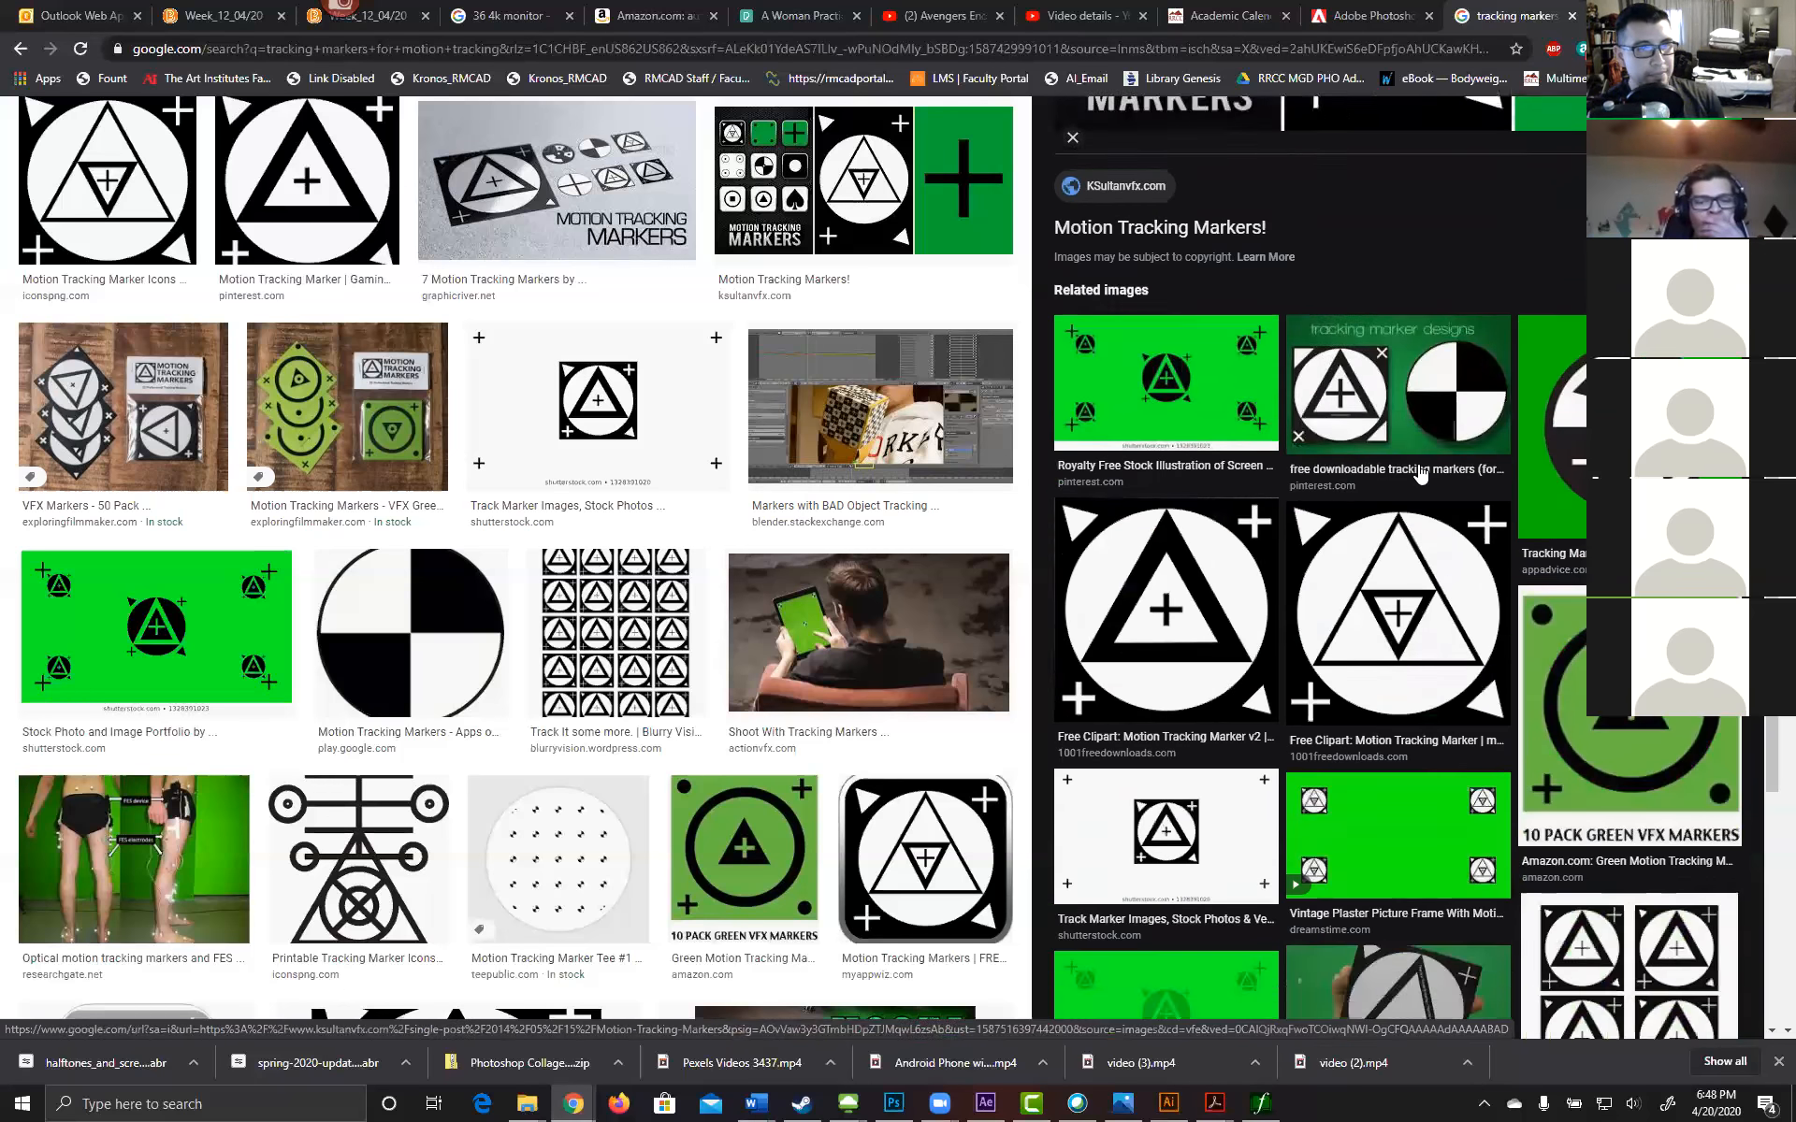
scroll(1374, 482, up, 8)
scroll(458, 735, down, 7)
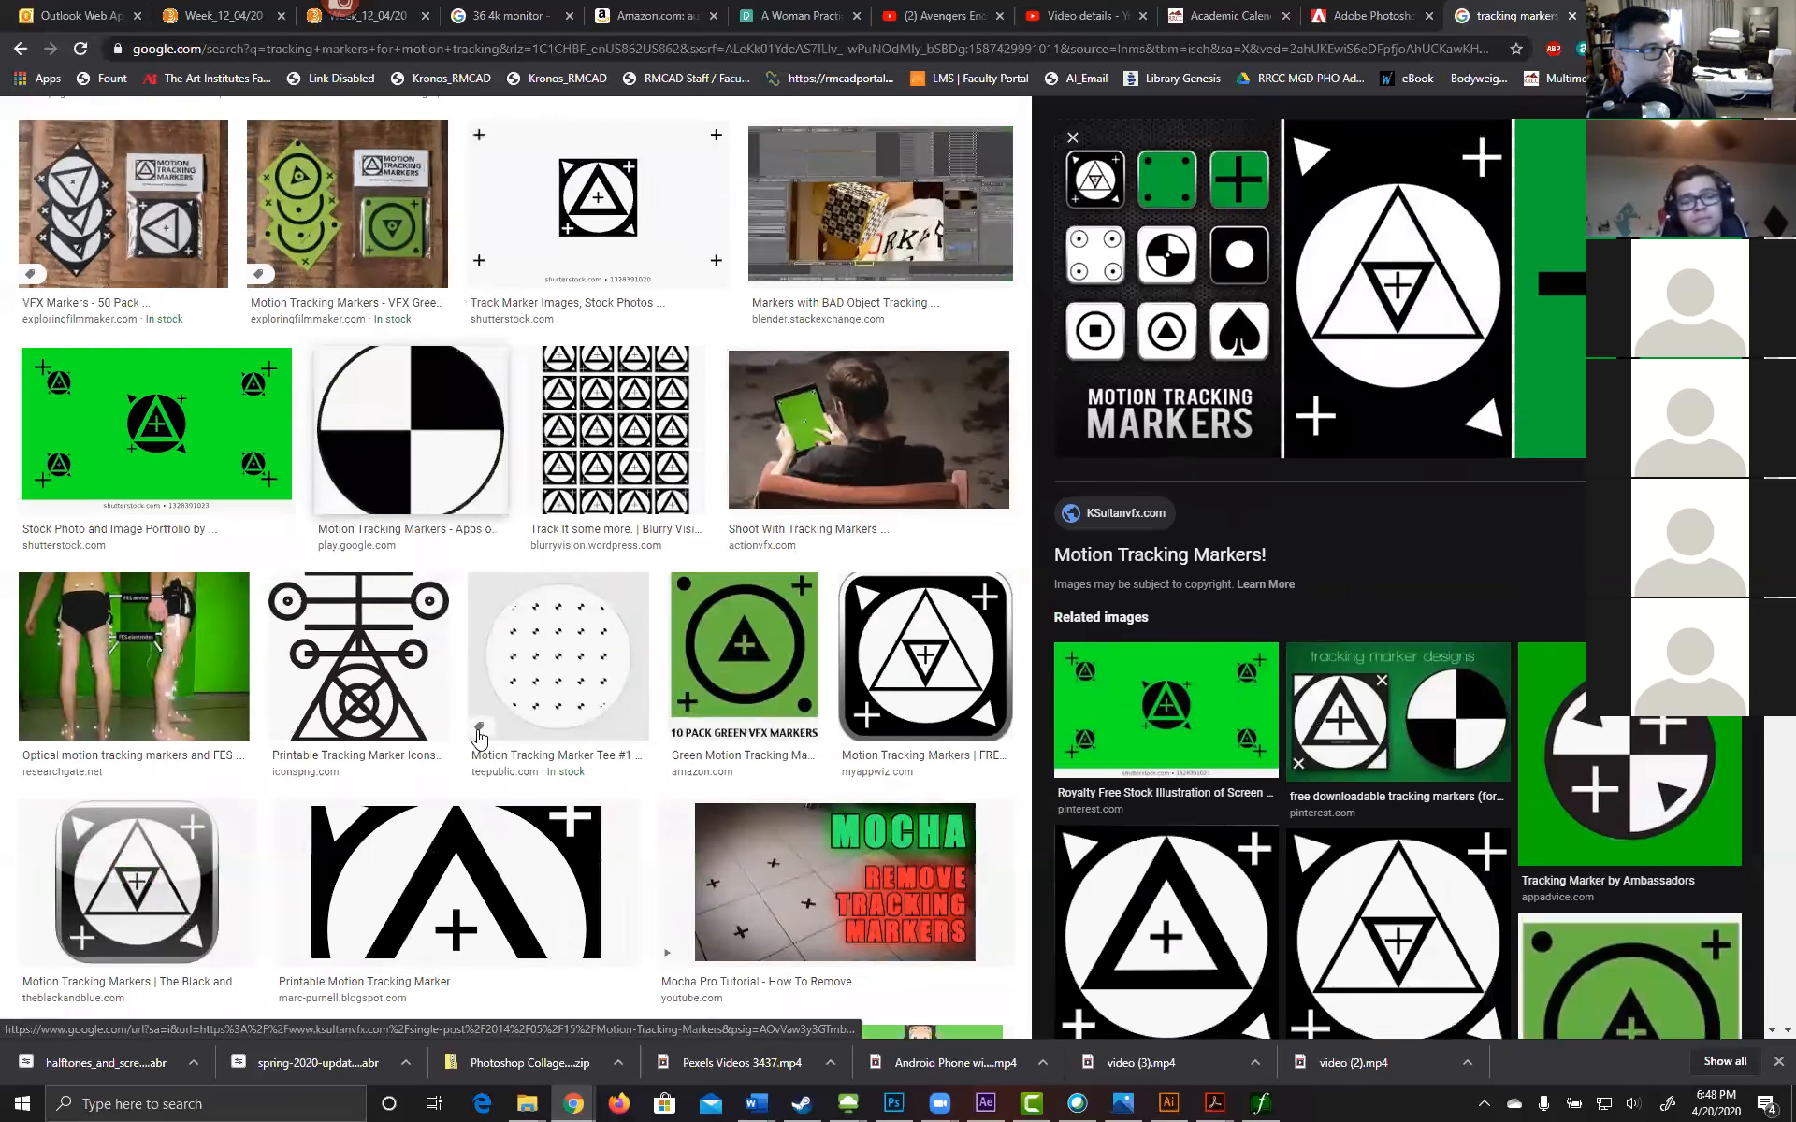
scroll(554, 732, up, 6)
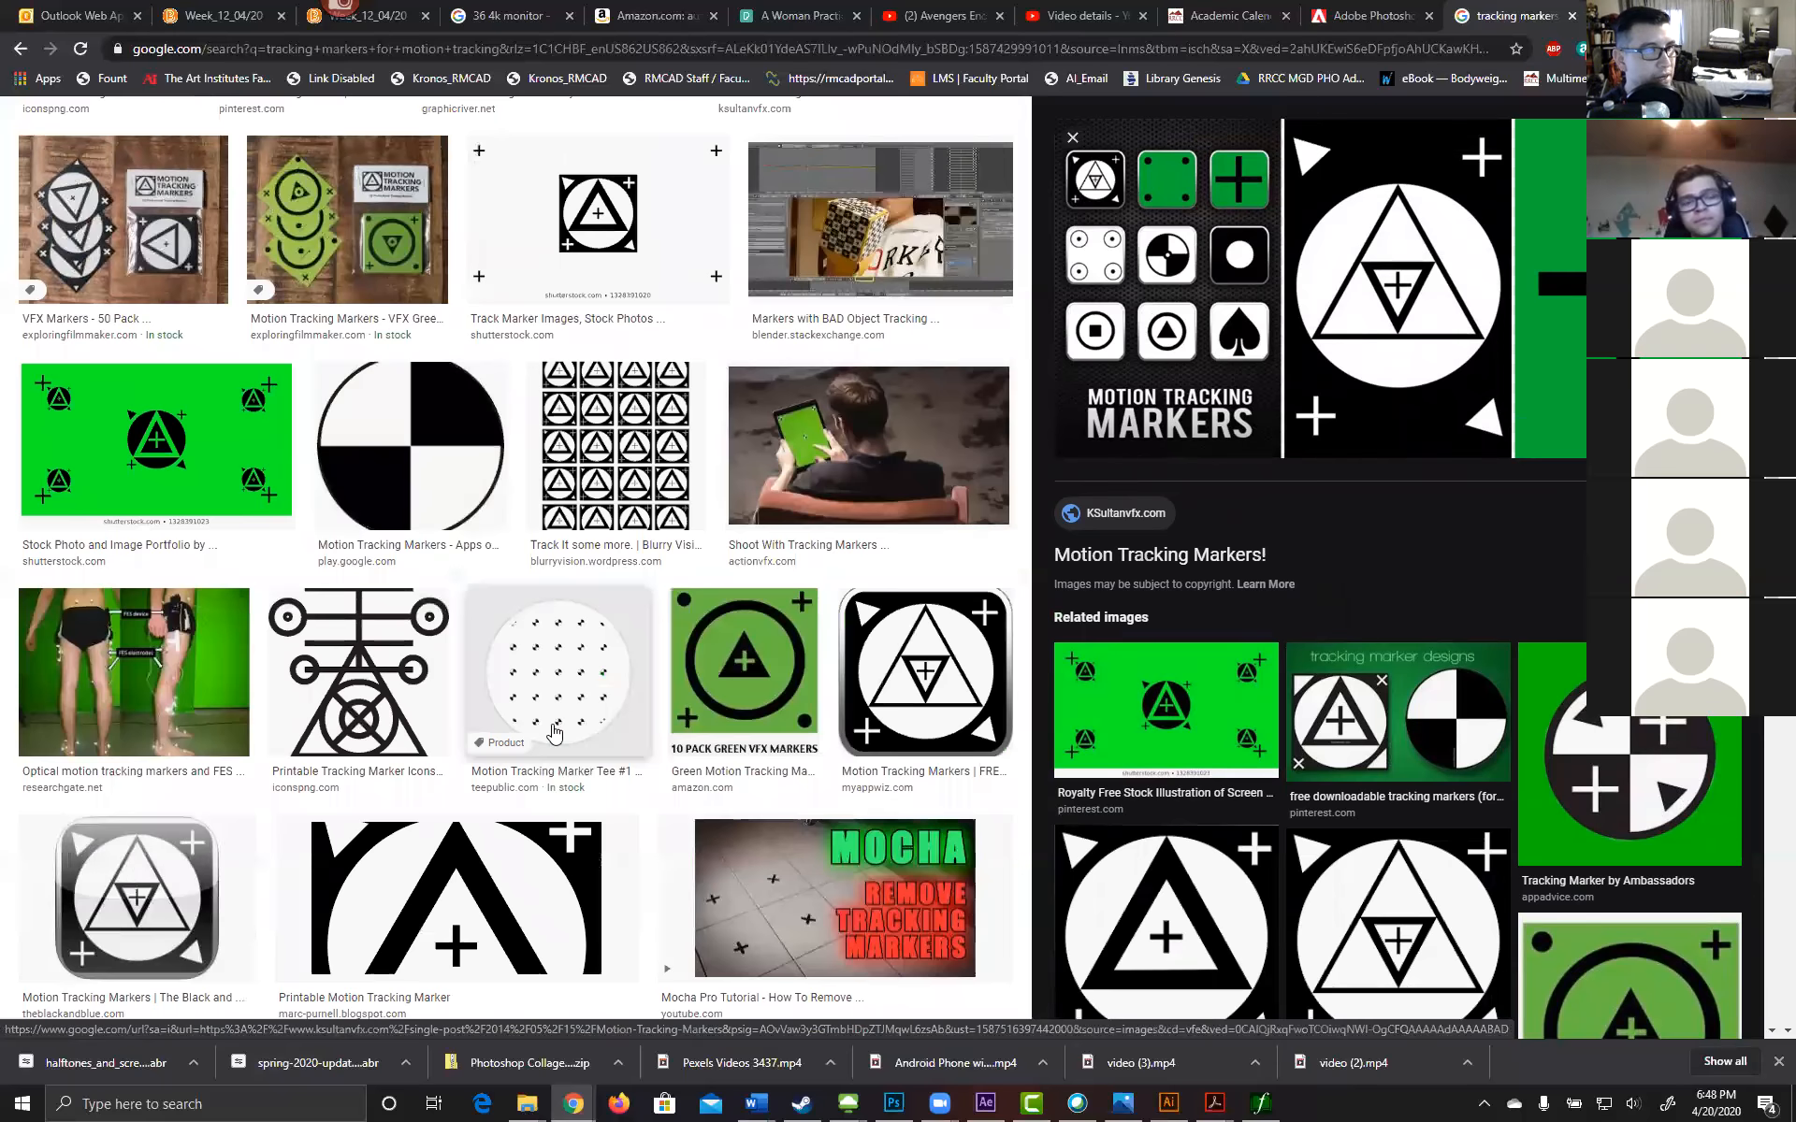
scroll(554, 732, down, 9)
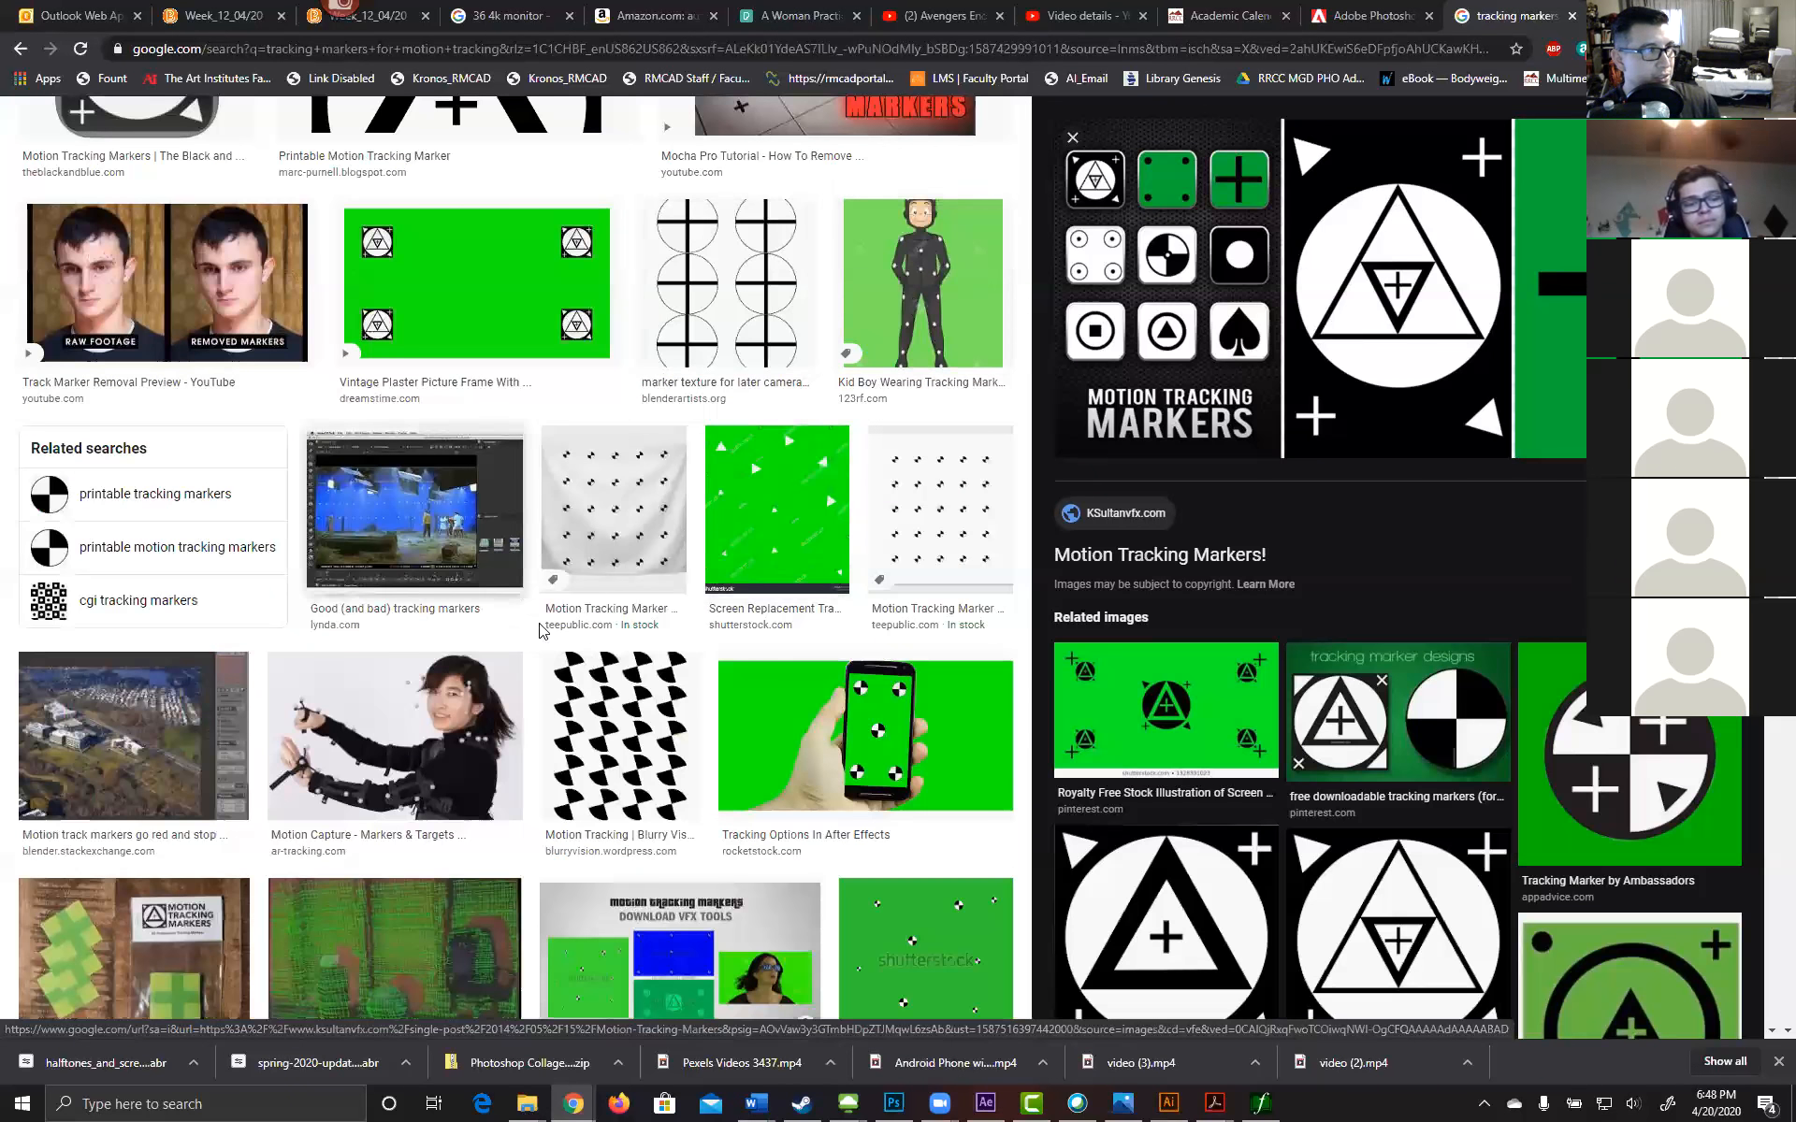
scroll(711, 570, down, 3)
scroll(797, 562, down, 7)
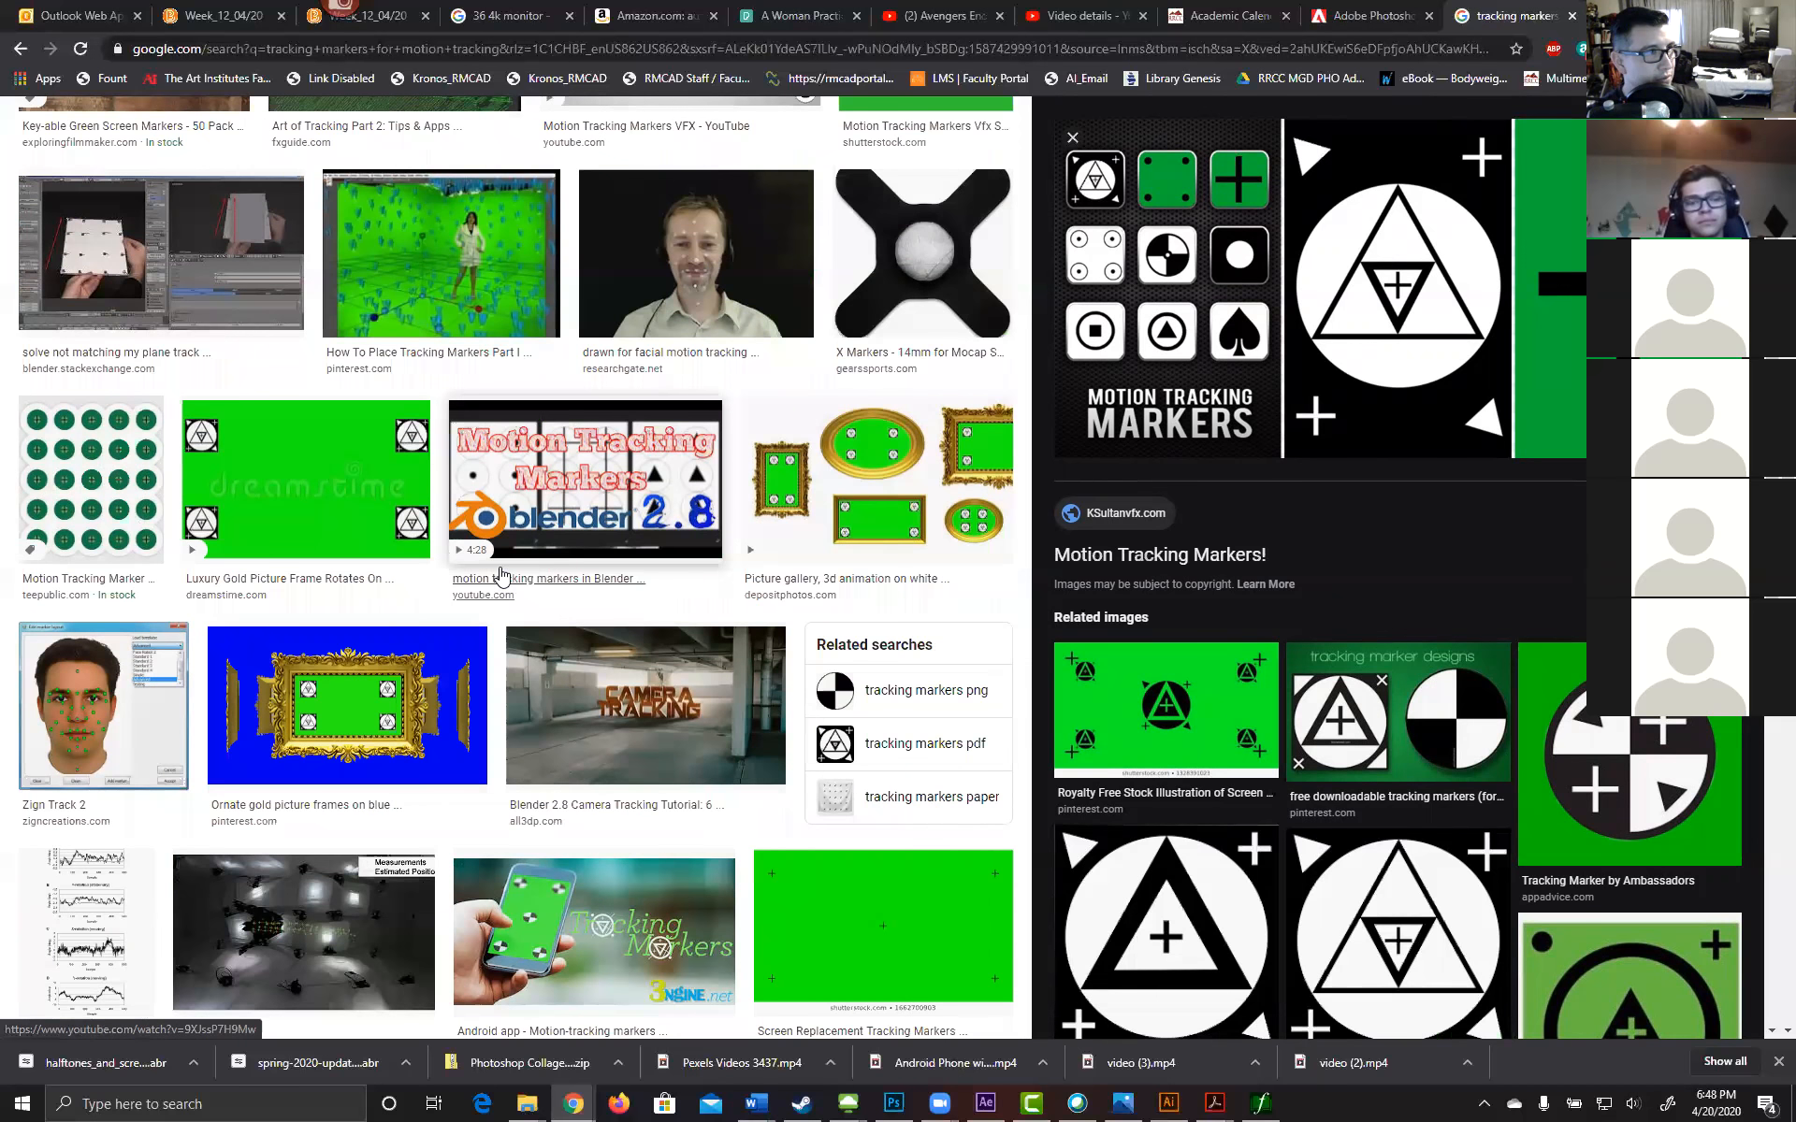
scroll(547, 599, up, 1)
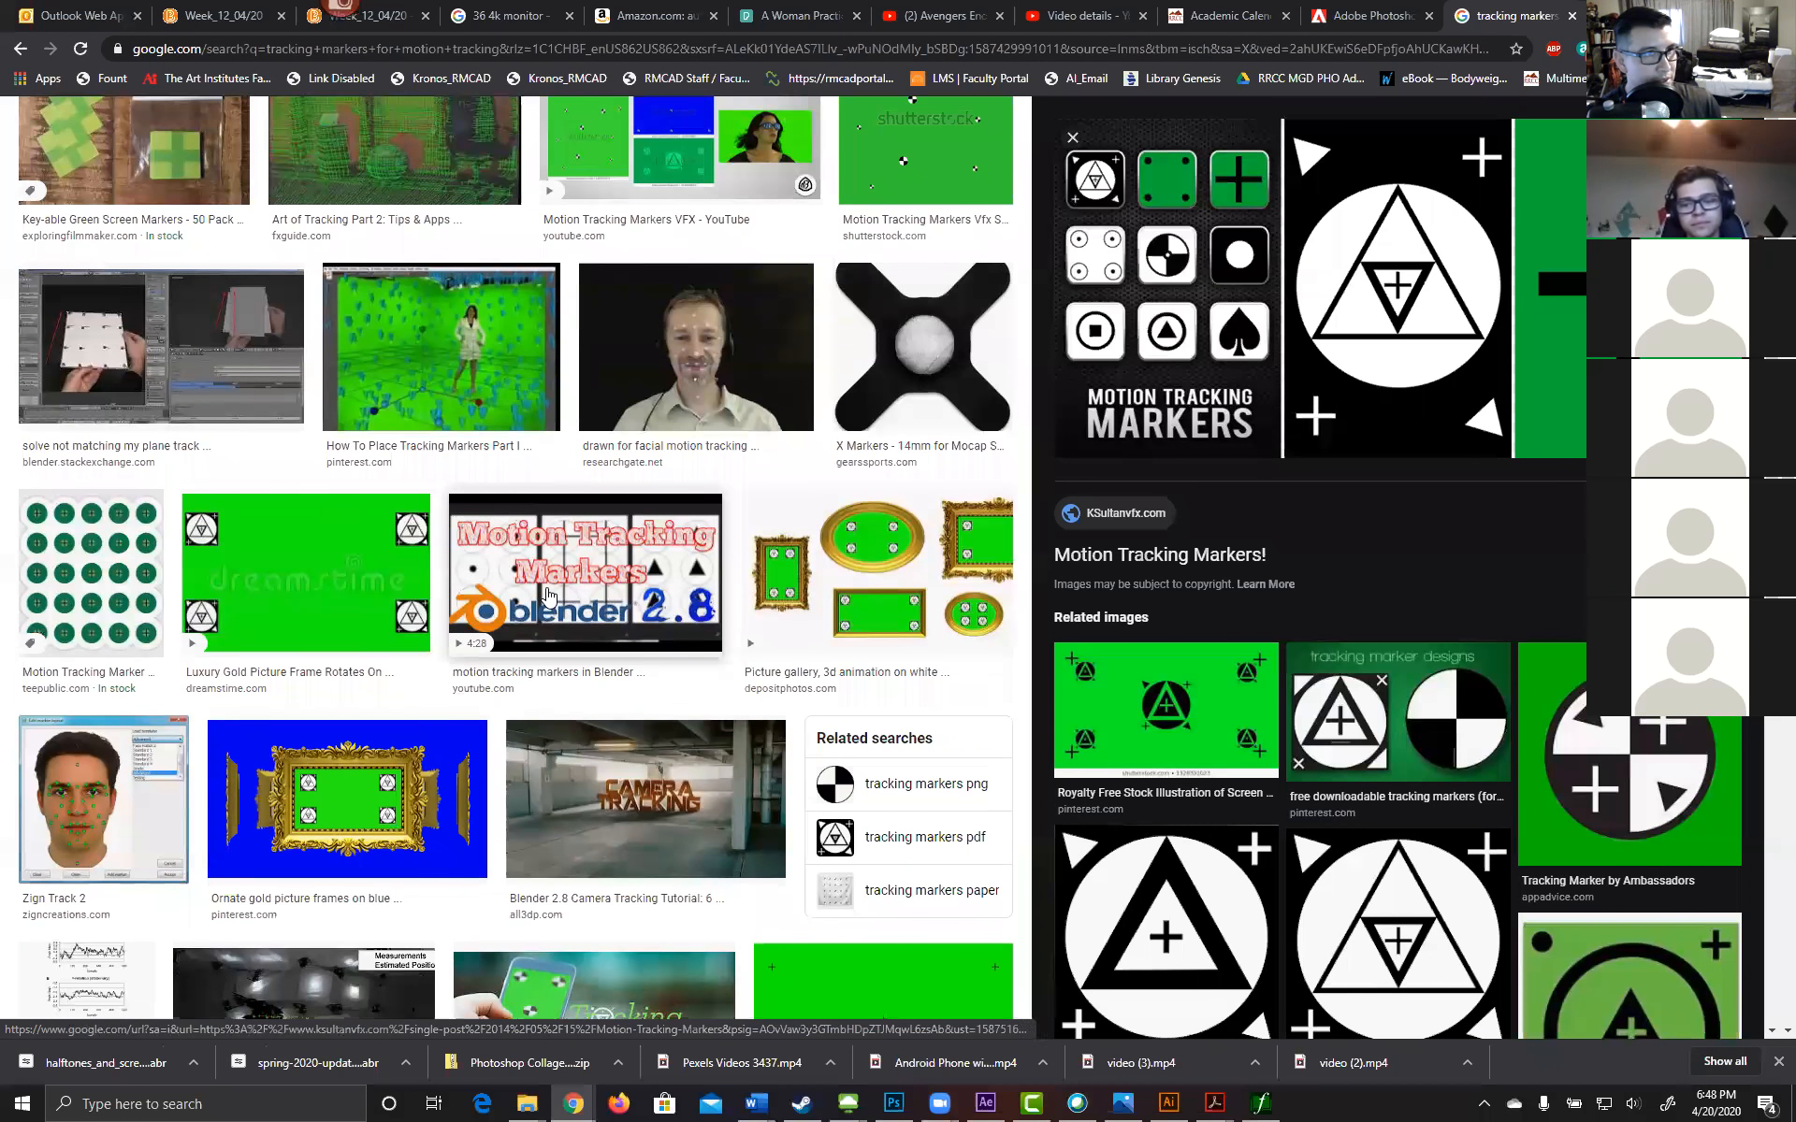
scroll(561, 597, up, 2)
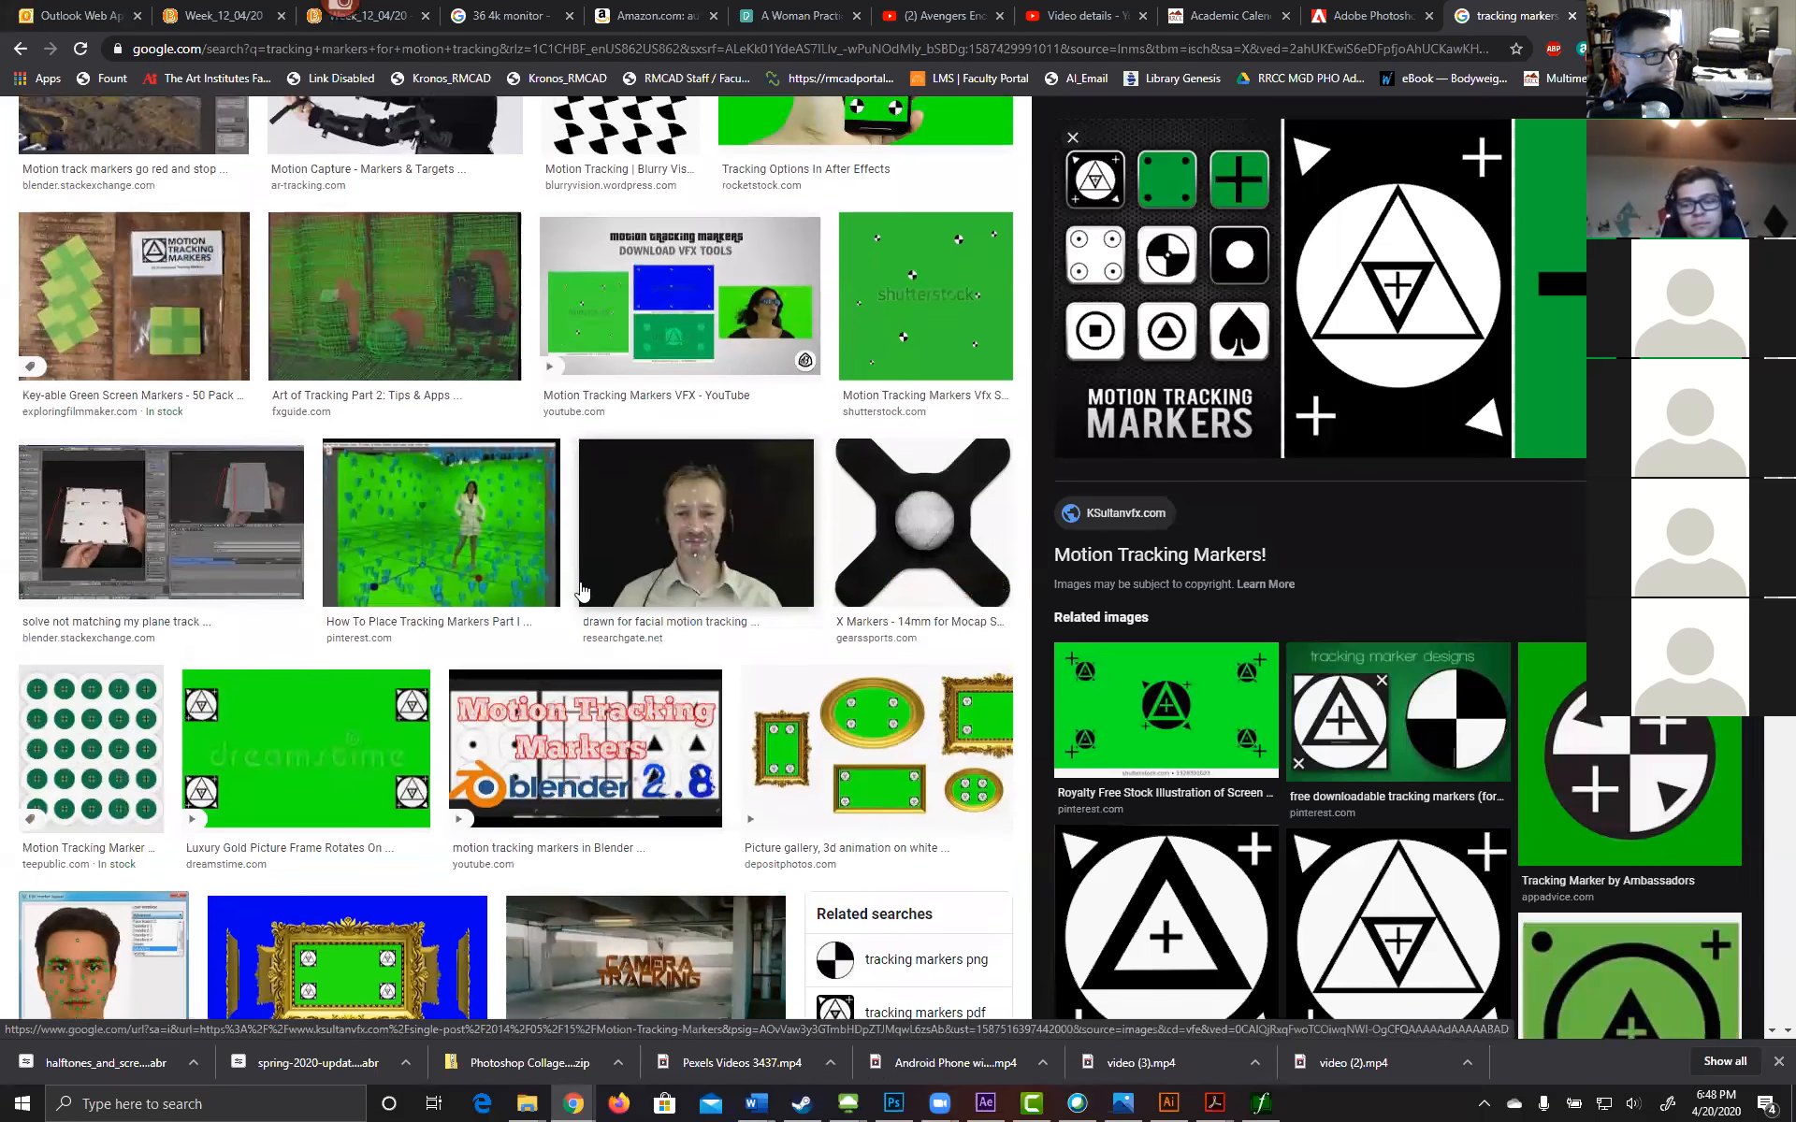
scroll(580, 591, down, 3)
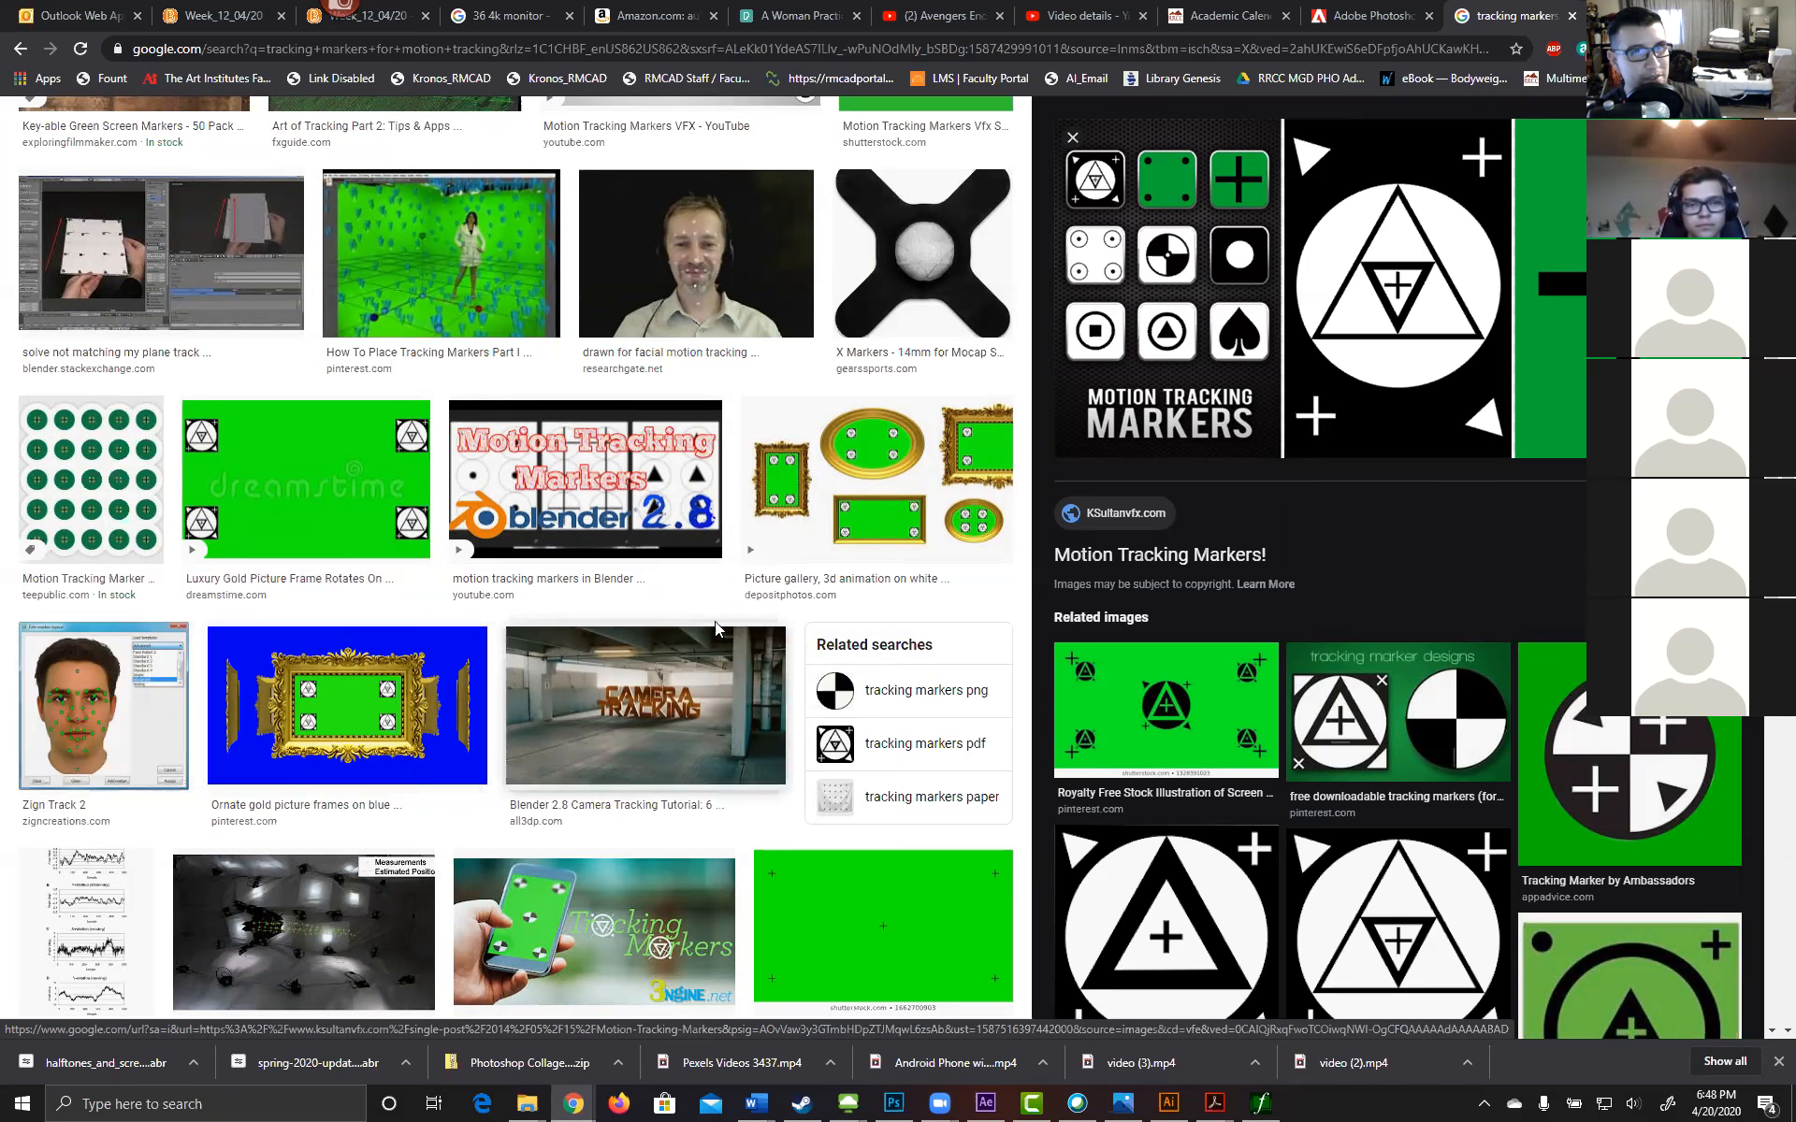
scroll(716, 629, down, 6)
scroll(736, 617, down, 4)
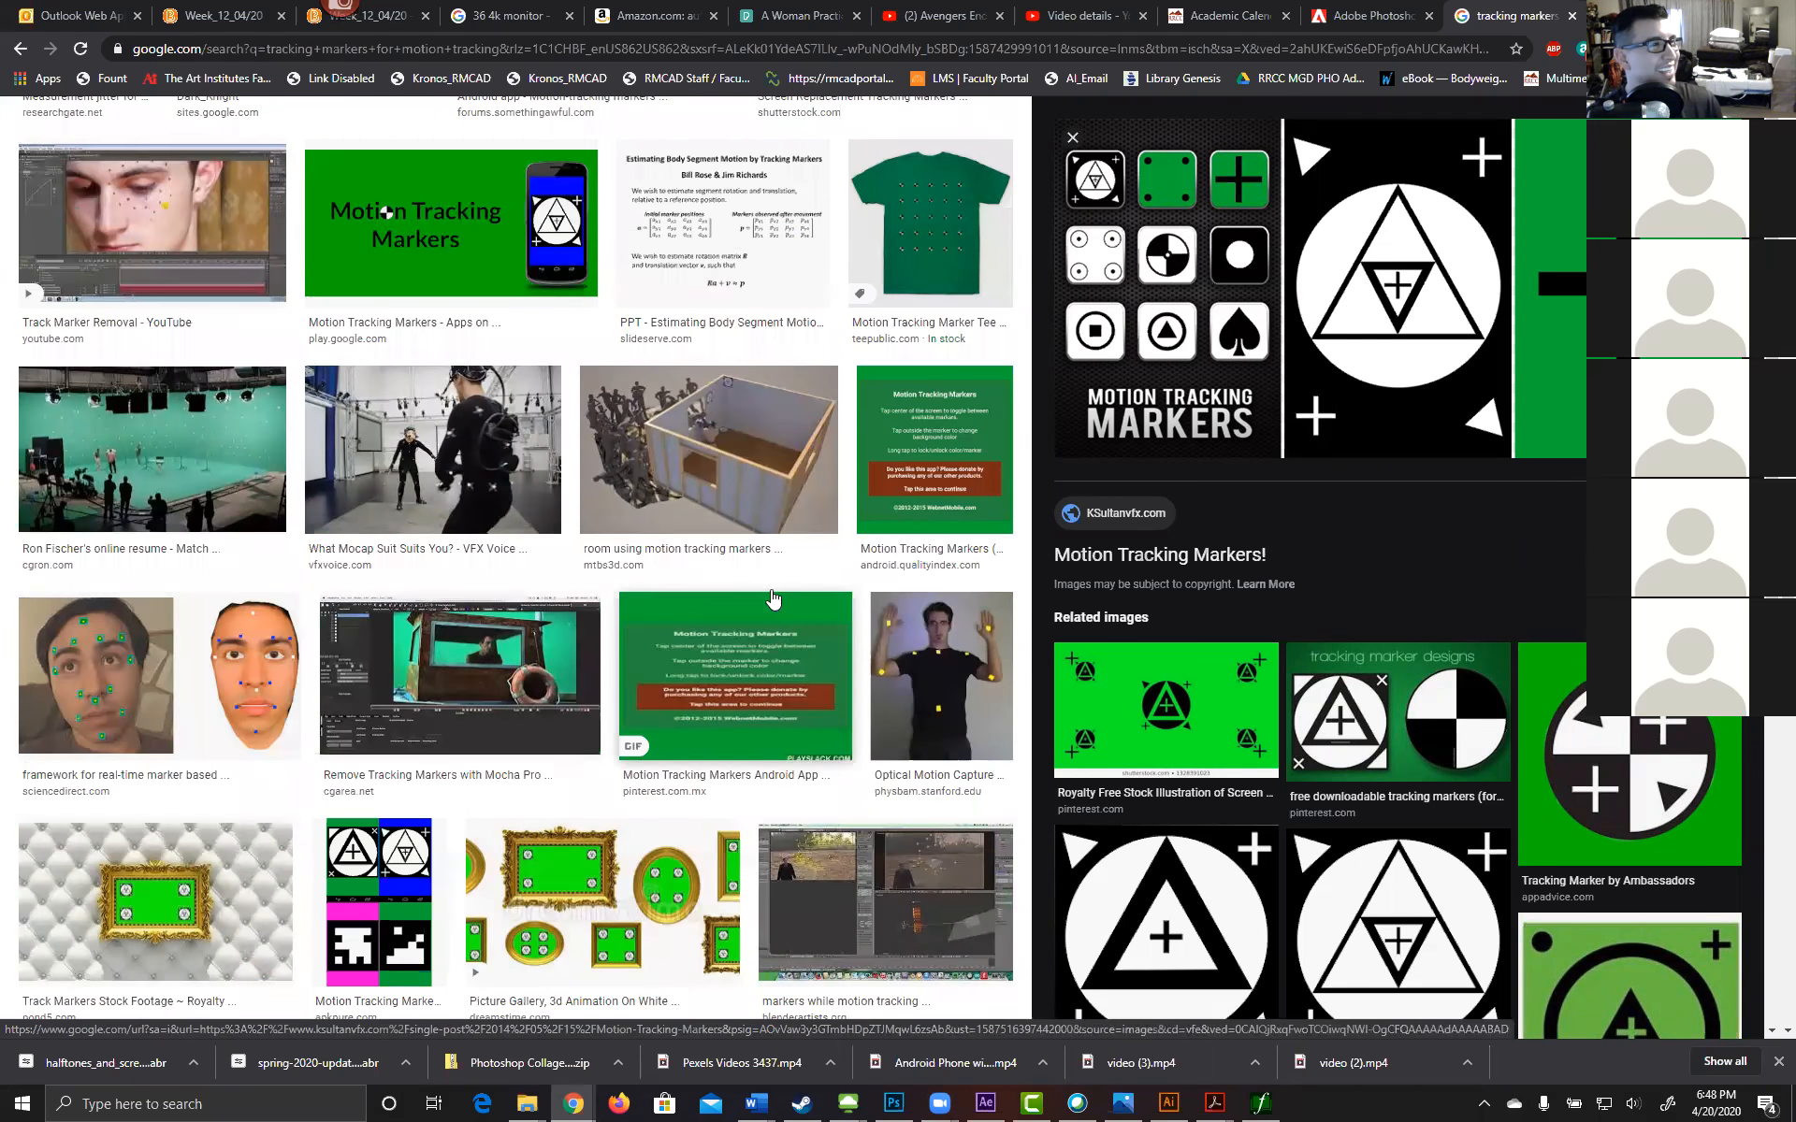
scroll(739, 559, up, 10)
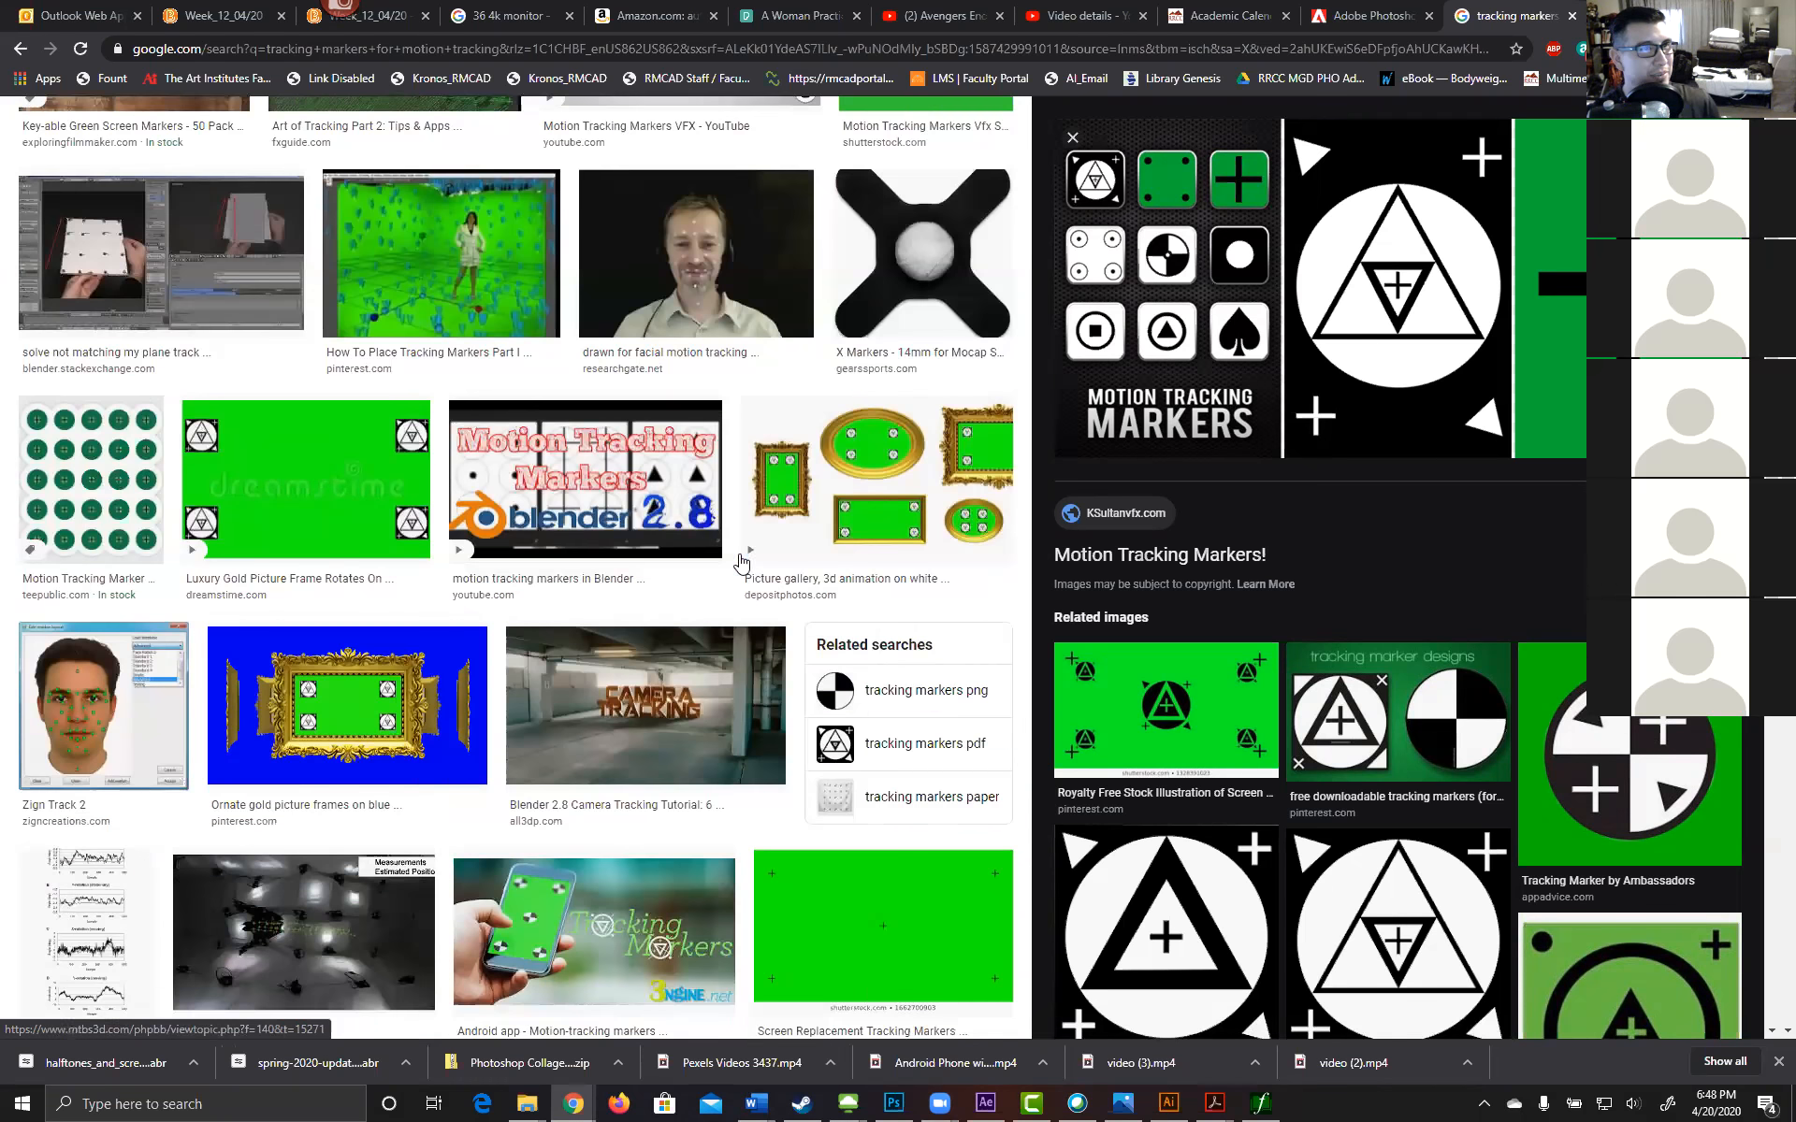
scroll(671, 628, down, 4)
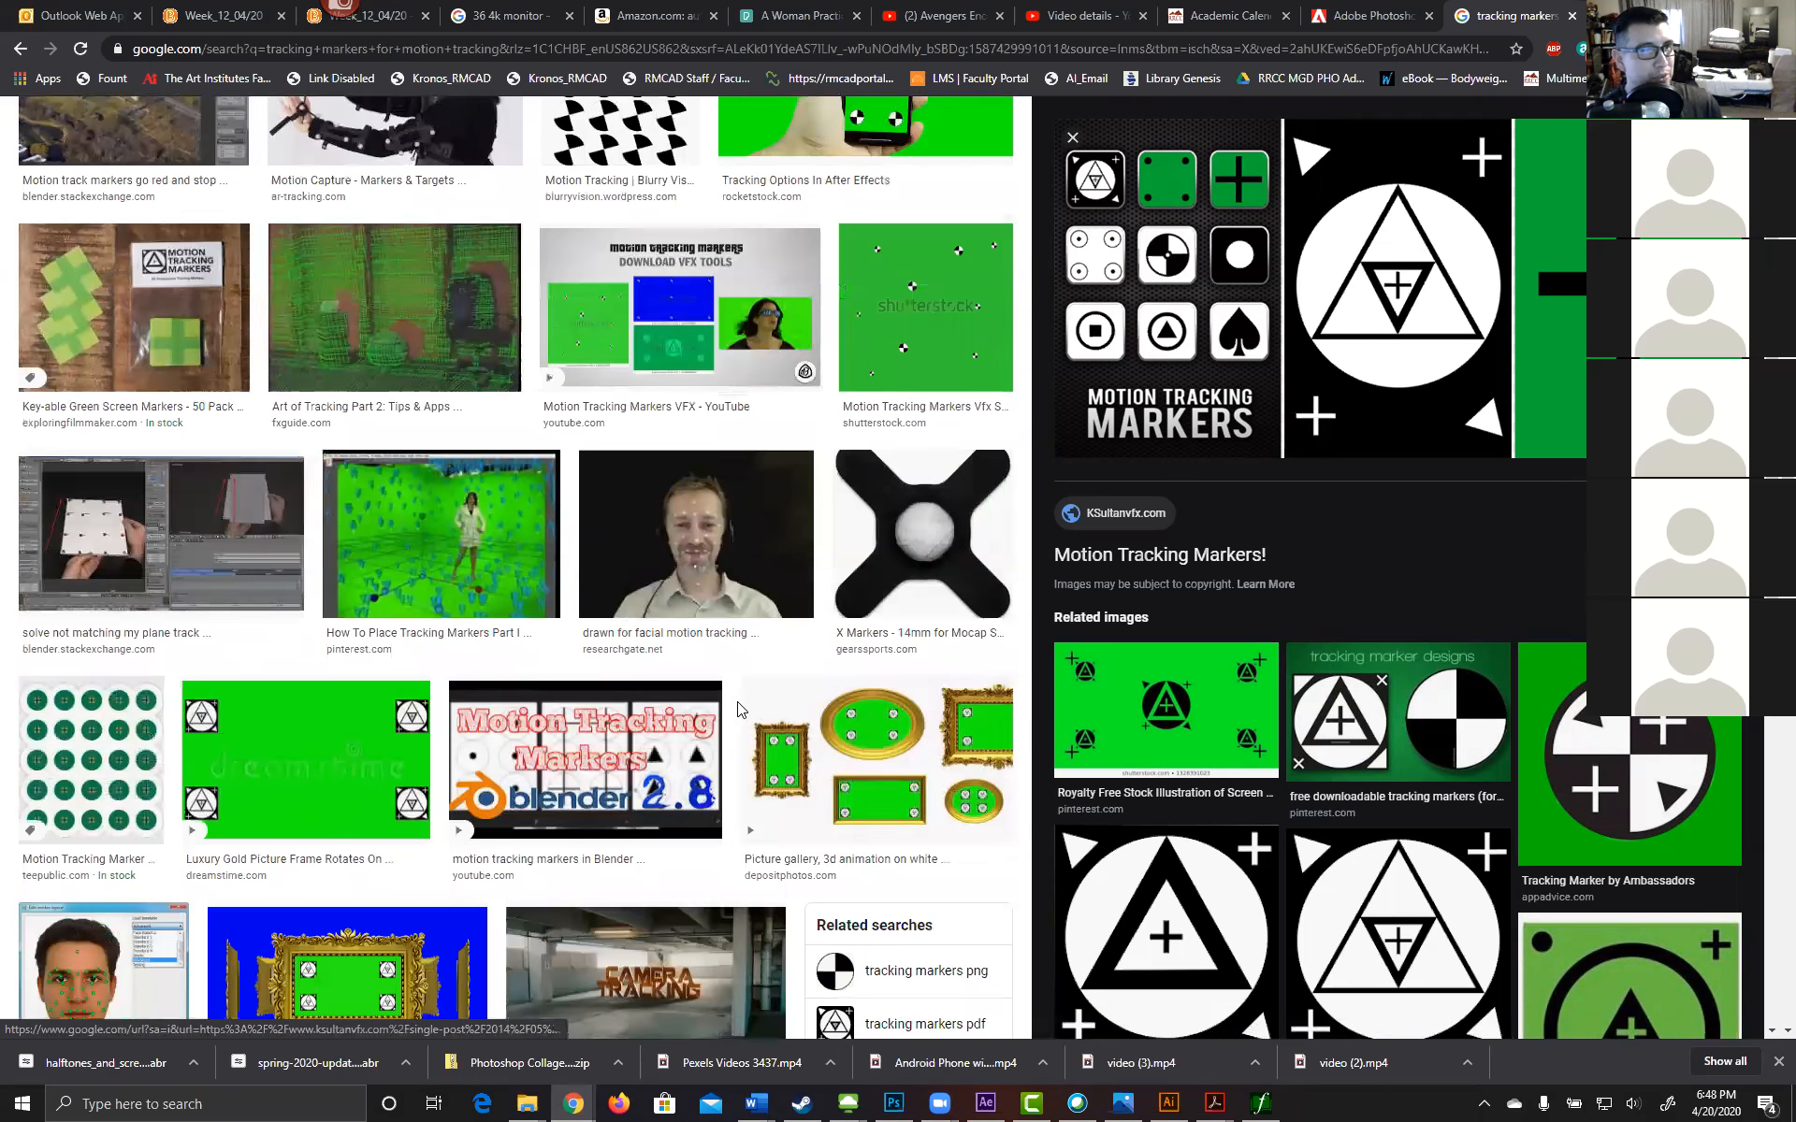
Step: Preview the green-screen picture gallery, the smartphone with tracking markers, and the "How To Place Tracking Markers Part I" image
click(879, 762)
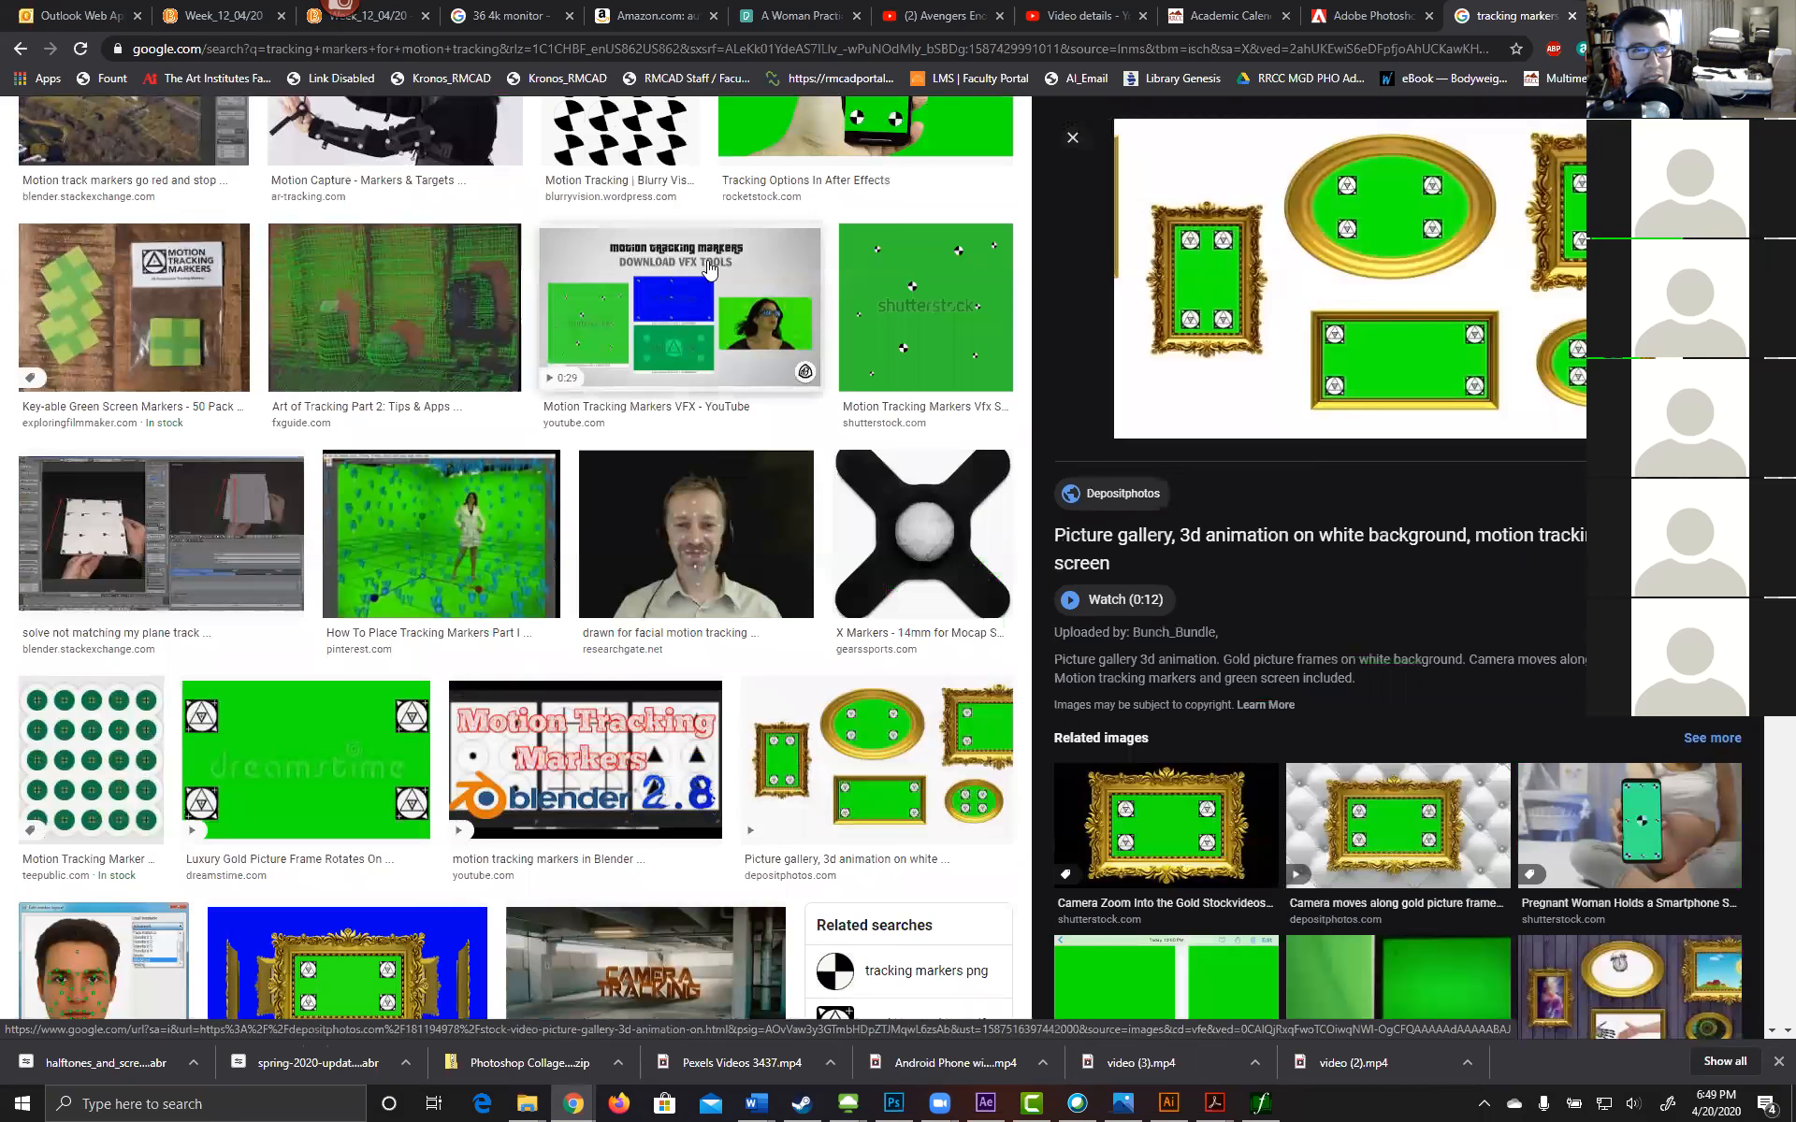
click(1667, 802)
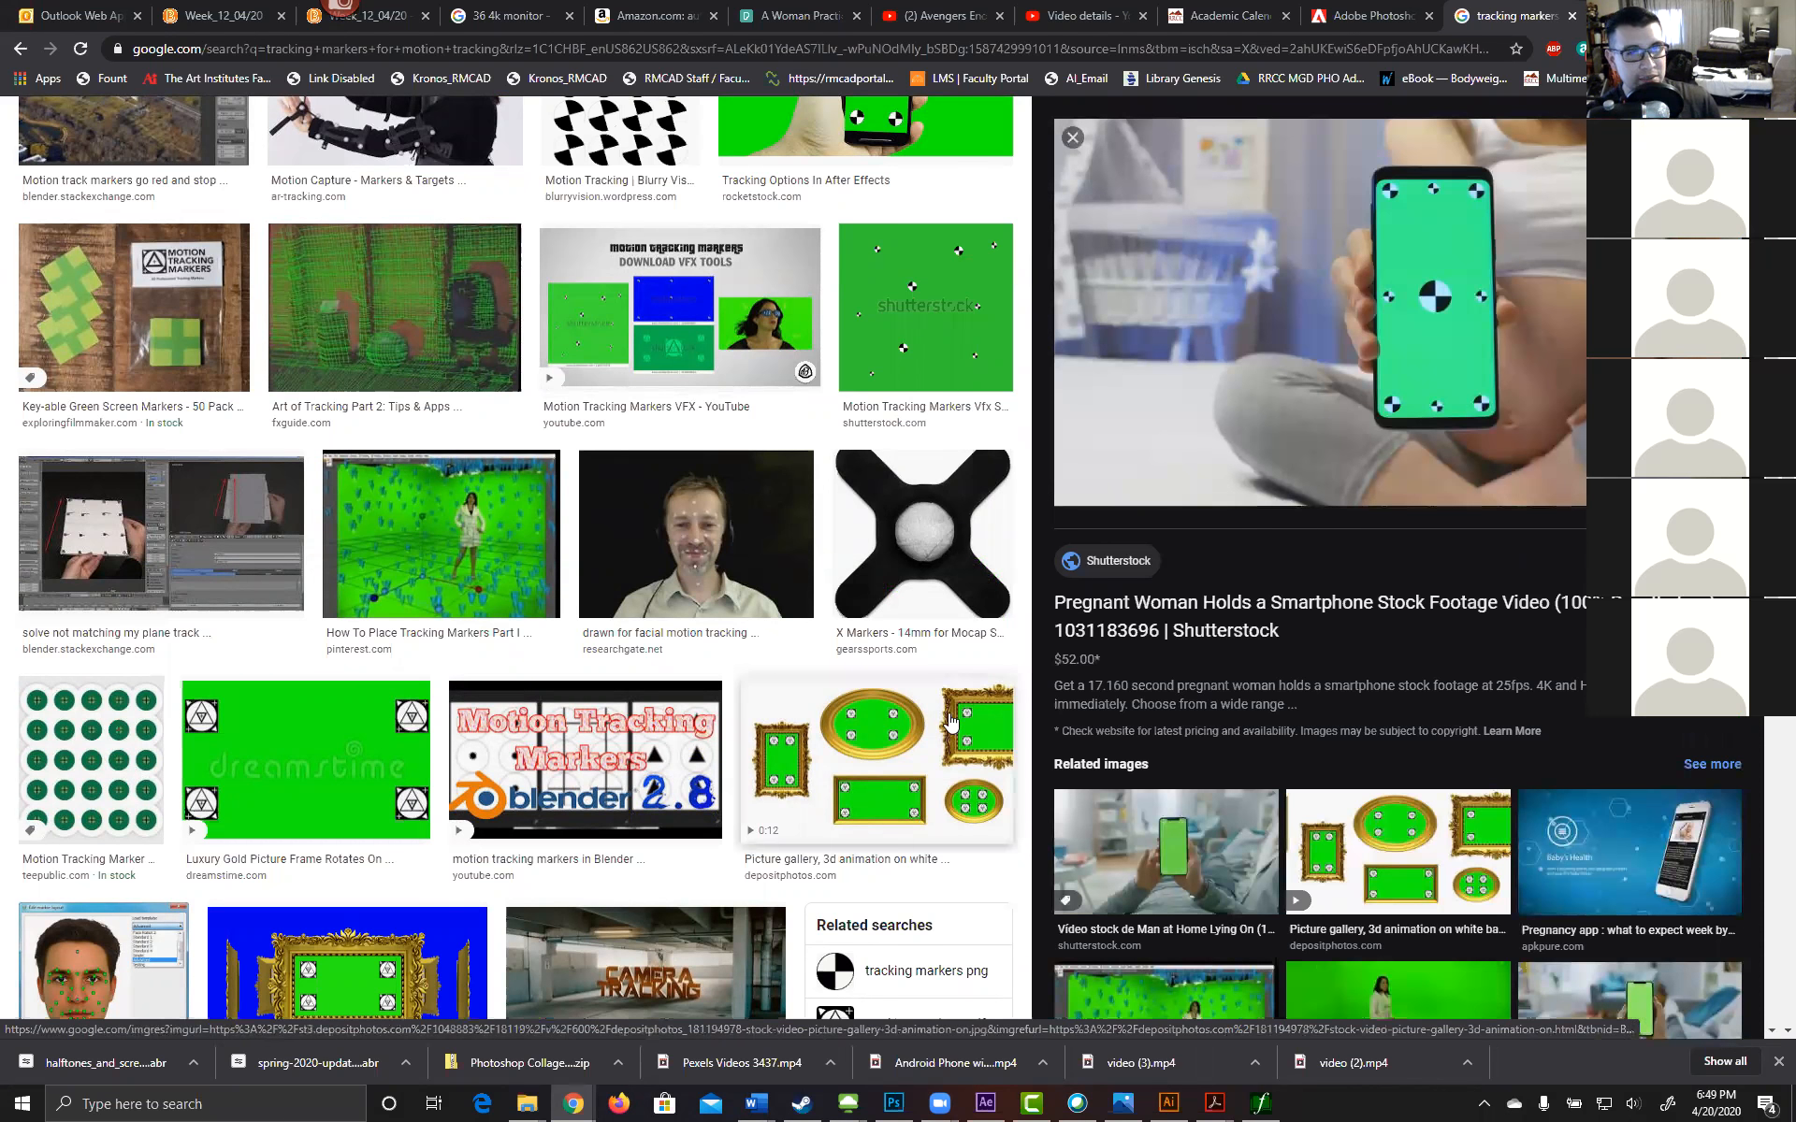
scroll(1515, 674, down, 3)
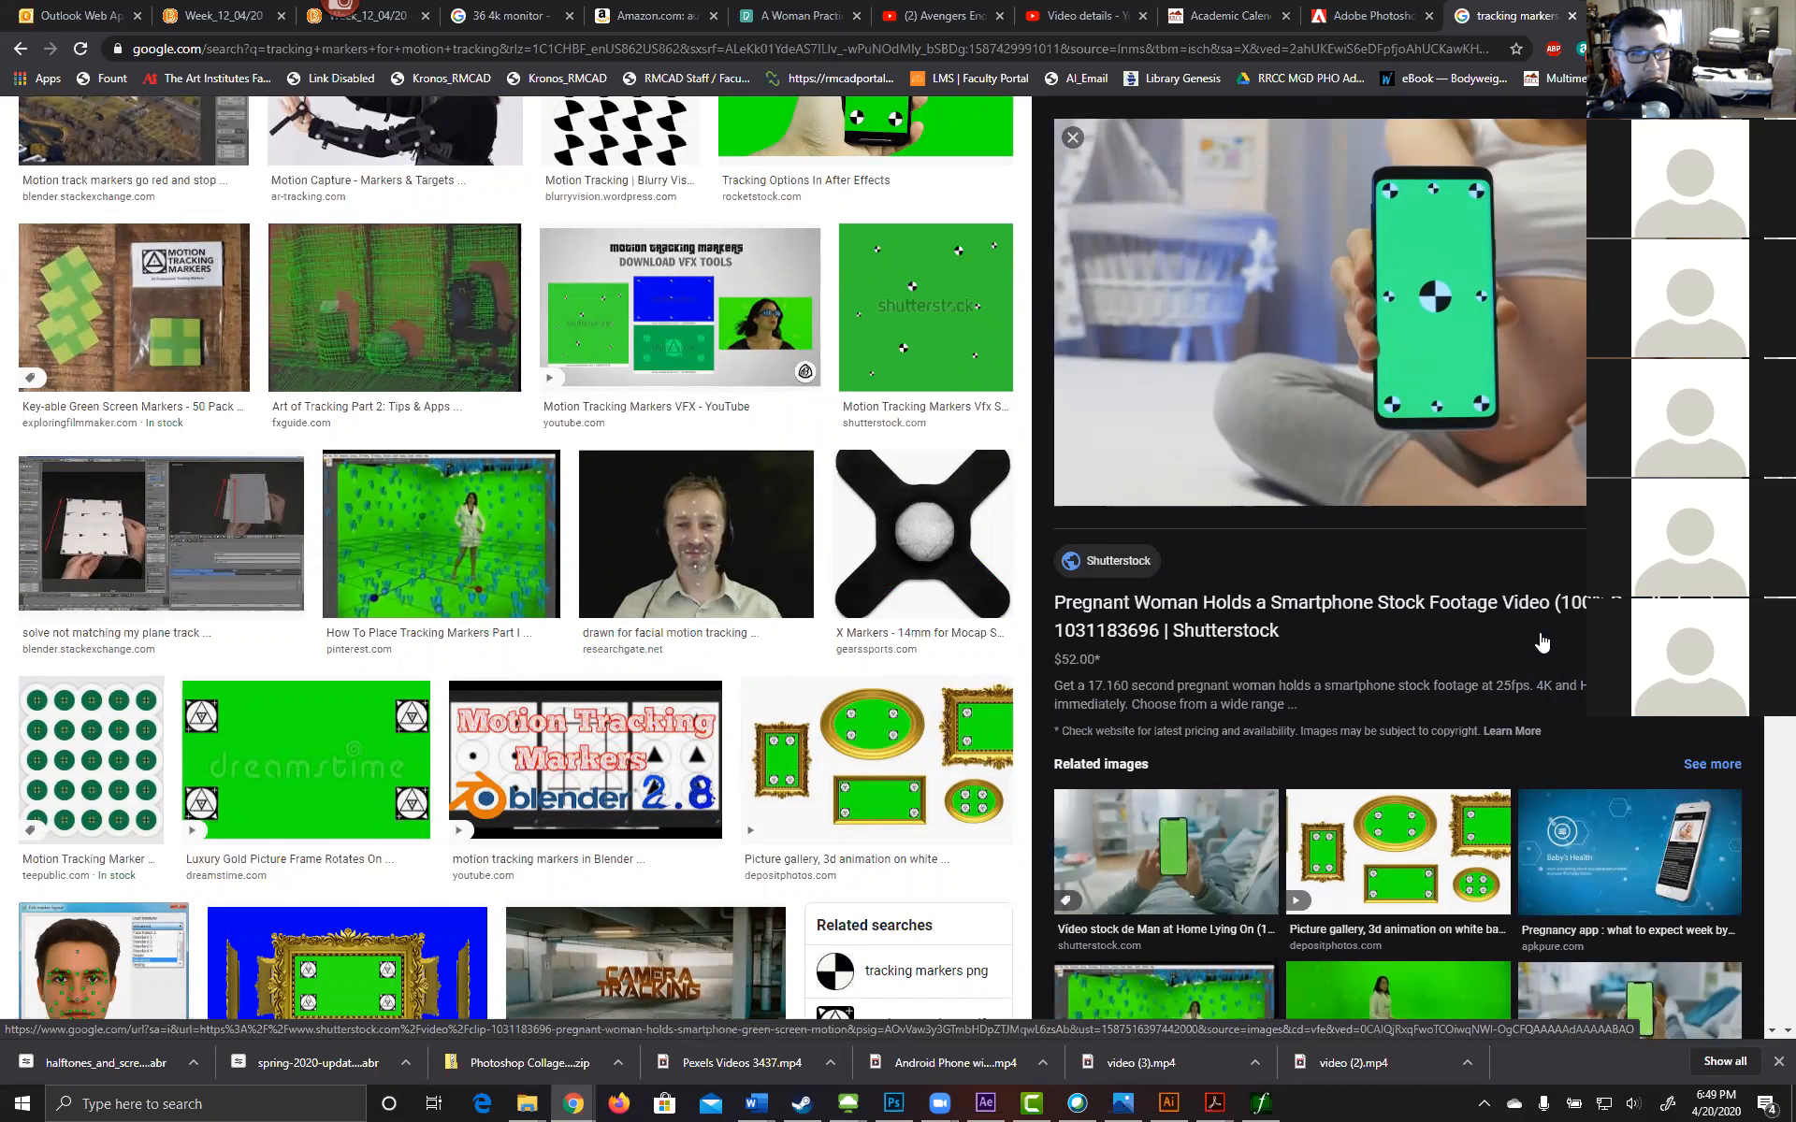
scroll(1459, 631, down, 5)
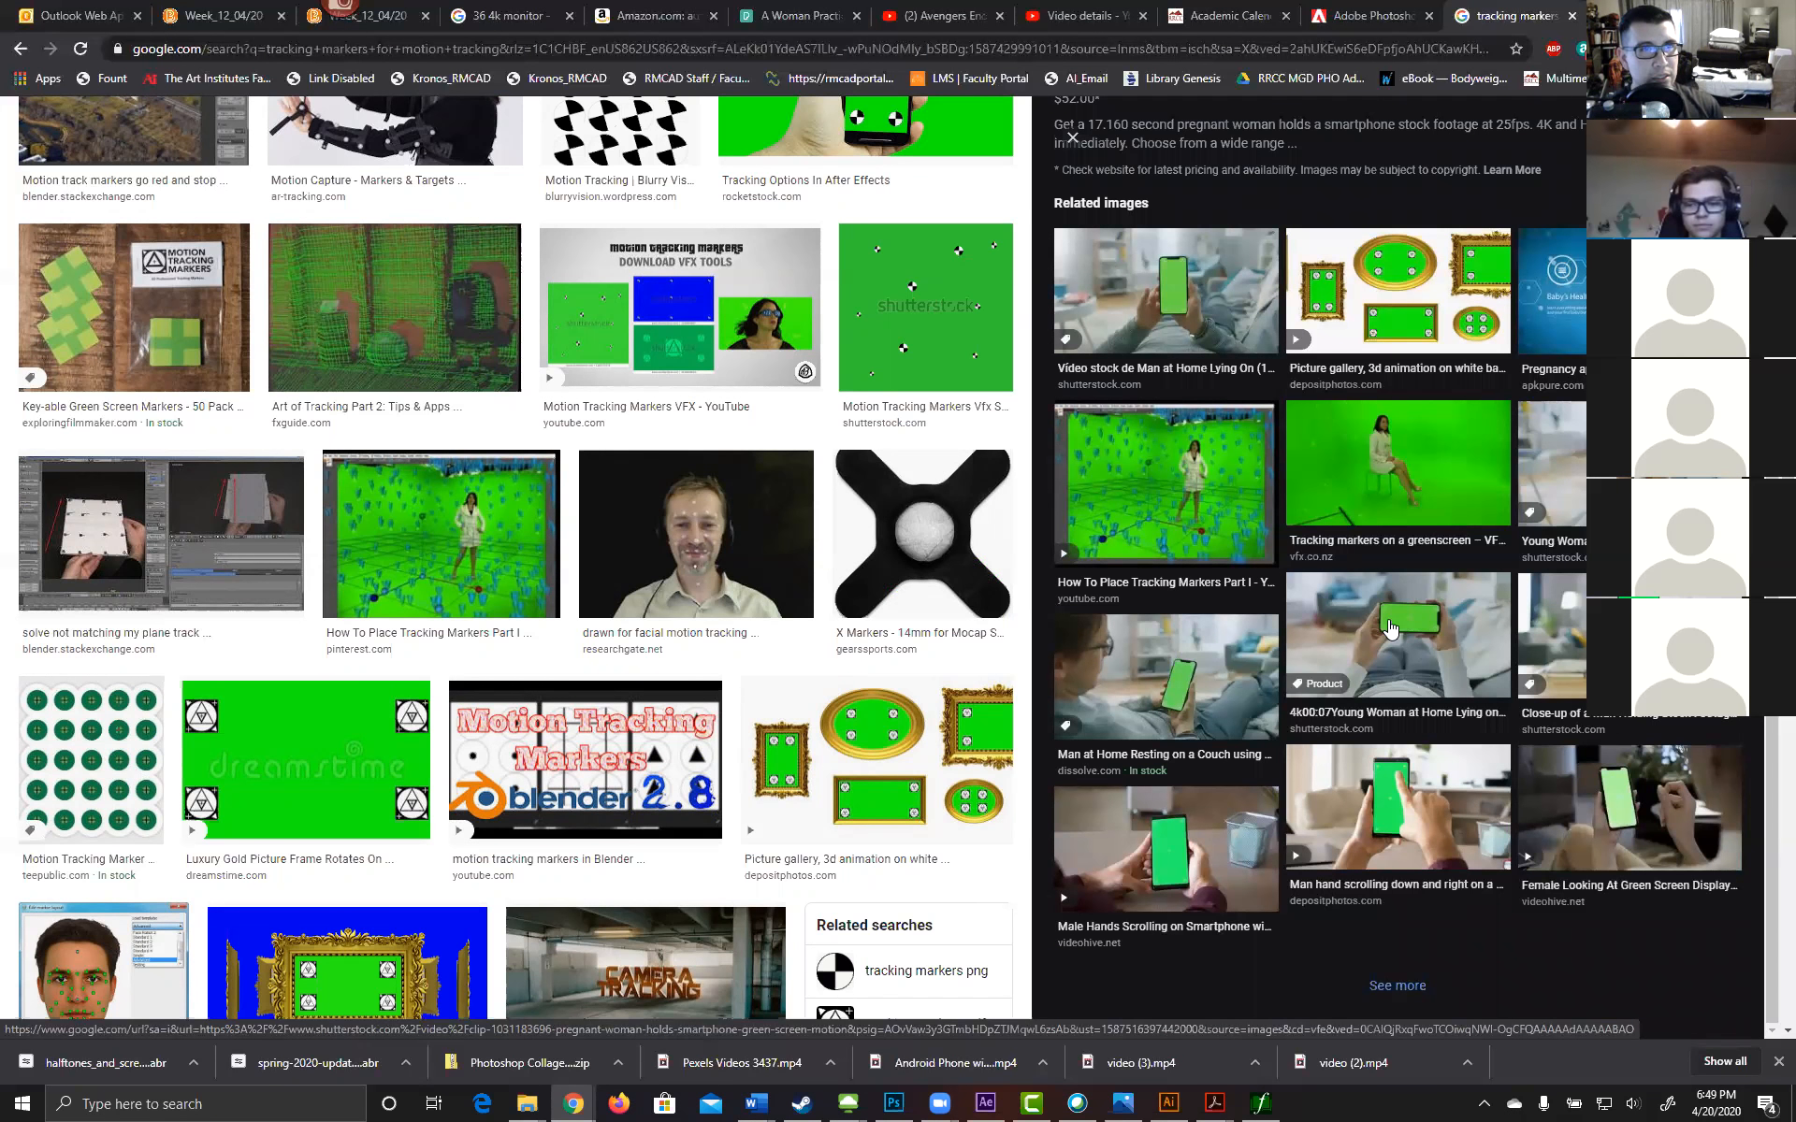
click(1165, 481)
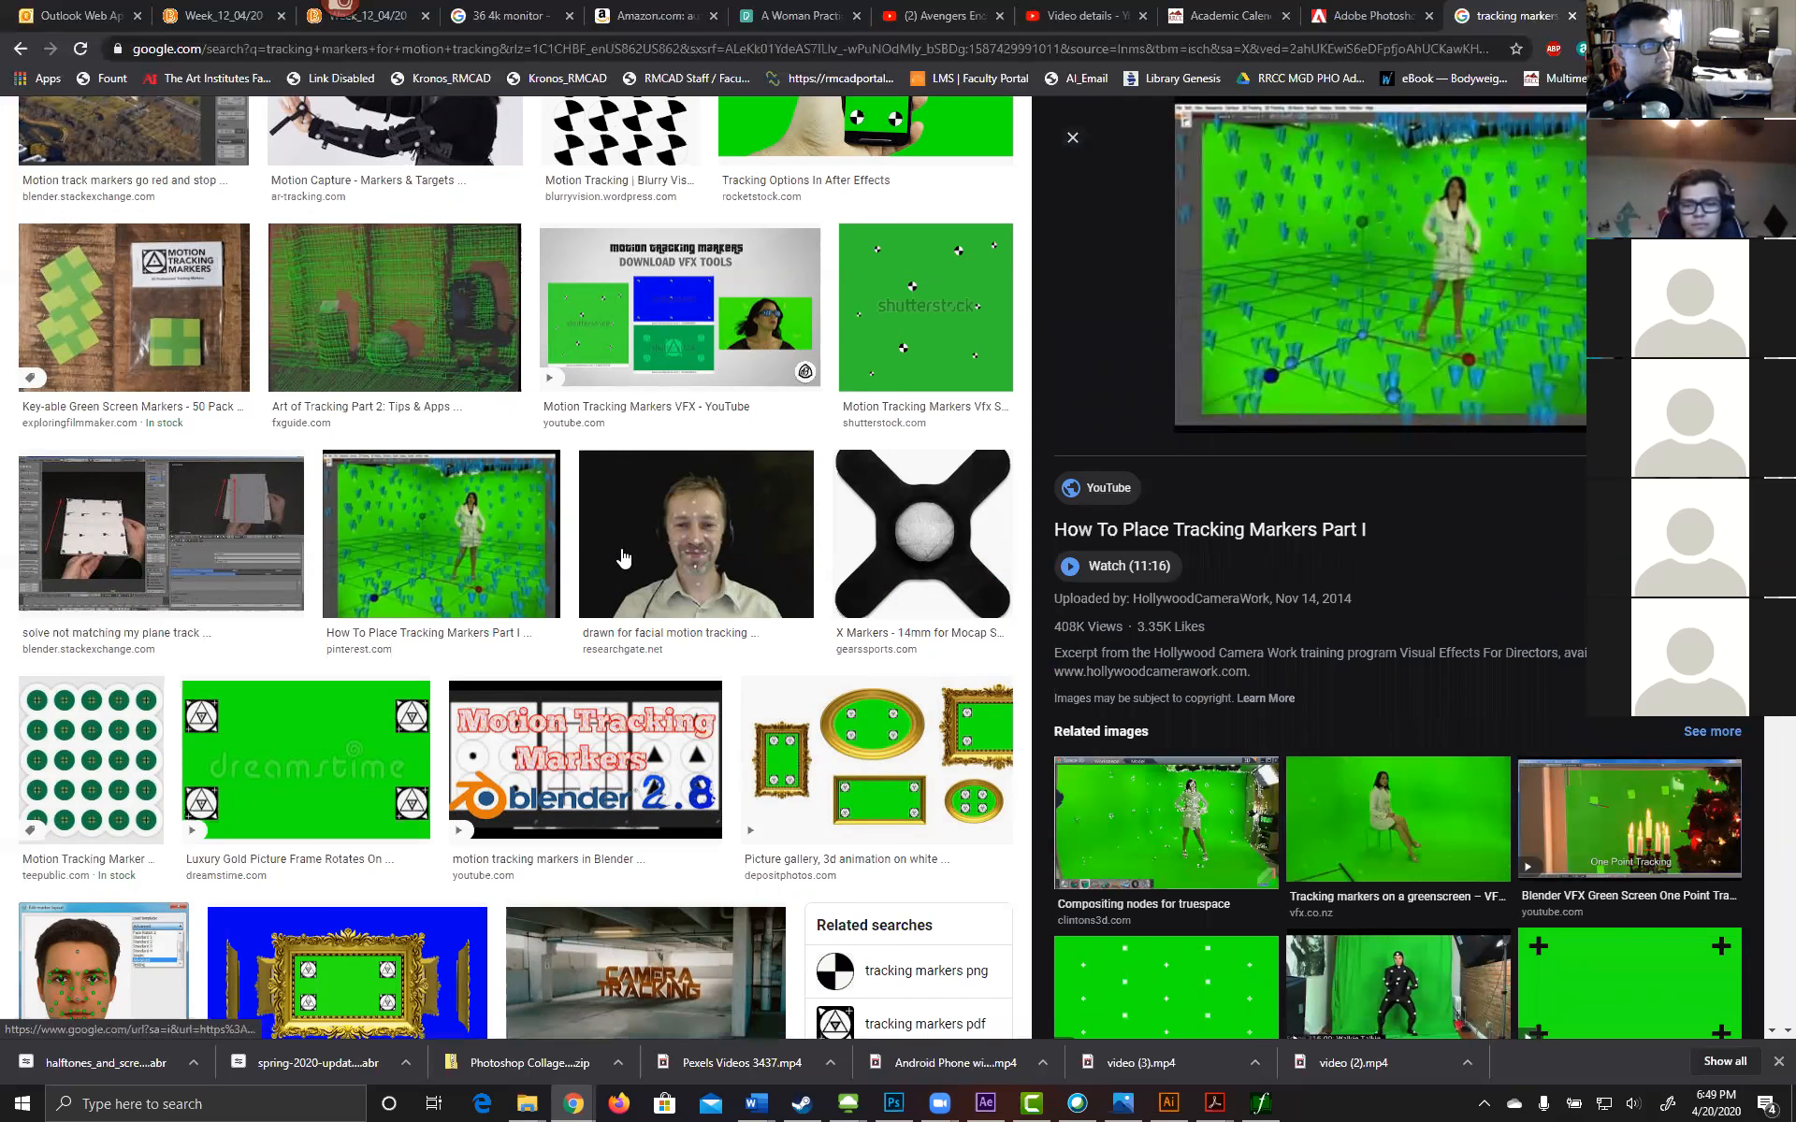
Step: Add "ninja turtles" to the image search and preview the befores & afters photo of actors in motion capture suits
scroll(548, 568, up, 9)
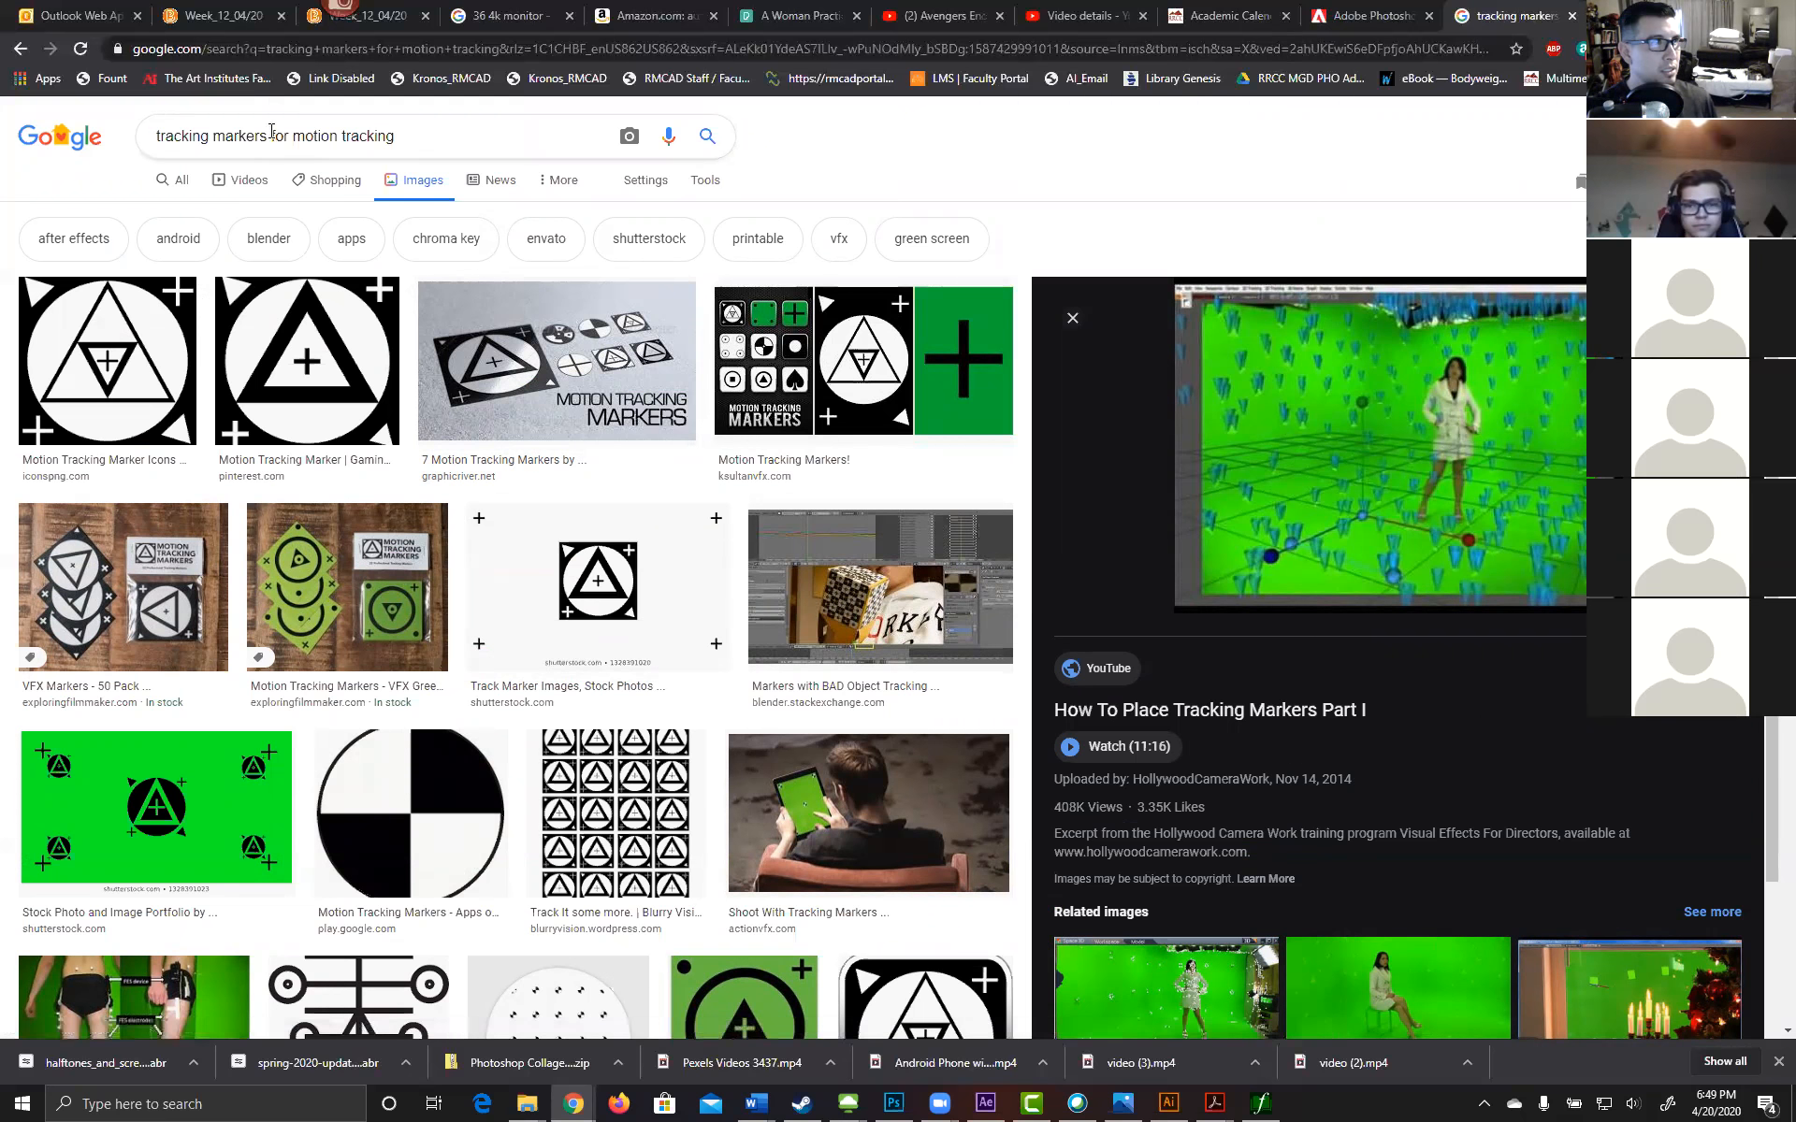
click(452, 127)
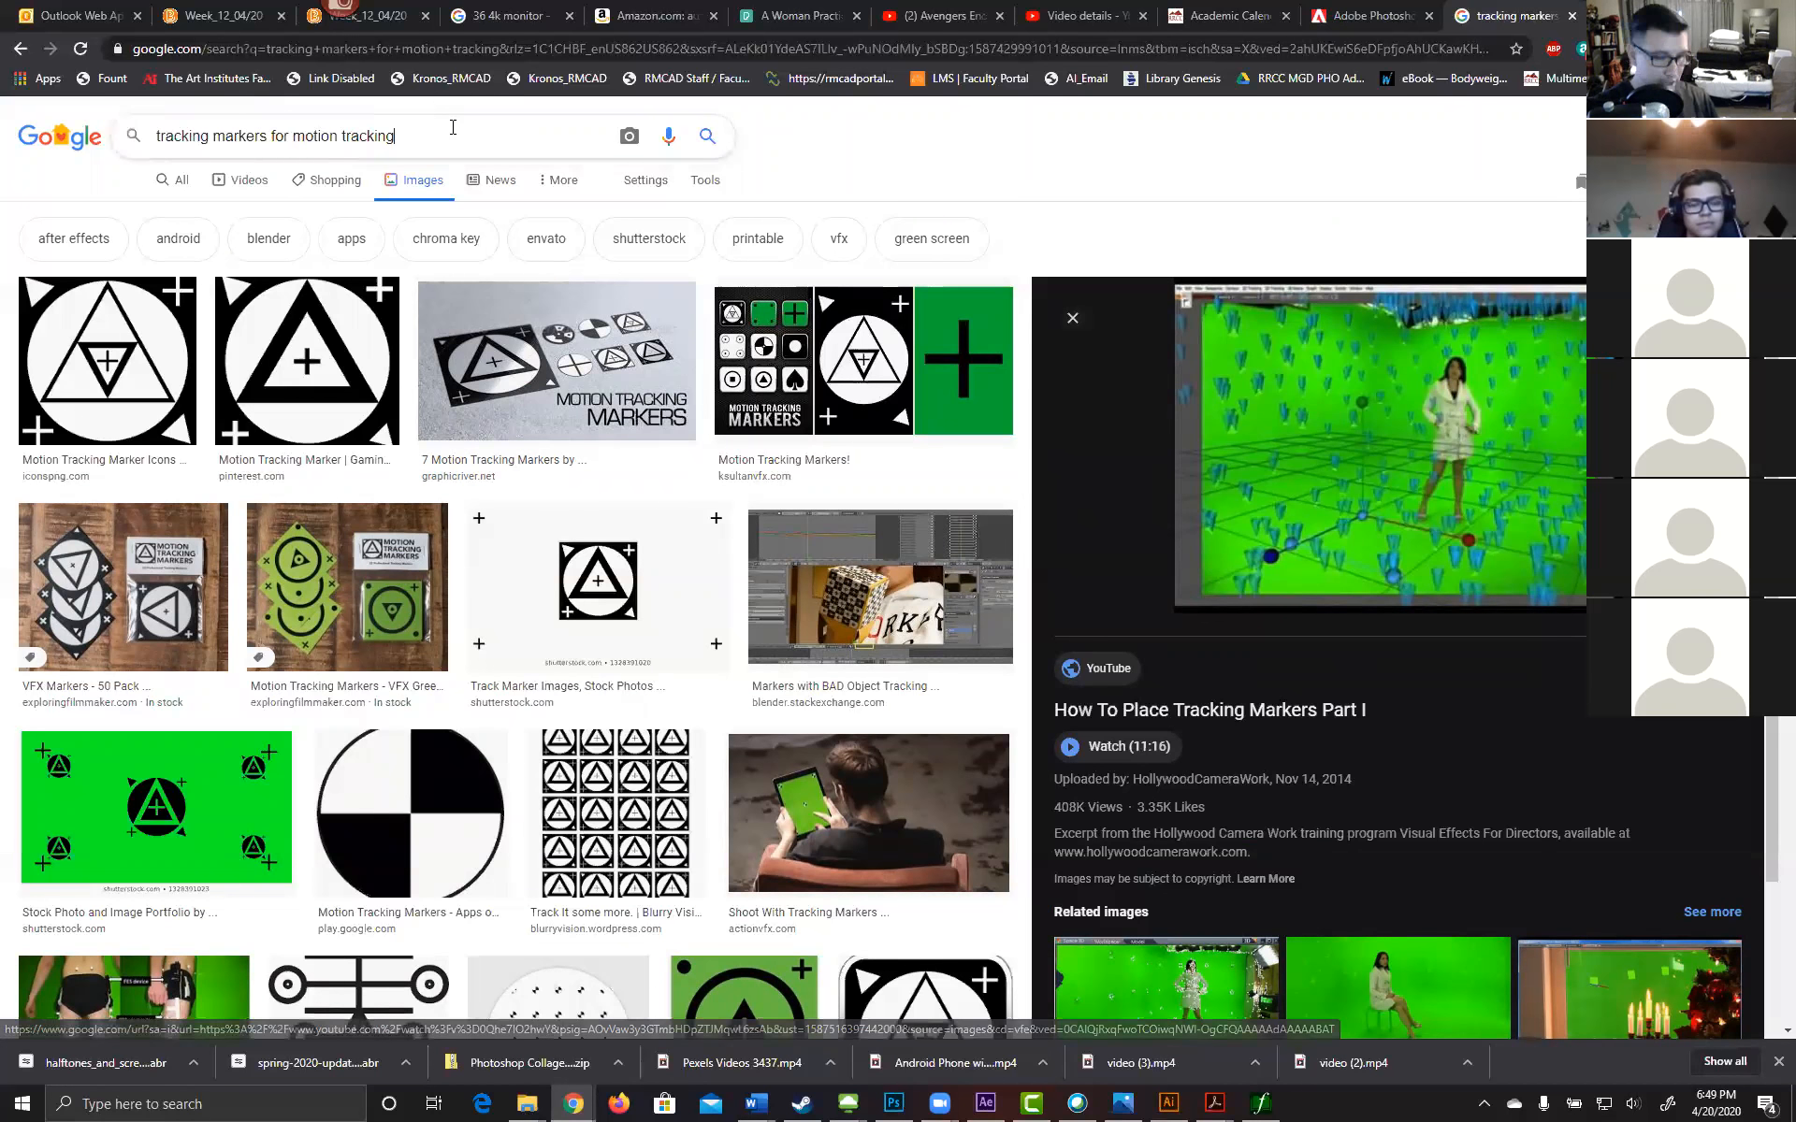
text(ninja turtles)
key(Return)
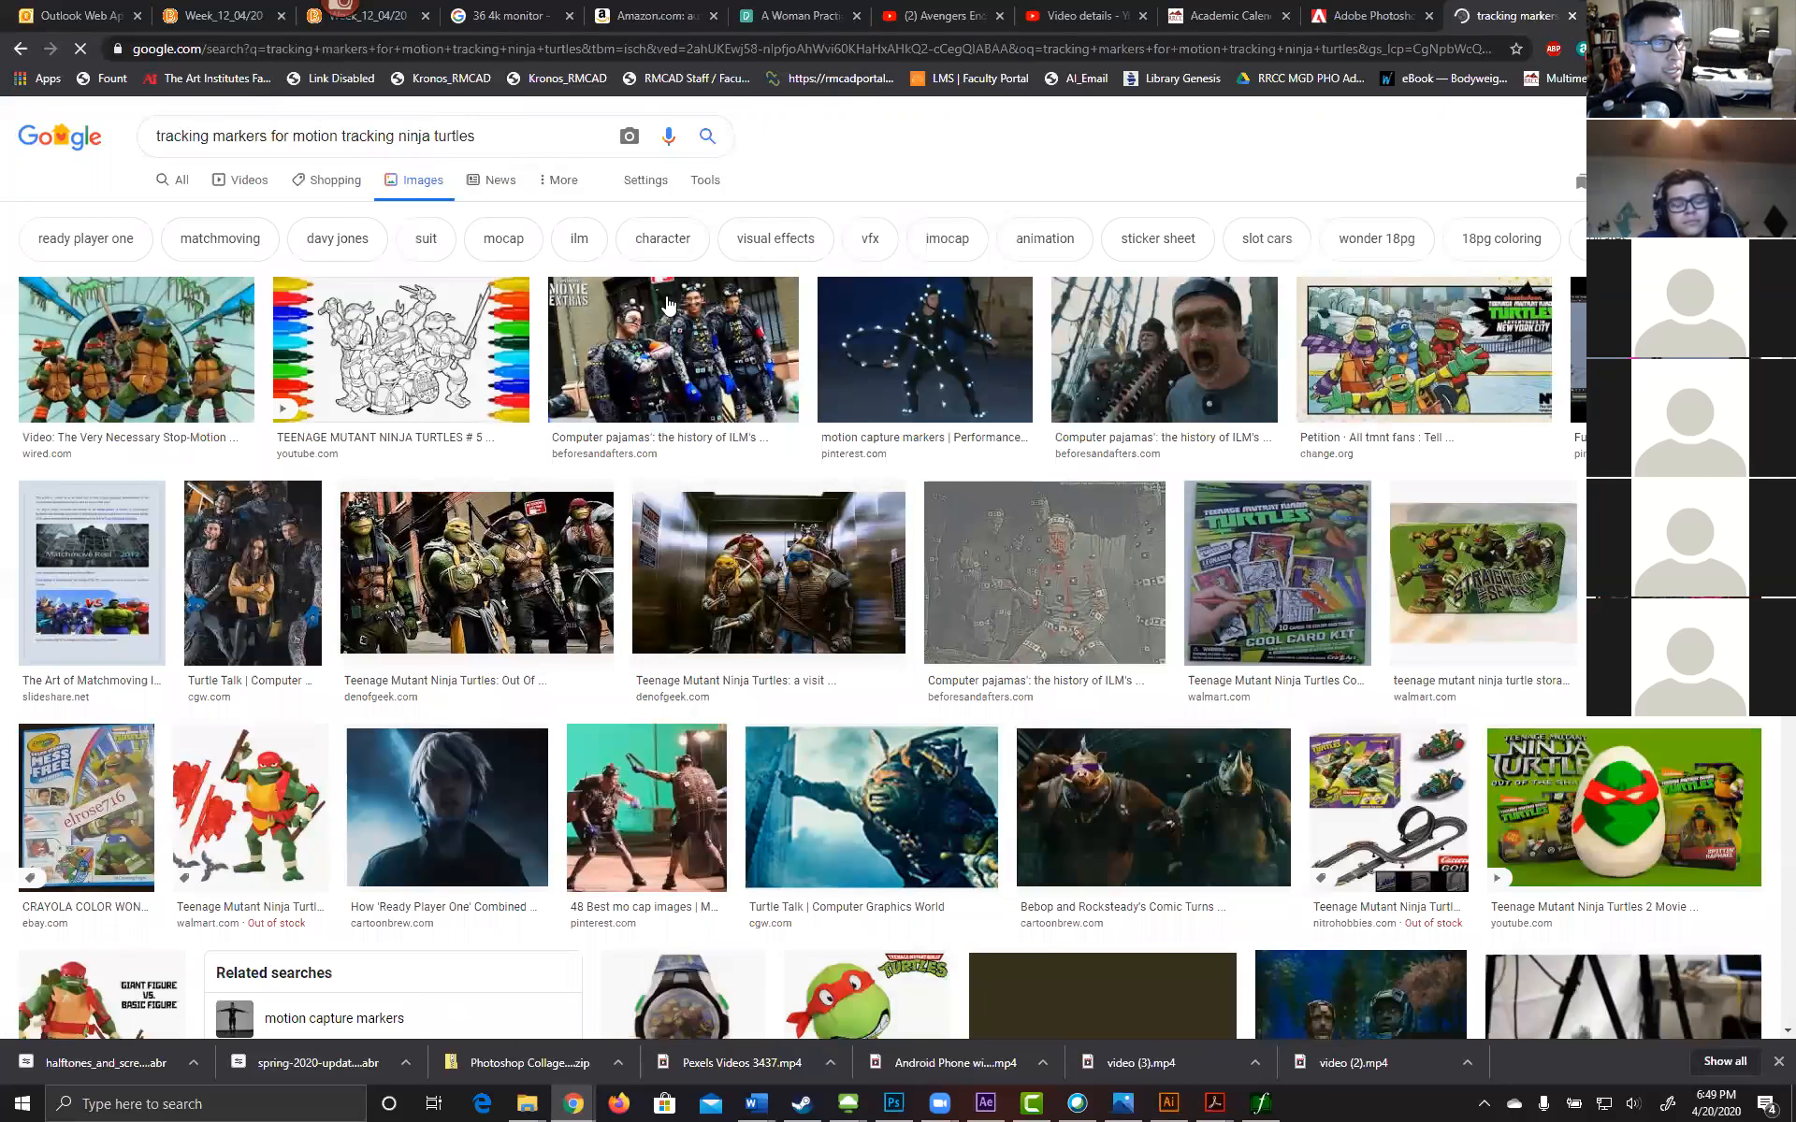
click(711, 354)
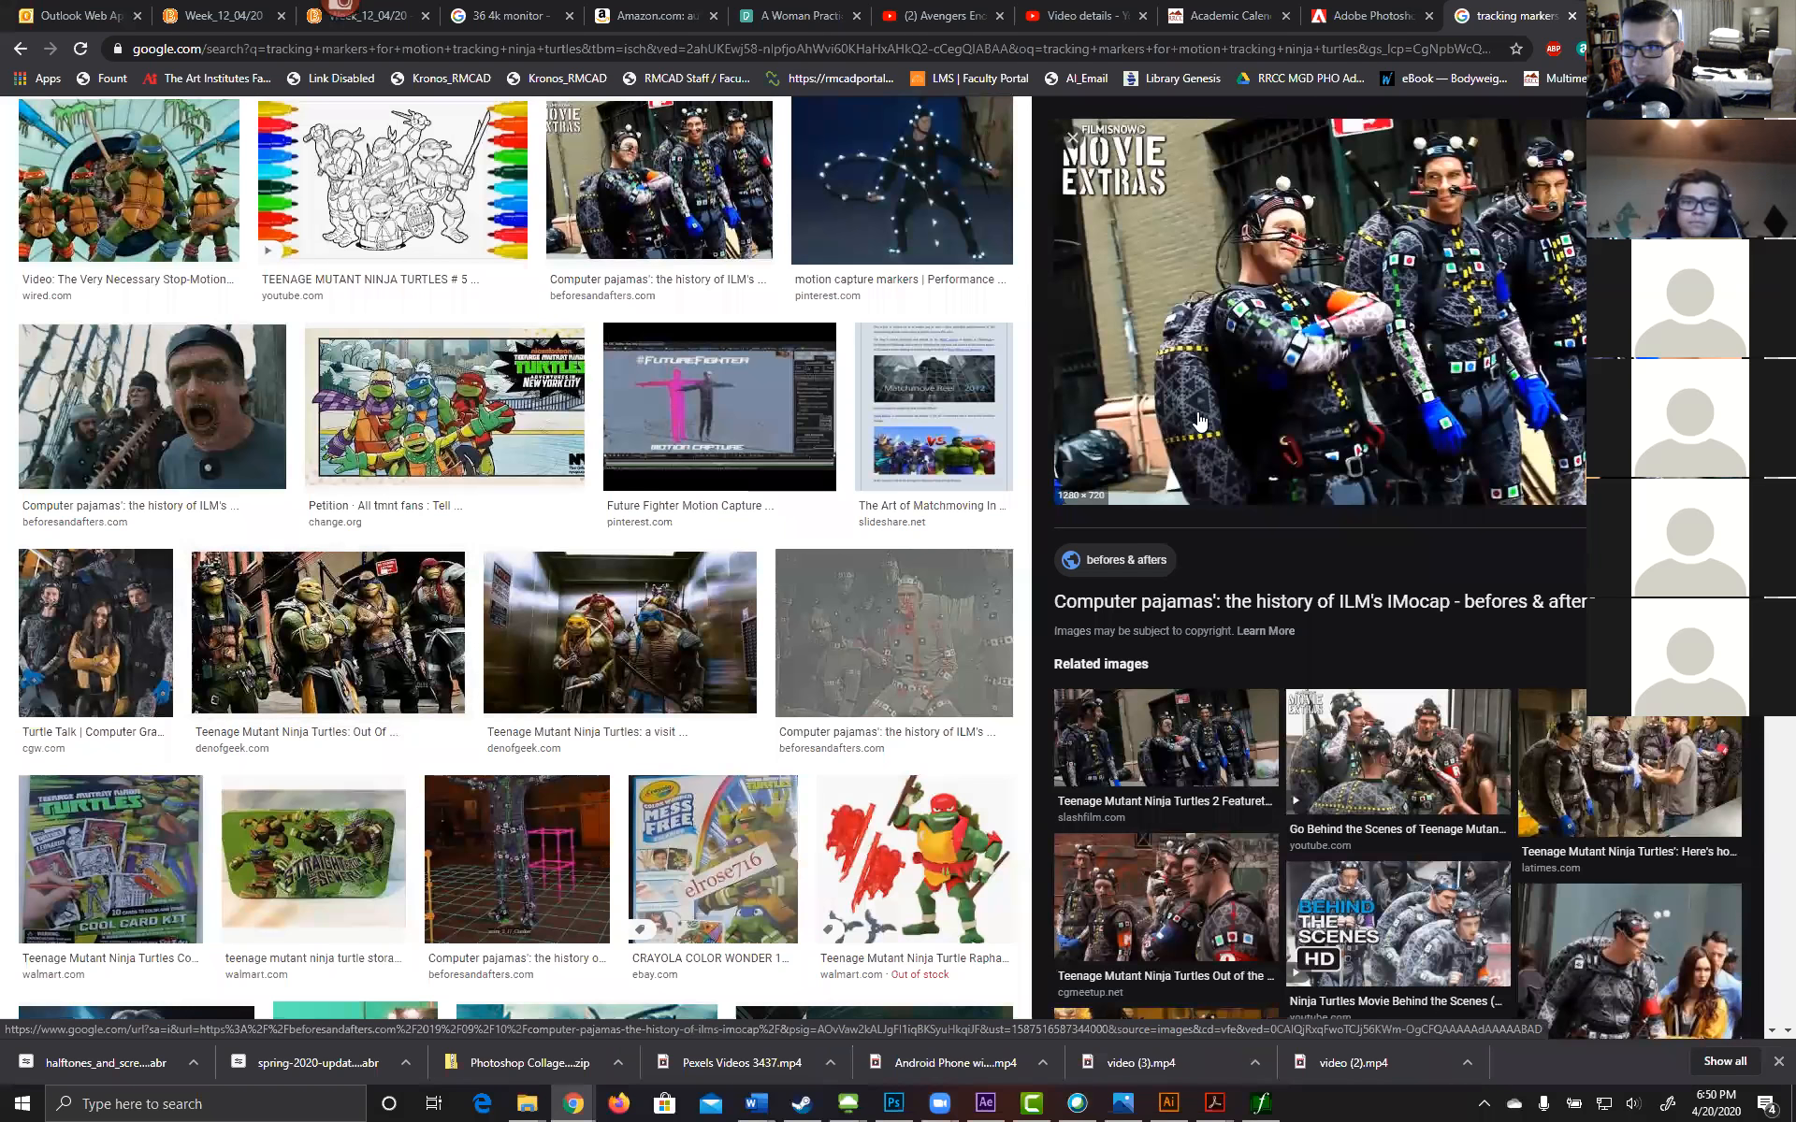
scroll(854, 602, up, 1)
scroll(855, 601, down, 1)
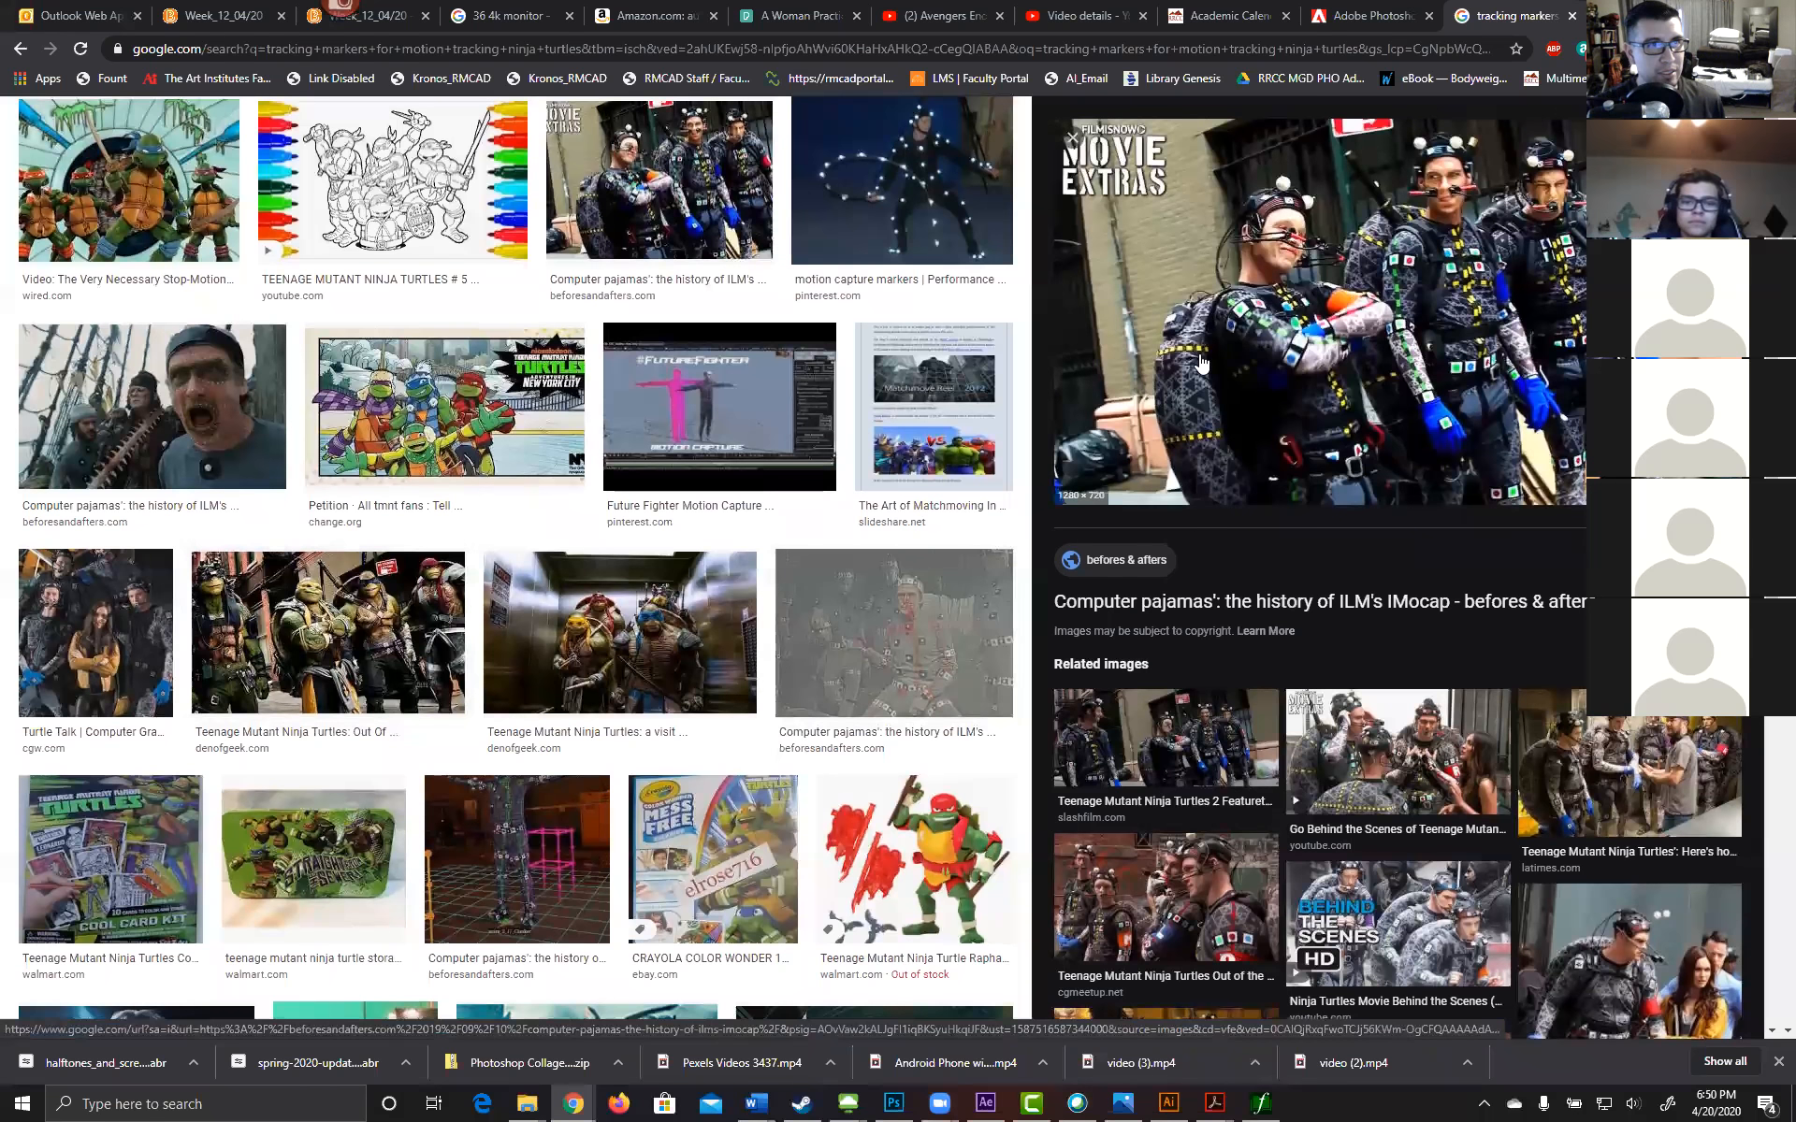
Step: Open the befores & afters article on the history of ILM's IMocap and examine its motion capture comparison photos
click(1206, 421)
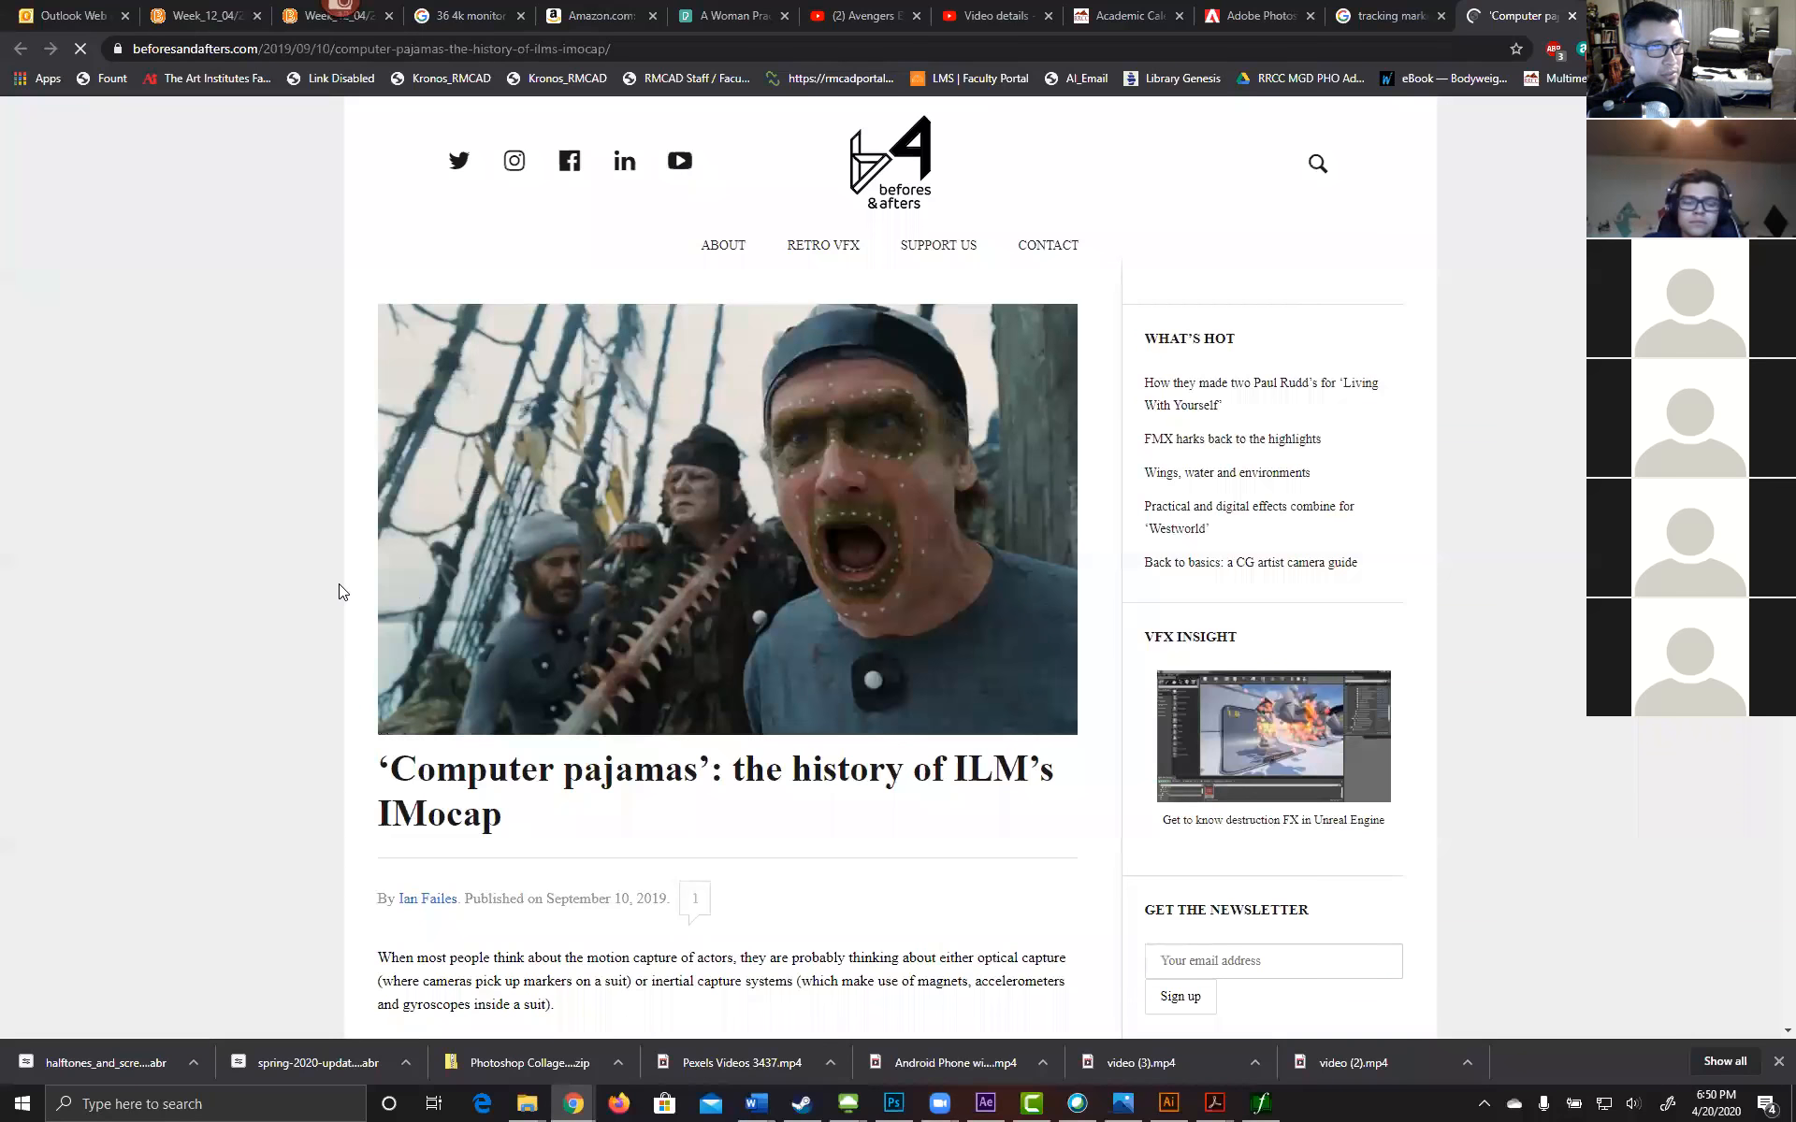
scroll(269, 605, down, 3)
scroll(269, 605, down, 7)
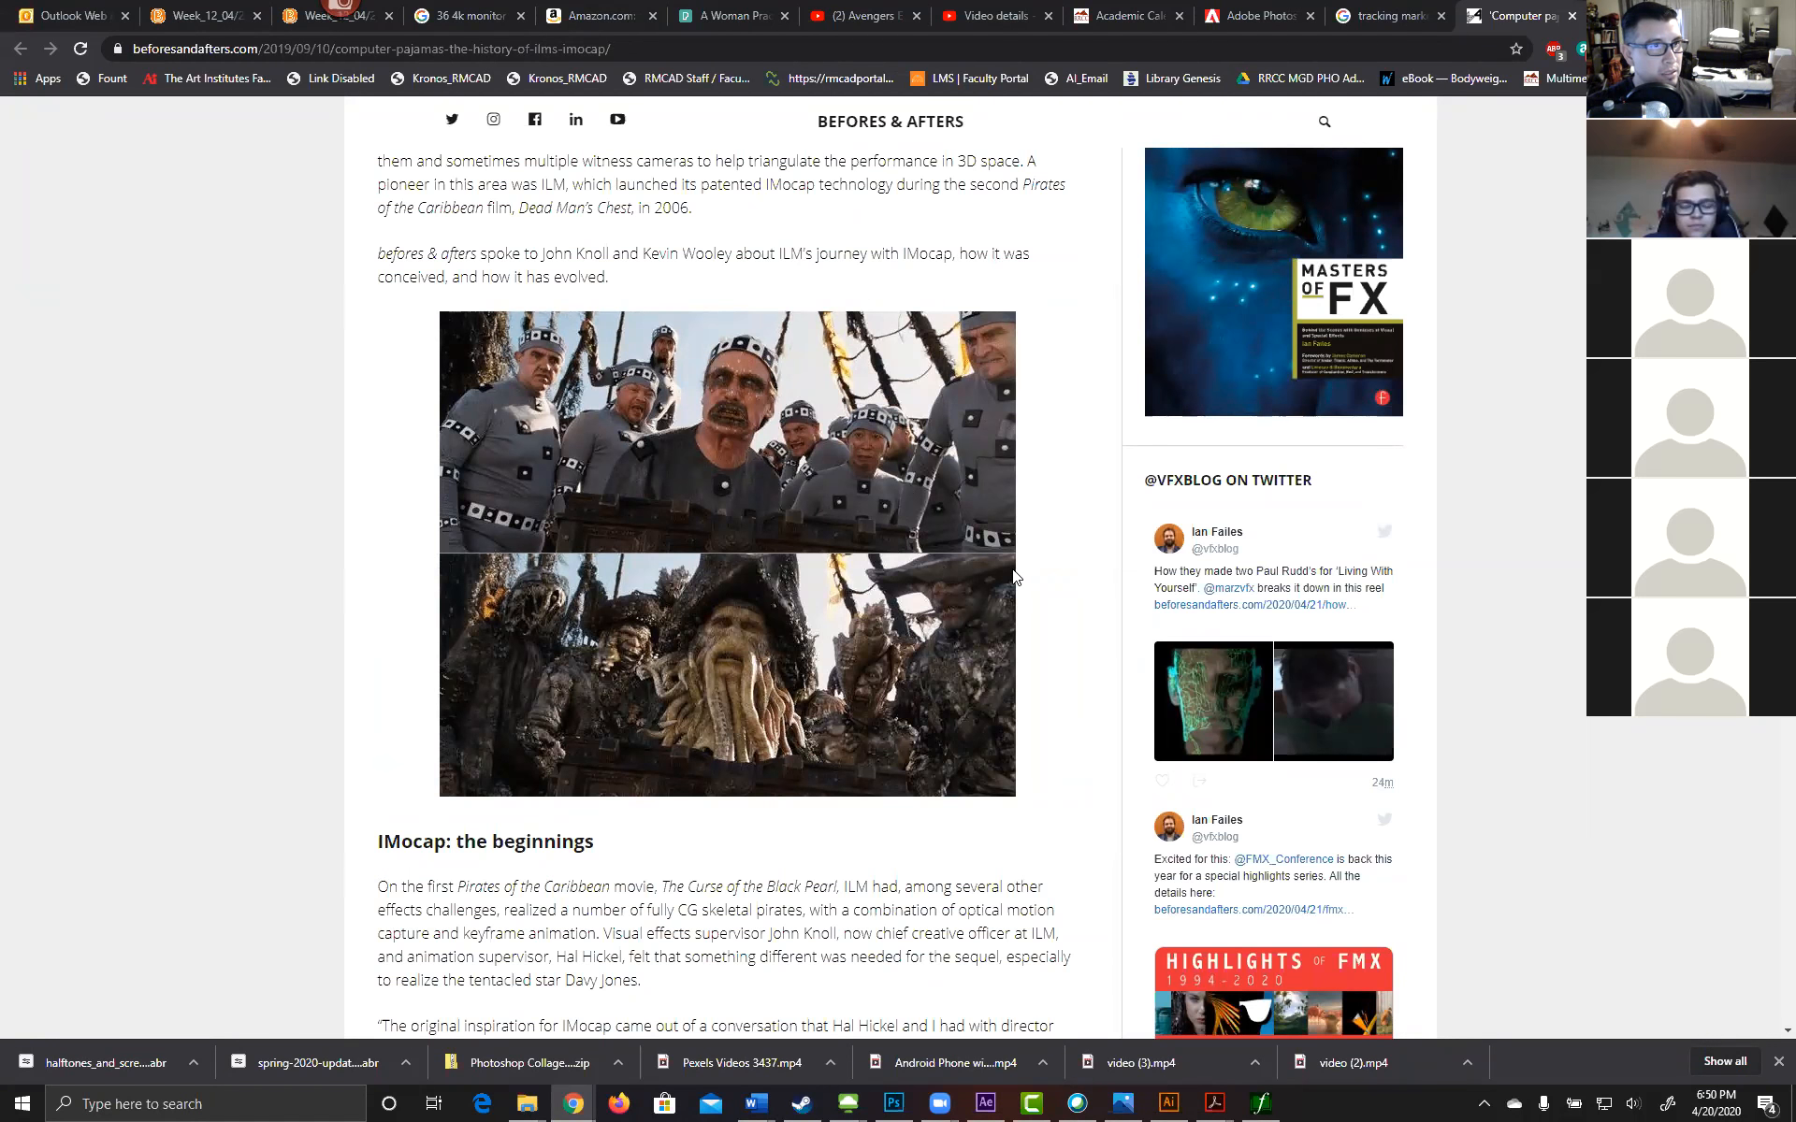
Step: Examine the article's Pirates of the Caribbean before-and-after comparison and the photo of performers wearing marker-banded grey IMocap suits
scroll(995, 566, down, 1)
scroll(964, 440, up, 1)
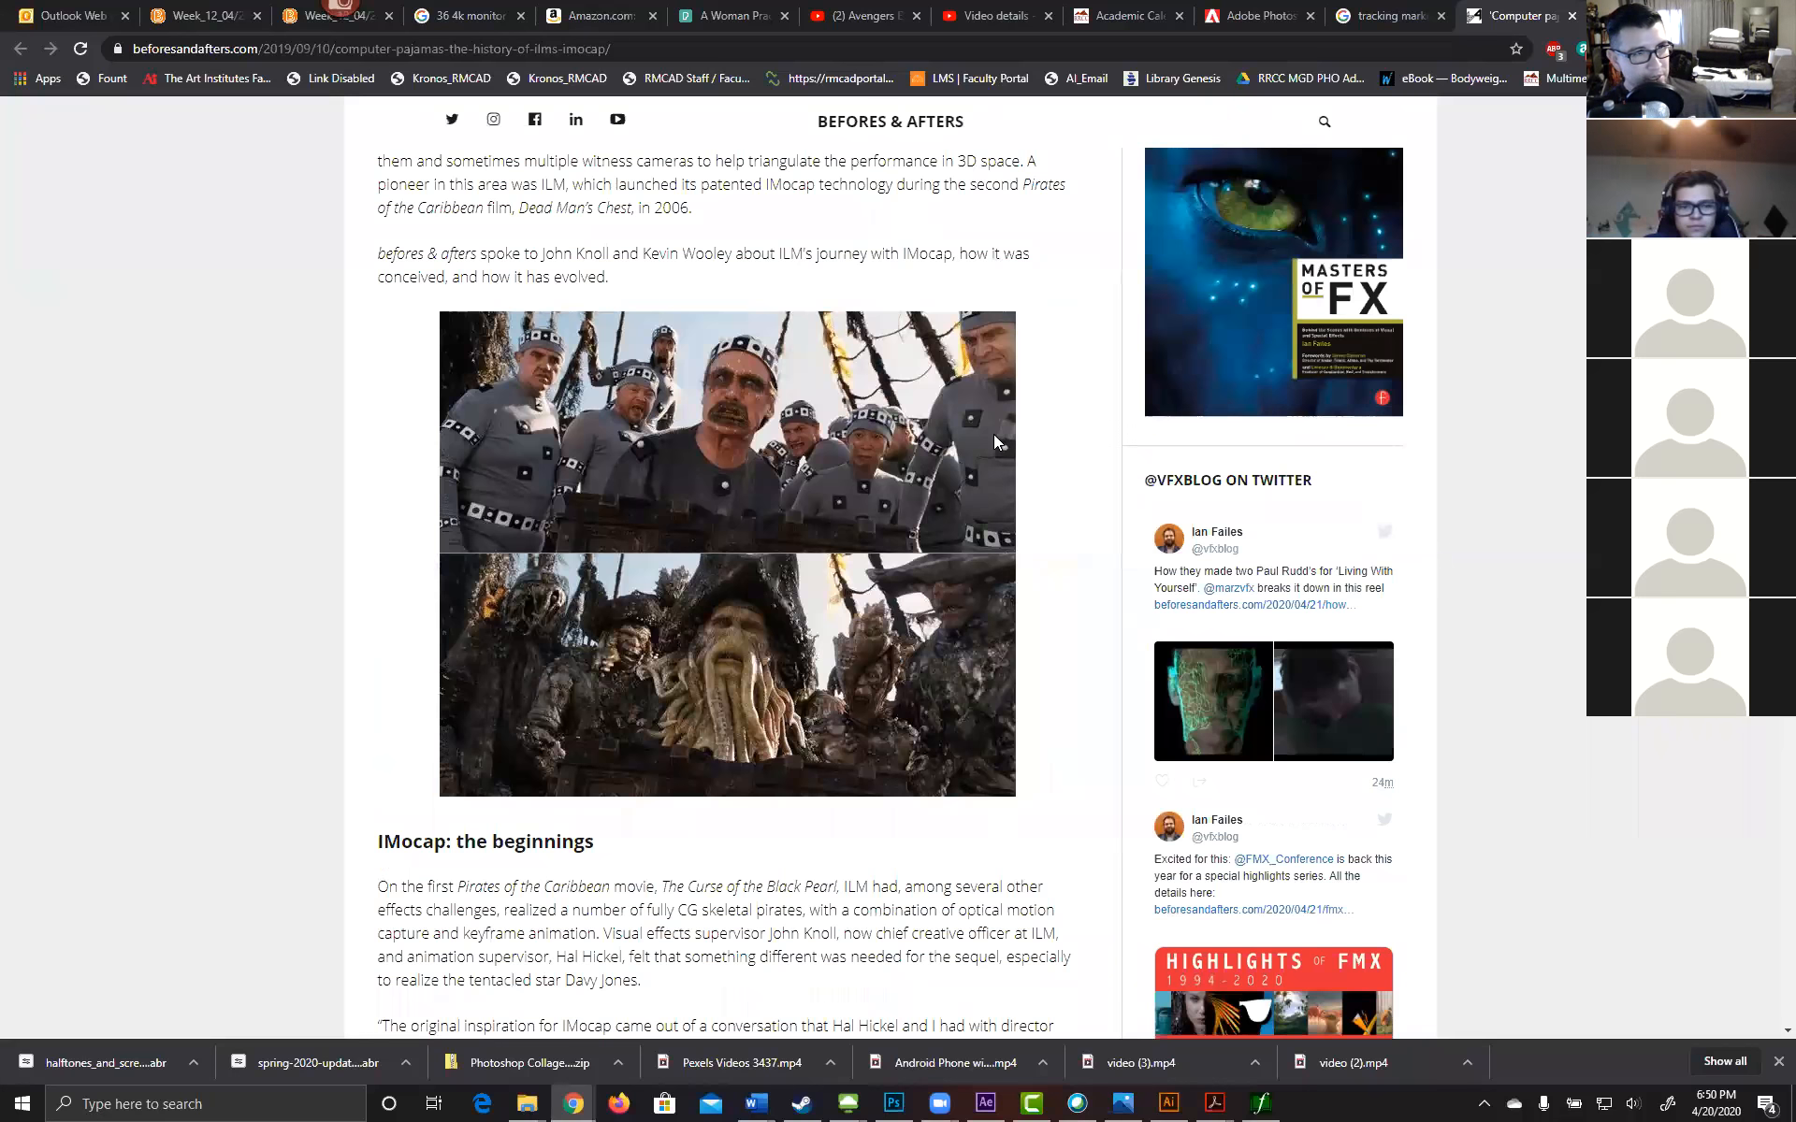
scroll(879, 494, down, 10)
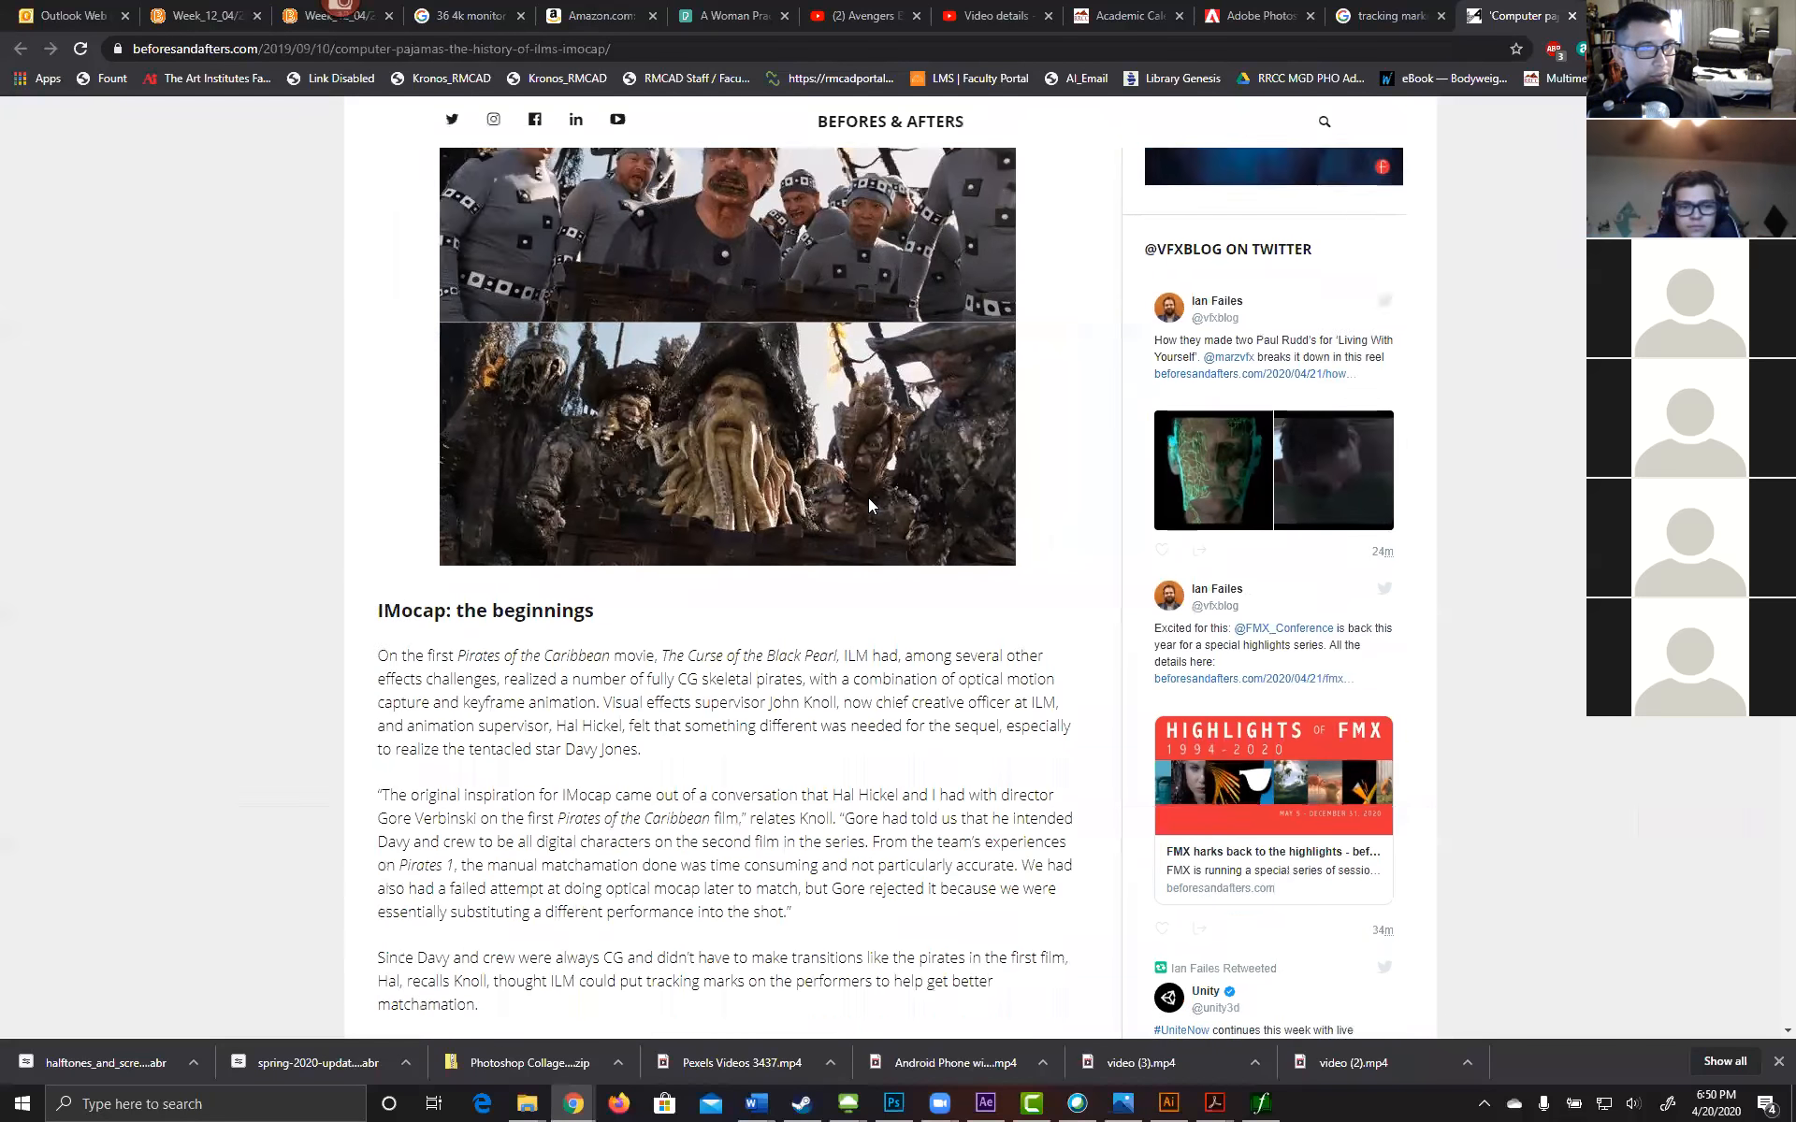
scroll(346, 537, down, 1)
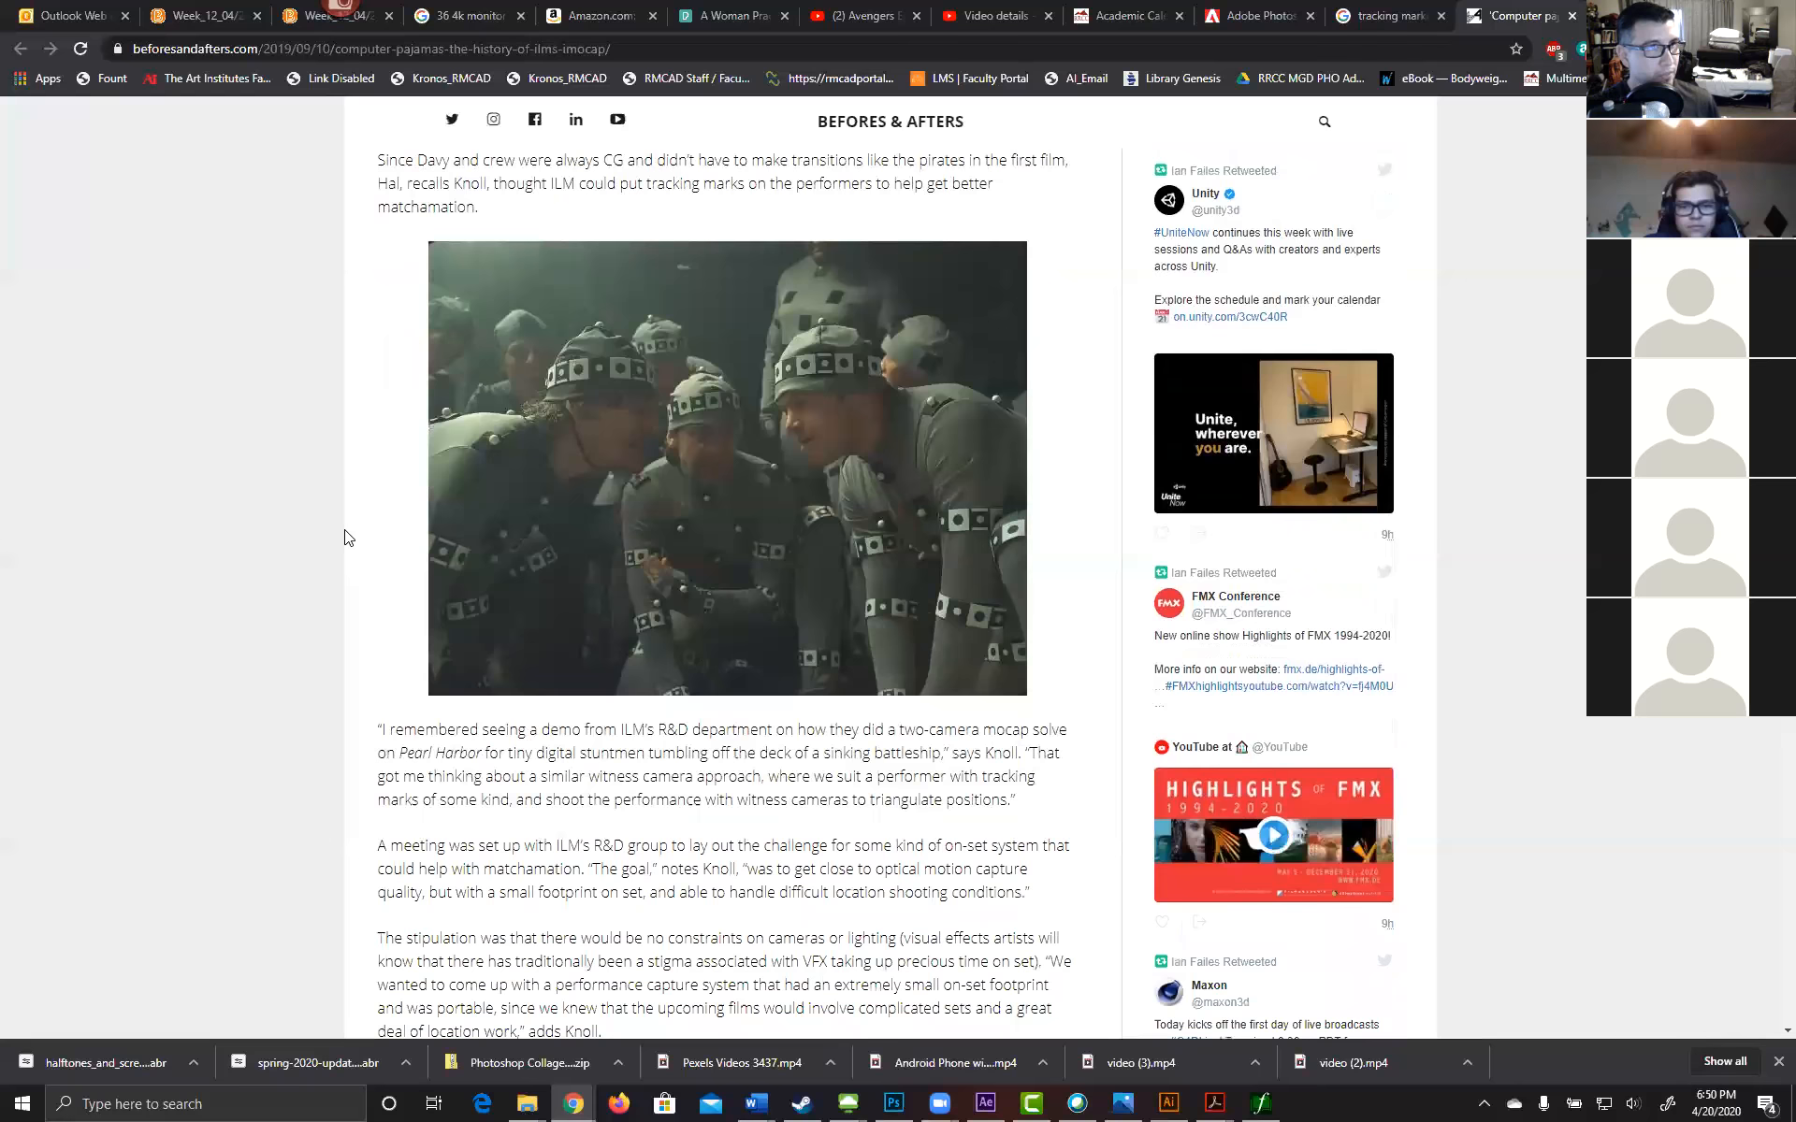
scroll(345, 536, down, 3)
scroll(345, 537, up, 3)
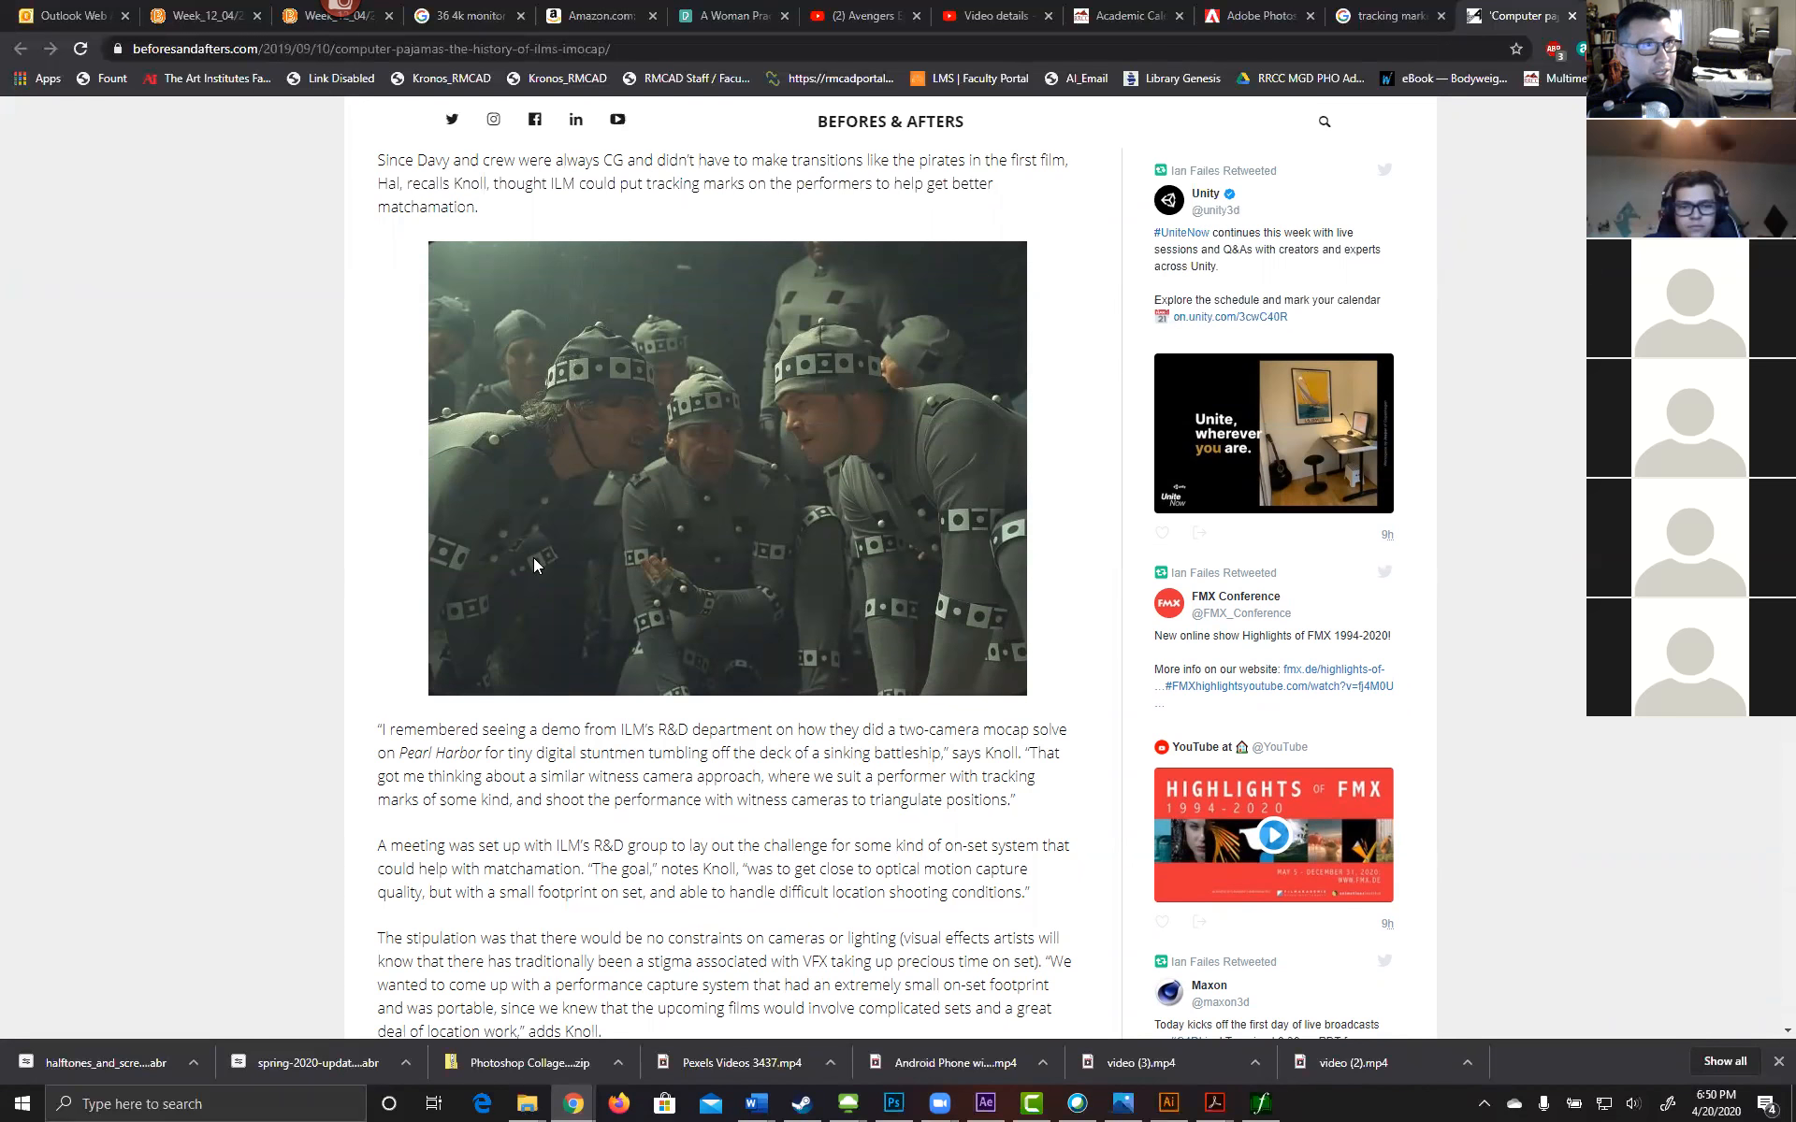
scroll(570, 537, down, 10)
scroll(571, 545, down, 13)
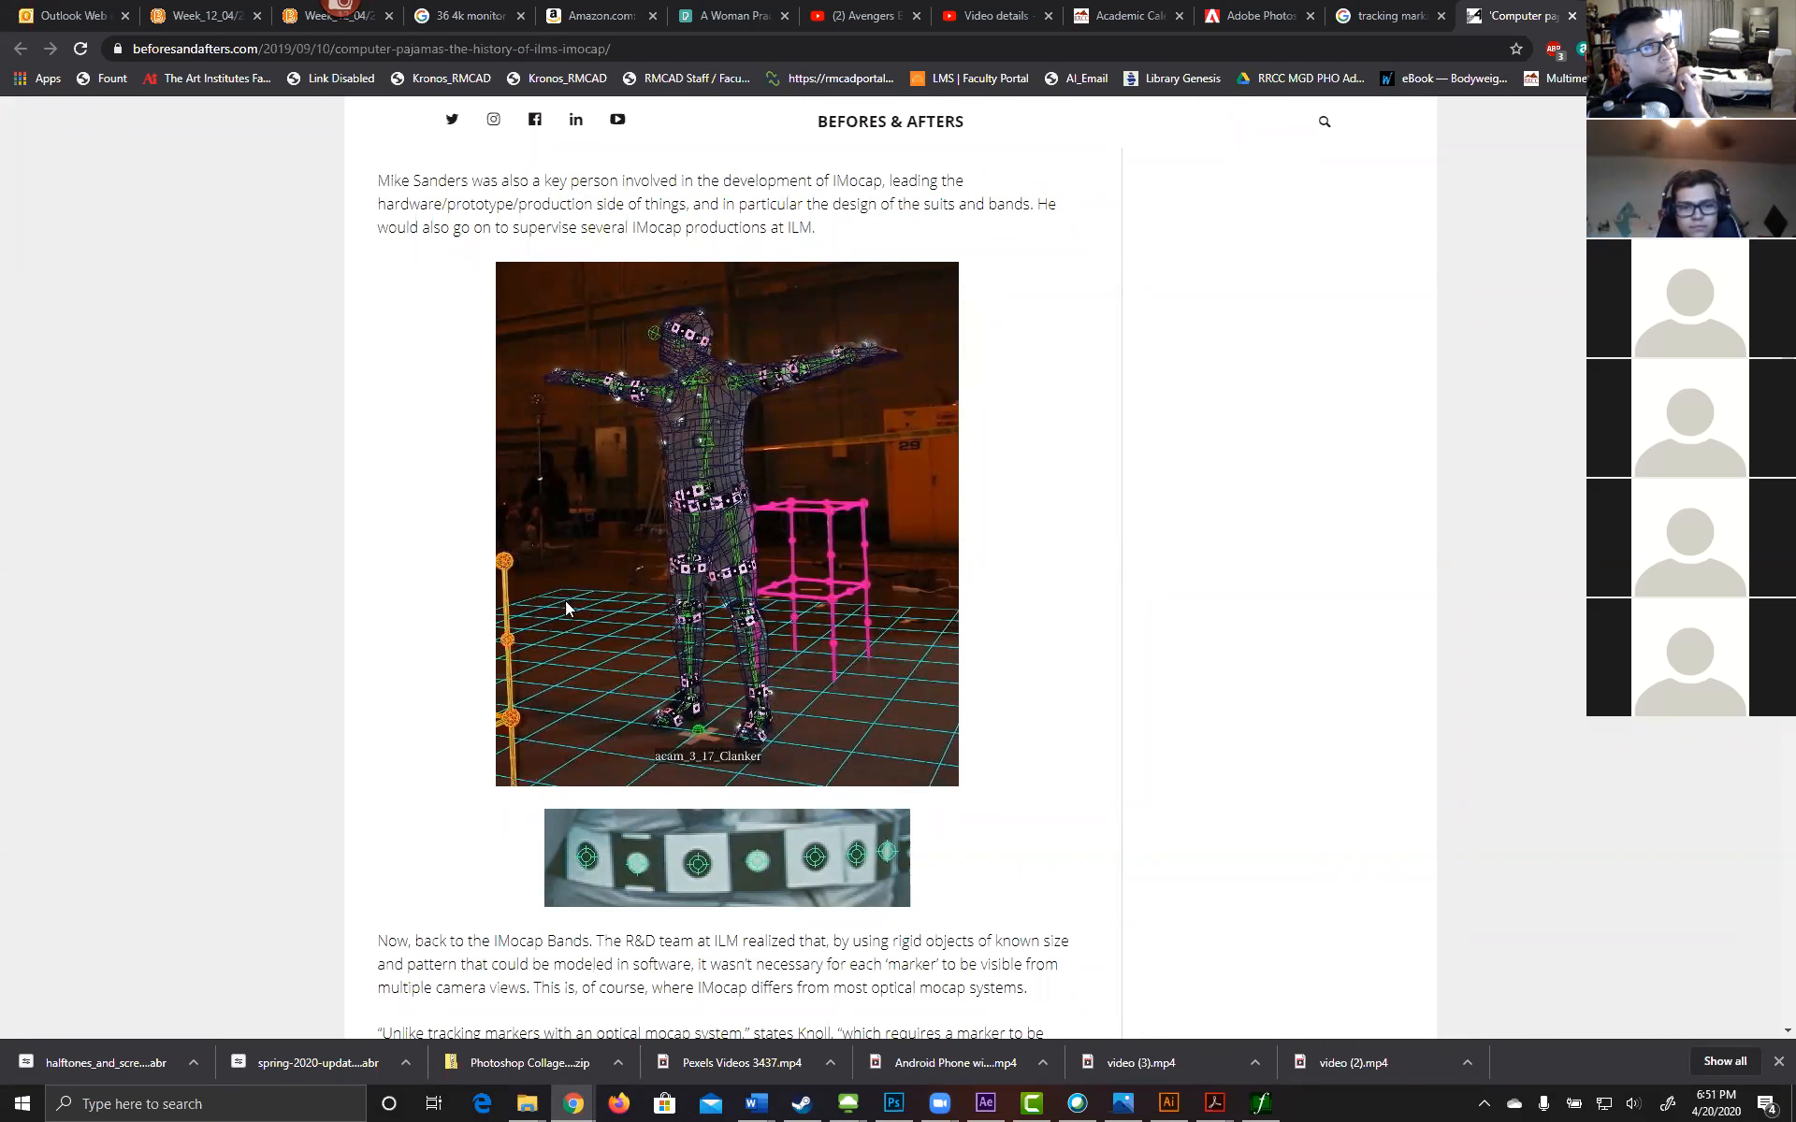
Step: Examine the article's wireframe body track, marker band close-up, witness camera triangulation, skeleton overlay and Davy Jones compositing stages
scroll(356, 591, down, 5)
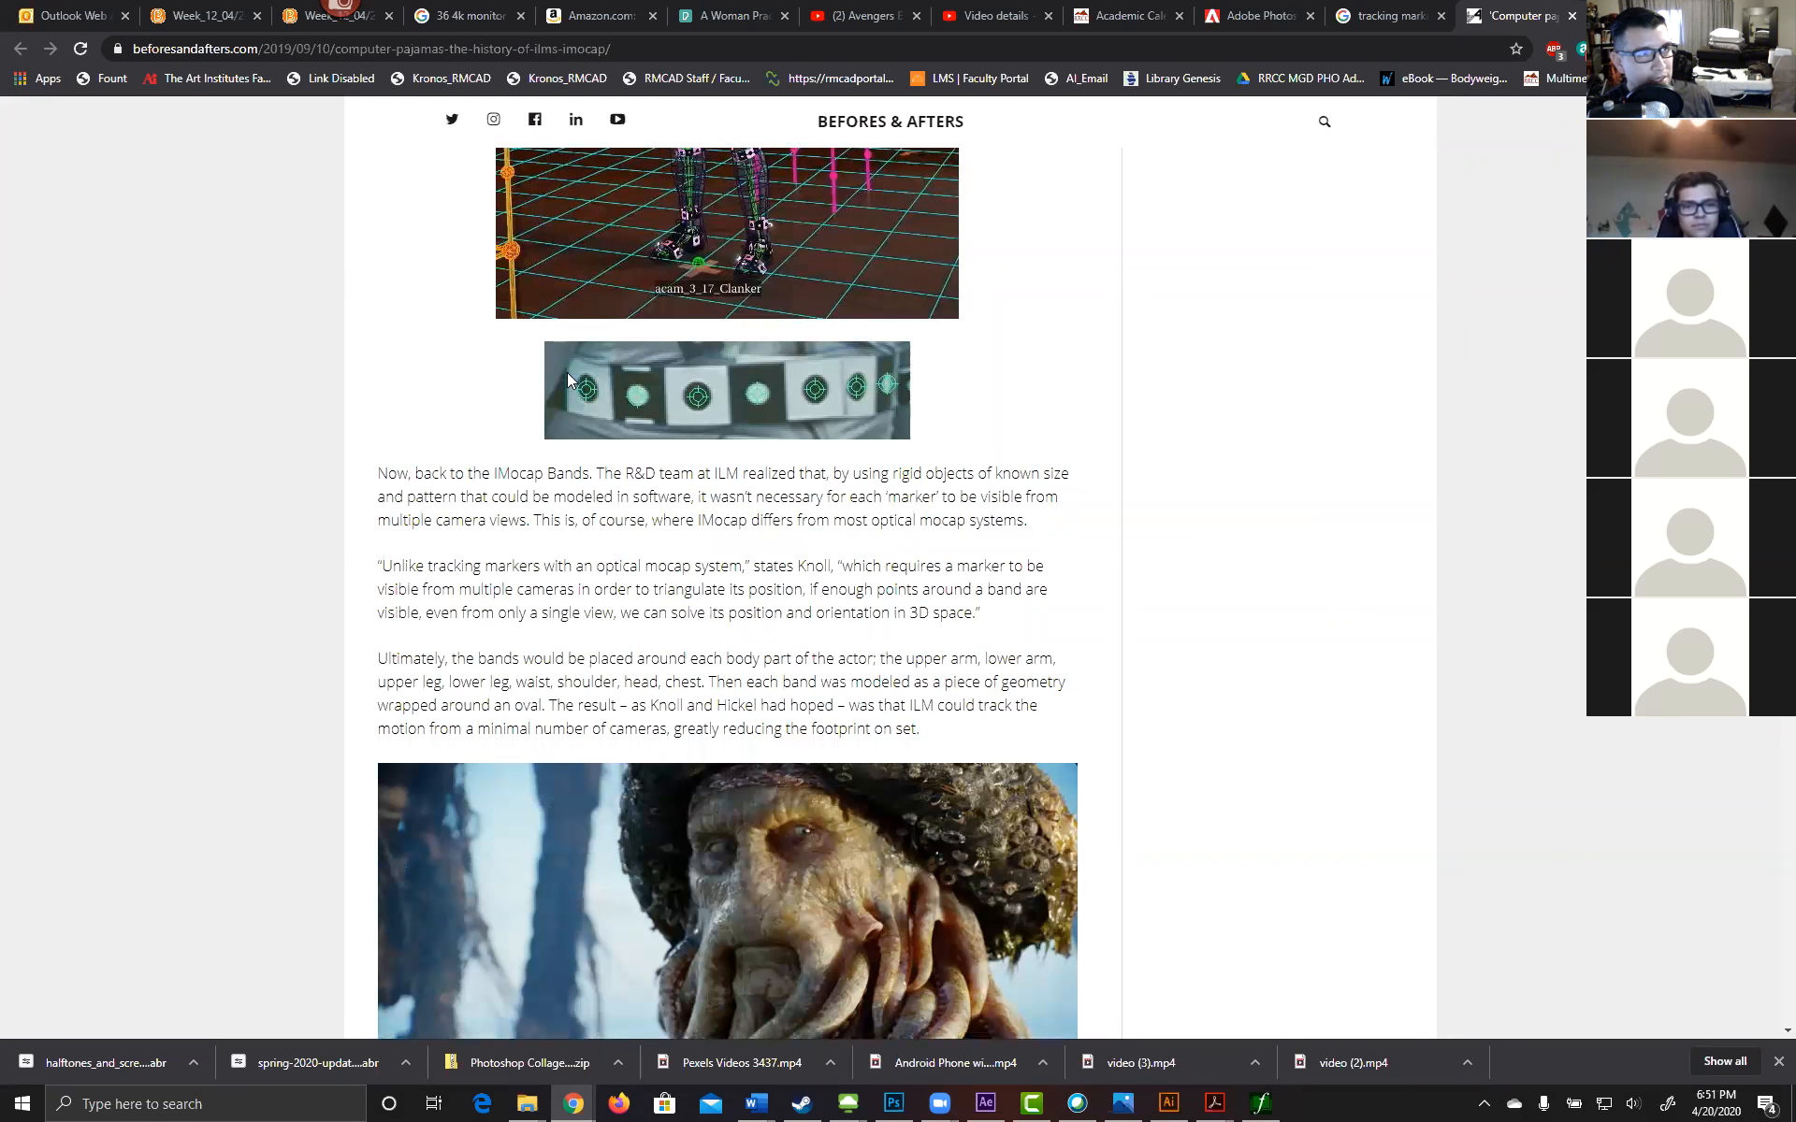
scroll(730, 622, down, 9)
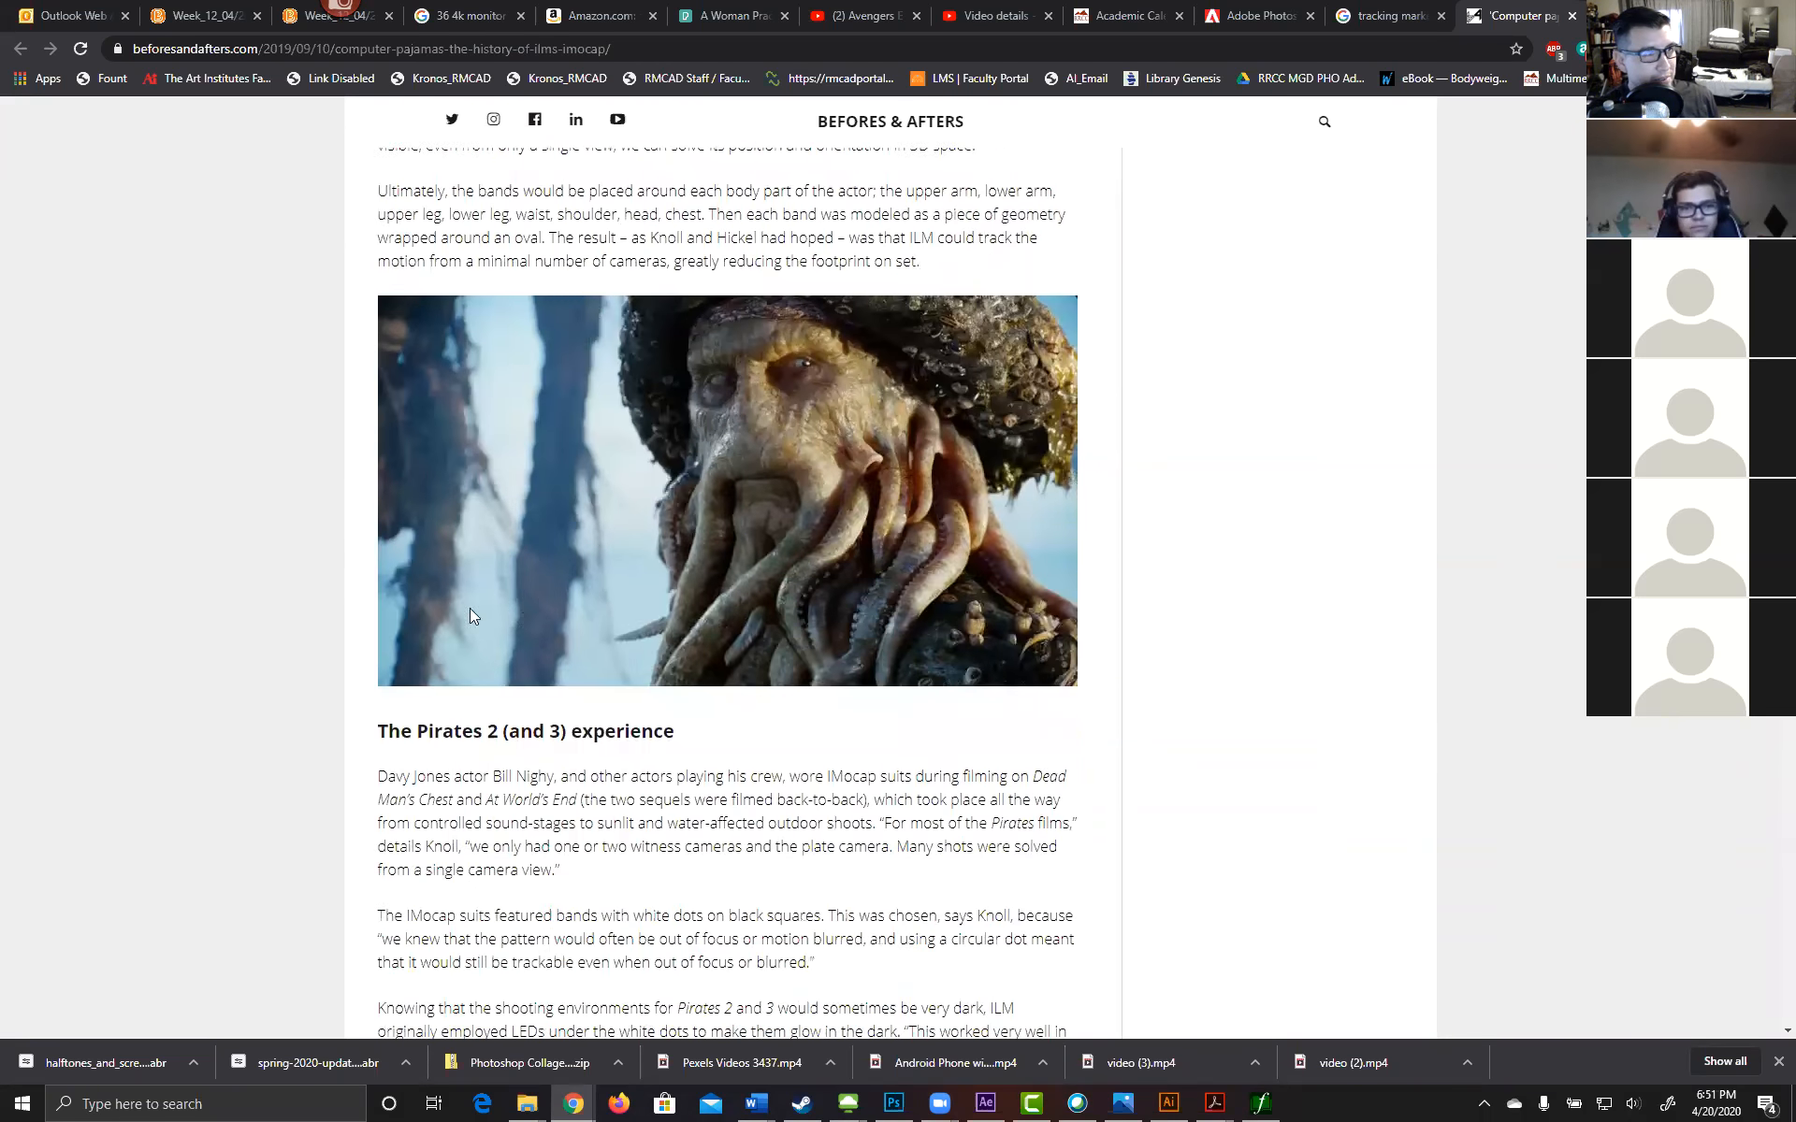
scroll(200, 646, down, 10)
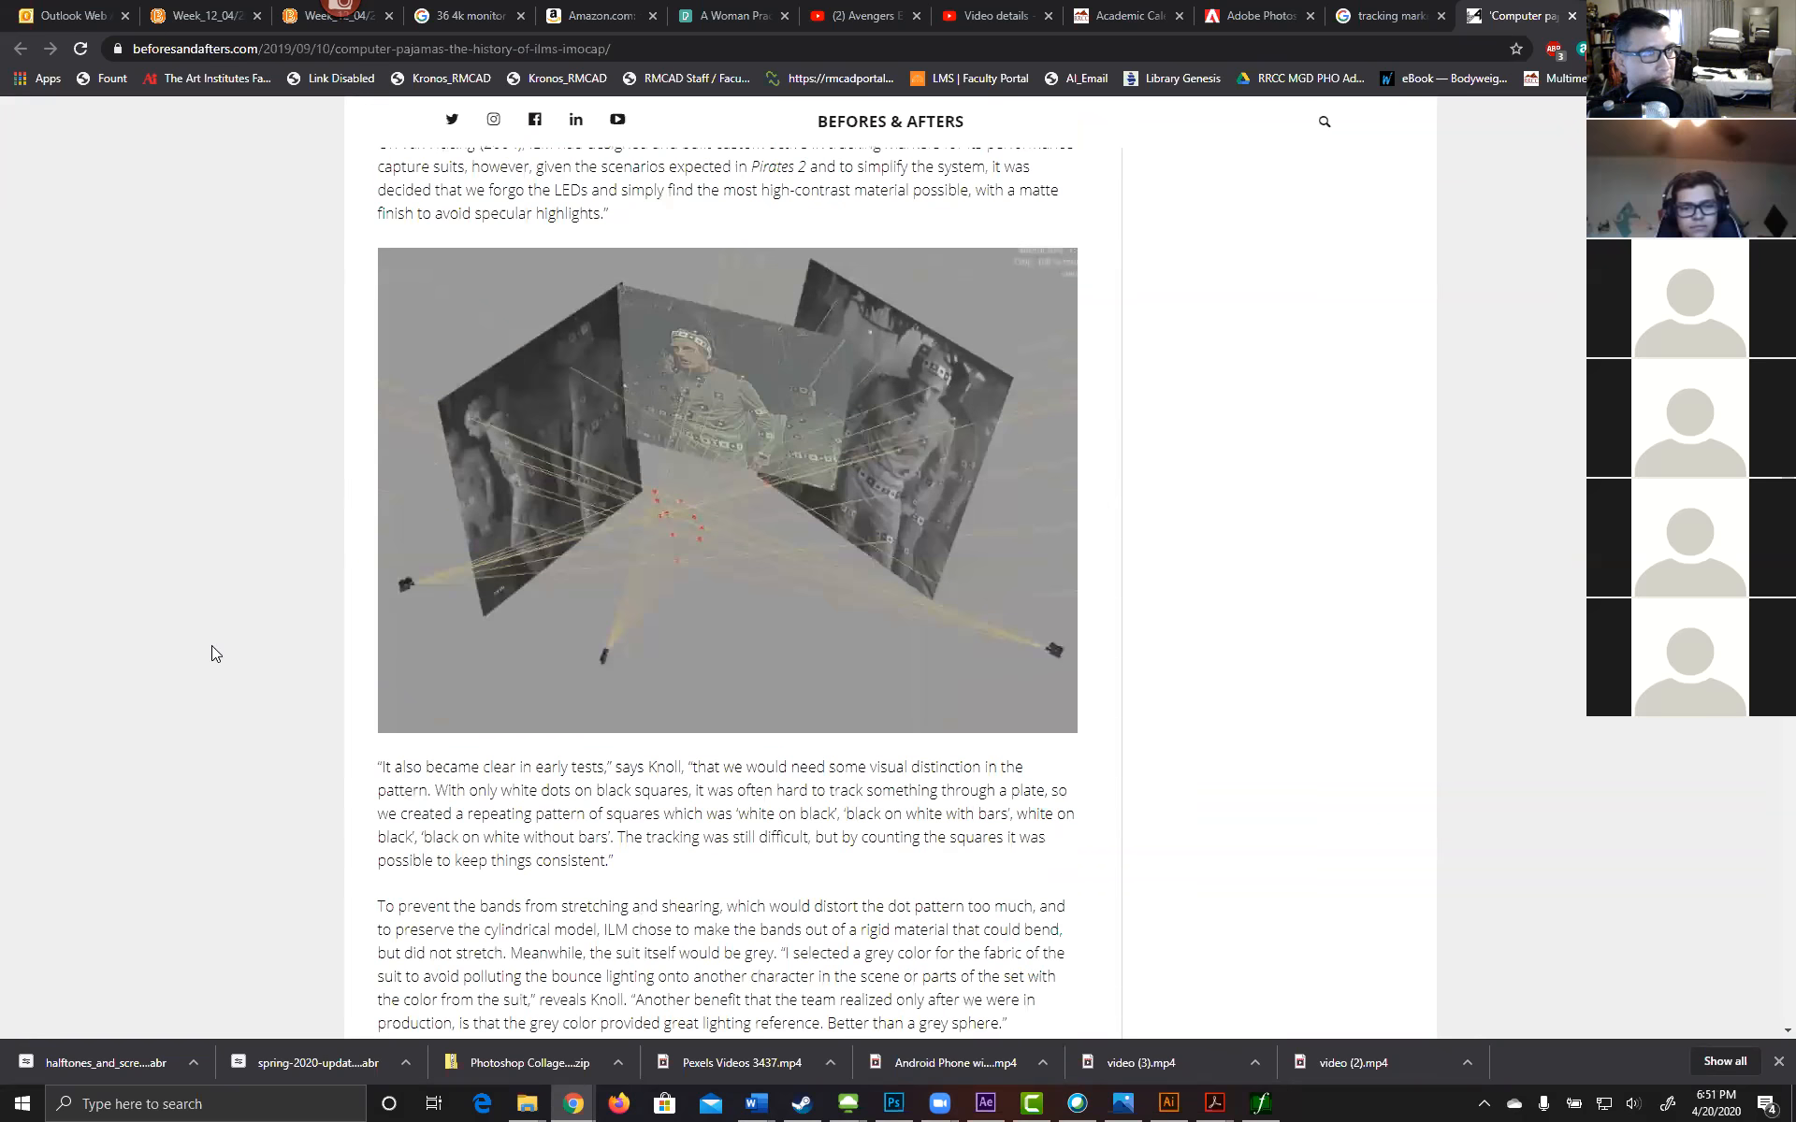
scroll(228, 647, up, 17)
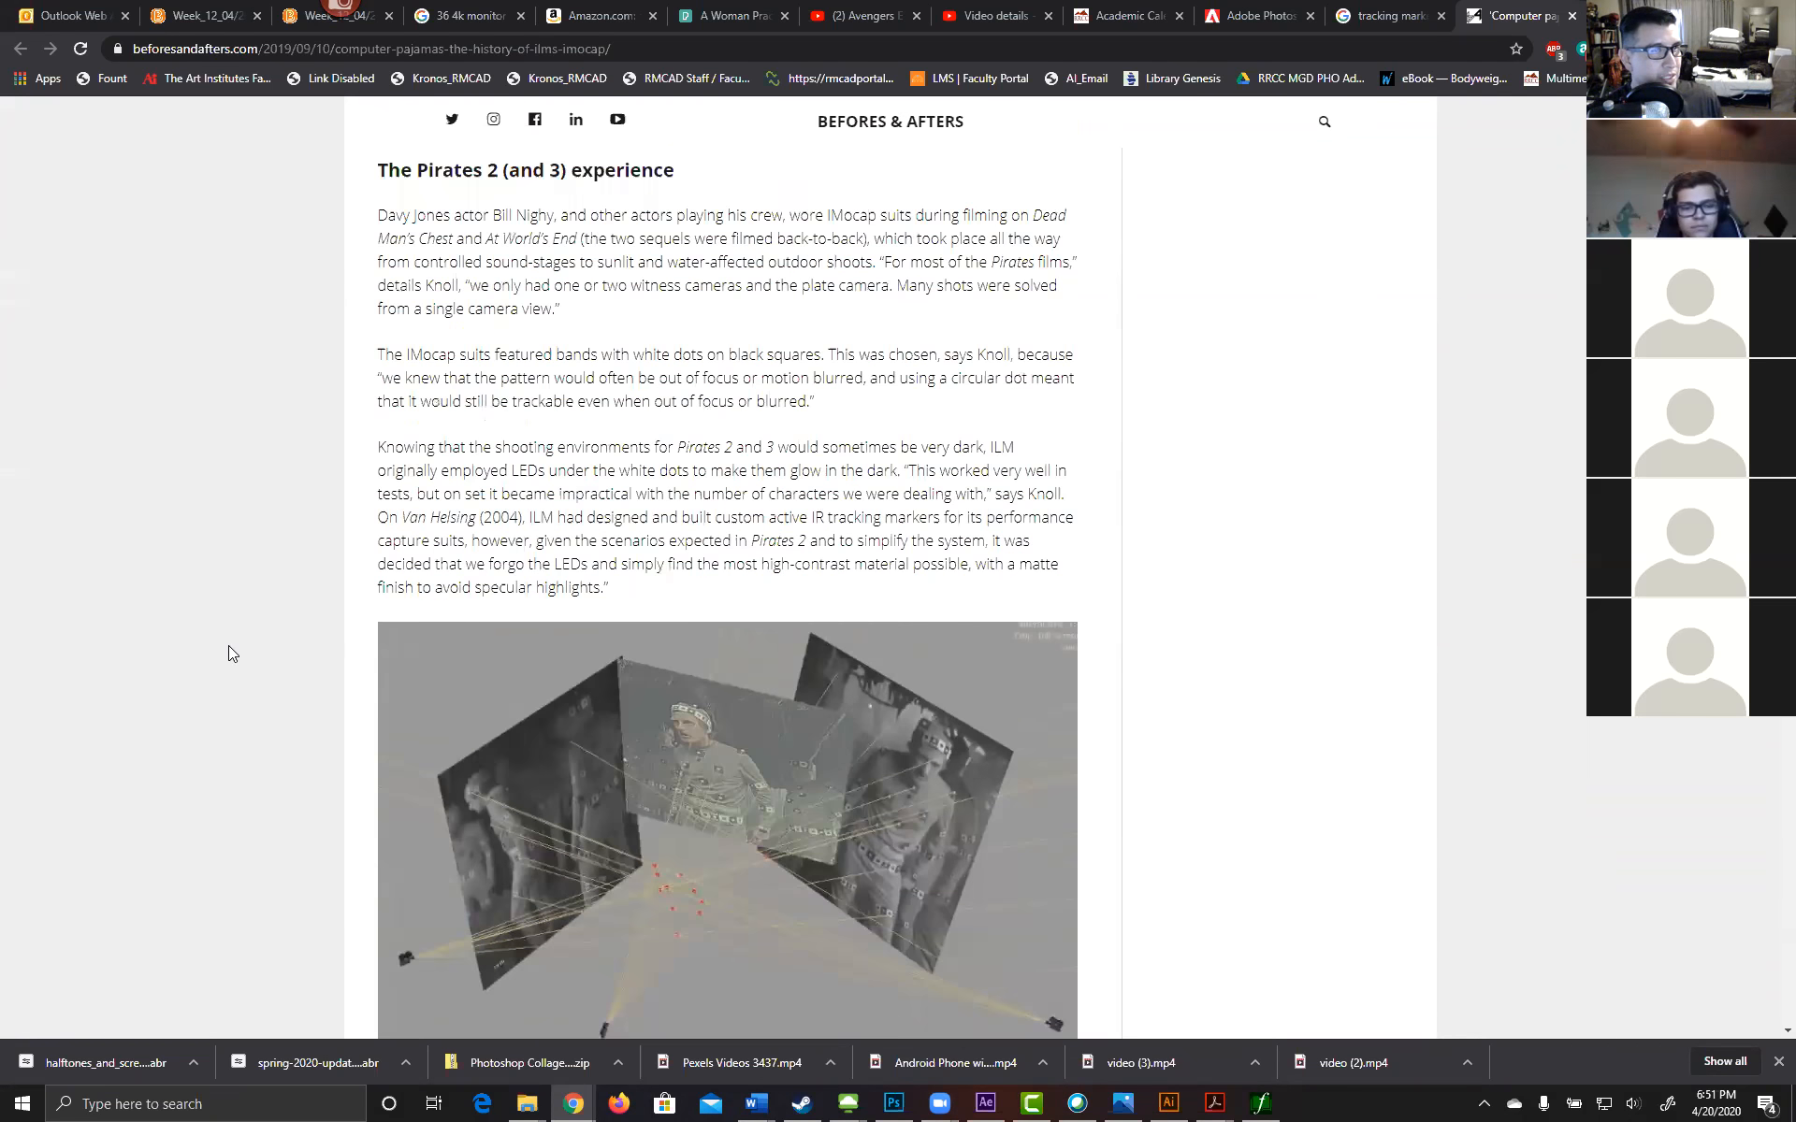
scroll(753, 281, up, 7)
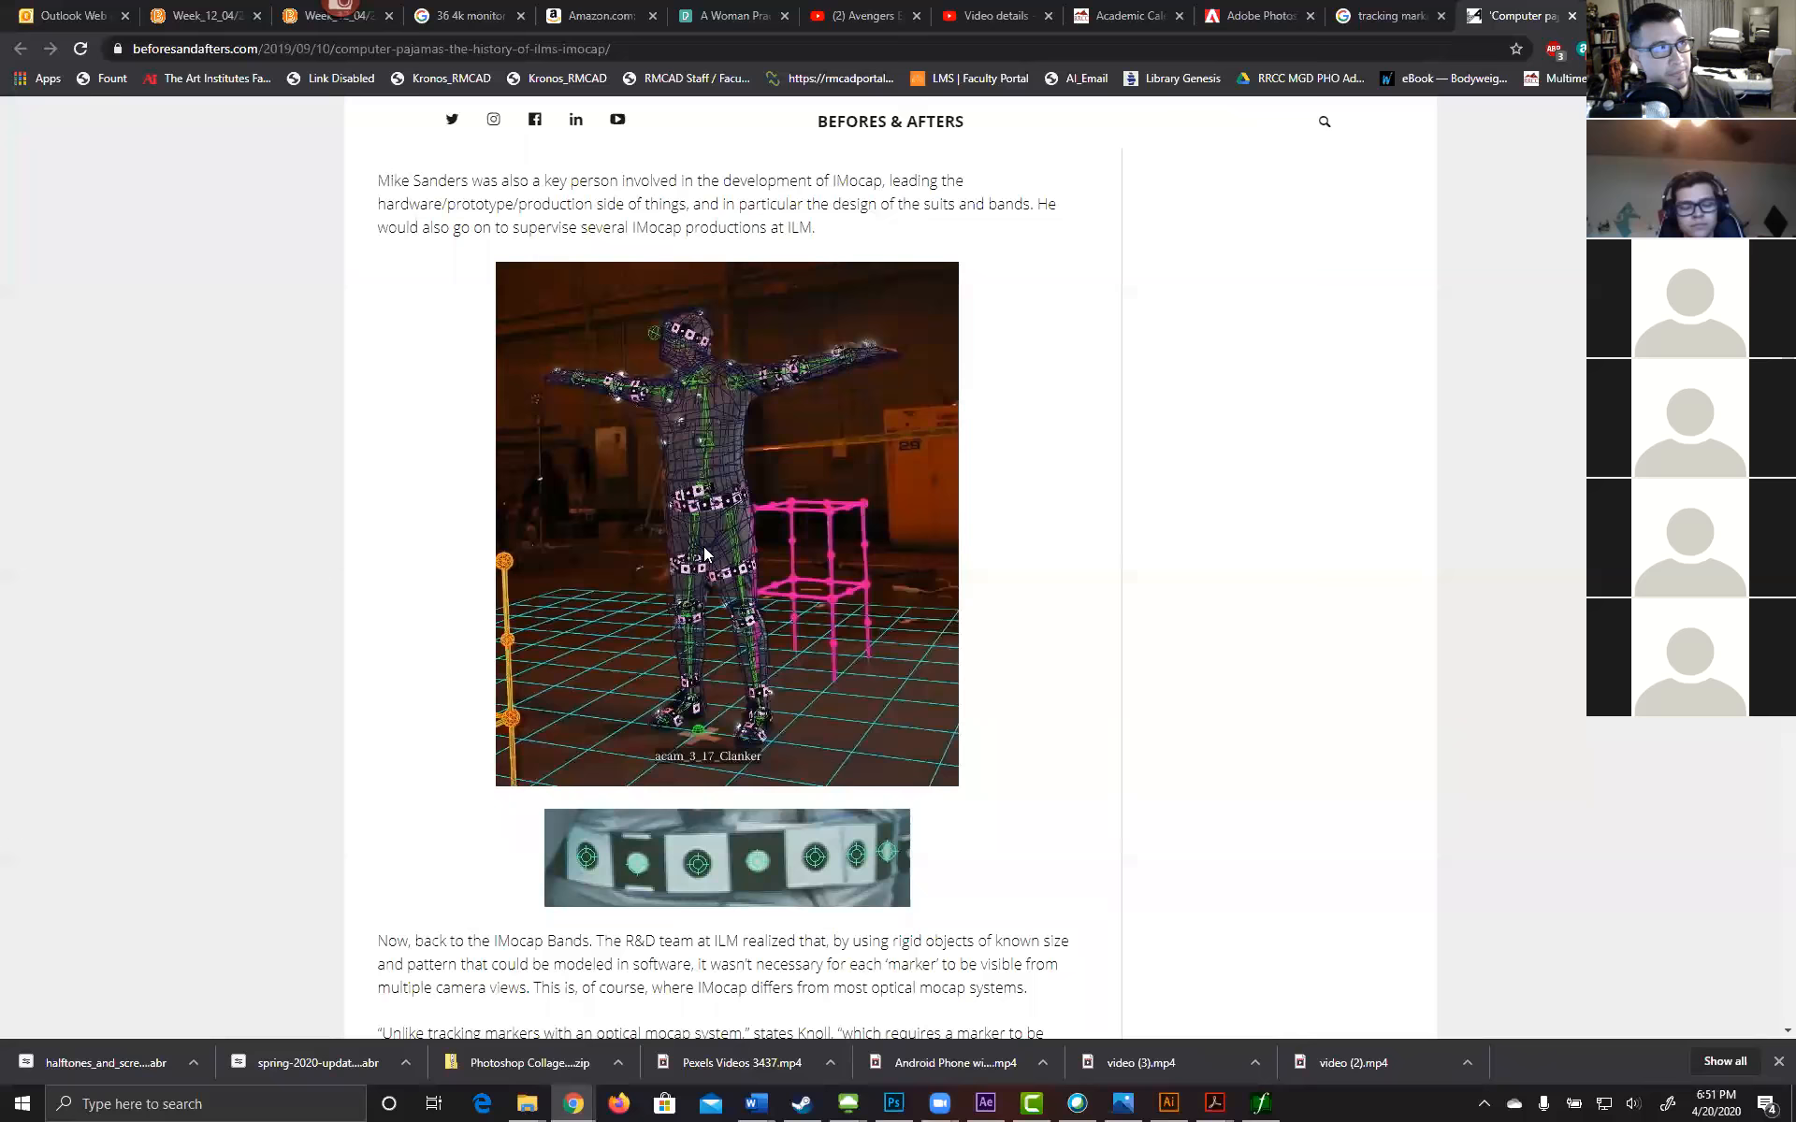
scroll(352, 708, down, 20)
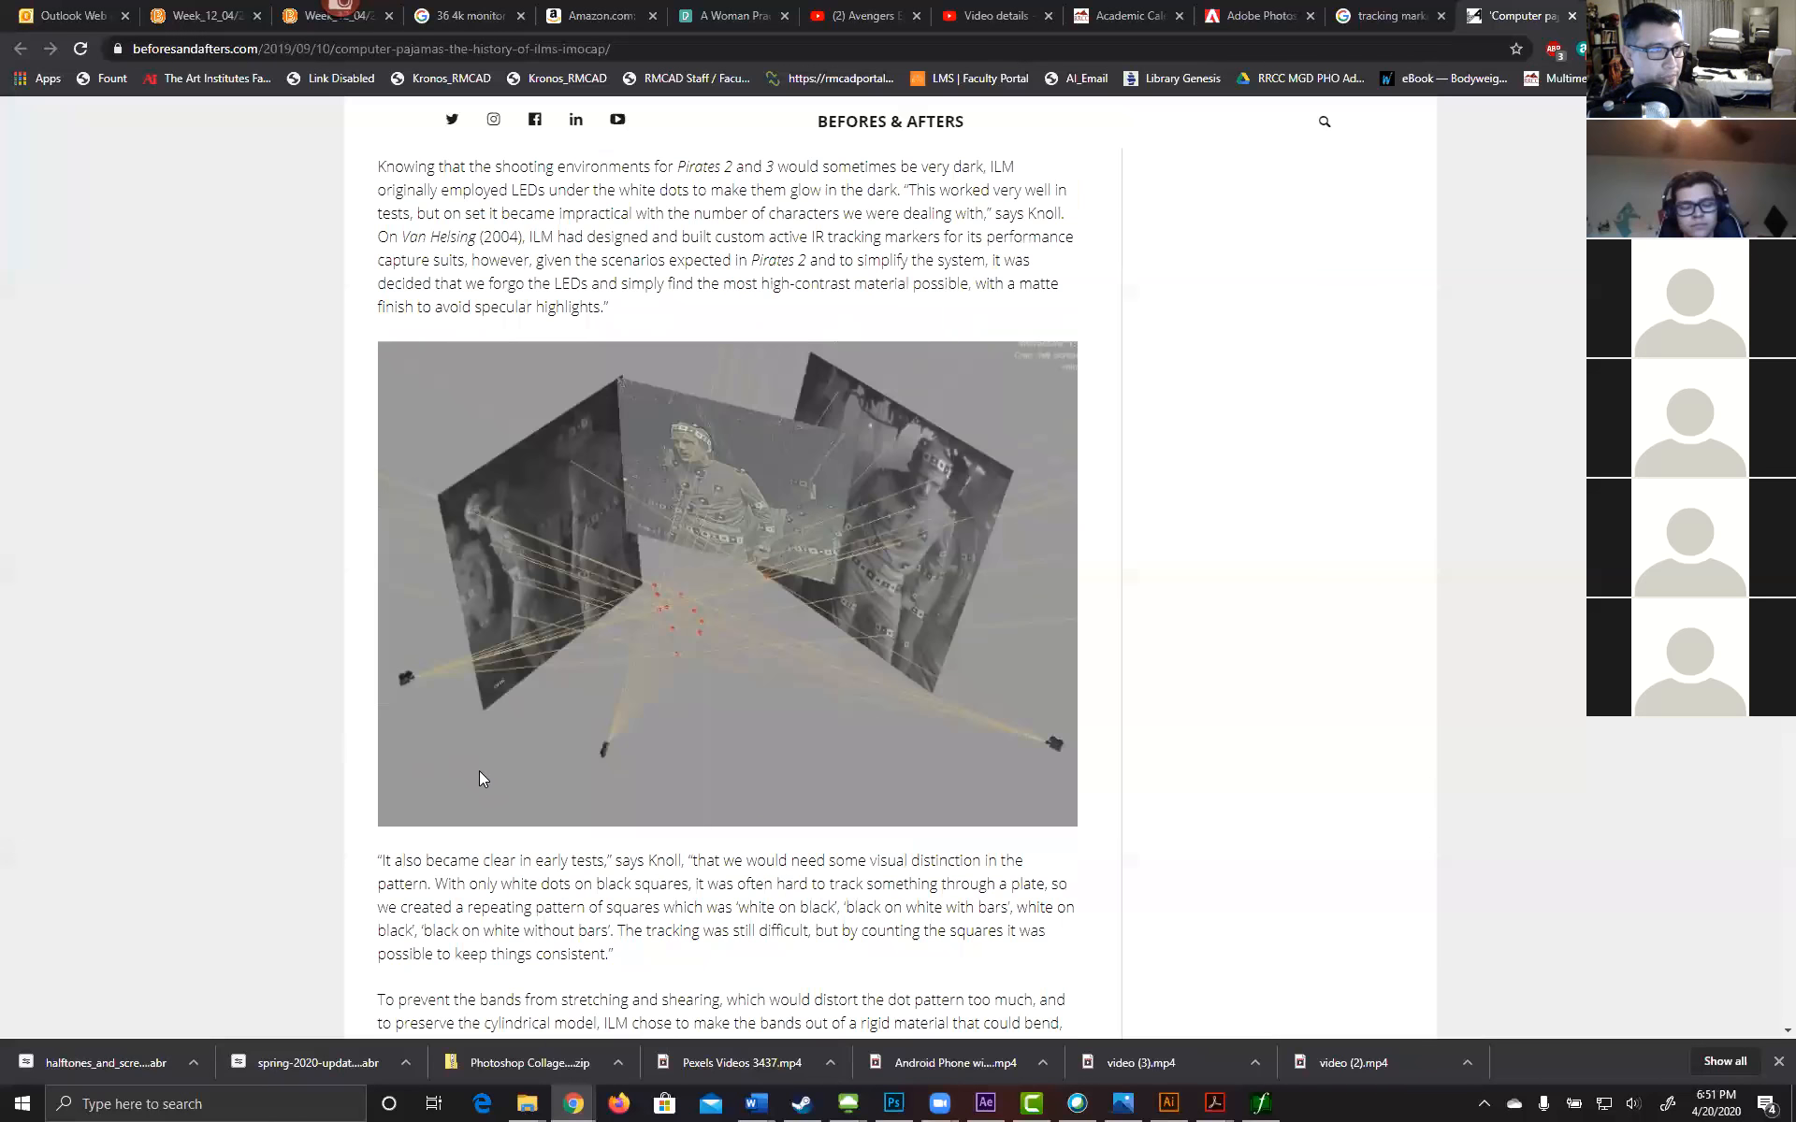
scroll(494, 760, down, 20)
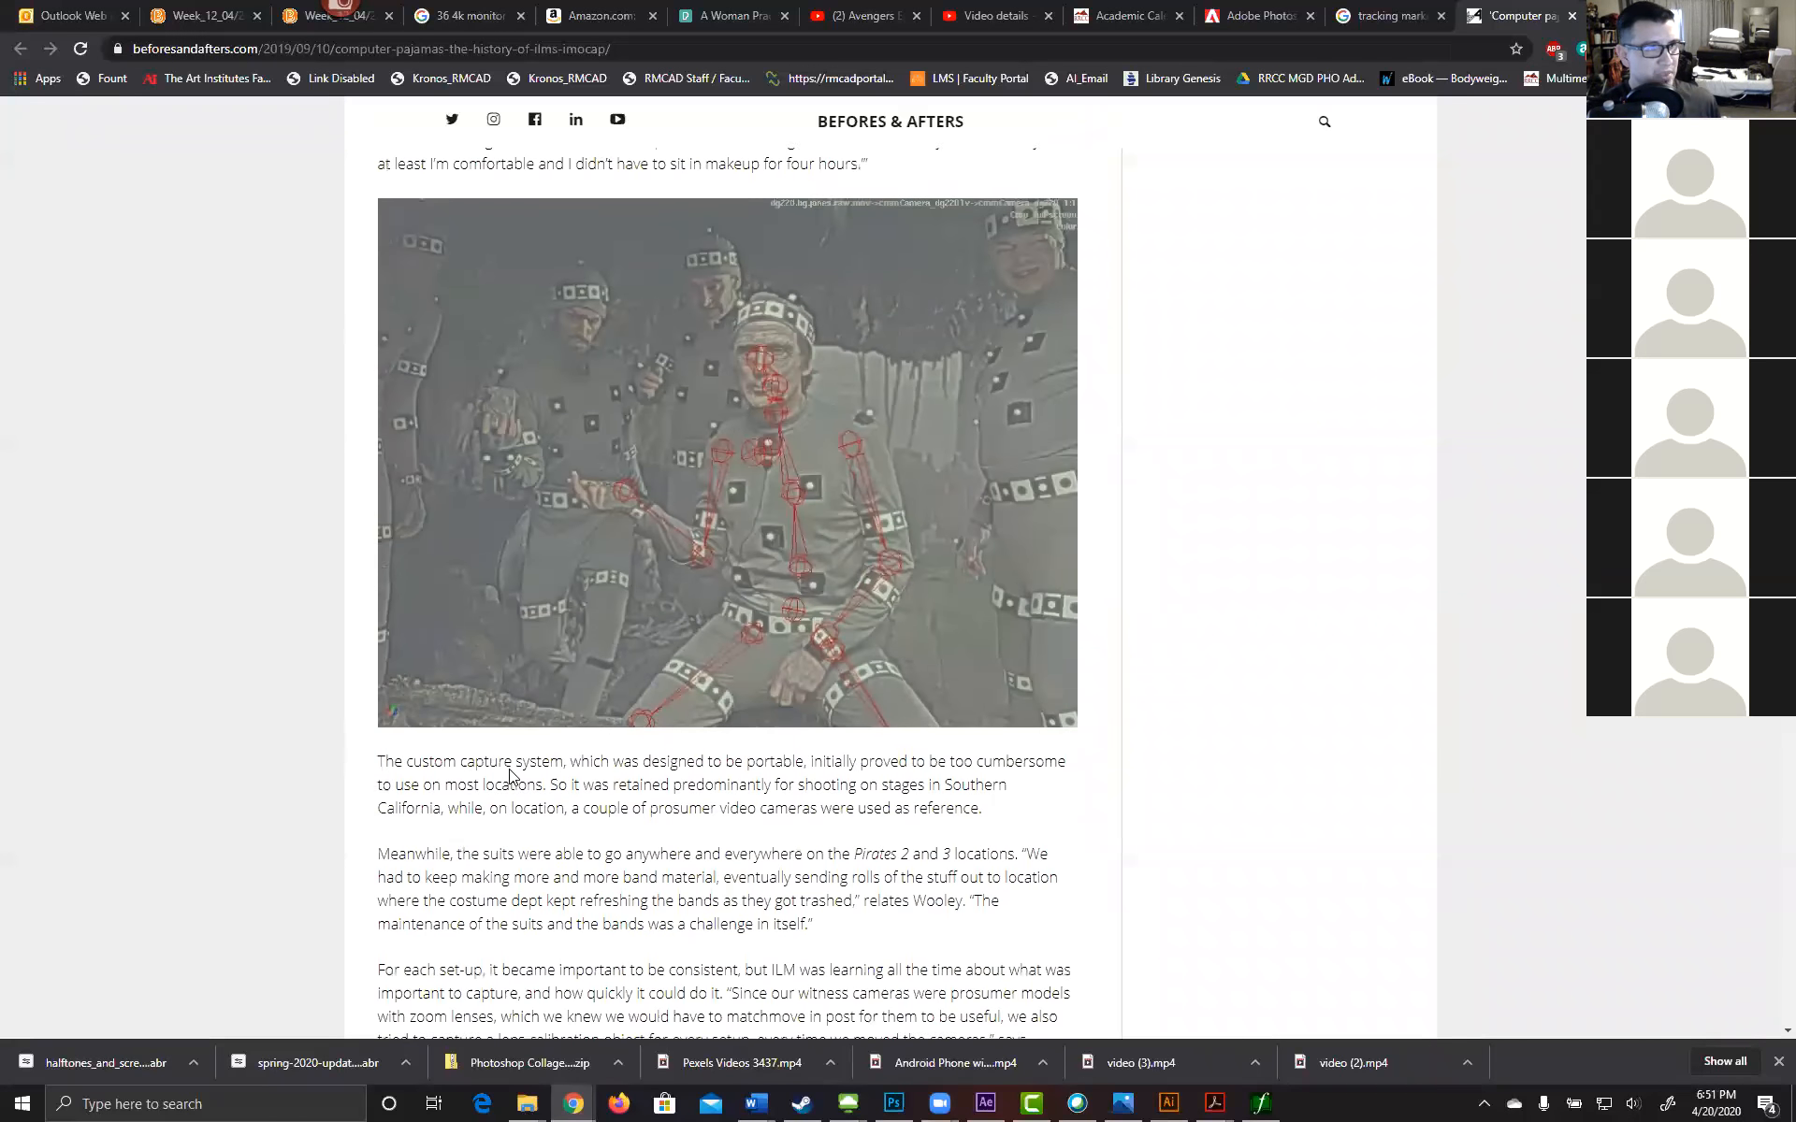
scroll(365, 708, down, 4)
scroll(204, 658, down, 6)
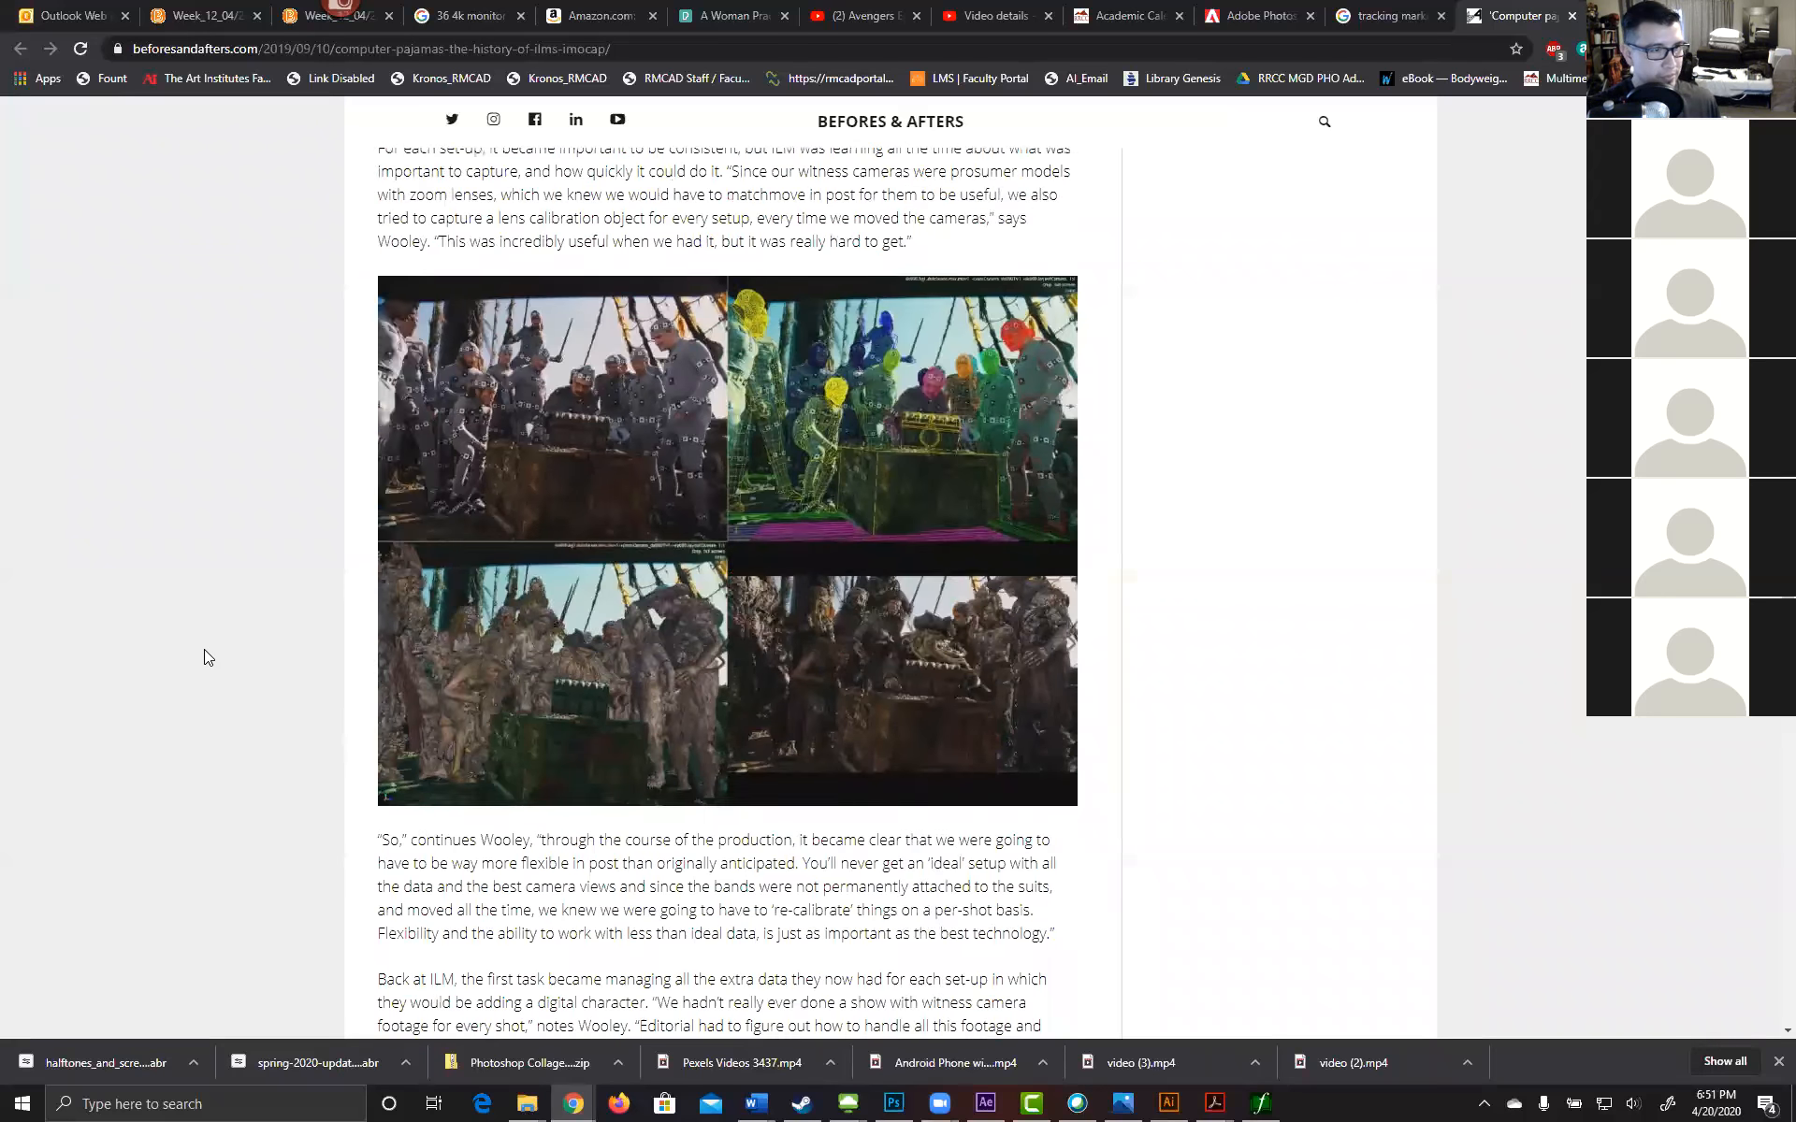
scroll(204, 649, down, 10)
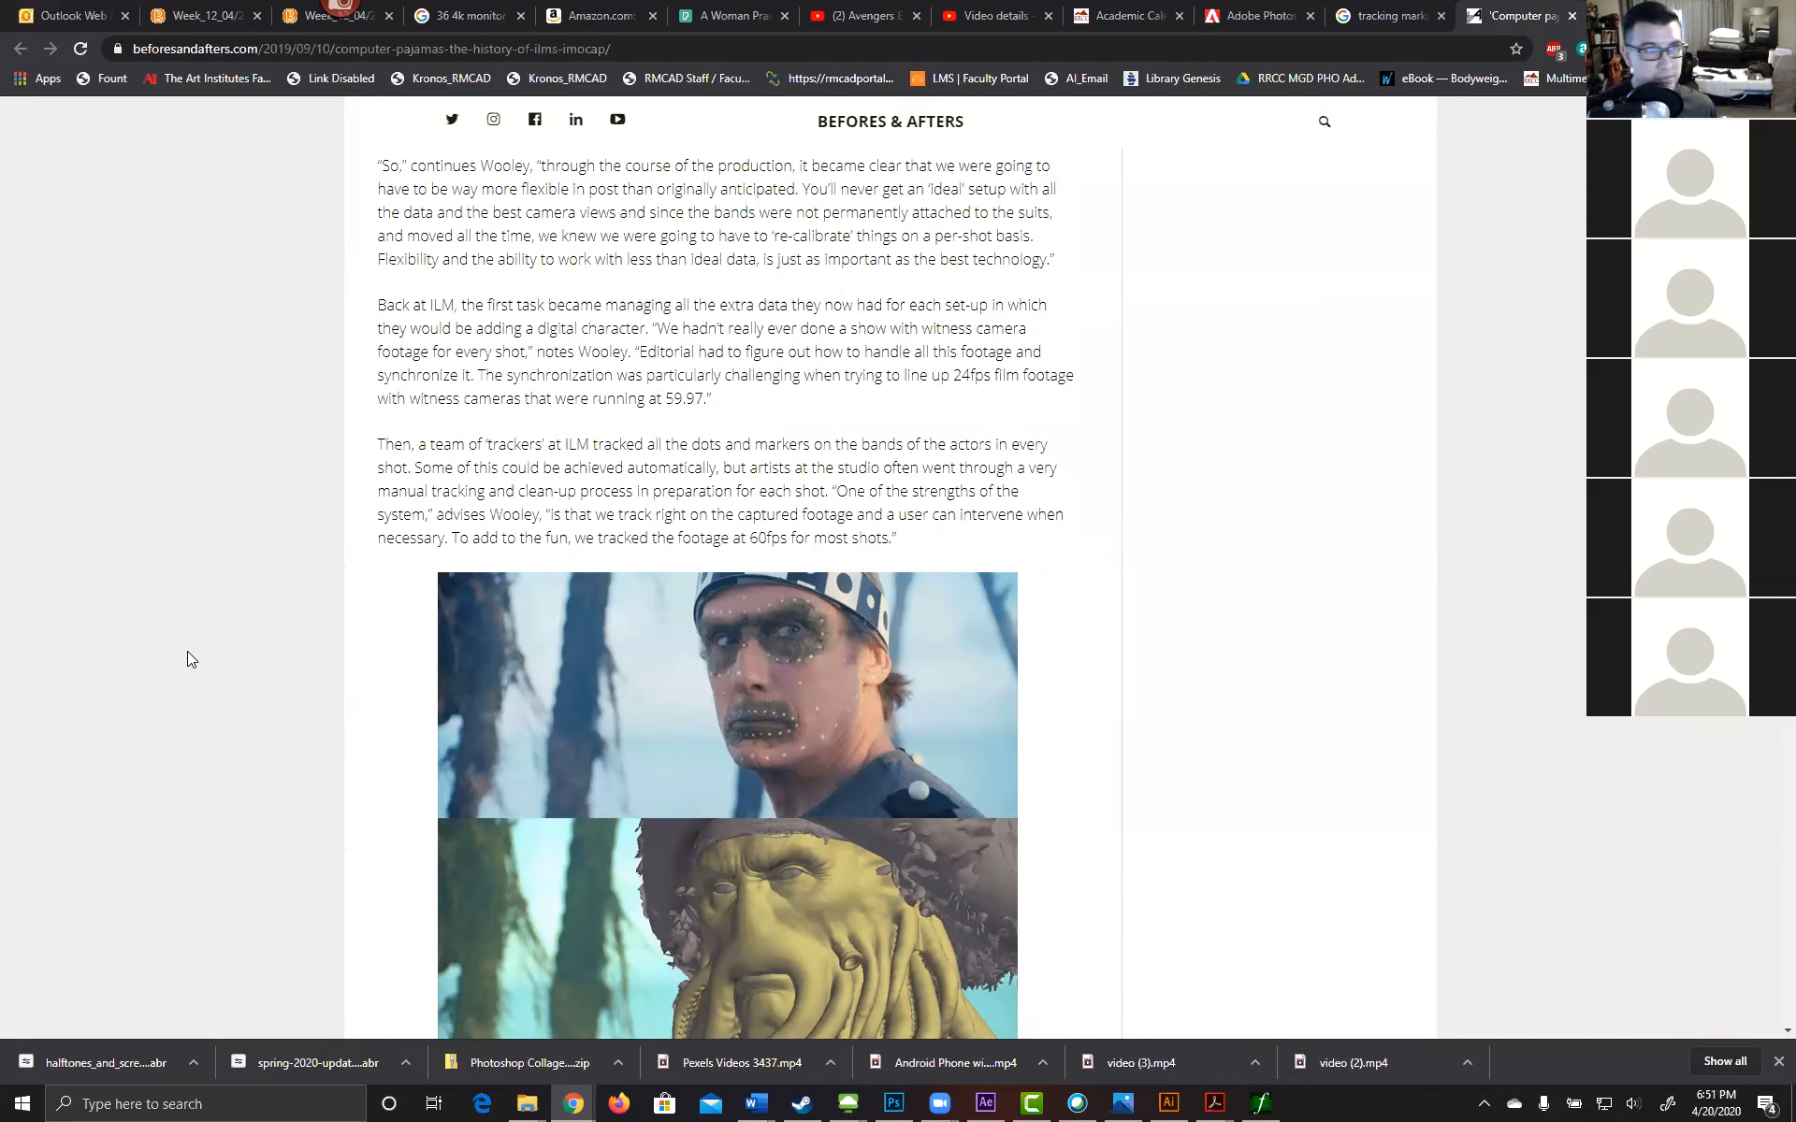
scroll(200, 657, down, 16)
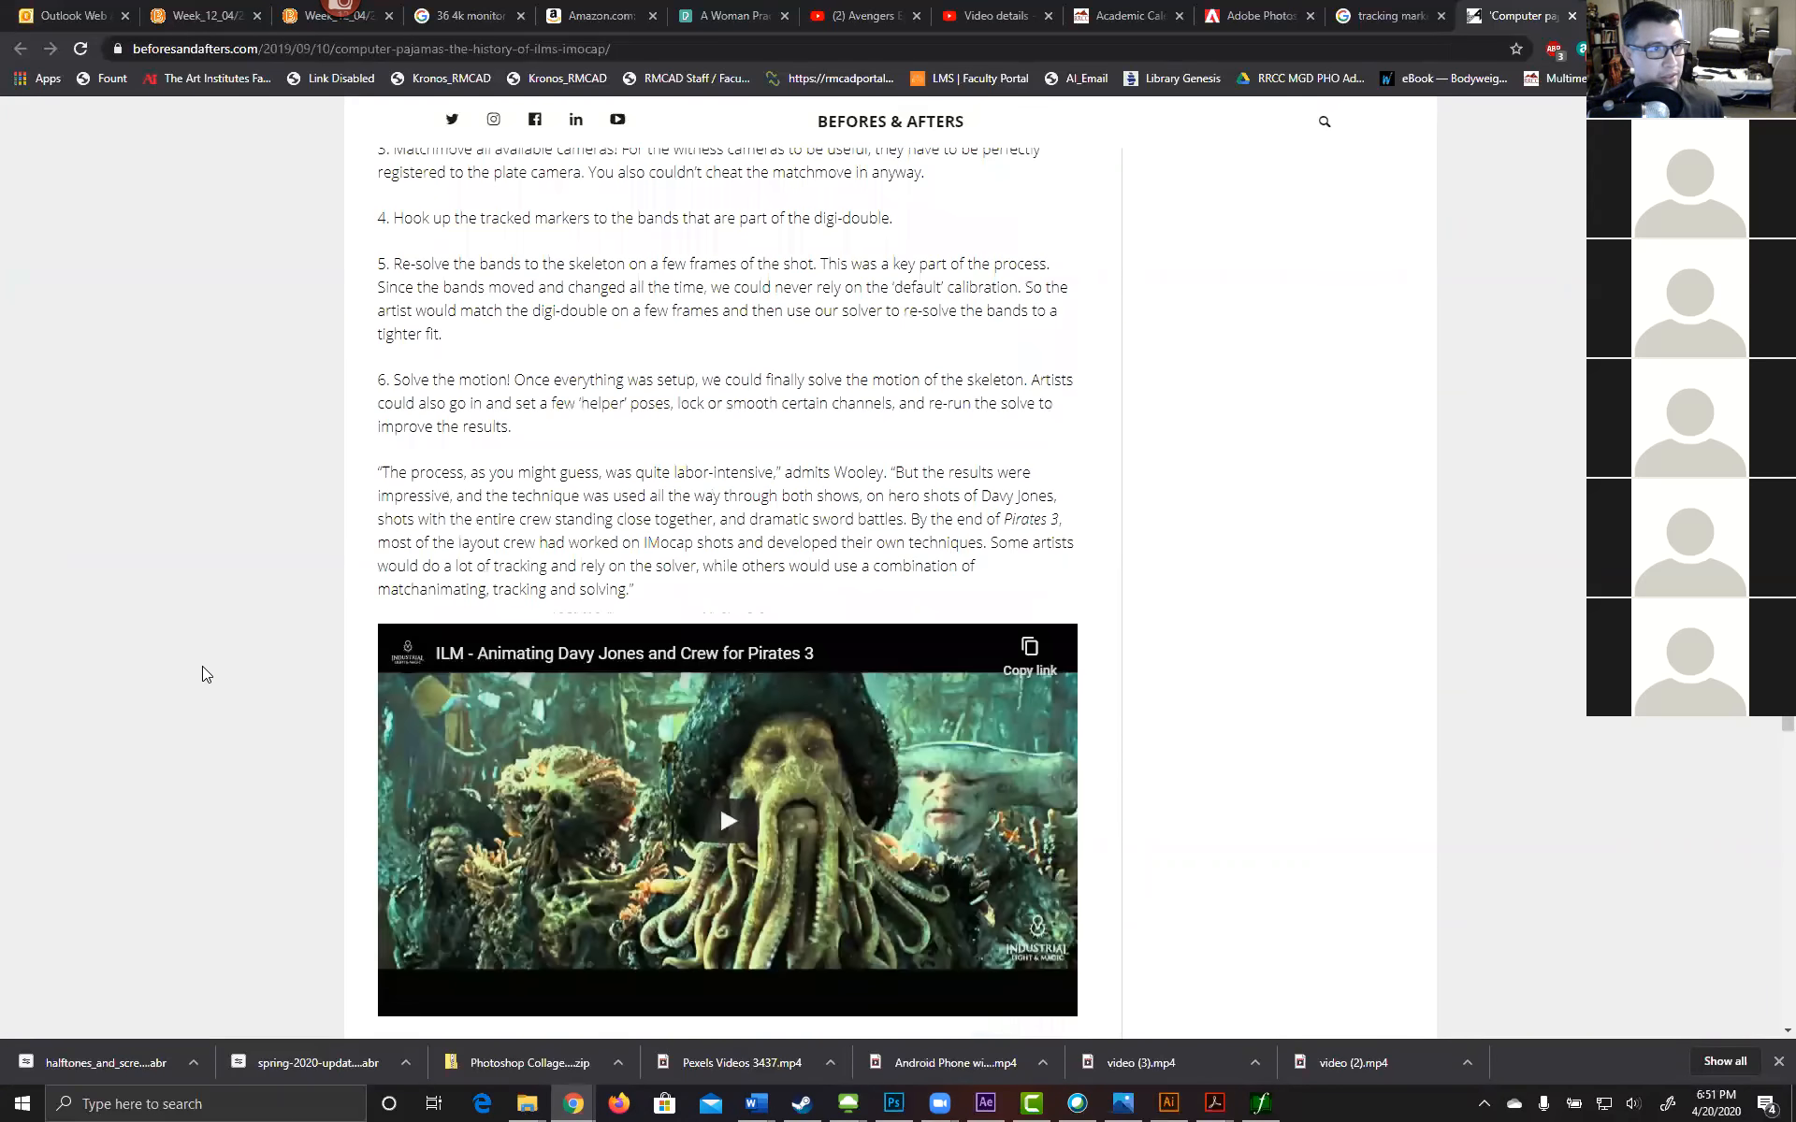
Step: Examine the Iron Man and War Machine IMocap suit photo and the article's section on The Avengers' Delta suit
scroll(206, 672, down, 9)
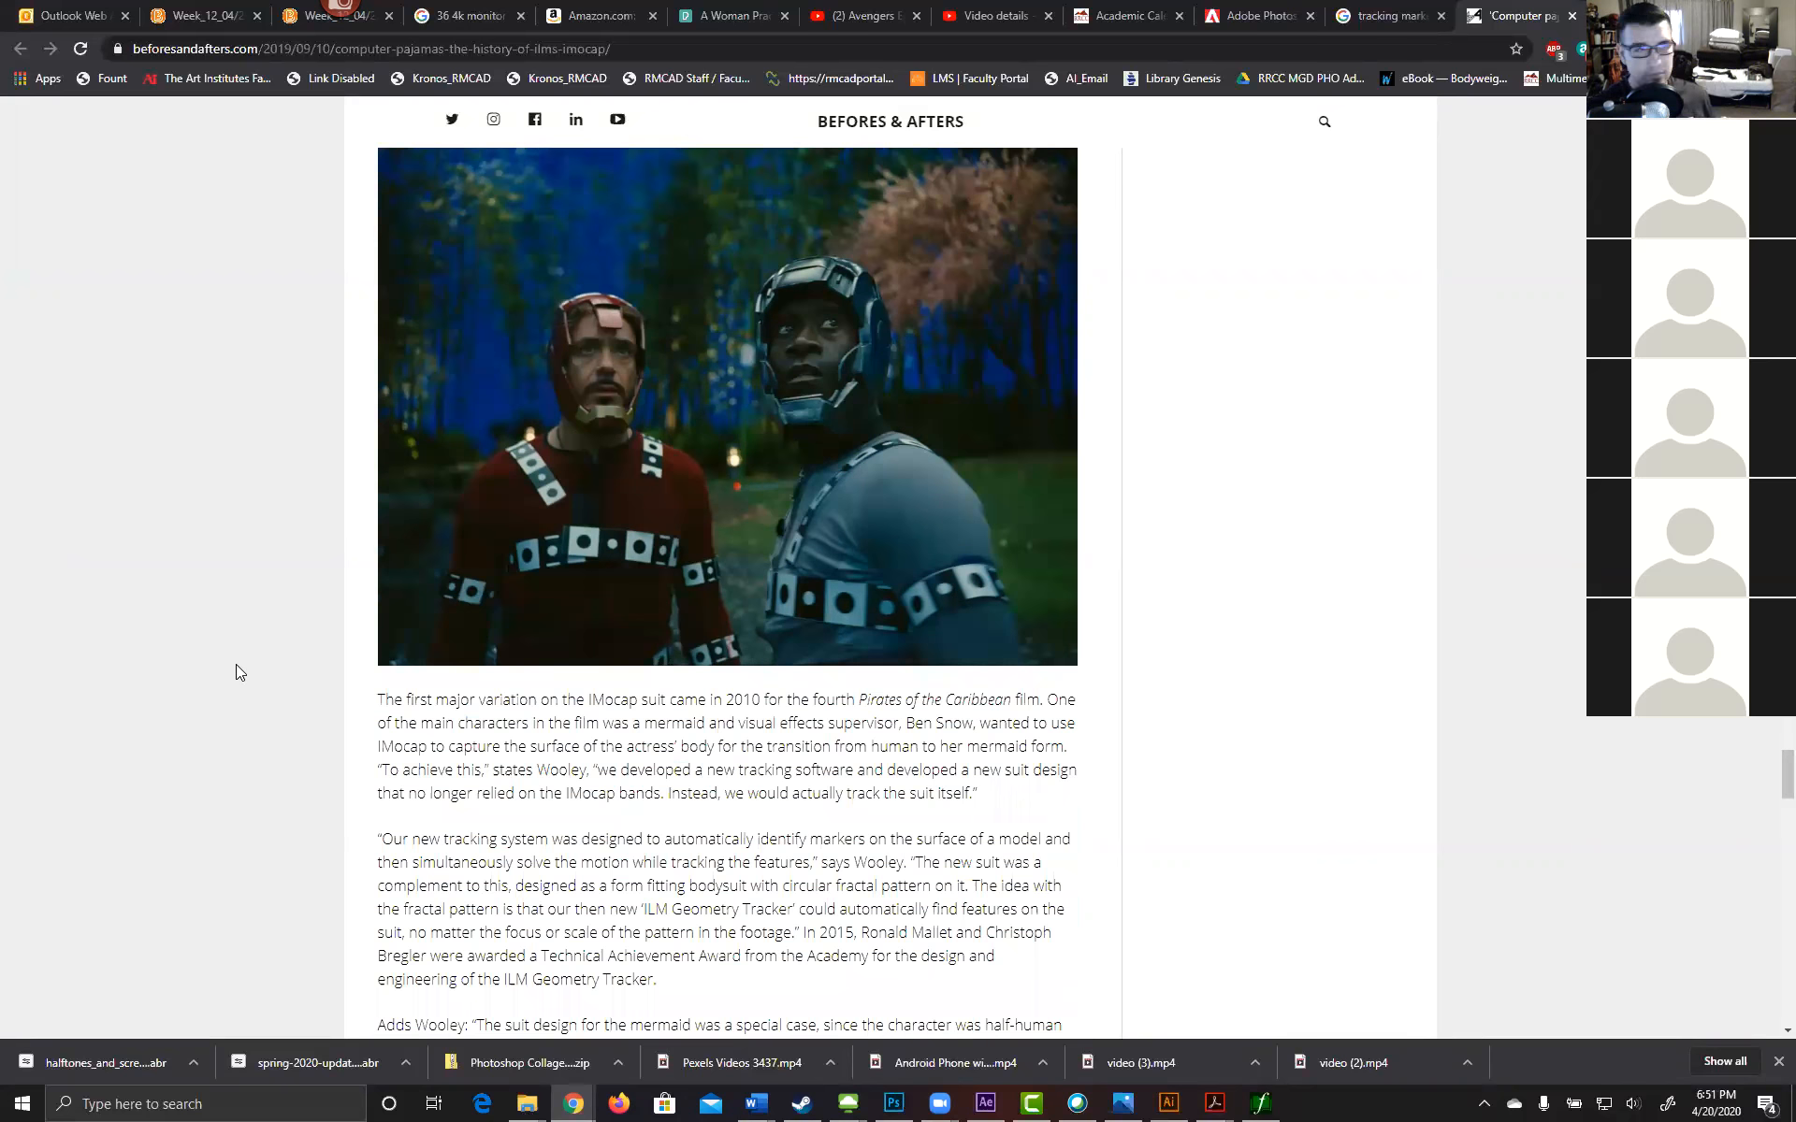
scroll(172, 681, down, 2)
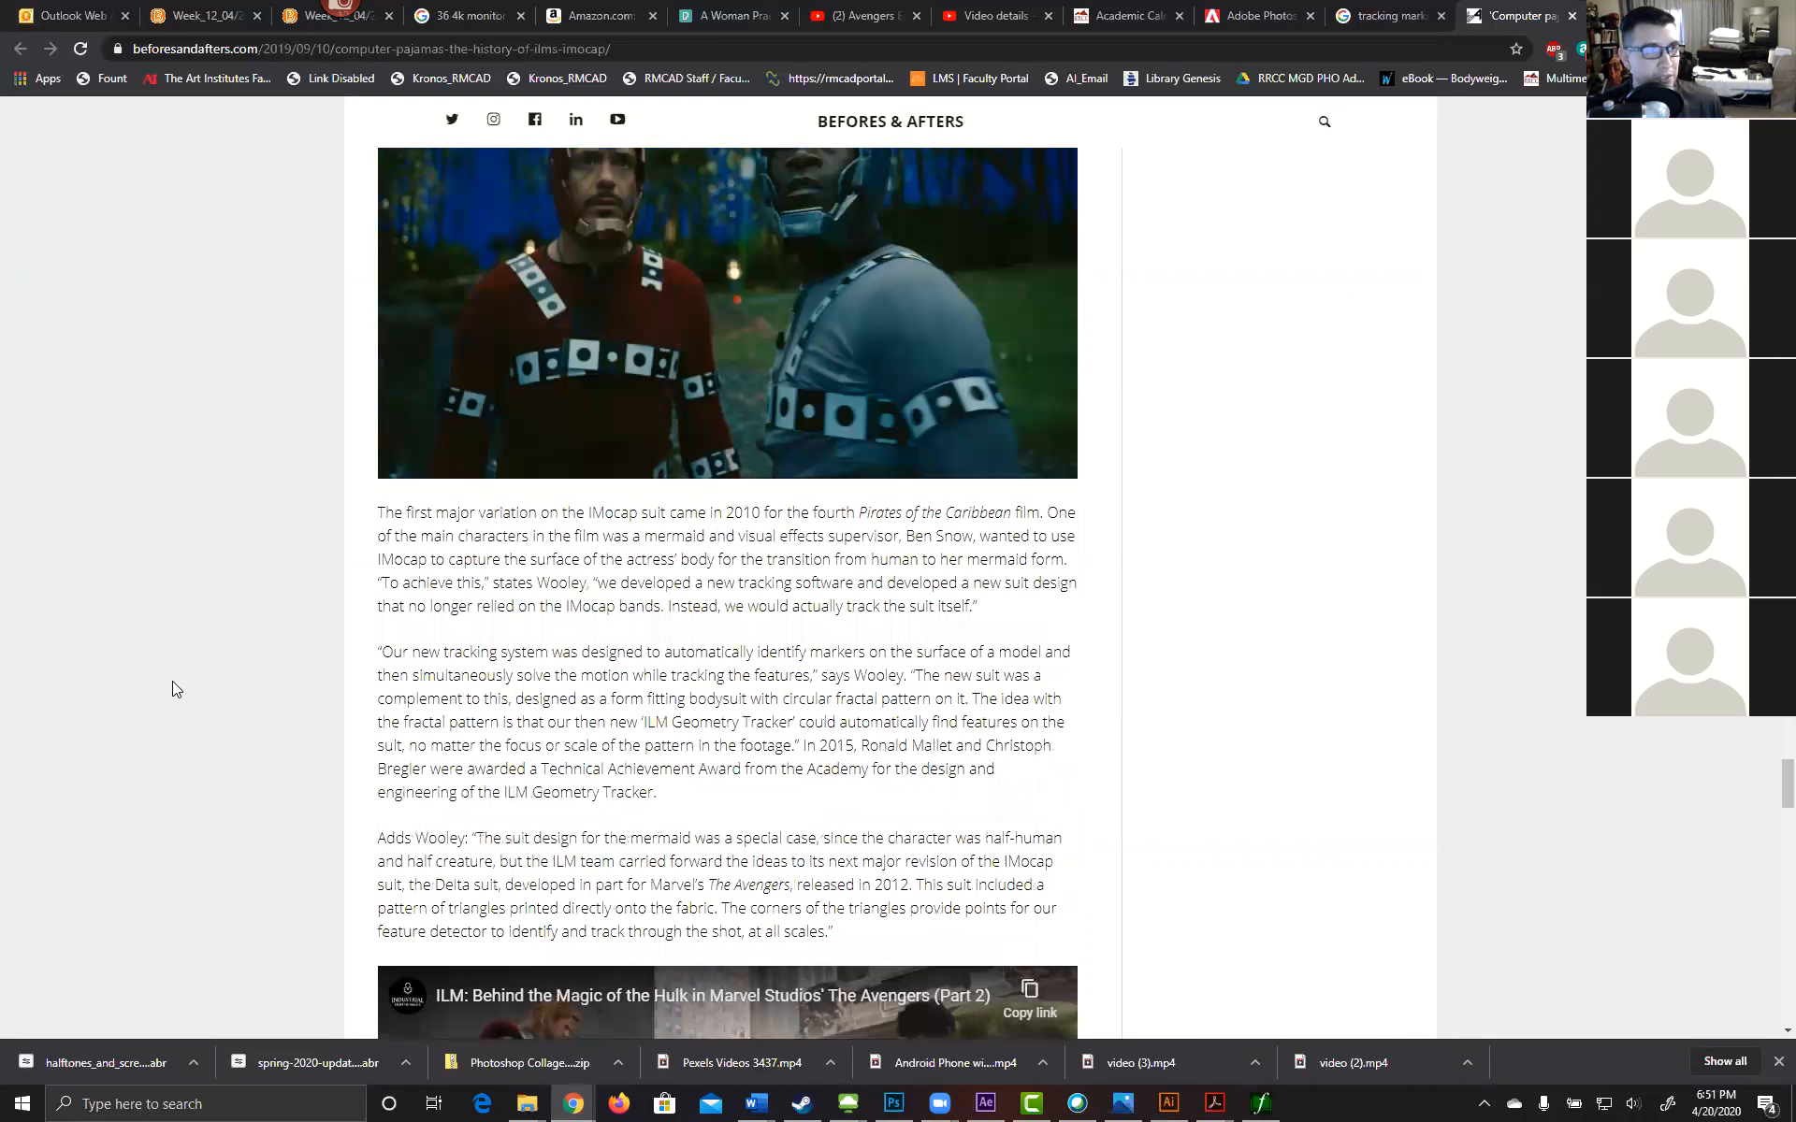
scroll(172, 683, up, 3)
scroll(172, 689, up, 1)
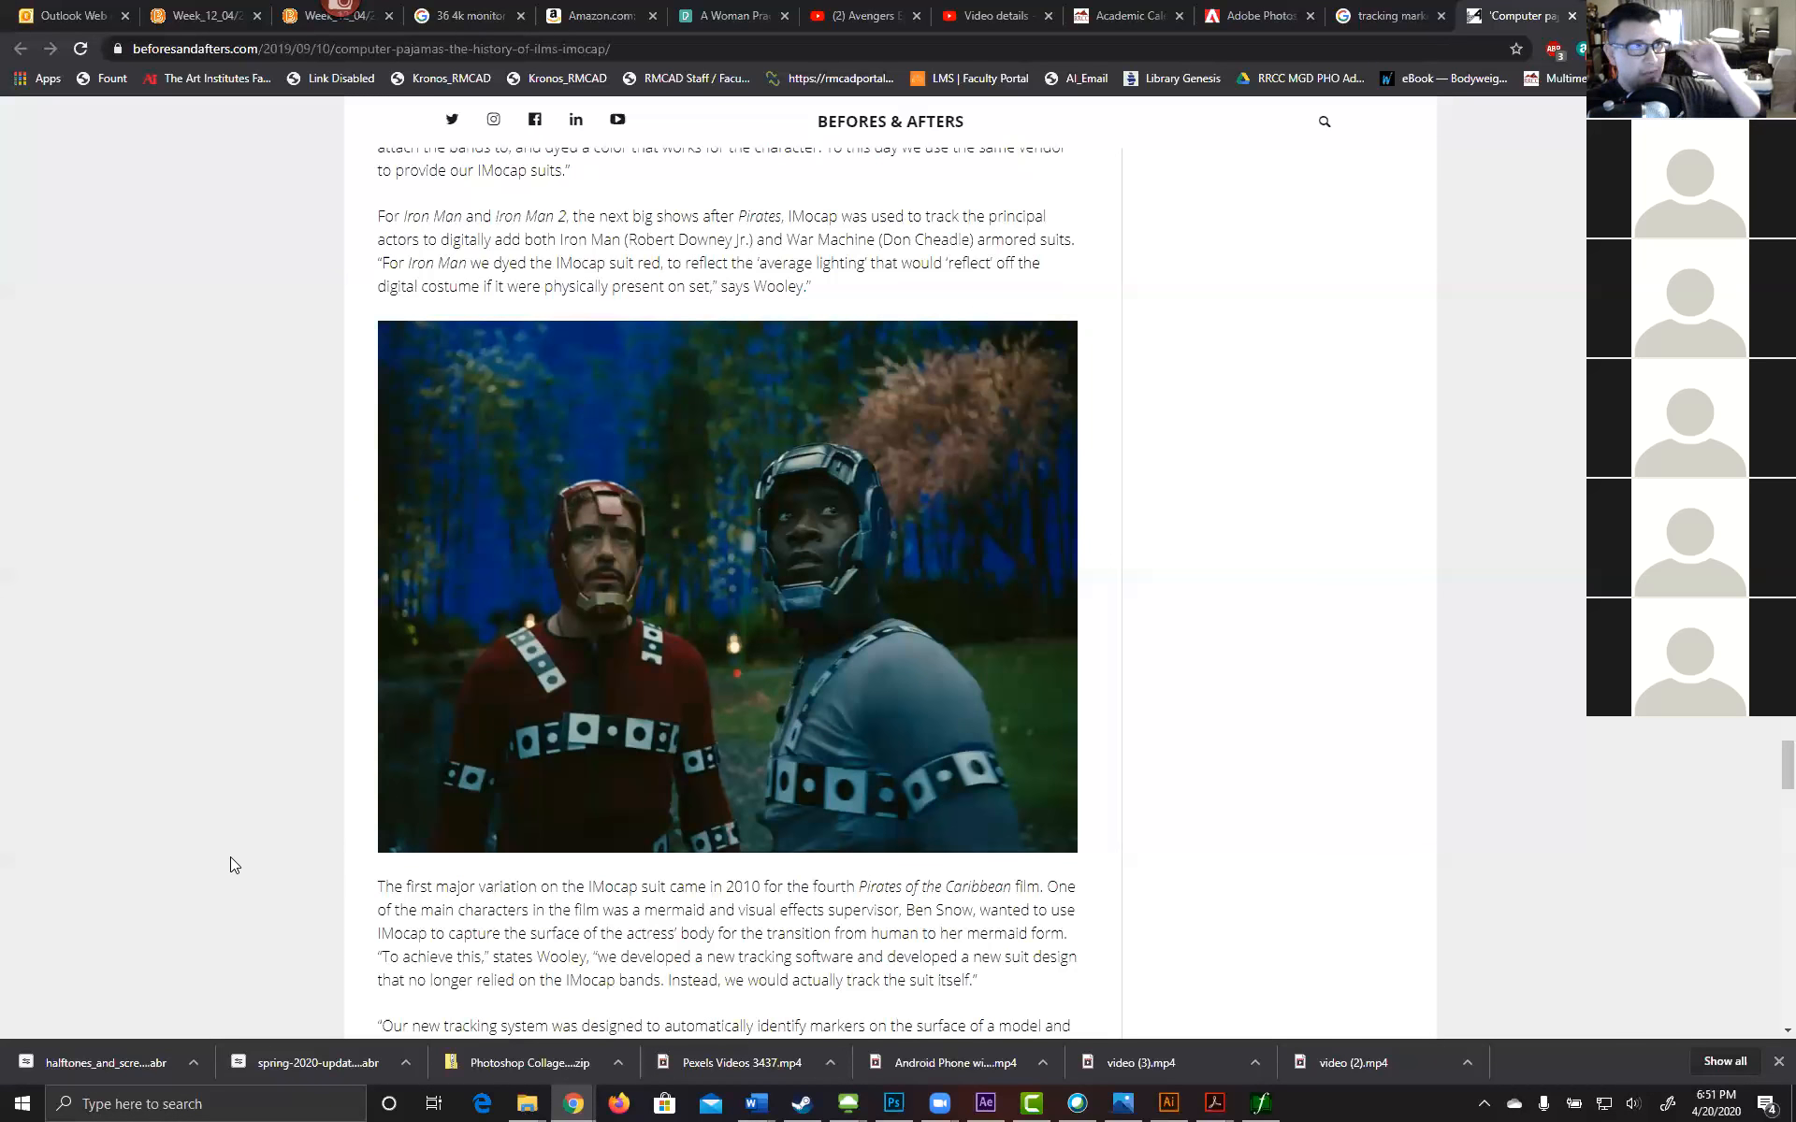
scroll(229, 854, down, 8)
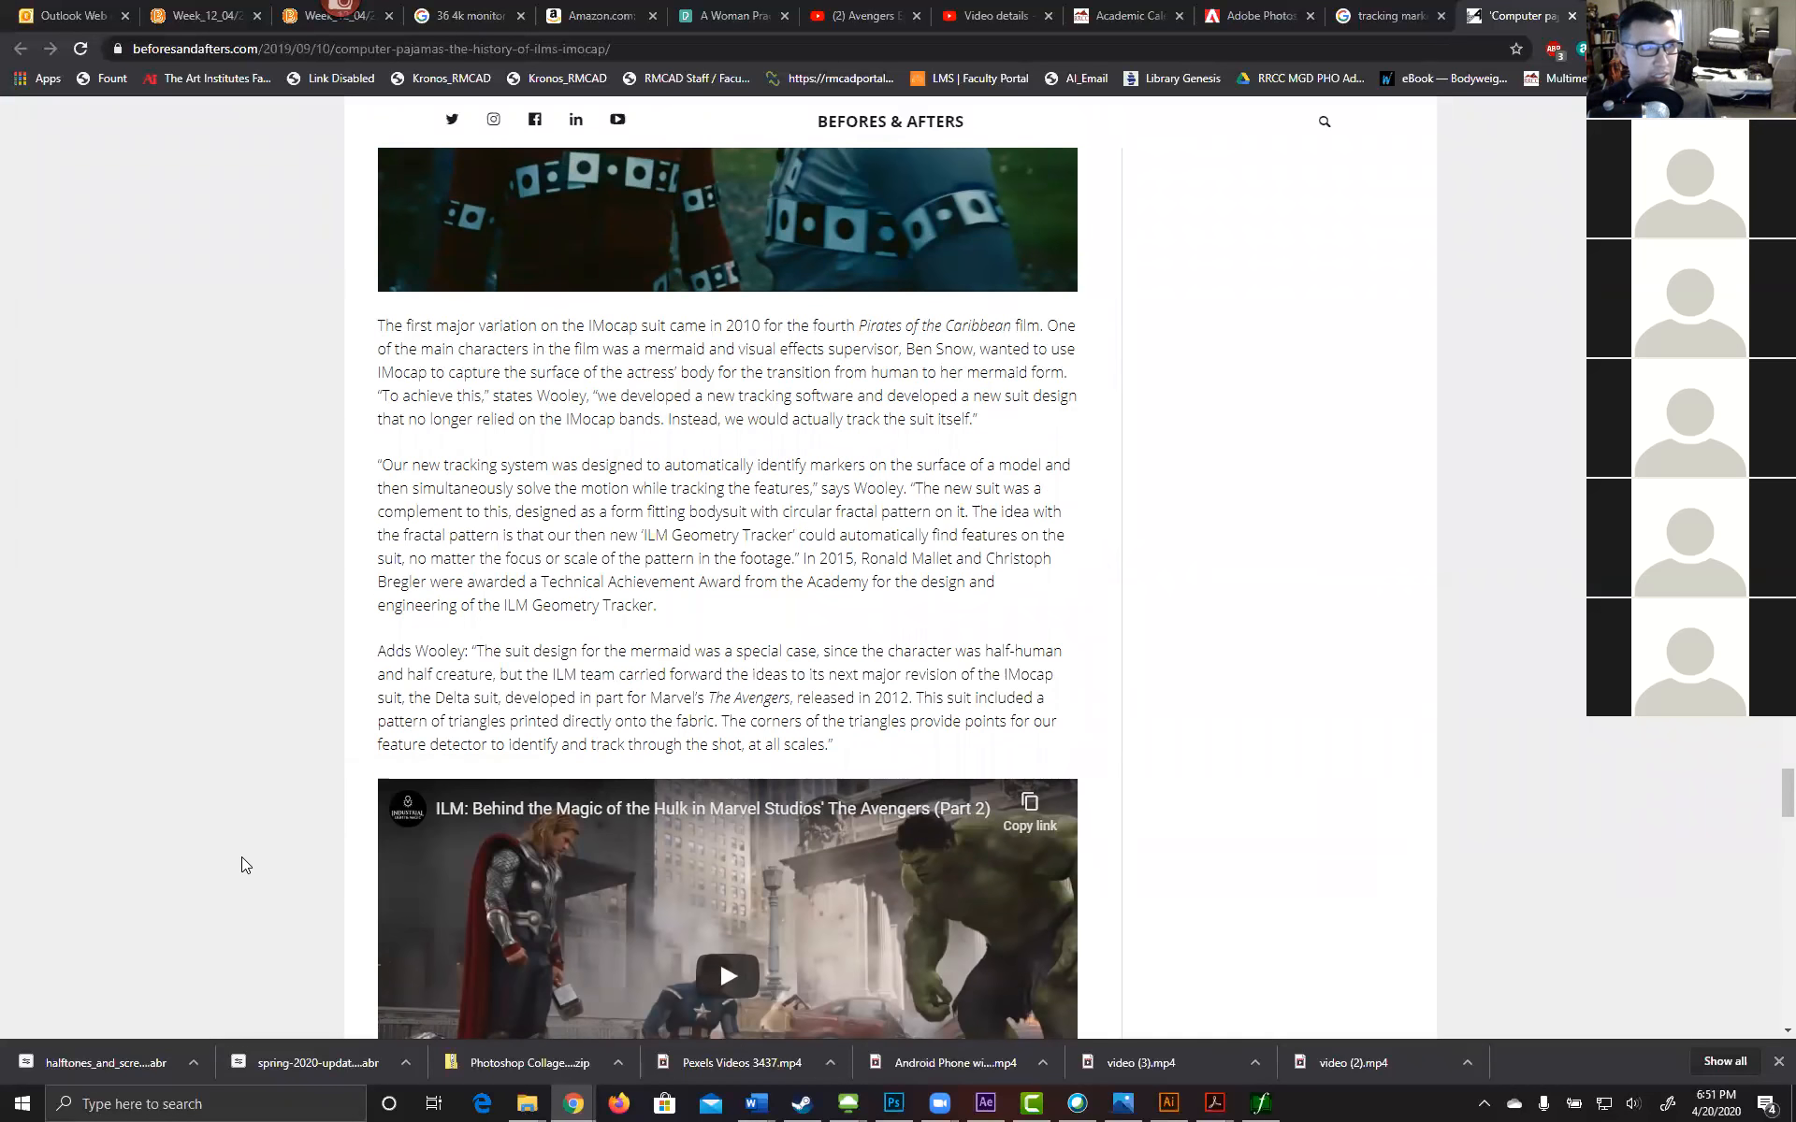
scroll(245, 859, down, 2)
scroll(255, 853, down, 2)
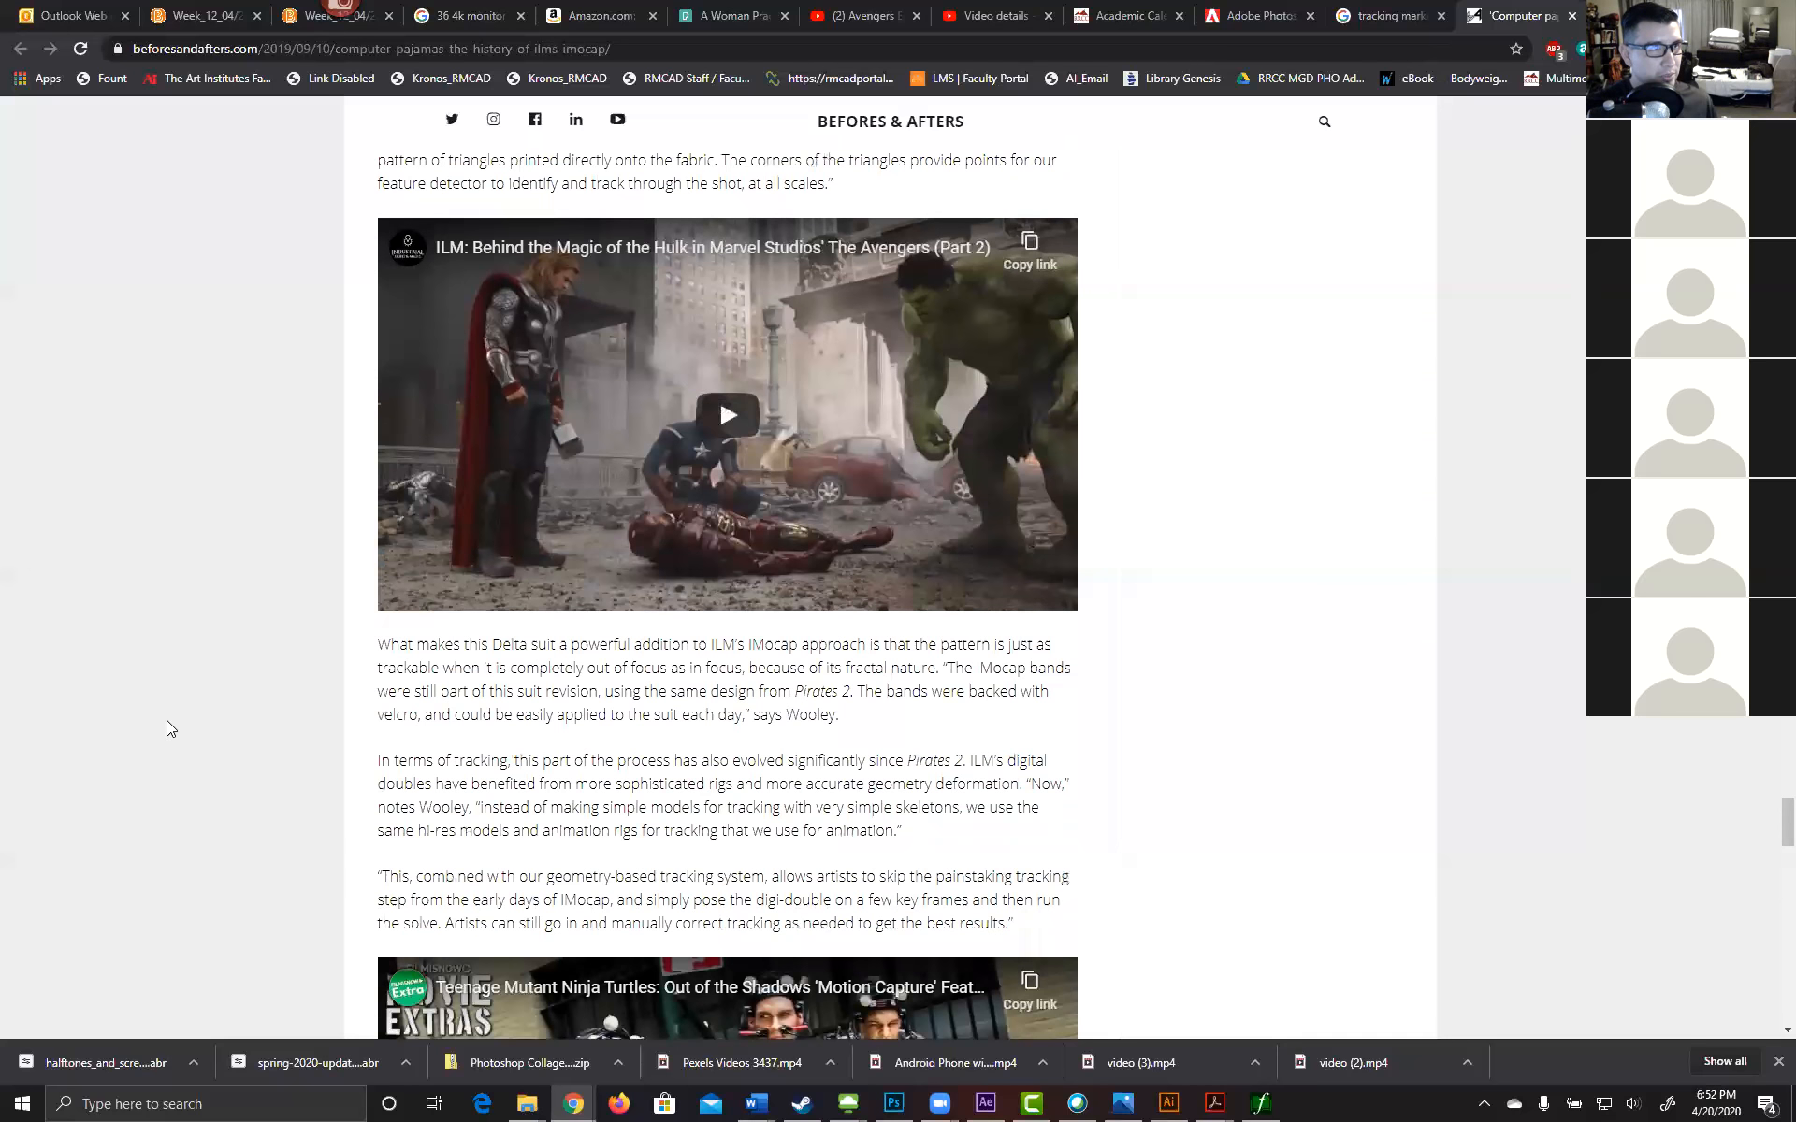
scroll(241, 726, down, 1)
scroll(247, 728, up, 1)
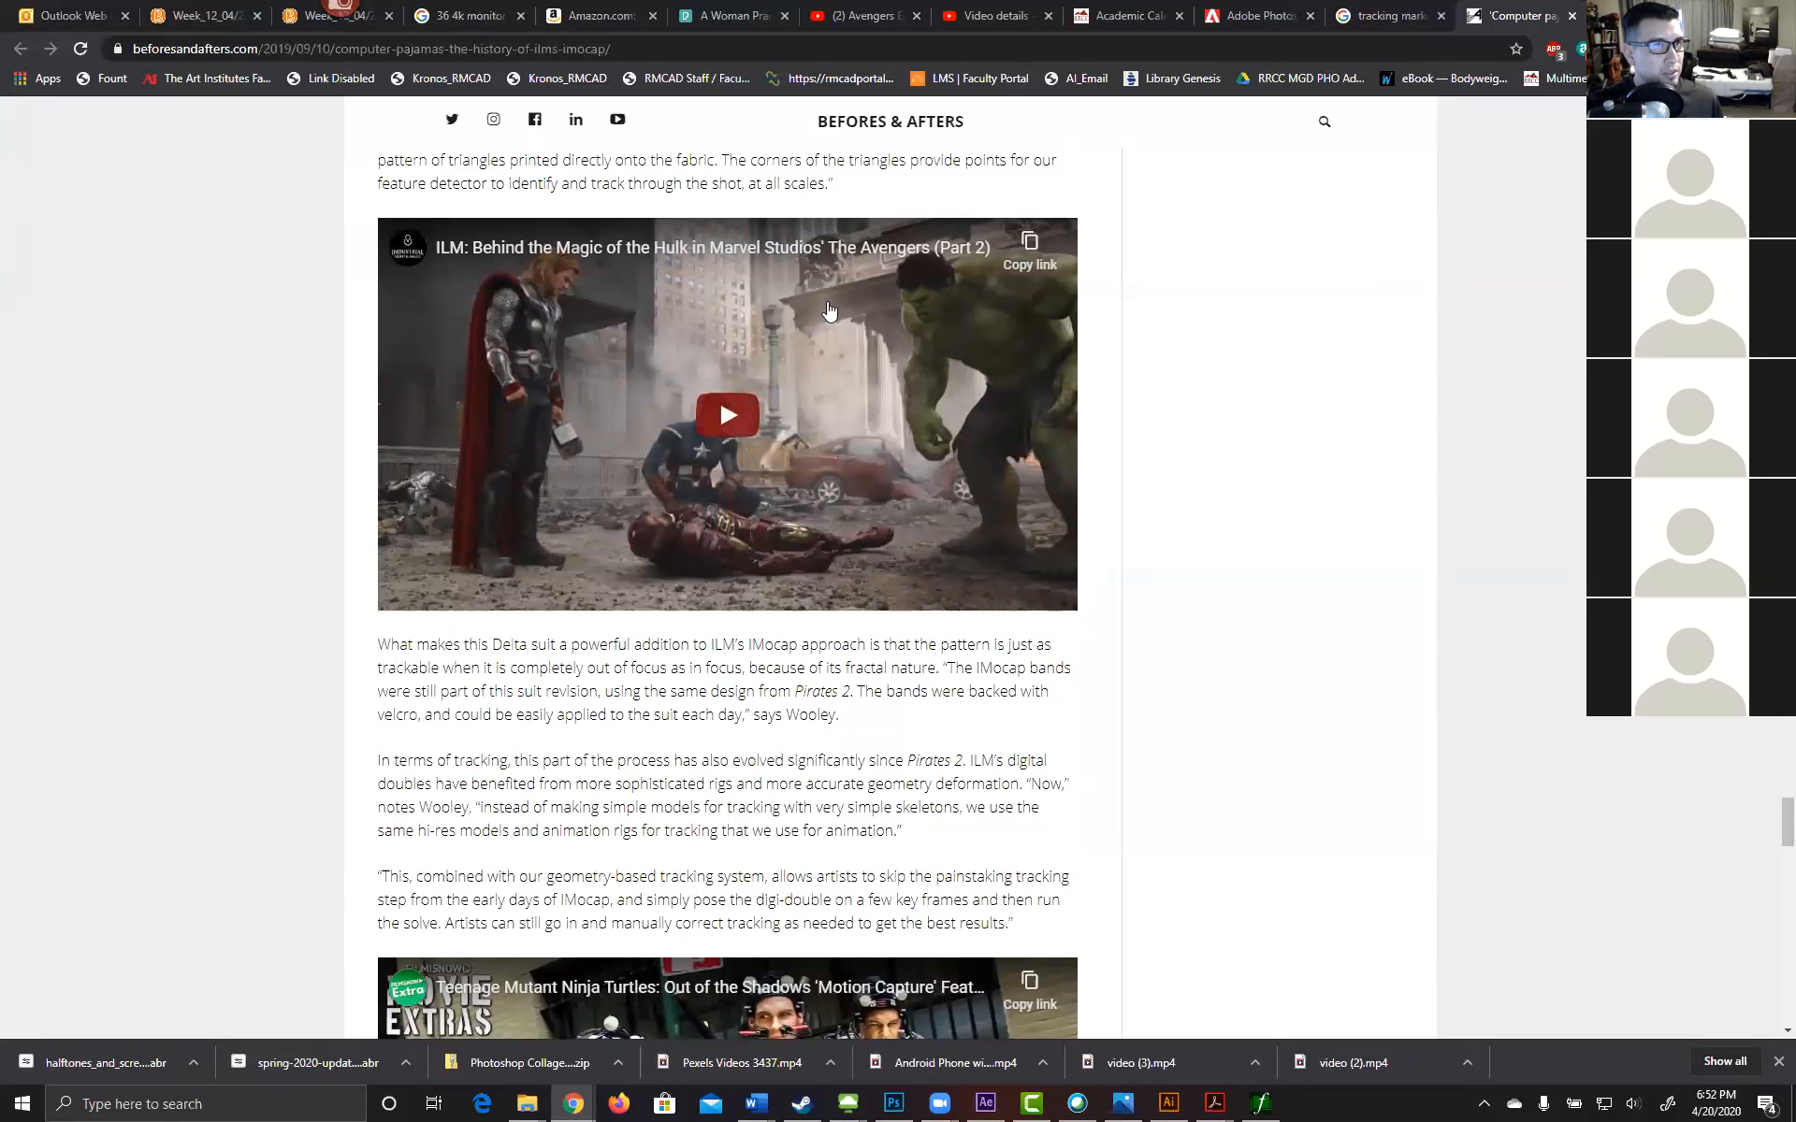
Step: Compare the Teenage Mutant Ninja Turtles motion capture suits with the Avengers Hulk video and its text on Delta suit tracking
scroll(314, 665, down, 8)
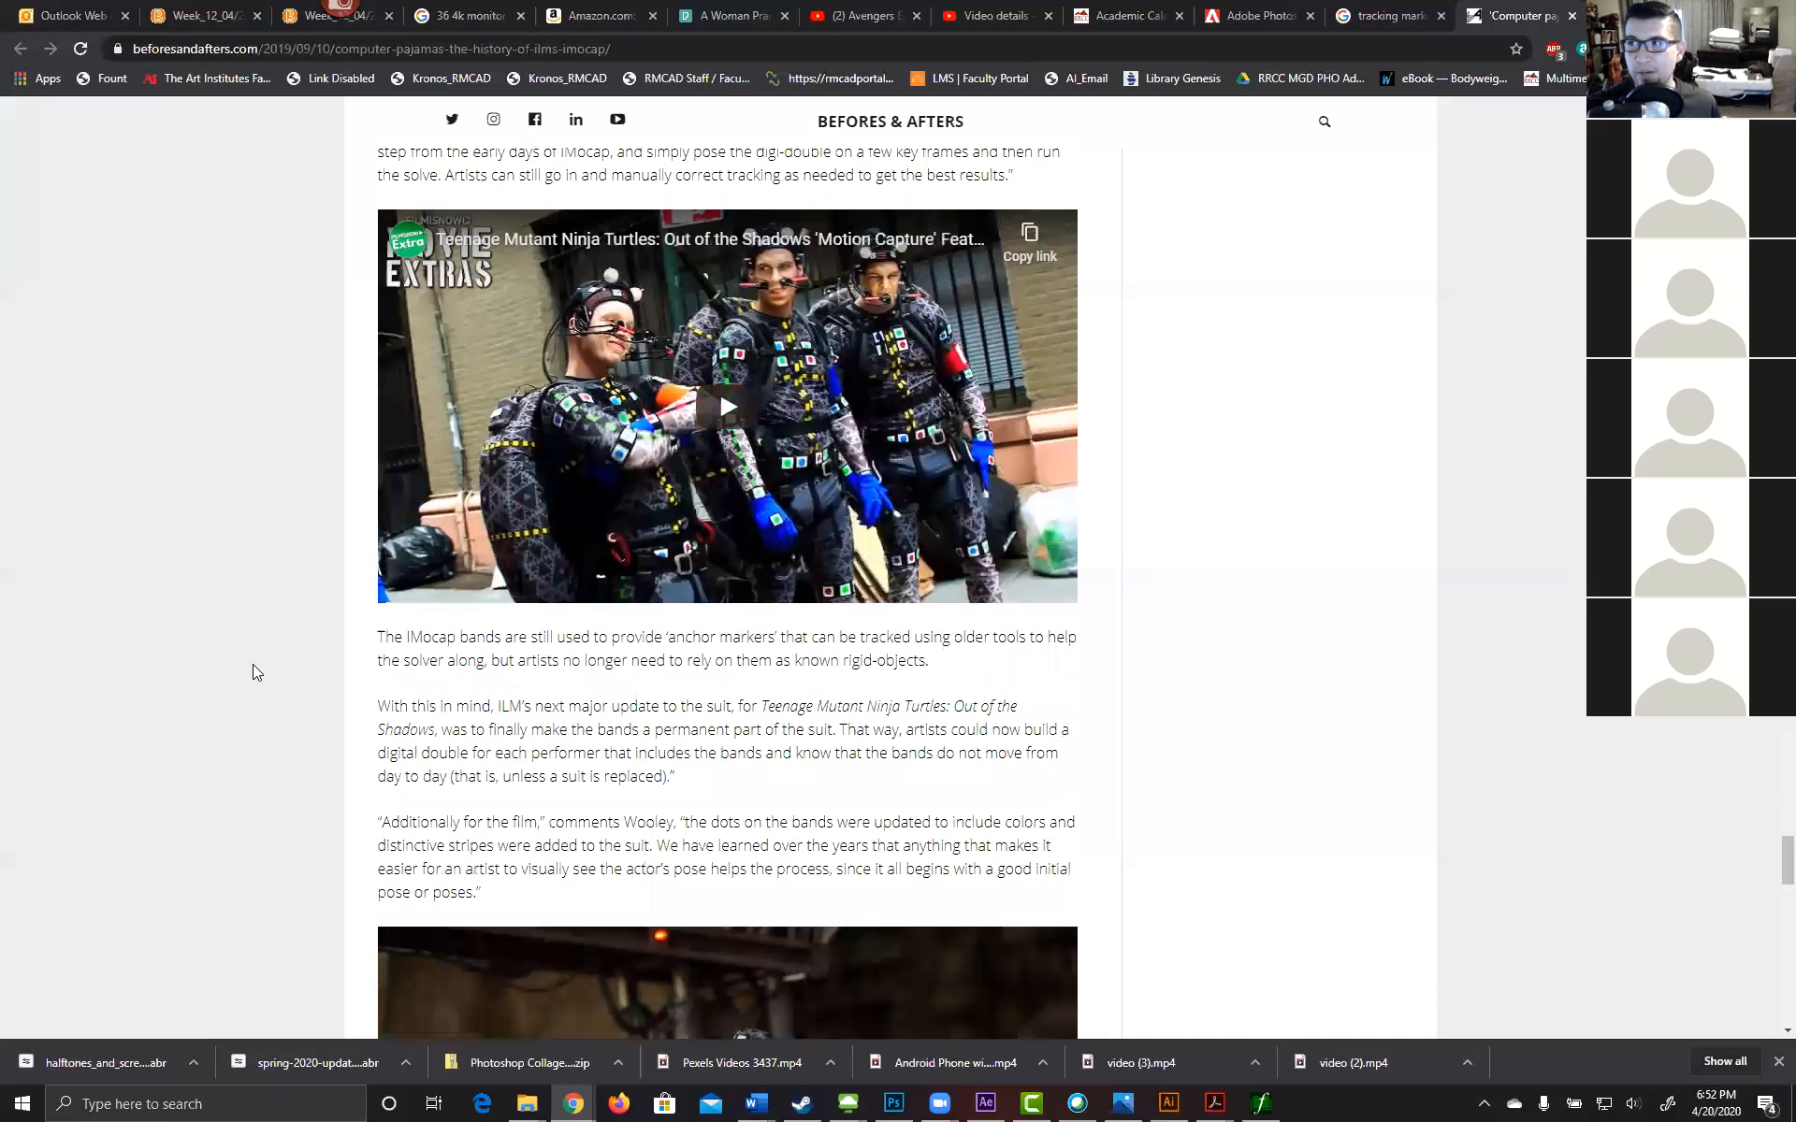
scroll(252, 664, up, 2)
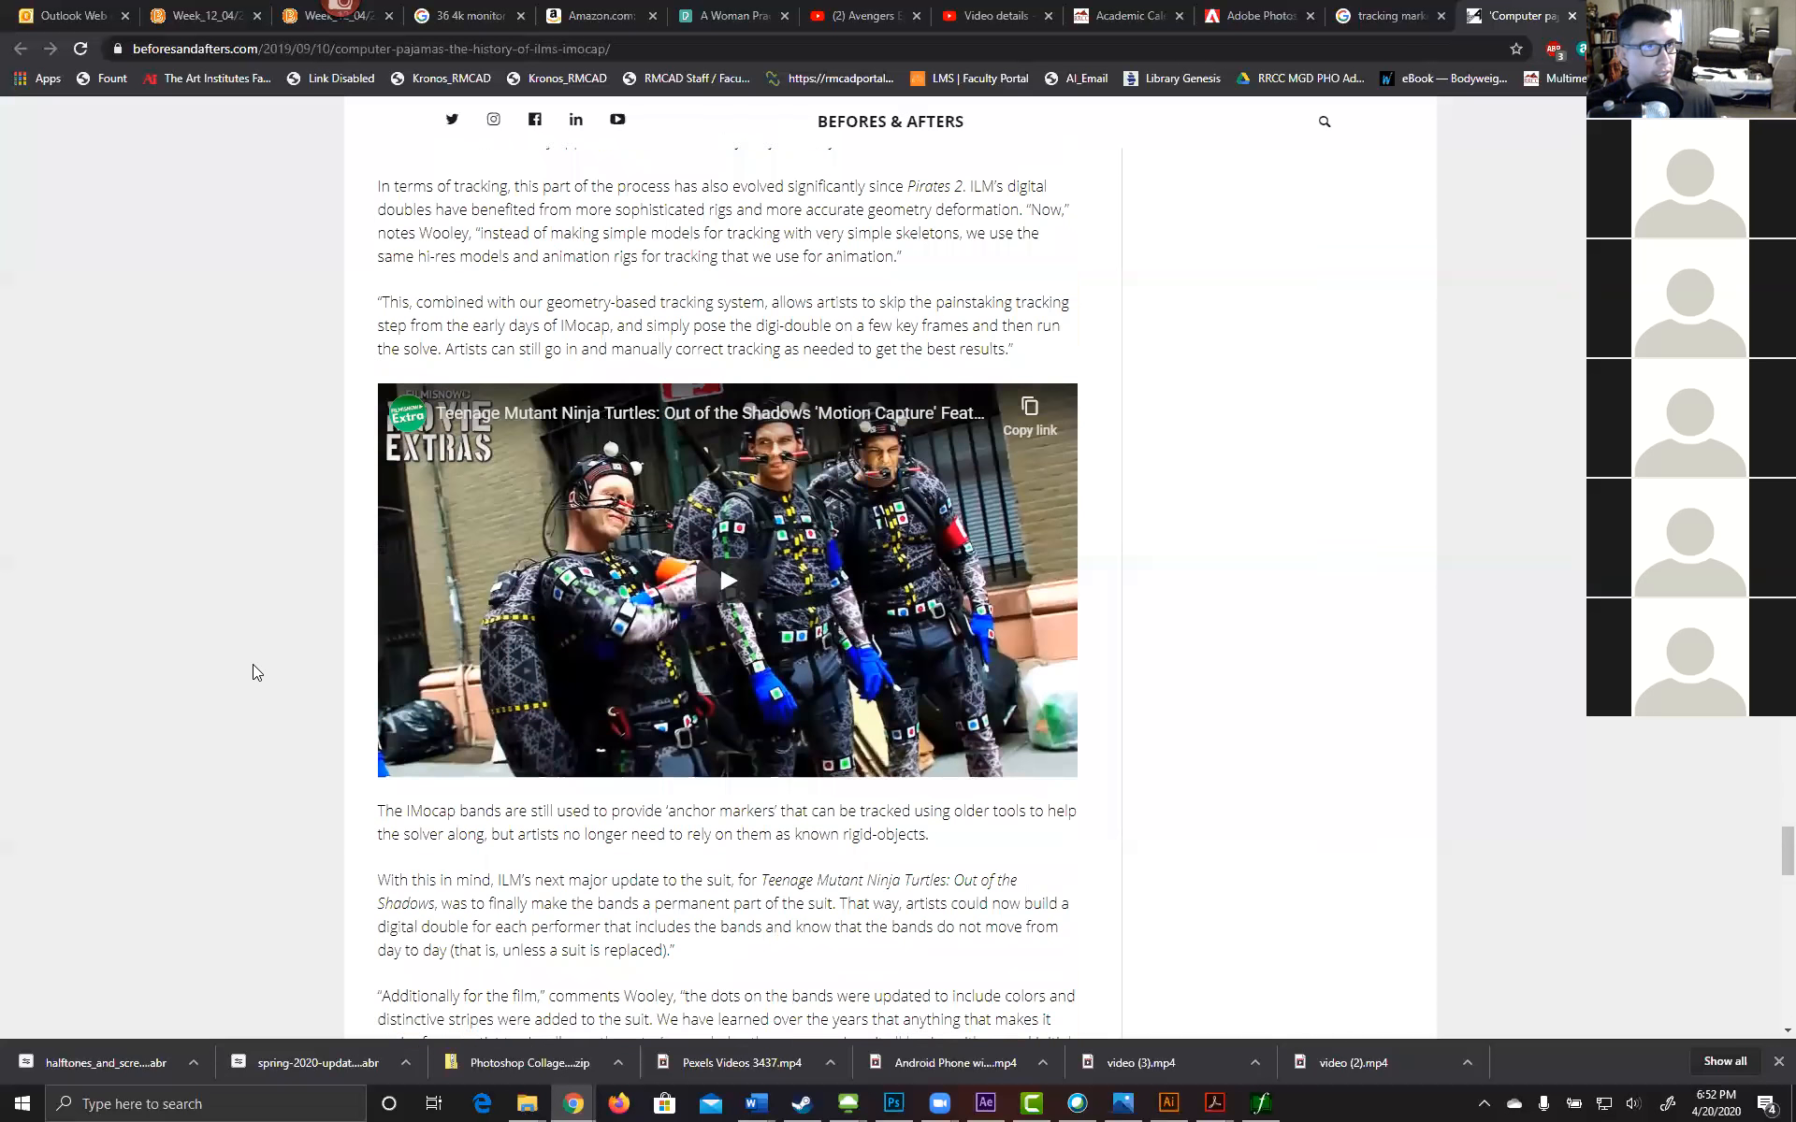
scroll(252, 664, down, 6)
scroll(251, 665, up, 3)
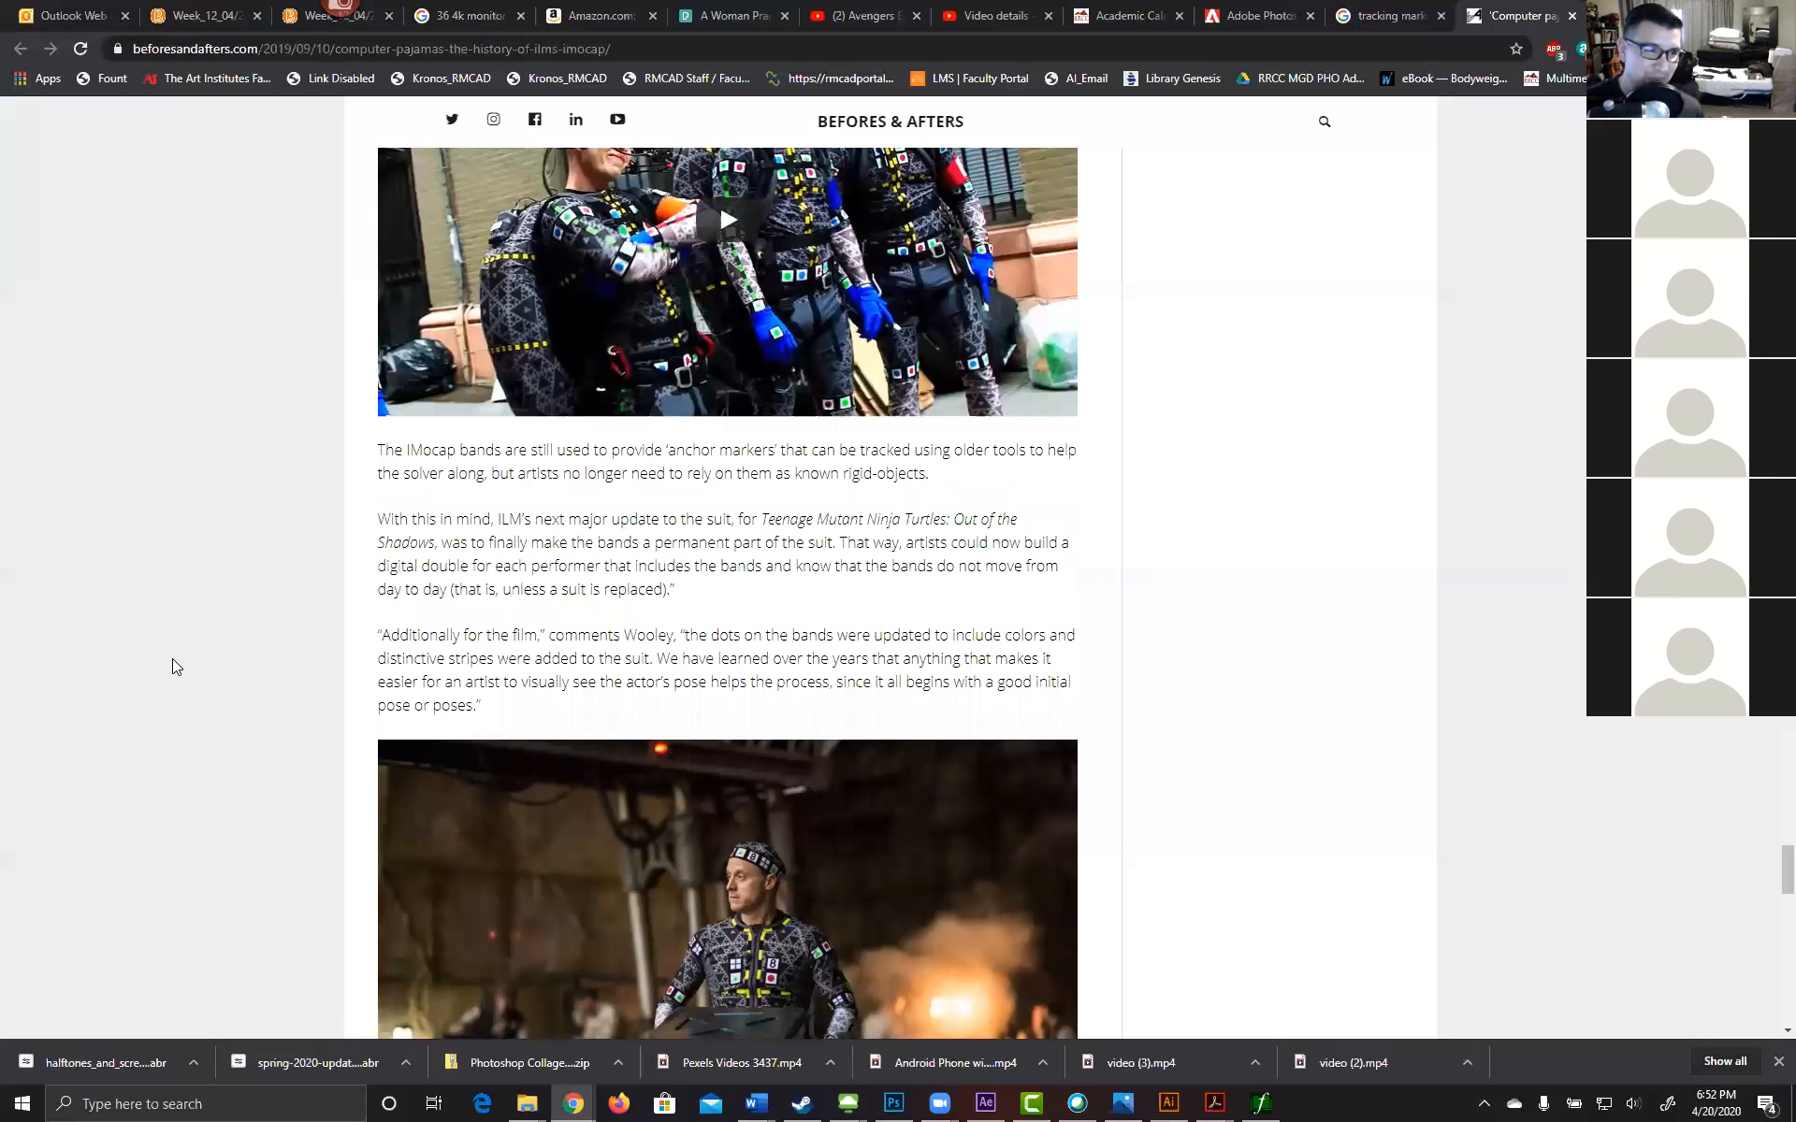
scroll(168, 638, up, 6)
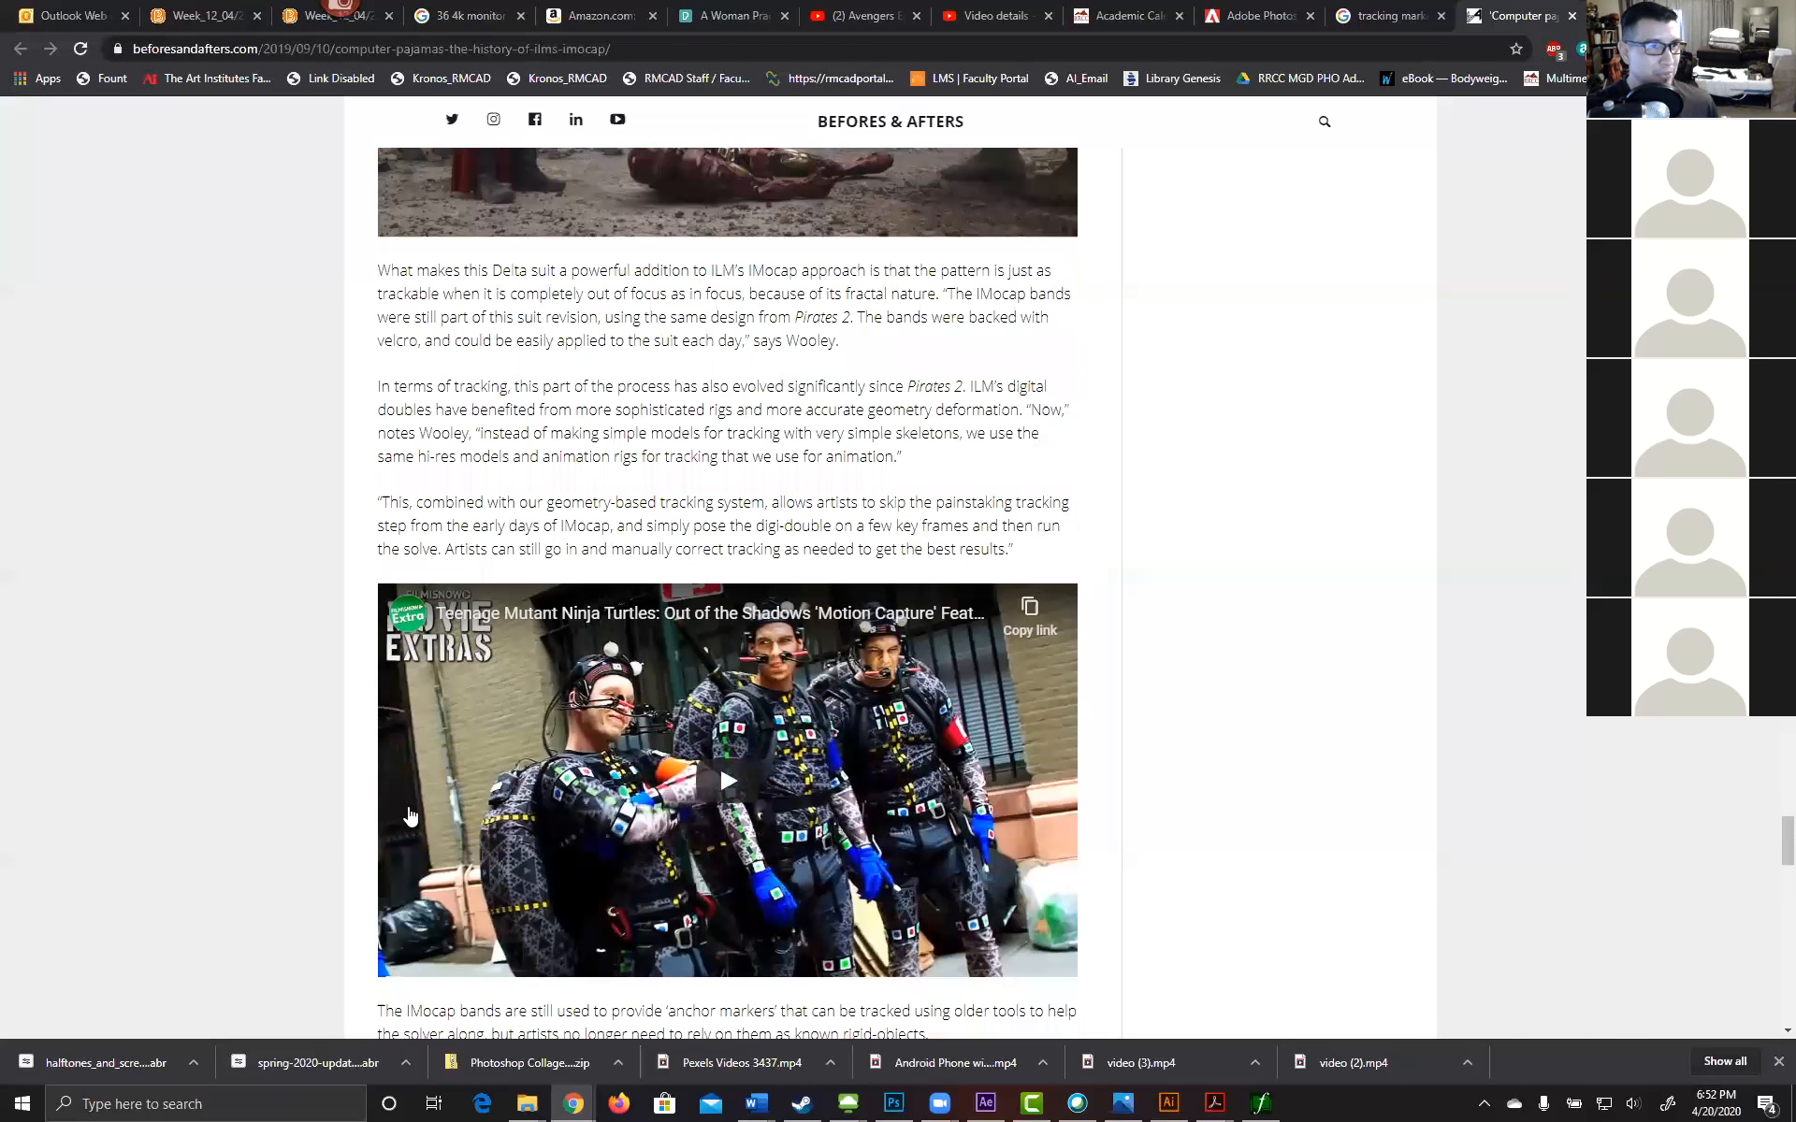
scroll(552, 758, up, 5)
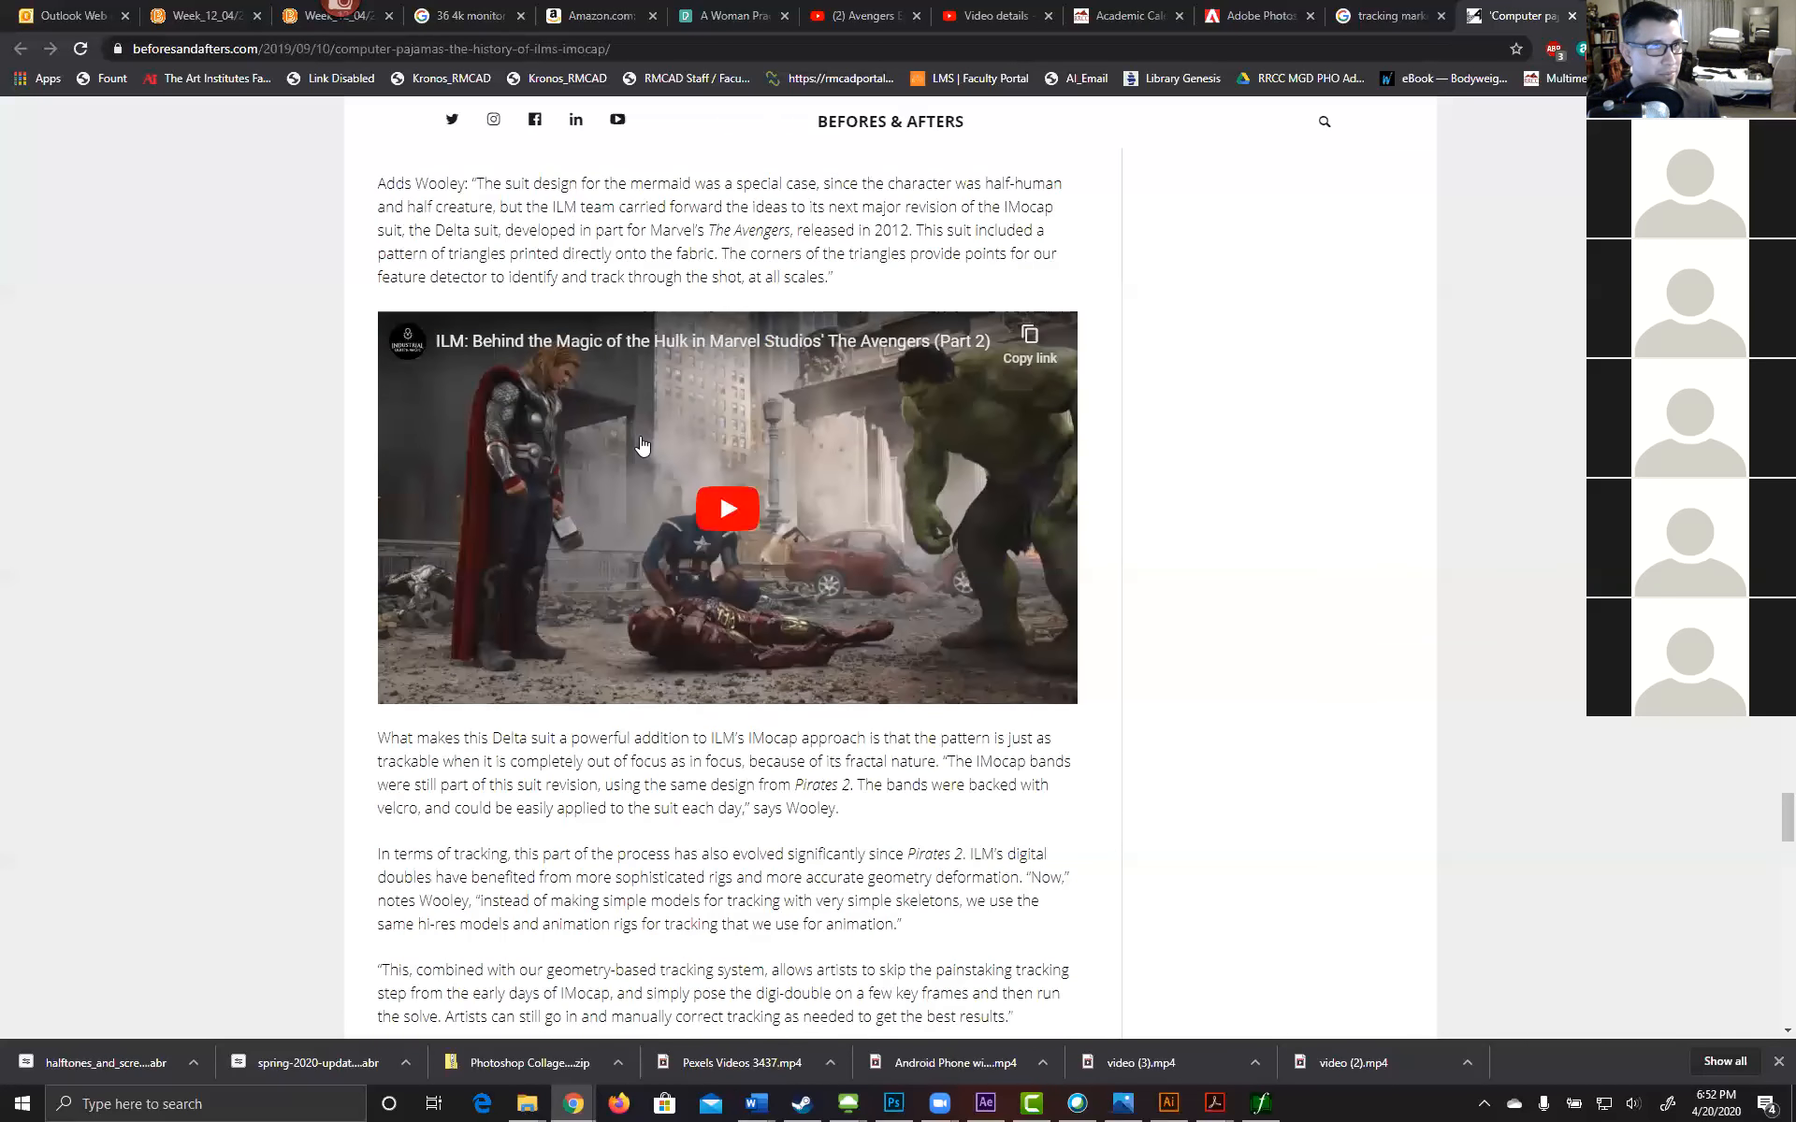
scroll(558, 814, down, 4)
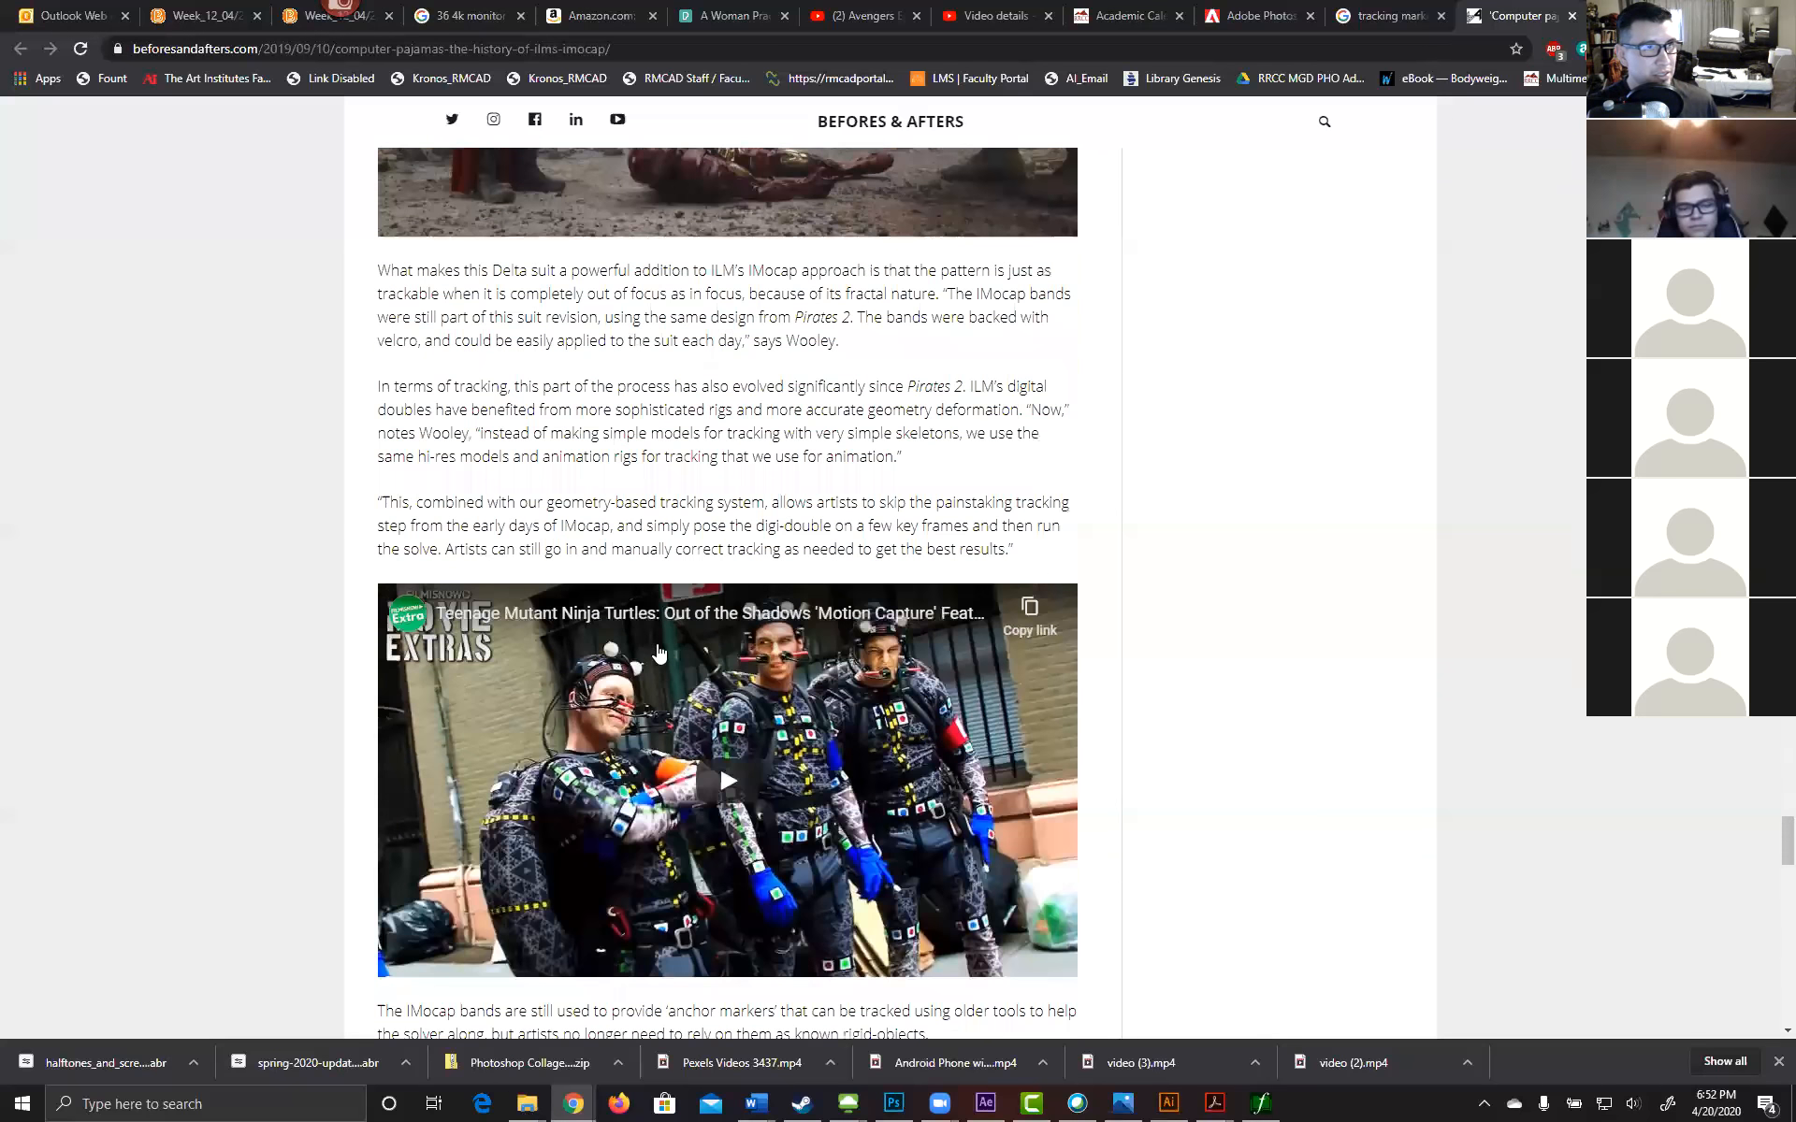
scroll(677, 543, up, 4)
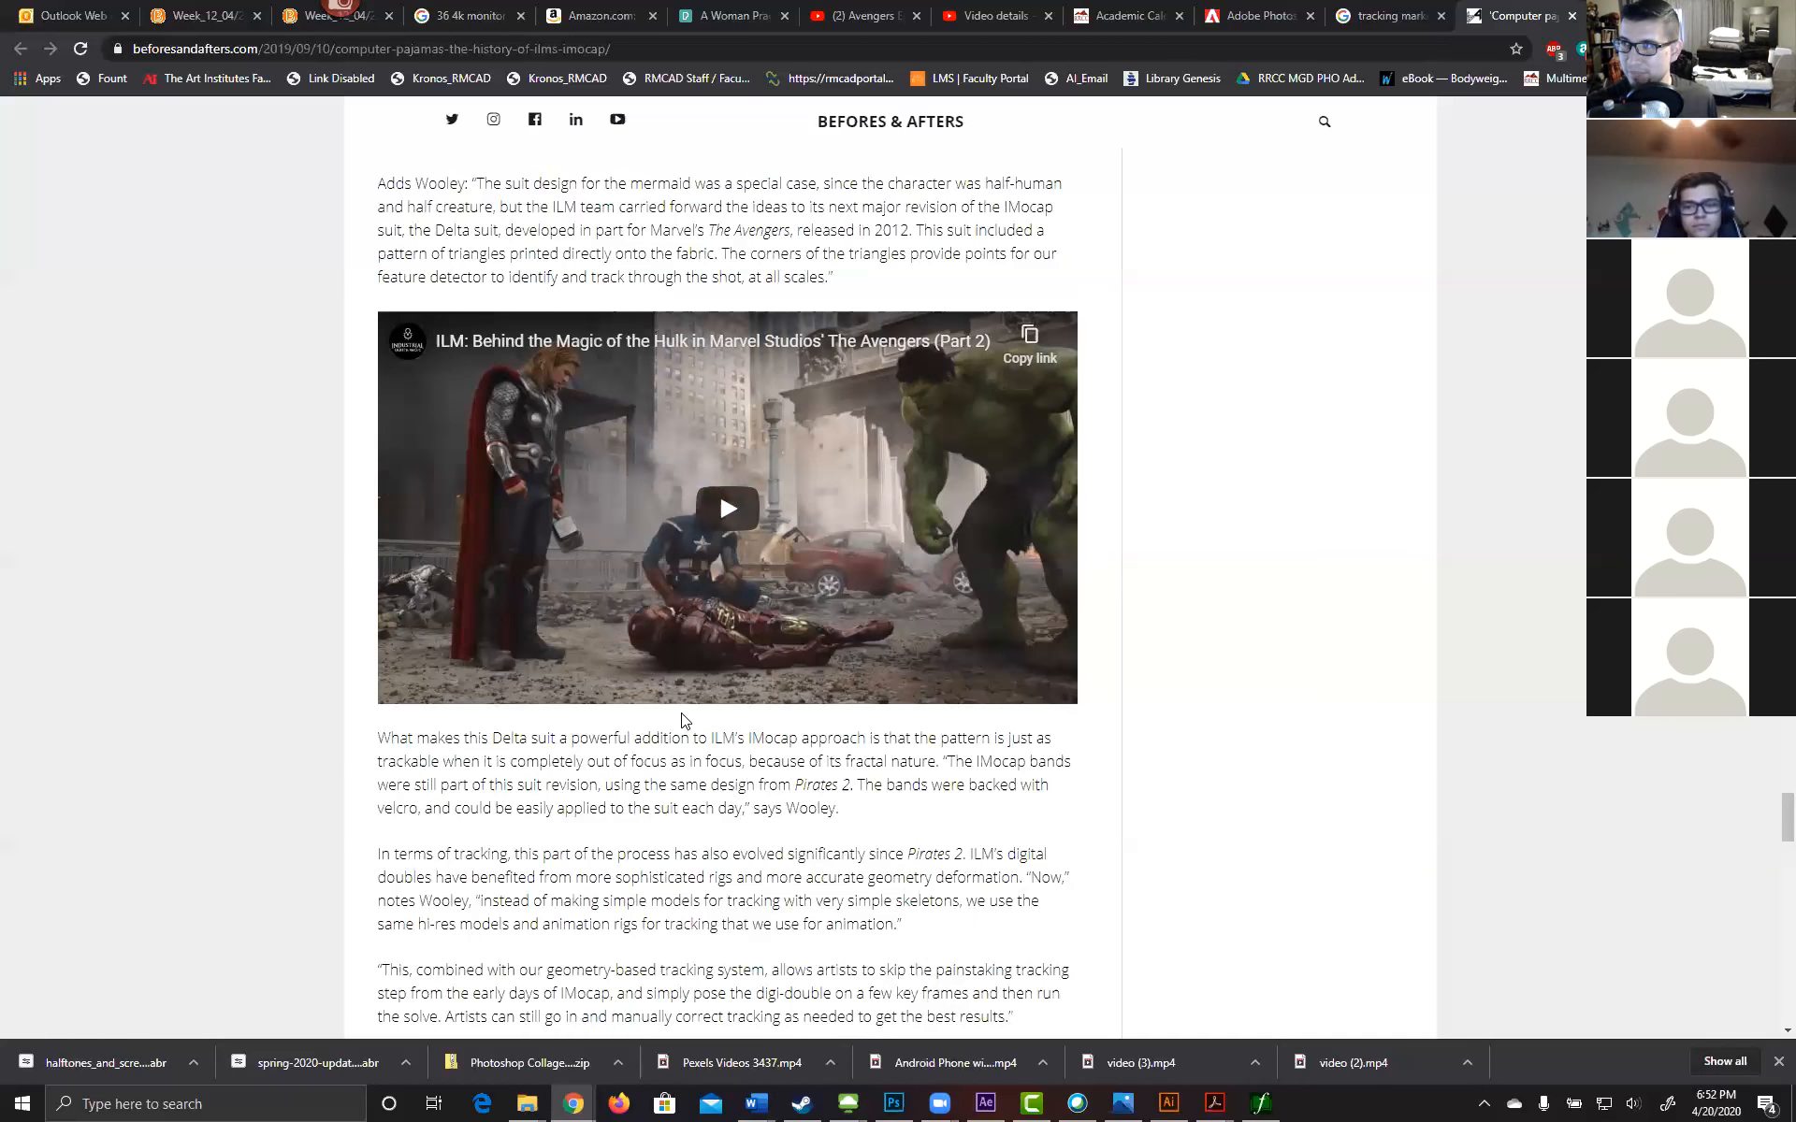
scroll(655, 594, down, 3)
scroll(648, 592, up, 1)
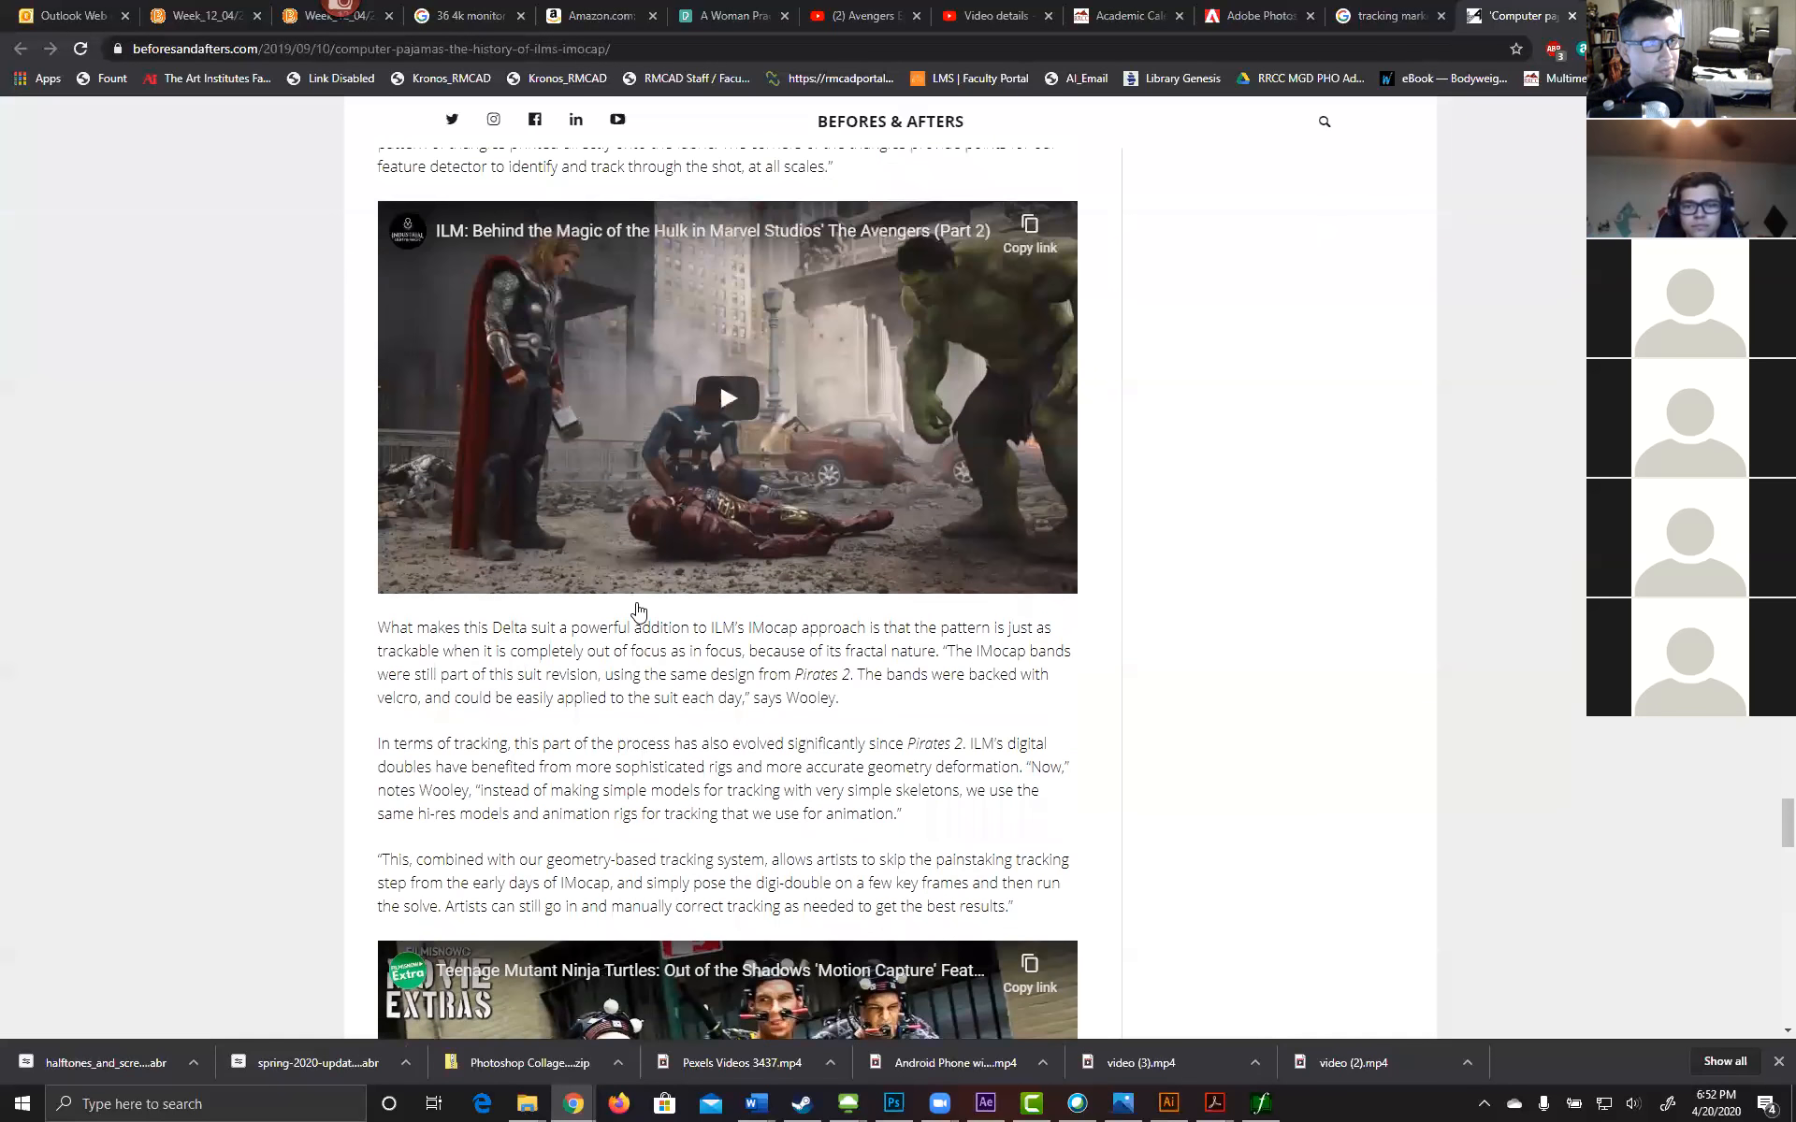
scroll(637, 611, up, 1)
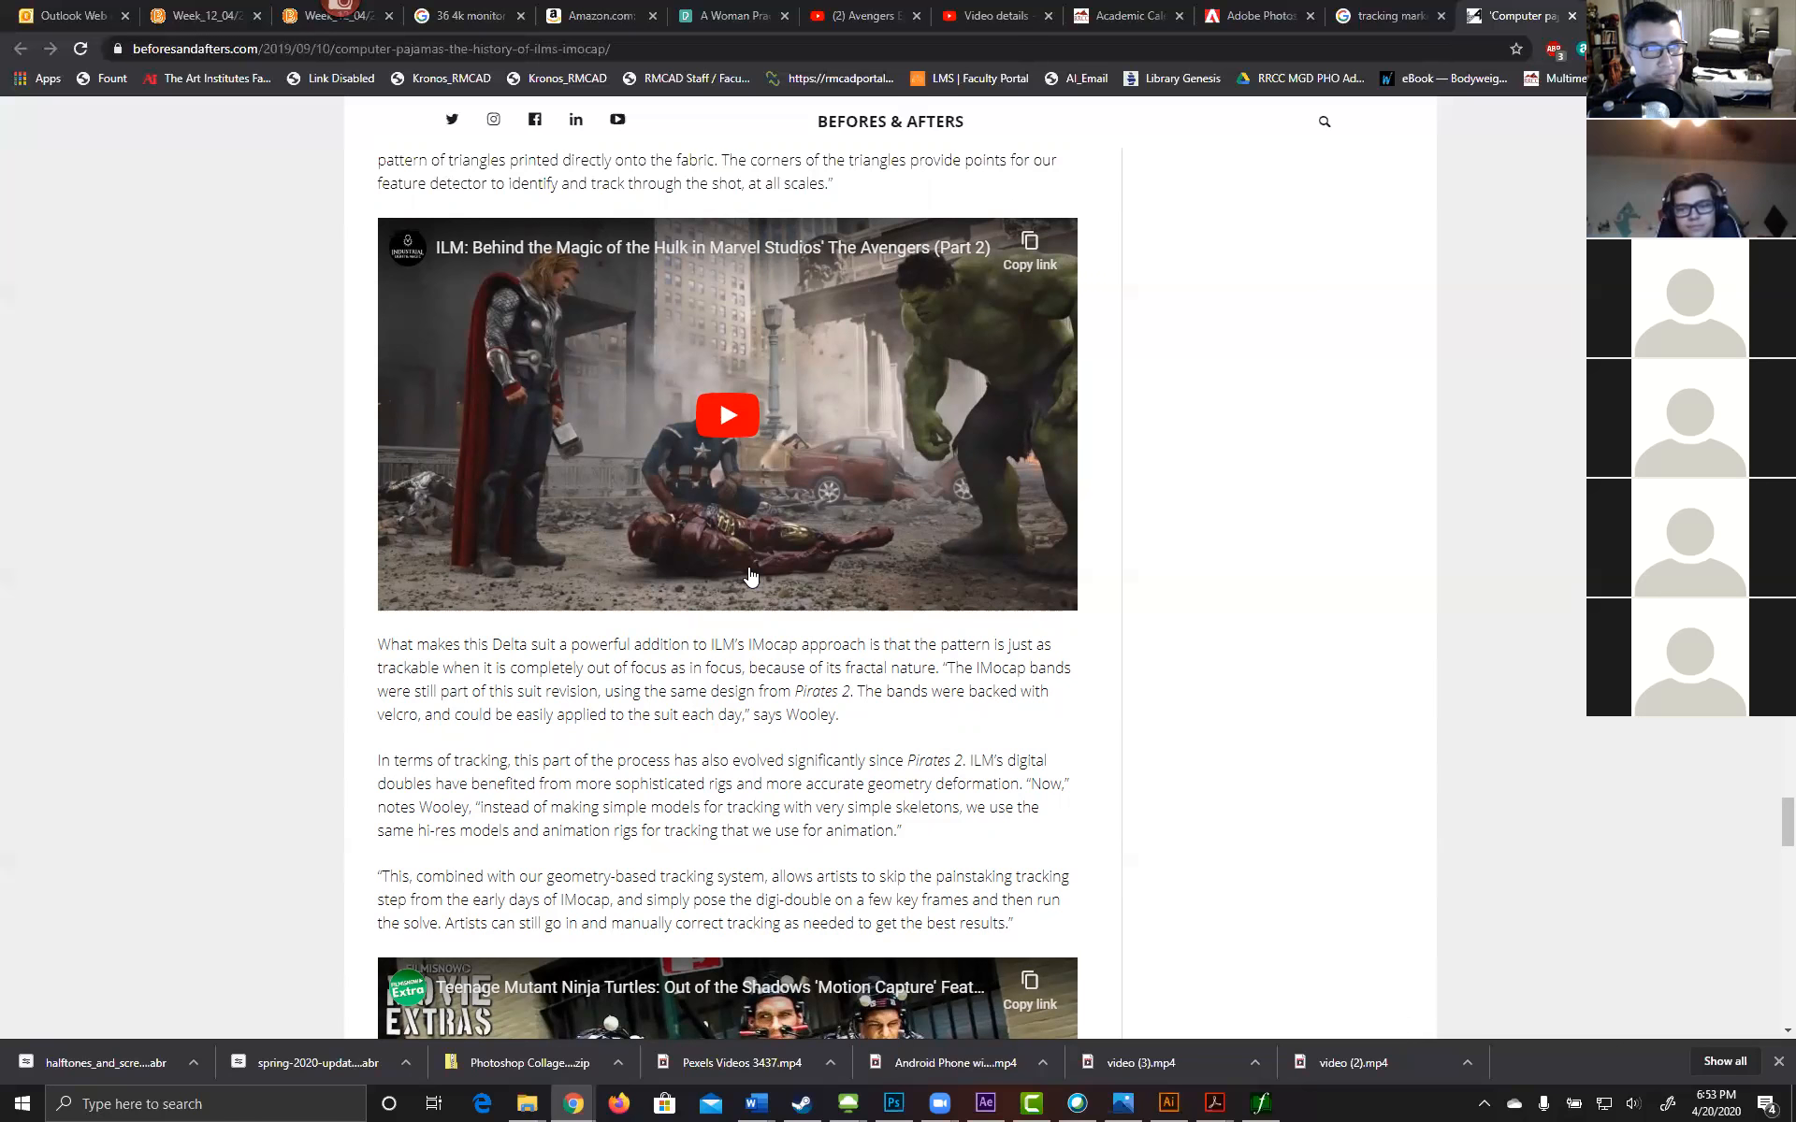
Step: Review the Ninja Turtles suit section and examine the Rogue One photo of an actor in a symbol-marked IMocap suit
scroll(261, 746, down, 2)
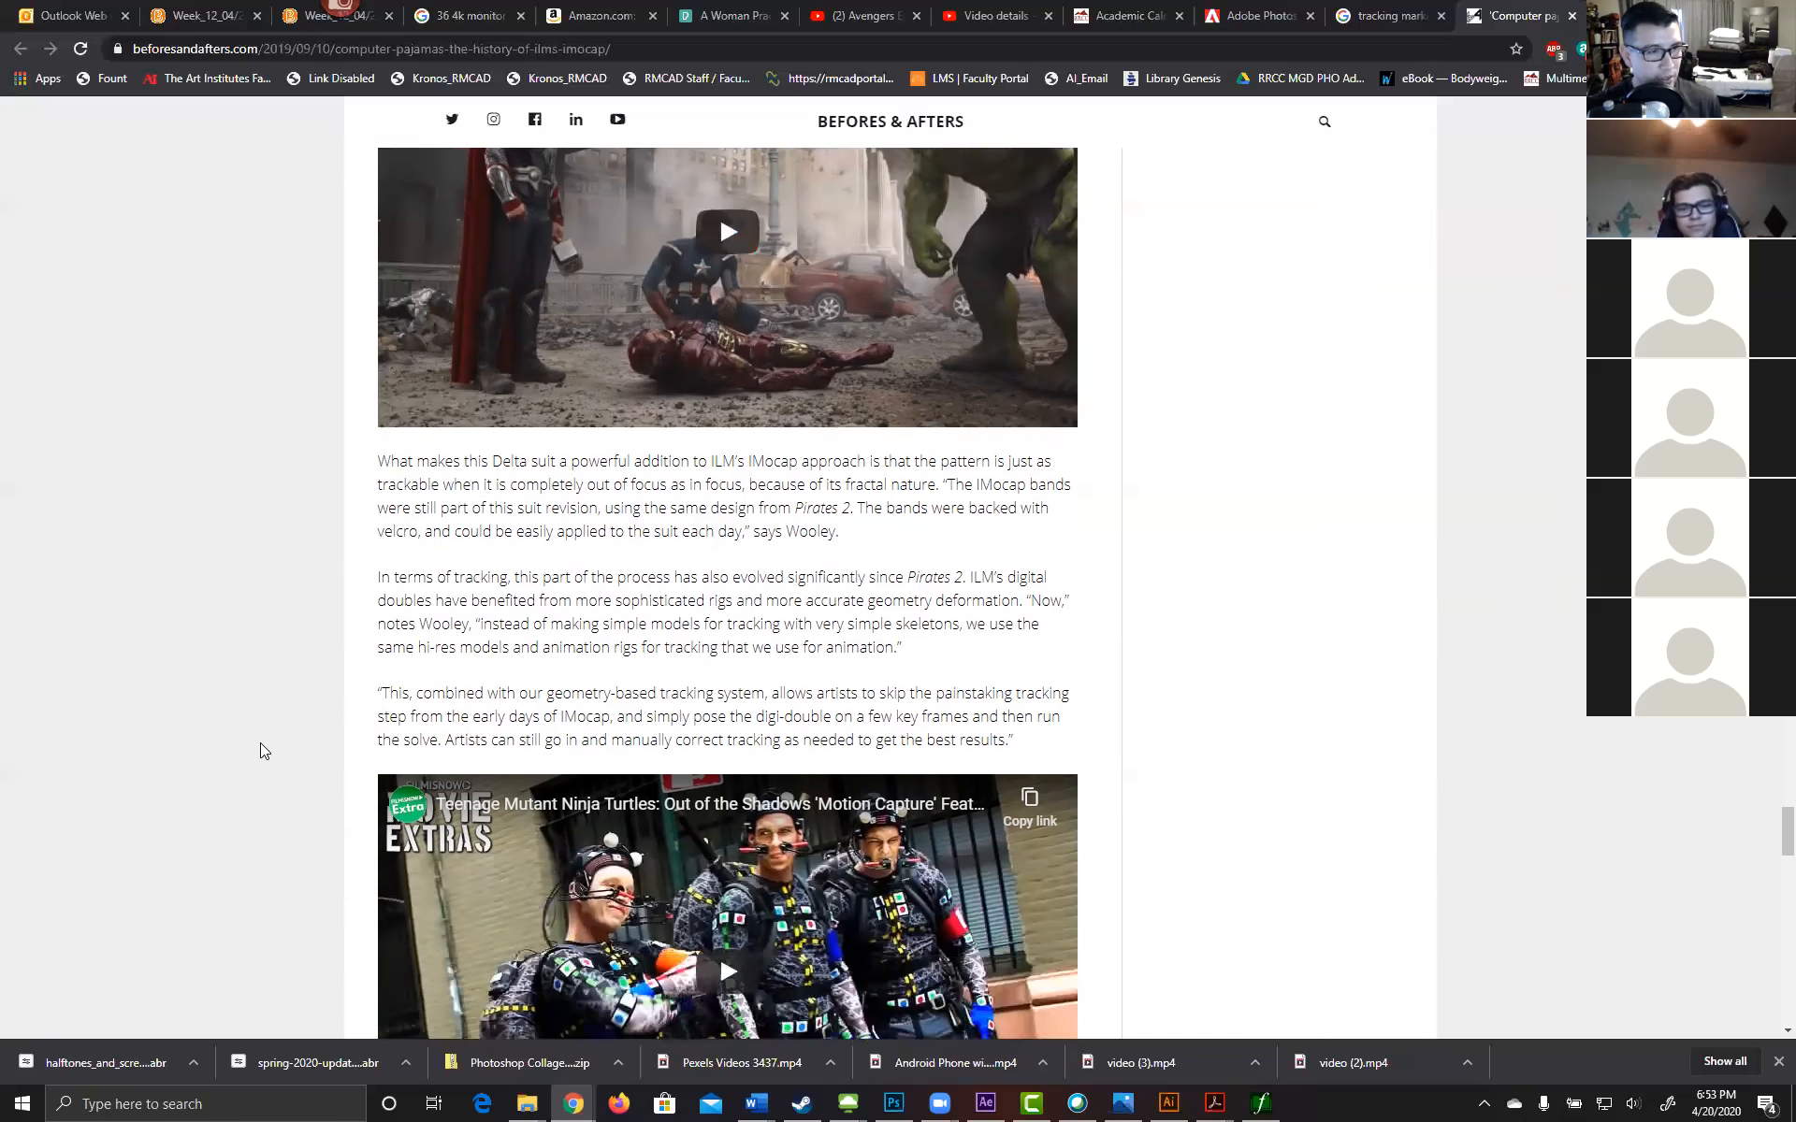
scroll(261, 749, down, 1)
scroll(256, 750, down, 2)
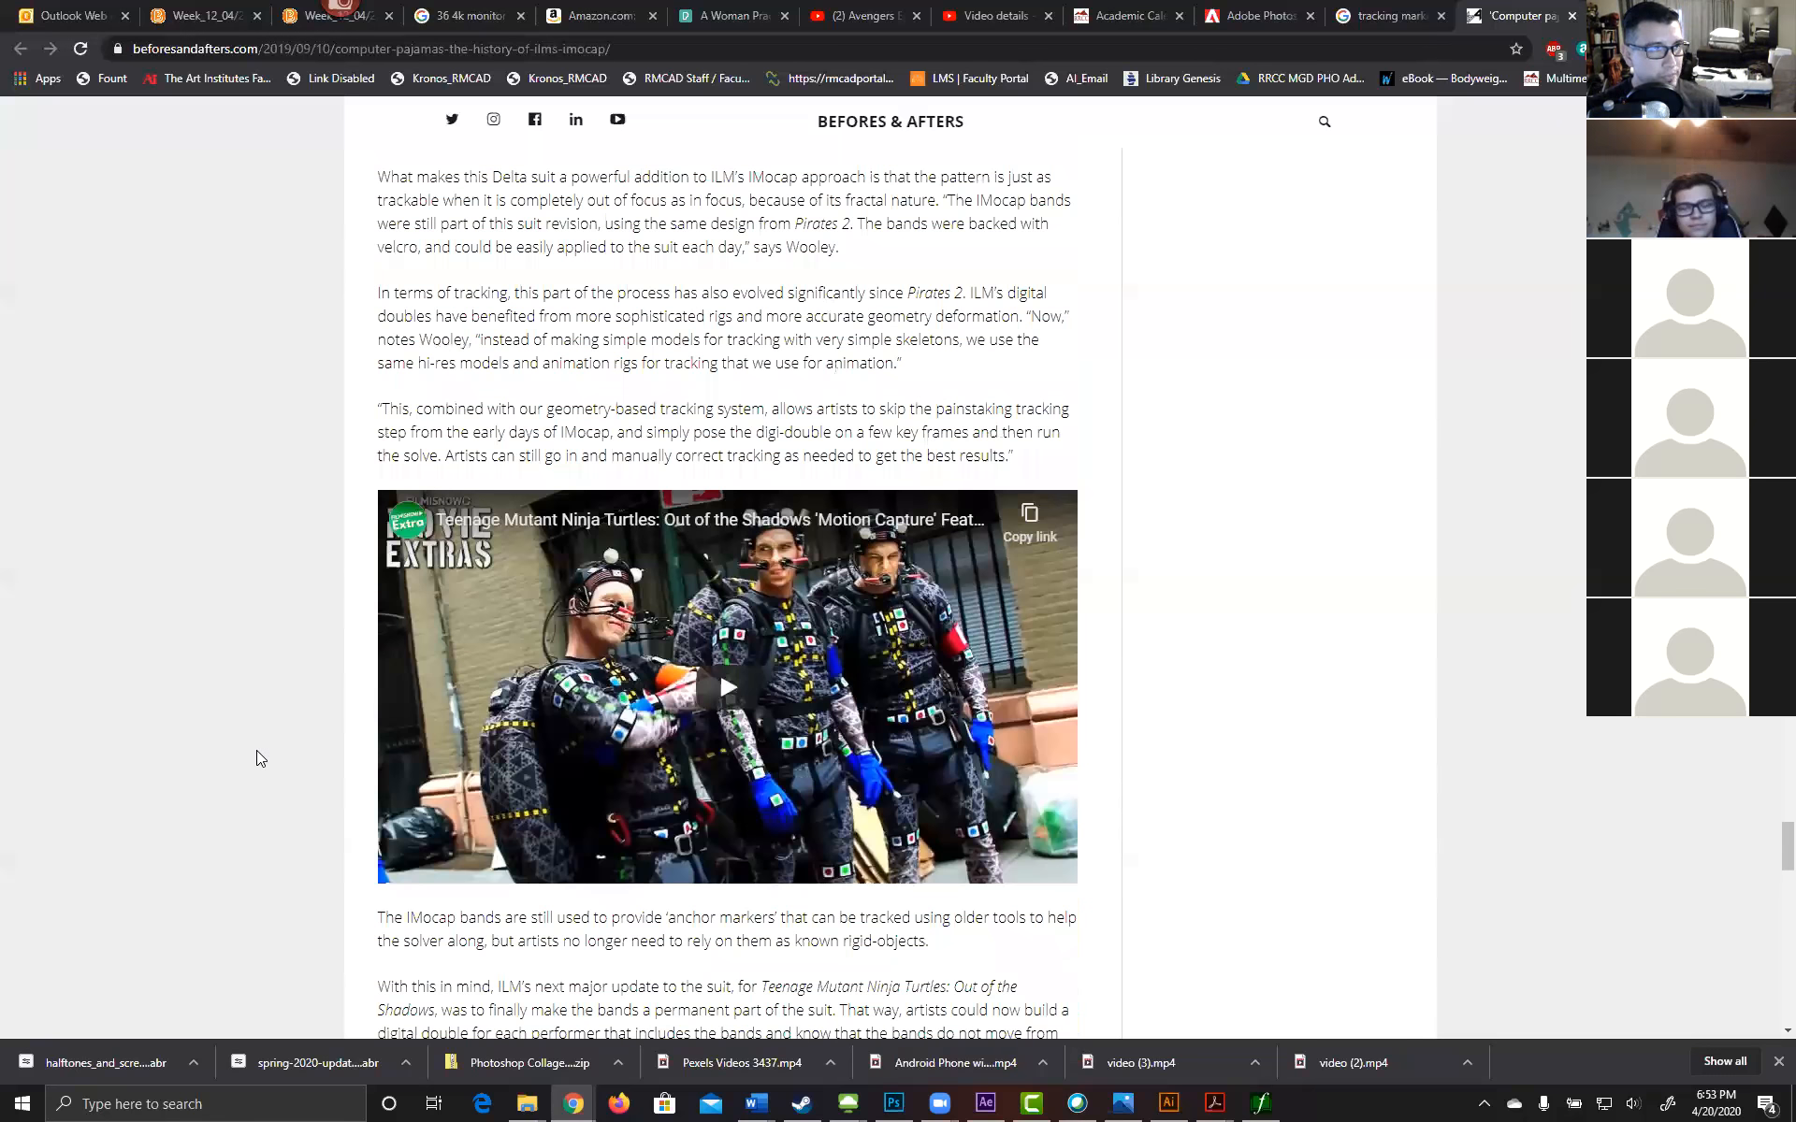
scroll(198, 729, down, 2)
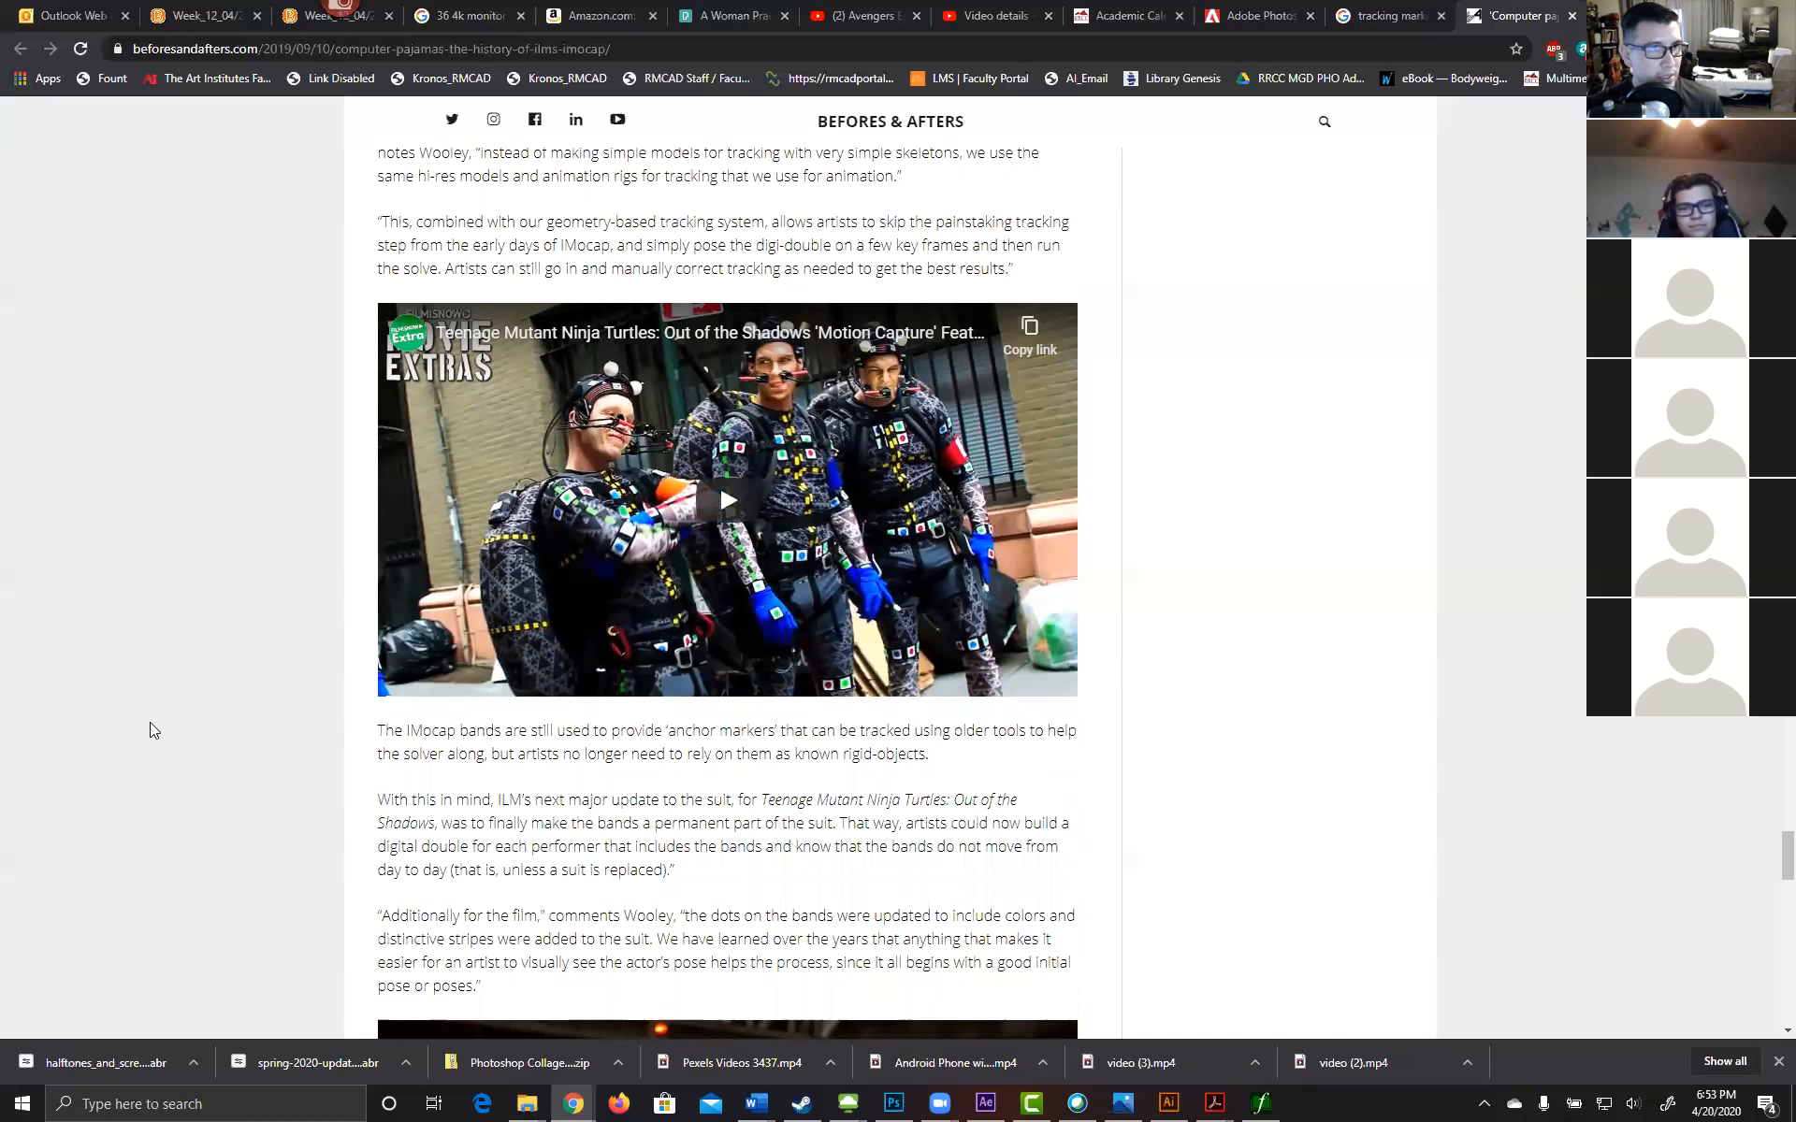
scroll(151, 656, down, 7)
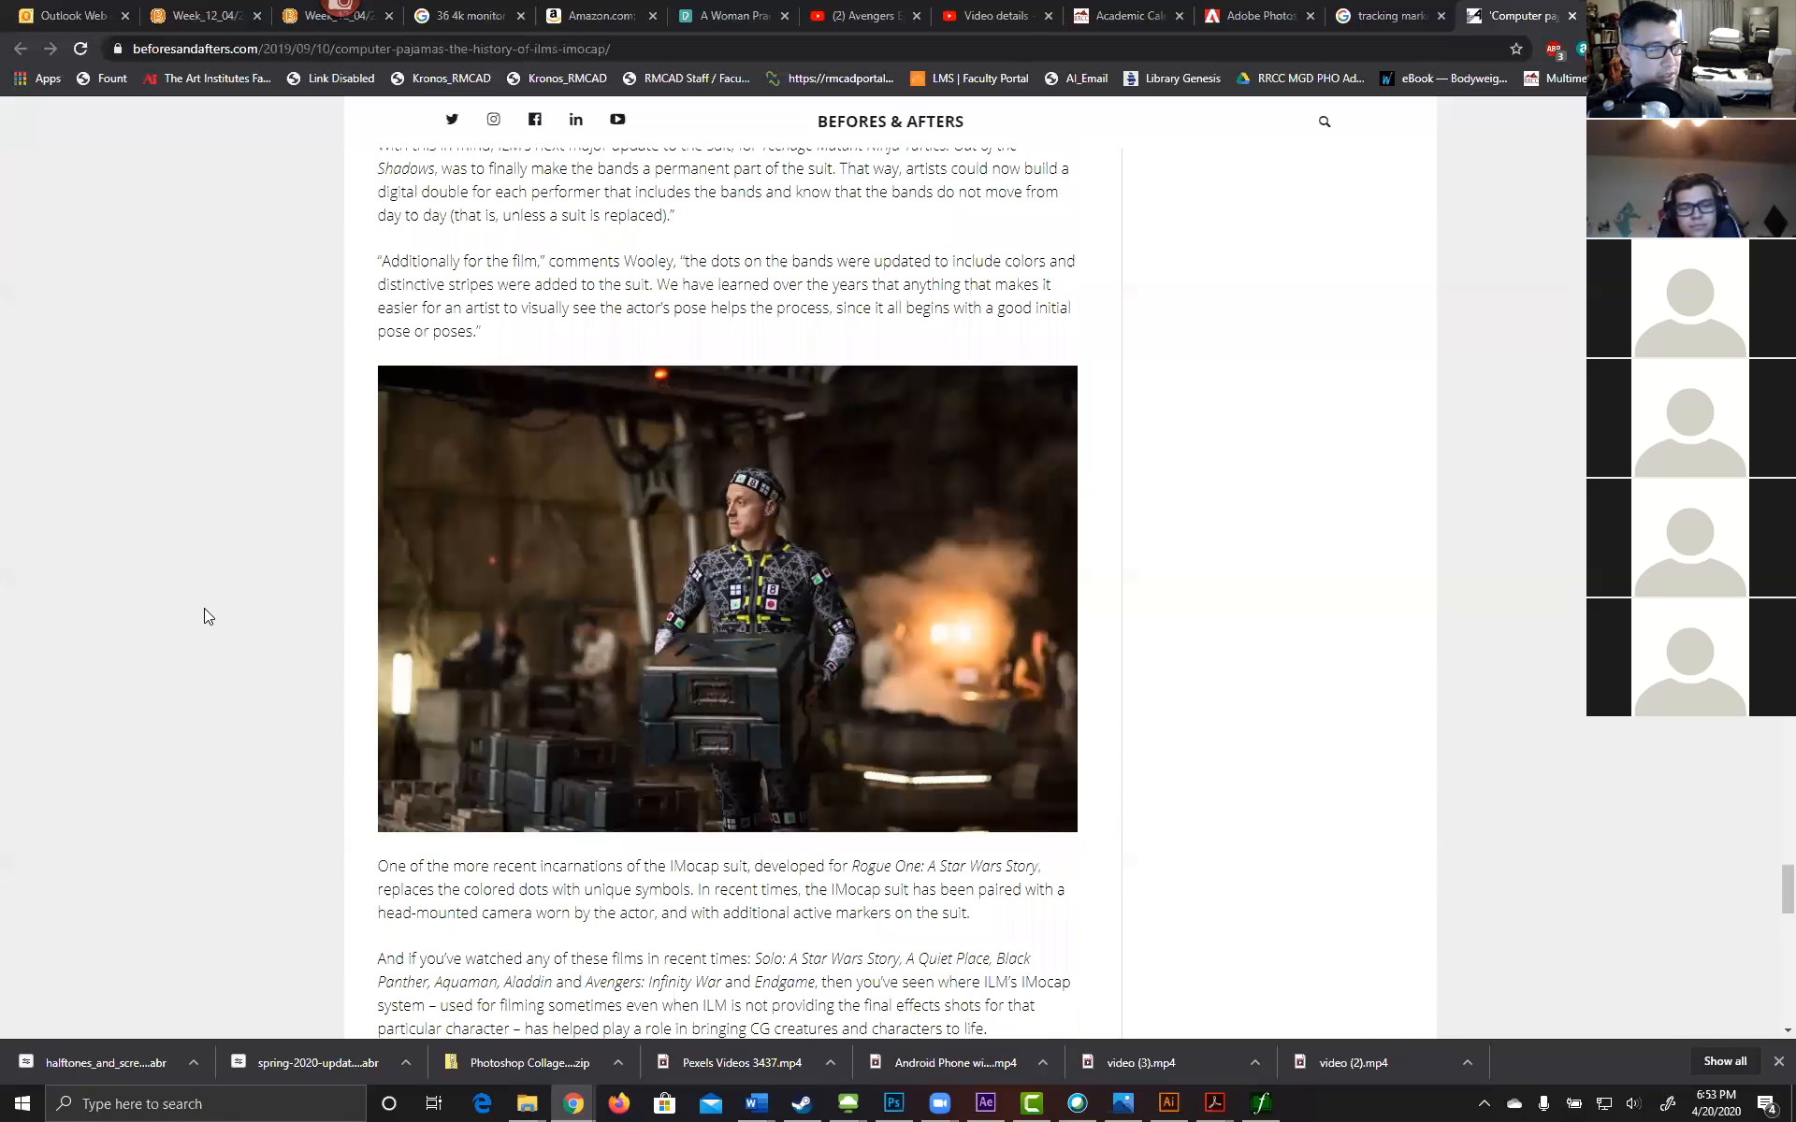
scroll(198, 615, down, 2)
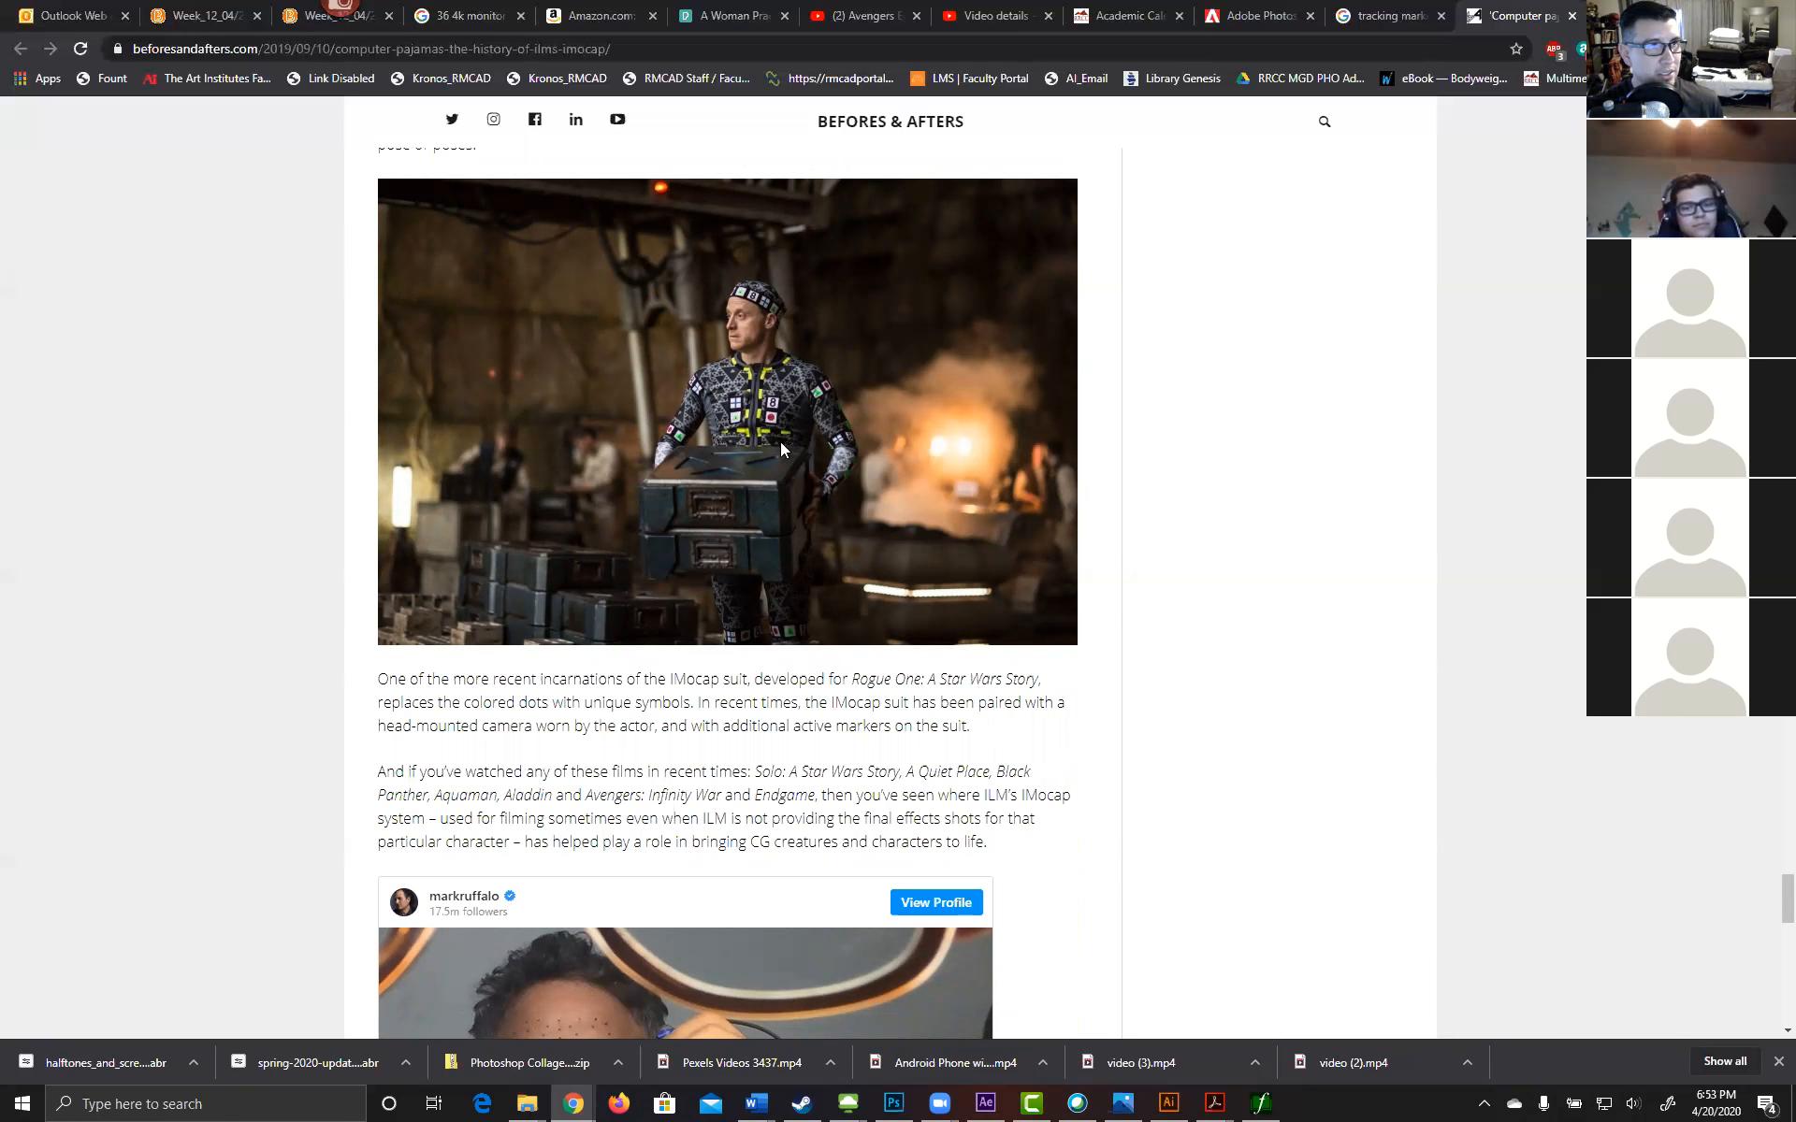
Step: Examine the article's Mark Ruffalo mocap suit photo, then revisit the Iron Man suit photo and the Avengers Hulk video section
scroll(741, 593, down, 8)
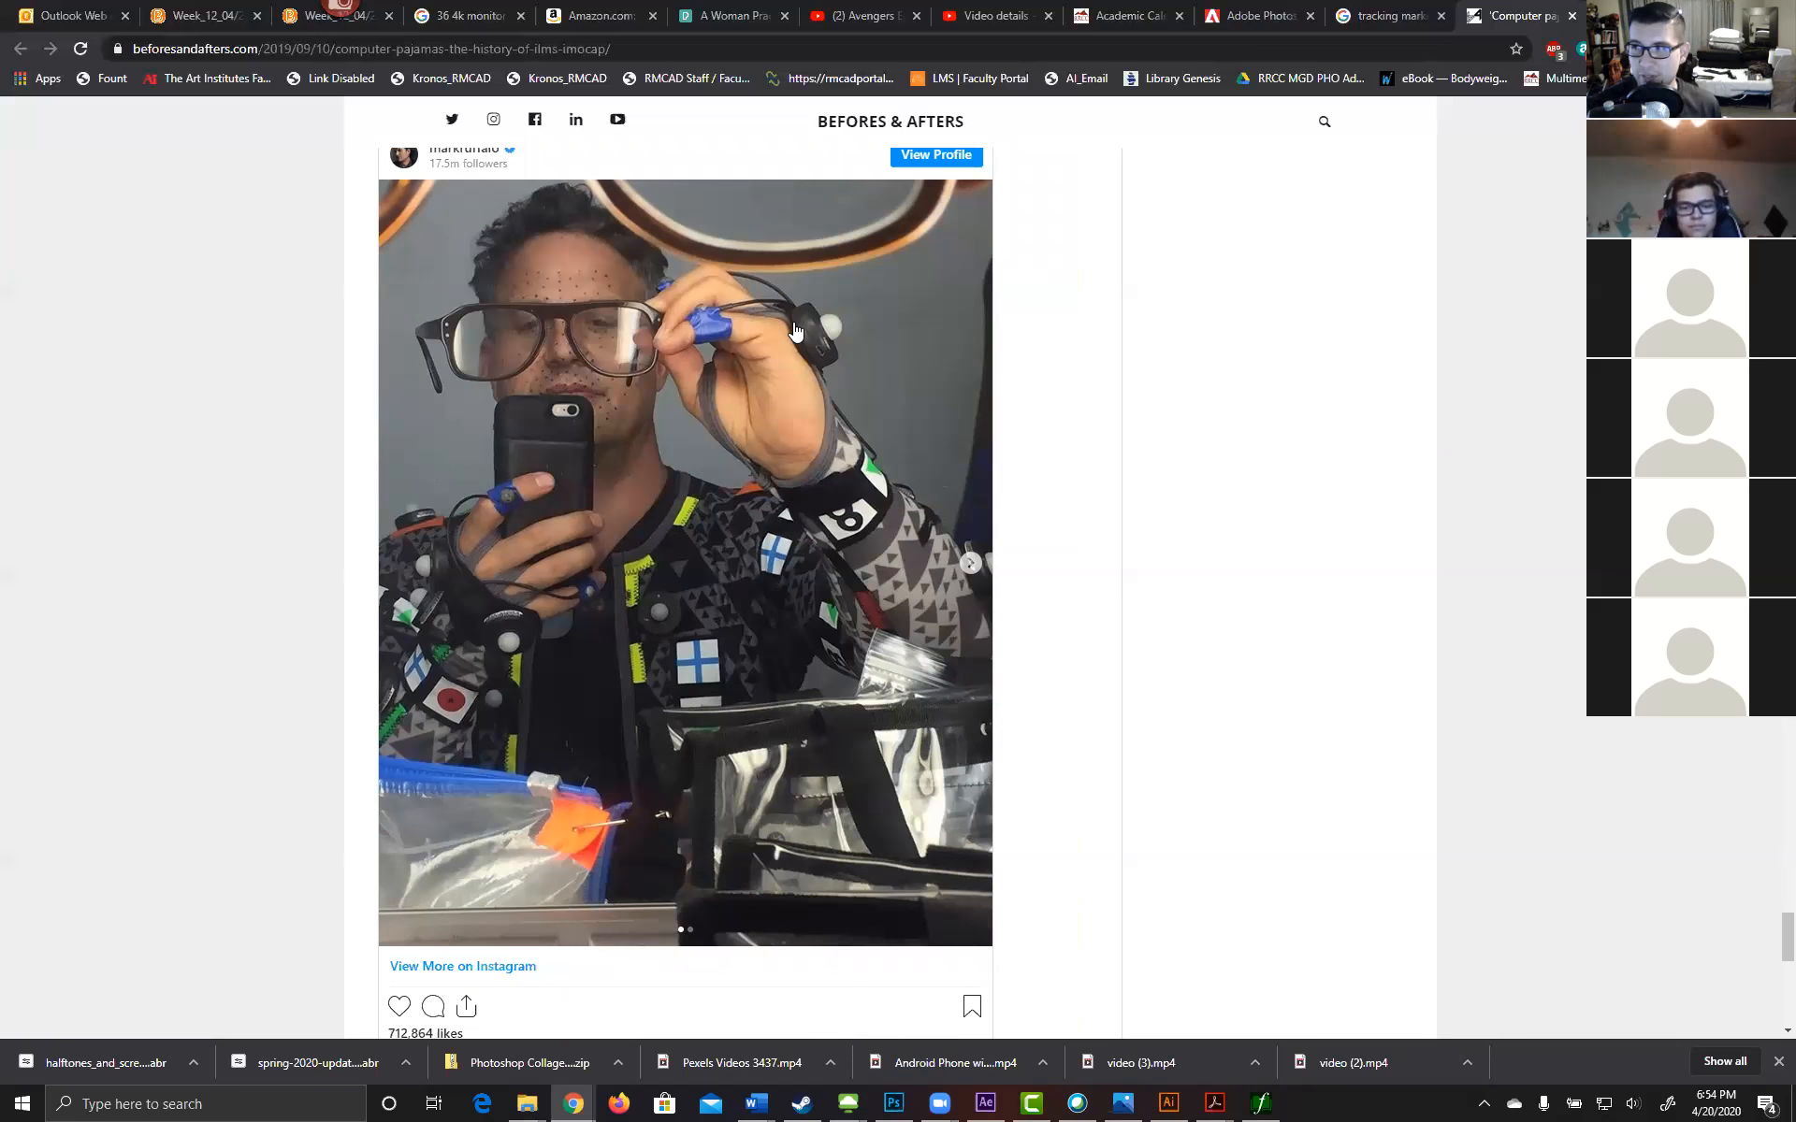
scroll(178, 696, down, 9)
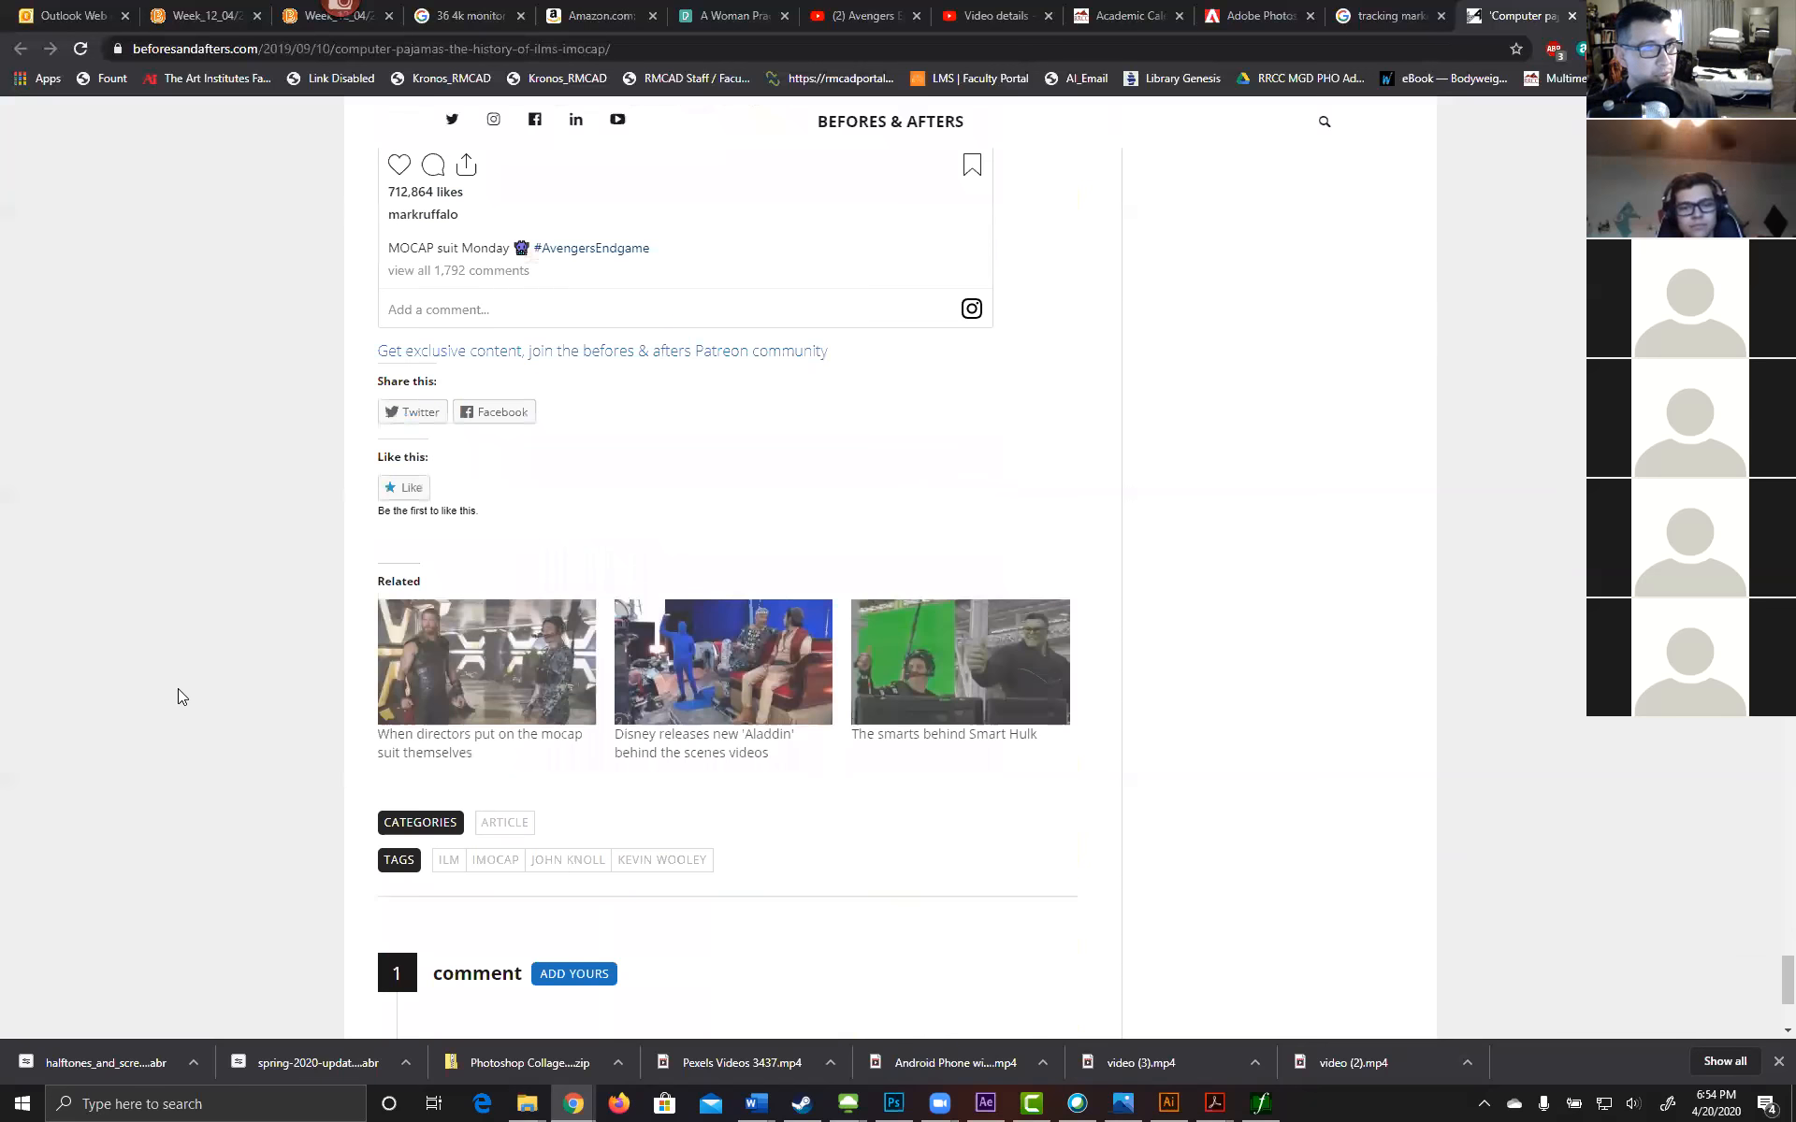
scroll(180, 697, up, 15)
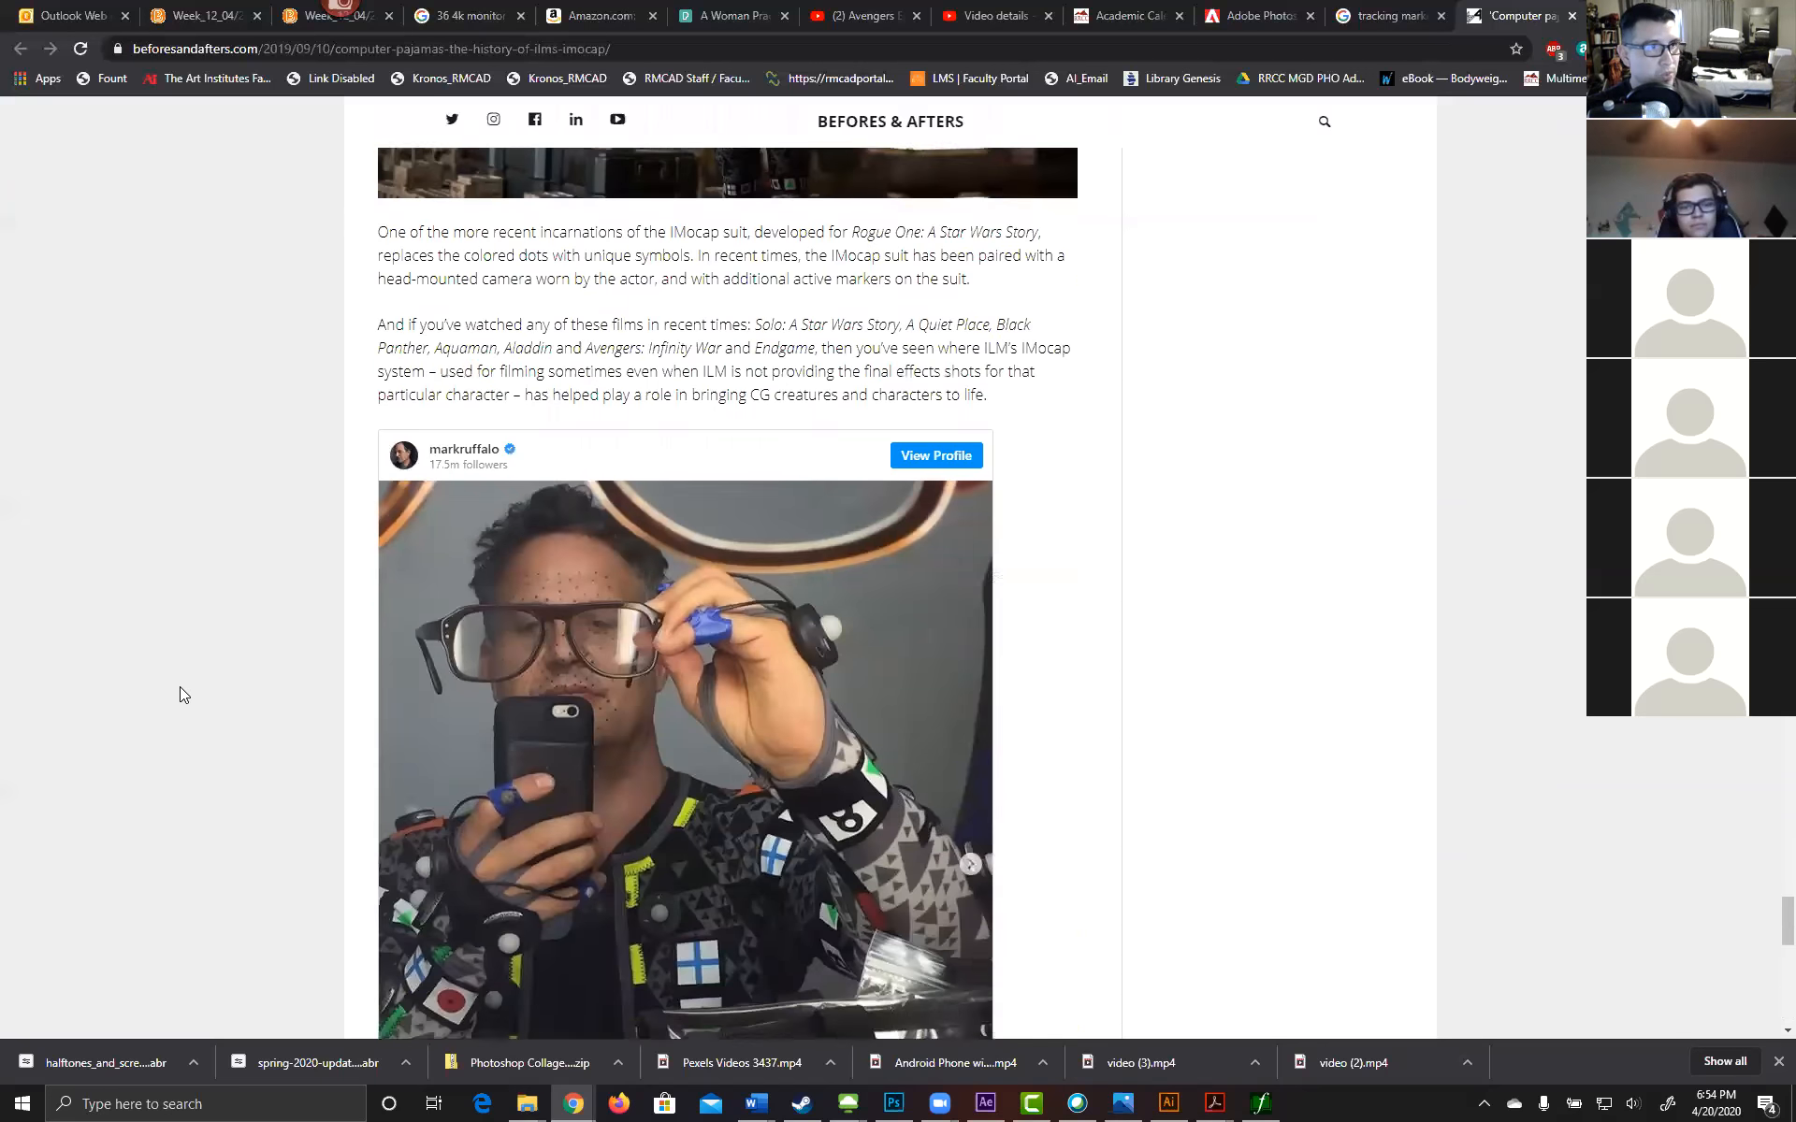
scroll(179, 693, up, 15)
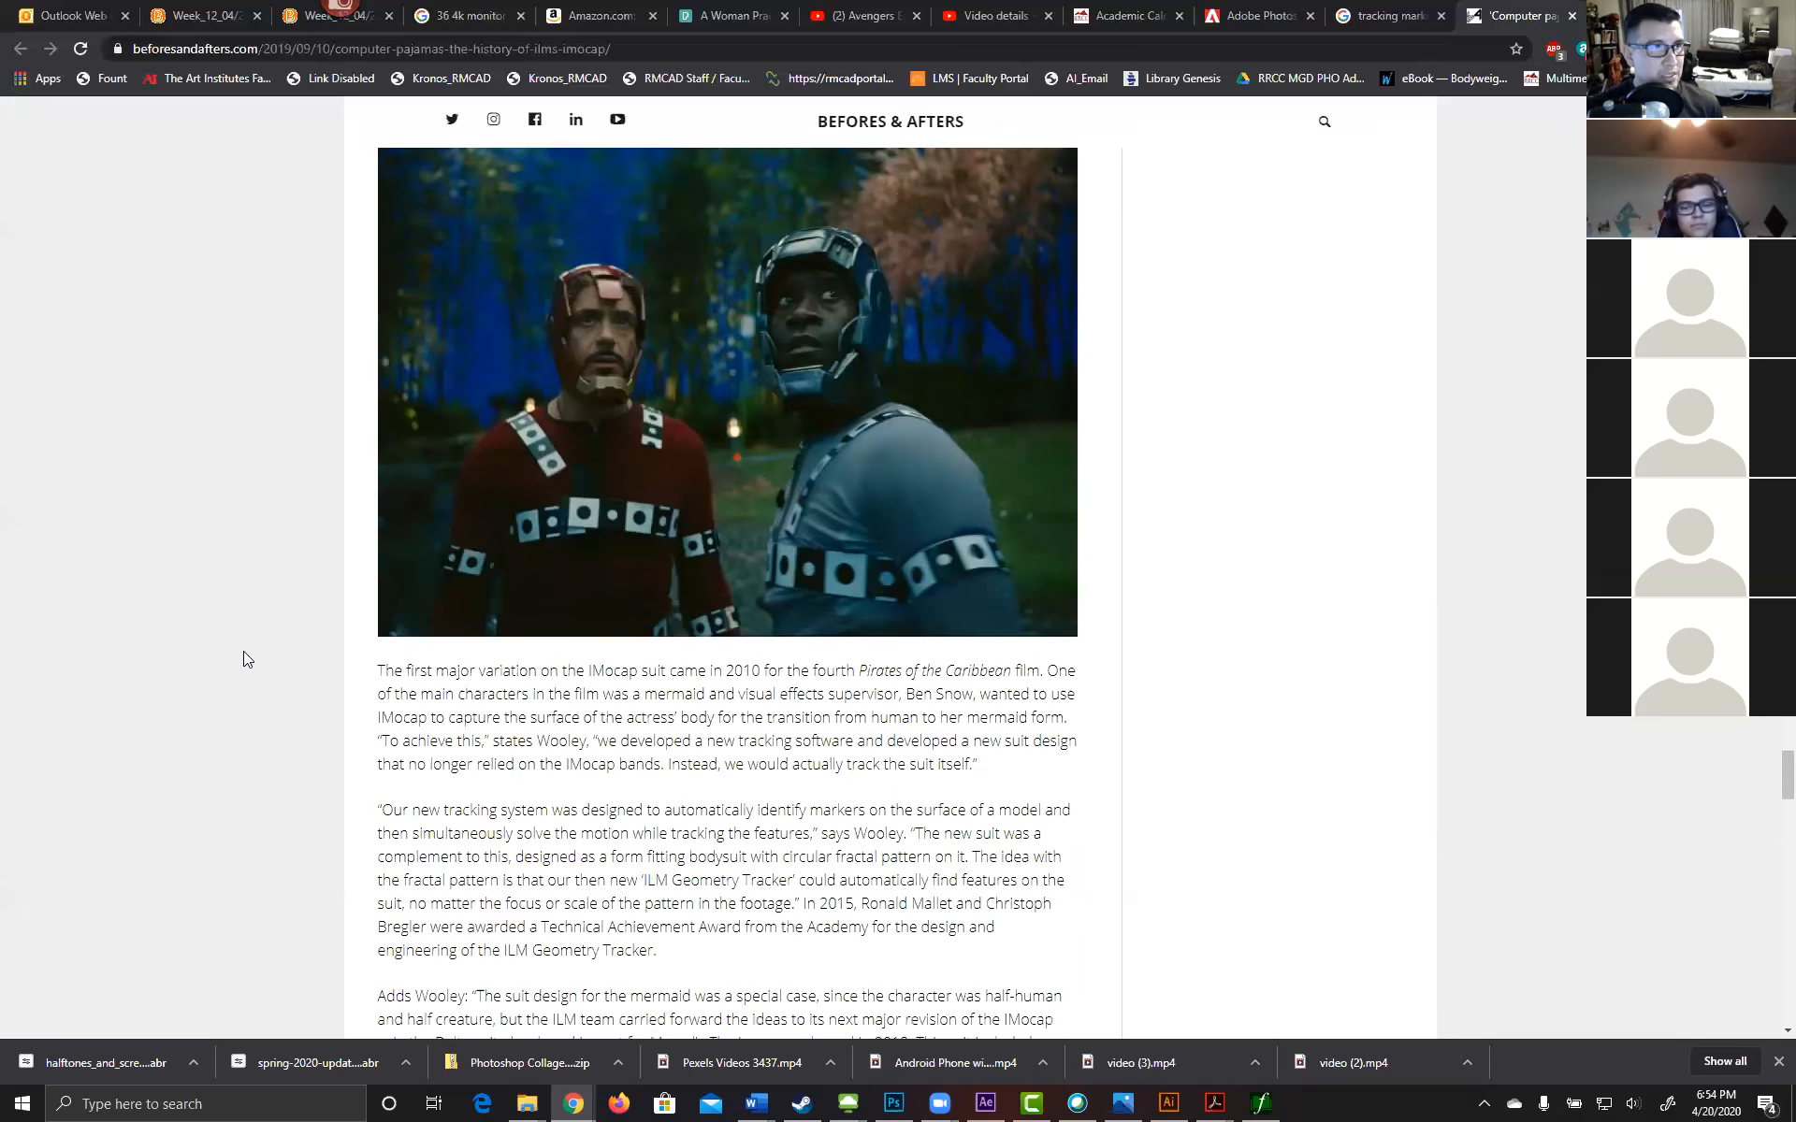
scroll(79, 464, down, 9)
scroll(78, 465, up, 2)
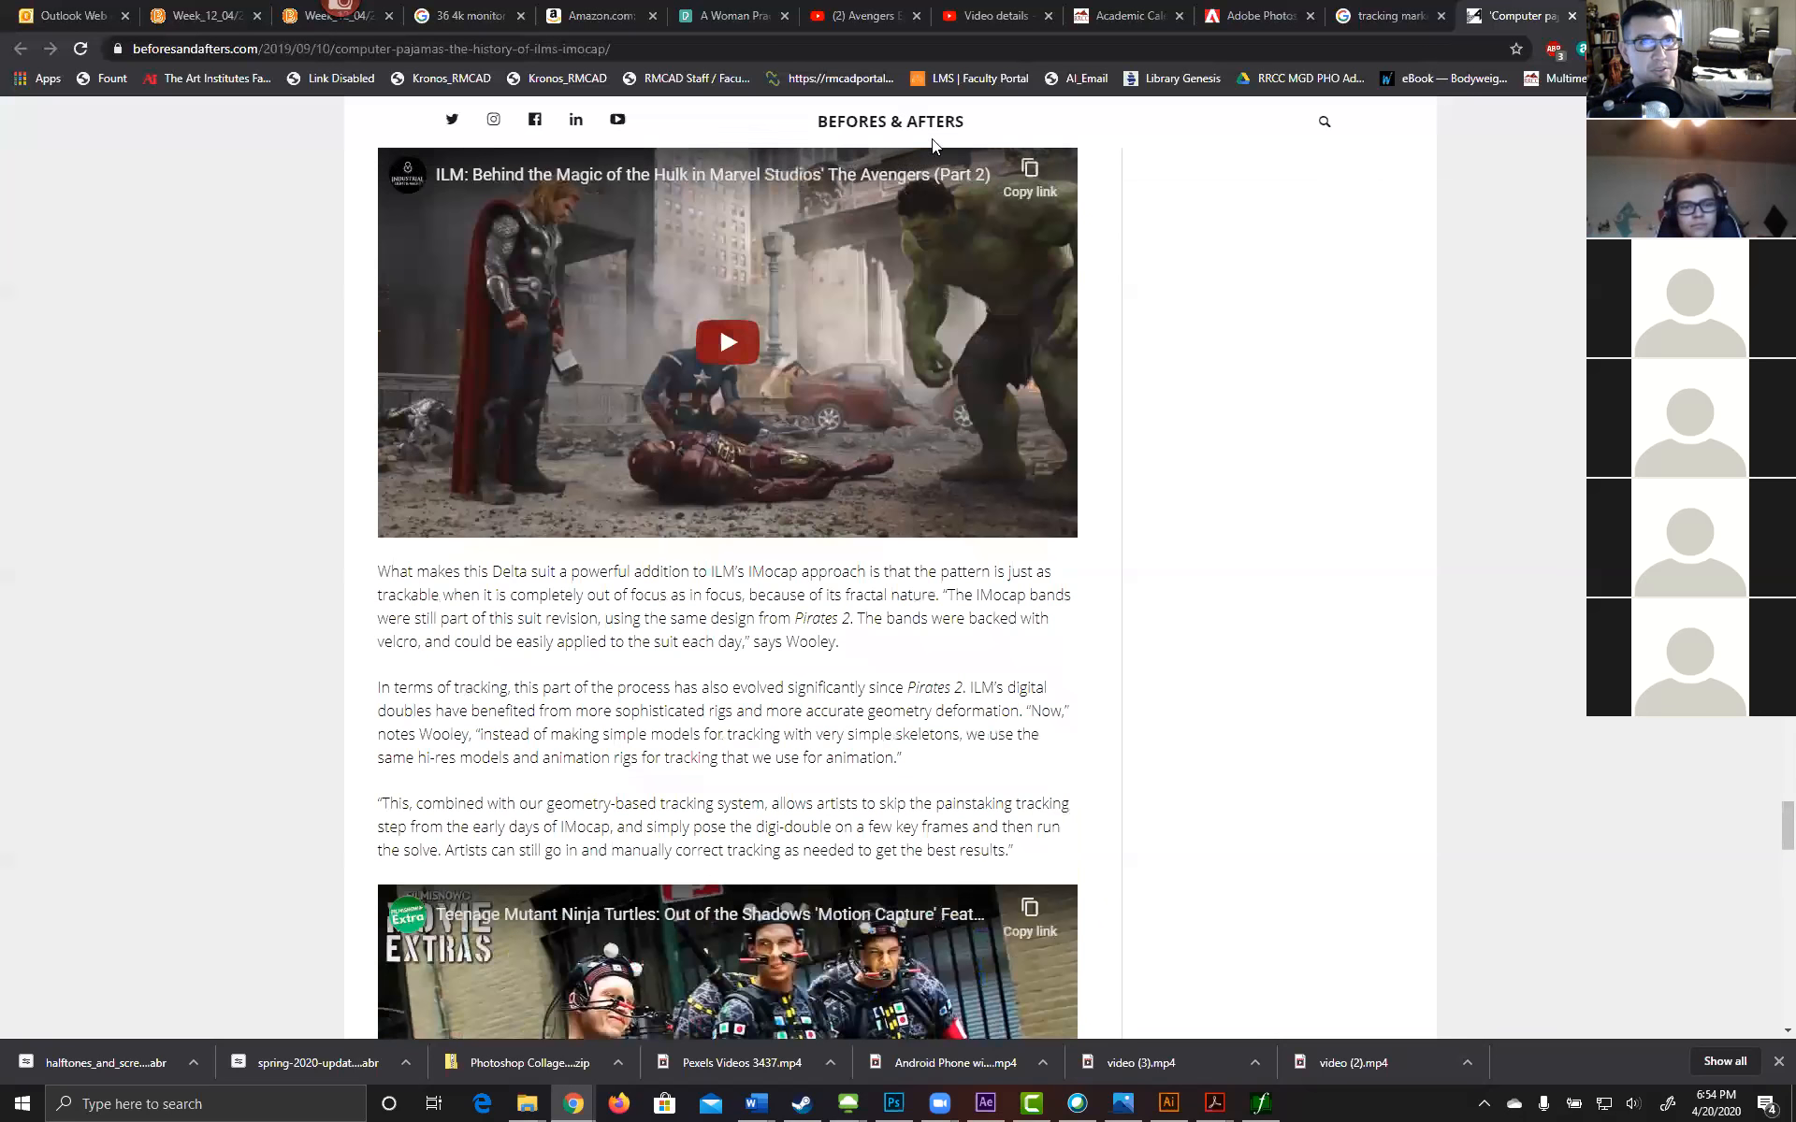
Step: Switch back to the After Effects project and keep Main_Comp at its first frame
click(1390, 16)
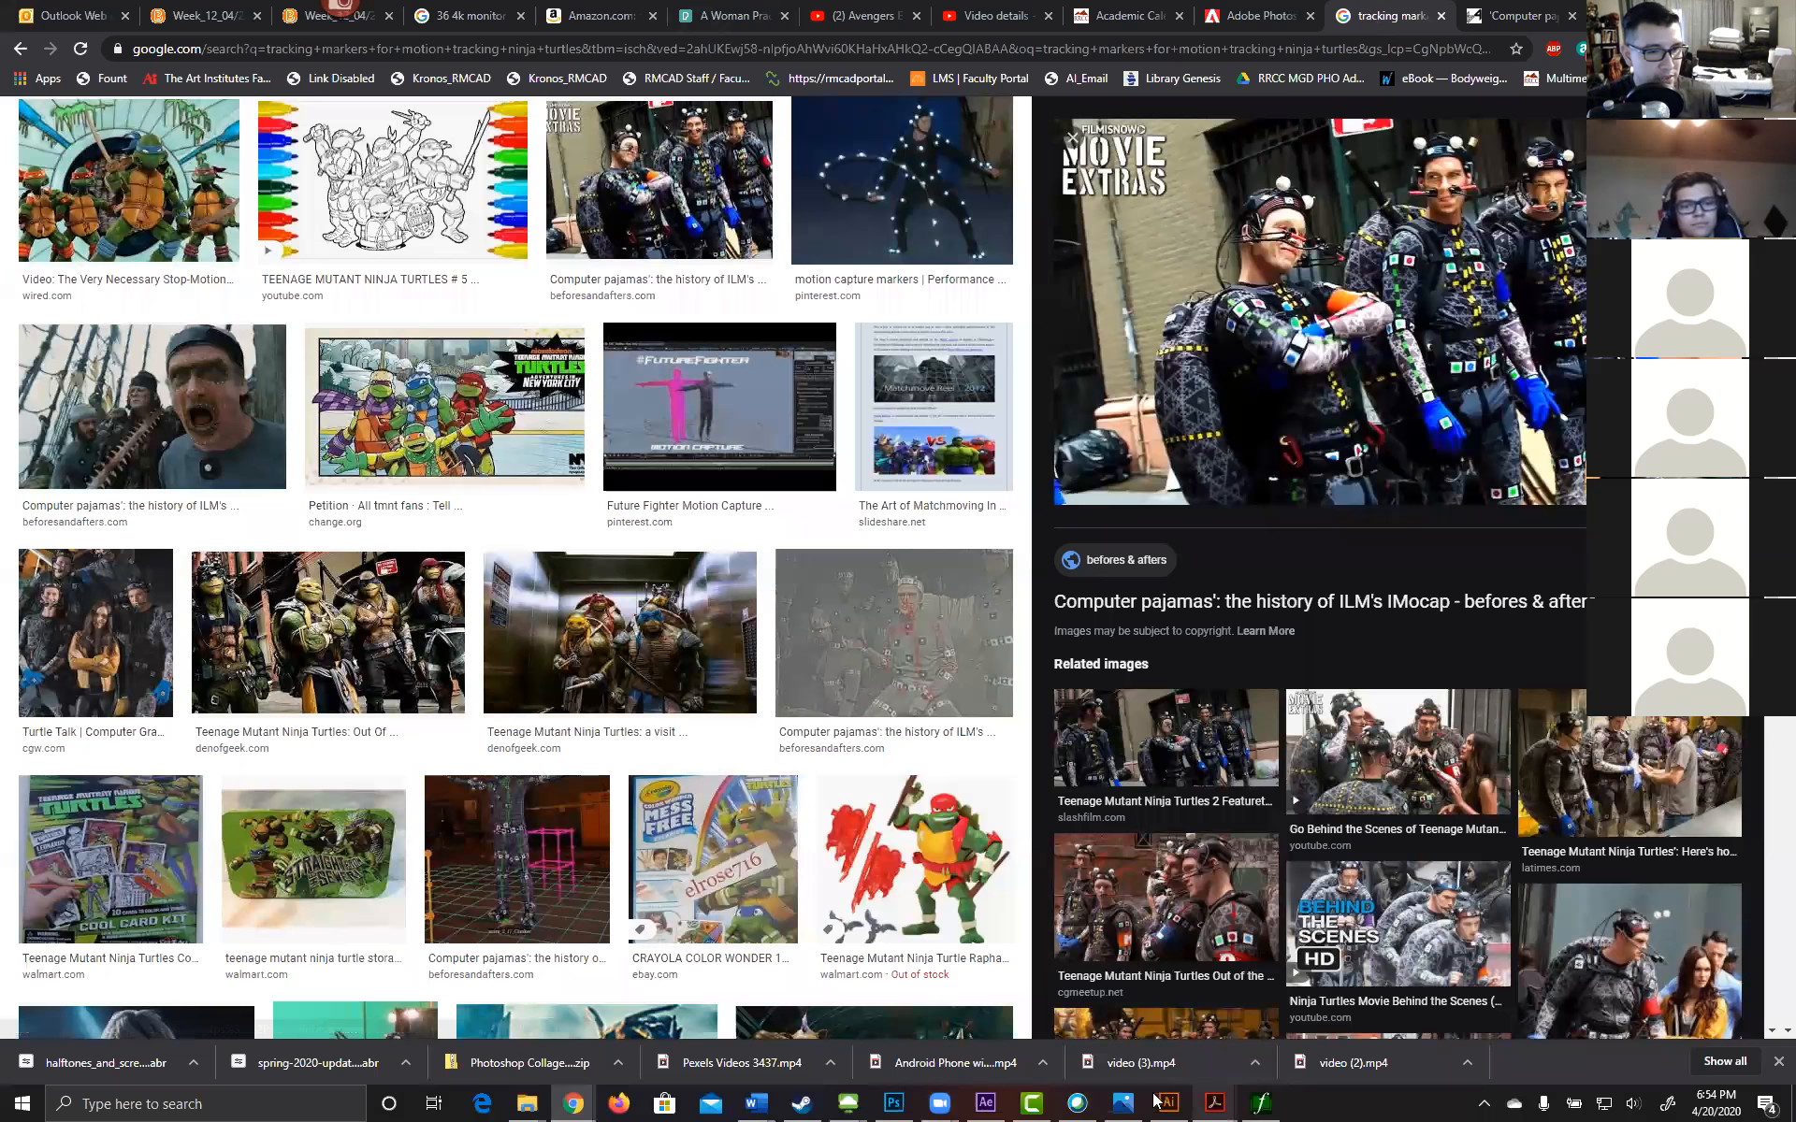
click(985, 1104)
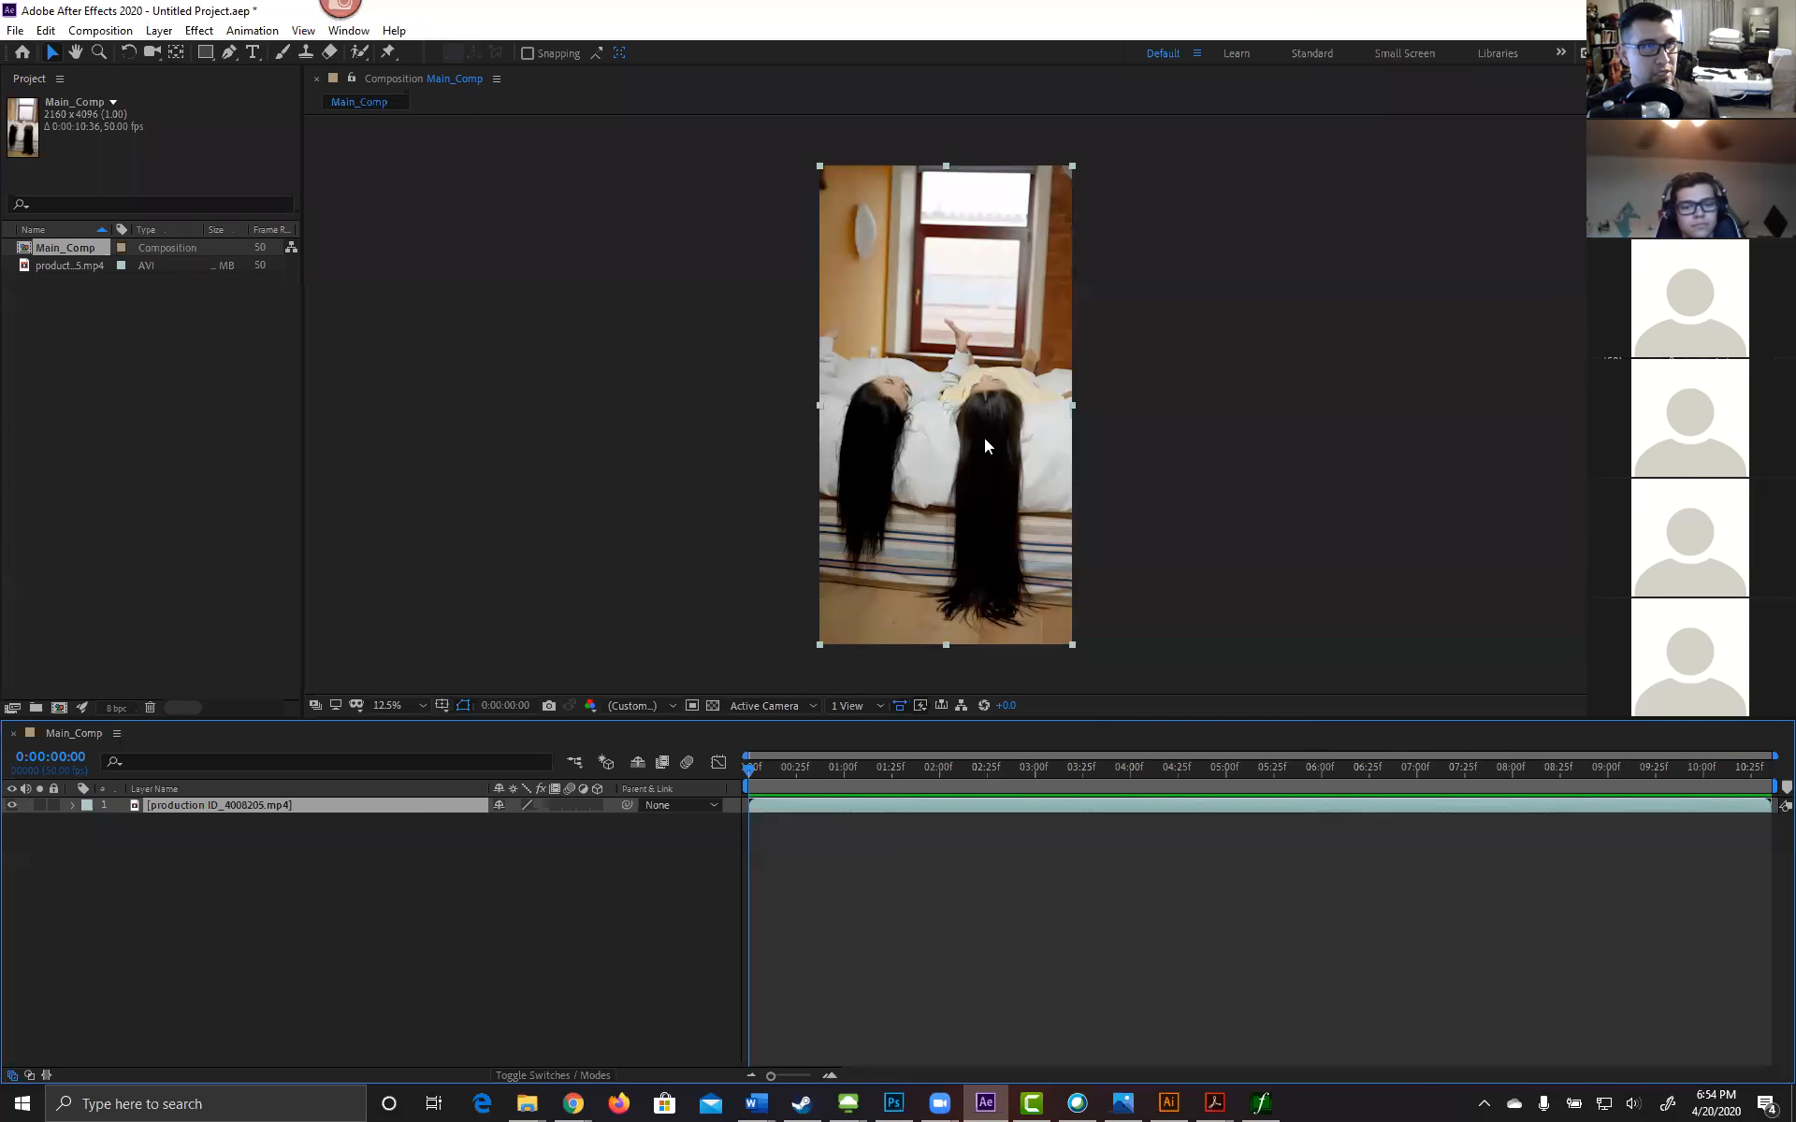
drag(752, 773, 645, 683)
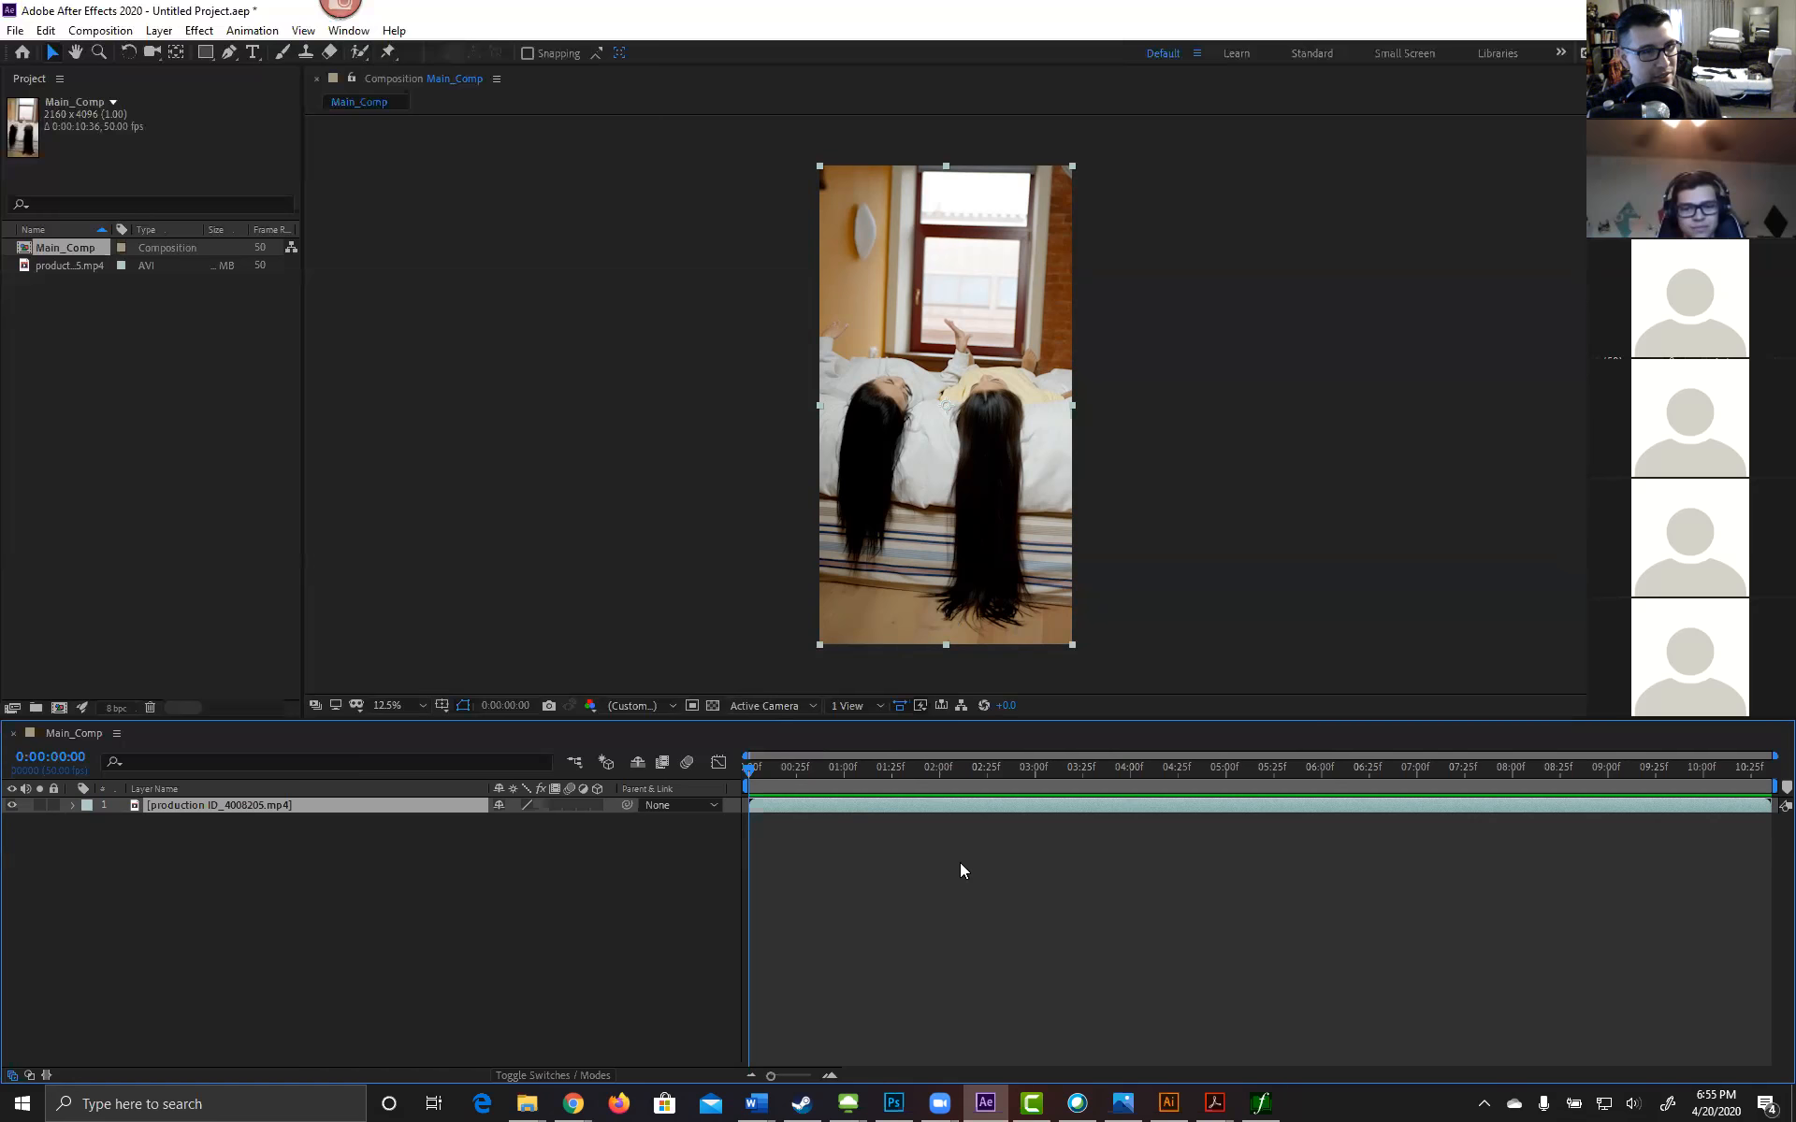
drag(749, 756, 666, 744)
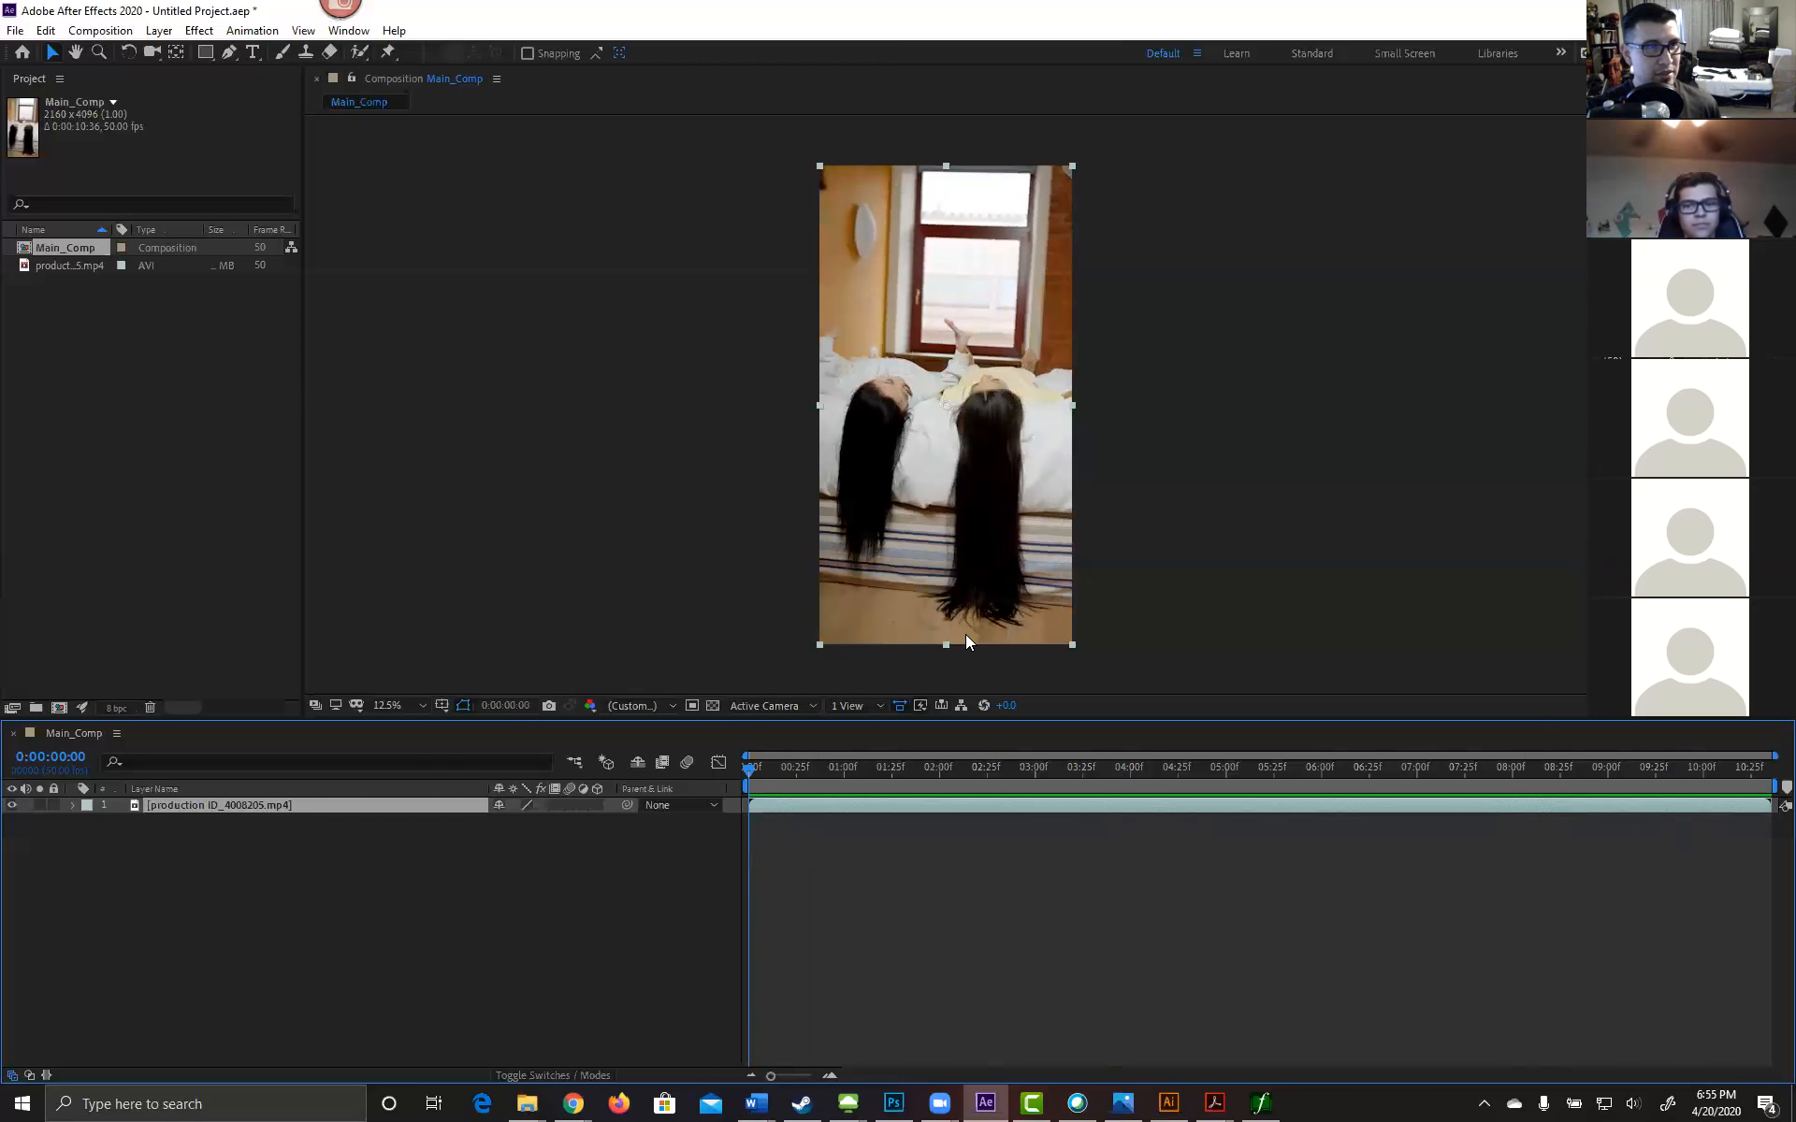
Step: Examine the wooden floor and hair ends at the bottom of the Main_Comp footage up close
drag(867, 576, 938, 490)
scroll(893, 490, up, 2)
drag(1085, 560, 1010, 395)
scroll(1029, 507, up, 2)
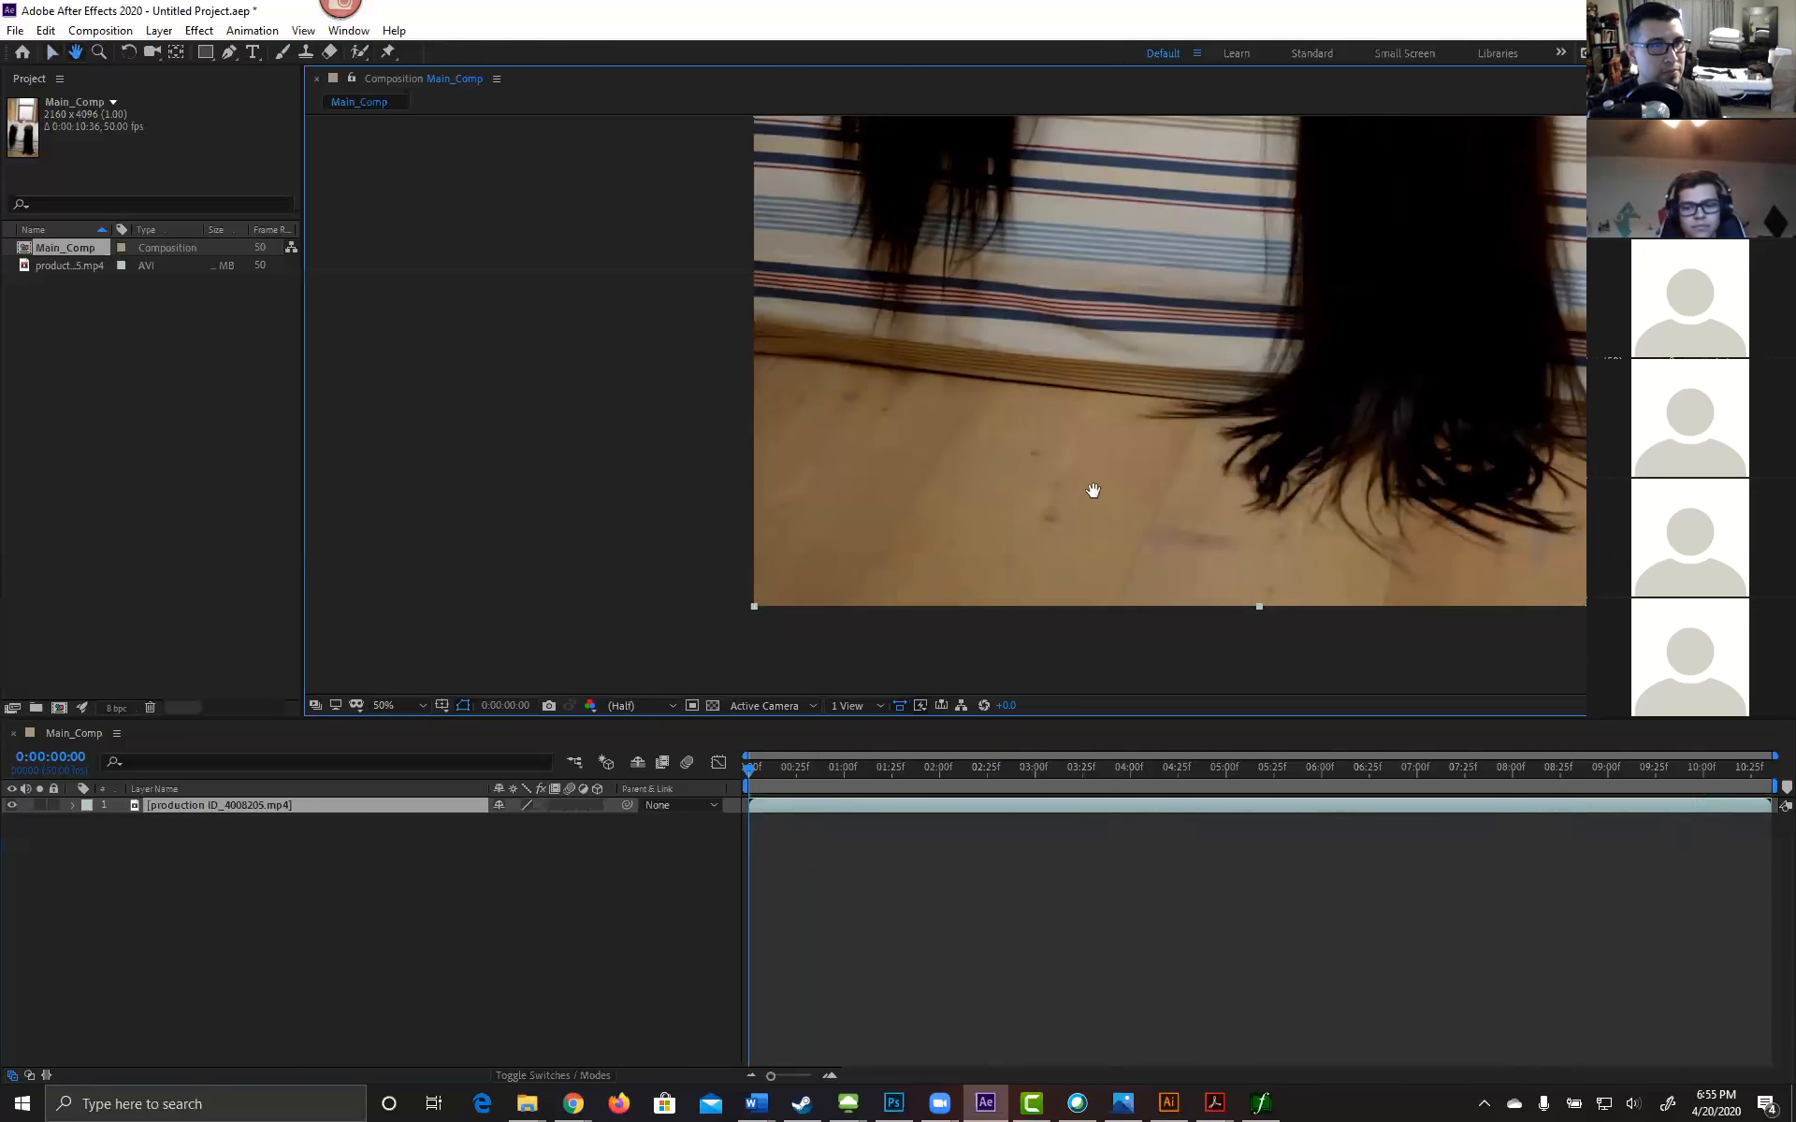
drag(1279, 556, 1246, 576)
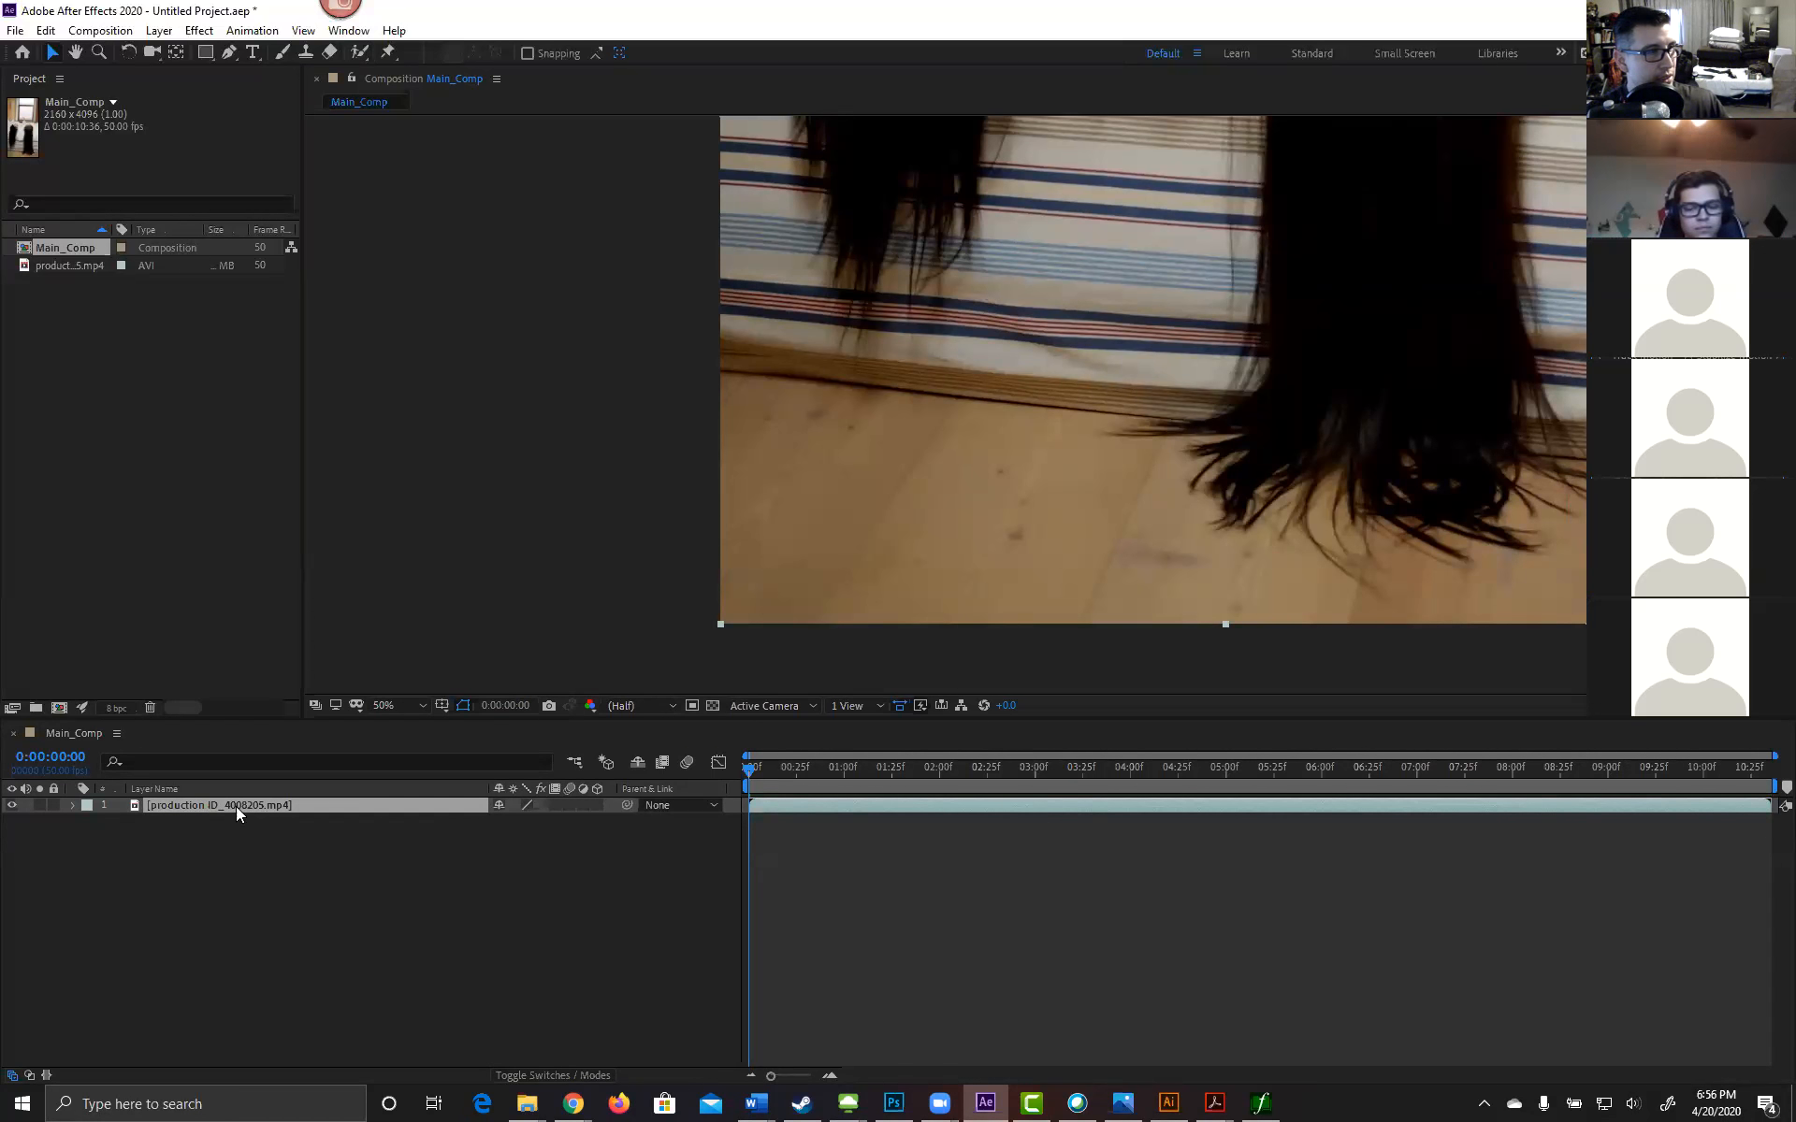
Step: Open the production ID_4008205.mp4 footage layer in its own Layer viewer and compare it with the Main_Comp composition view
click(350, 806)
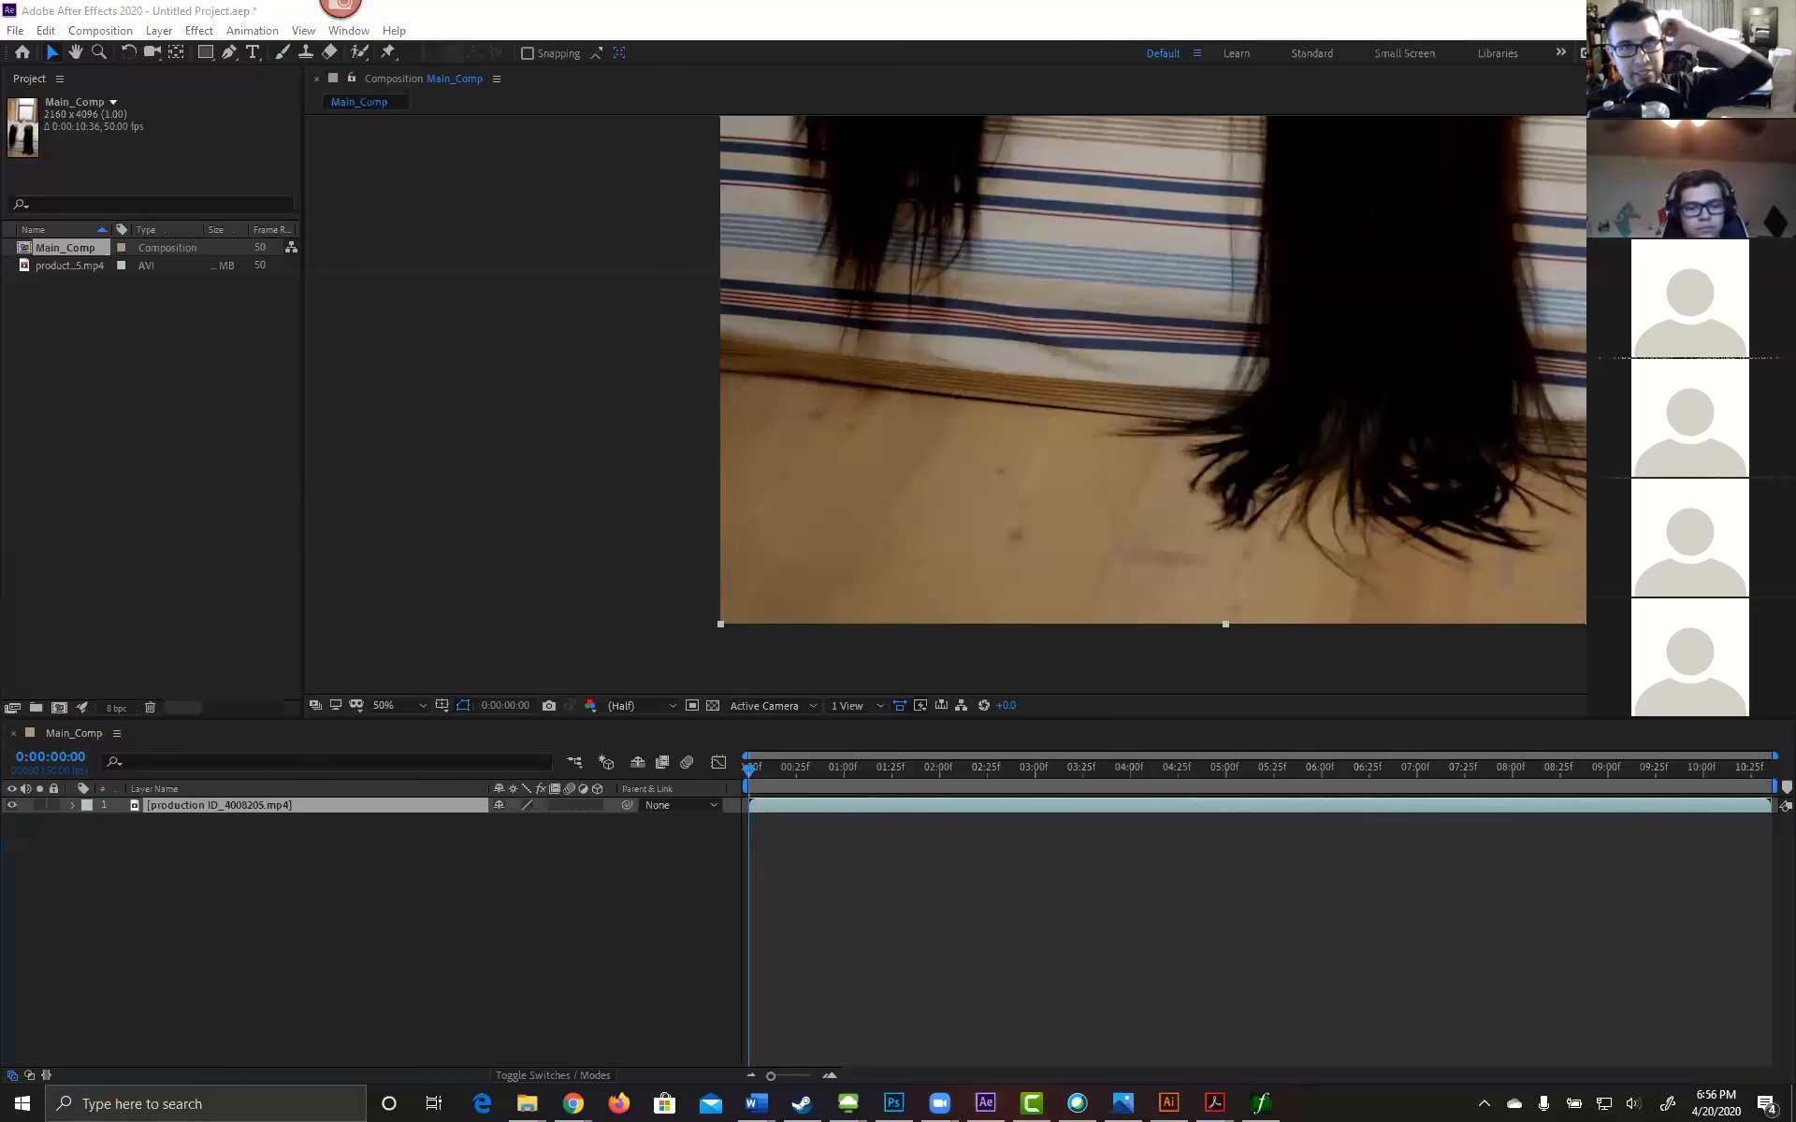
double_click(946, 369)
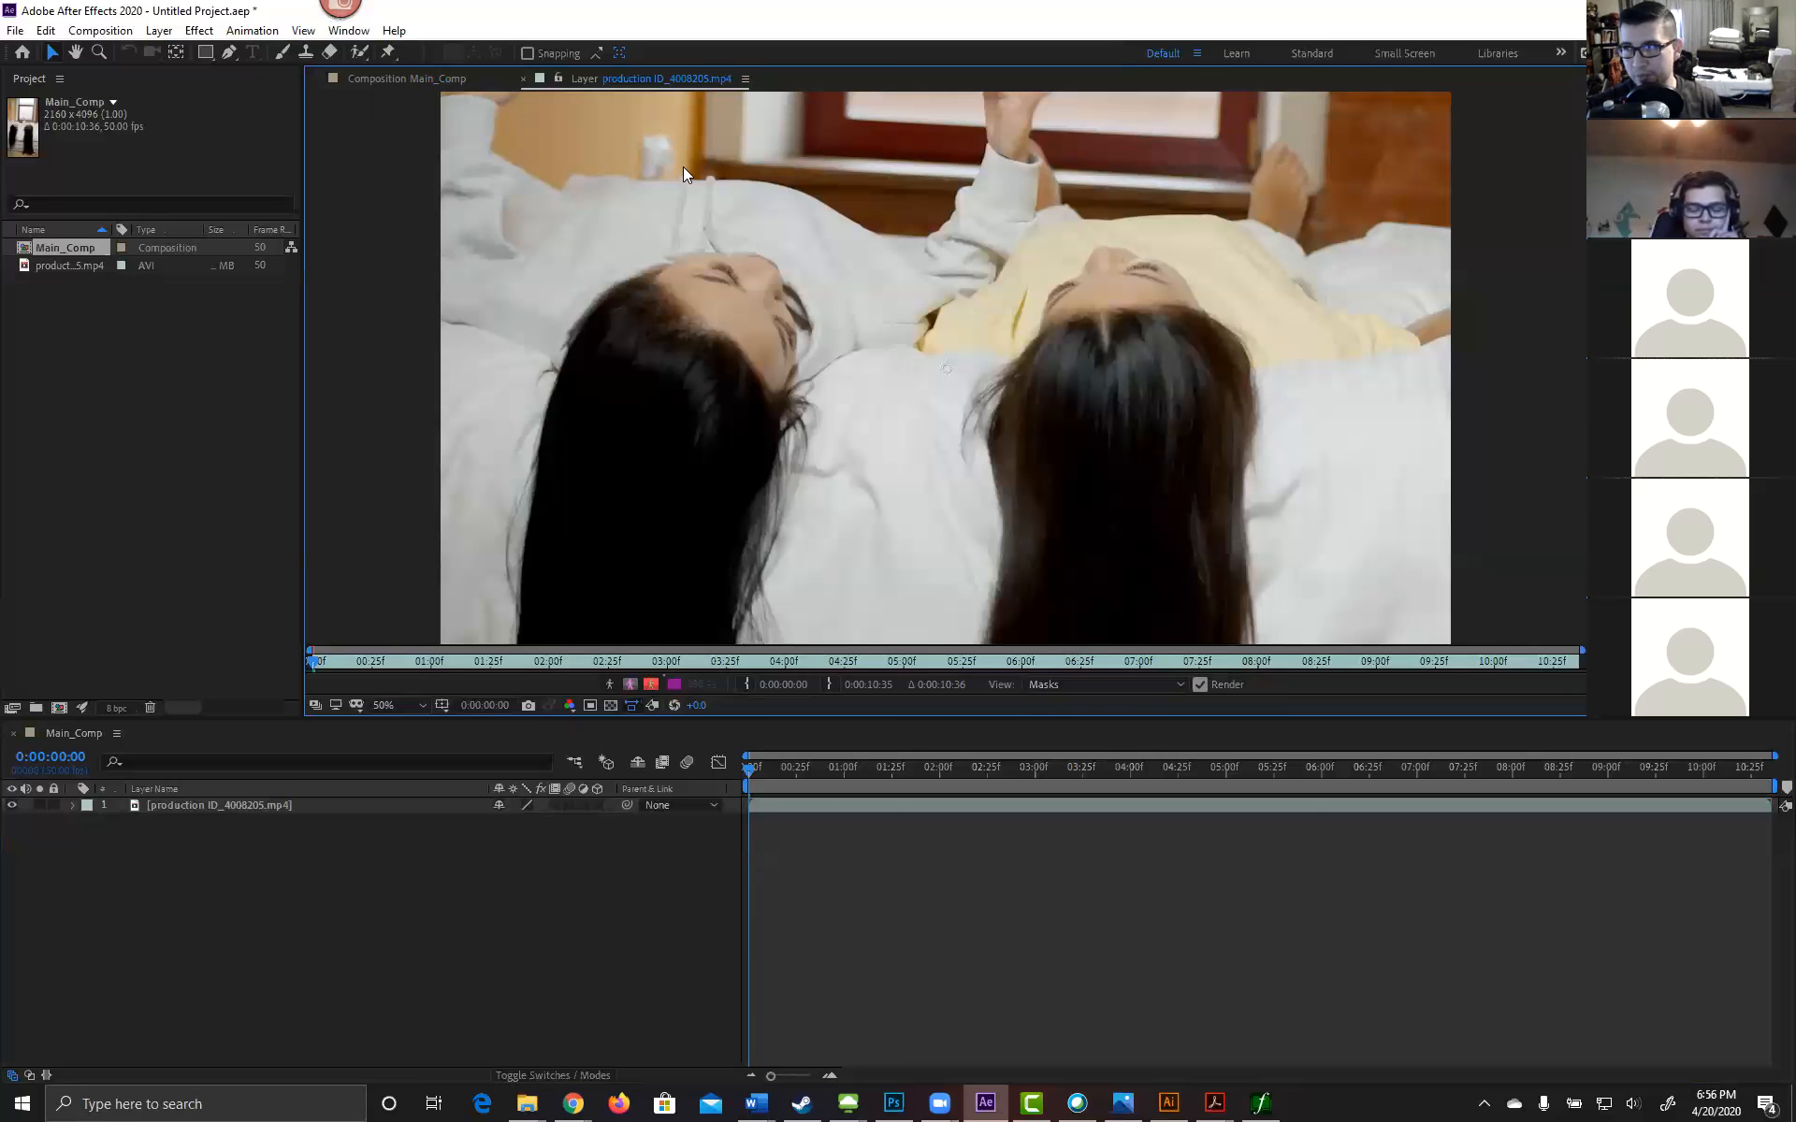
click(411, 78)
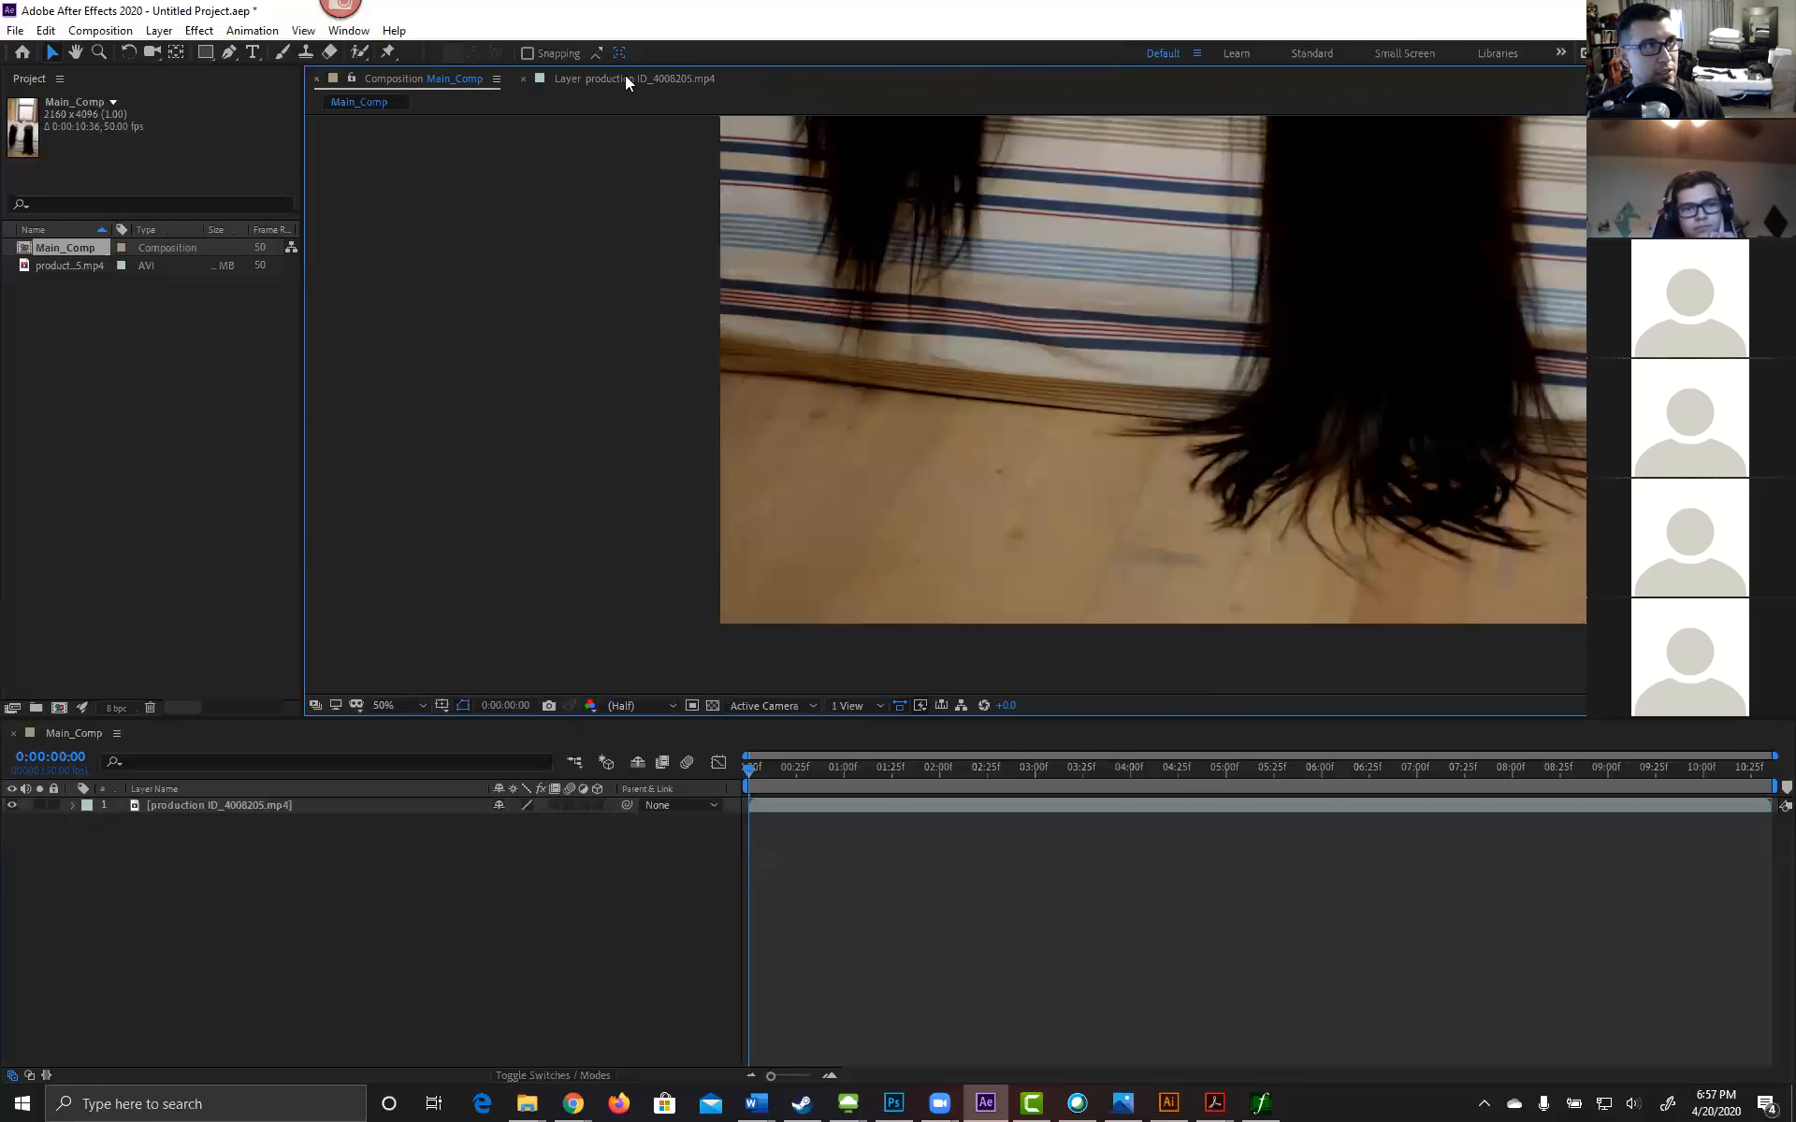
click(625, 77)
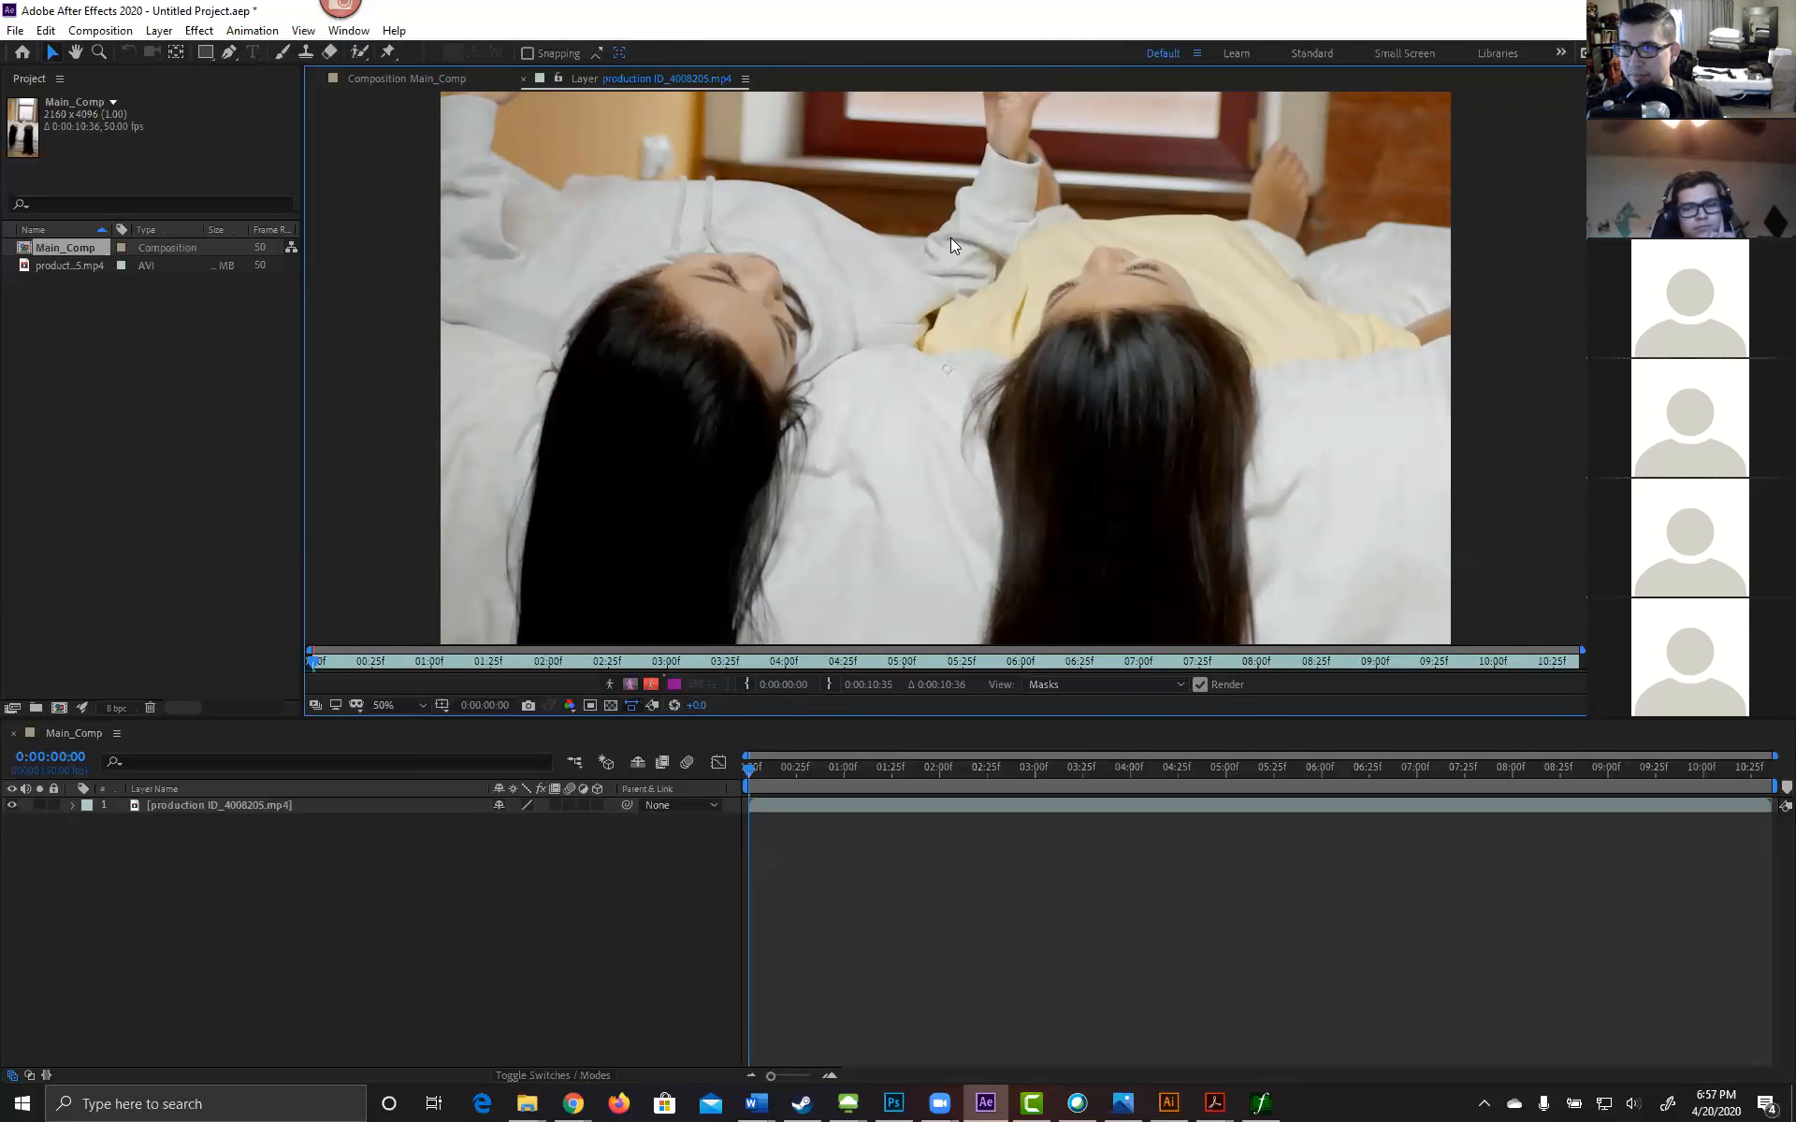
Step: Inspect the striped rug, hair ends and wooden floor in the footage layer's own viewer
key(space)
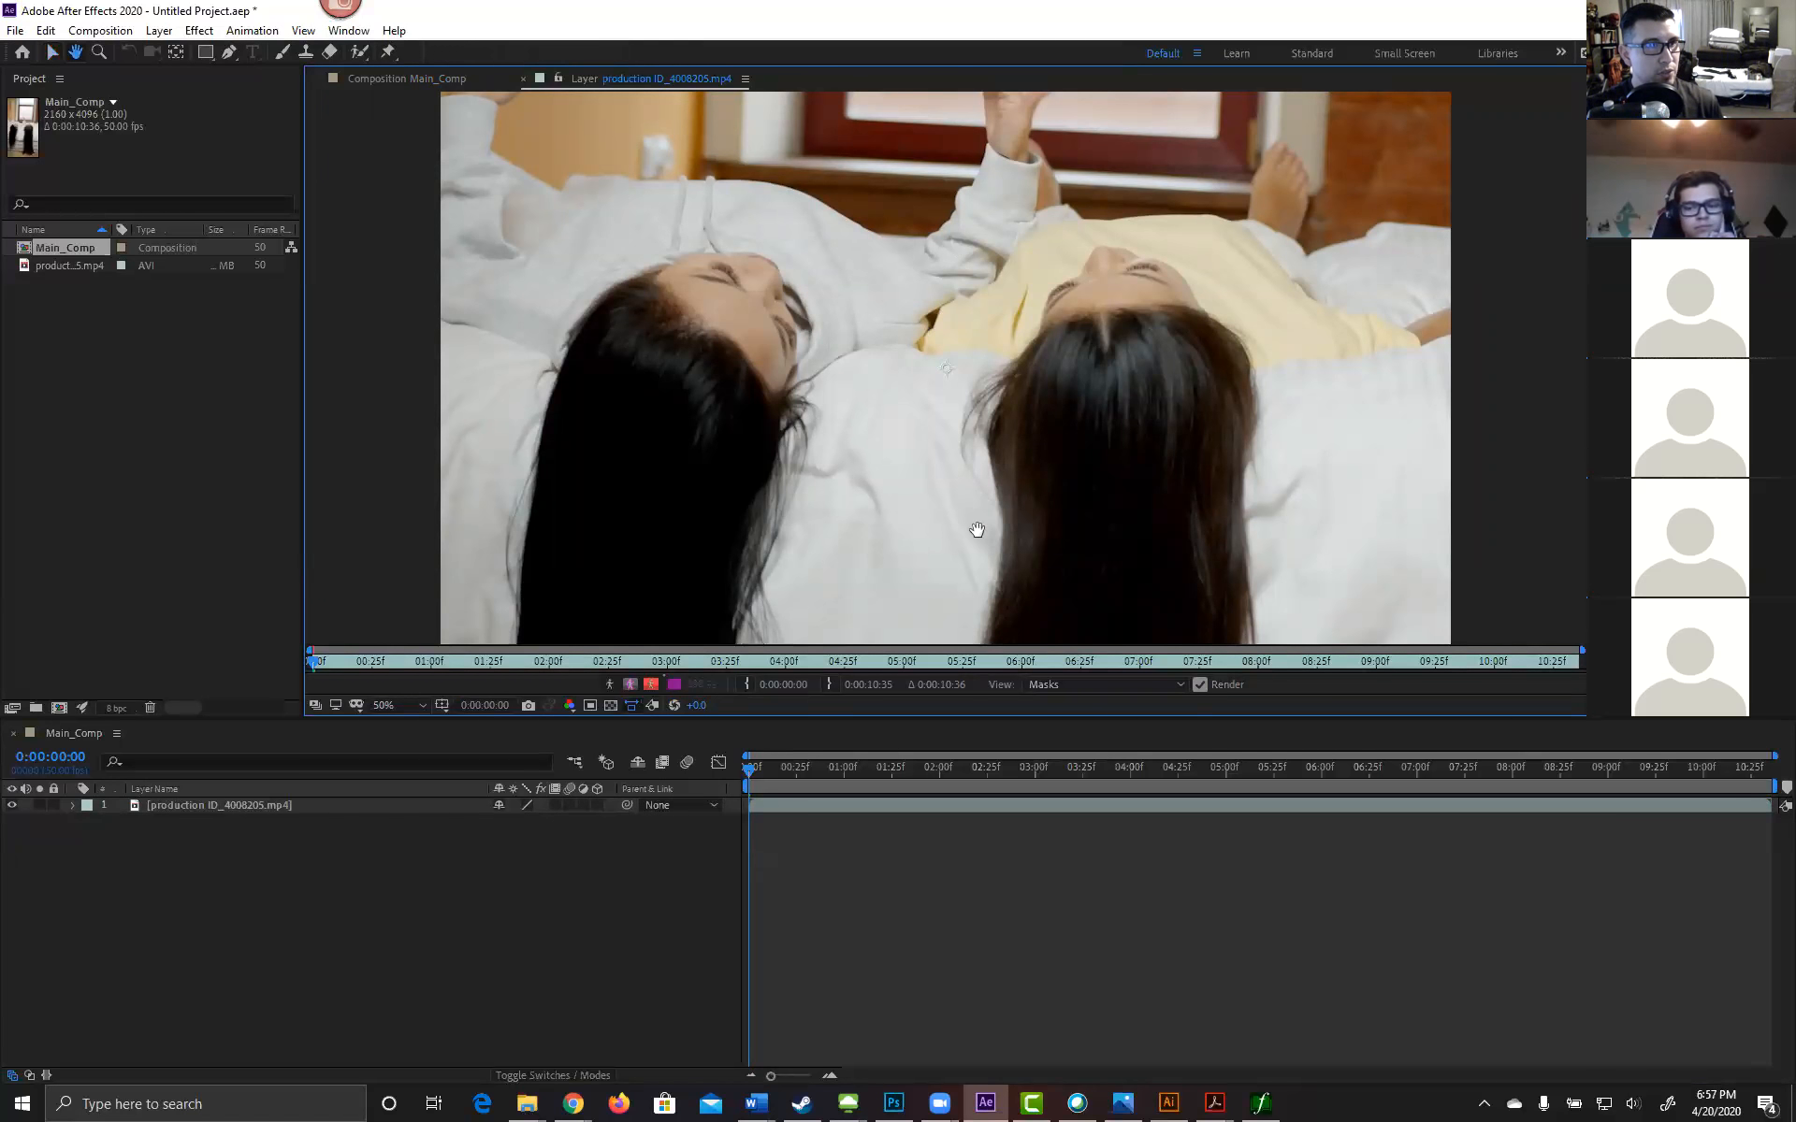
drag(974, 530, 1020, 351)
drag(1017, 509, 1025, 201)
drag(954, 491, 1013, 205)
mouse_move(1006, 412)
mouse_down()
mouse_move(974, 417)
mouse_move(986, 396)
mouse_up()
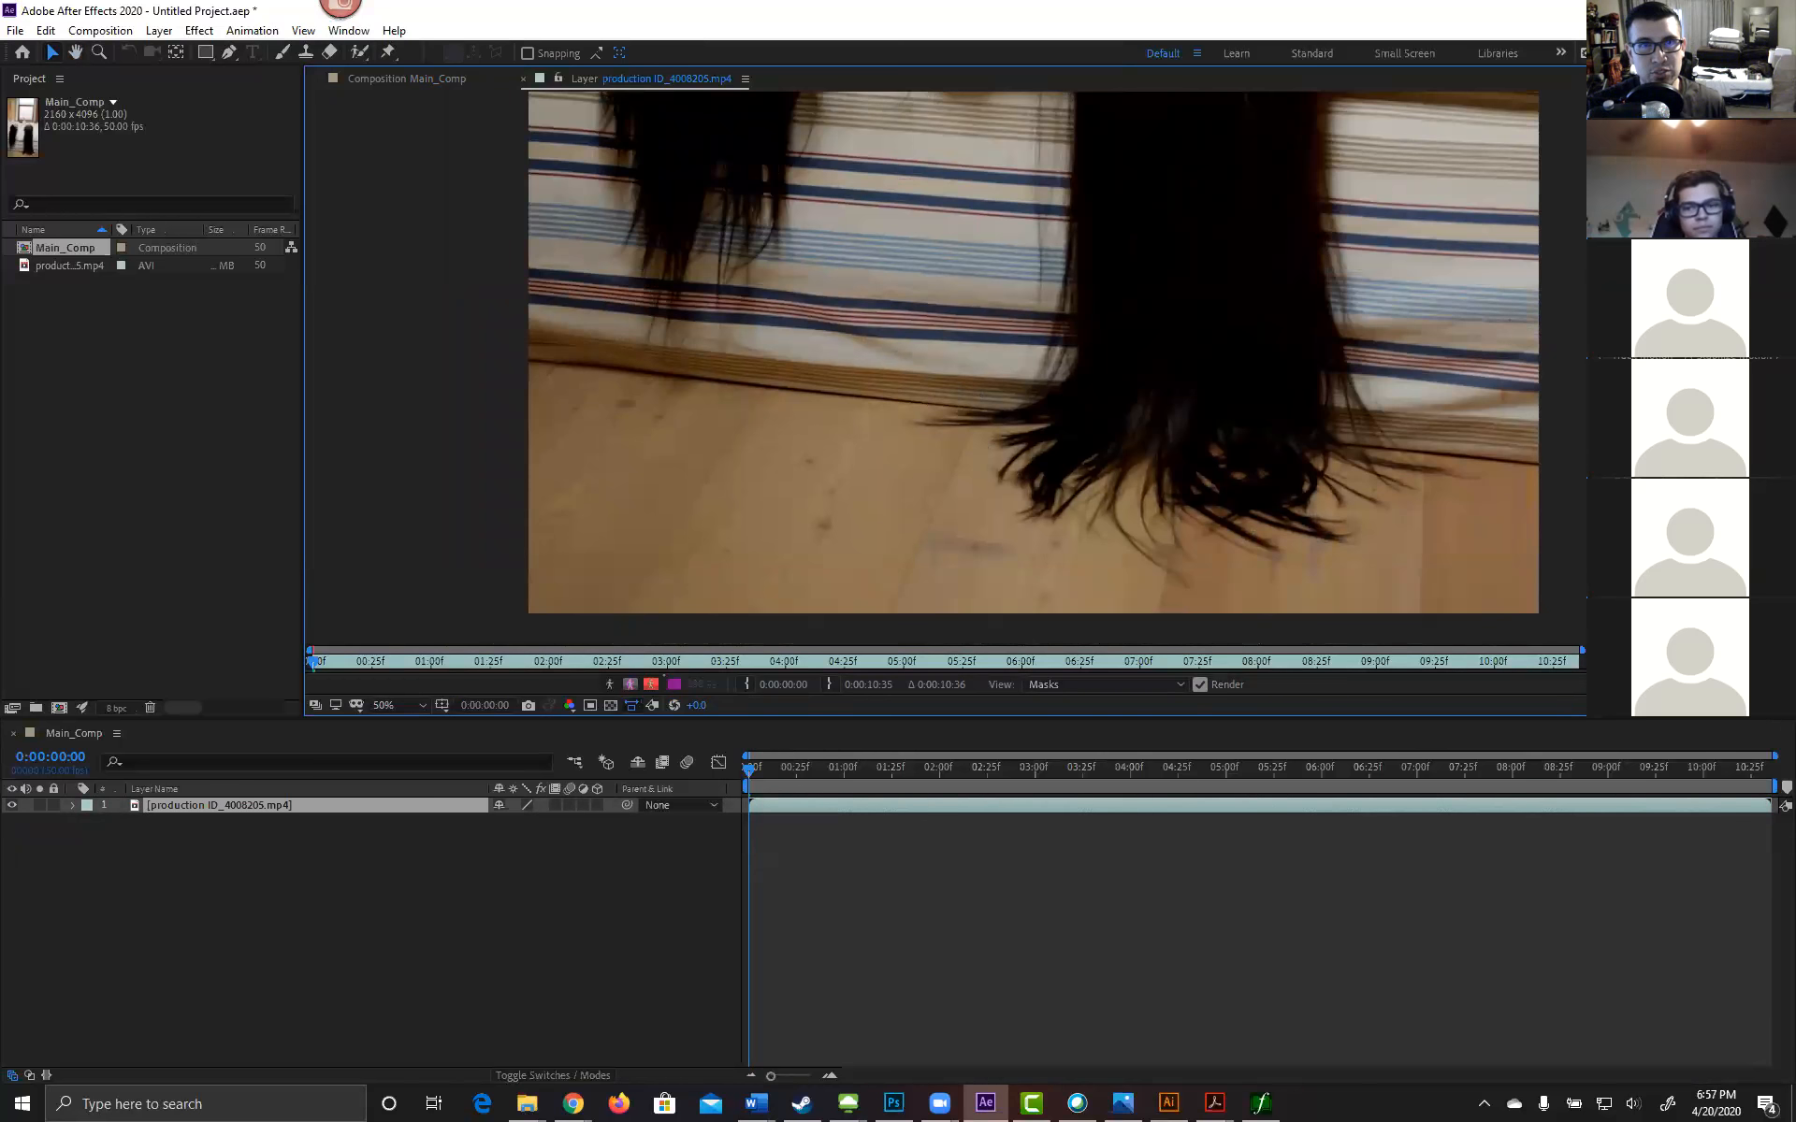
Step: Start Track Motion on the footage layer and enlarge Track Point 1's search region between the two women's heads
click(1628, 359)
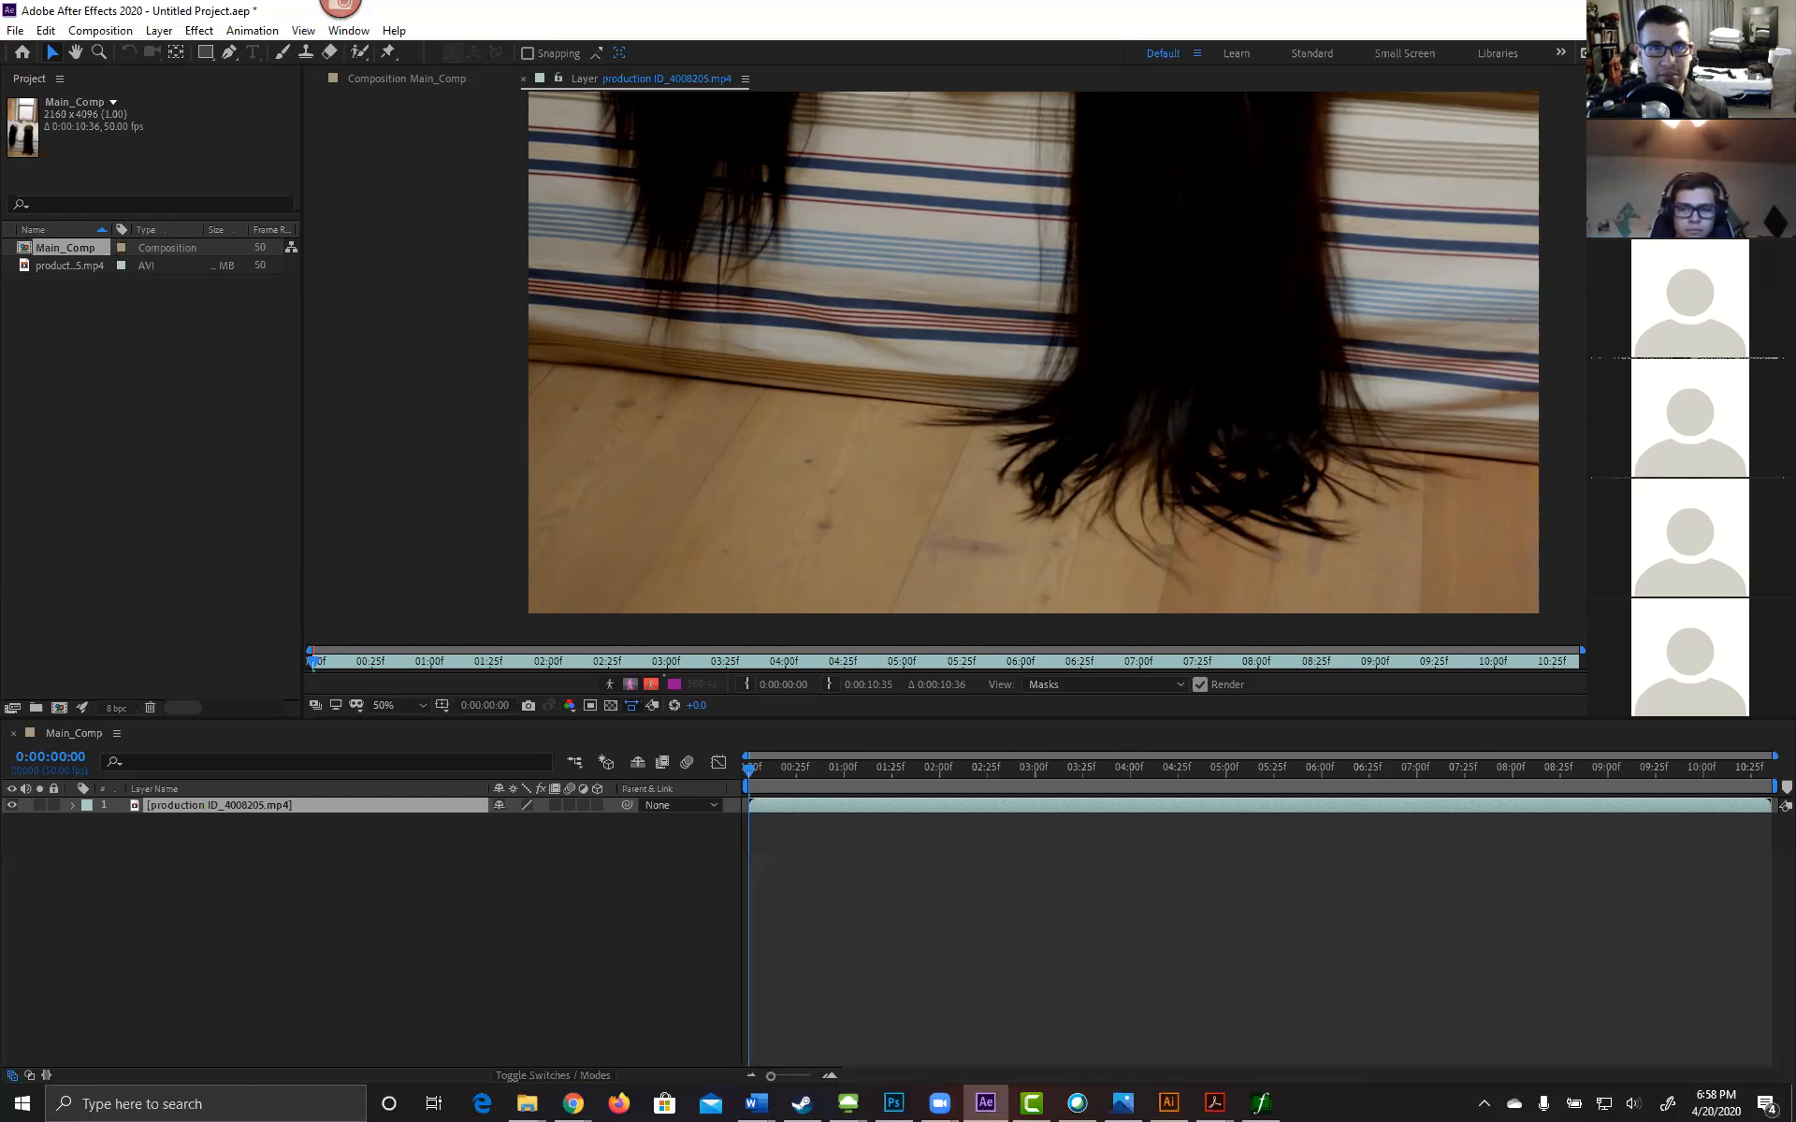
click(1640, 358)
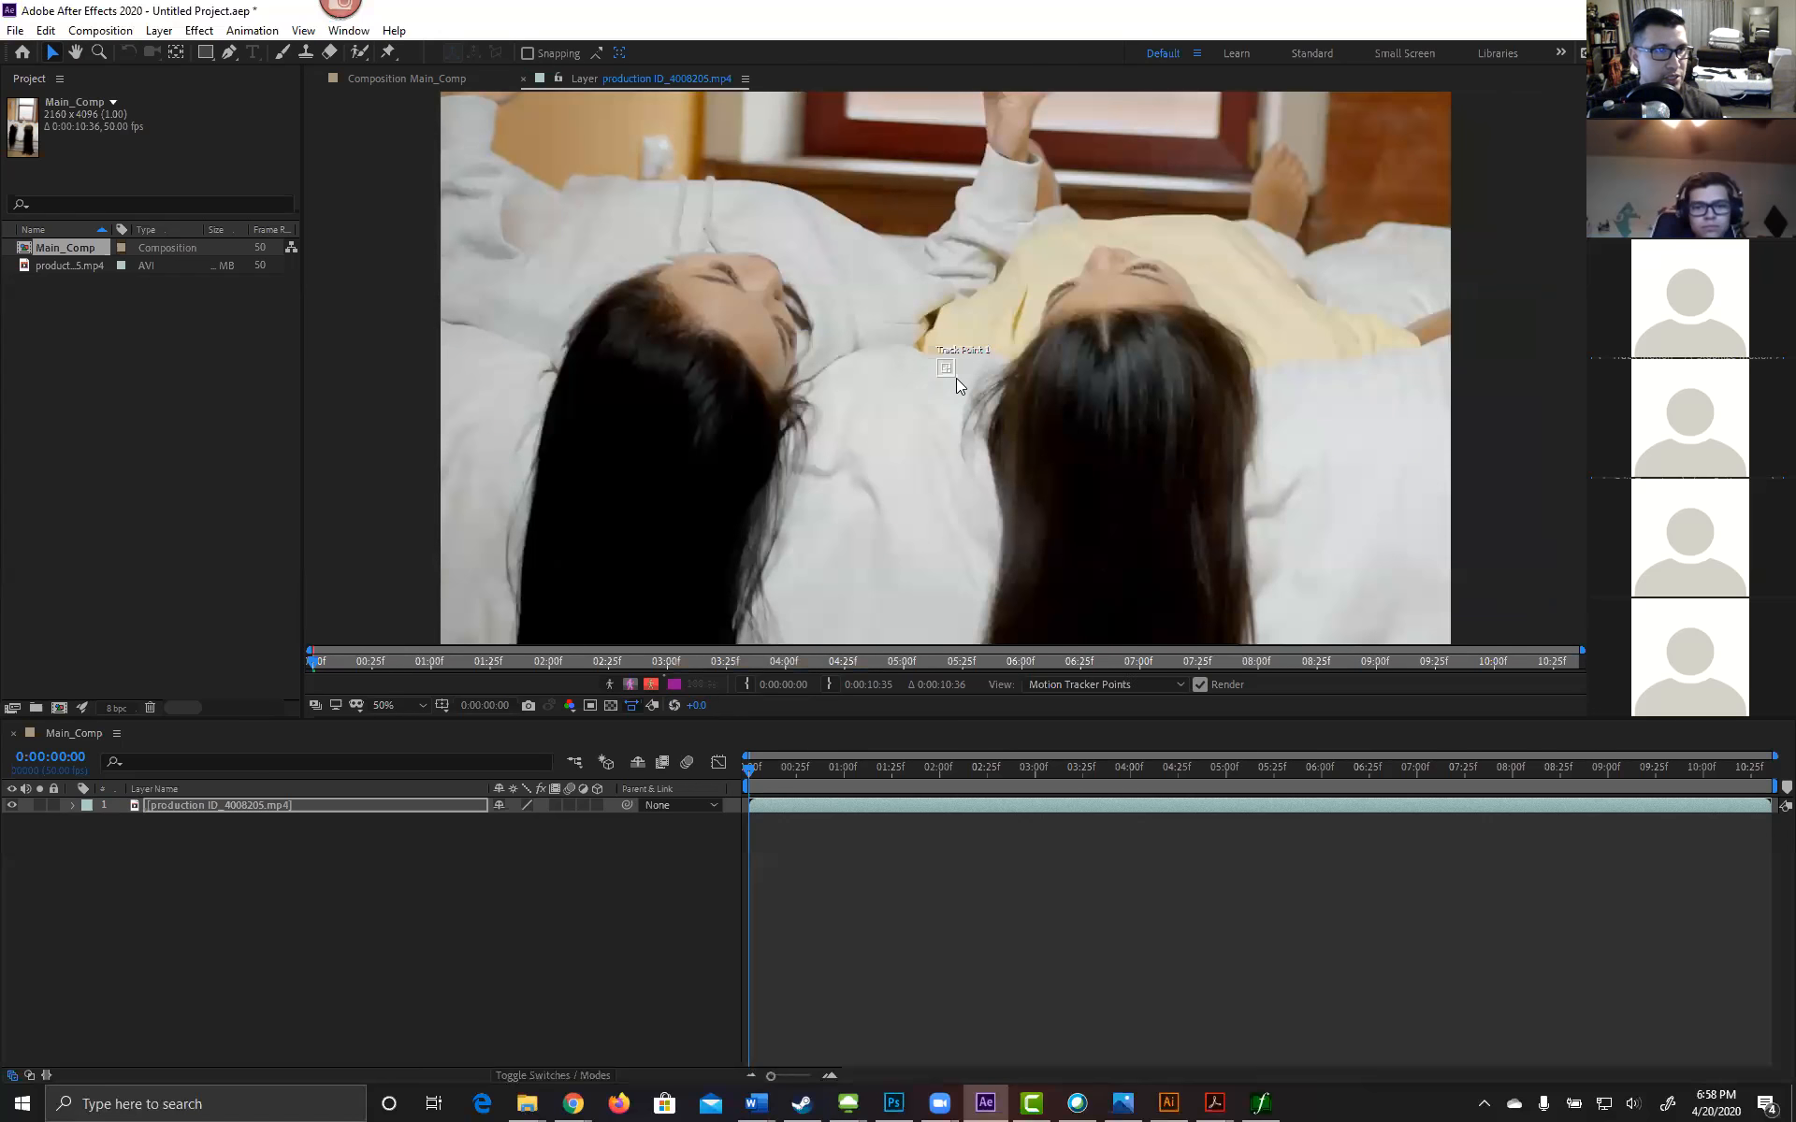
drag(952, 374, 1005, 430)
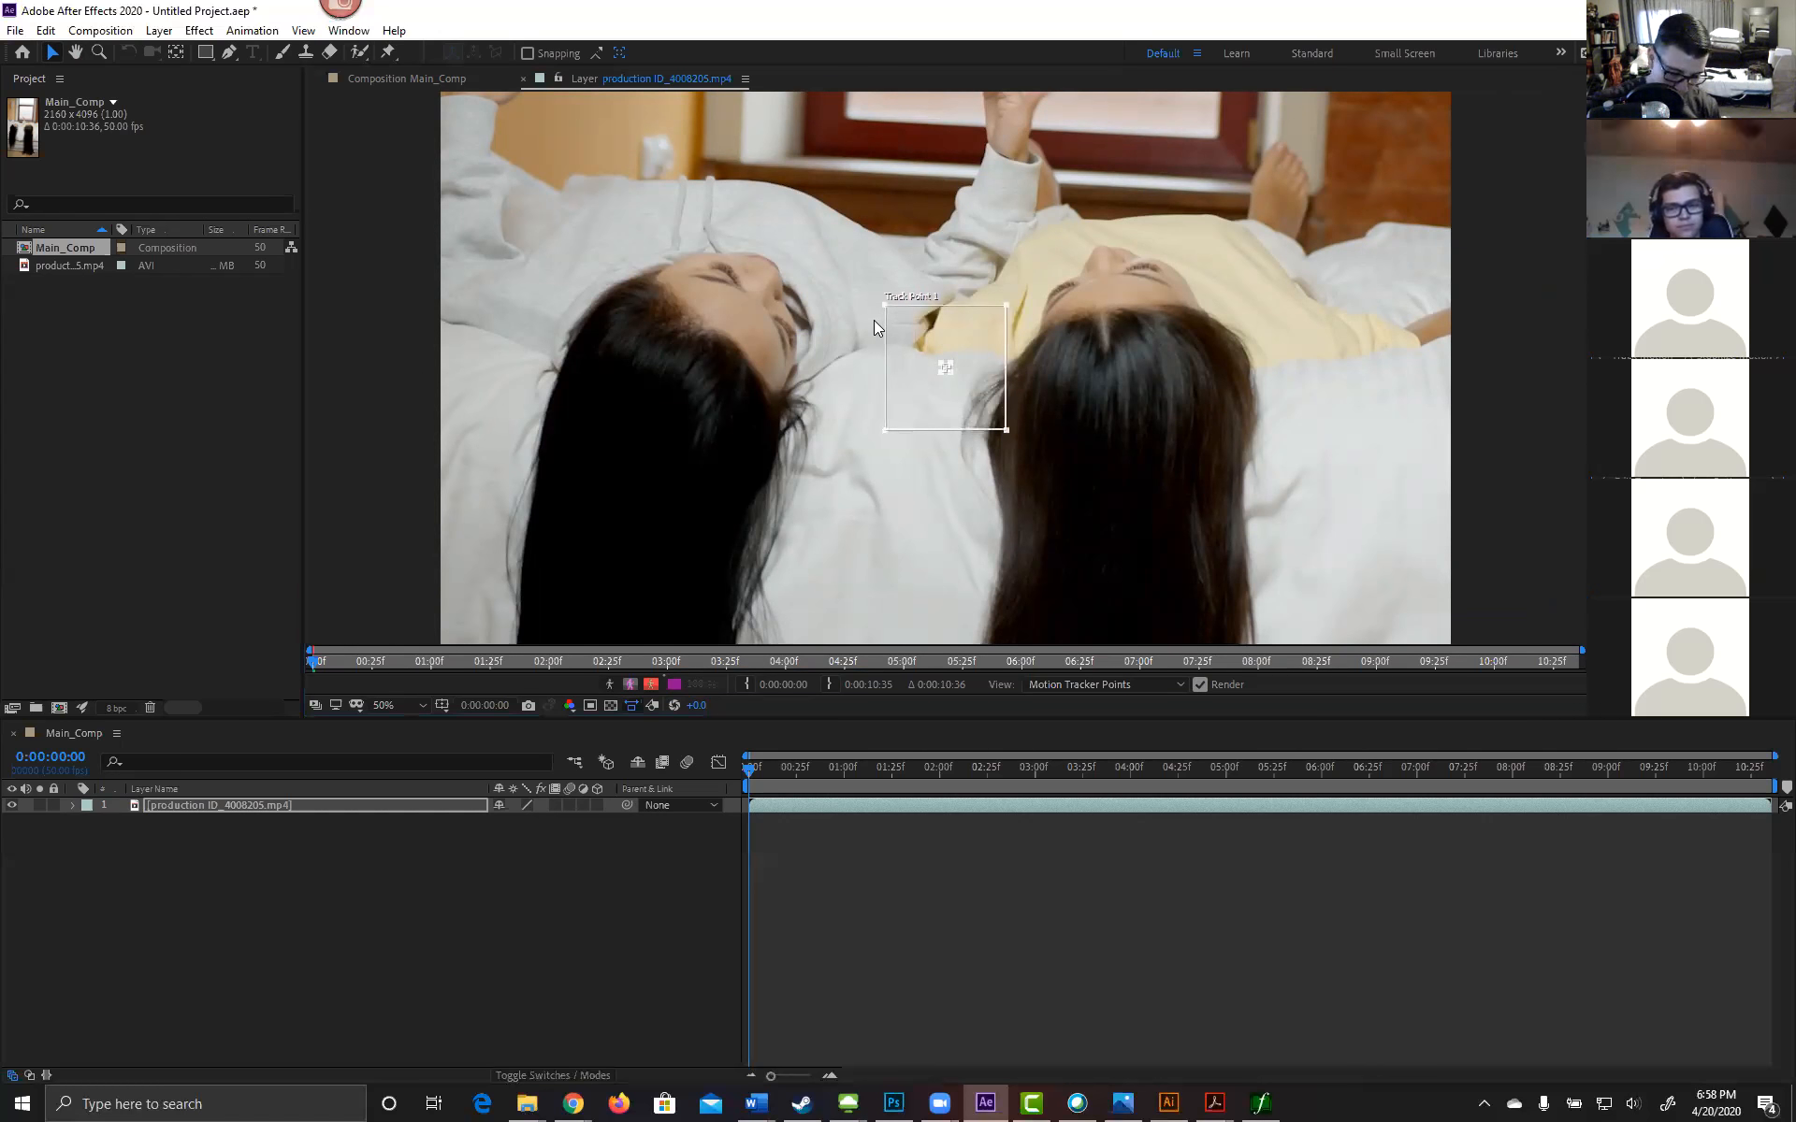
scroll(873, 320, up, 2)
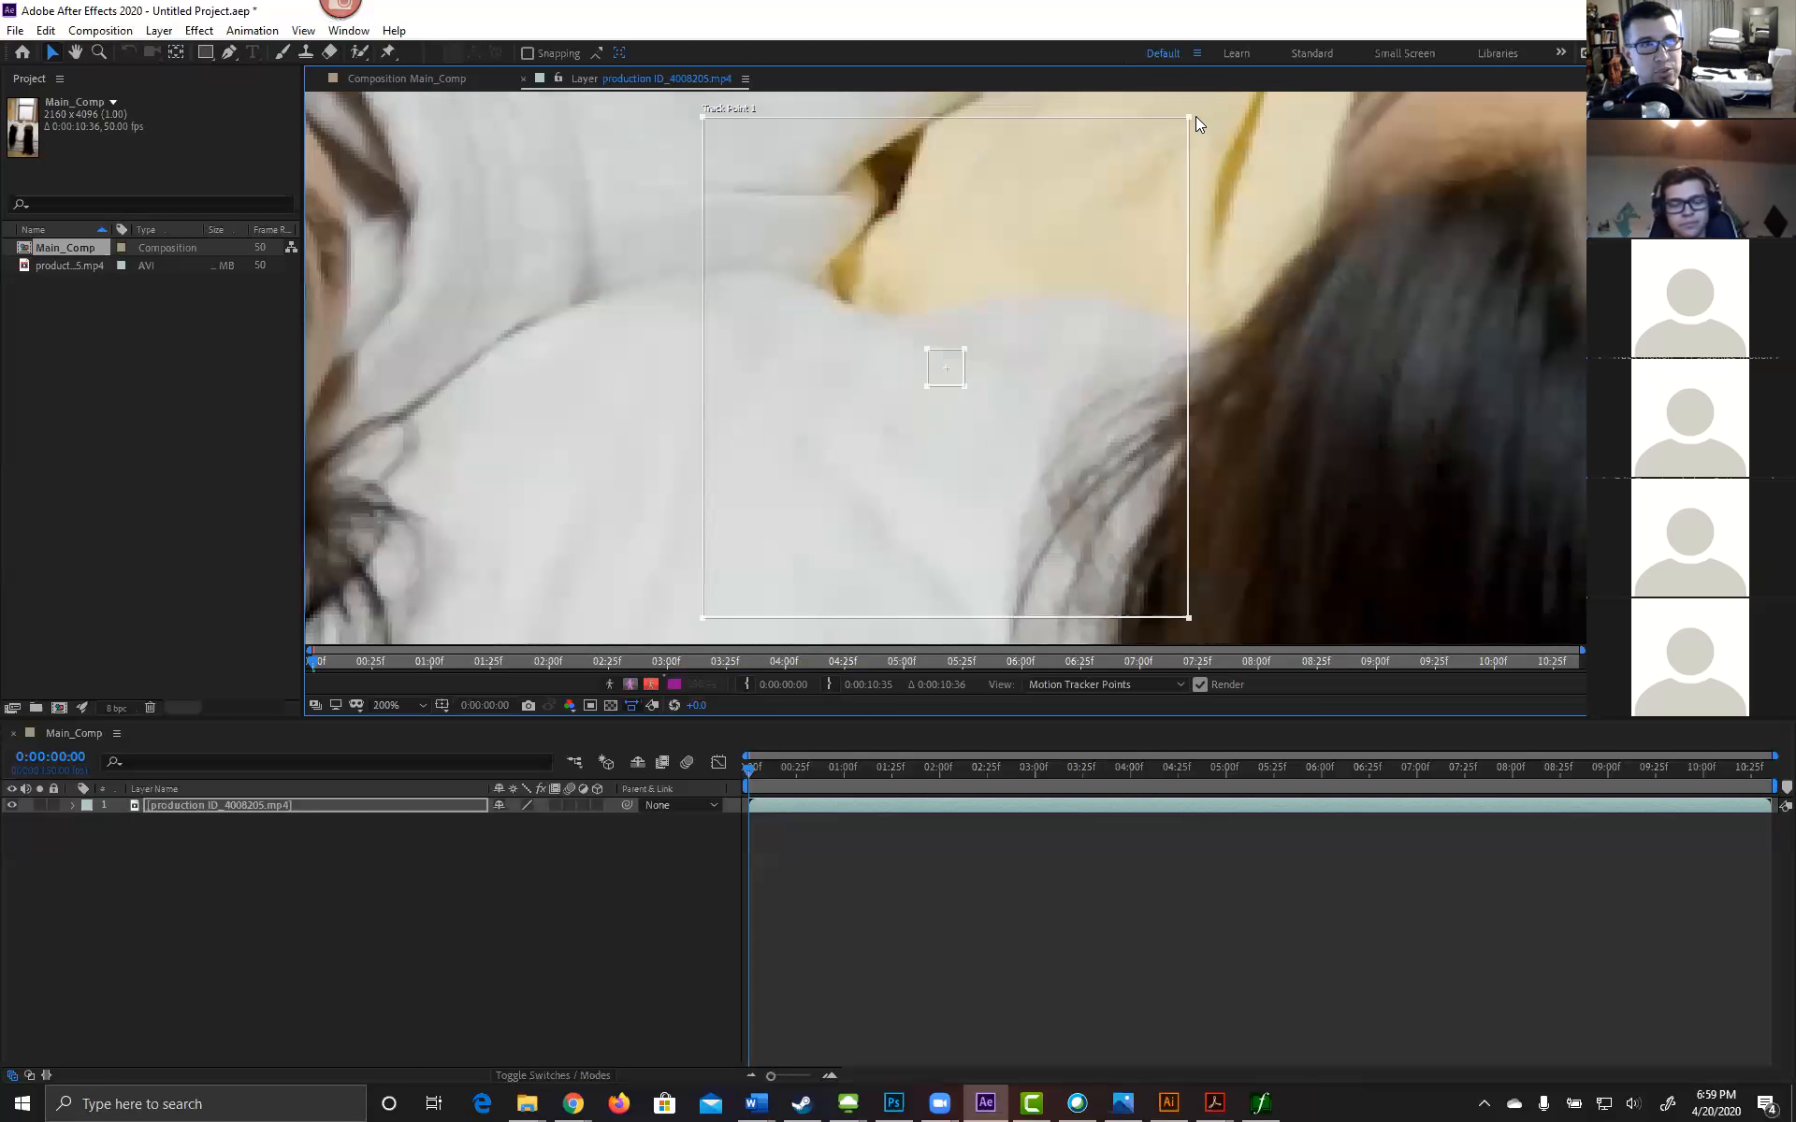
Step: Shrink Track Point 1's search region to a moderate size and enlarge its feature region into a near-square box inside it
drag(1190, 117, 975, 339)
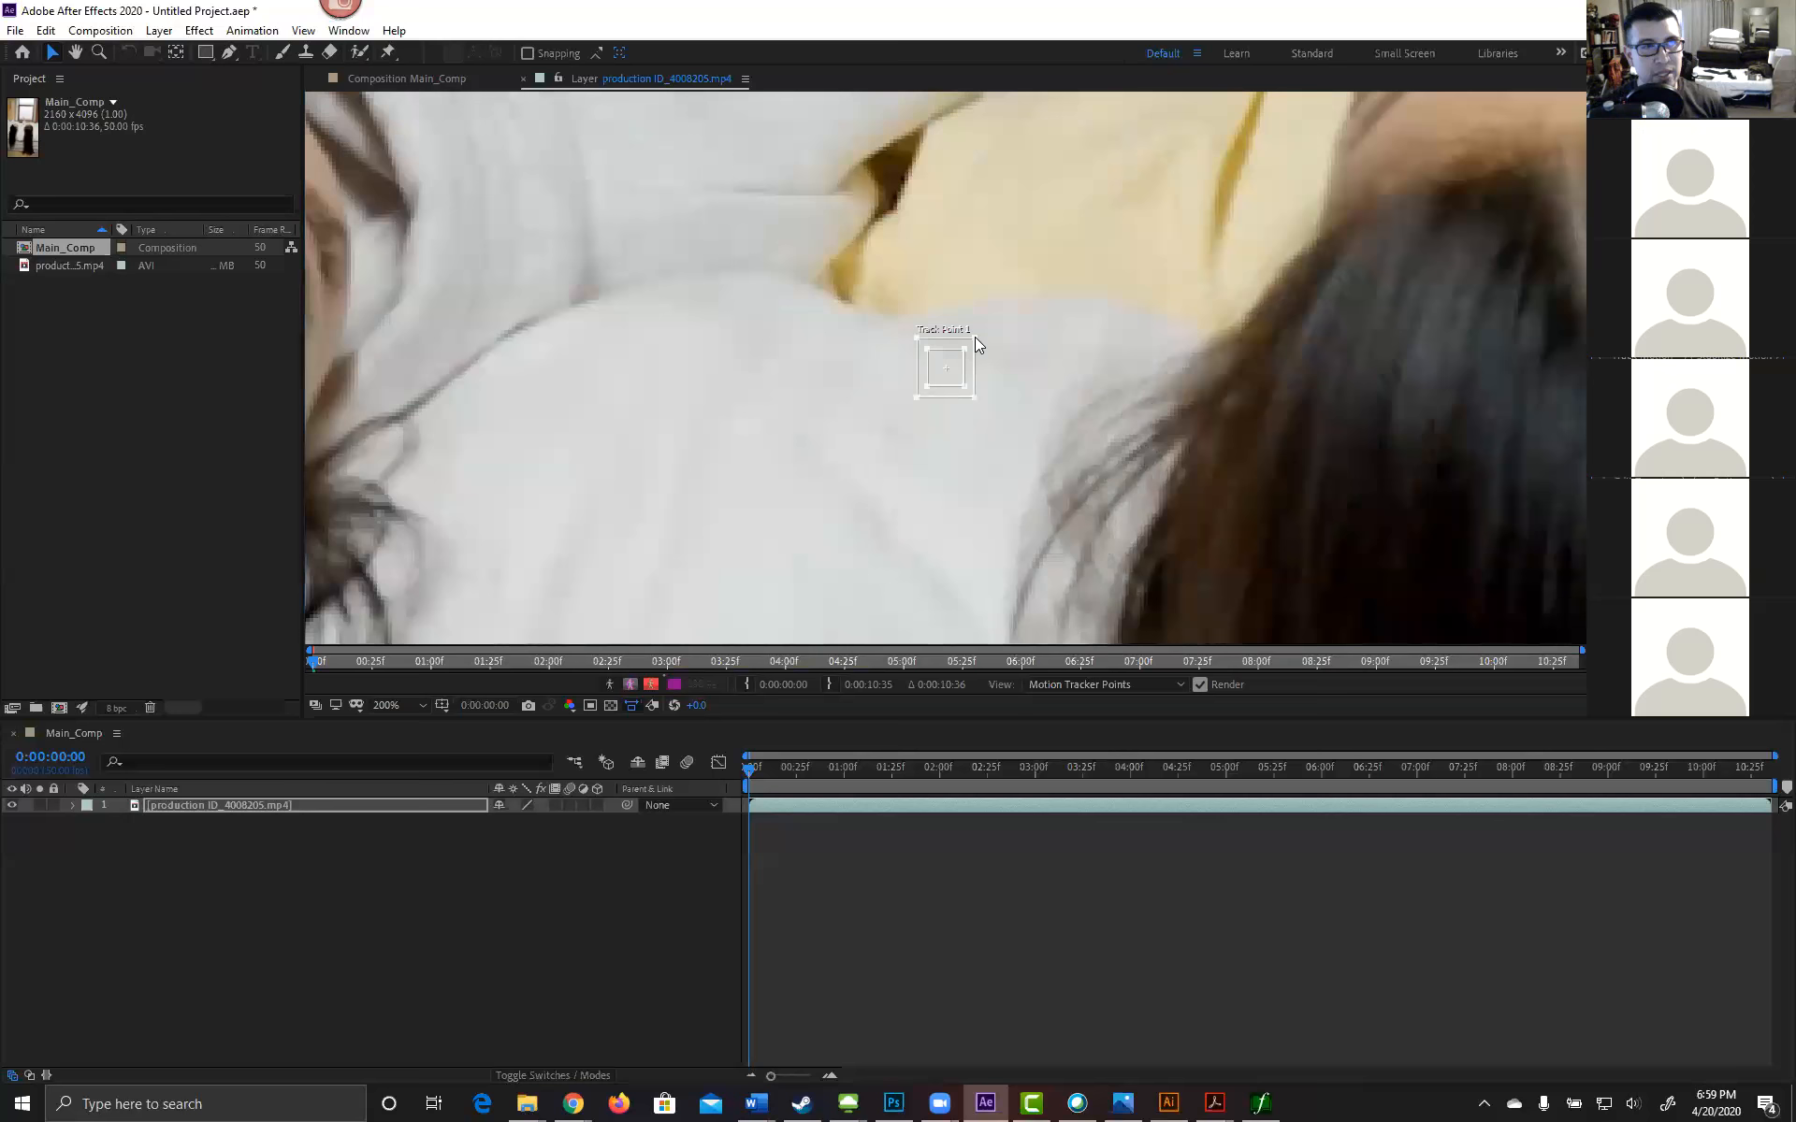
drag(974, 338, 1028, 287)
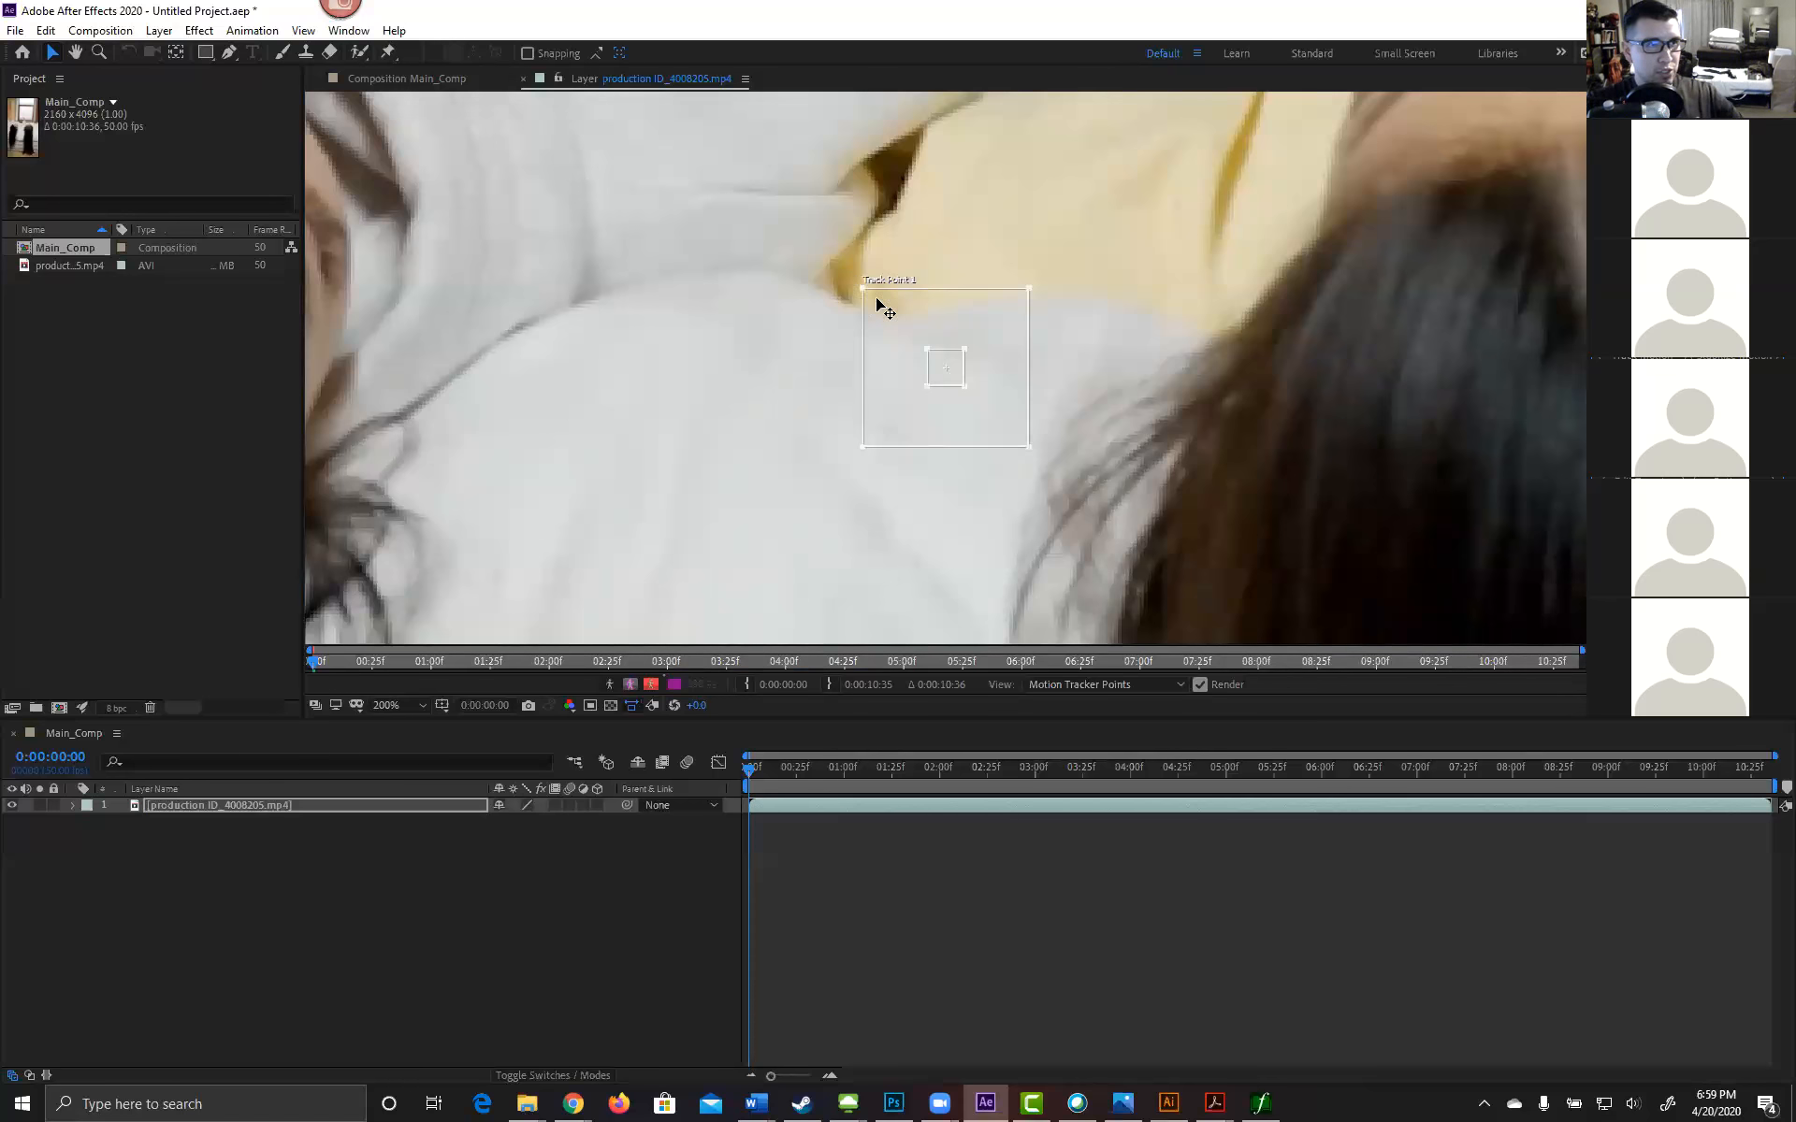
drag(1029, 286, 1069, 255)
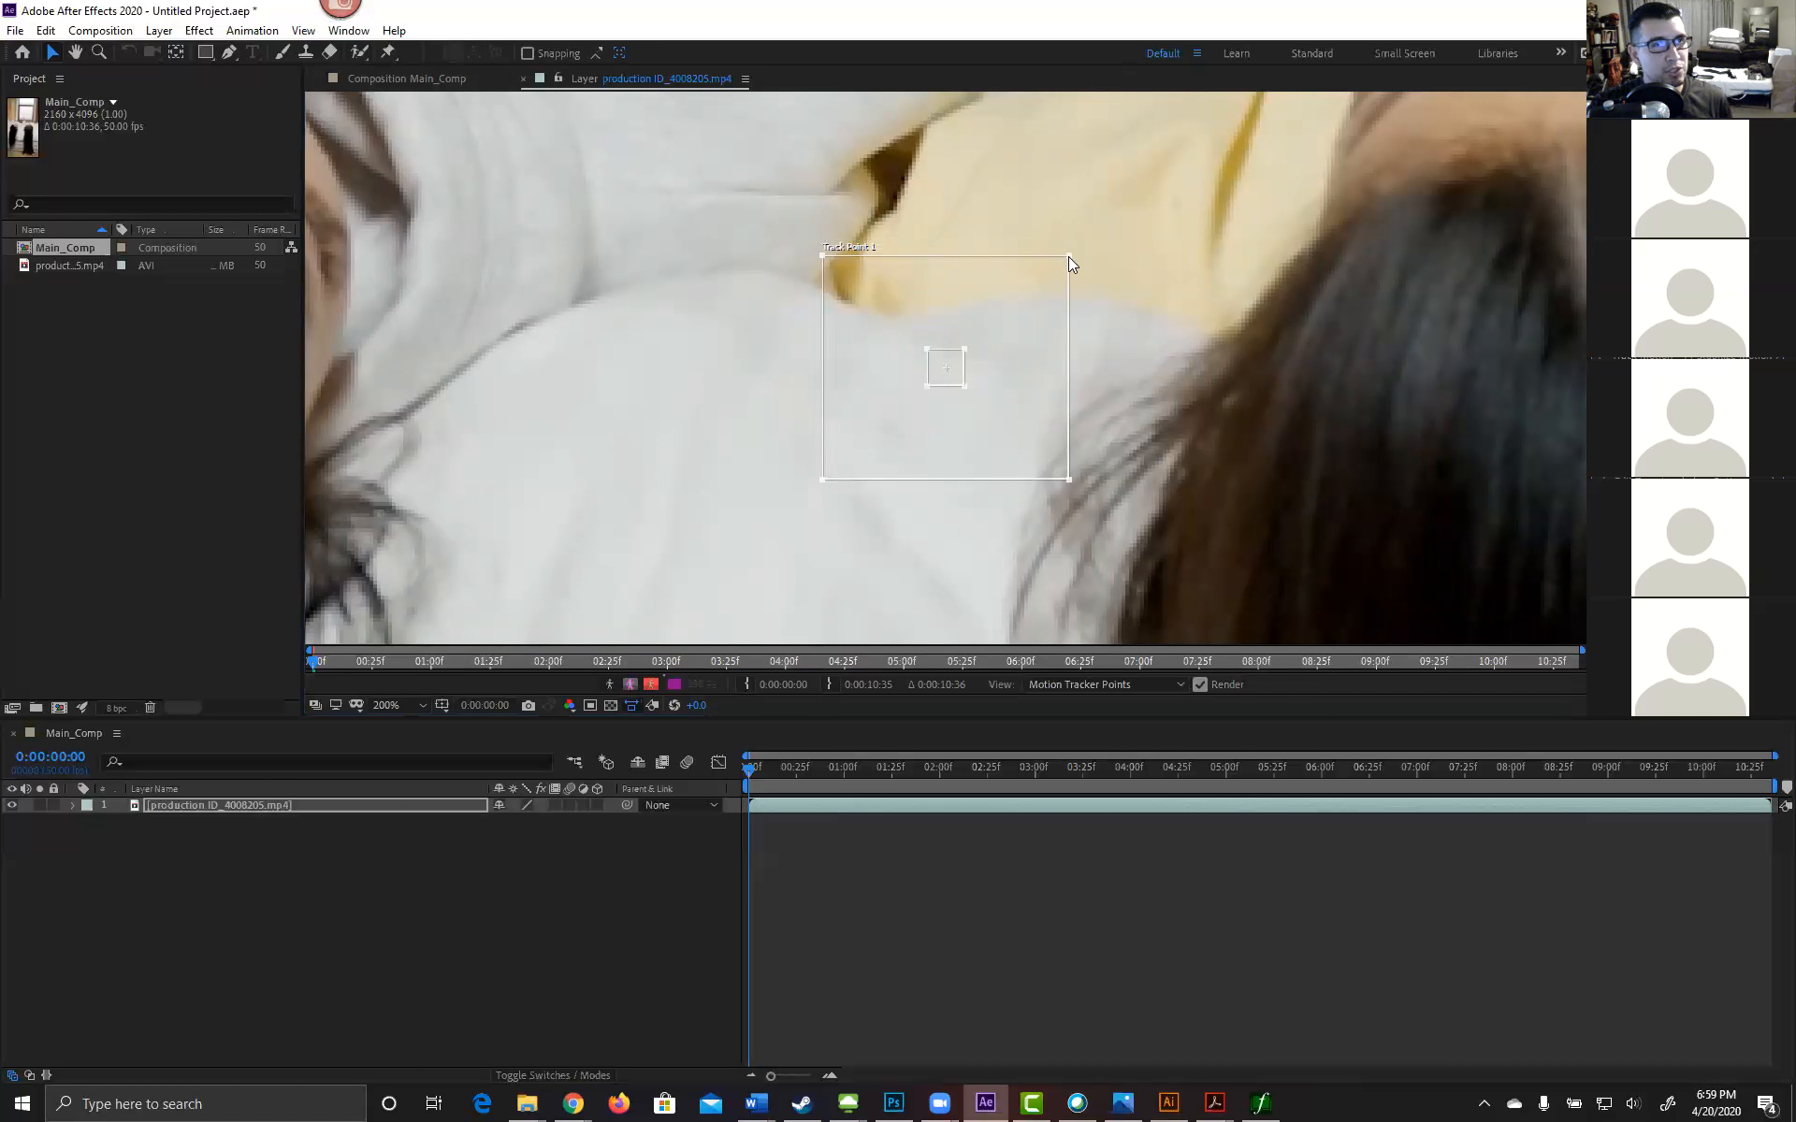
drag(1069, 257, 1061, 257)
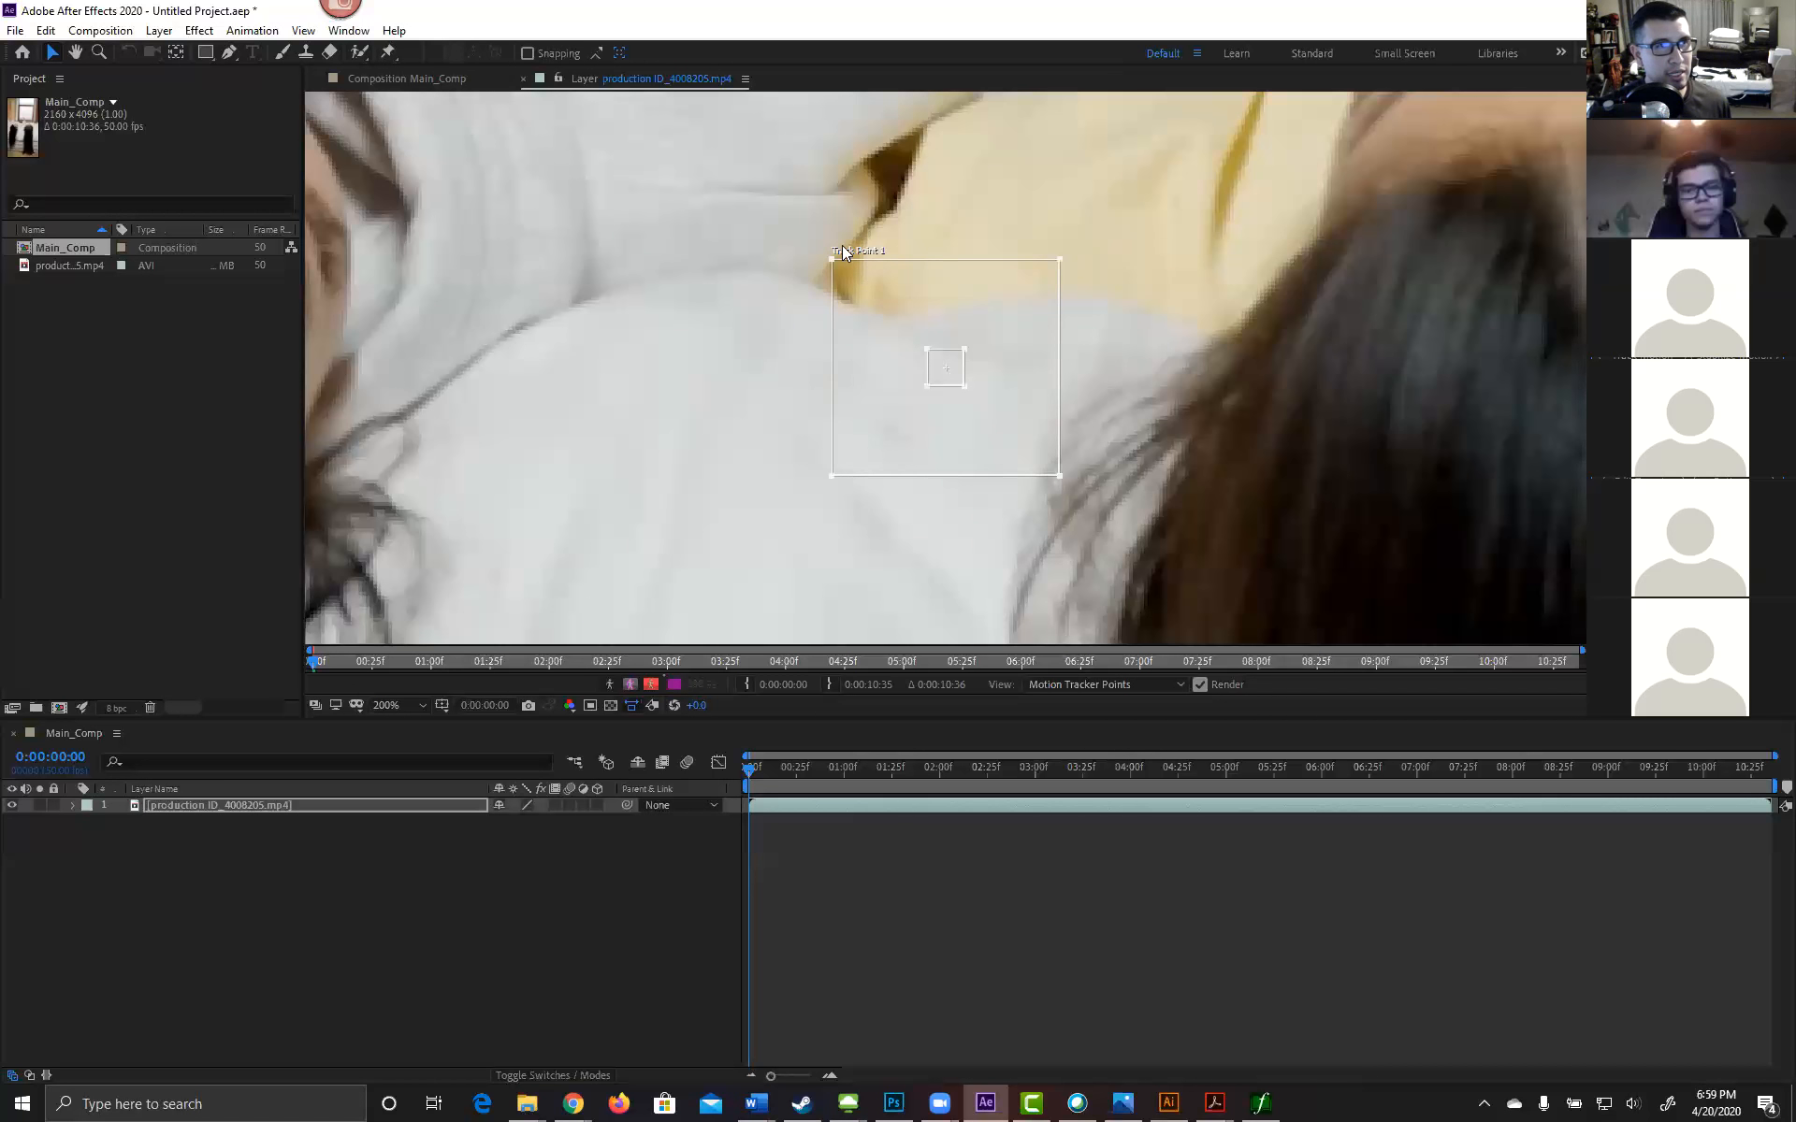
drag(1057, 260, 1046, 268)
mouse_move(963, 348)
mouse_down()
mouse_move(952, 305)
mouse_move(993, 336)
mouse_move(976, 313)
mouse_up()
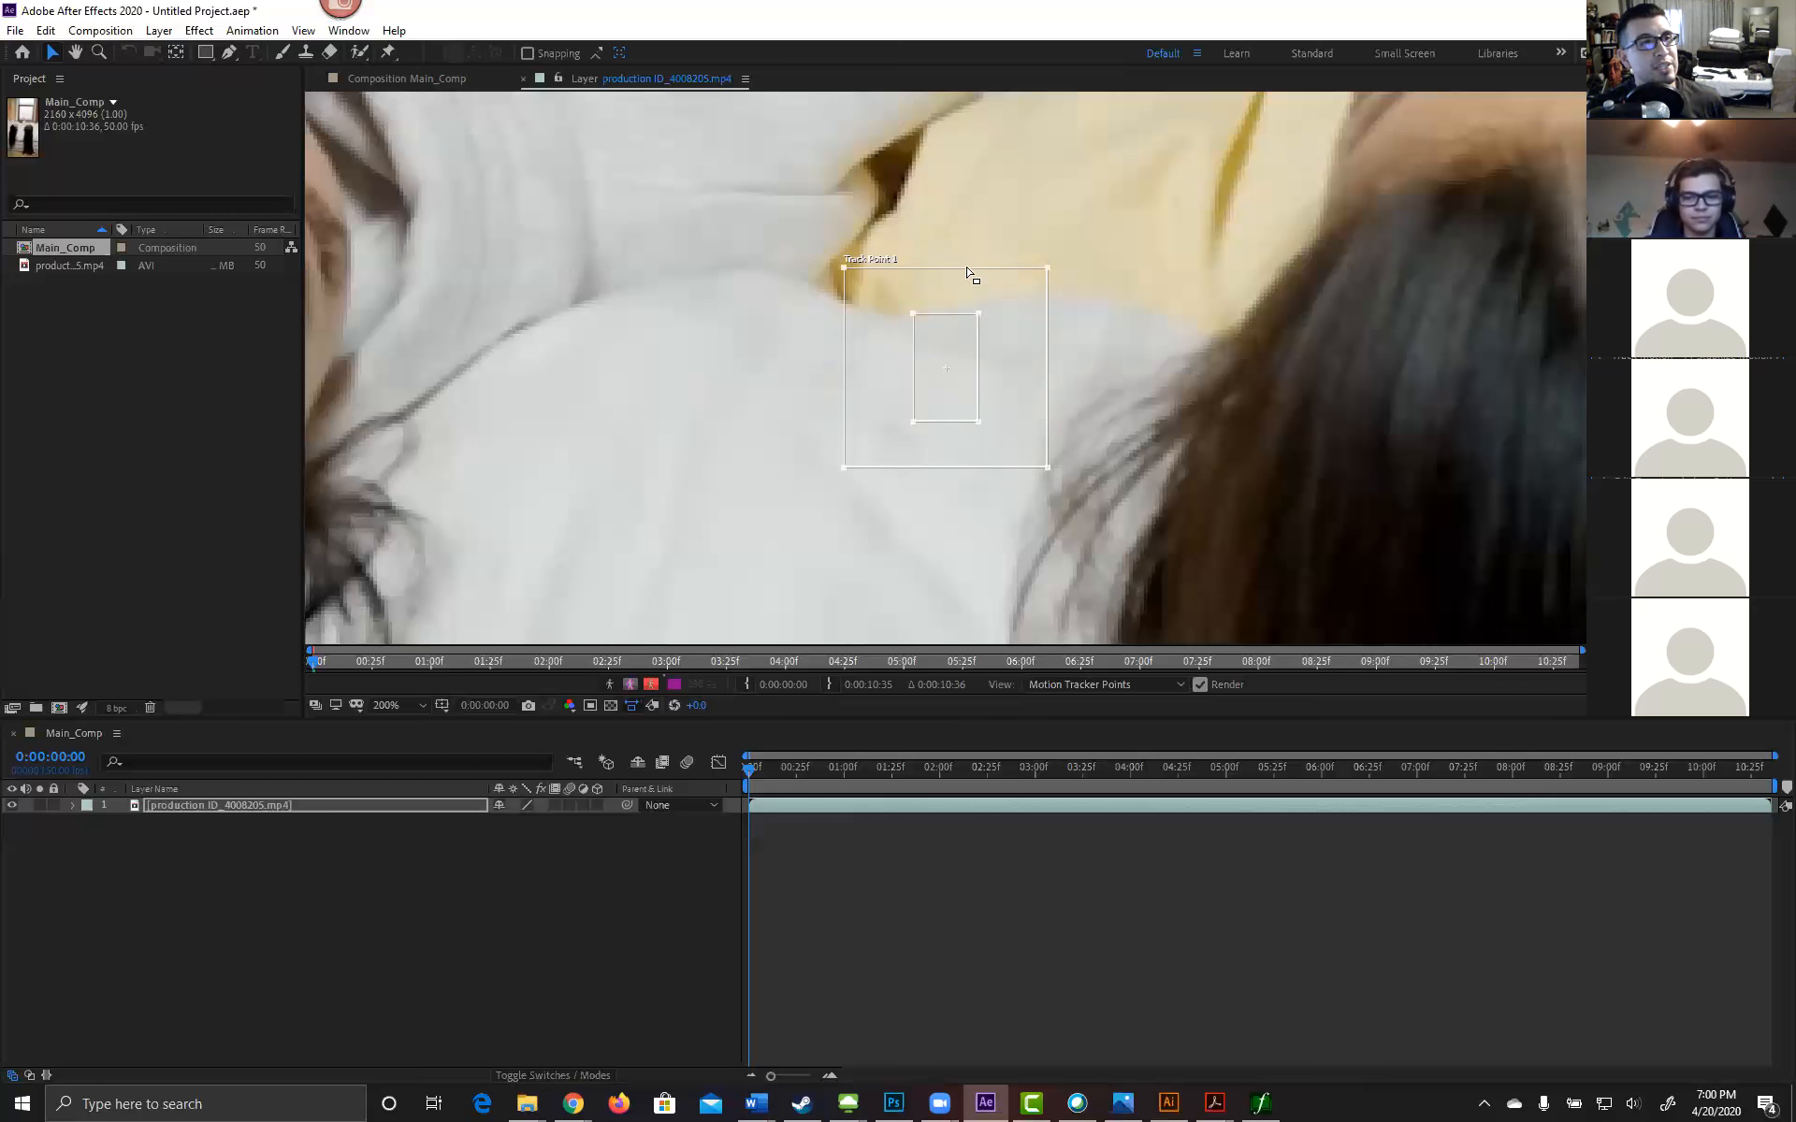
drag(978, 312, 1004, 312)
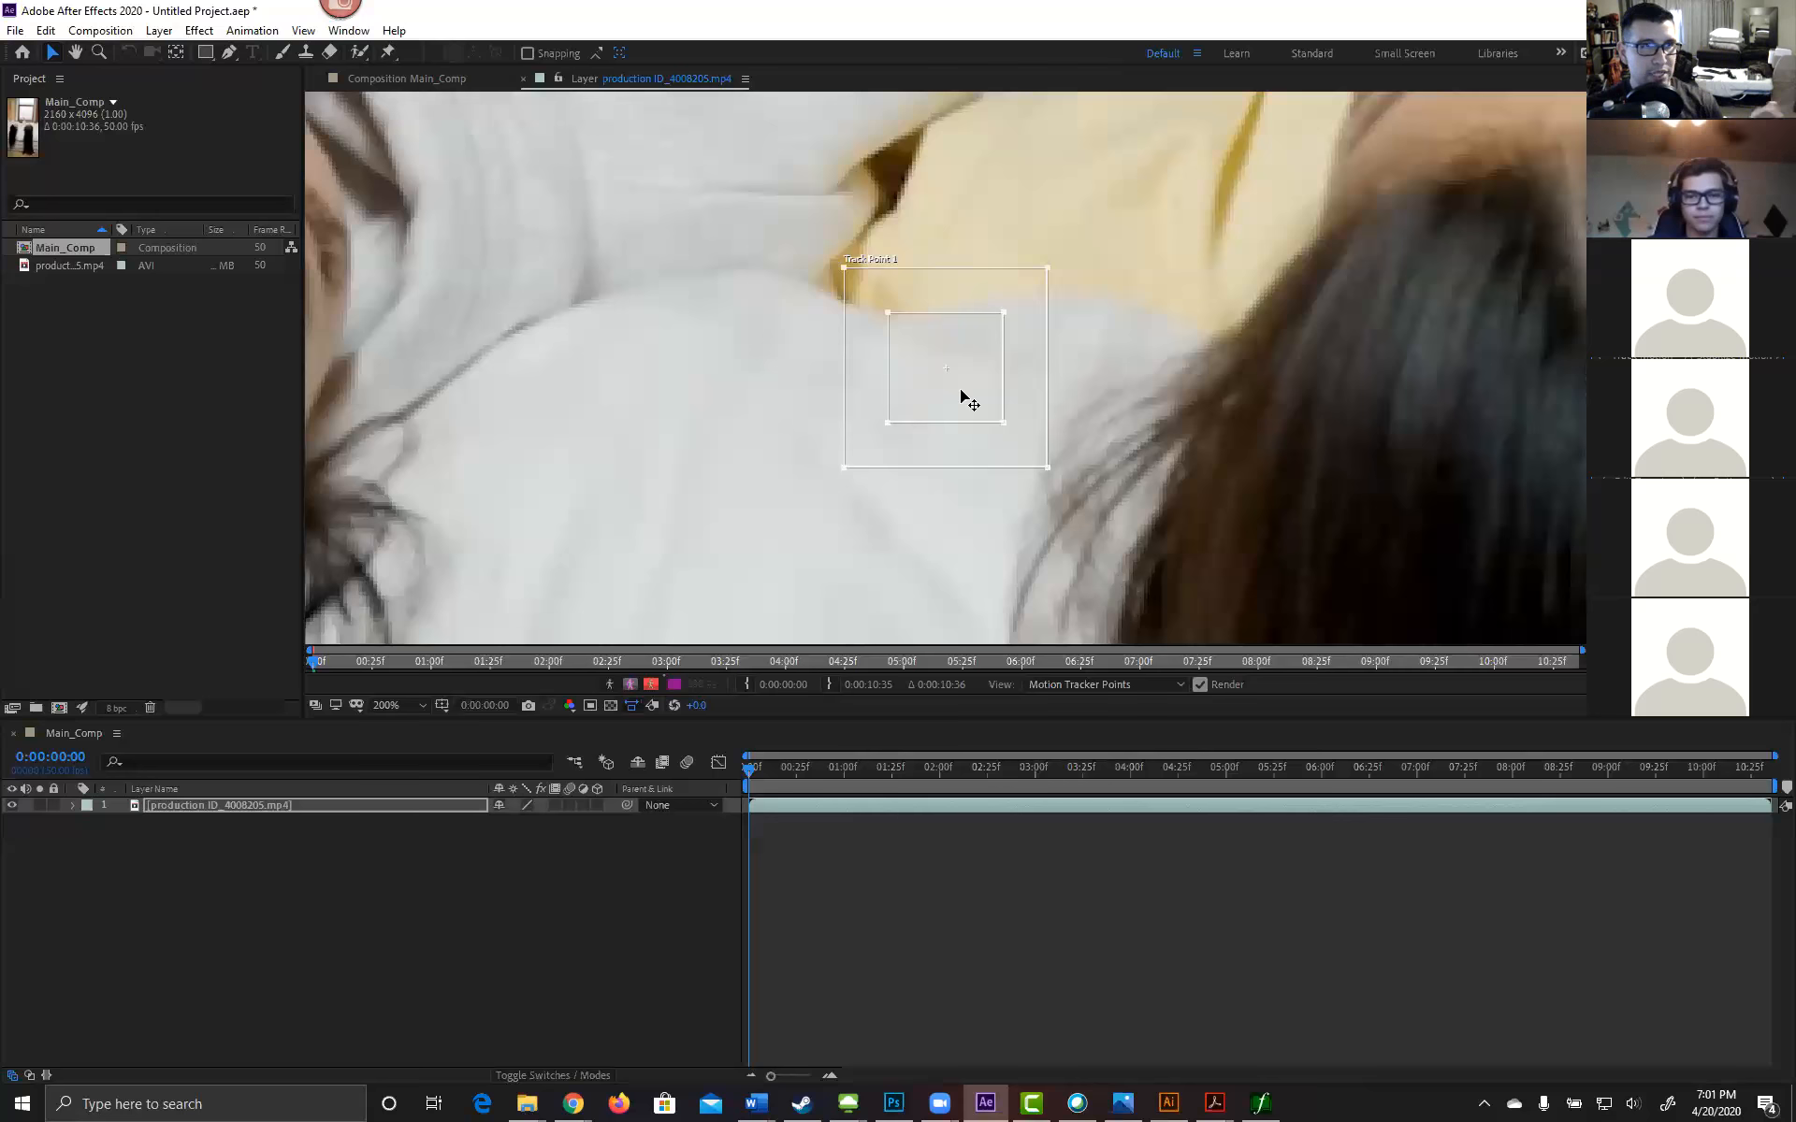
Step: Move Track Point 1's attach point onto the dark-haired woman's face and back inside the feature region
drag(1045, 271, 397, 183)
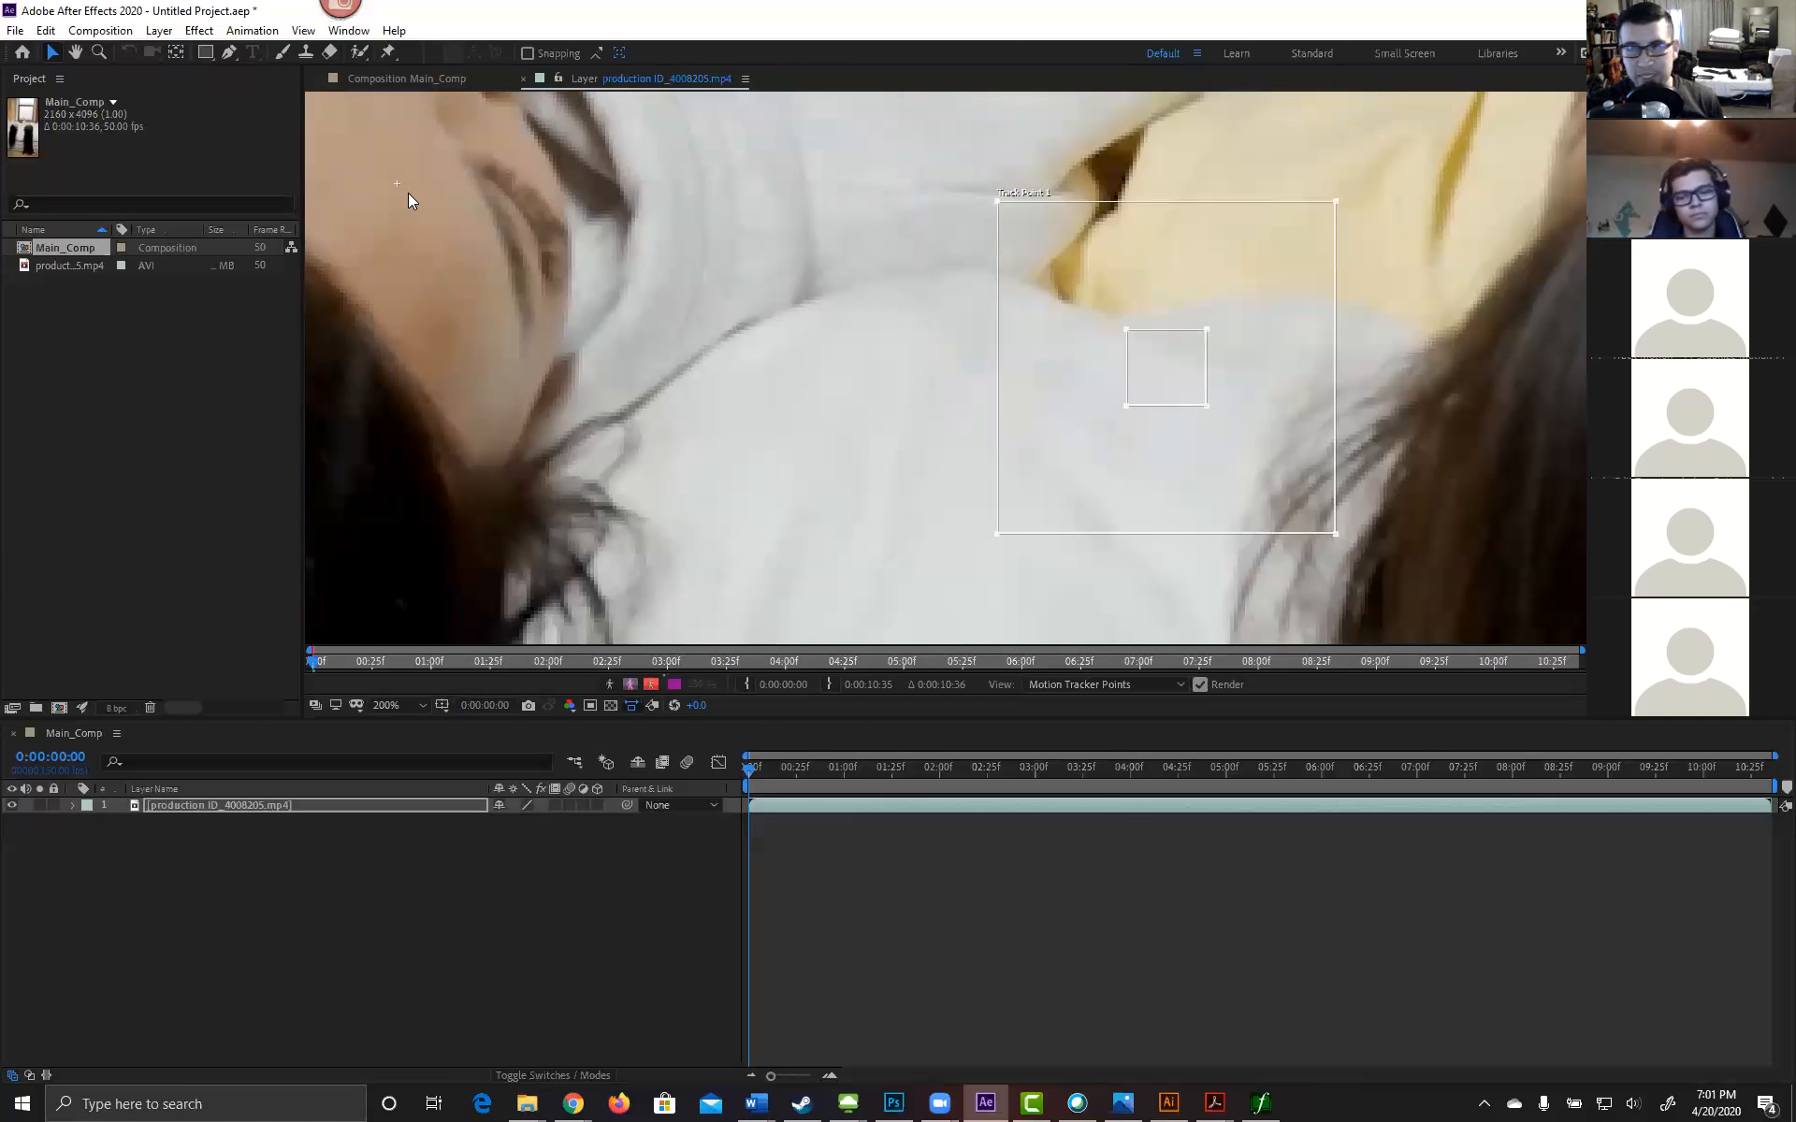
mouse_move(397, 183)
mouse_down()
mouse_move(483, 203)
mouse_move(389, 181)
mouse_up()
click(1169, 374)
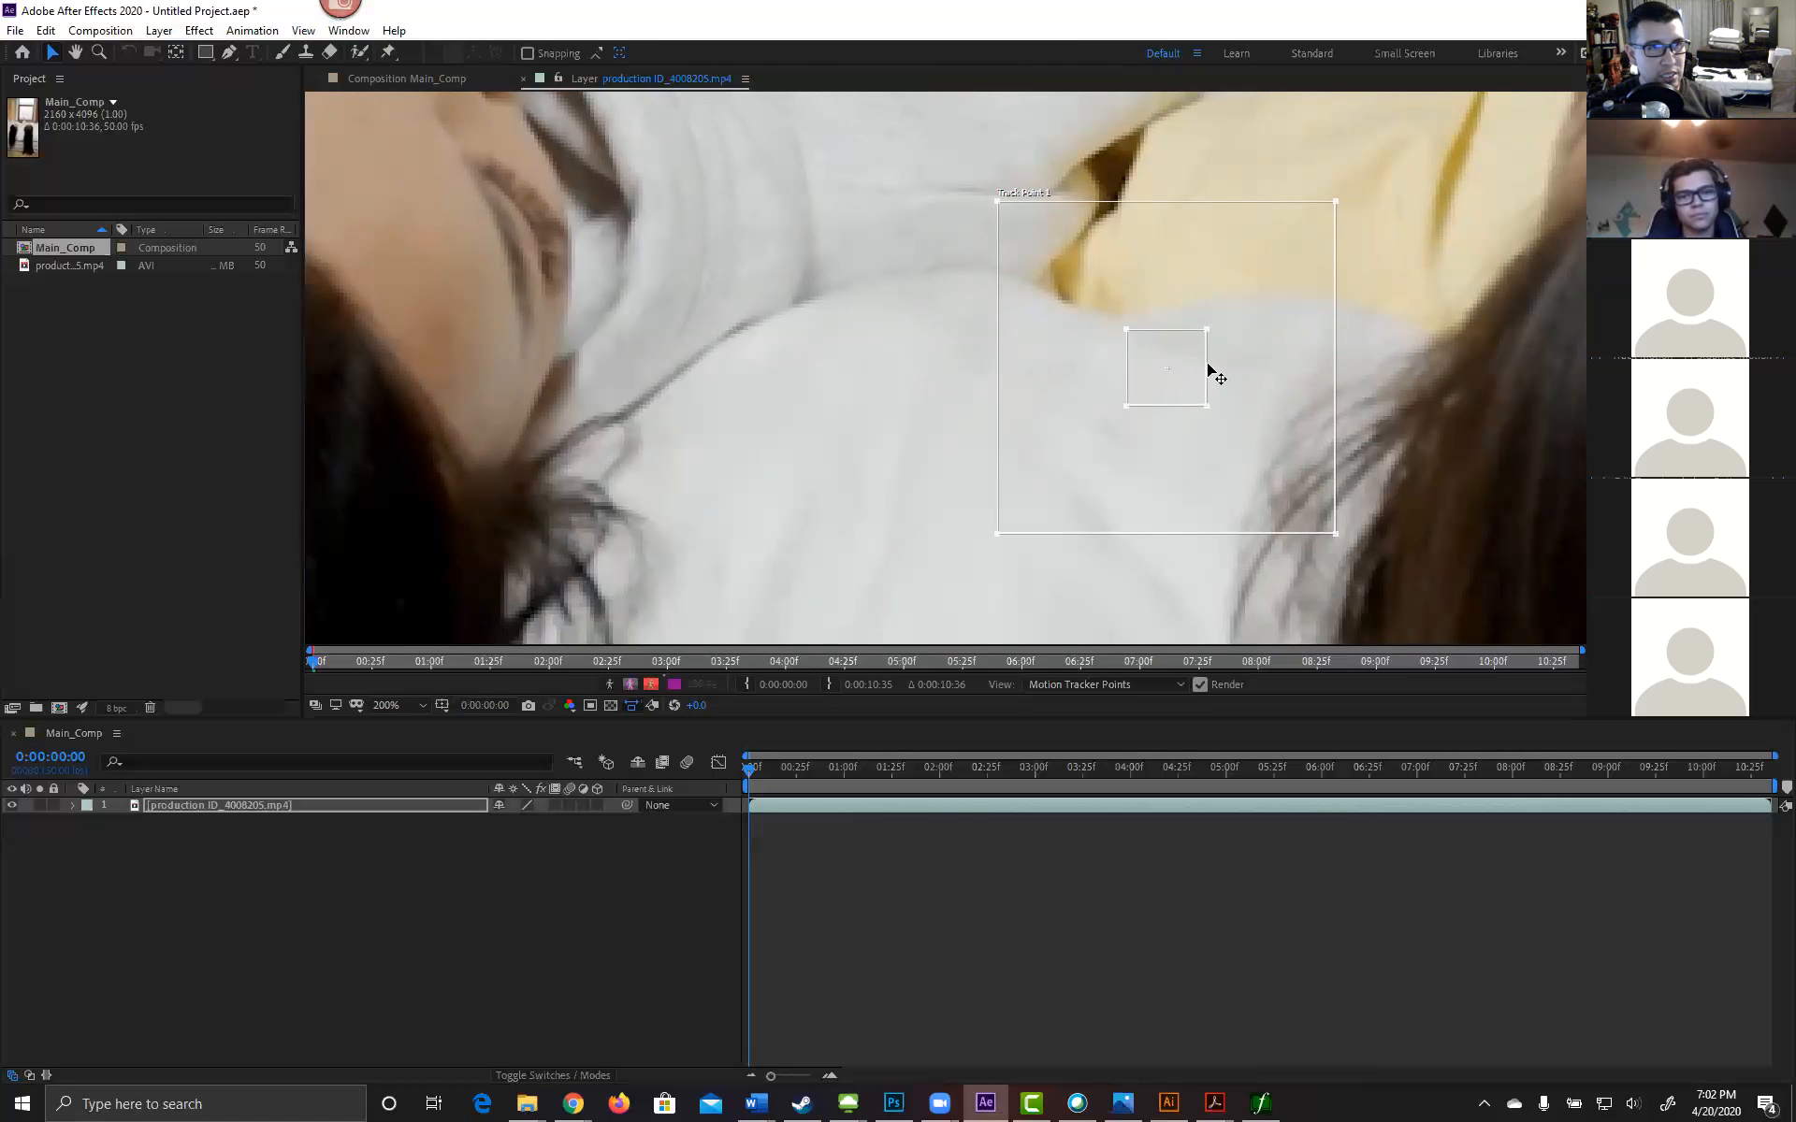
Step: Move Track Point 1 to the yellow shirt's lower corner, trying its regions over the neighbouring woman's eye without the attach point
drag(1207, 367, 1201, 371)
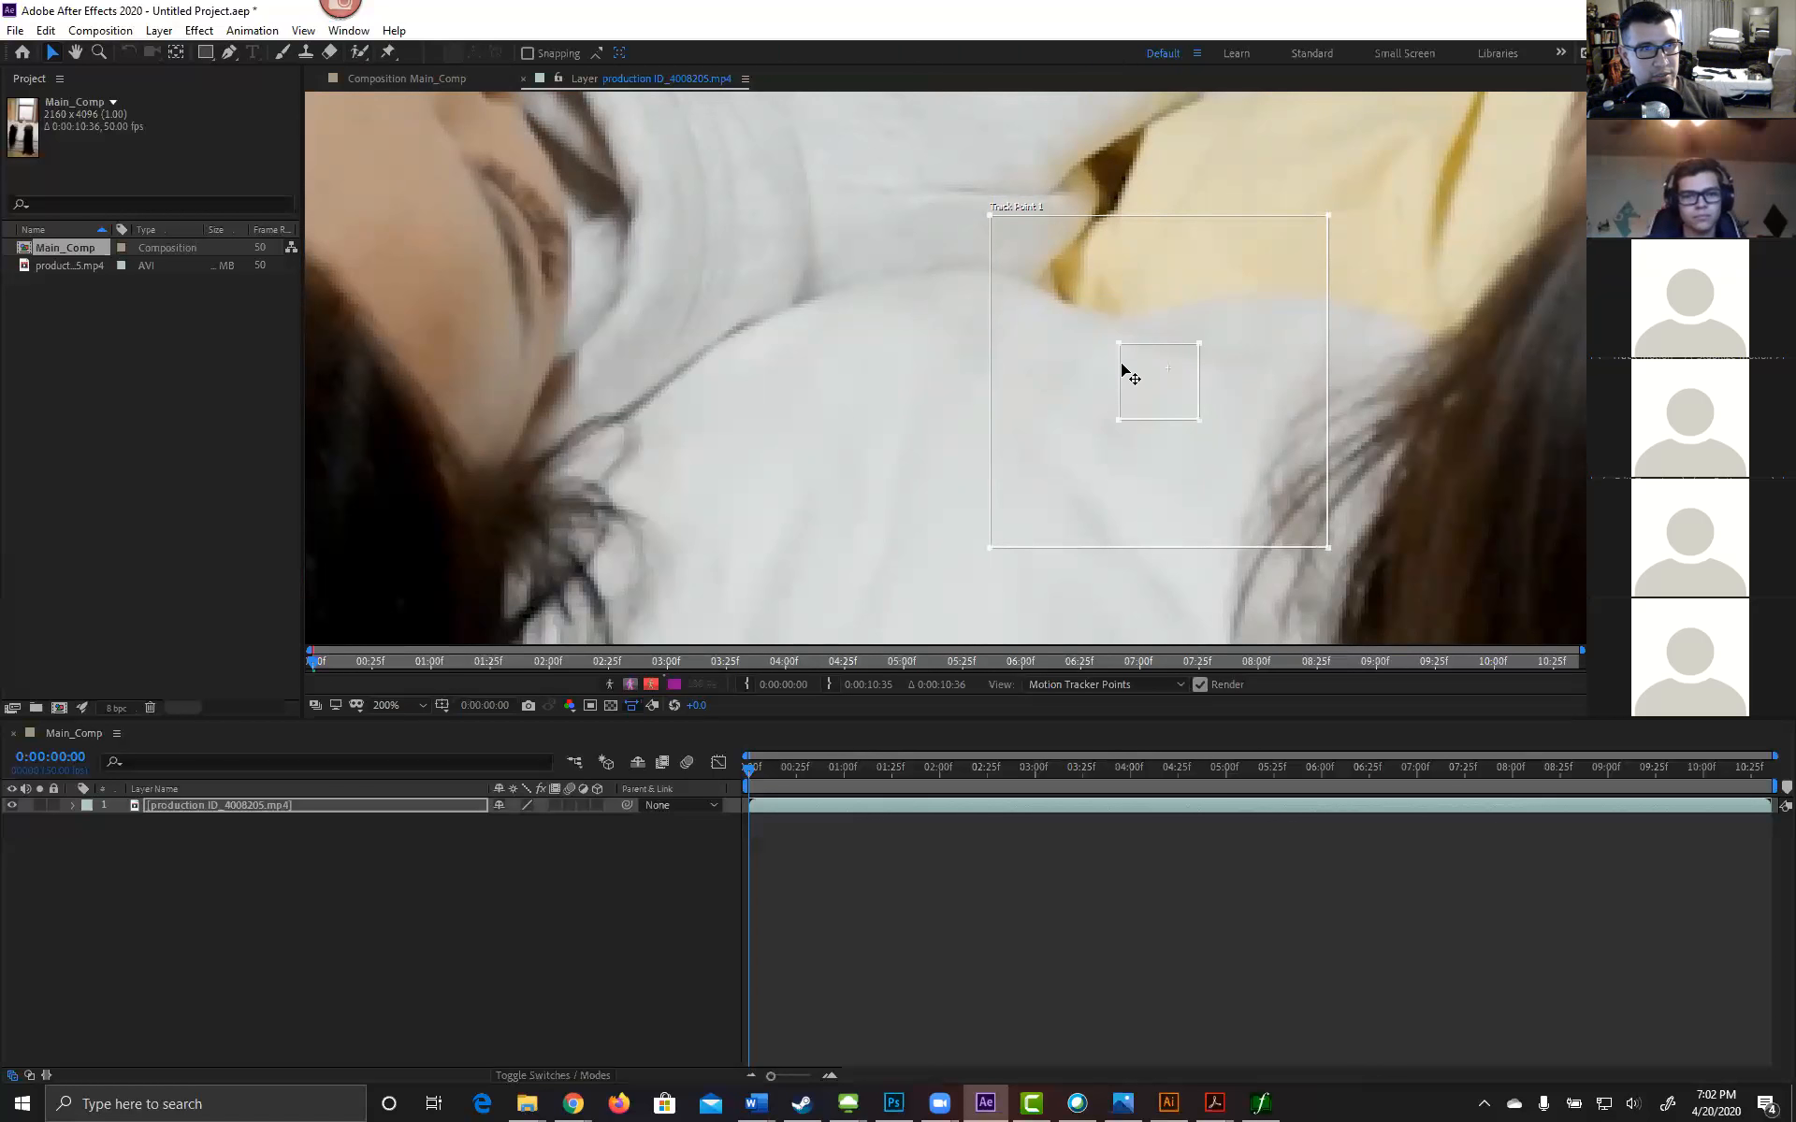
drag(1207, 389, 1062, 304)
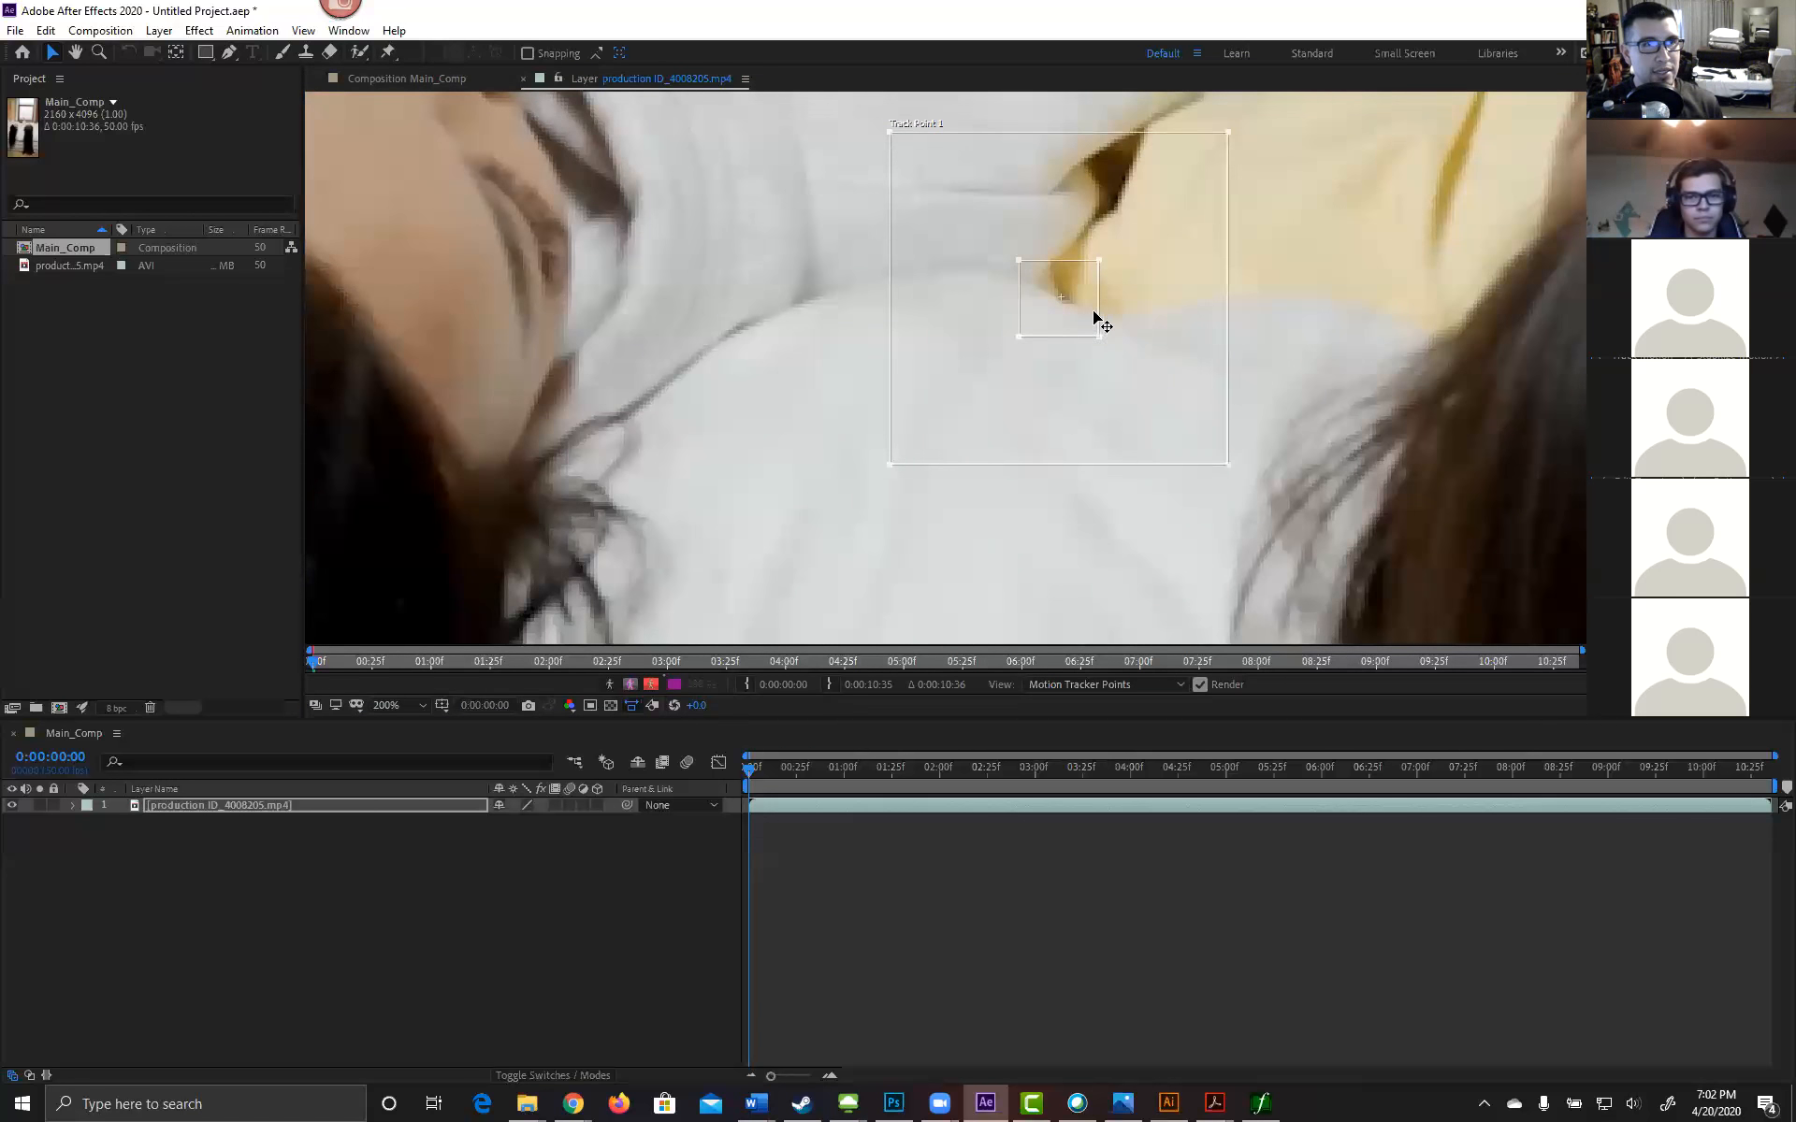
drag(1099, 313, 561, 268)
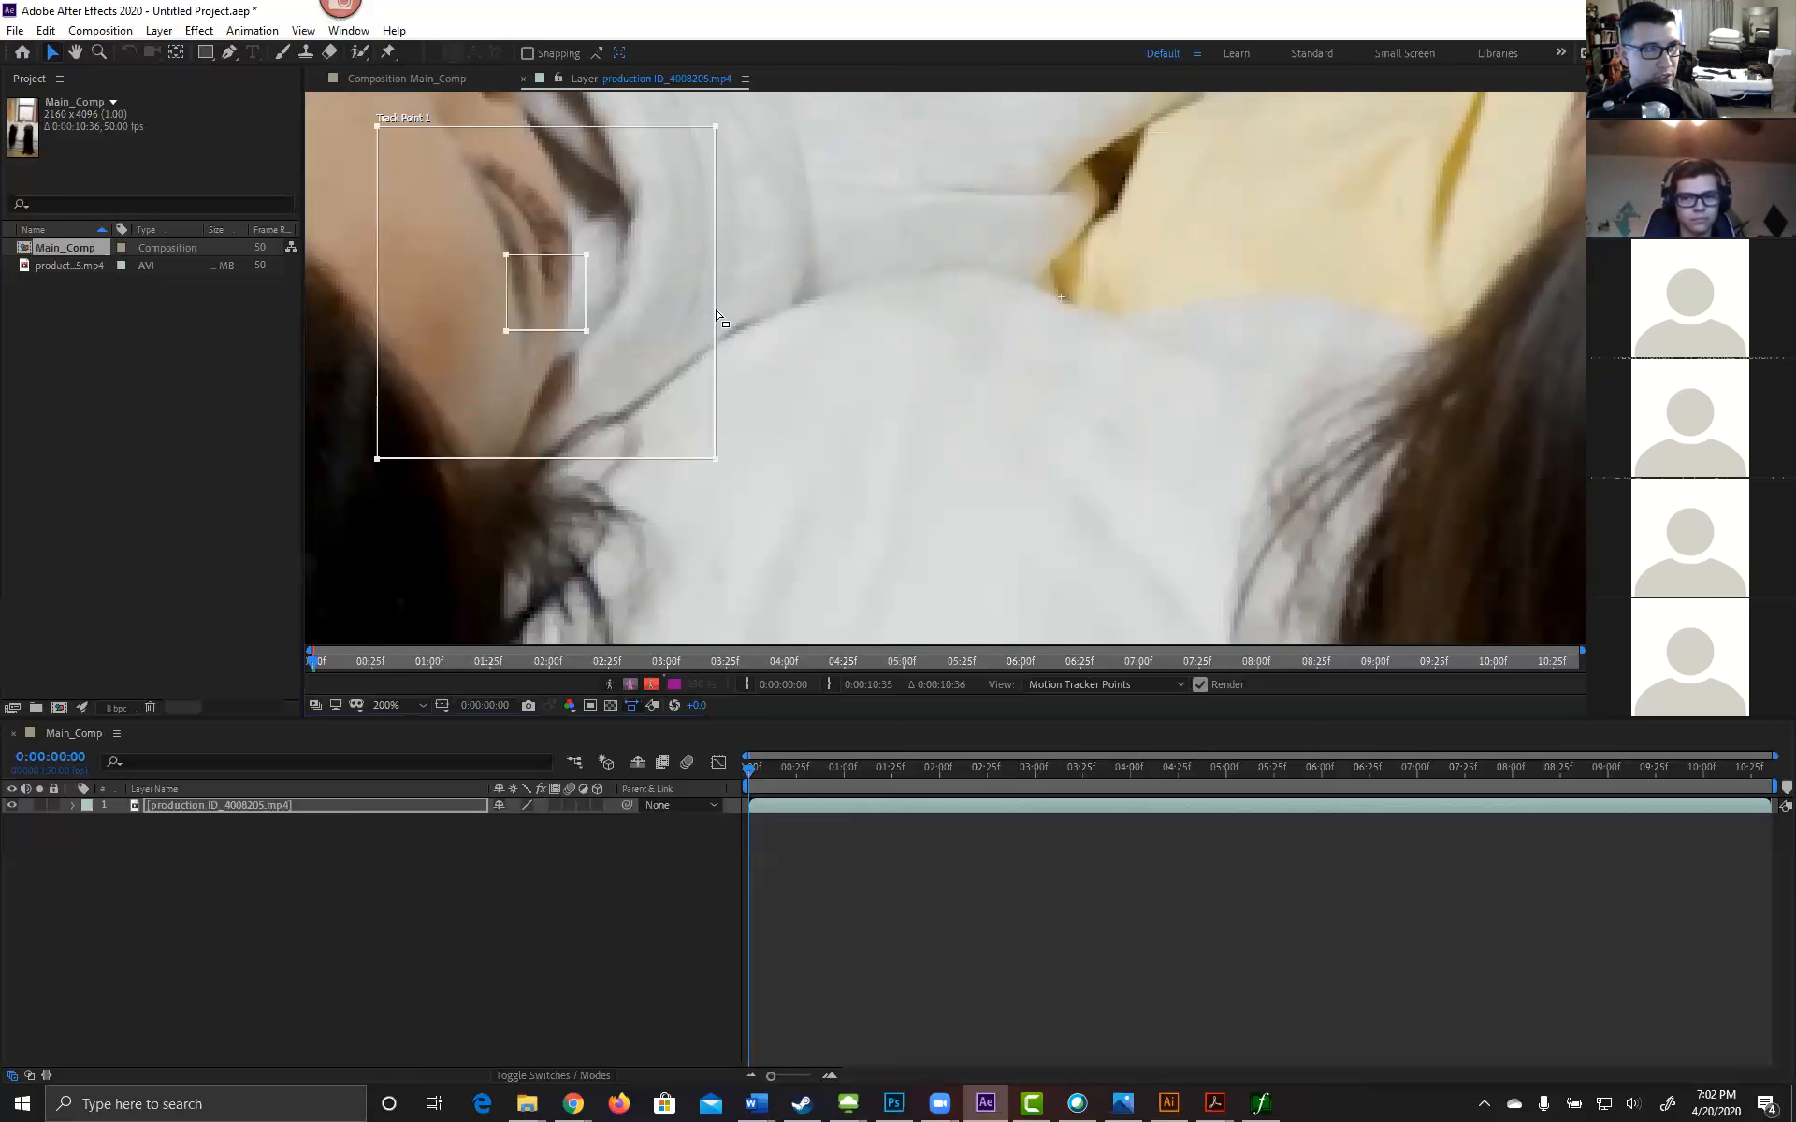
drag(588, 313, 1098, 296)
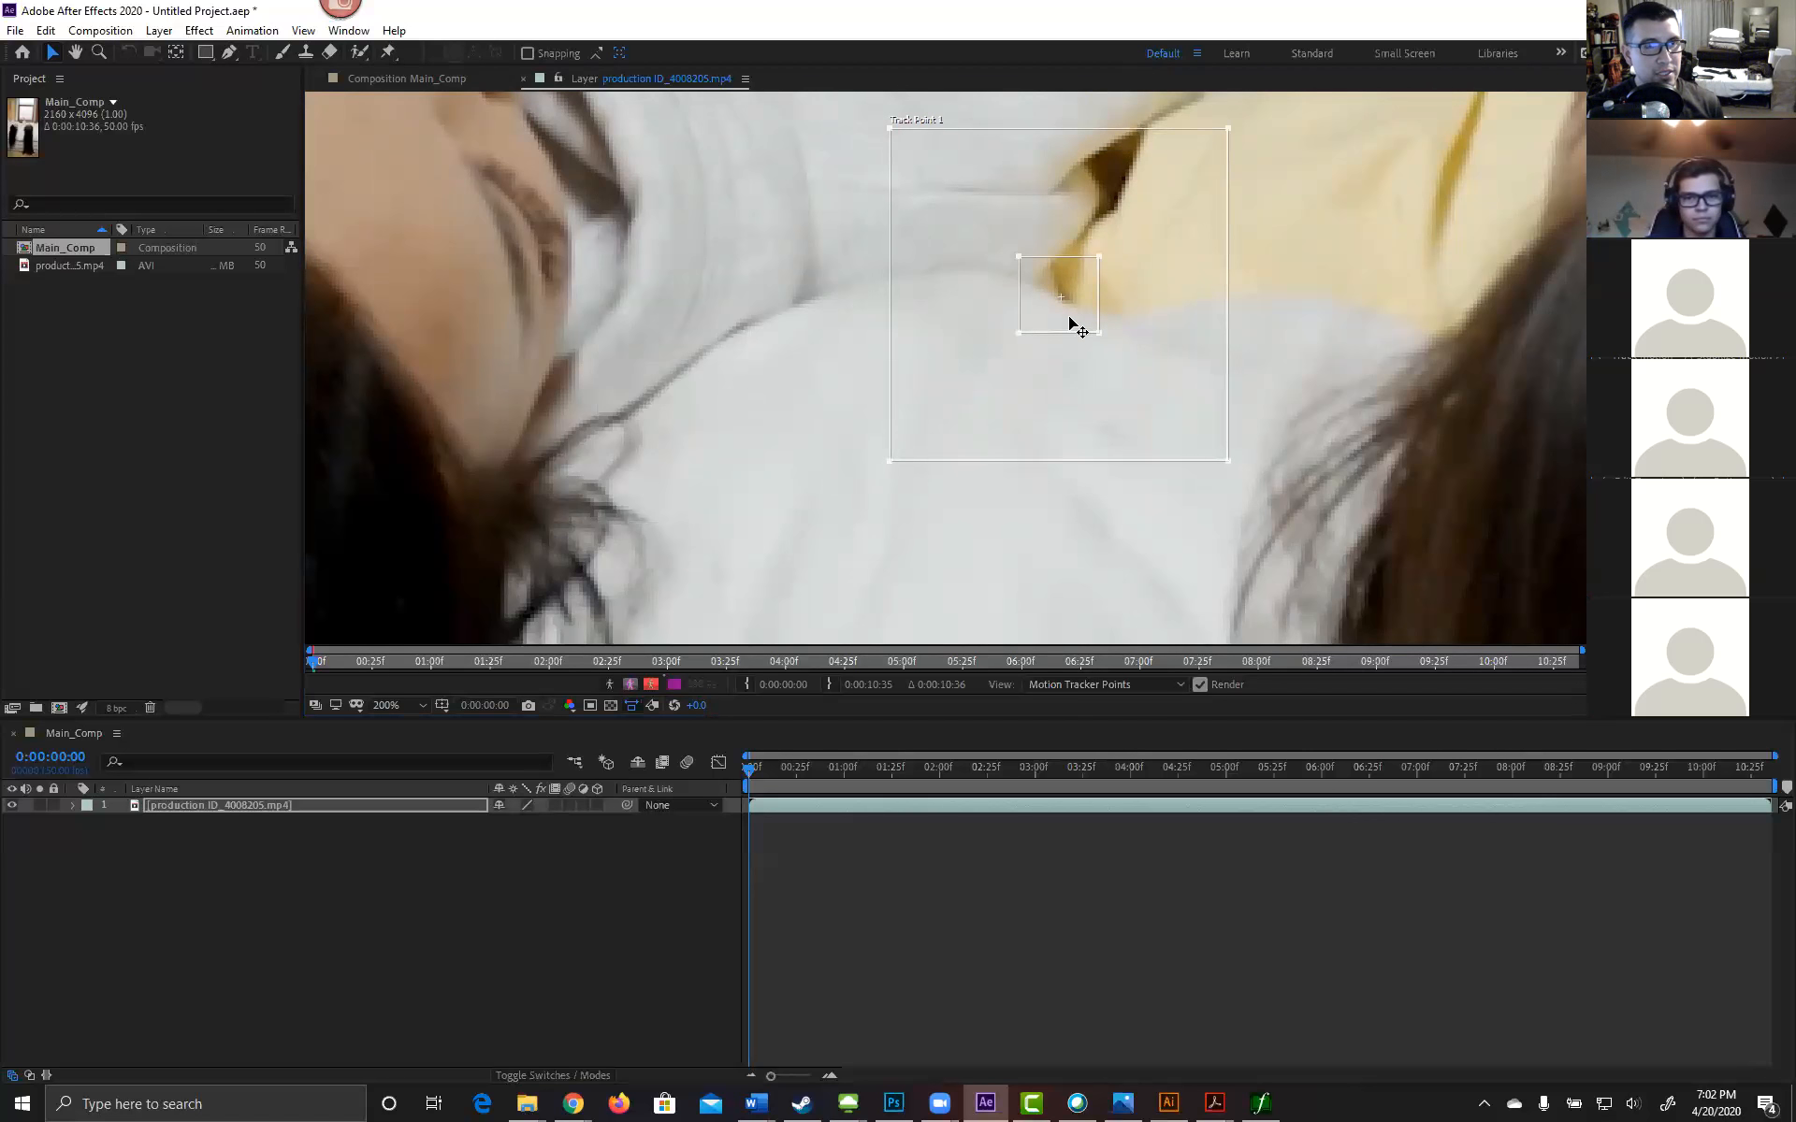
Step: Move Track Point 1 off the white shirt and onto the wooden floor beside the dark hair
drag(1075, 316, 880, 384)
drag(674, 358, 587, 347)
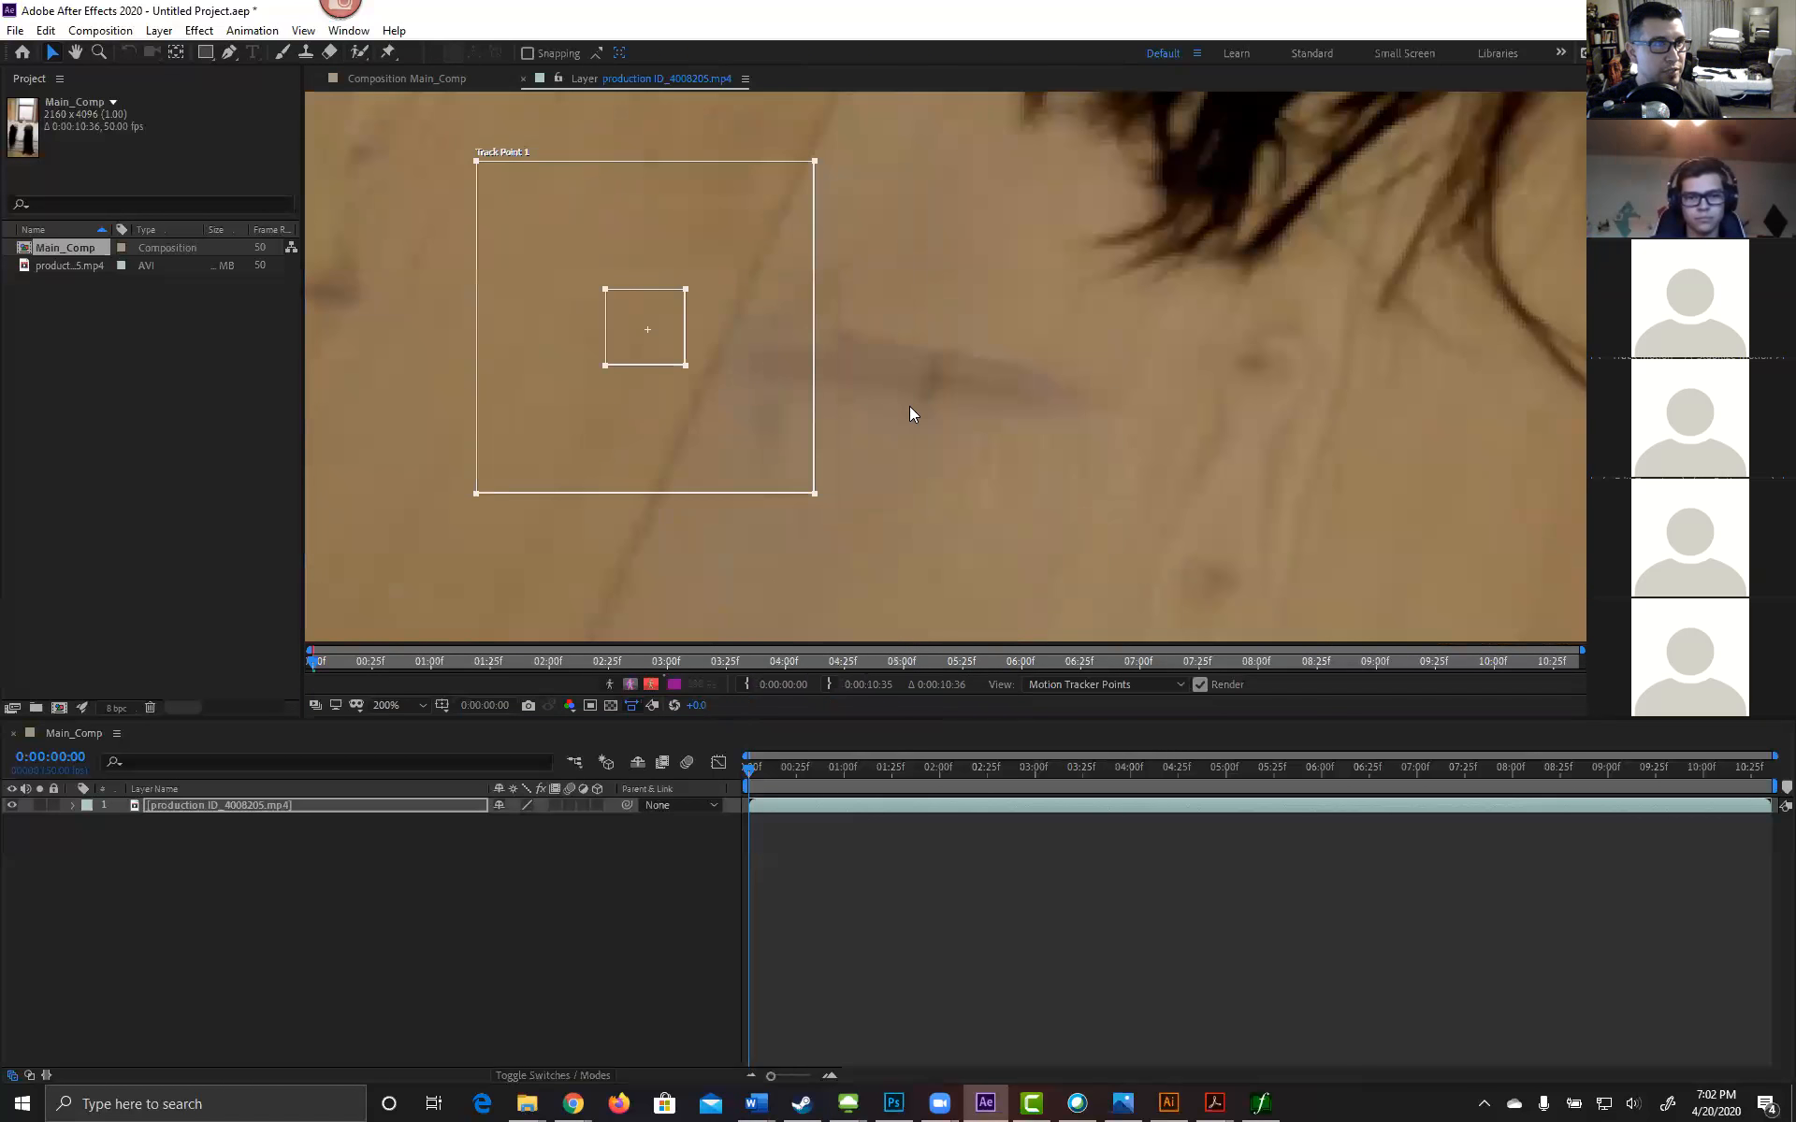
key(space)
drag(947, 433, 1492, 514)
drag(818, 365, 865, 369)
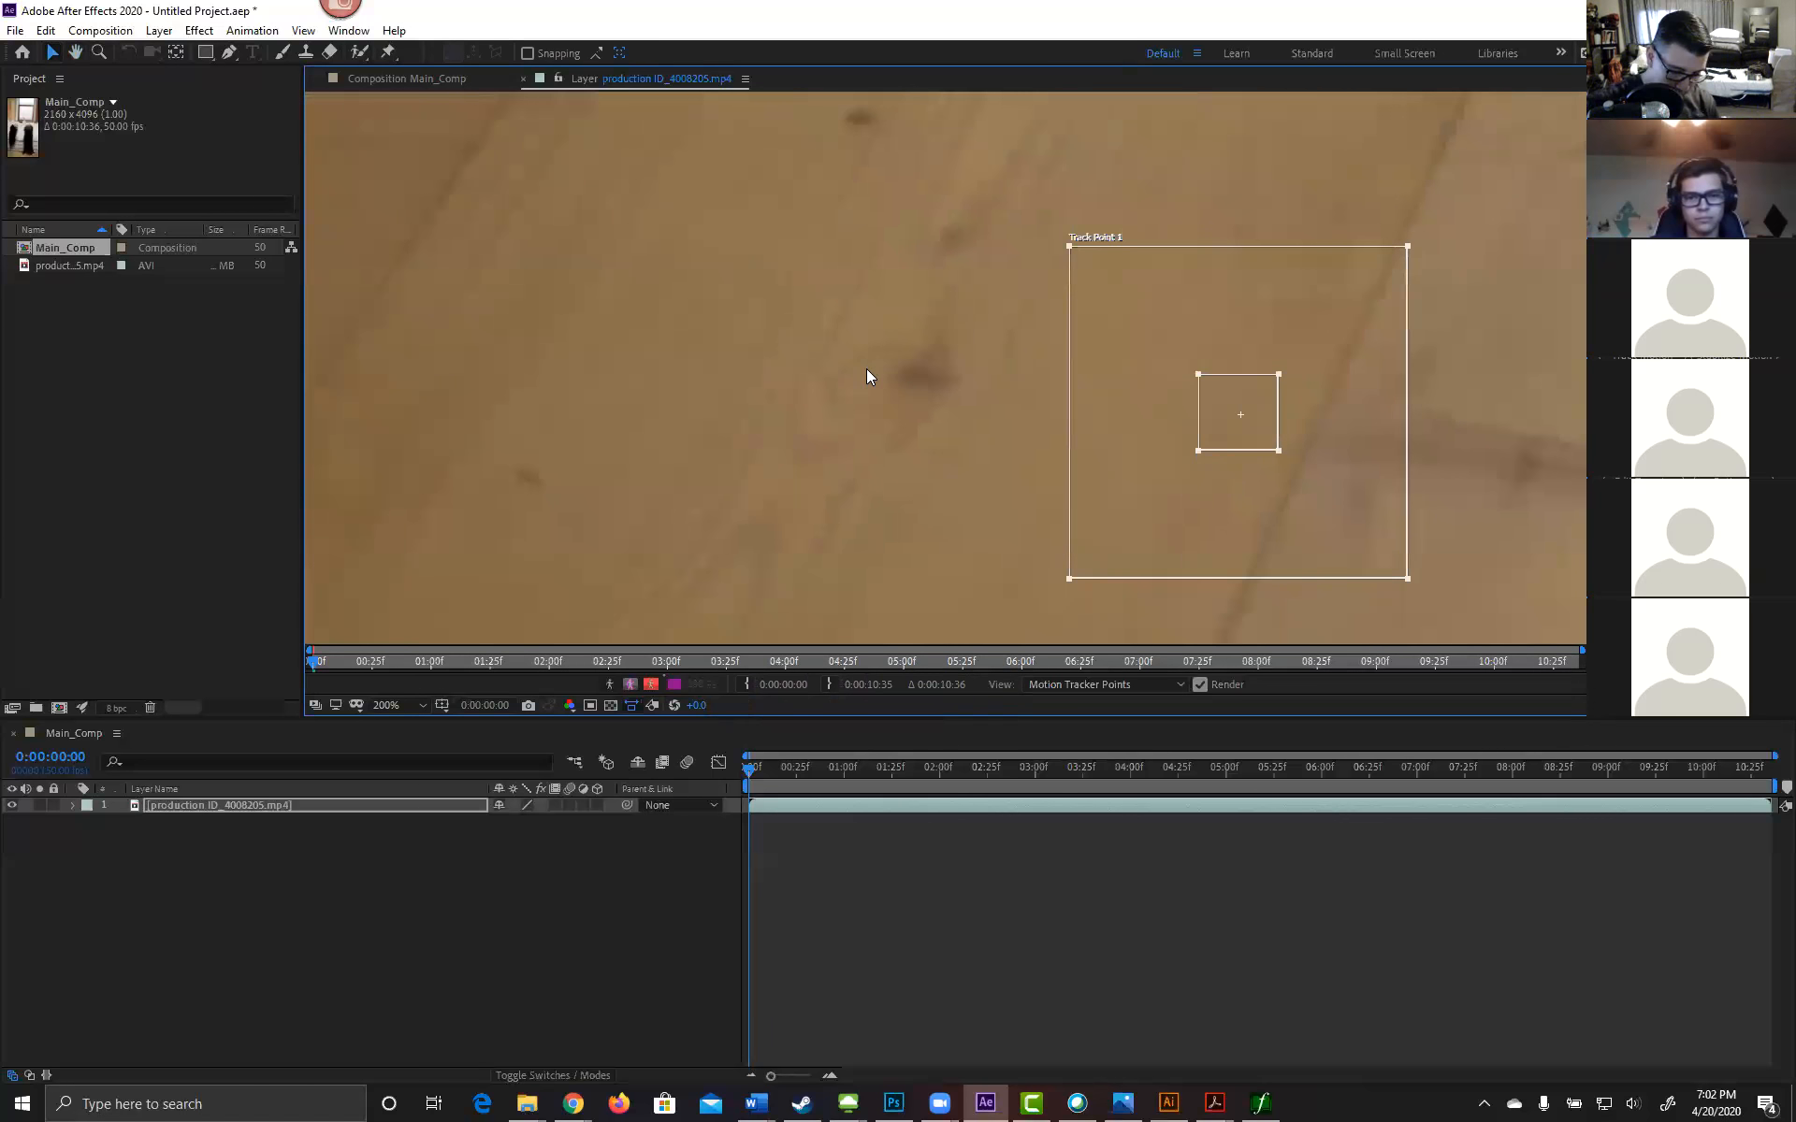
key(comma)
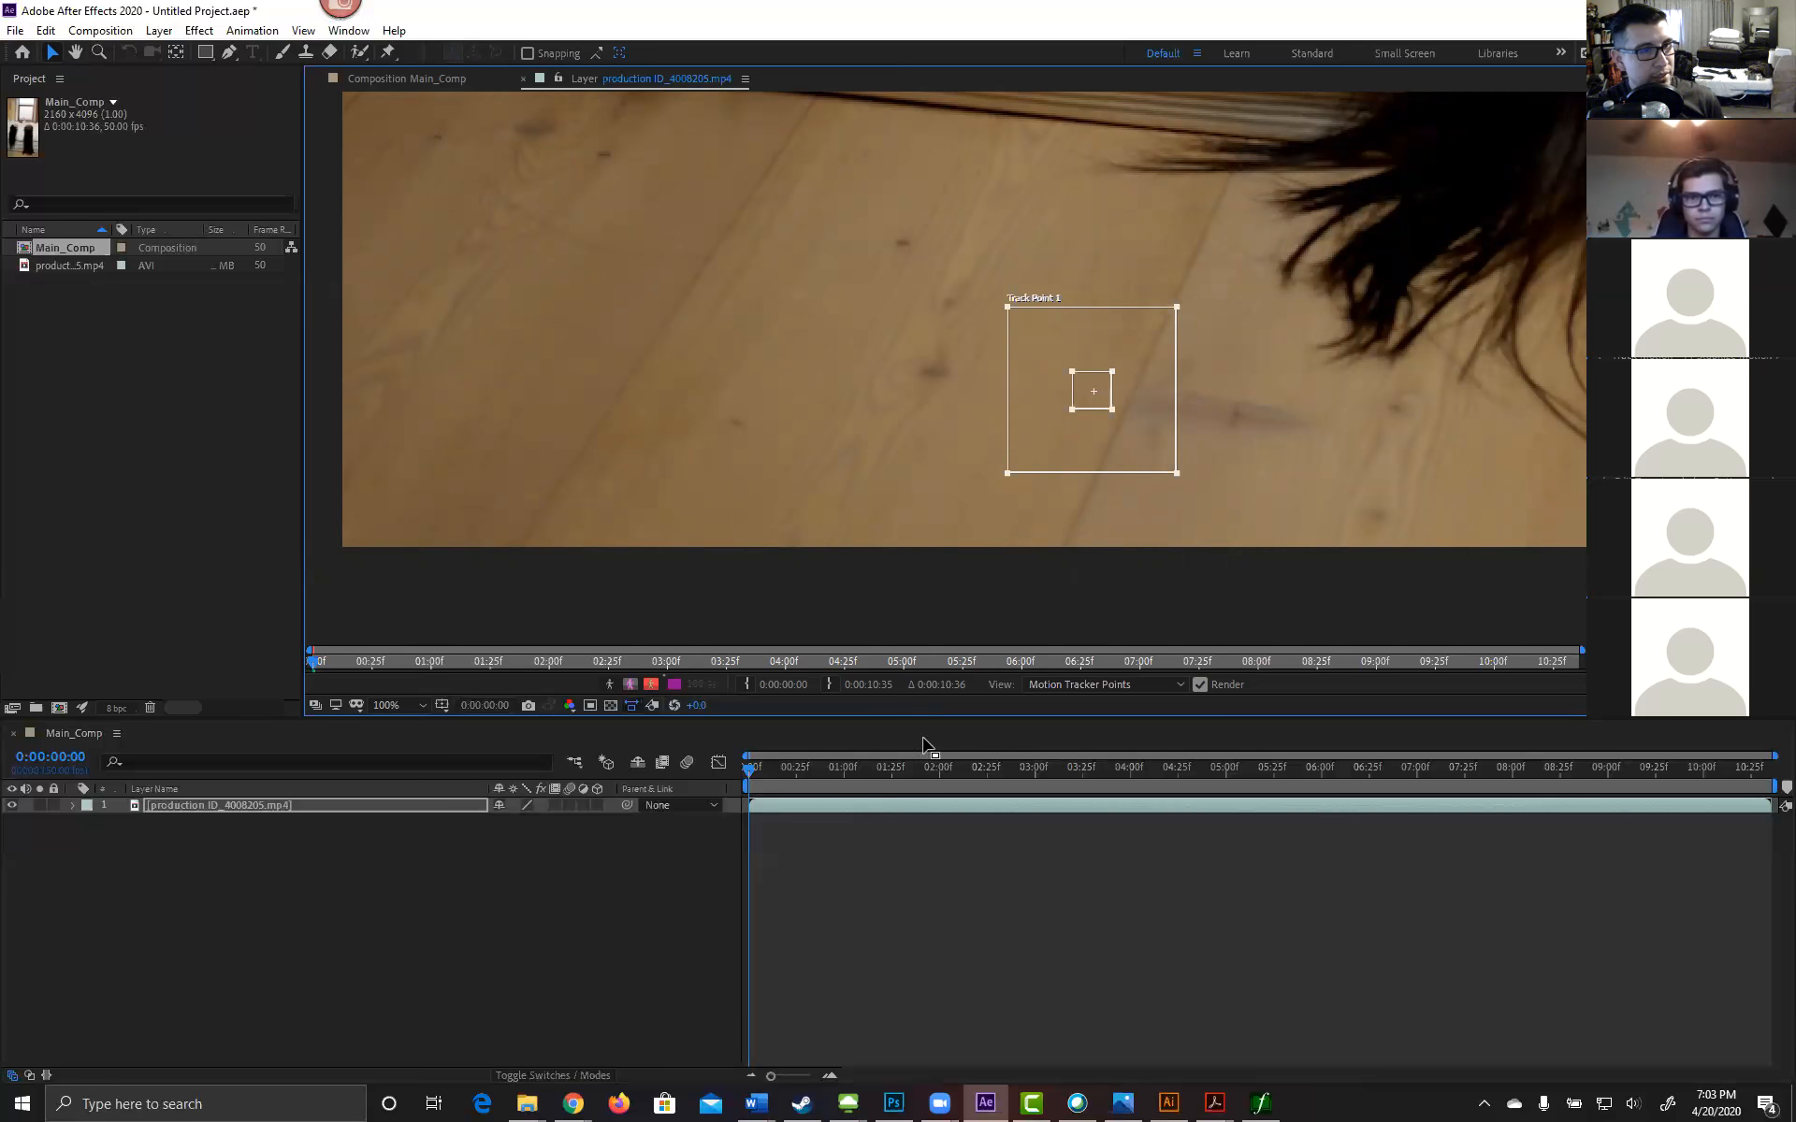
Step: Scrub the clip to 0:00:08:24 and back to the first frame, examining how the floor moves around Track Point 1
drag(753, 769, 1556, 720)
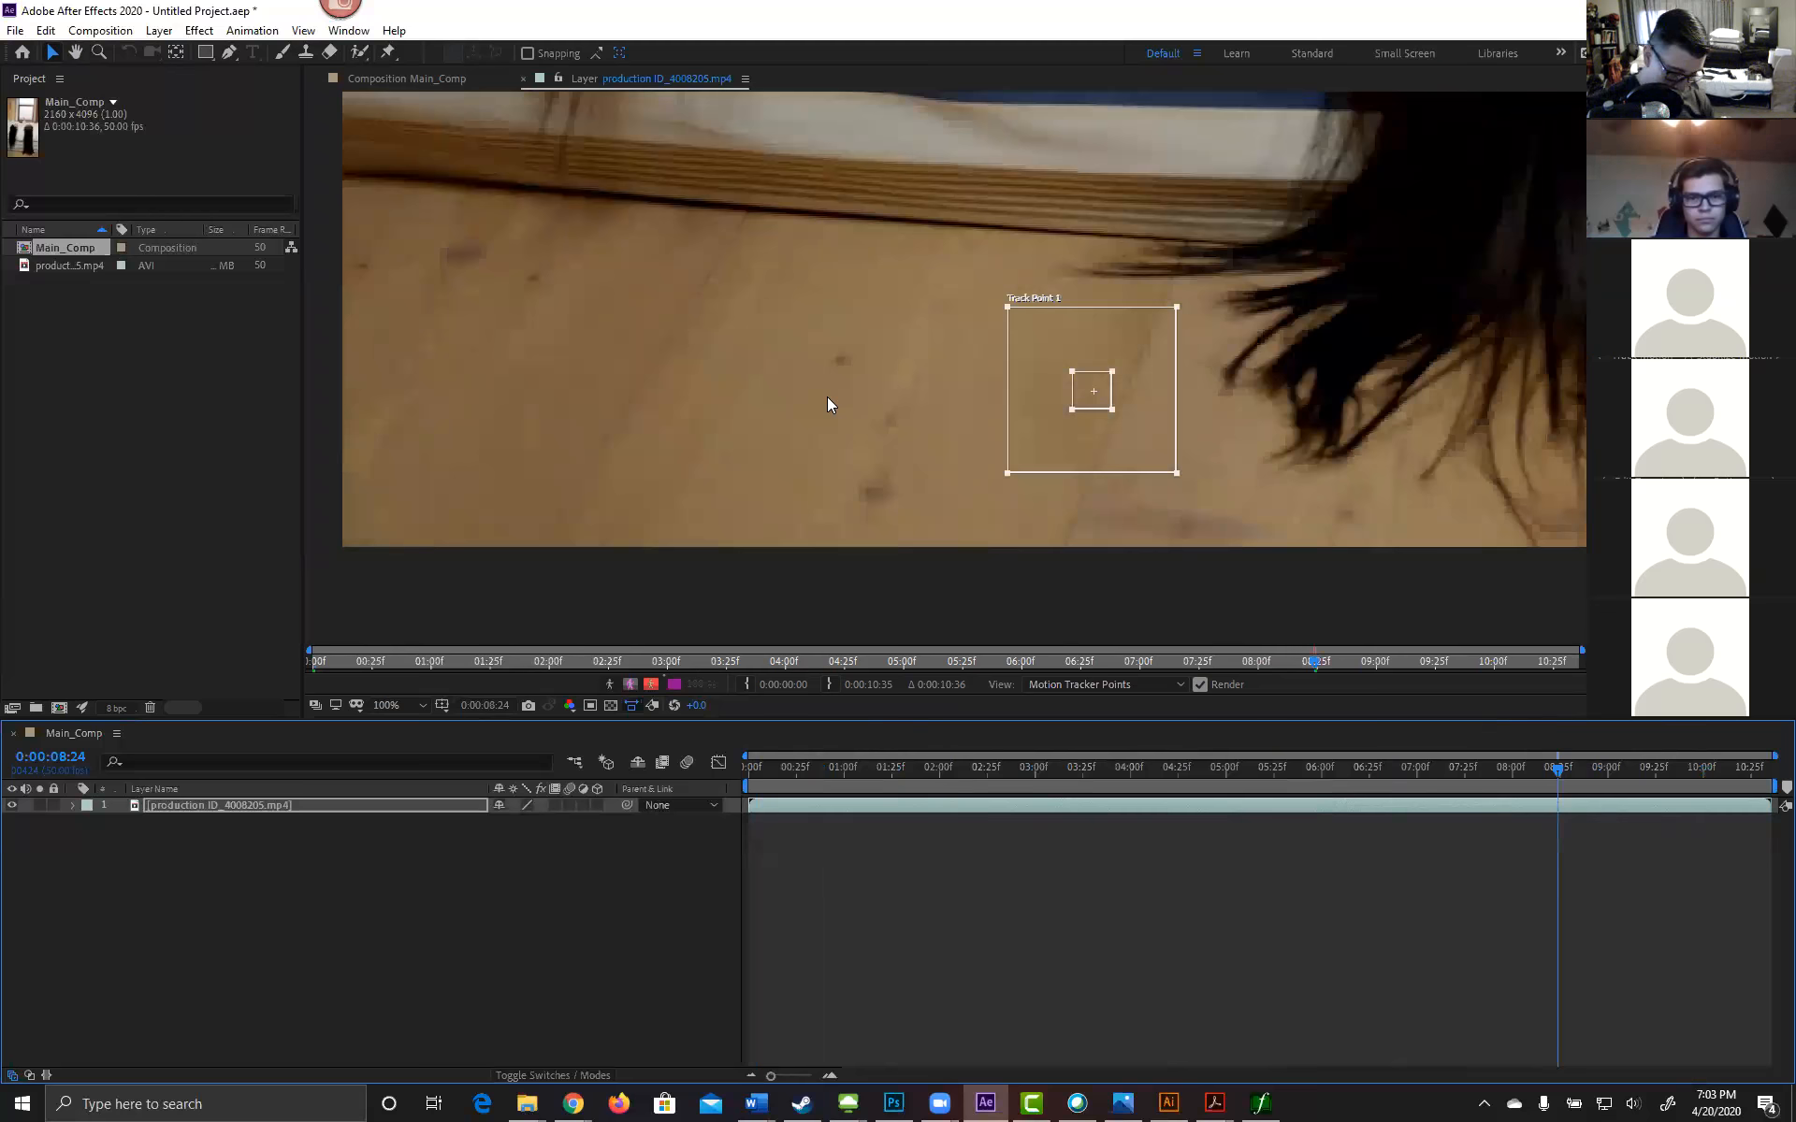
key(comma)
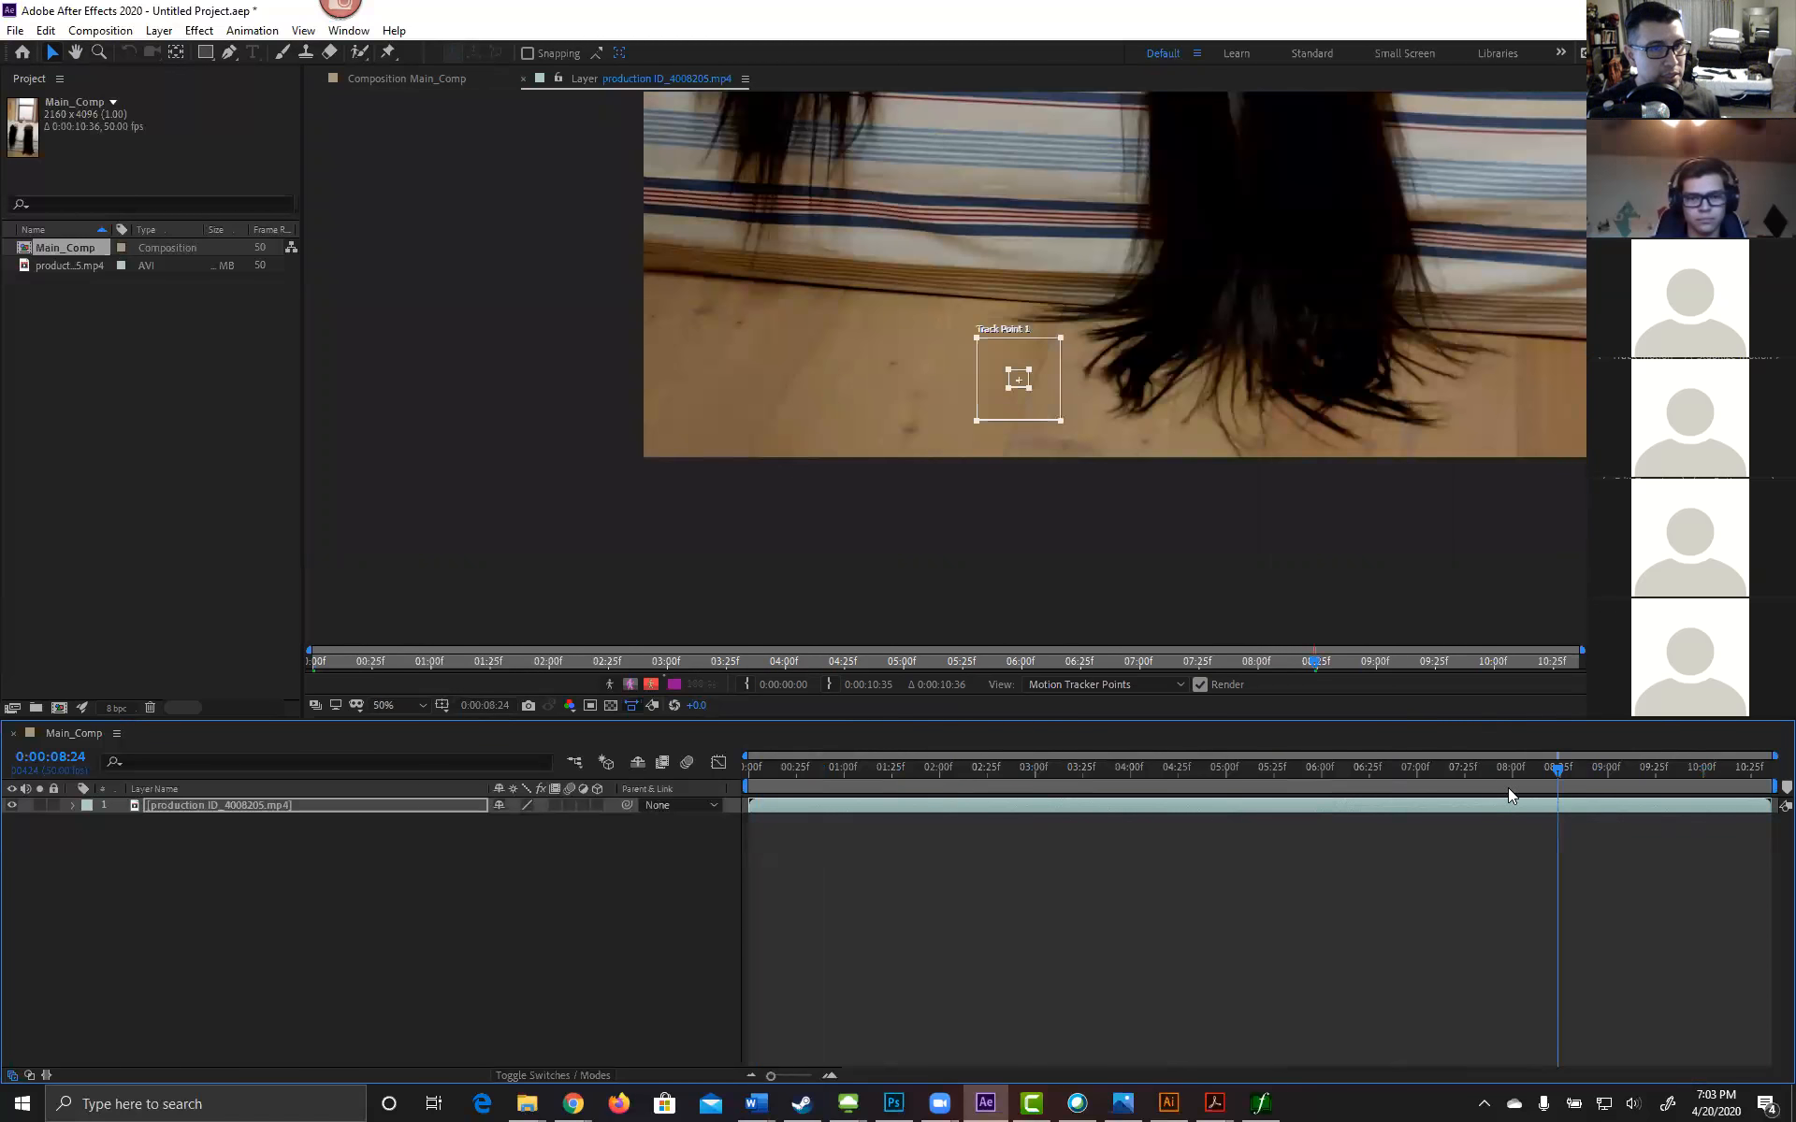
drag(1541, 769, 1560, 707)
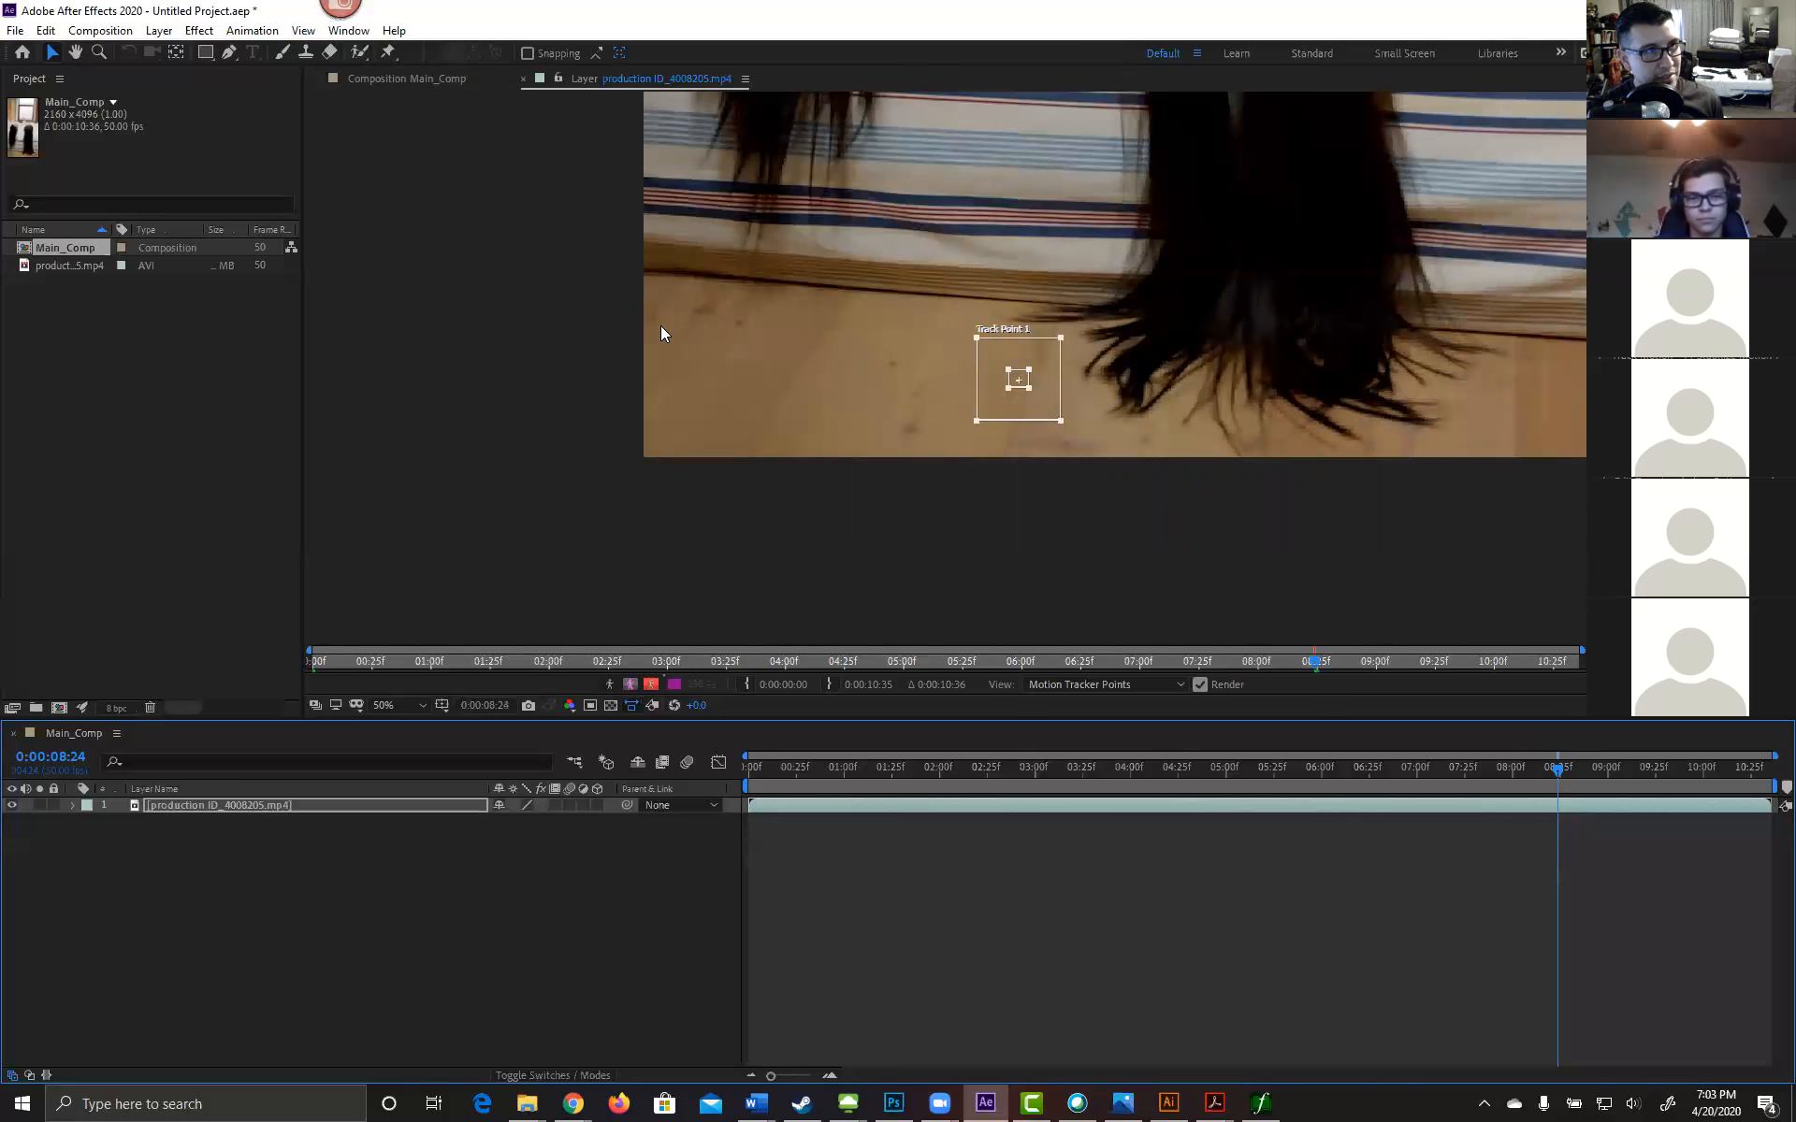
drag(1553, 769, 581, 708)
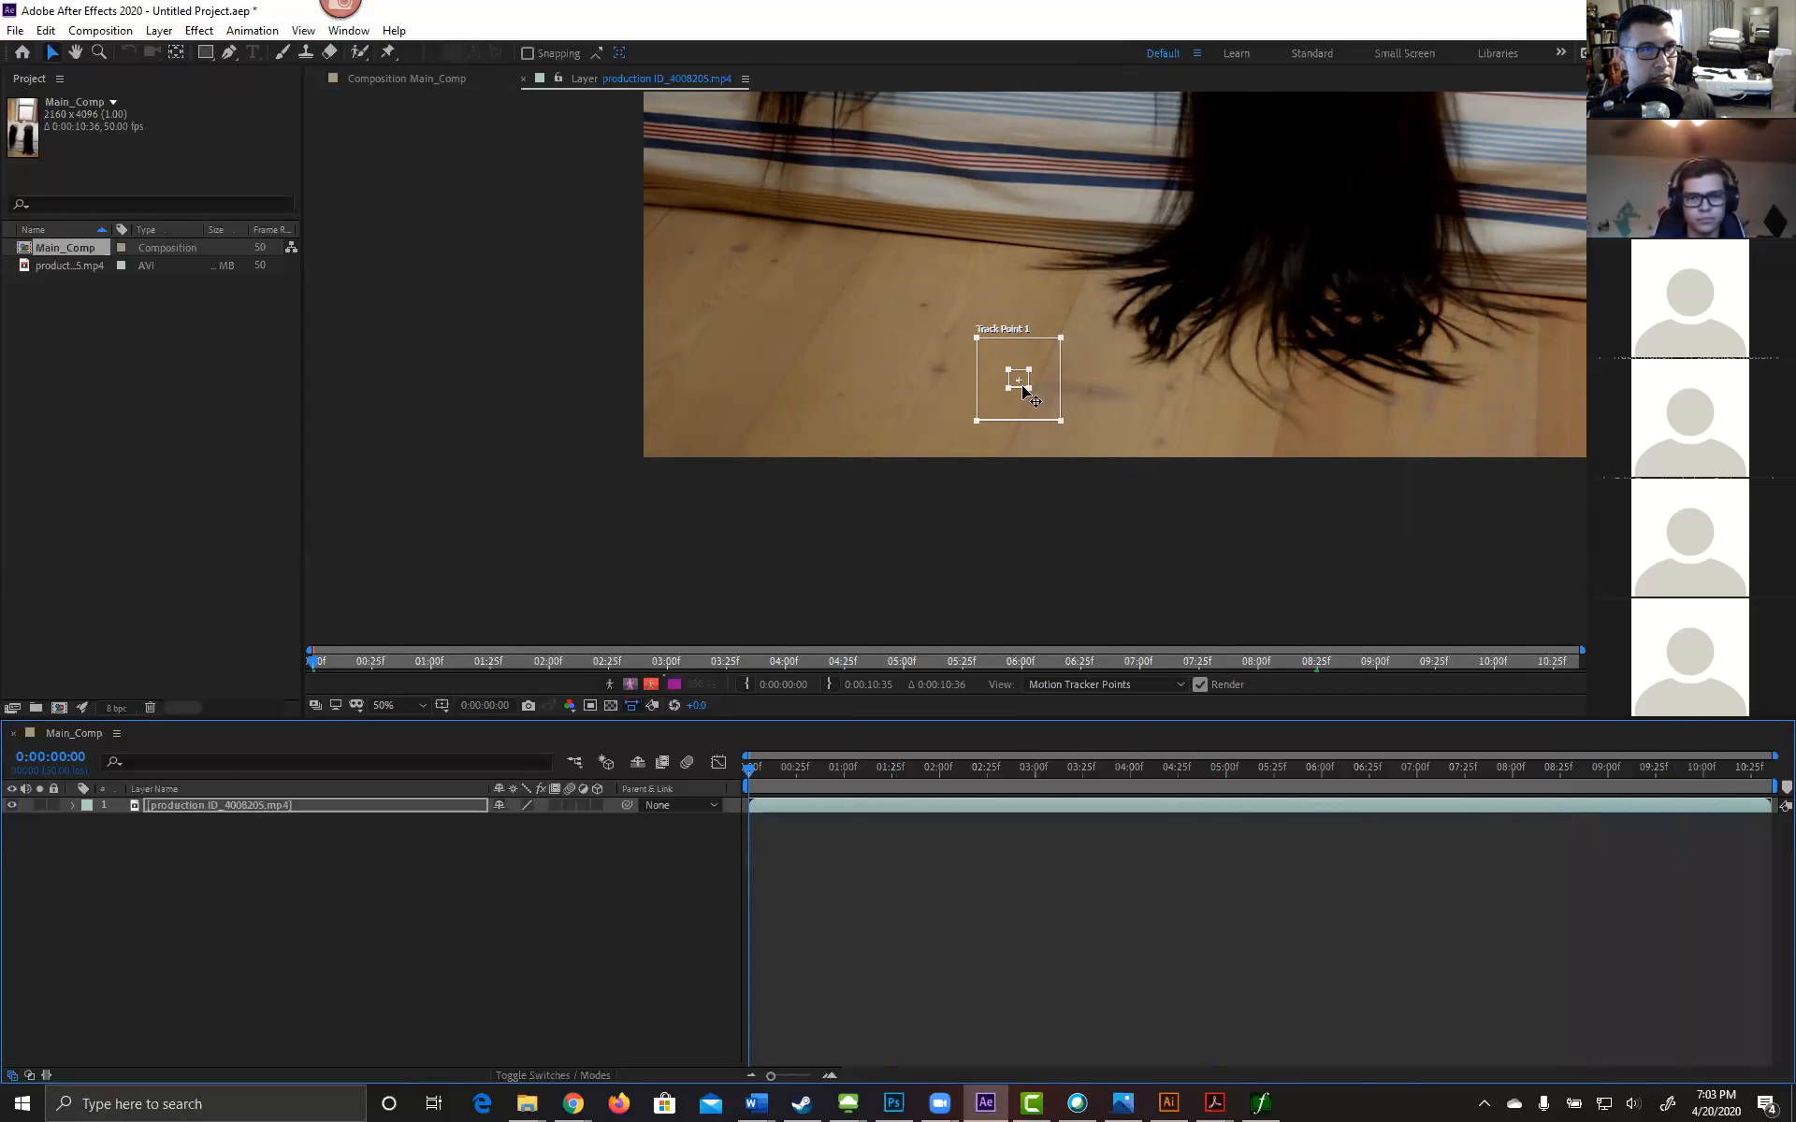
Step: Move Track Point 1 onto the small middle knot among the three dark knots in the floorboards
scroll(1022, 385, up, 1)
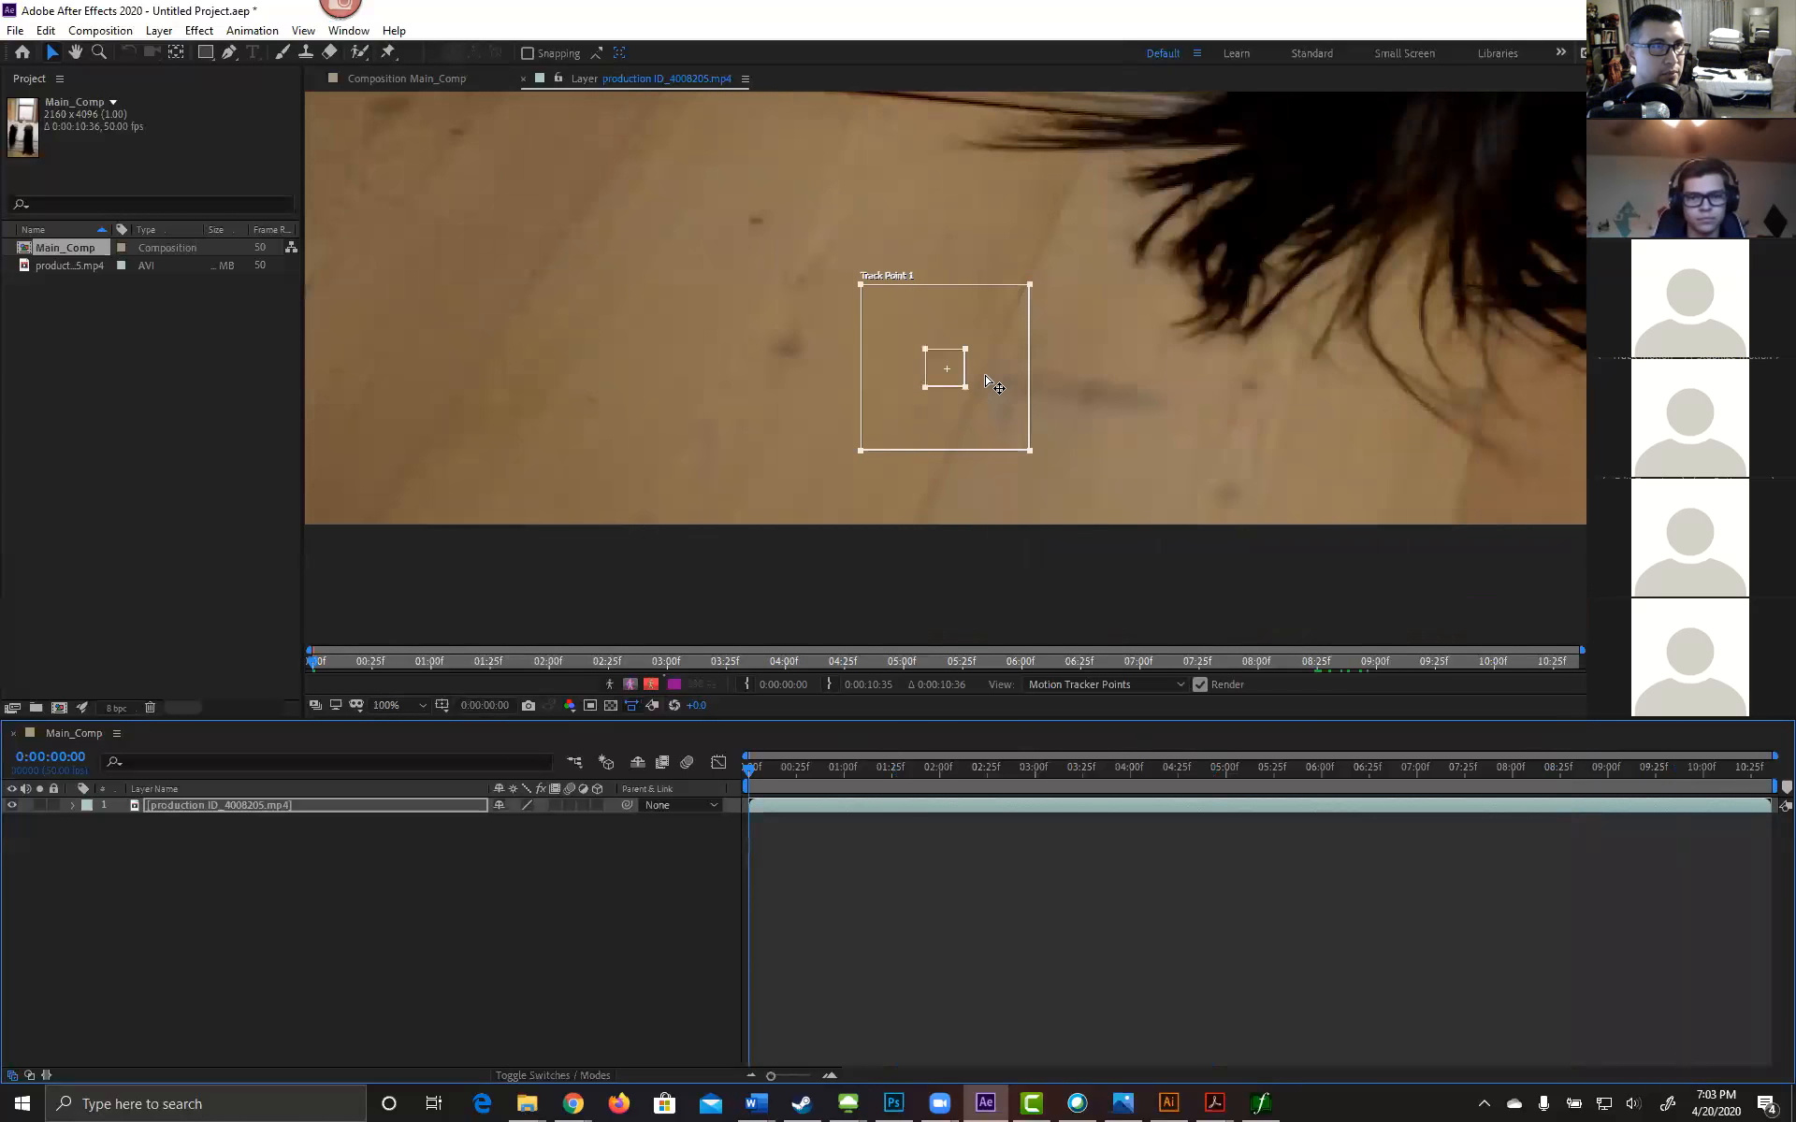
scroll(982, 378, up, 1)
key(space)
drag(725, 283, 897, 460)
drag(1126, 524, 866, 403)
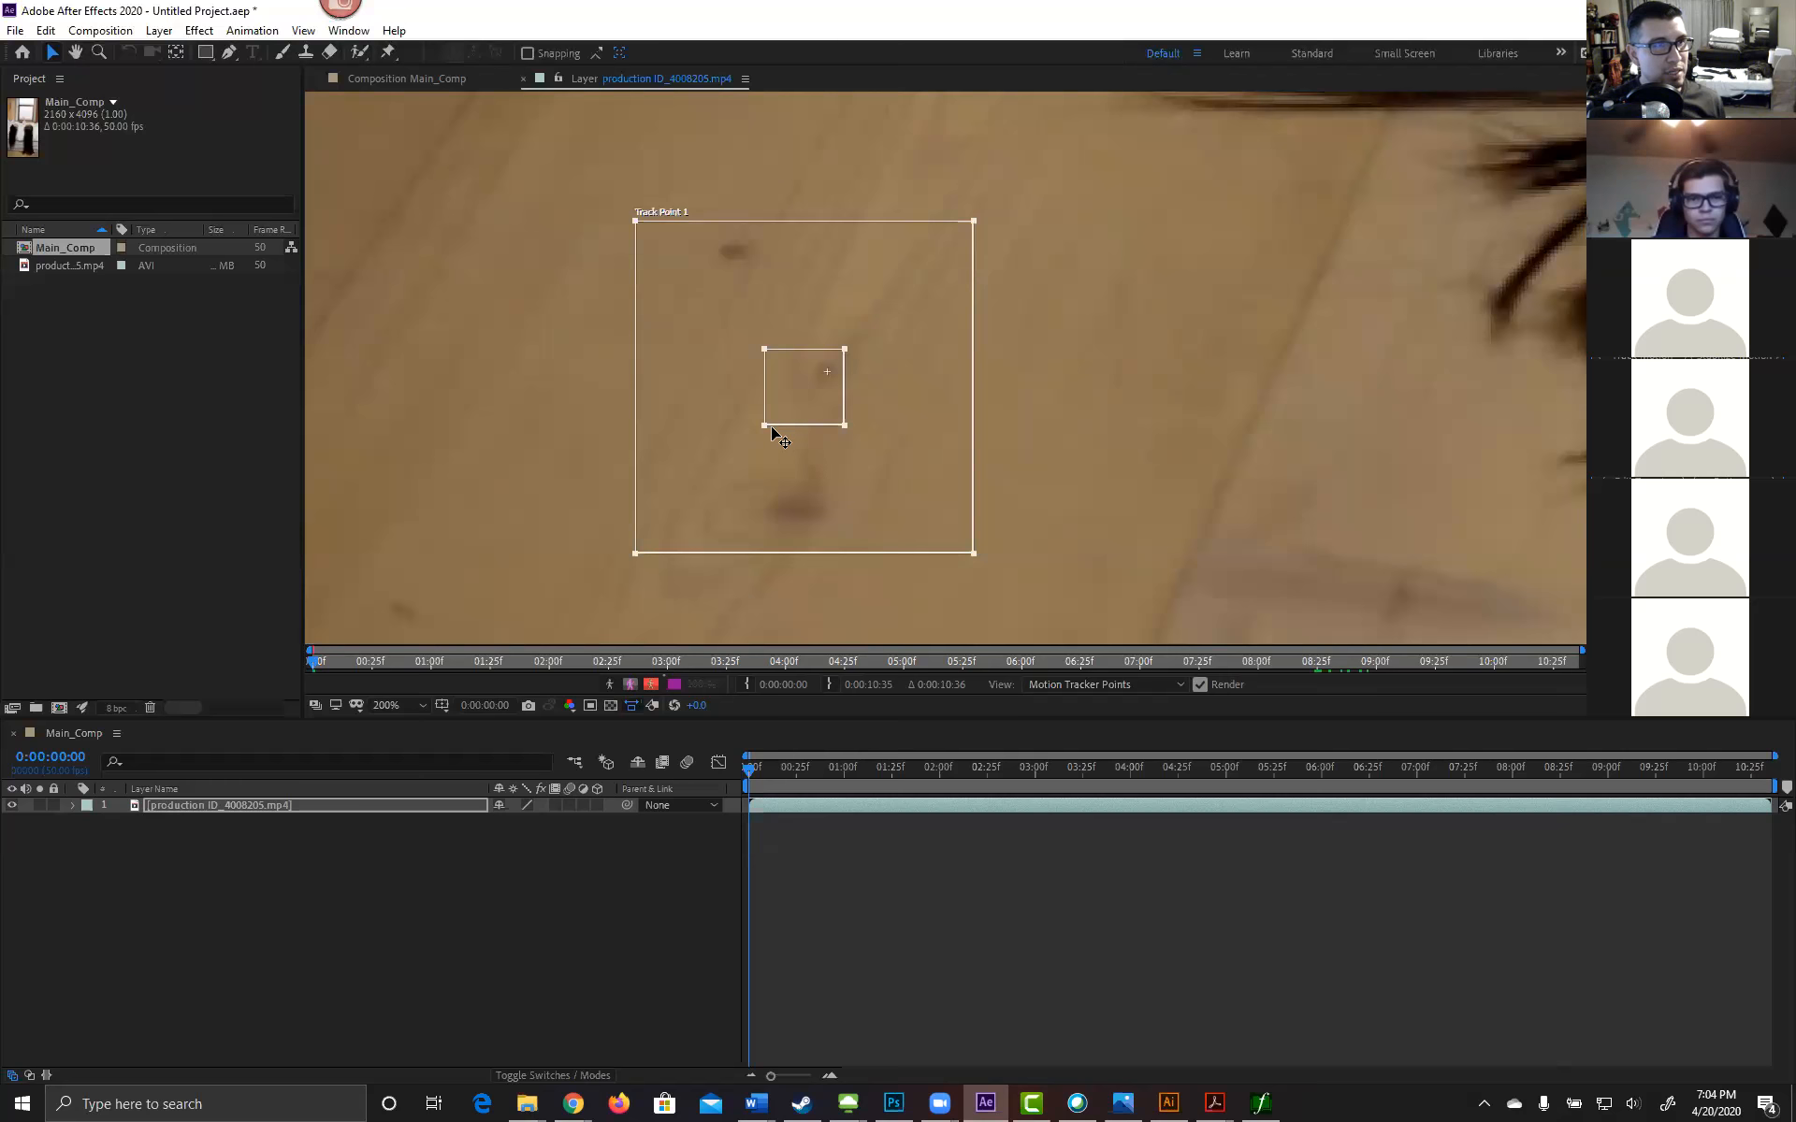
Step: Enlarge Track Point 1's feature region into a tall rectangle enclosing all three dark floor knots
drag(762, 426, 740, 540)
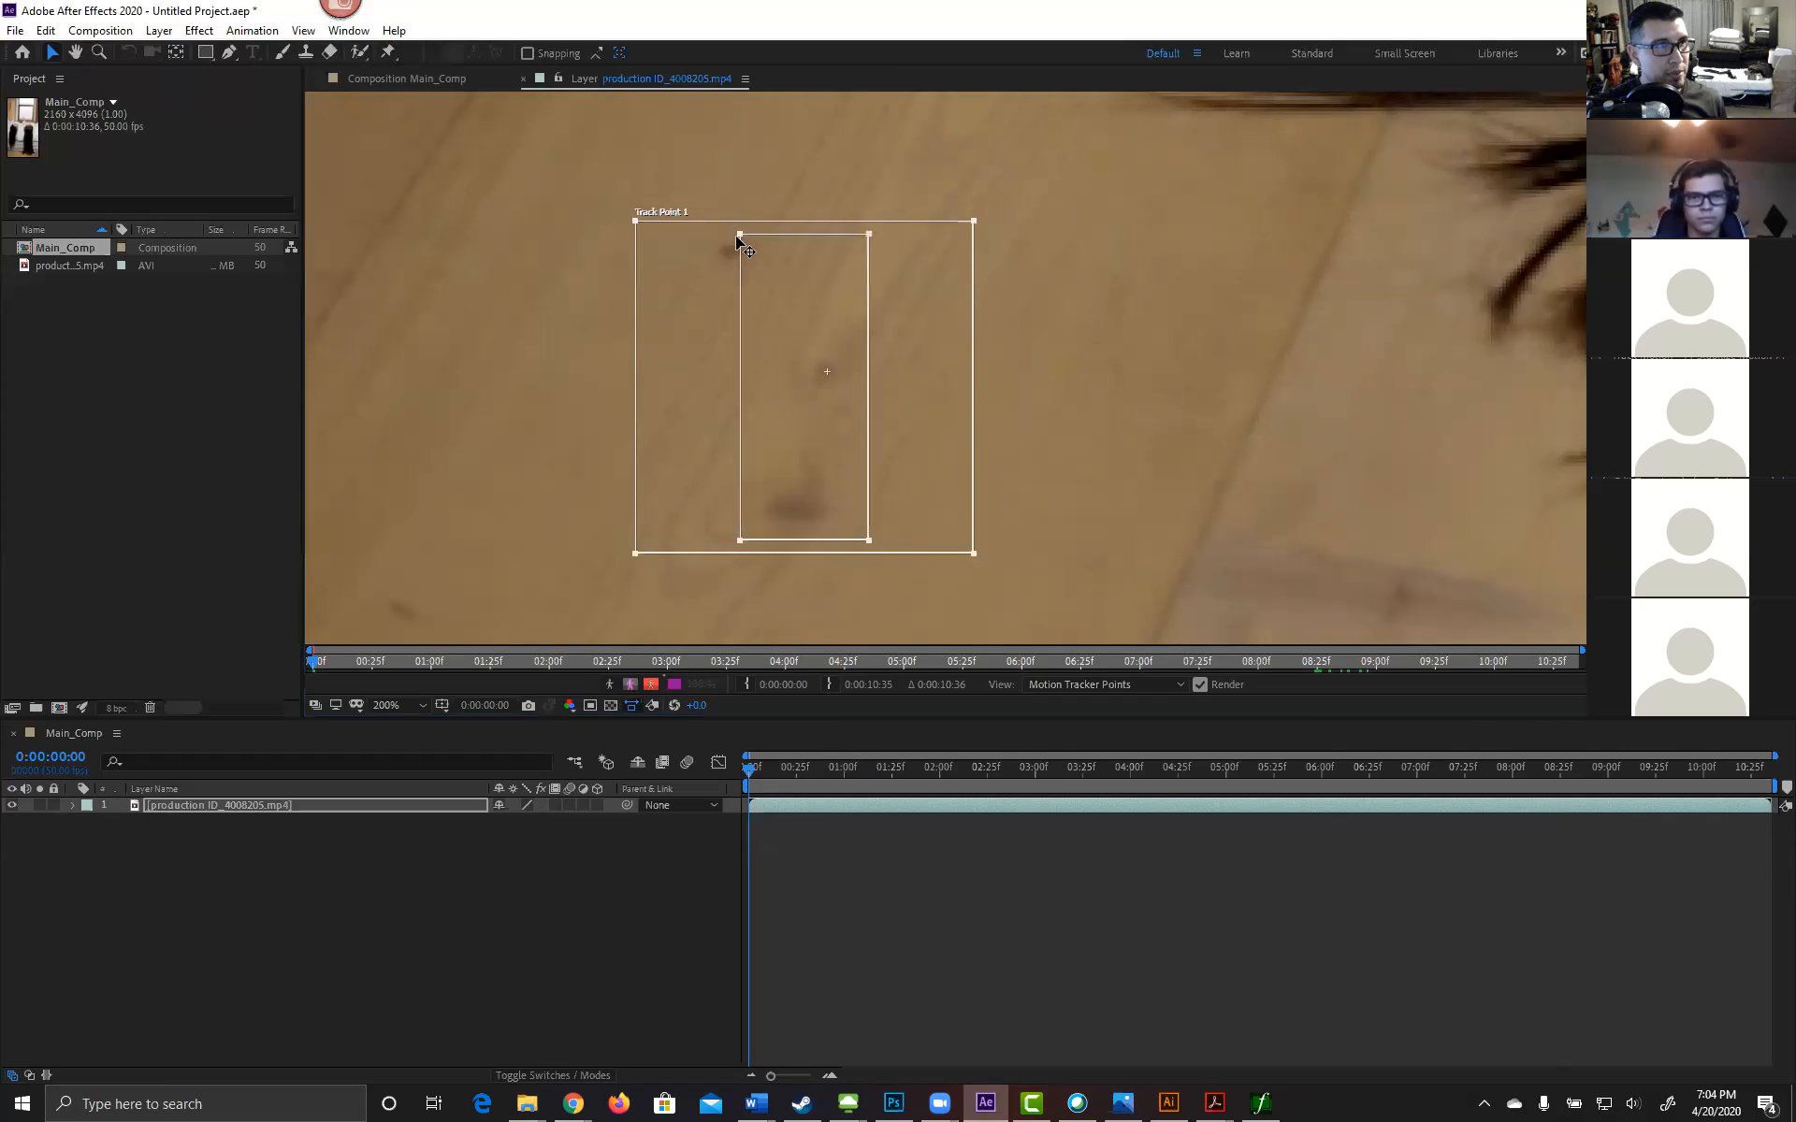
drag(741, 234, 702, 232)
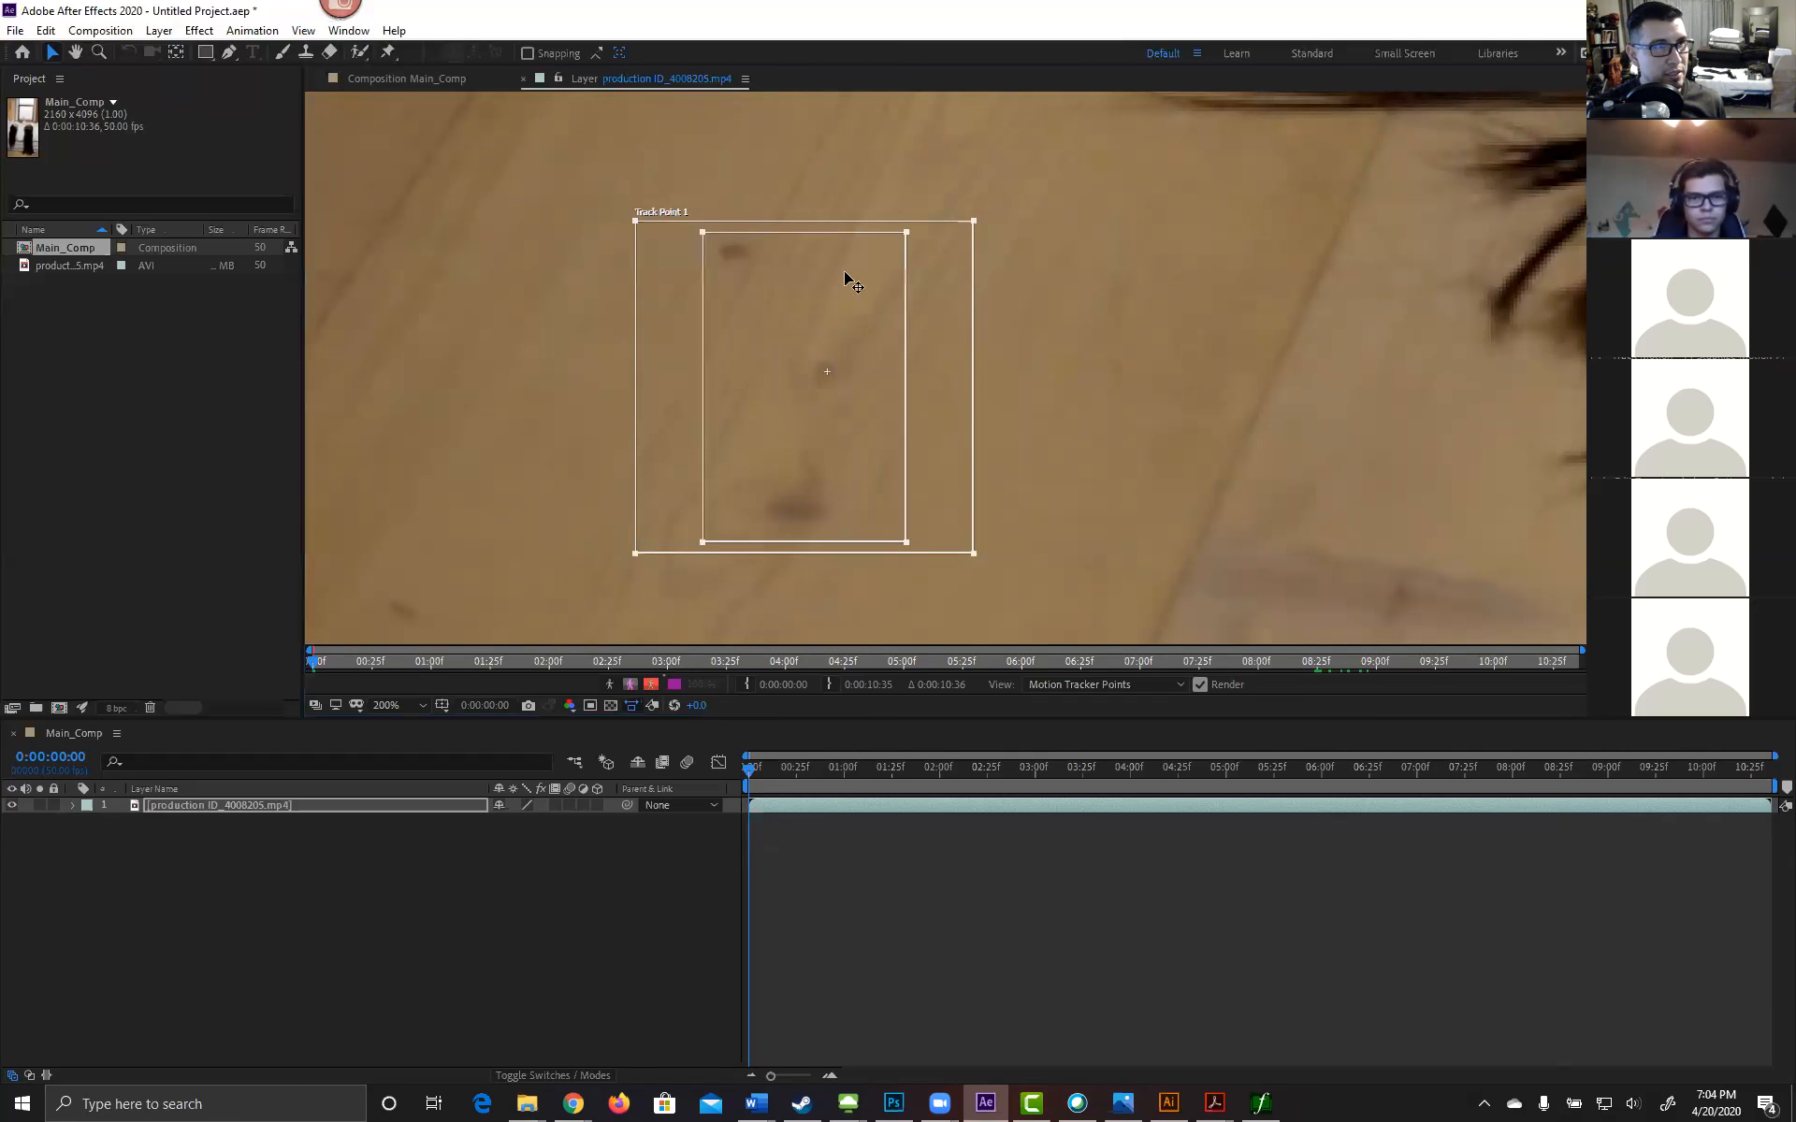
drag(904, 293, 890, 296)
Step: Enlarge Track Point 1's search region around the feature region, reposition it, and narrow its sides
drag(894, 540, 975, 600)
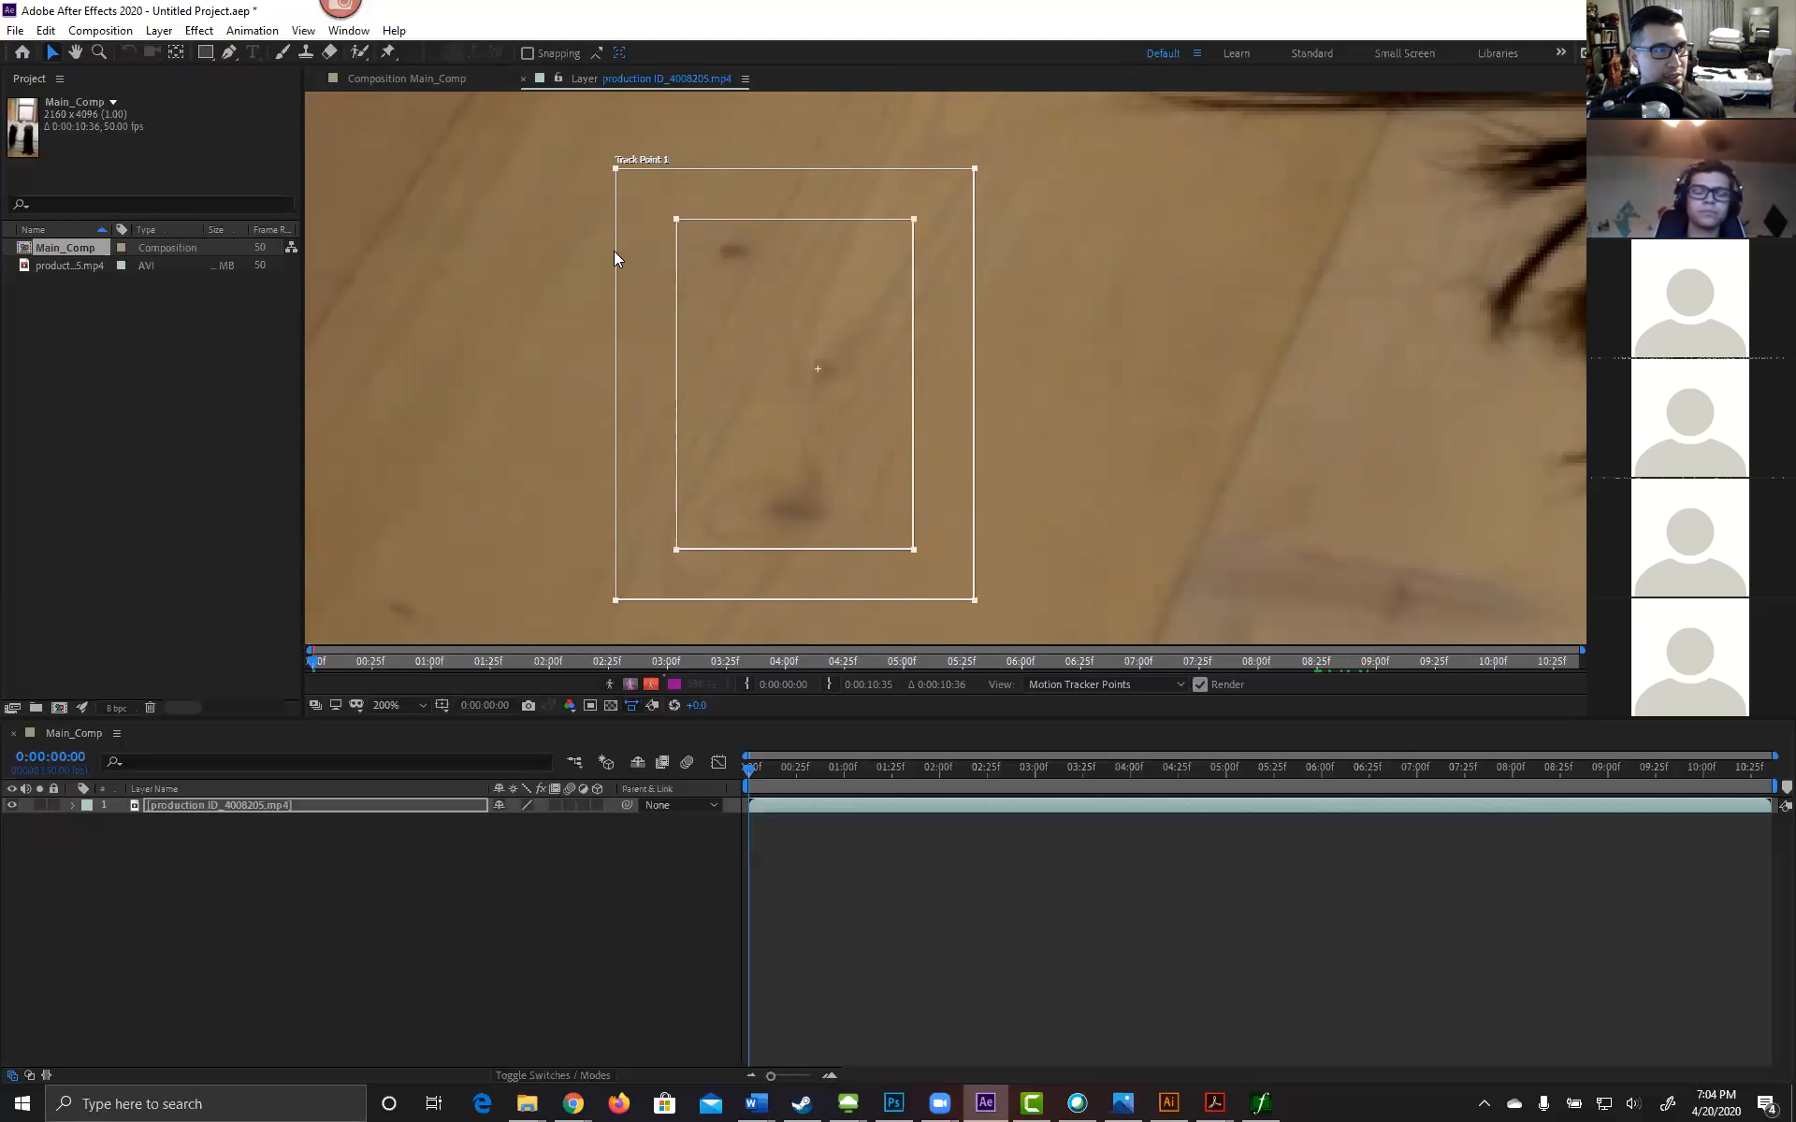
mouse_move(615, 167)
mouse_down()
mouse_move(609, 228)
mouse_move(642, 177)
mouse_move(658, 235)
mouse_move(601, 160)
mouse_move(608, 194)
mouse_up()
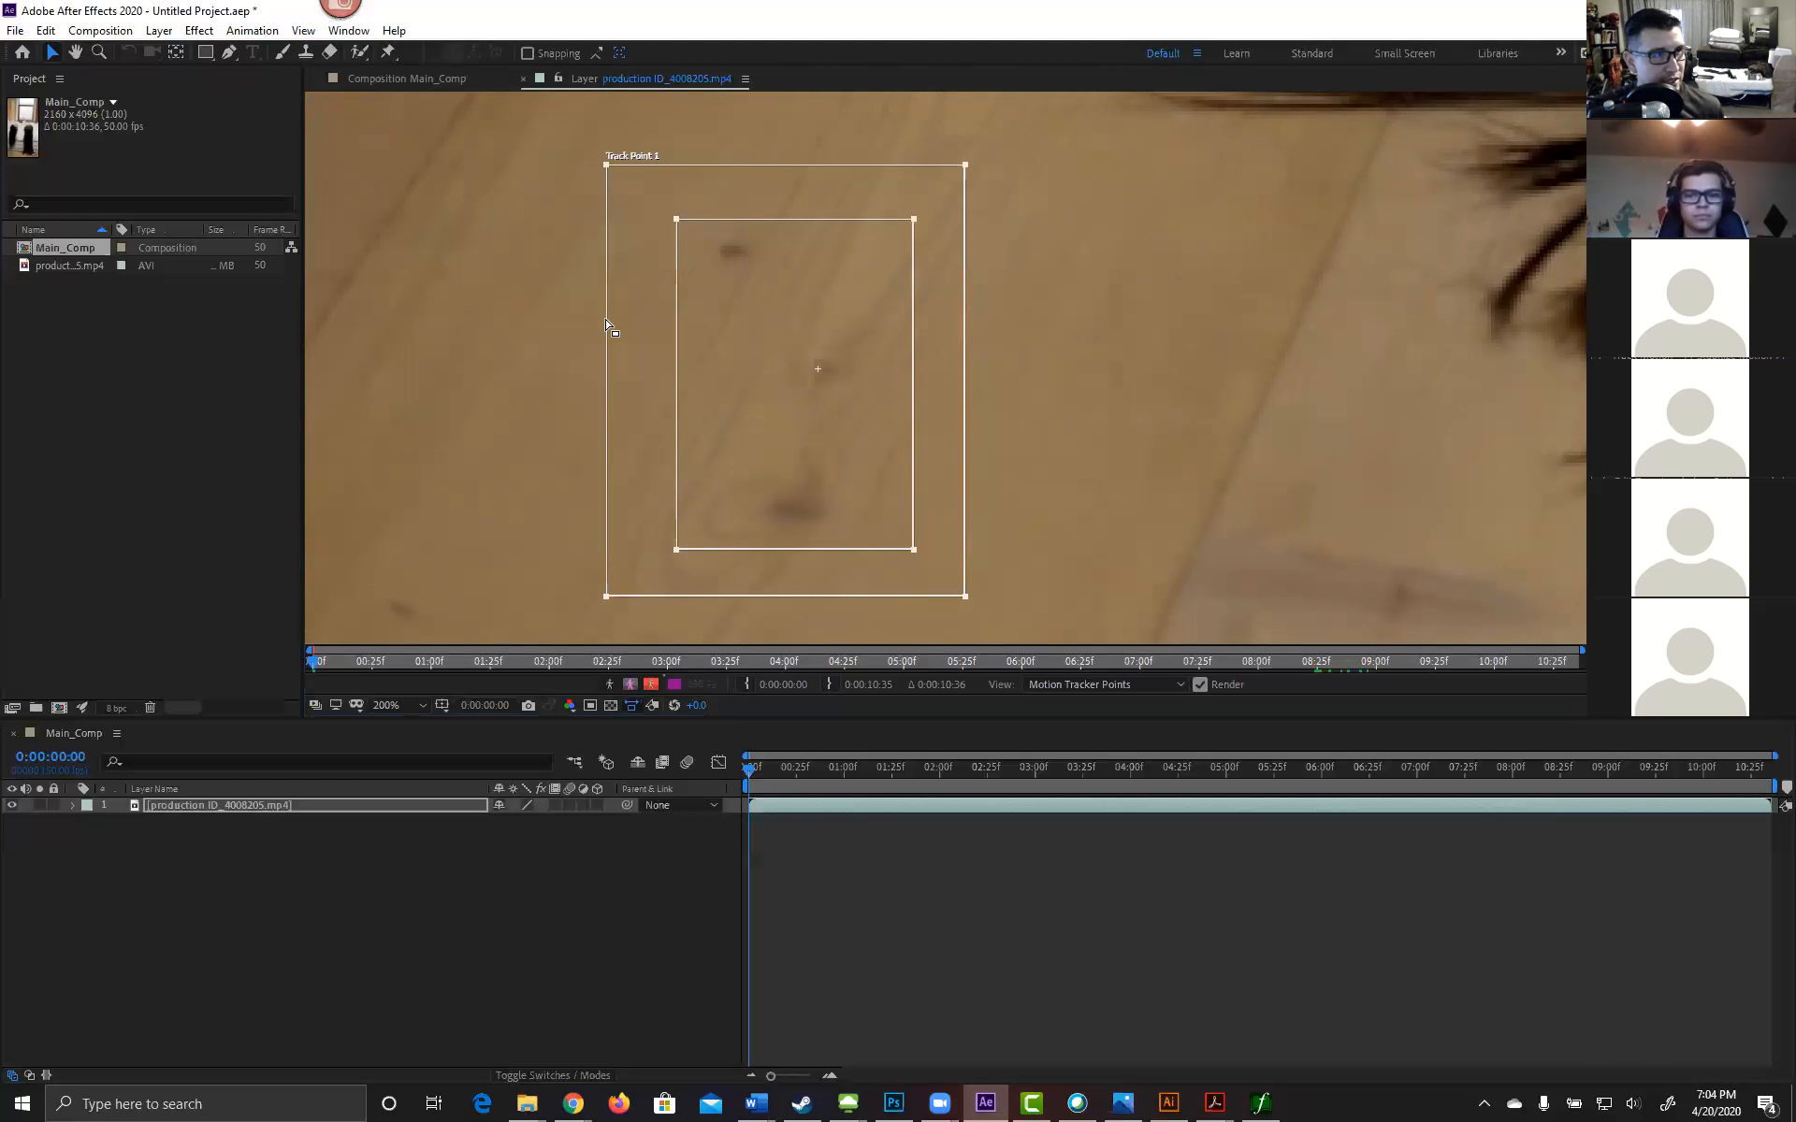
mouse_move(607, 326)
mouse_down()
mouse_move(577, 337)
mouse_move(611, 319)
mouse_up()
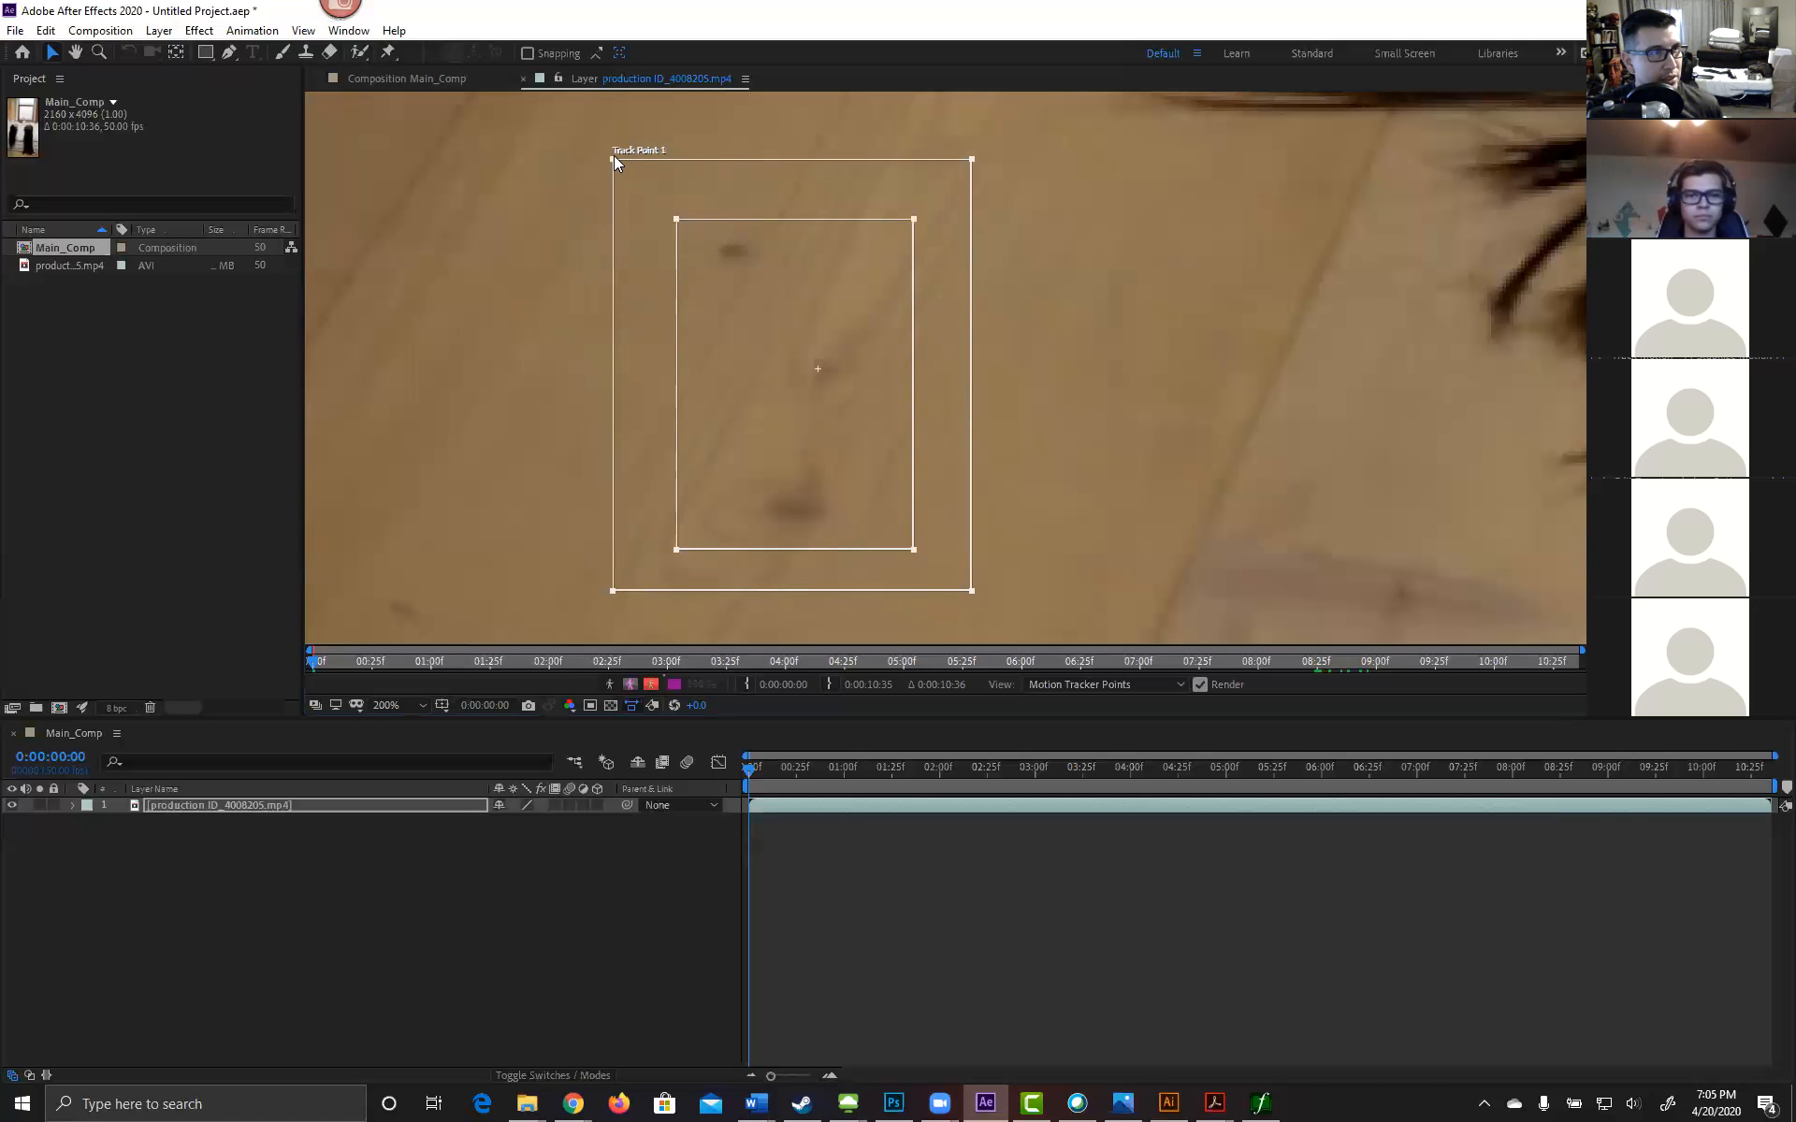
drag(614, 158, 853, 179)
mouse_move(1205, 178)
mouse_down()
mouse_move(1270, 176)
mouse_move(1216, 140)
mouse_move(1317, 161)
mouse_move(1199, 146)
mouse_move(1267, 157)
mouse_move(1162, 163)
mouse_move(1180, 162)
mouse_up()
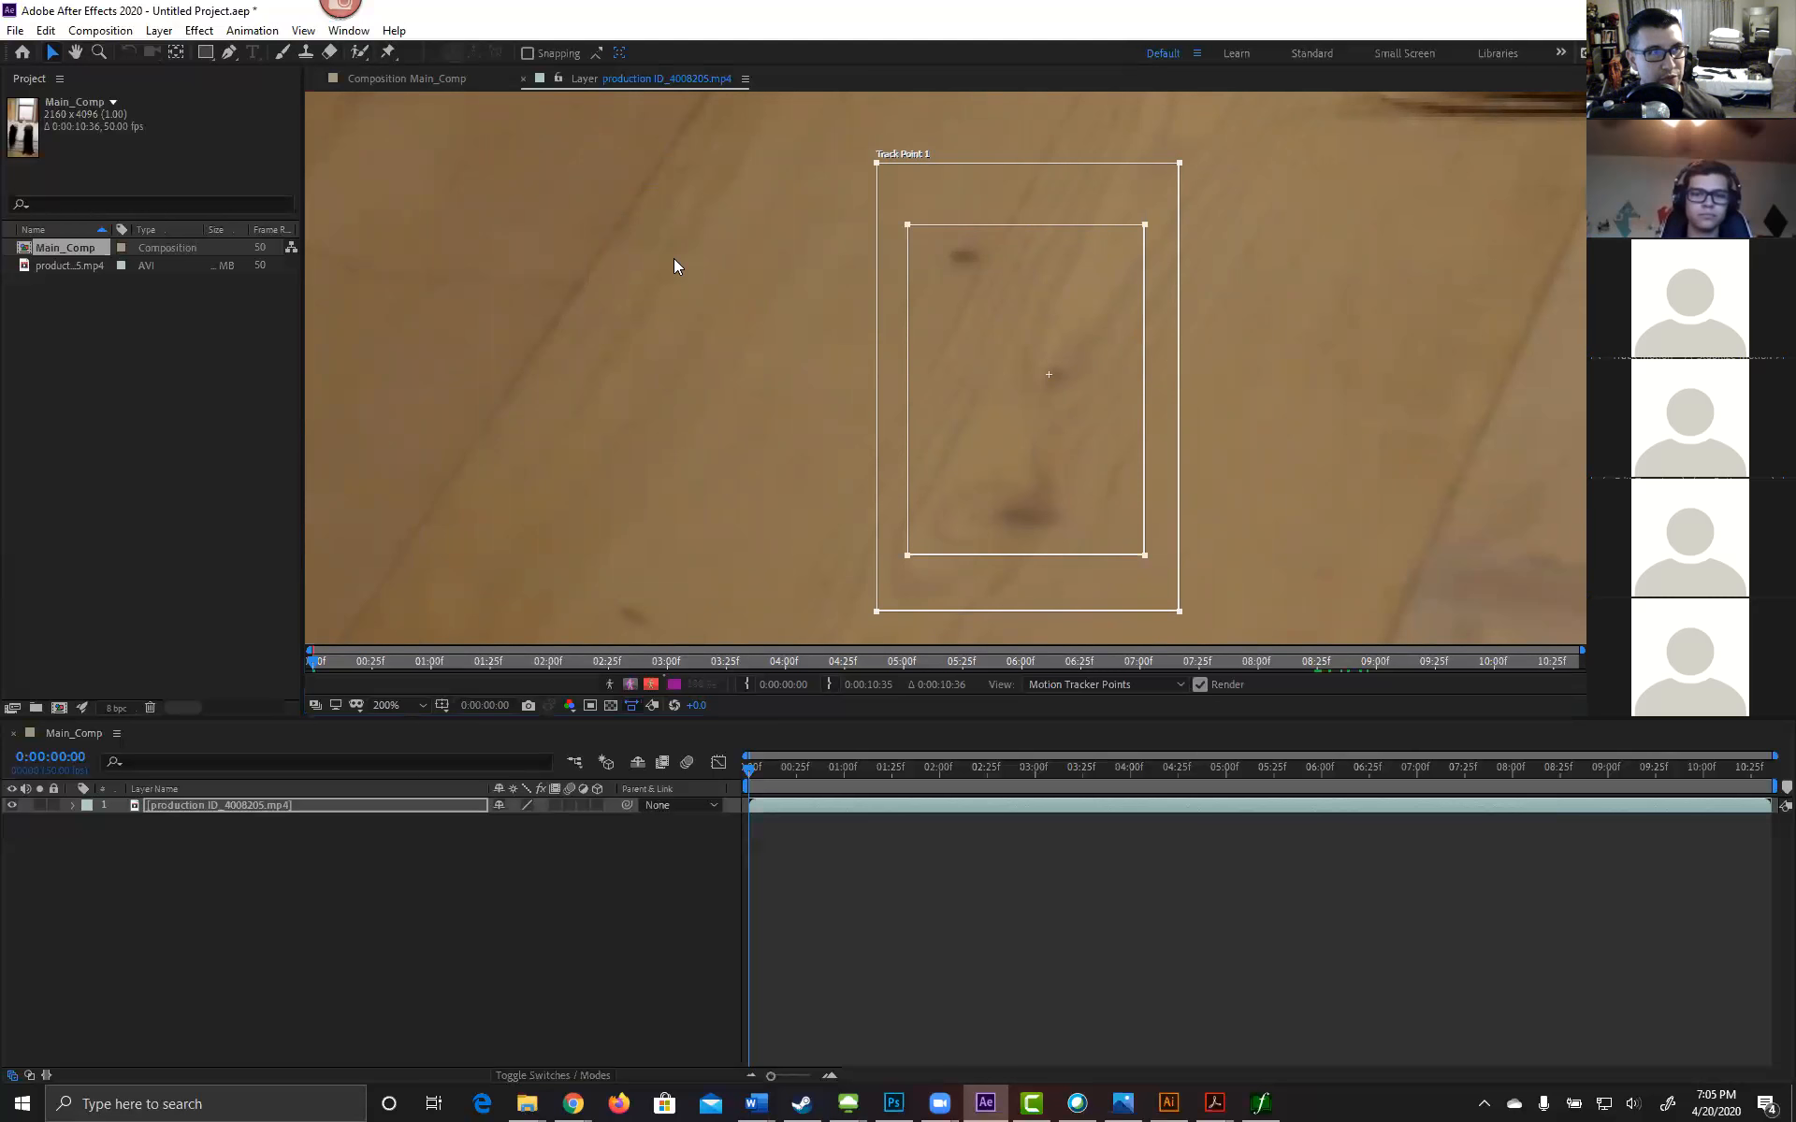
Step: Try a much wider search region extending to one side of the feature region, and shrink it back to a close fit
drag(878, 162, 506, 182)
click(502, 615)
drag(506, 612, 496, 531)
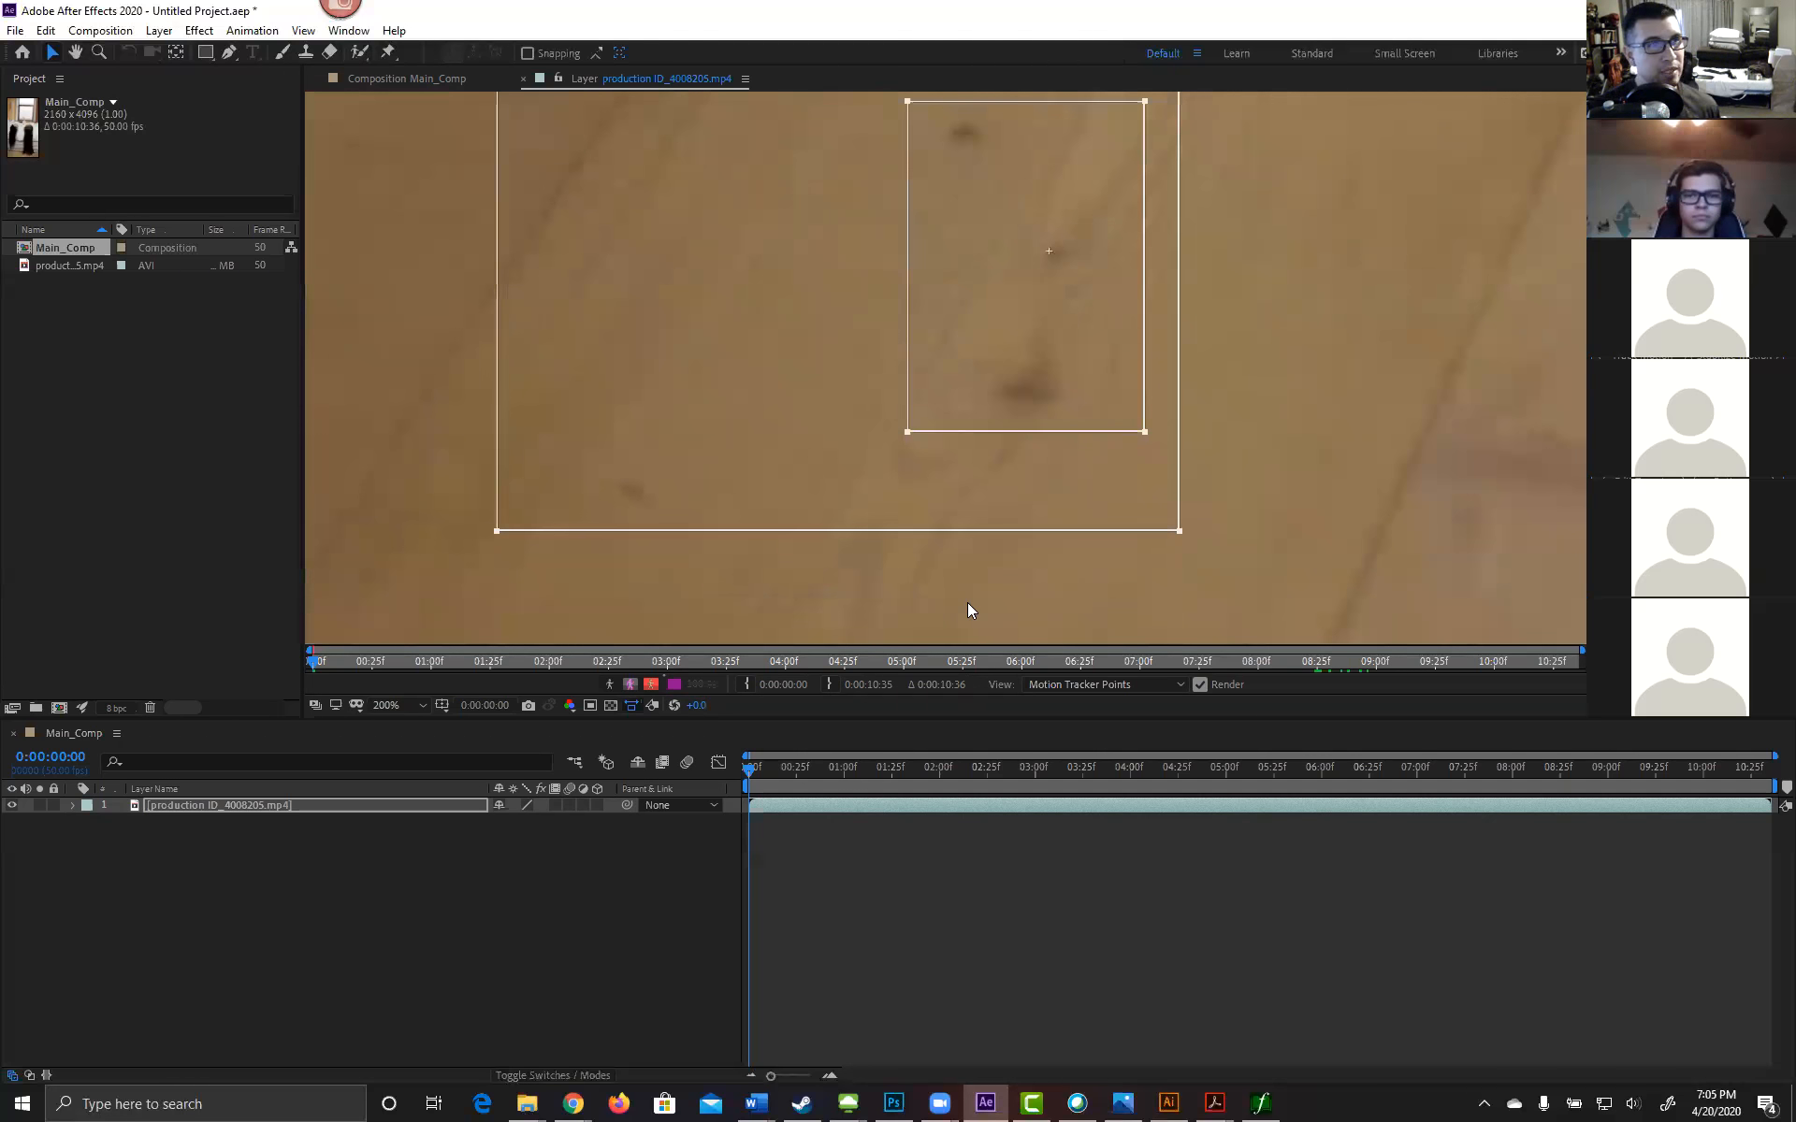
key(comma)
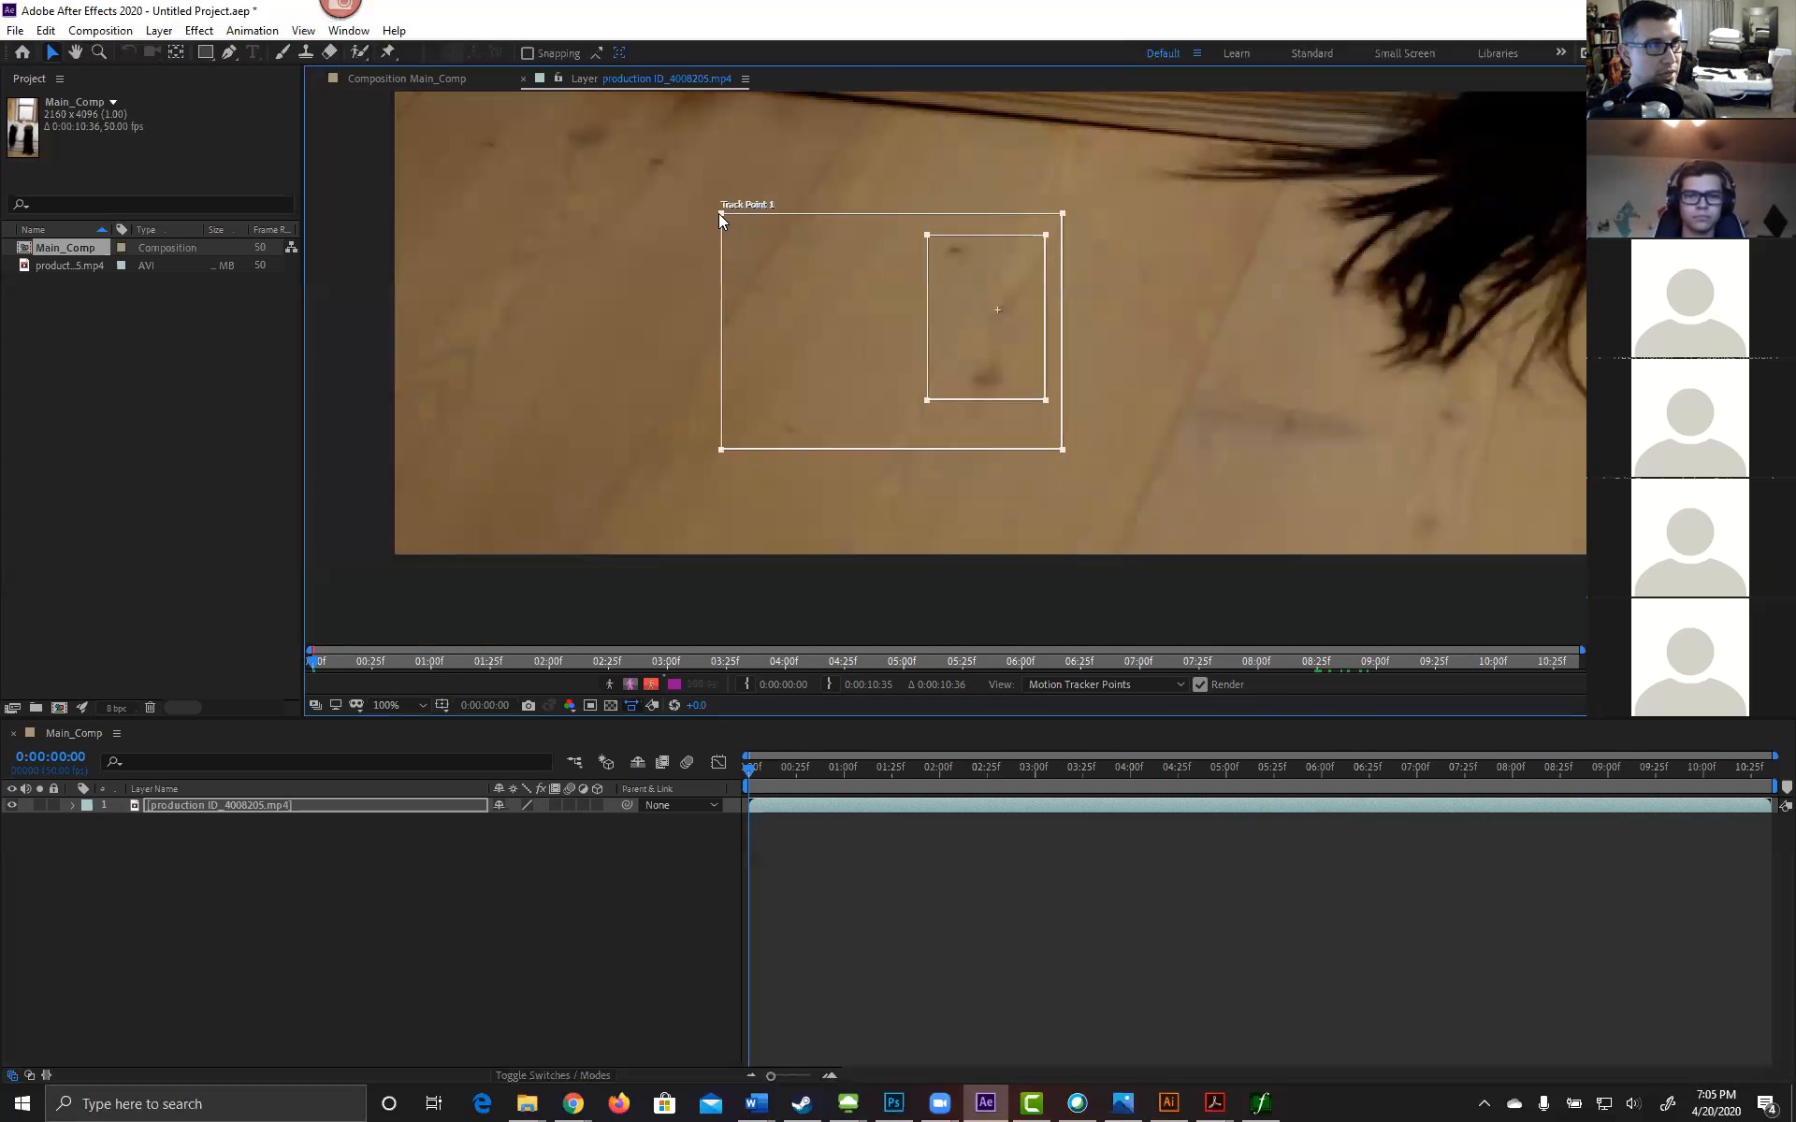
drag(718, 214, 910, 202)
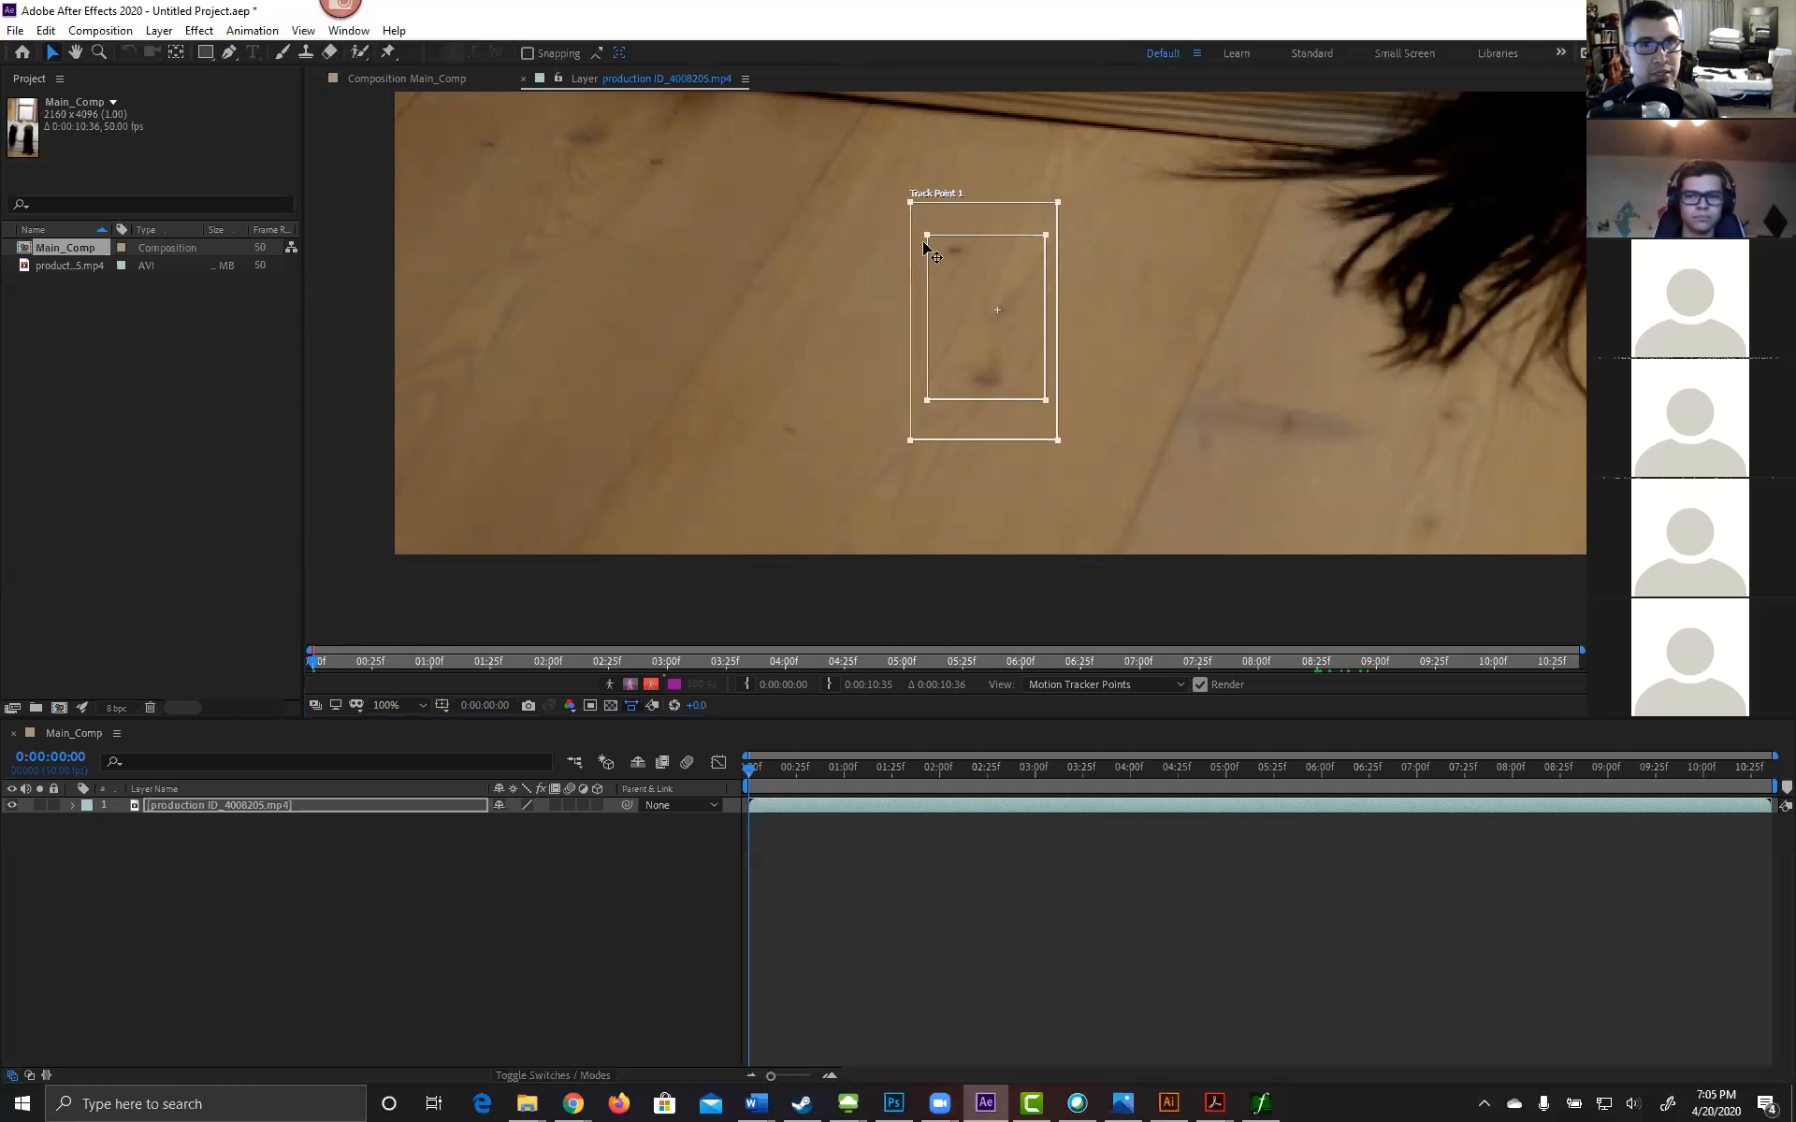
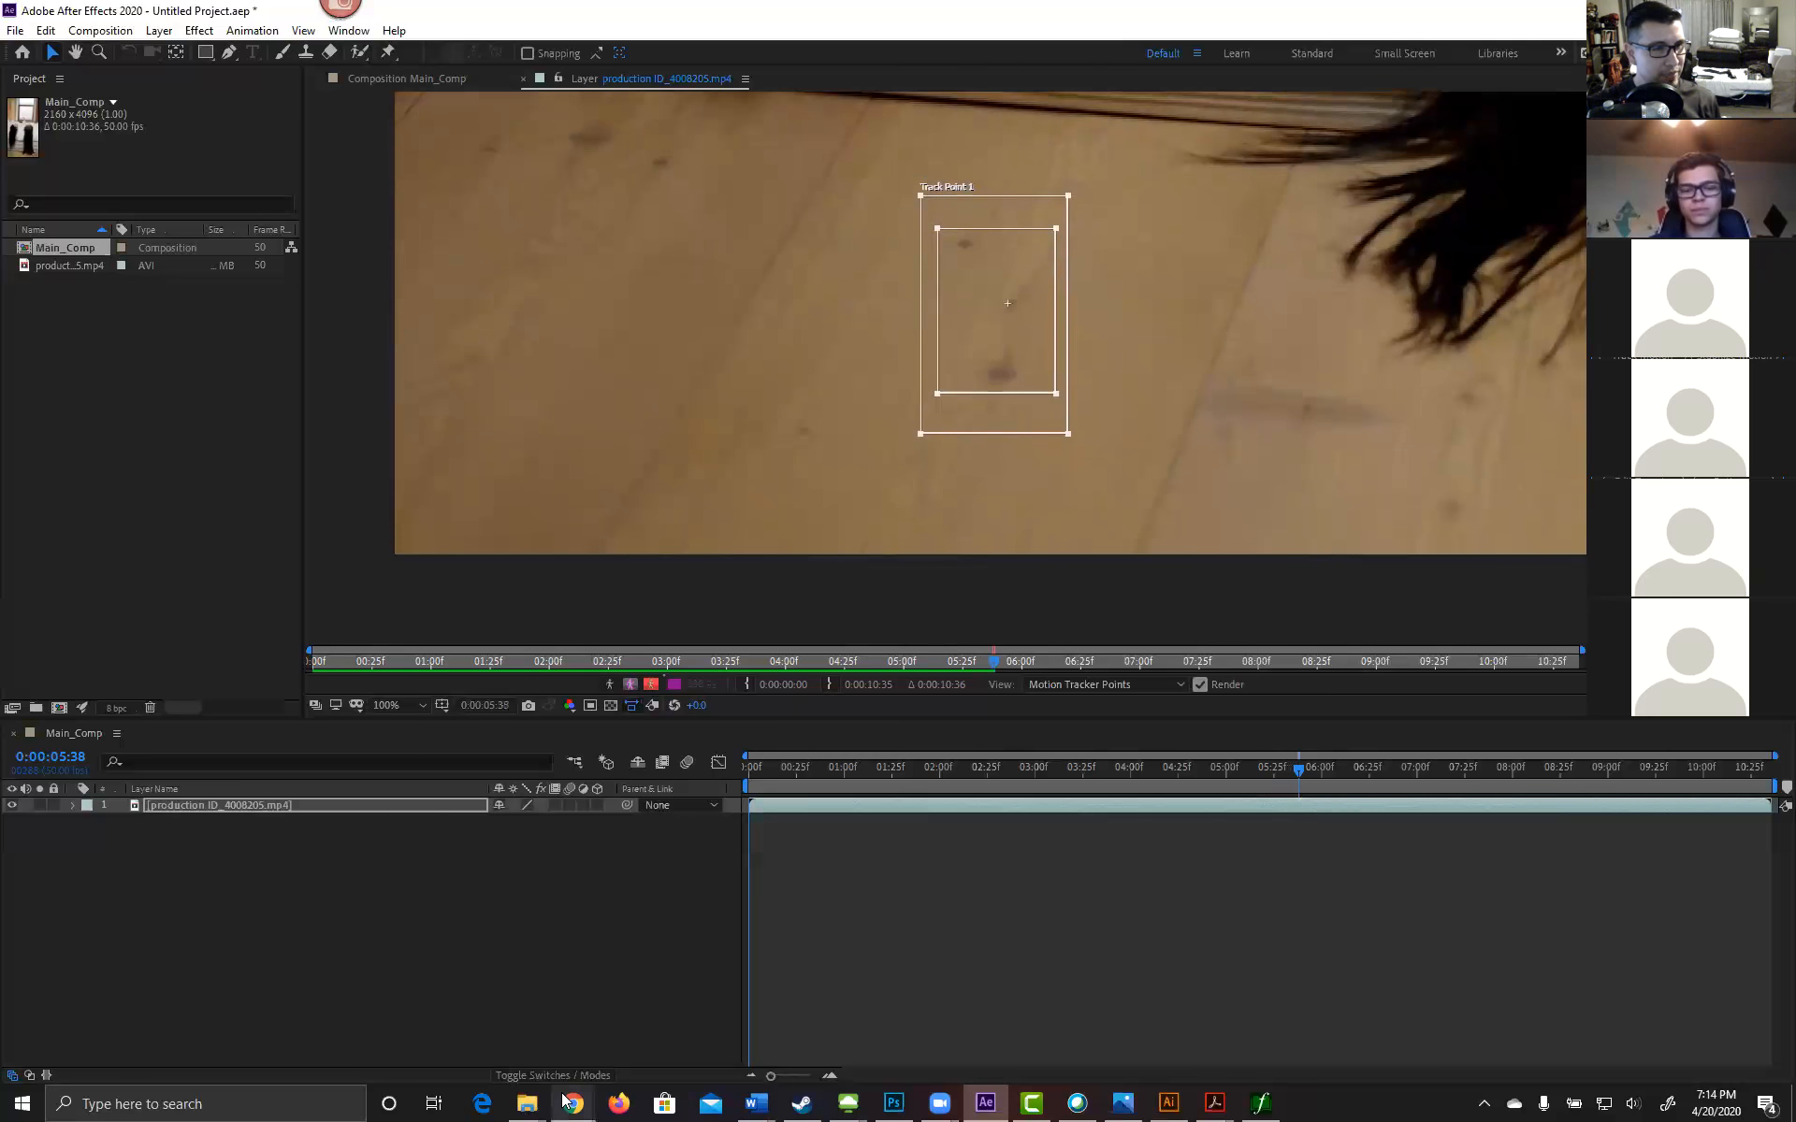
Step: Switch to Chrome and change the Google image search to "tracking markers for motion tracking power rangers"
mouse_move(573, 1104)
click(565, 1029)
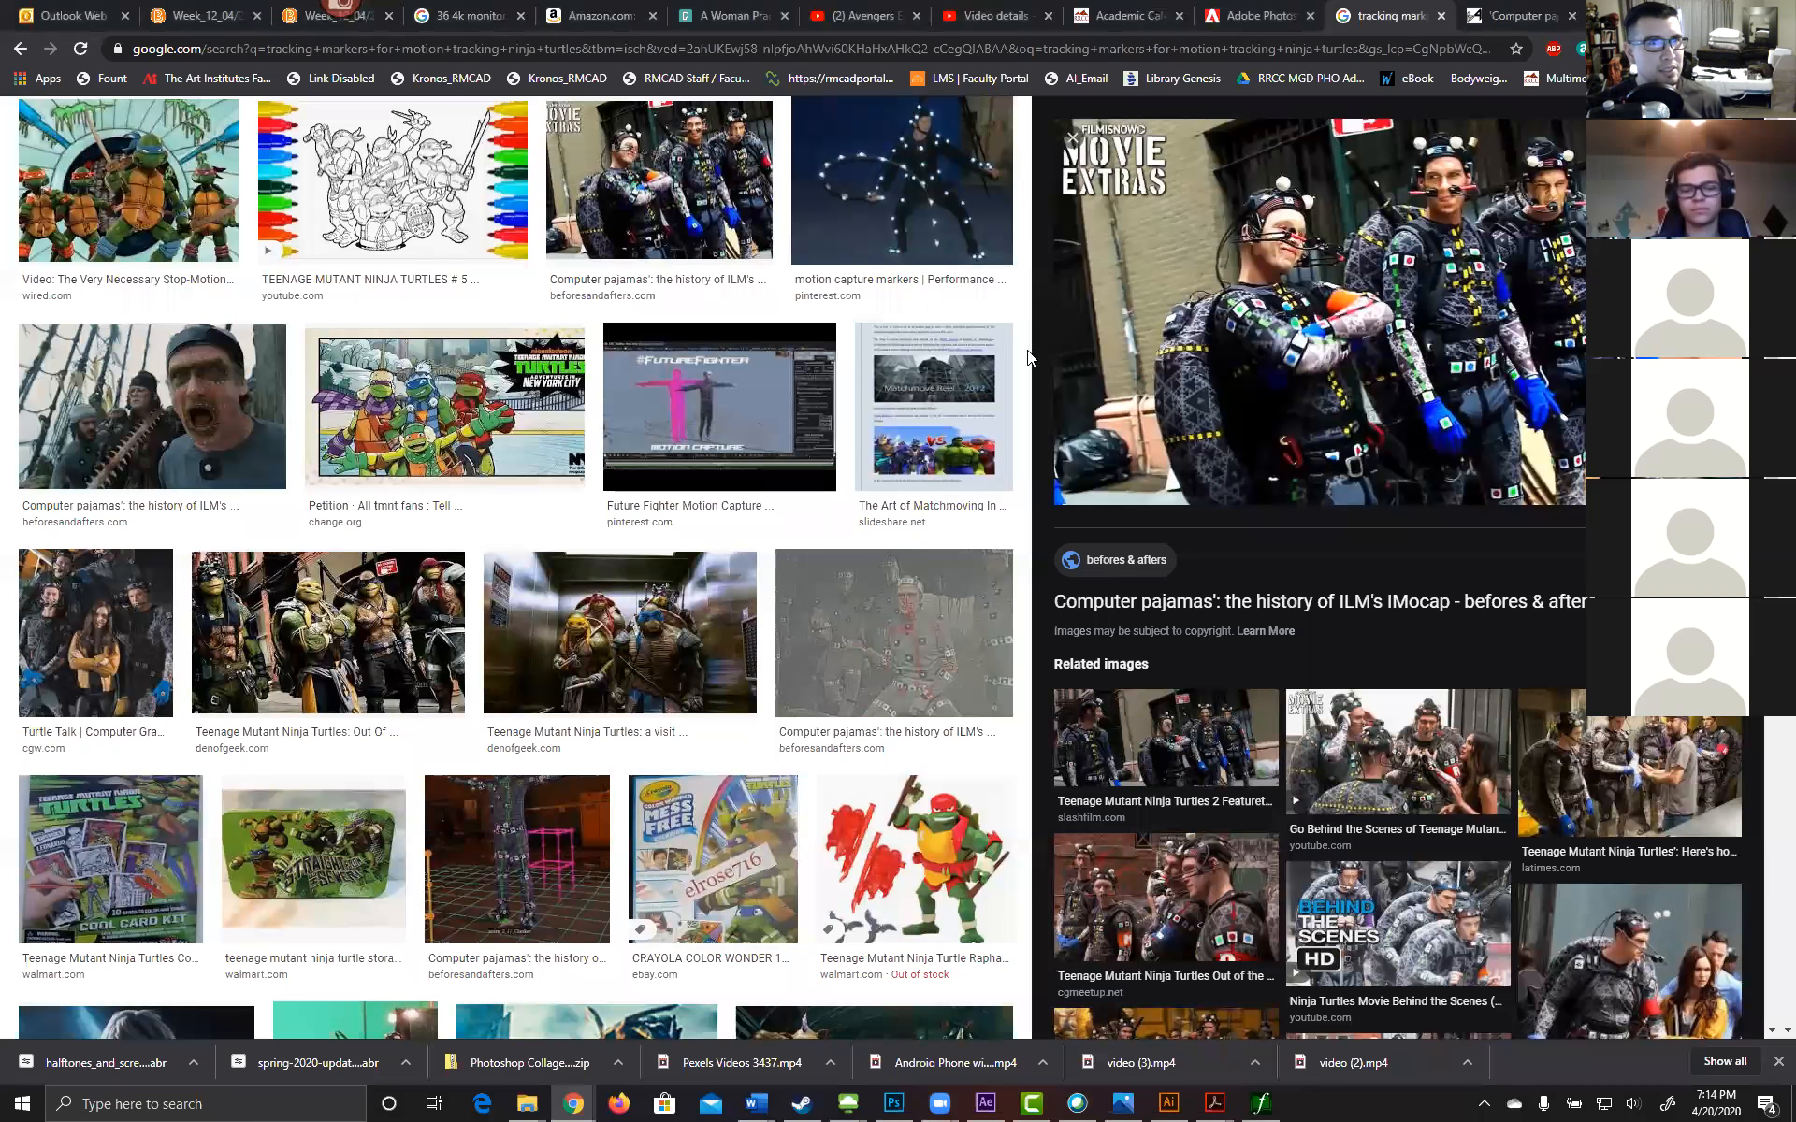
scroll(827, 522, up, 2)
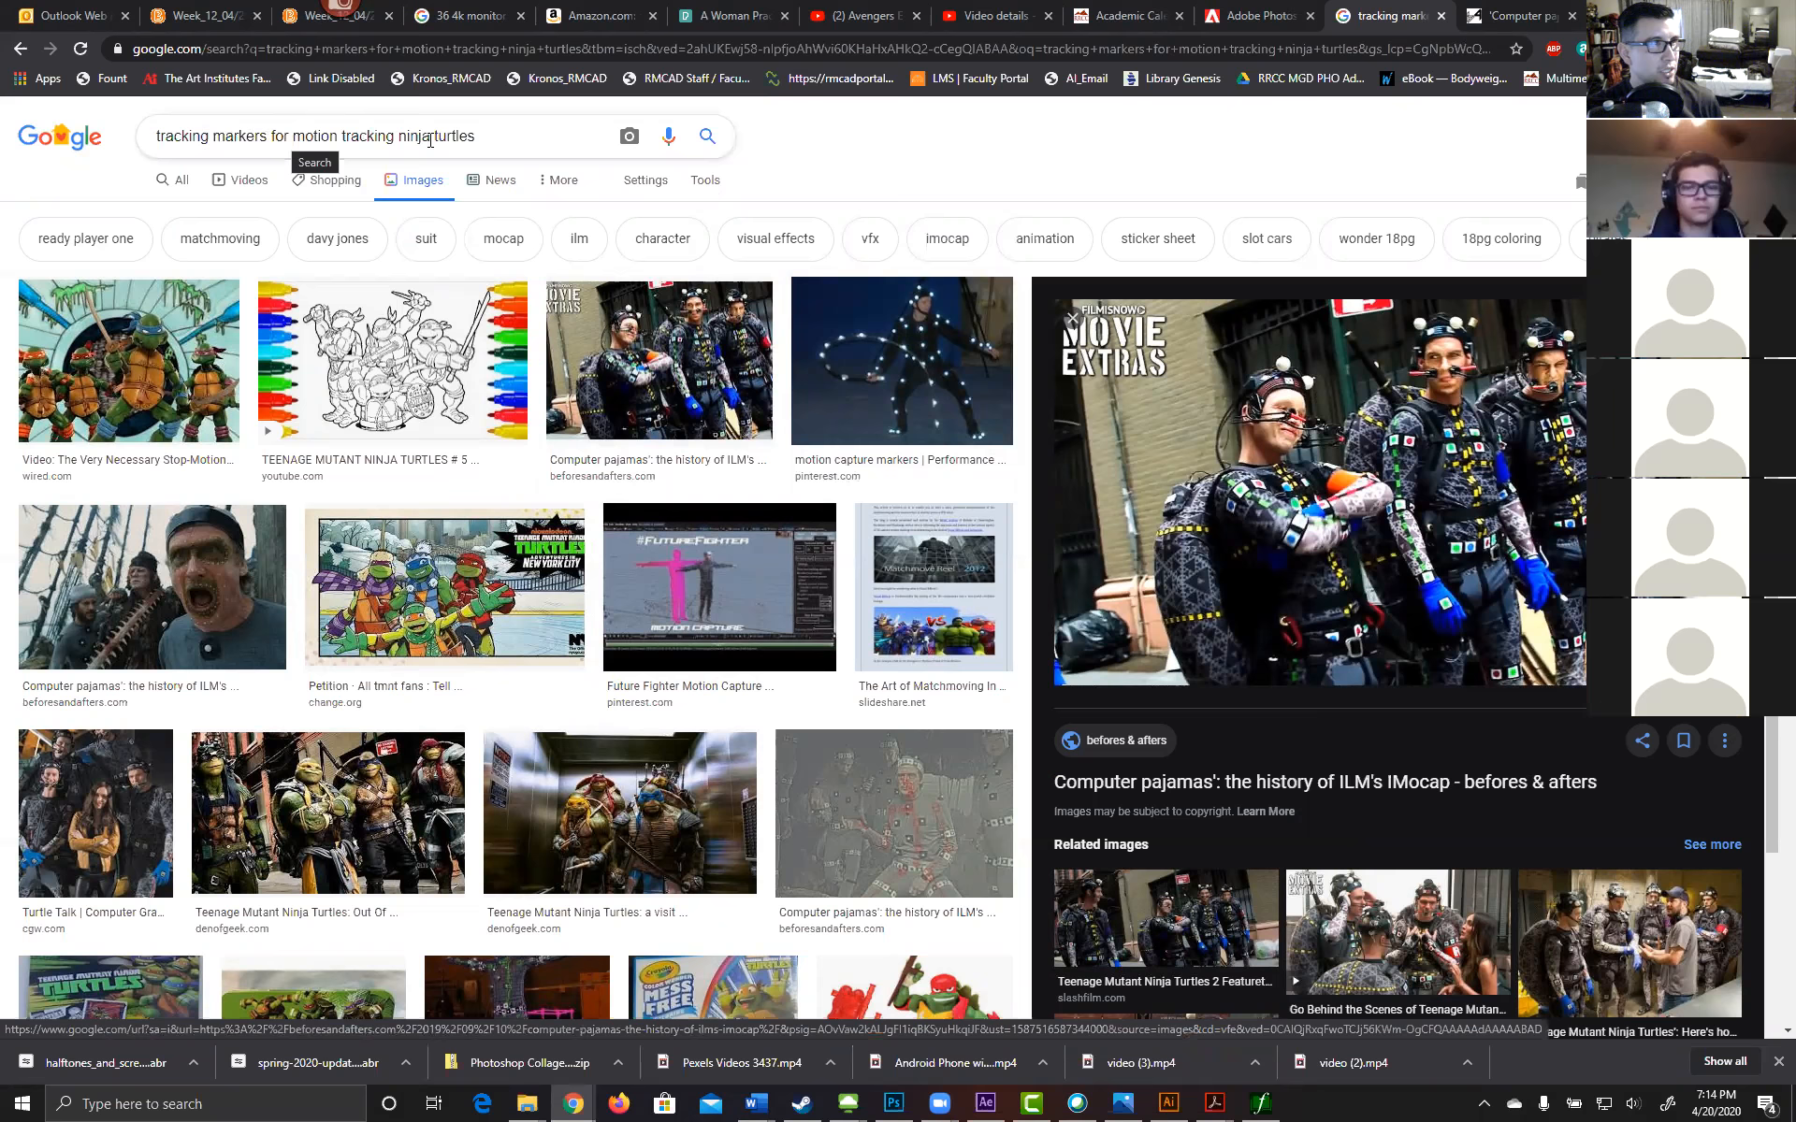
drag(400, 137, 490, 138)
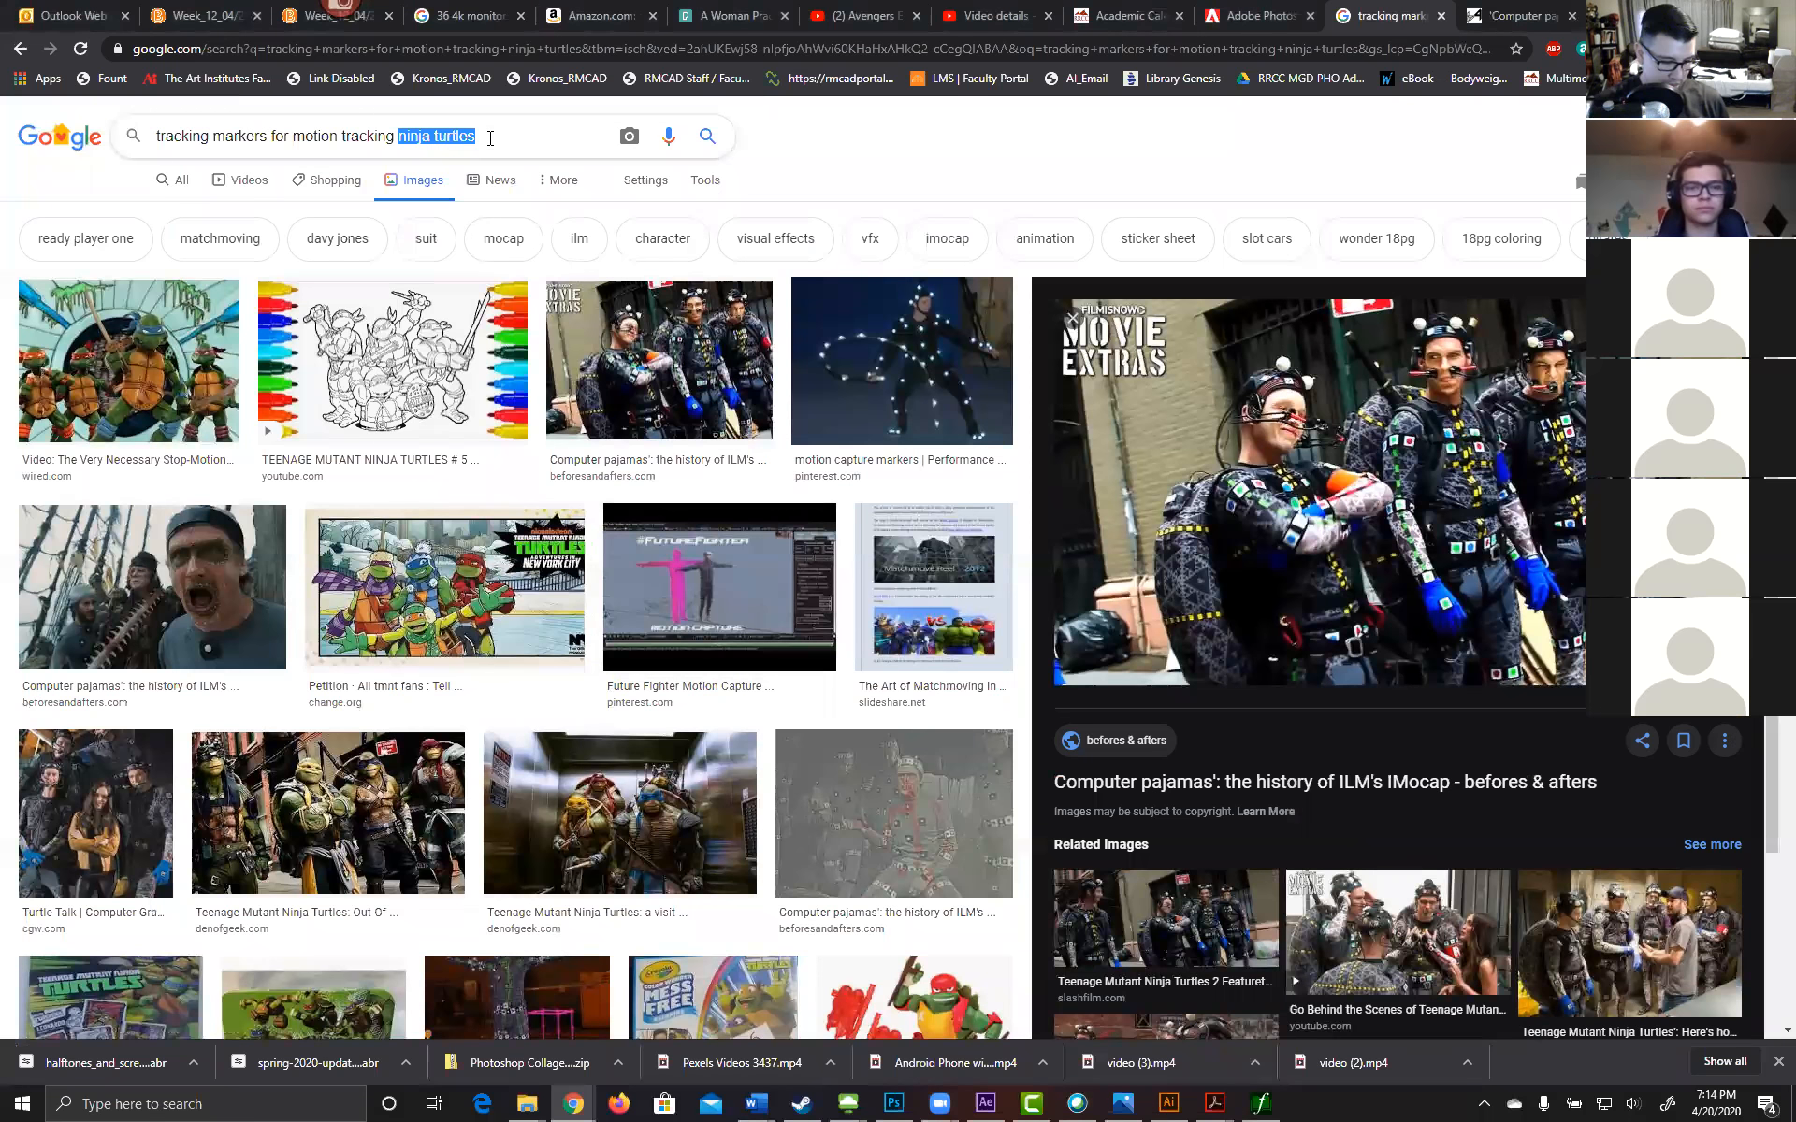
text(power rangers)
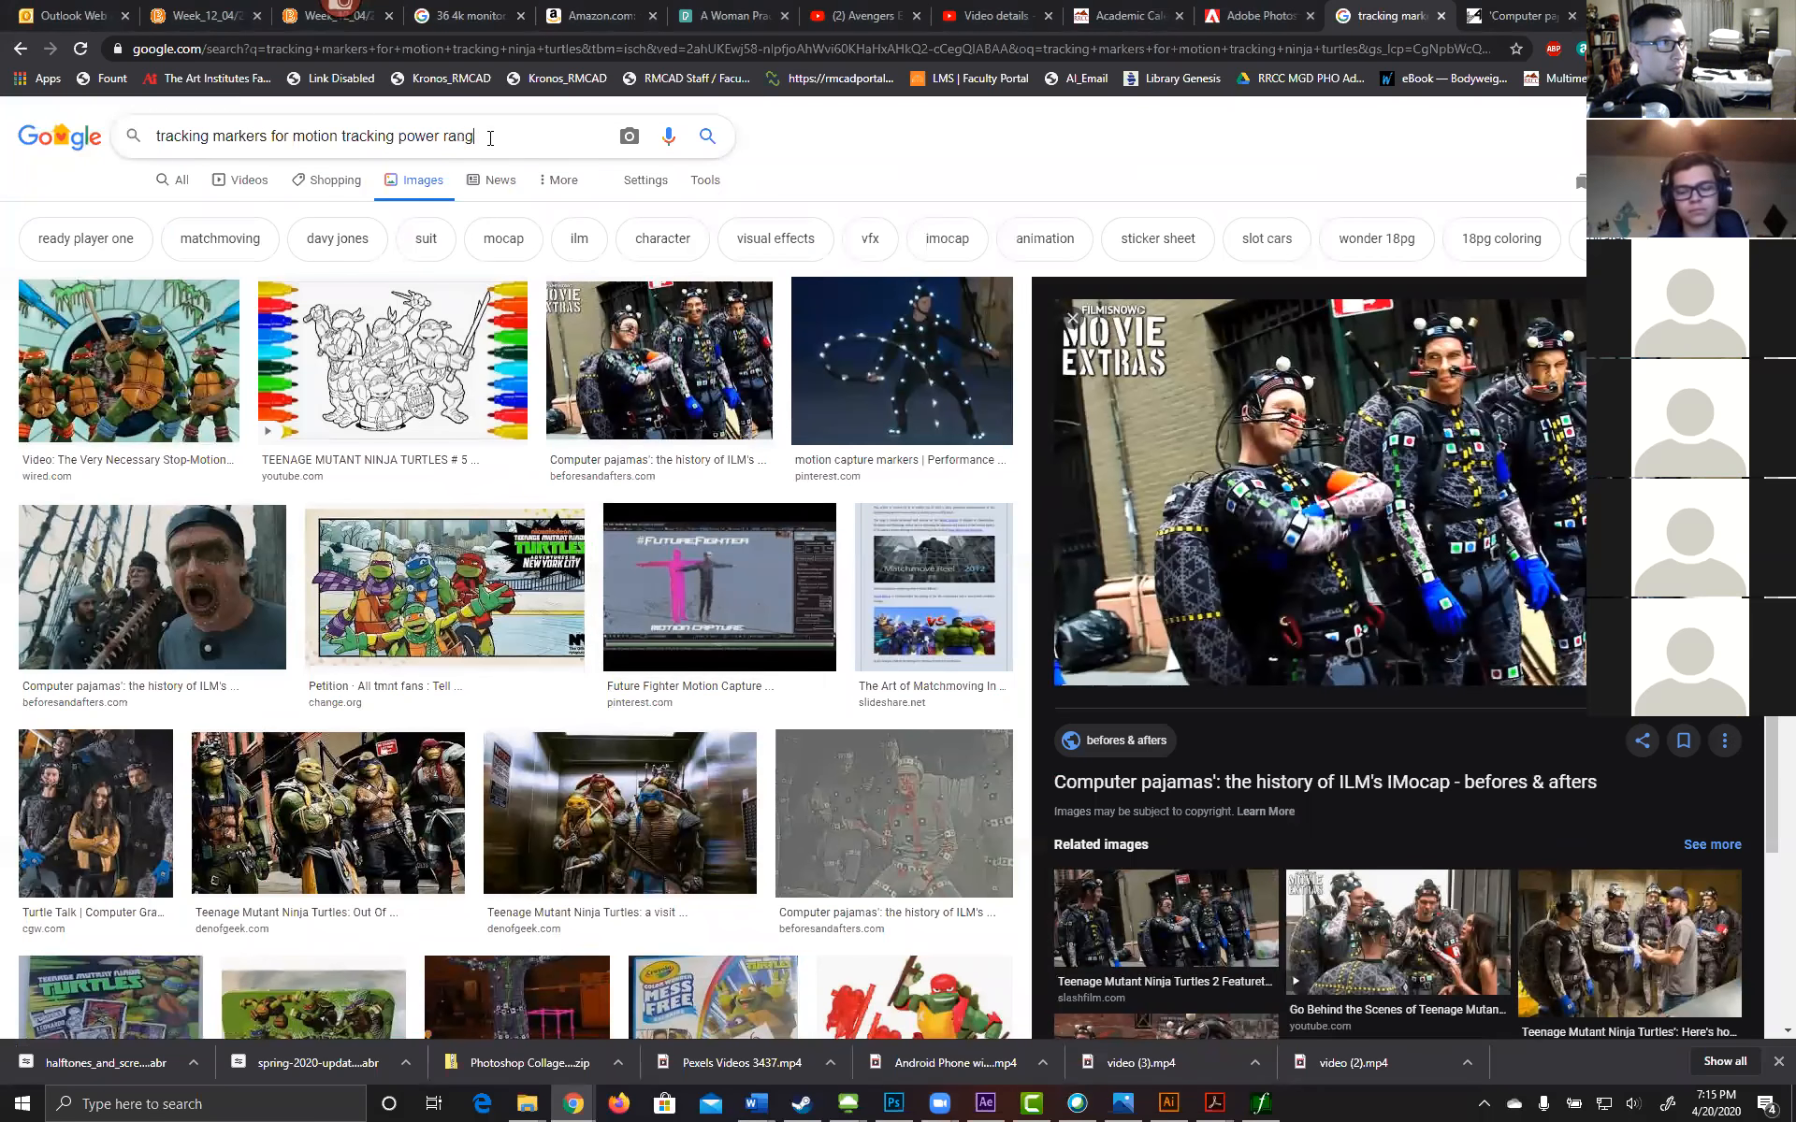
key(Return)
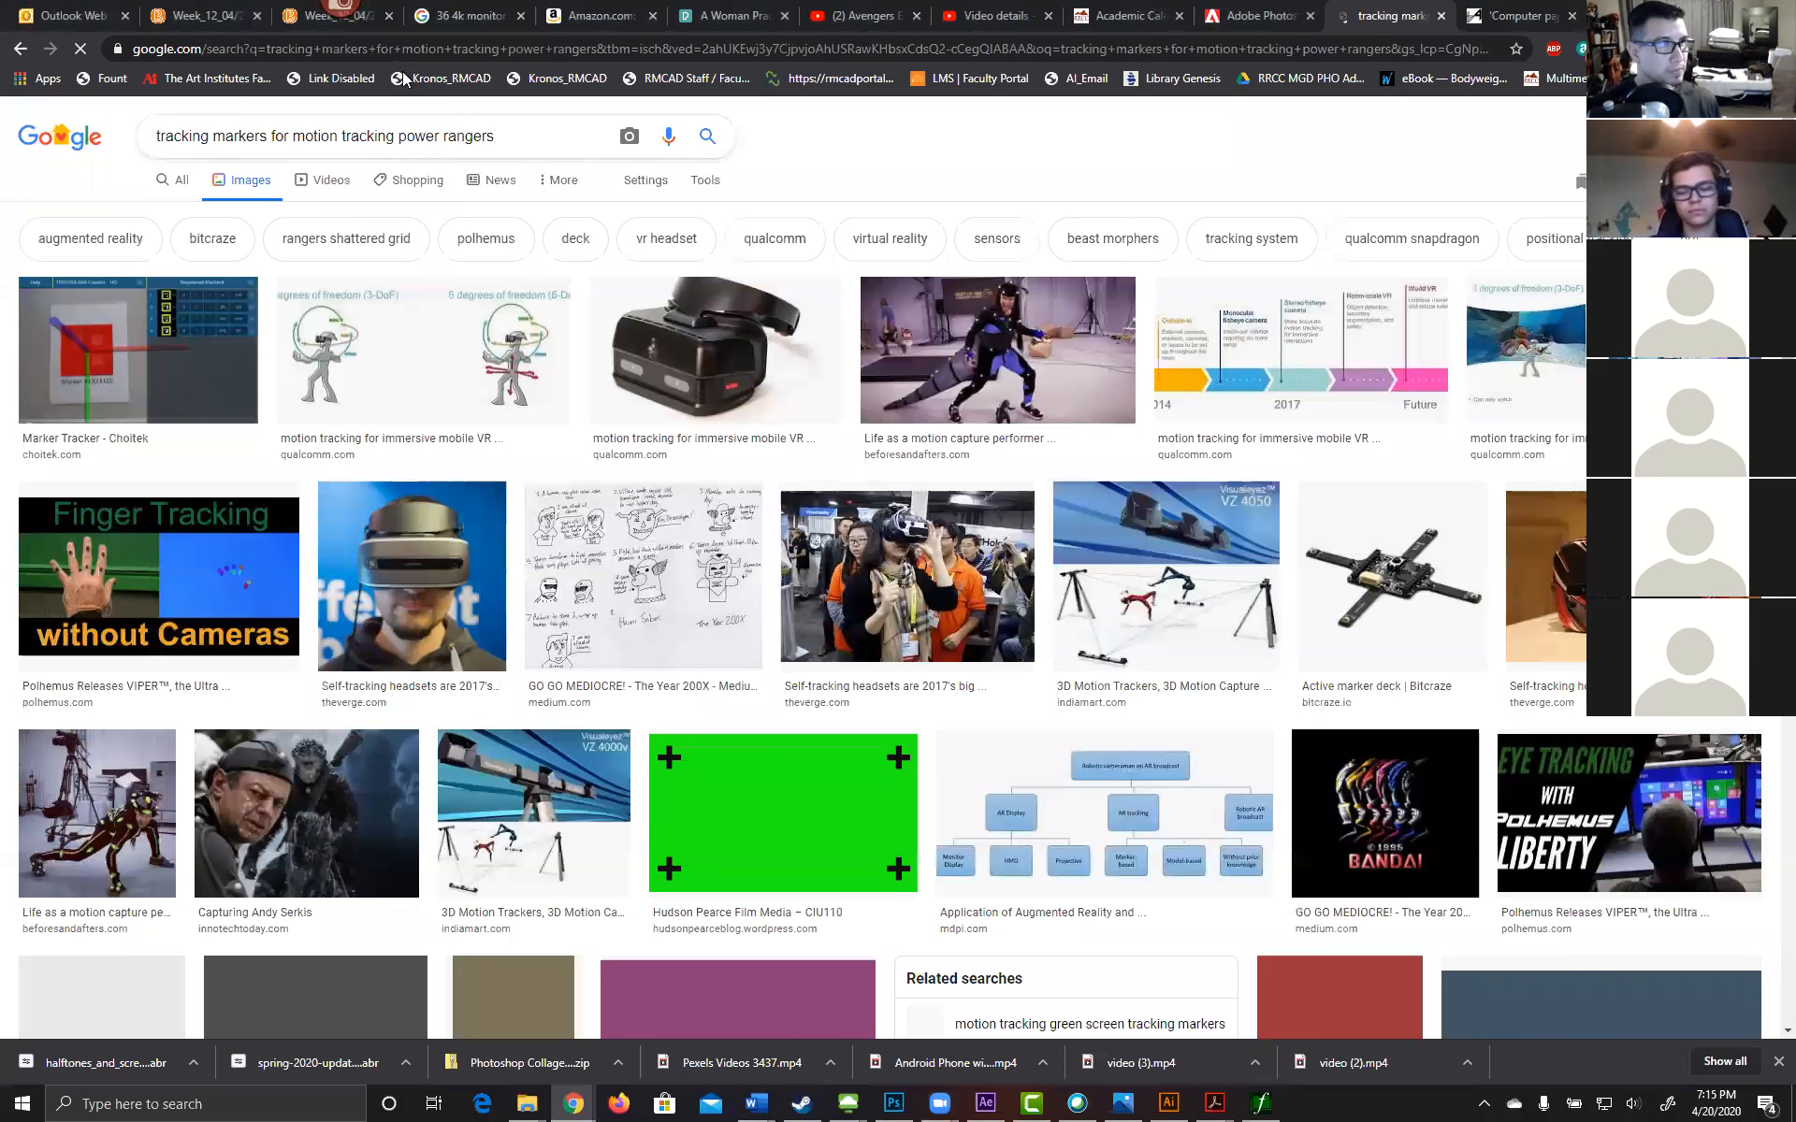
Step: Add 2017 to the image search and look through the results for Power Rangers suits with tracking markers
click(506, 135)
text(201)
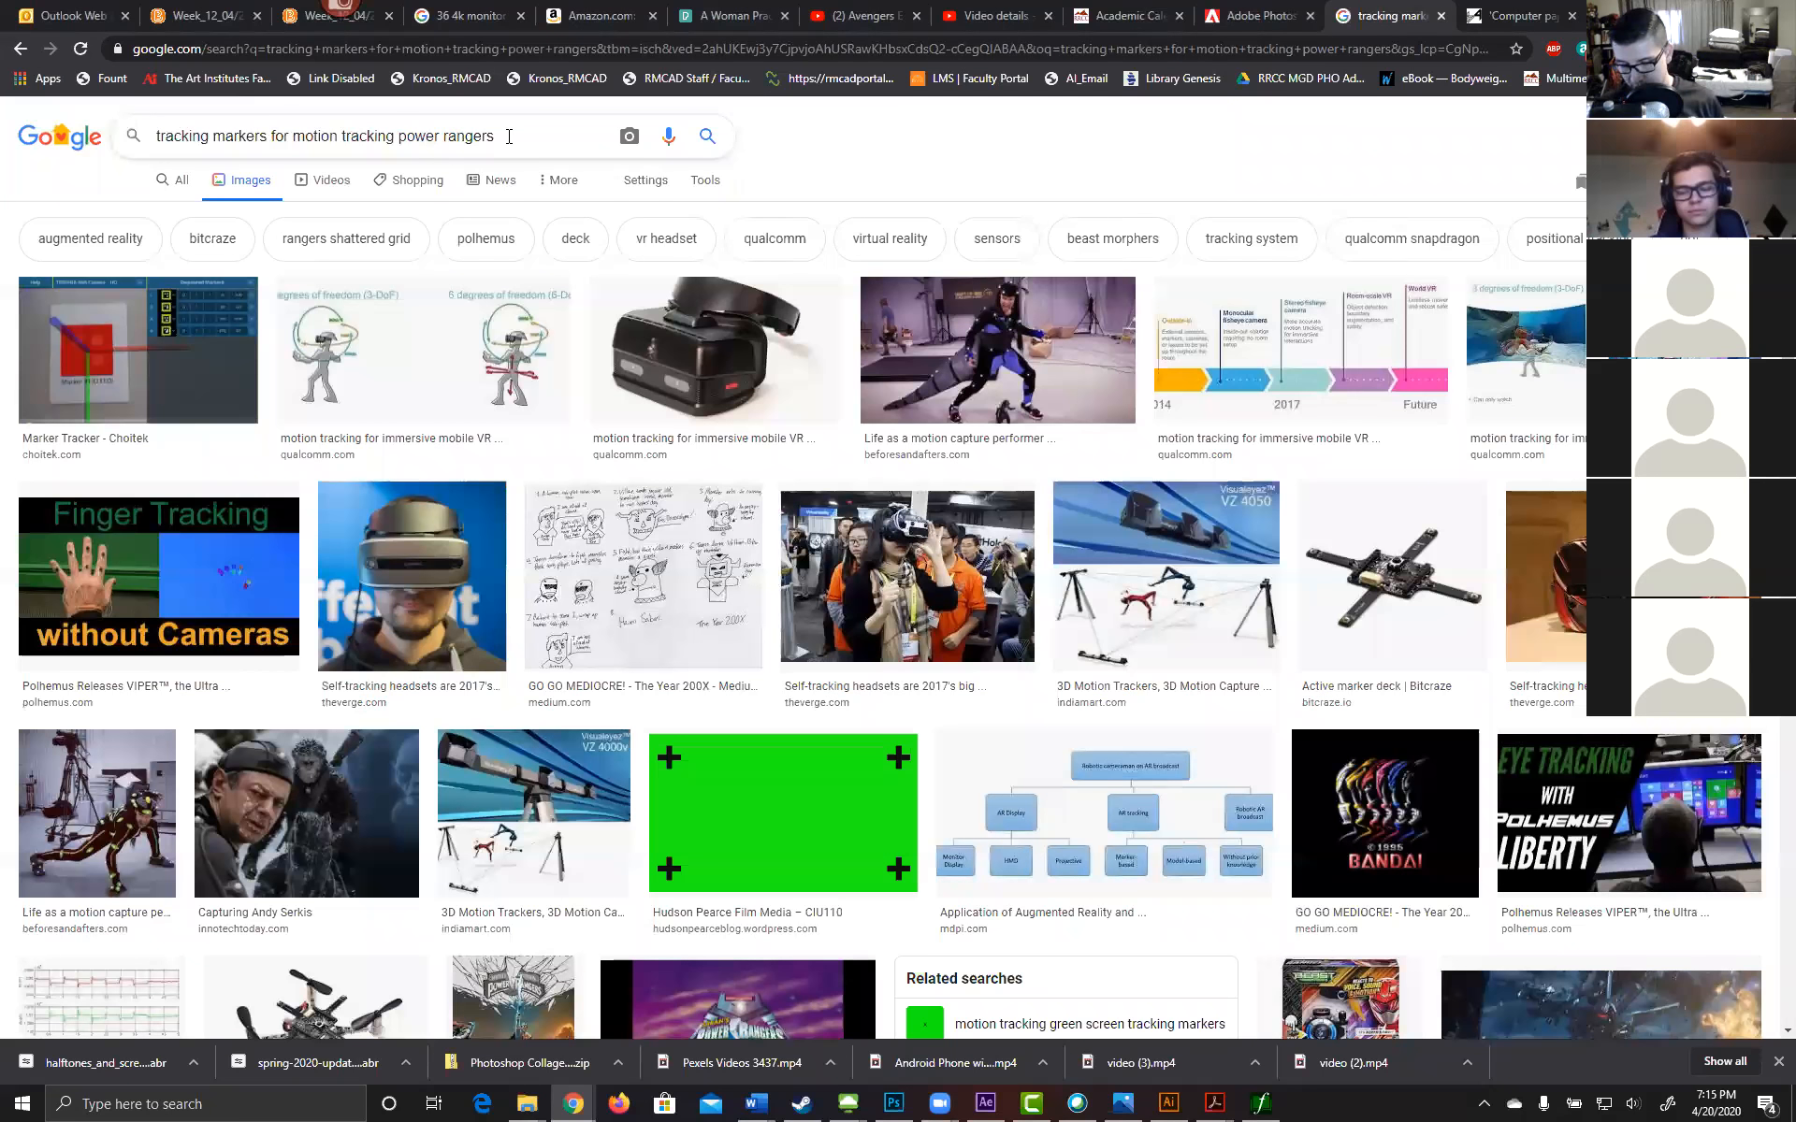
text(7)
key(Return)
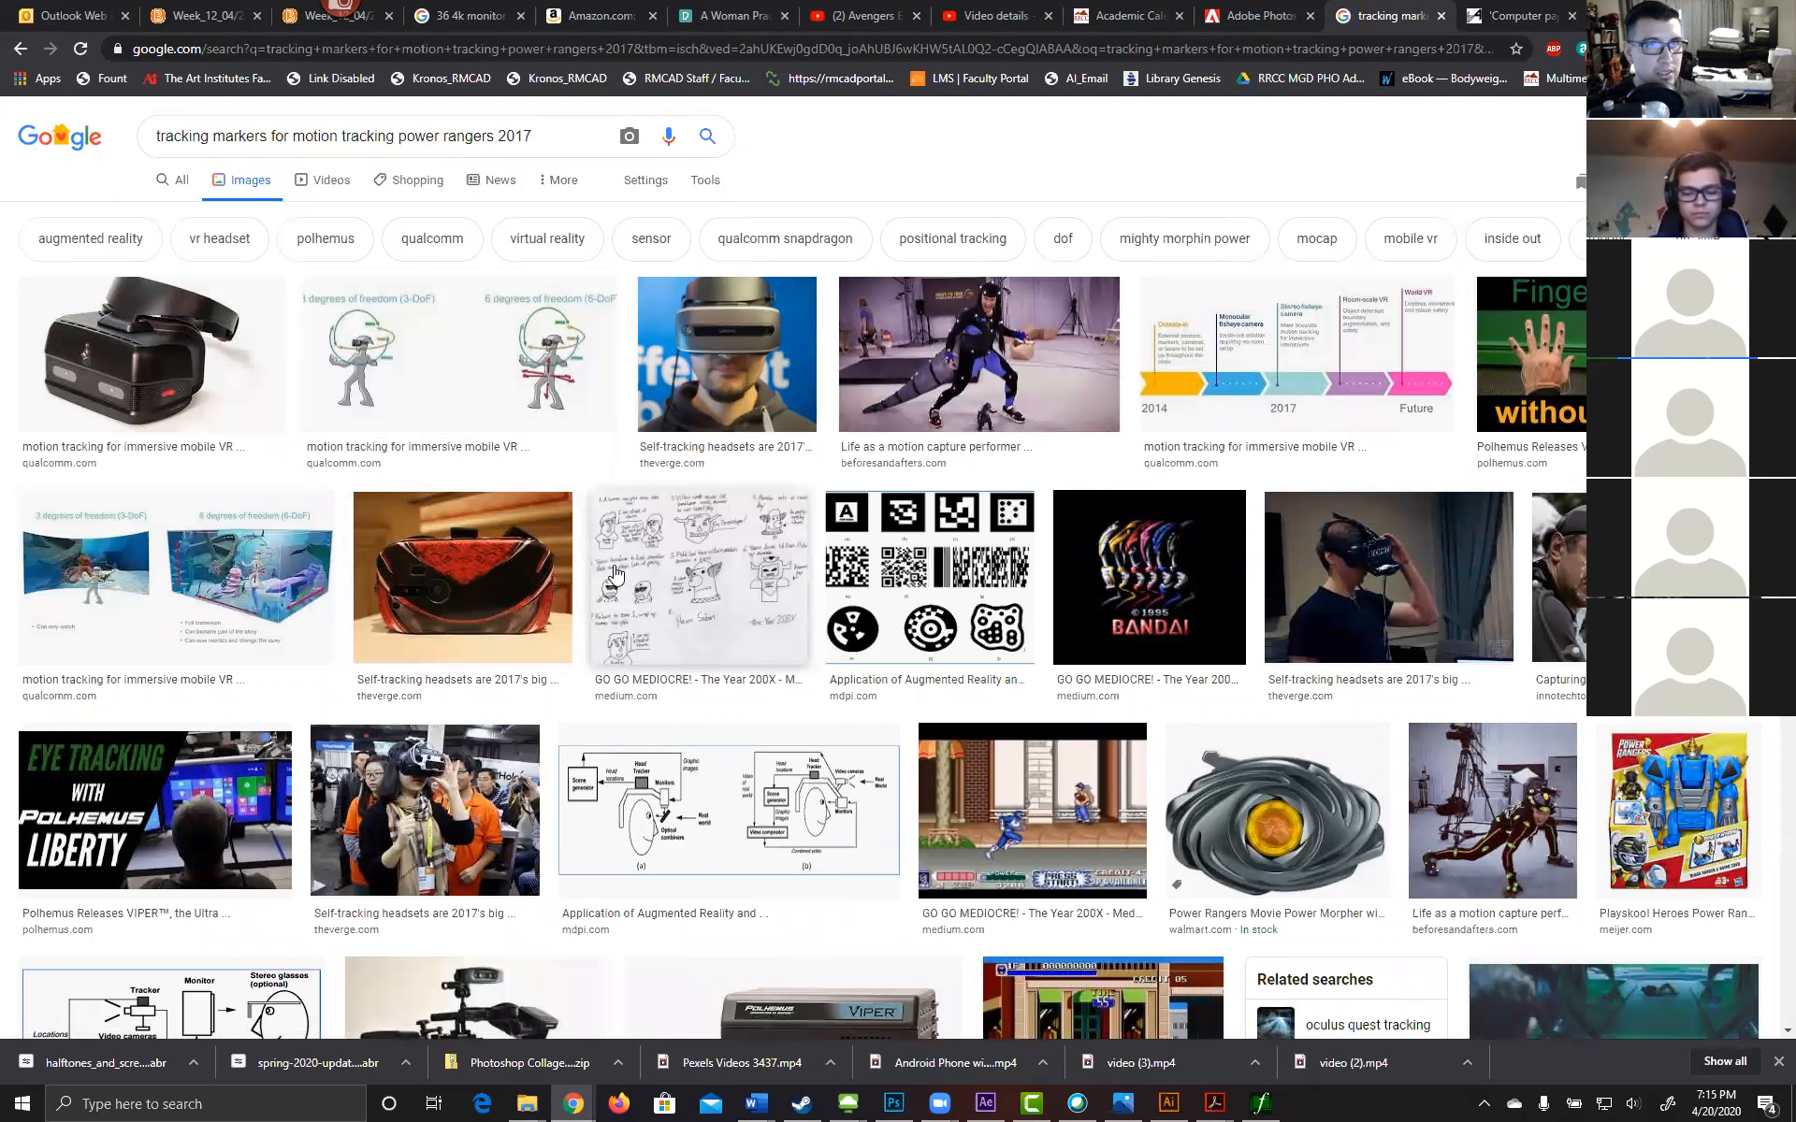
scroll(795, 532, down, 5)
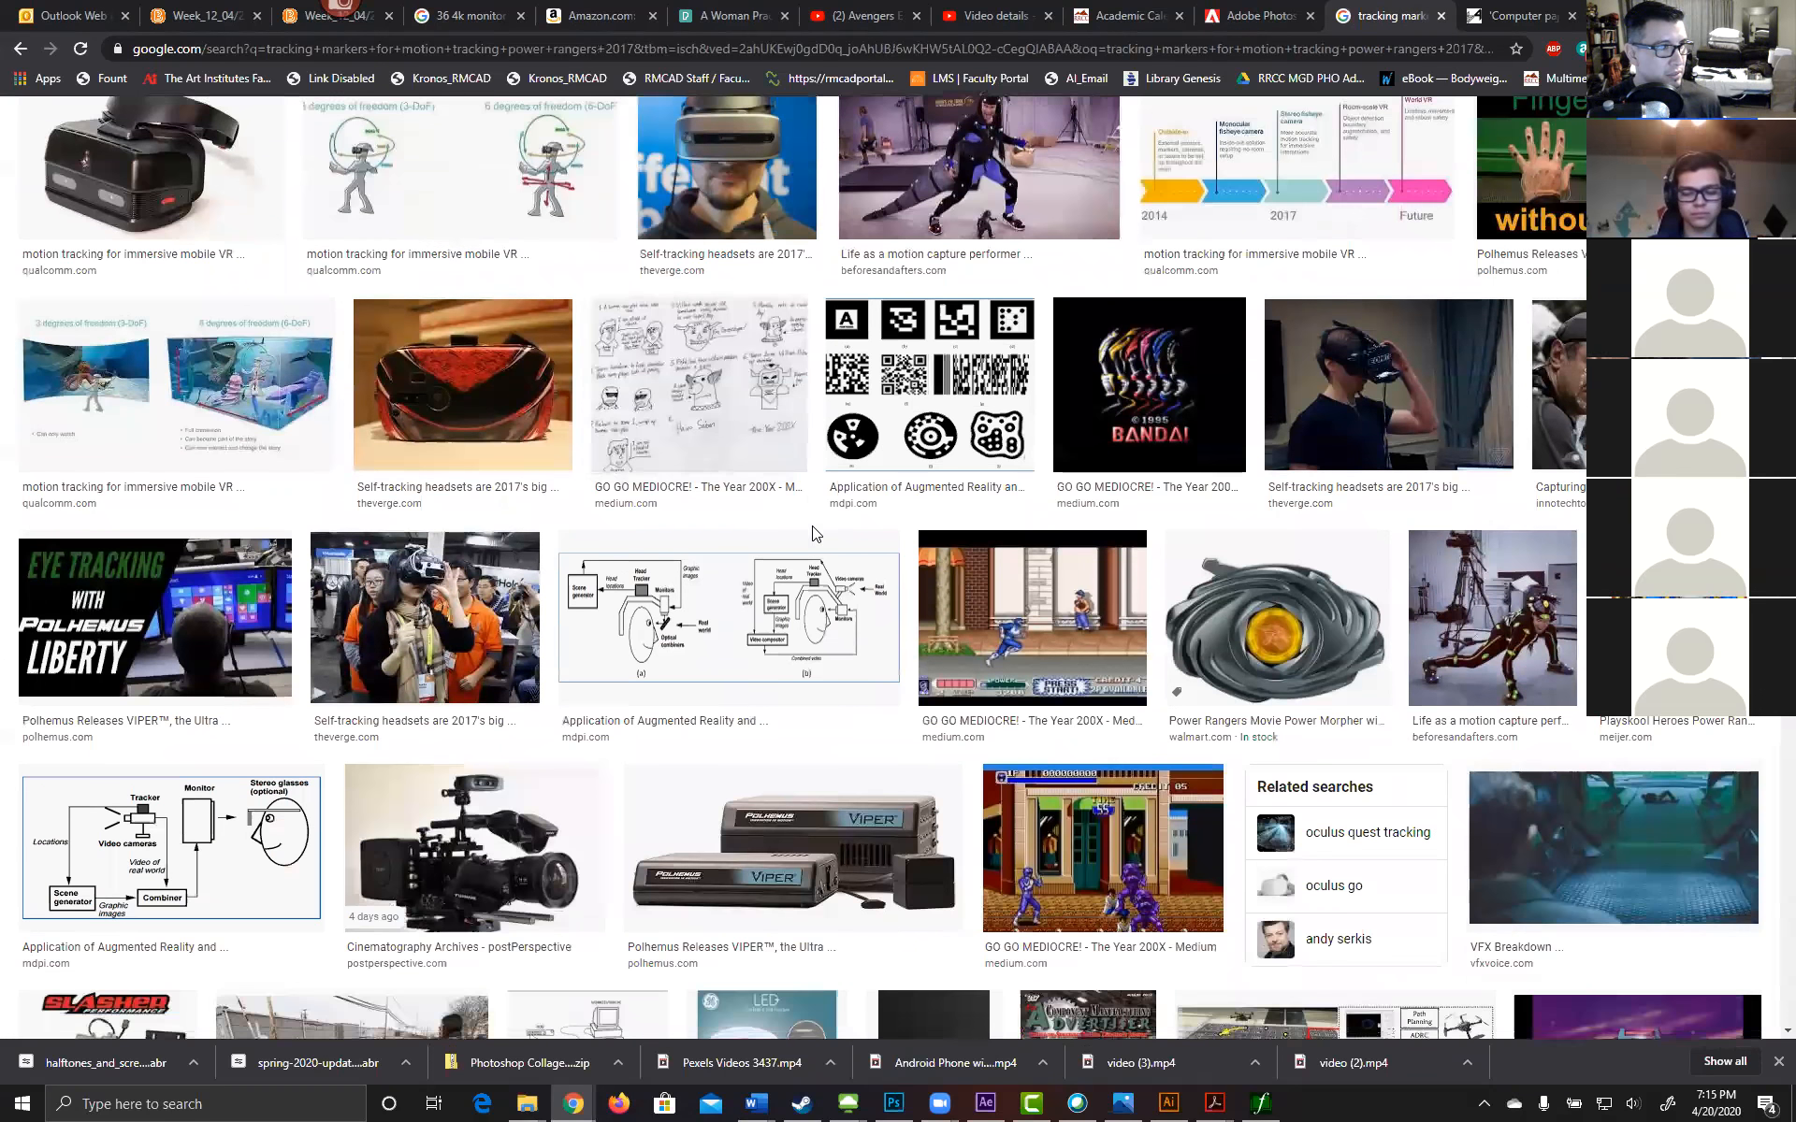
scroll(813, 536, down, 4)
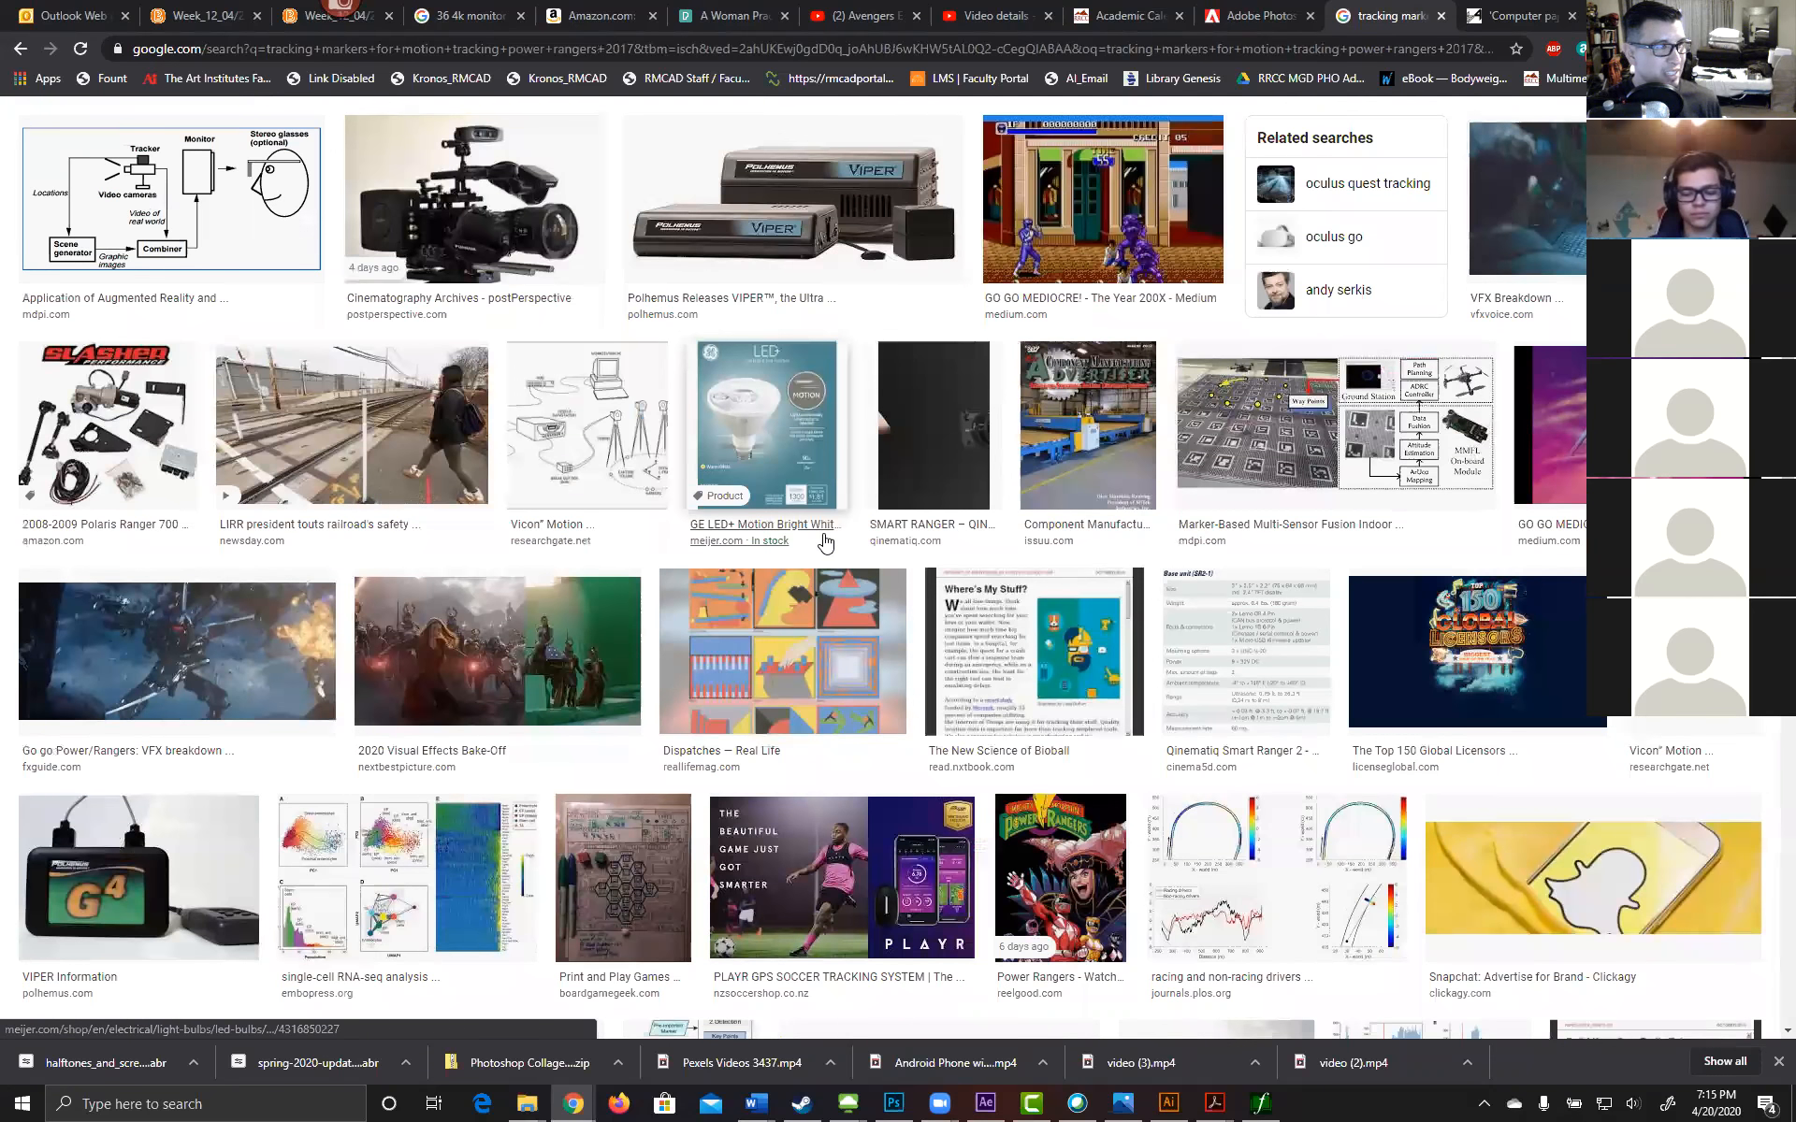
scroll(821, 552, down, 4)
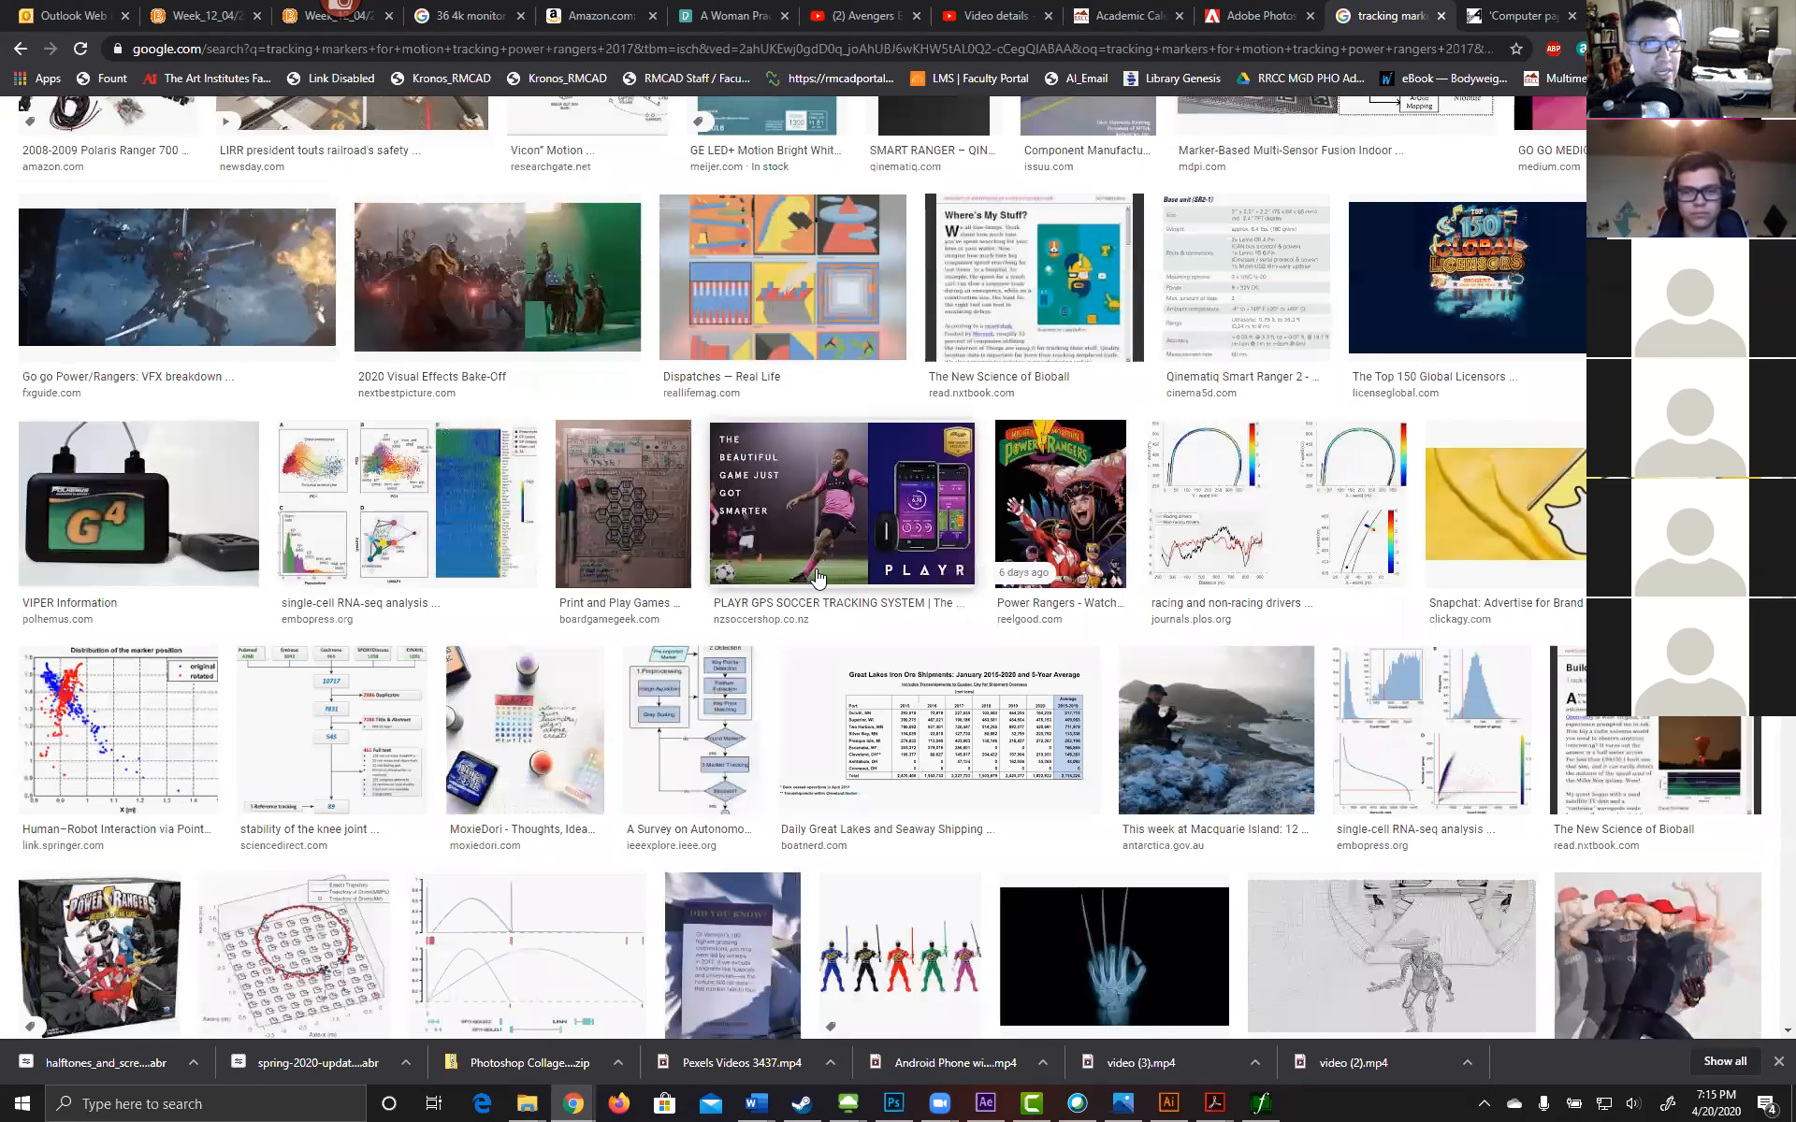
scroll(818, 579, up, 13)
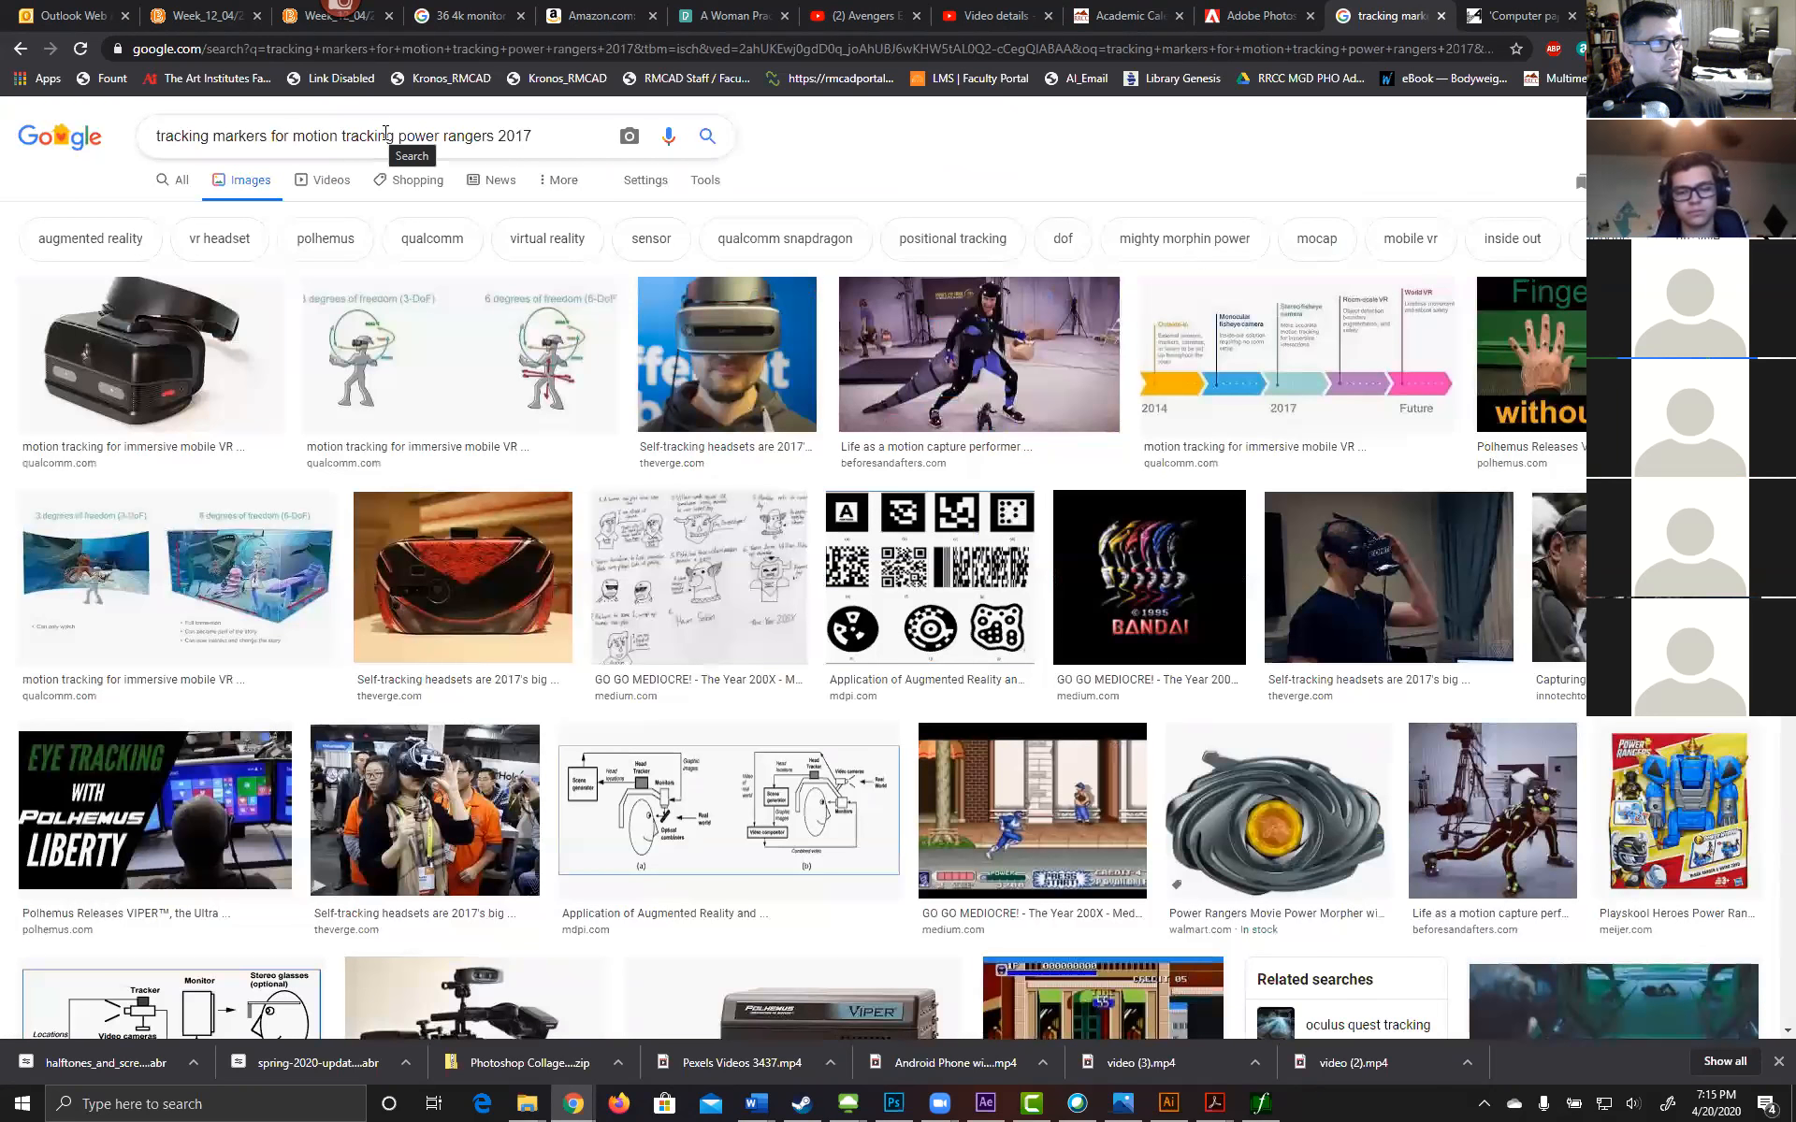
Step: Search images for "tracking markers power rangers movie 2017" and open the NeoGAF red ranger costume picture
drag(393, 133, 117, 140)
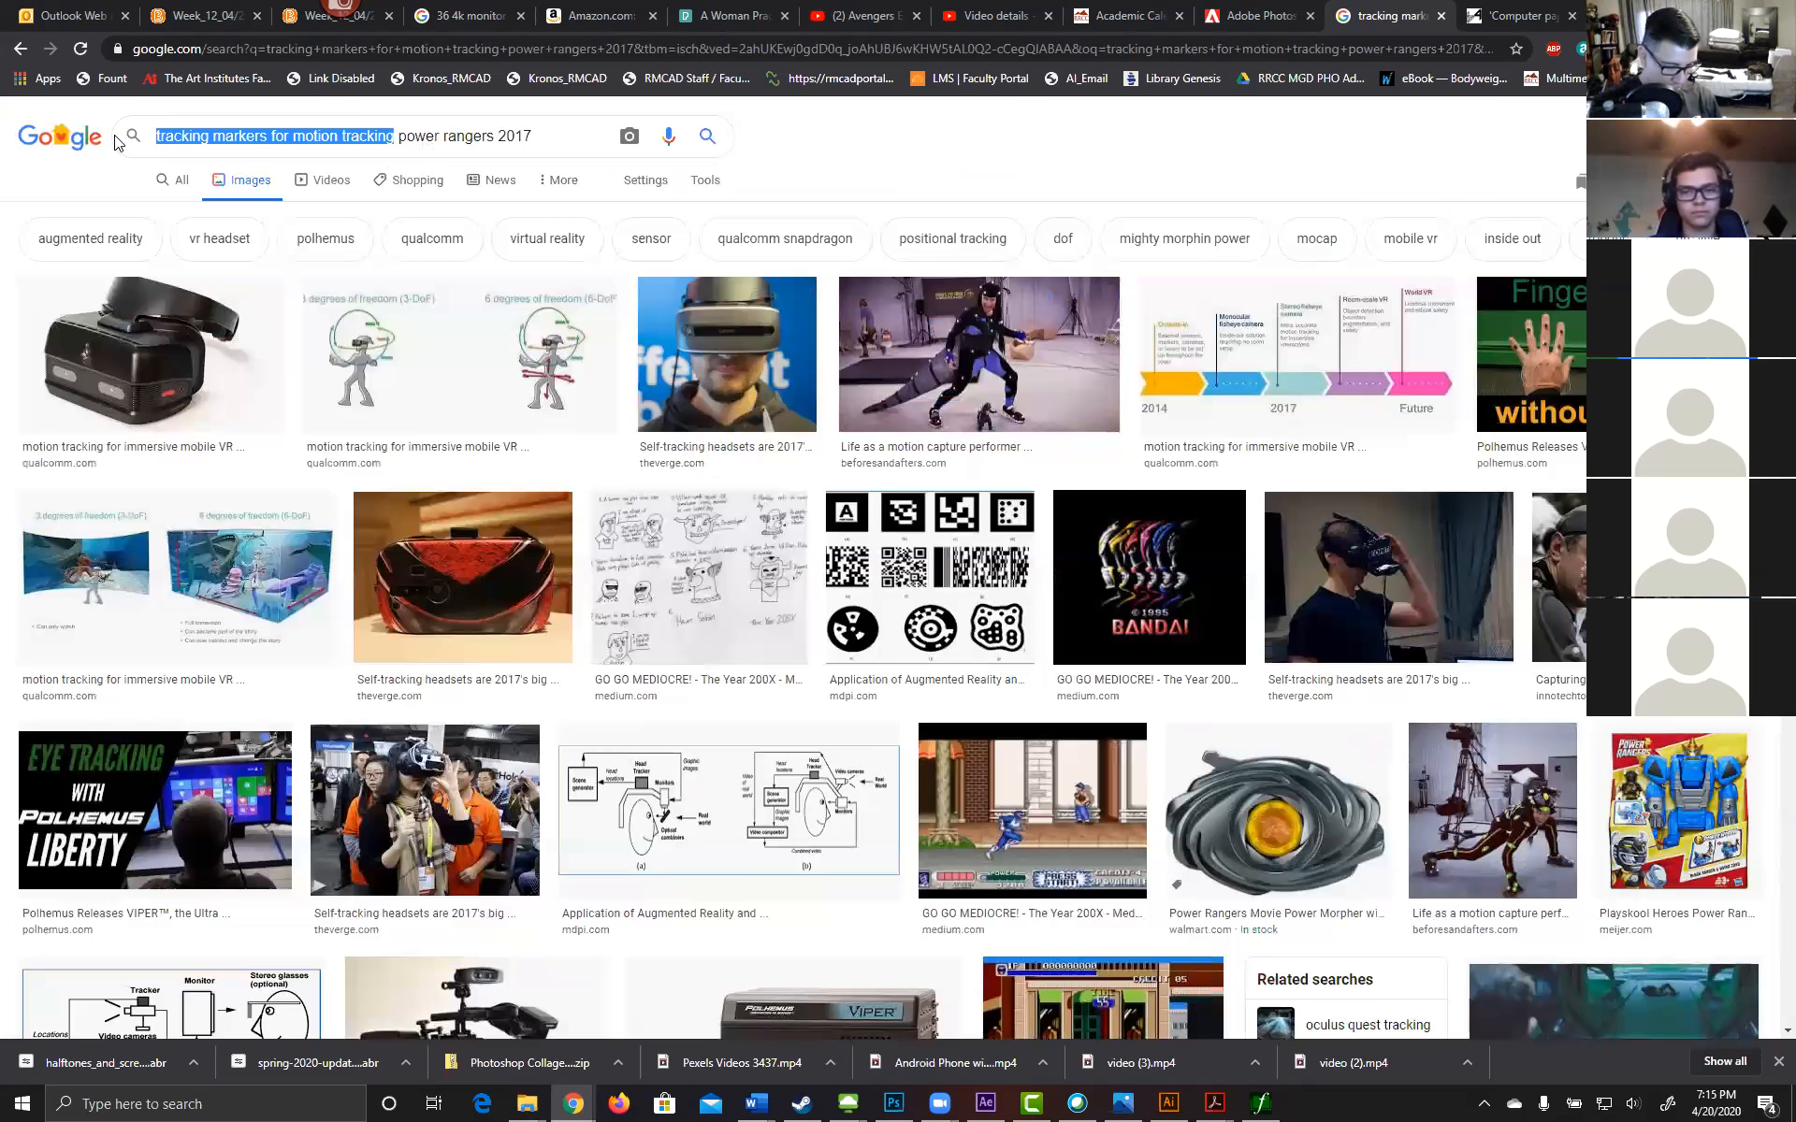
key(BackSpace)
text(tra)
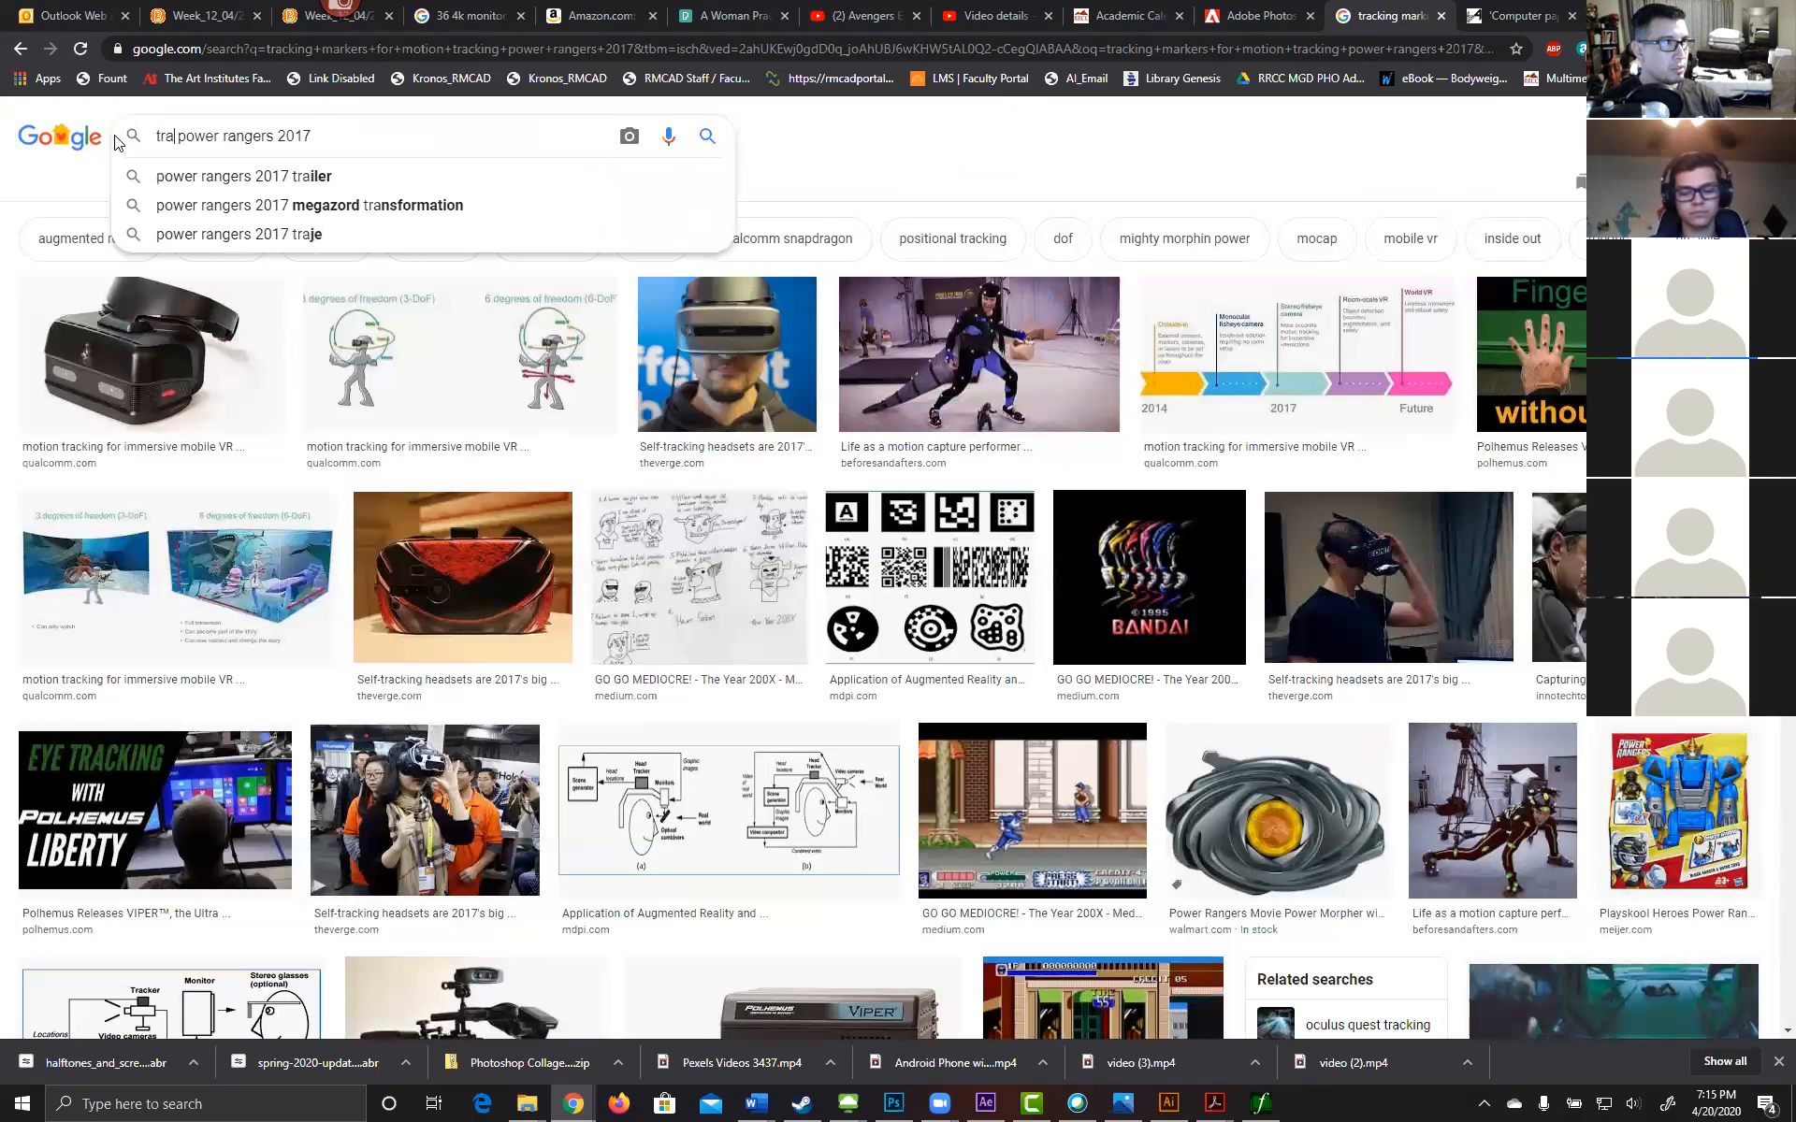
text(cking markers)
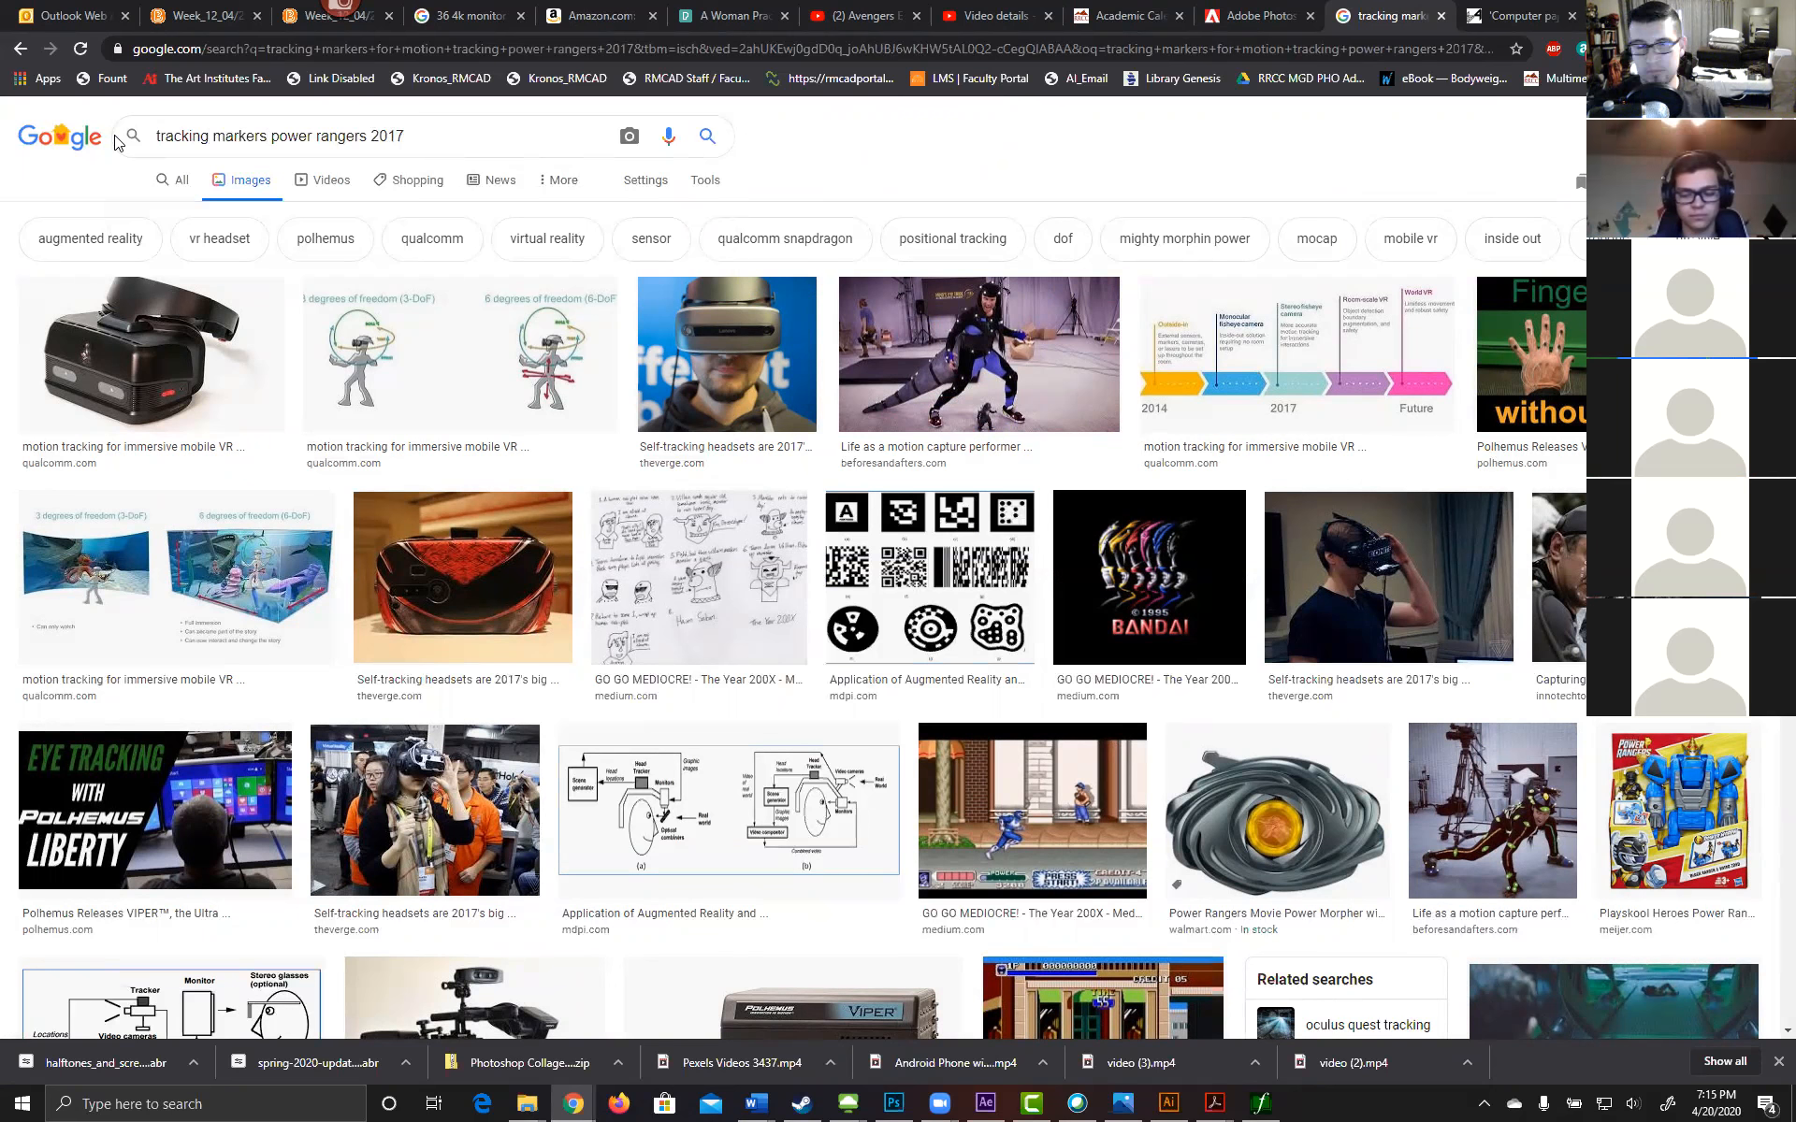
click(368, 136)
text(movie)
key(Return)
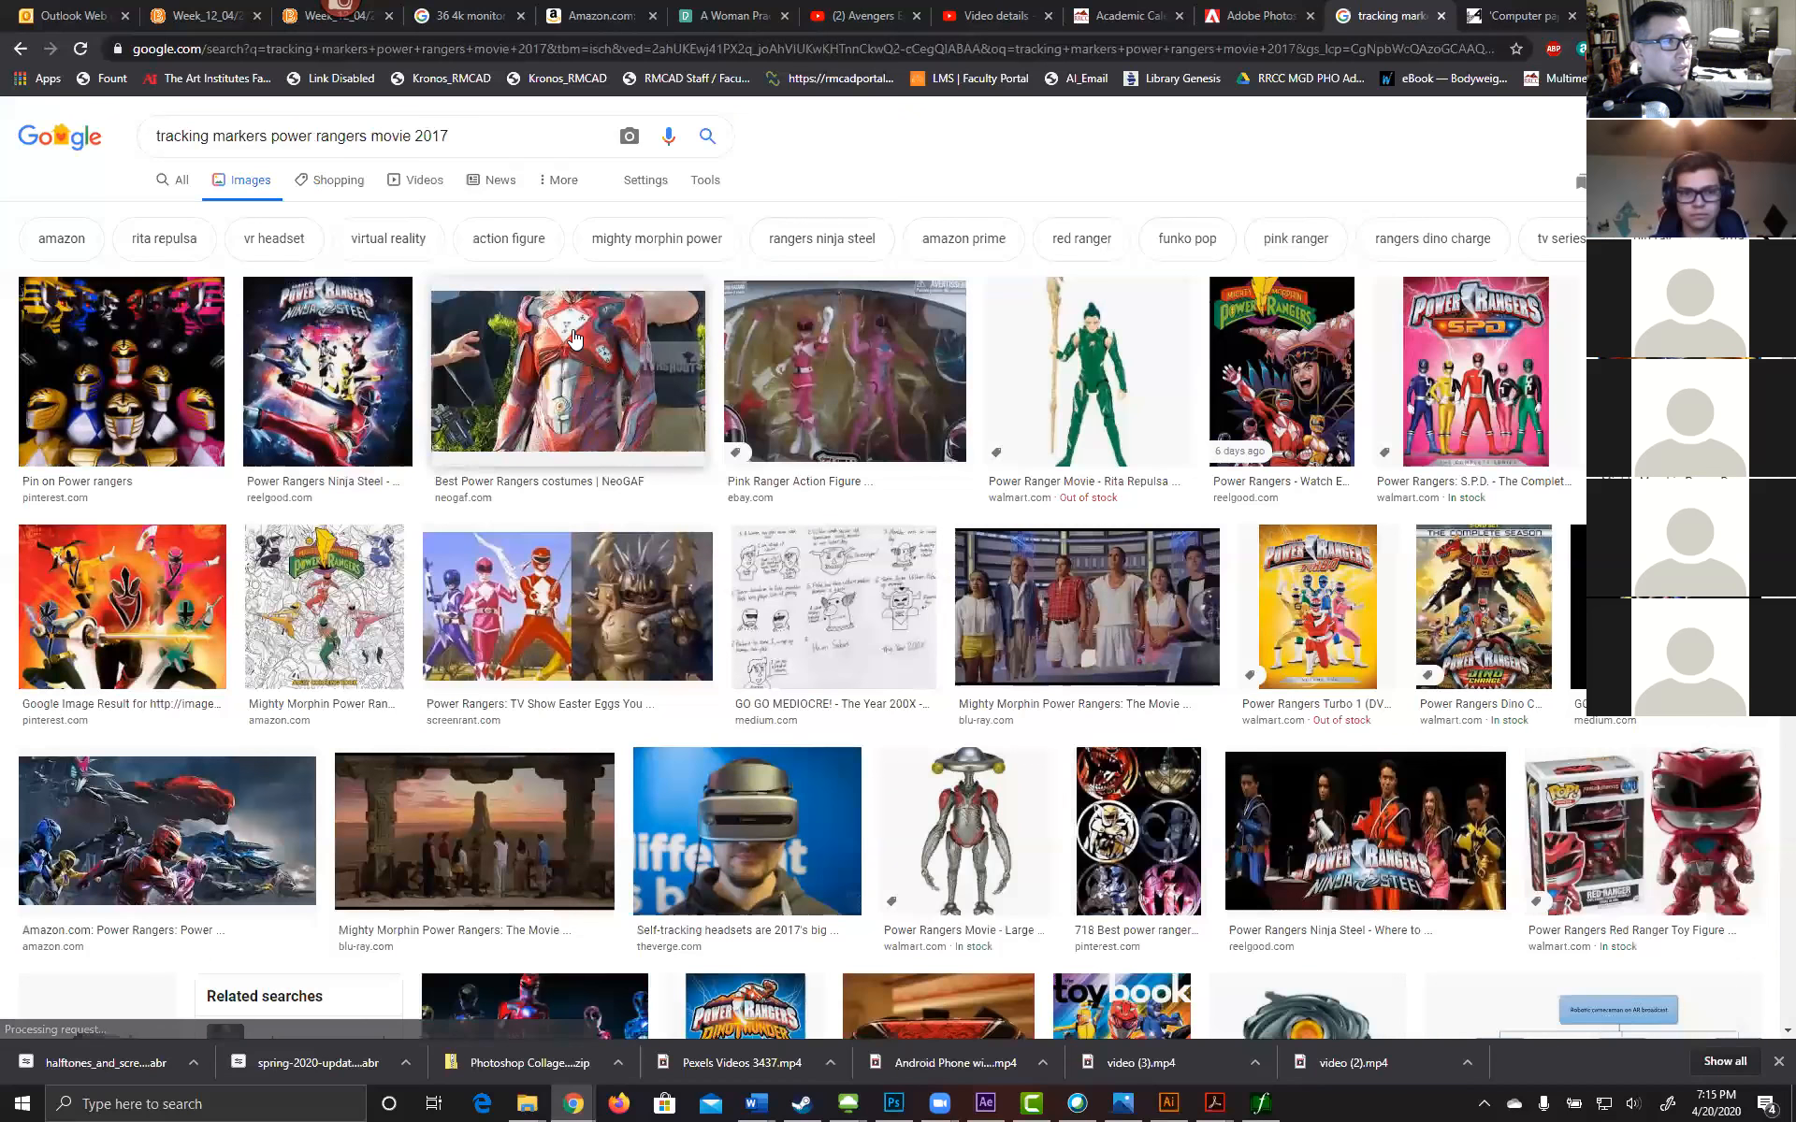
click(575, 338)
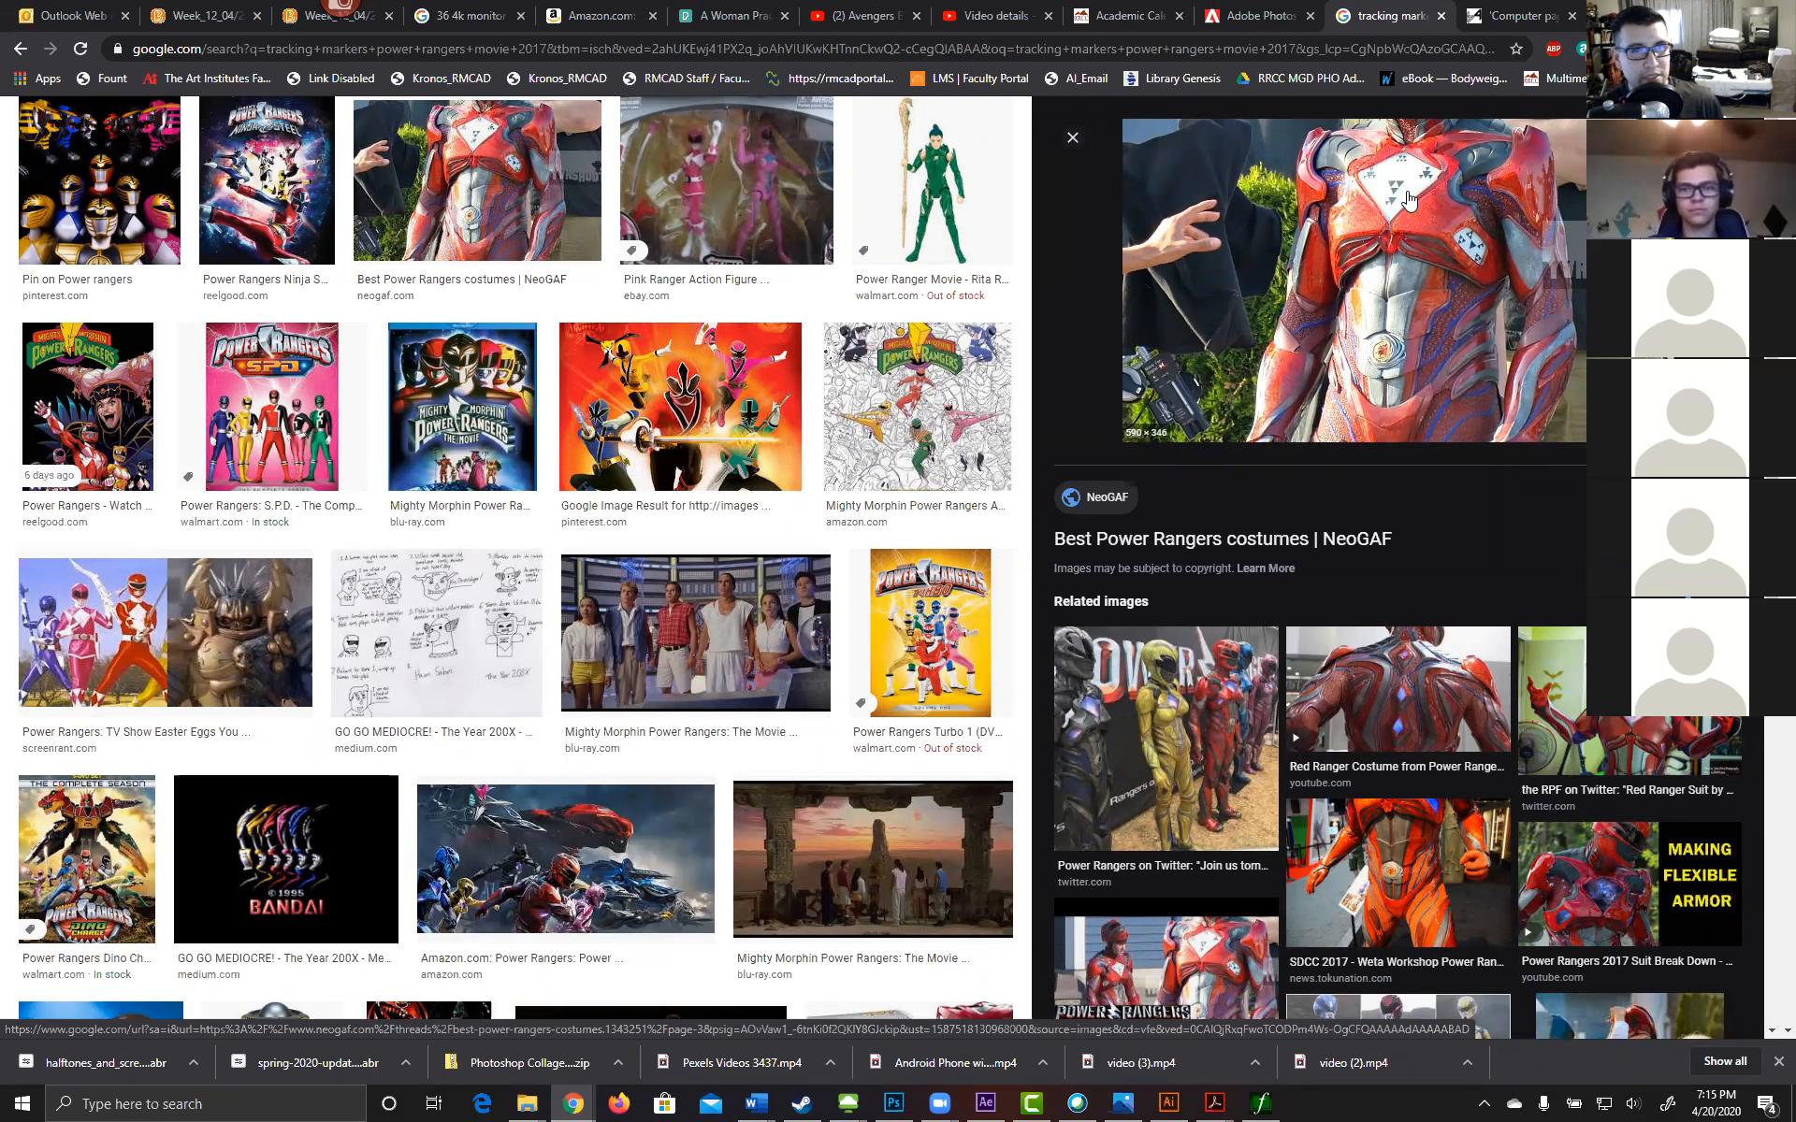
Step: Look through related images of the 2017 Power Rangers suits, comparing the finished costumes with the marker-covered red ranger costume
click(1581, 863)
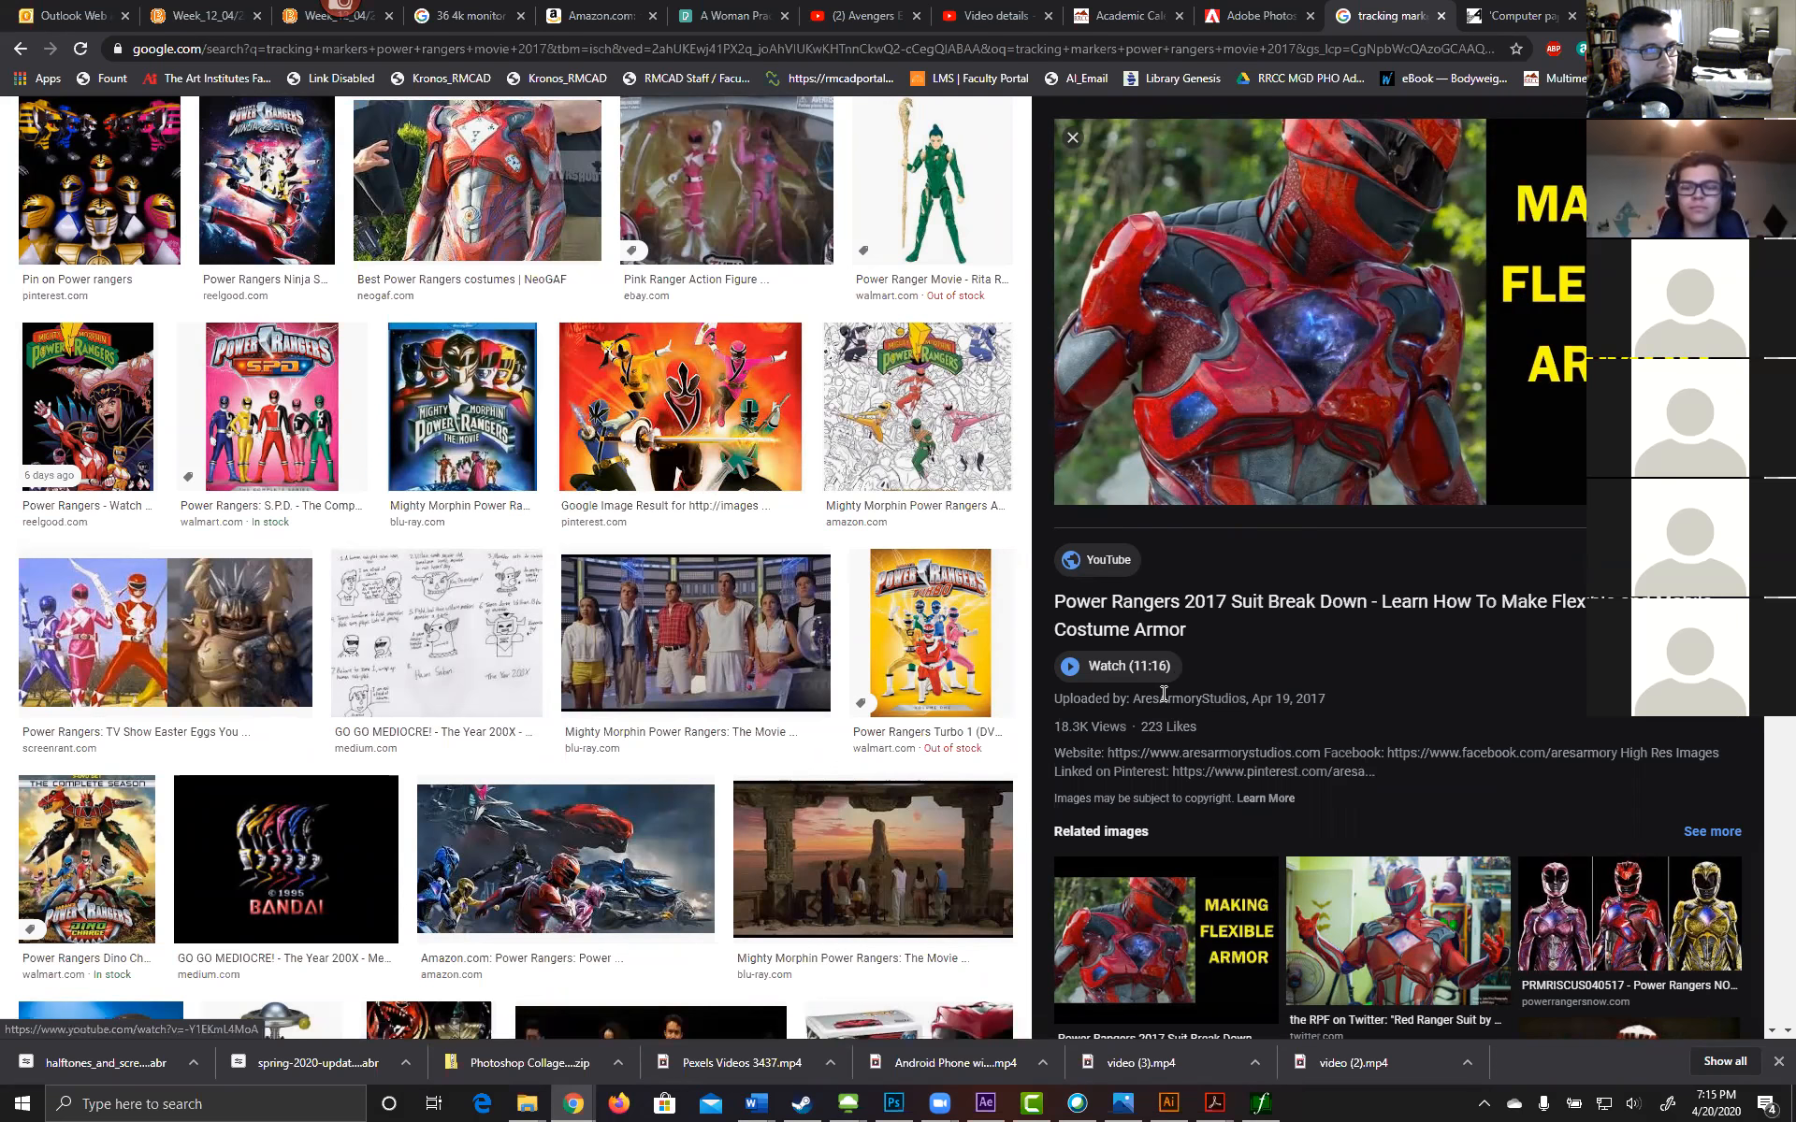
click(488, 174)
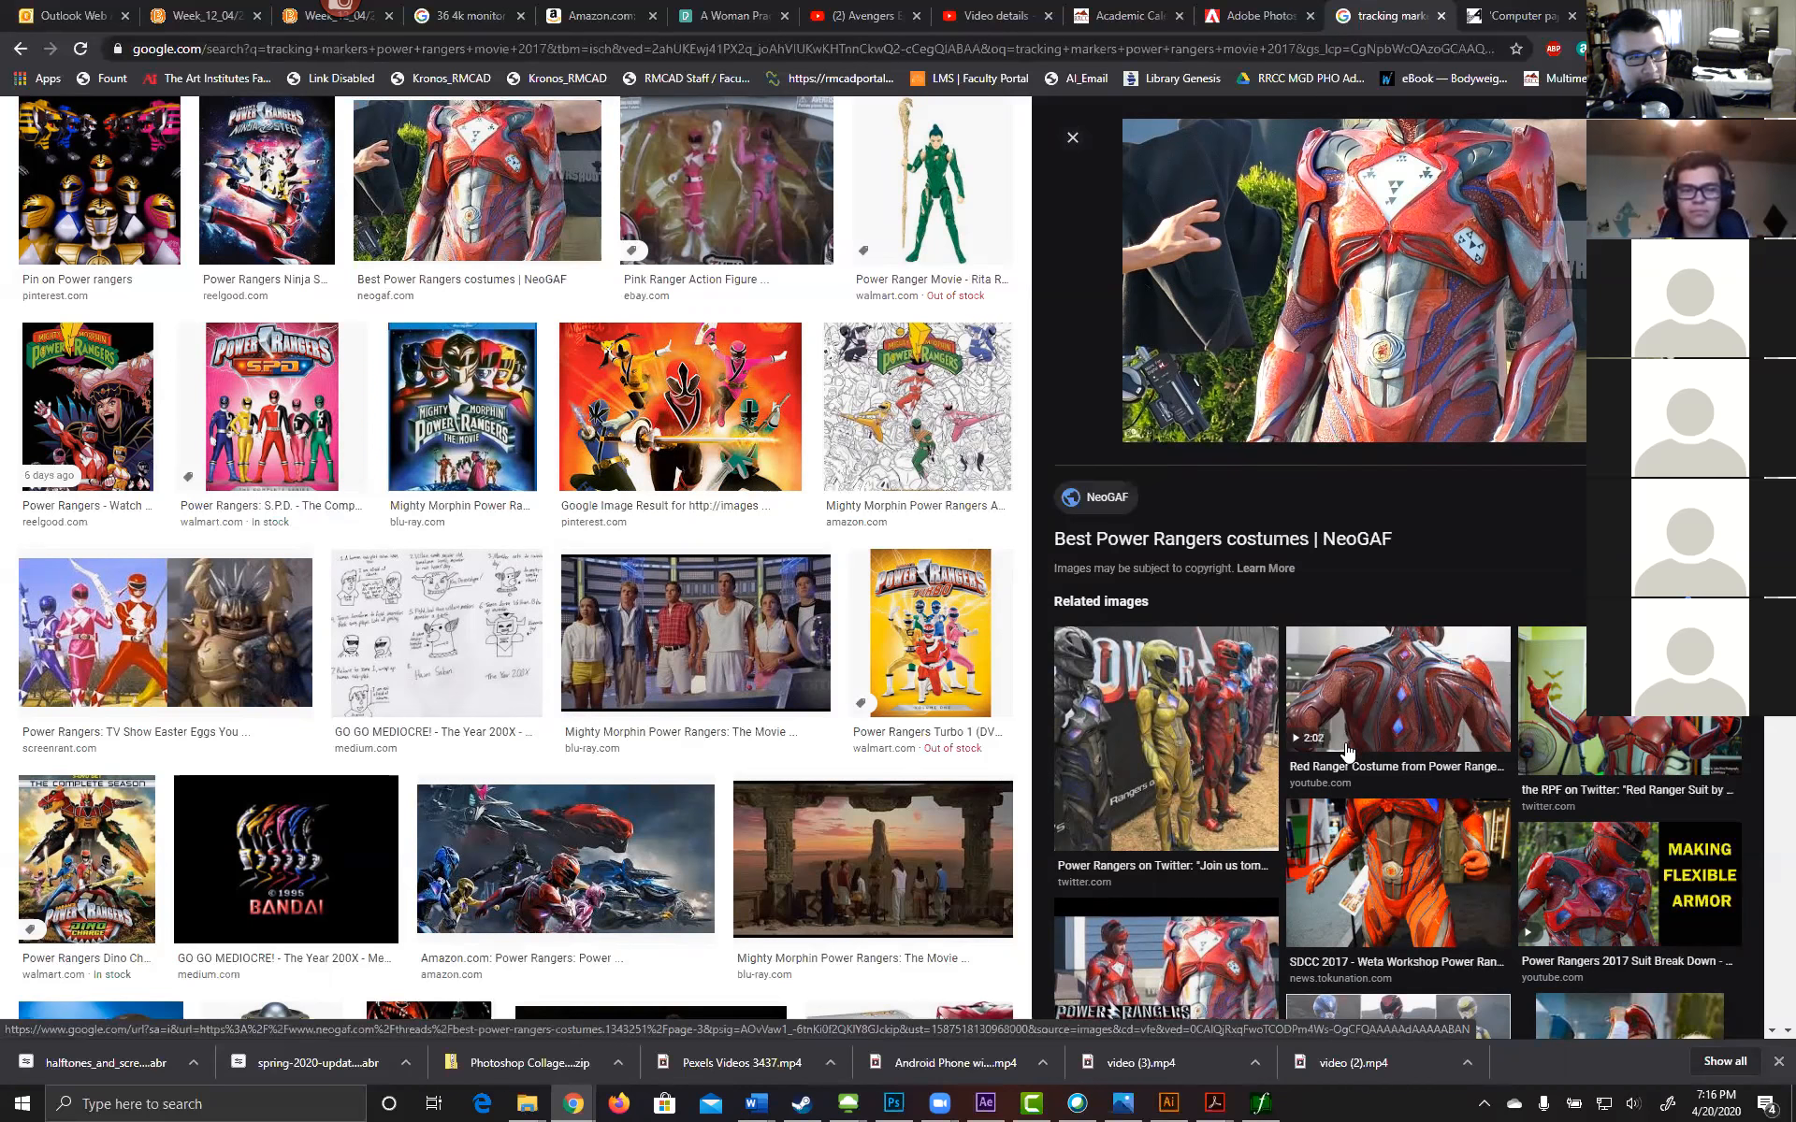
click(1593, 879)
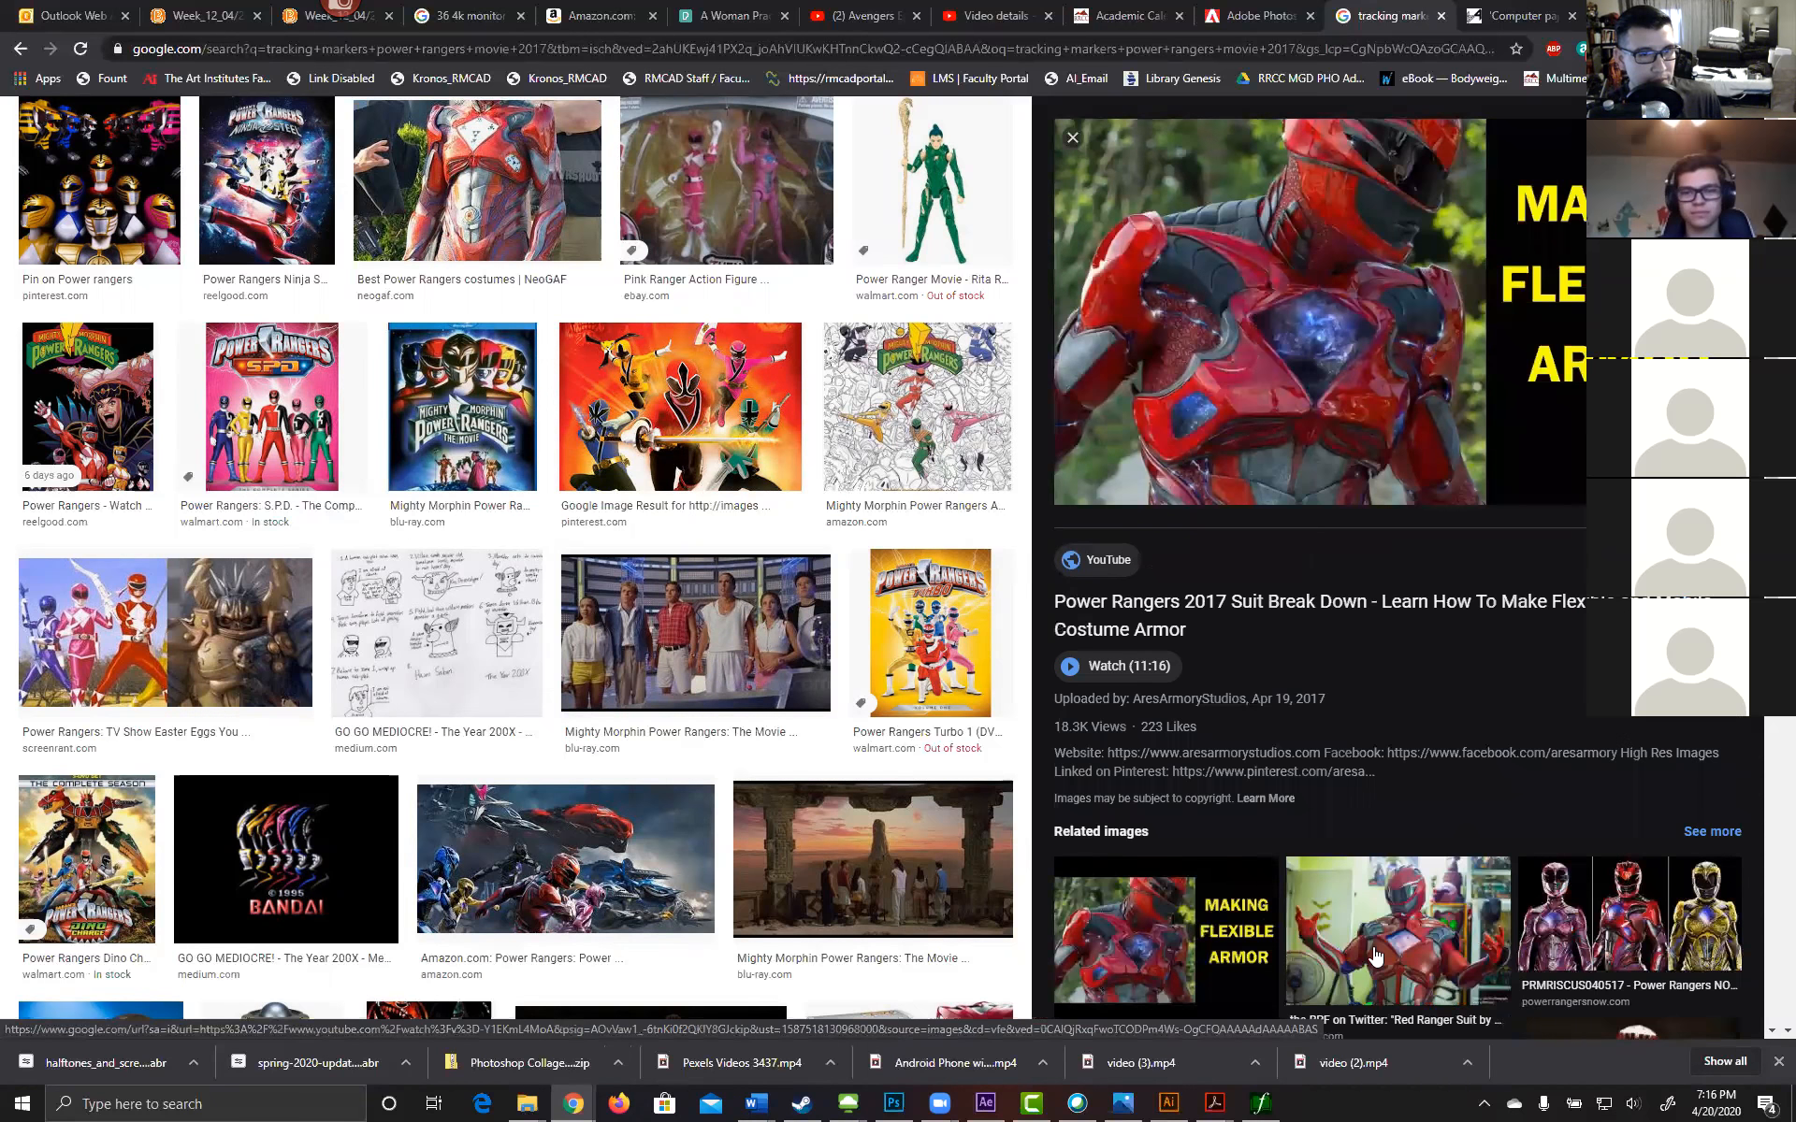
scroll(1411, 842, down, 4)
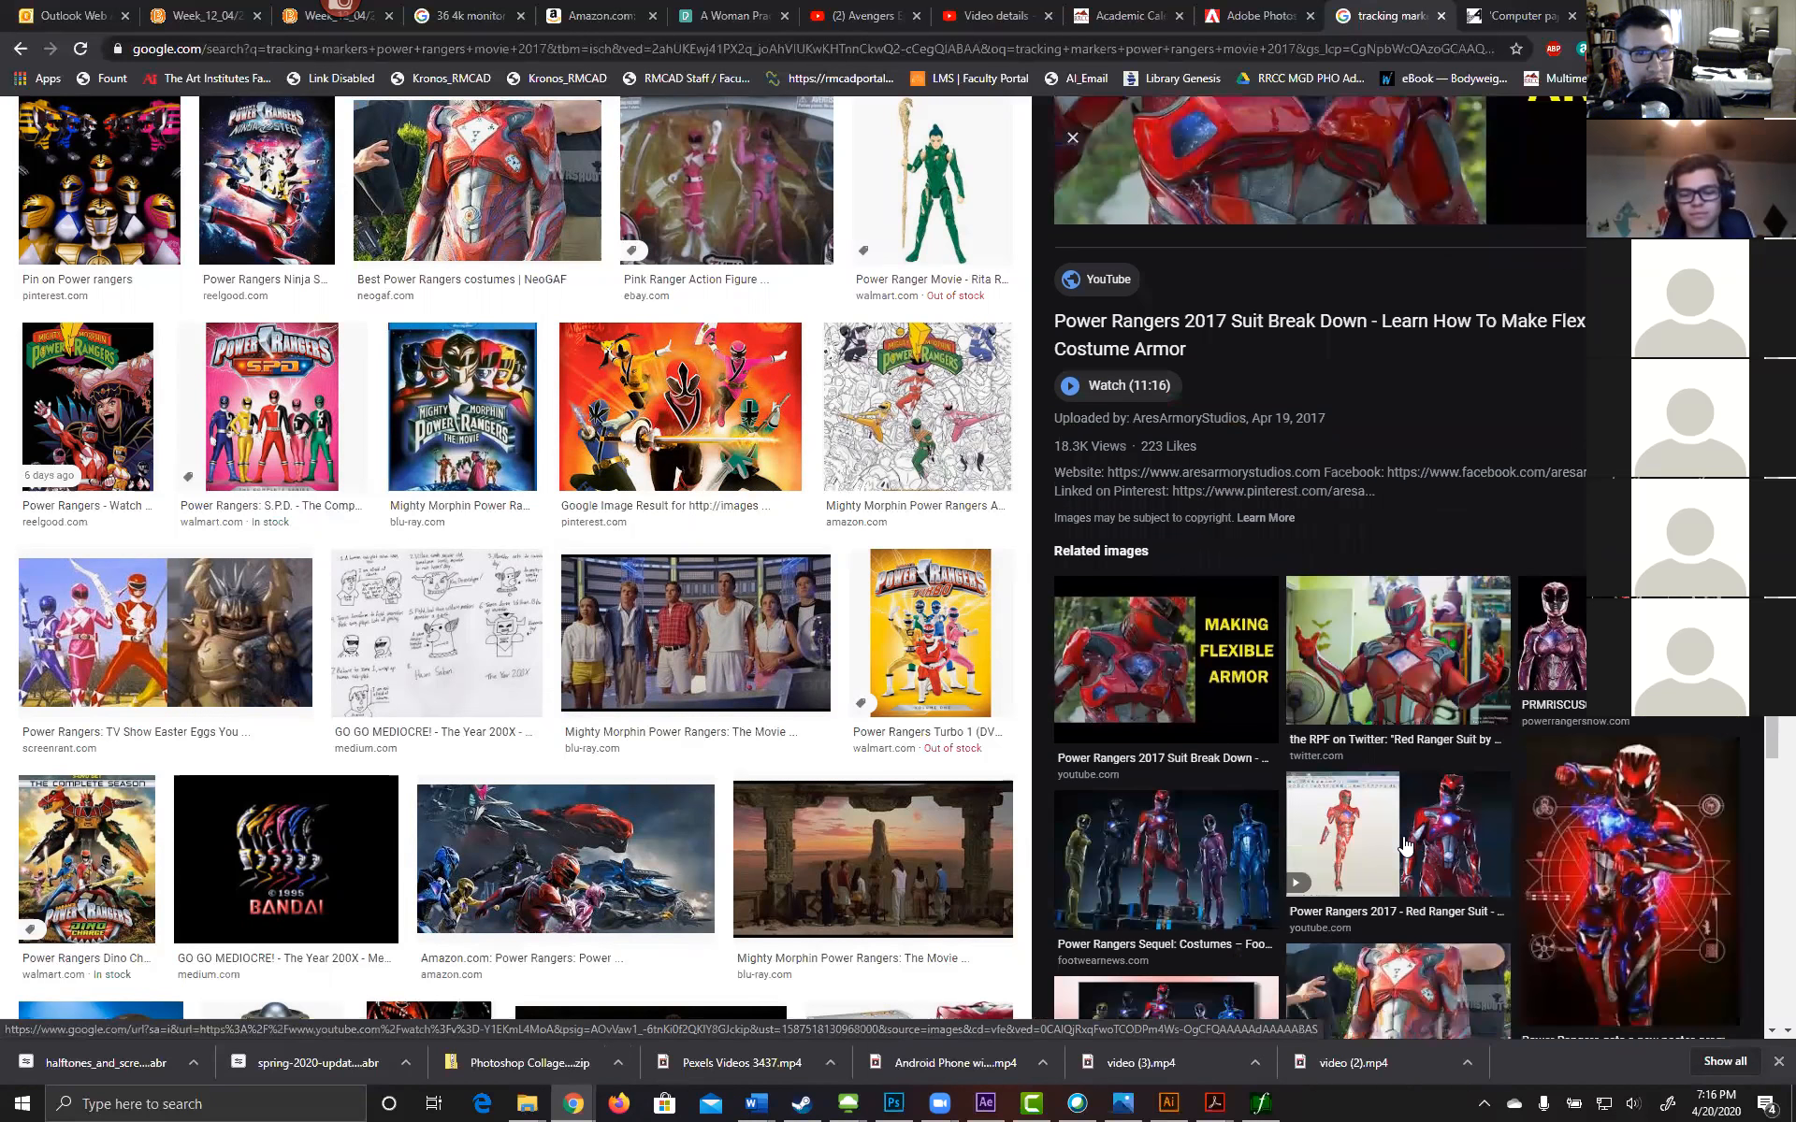
click(1632, 765)
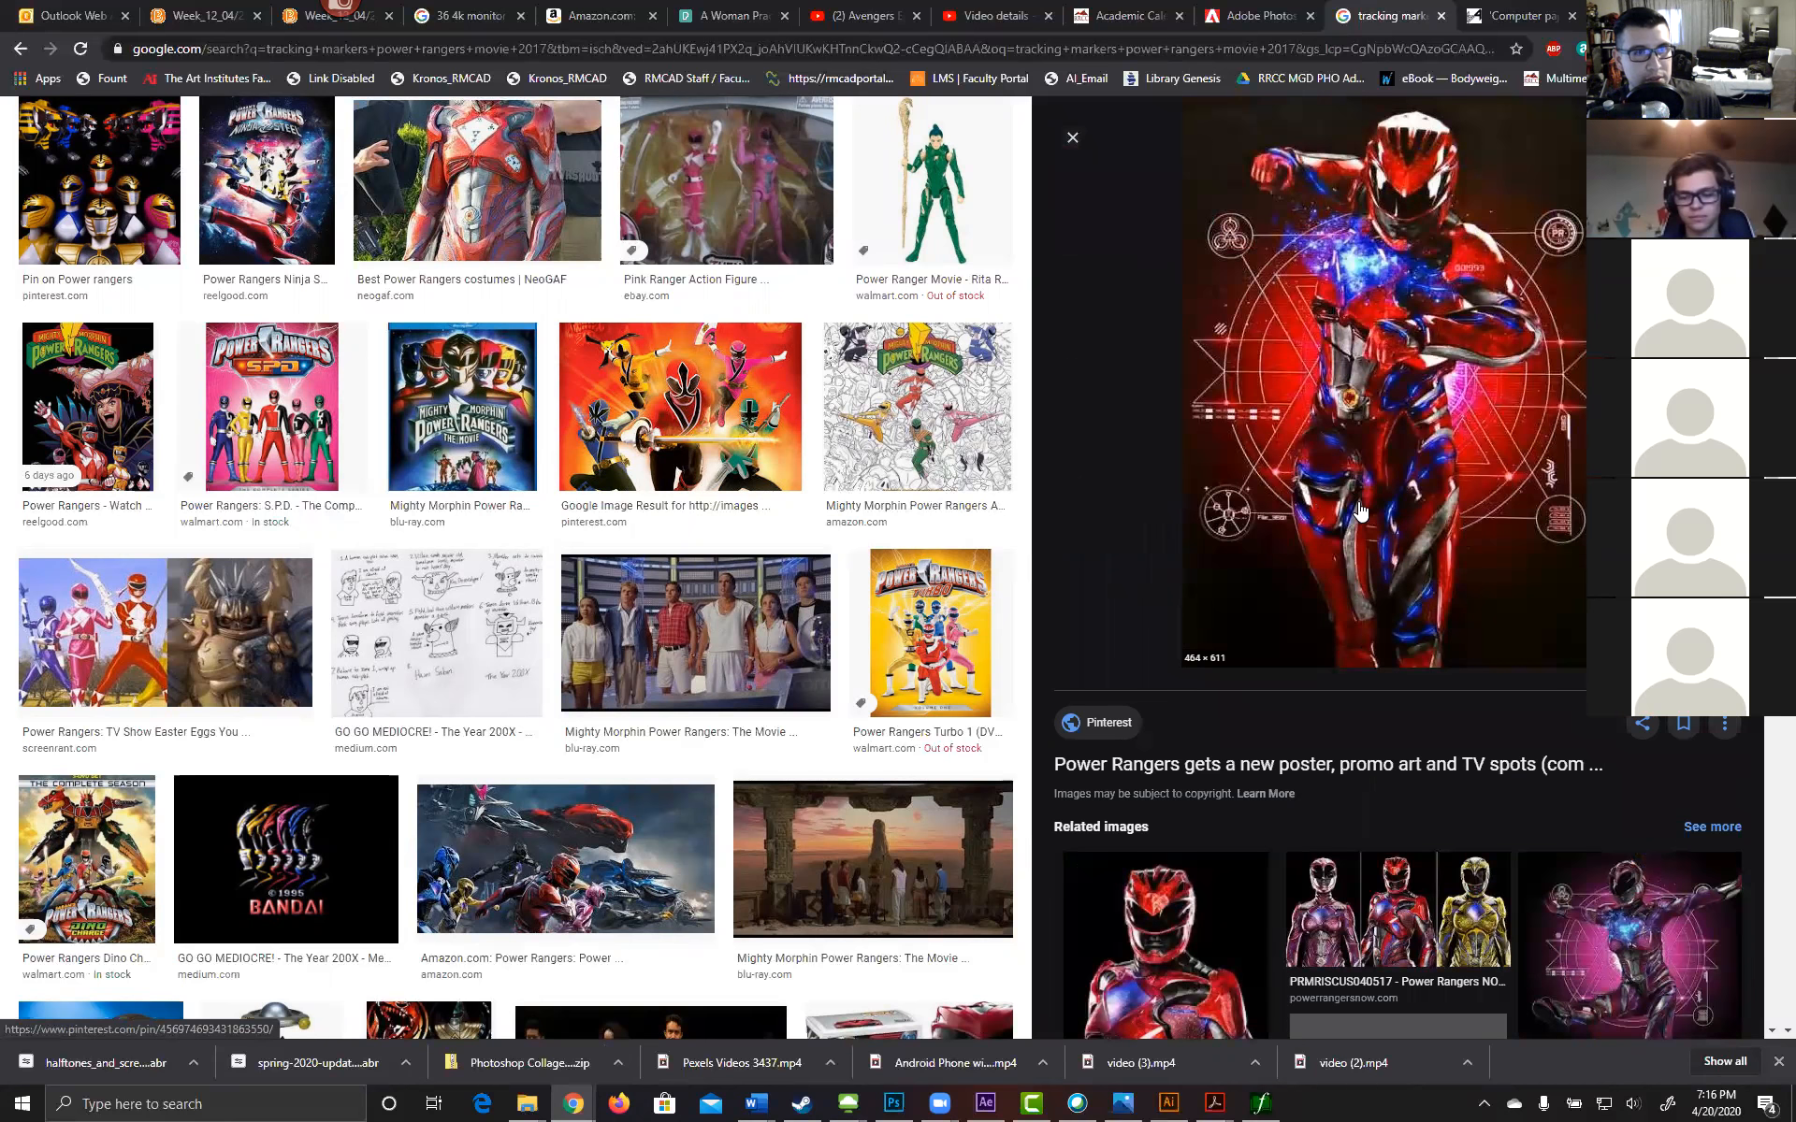
scroll(1358, 512, down, 2)
click(1390, 712)
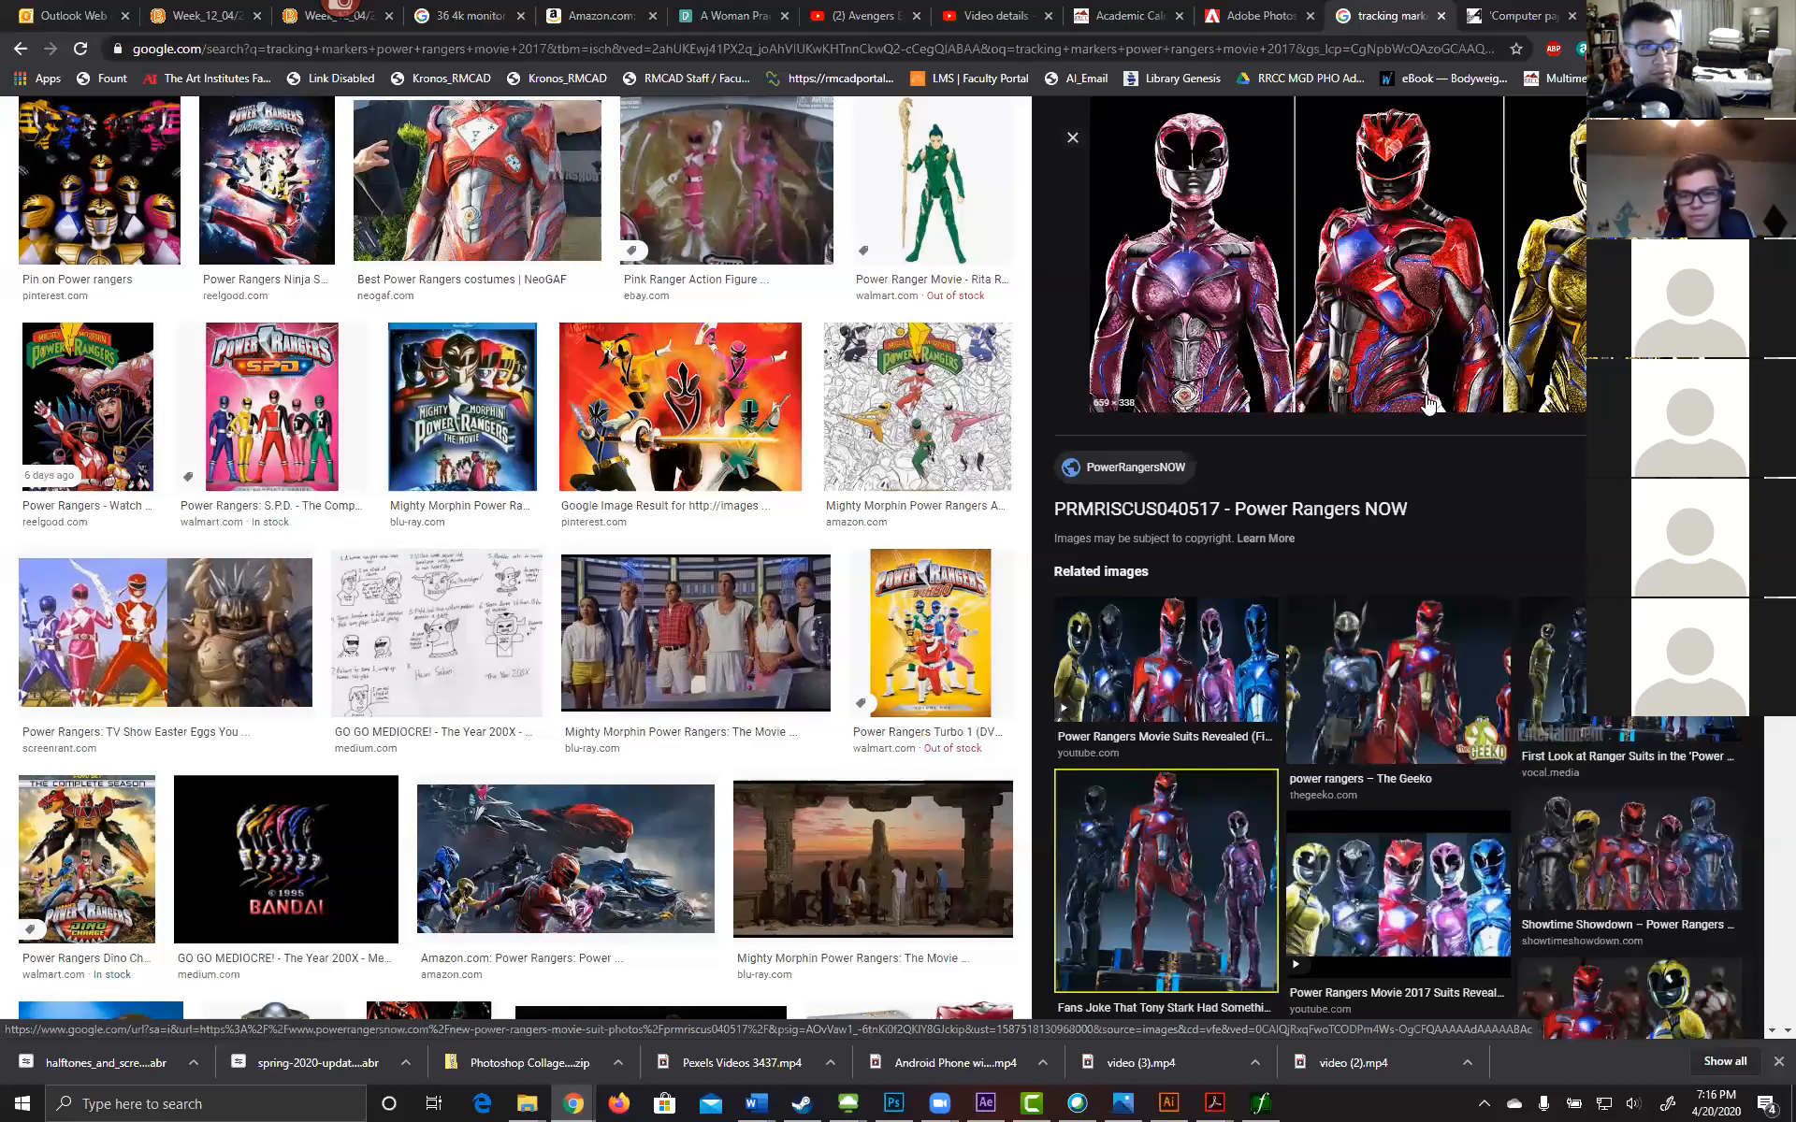
scroll(1428, 404, up, 2)
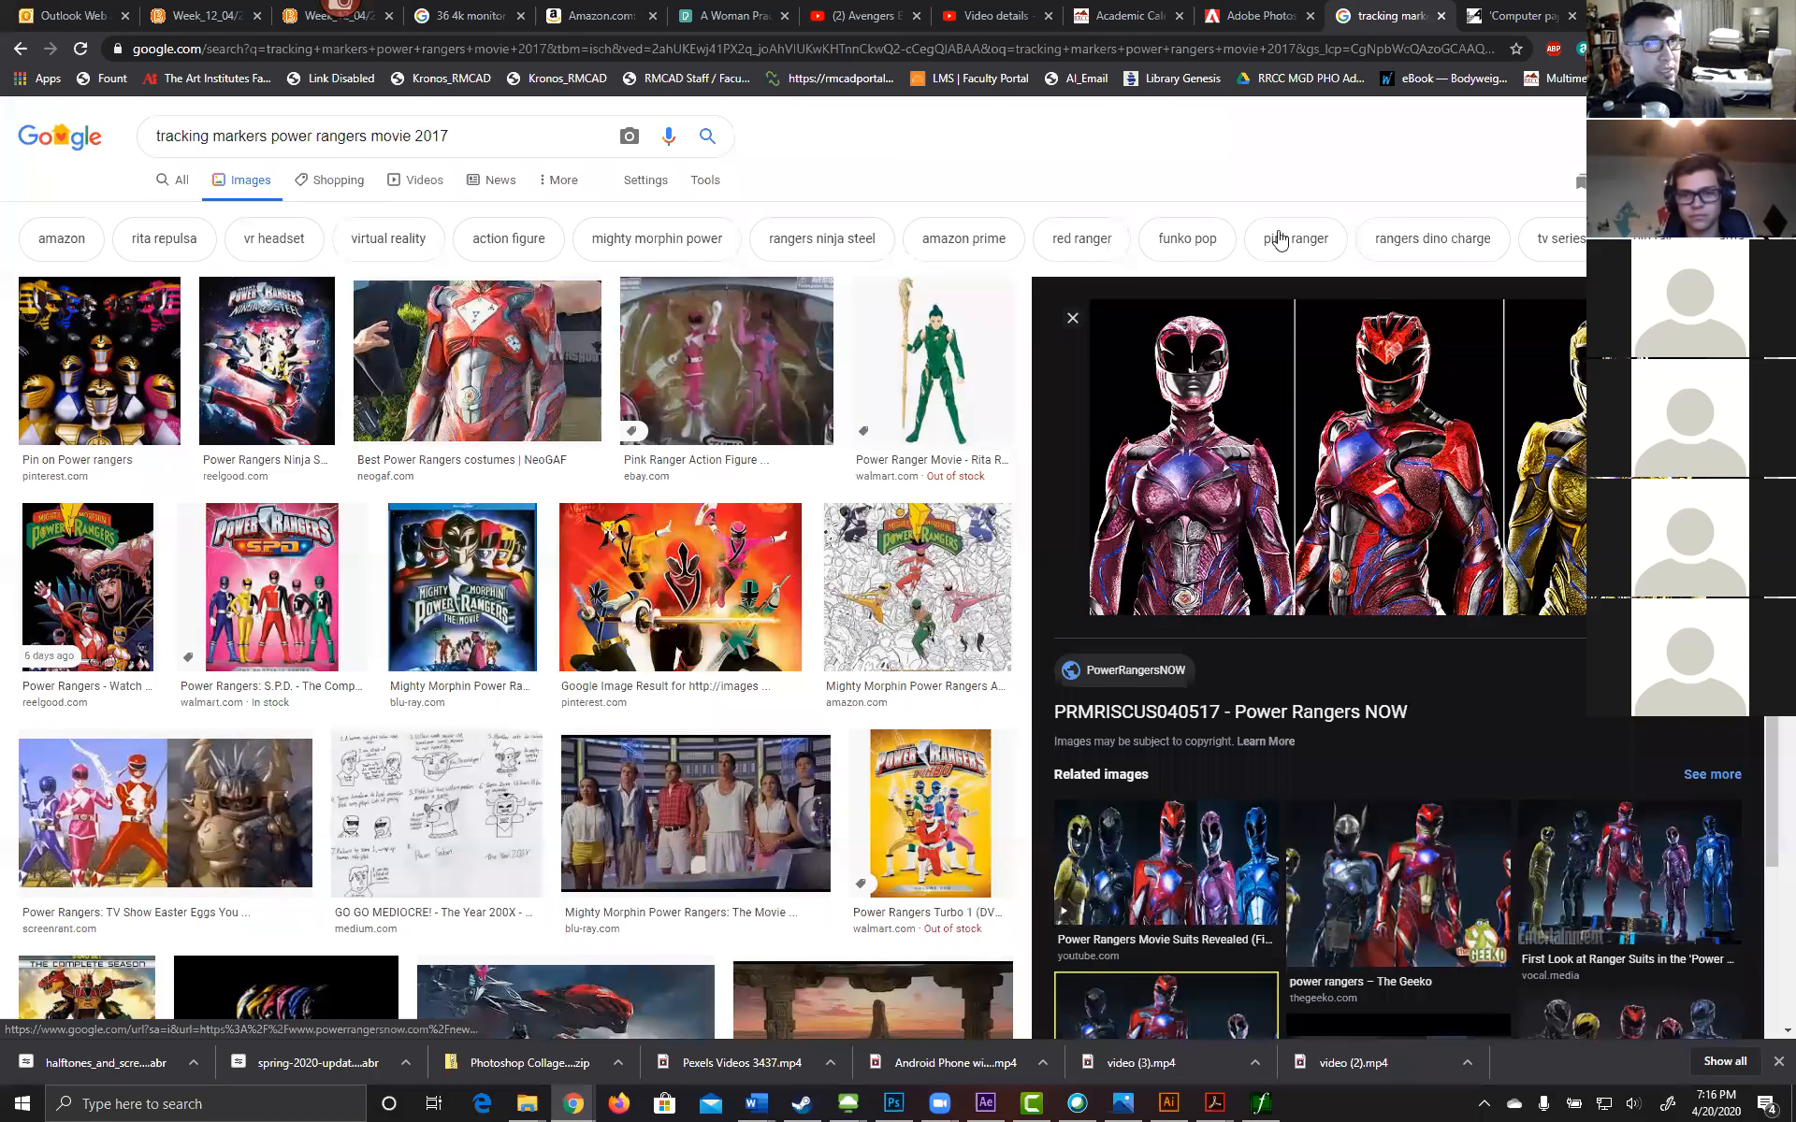
Step: Examine the motion-capture suit markers in the Befores & Afters article on ILM's IMocap, and switch back to After Effects
click(1512, 19)
scroll(926, 702, down, 4)
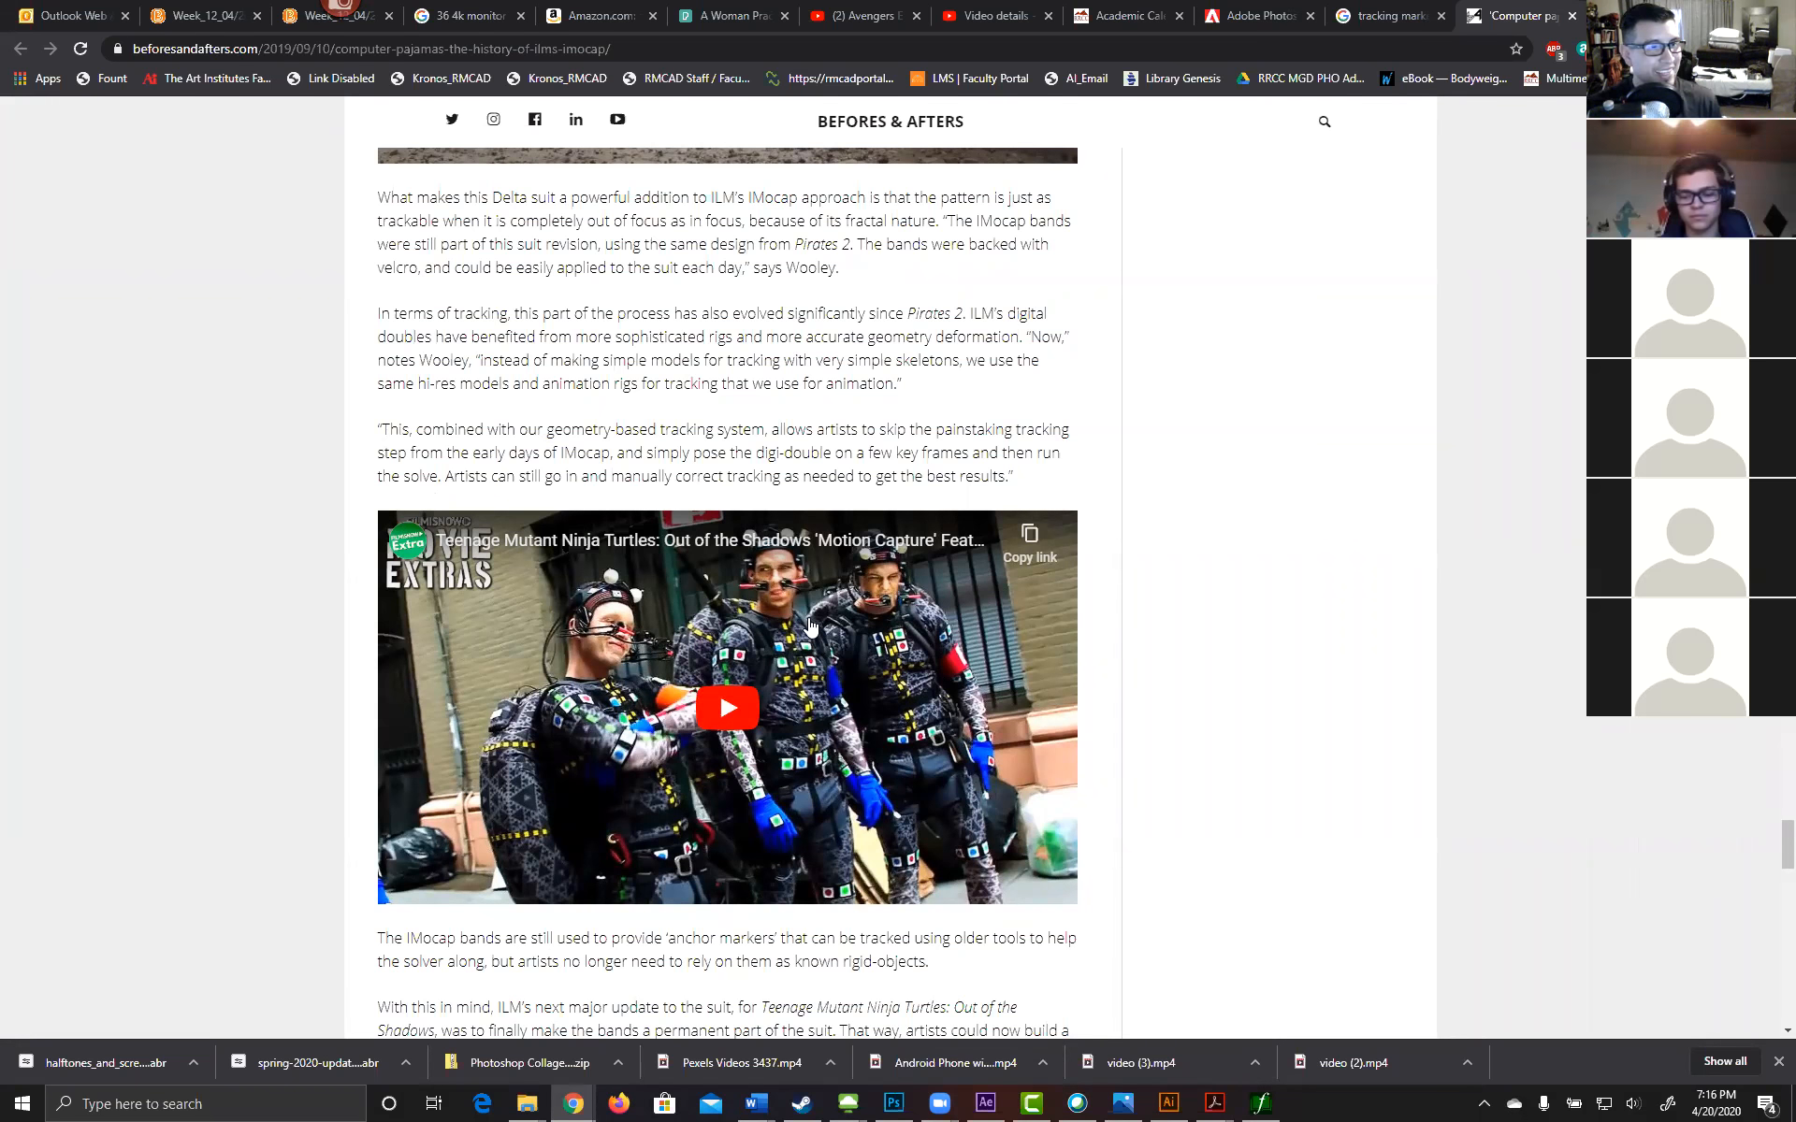
click(985, 1104)
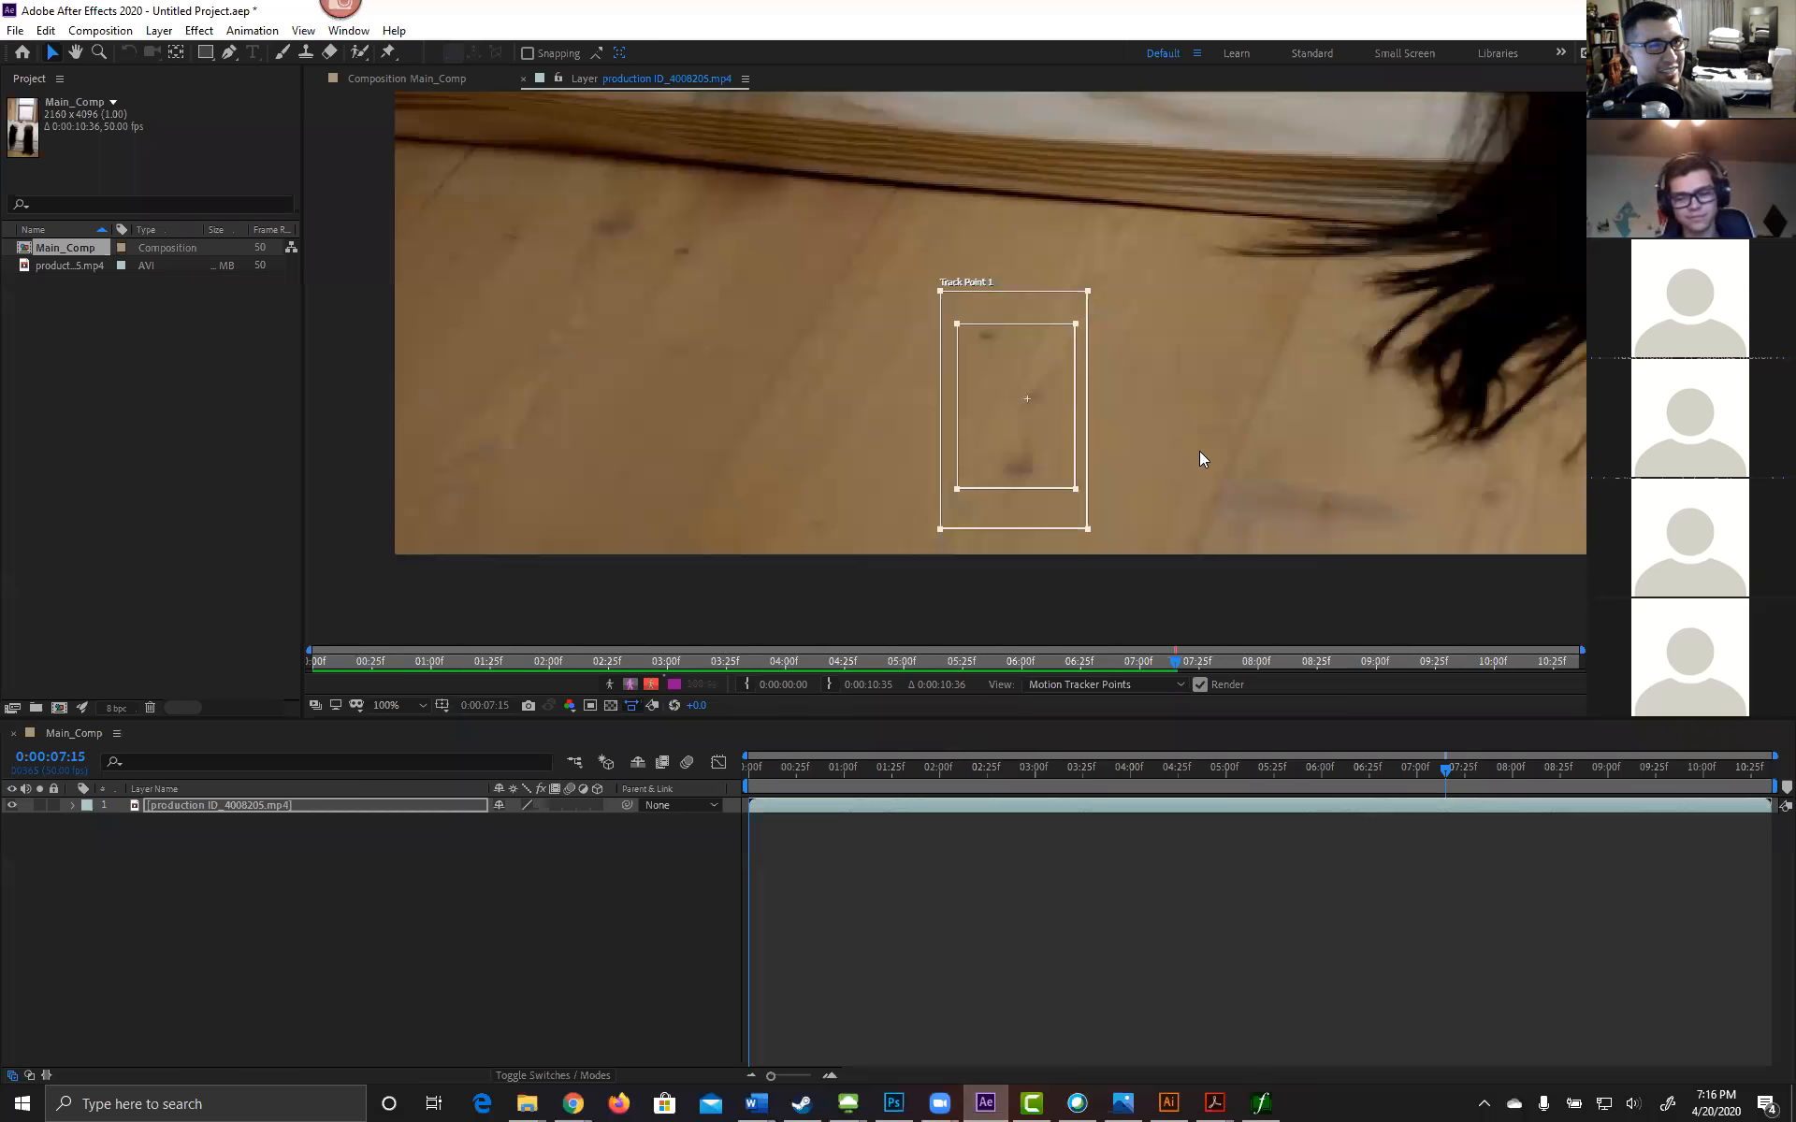
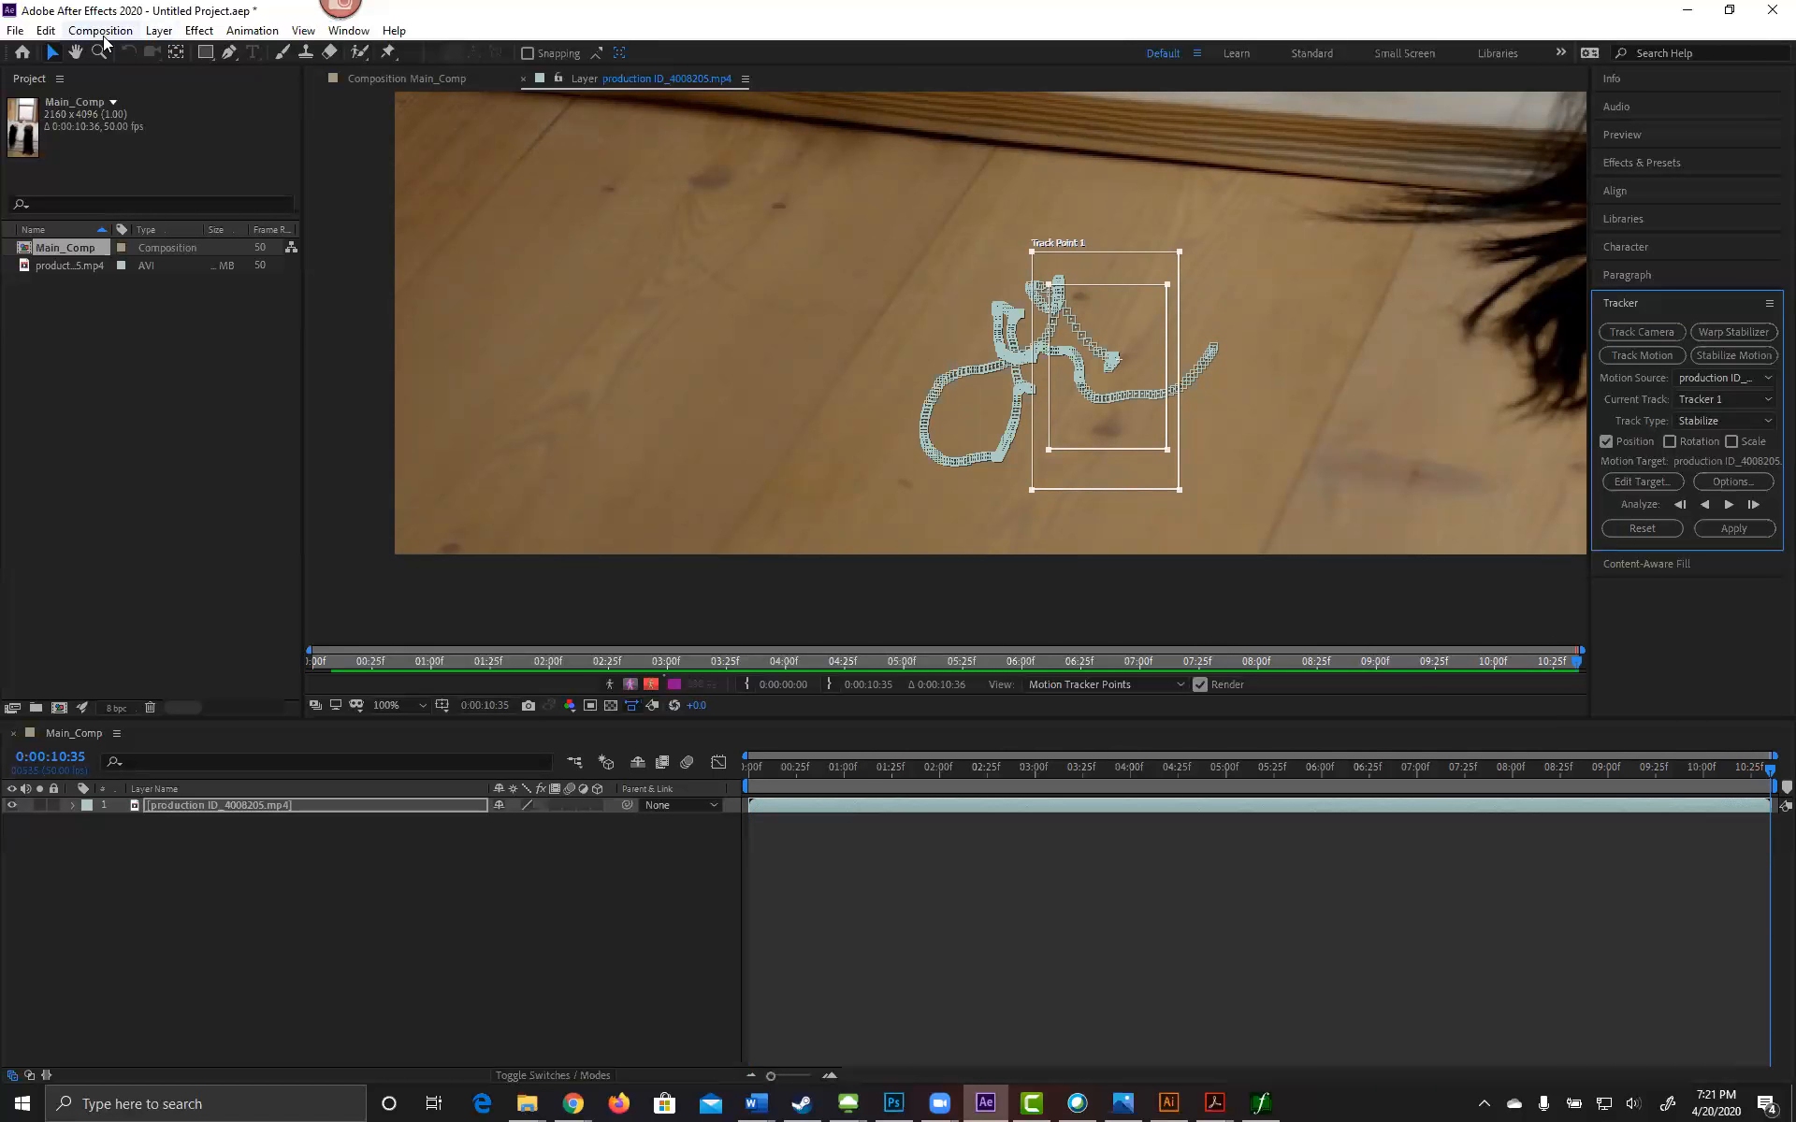
click(200, 31)
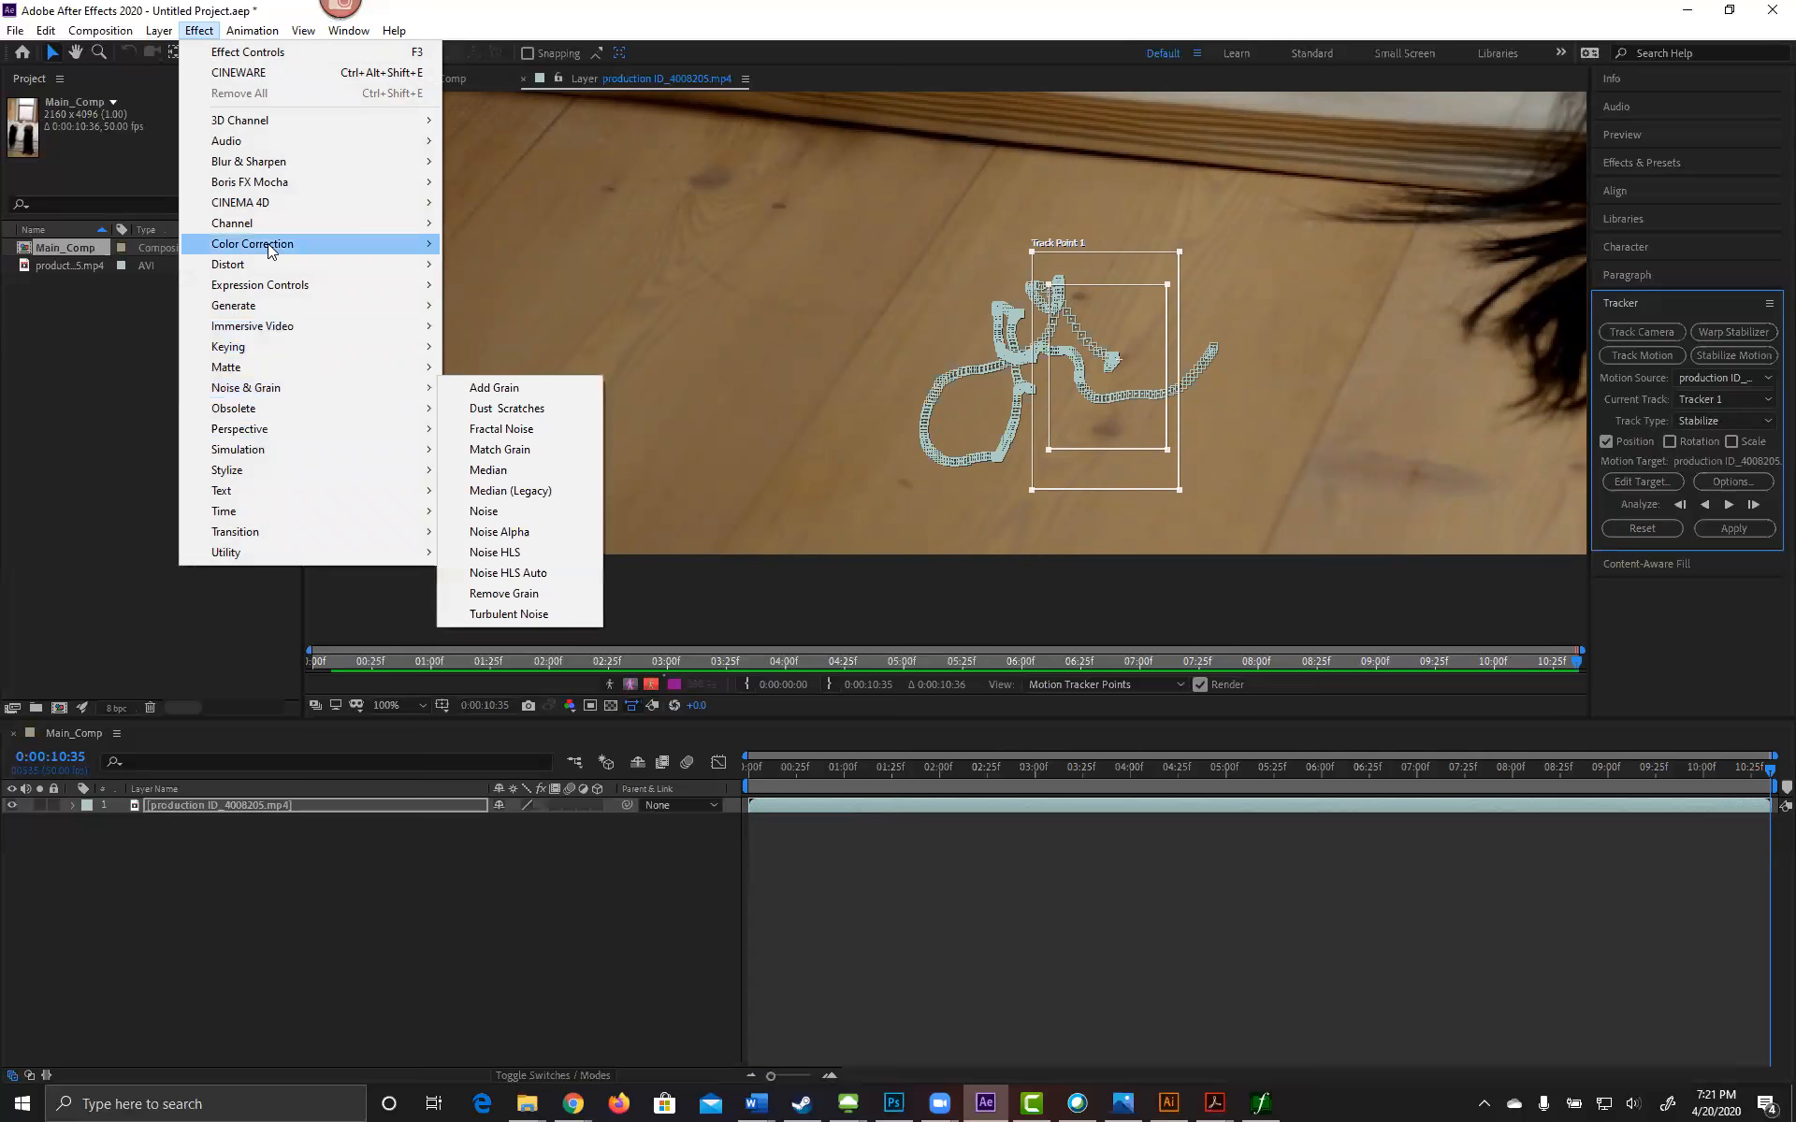
mouse_move(289, 159)
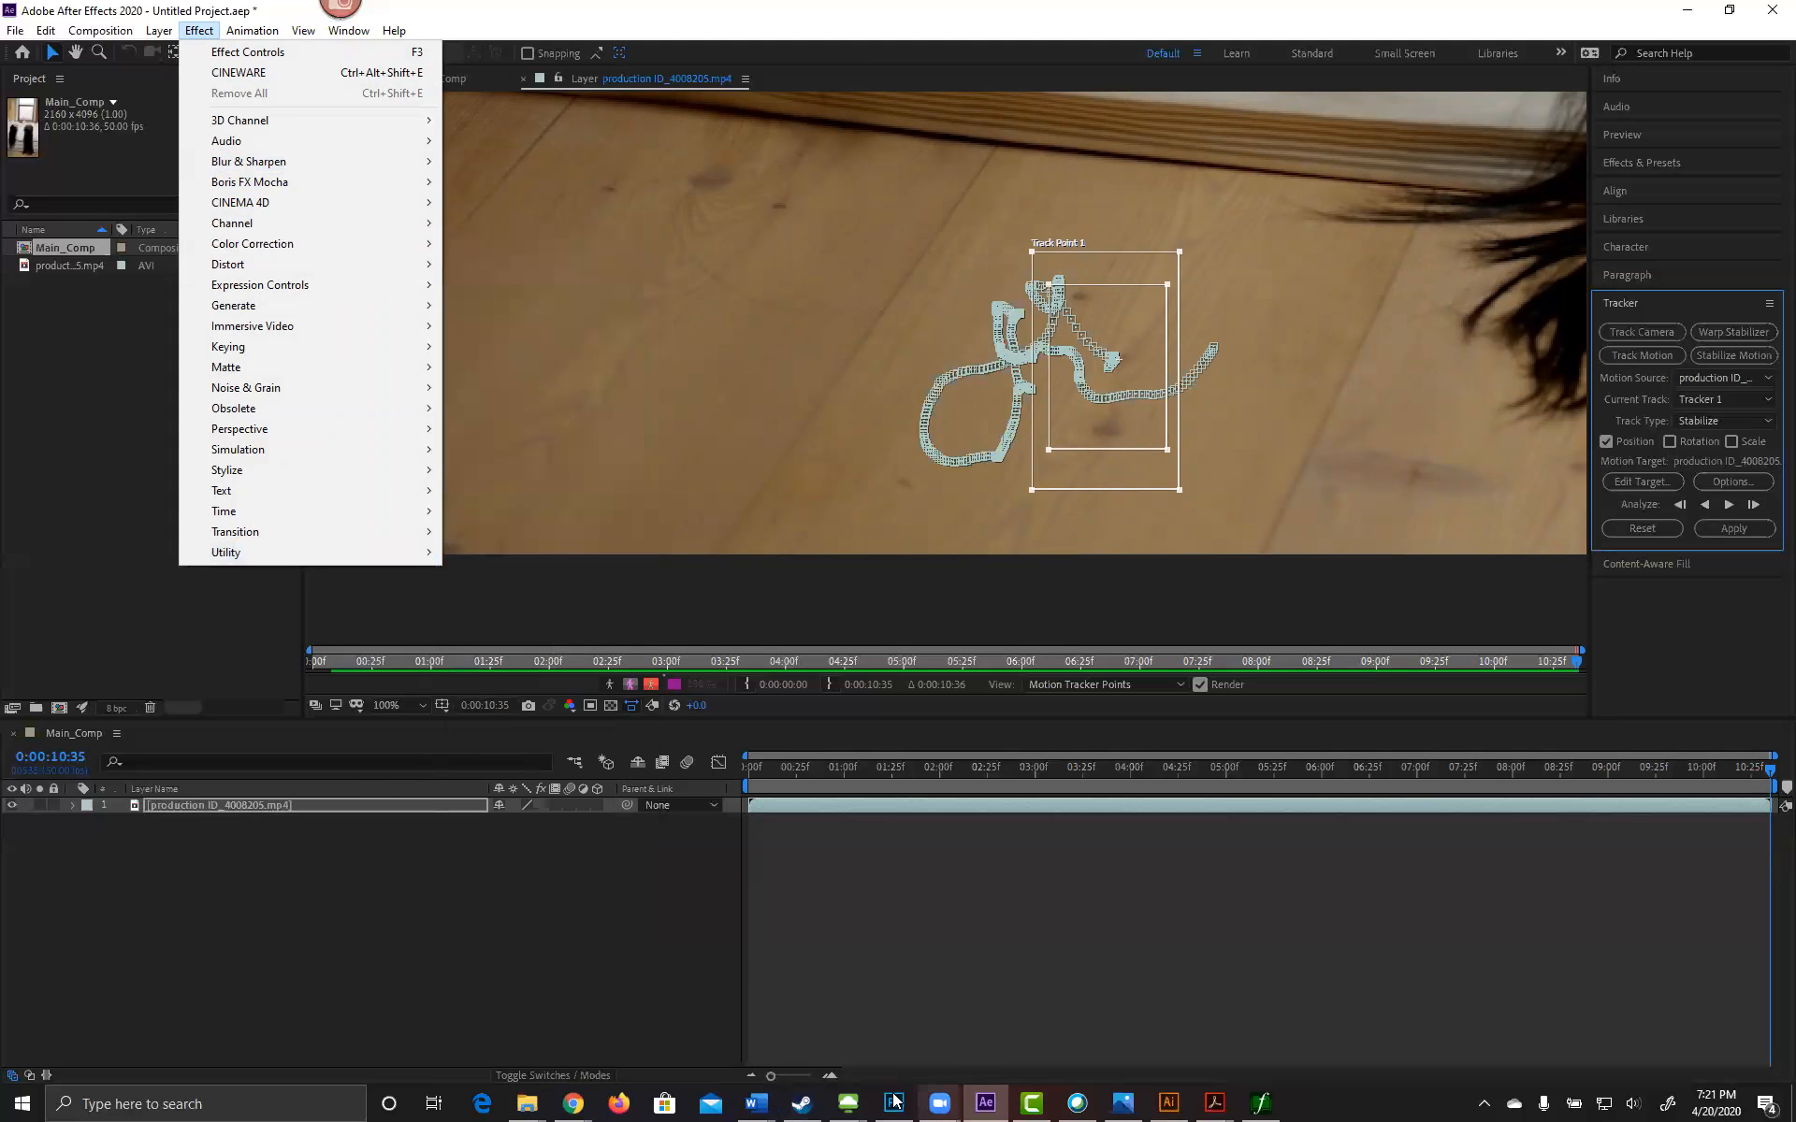
Step: Switch to Chrome, reopen the NeoGAF red ranger costume picture to examine its tracking markers, and return to After Effects
click(575, 1103)
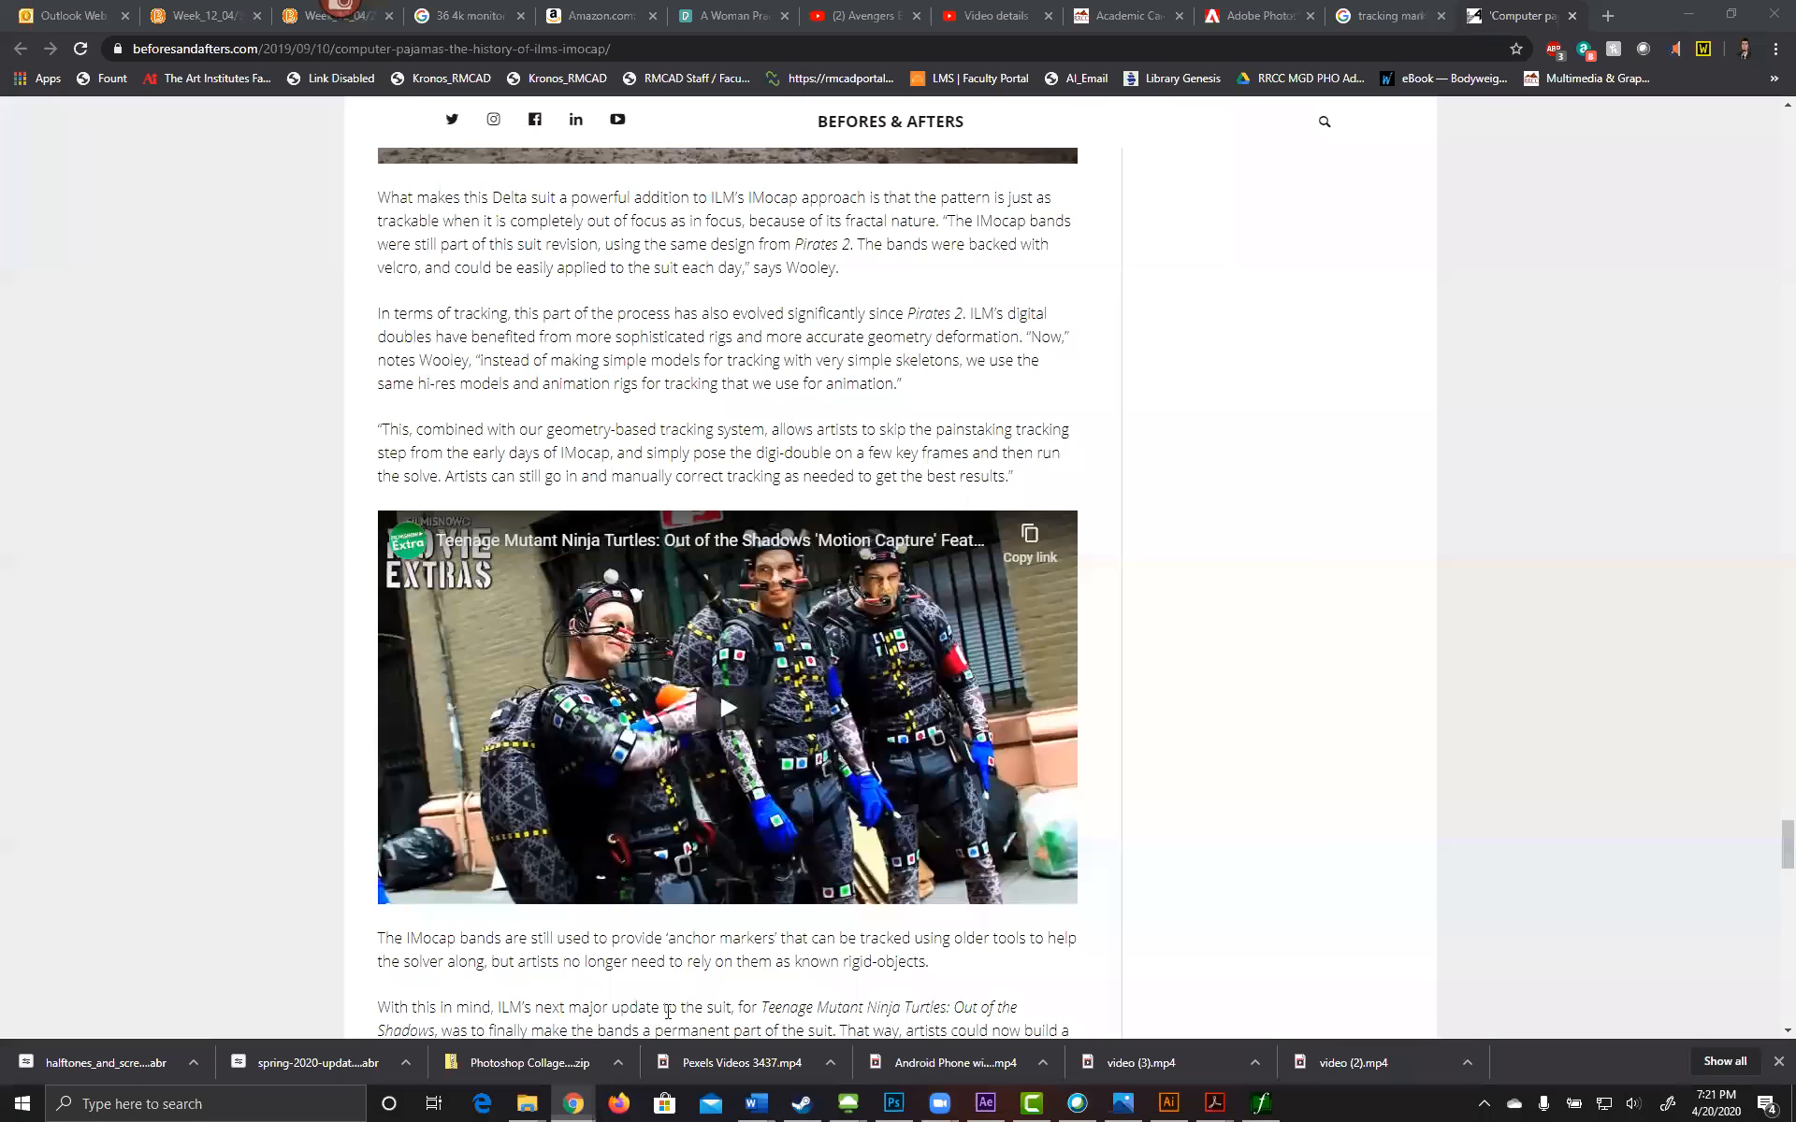
click(599, 1020)
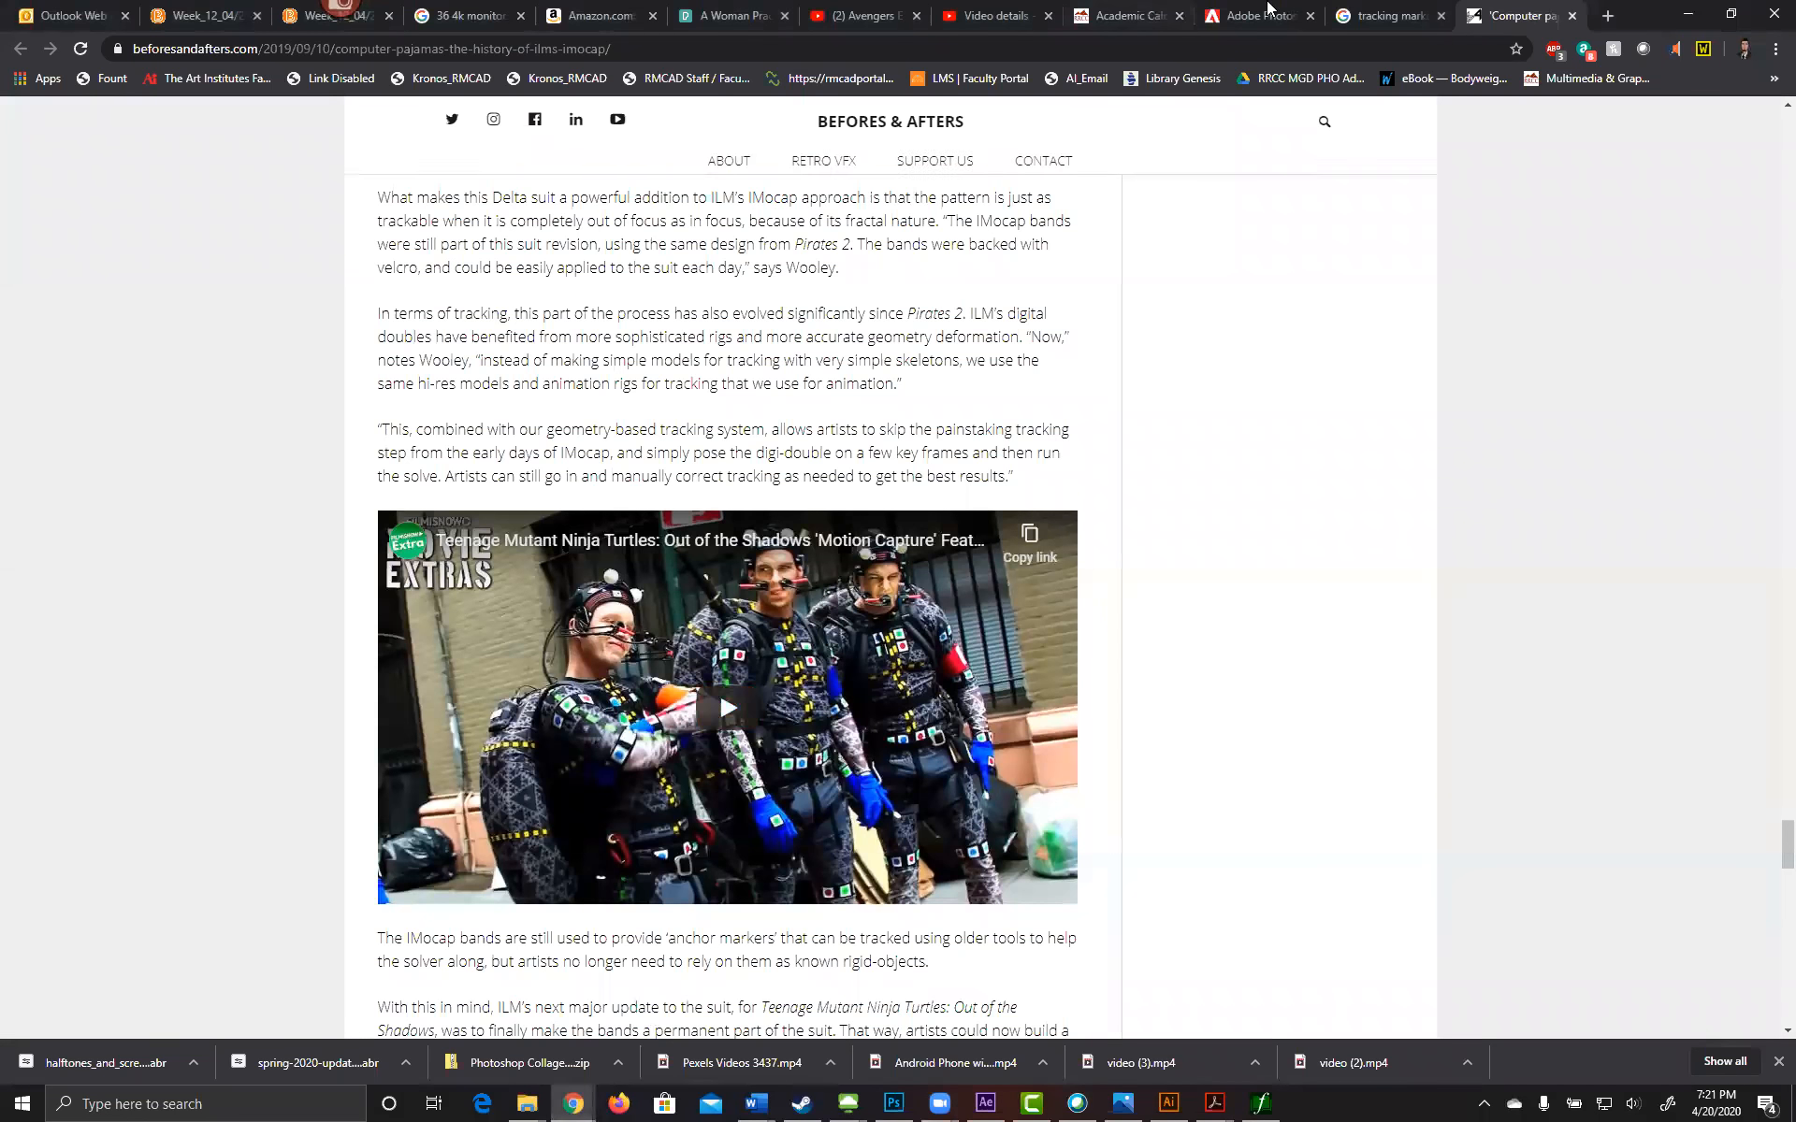
click(1373, 22)
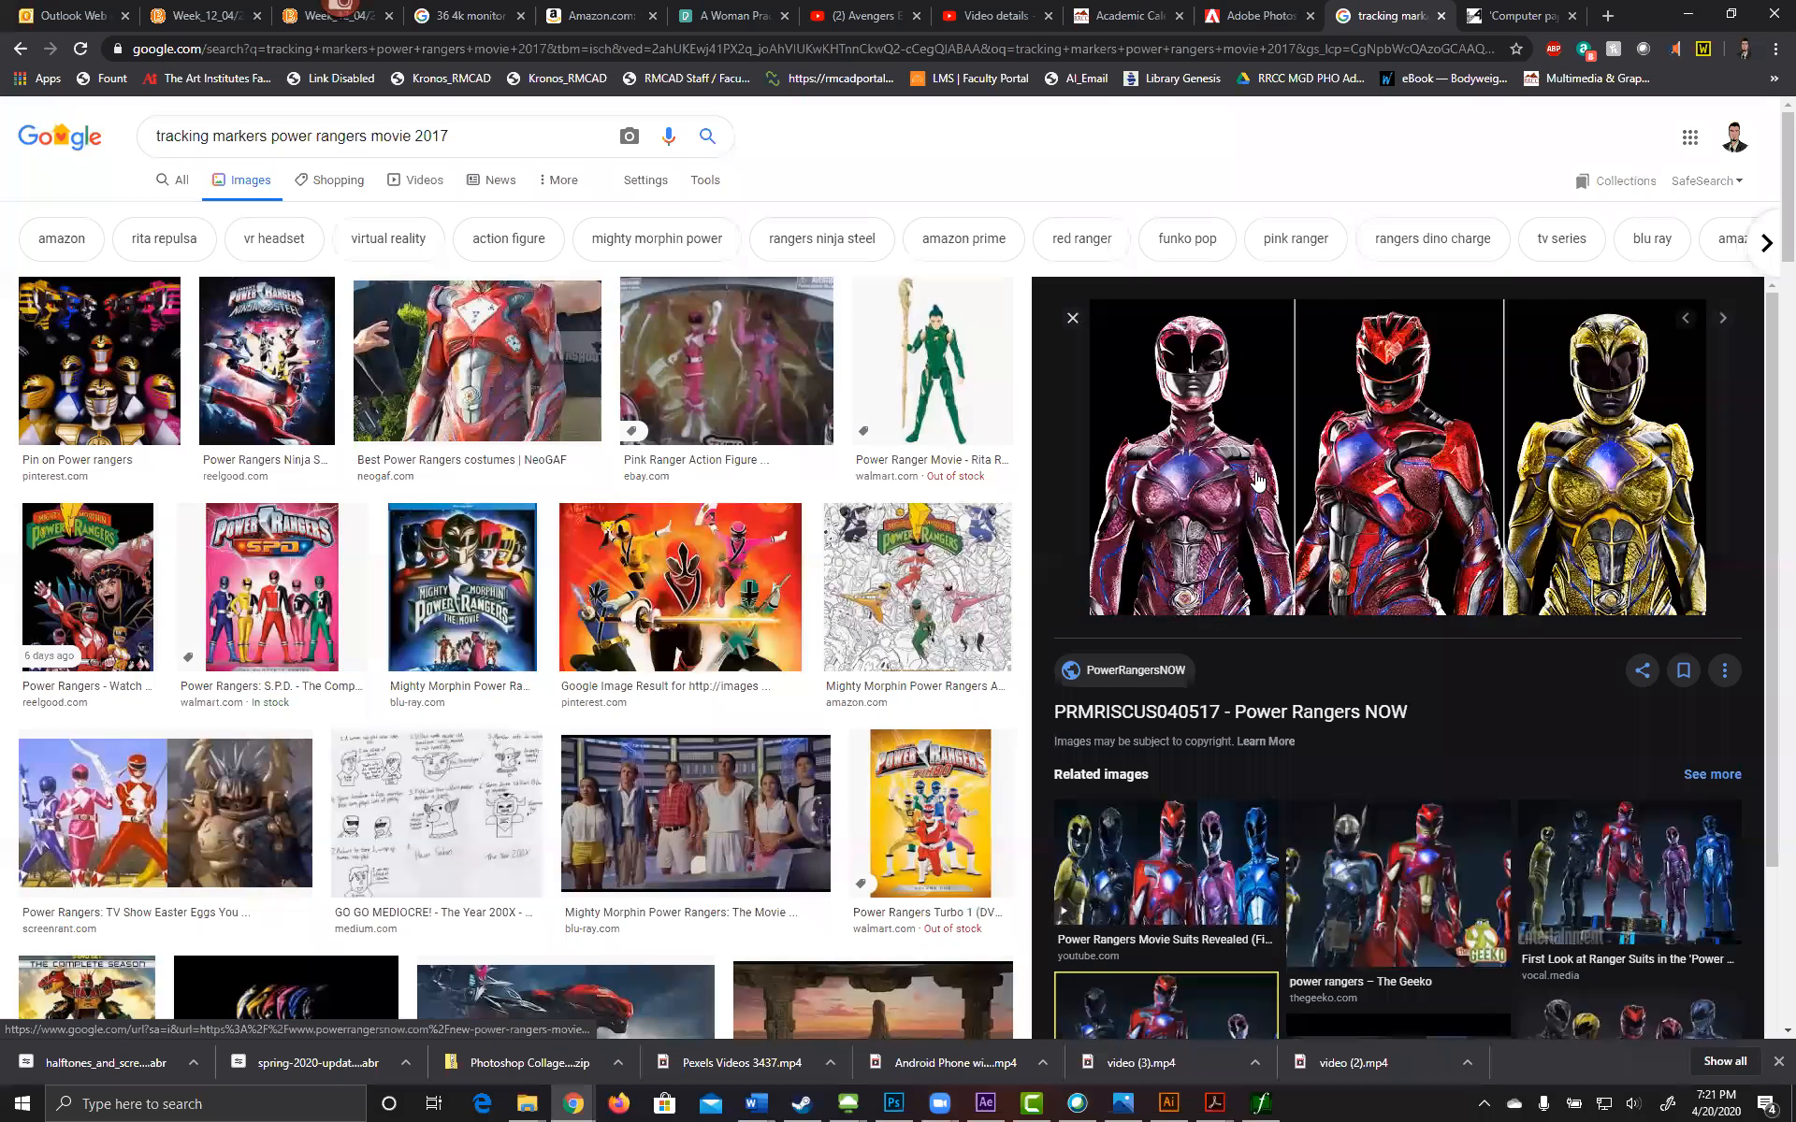
click(530, 383)
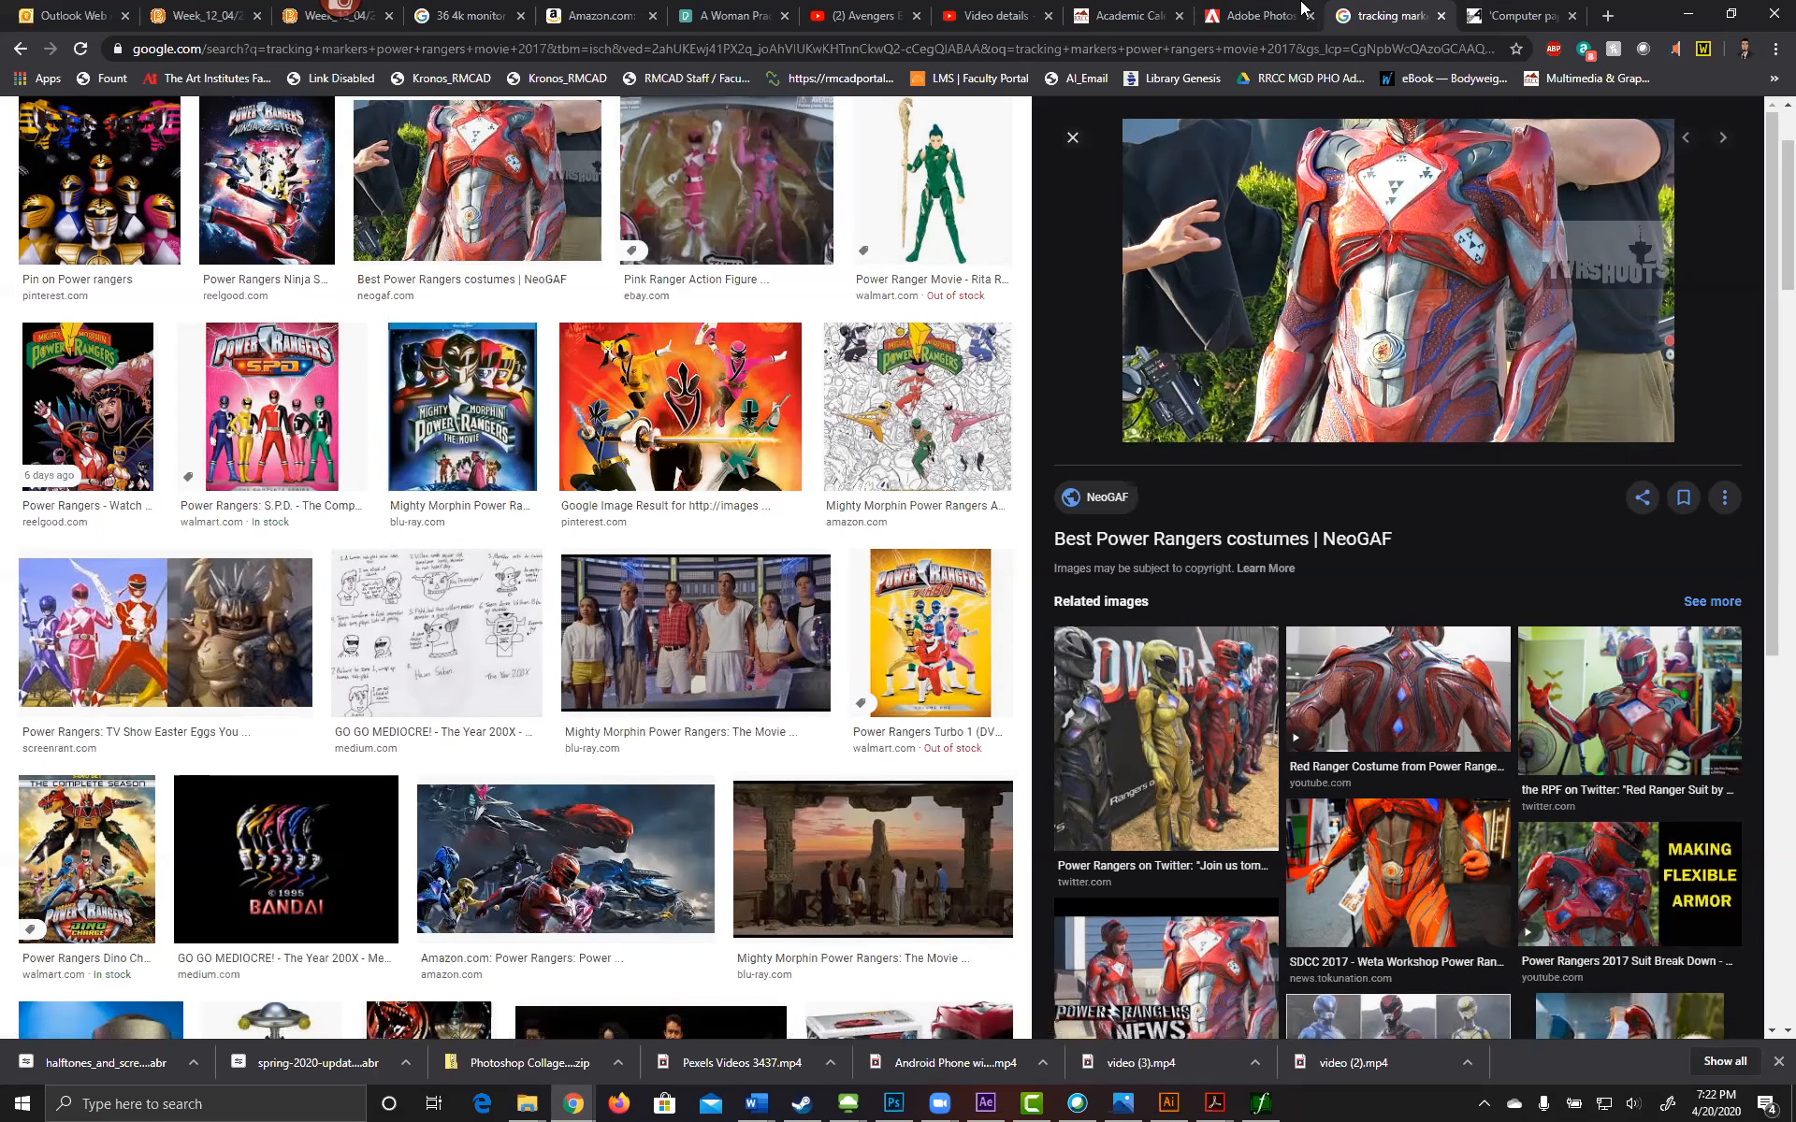
click(1676, 14)
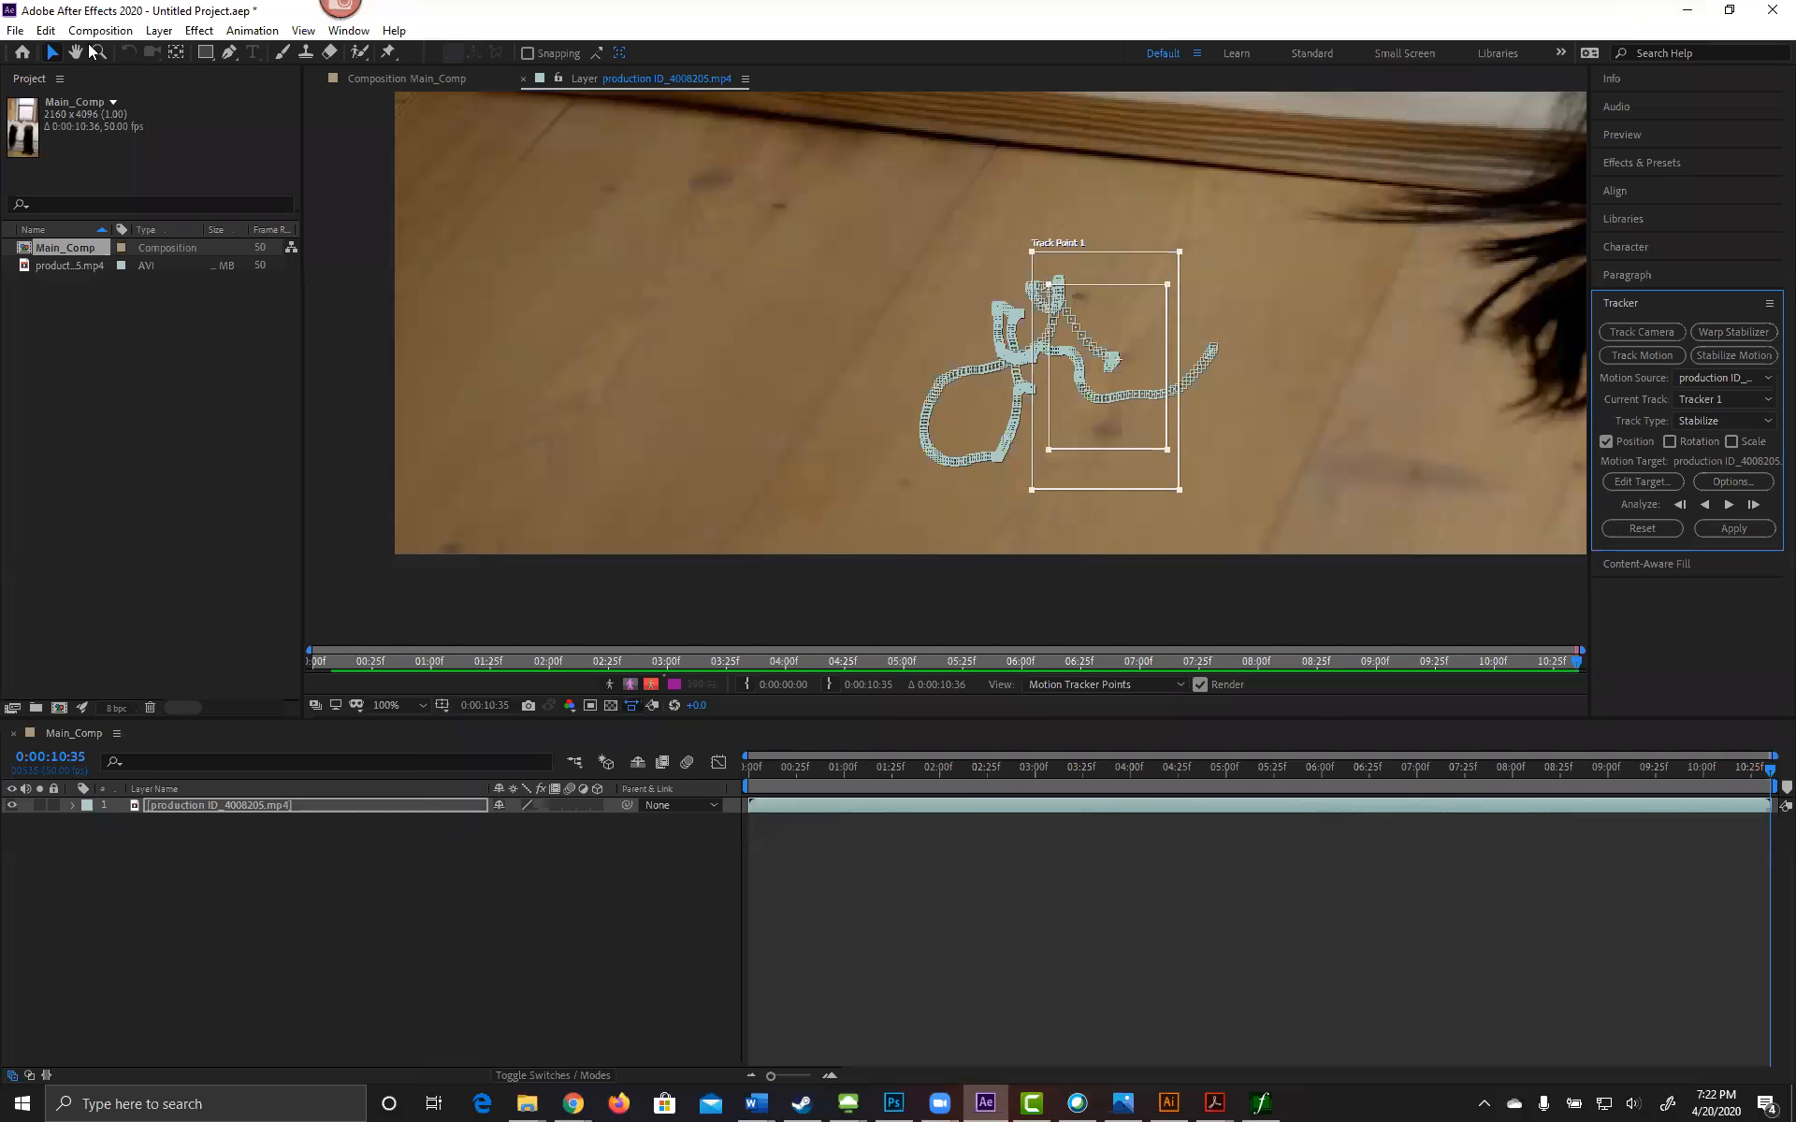
Step: Save the project as "Stabilize Motion" in the Week_12 folder of MGD_165_After Effects under Spring_2020
click(16, 30)
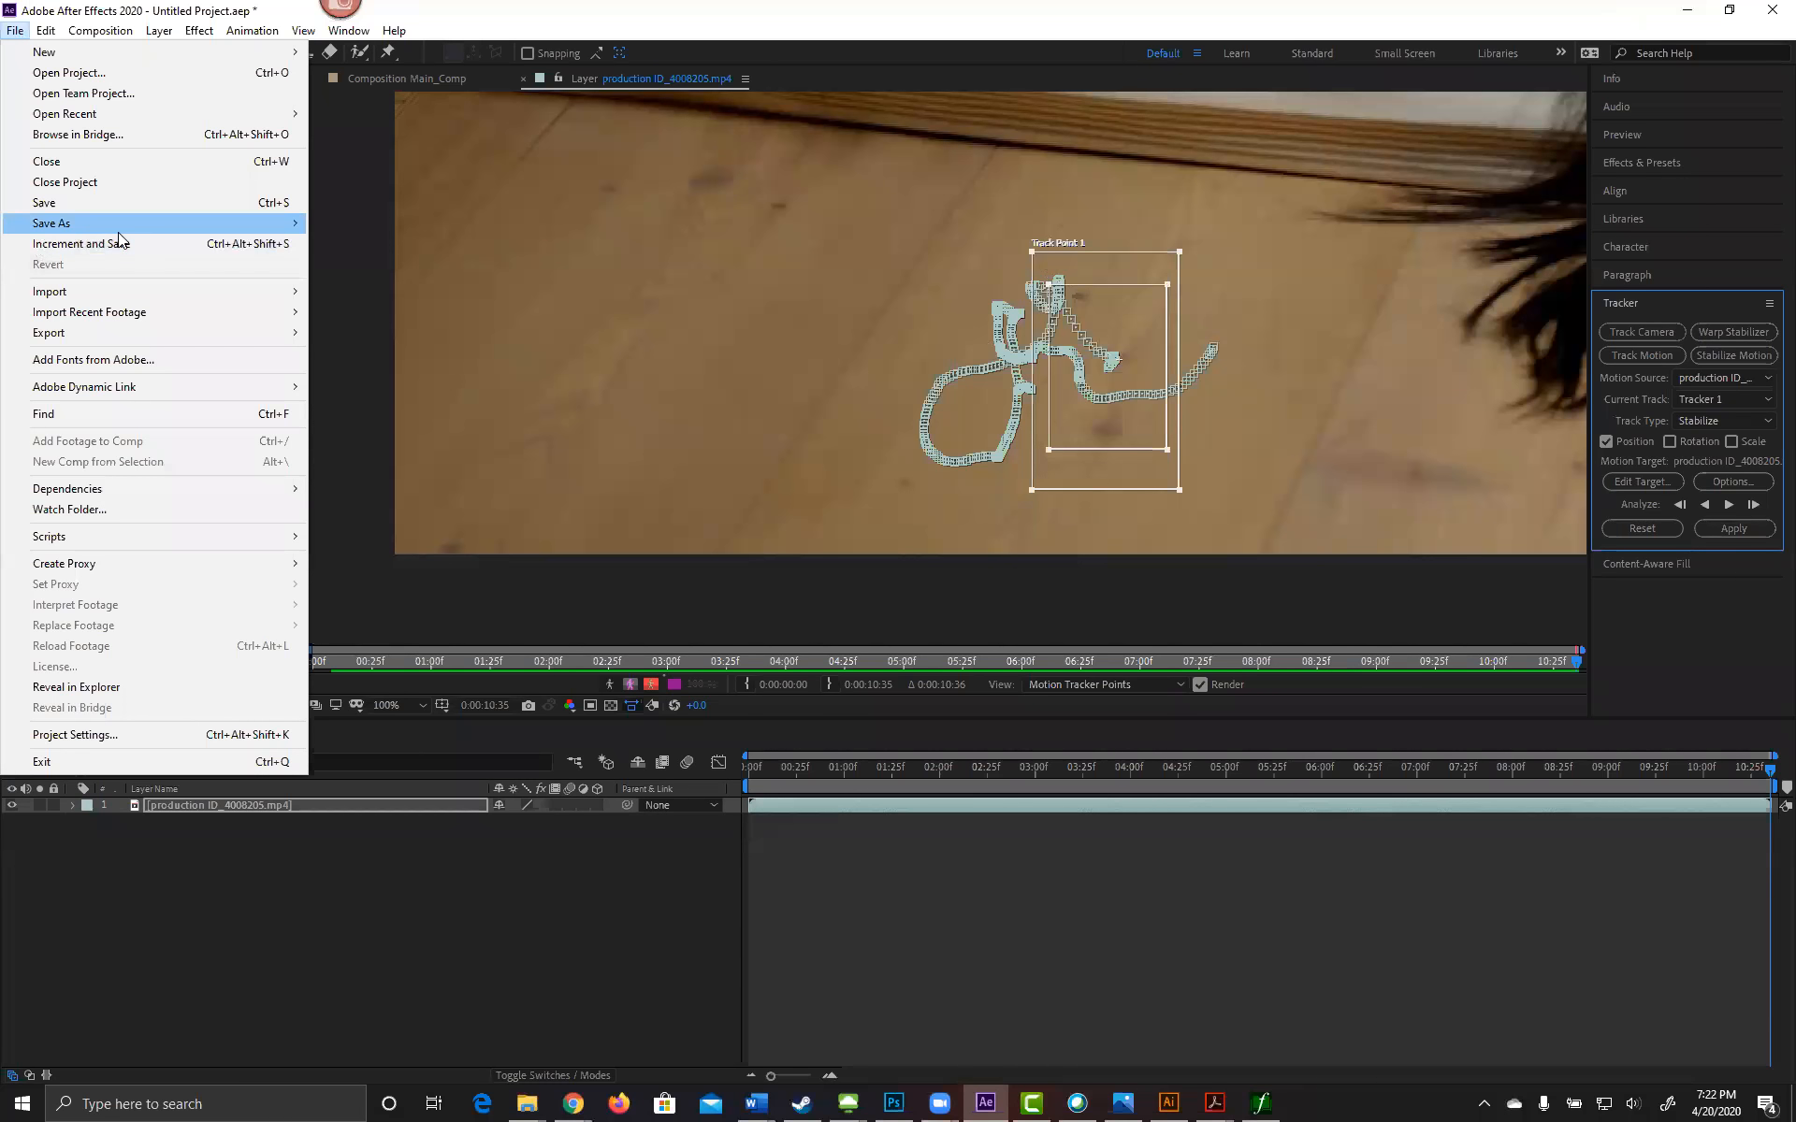
mouse_move(118, 224)
click(349, 222)
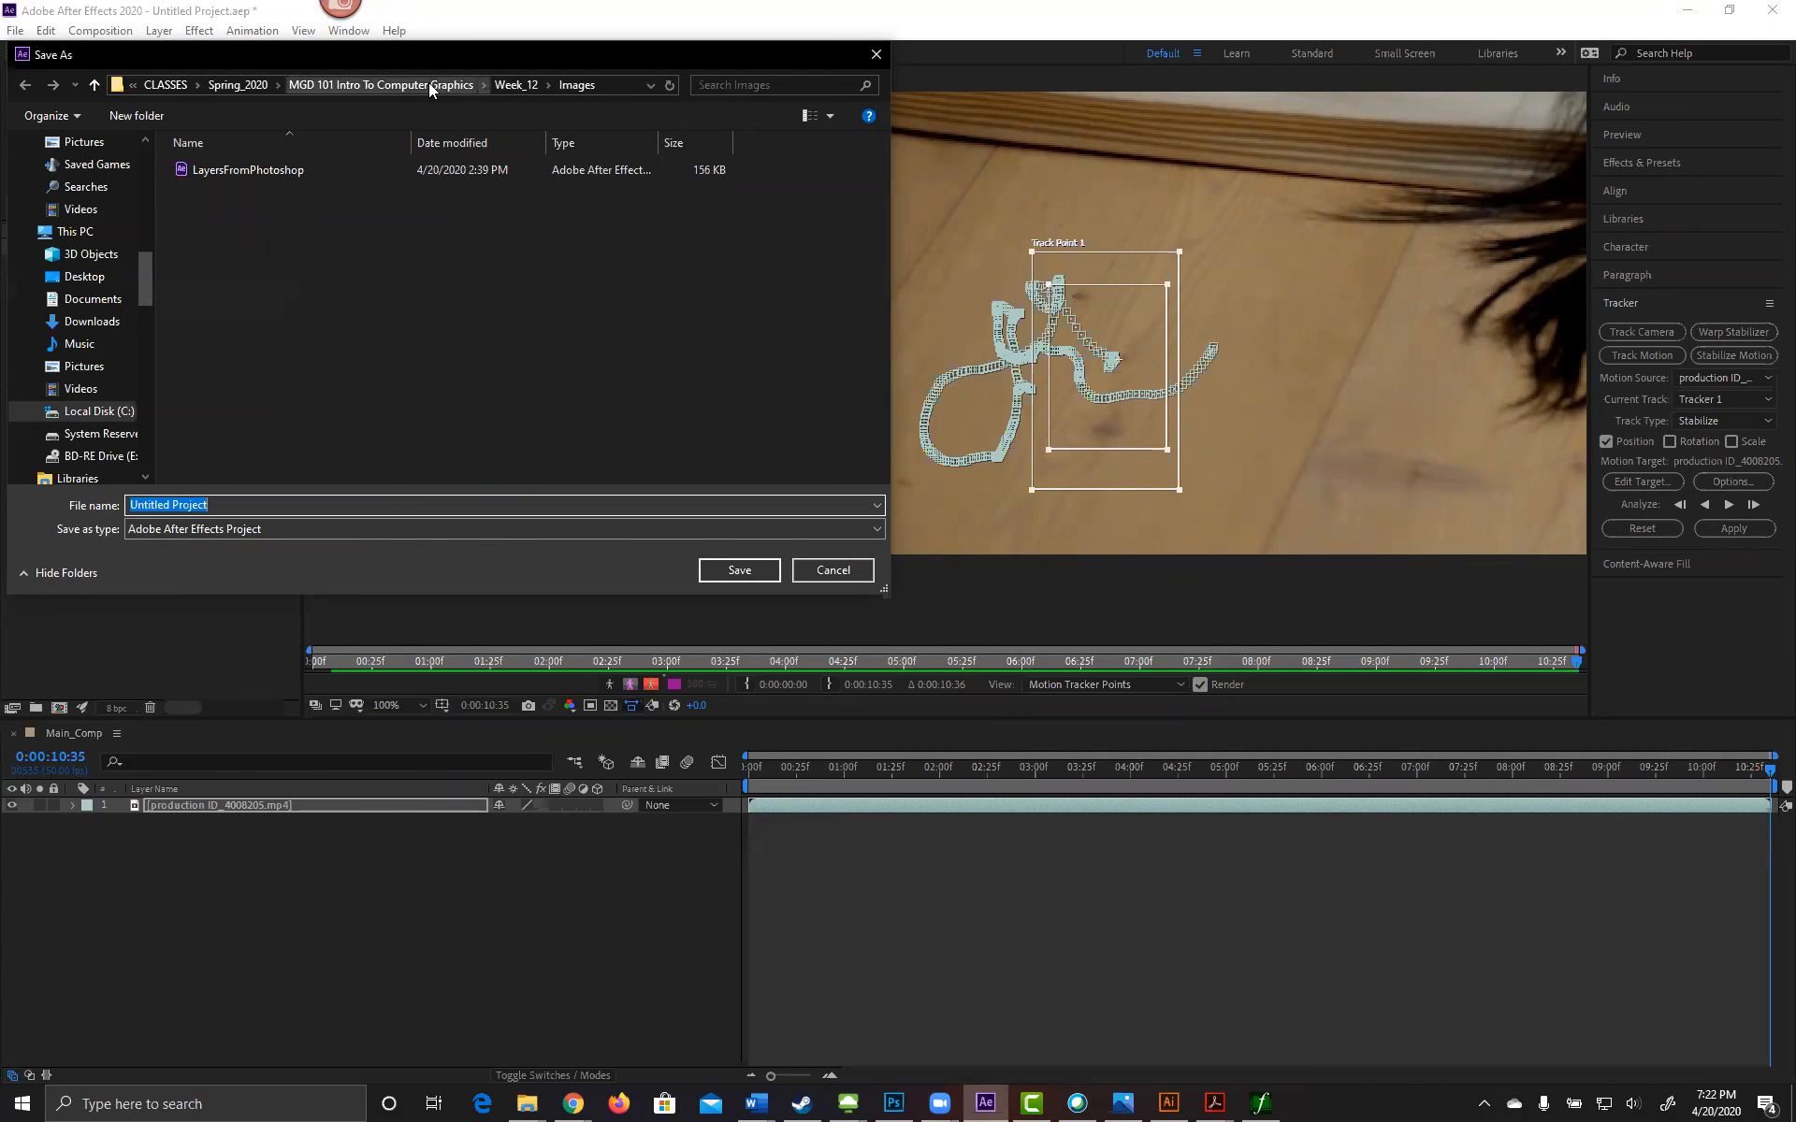
click(246, 84)
click(236, 304)
double_click(236, 305)
double_click(258, 352)
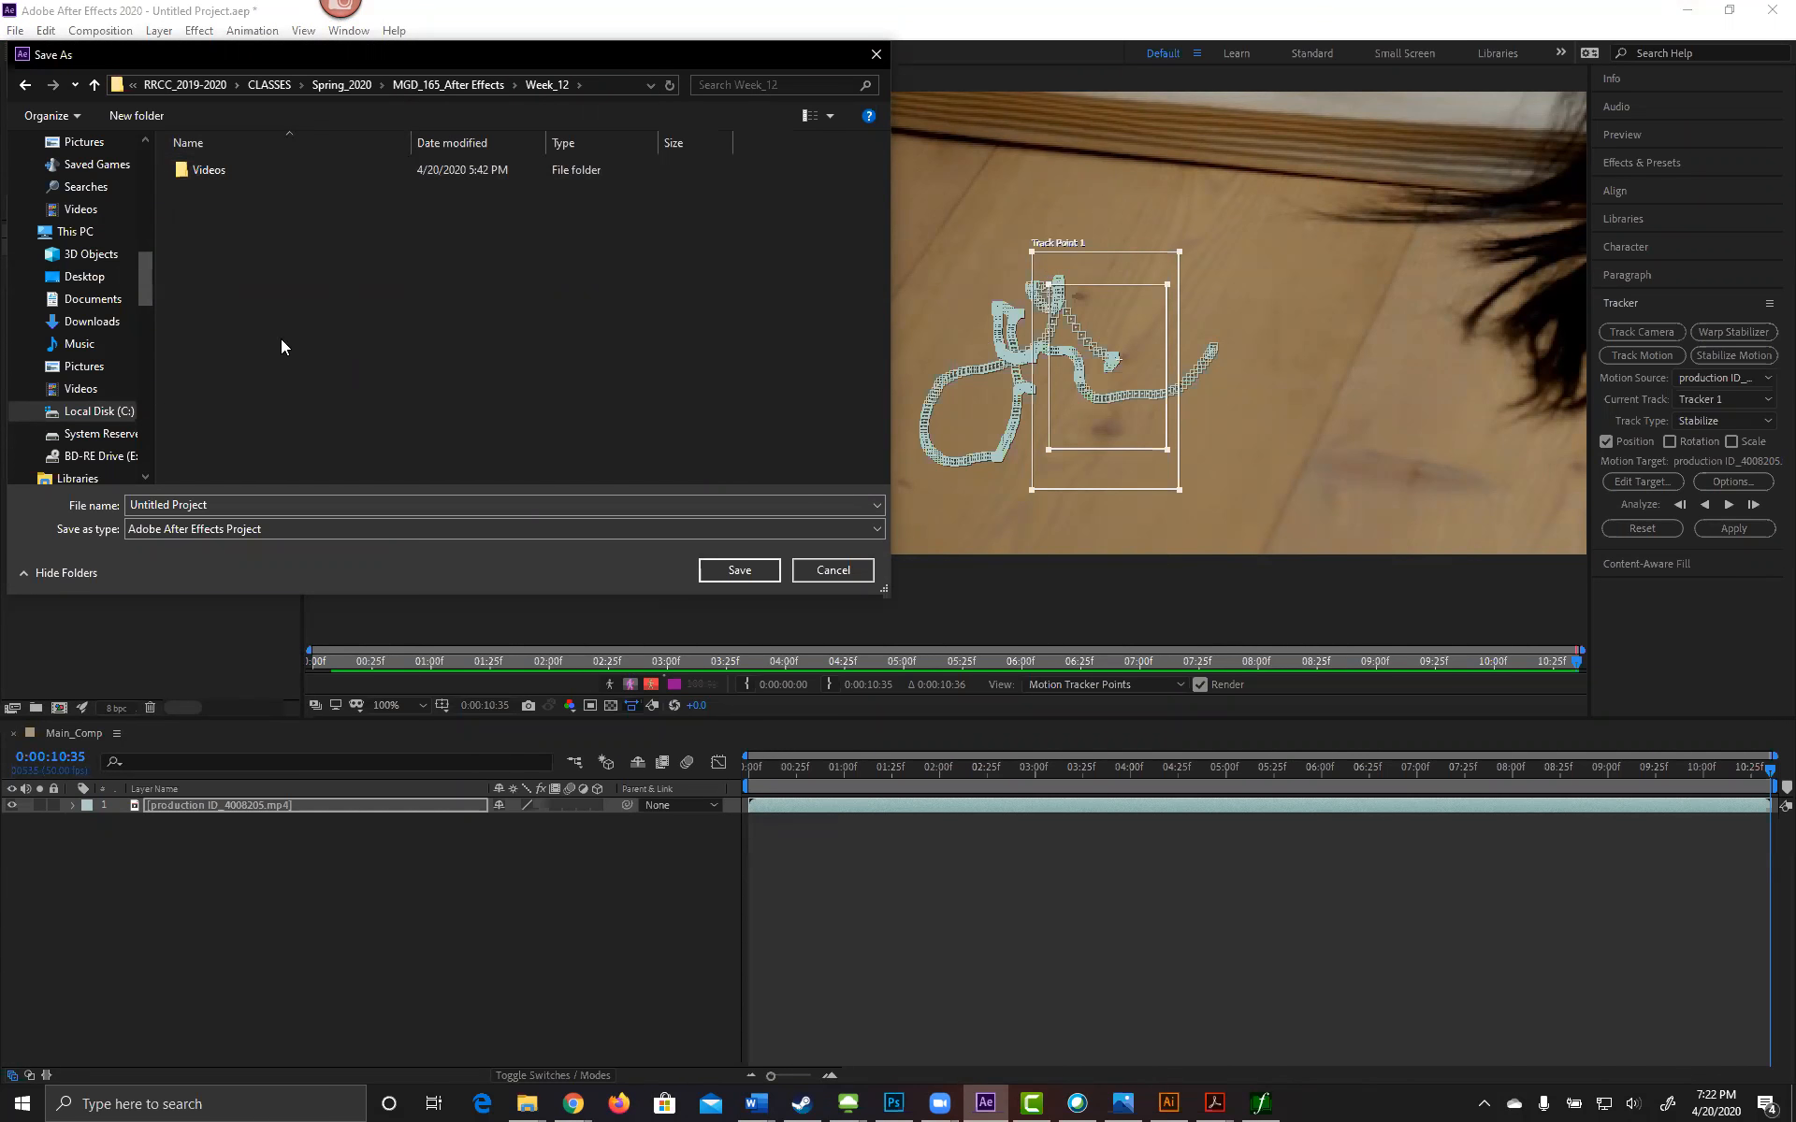
drag(206, 511, 103, 511)
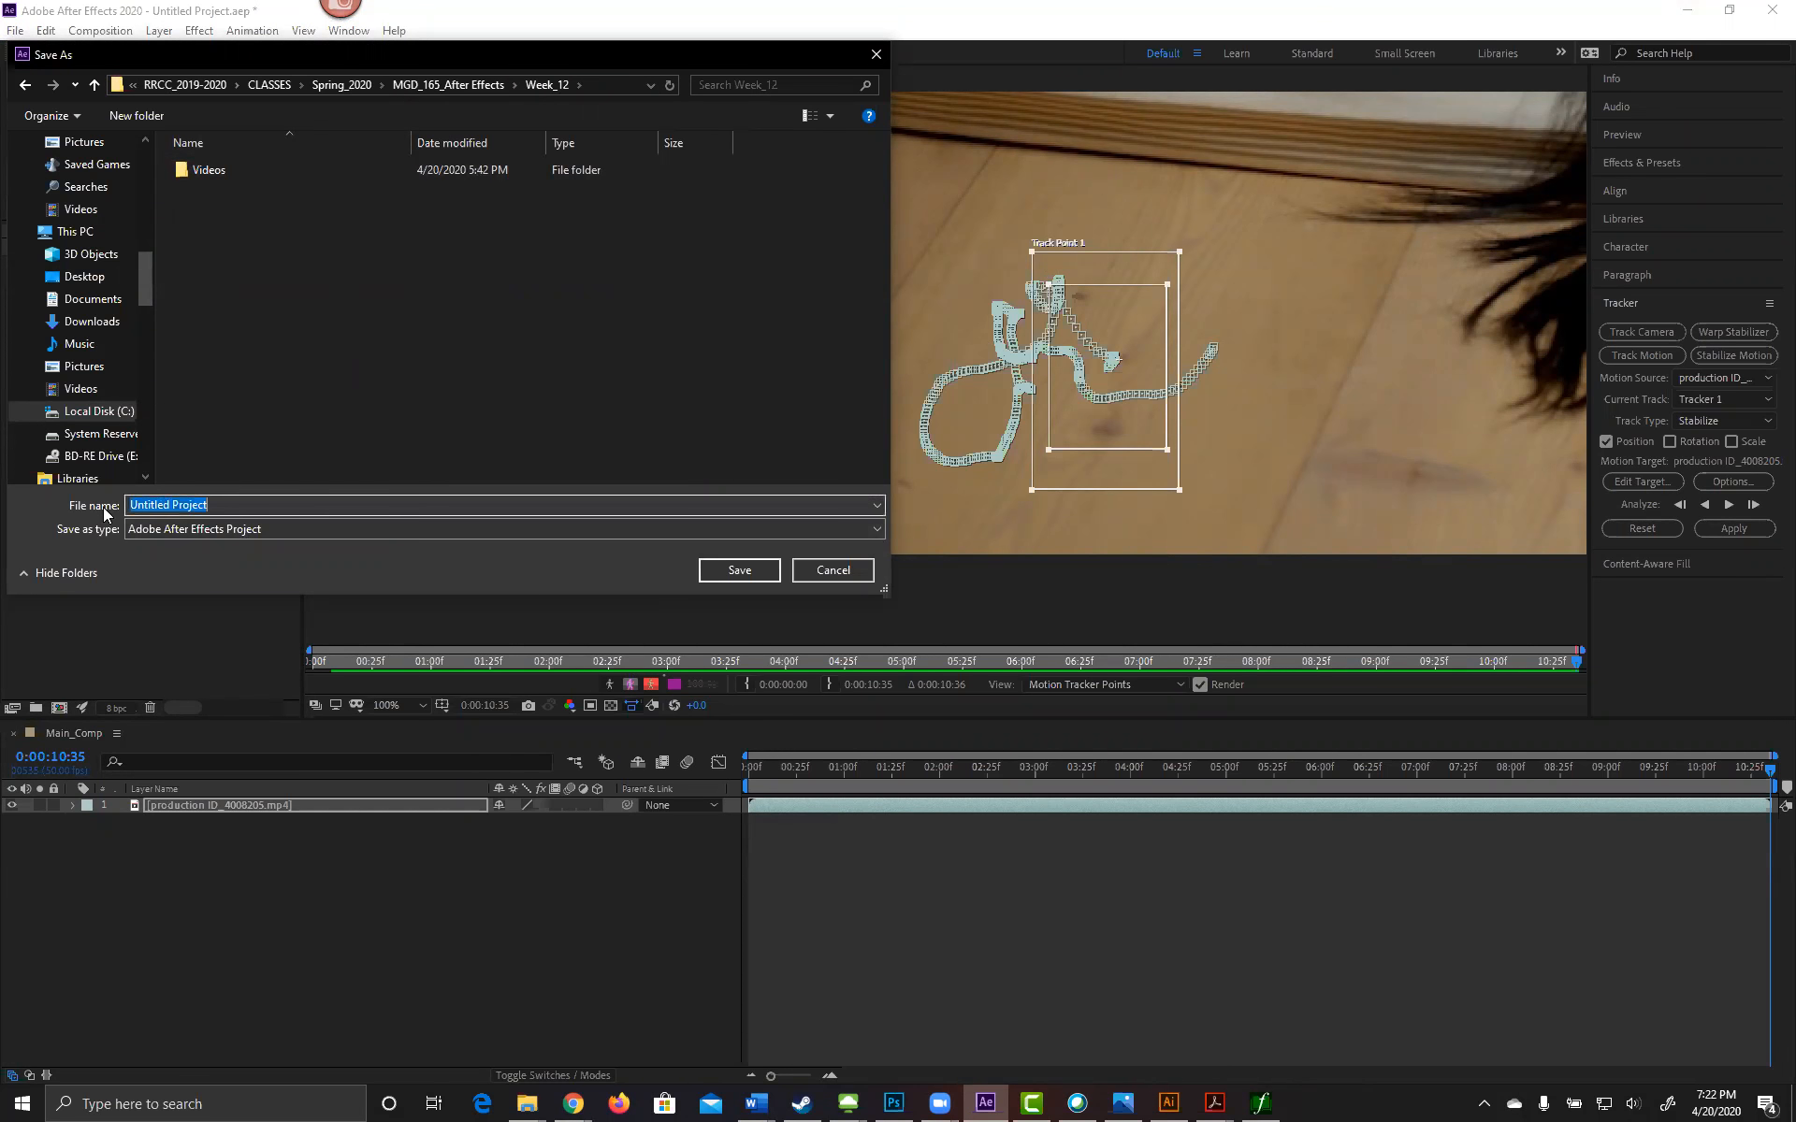
text(Stabilize Motion)
key(Return)
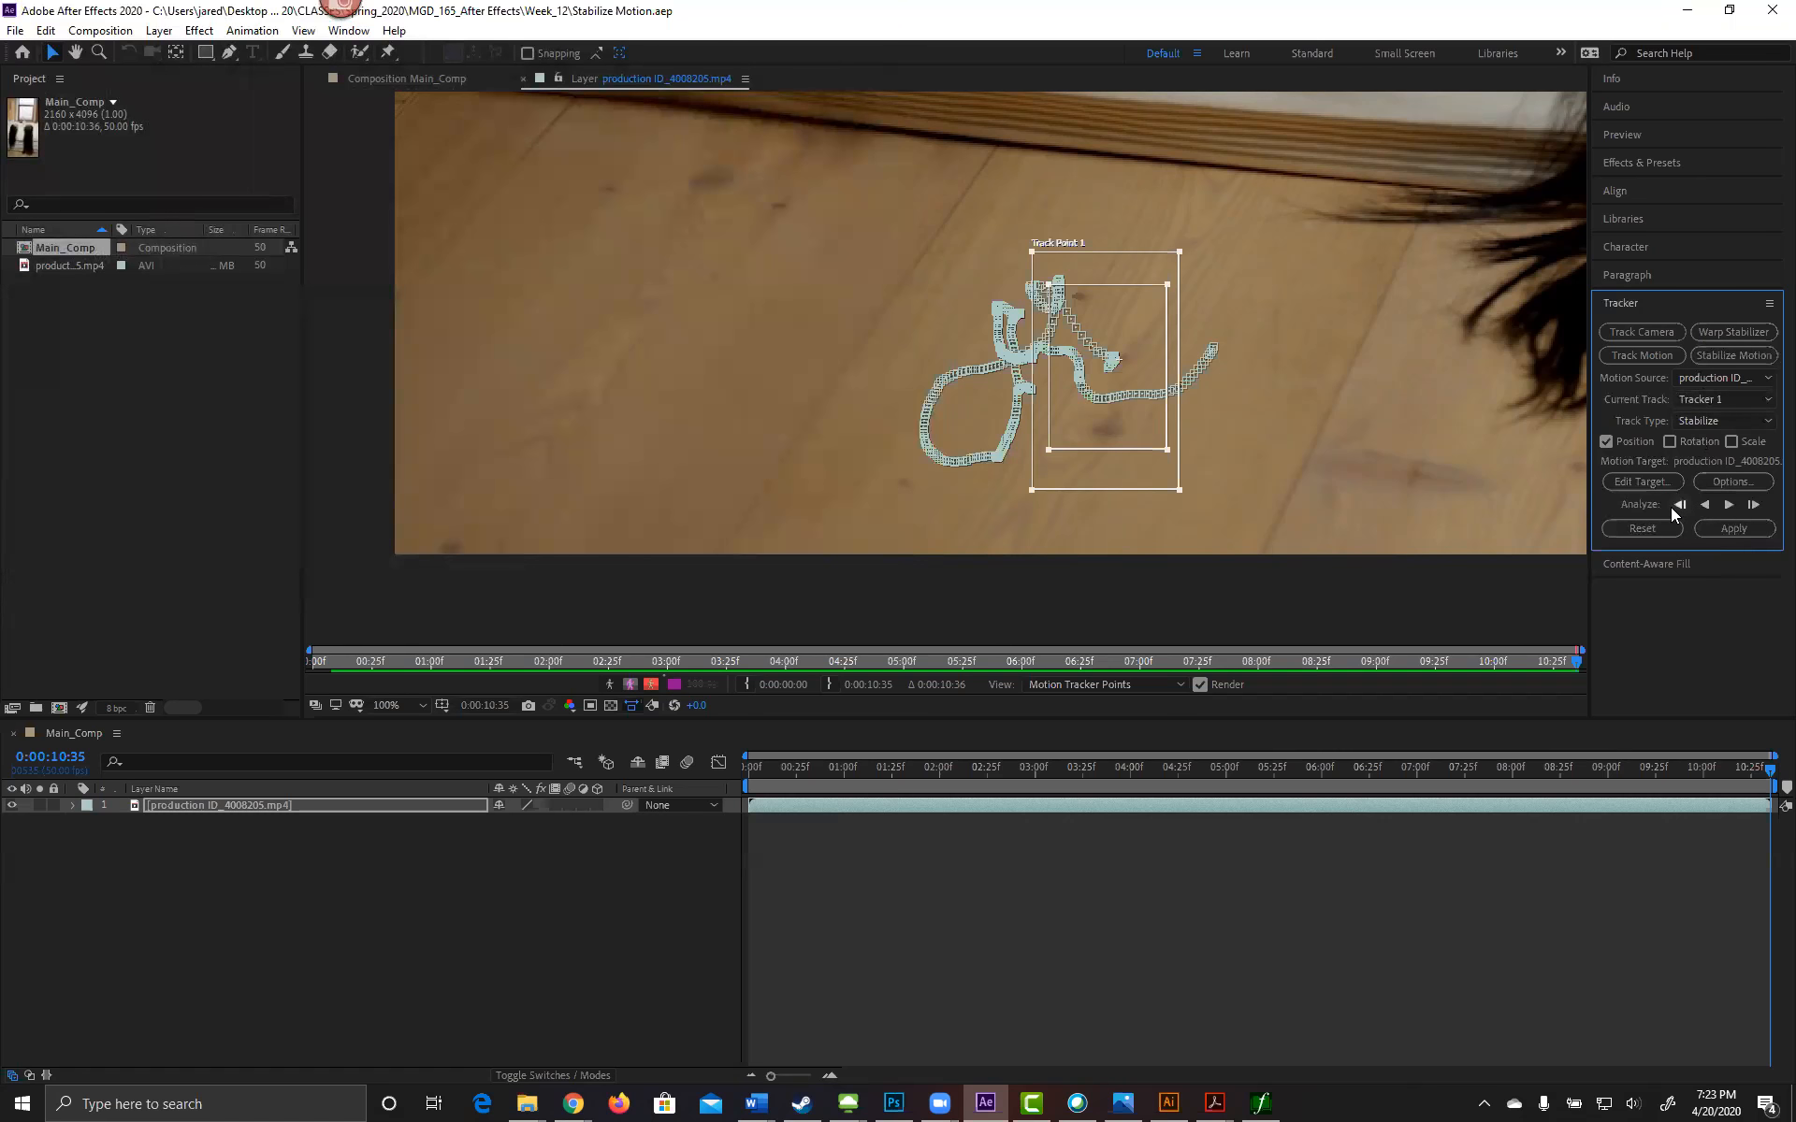
Step: Look over the tracker's Track Type options, and switch briefly to Chrome to revisit the red ranger marker picture
click(1715, 422)
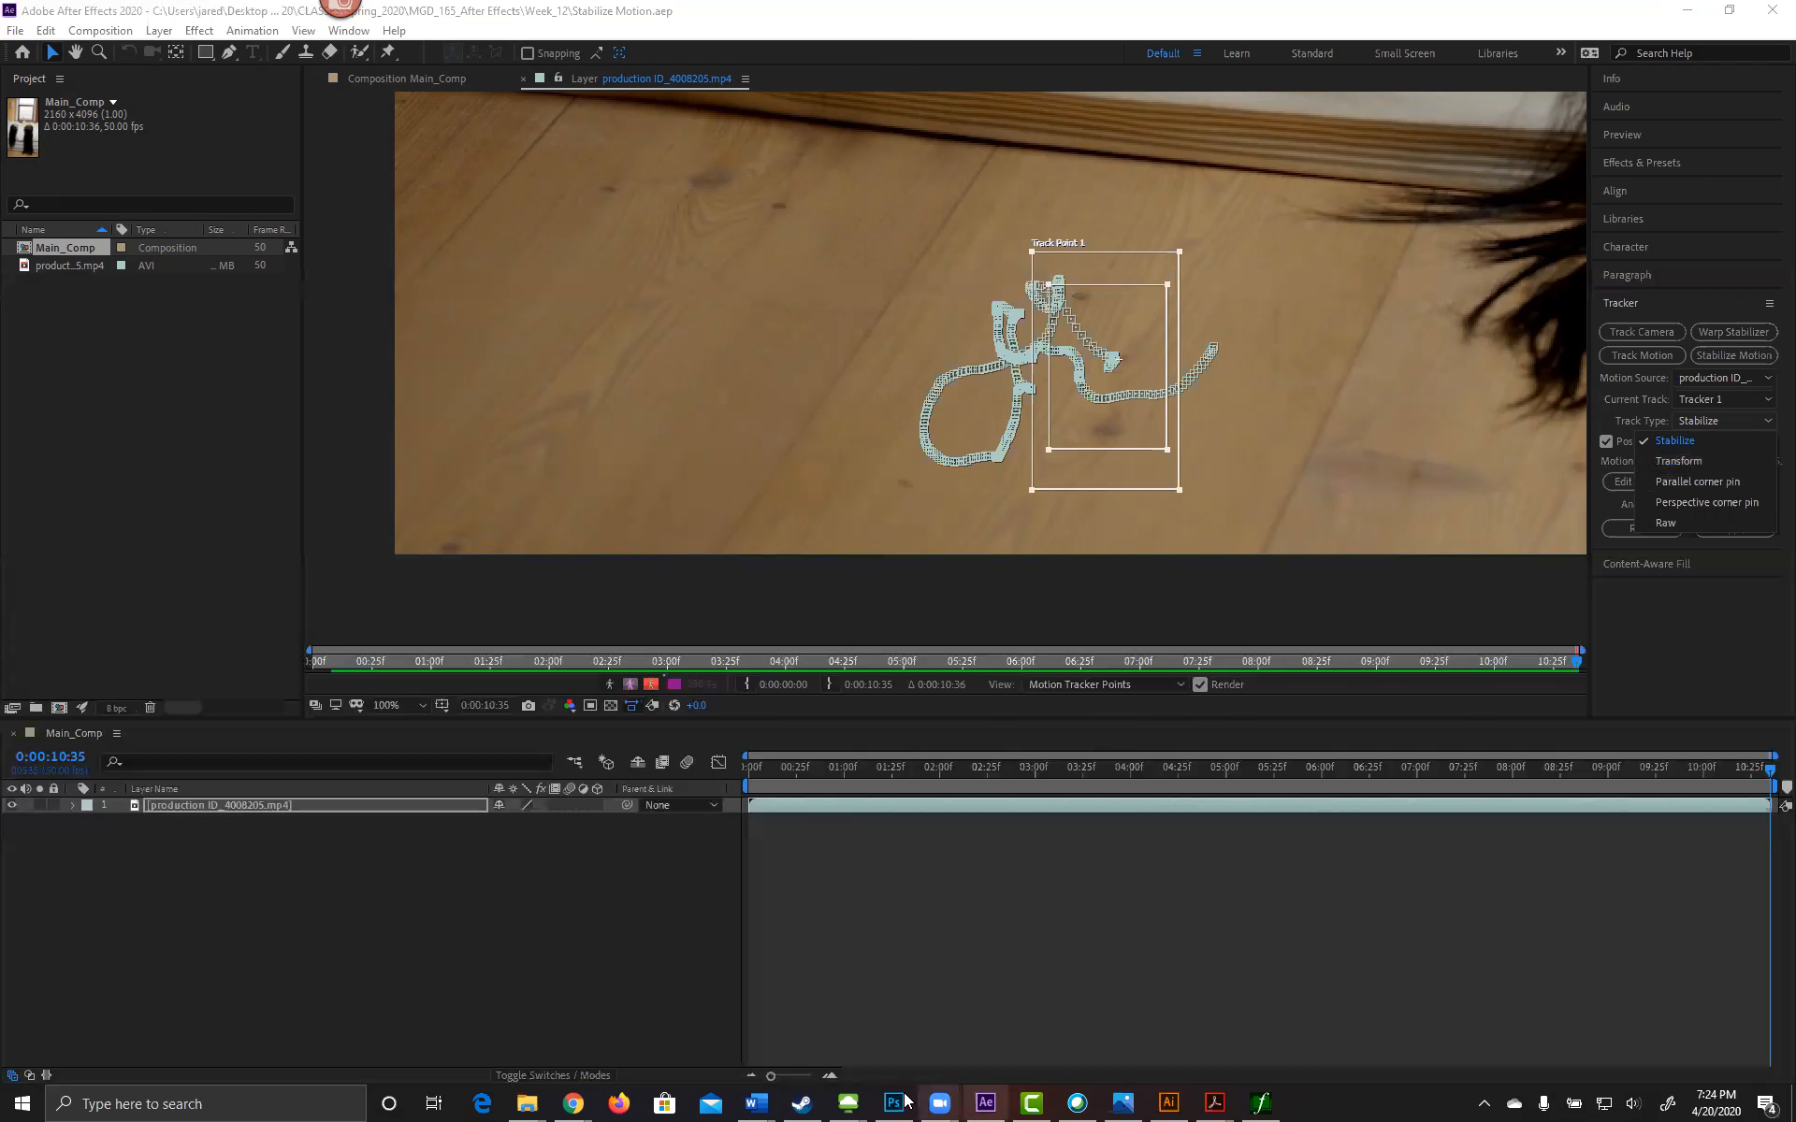
key(alt+Tab)
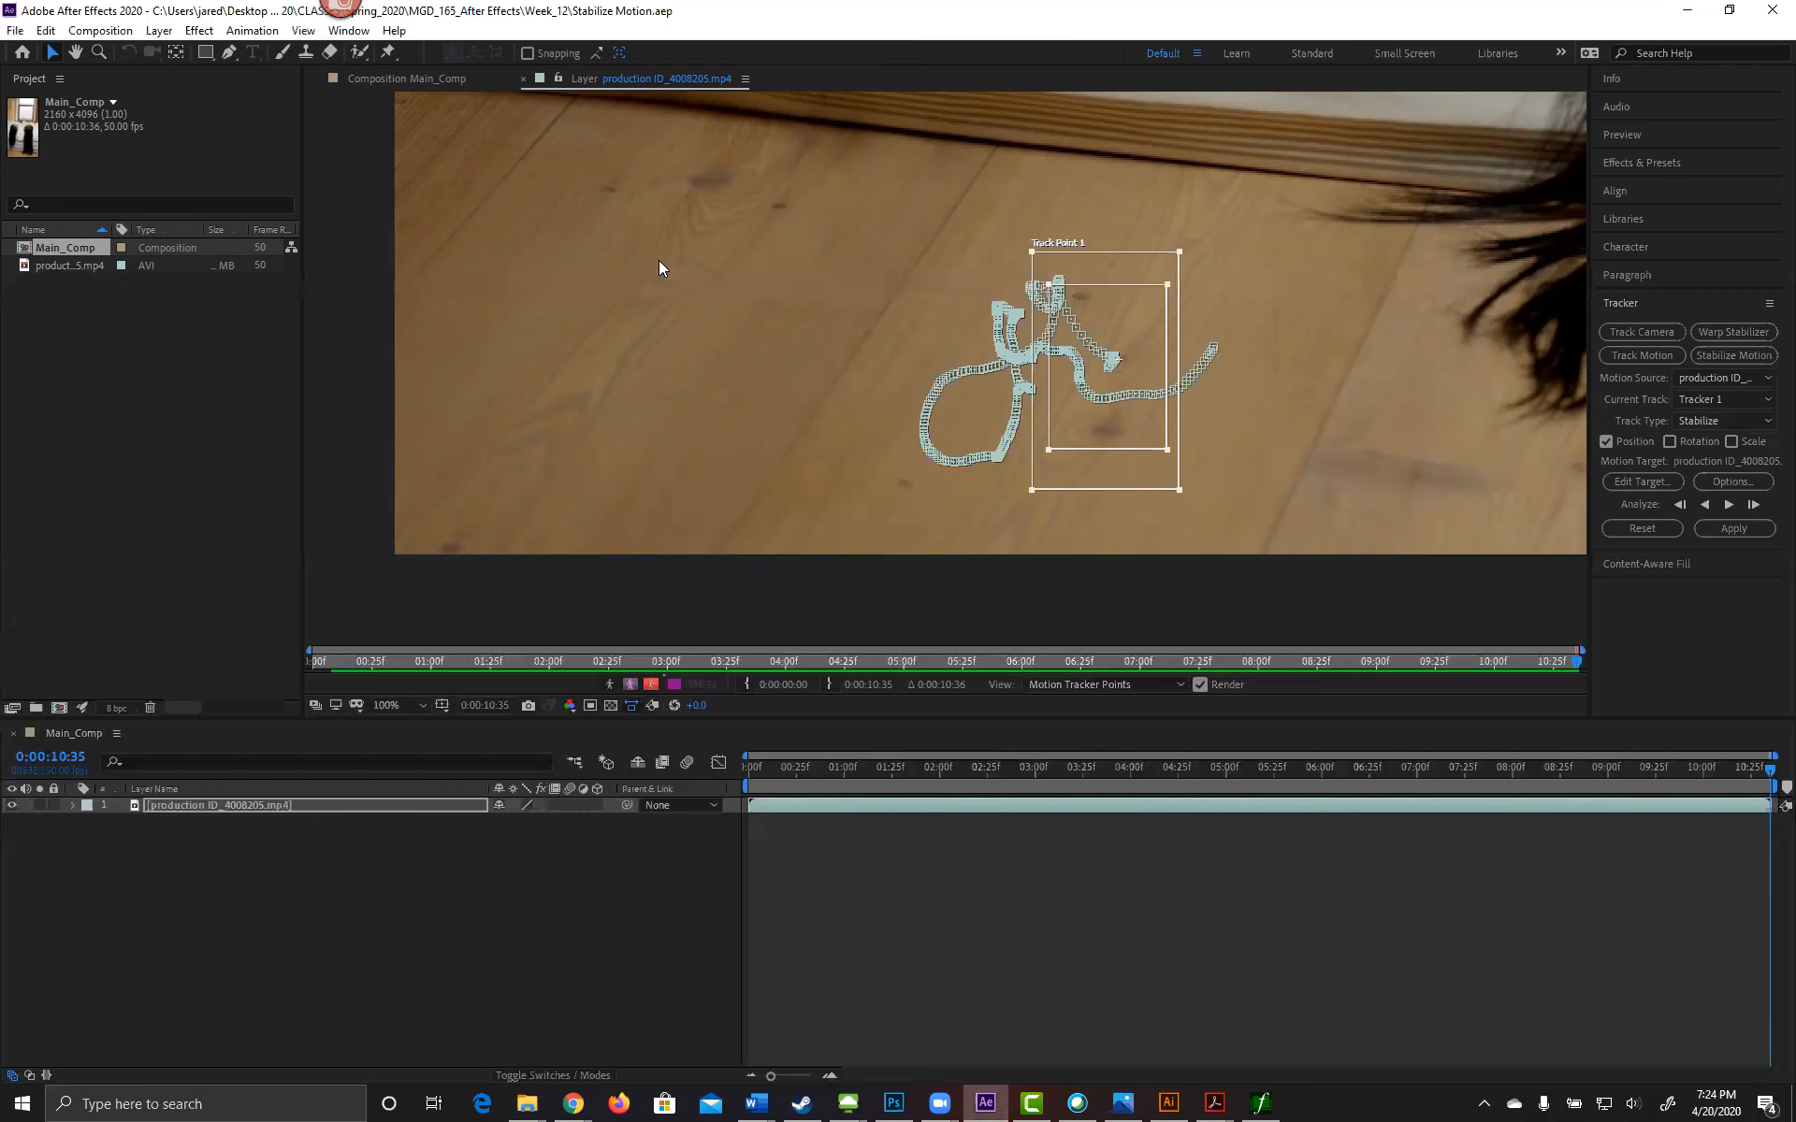
key(alt+Tab)
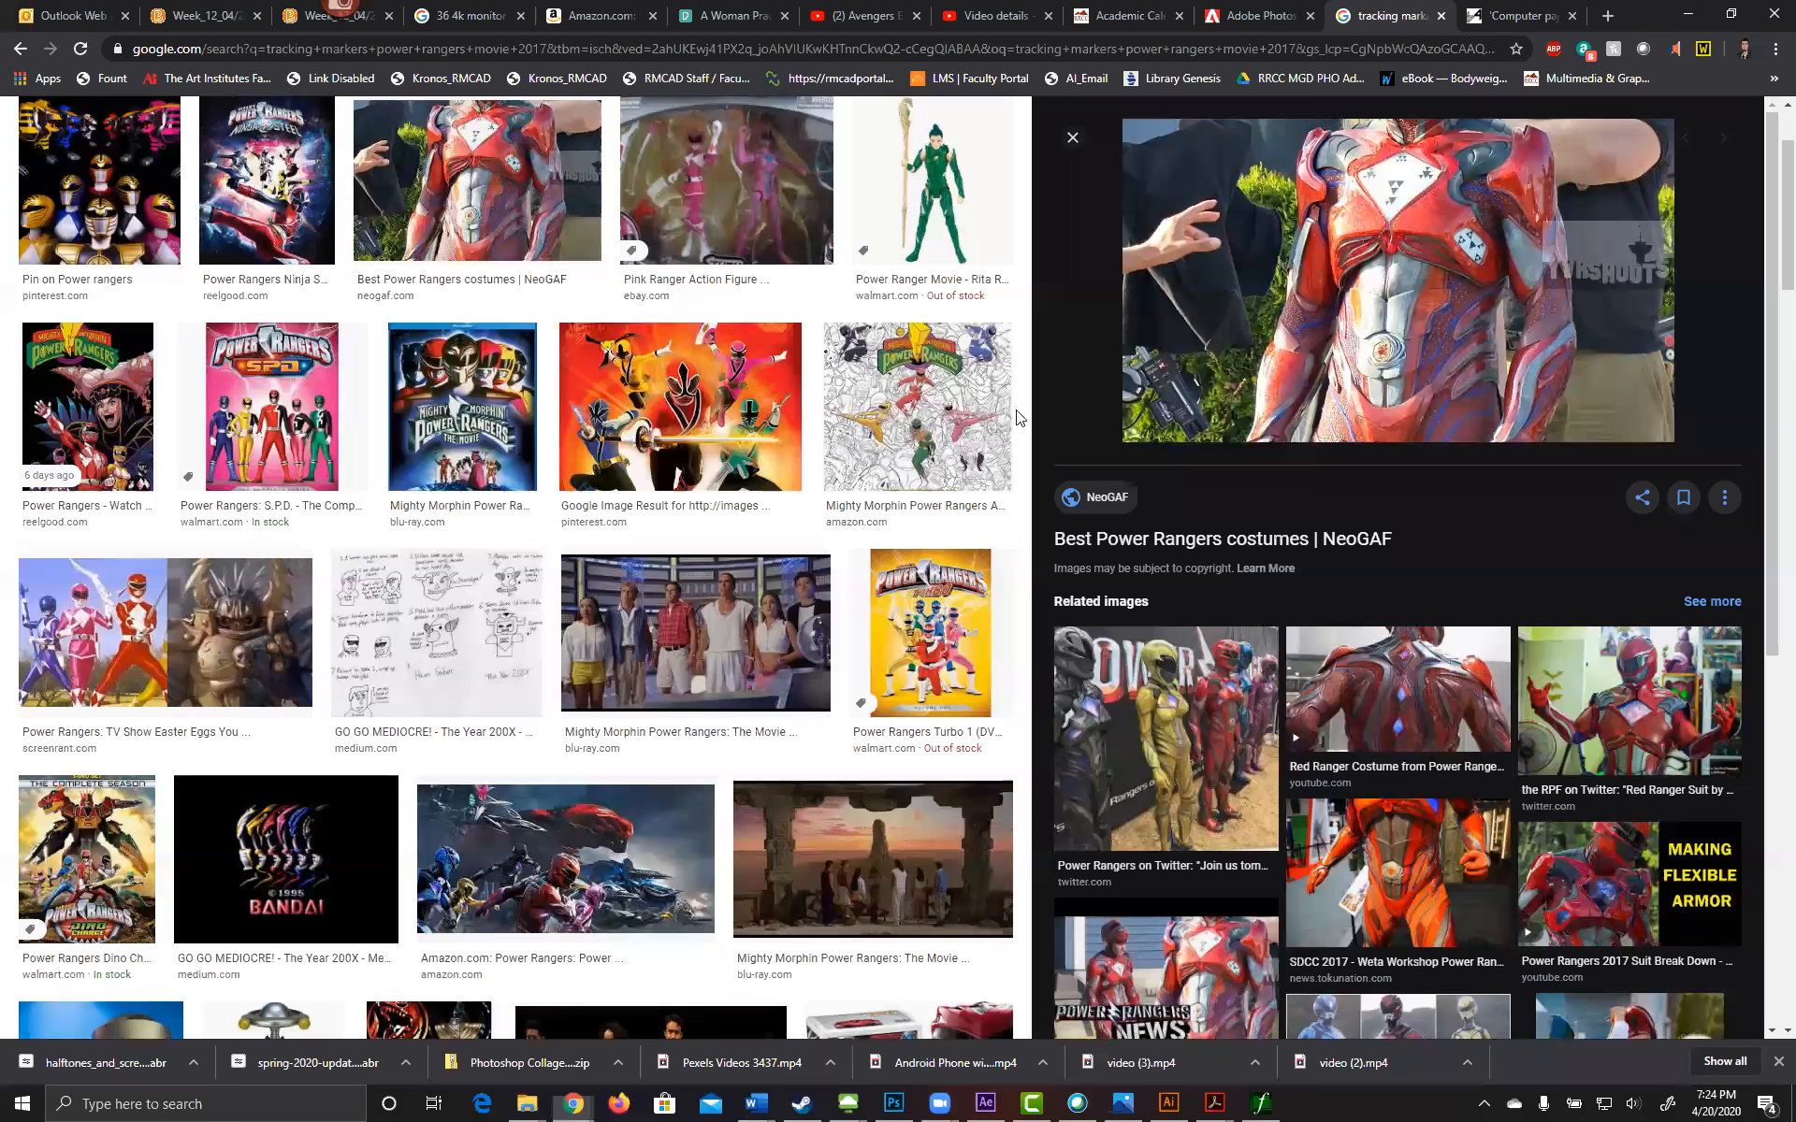
click(1267, 15)
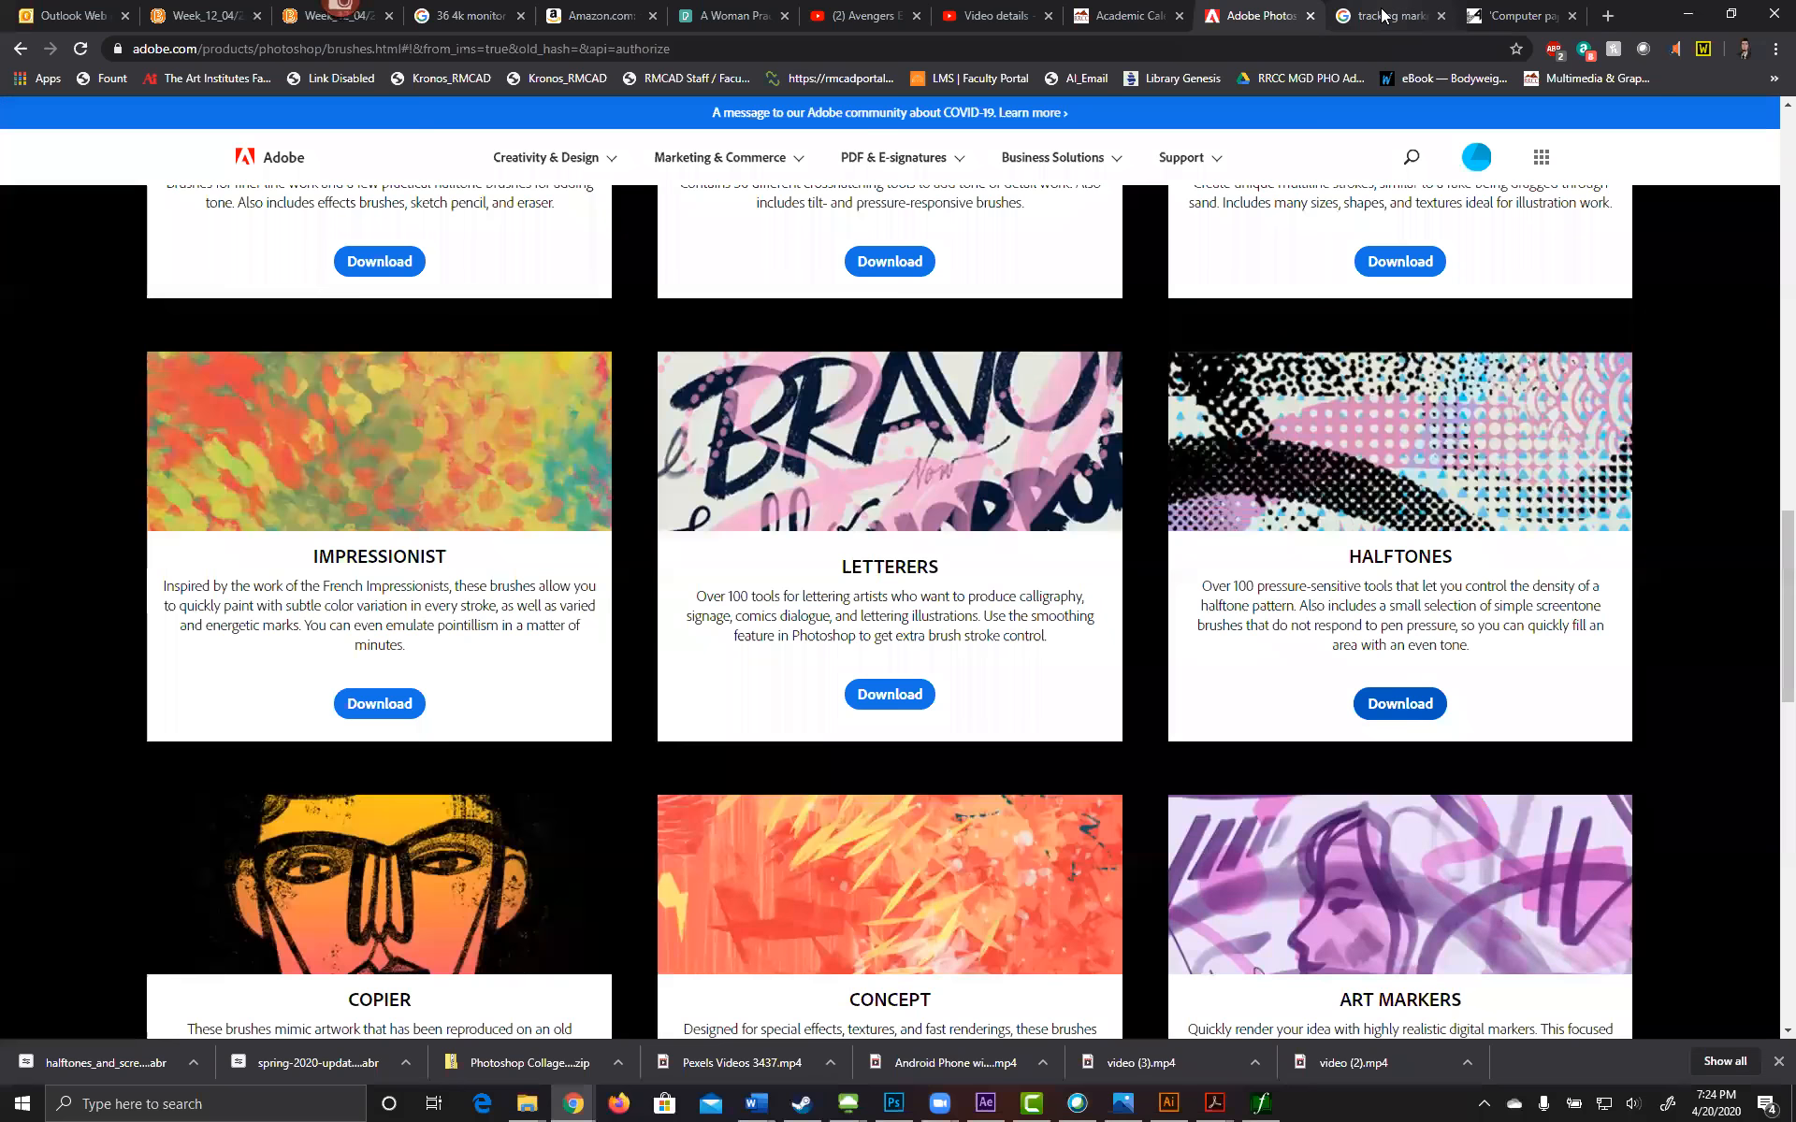
click(1359, 16)
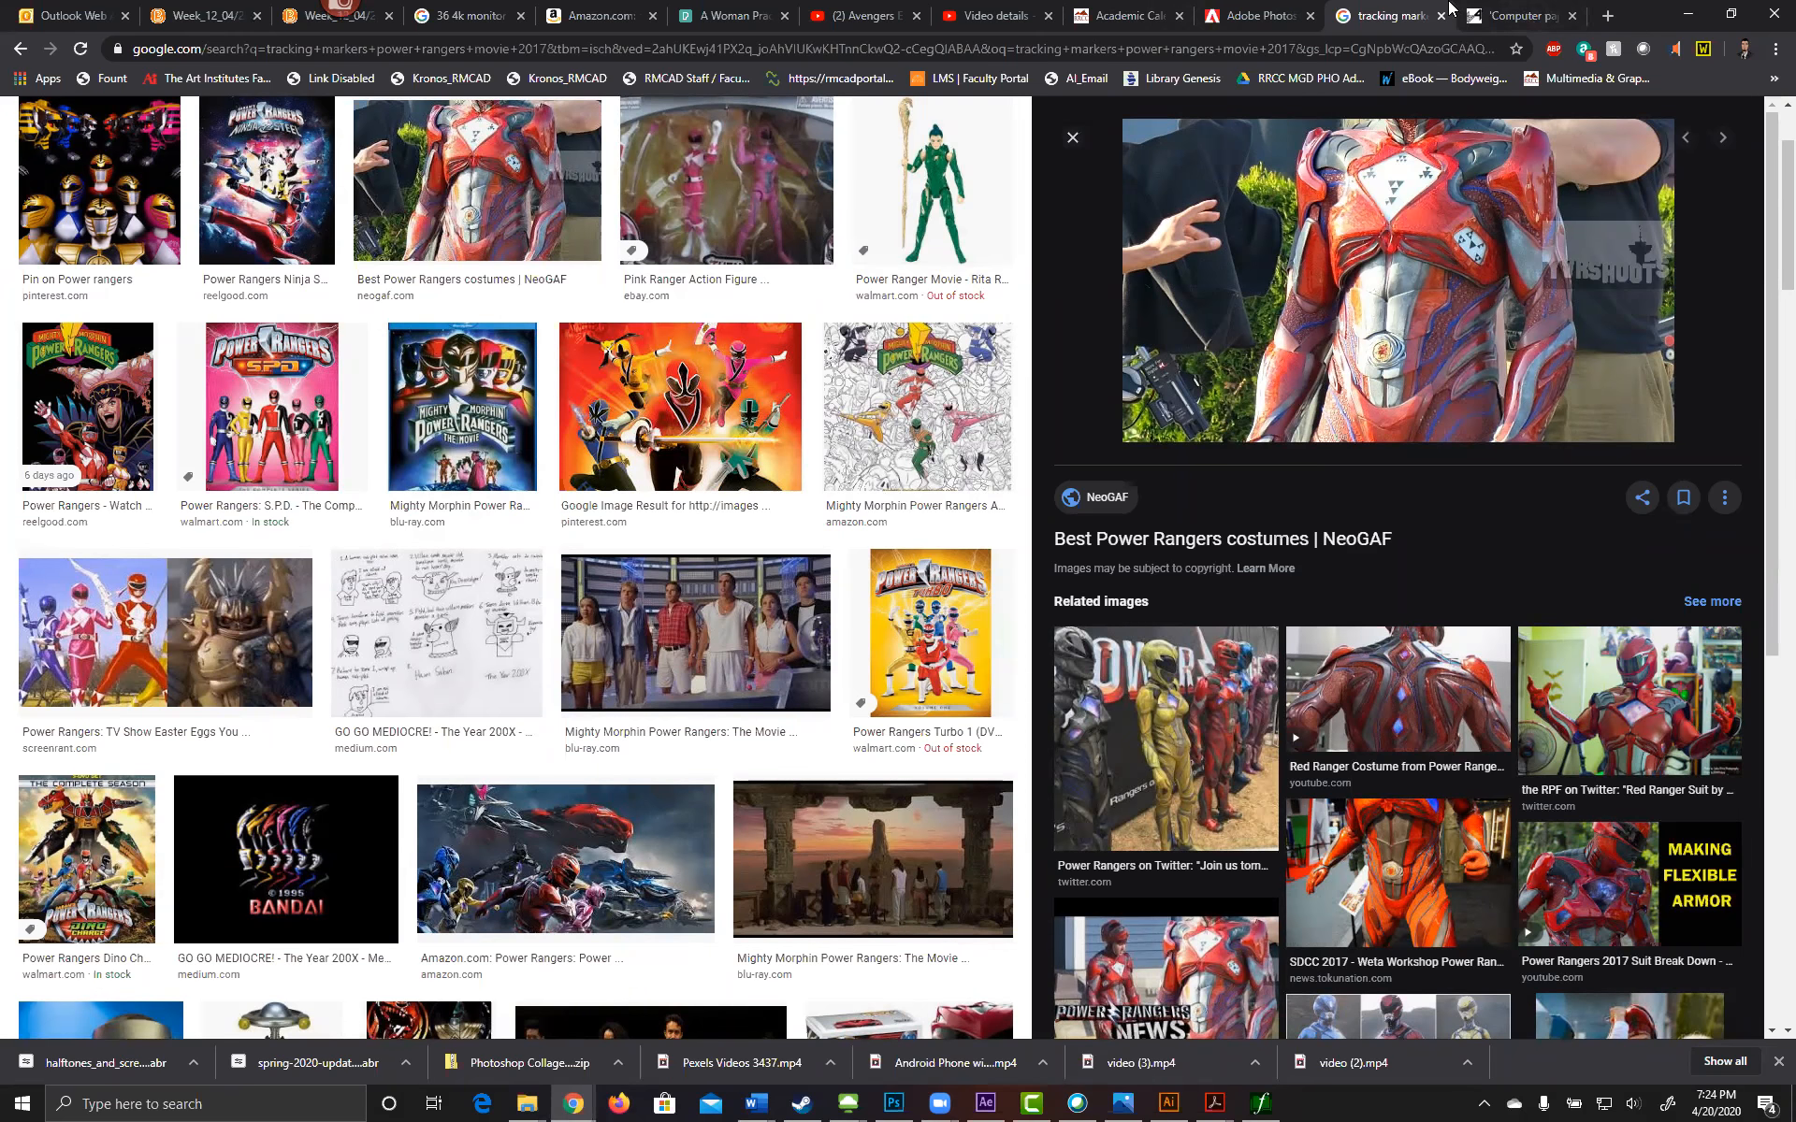
key(alt+Tab)
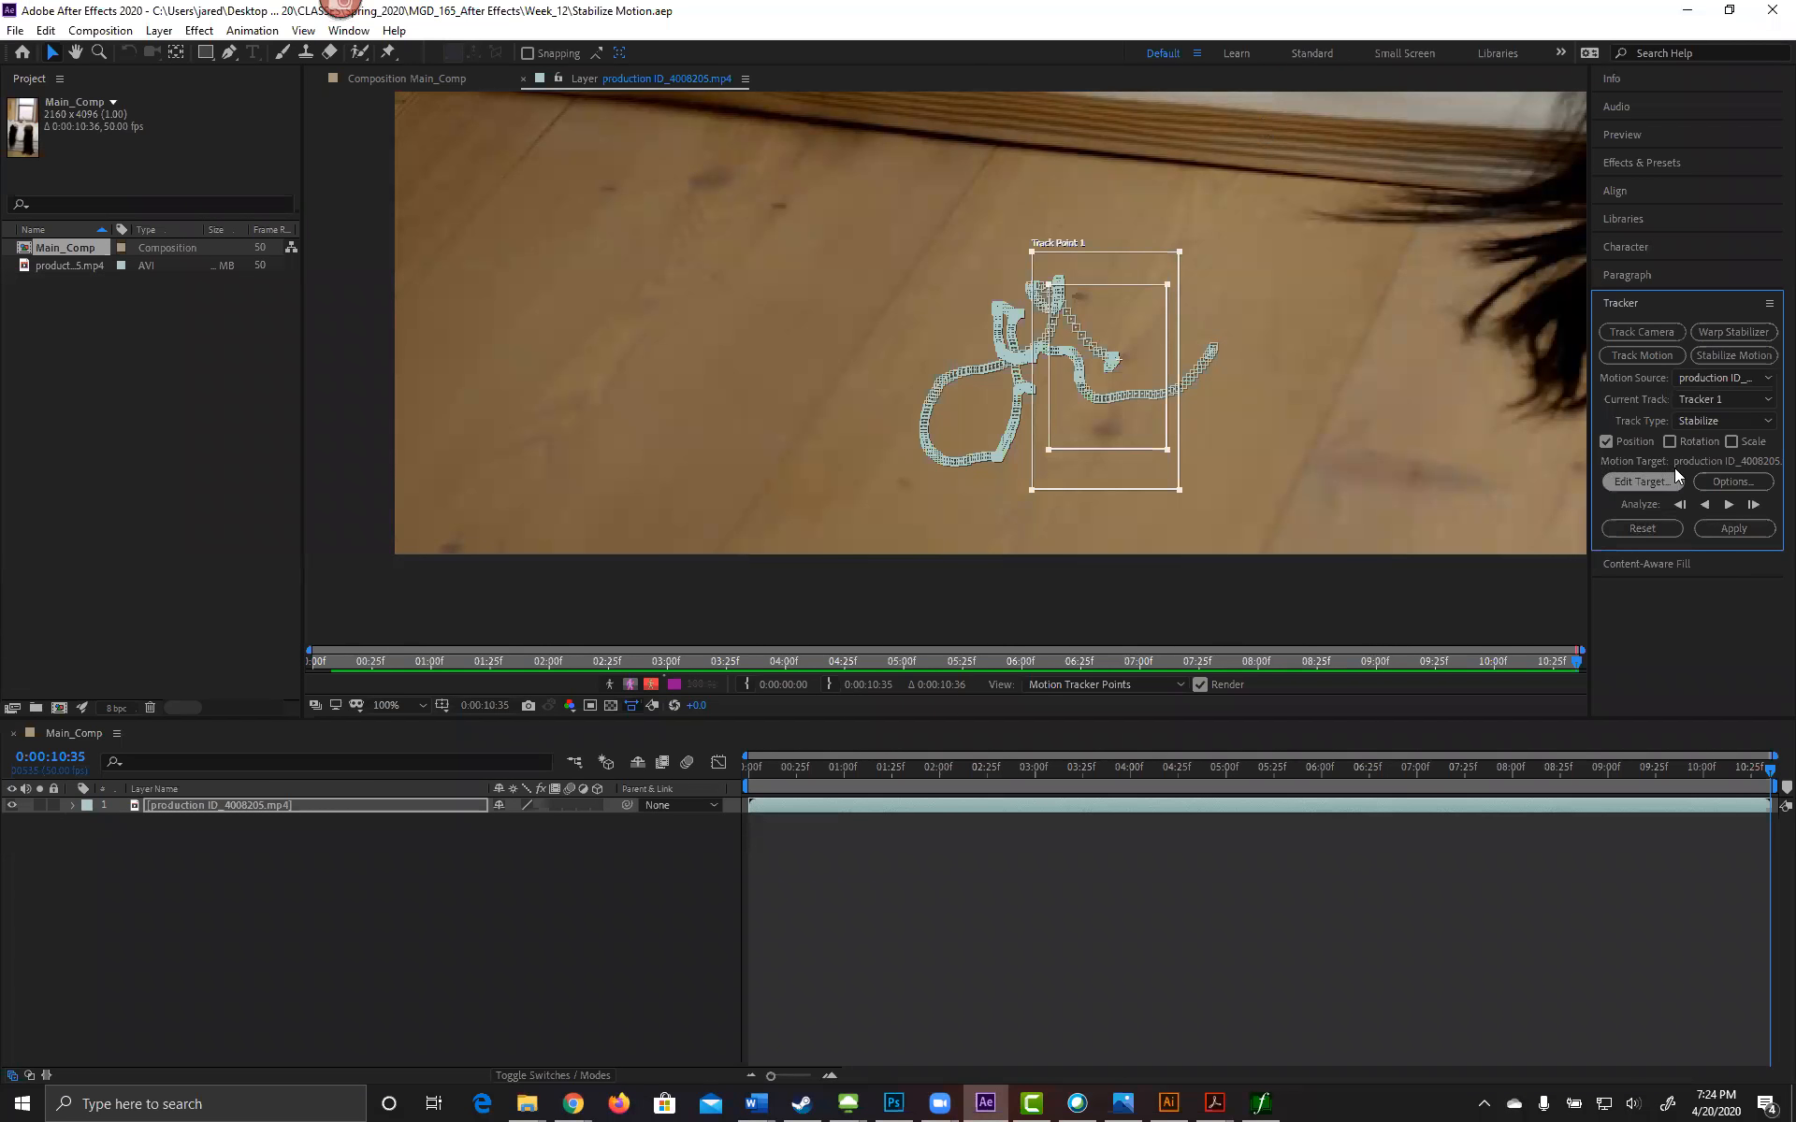
Step: Apply the stabilizing track data to the clip in both the X and Y dimensions
click(1716, 527)
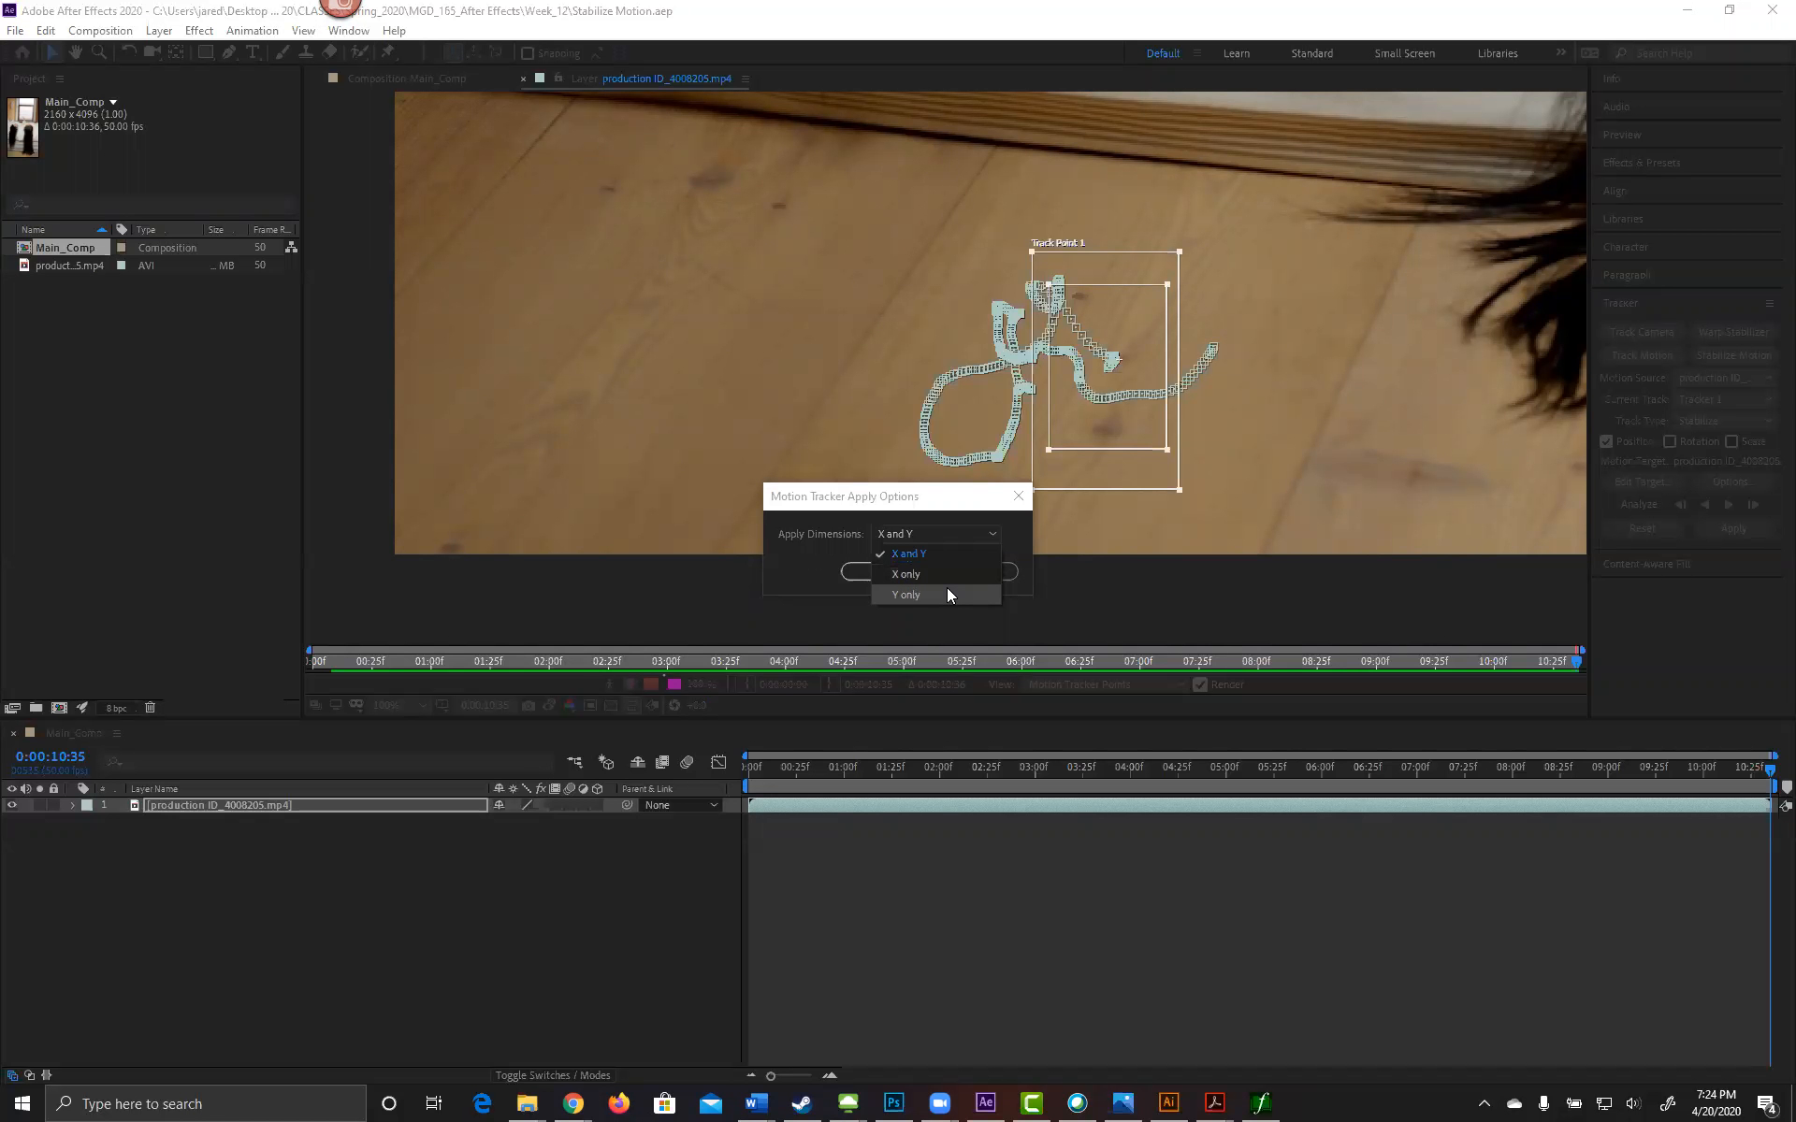
click(842, 499)
click(883, 571)
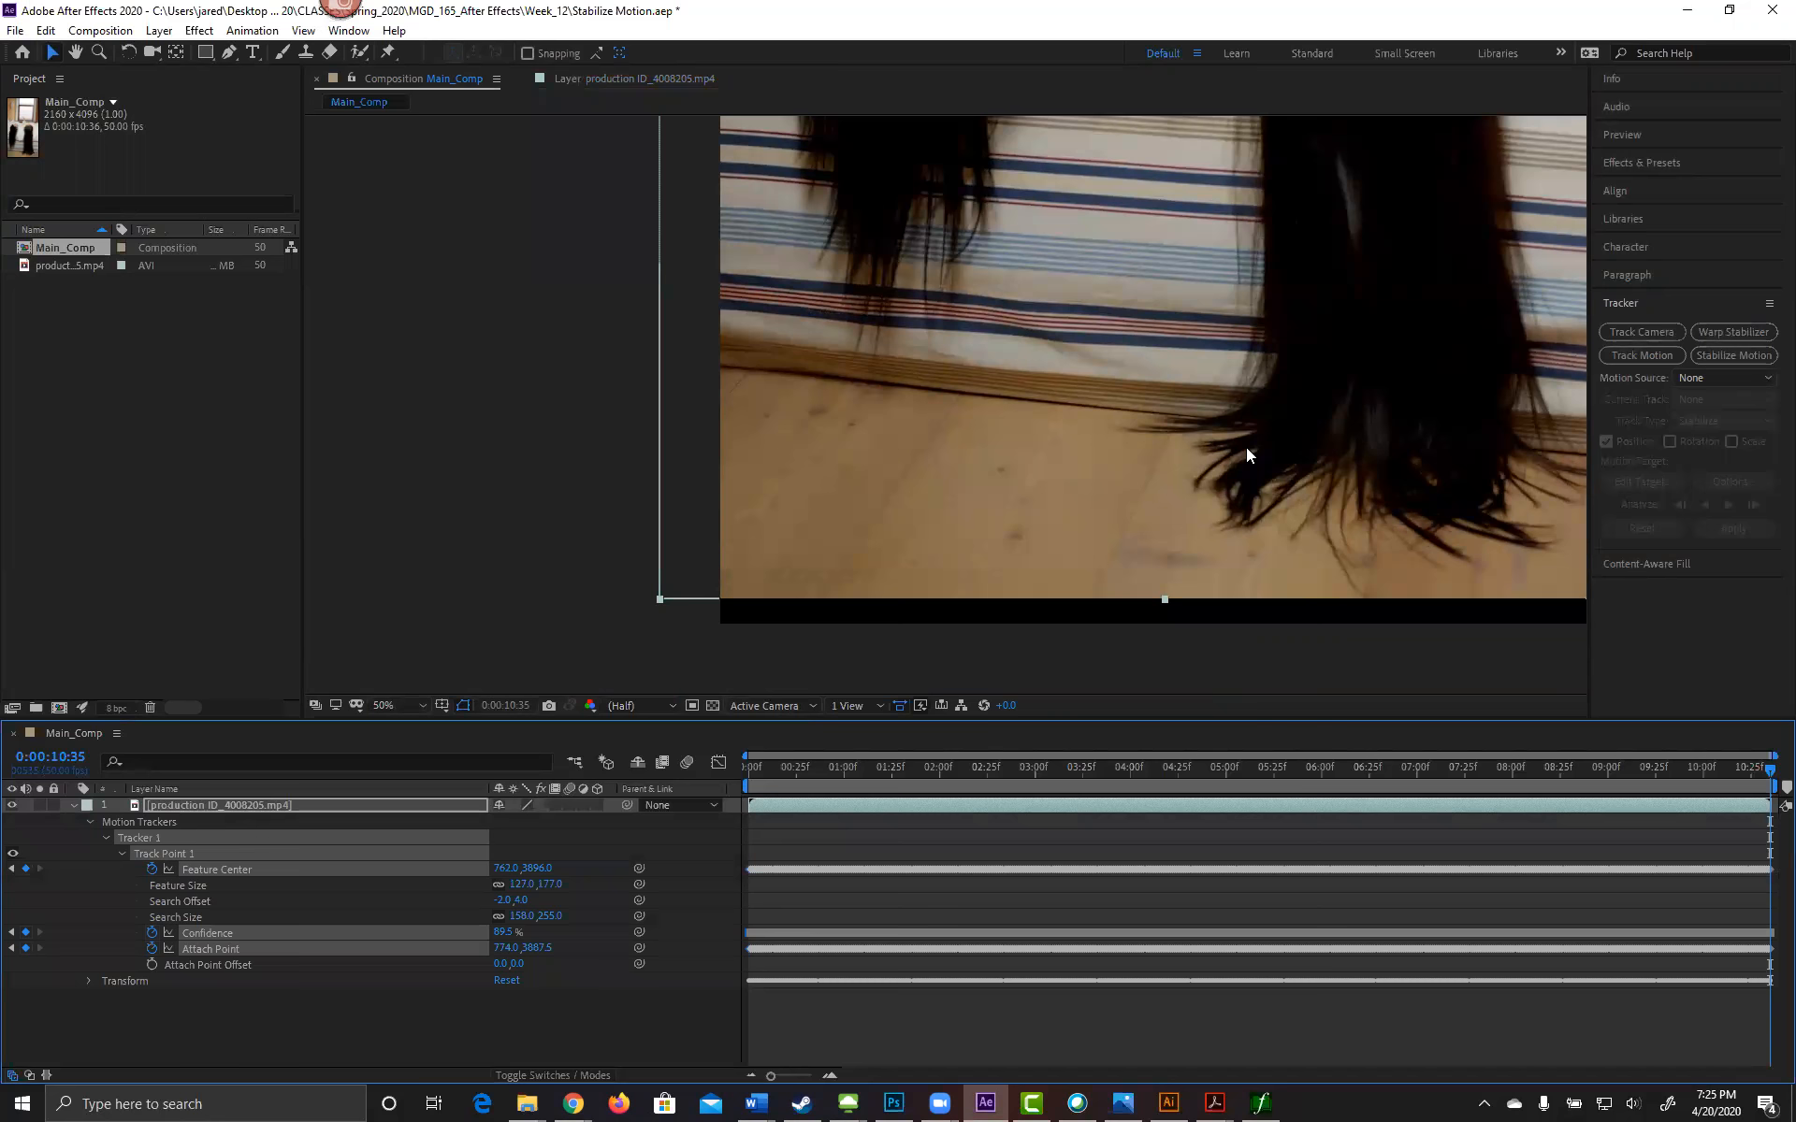
Step: Preview the stabilized Main_Comp from its first frame with the whole portrait frame in view, and stop the playback
scroll(1246, 449, down, 3)
key(space)
drag(1199, 309, 1191, 465)
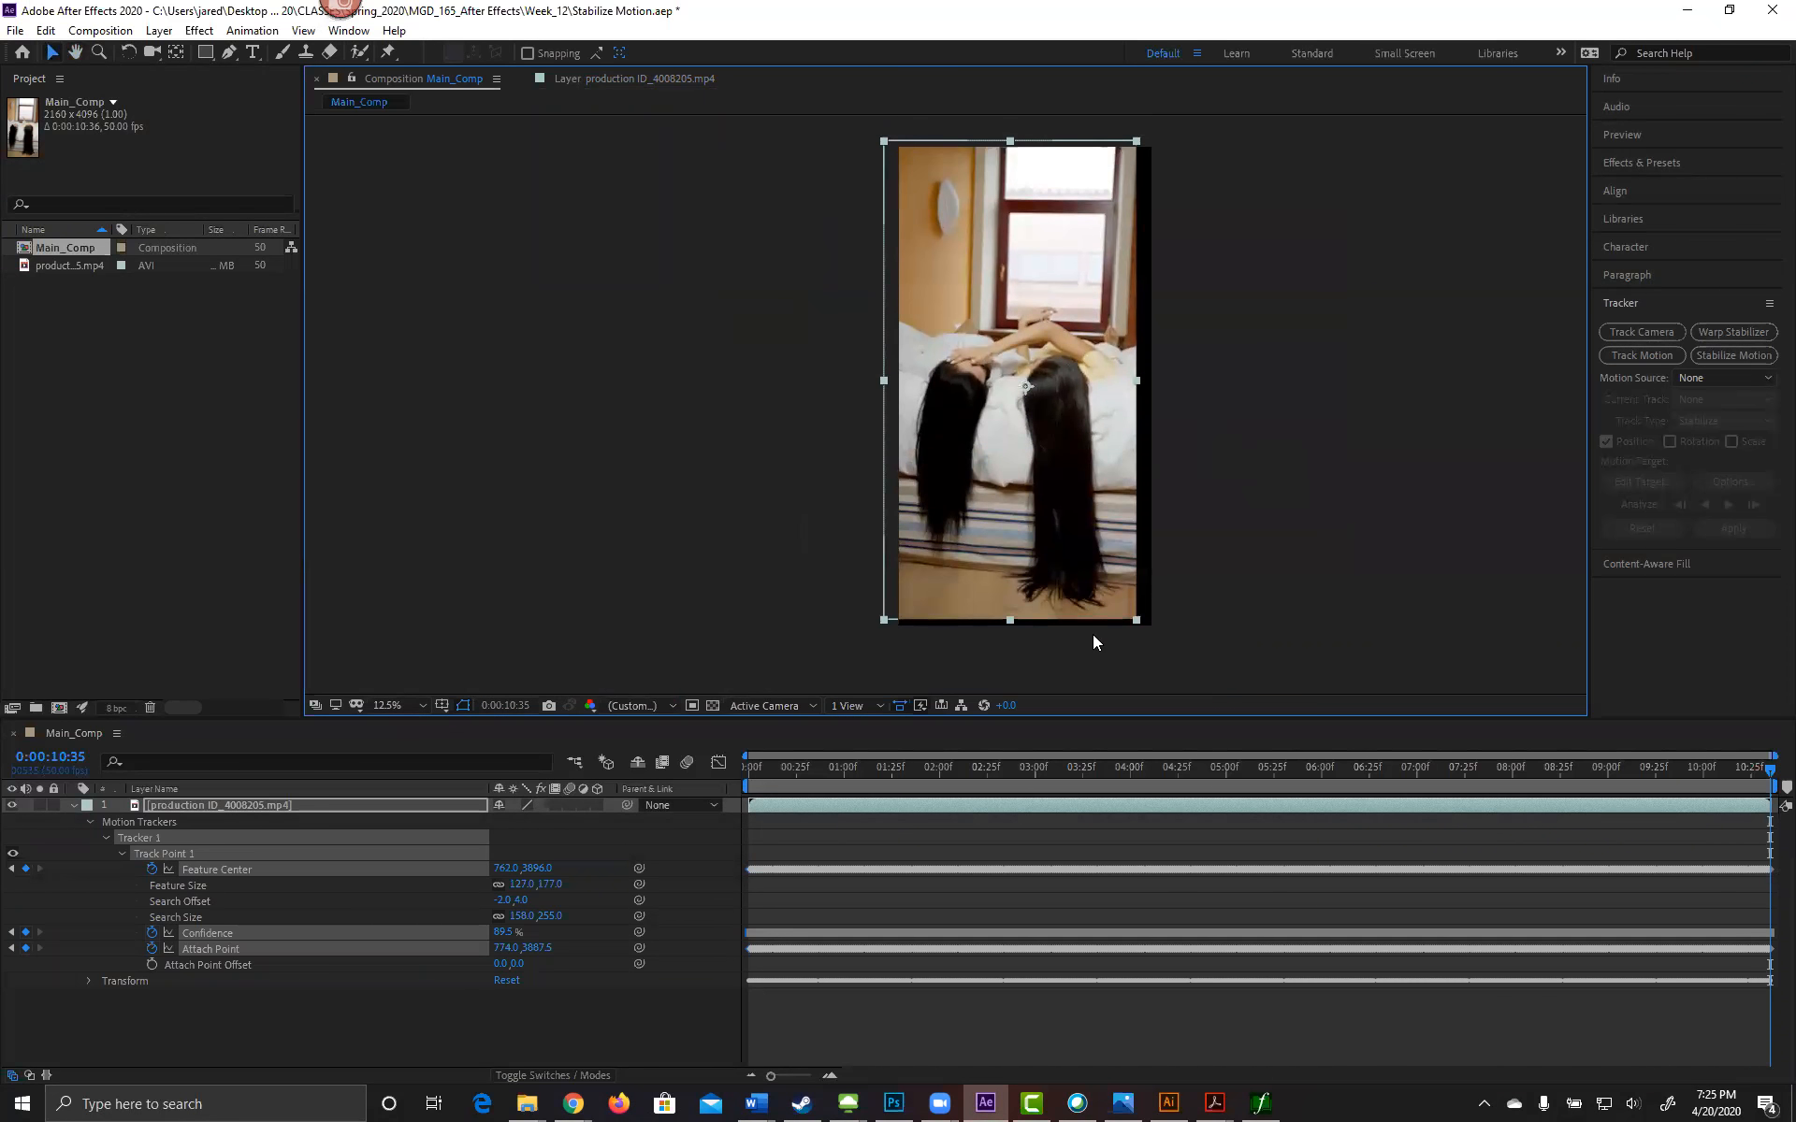
click(747, 769)
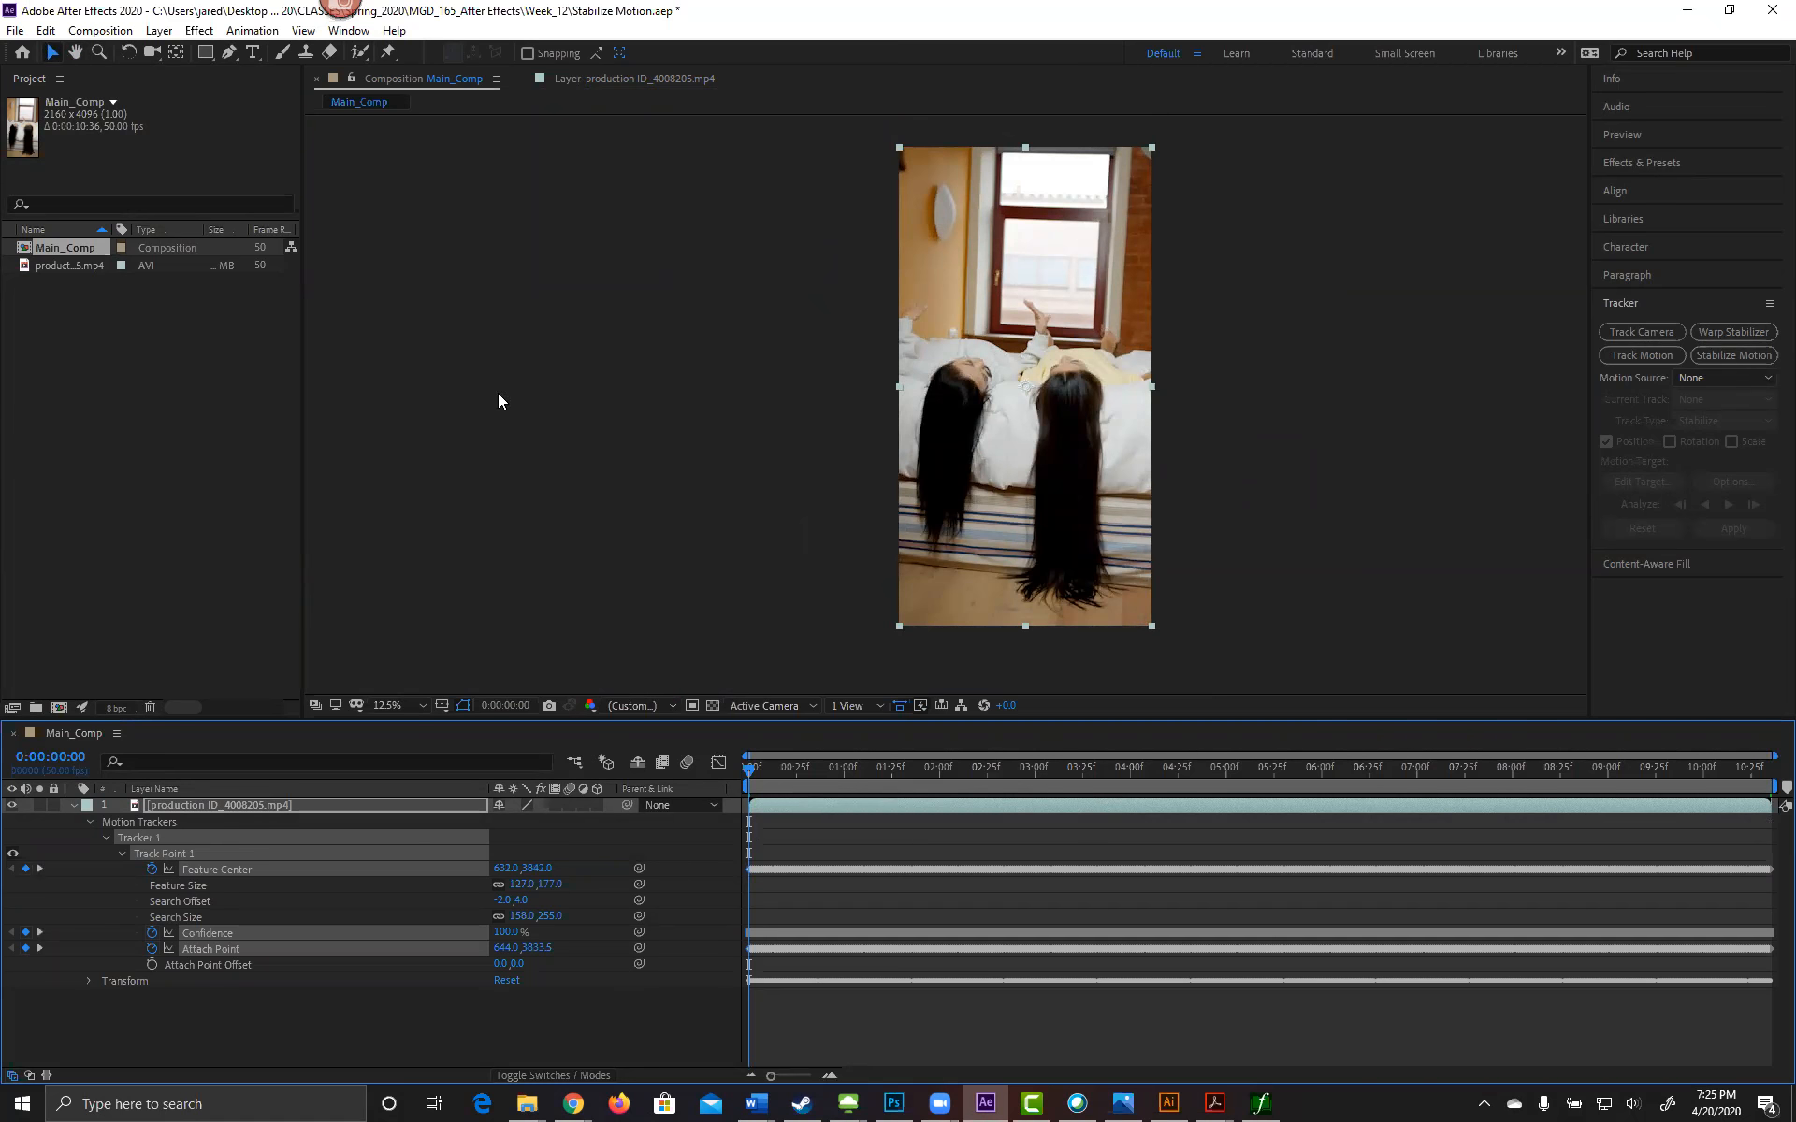
key(space)
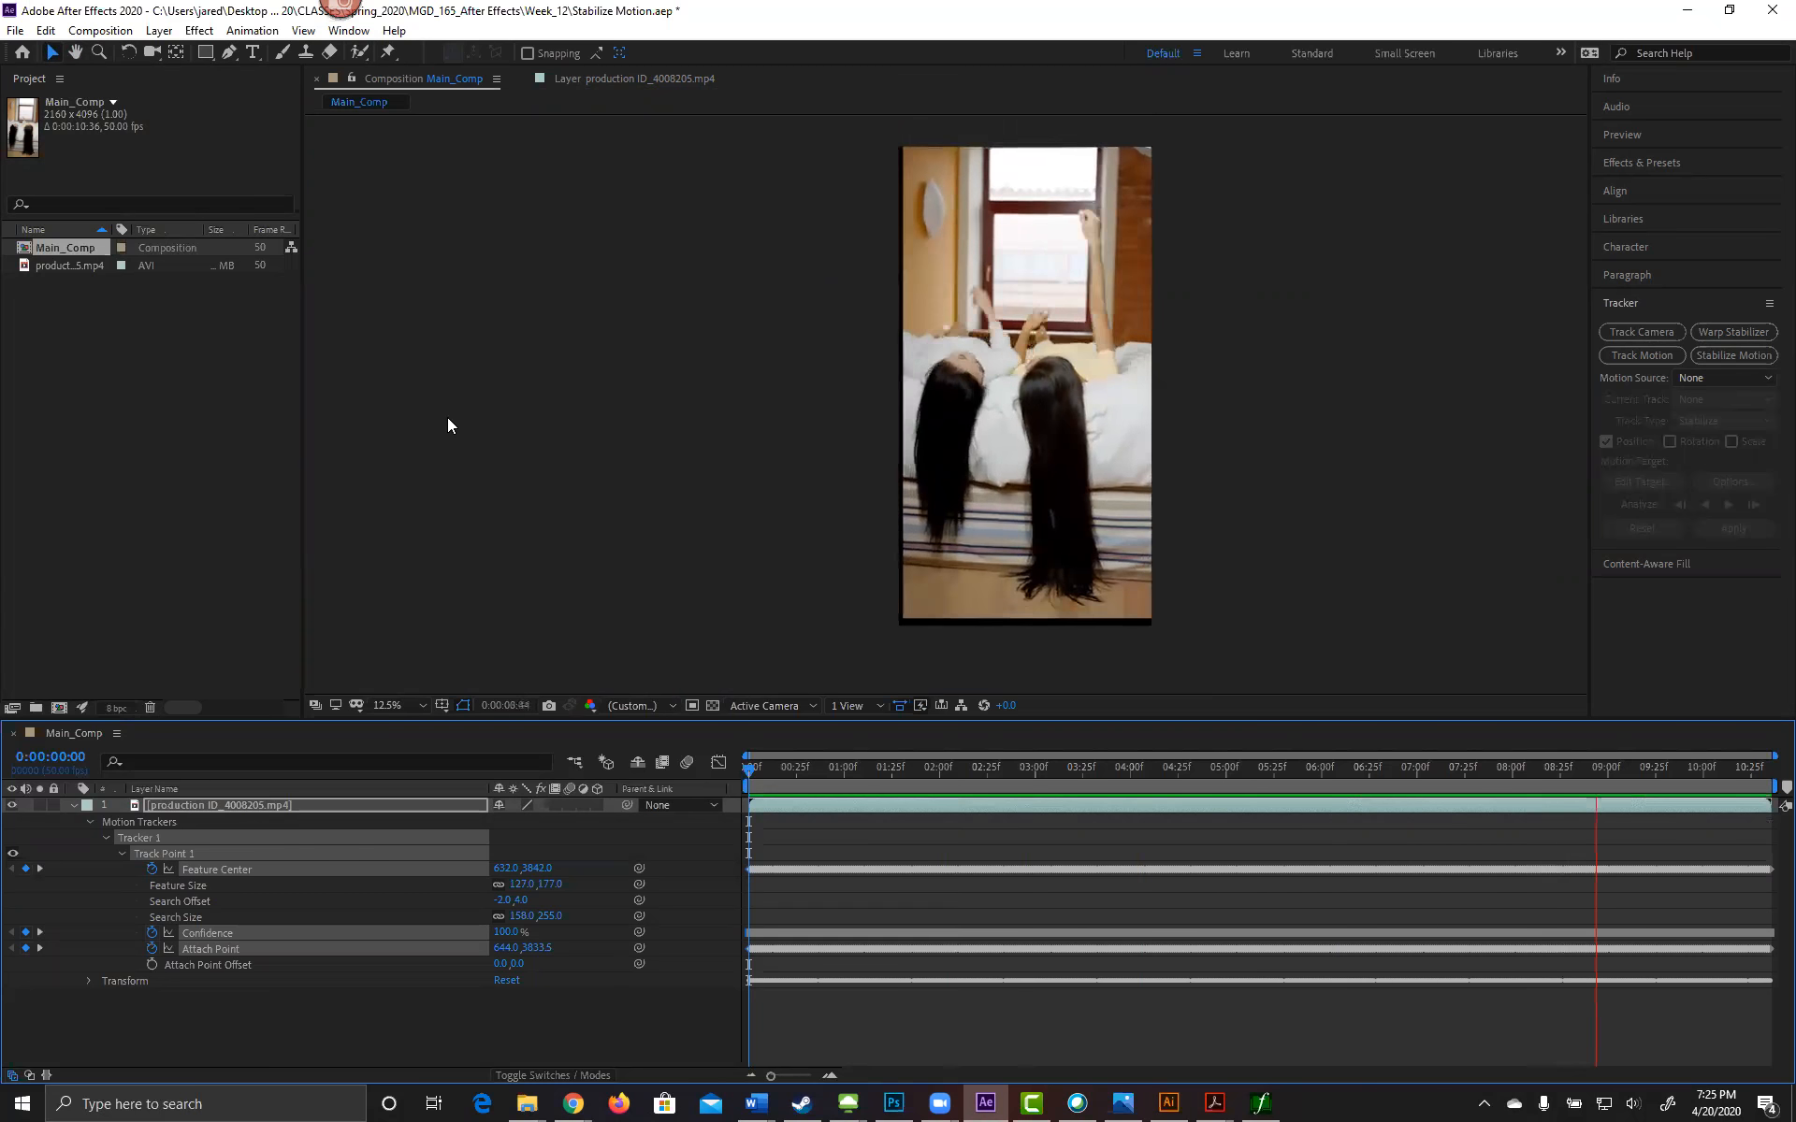
key(Tab)
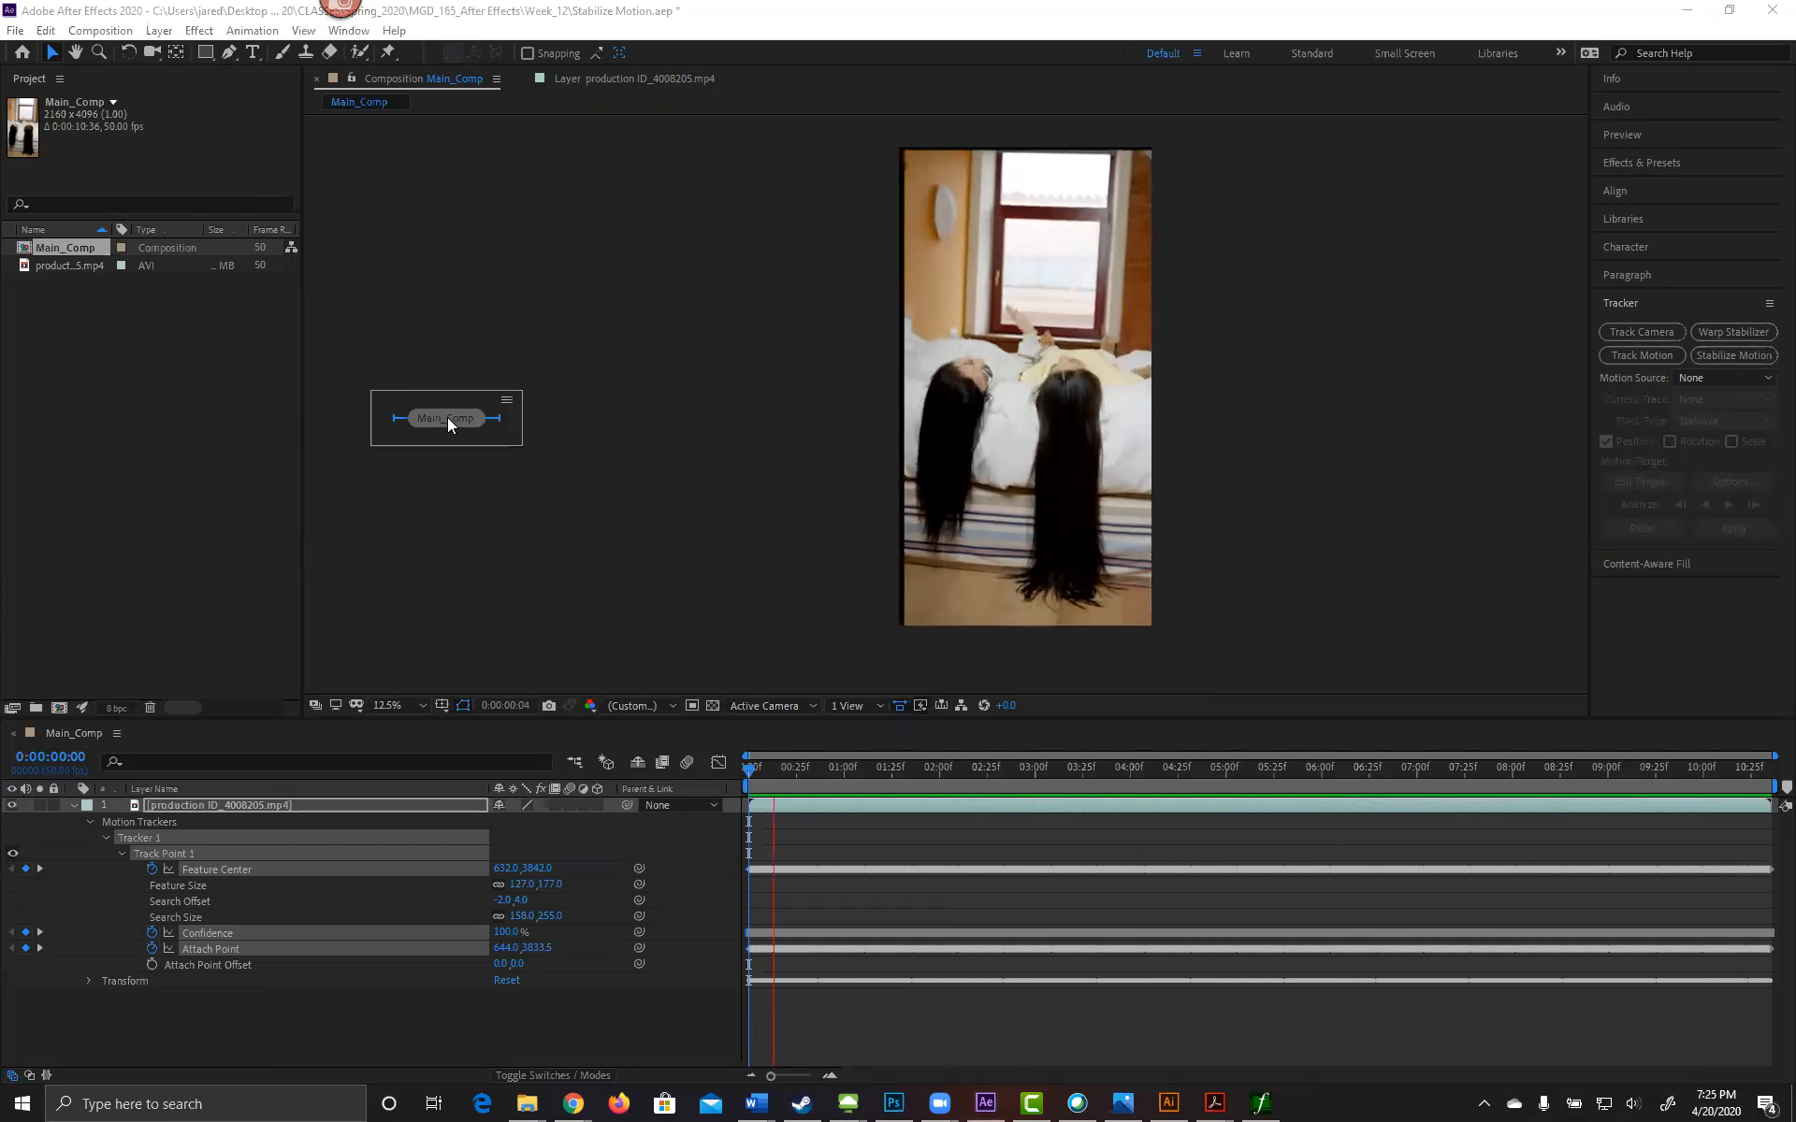
click(484, 488)
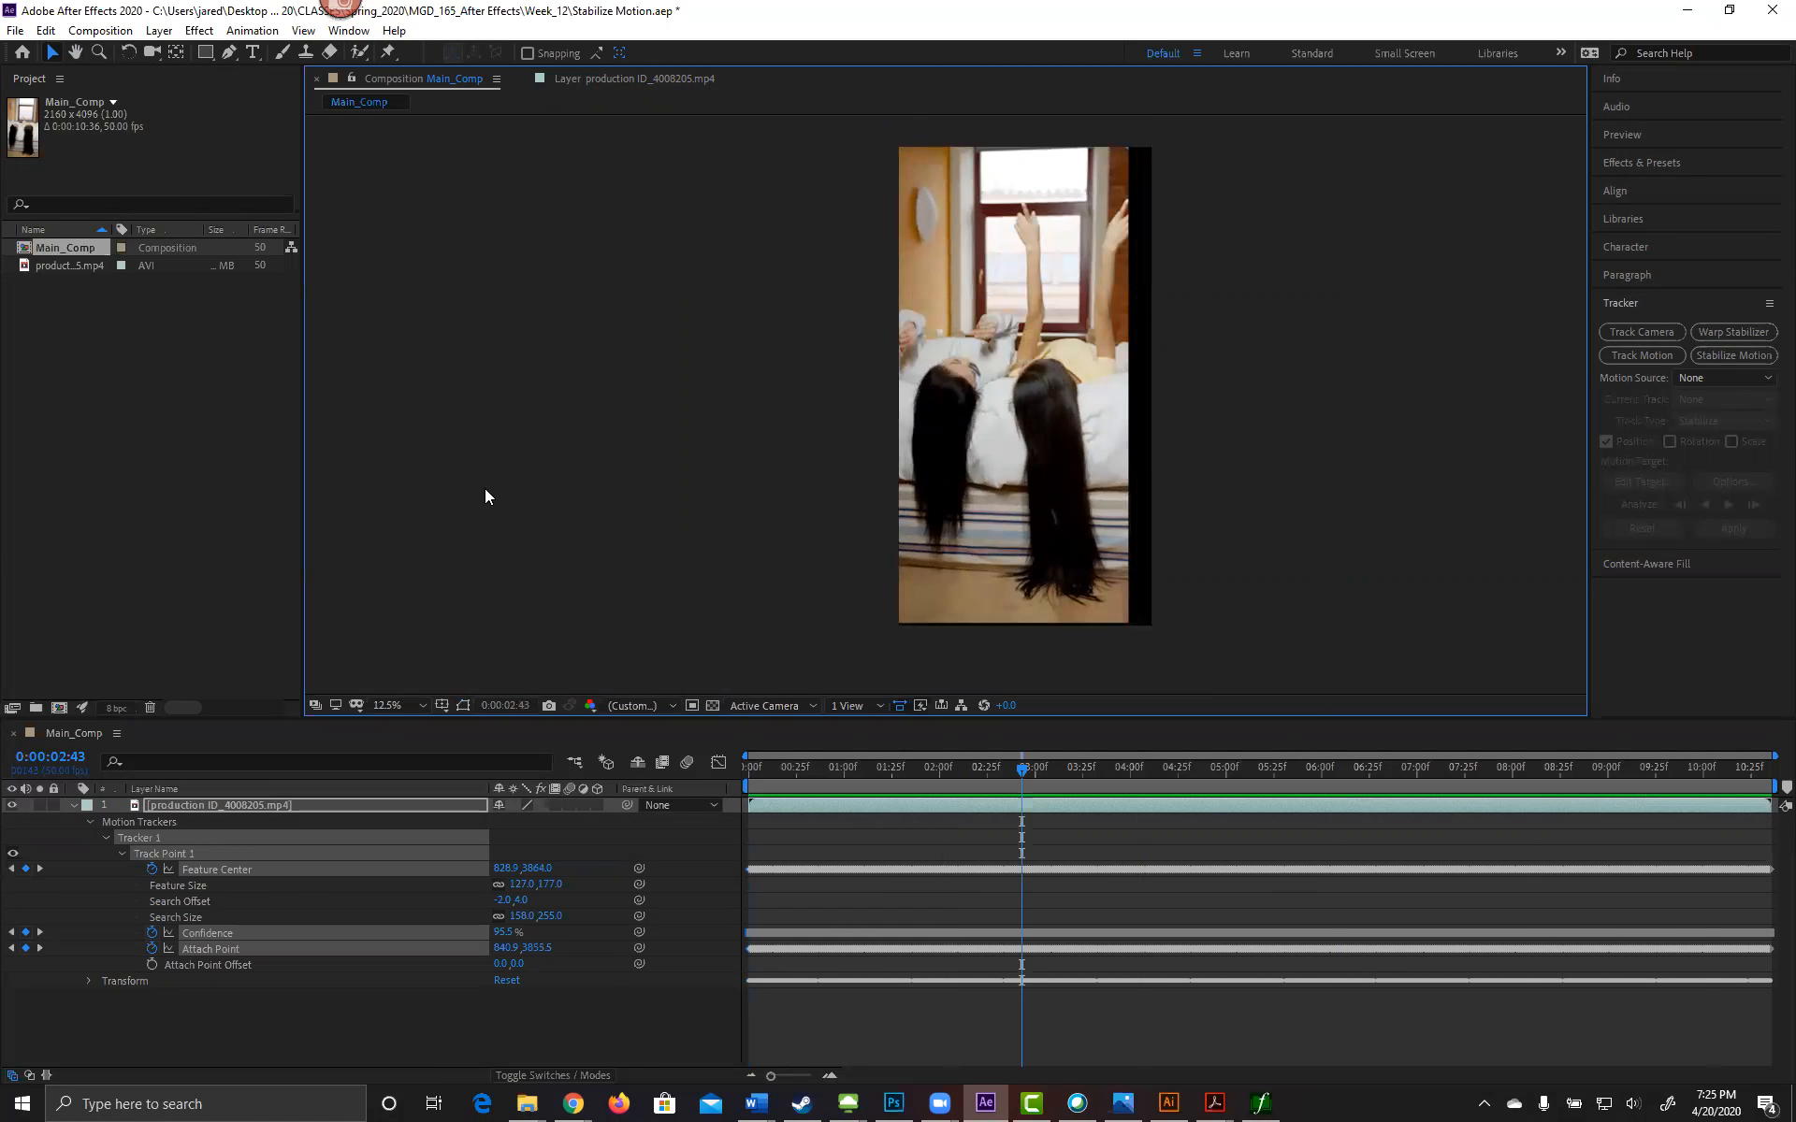
Step: Deselect the clip layer and play a short stretch of the stabilized composition from the current frame
key(Tab)
click(495, 586)
click(494, 584)
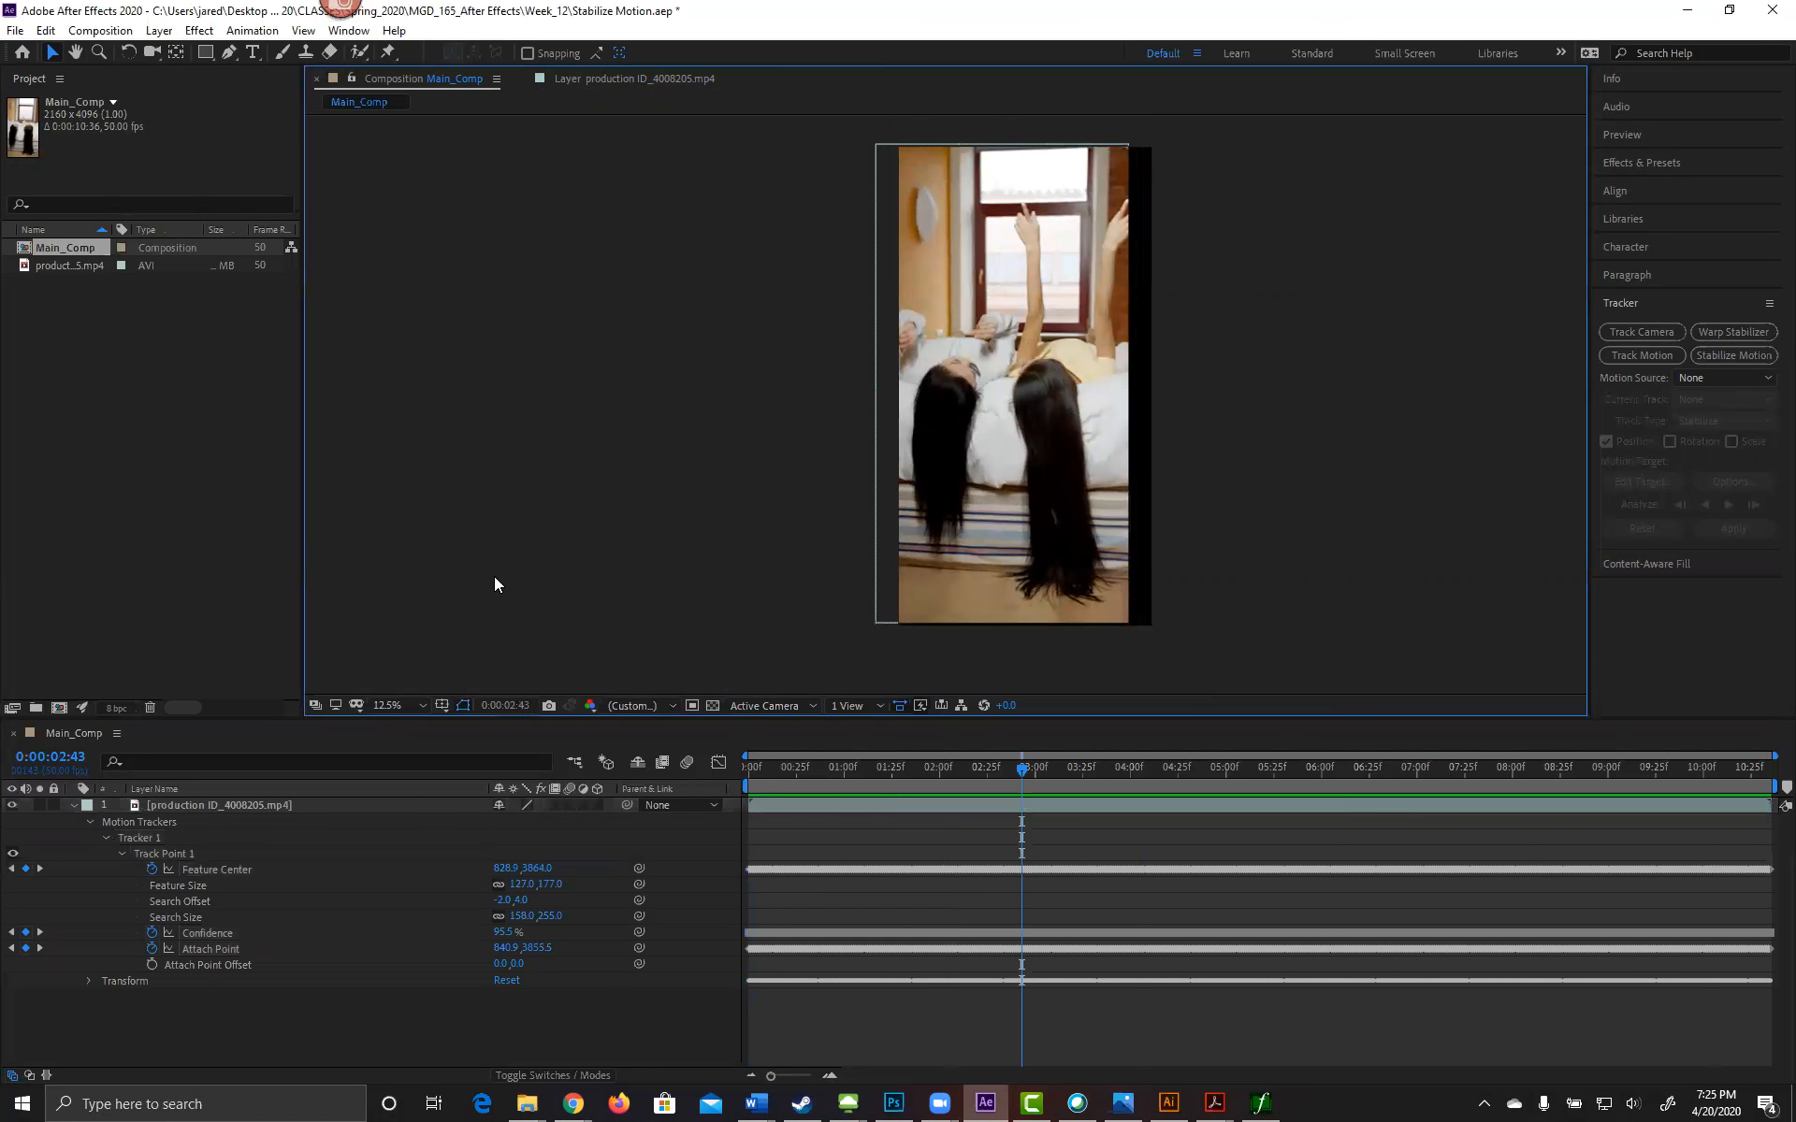
key(space)
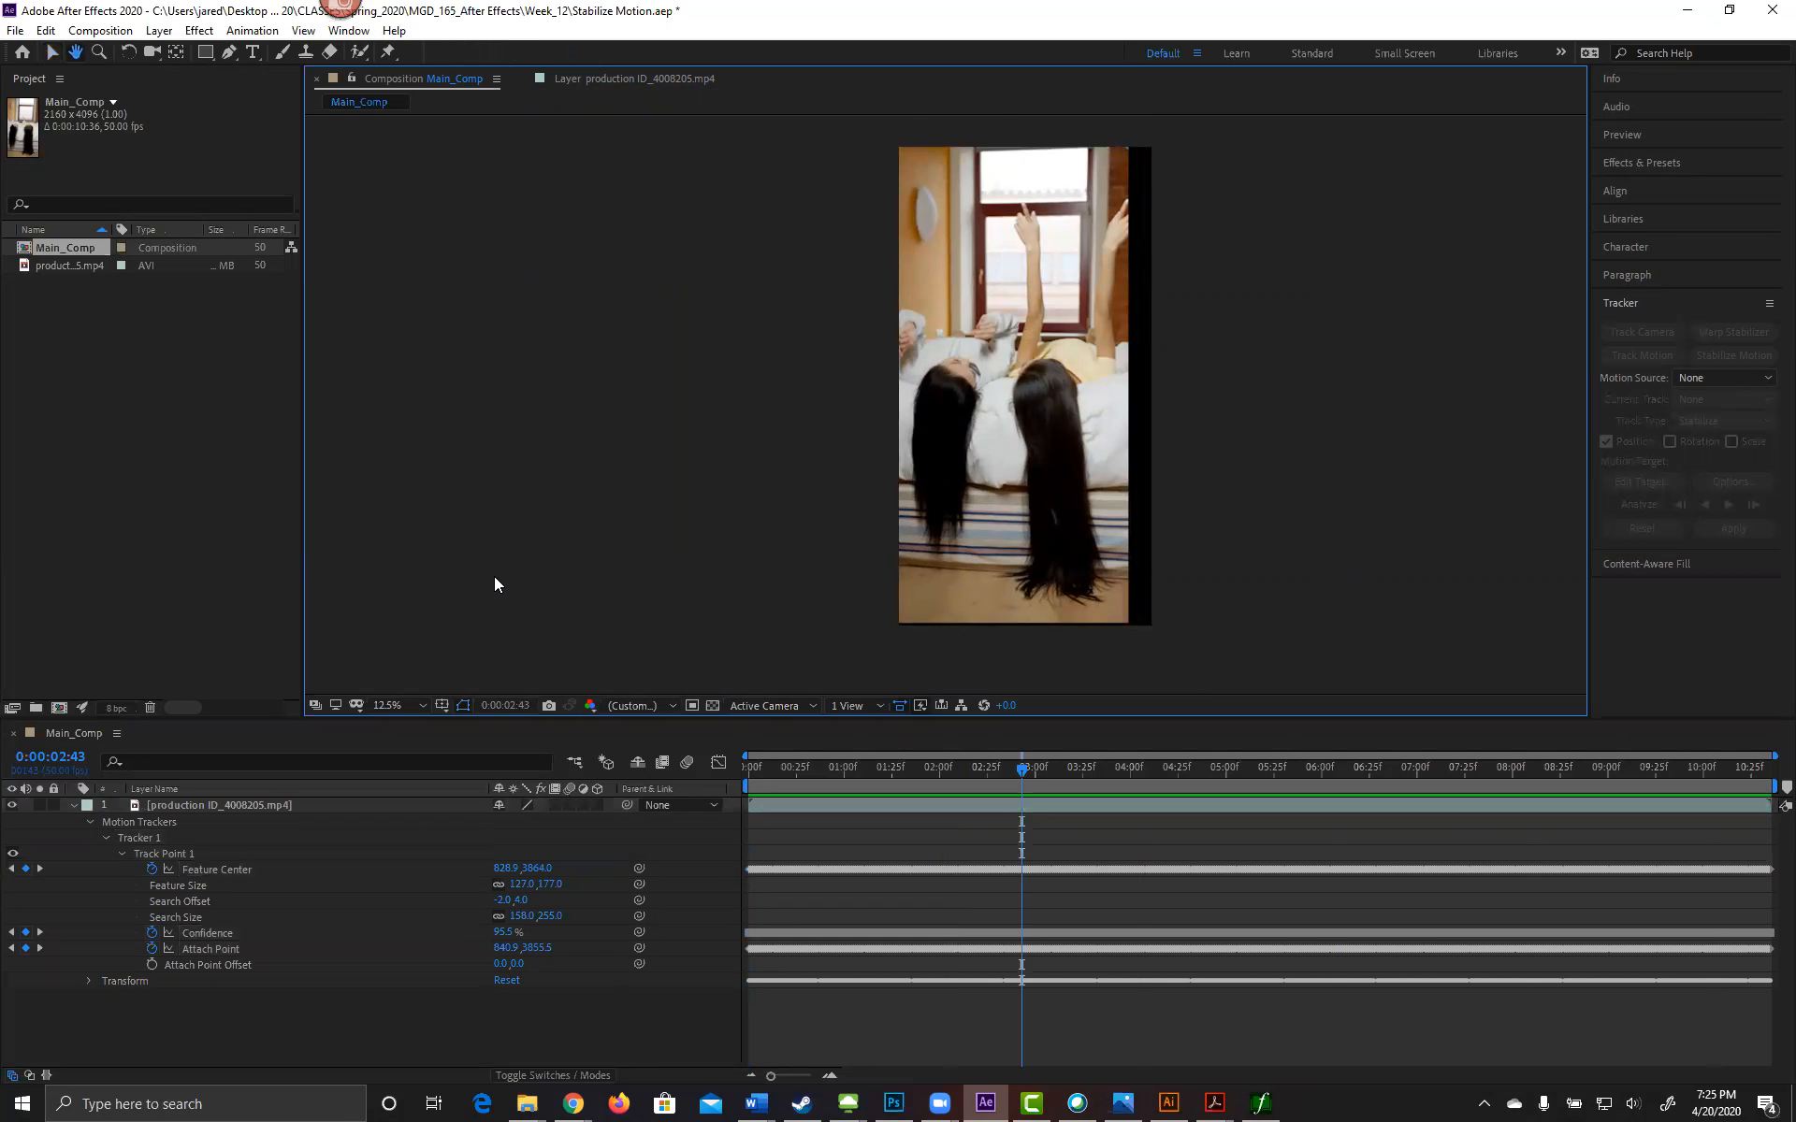
key(space)
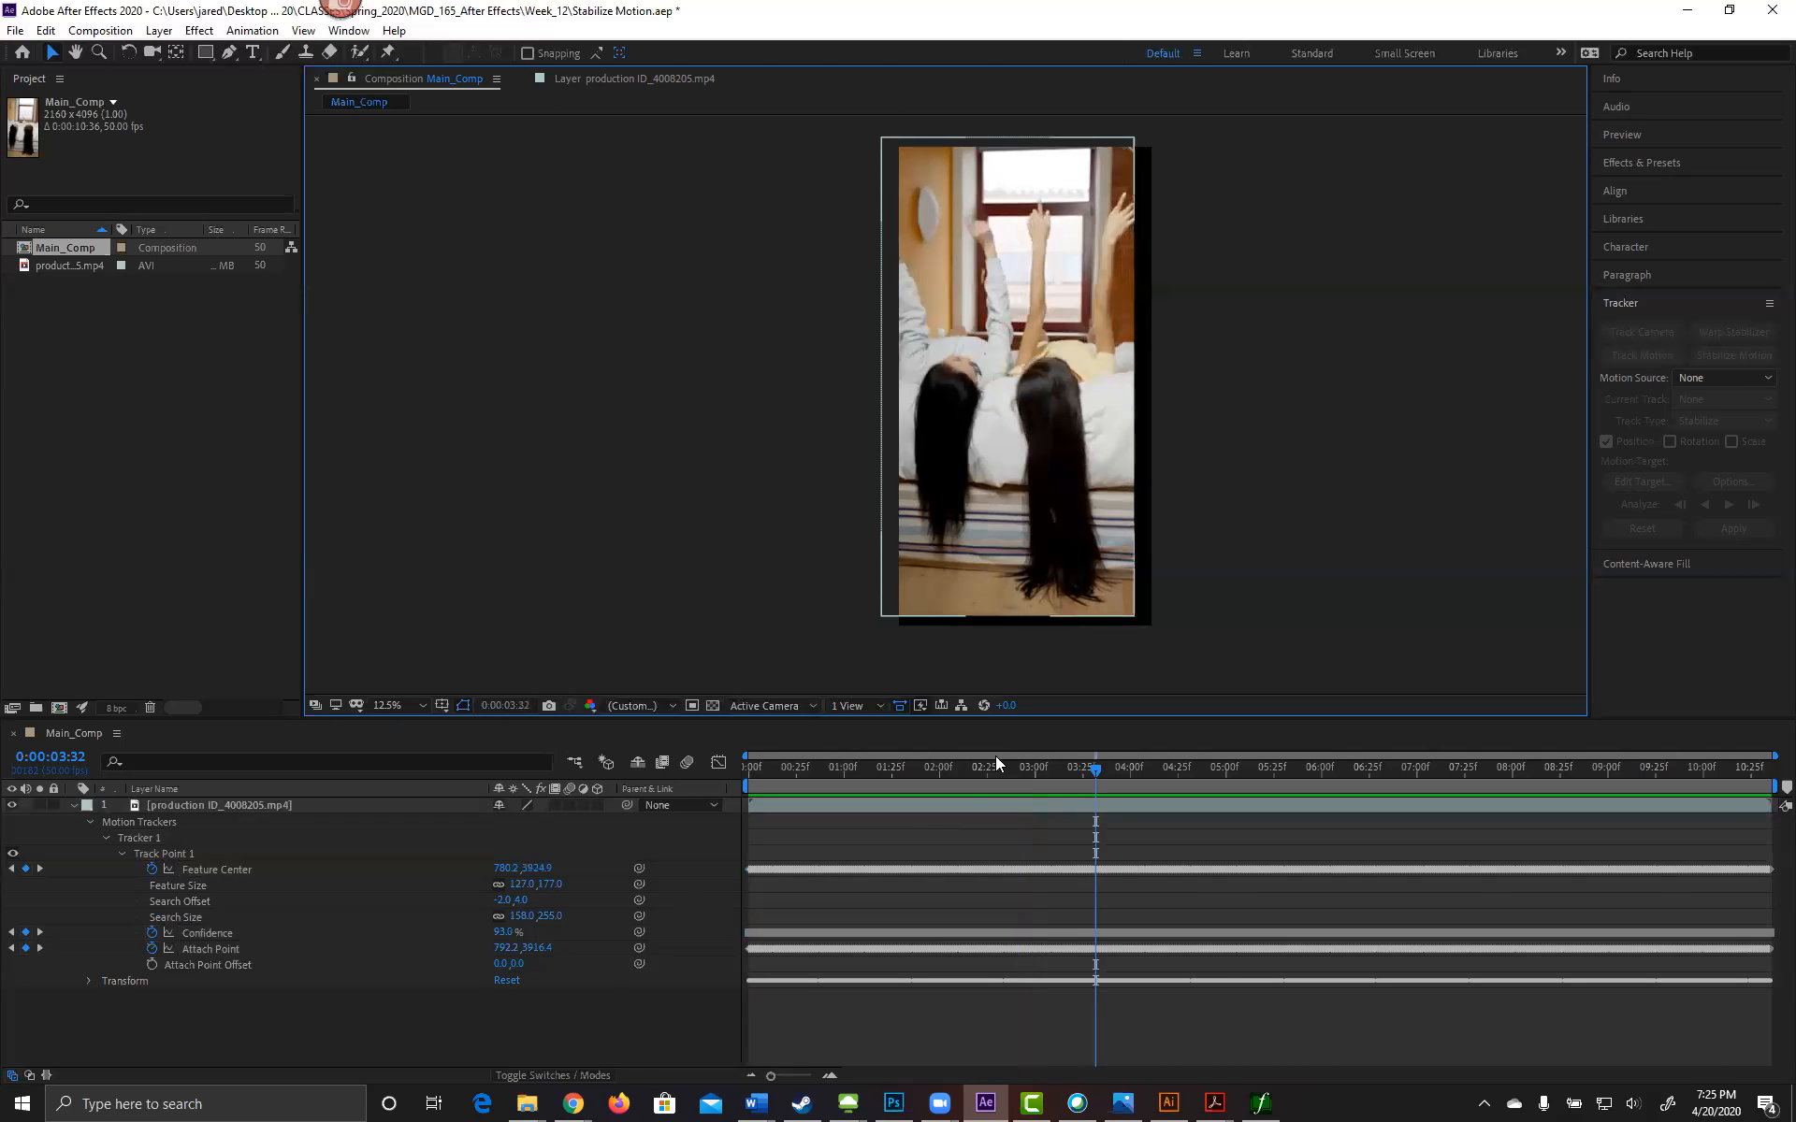
Step: Preview the composition from its first frame in the maximized composition viewer at 25% zoom, and restore the normal workspace layout
key(Home)
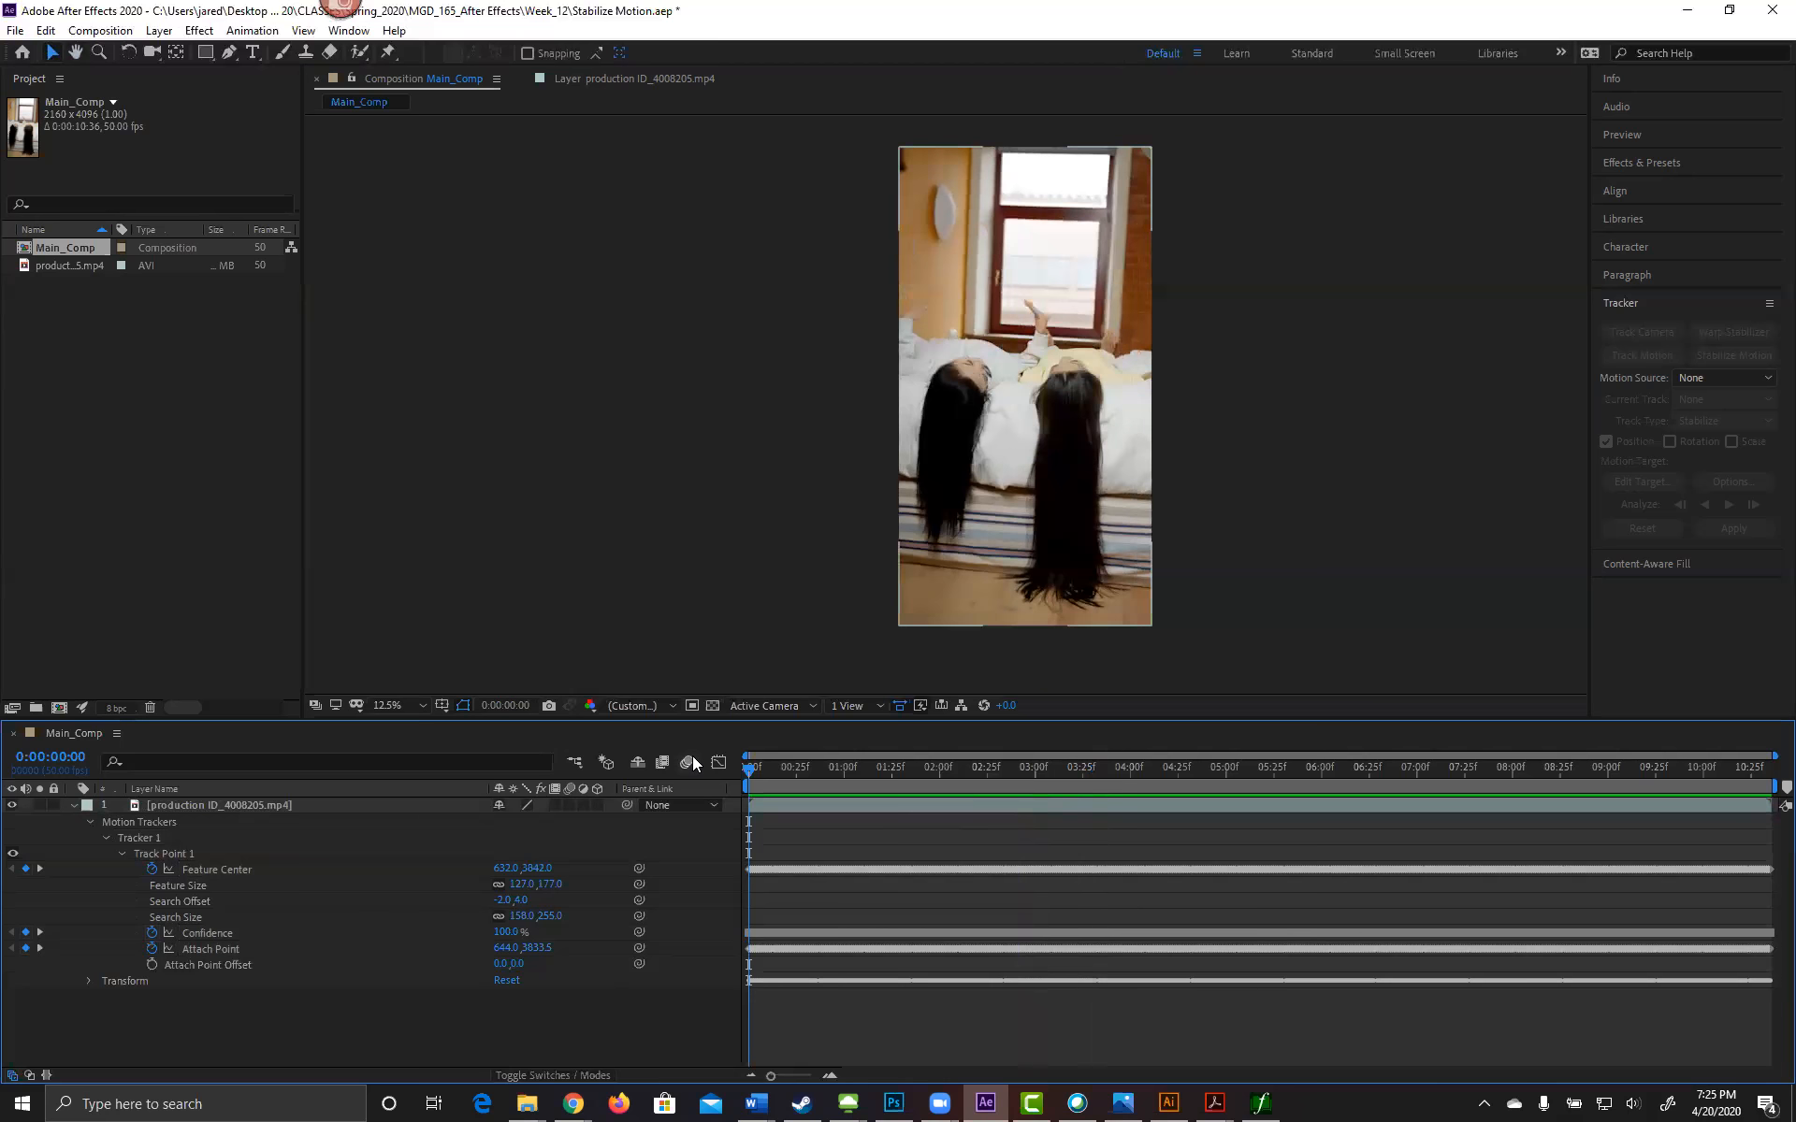
key(grave)
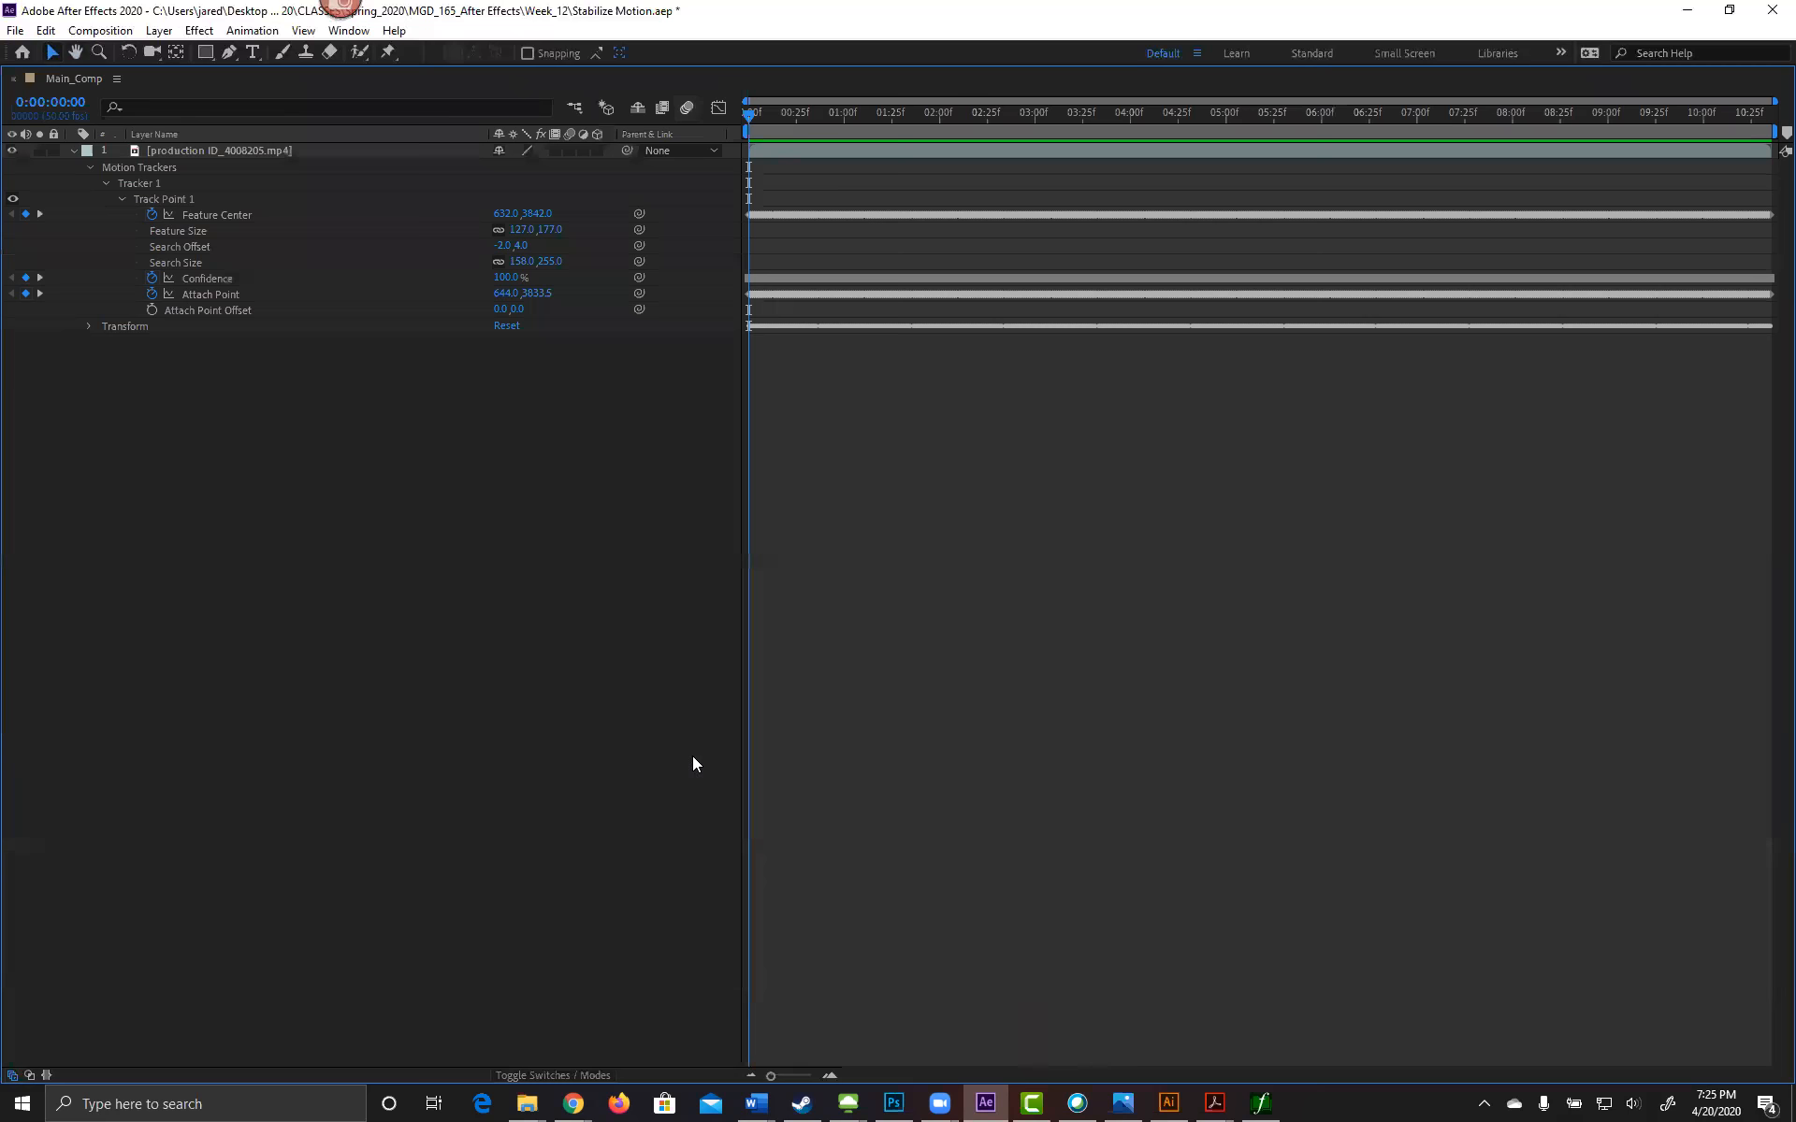
key(grave)
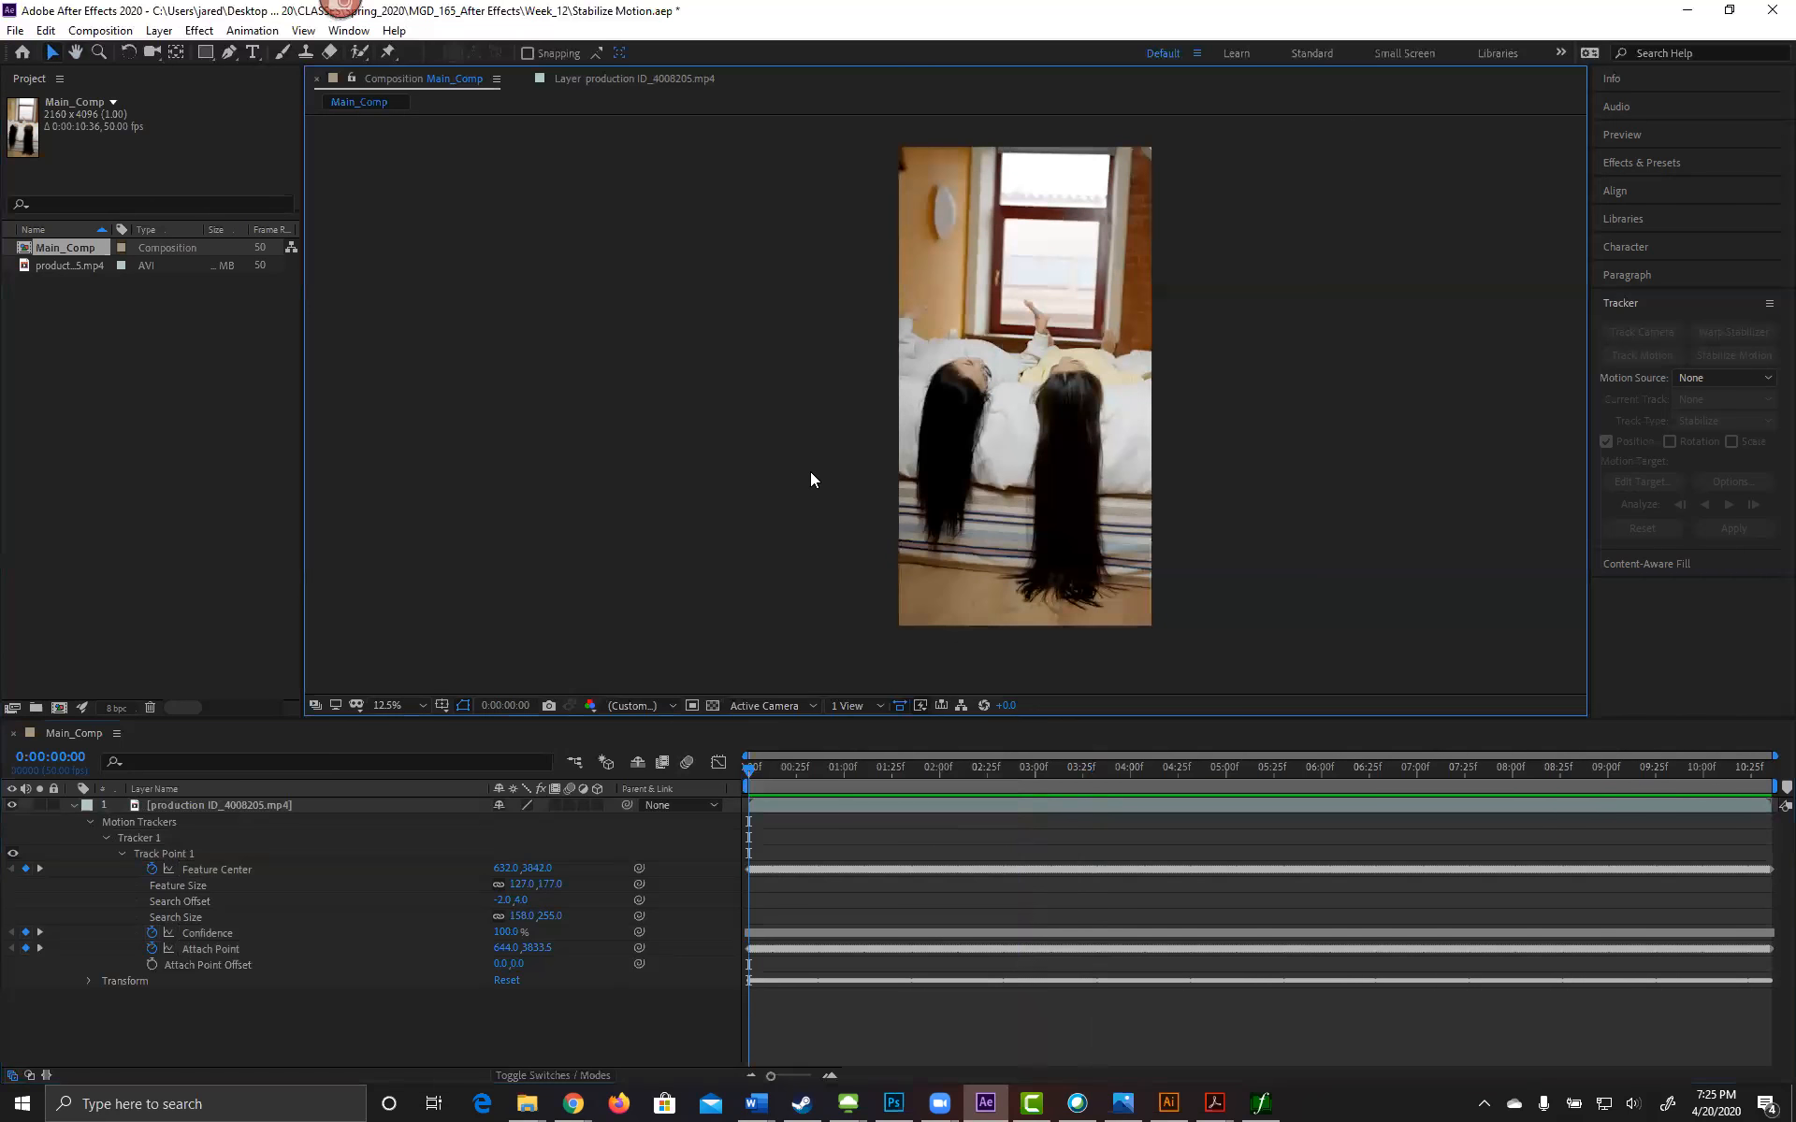
key(grave)
key(period)
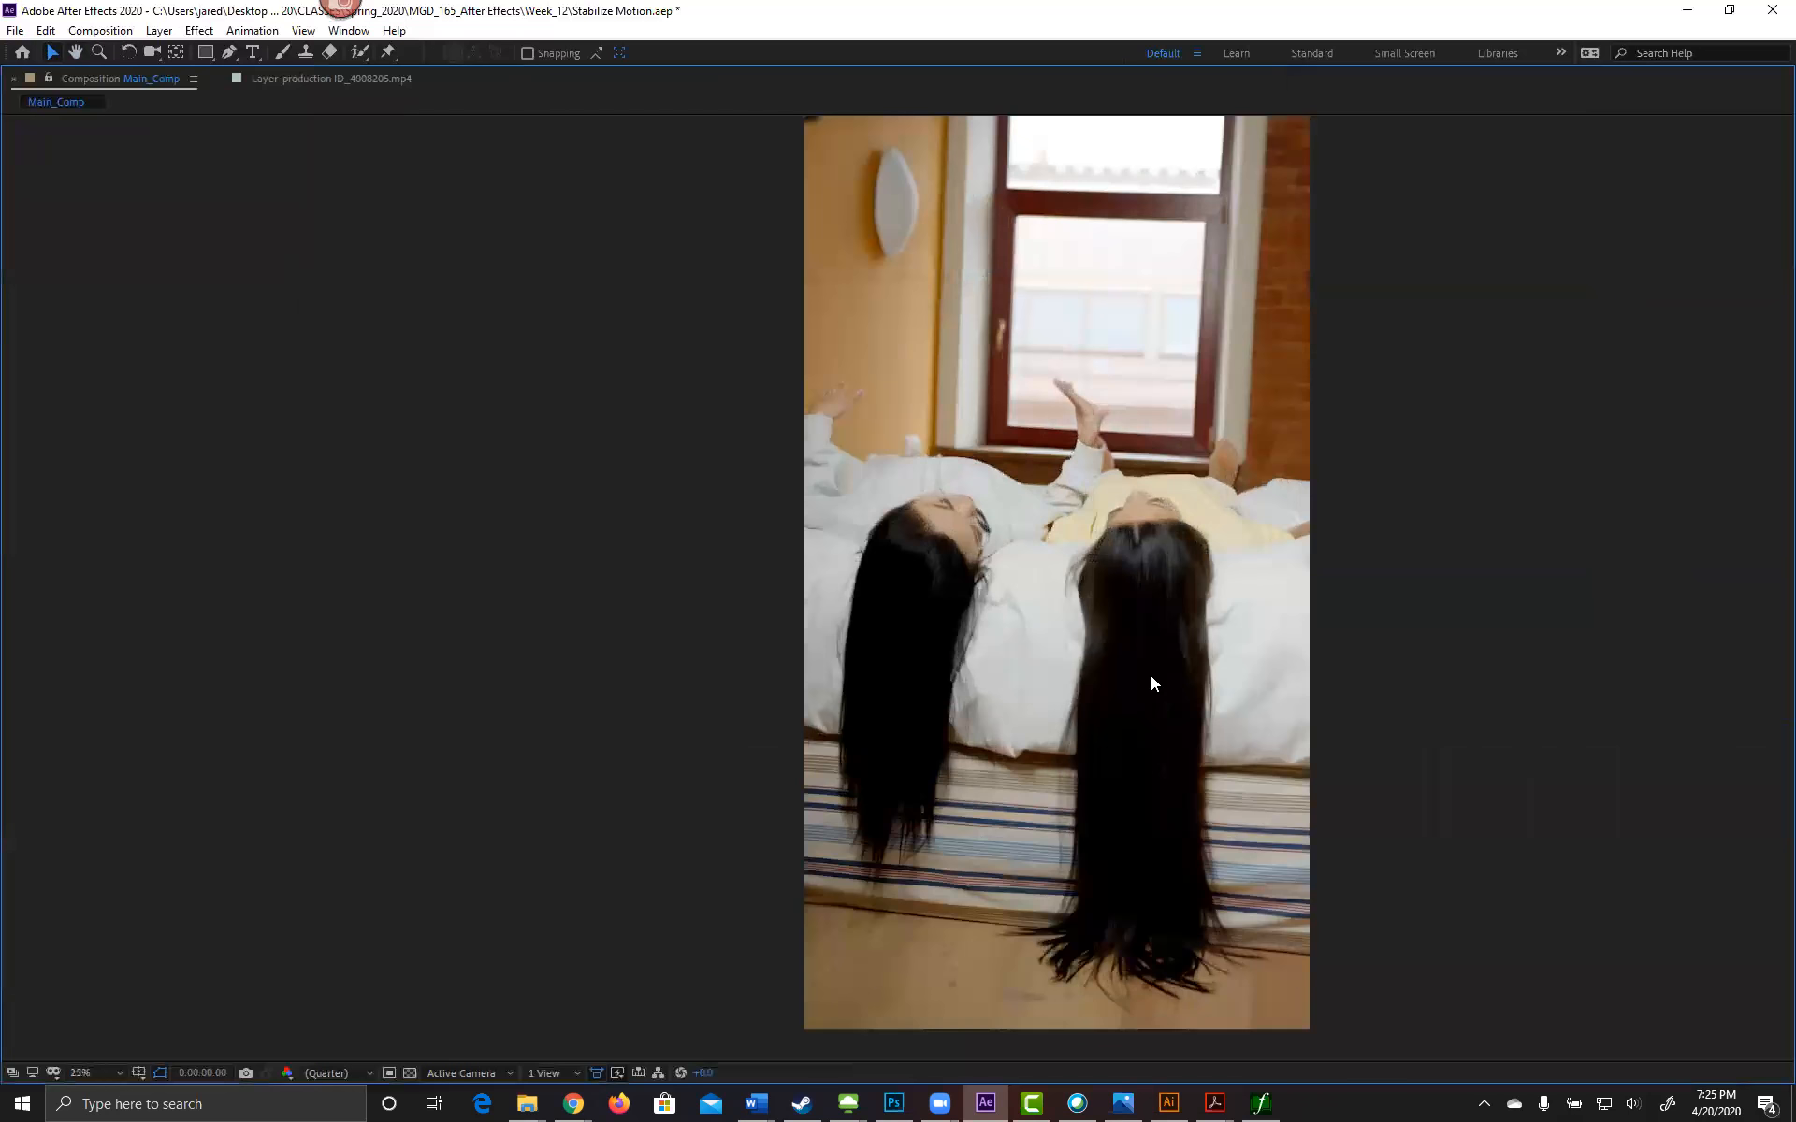
key(space)
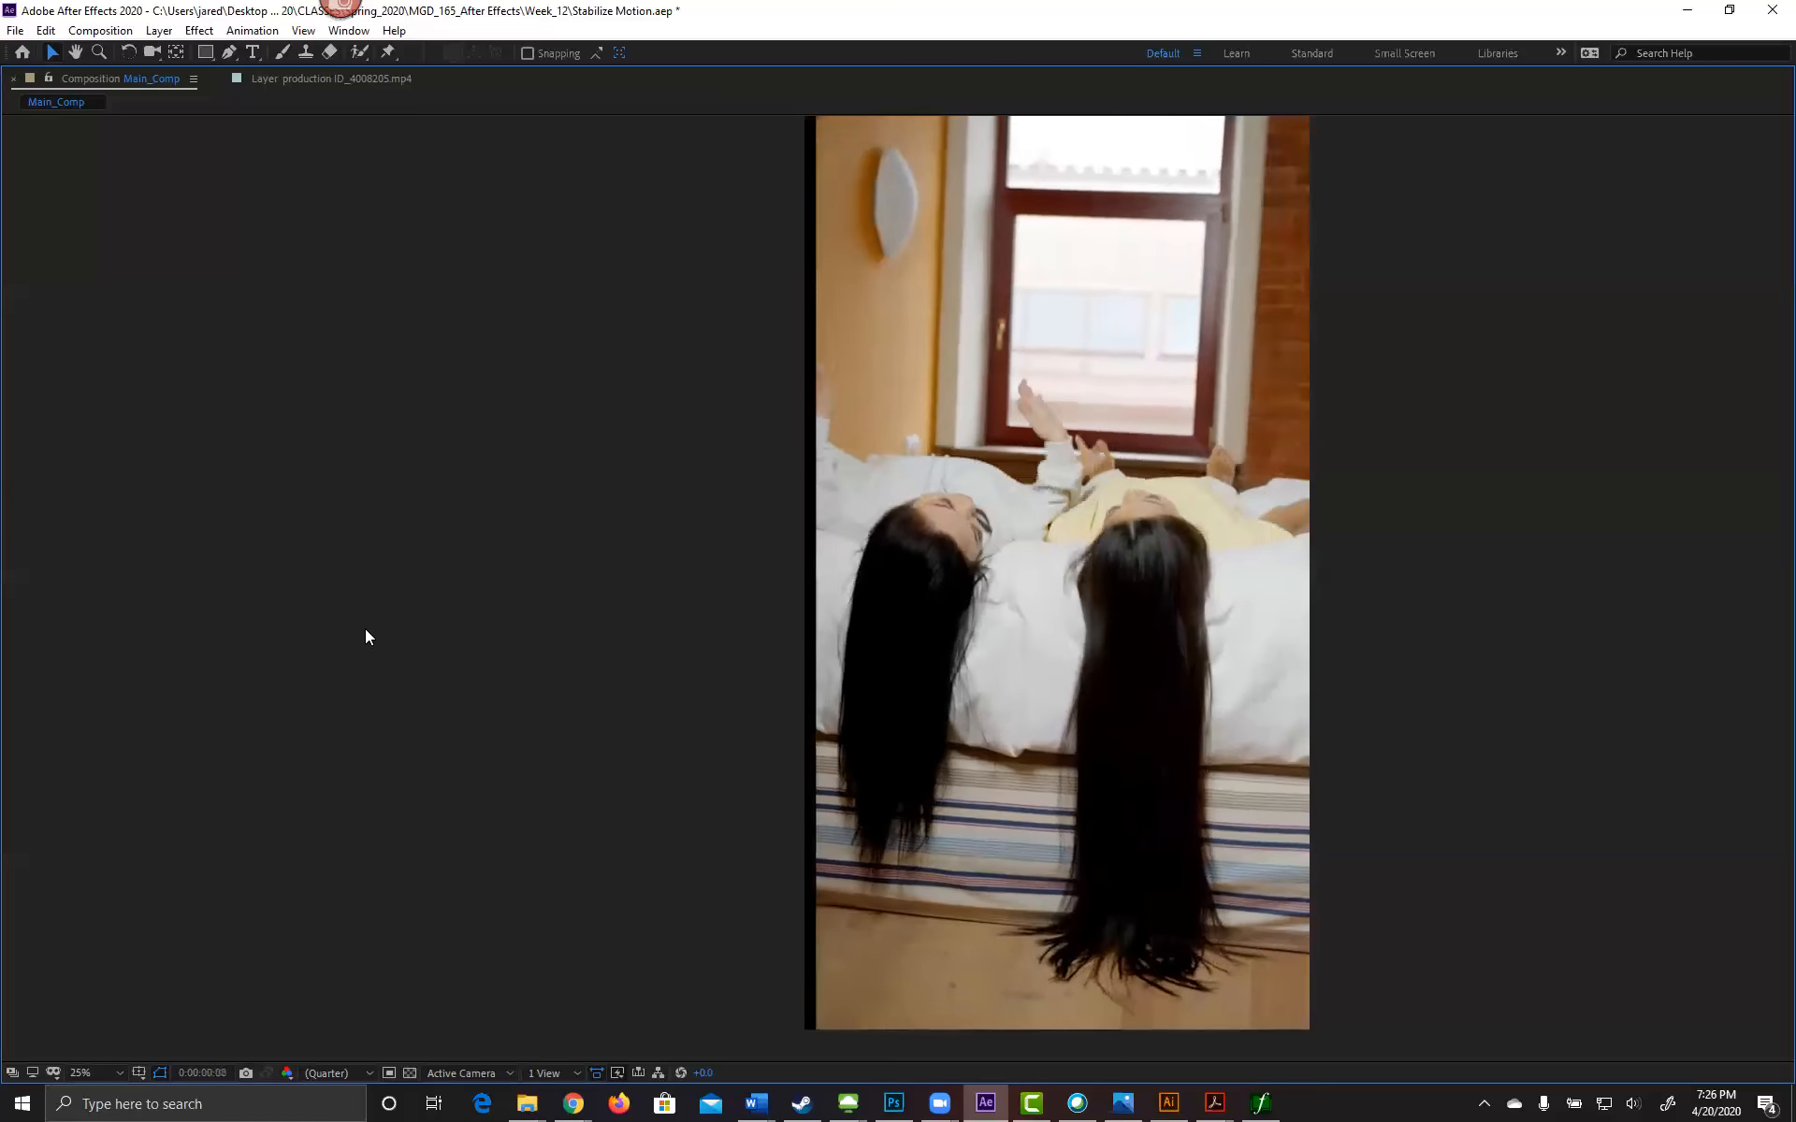
key(grave)
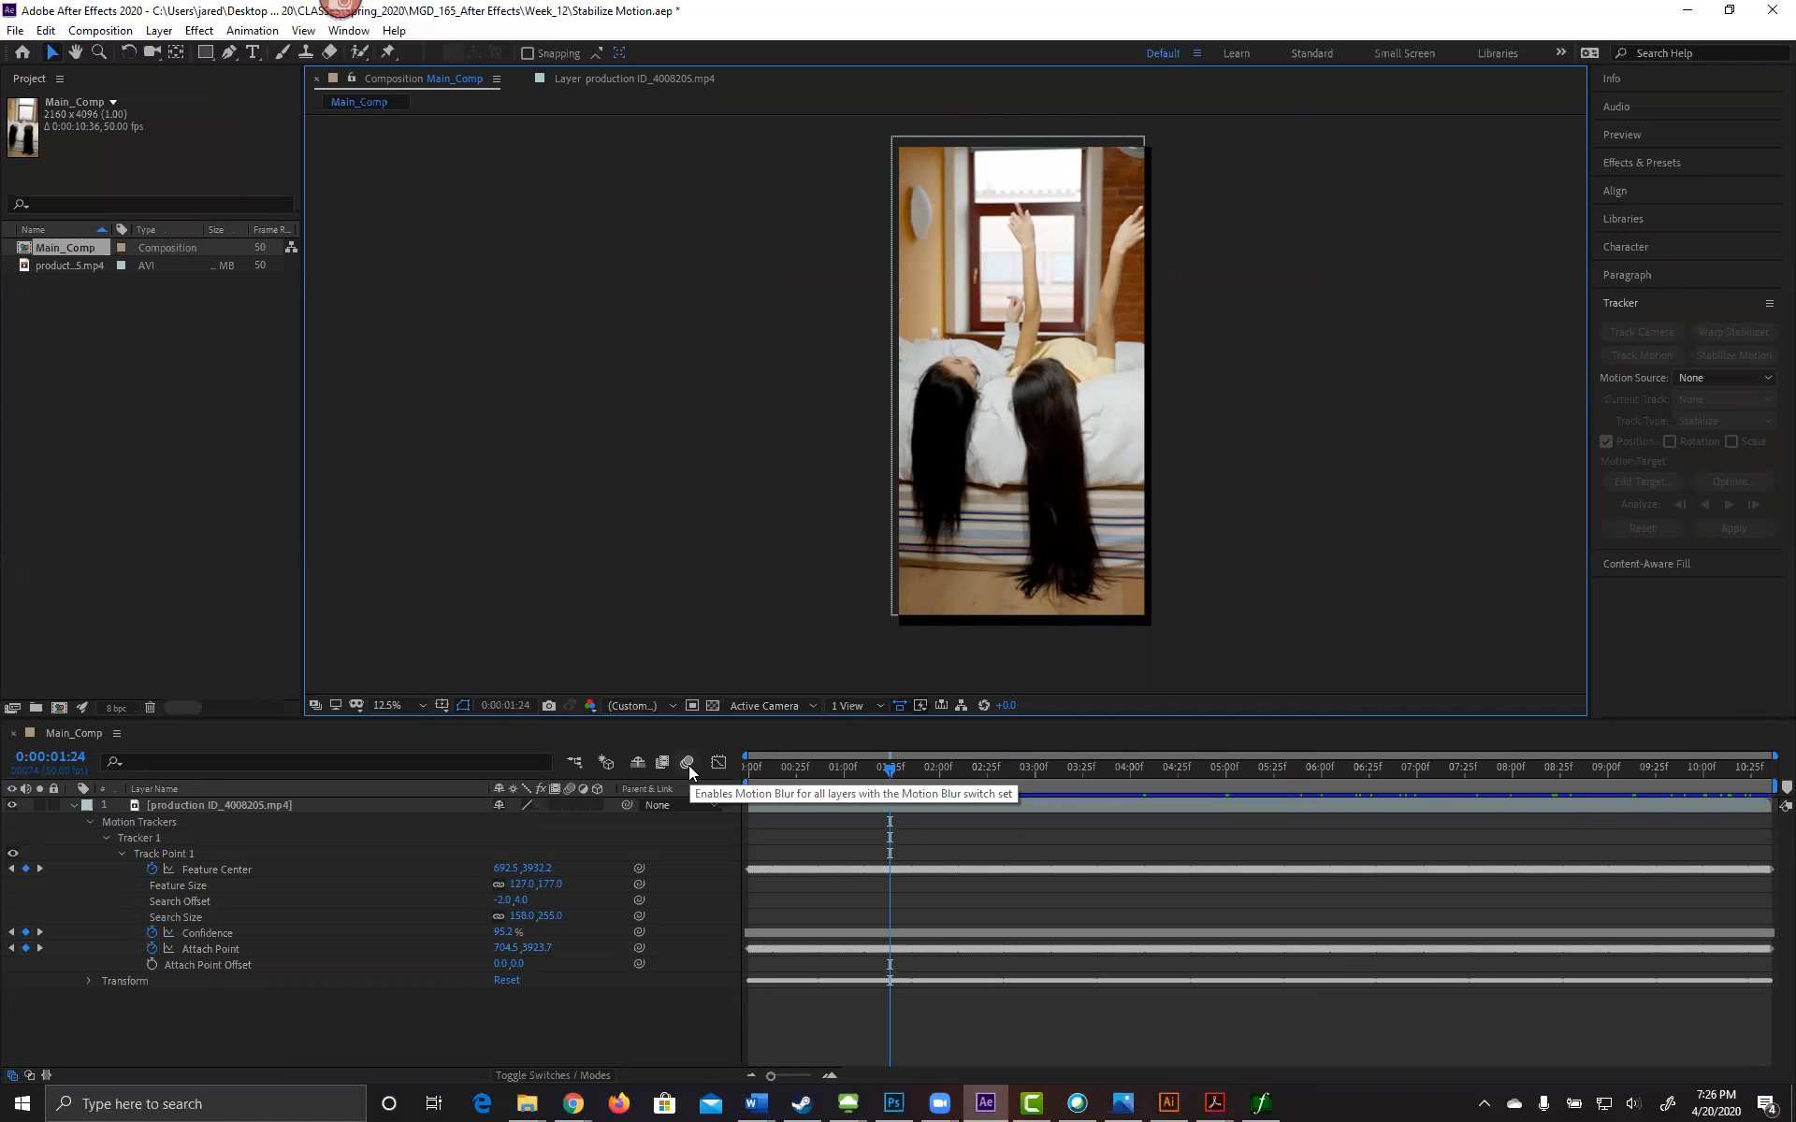
Step: Scale the stabilized clip layer up to 113% and play part of the composition to check the frame edges
click(164, 806)
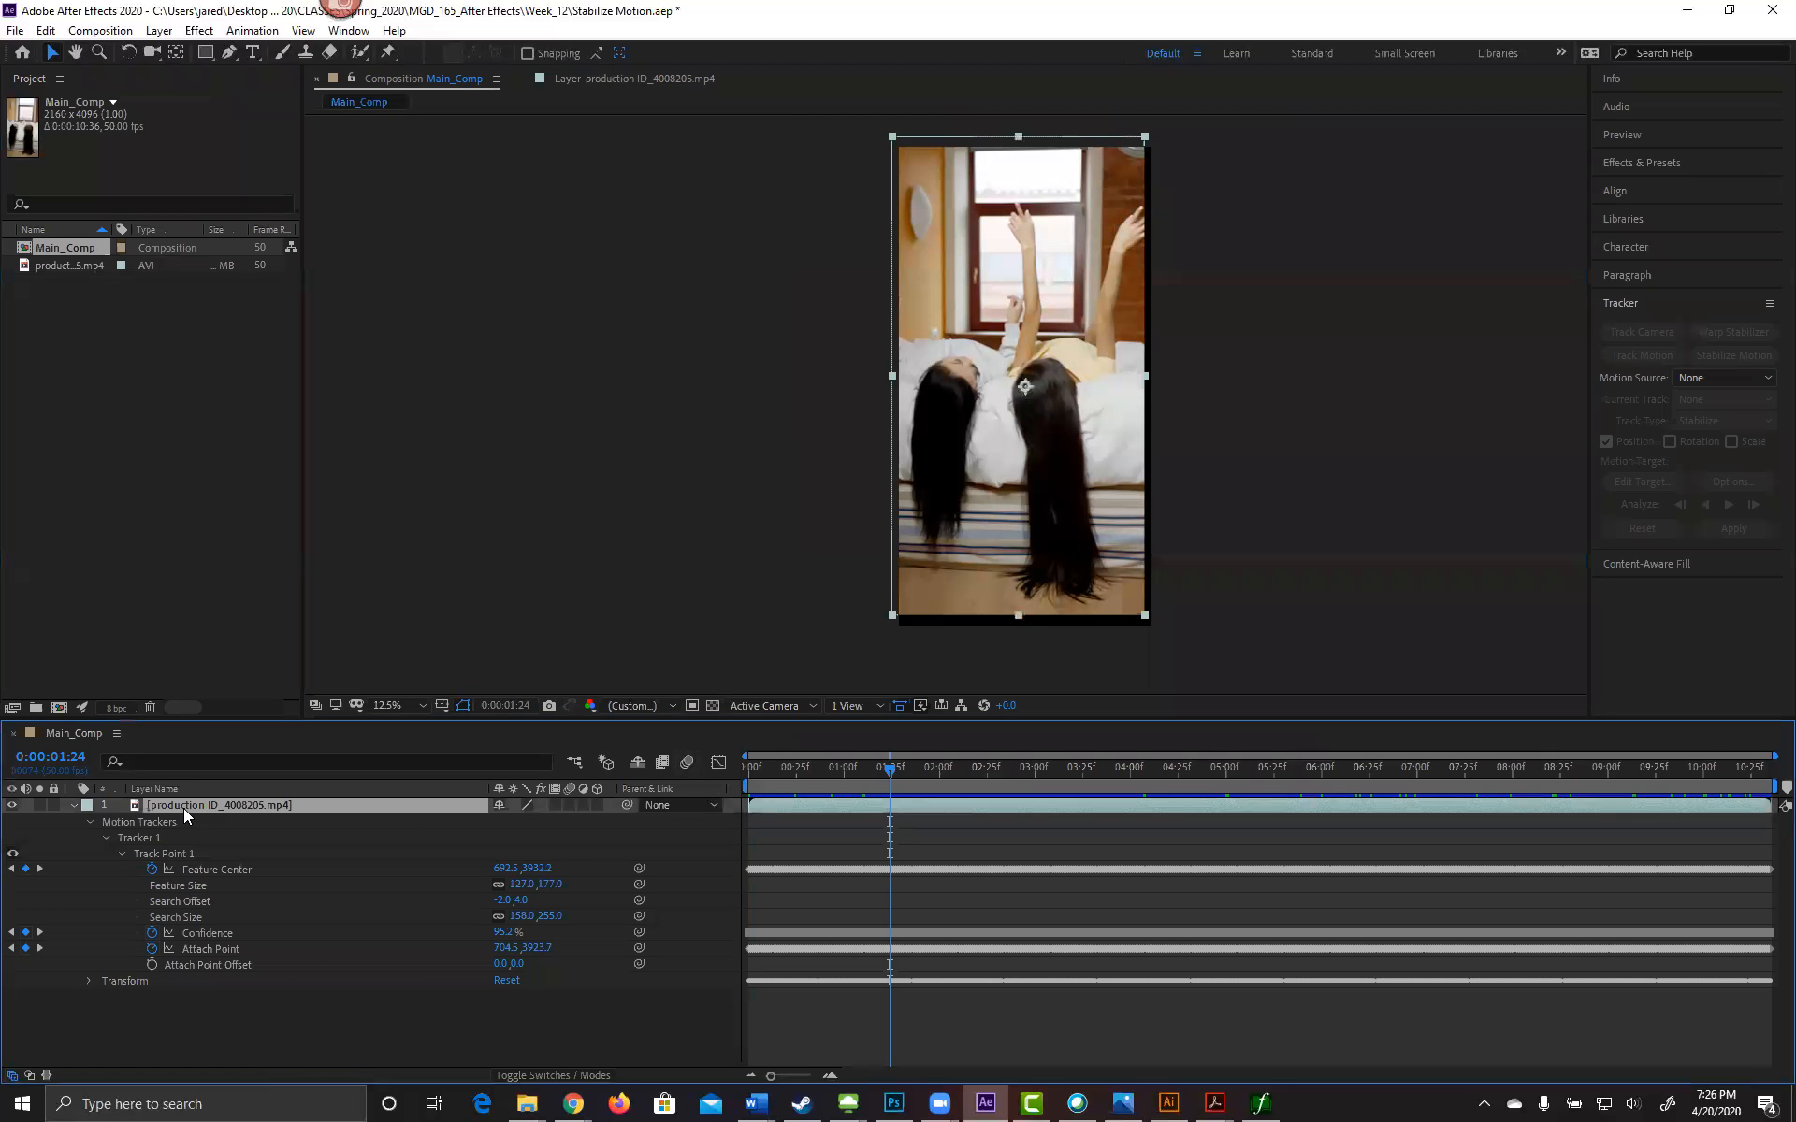
key(s)
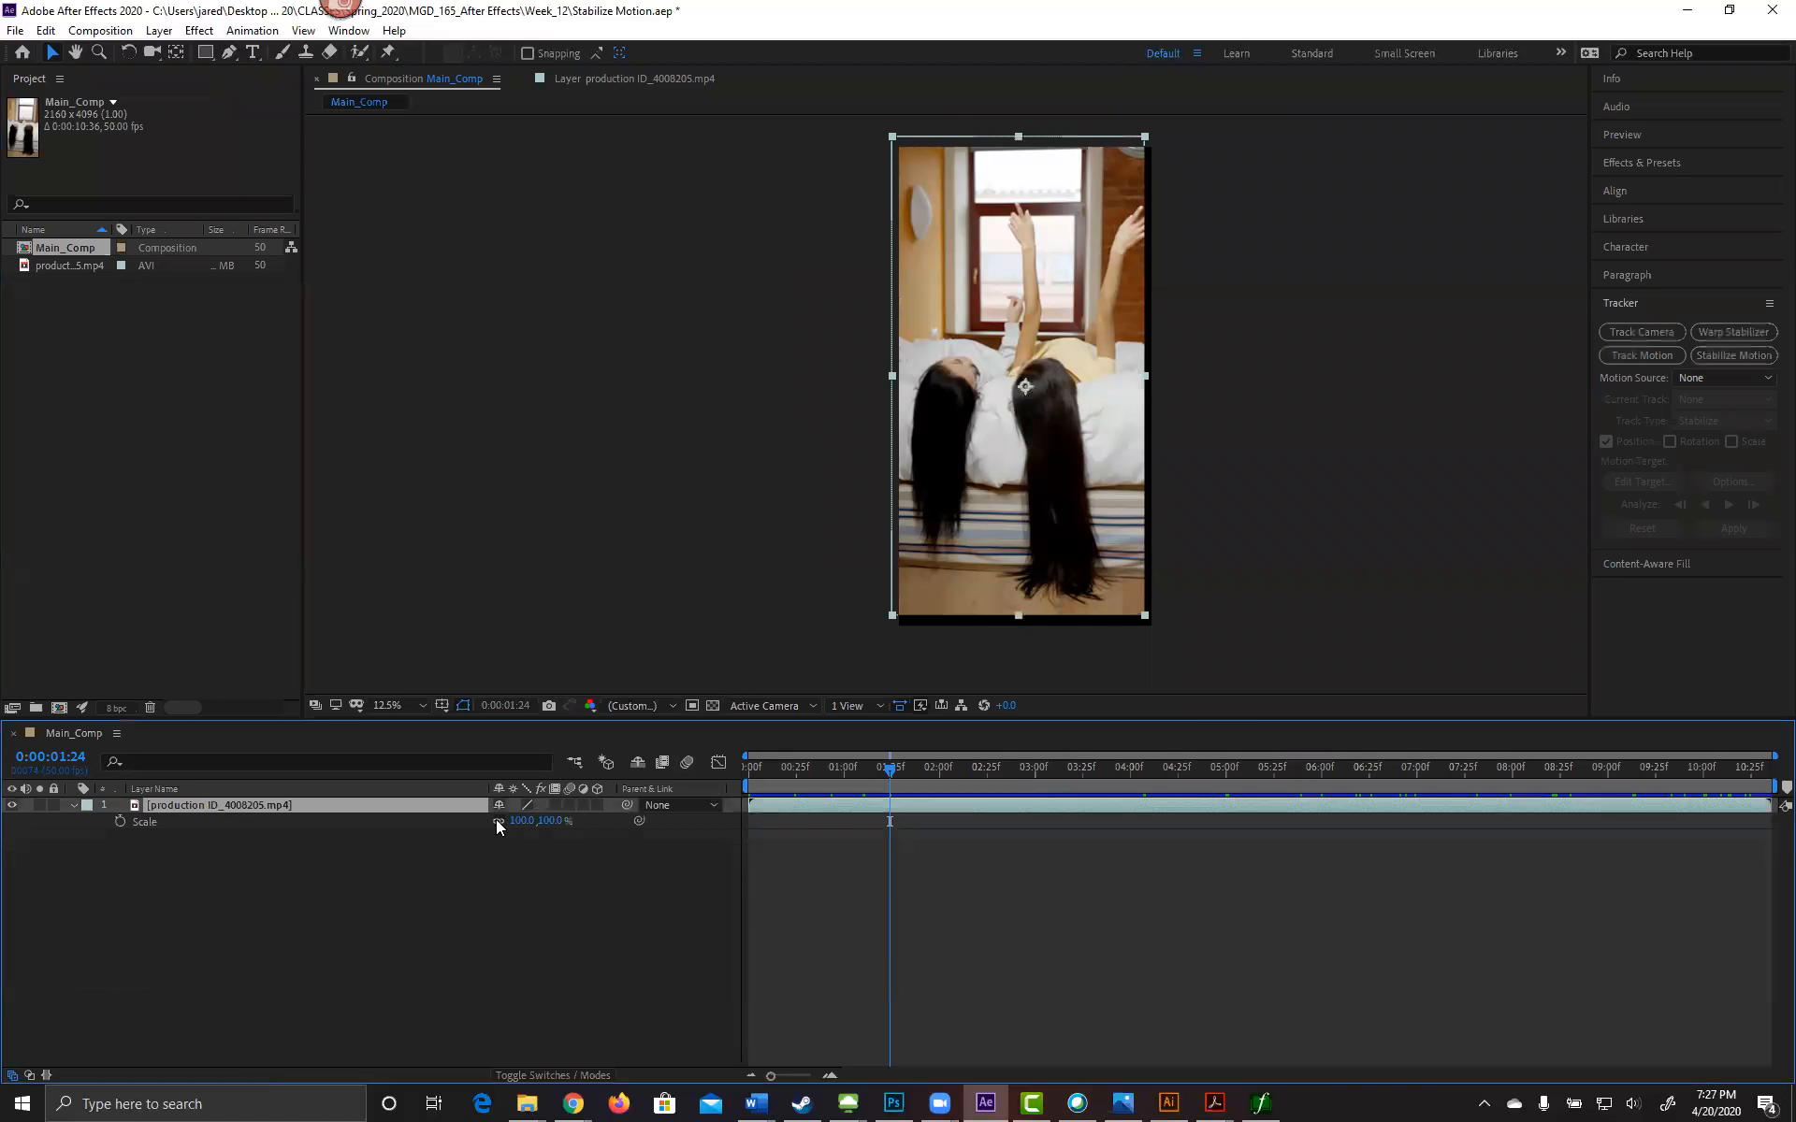
drag(516, 821, 529, 822)
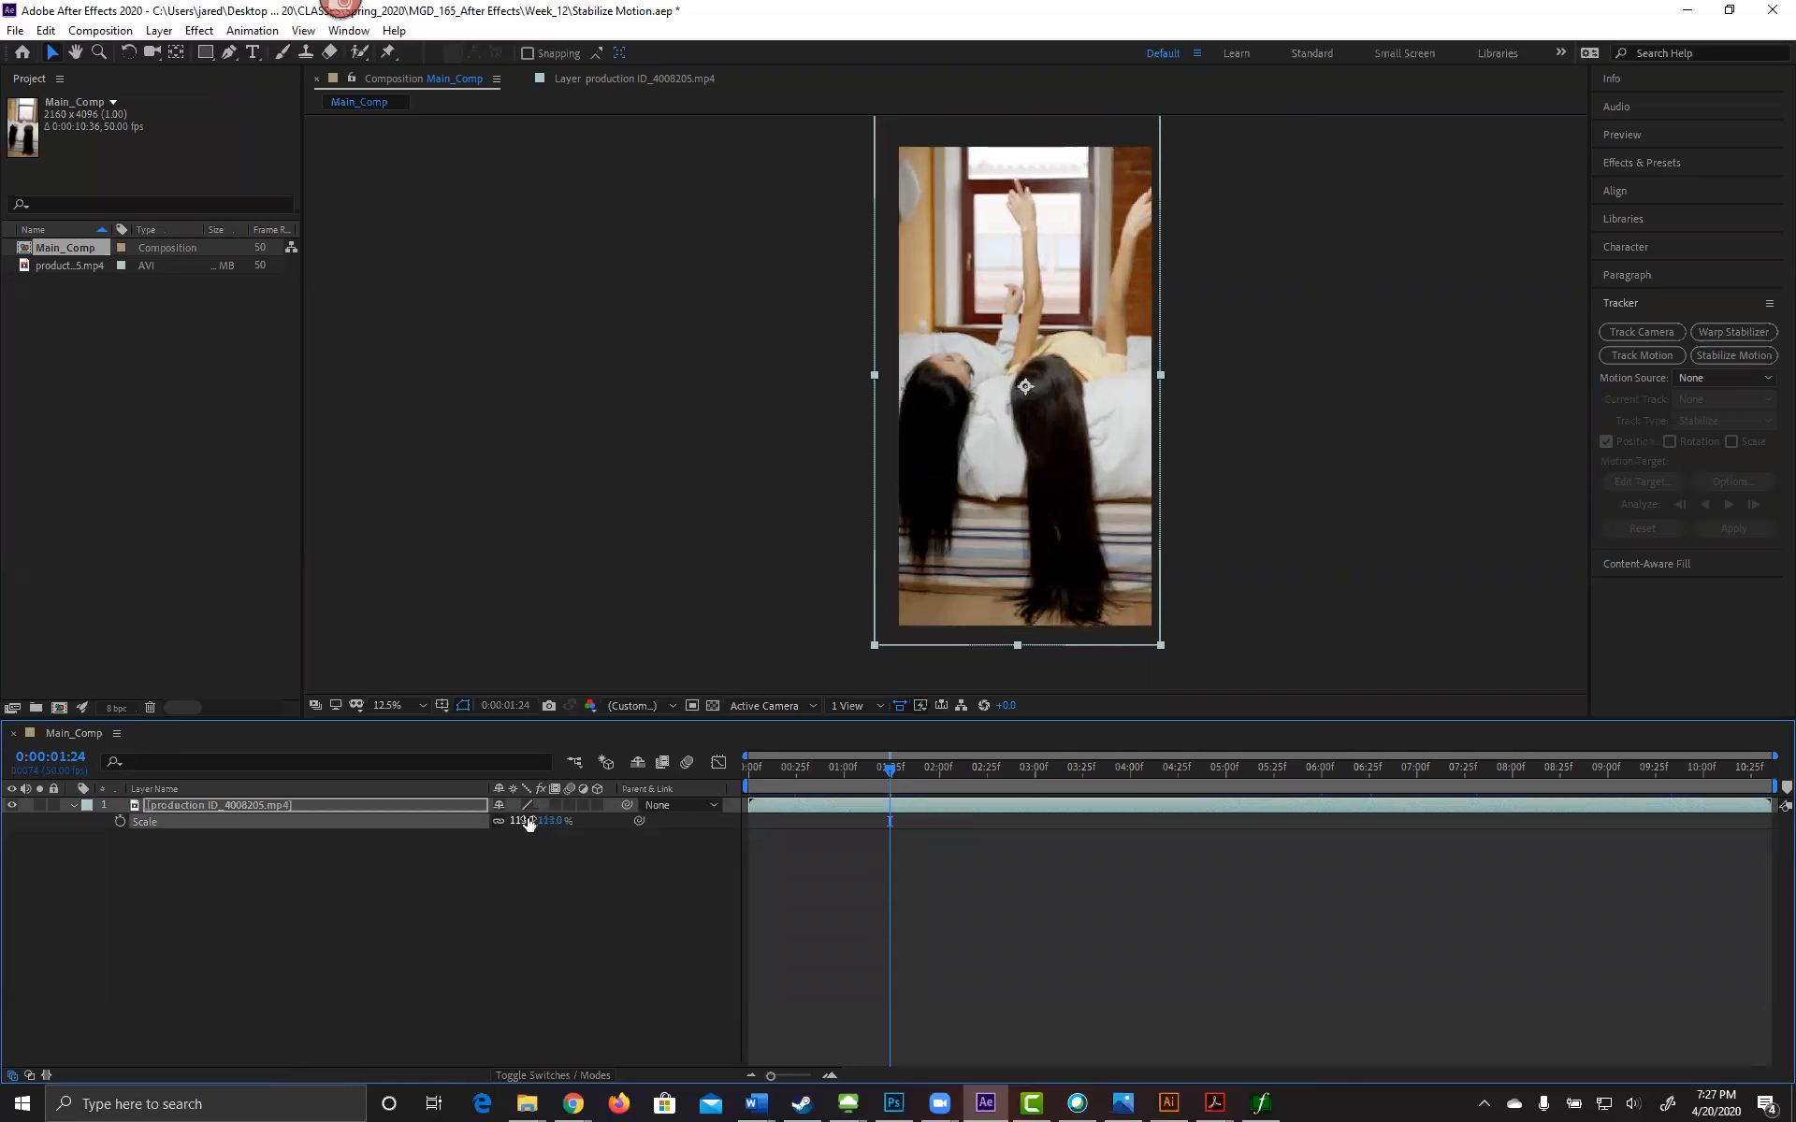
key(space)
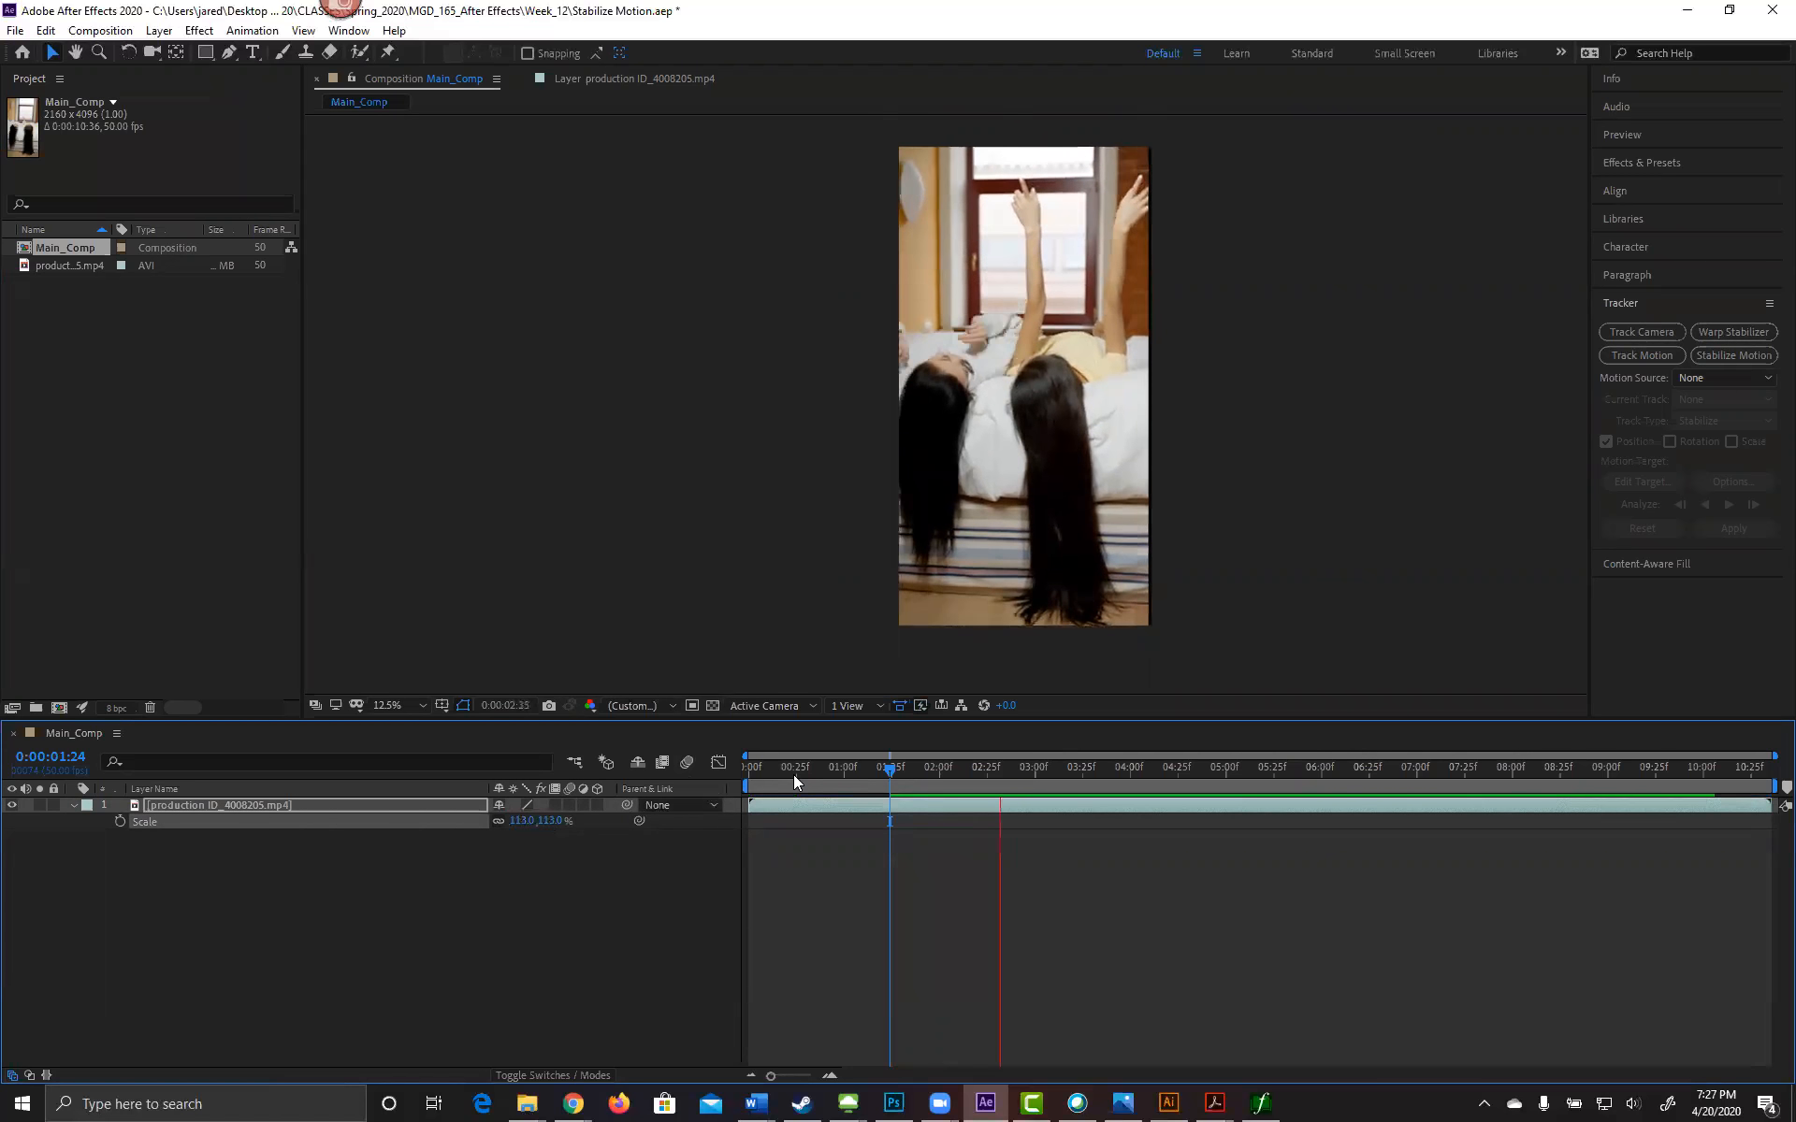
key(space)
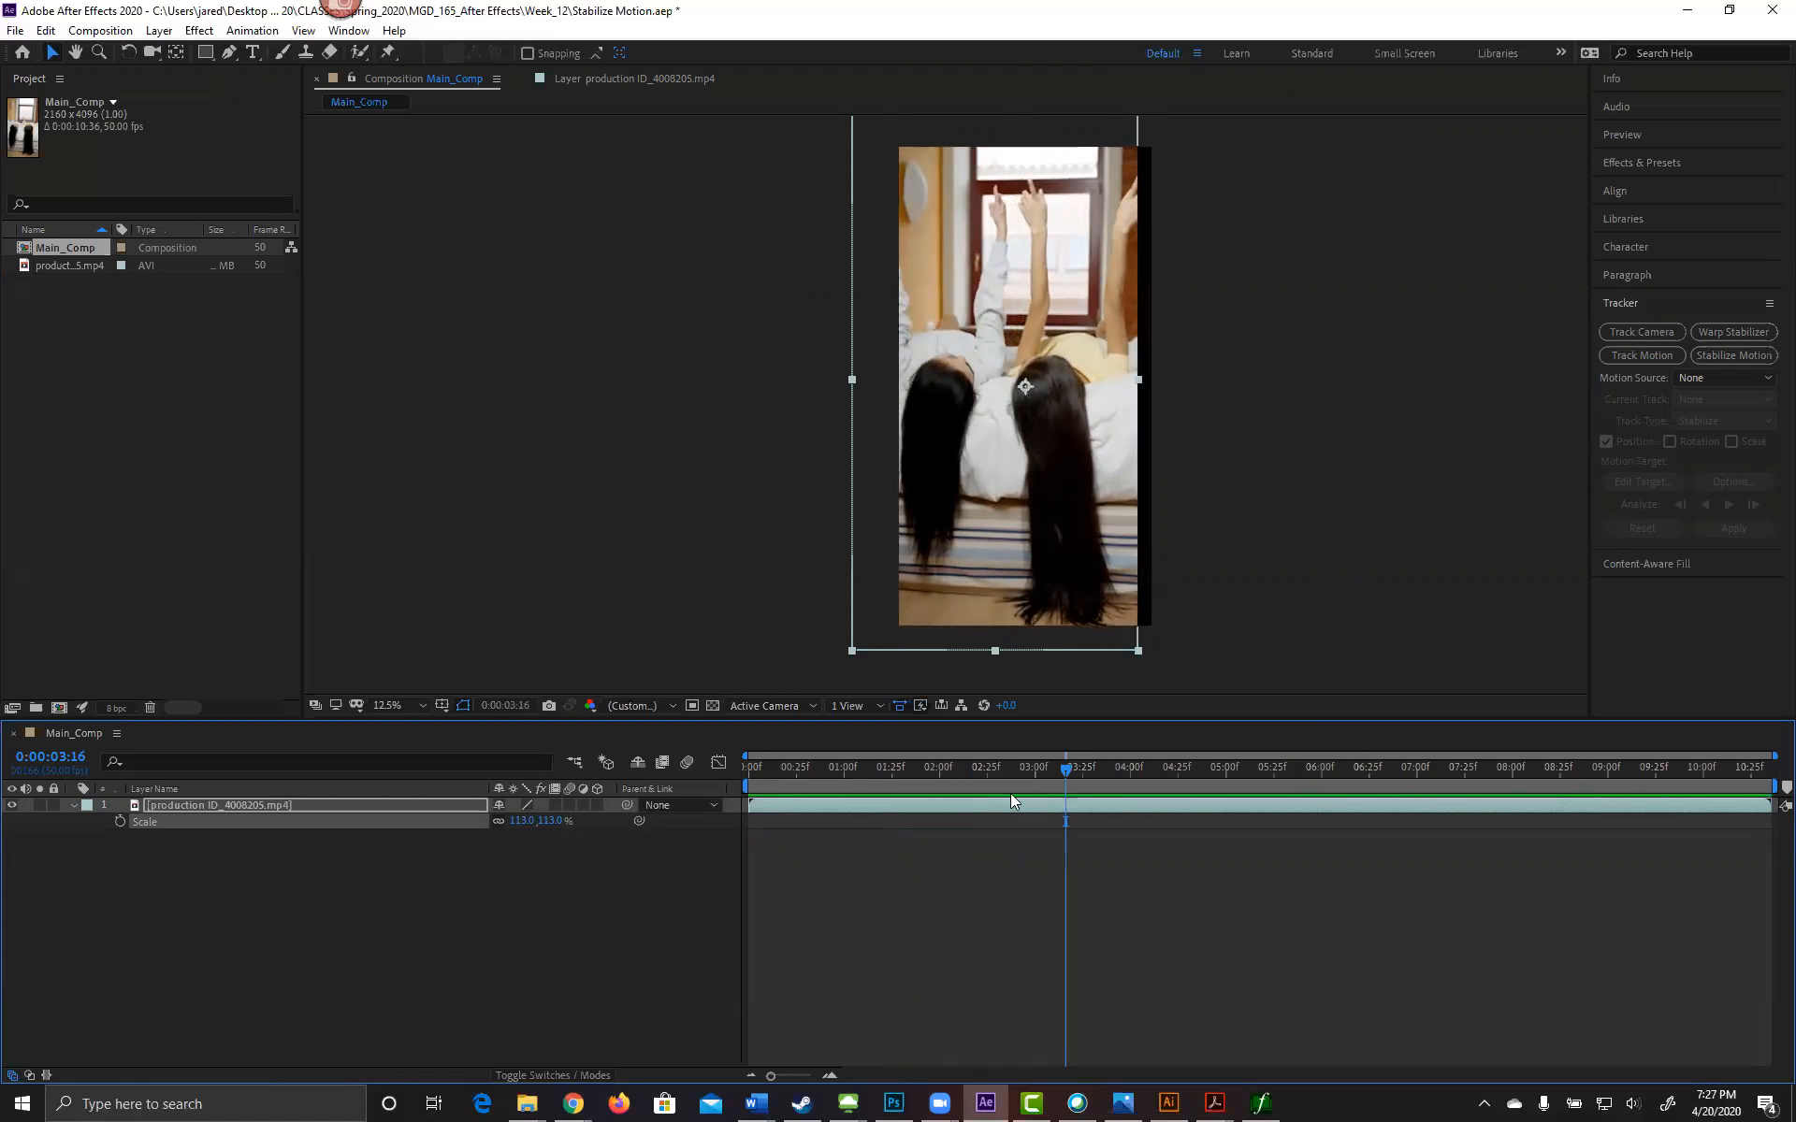
Step: Scale the stabilized clip layer up to 133%, scrub through the timeline, and preview the composition from the first frame
drag(1063, 769, 1057, 779)
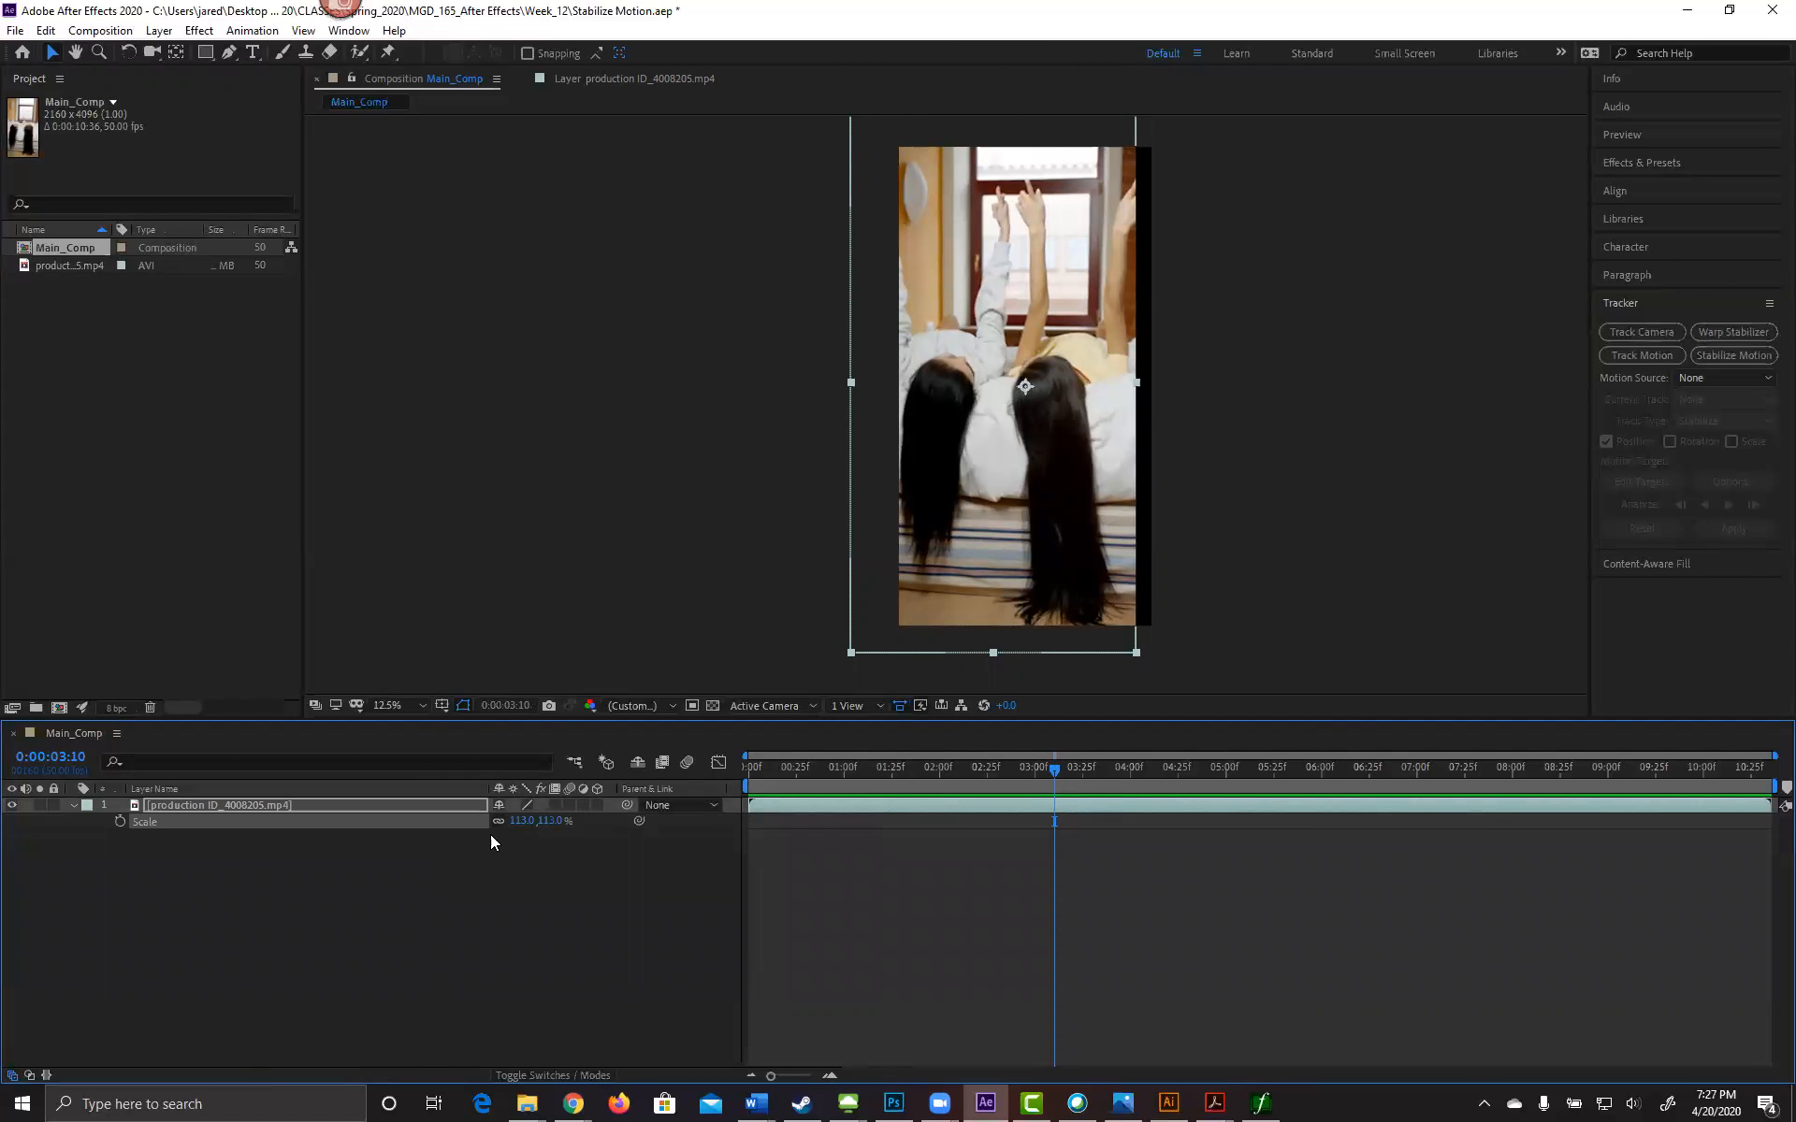
drag(537, 823, 548, 820)
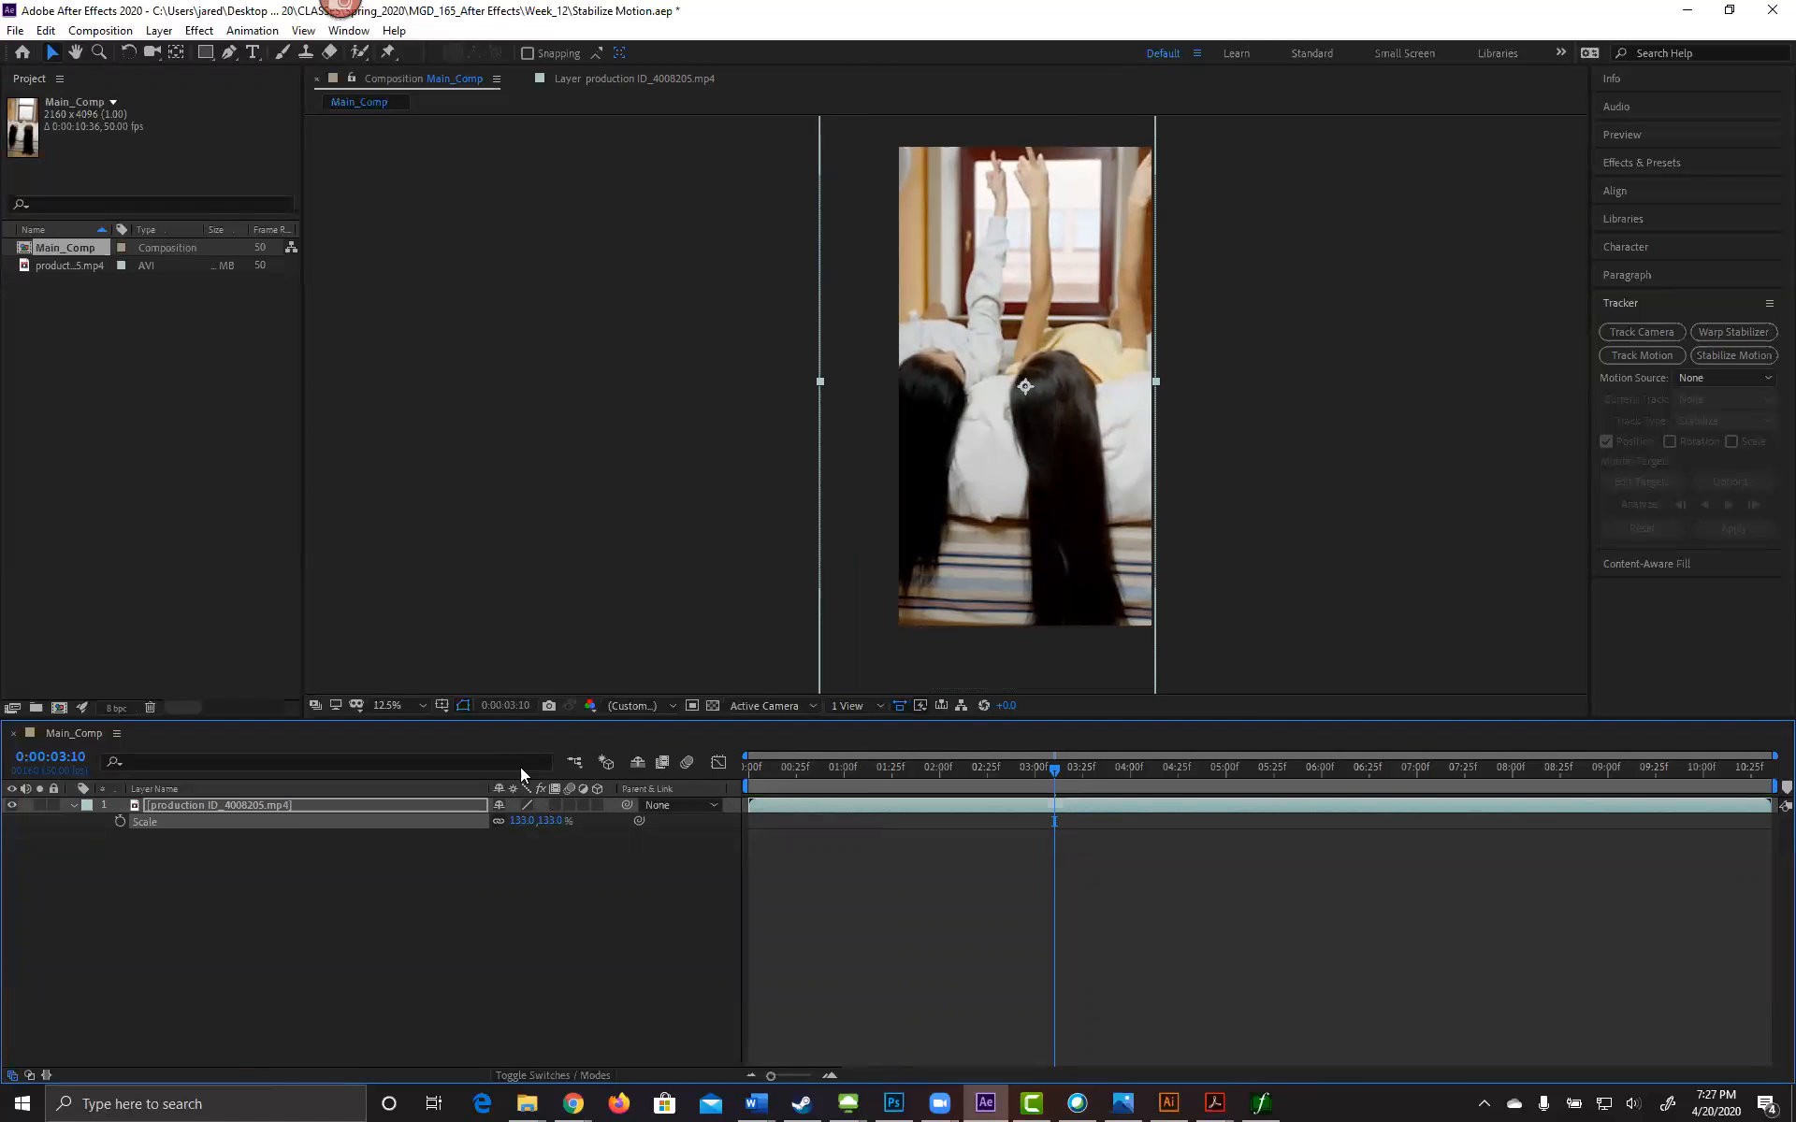
drag(779, 769, 1770, 743)
drag(1102, 748, 692, 754)
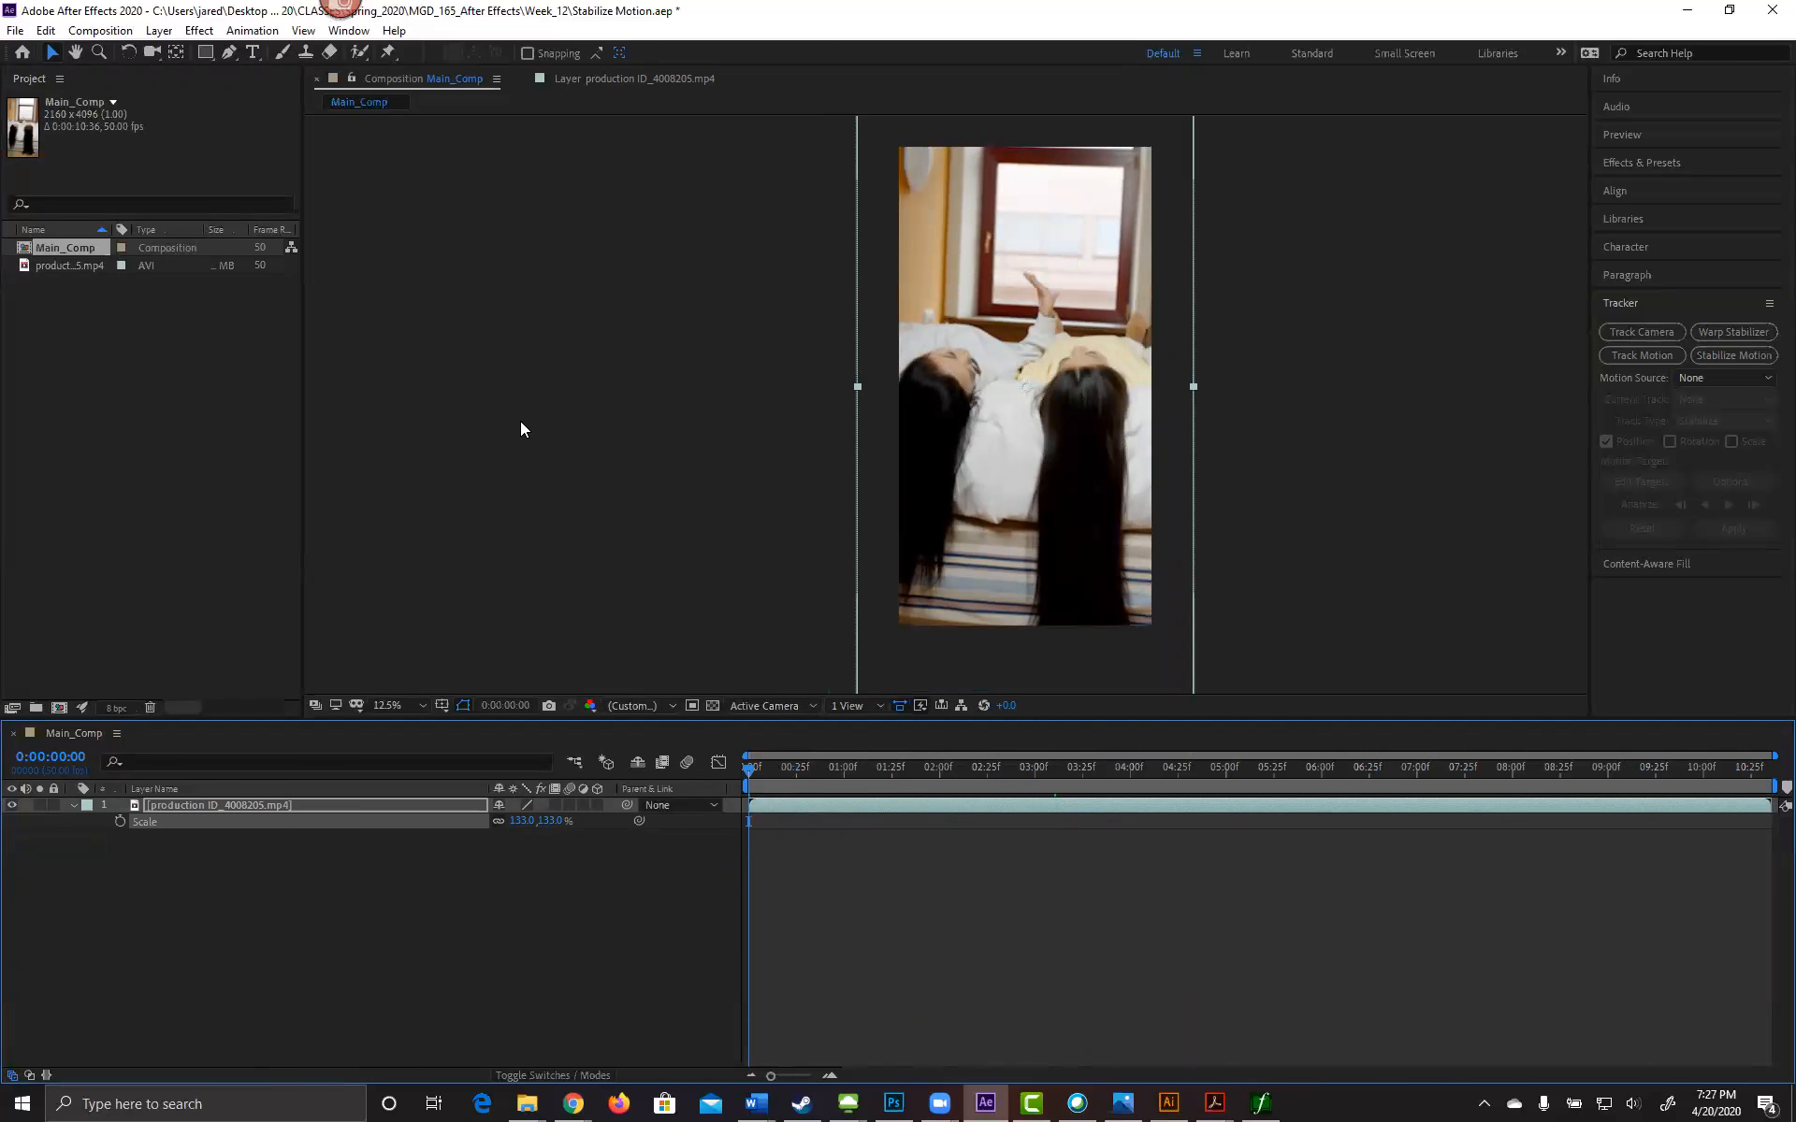
key(space)
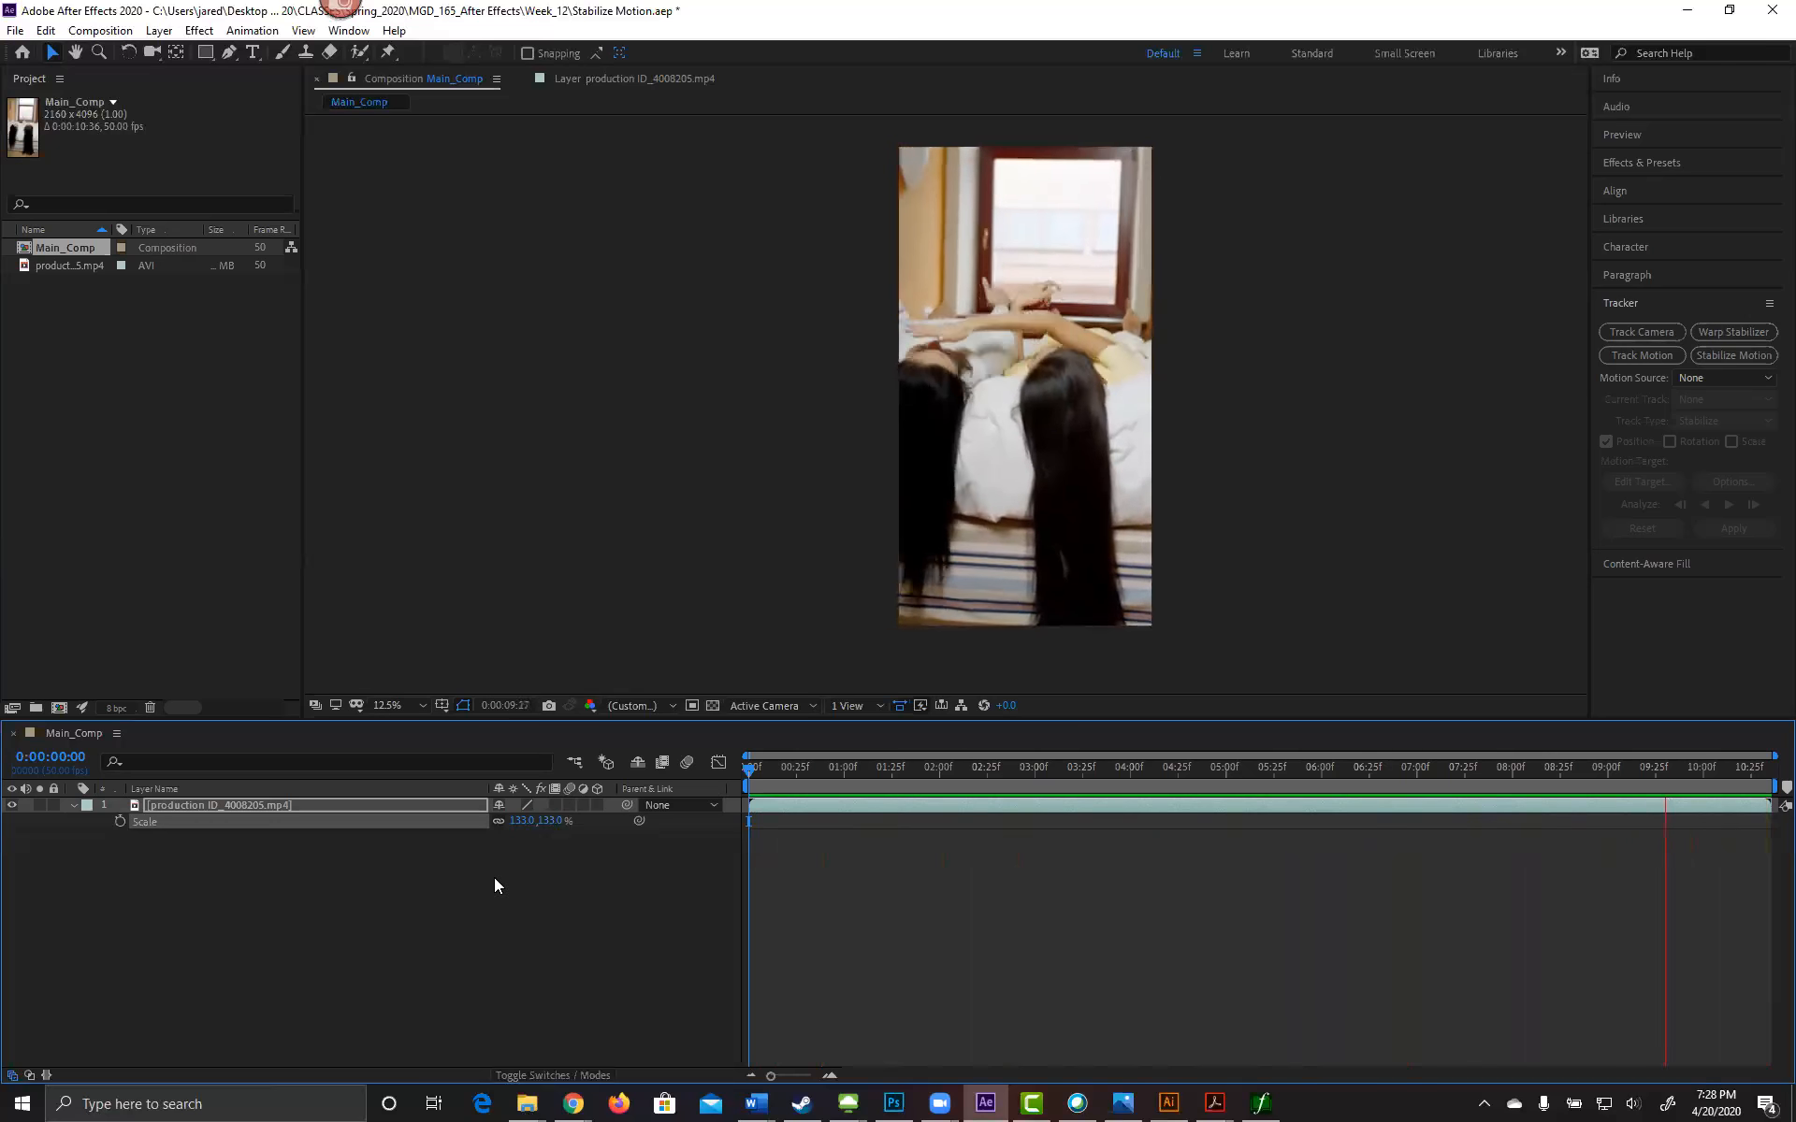
key(space)
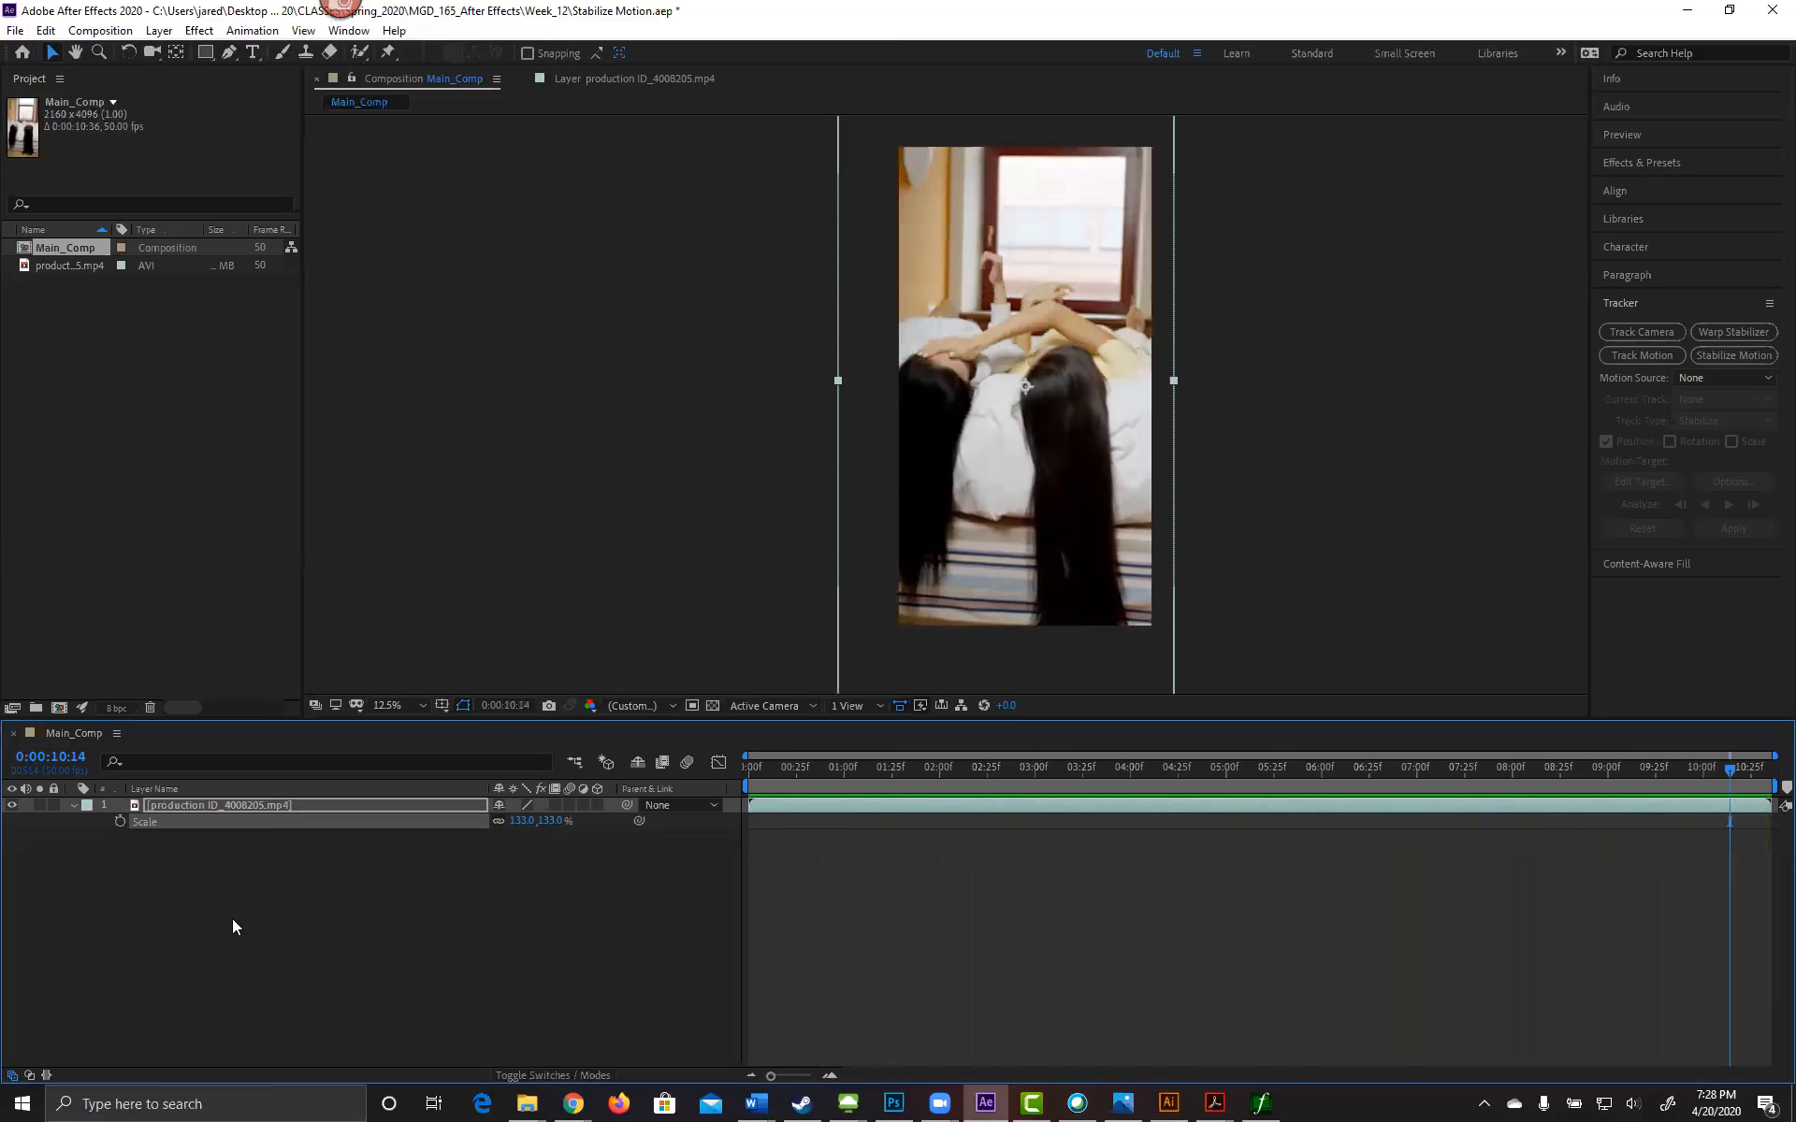
Step: Hide the stabilized layer, add the original clip to the composition beneath it, and preview the unstabilized footage from the first frame
click(11, 806)
drag(41, 267, 158, 818)
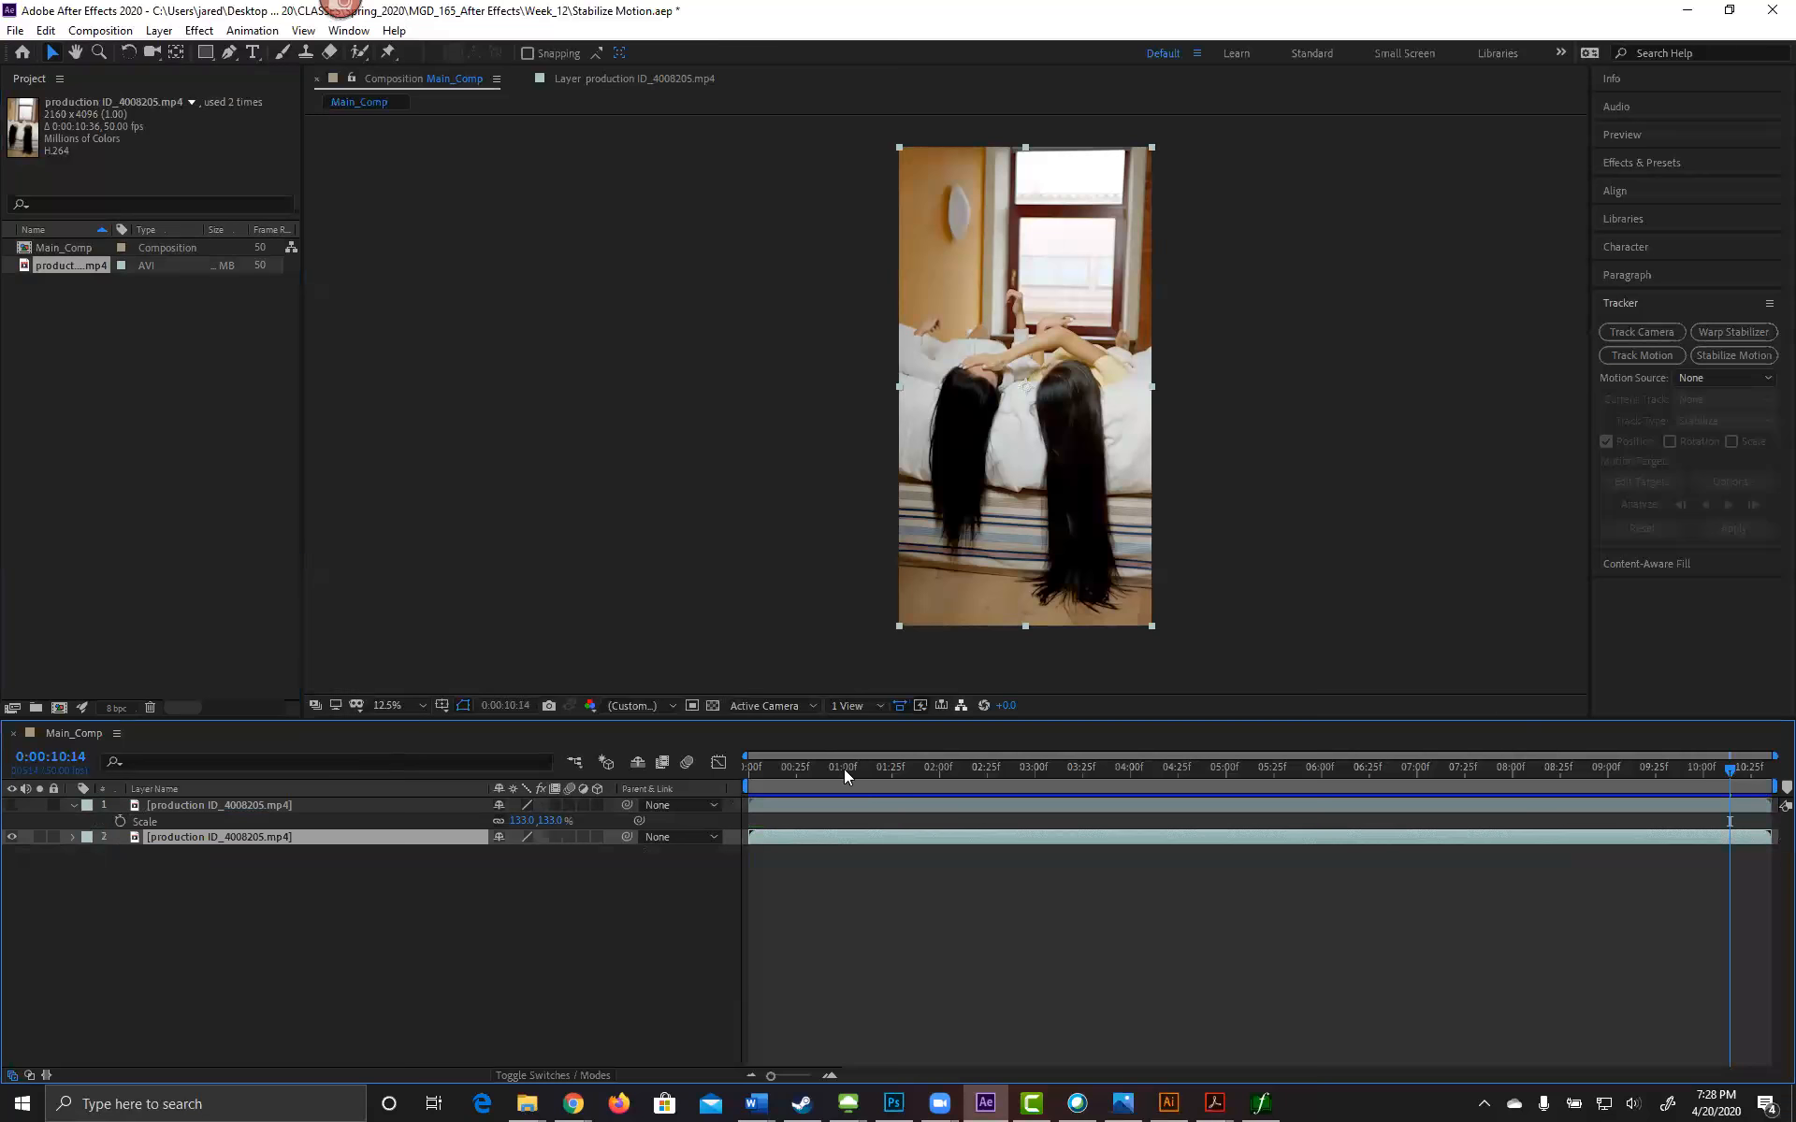
key(Home)
key(space)
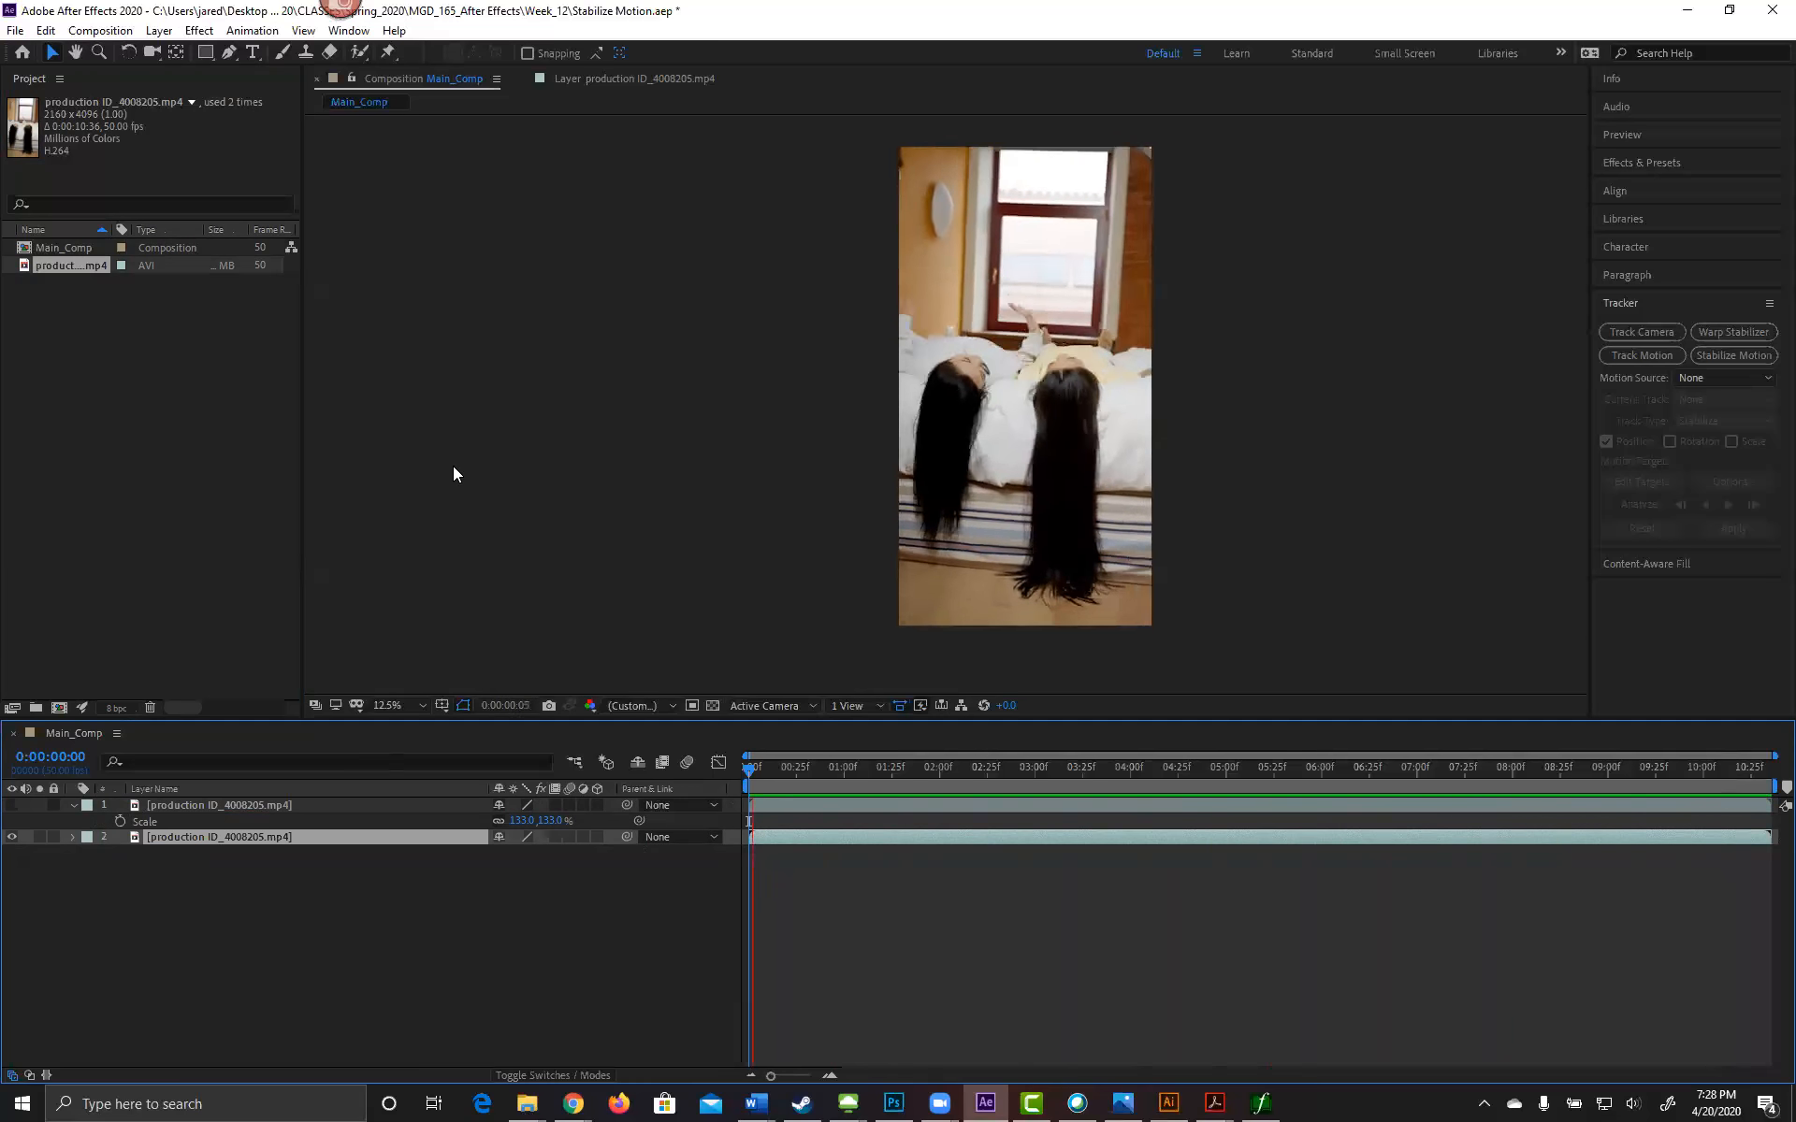
key(space)
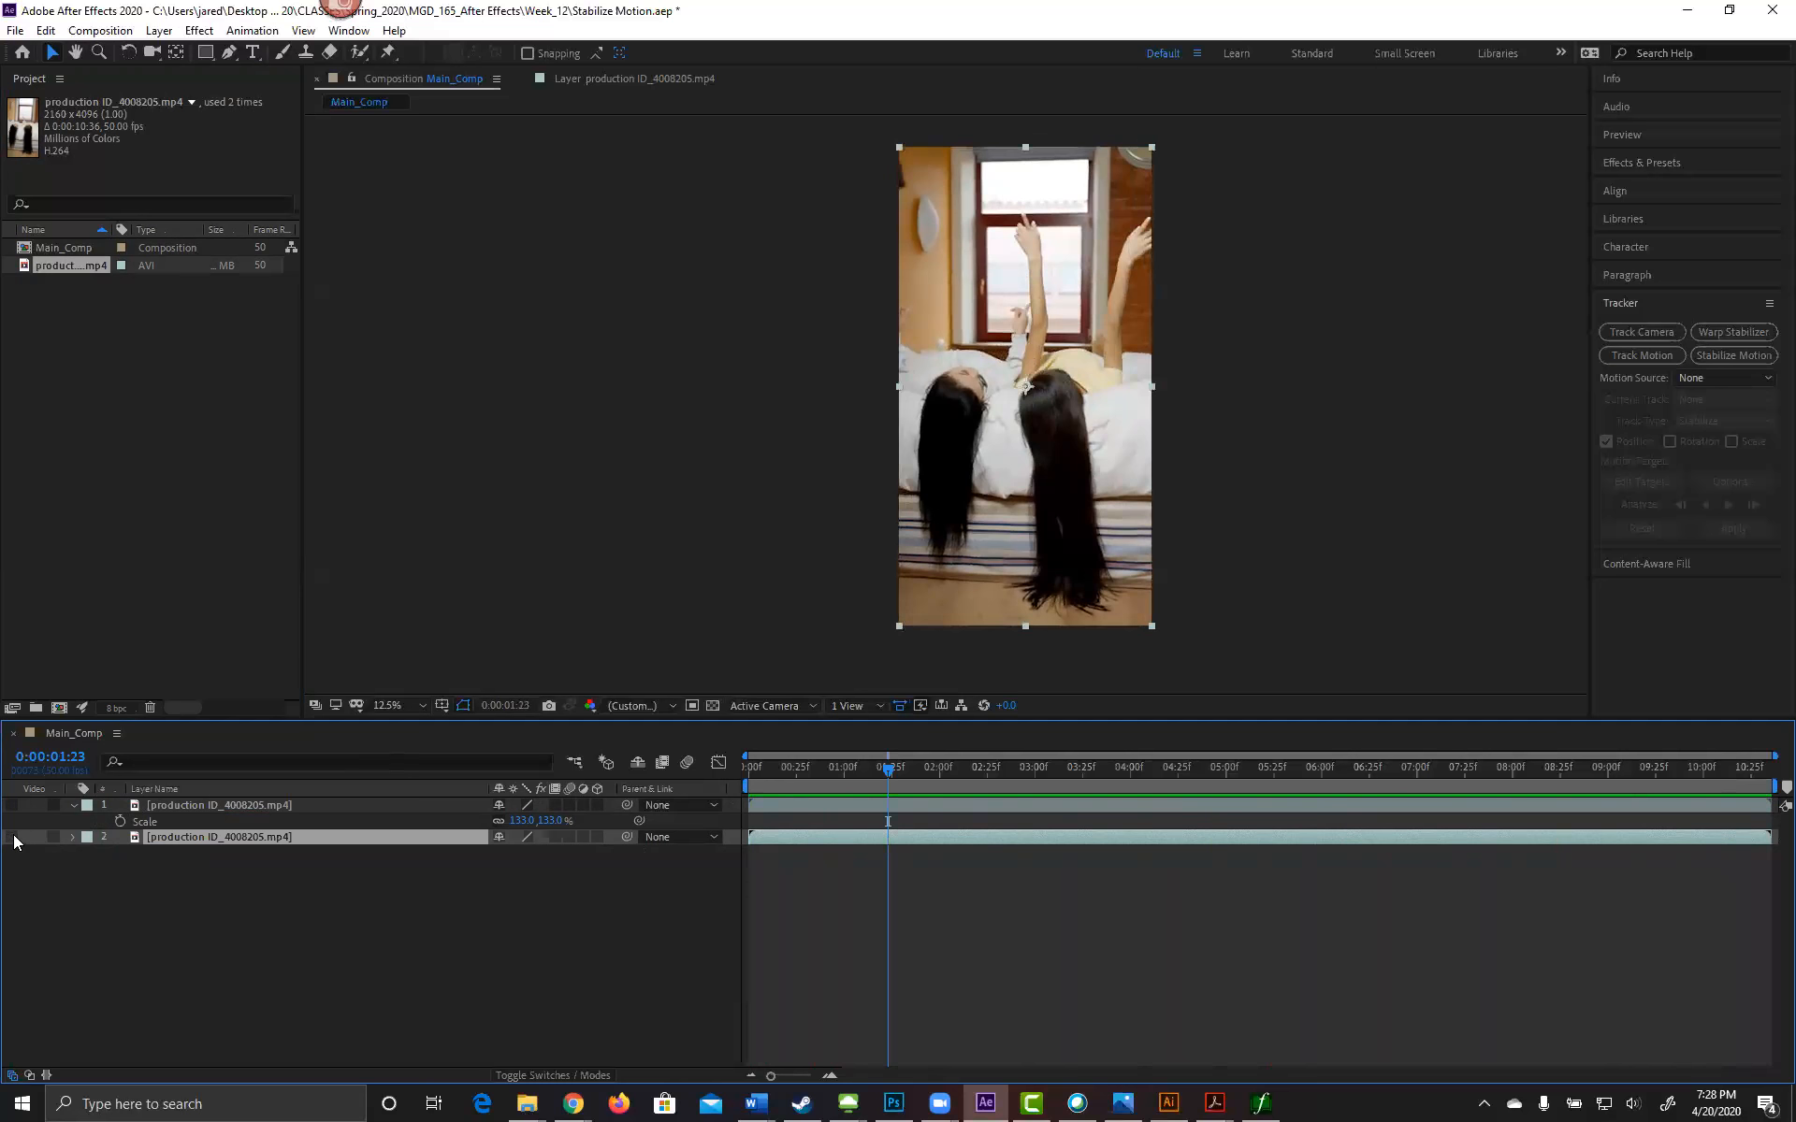
Step: Show the stabilized layer again with the original copy hidden, and play a short stretch for comparison
click(11, 805)
key(space)
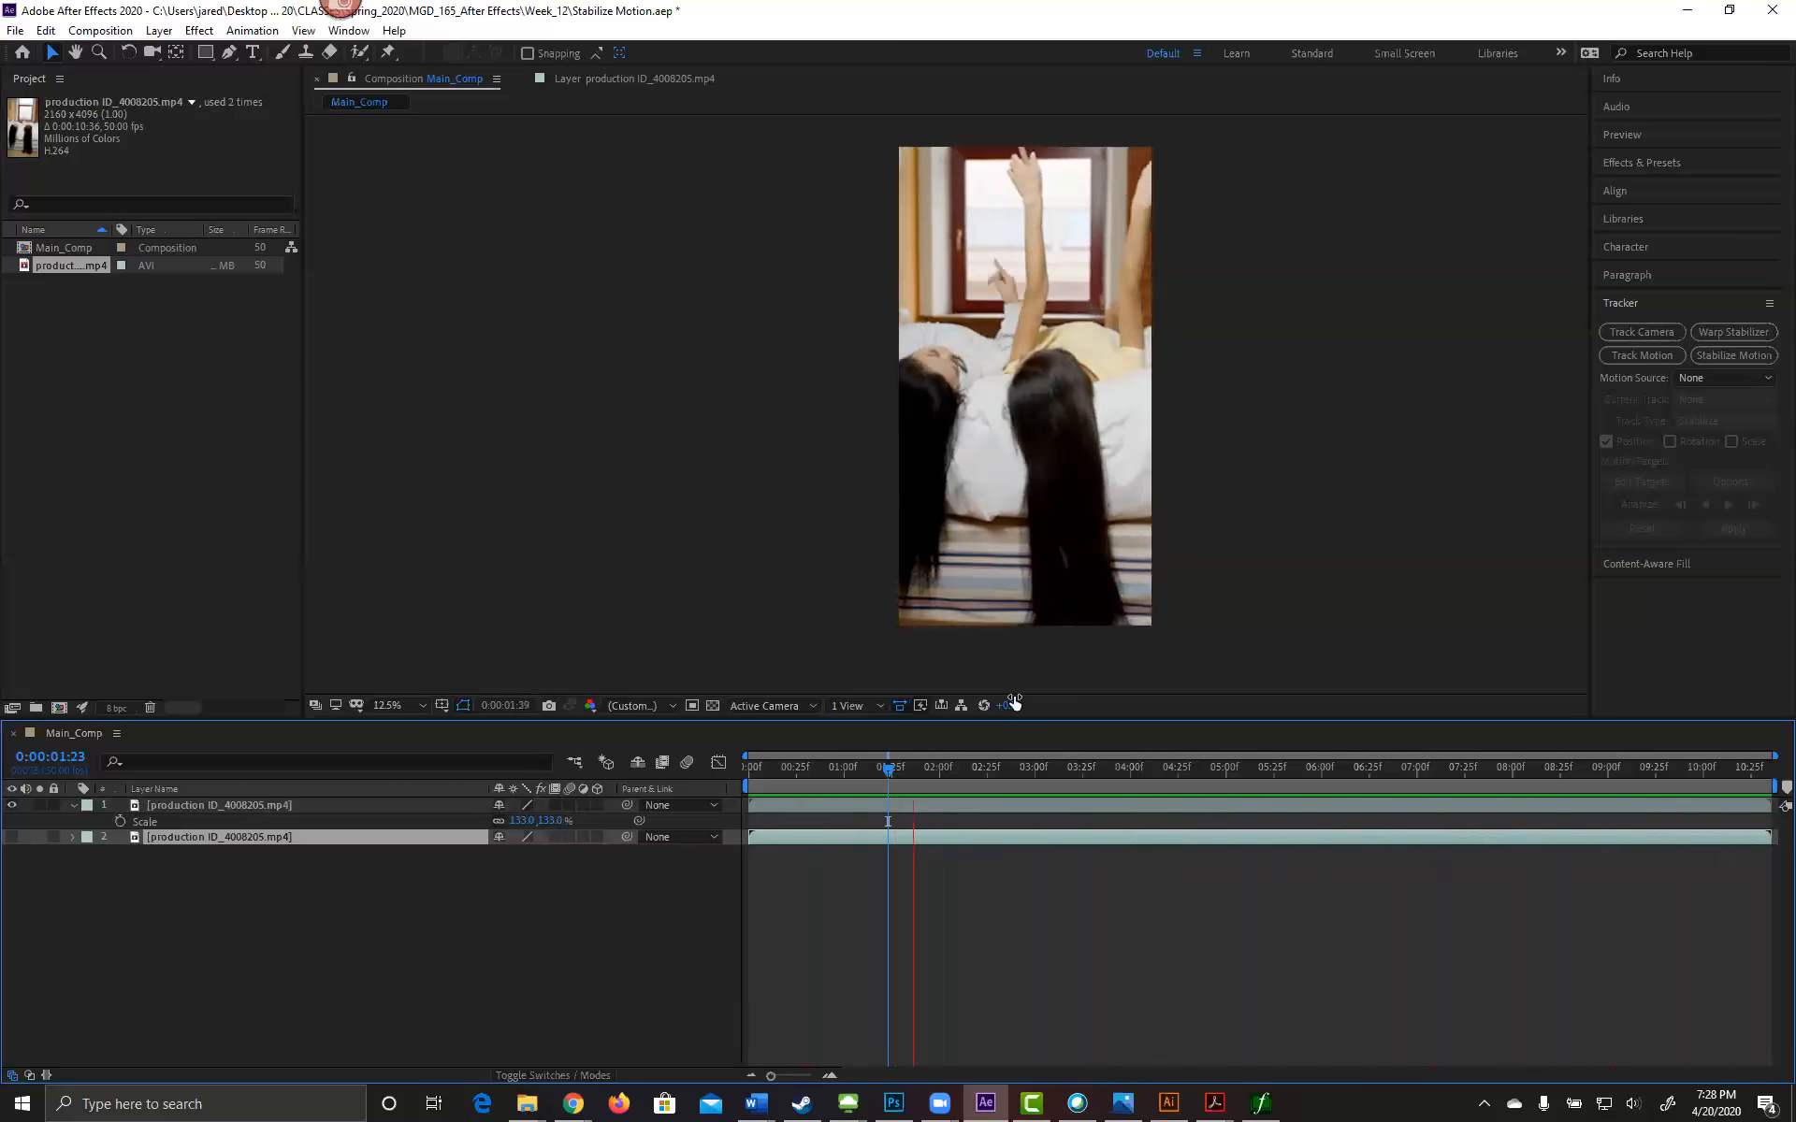
key(space)
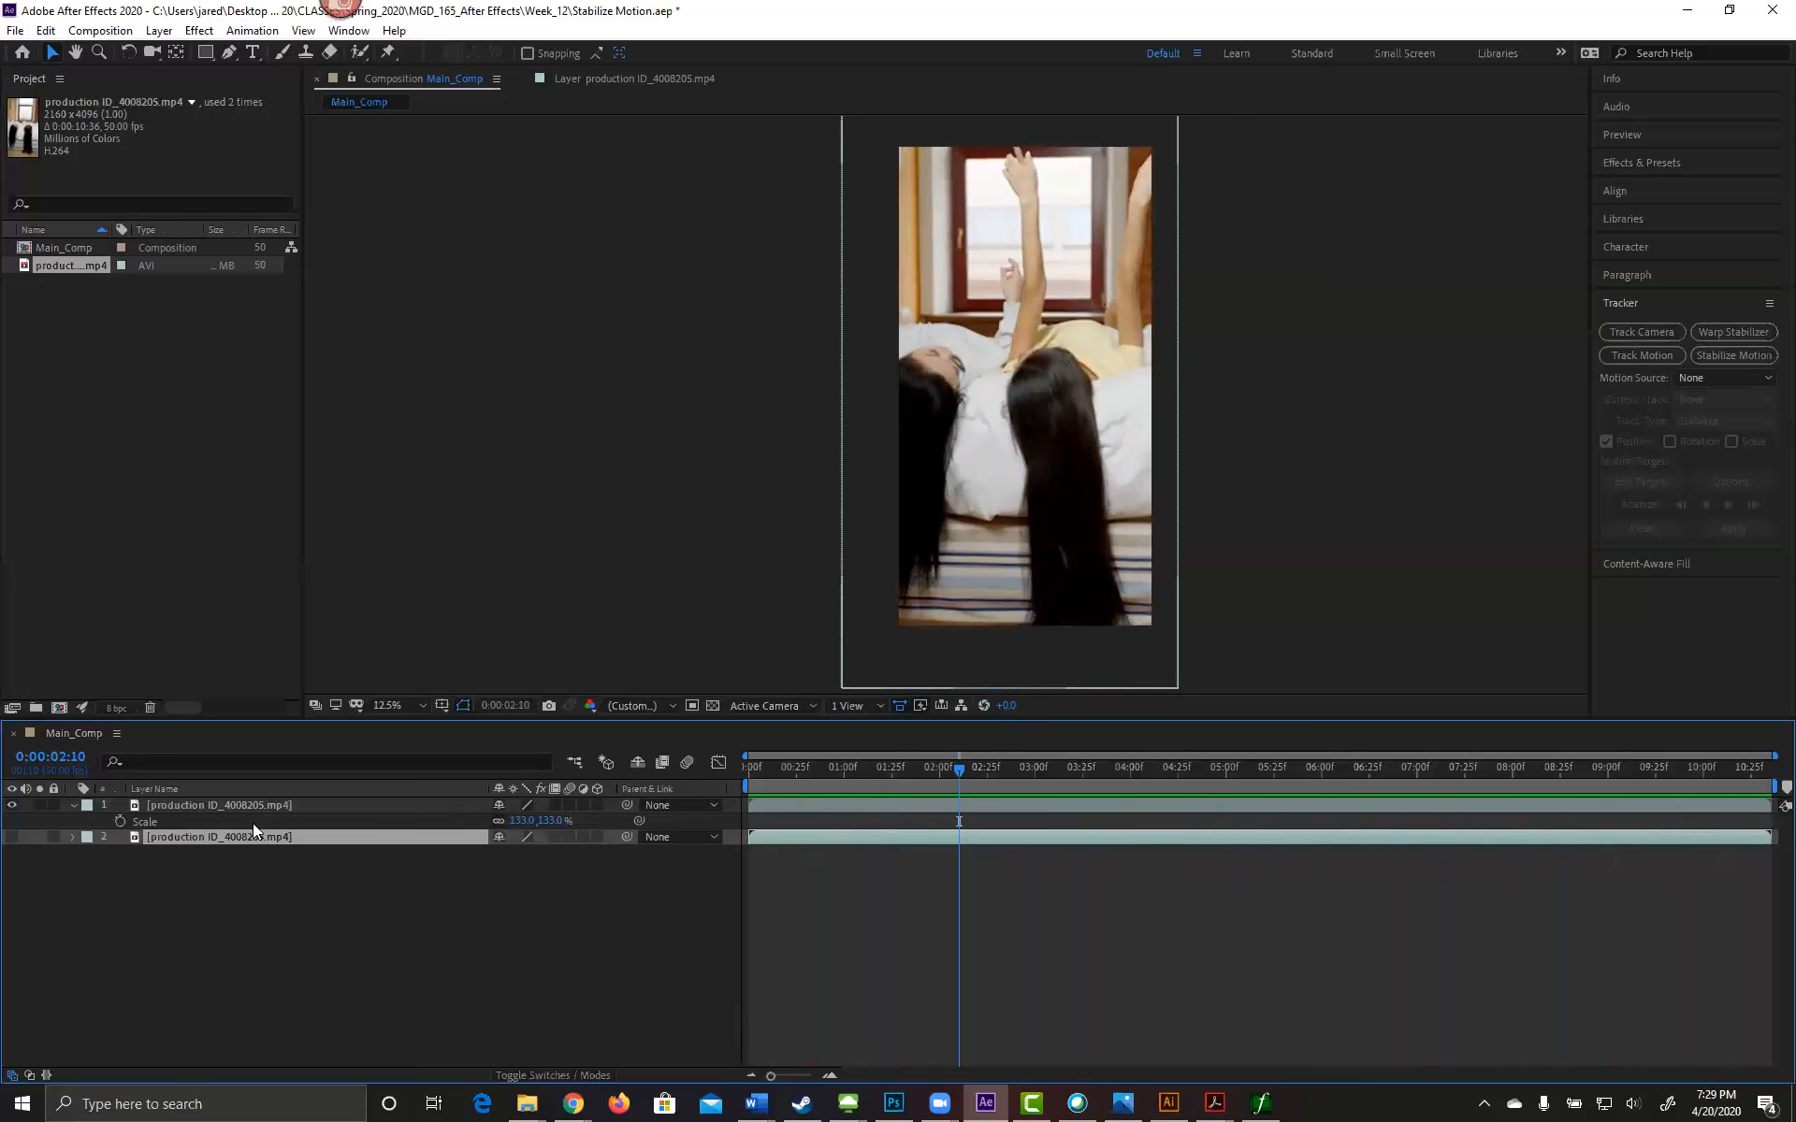
Step: Set the stabilized layer's scale to 100%, keep the original copy hidden, and review the motion by playing and scrubbing back to the first frame
click(520, 820)
text(100)
key(Return)
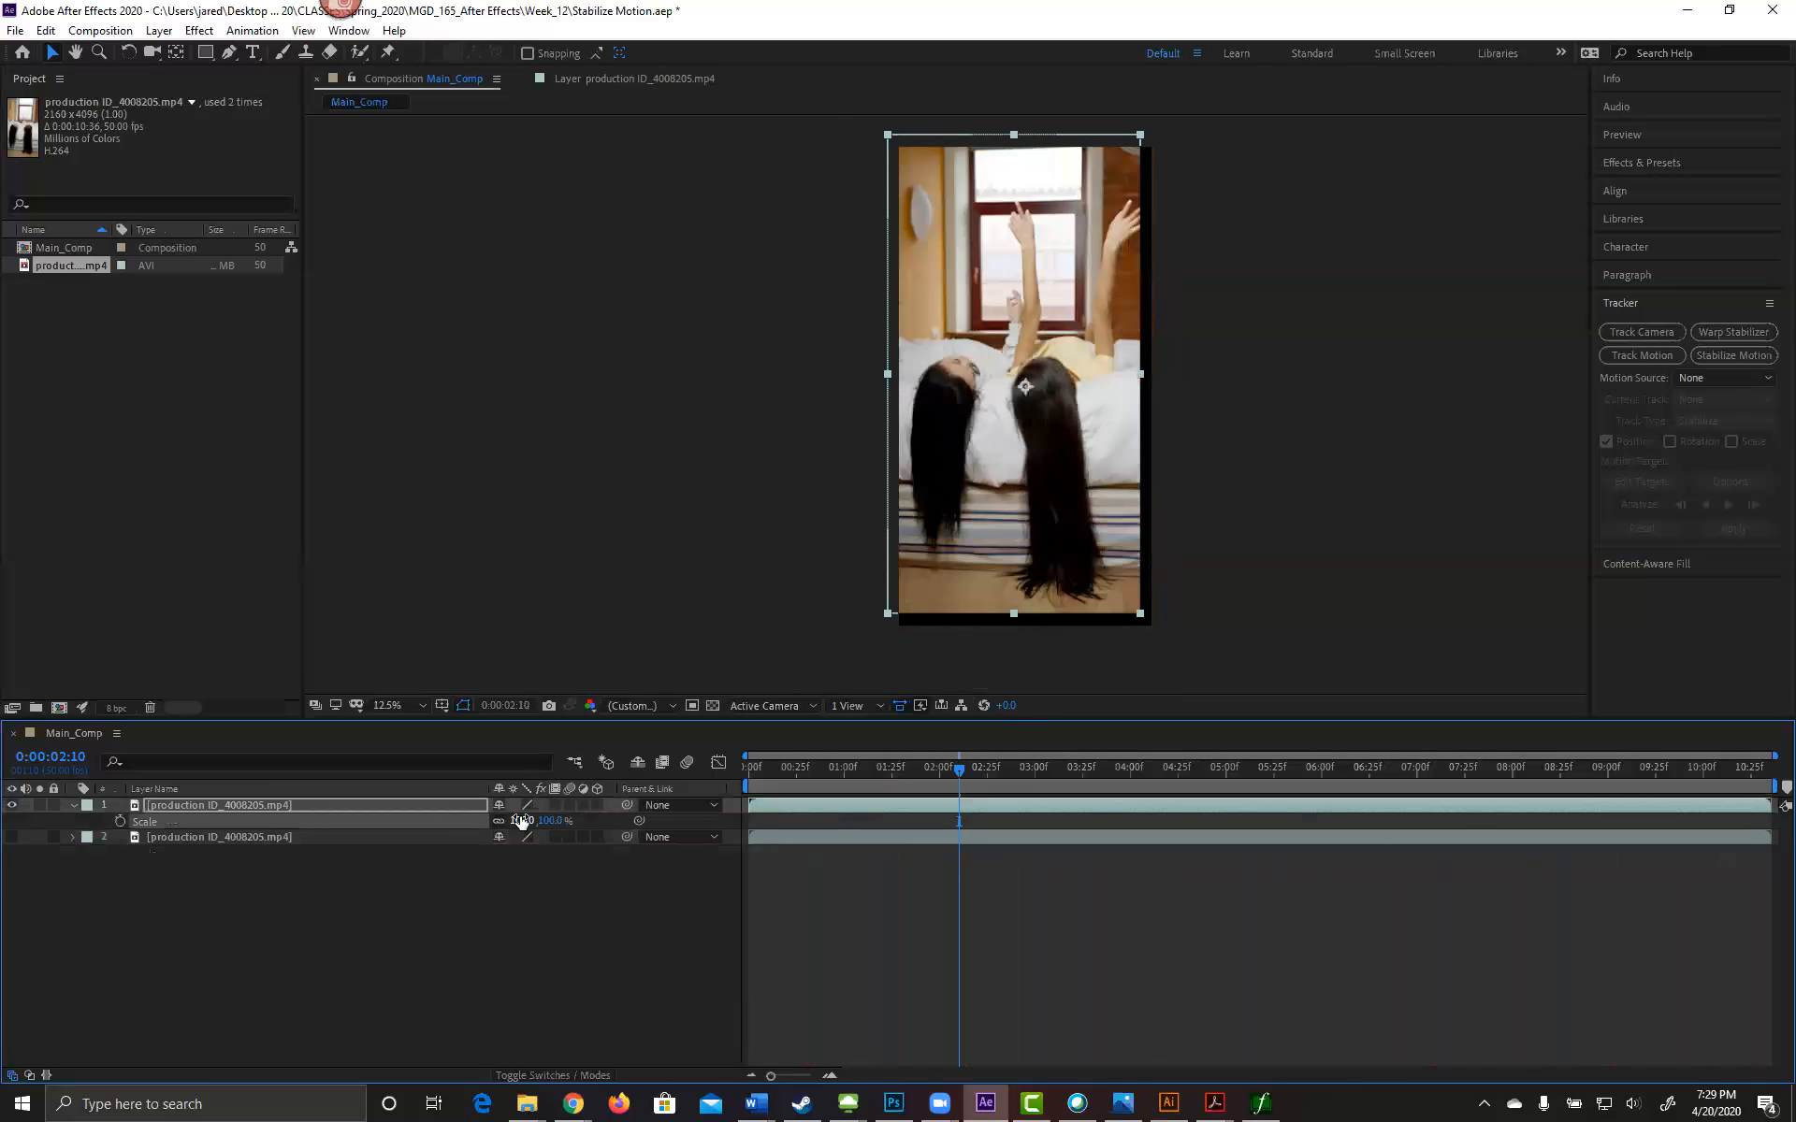
click(12, 837)
key(space)
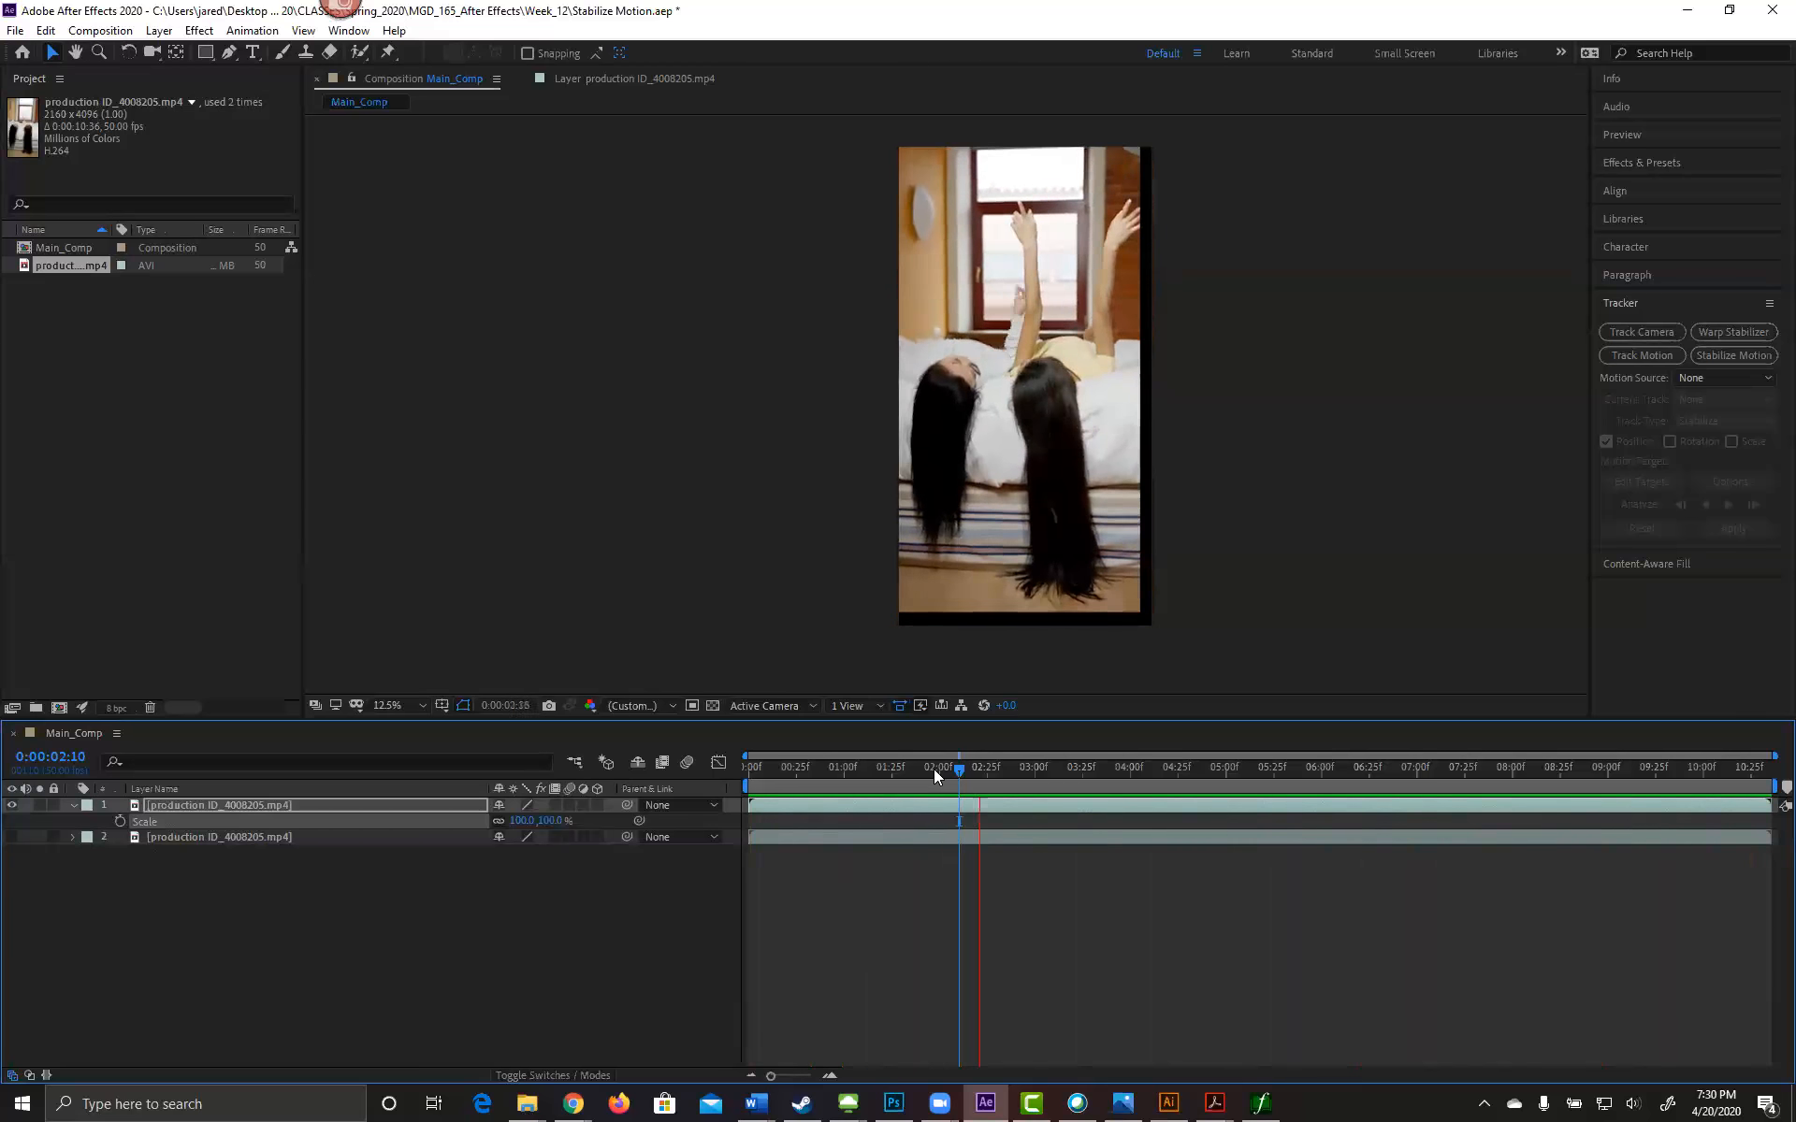
key(space)
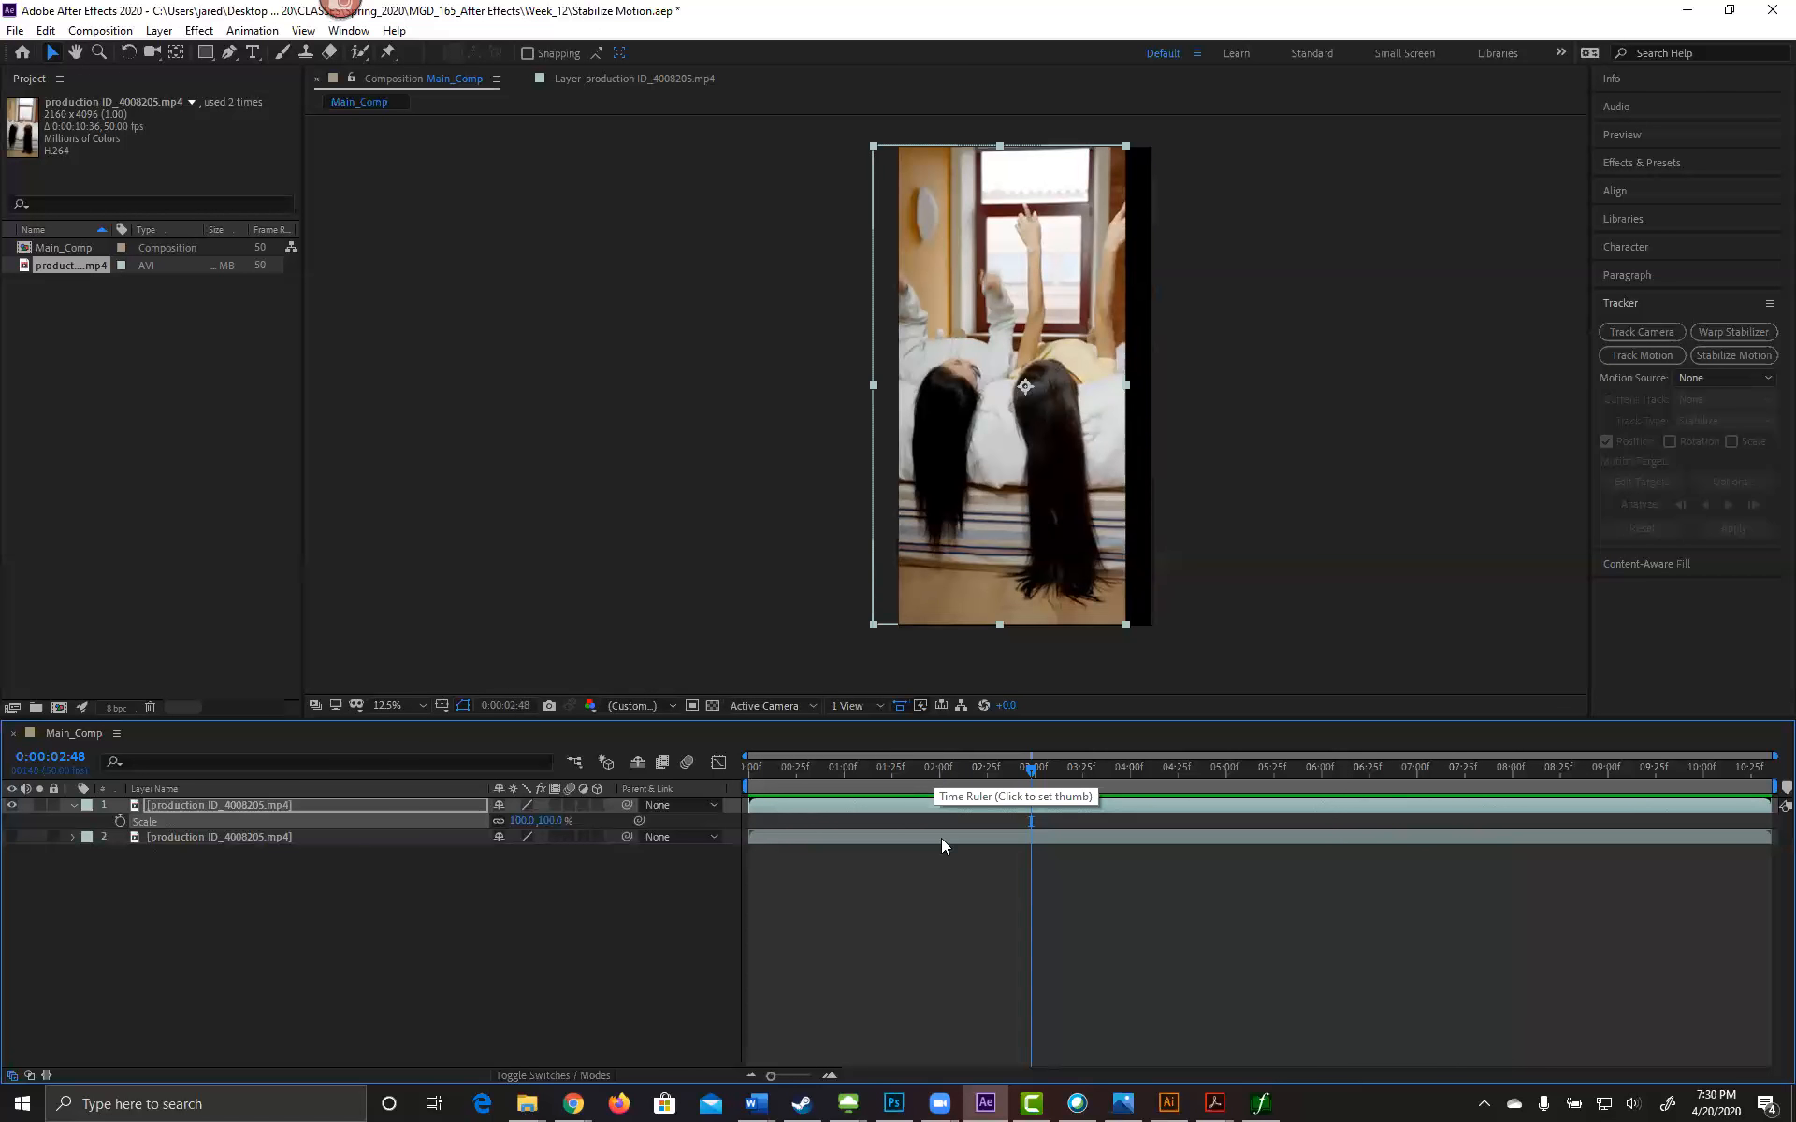
drag(1037, 773, 1285, 798)
drag(1490, 793, 705, 845)
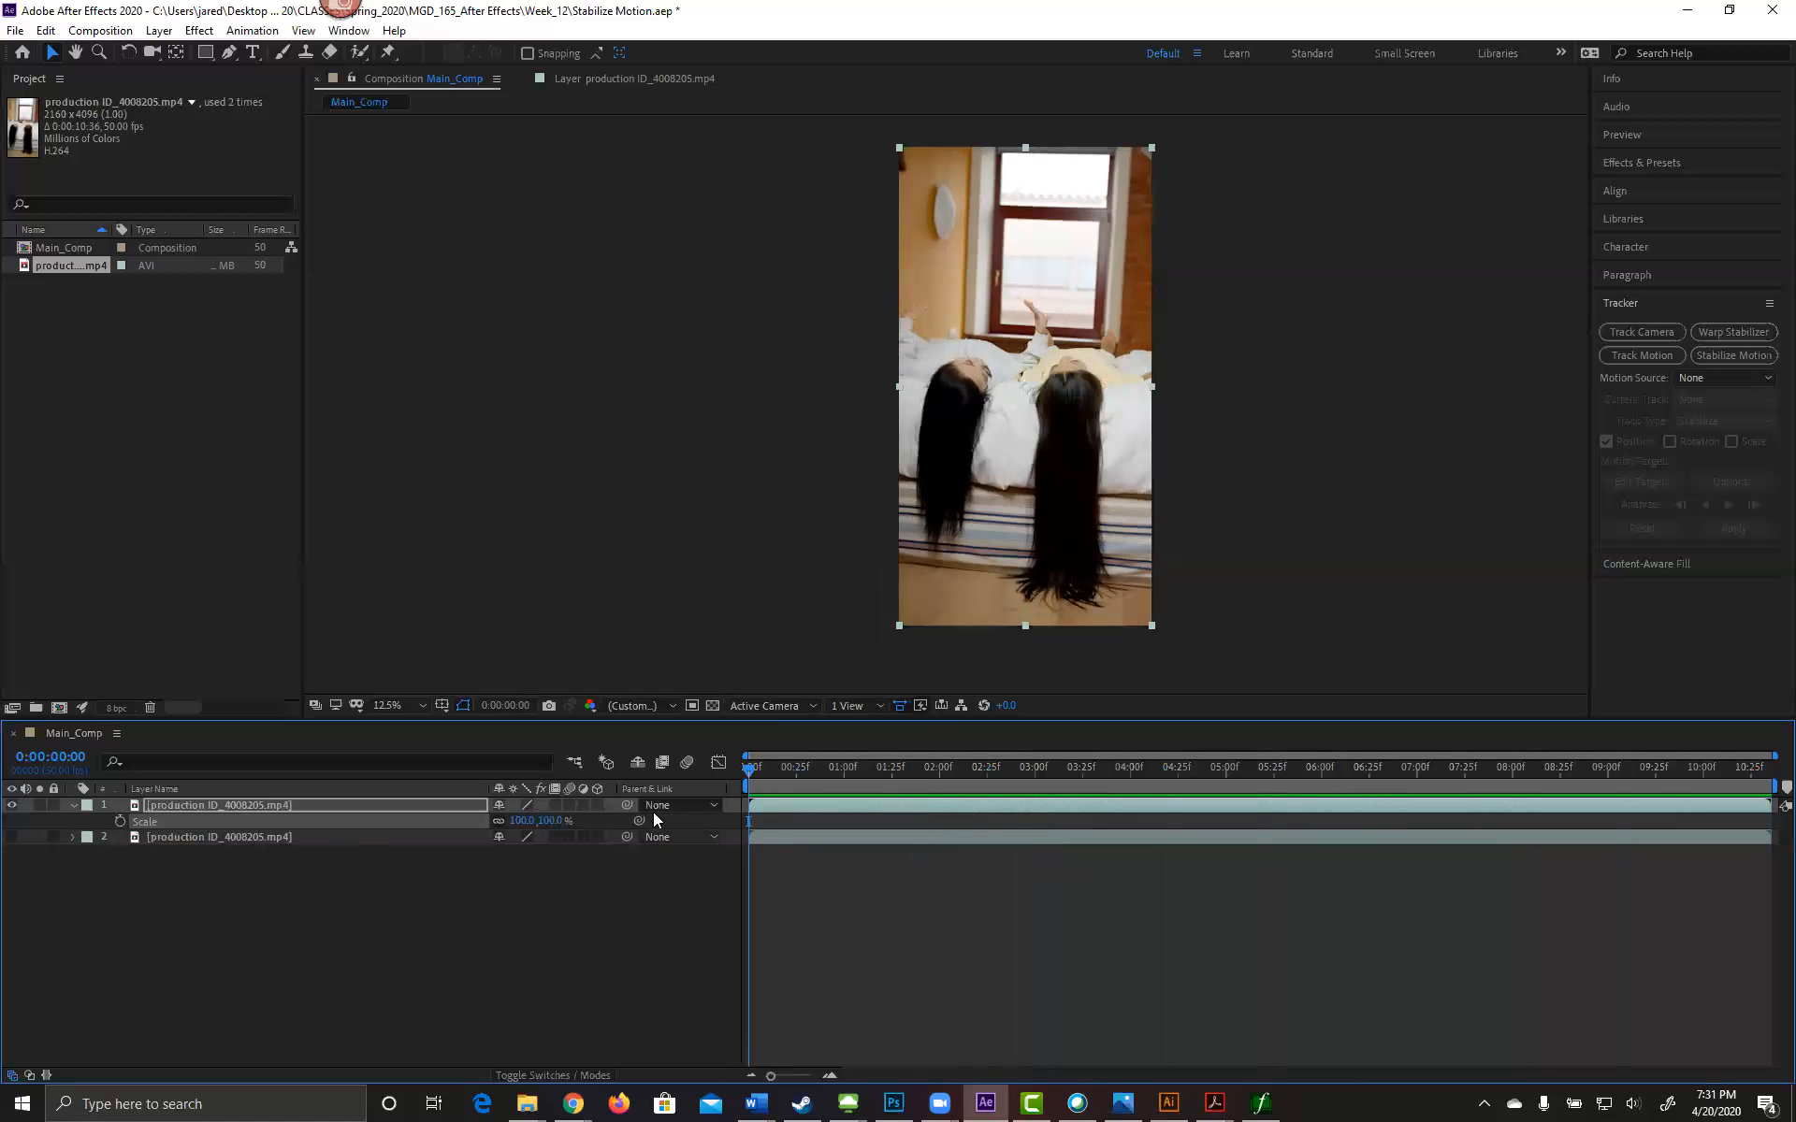
Step: Reveal the stabilized layer's keyframed properties and examine the Feature Center and Confidence keyframes at single-frame timeline detail
click(71, 805)
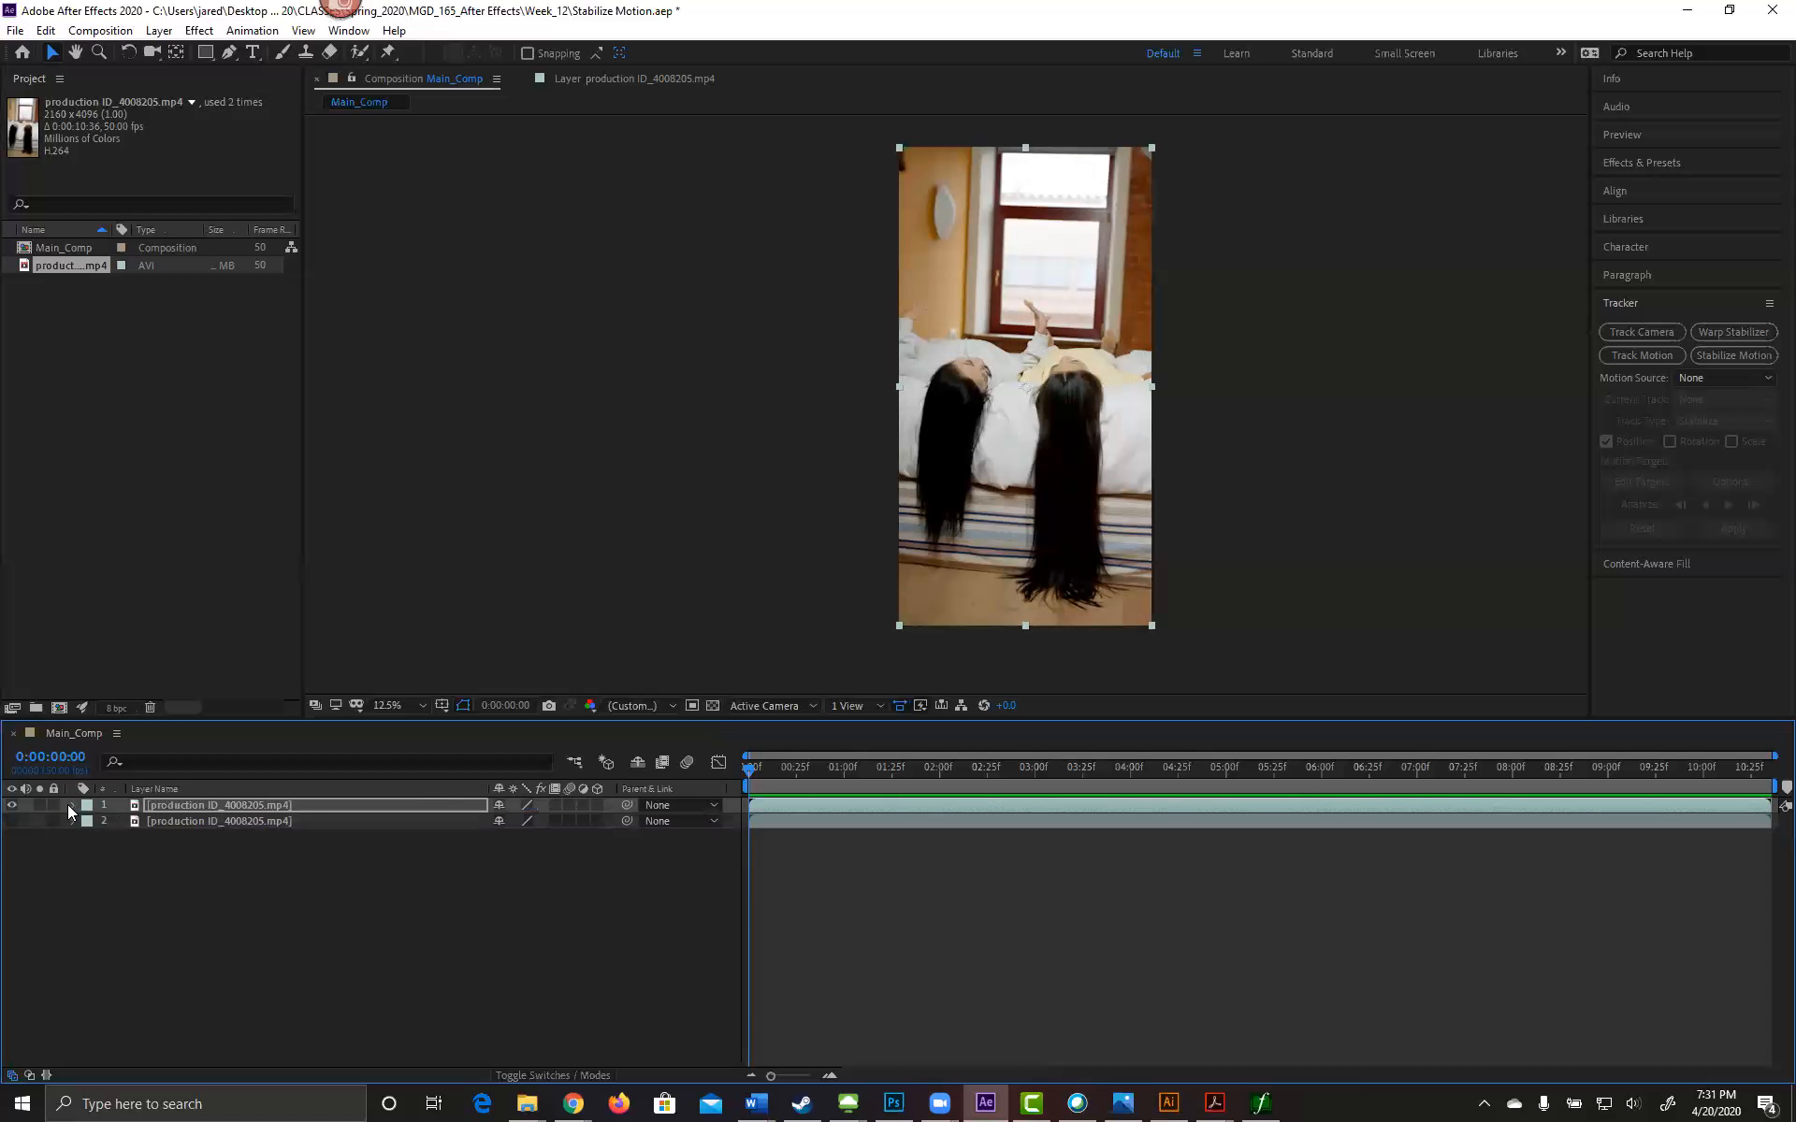
key(u)
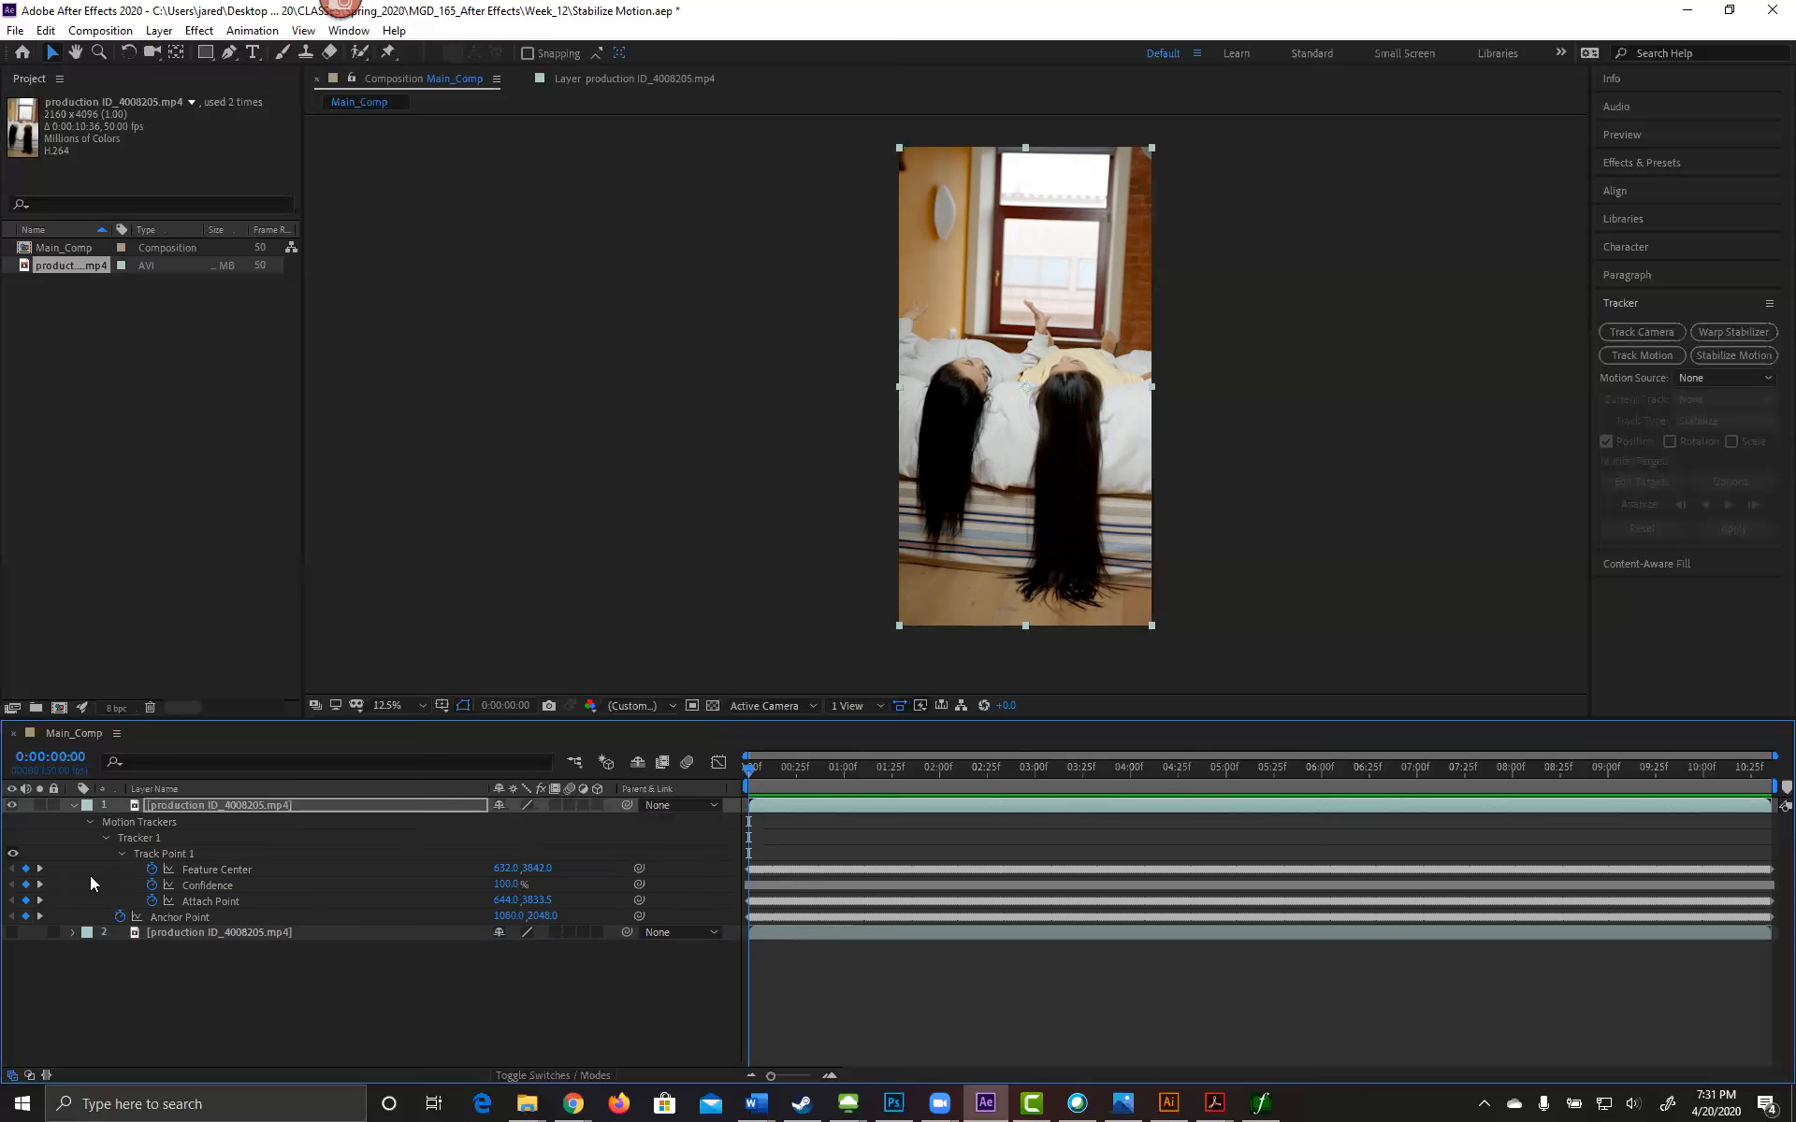
click(225, 874)
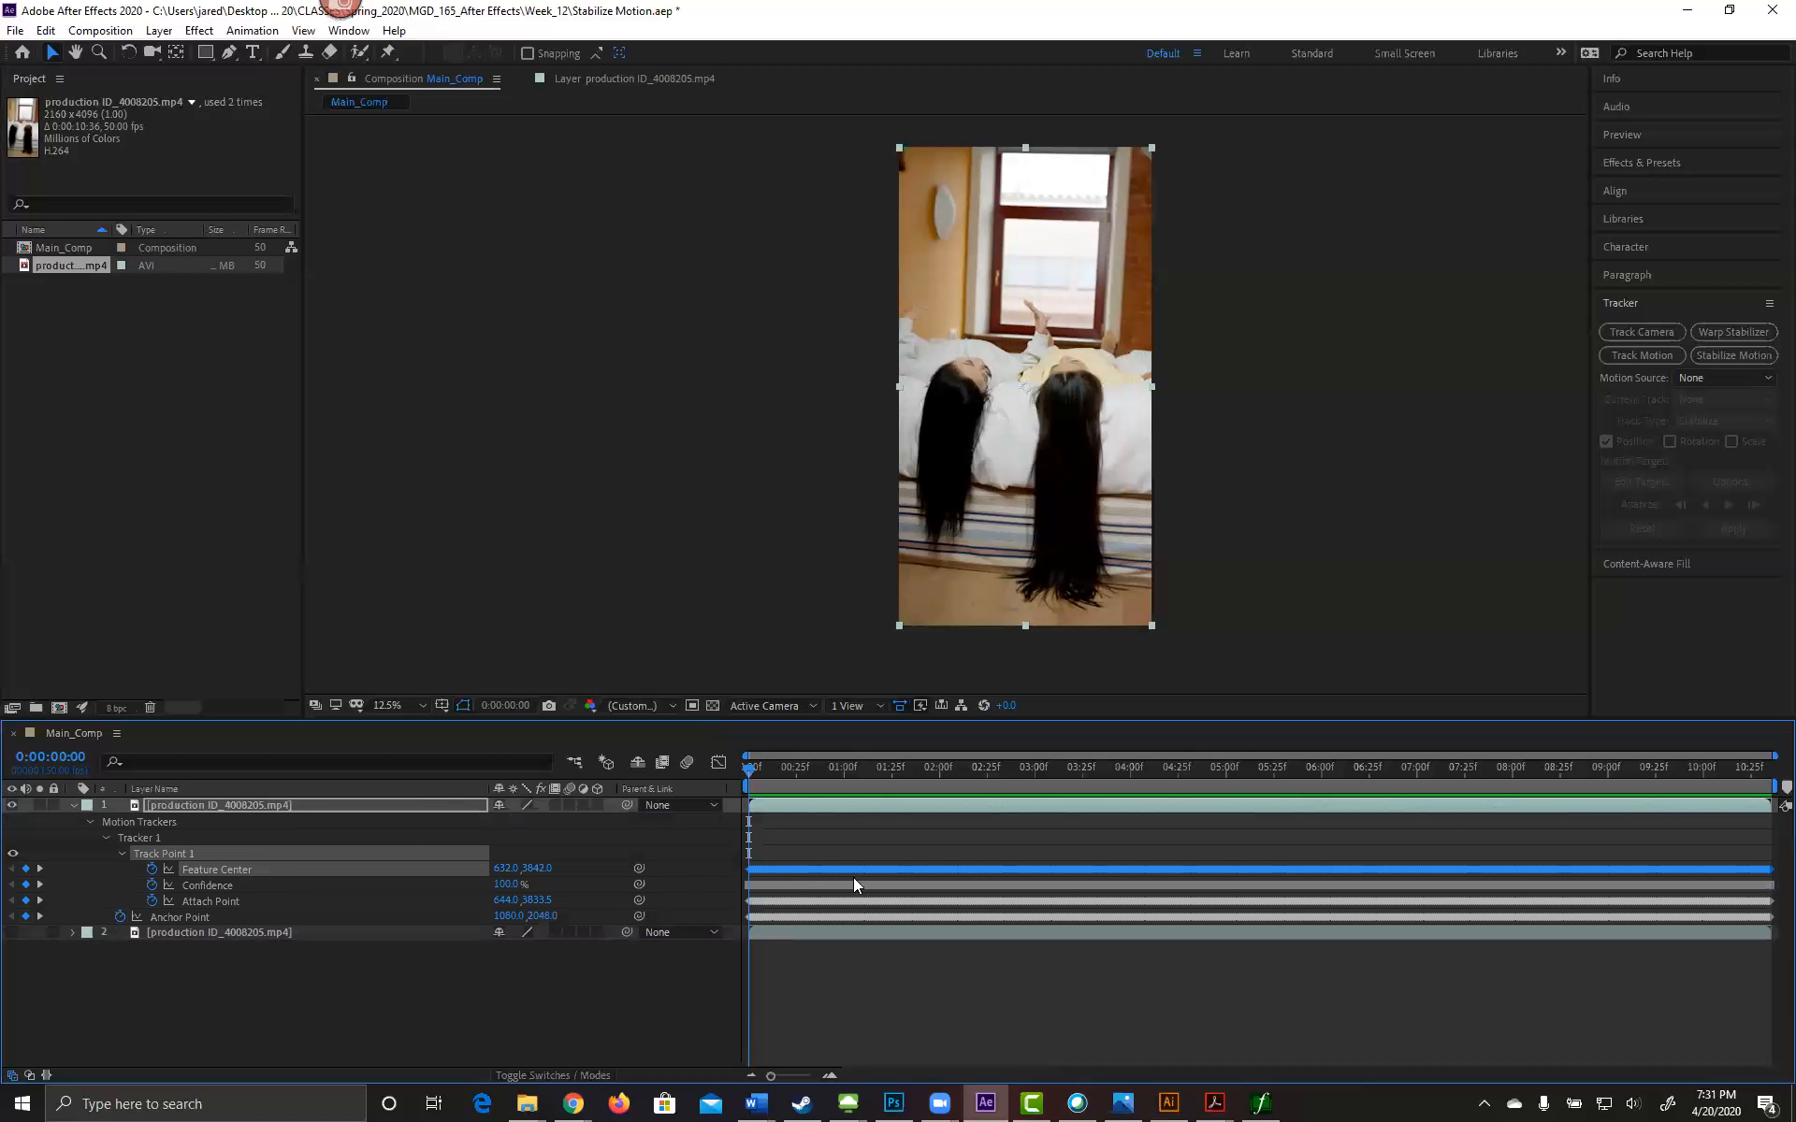
click(227, 889)
click(230, 870)
drag(774, 1078, 810, 1076)
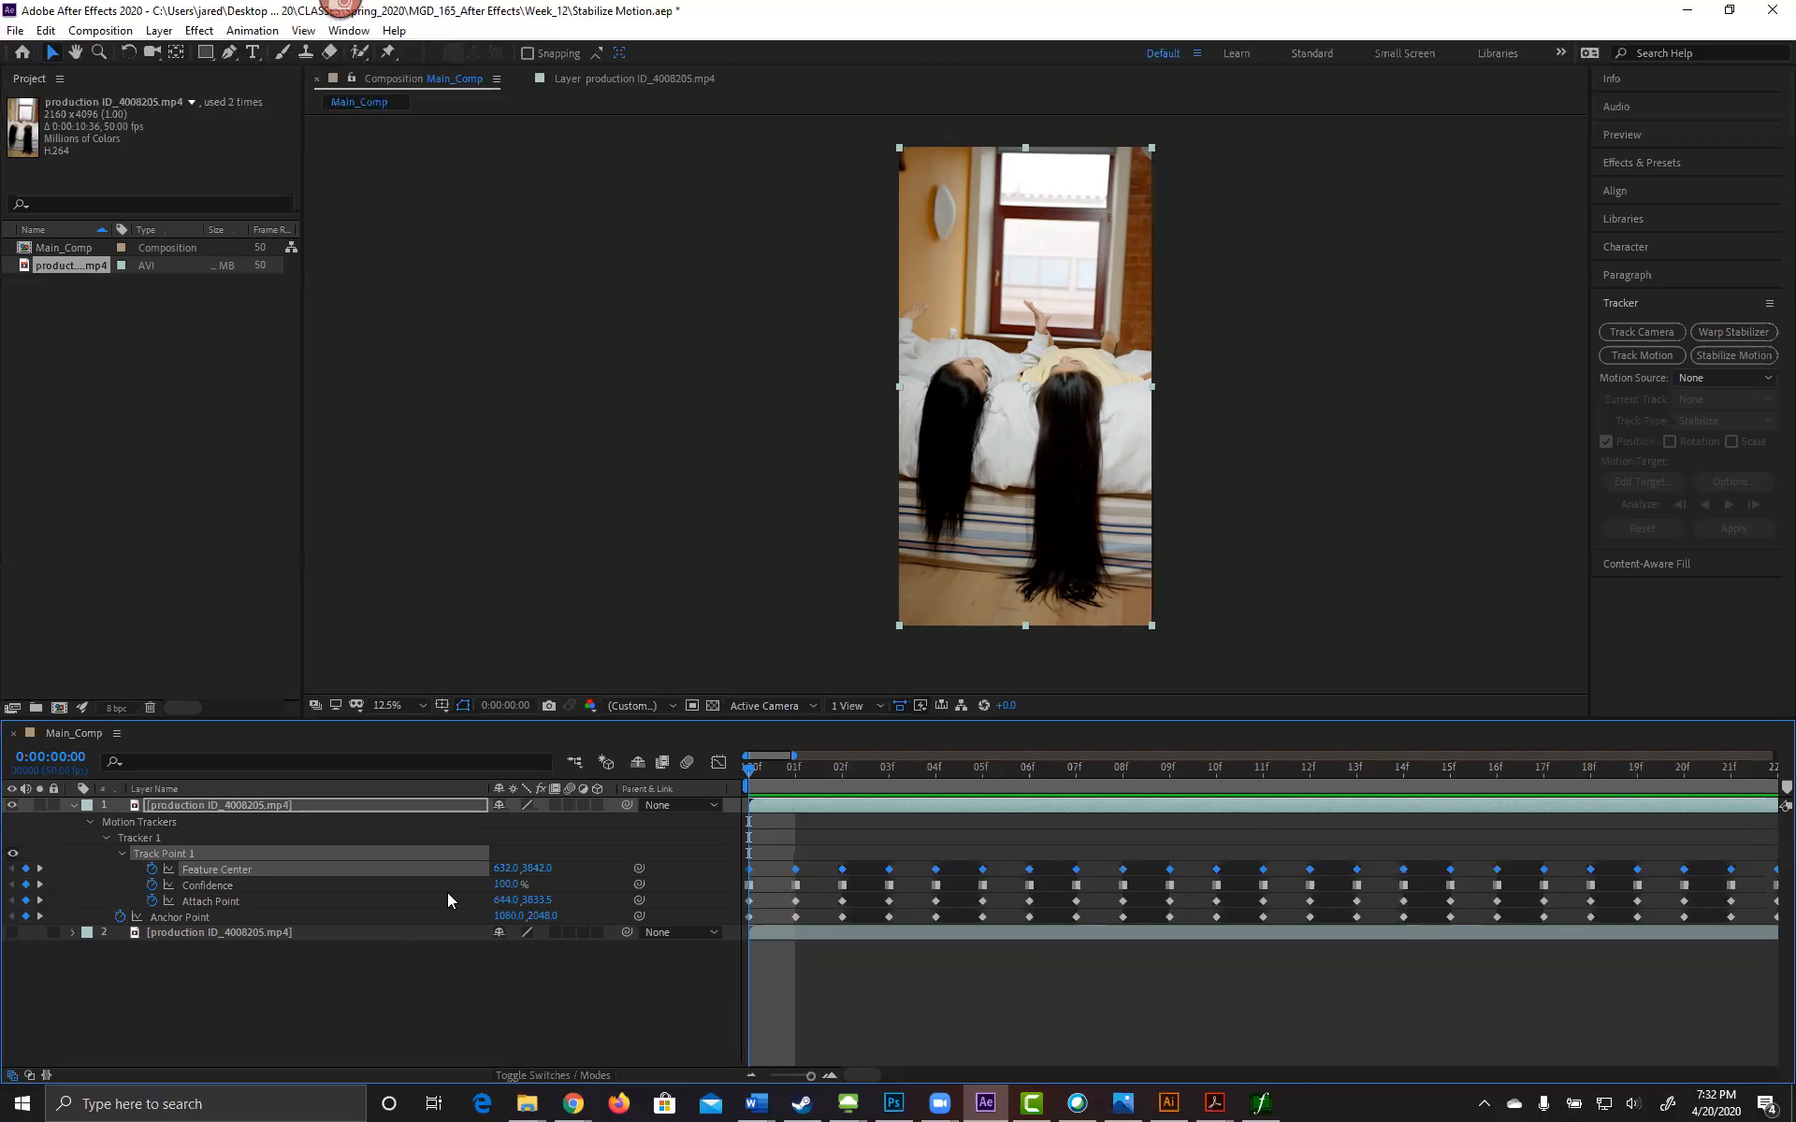
Step: Set Track Point 1's Confidence to 50% at the first frame and play part of the composition
click(505, 885)
text(50)
key(Return)
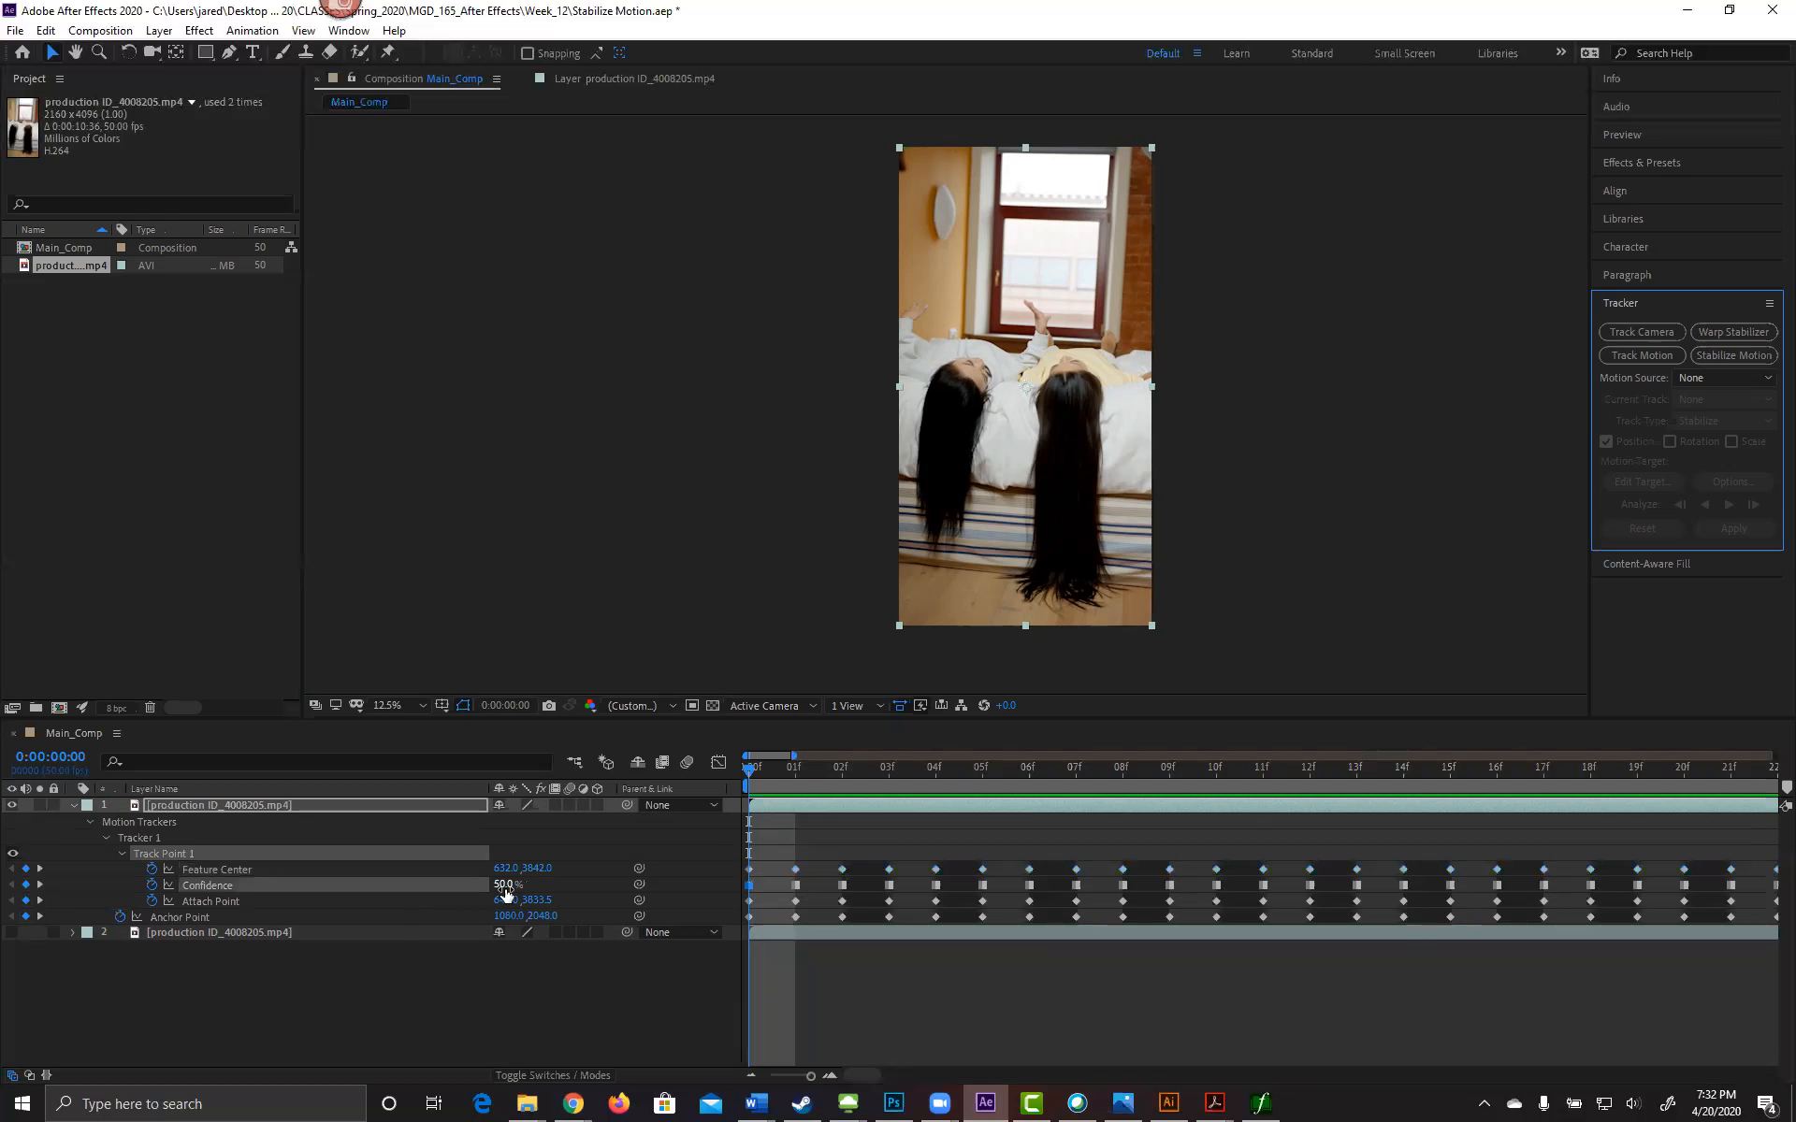
key(space)
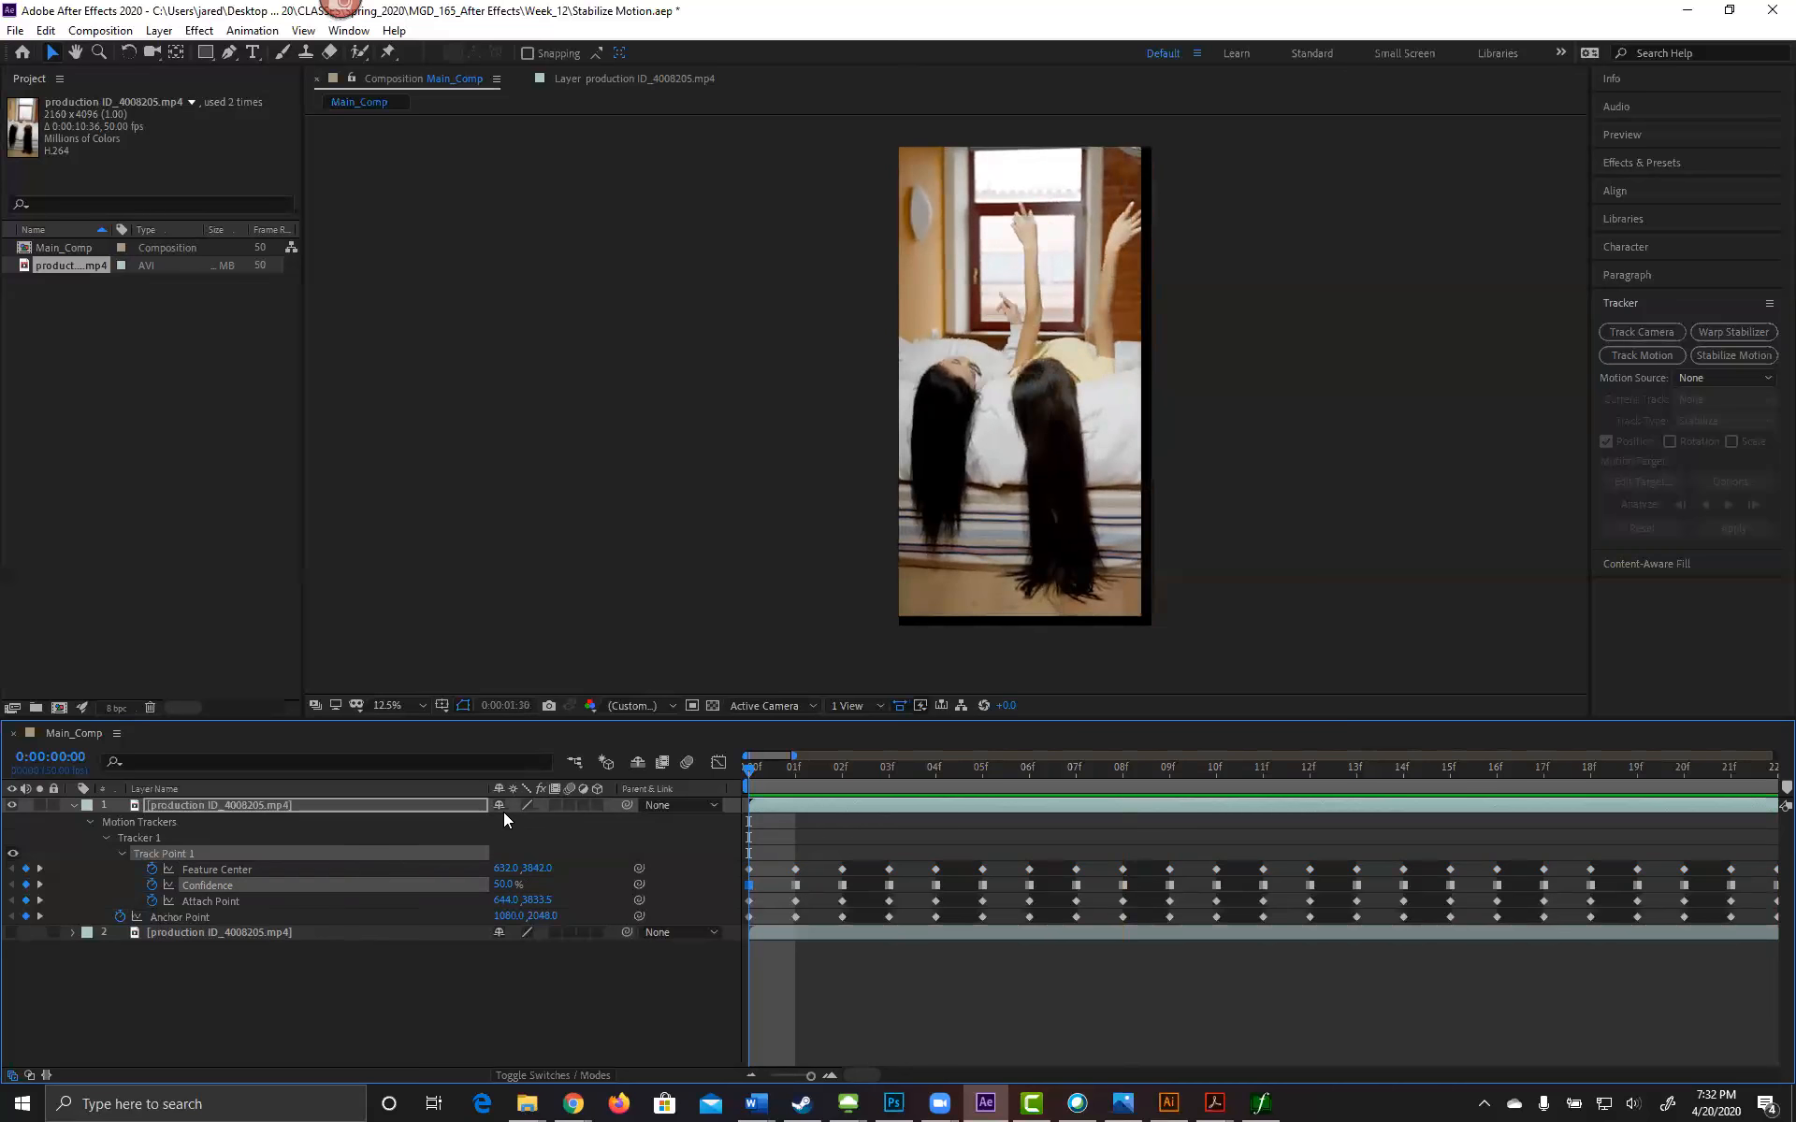
key(space)
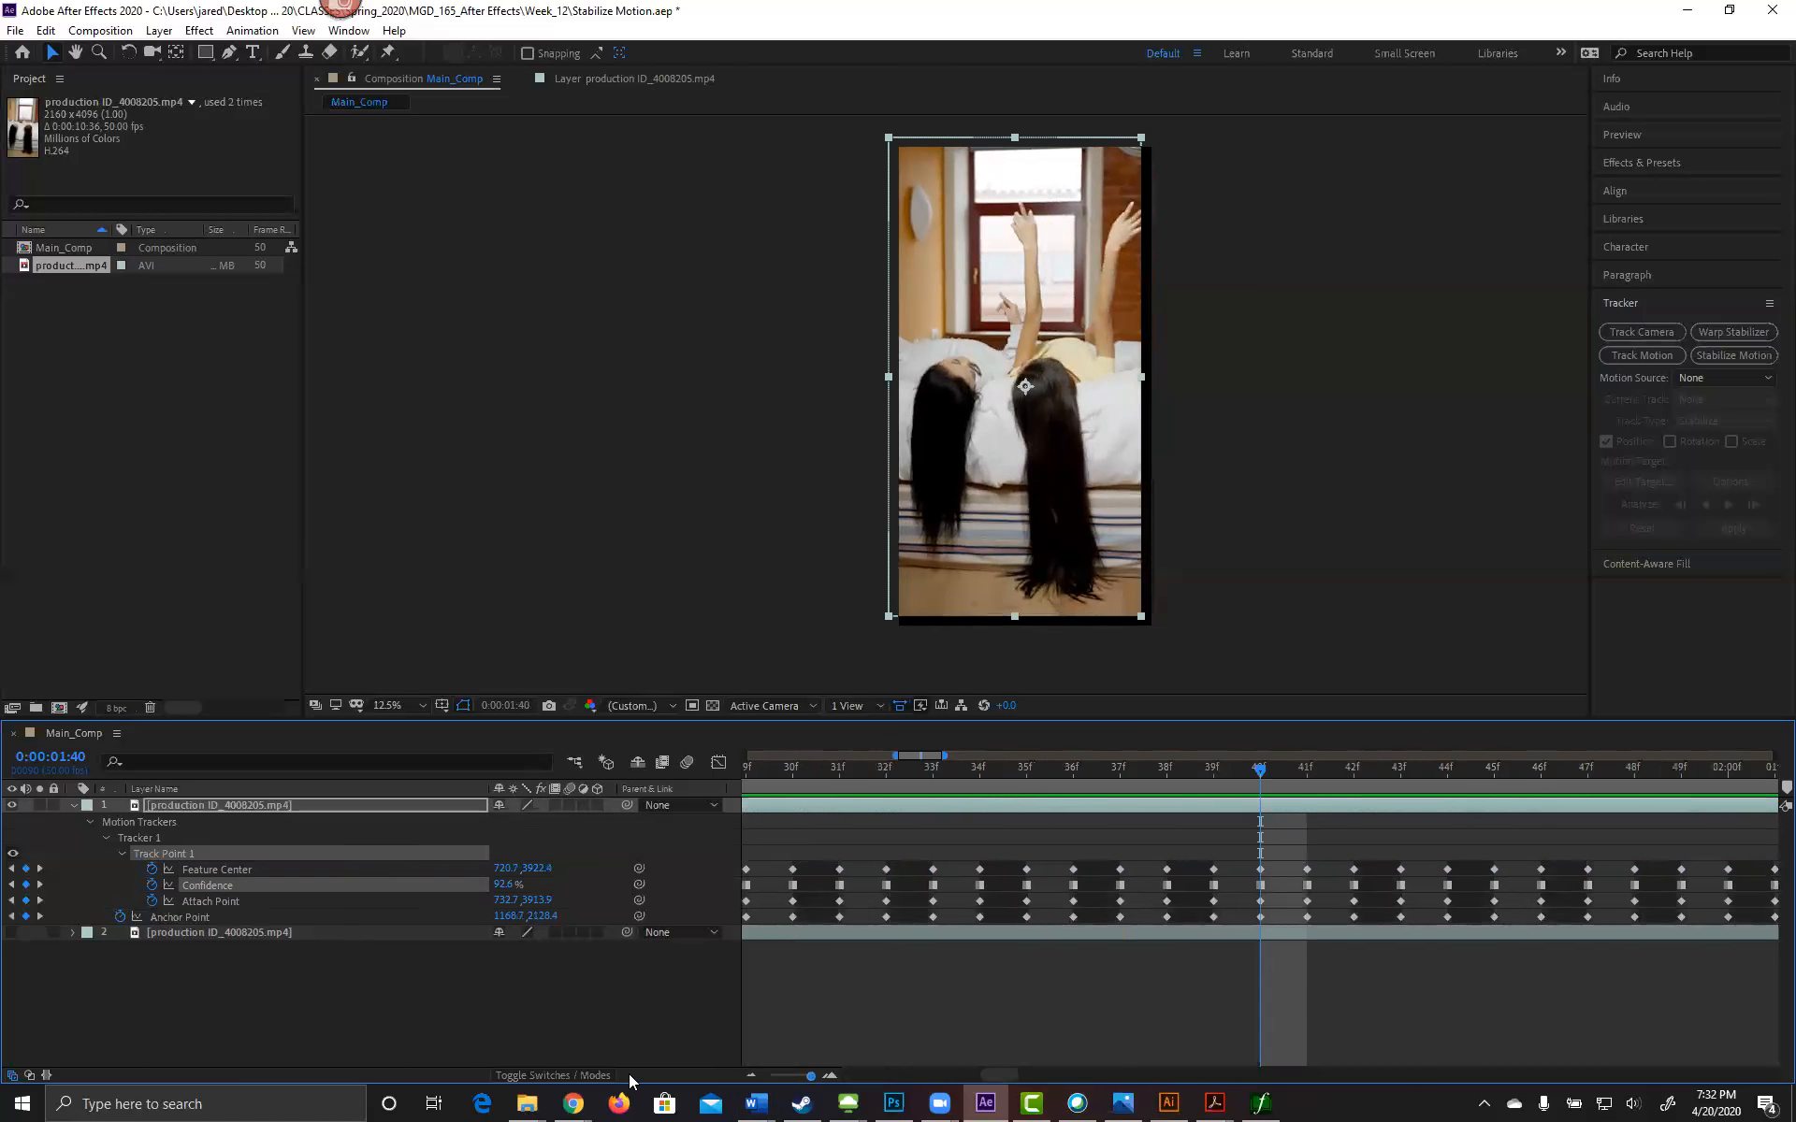
Step: Fit the whole composition in the timeline and scrub back to the first frame, examining Track Point 1's Confidence values
click(775, 1076)
drag(787, 1076, 770, 1077)
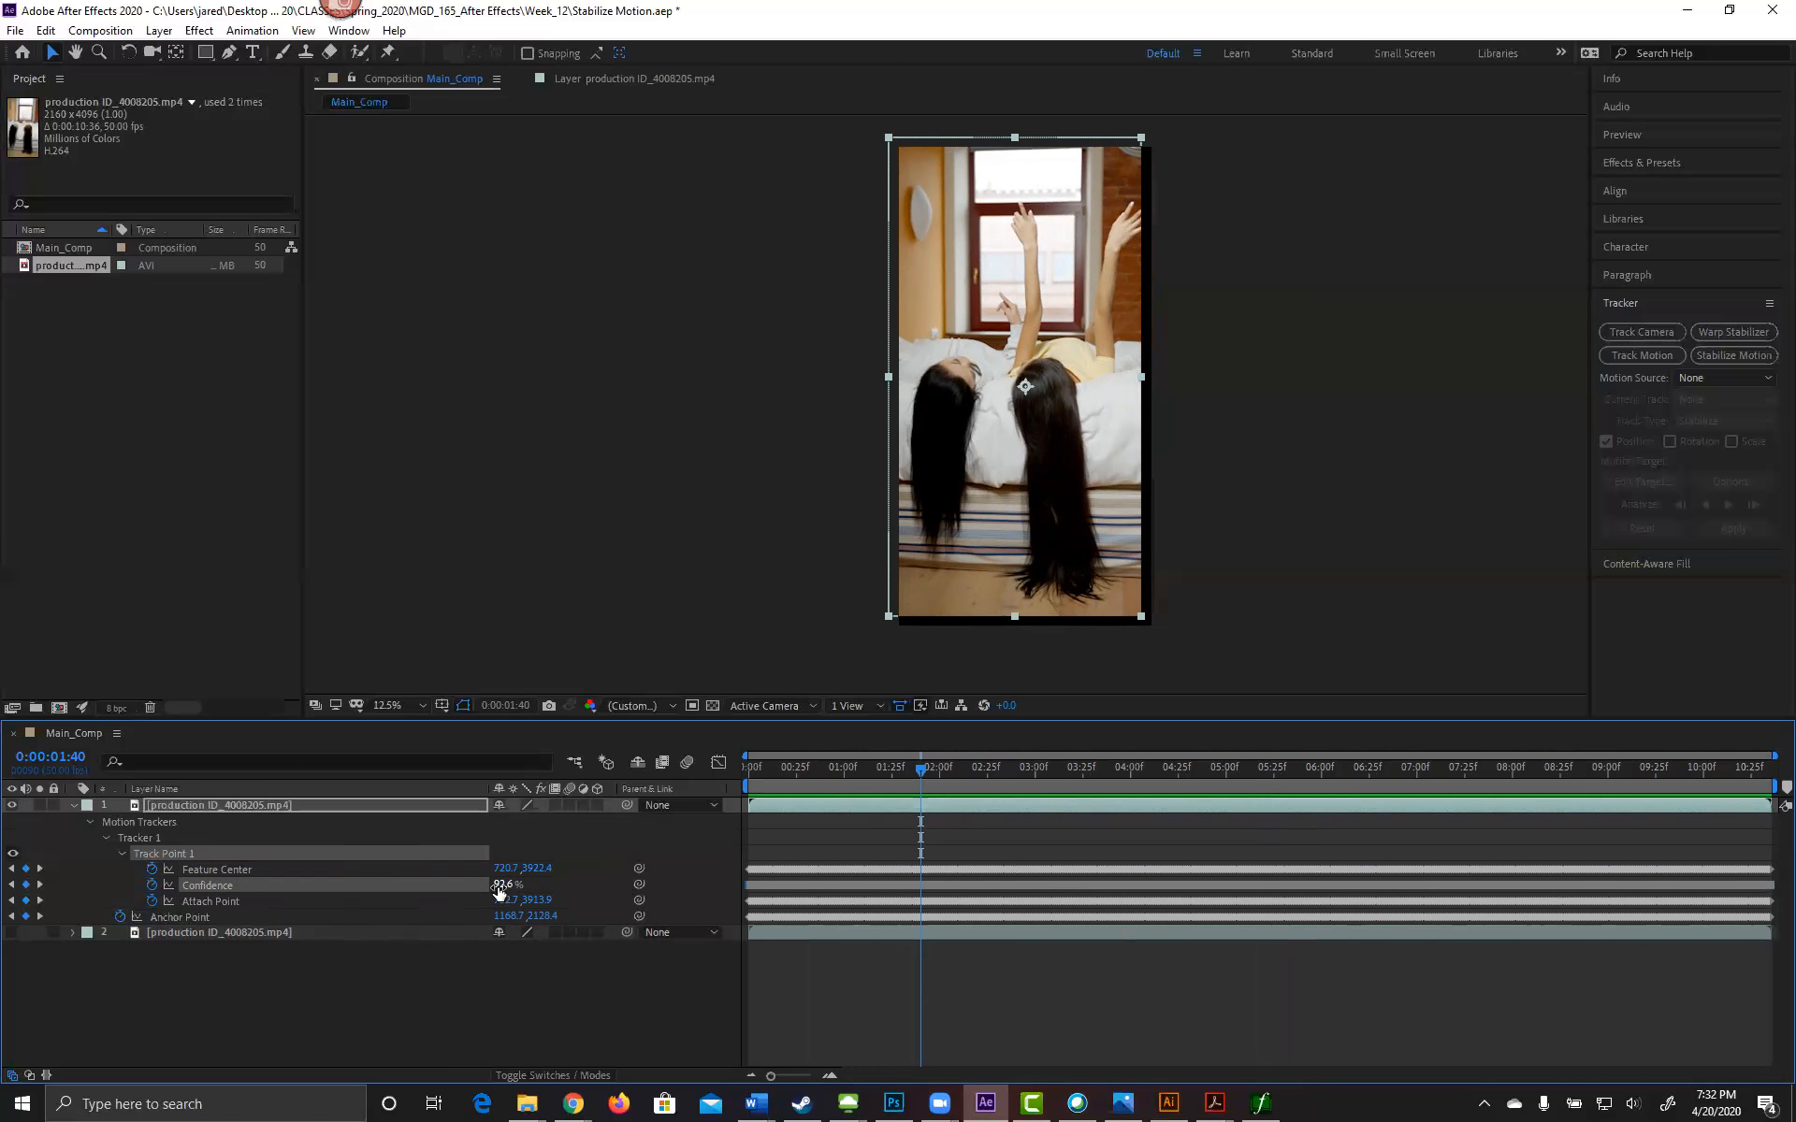
click(876, 773)
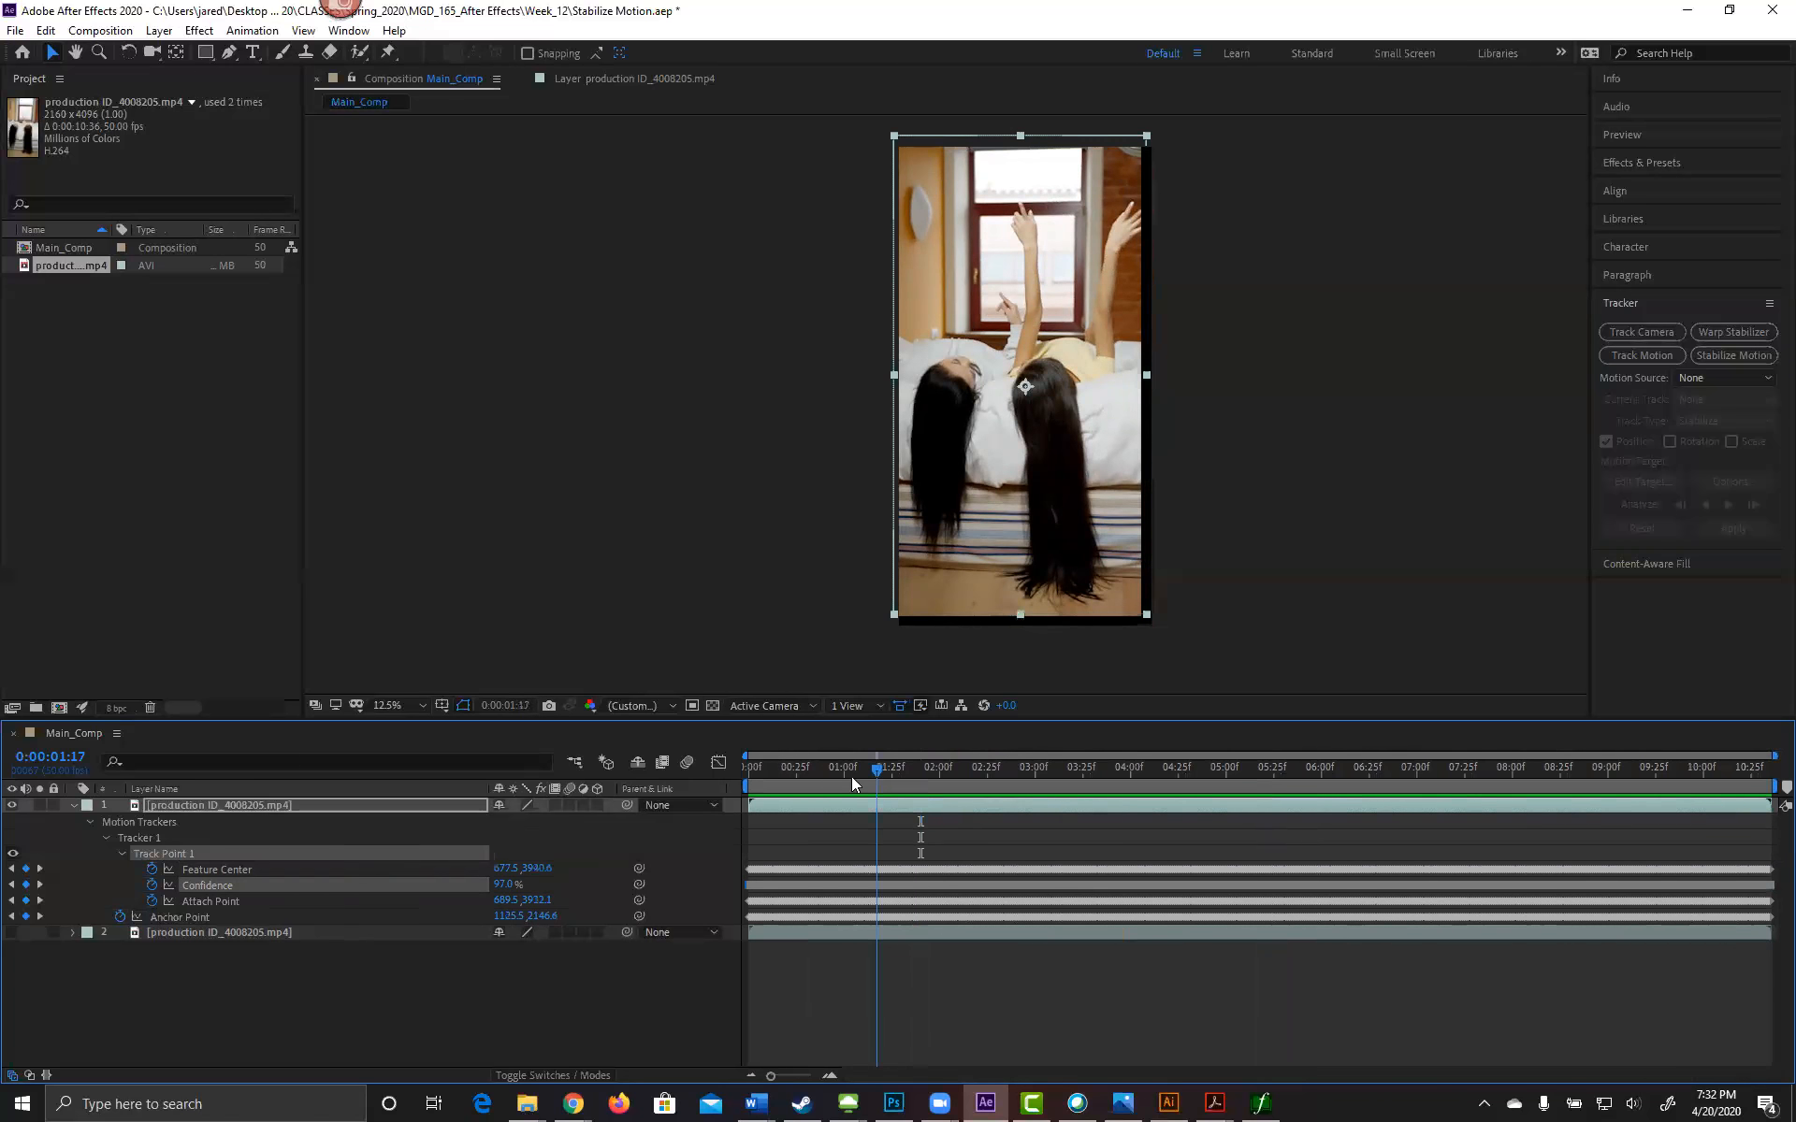
click(842, 773)
click(812, 763)
click(782, 769)
click(759, 773)
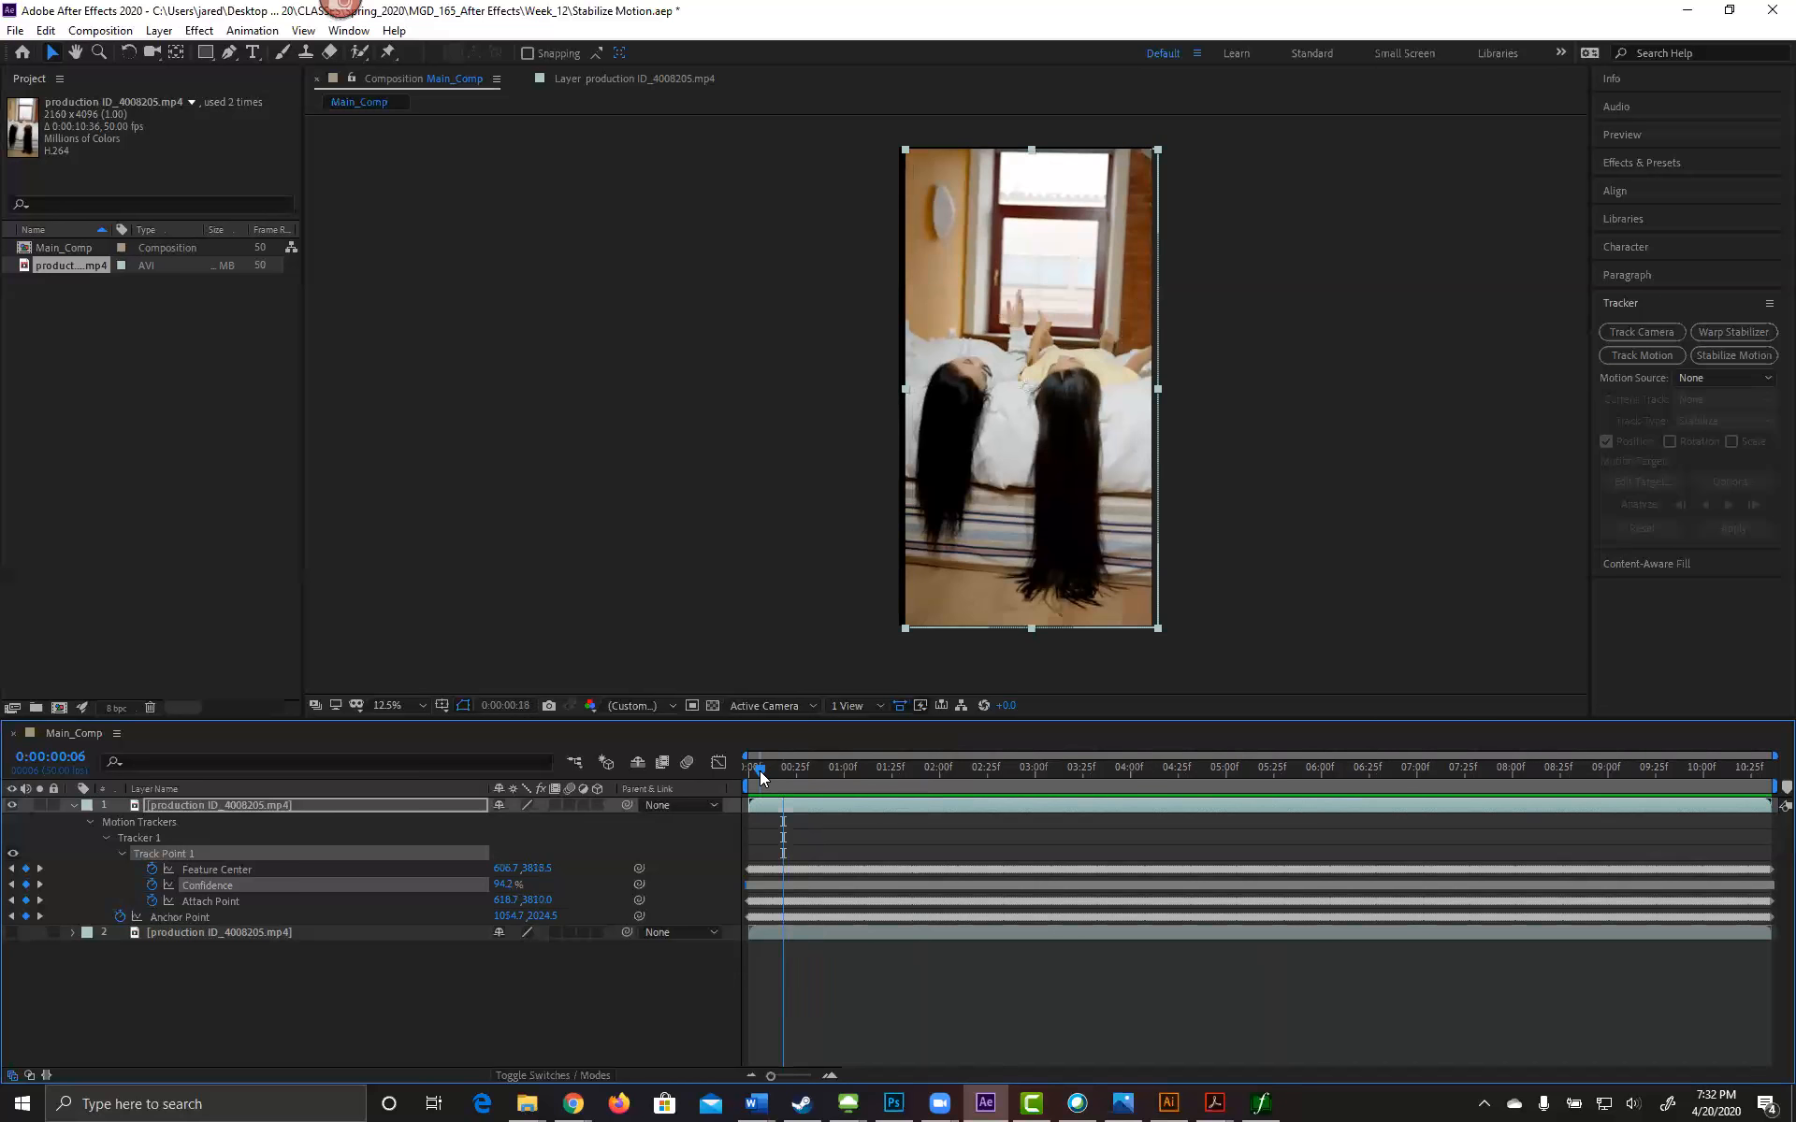
click(752, 769)
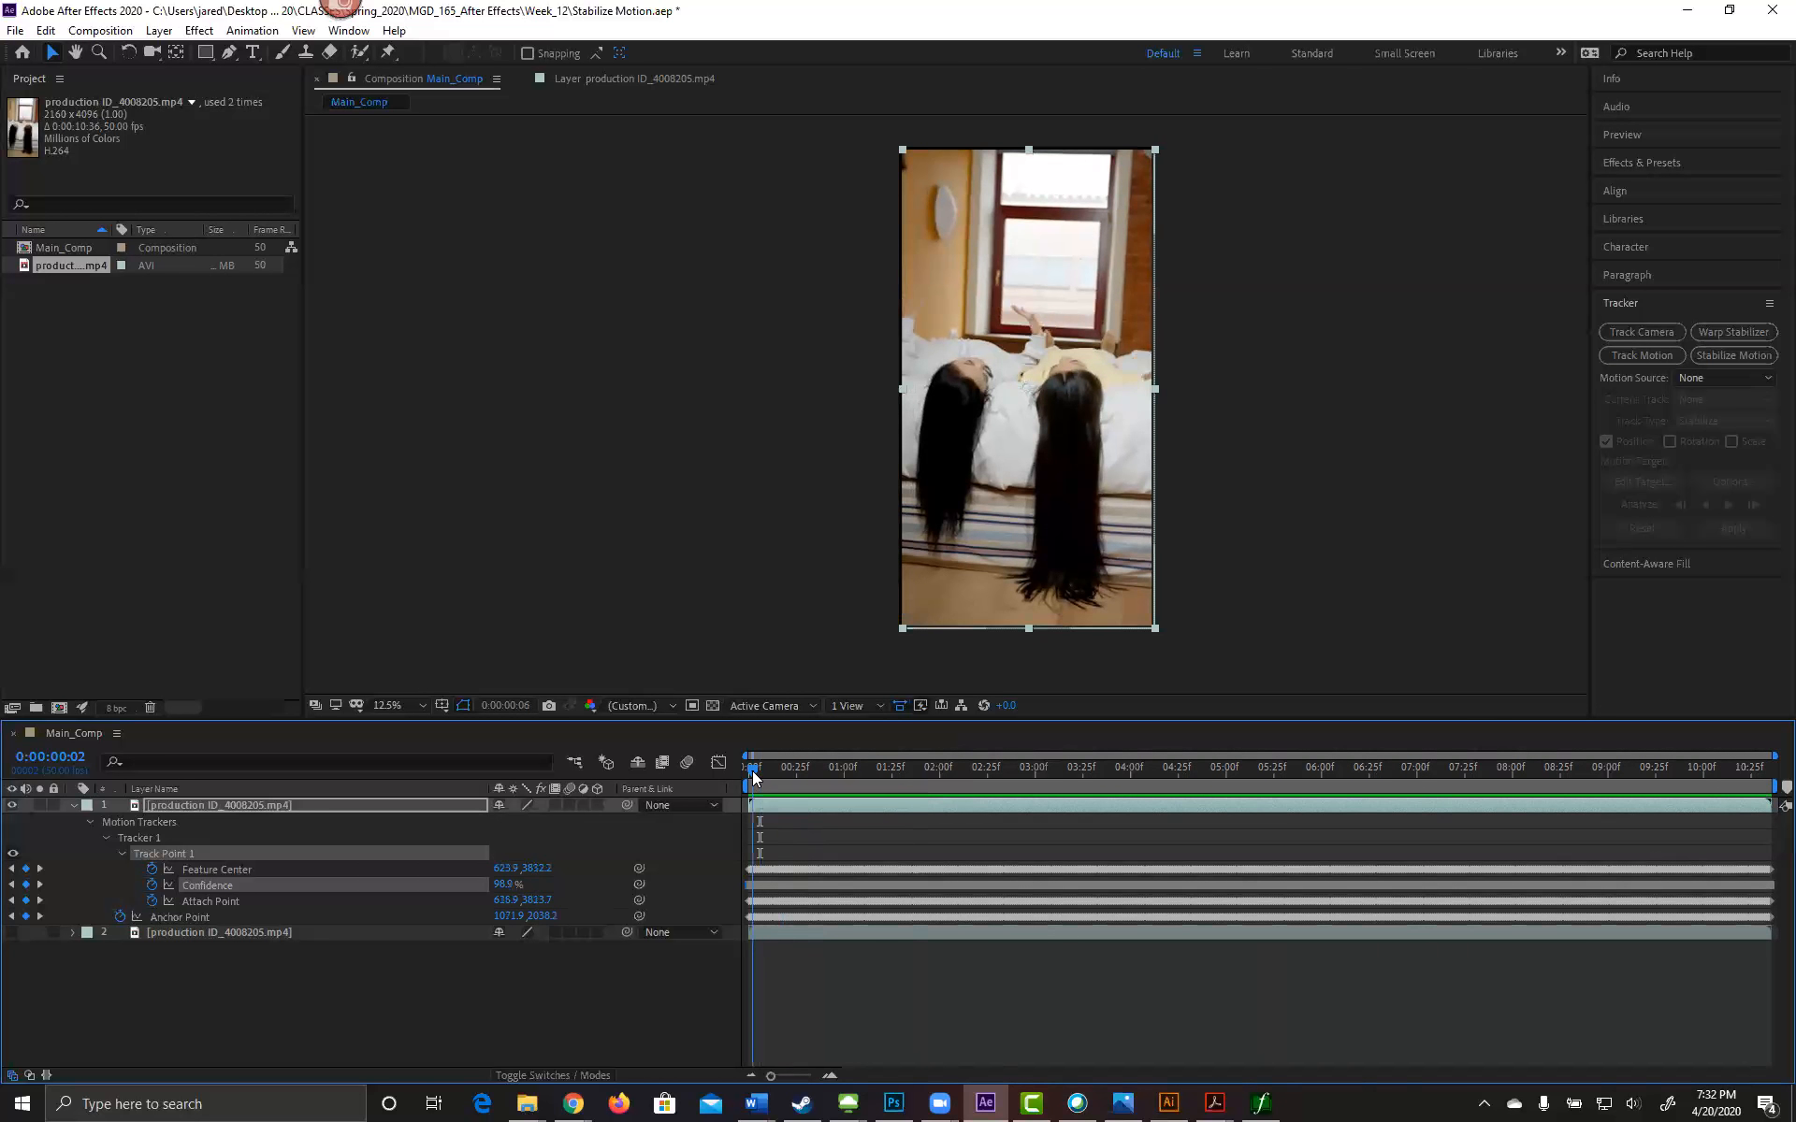
click(748, 769)
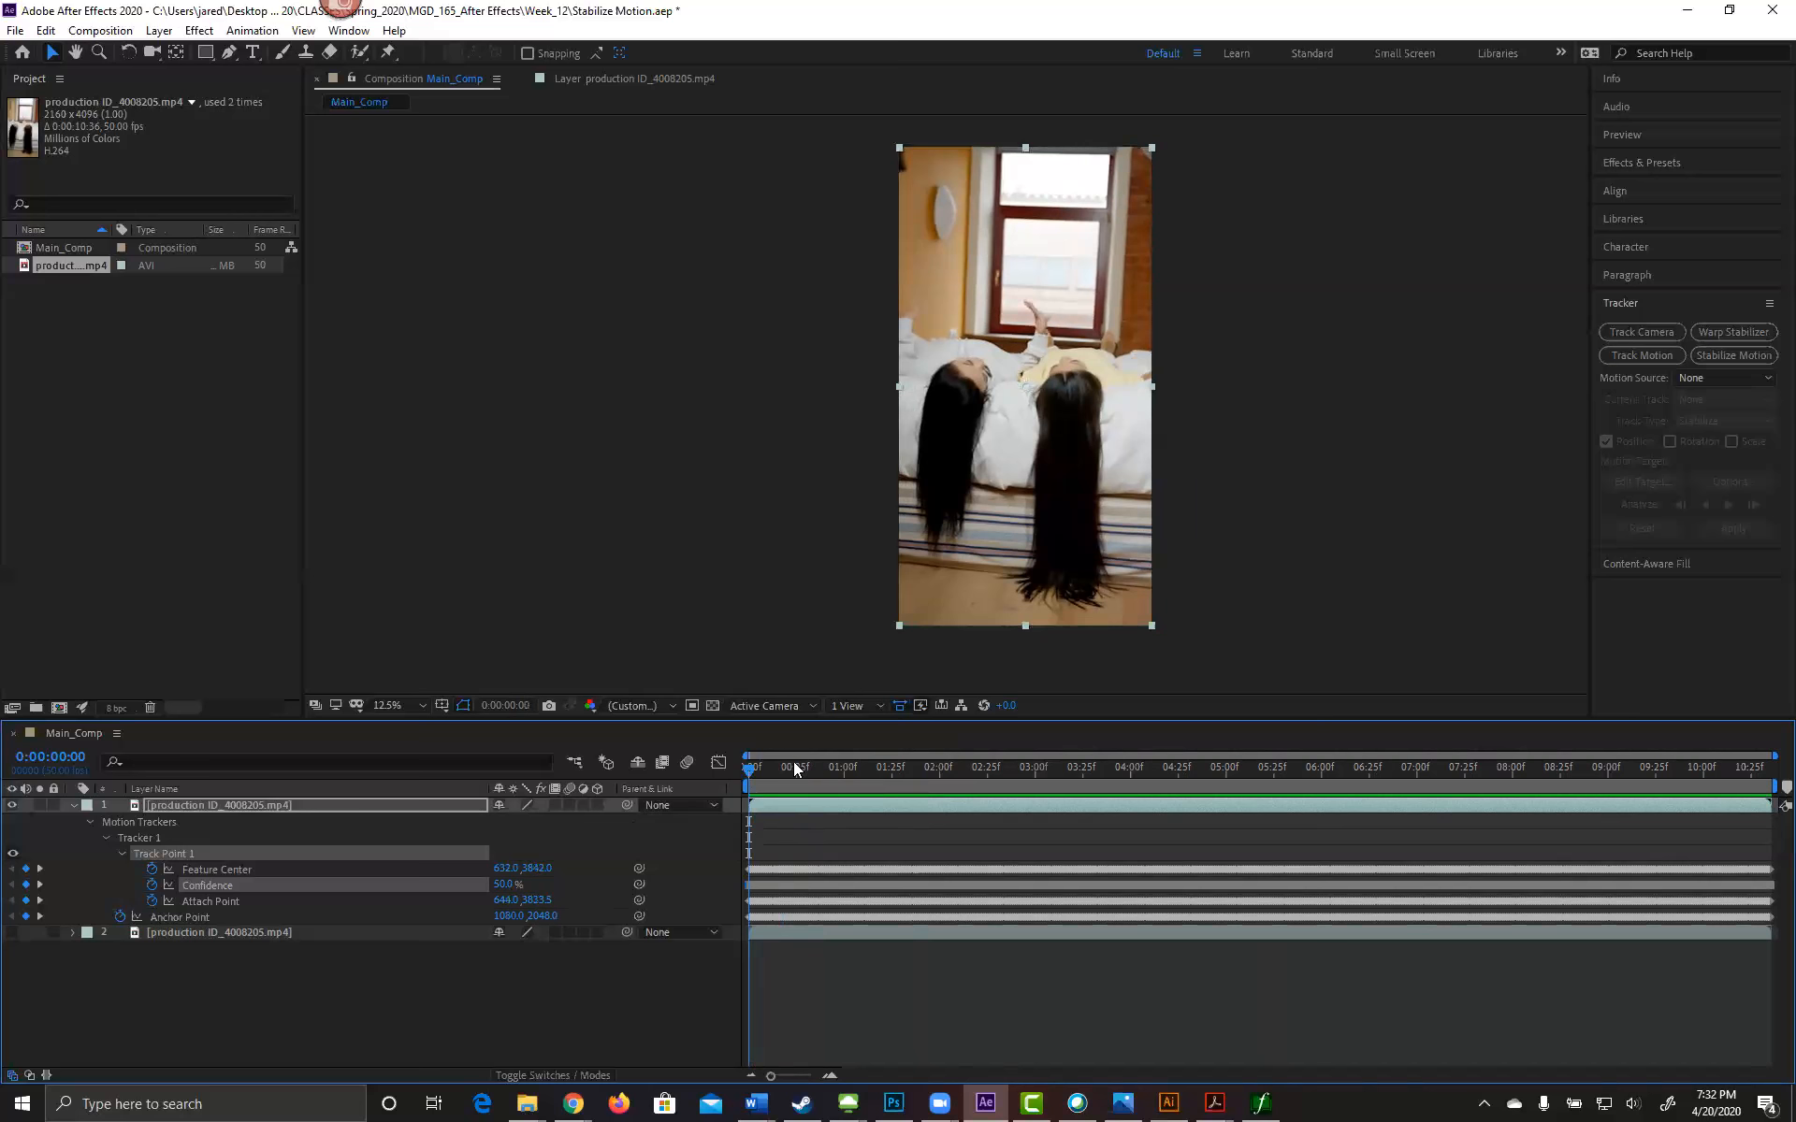
Step: Set Track Point 1's Confidence to 100% at the first frame, play a short stretch, and return to the start
click(504, 884)
text(100)
key(Return)
click(802, 766)
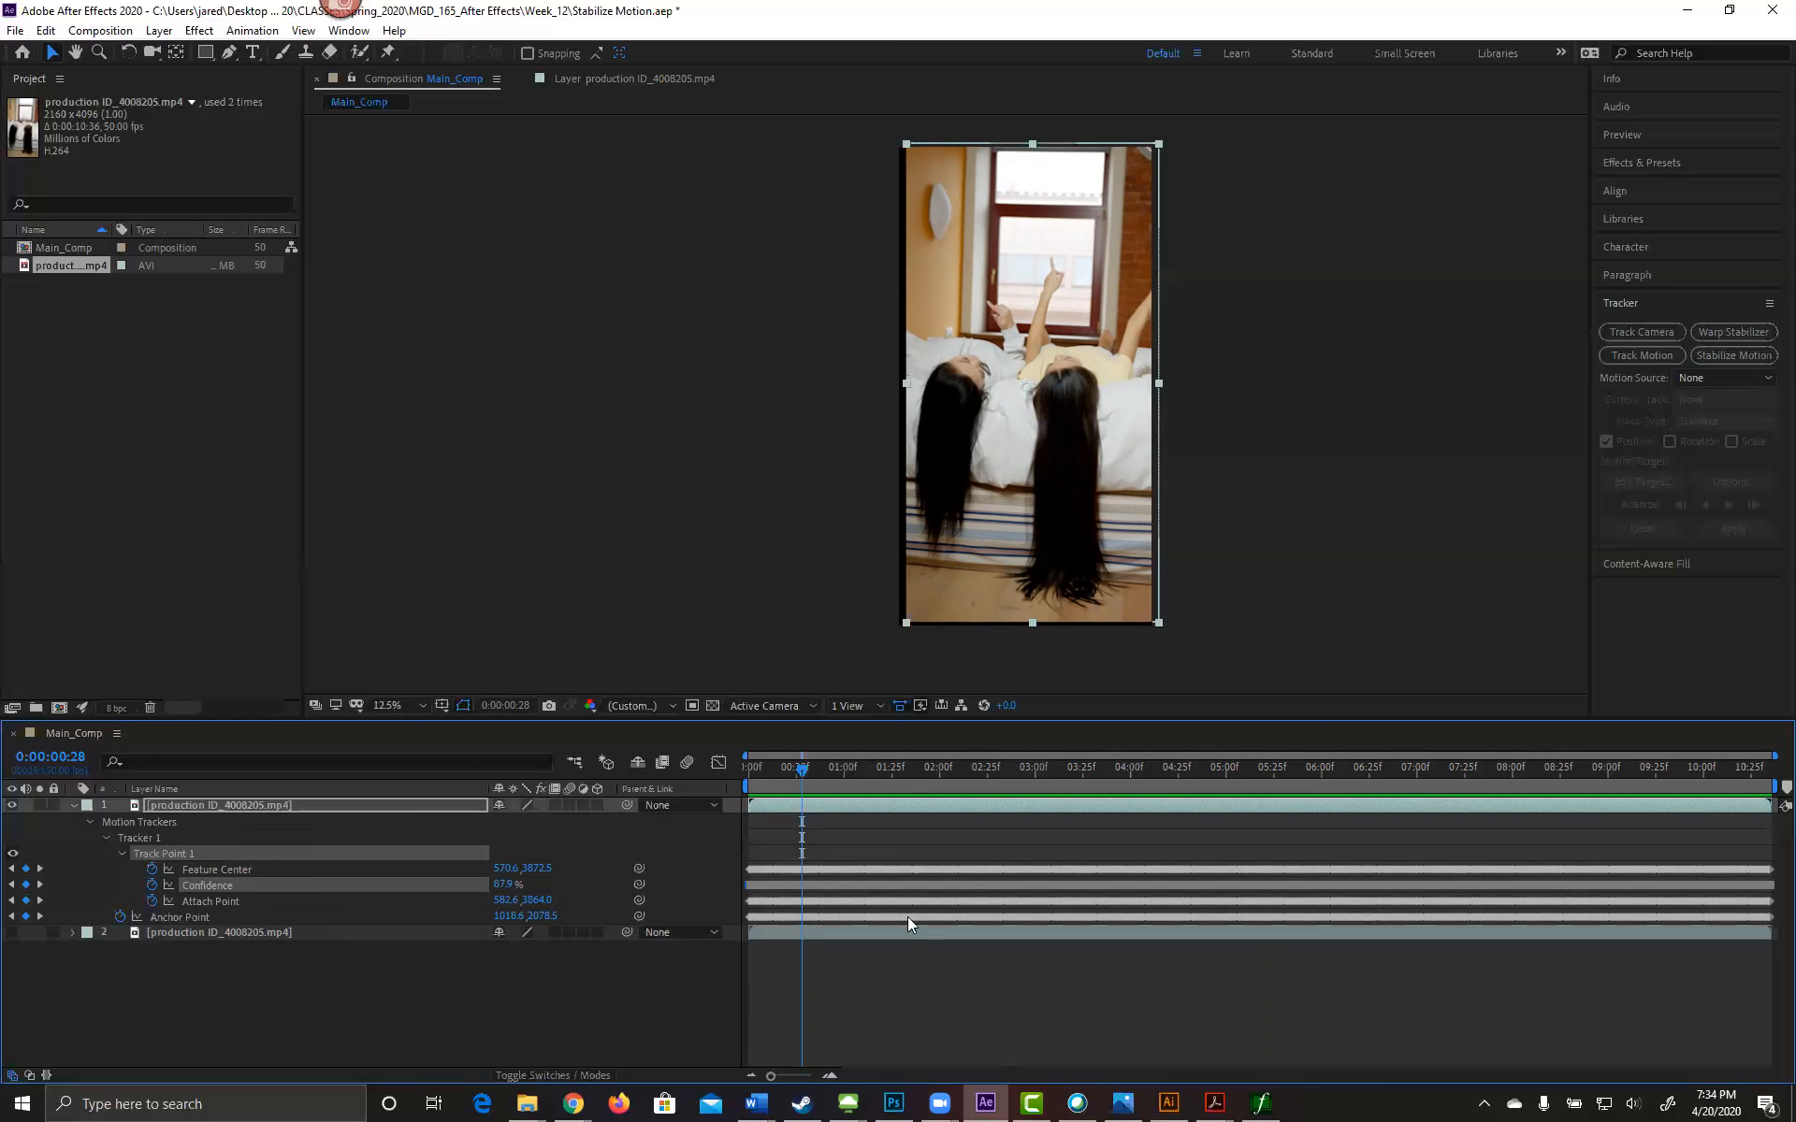
key(space)
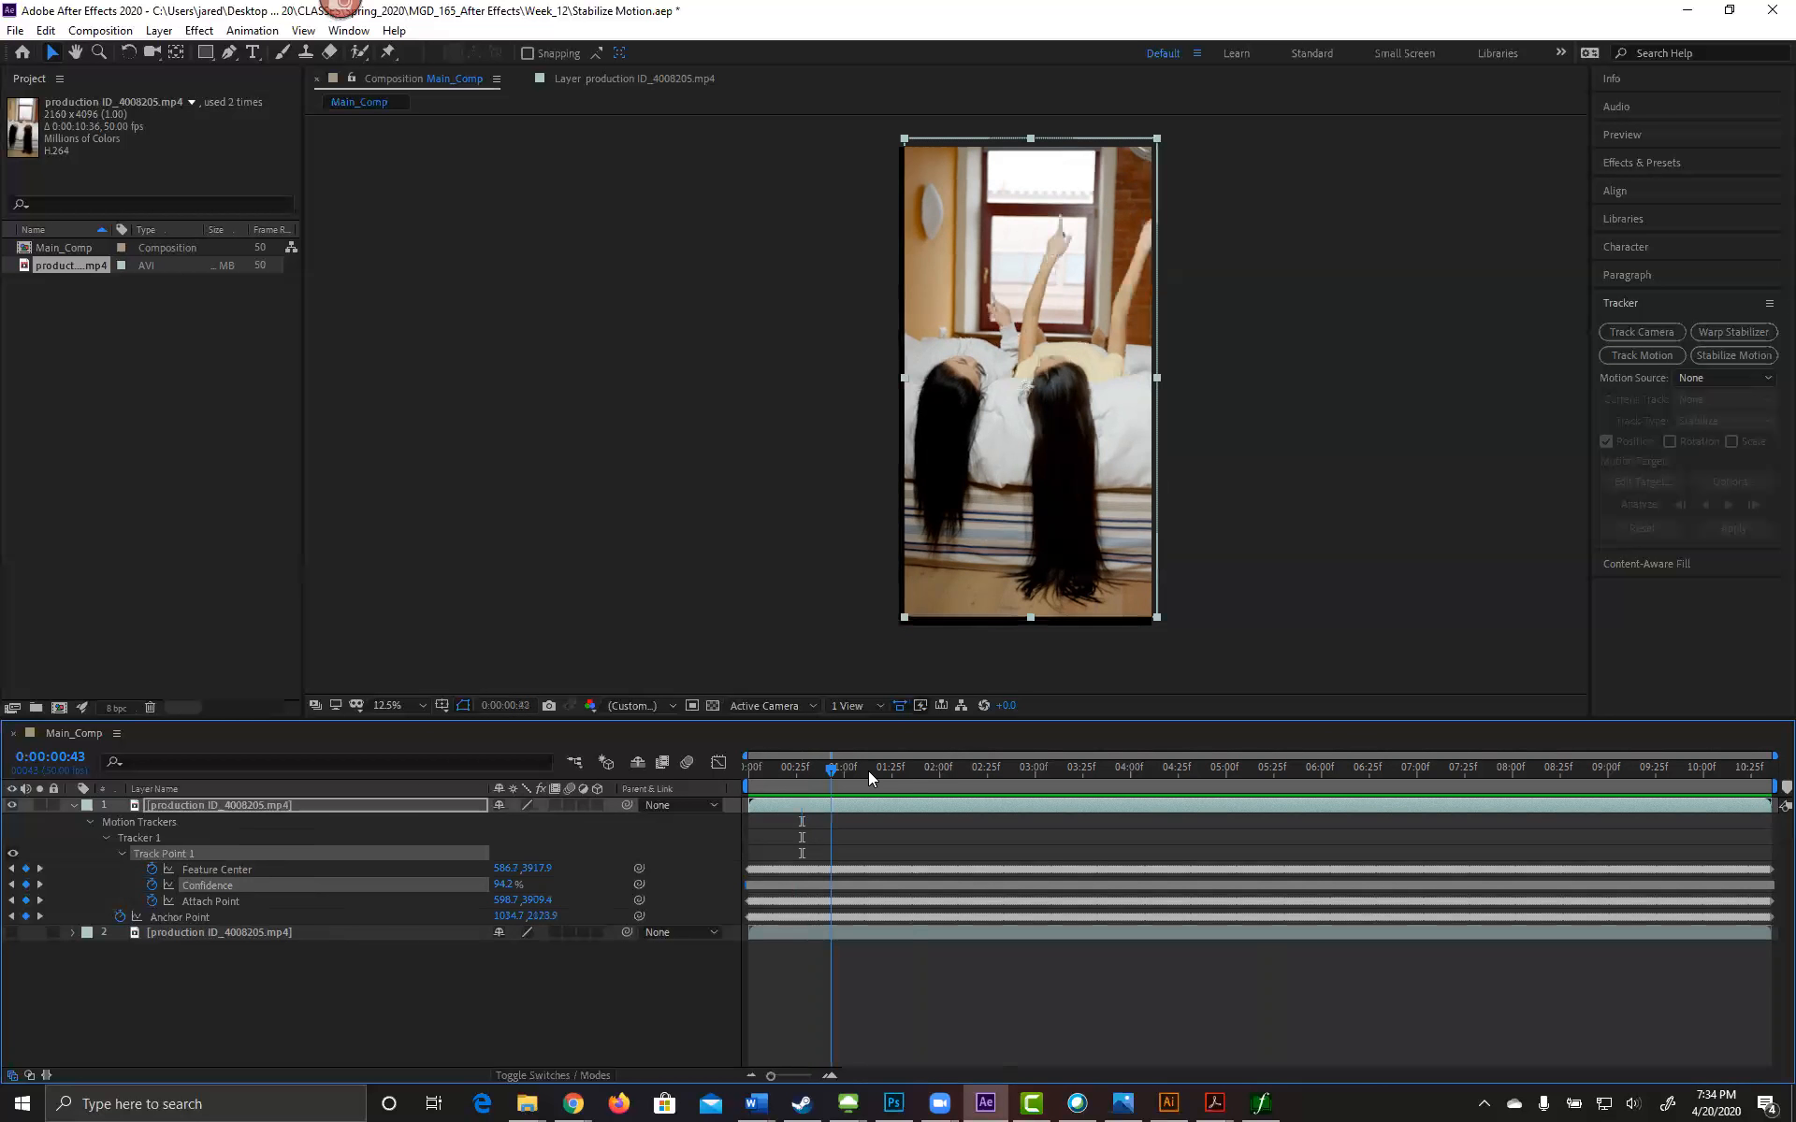
drag(796, 769, 707, 767)
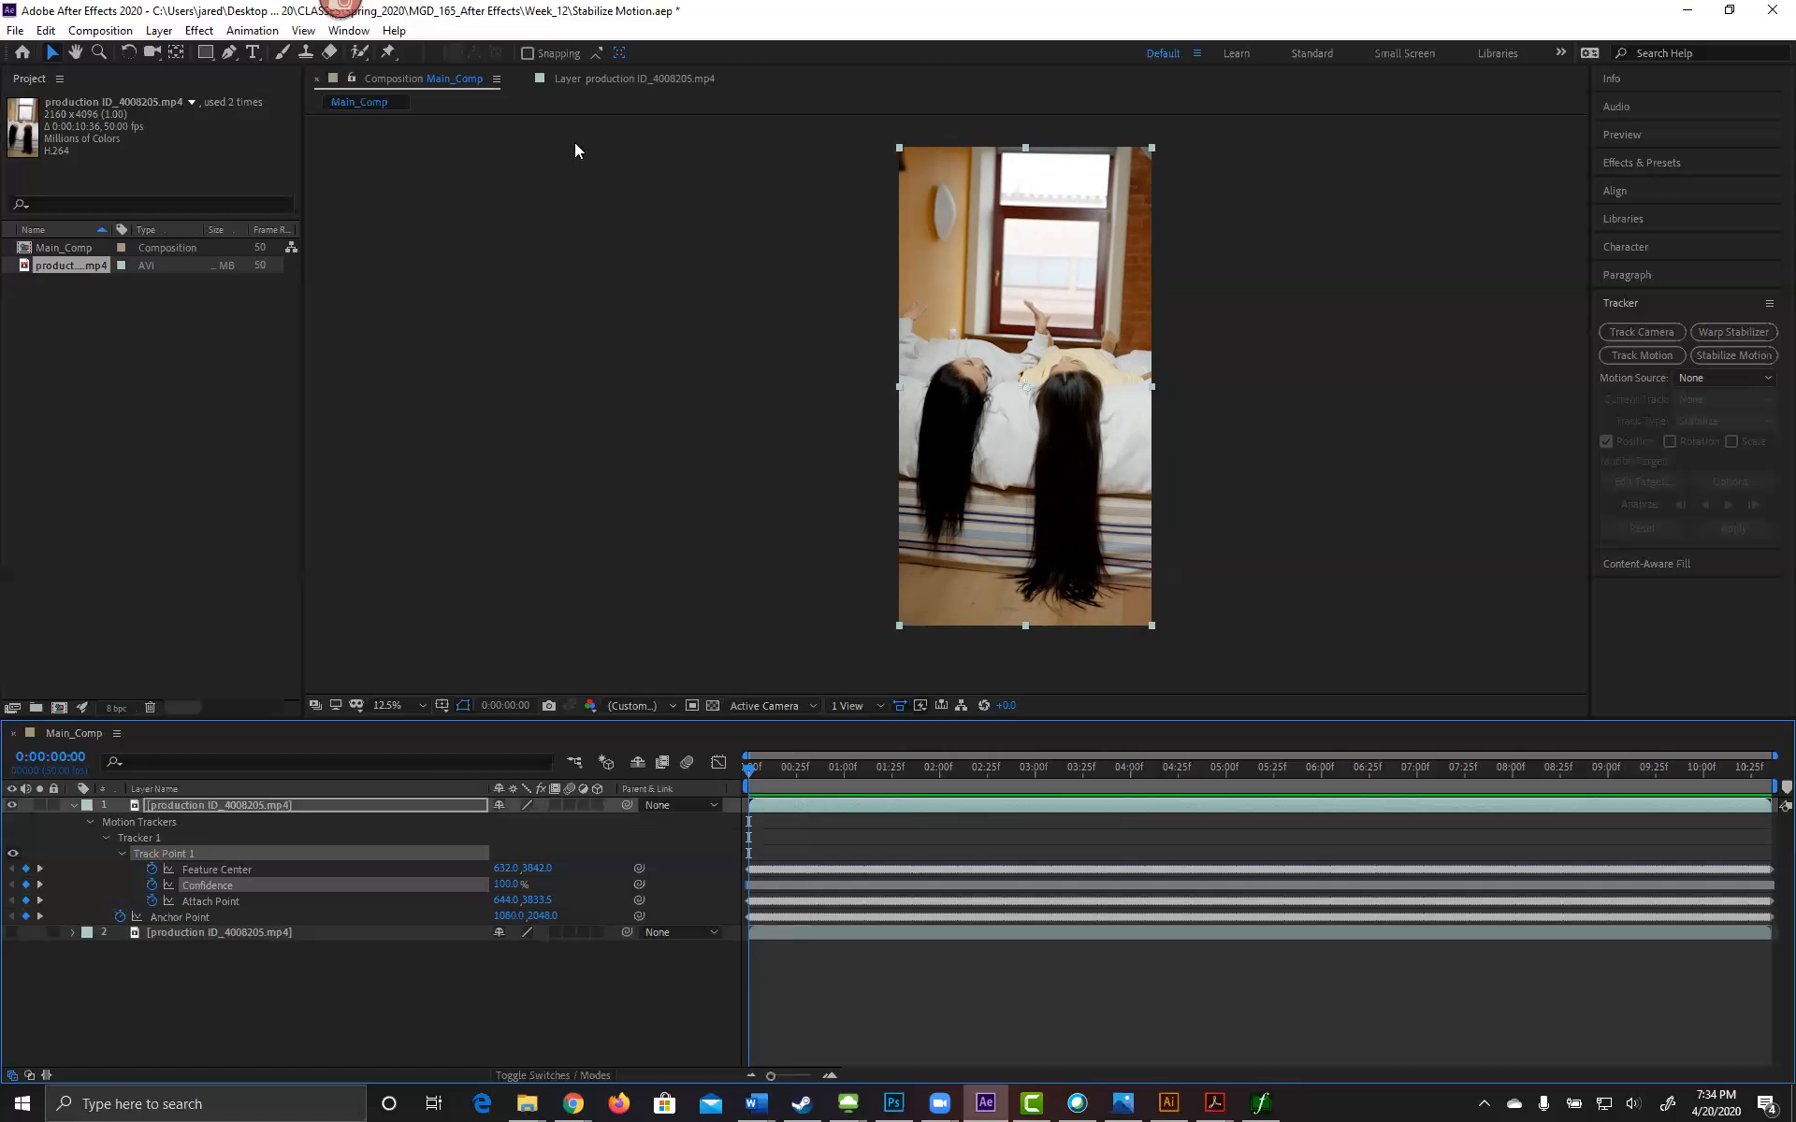
Step: Switch to the Pexels page in Chrome and look through the green screen video results for trackable footage
mouse_move(592, 1090)
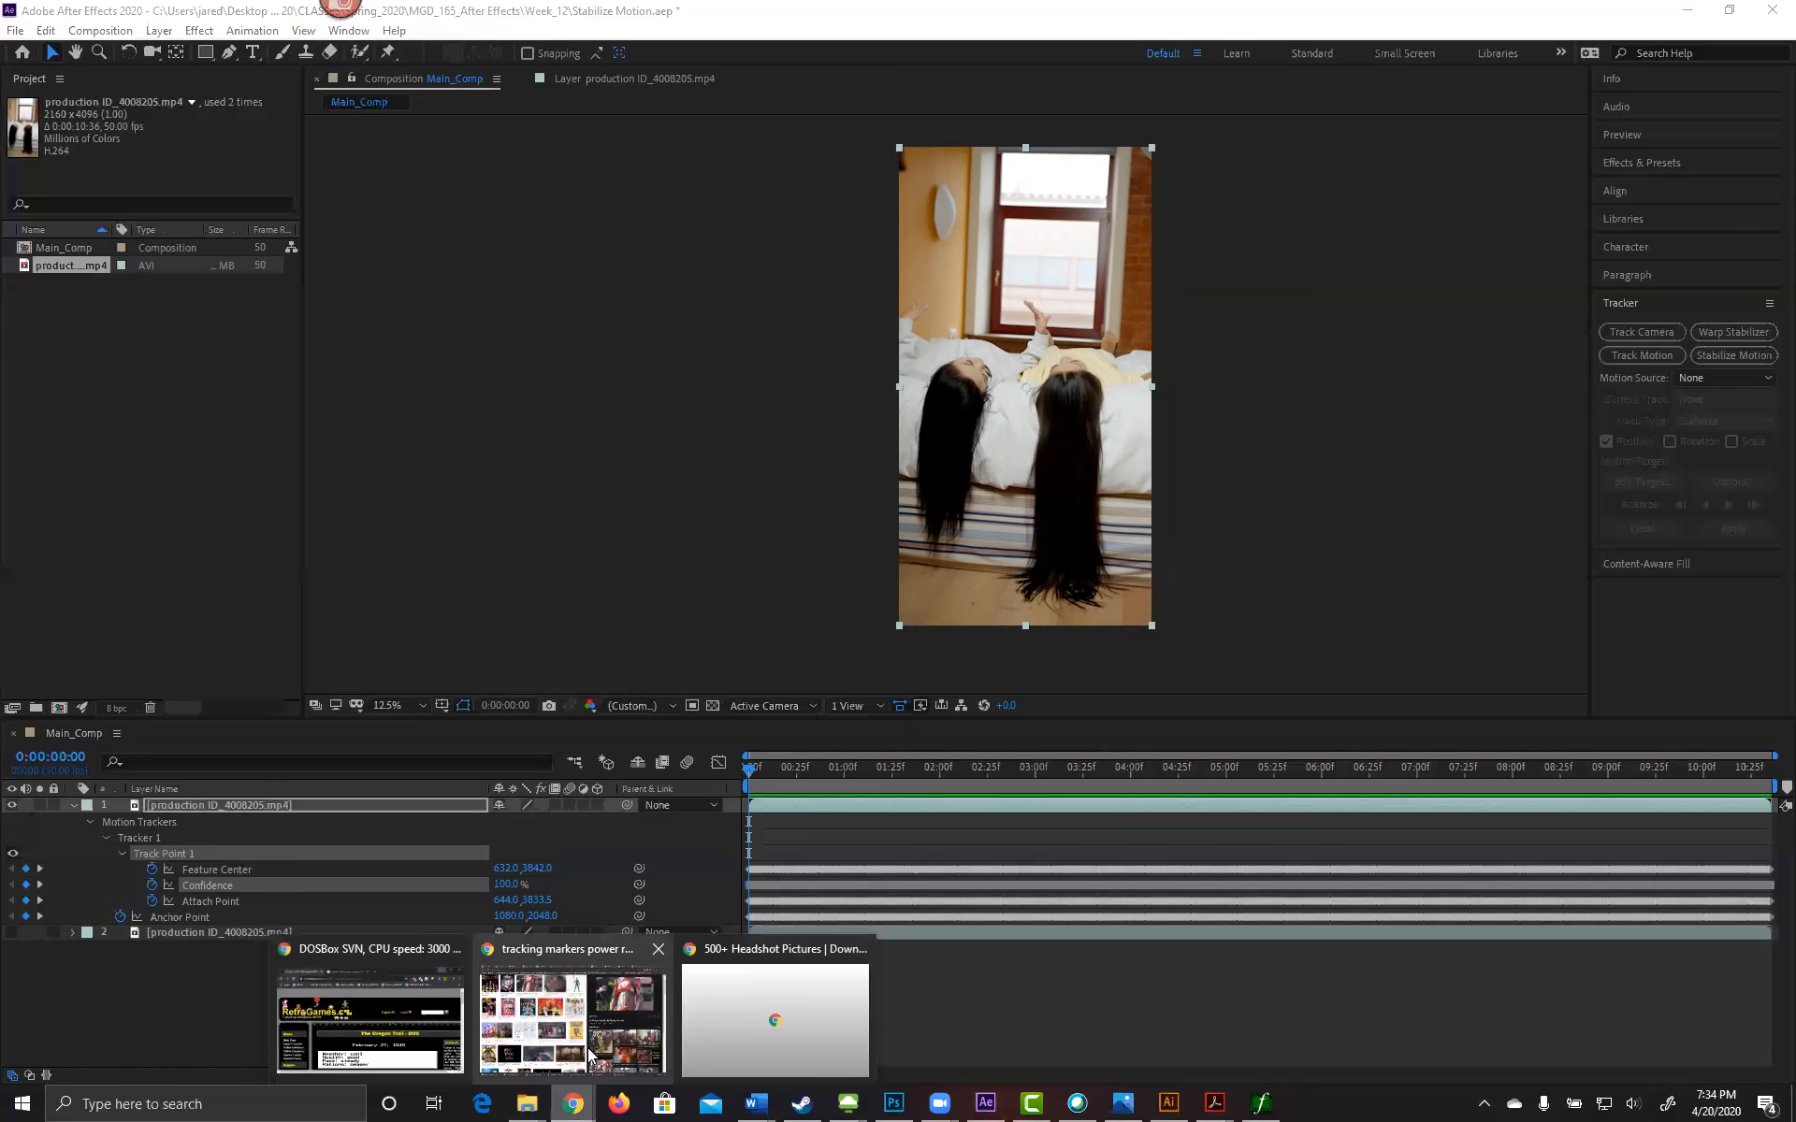
click(572, 1015)
click(746, 19)
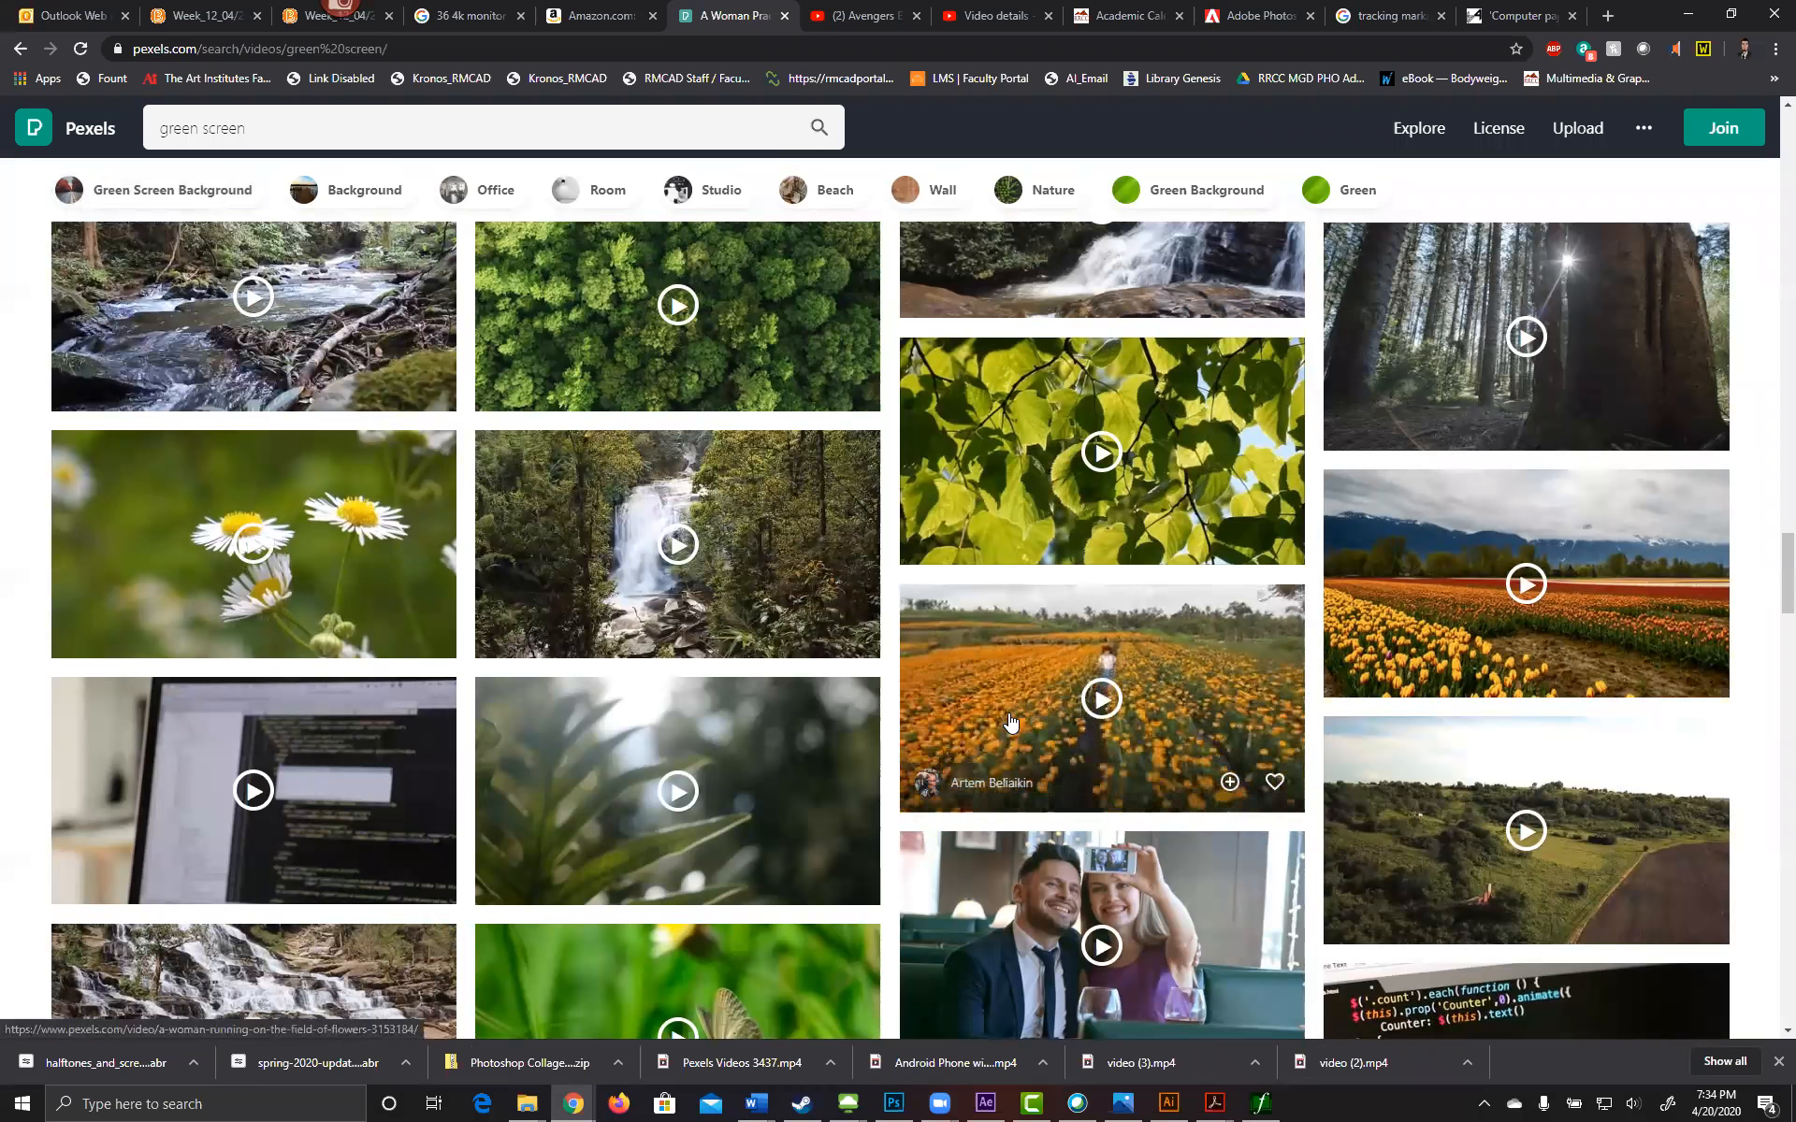
scroll(991, 711, up, 15)
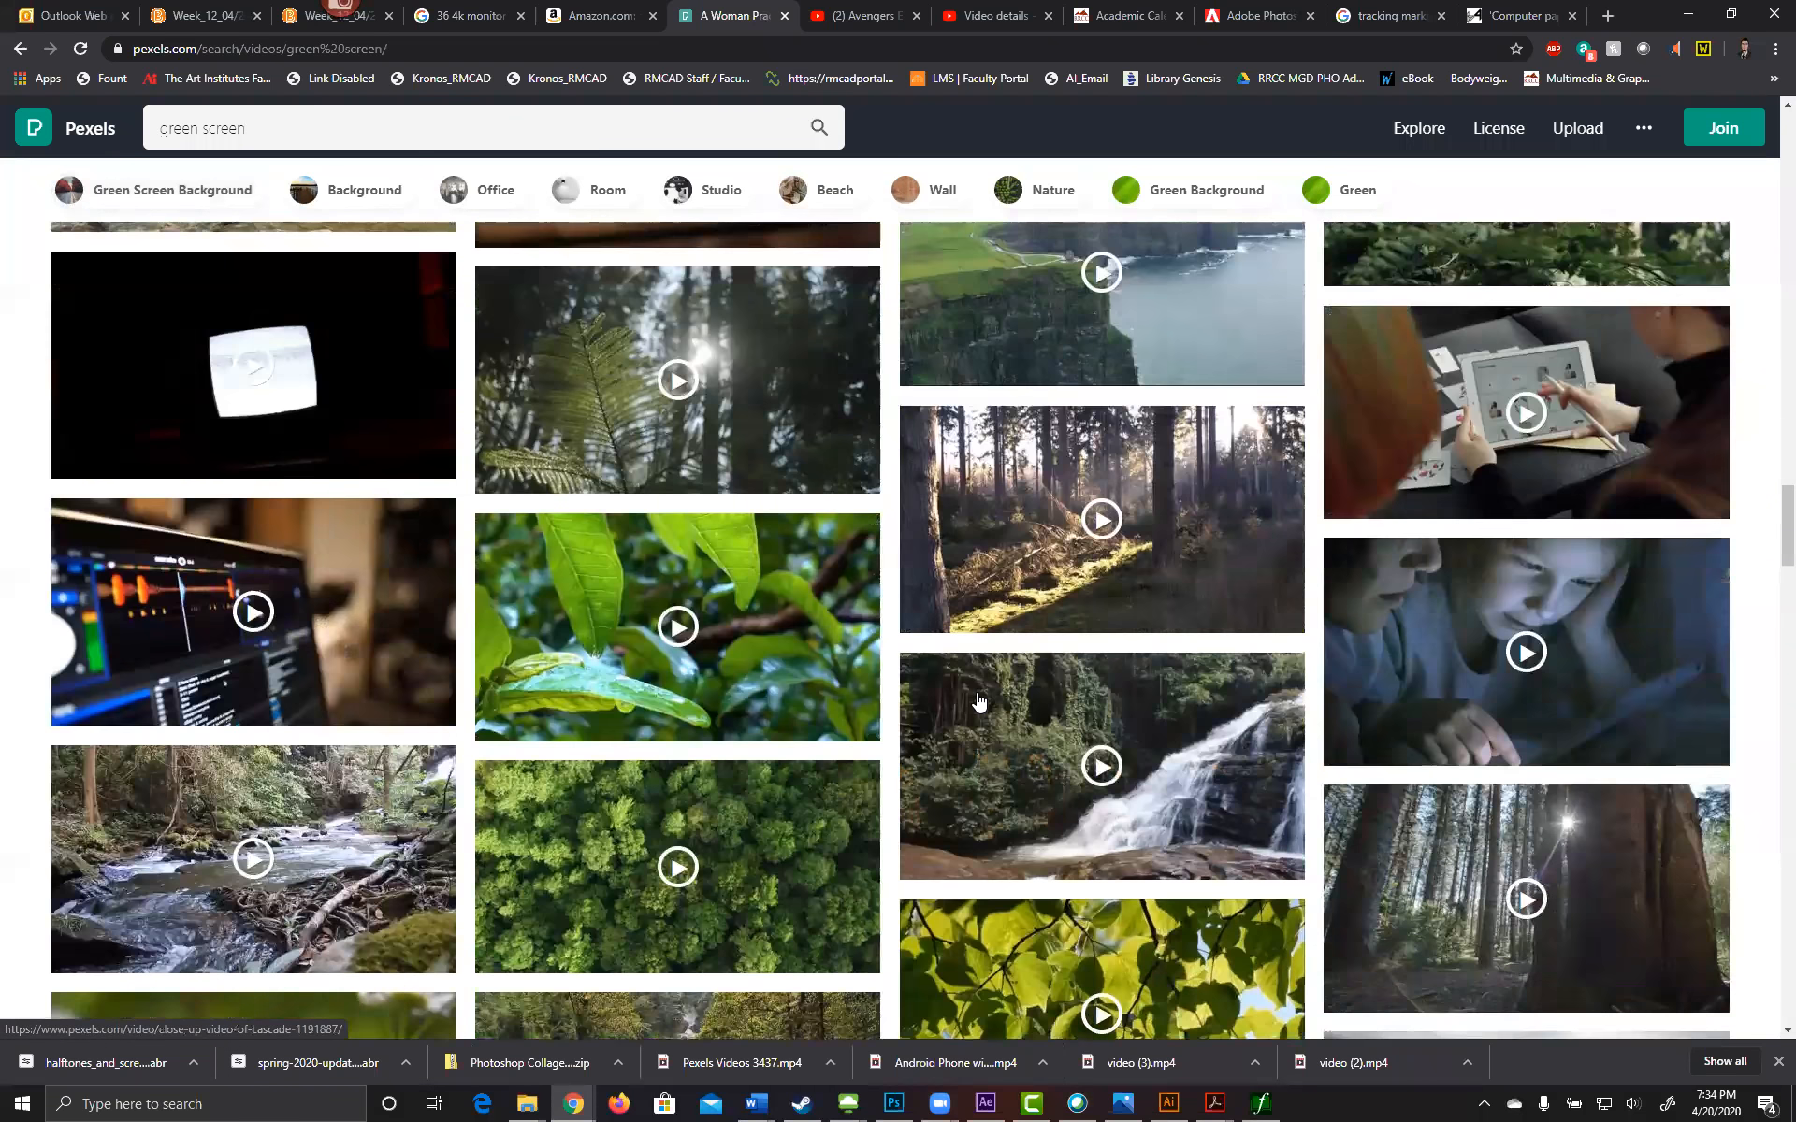
scroll(978, 701, up, 20)
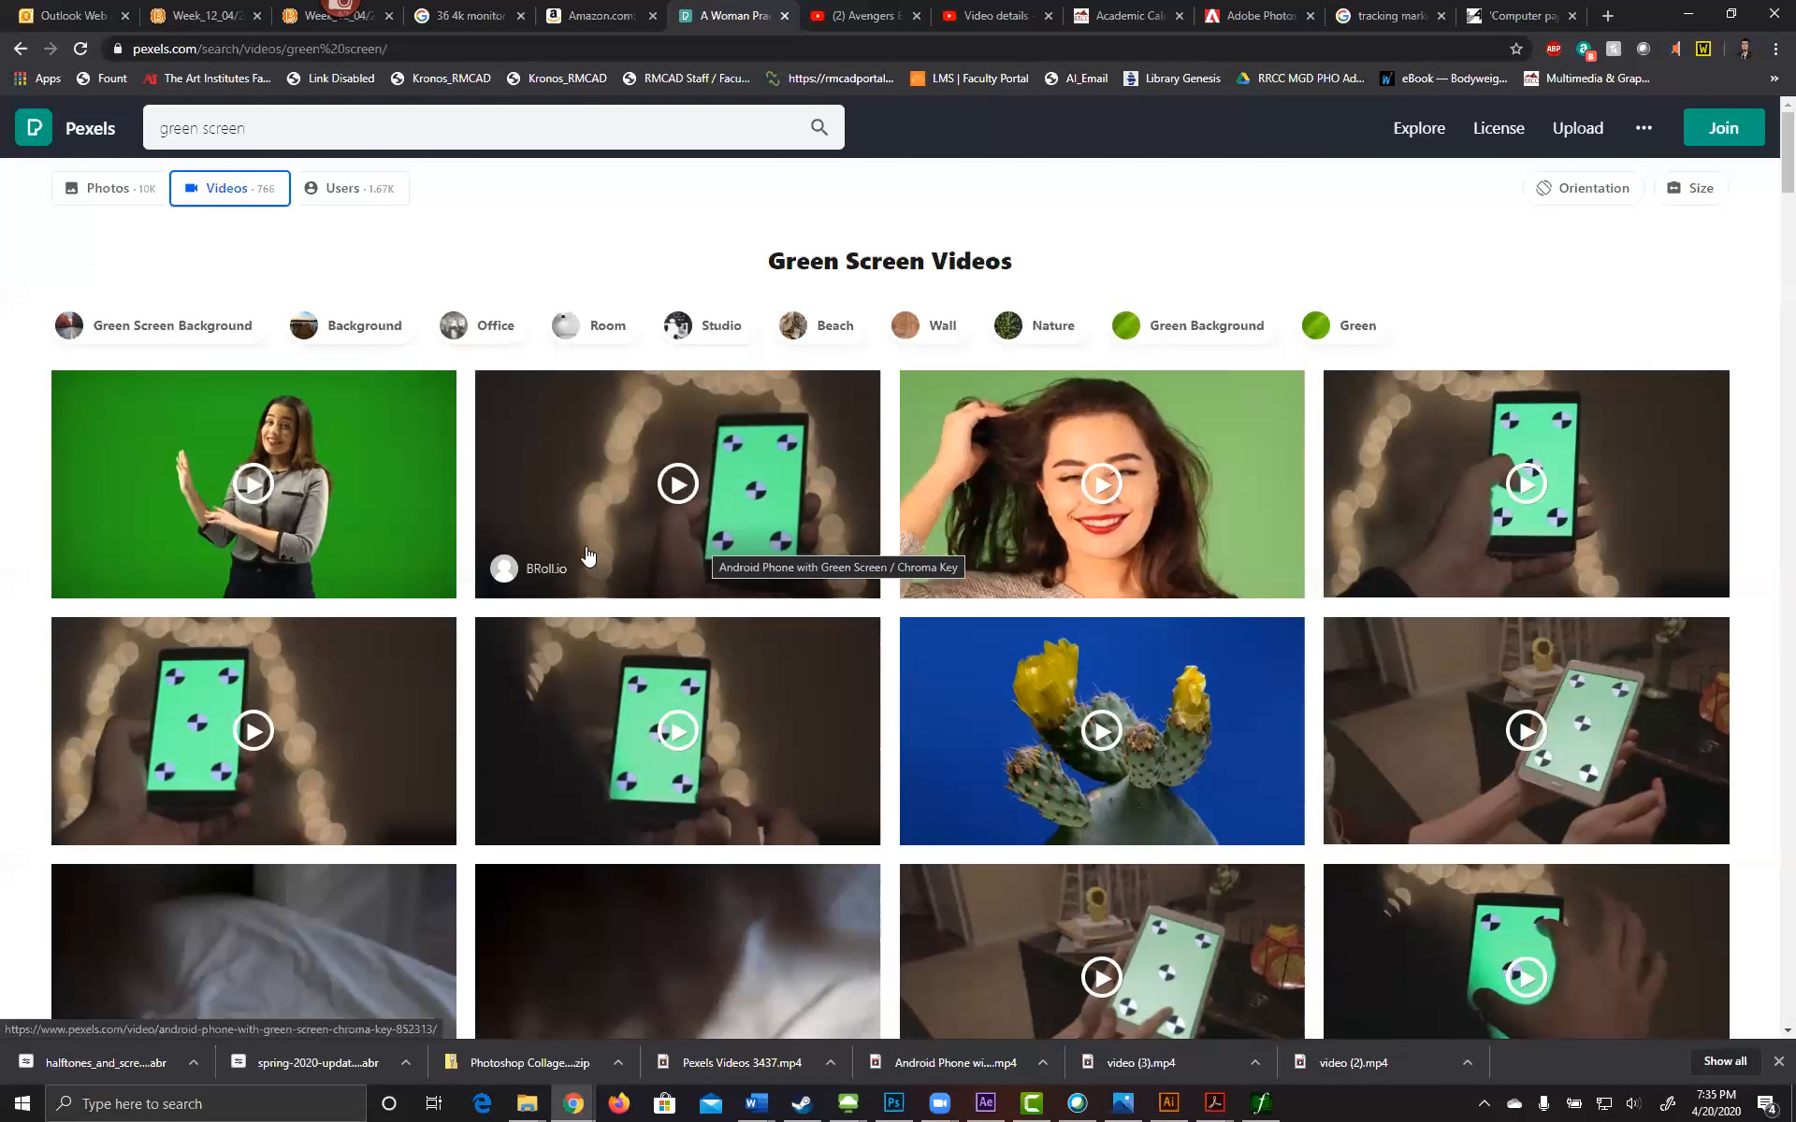
scroll(749, 653, down, 4)
scroll(449, 284, up, 4)
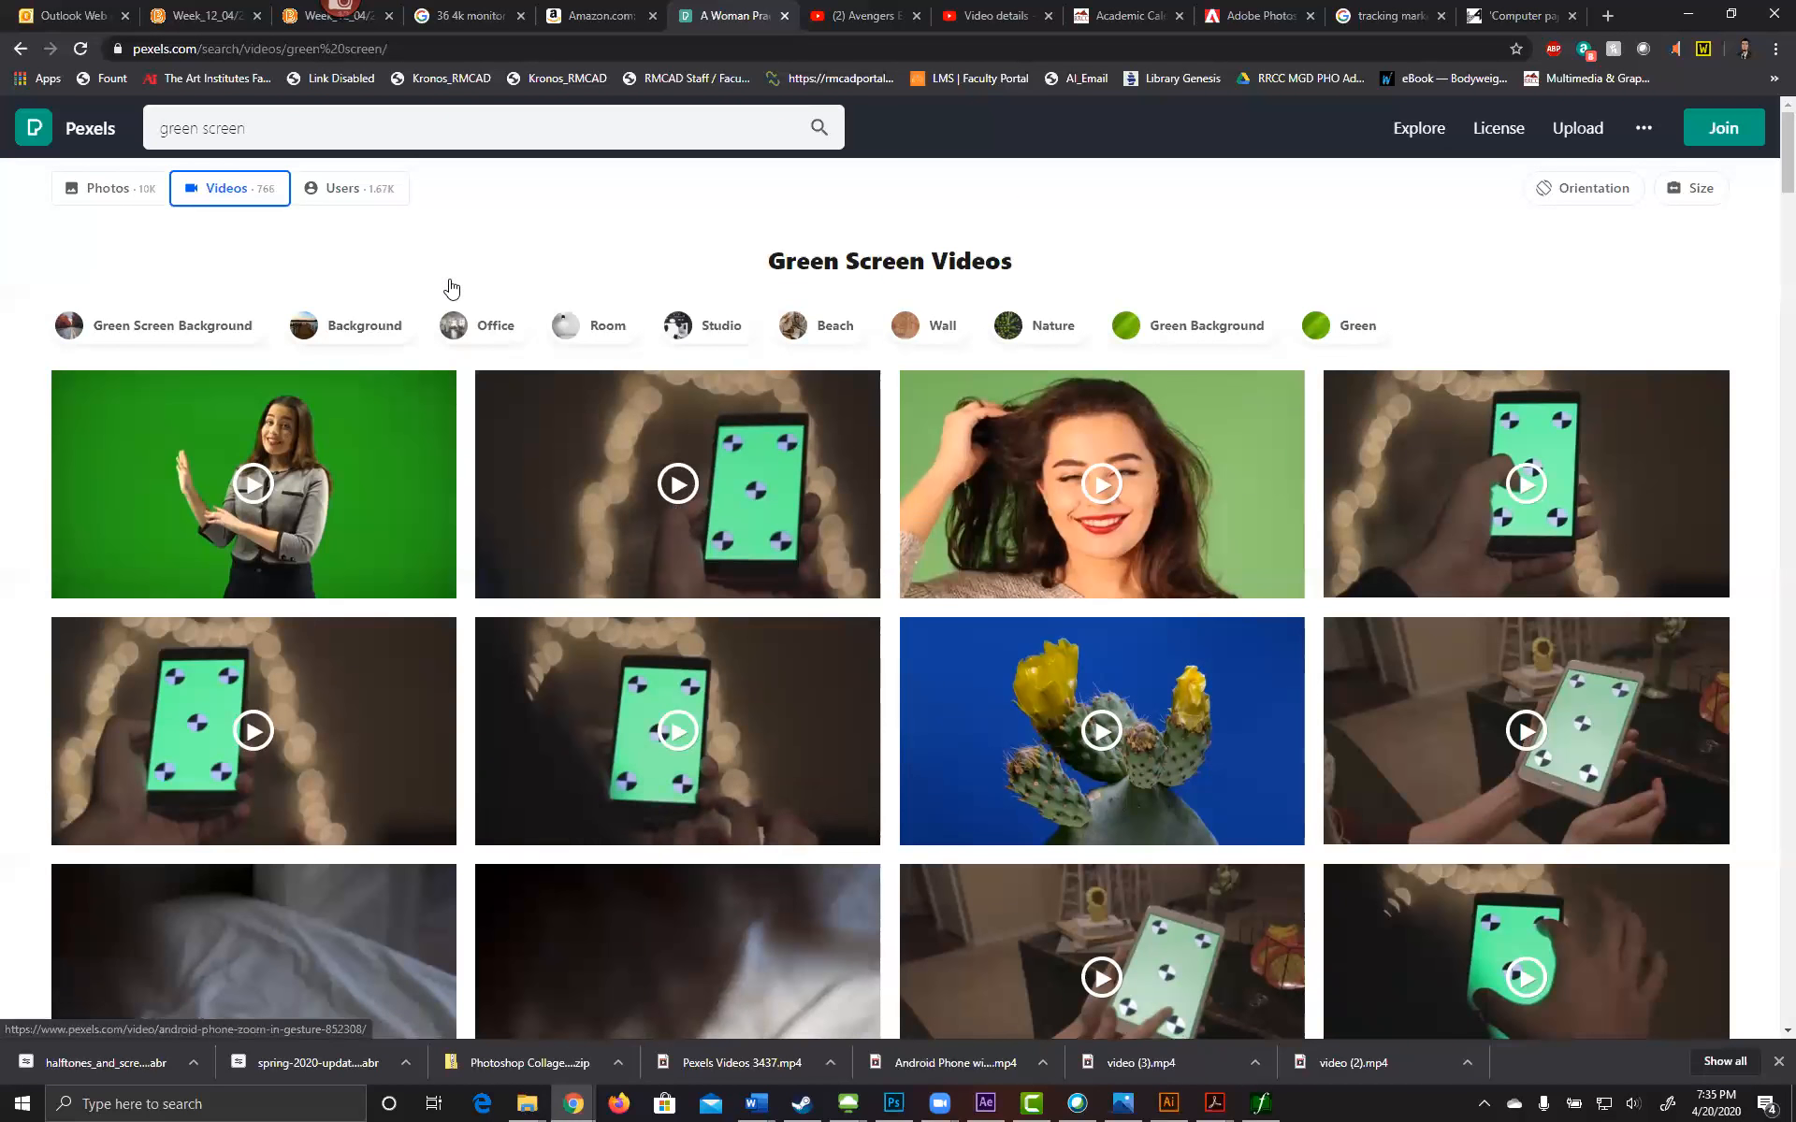
Step: Search Pexels videos for "watching tv"
triple_click(473, 127)
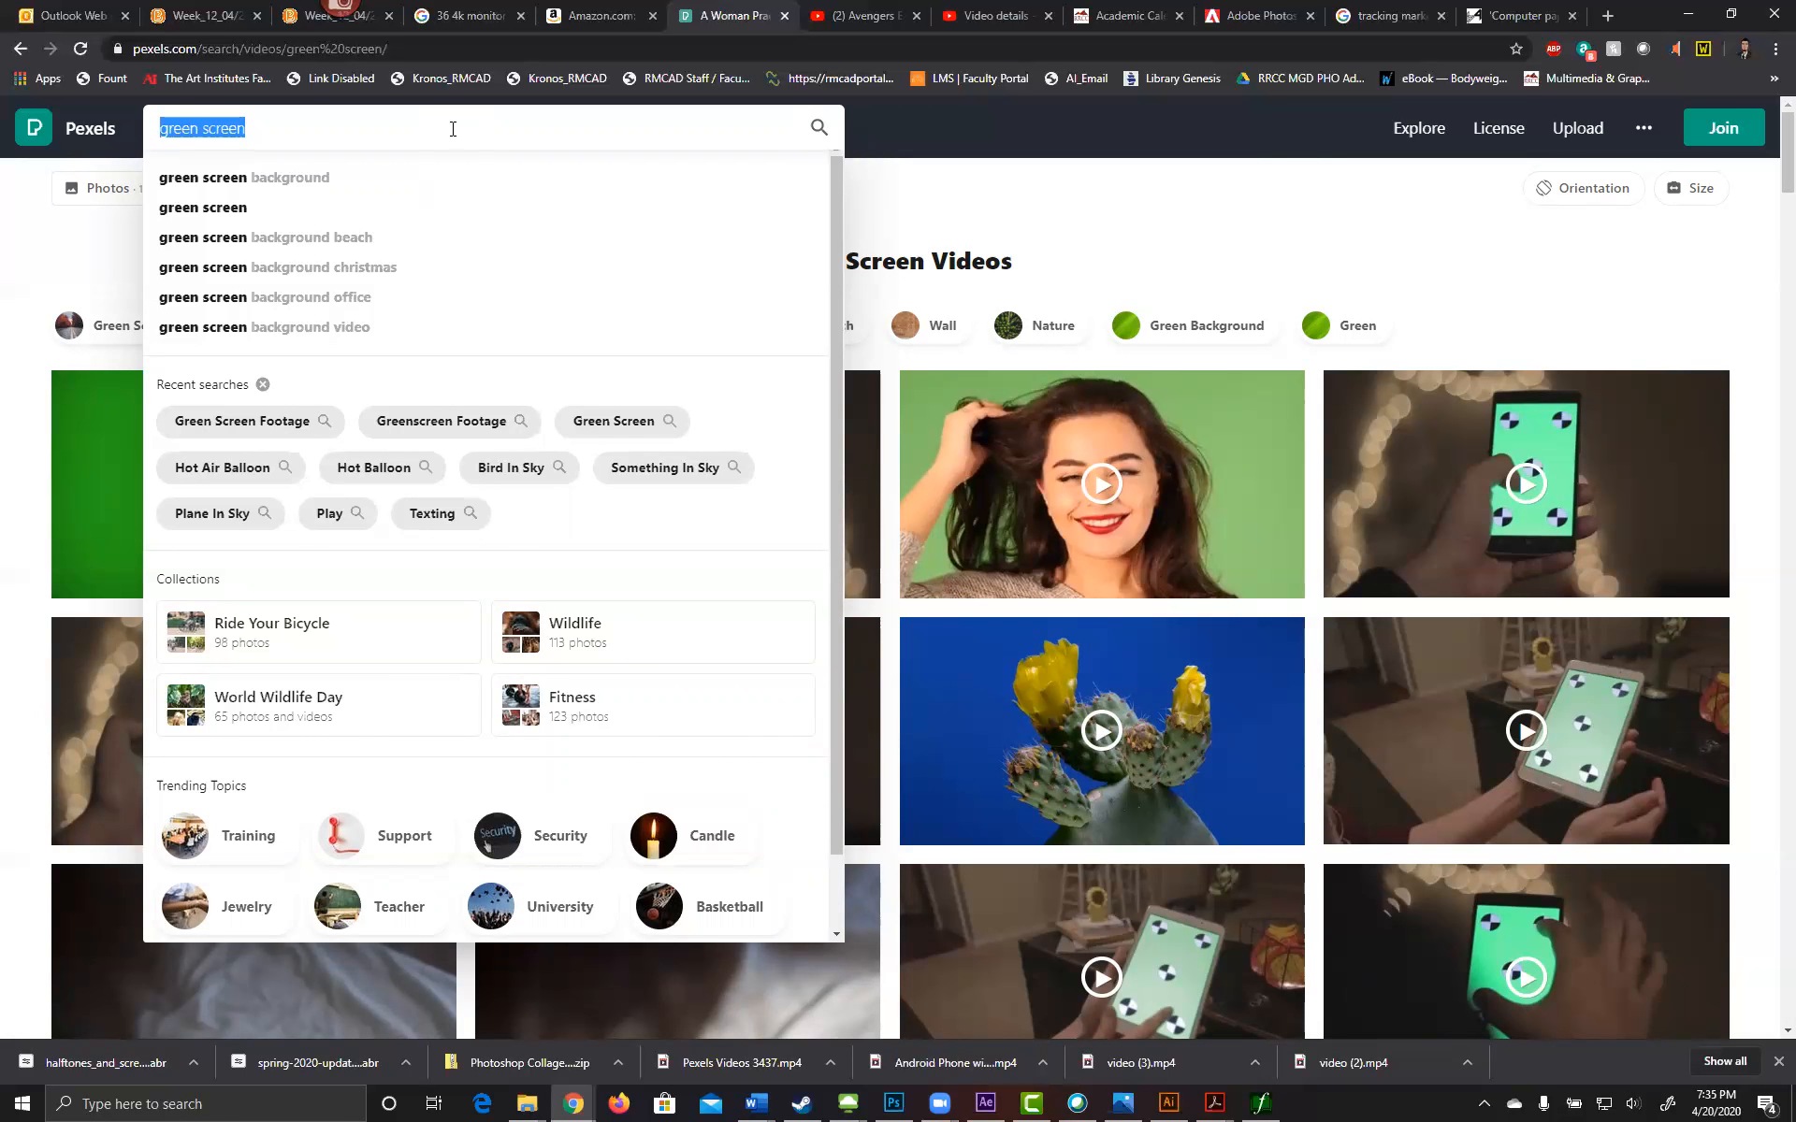
click(861, 140)
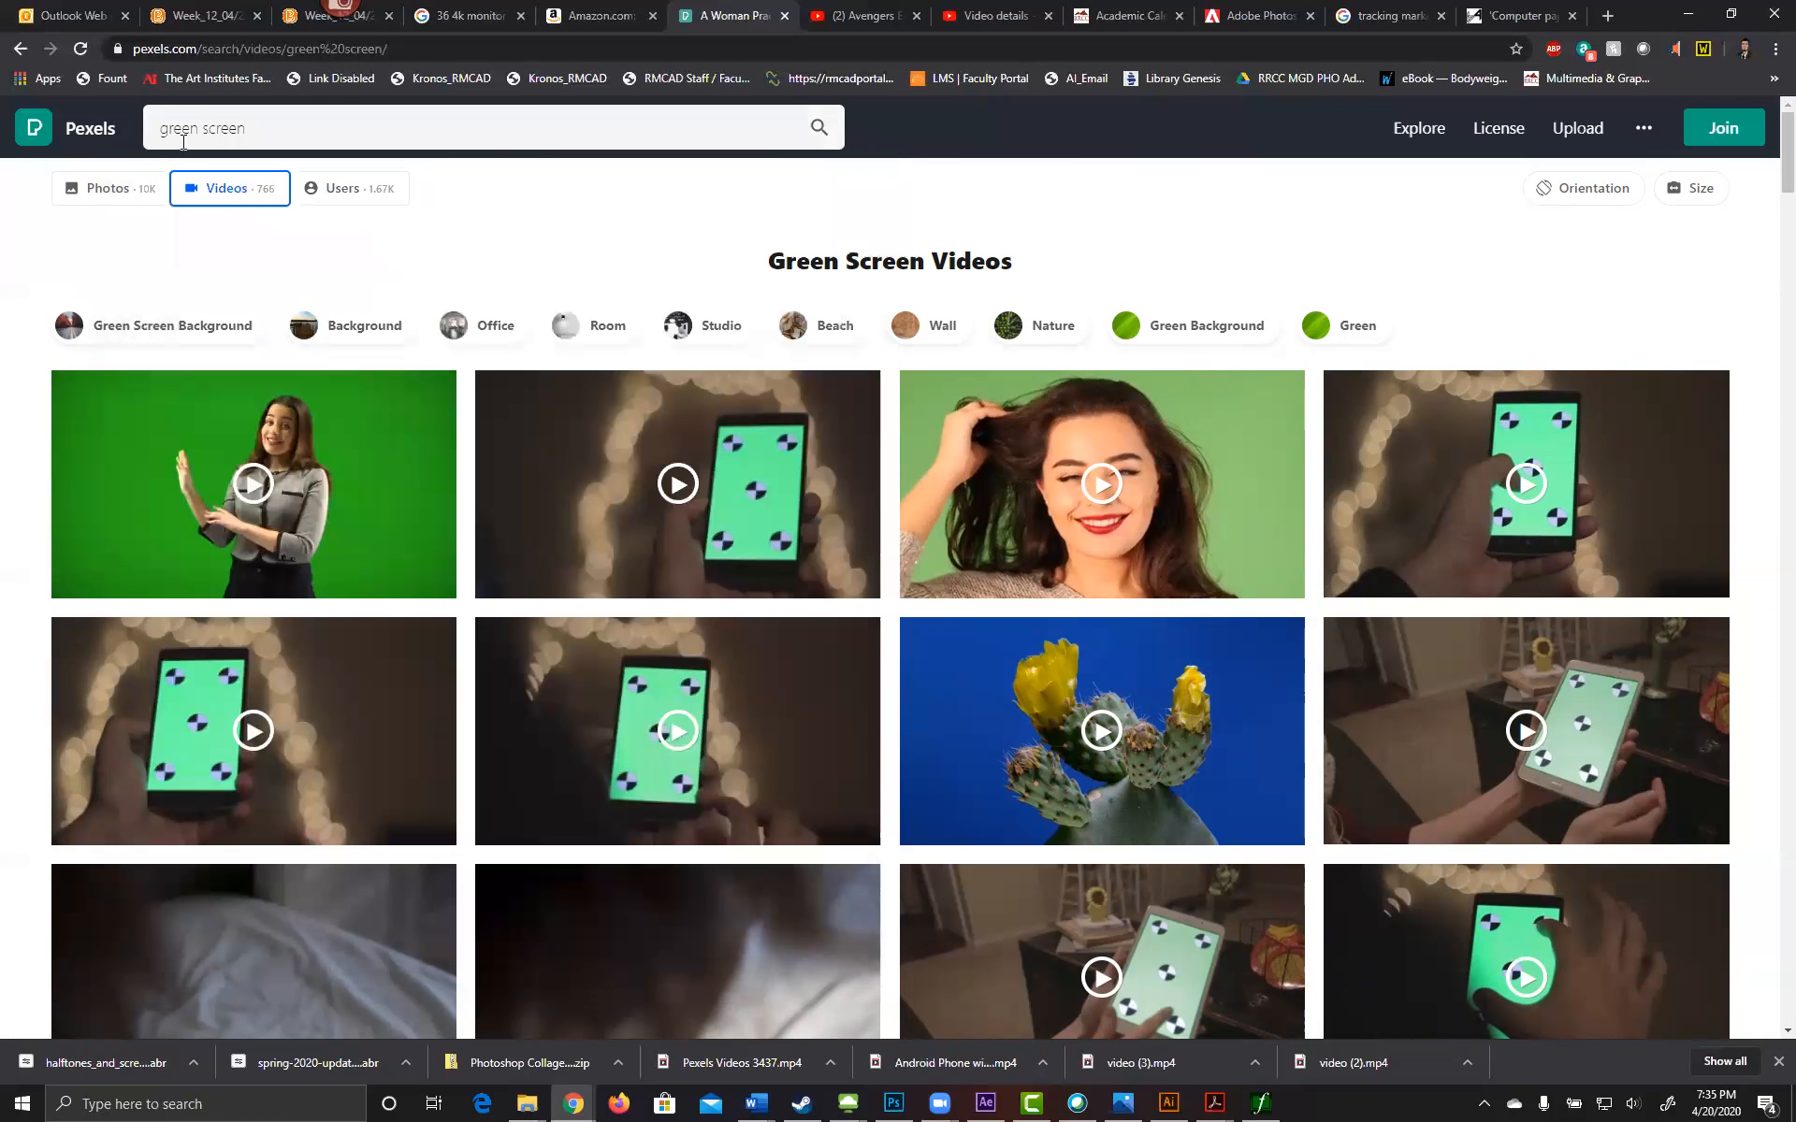
click(281, 131)
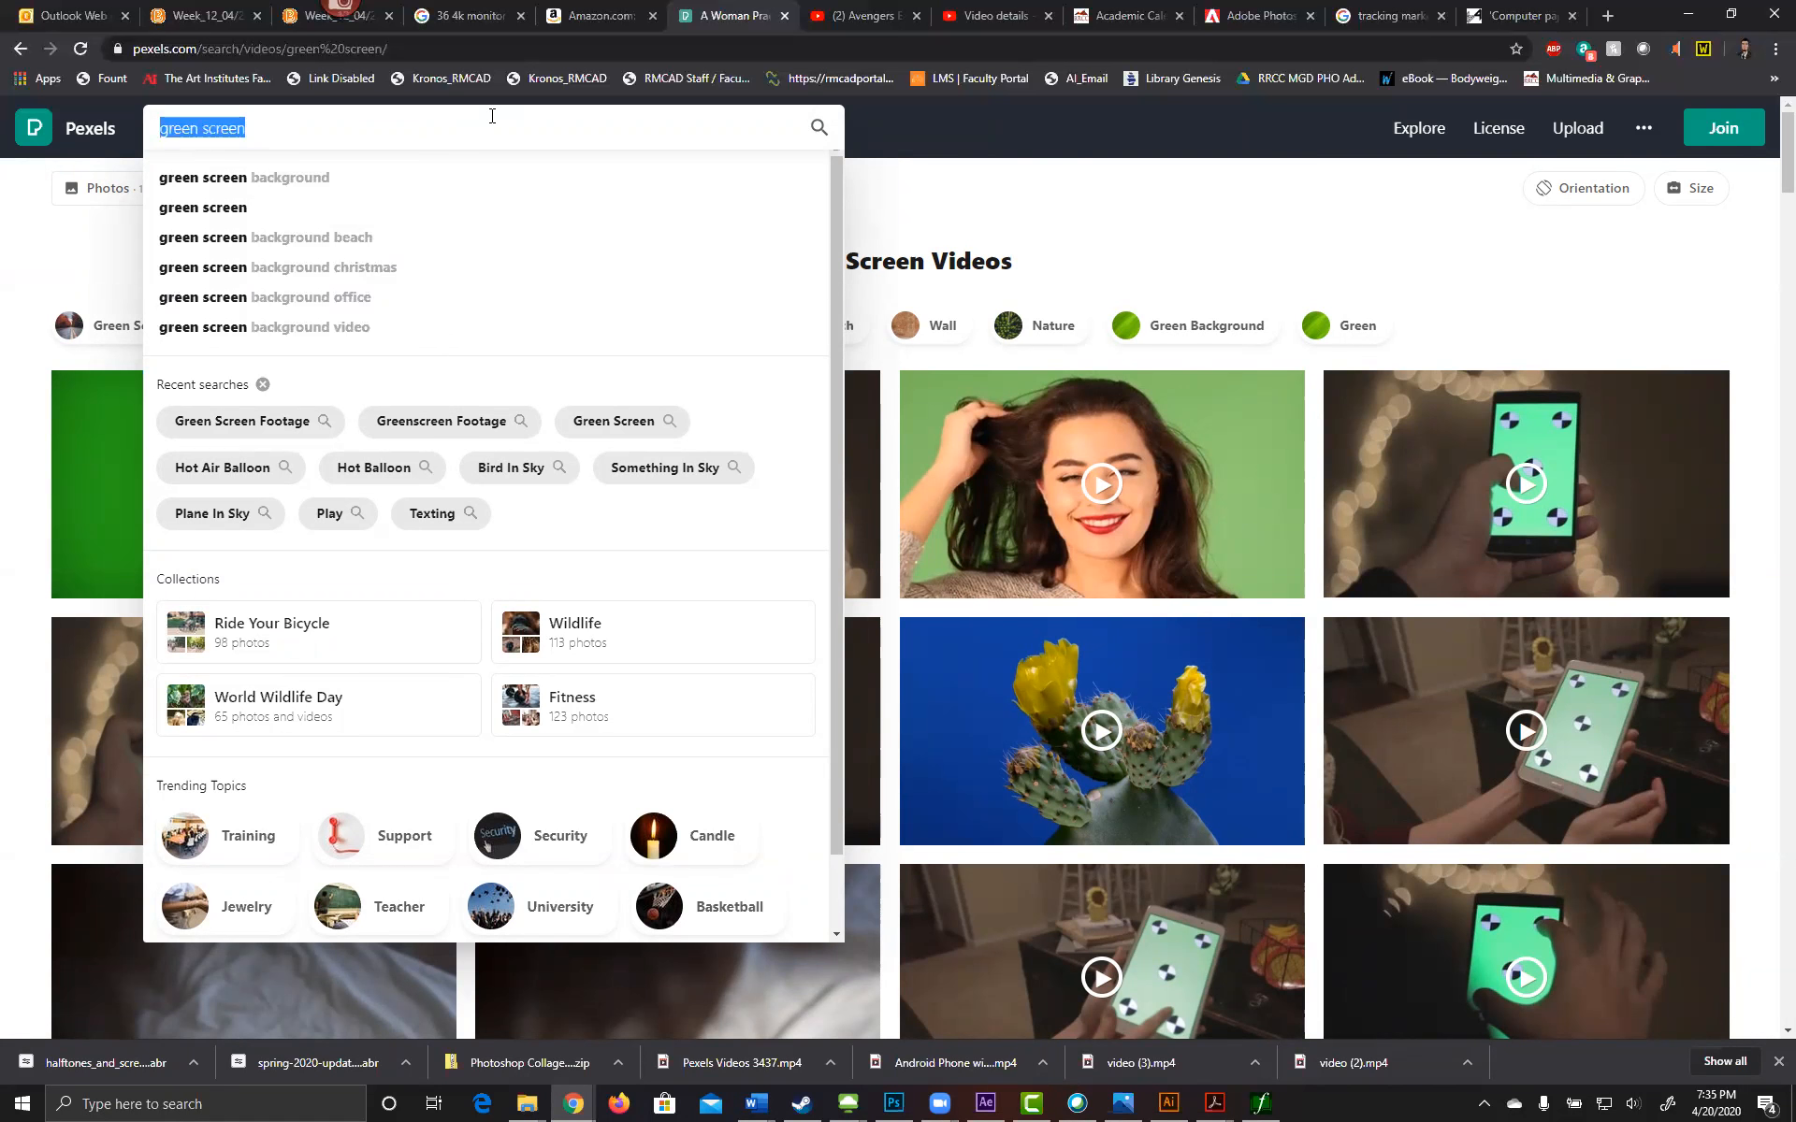
text(watching t)
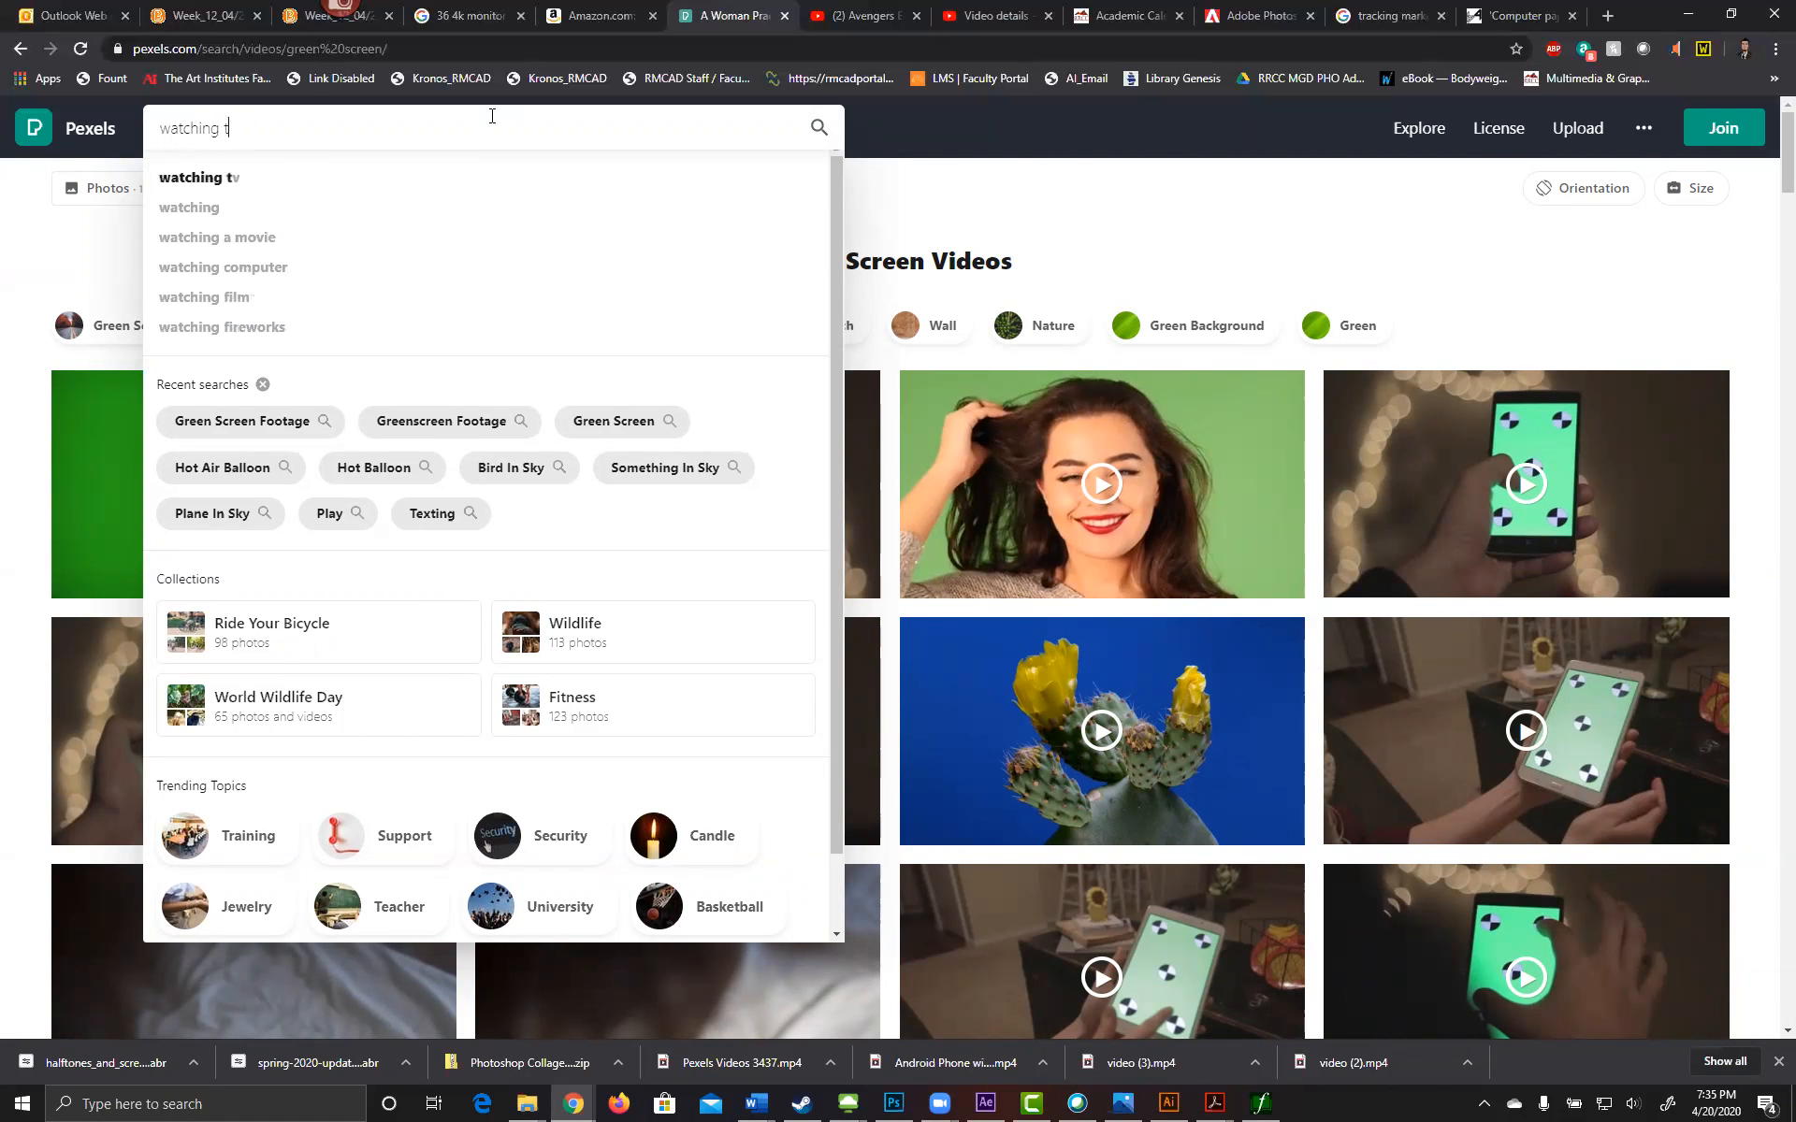
text(v)
key(Return)
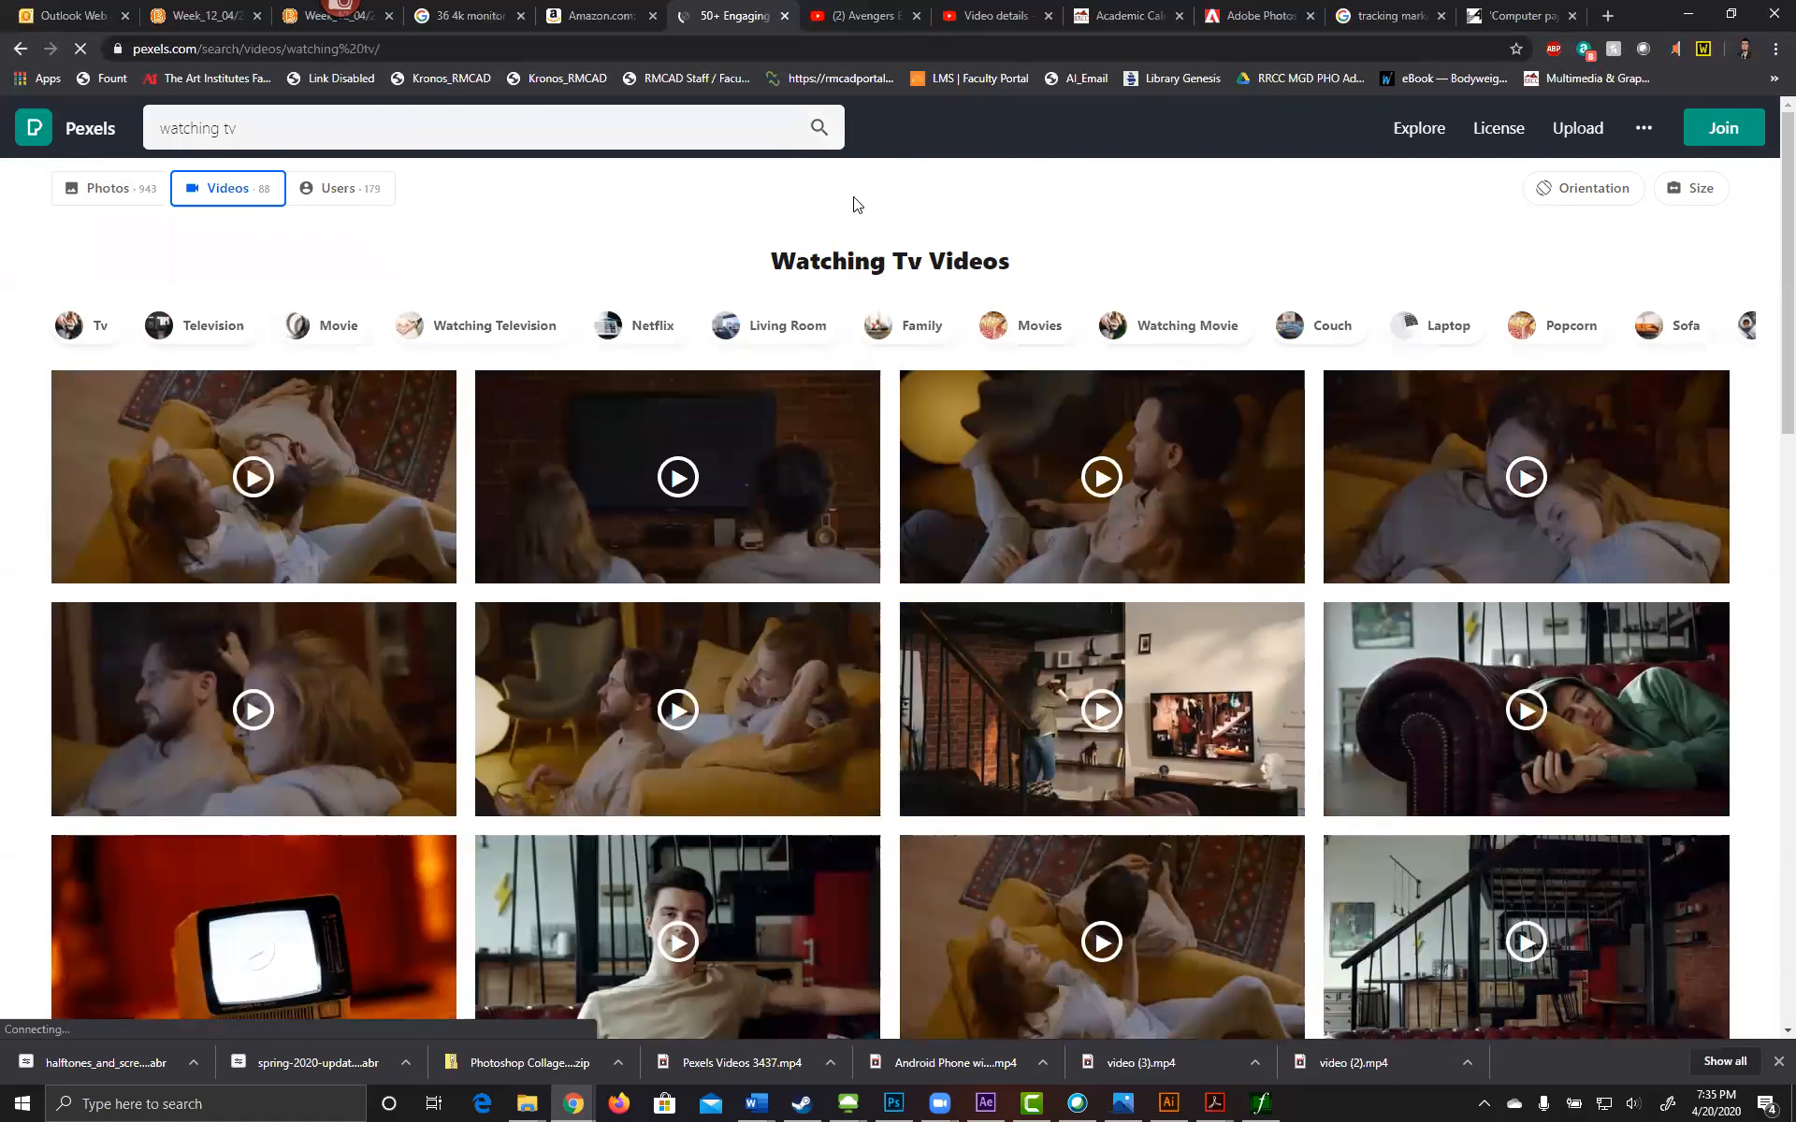
Step: Preview the clip of a woman shaking her head in disagreement with her partner's choice, and return to the results
mouse_move(547, 429)
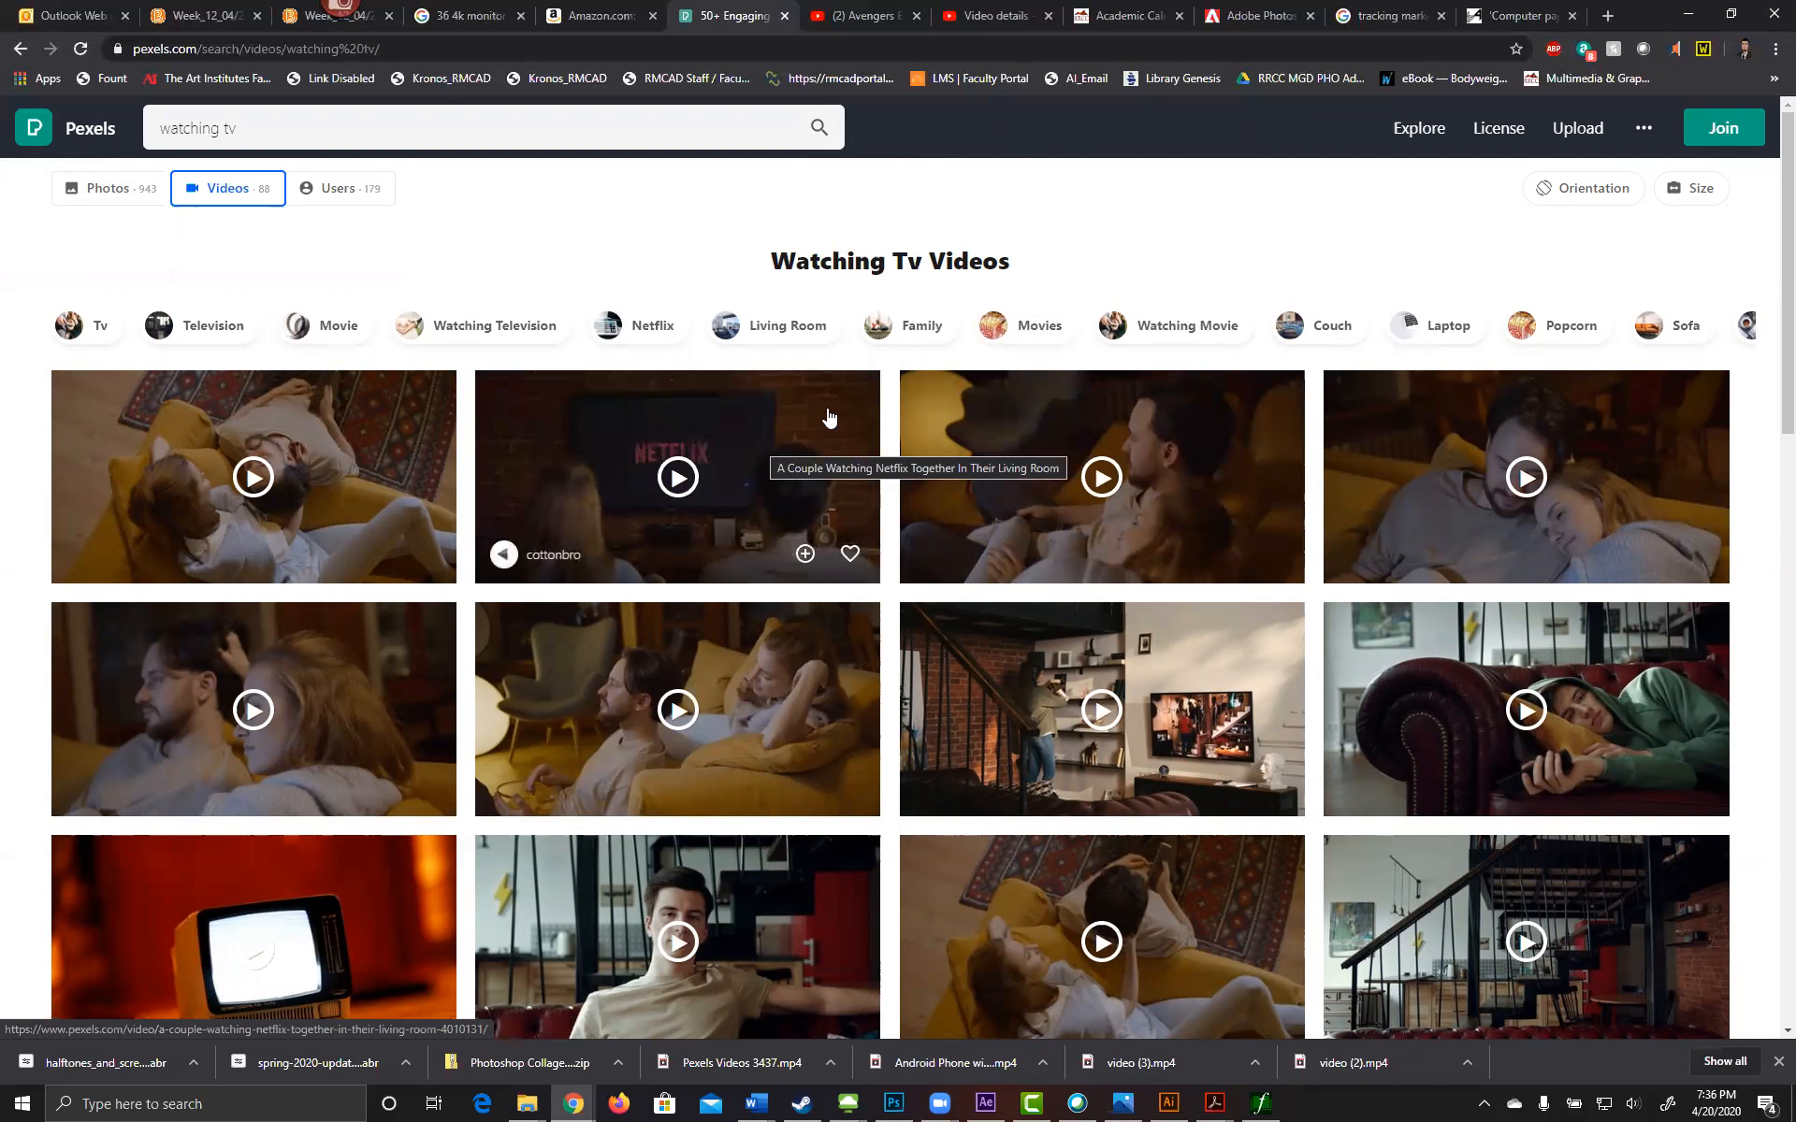
mouse_move(976, 430)
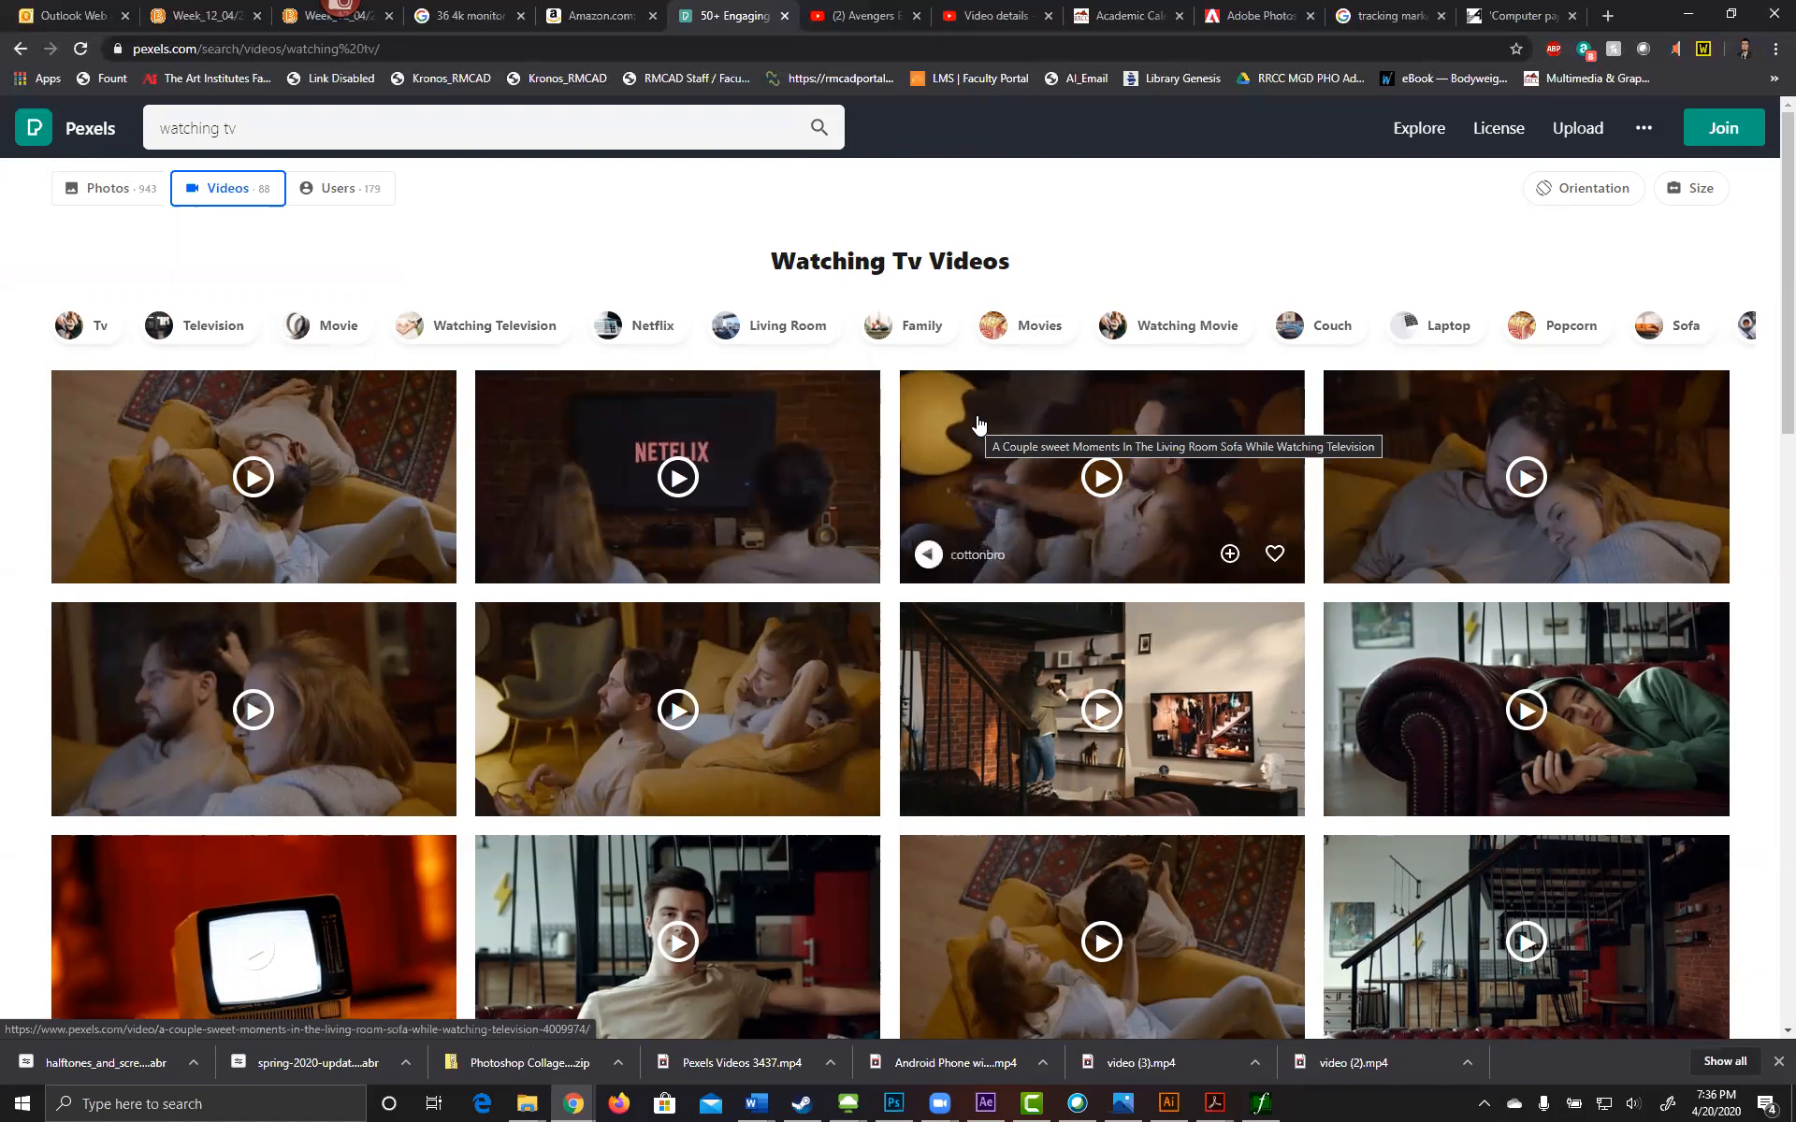
mouse_move(377, 473)
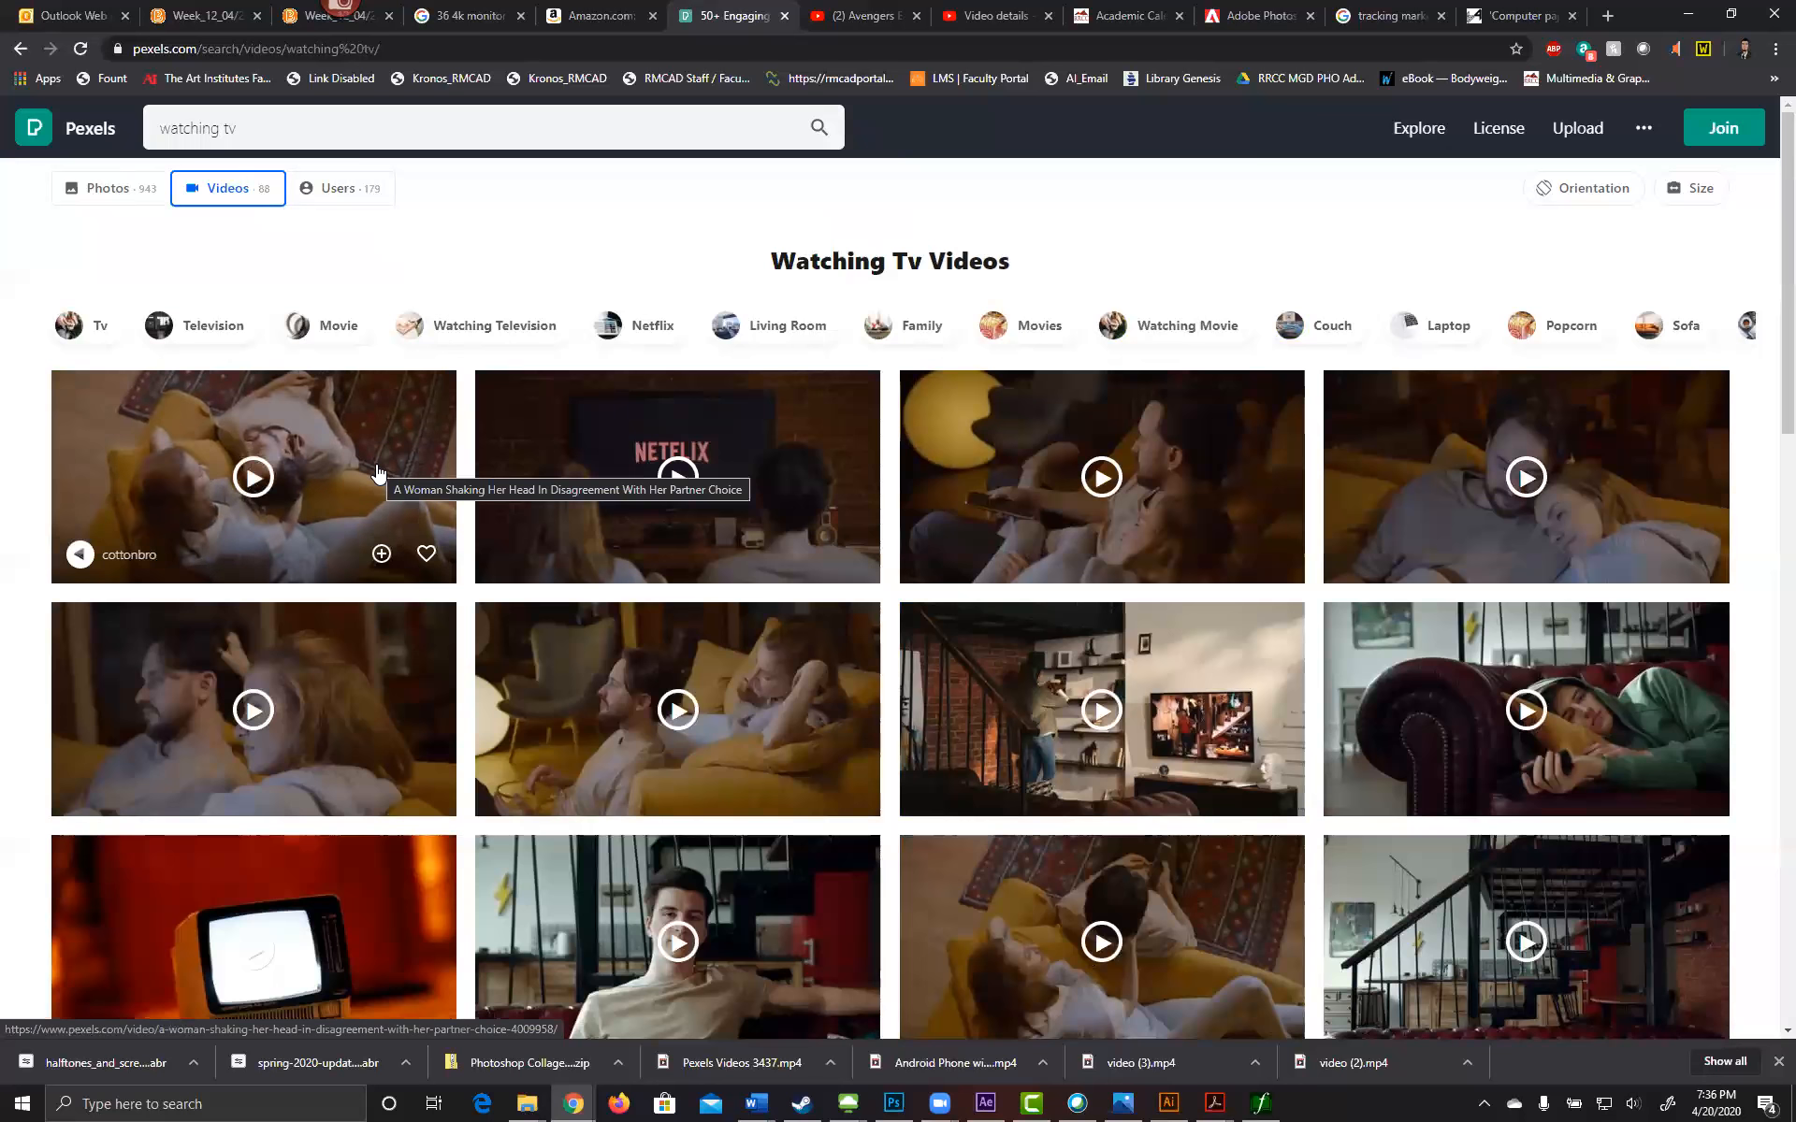
click(377, 474)
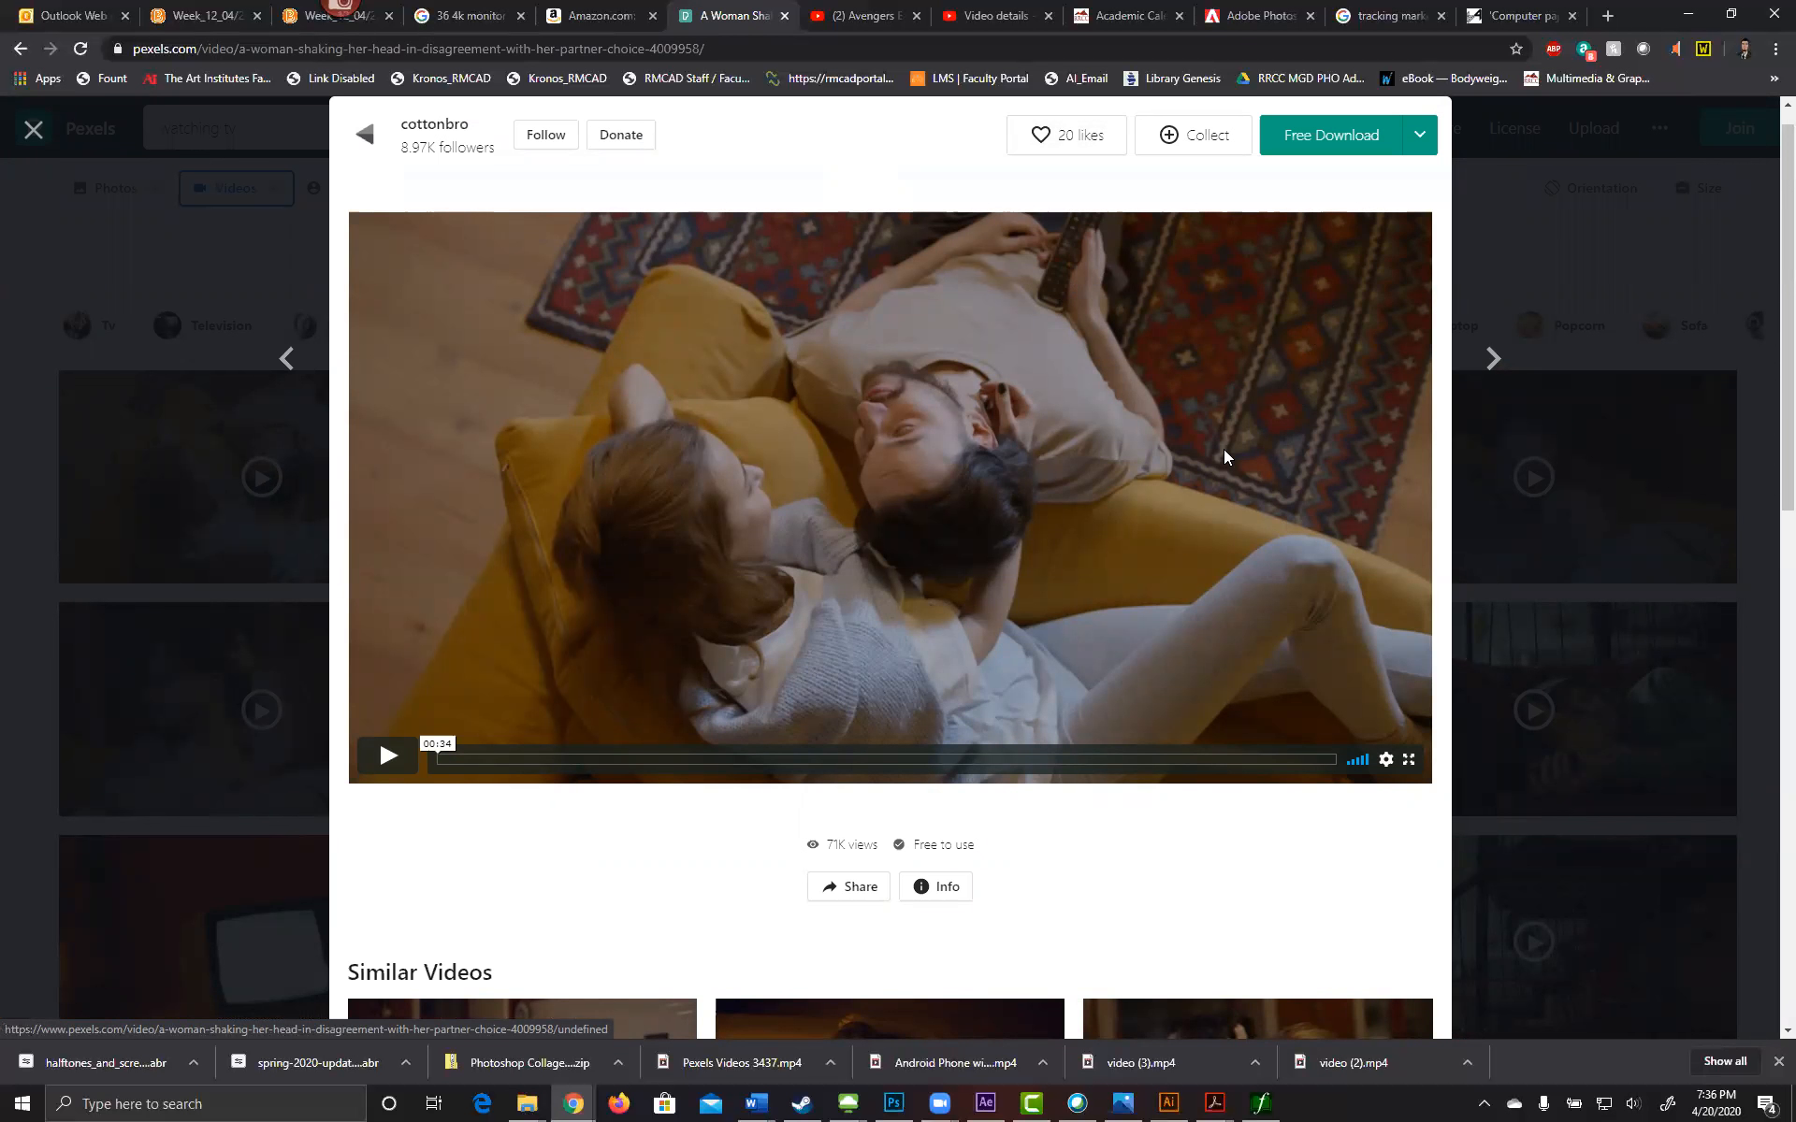
click(383, 755)
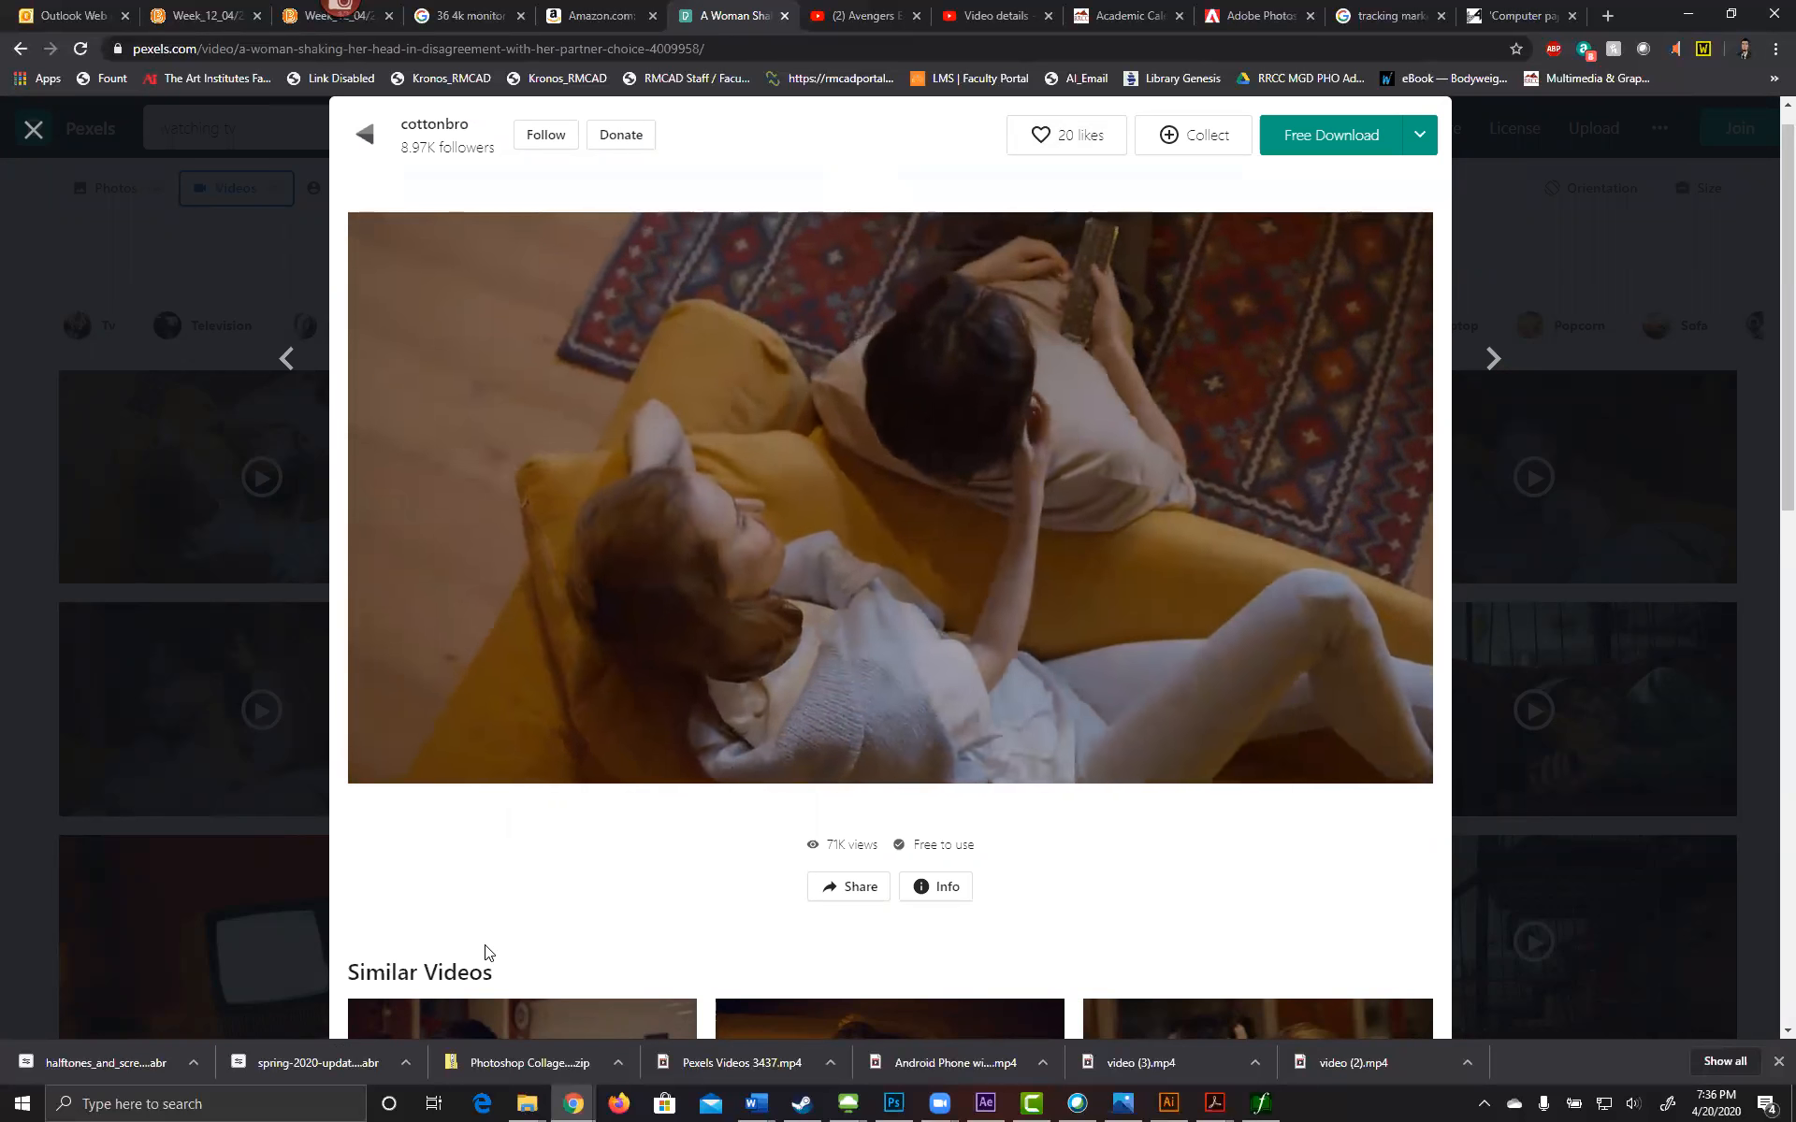
mouse_move(1199, 565)
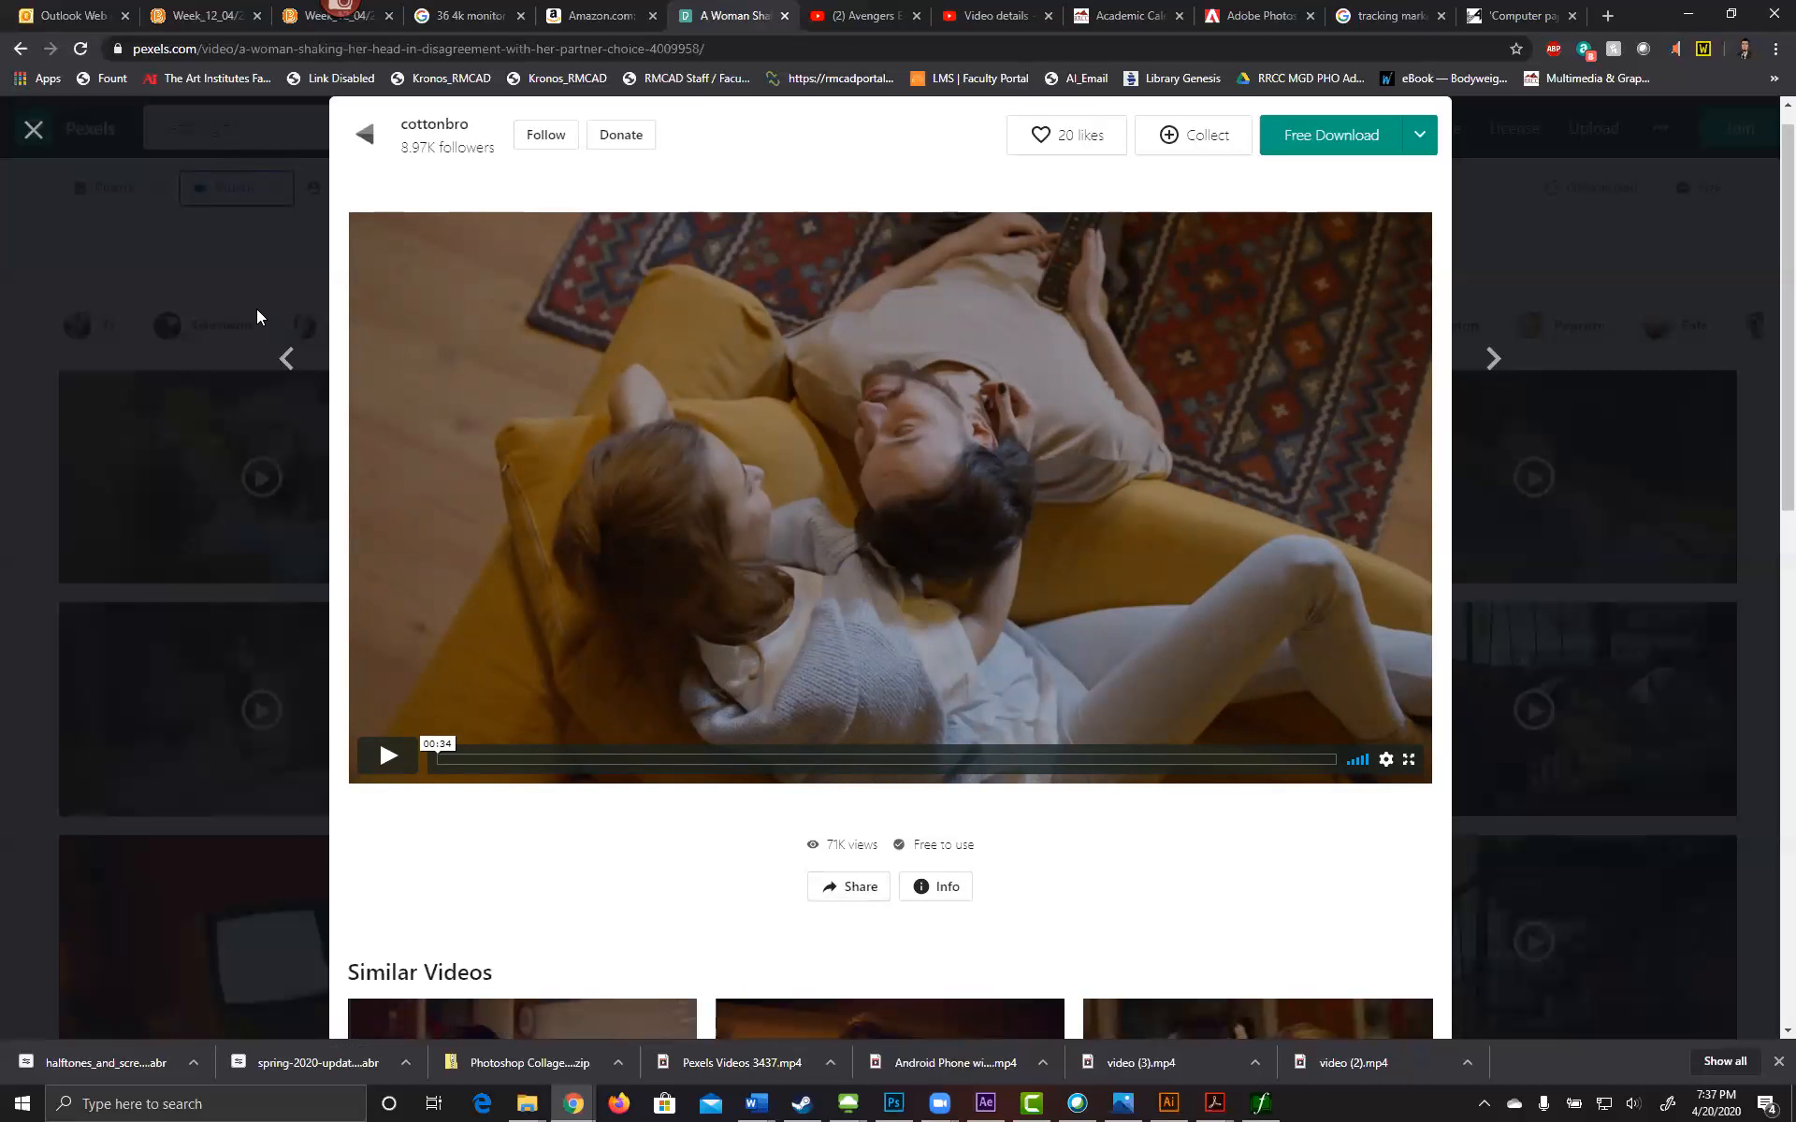
click(28, 128)
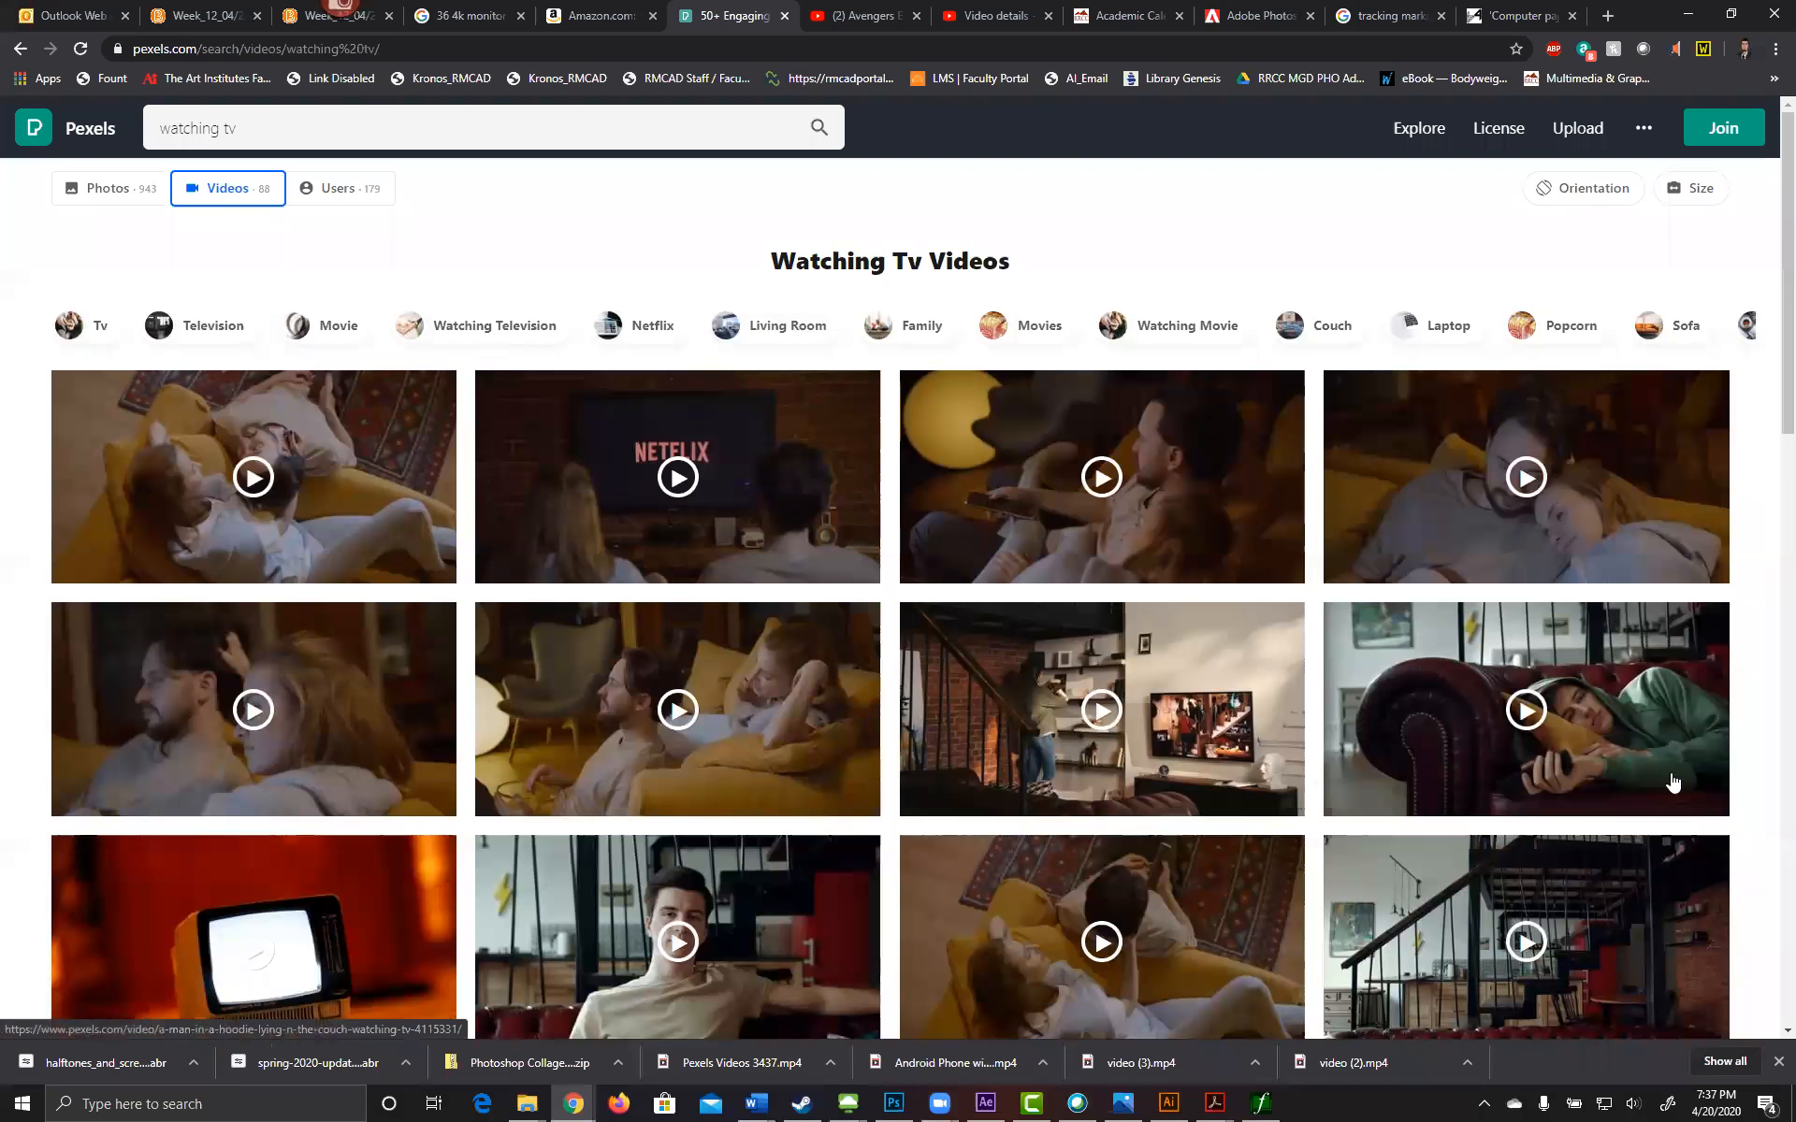
Step: Preview the clip of a man in a hoodie lying on the couch, look through its similar videos, and return to the results
click(1528, 711)
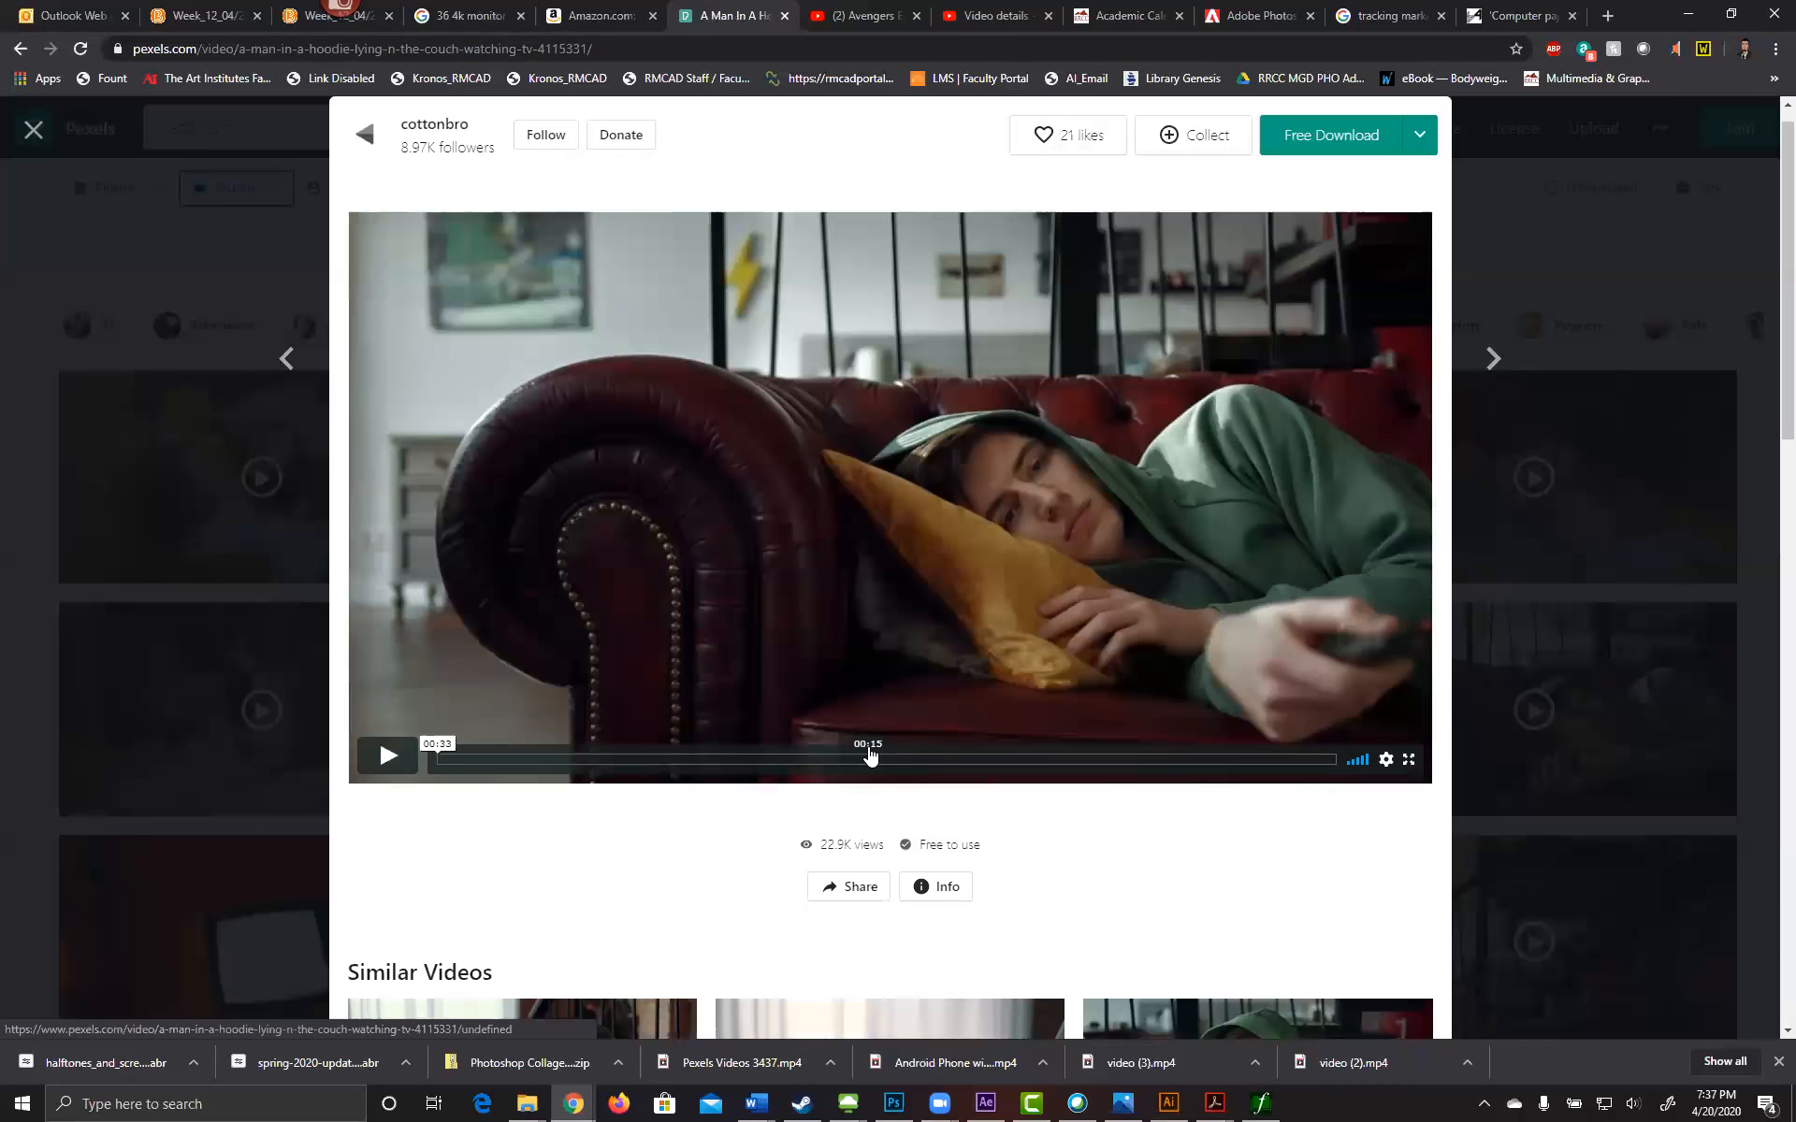
click(386, 754)
scroll(1058, 822, down, 4)
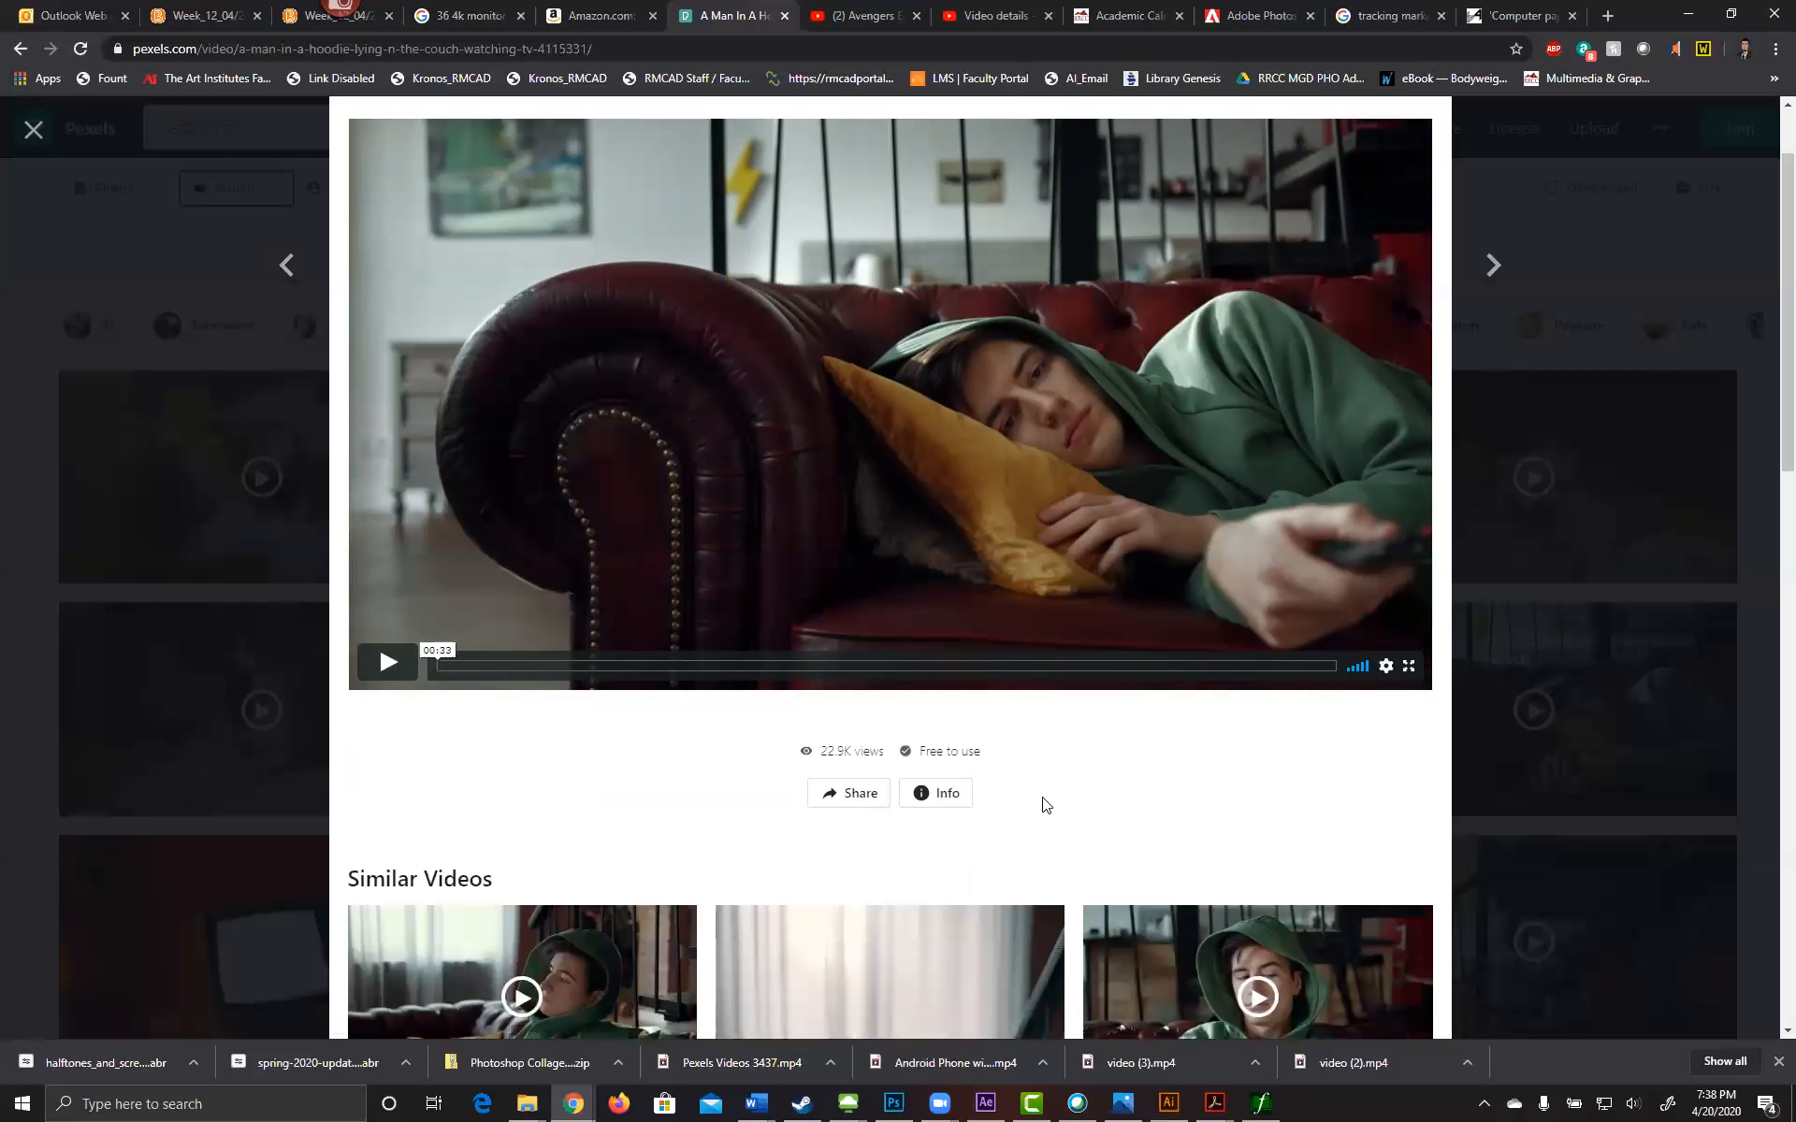
scroll(1038, 736, down, 4)
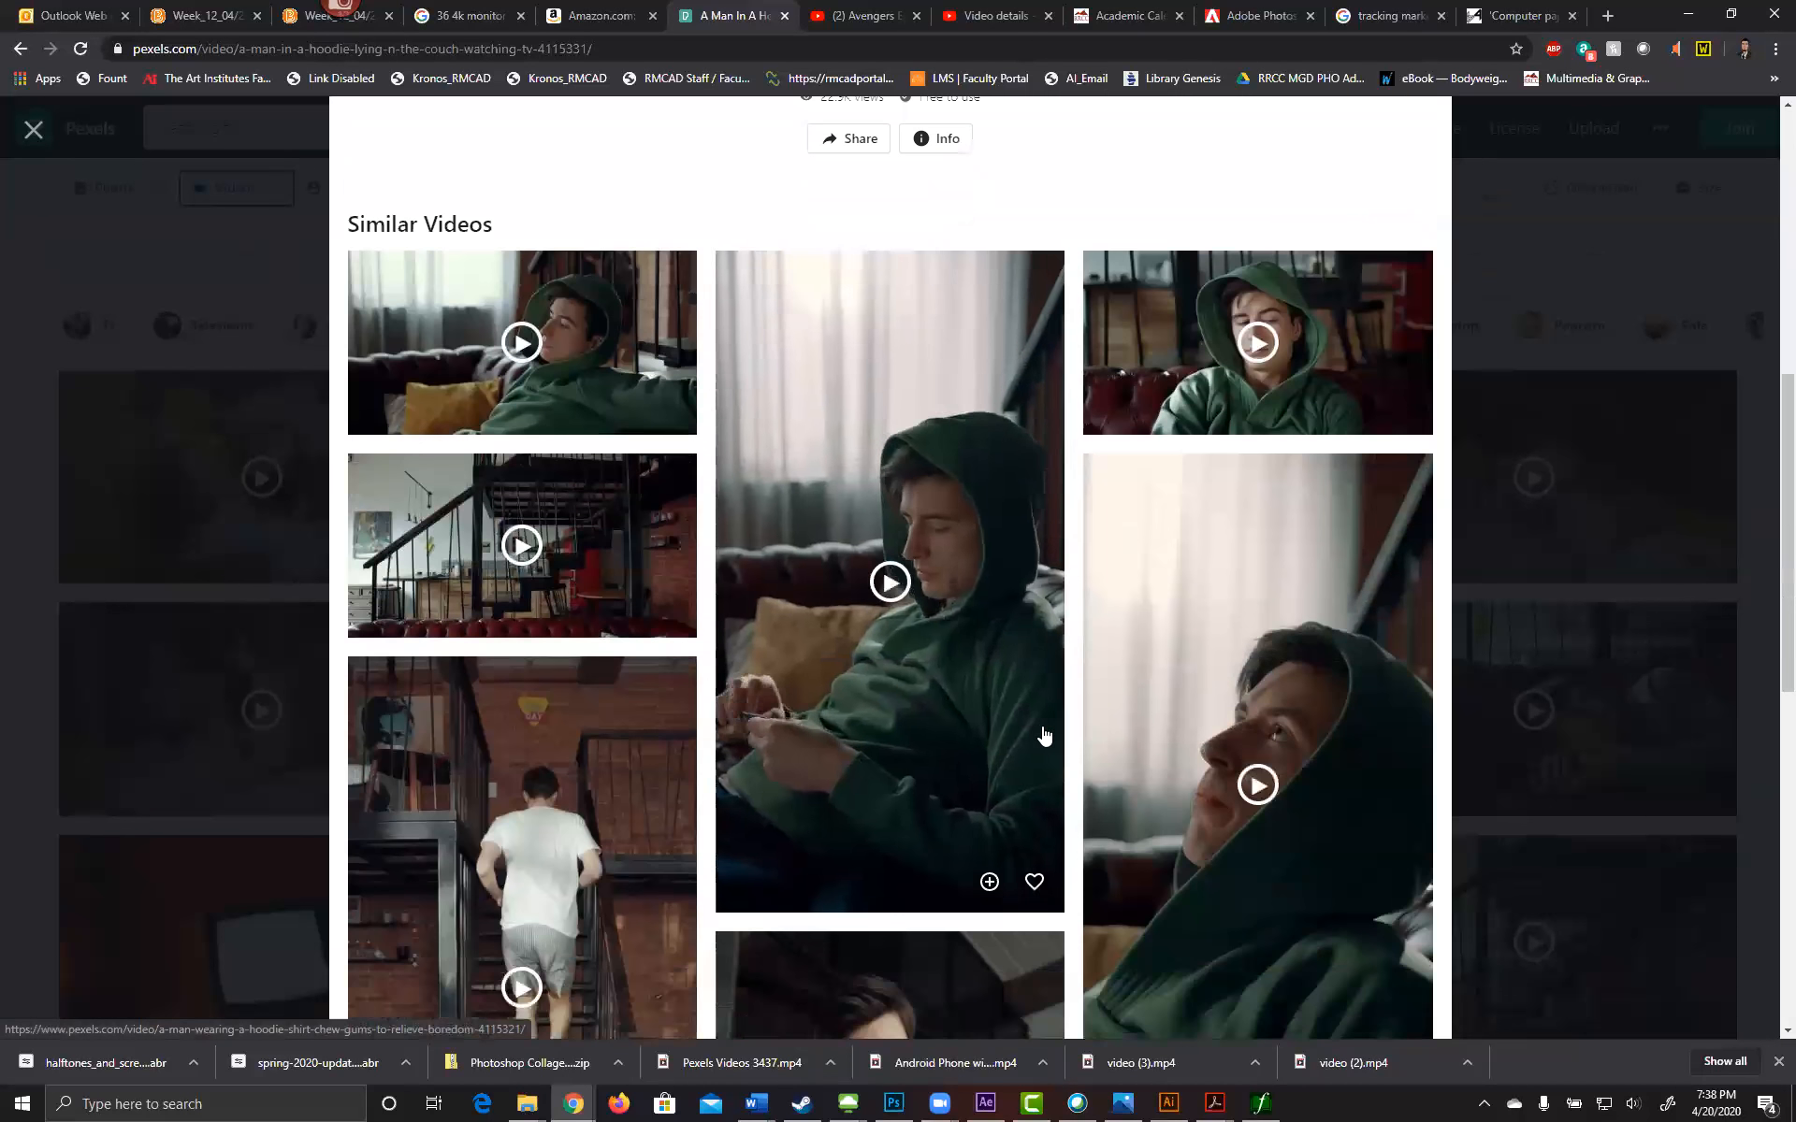
scroll(1046, 734, down, 3)
scroll(1048, 729, down, 4)
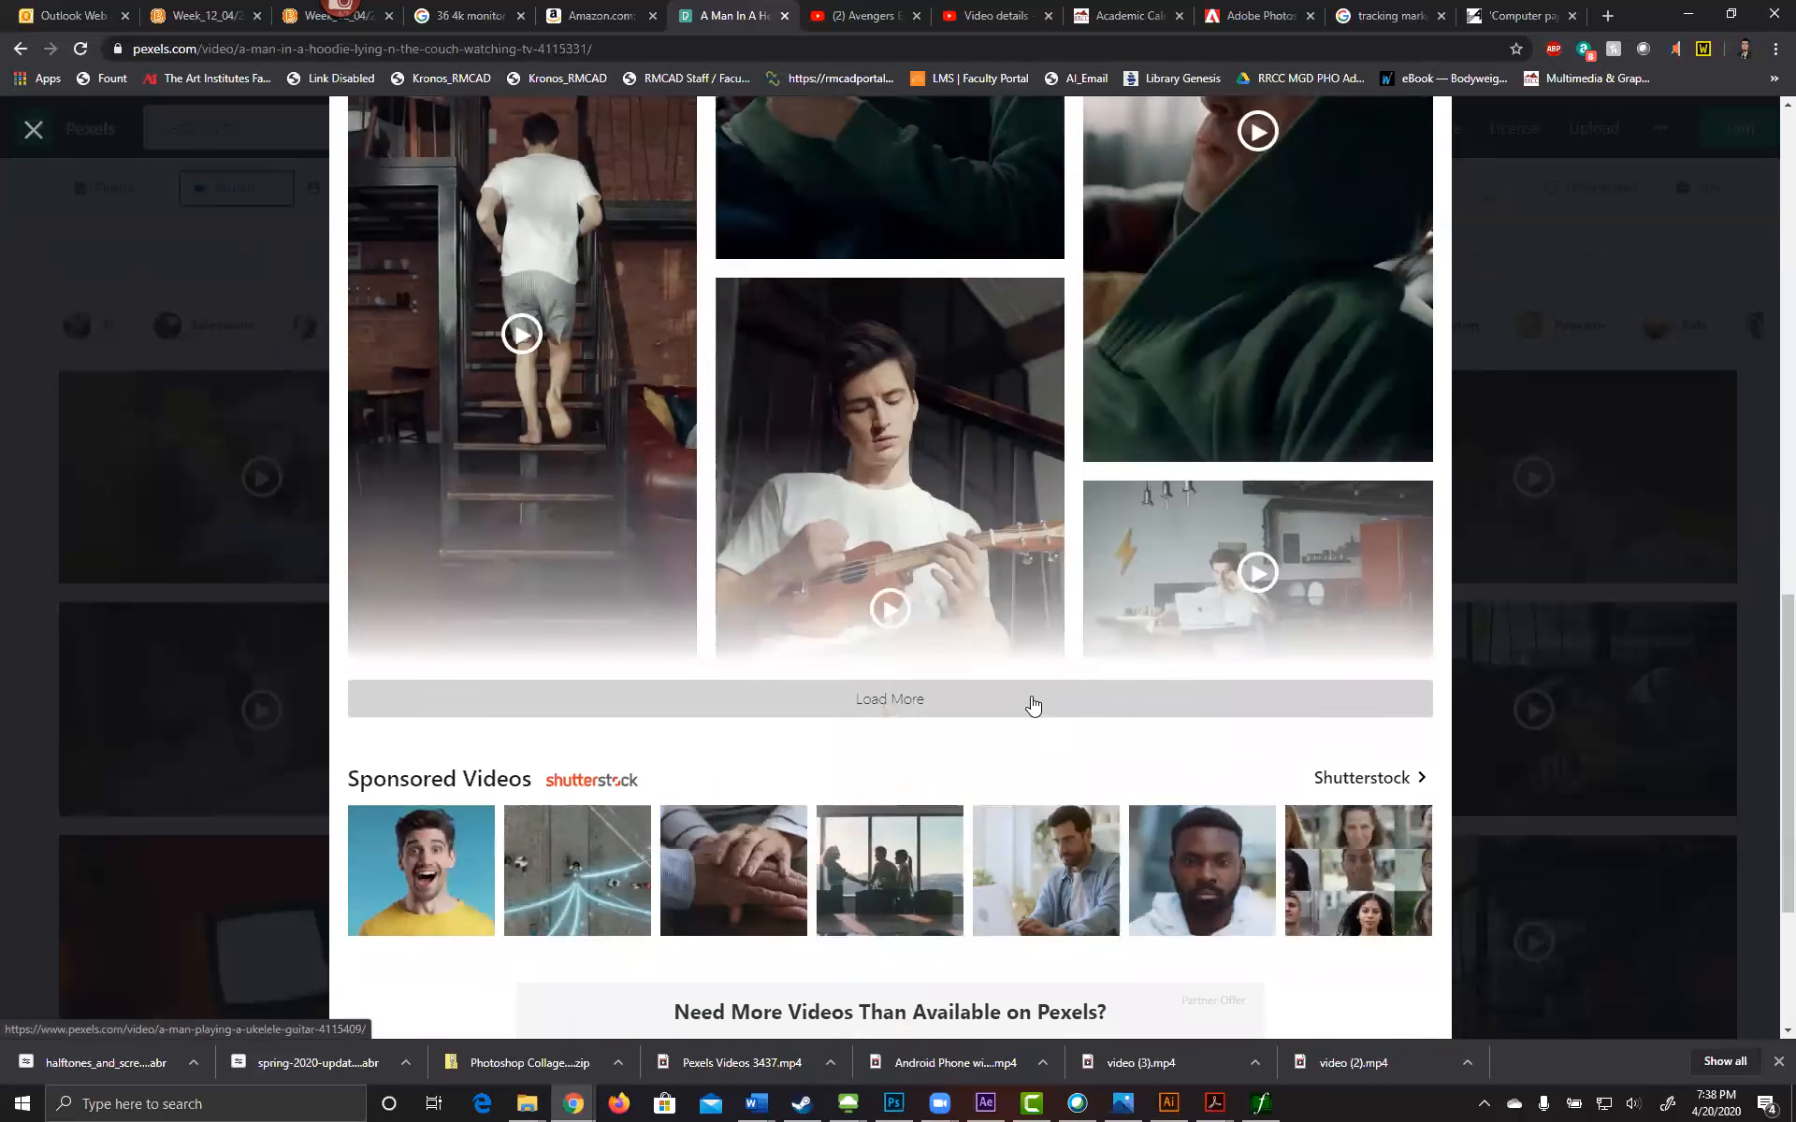
scroll(645, 525, up, 10)
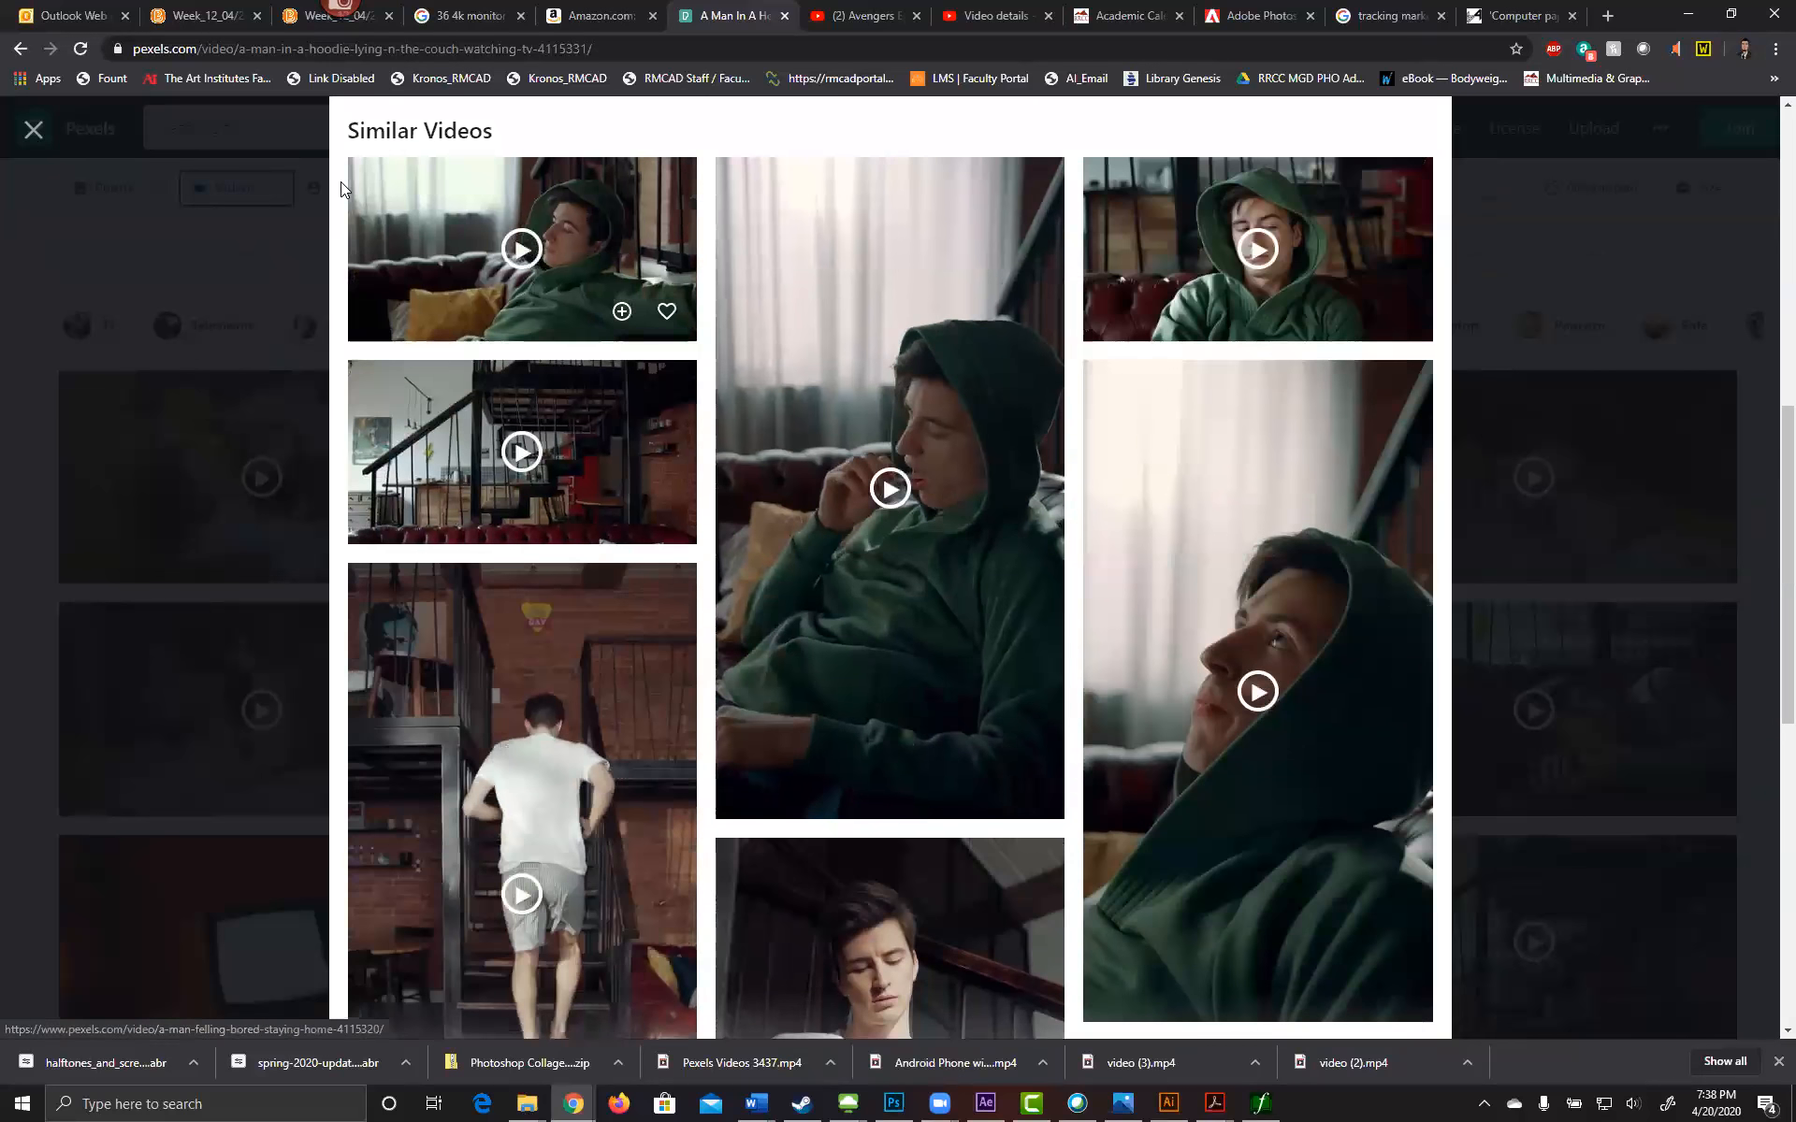
click(36, 130)
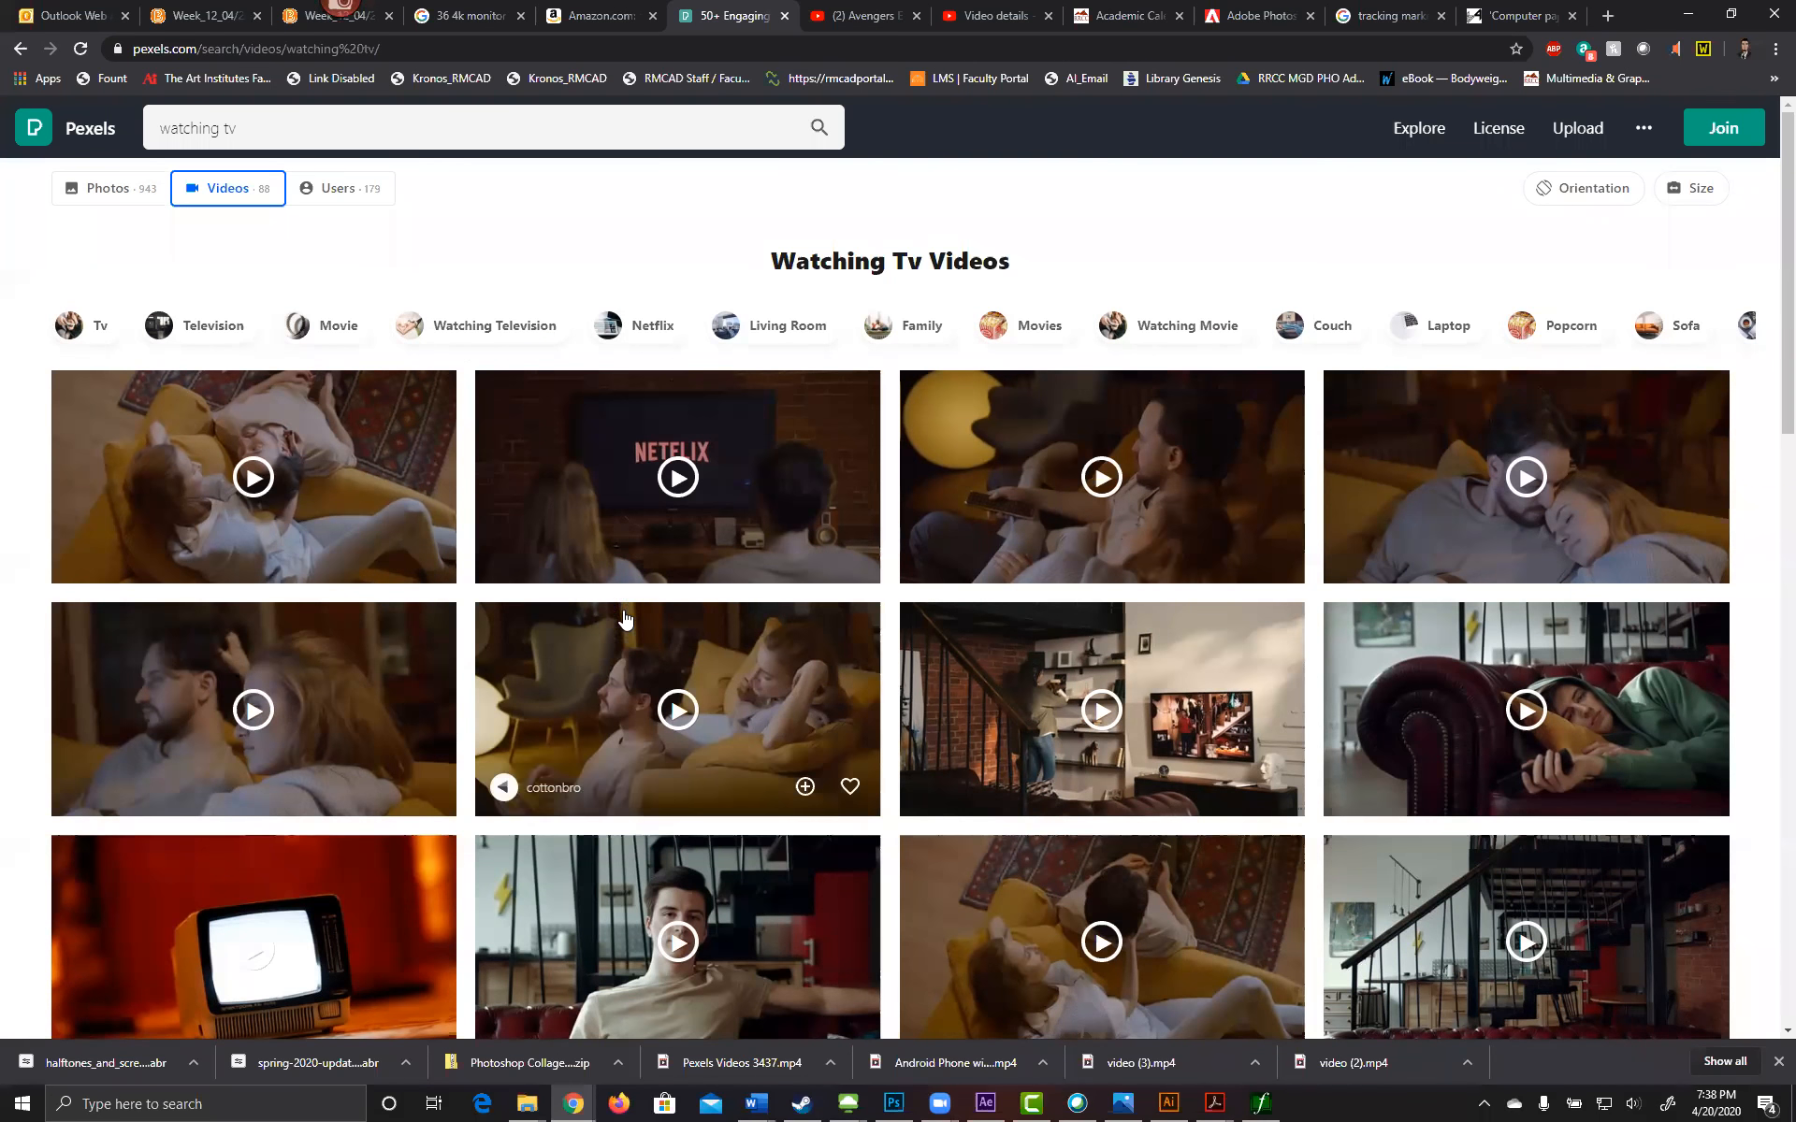
Step: Examine the remaining "watching tv" video results for clips with screens or phones suited to motion tracking
scroll(617, 617, down, 7)
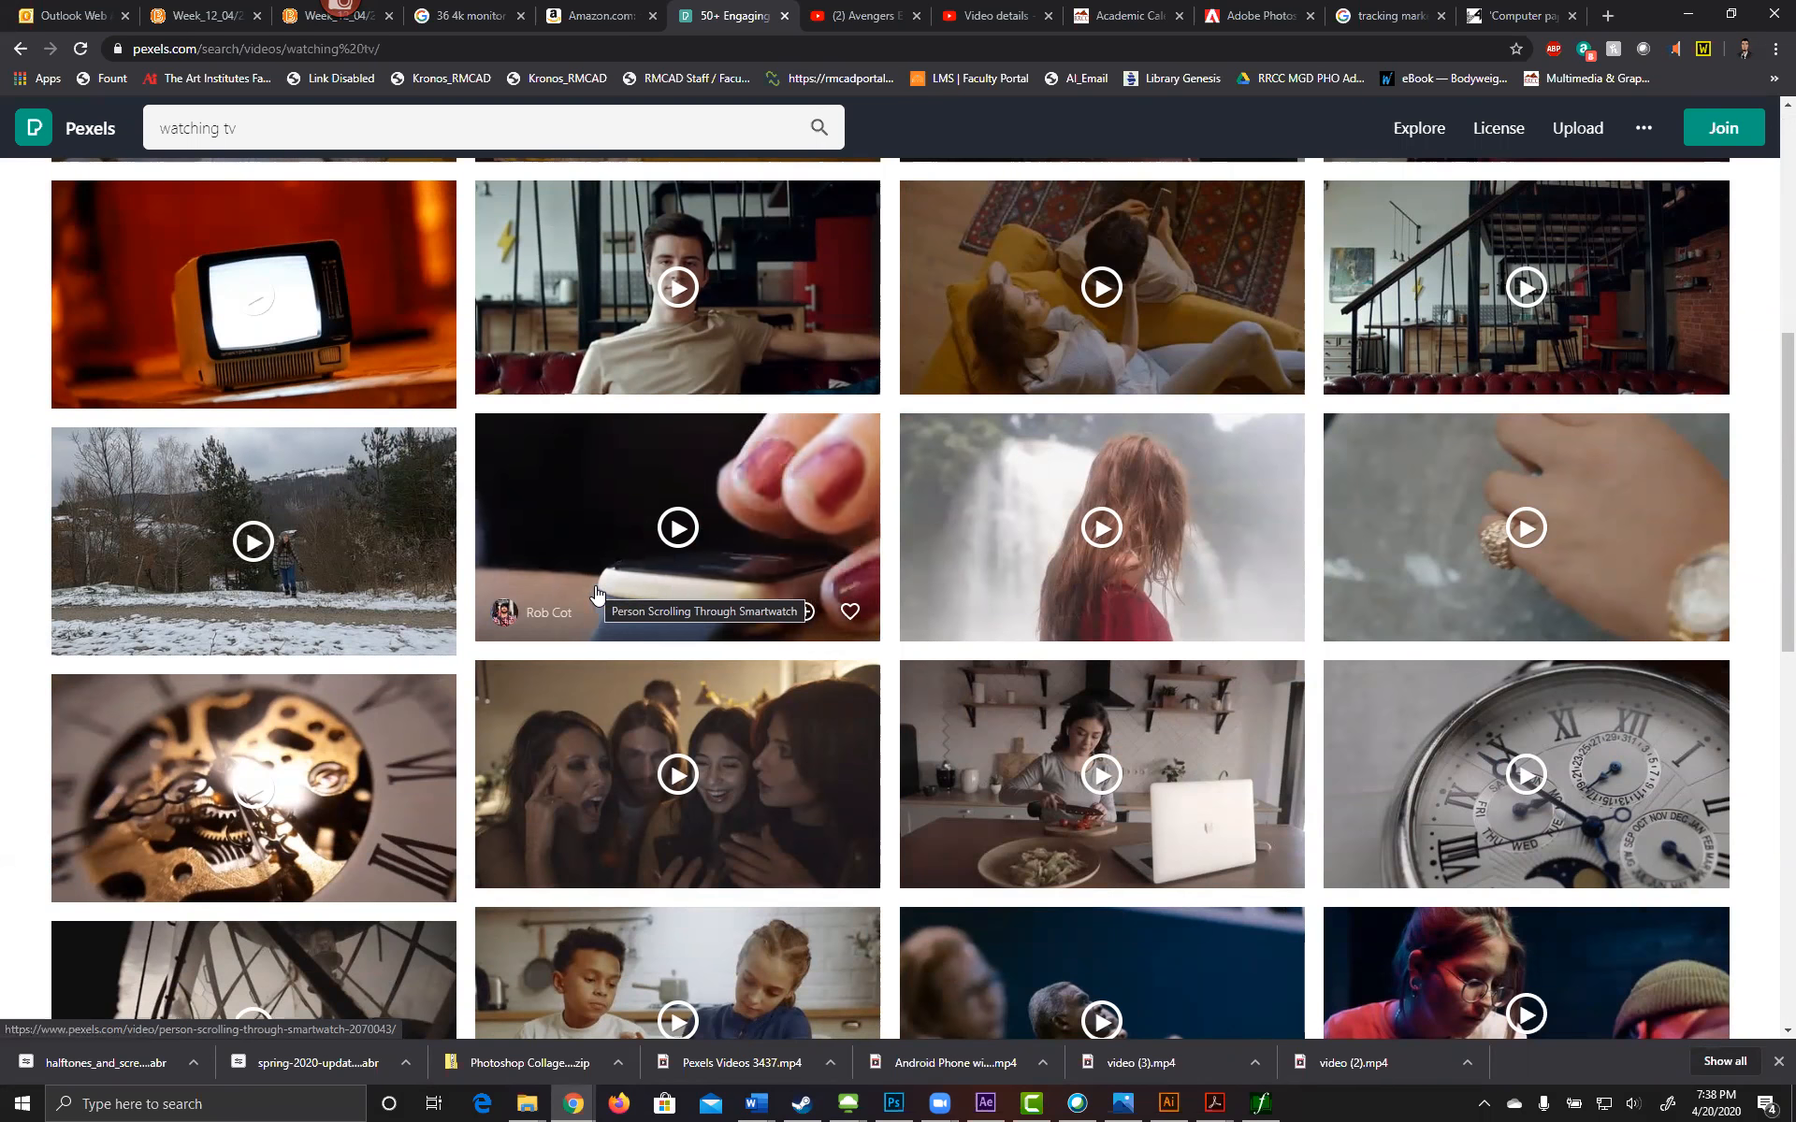
scroll(596, 594, down, 1)
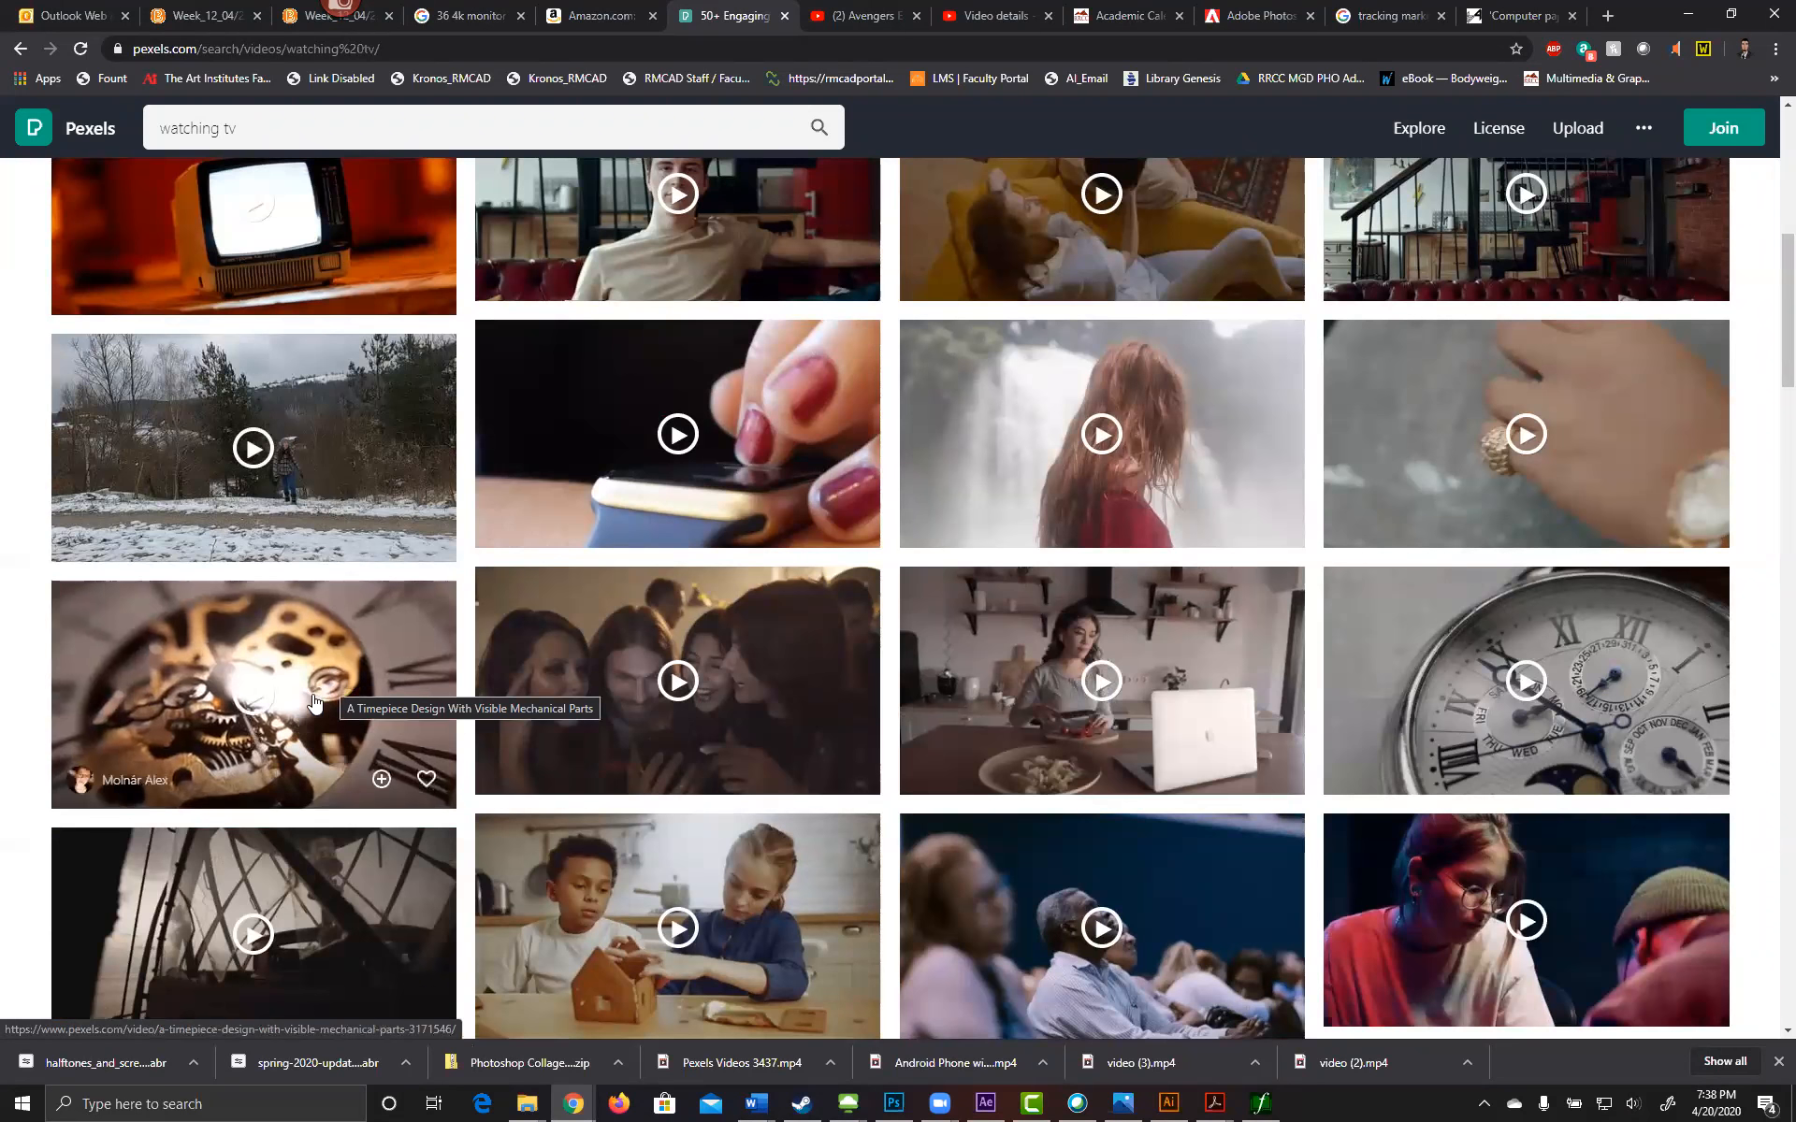
scroll(313, 711, down, 4)
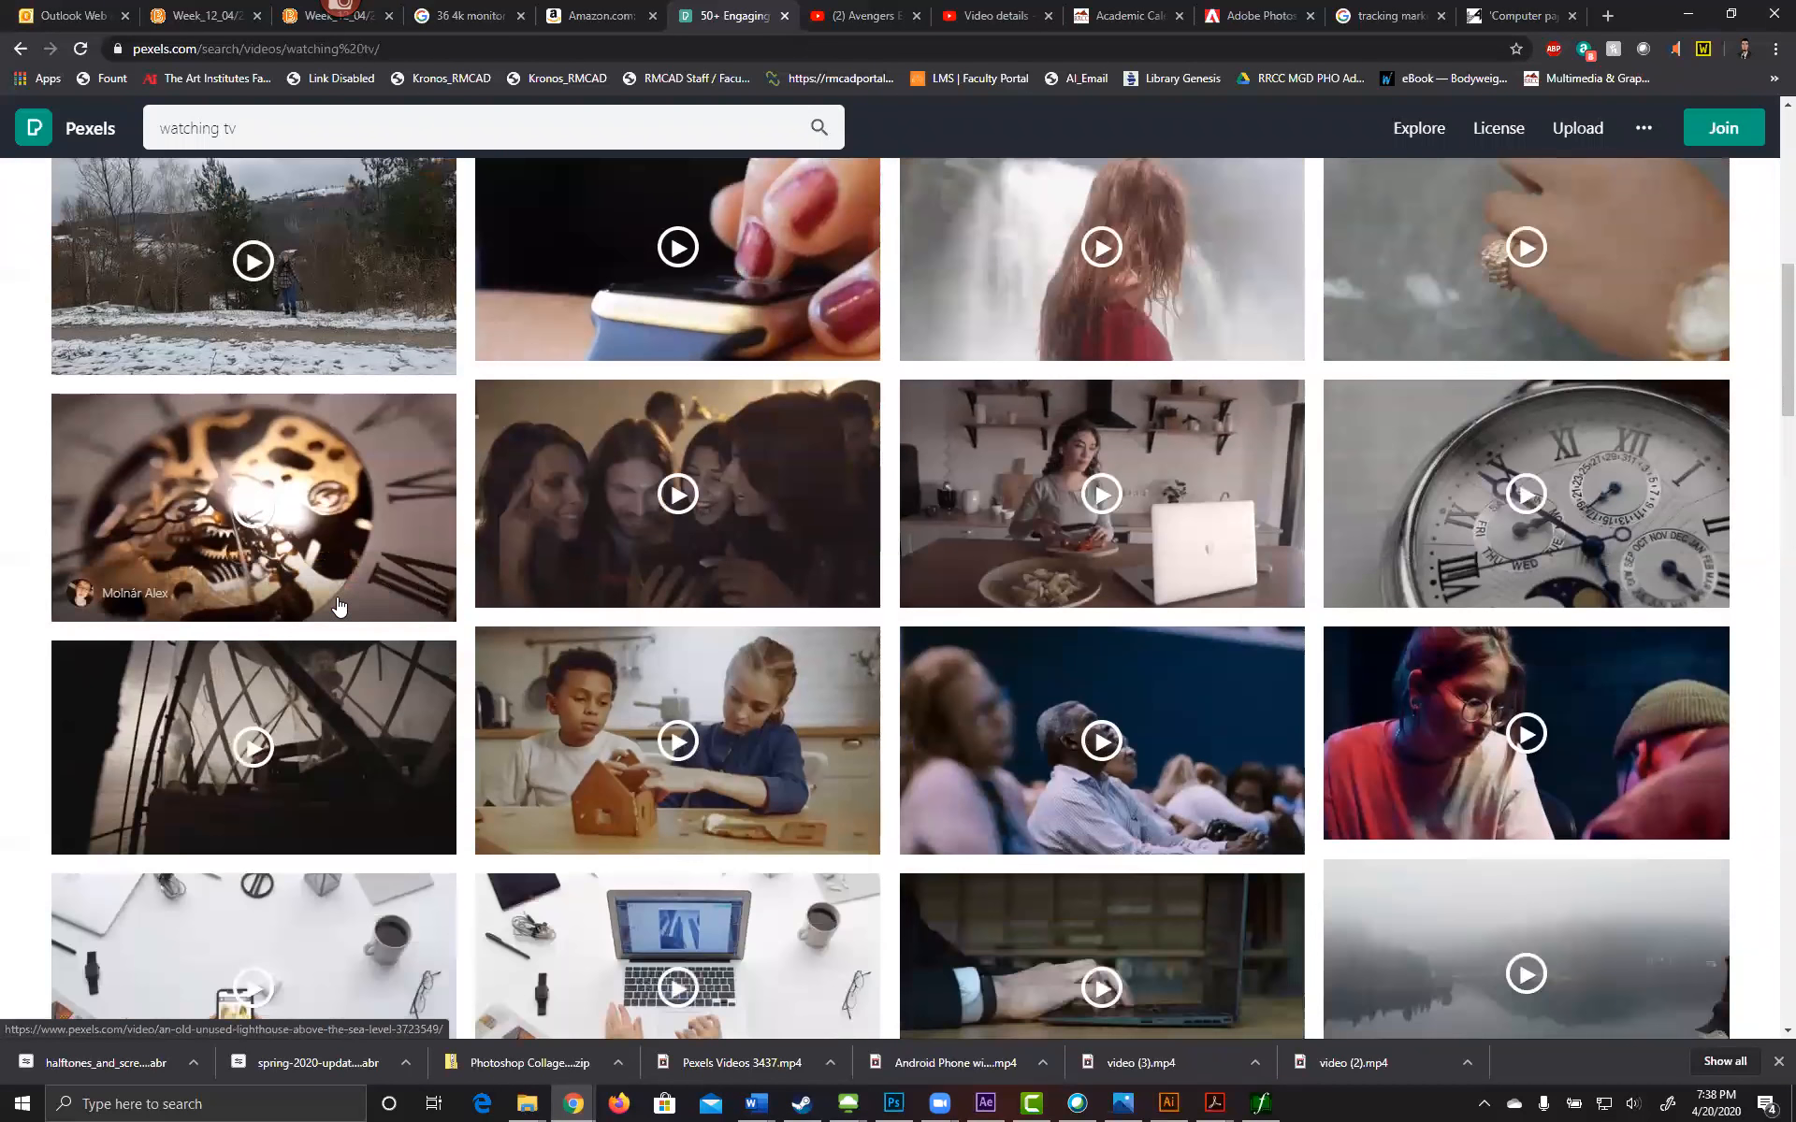
scroll(336, 601, down, 2)
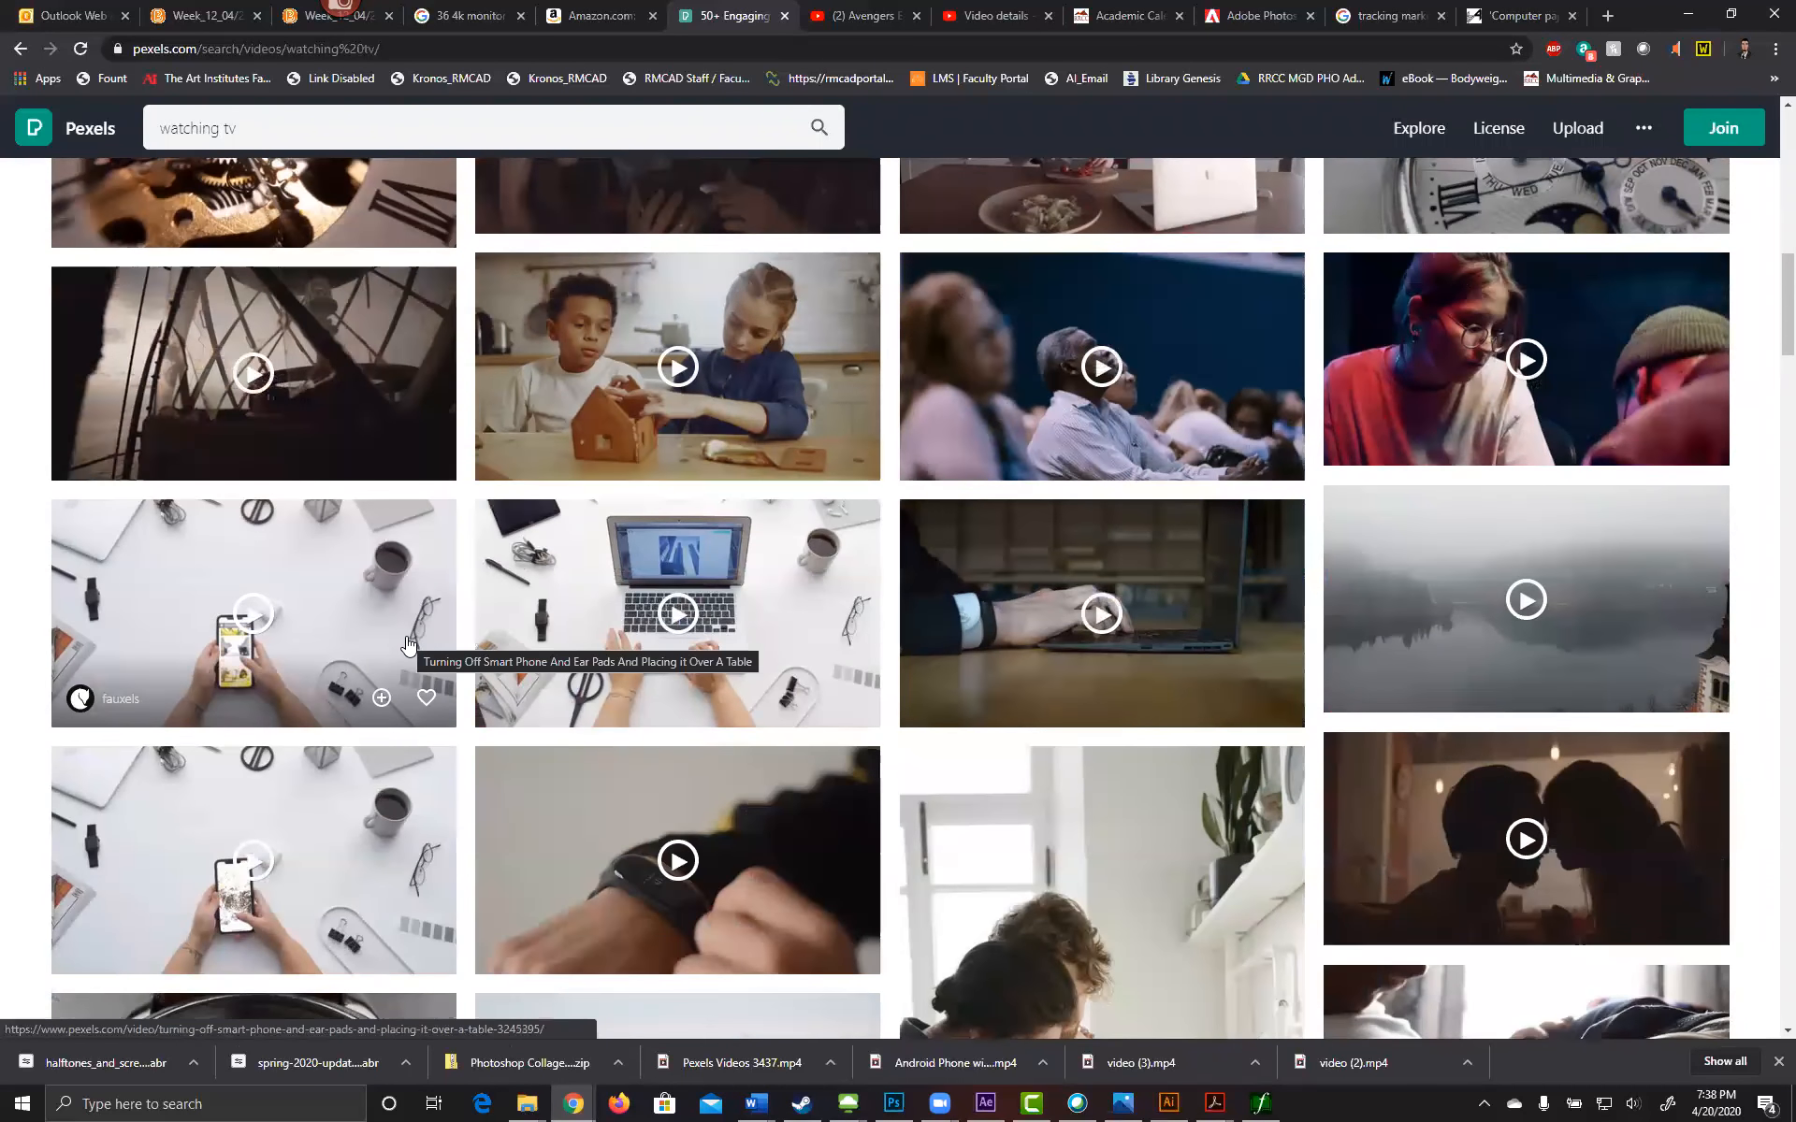
scroll(406, 643, down, 4)
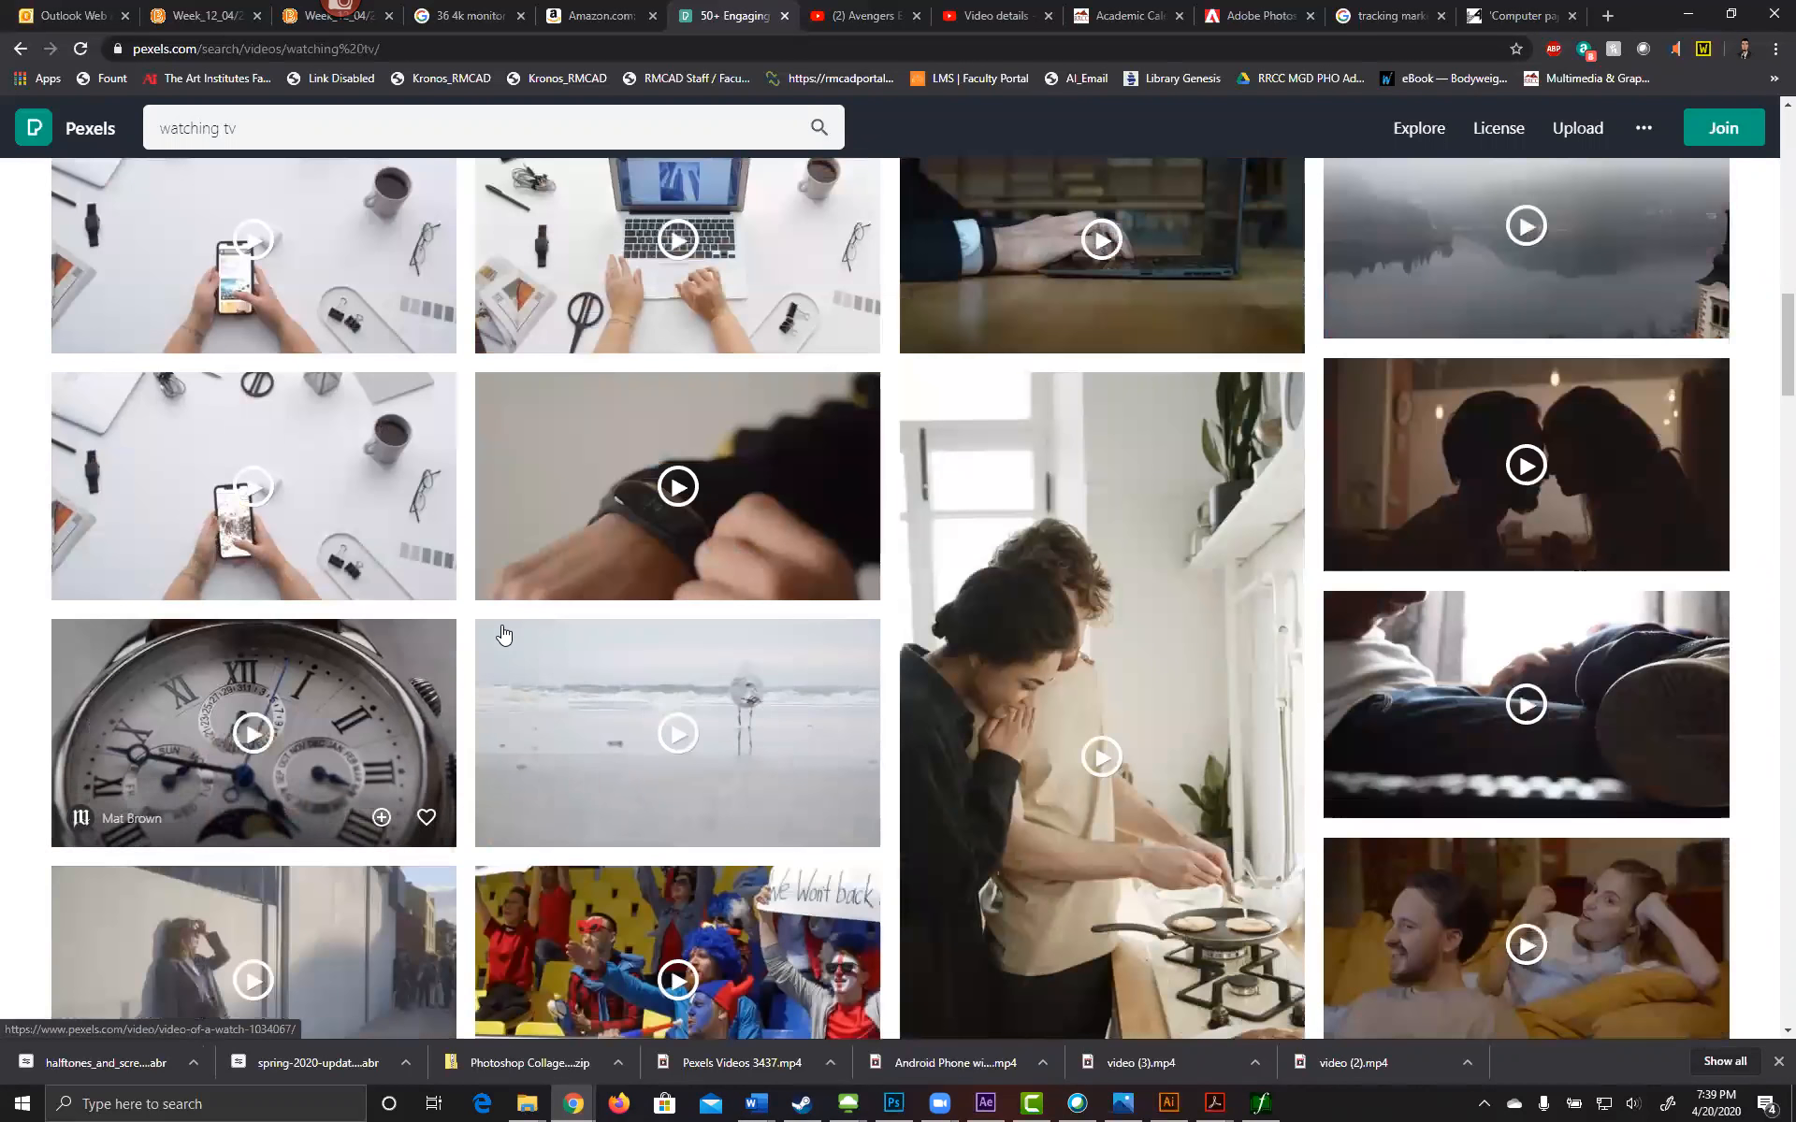
scroll(502, 619, down, 2)
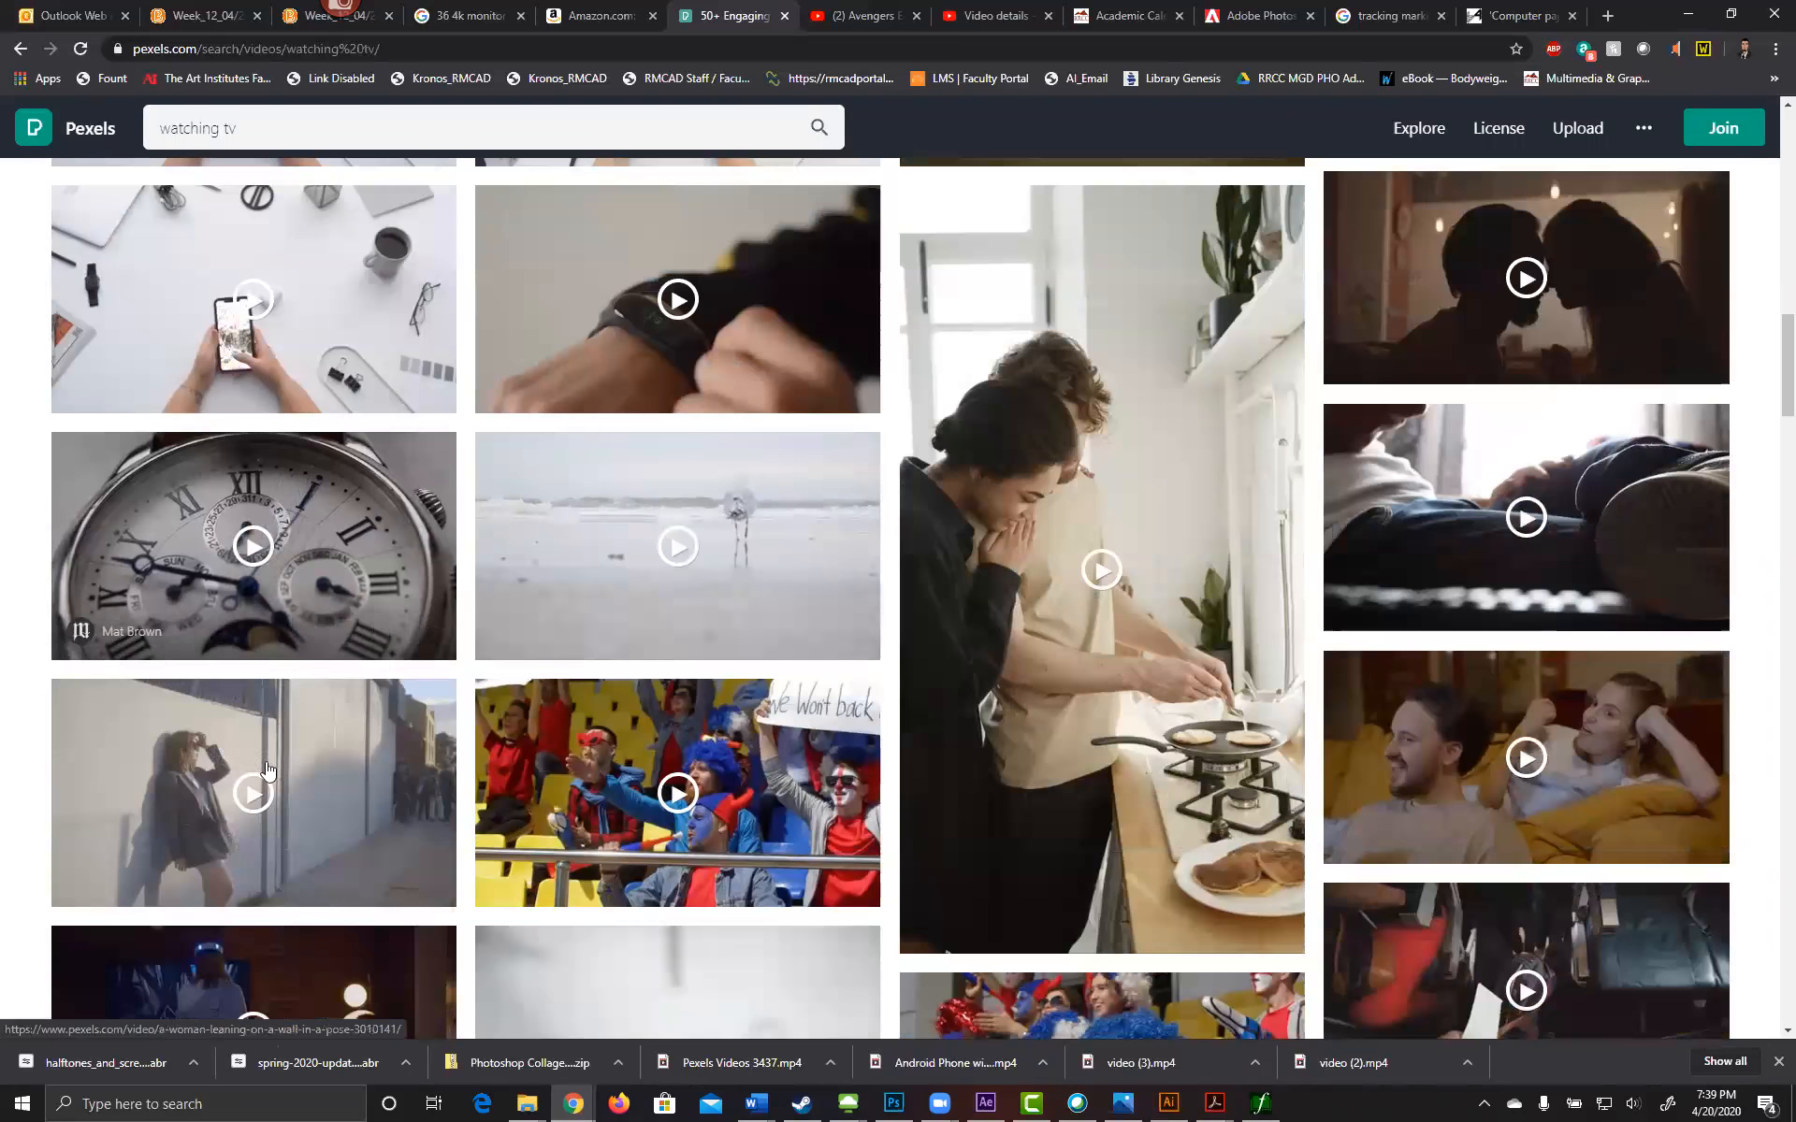
scroll(310, 754, down, 2)
scroll(340, 754, down, 5)
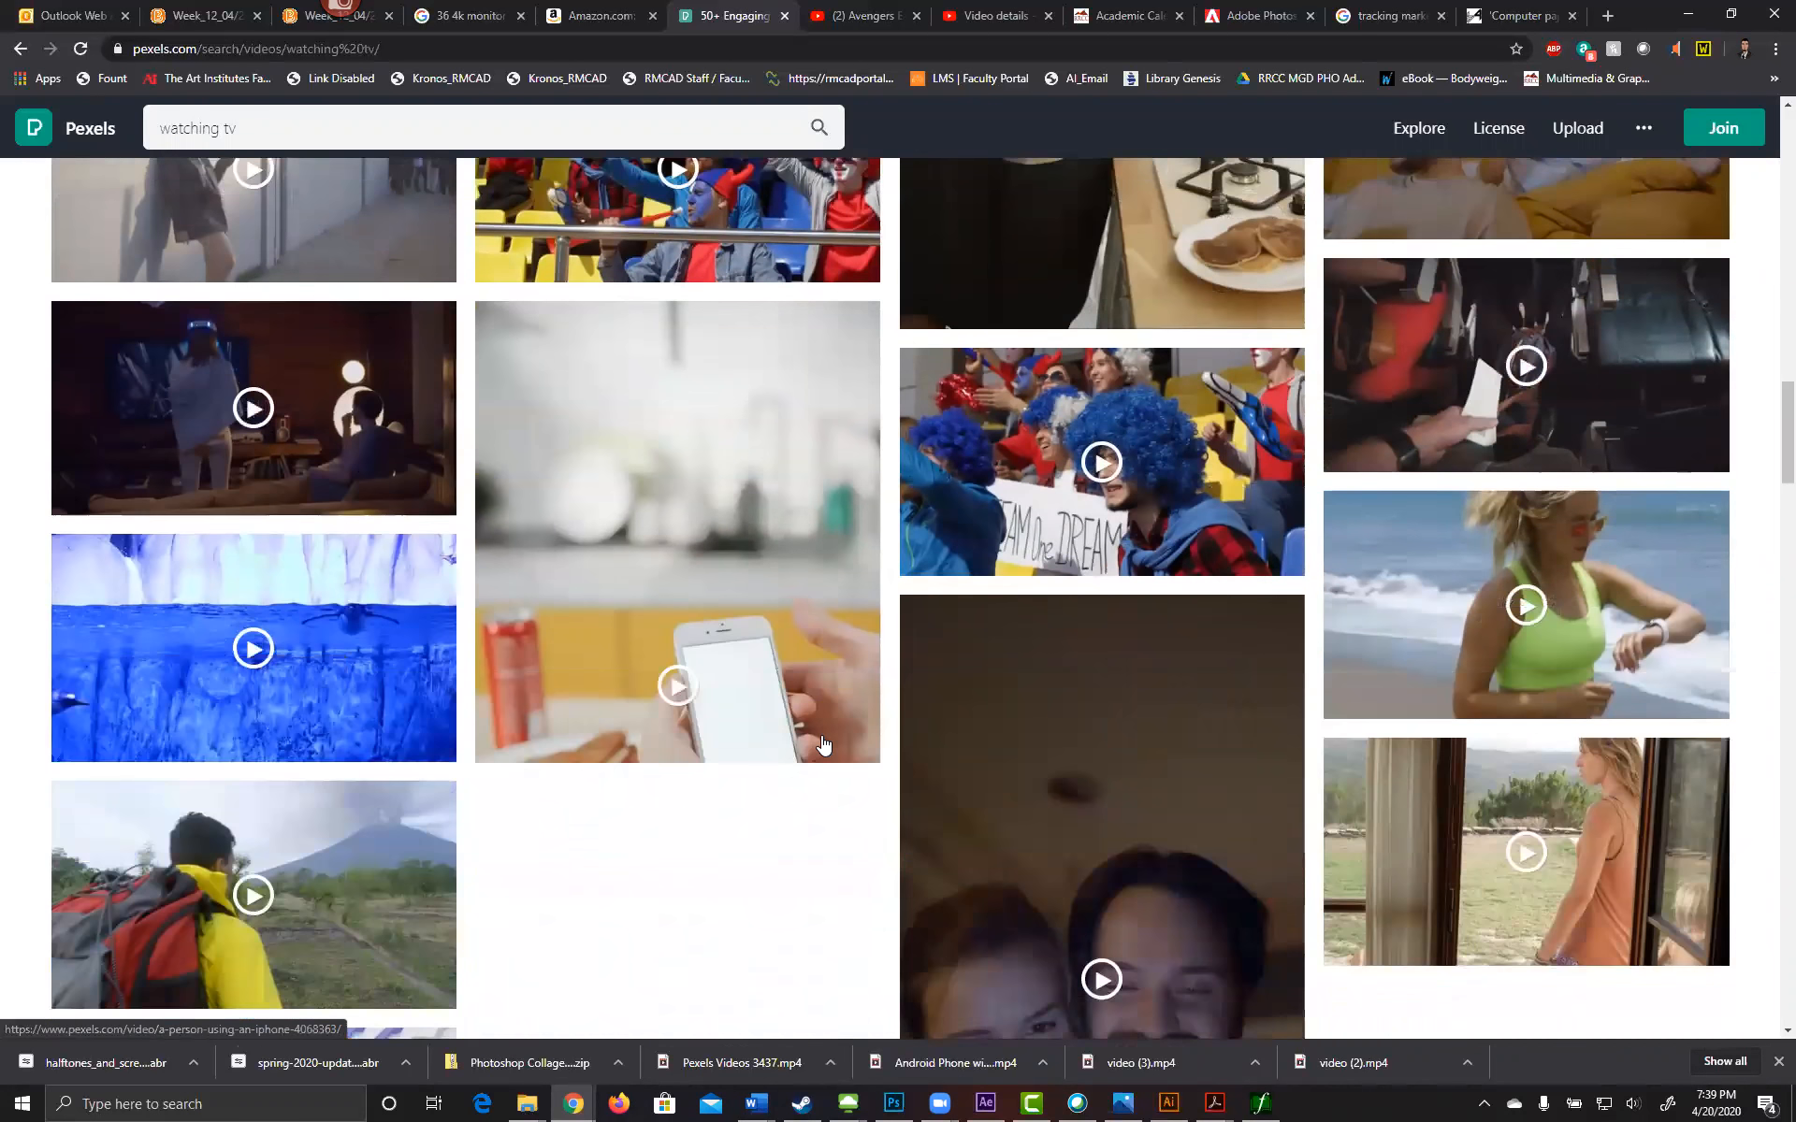
scroll(758, 726, down, 1)
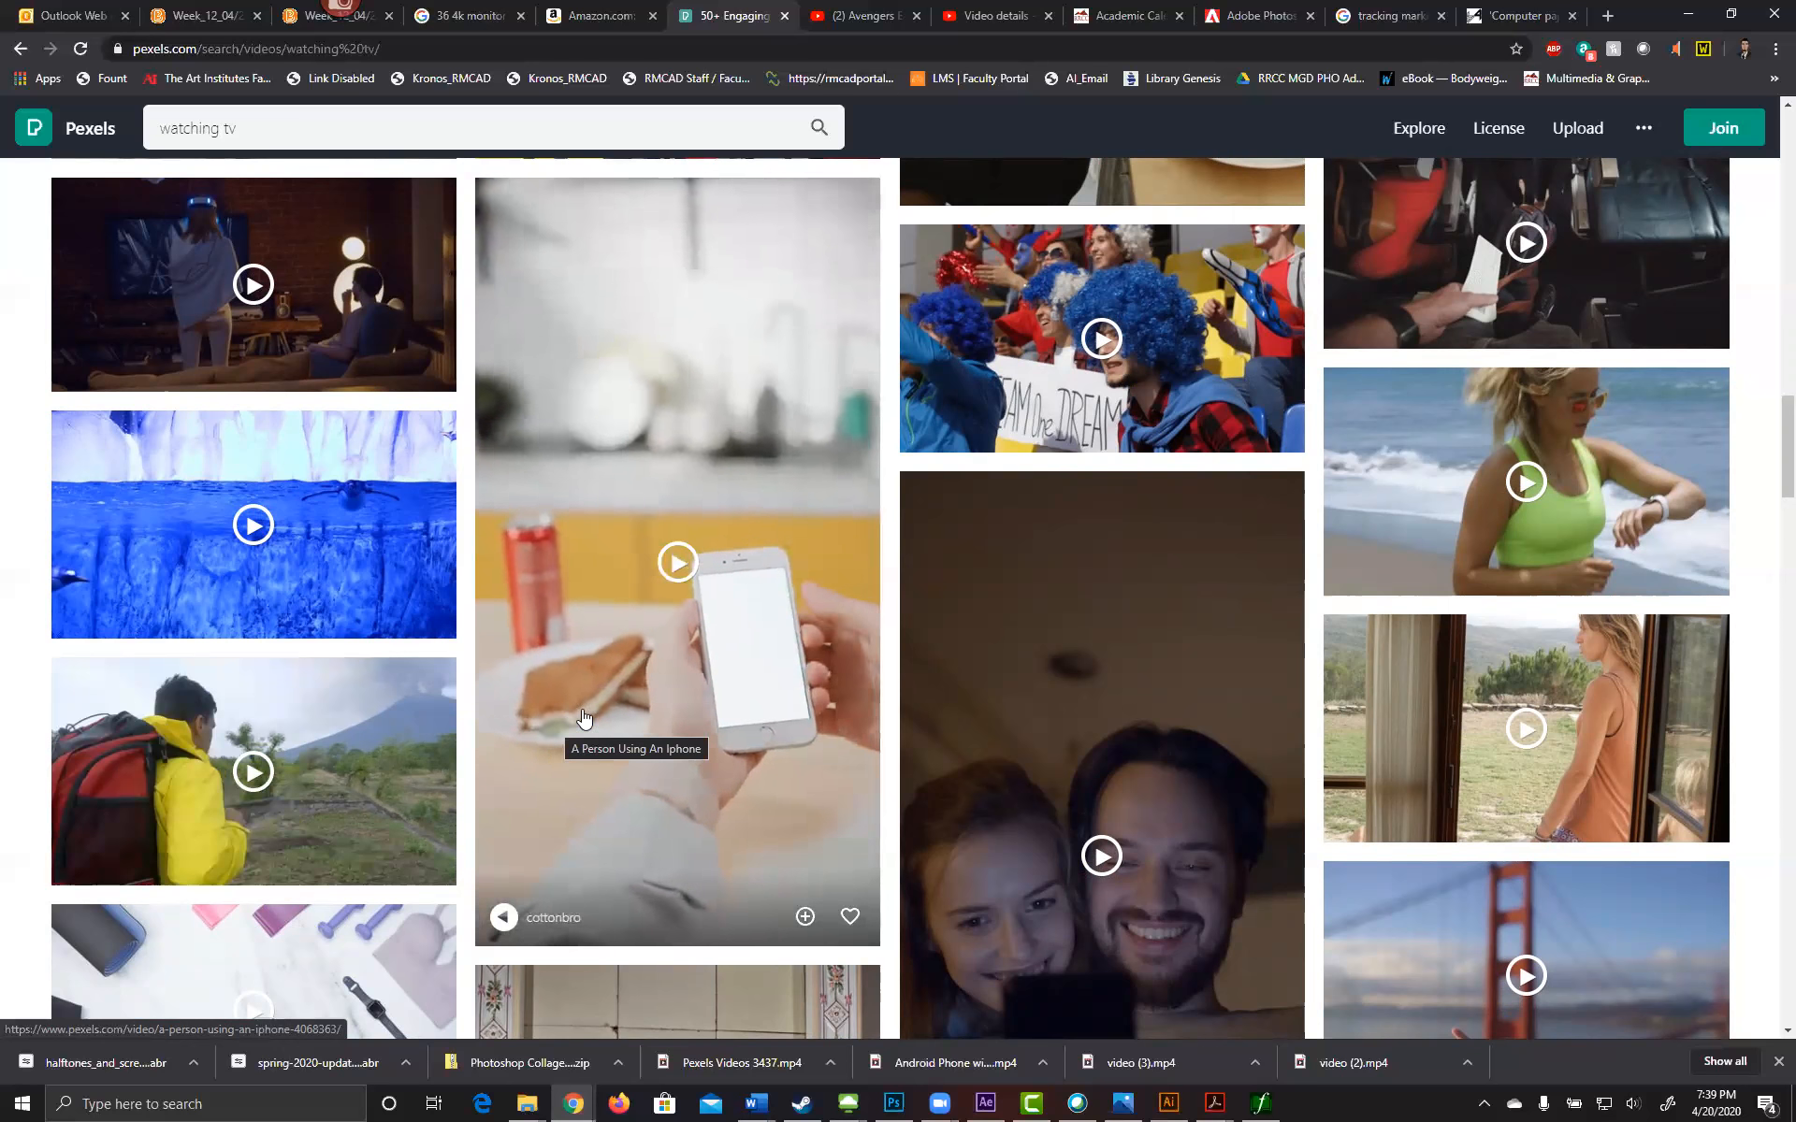
scroll(1216, 688, down, 5)
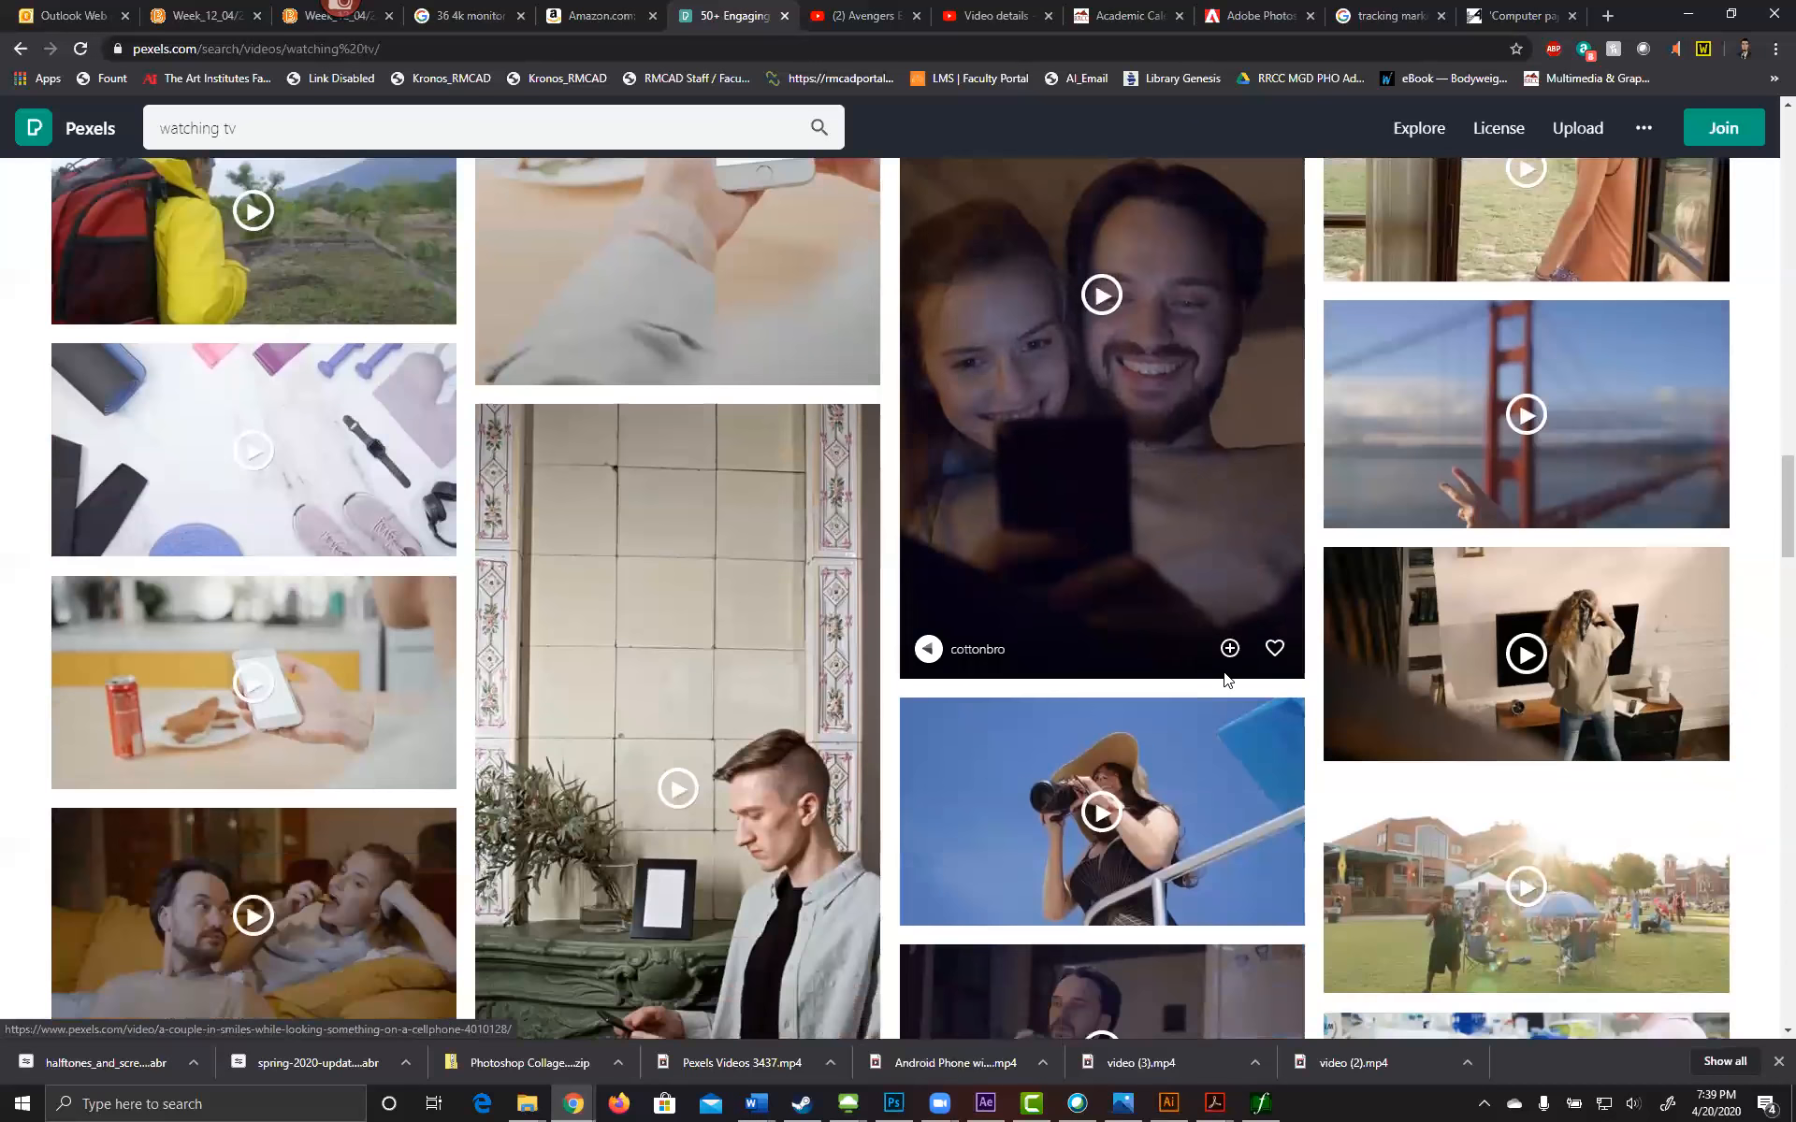
scroll(1244, 655, down, 3)
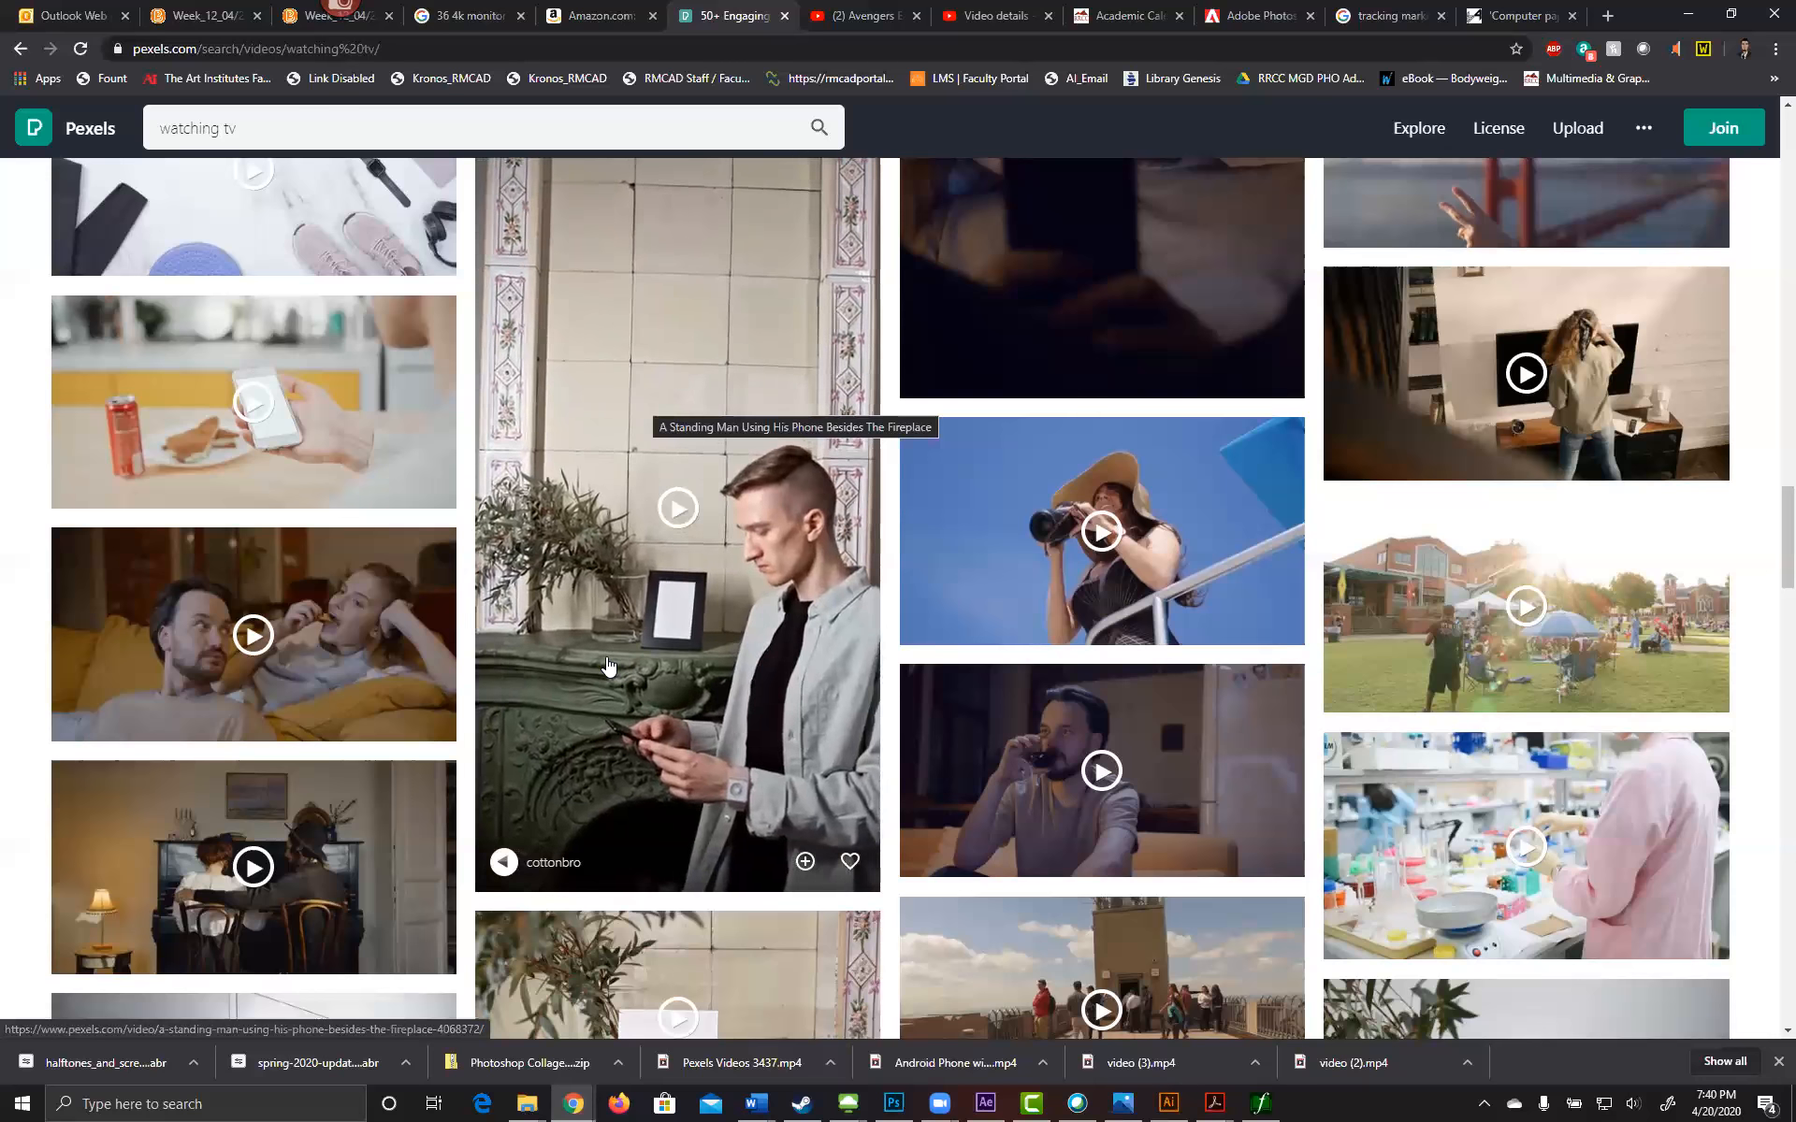
scroll(561, 660, down, 6)
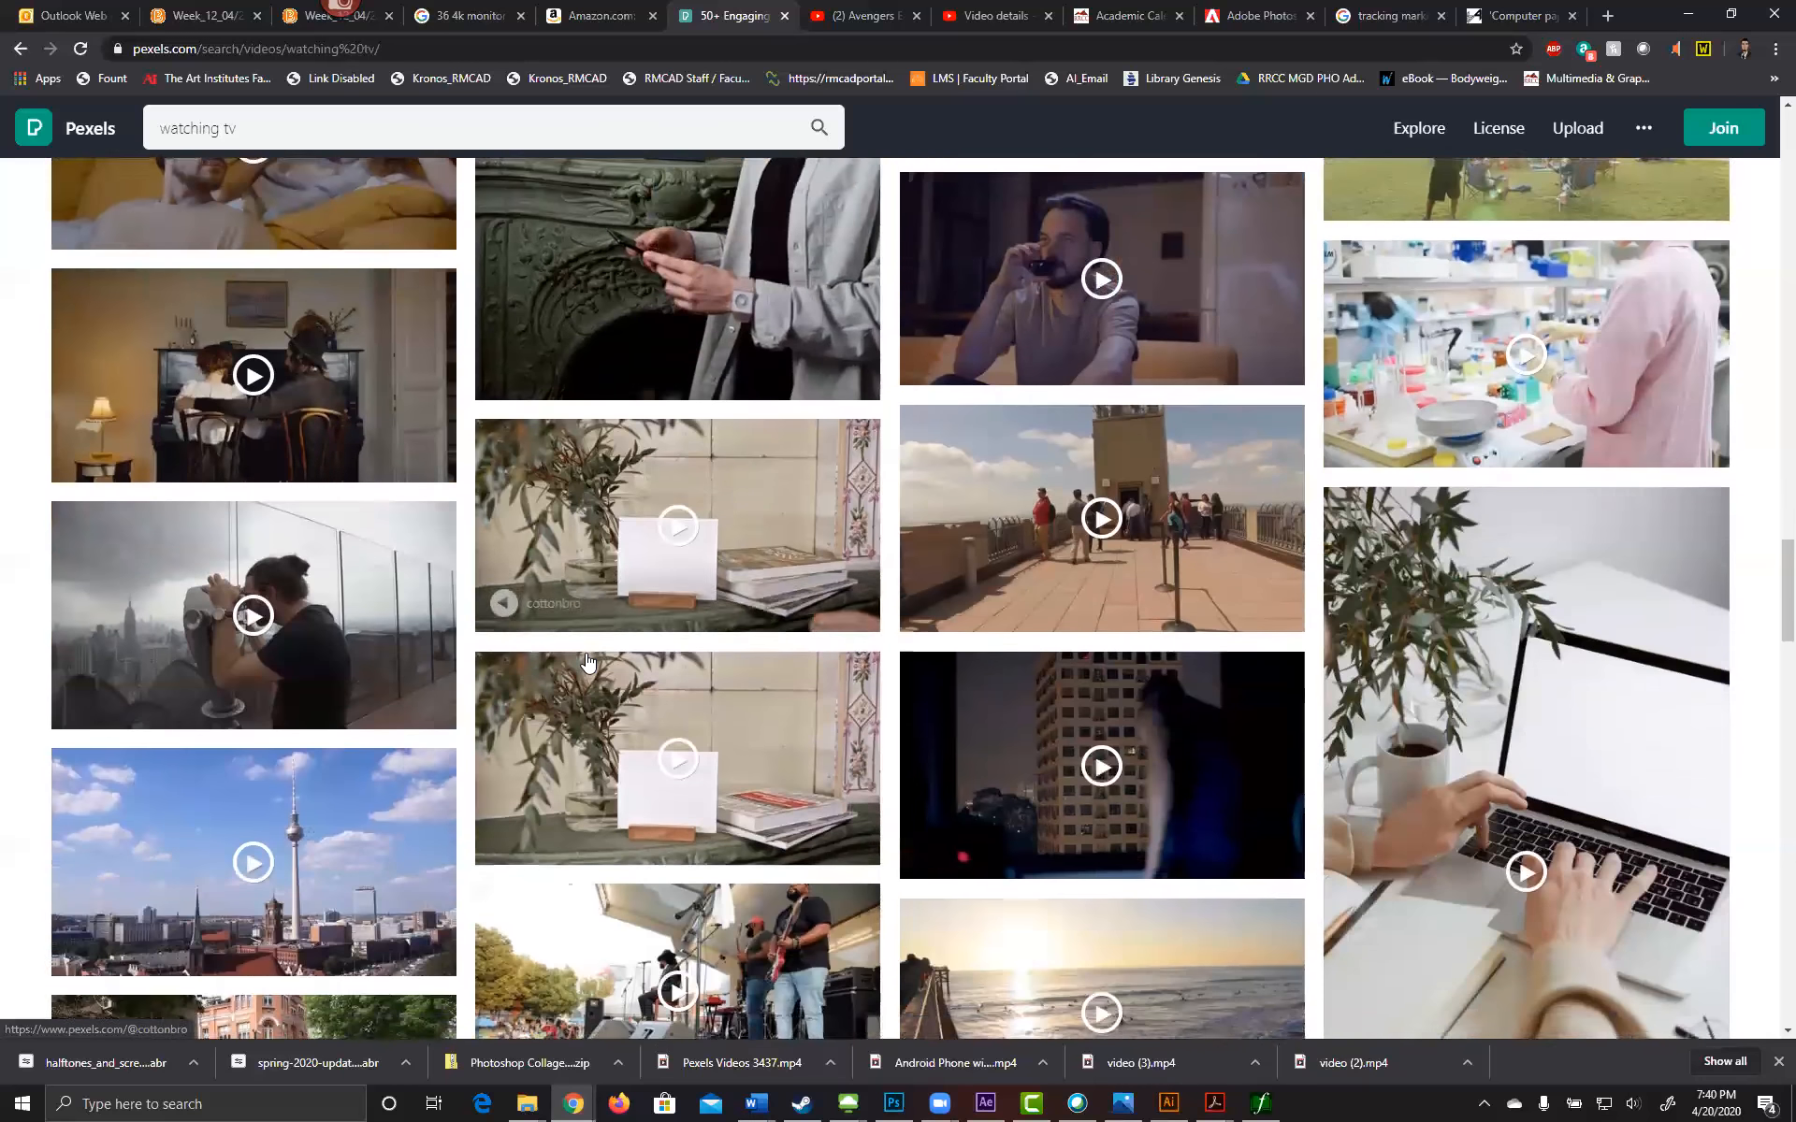
scroll(588, 662, up, 20)
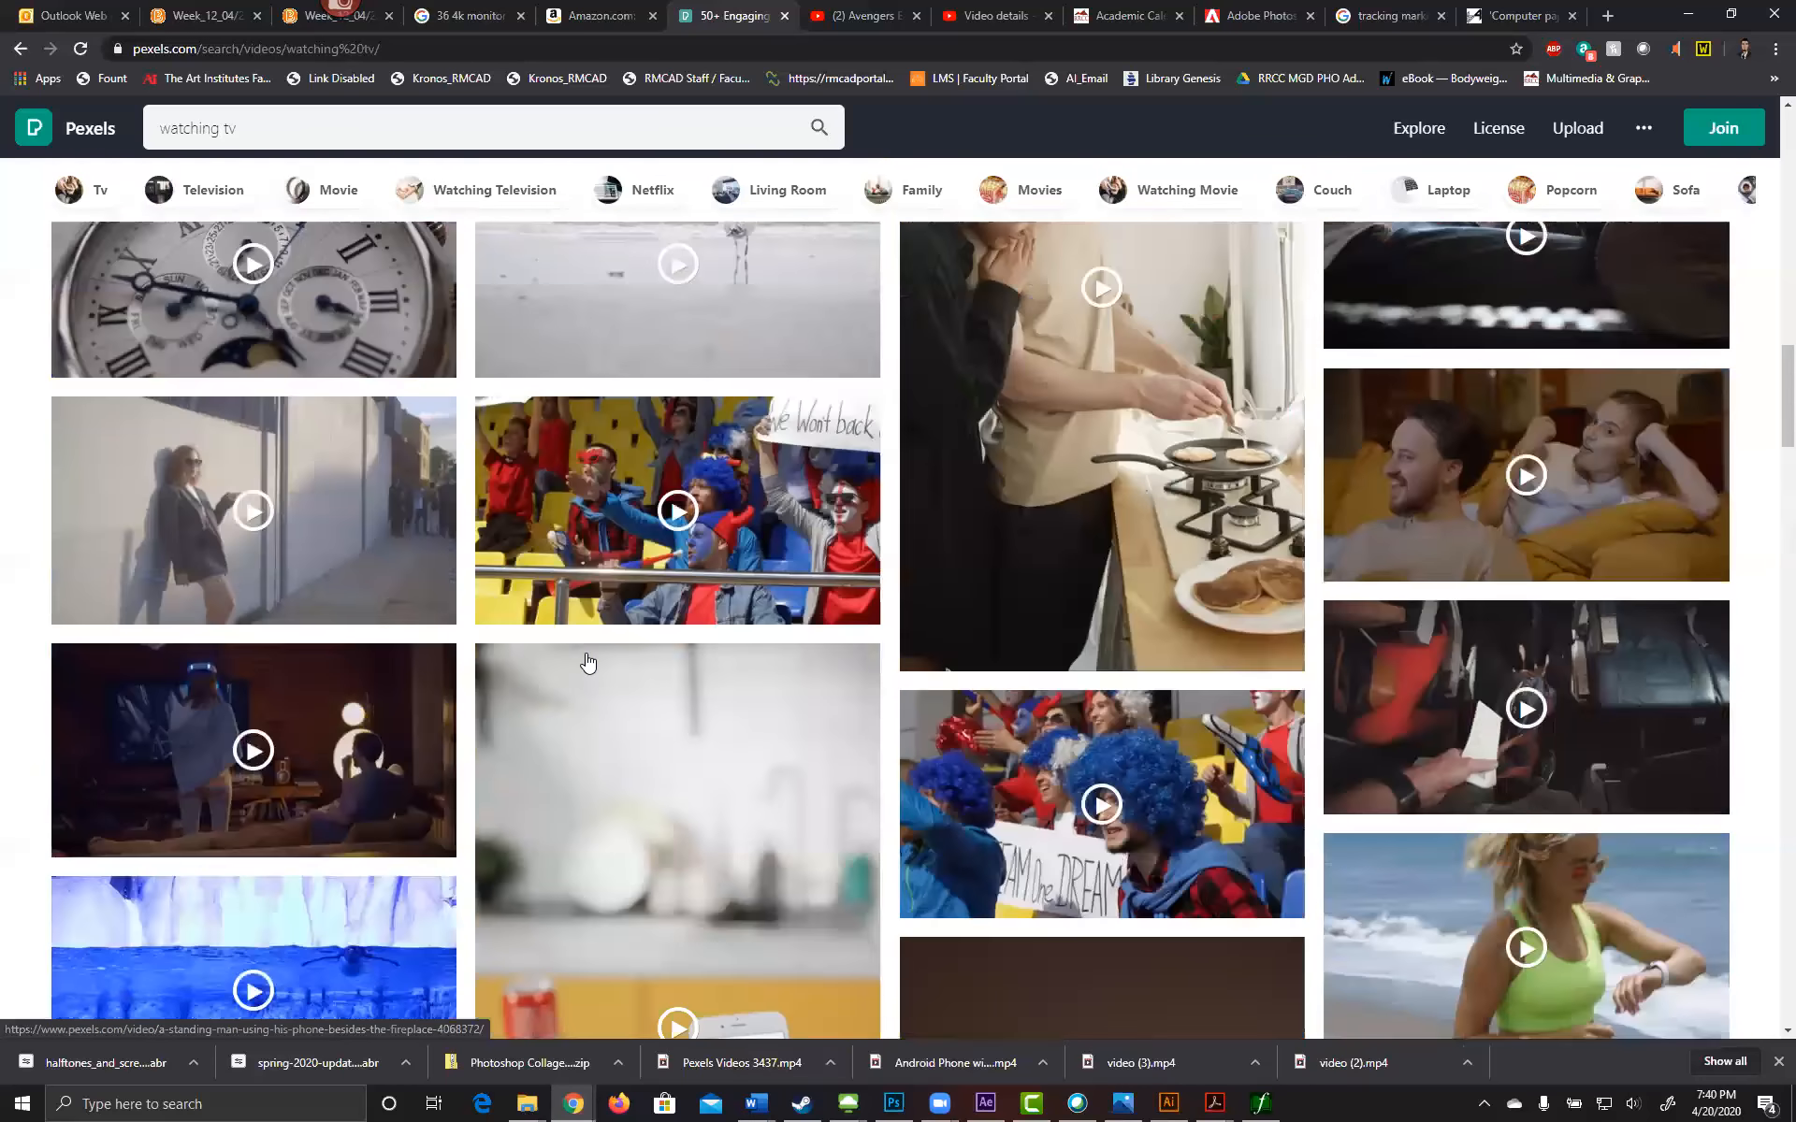
scroll(587, 662, up, 7)
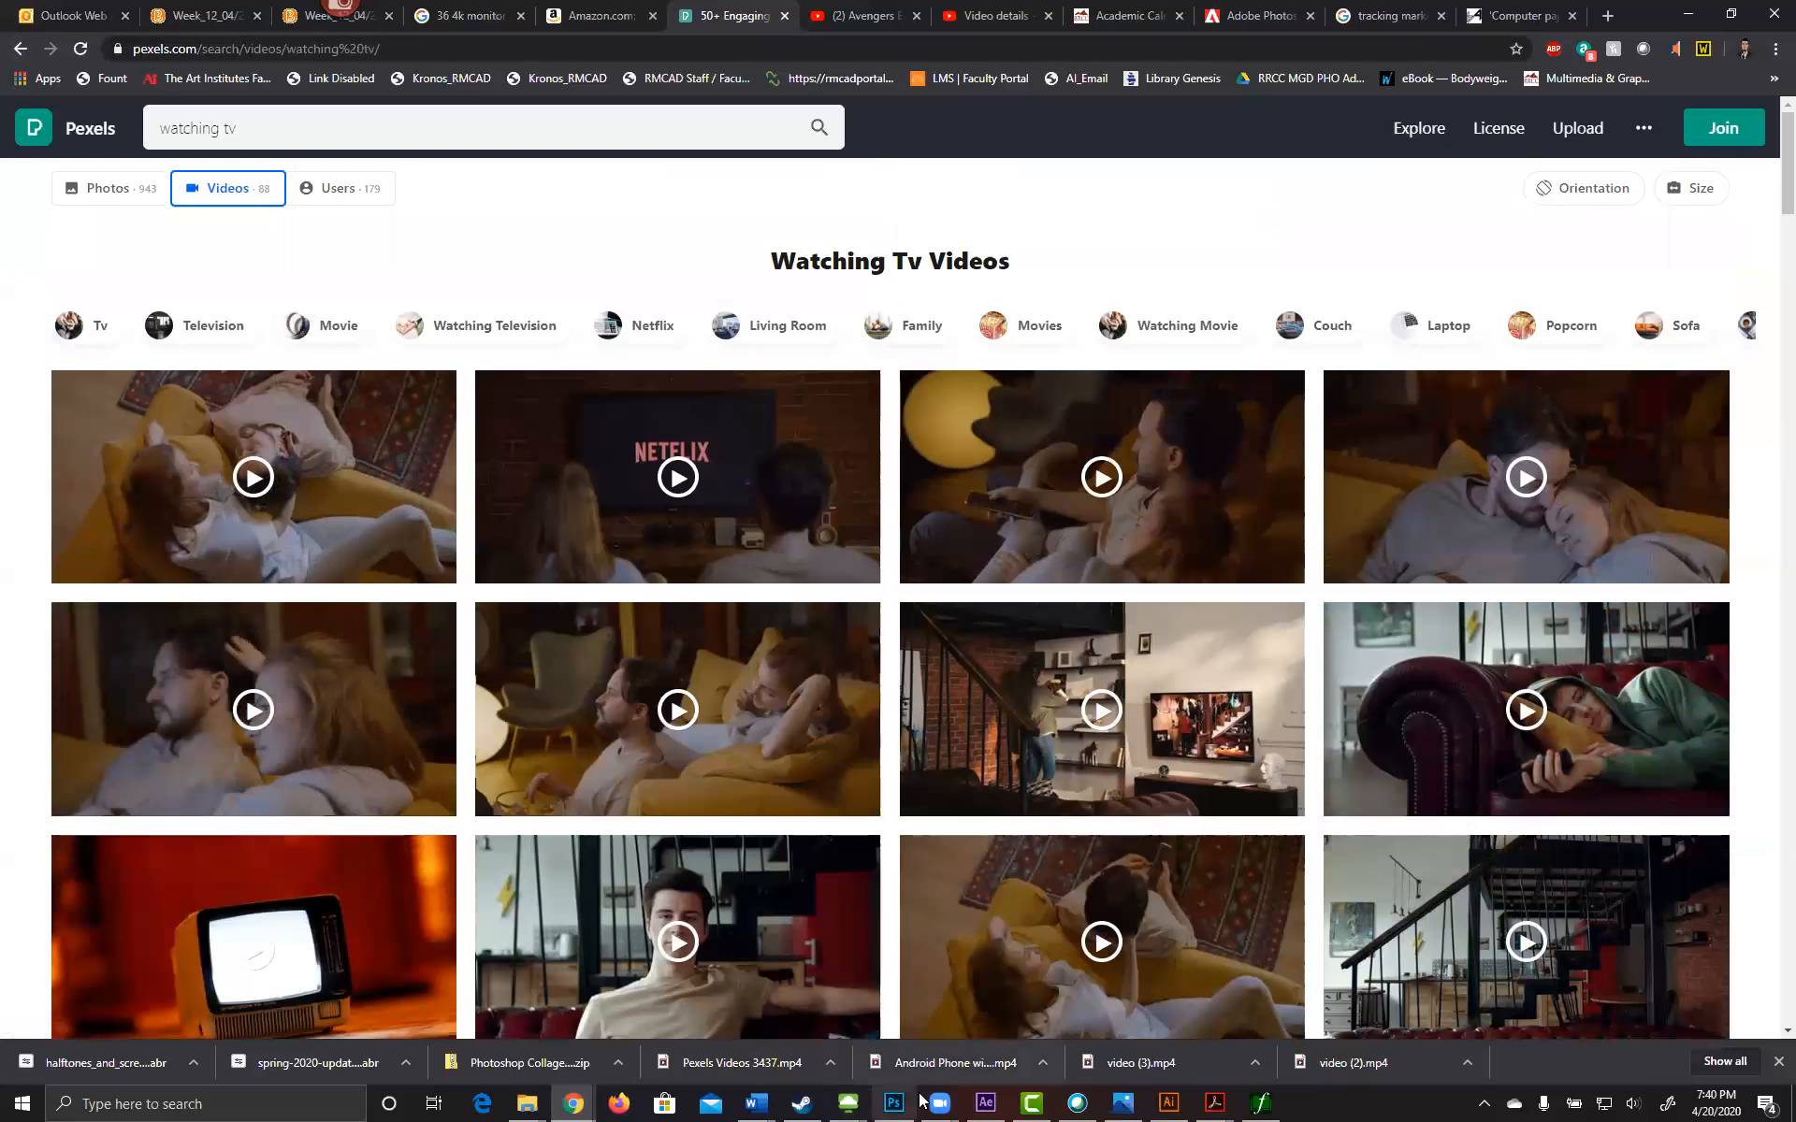
Step: Switch to After Effects and save the Stabilize Motion project
click(985, 1103)
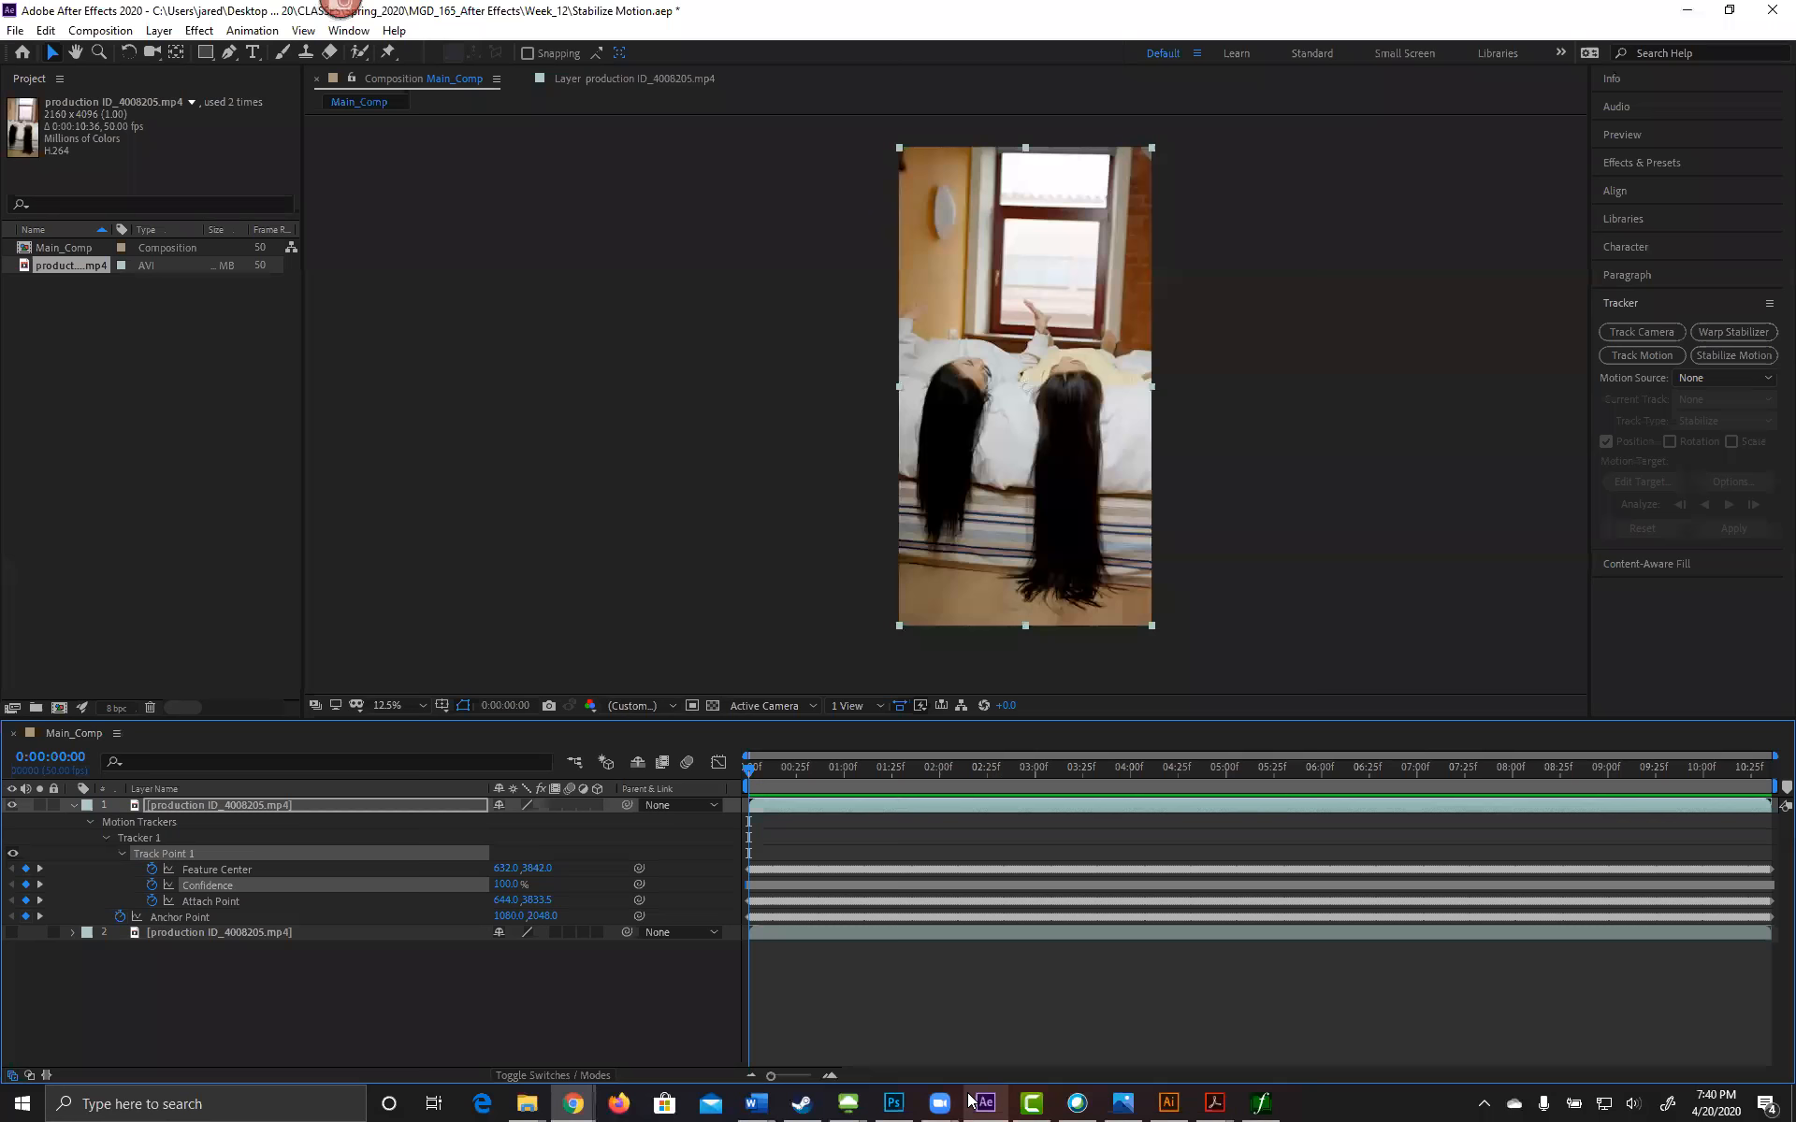
click(15, 30)
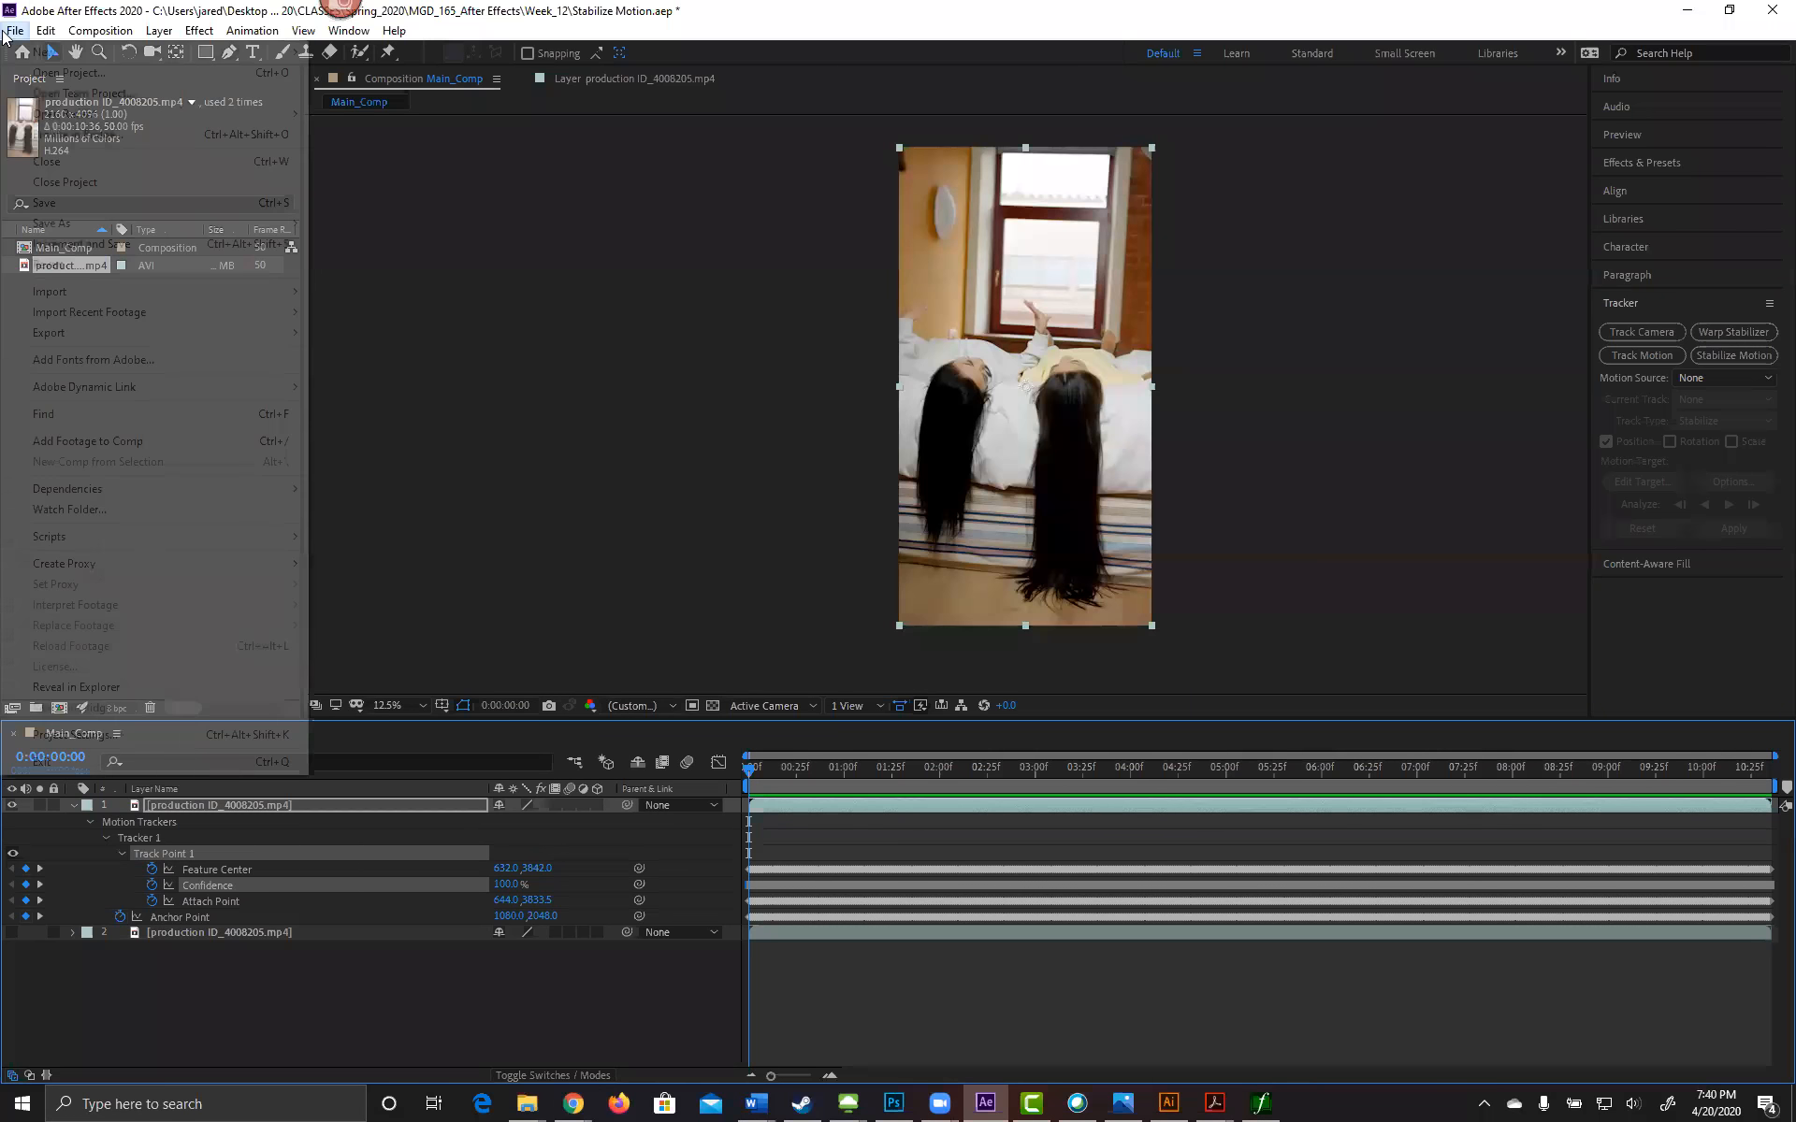
click(47, 206)
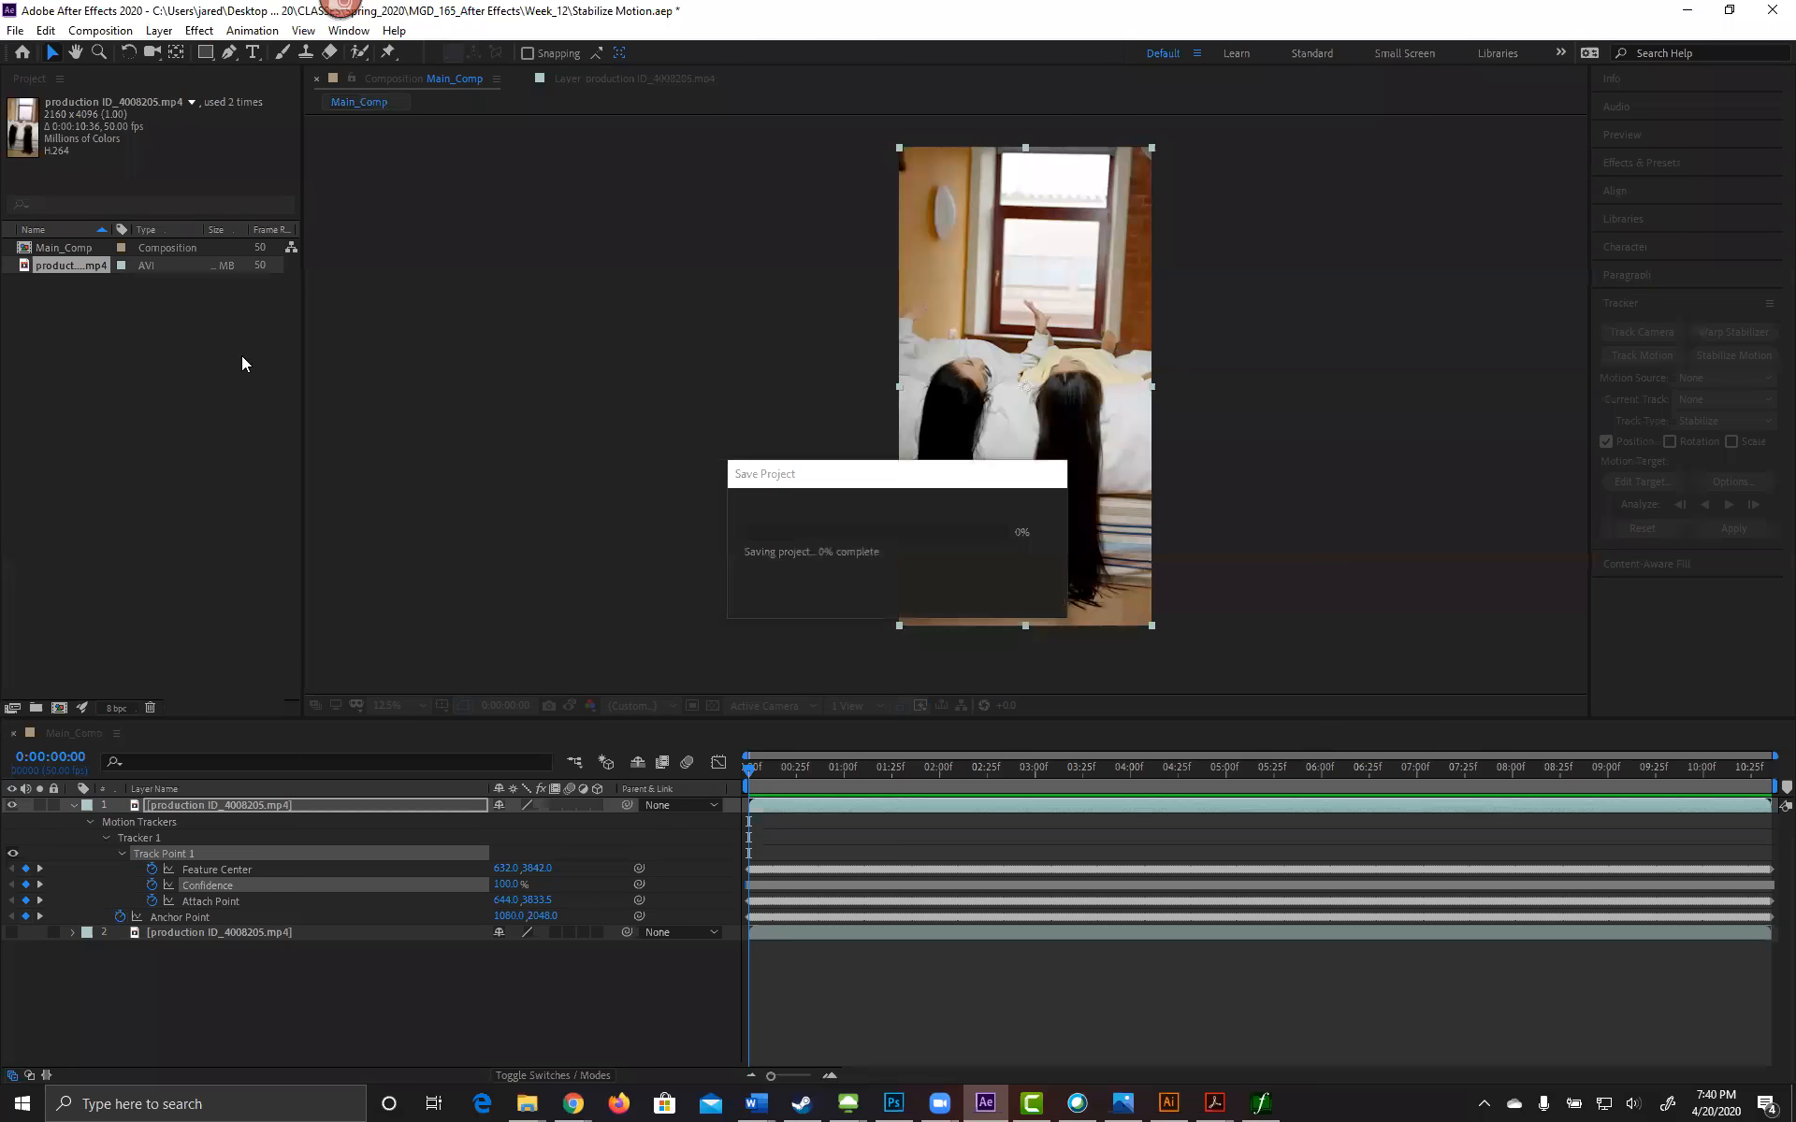
Step: Create a new empty project and open the file import dialog for its footage
click(15, 30)
mouse_move(56, 50)
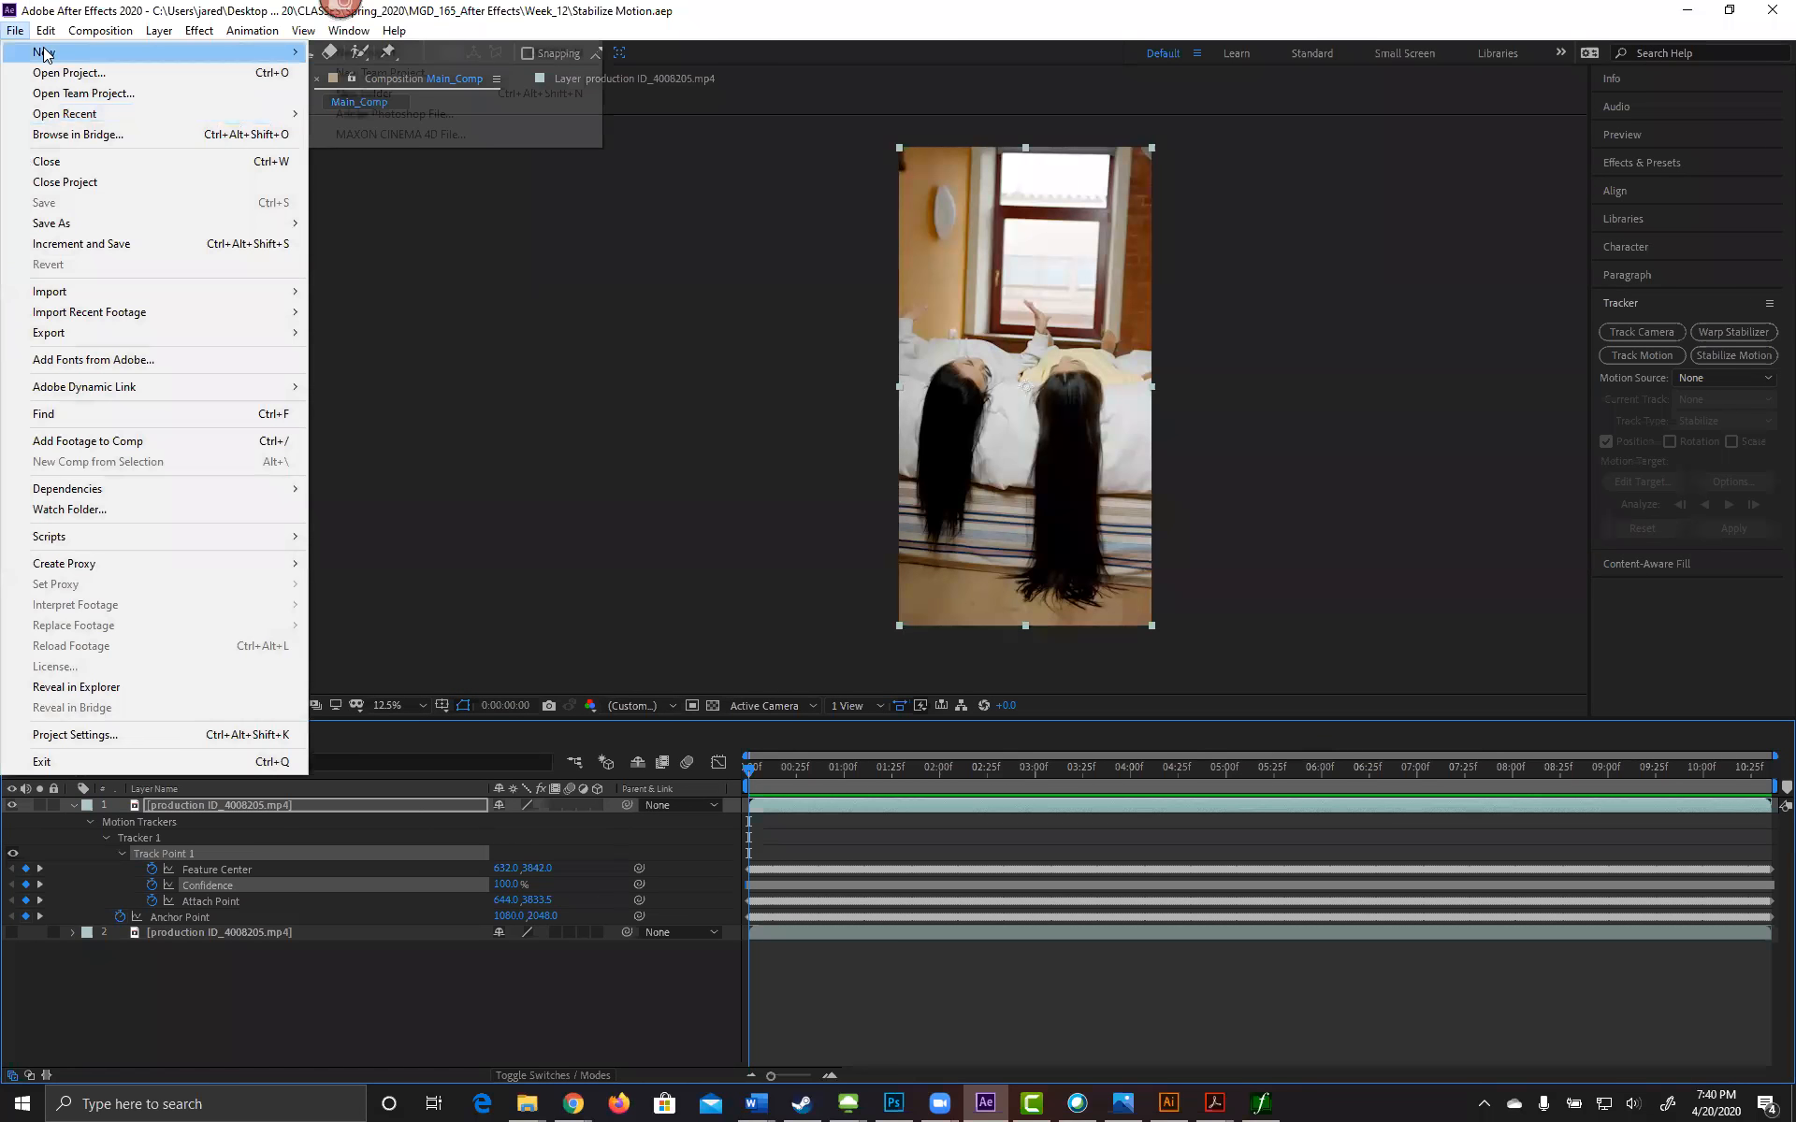
click(320, 52)
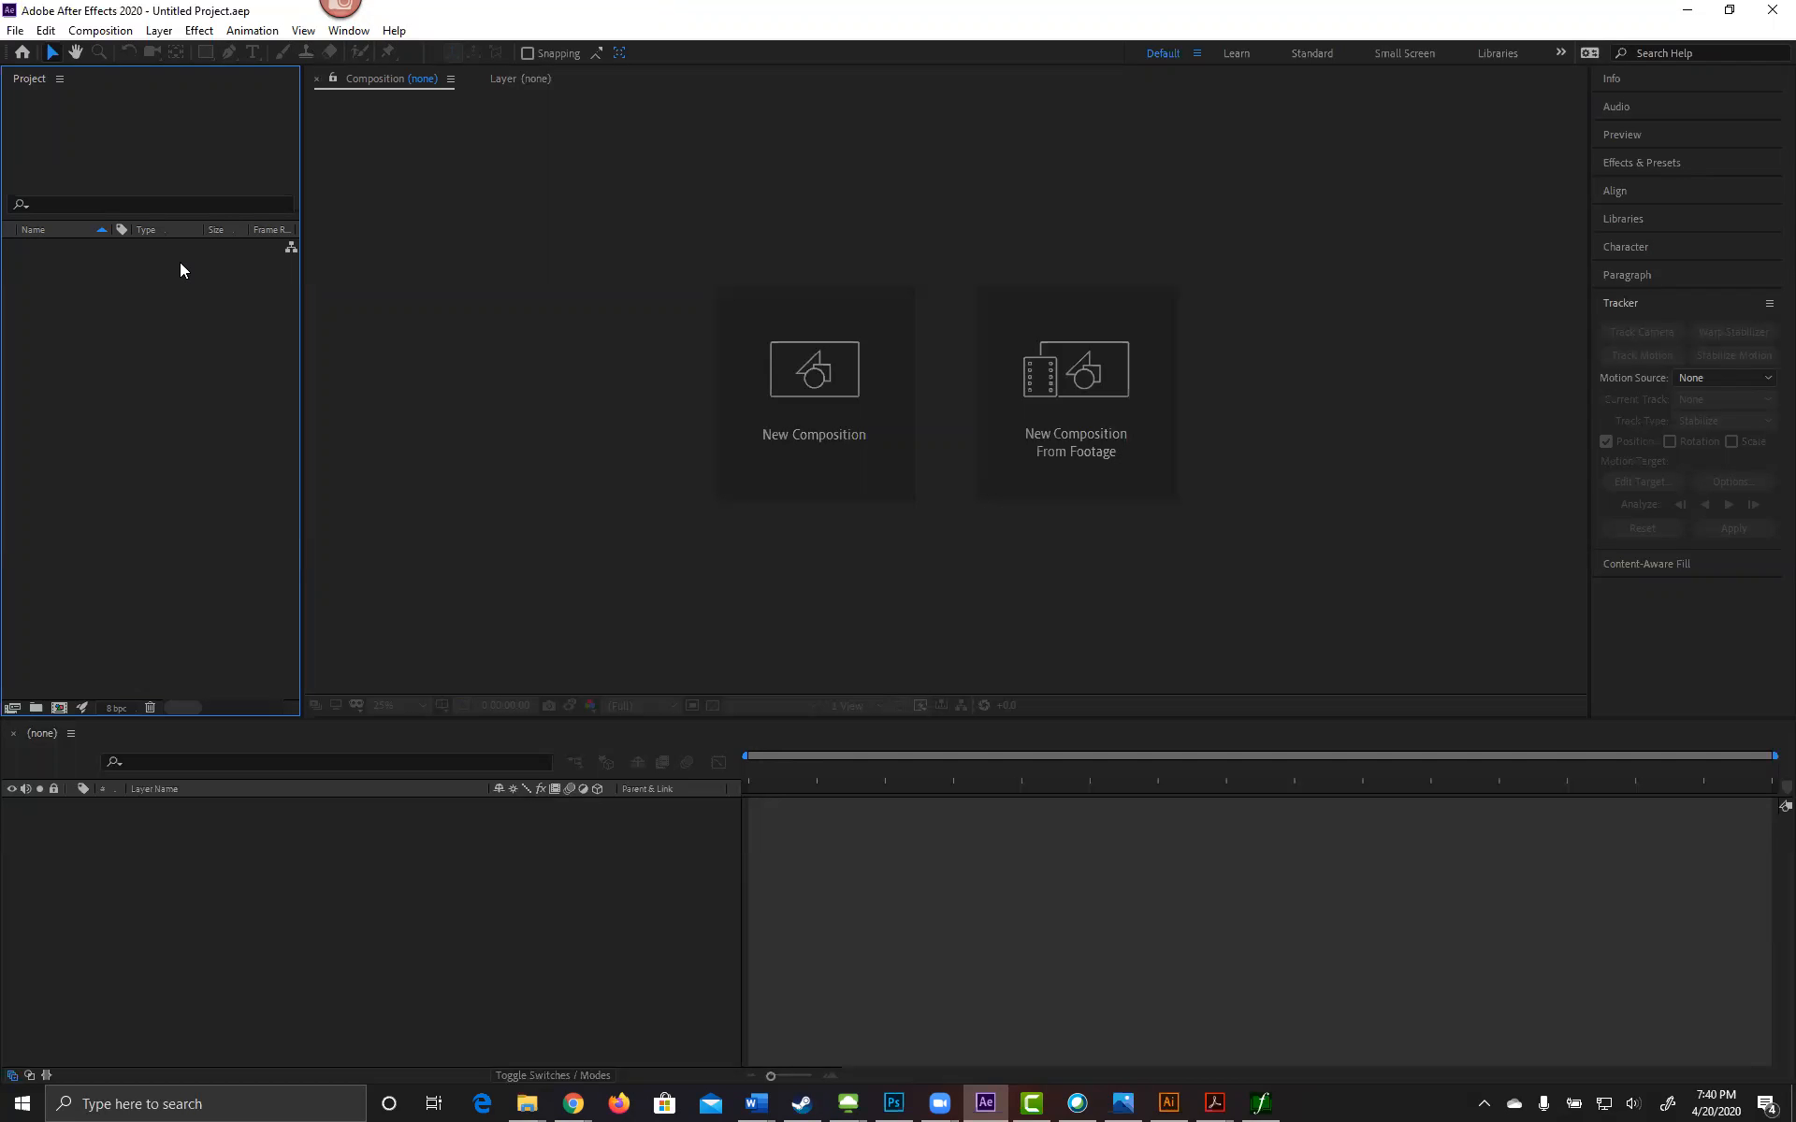
double_click(161, 337)
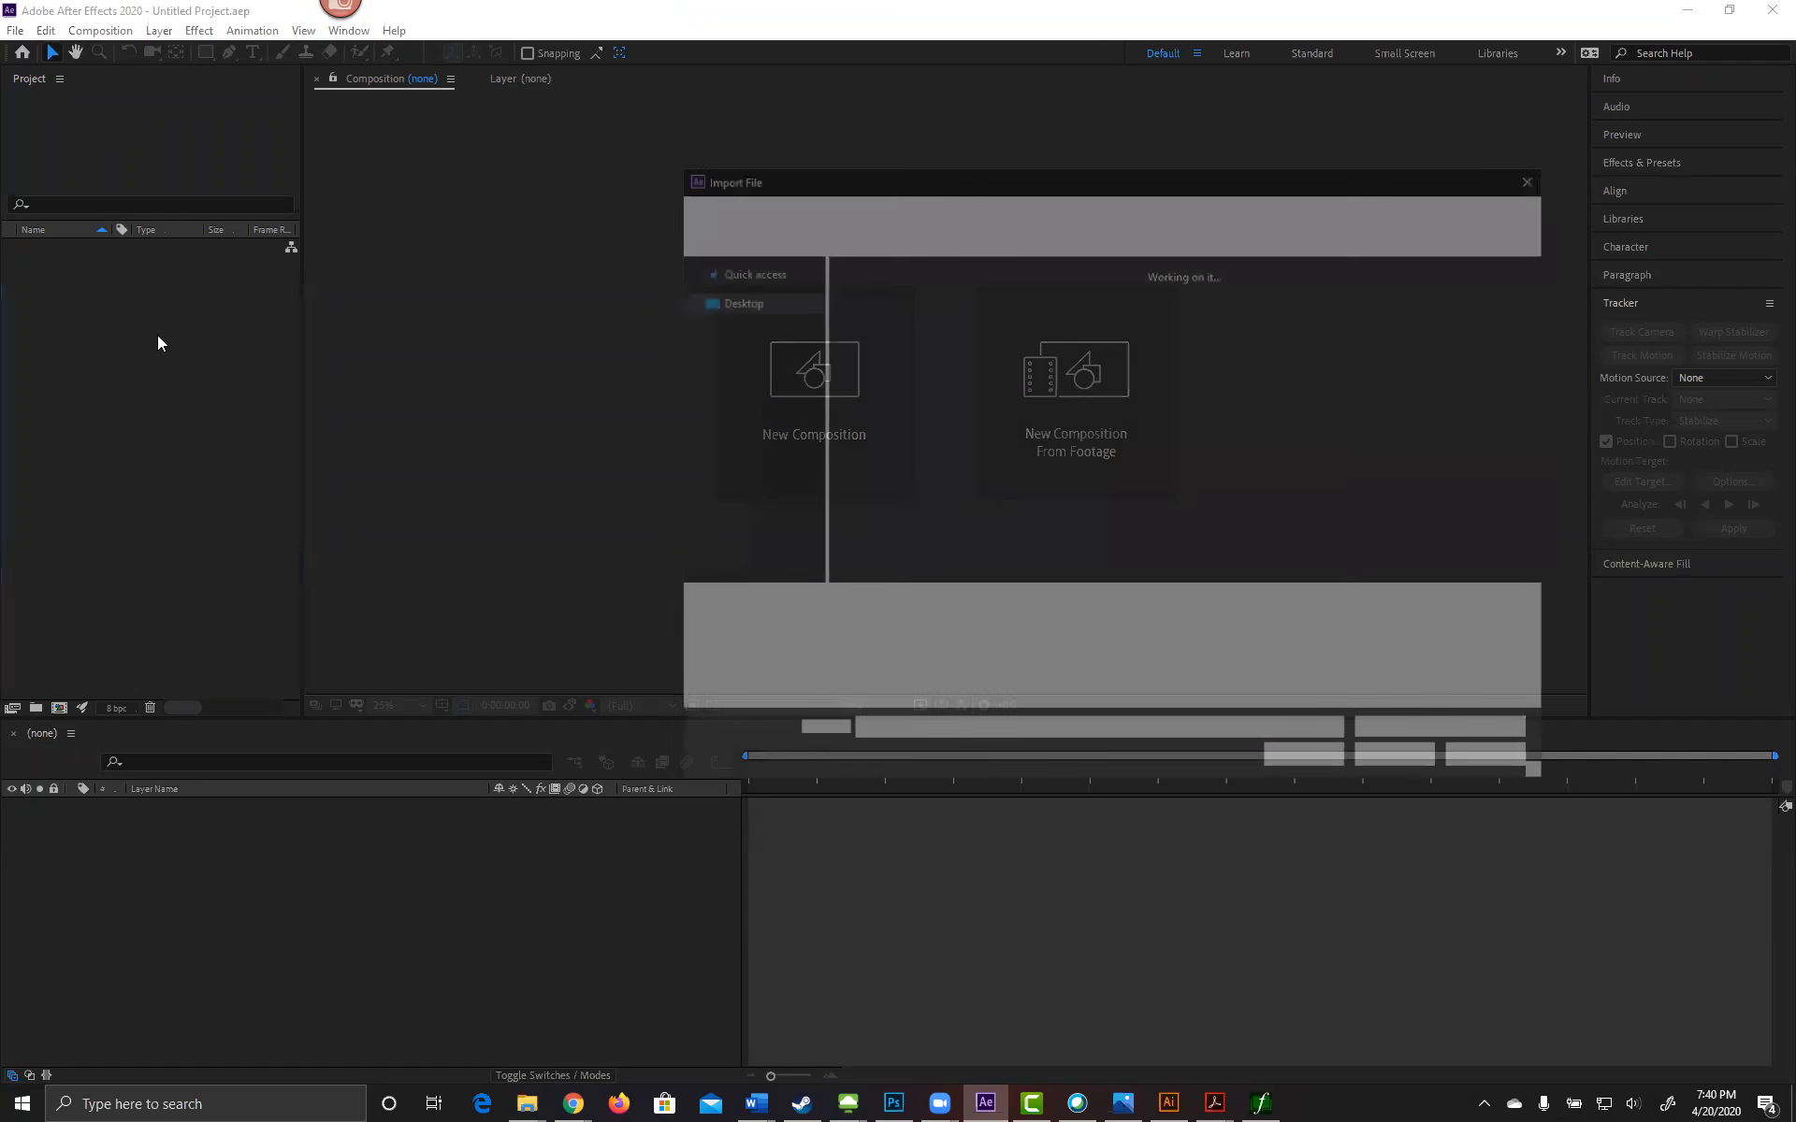
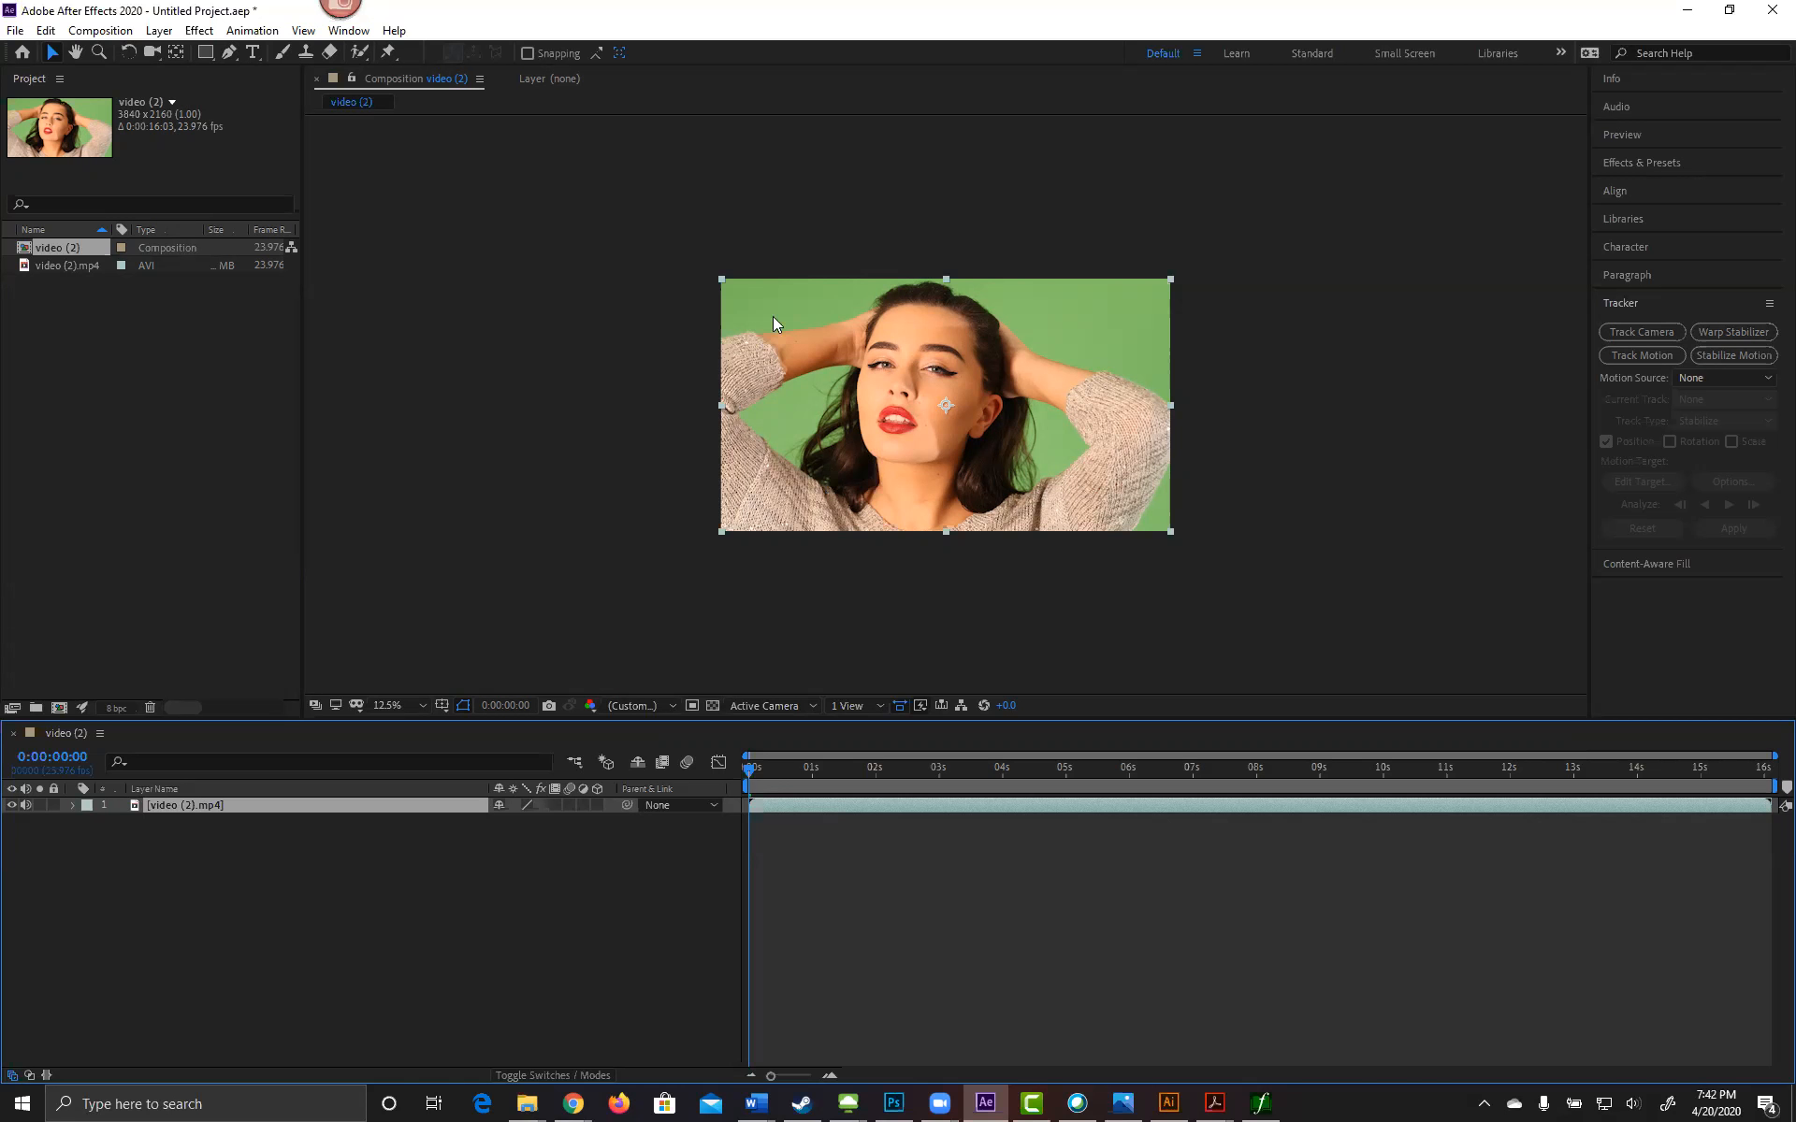
Step: Apply the Keylight (1.2) keying effect to the video (2).mp4 layer
key(period)
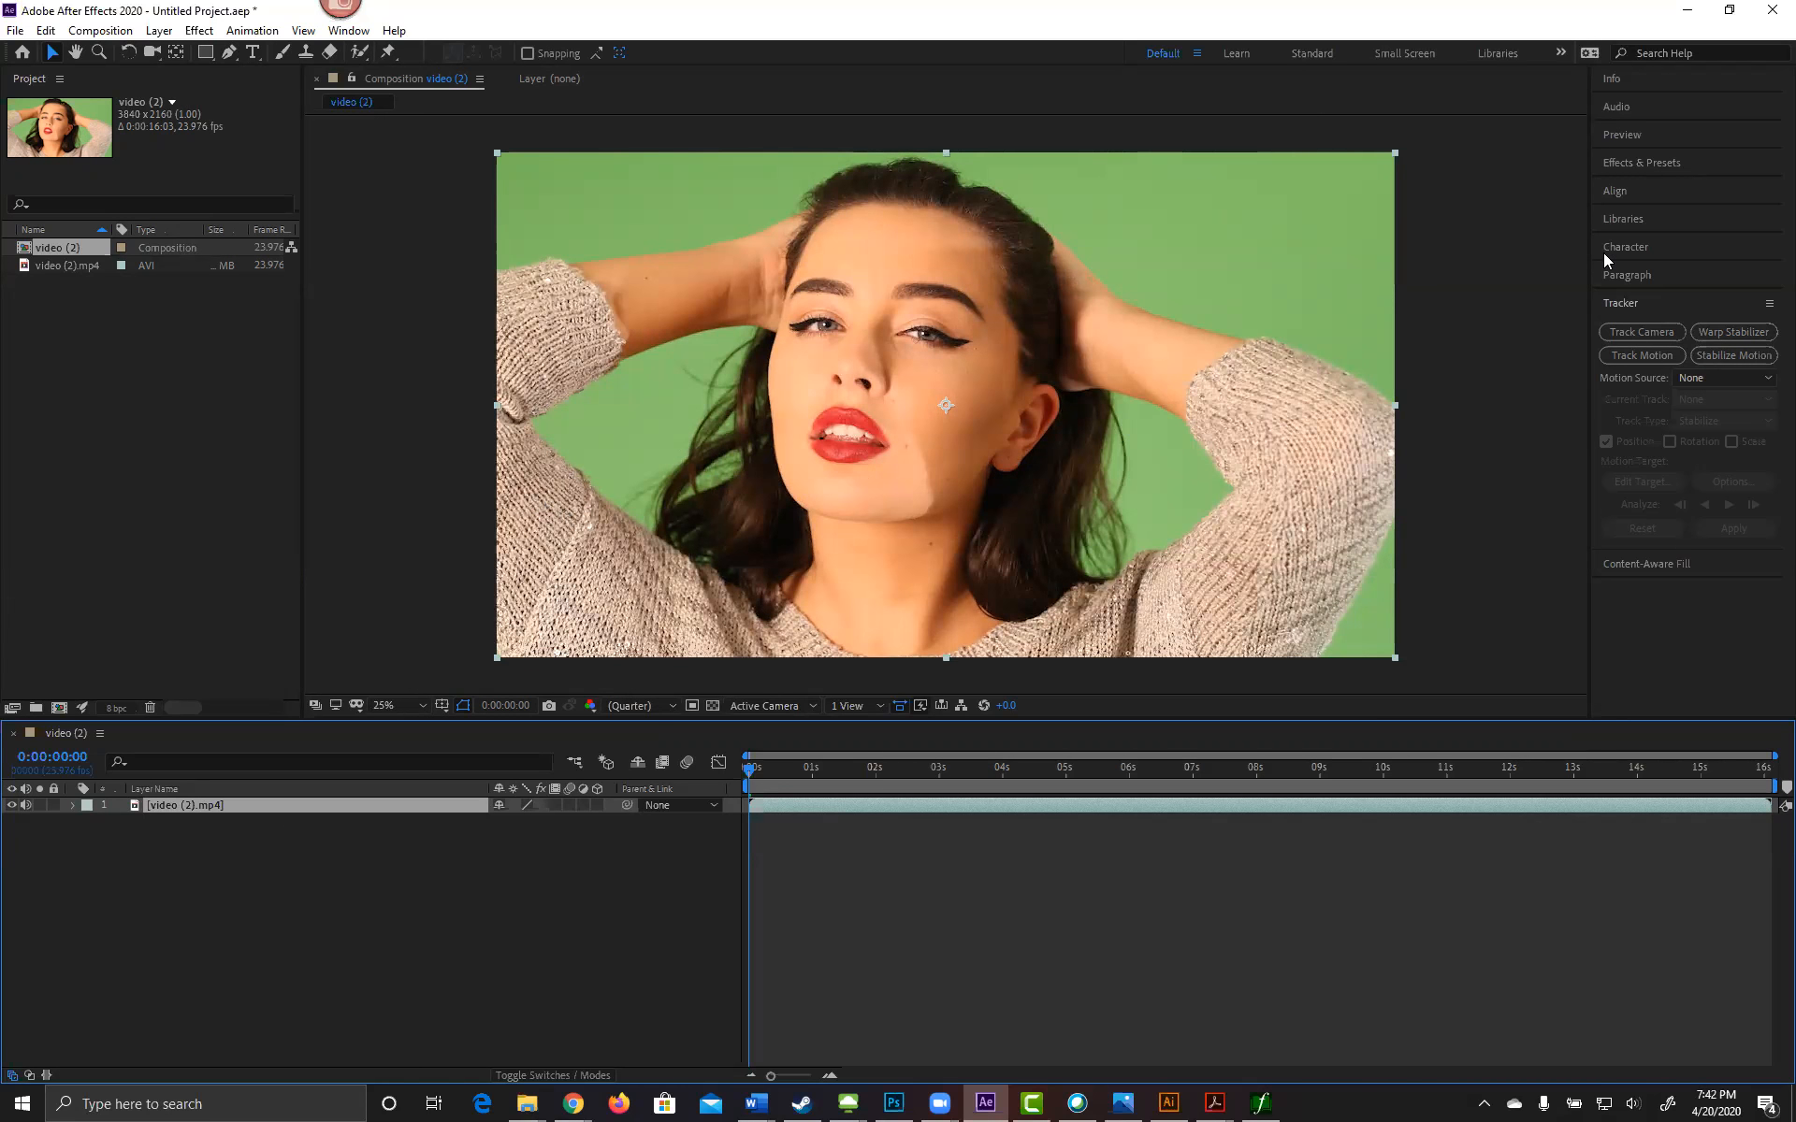
click(1642, 165)
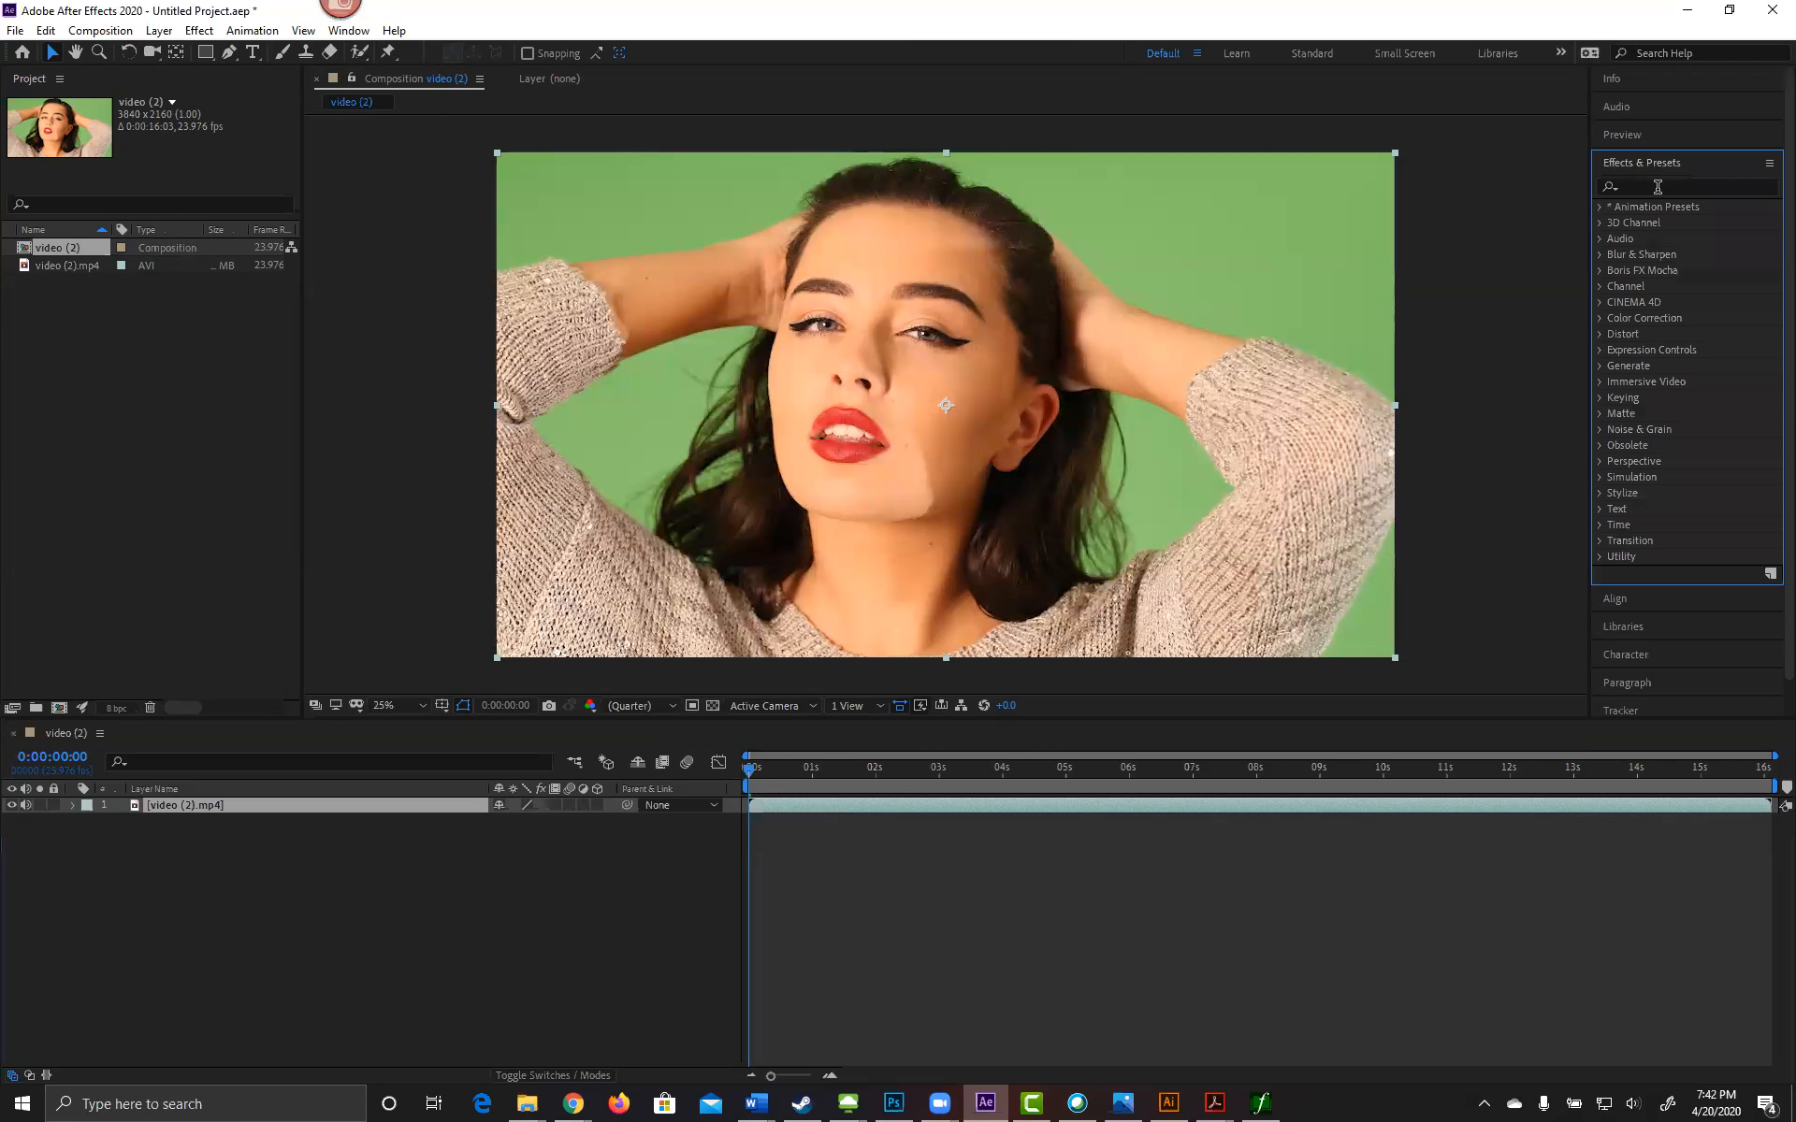
click(1602, 397)
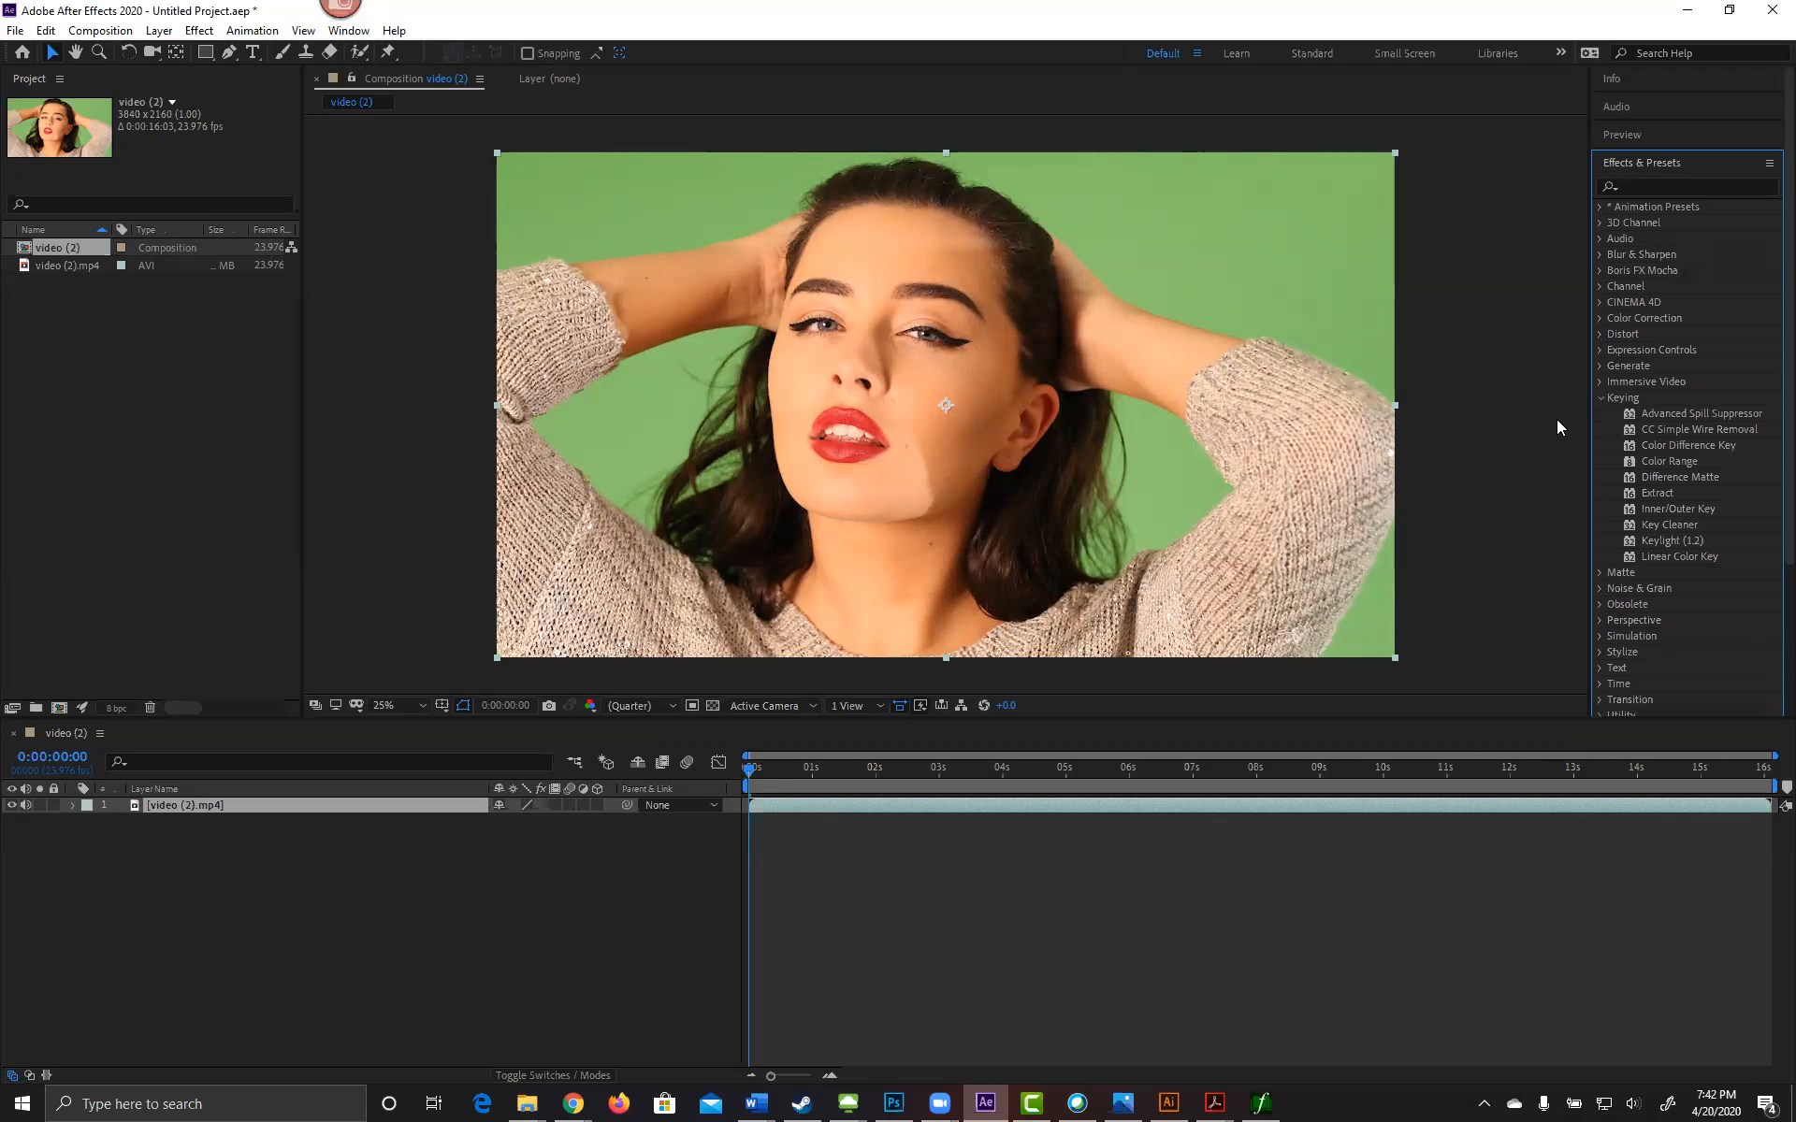
click(1722, 535)
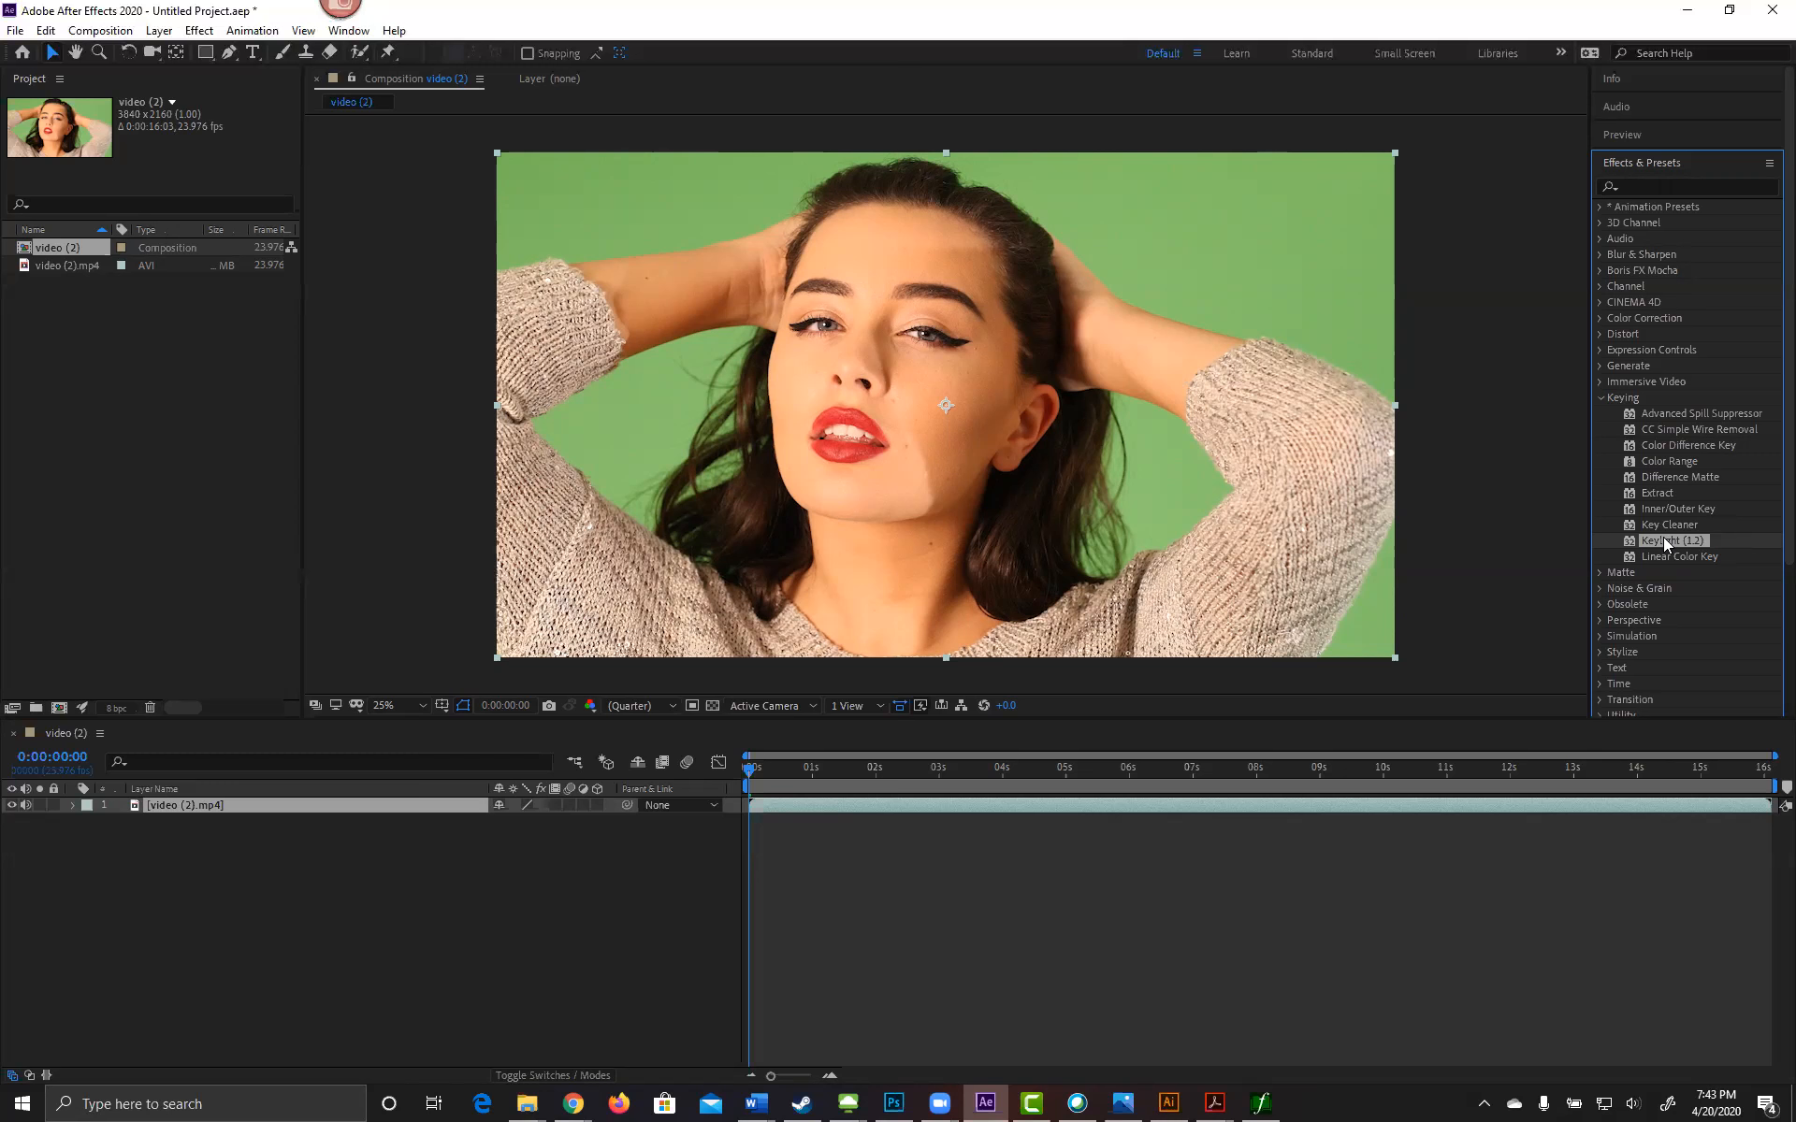
drag(1664, 537, 366, 805)
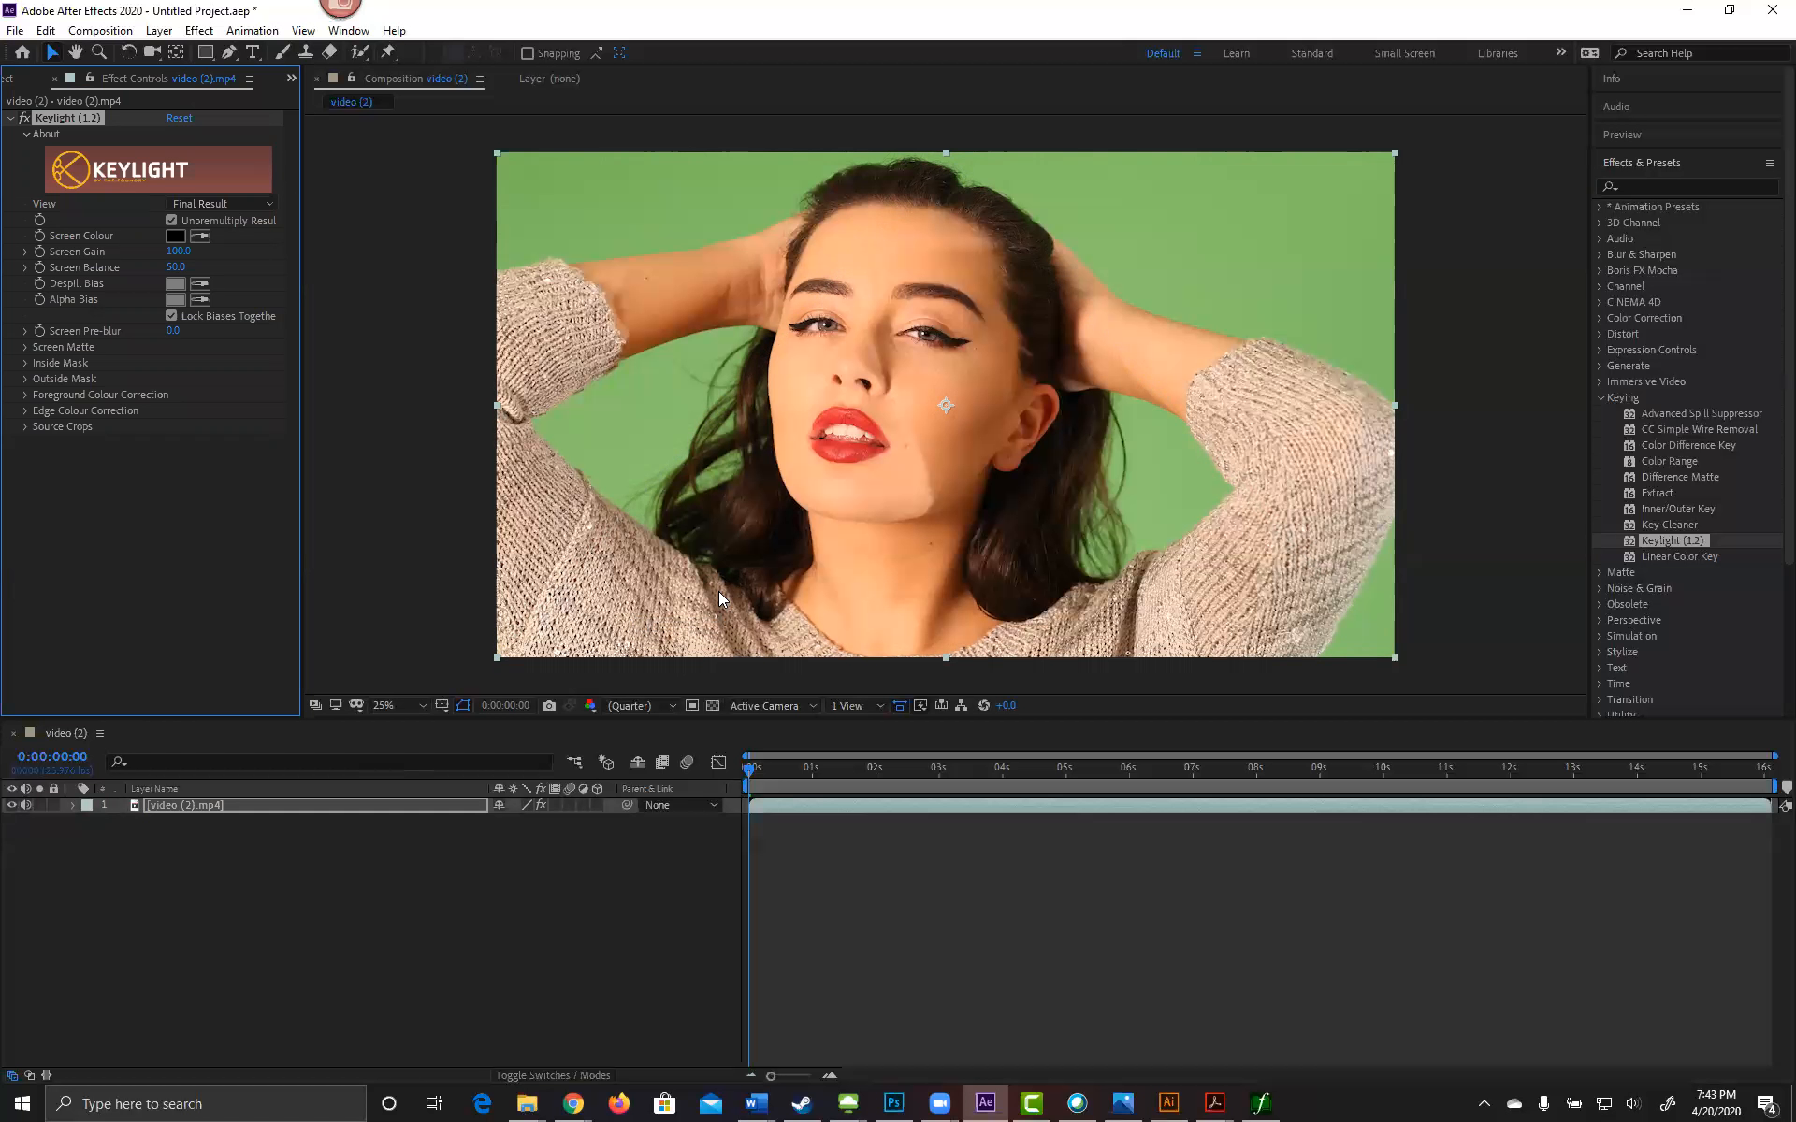
Step: Set Keylight's Screen Colour by sampling the green background near the upper-left corner of the footage
click(200, 239)
click(201, 239)
click(201, 236)
click(550, 197)
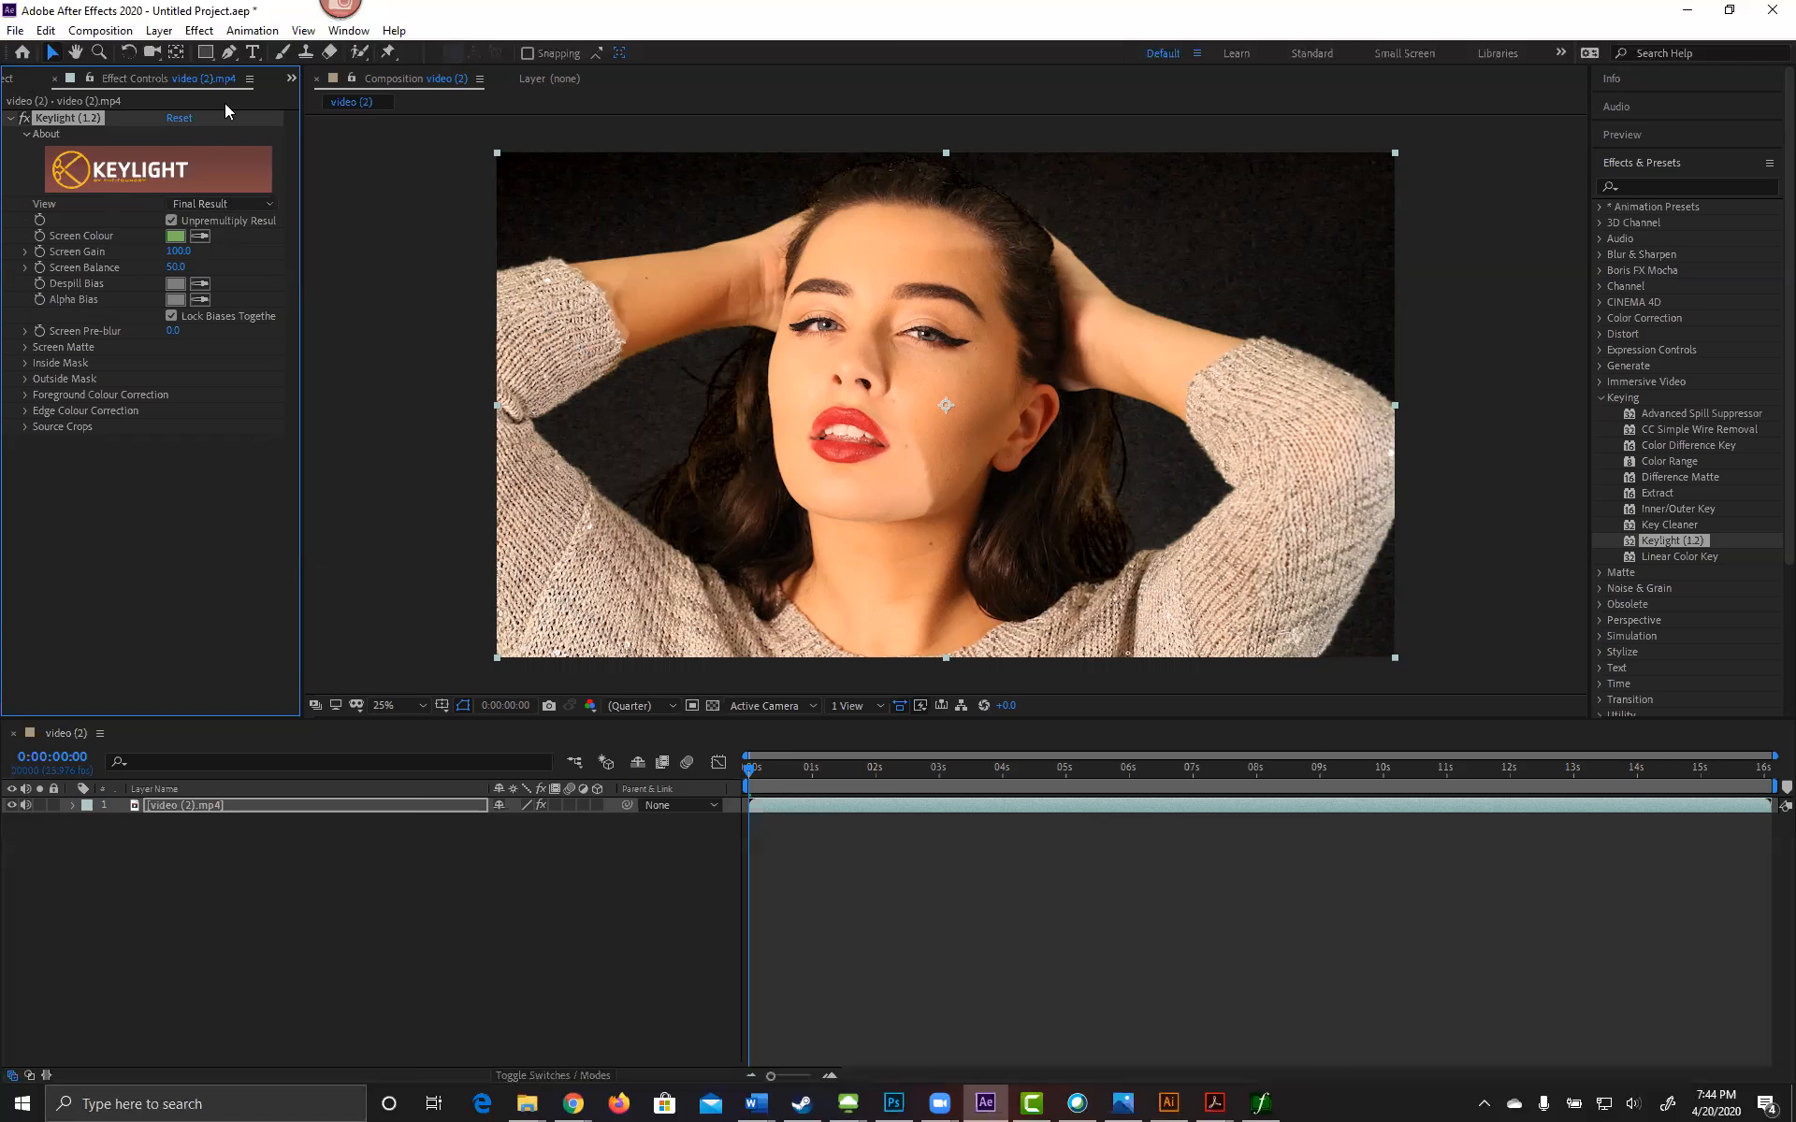
Step: Widen the effect settings area and import HotAirBalloons from the Week_12 Videos folder as footage
drag(296, 163, 382, 162)
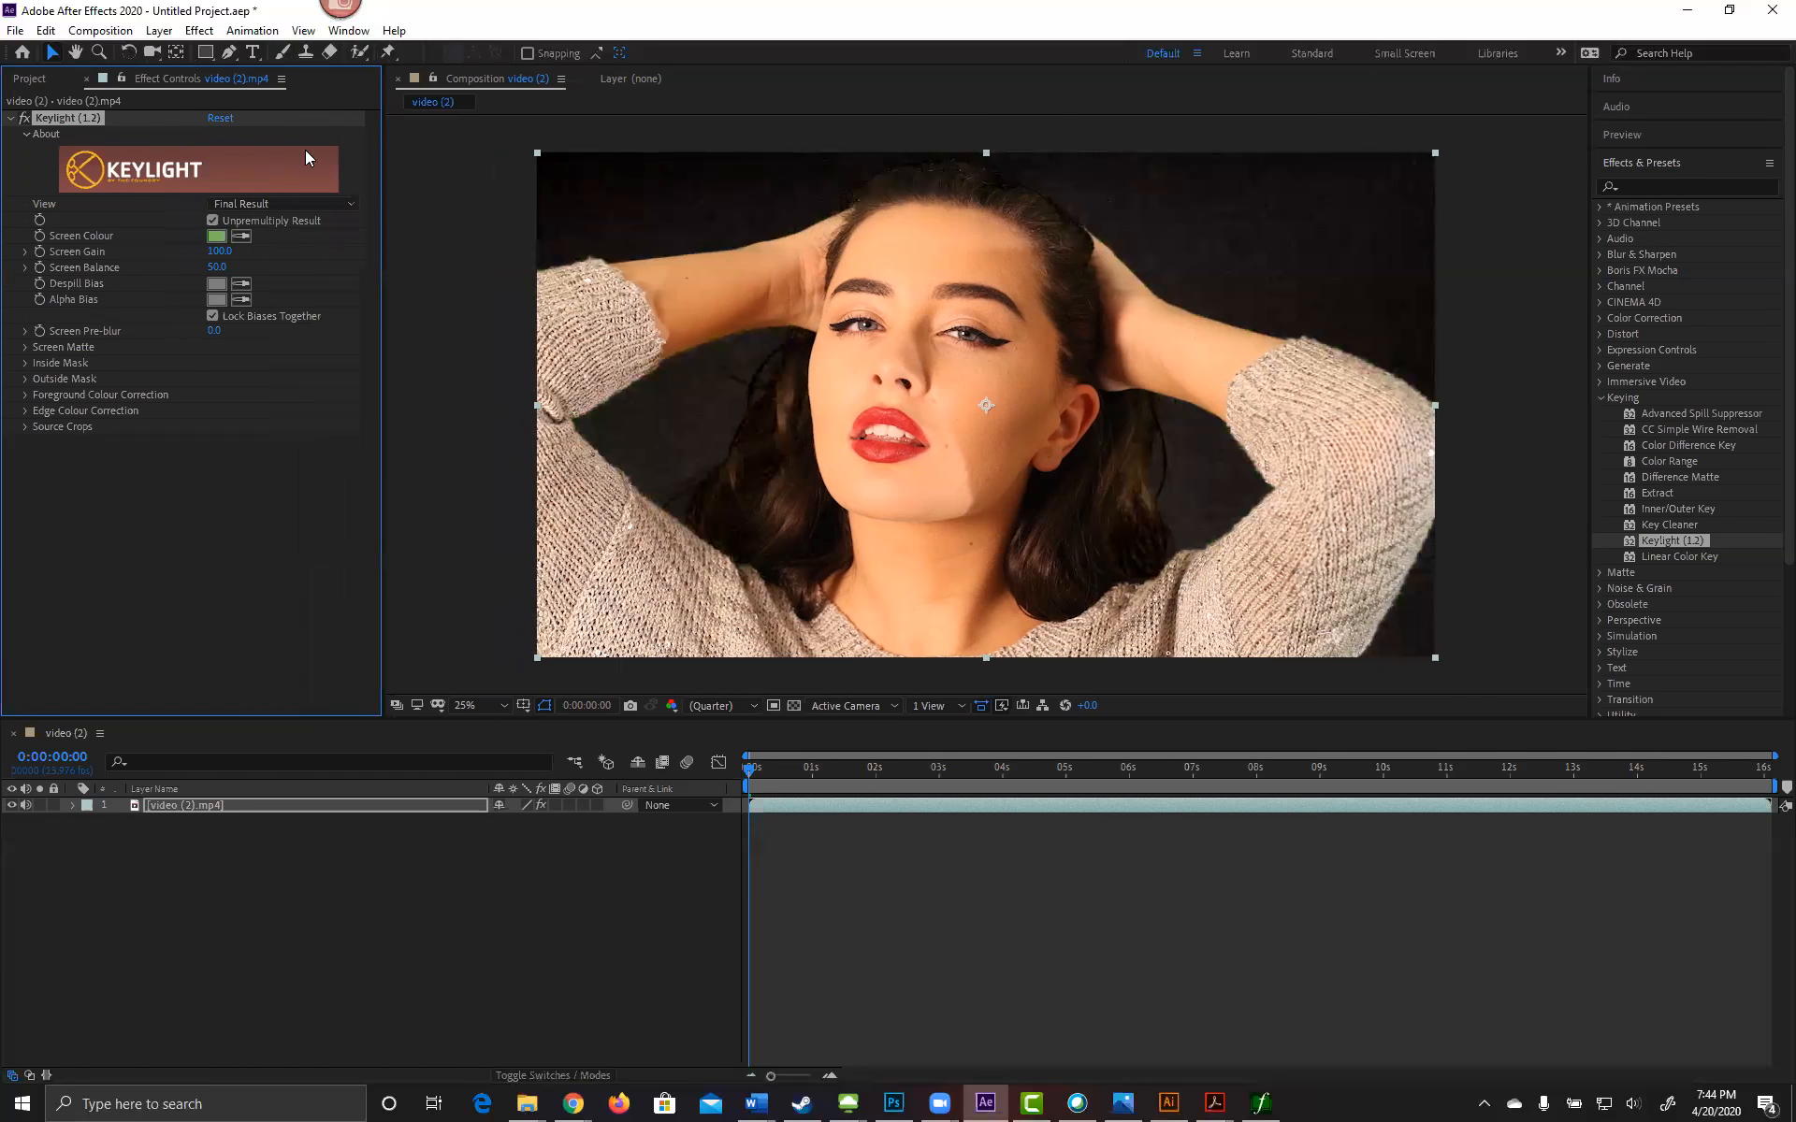
click(31, 81)
click(159, 77)
click(38, 79)
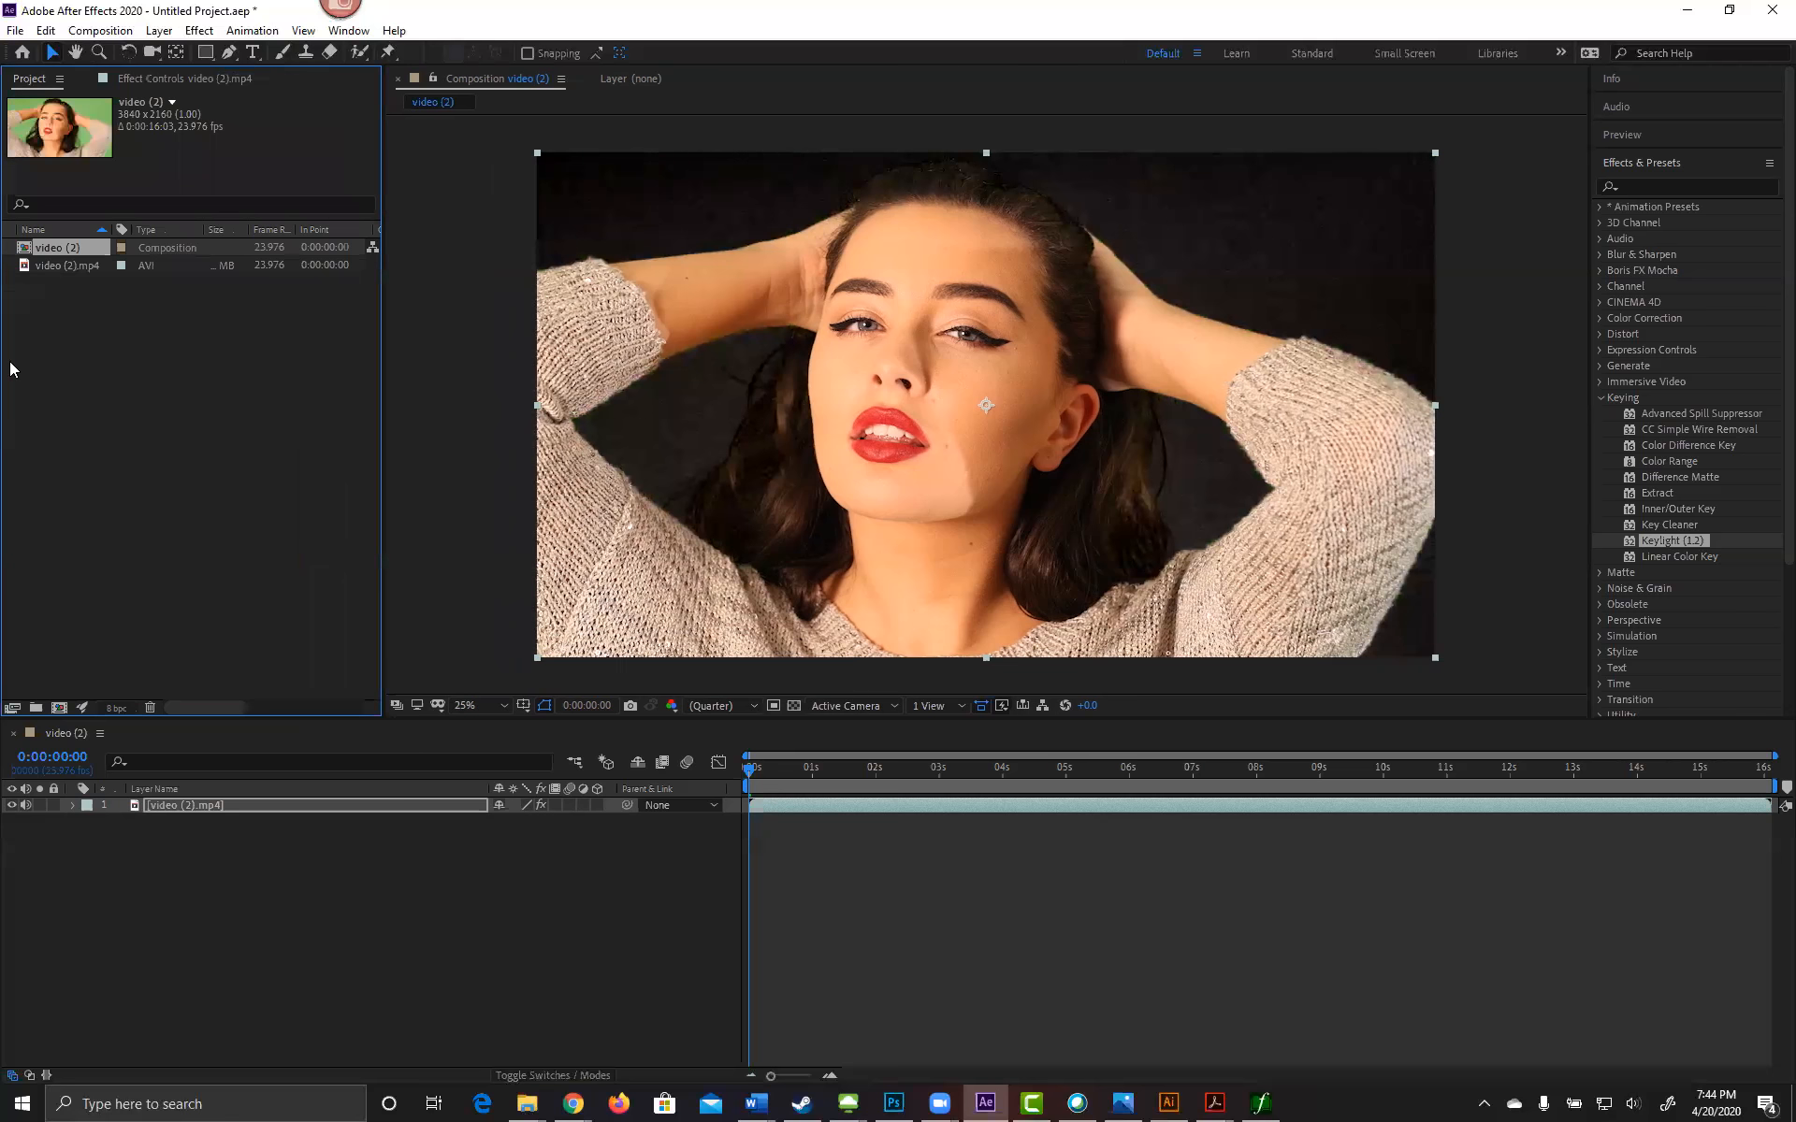
click(68, 360)
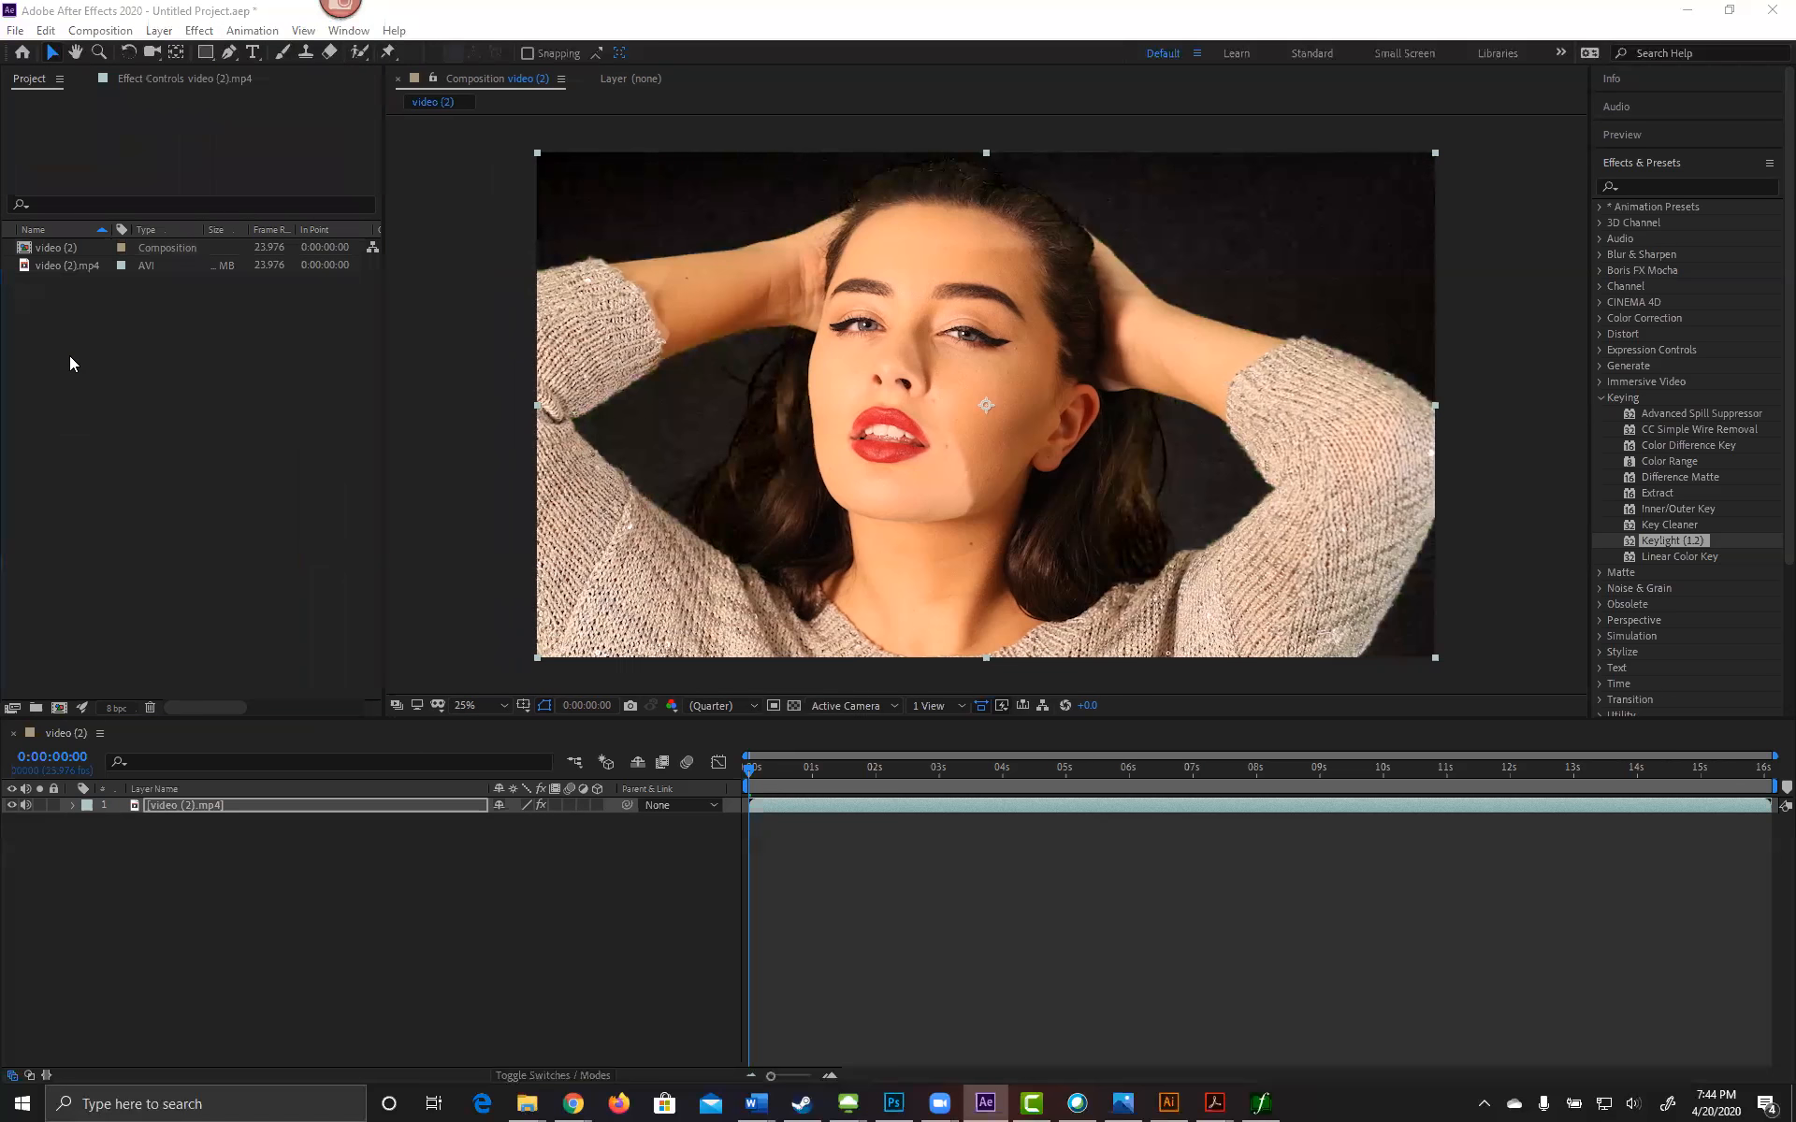
double_click(69, 363)
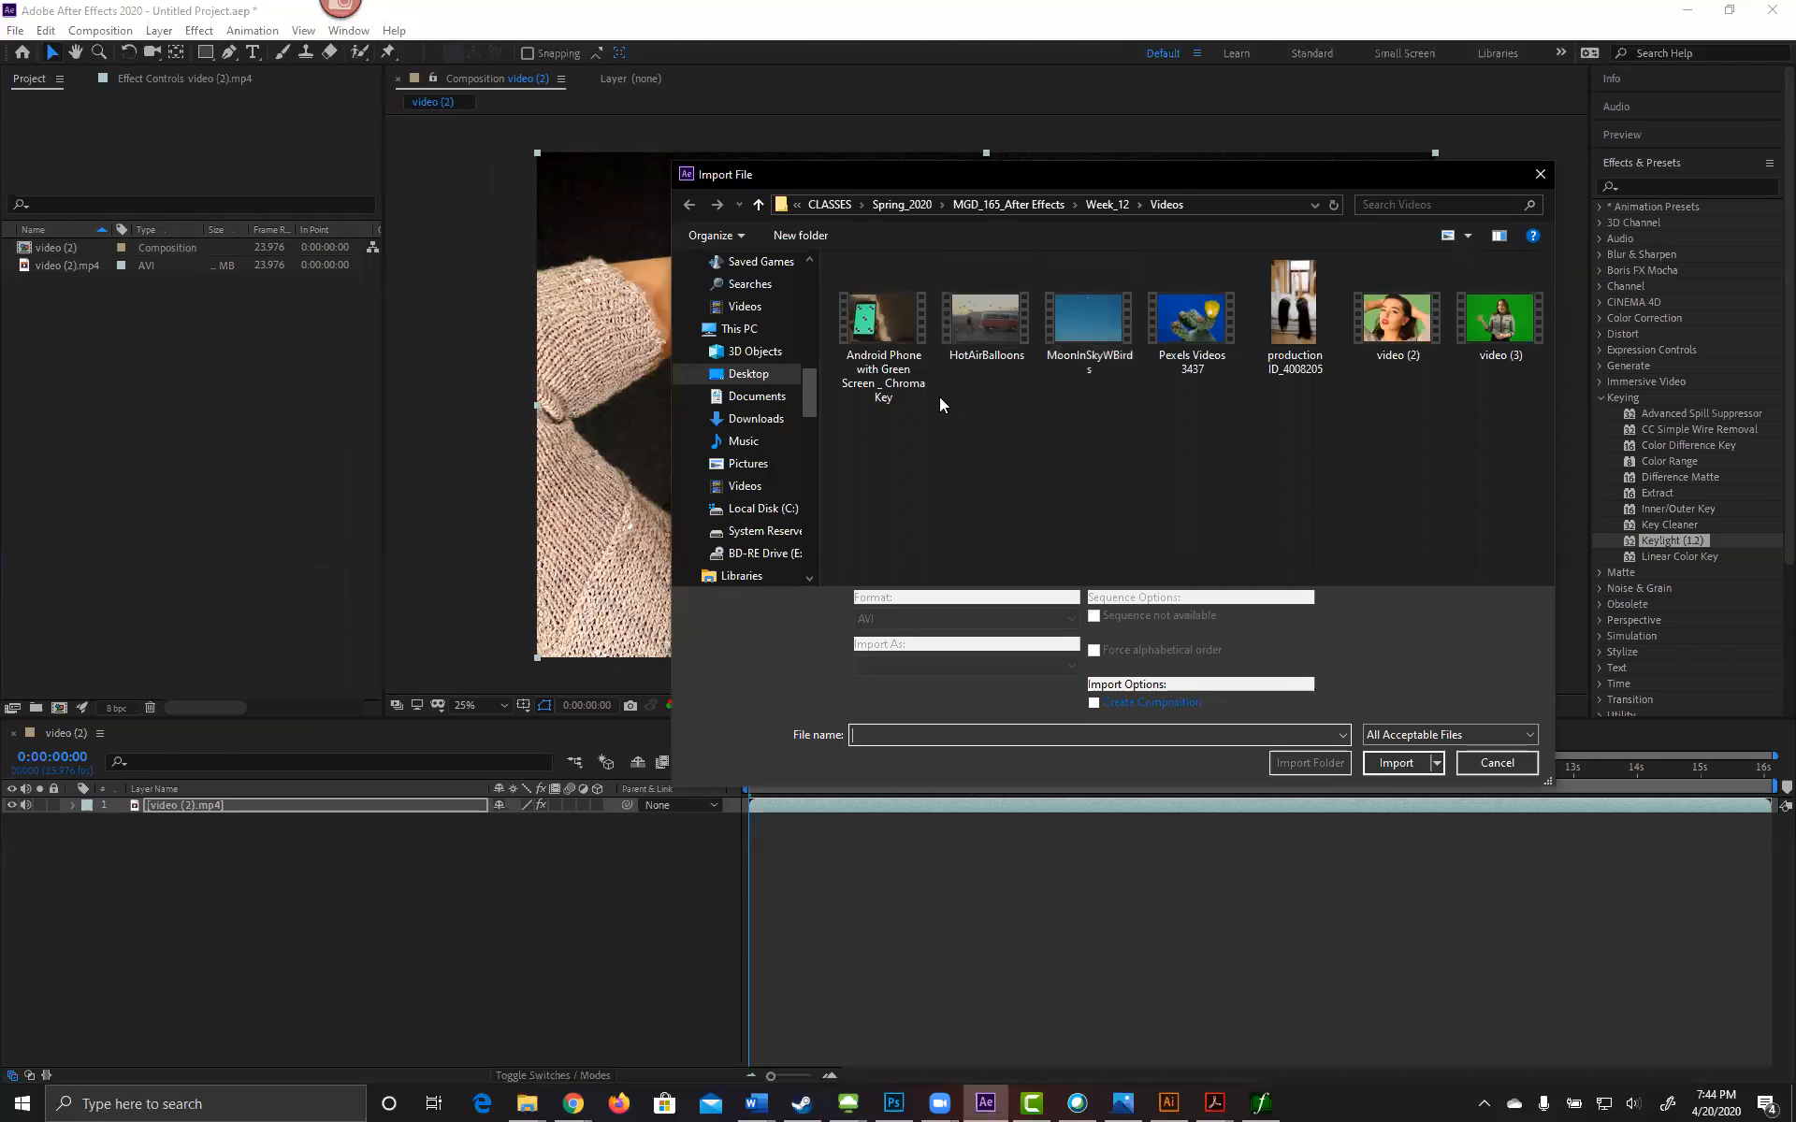
click(986, 326)
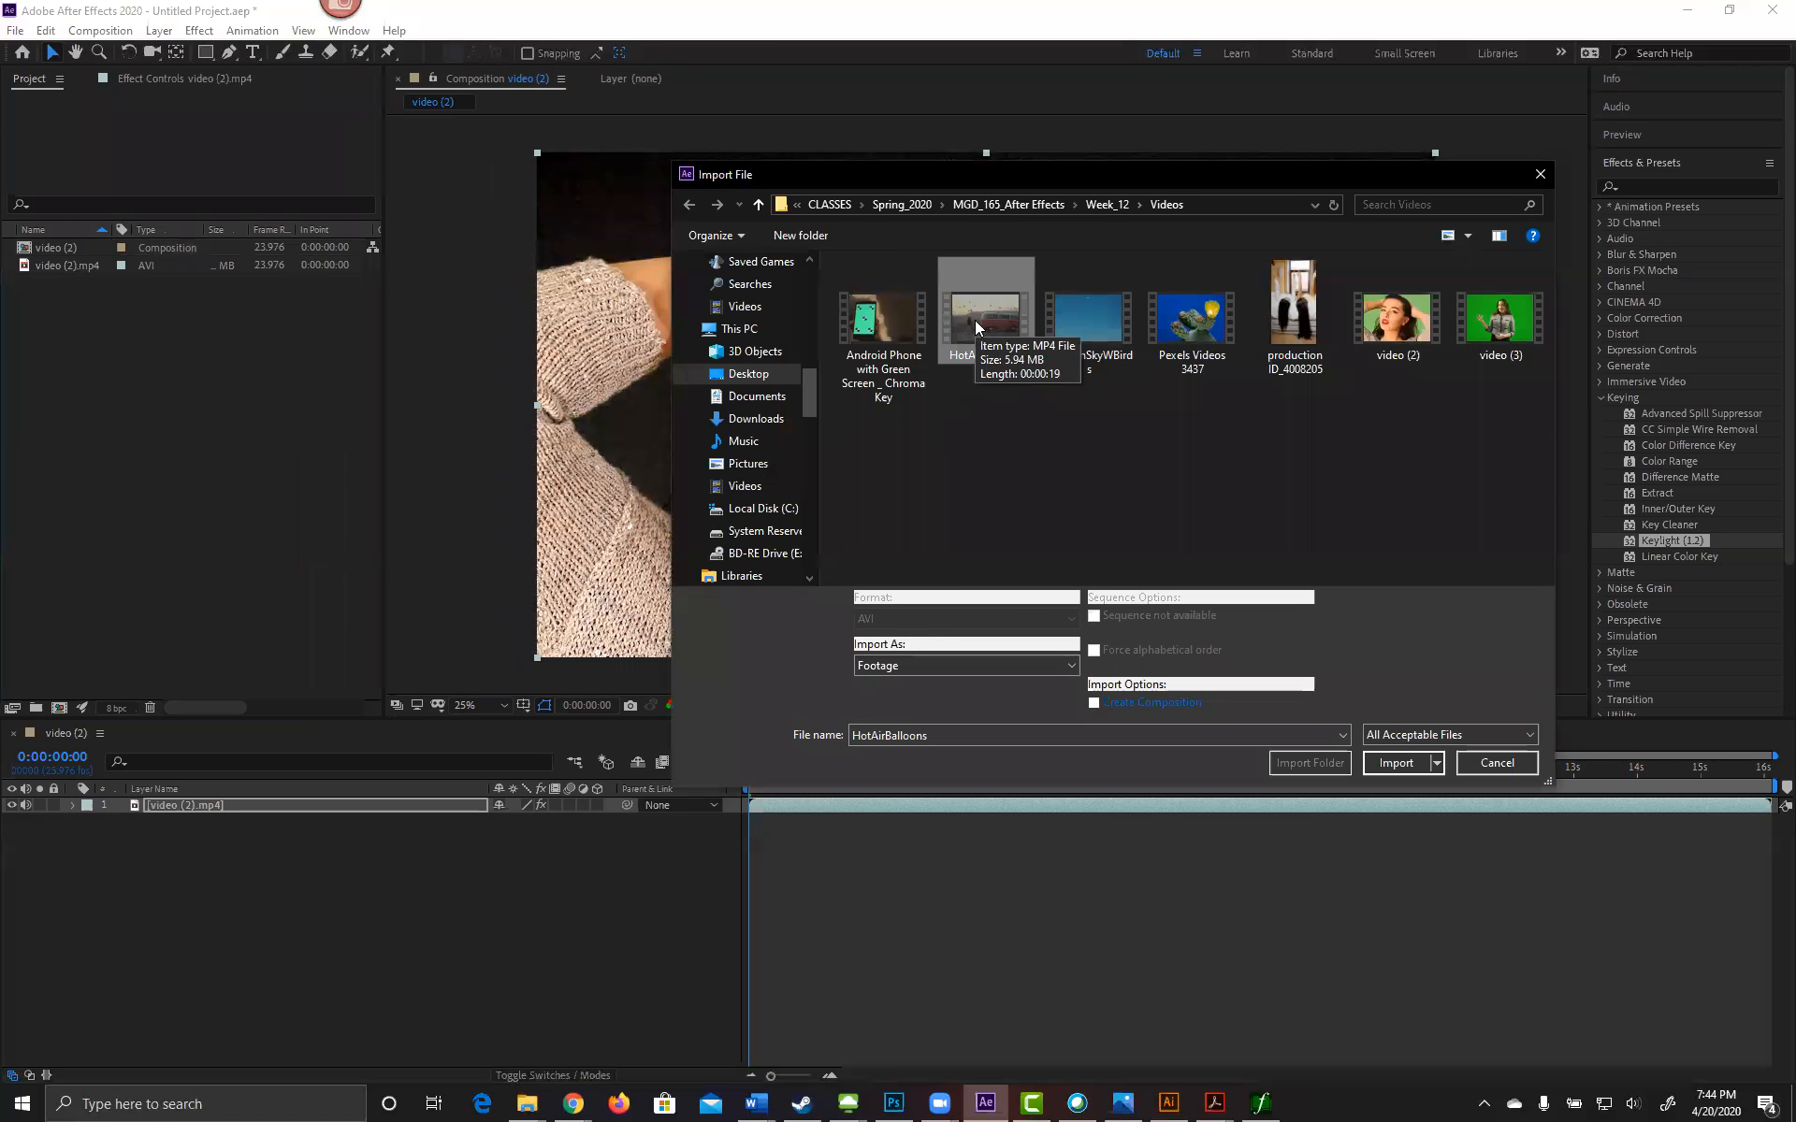
double_click(987, 318)
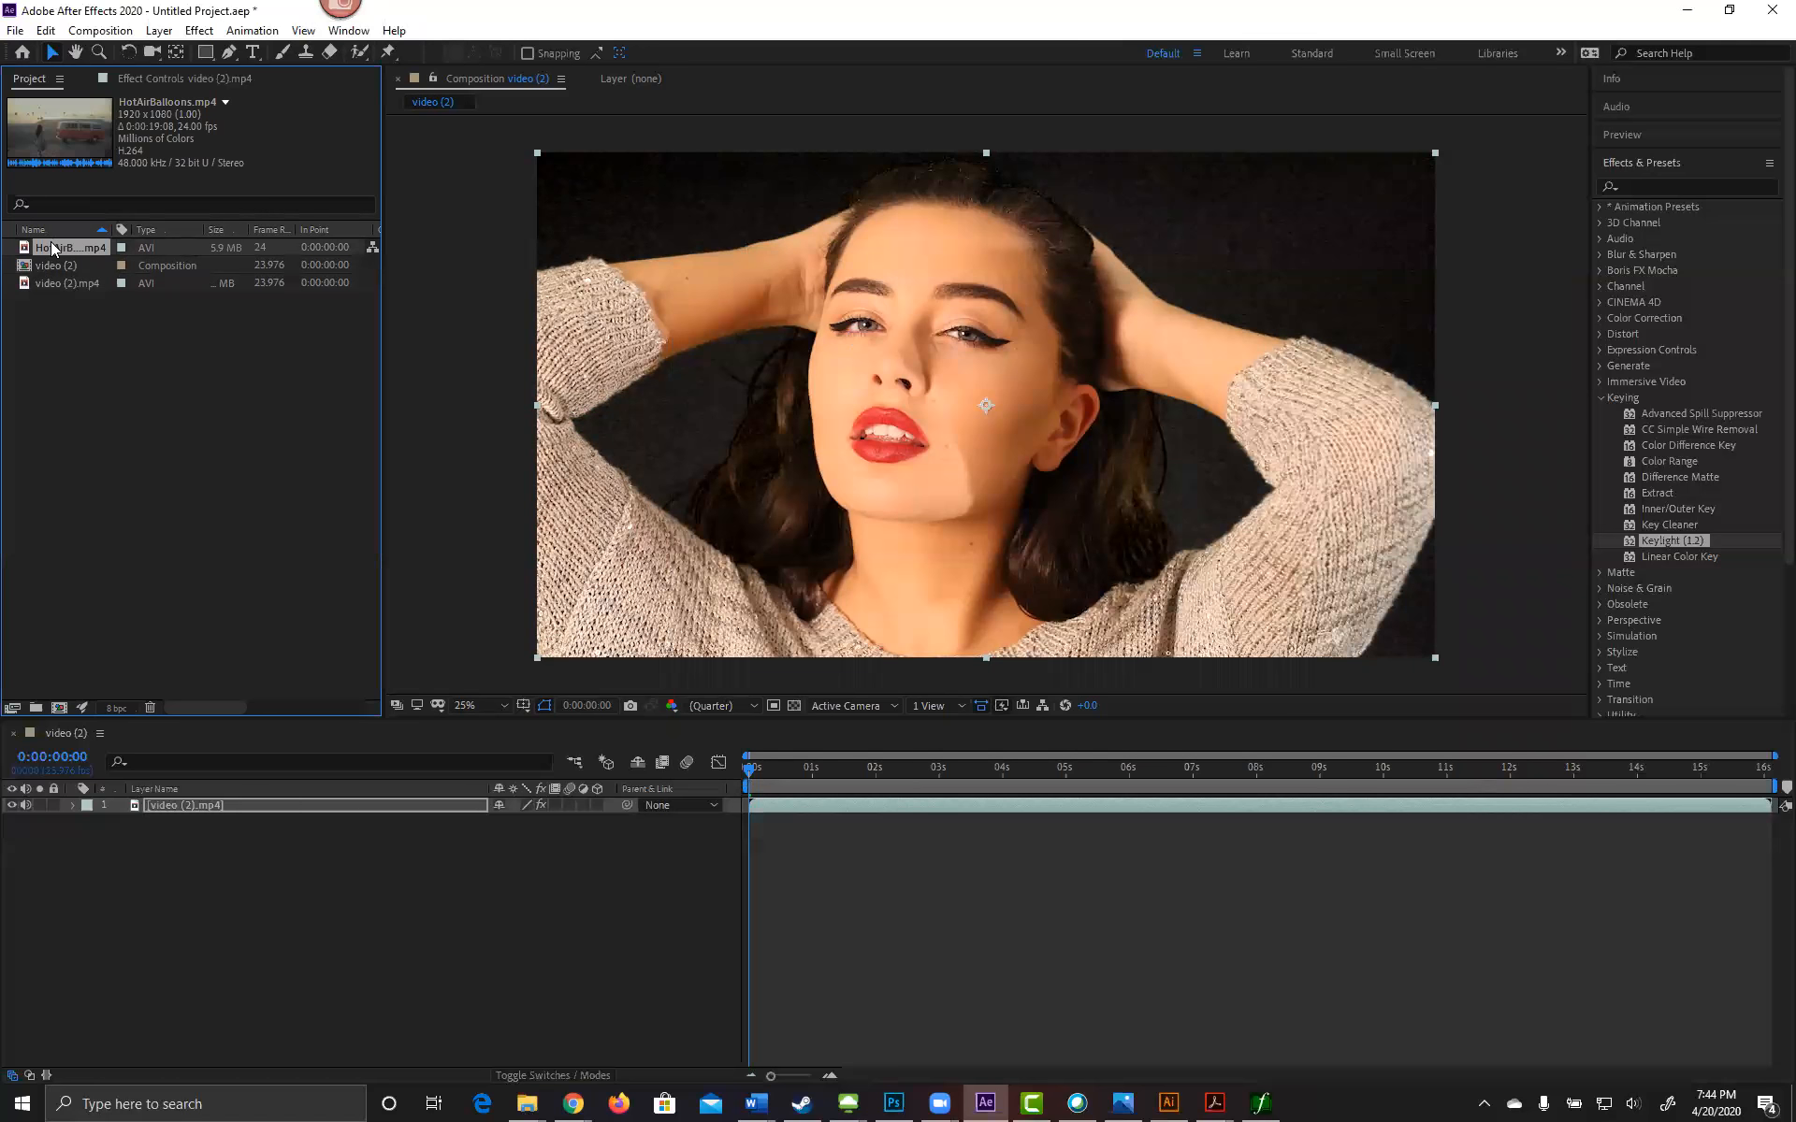
Step: Place HotAirBalloons.mp4 beneath the video (2).mp4 layer and scale it up to slightly exceed the composition frame
drag(53, 248, 149, 942)
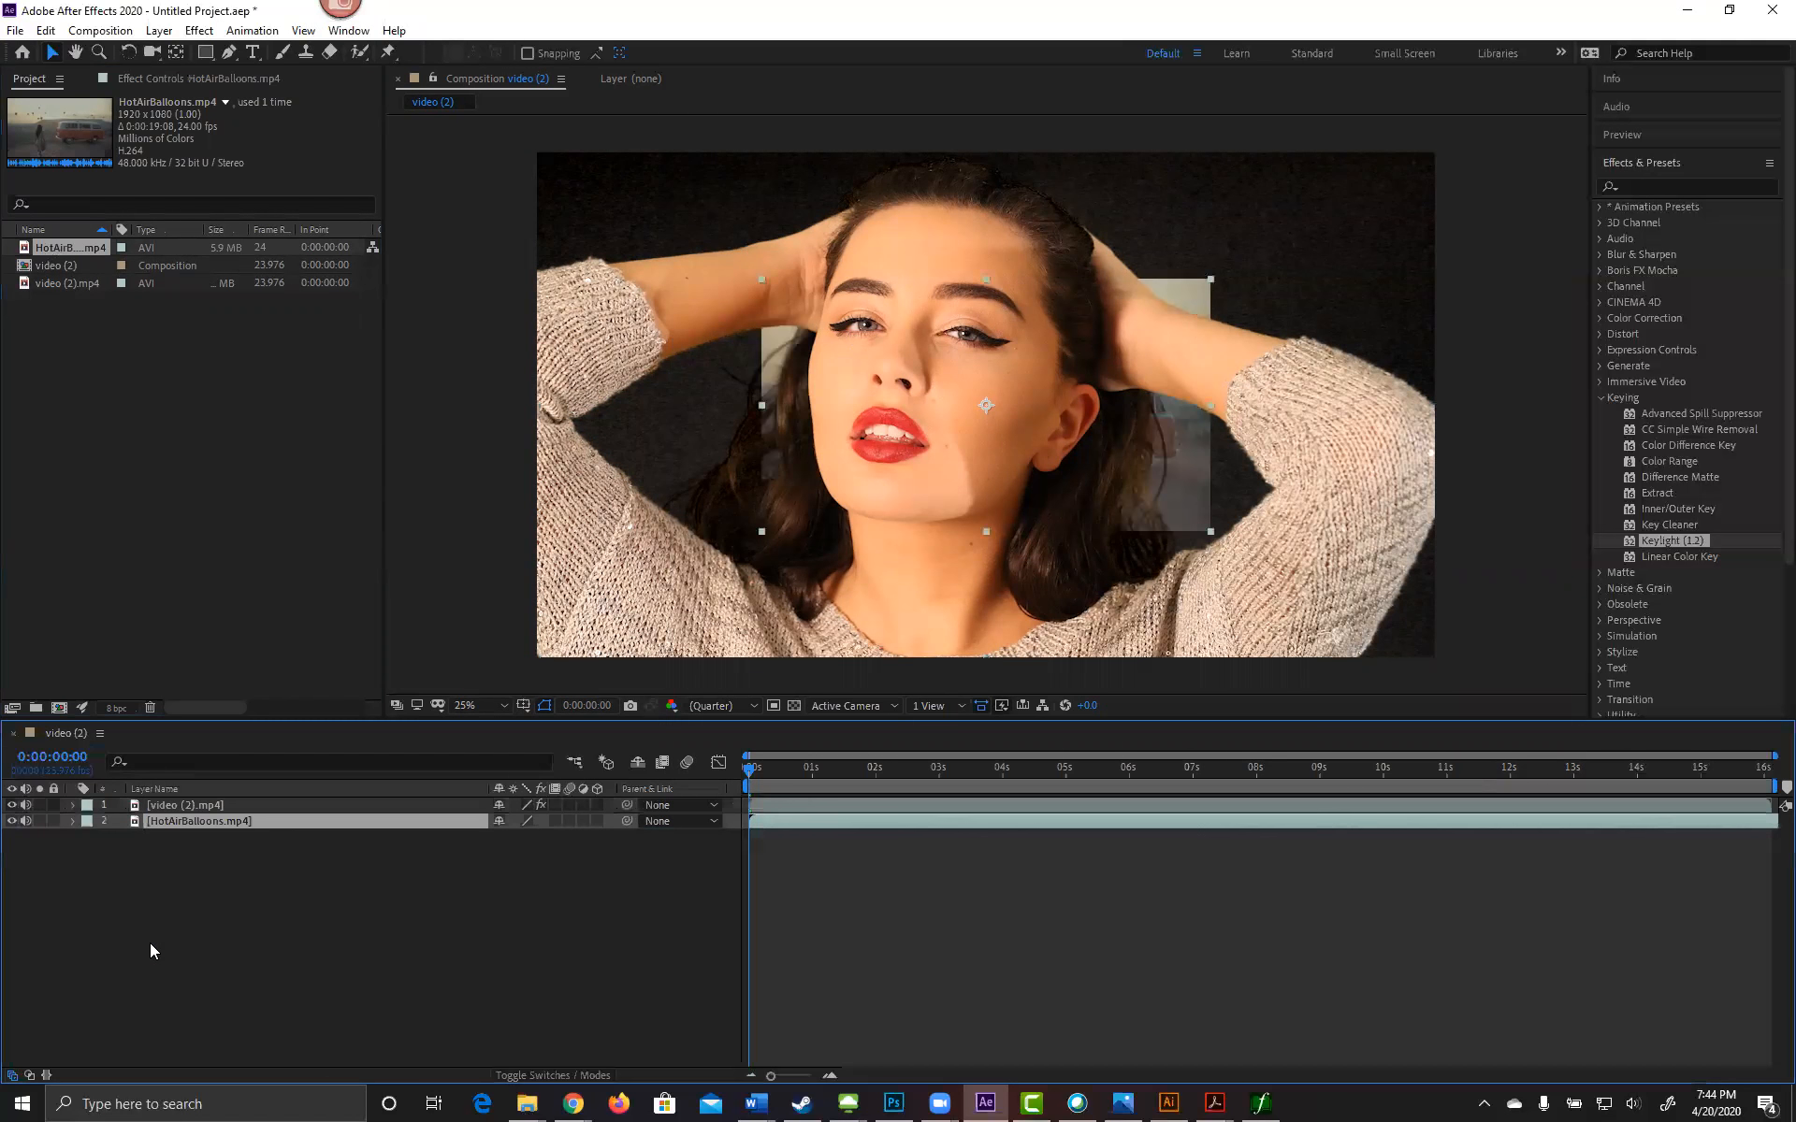
drag(1210, 280, 1466, 148)
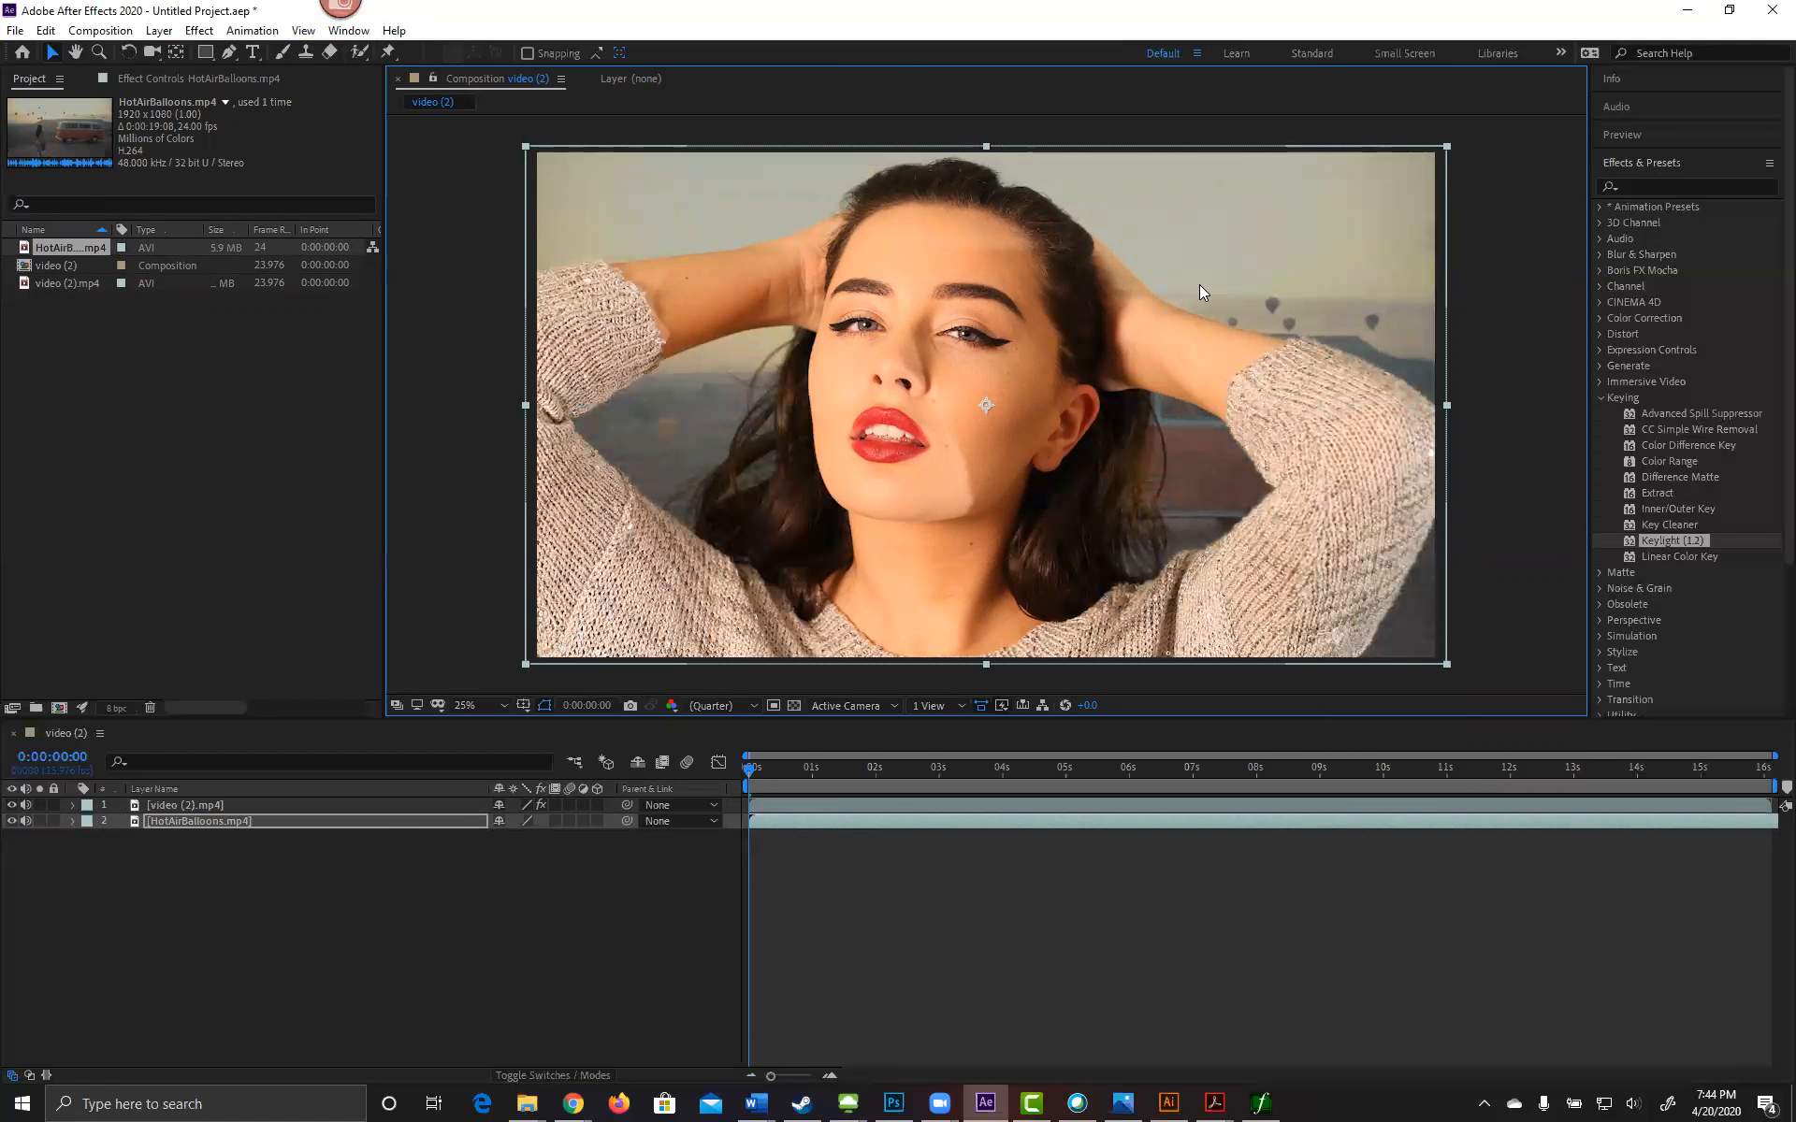
Step: Rename the video (2).mp4 layer as GreenScreen
click(219, 805)
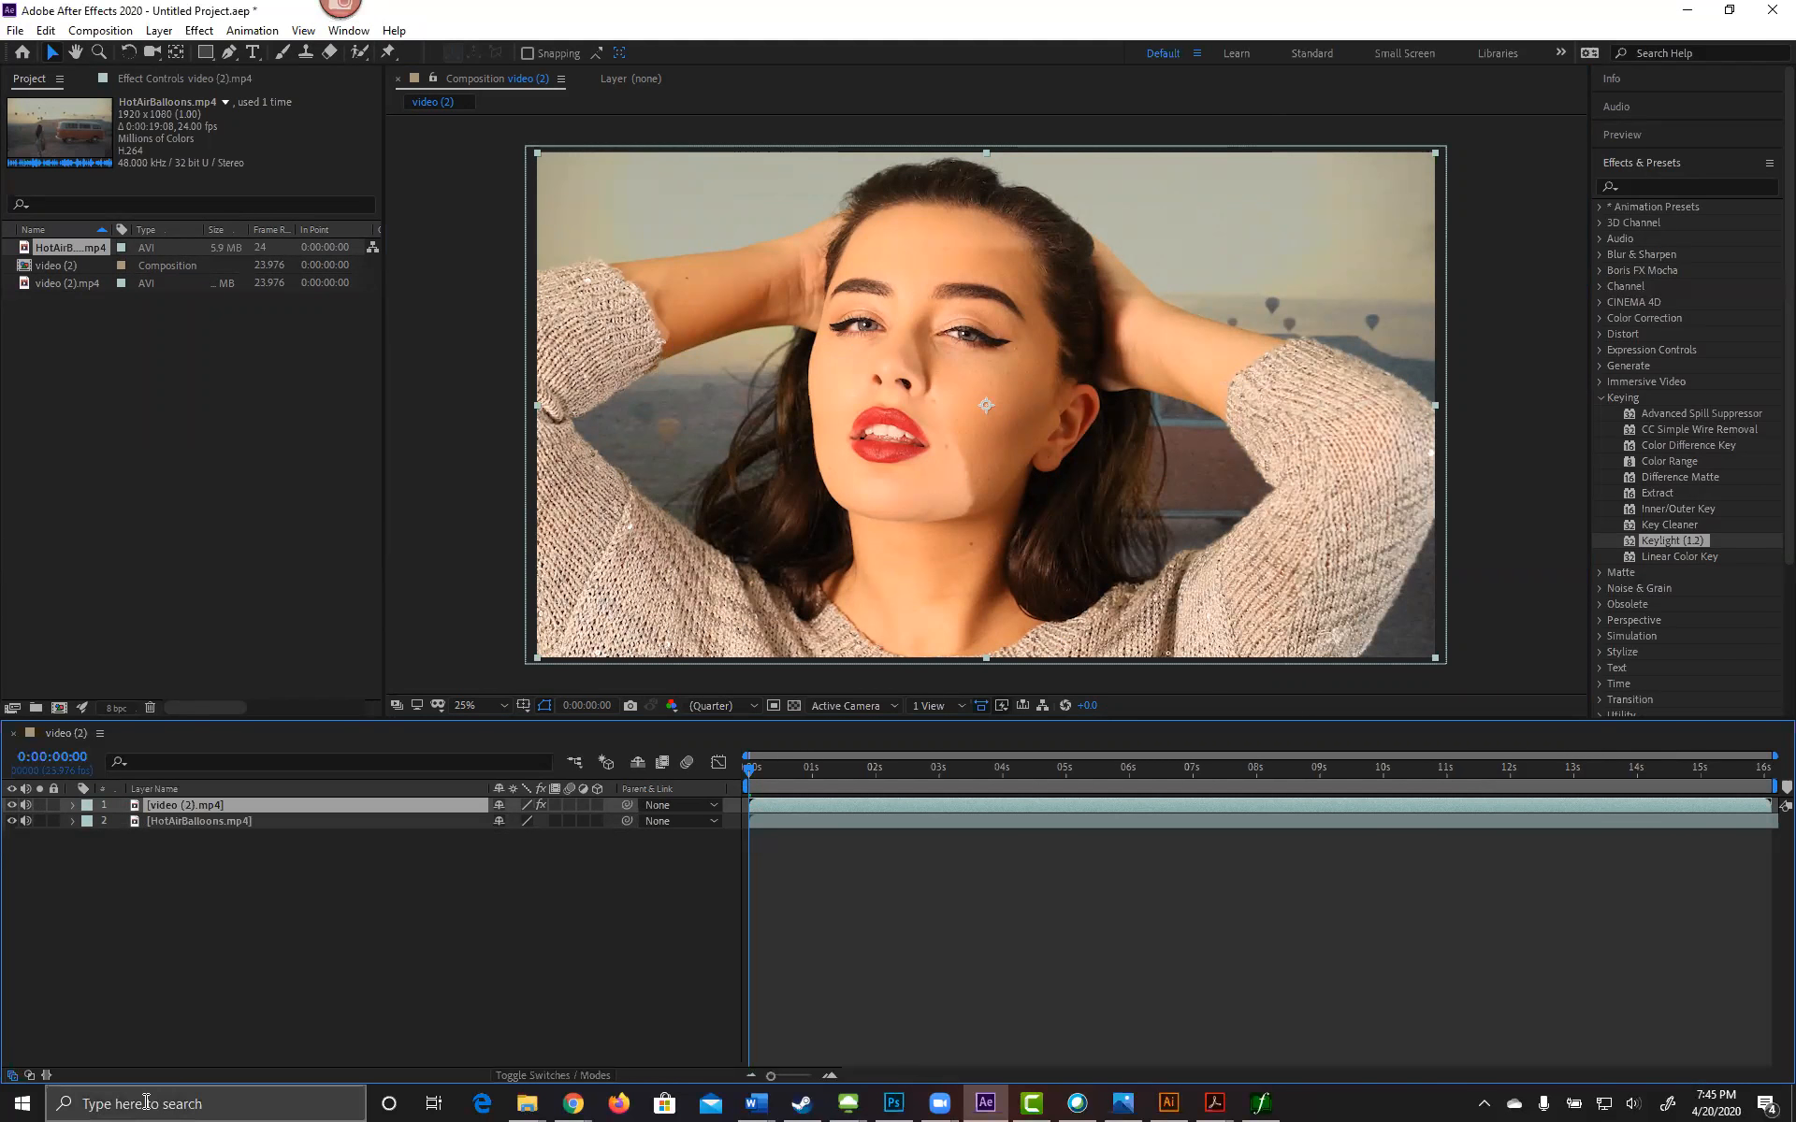
key(ctrl+s)
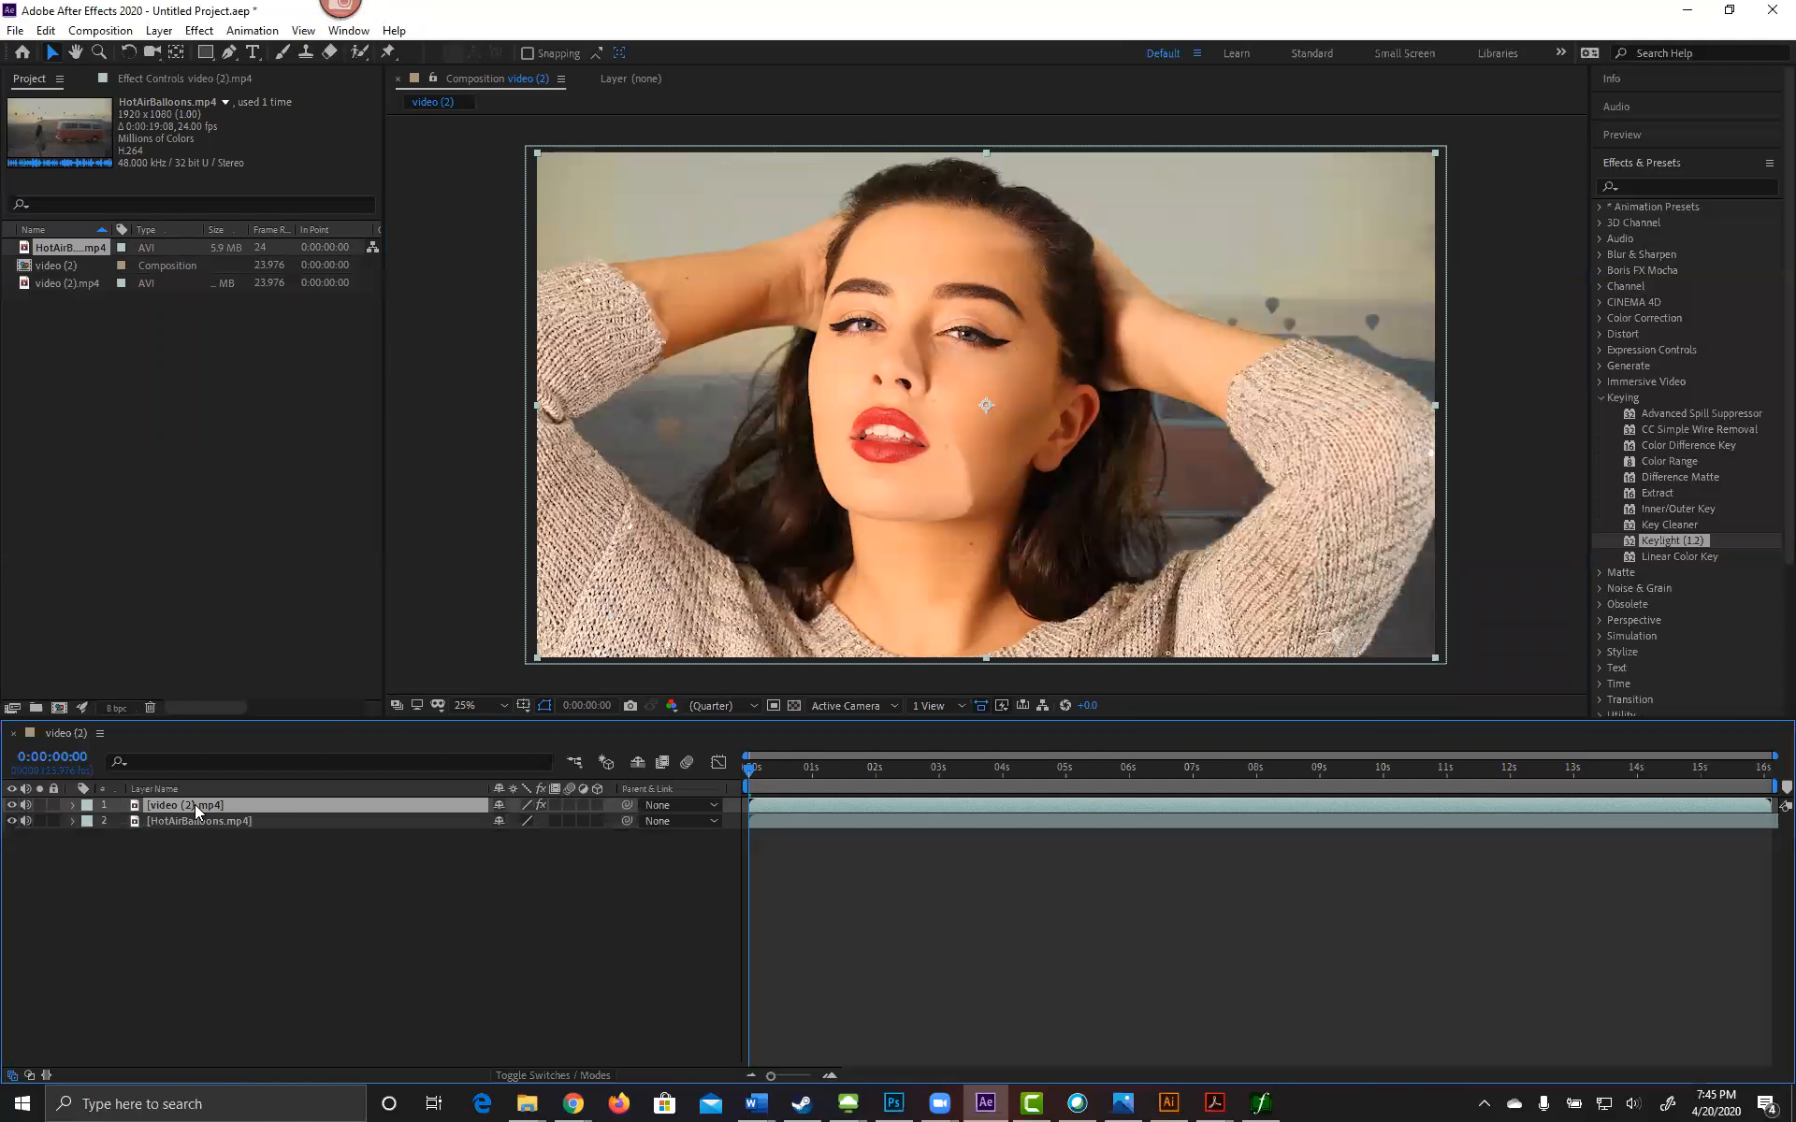
key(Return)
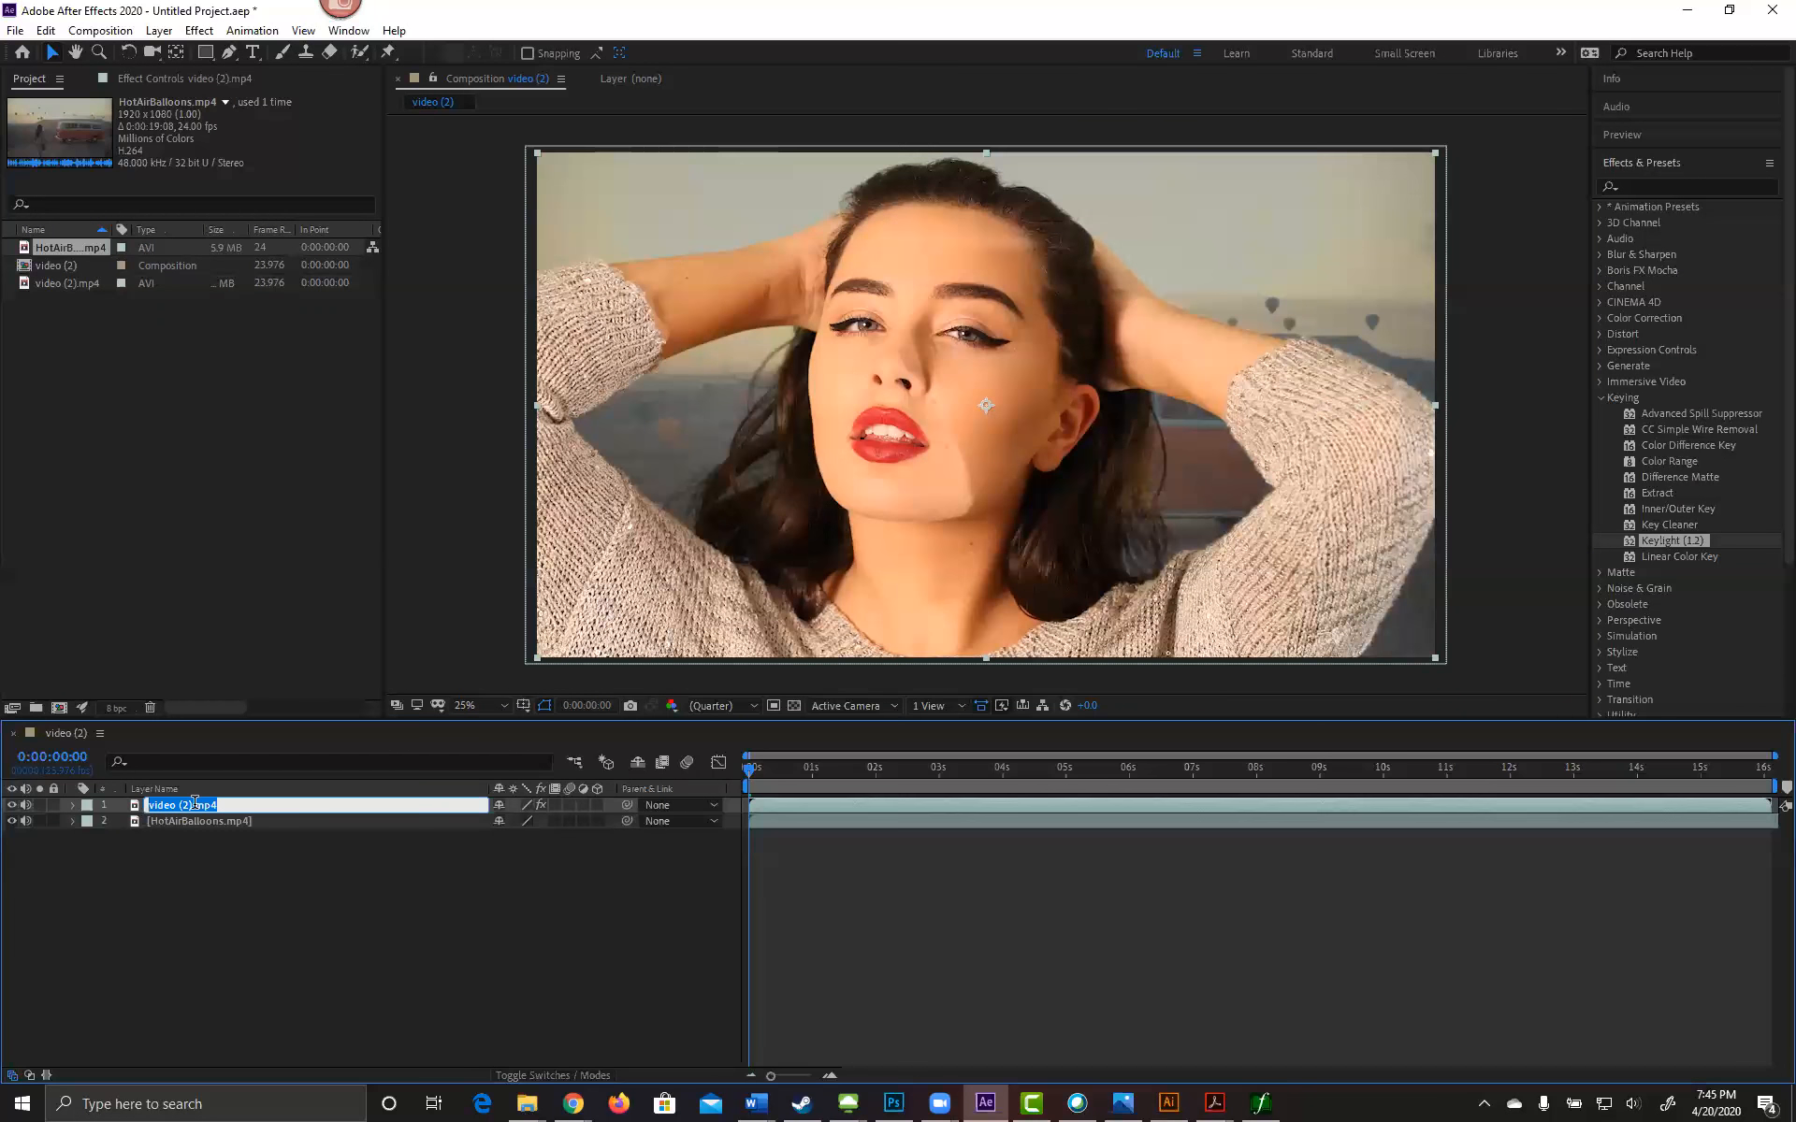
text(greenScreen)
key(Return)
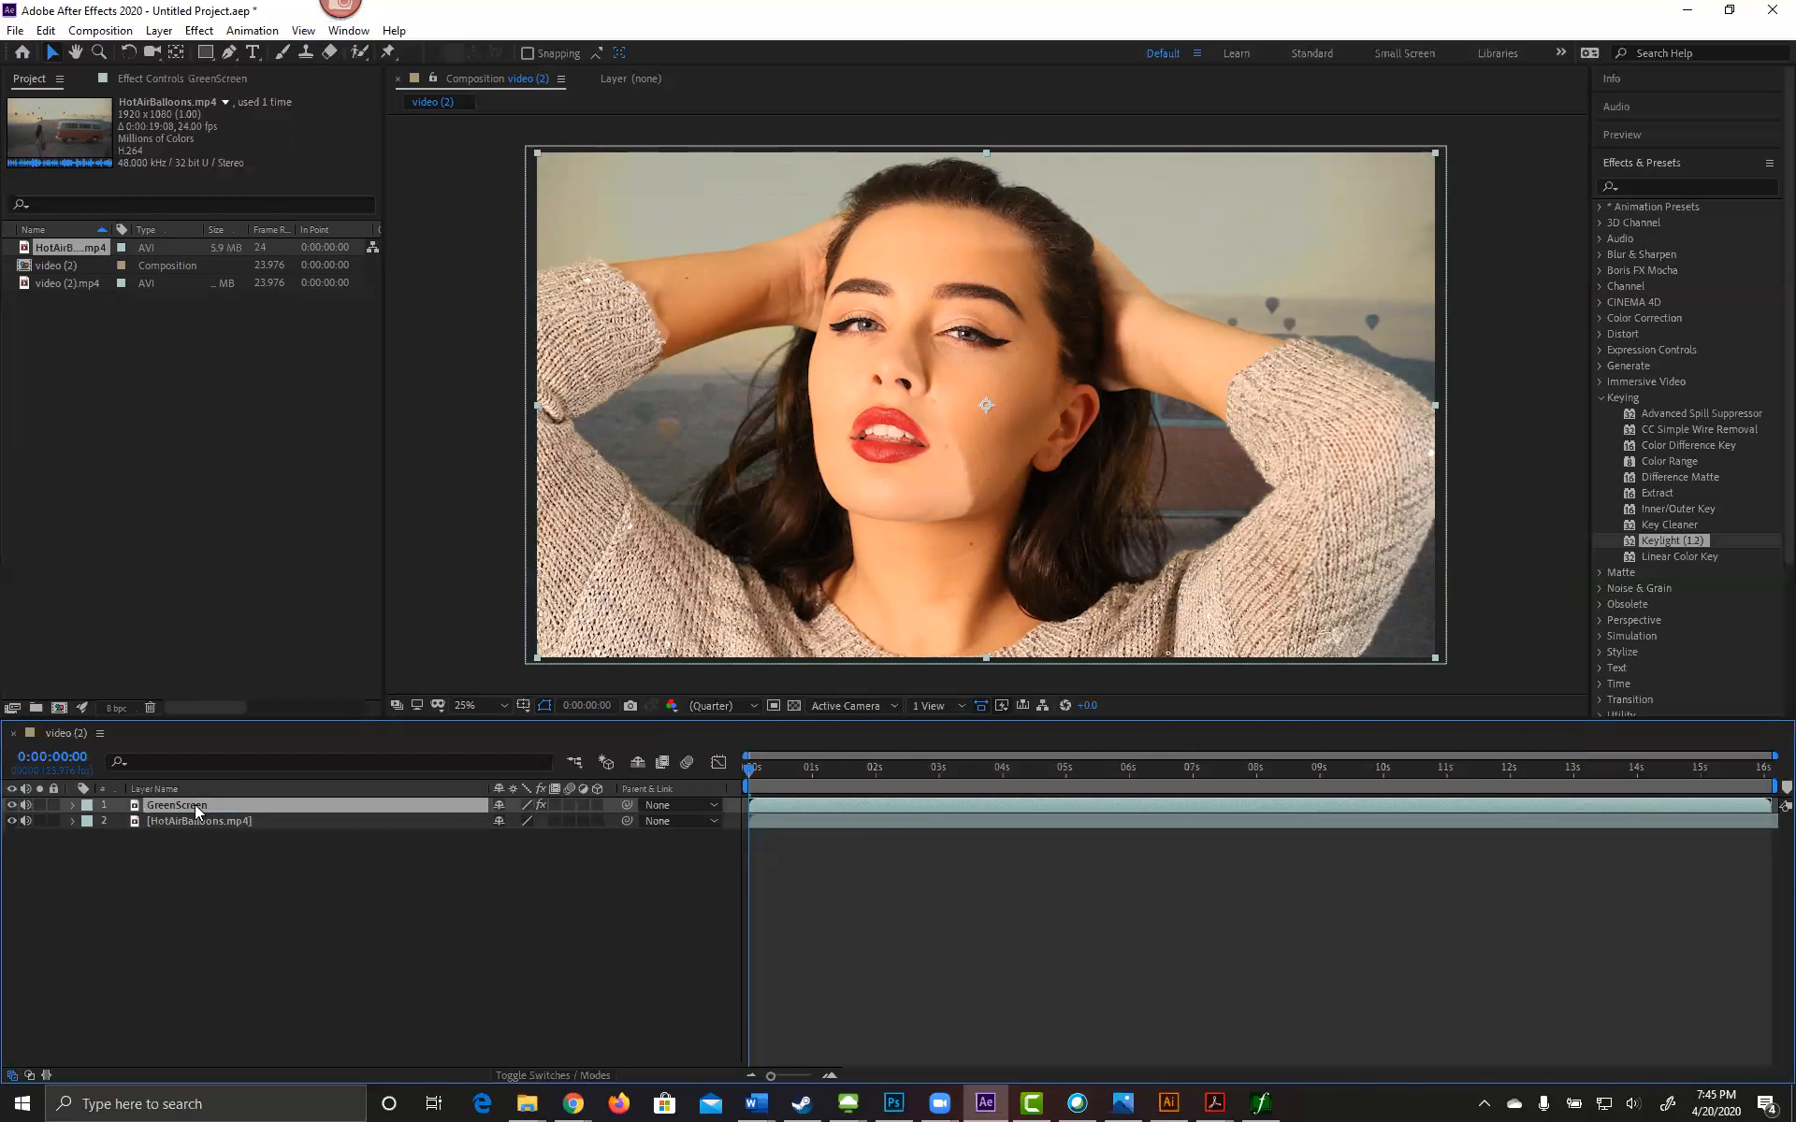
Step: Rename the HotAirBalloons.mp4 layer as BG Video
click(180, 822)
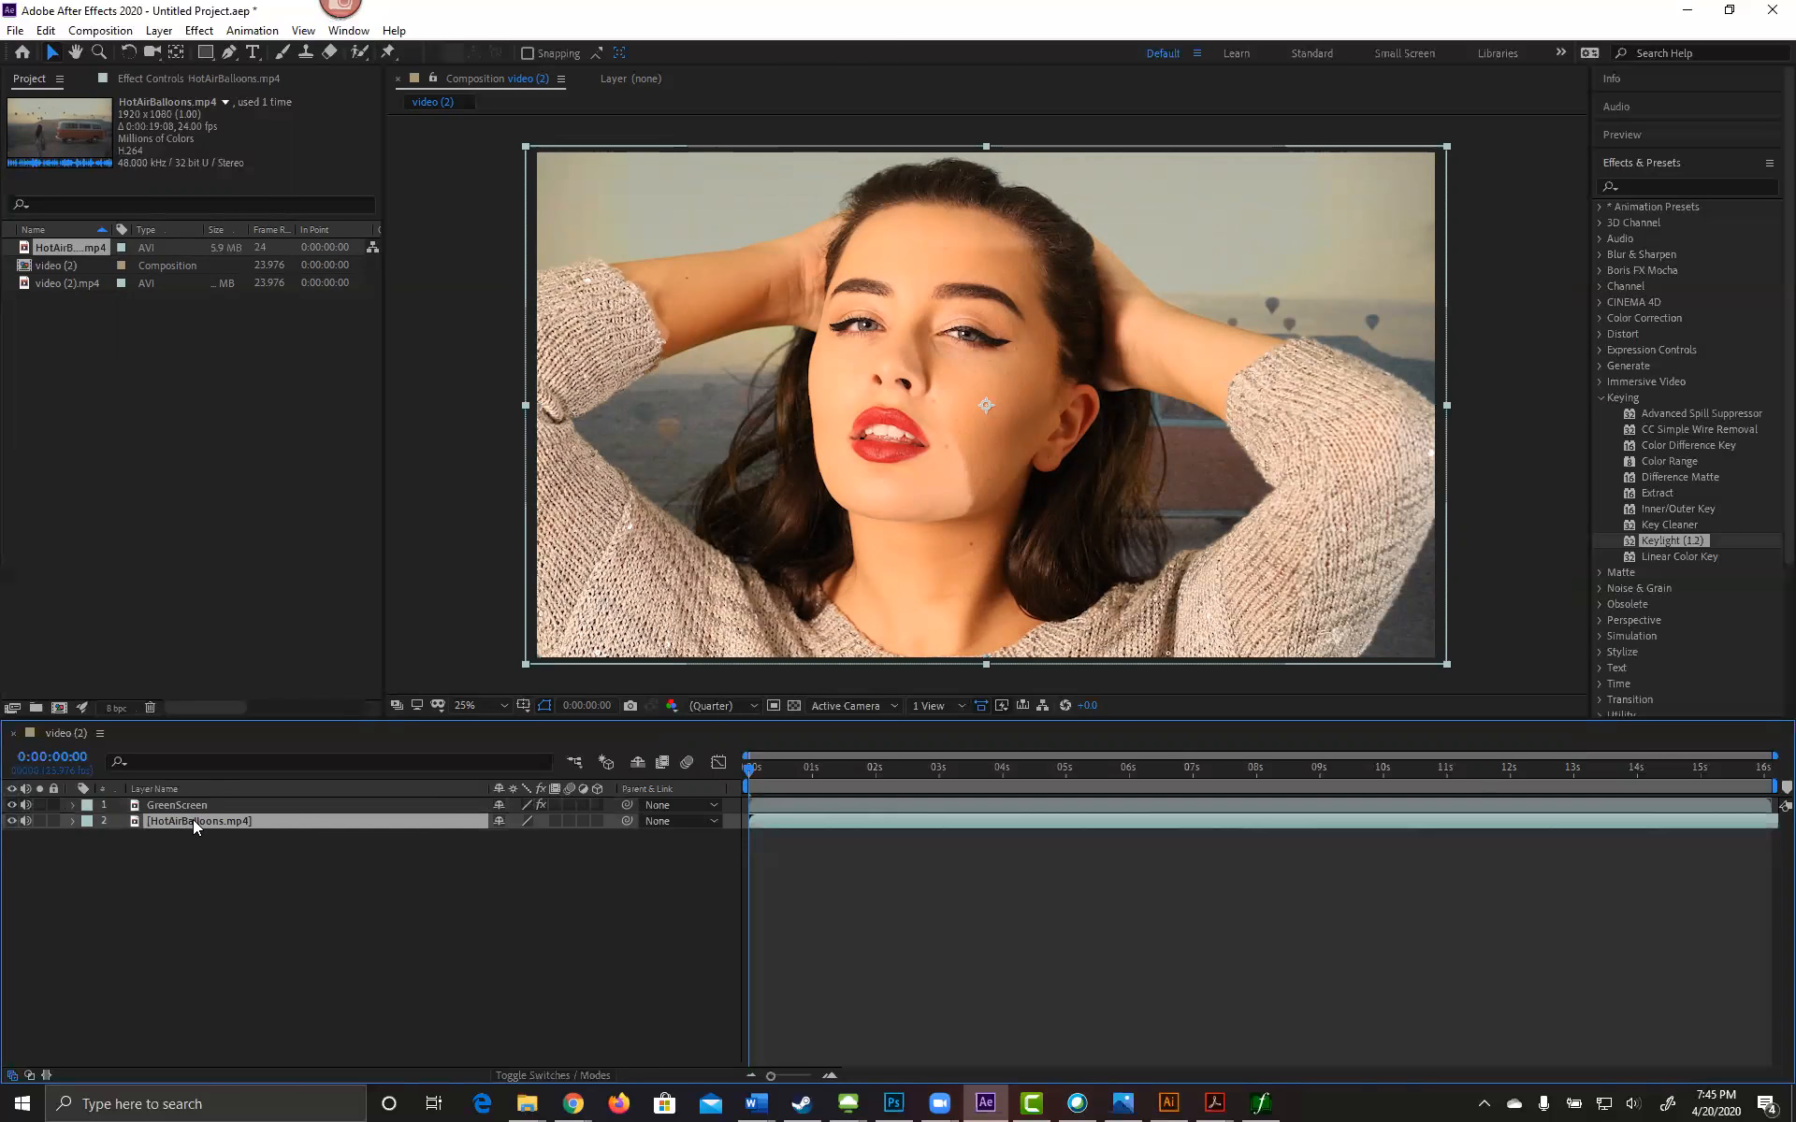
key(Return)
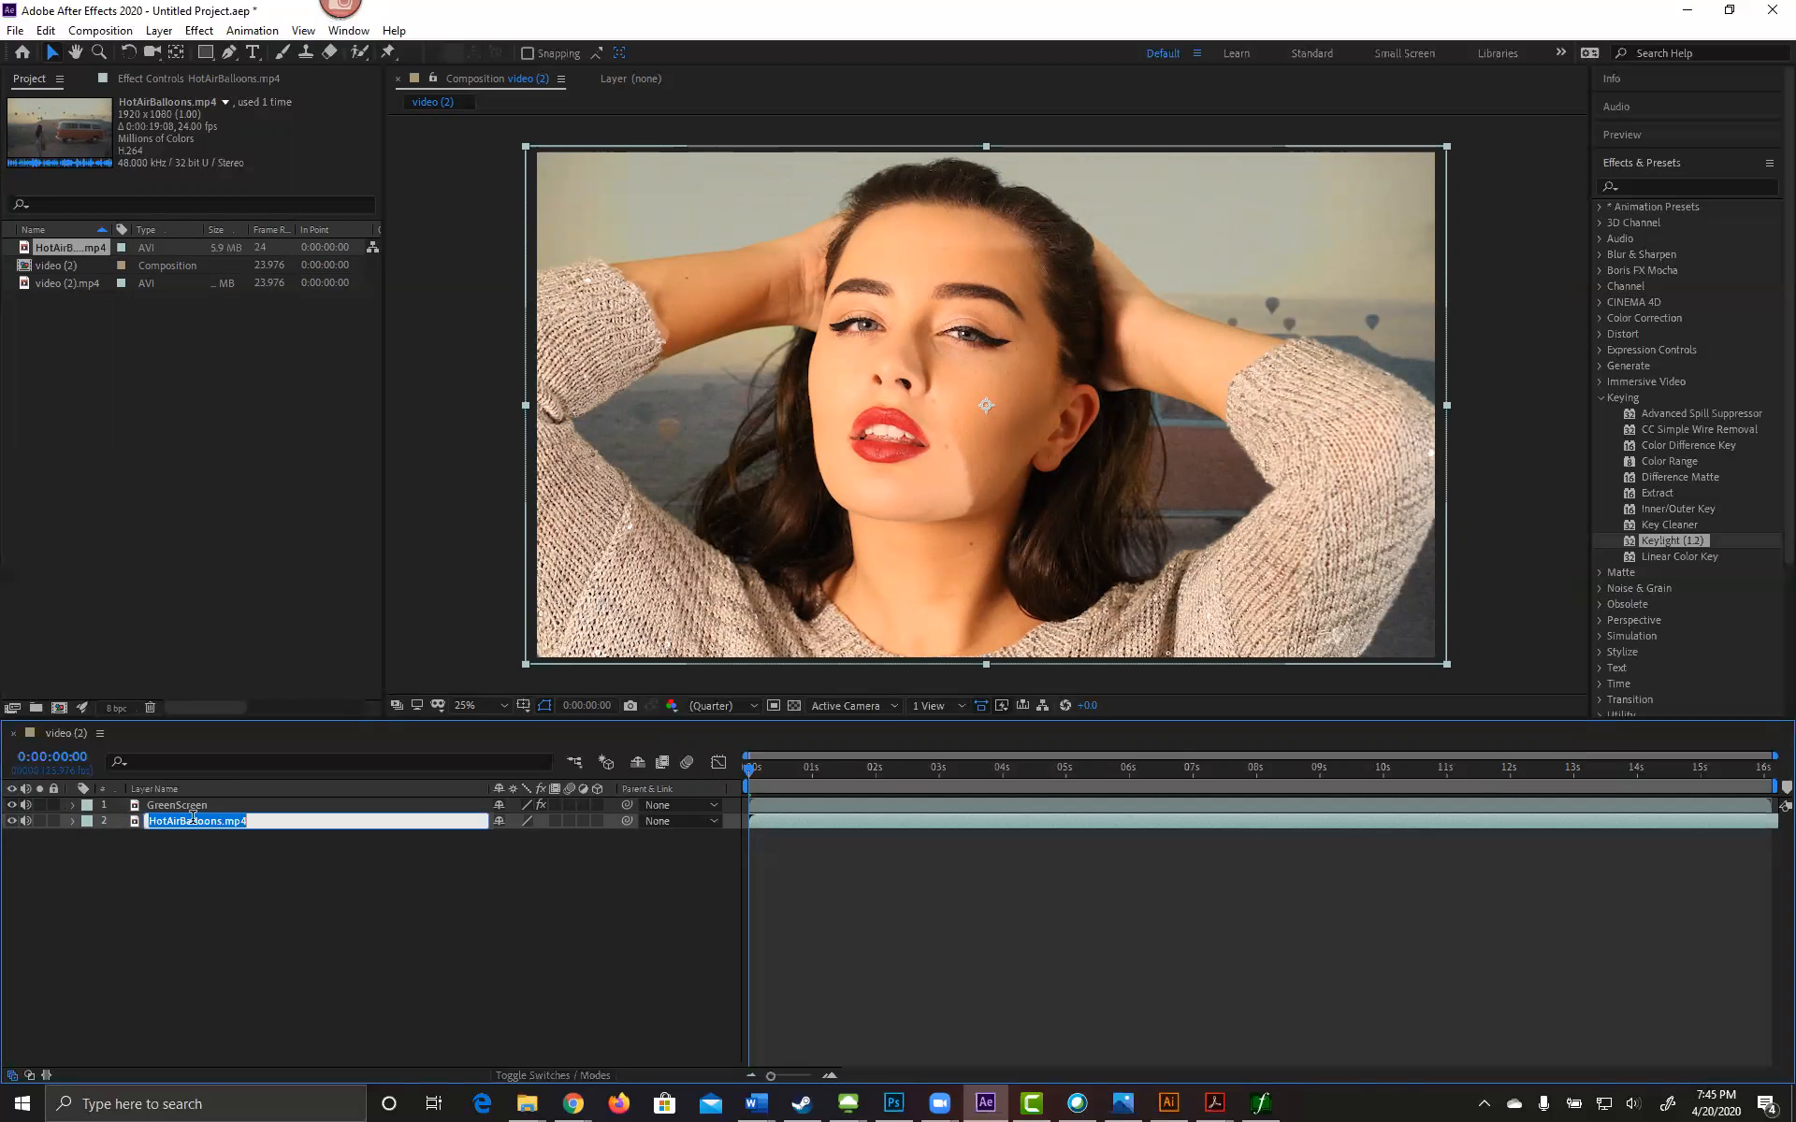
text(BG Video)
key(Return)
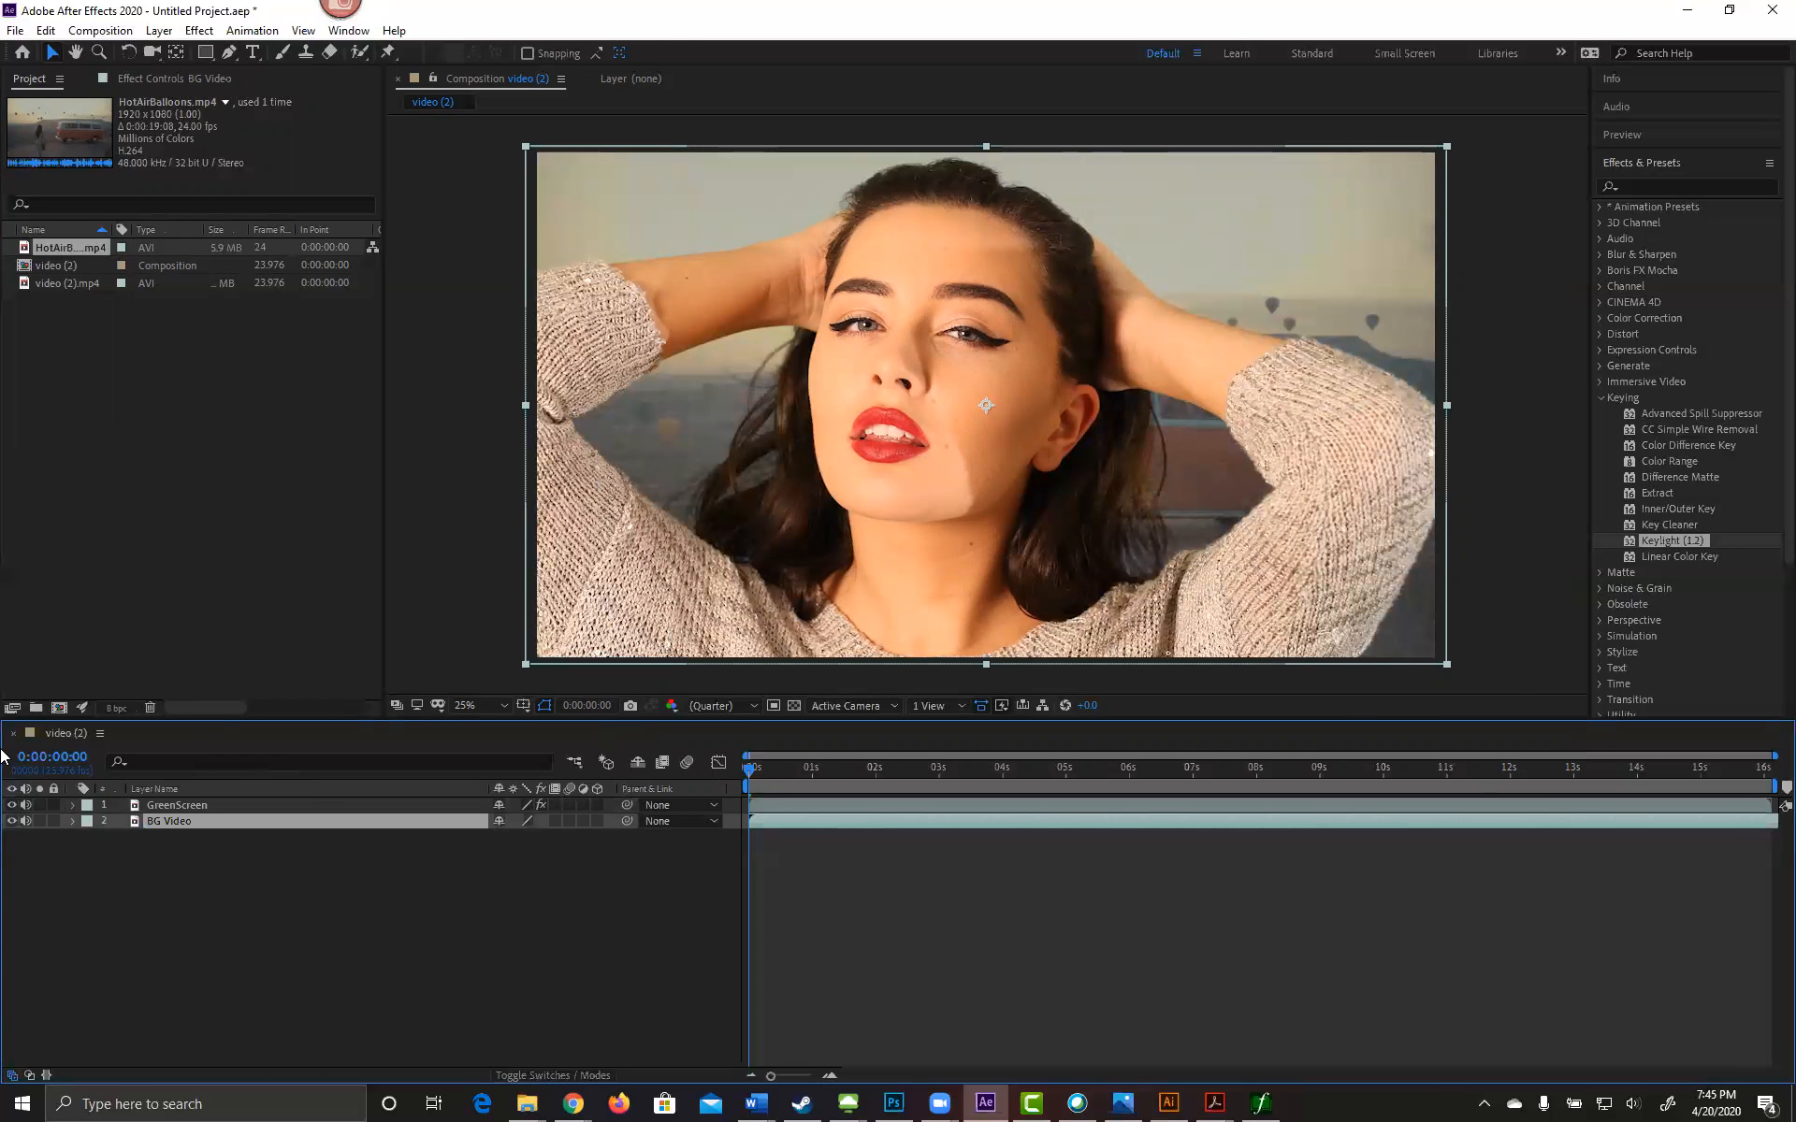
Step: Hide the BG Video layer and display the Keylight settings of the GreenScreen layer
click(13, 821)
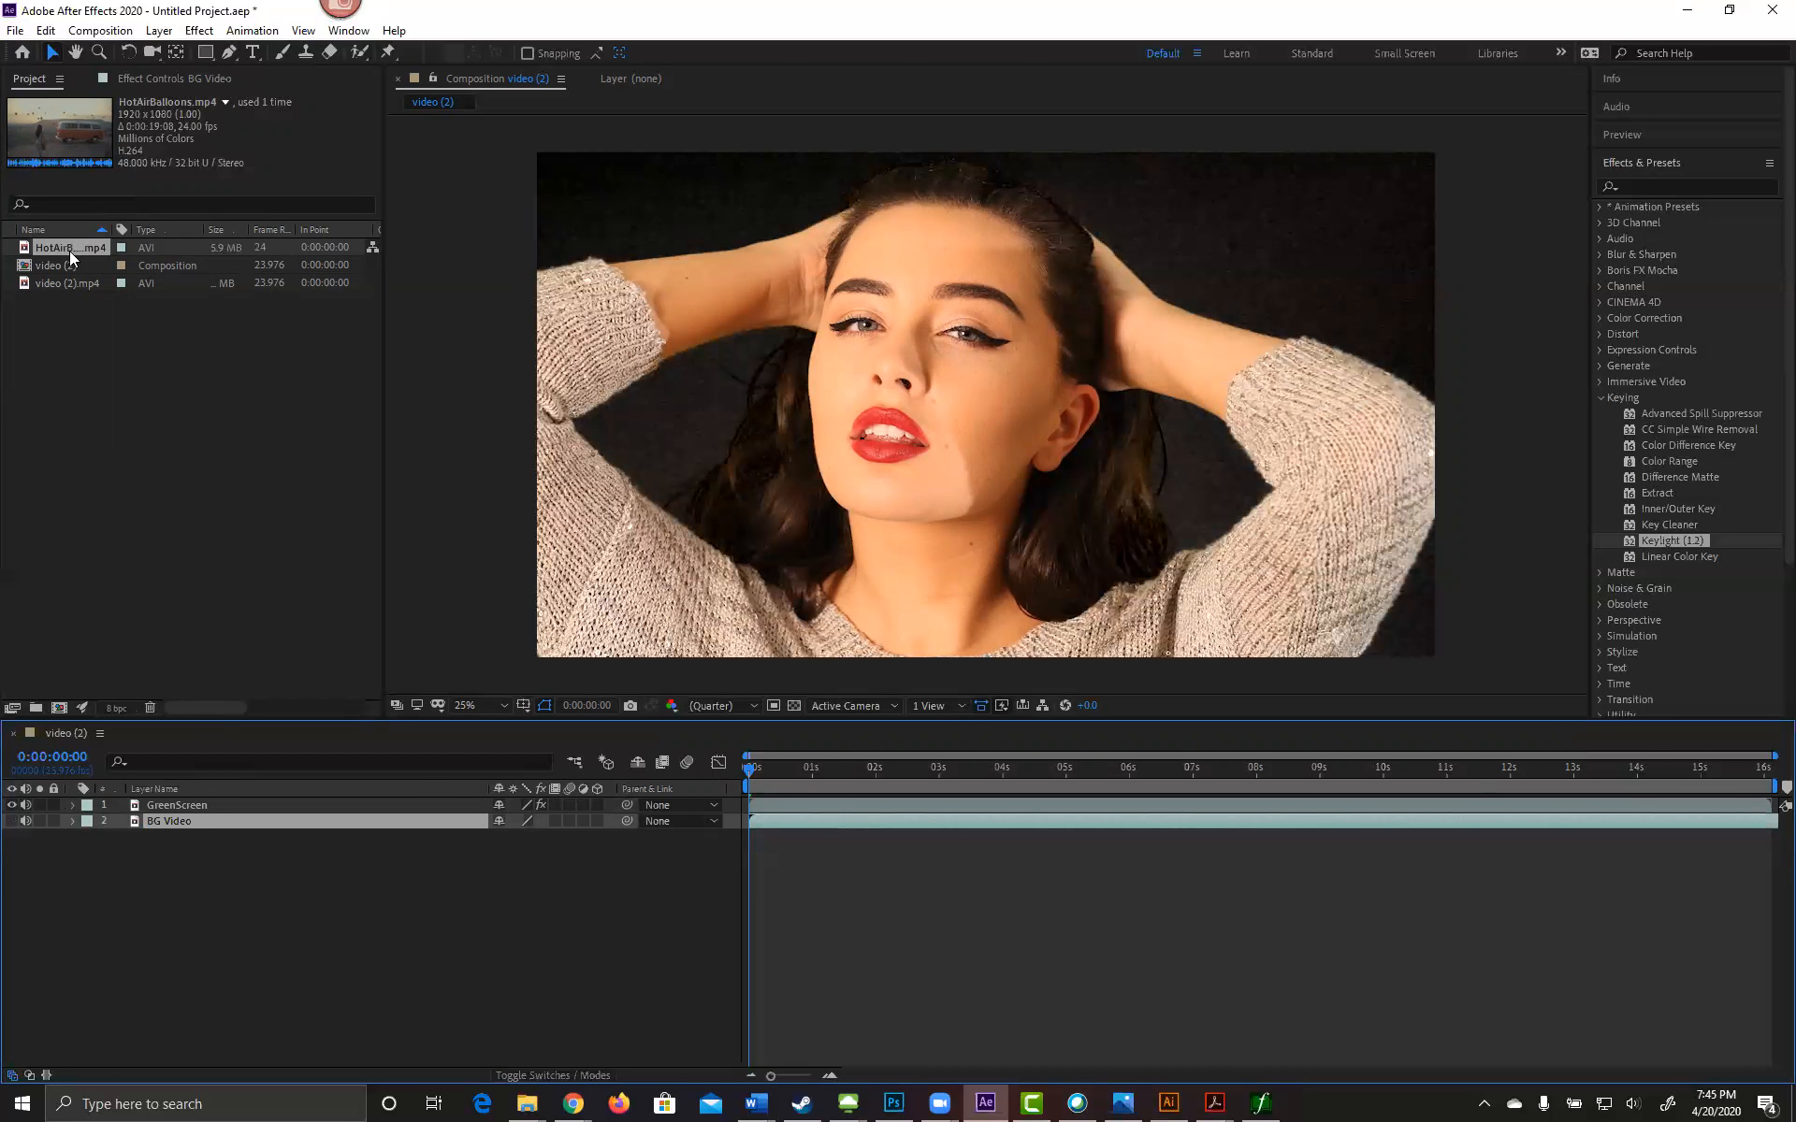
click(171, 78)
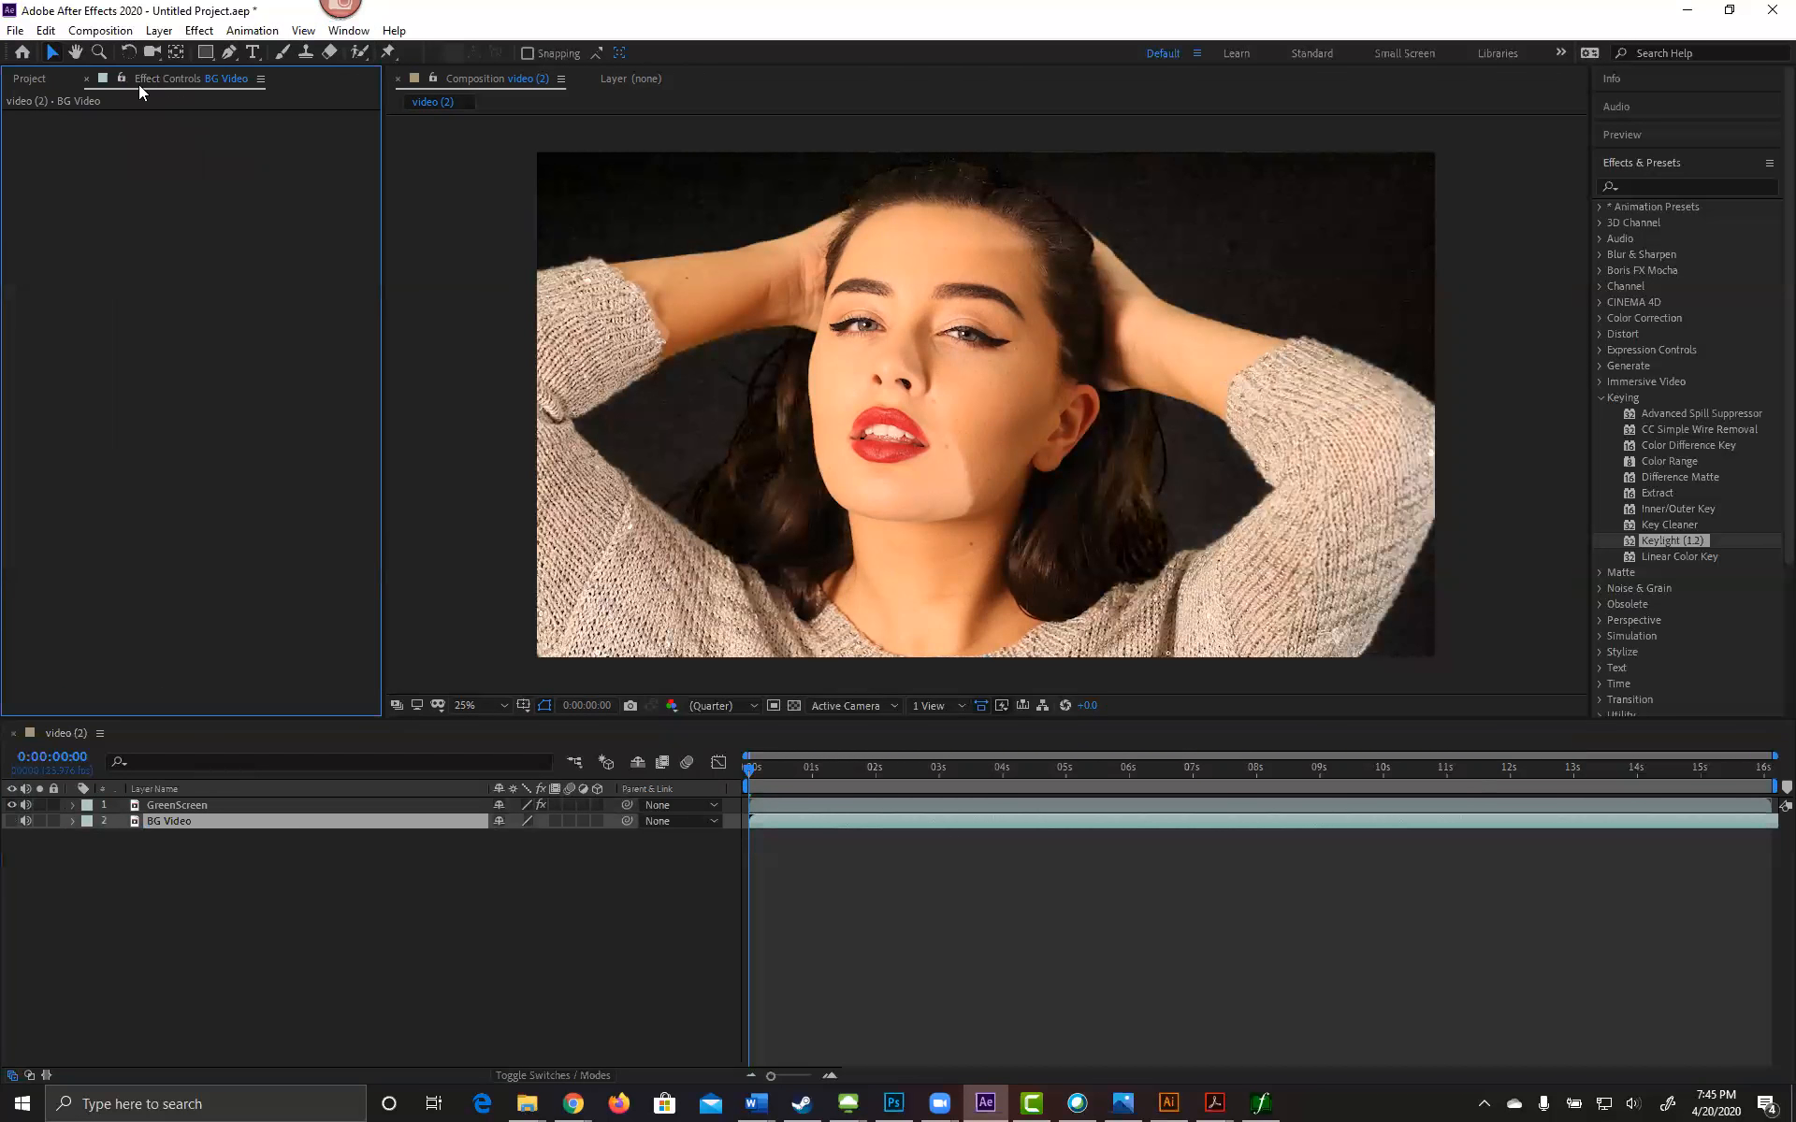
click(169, 805)
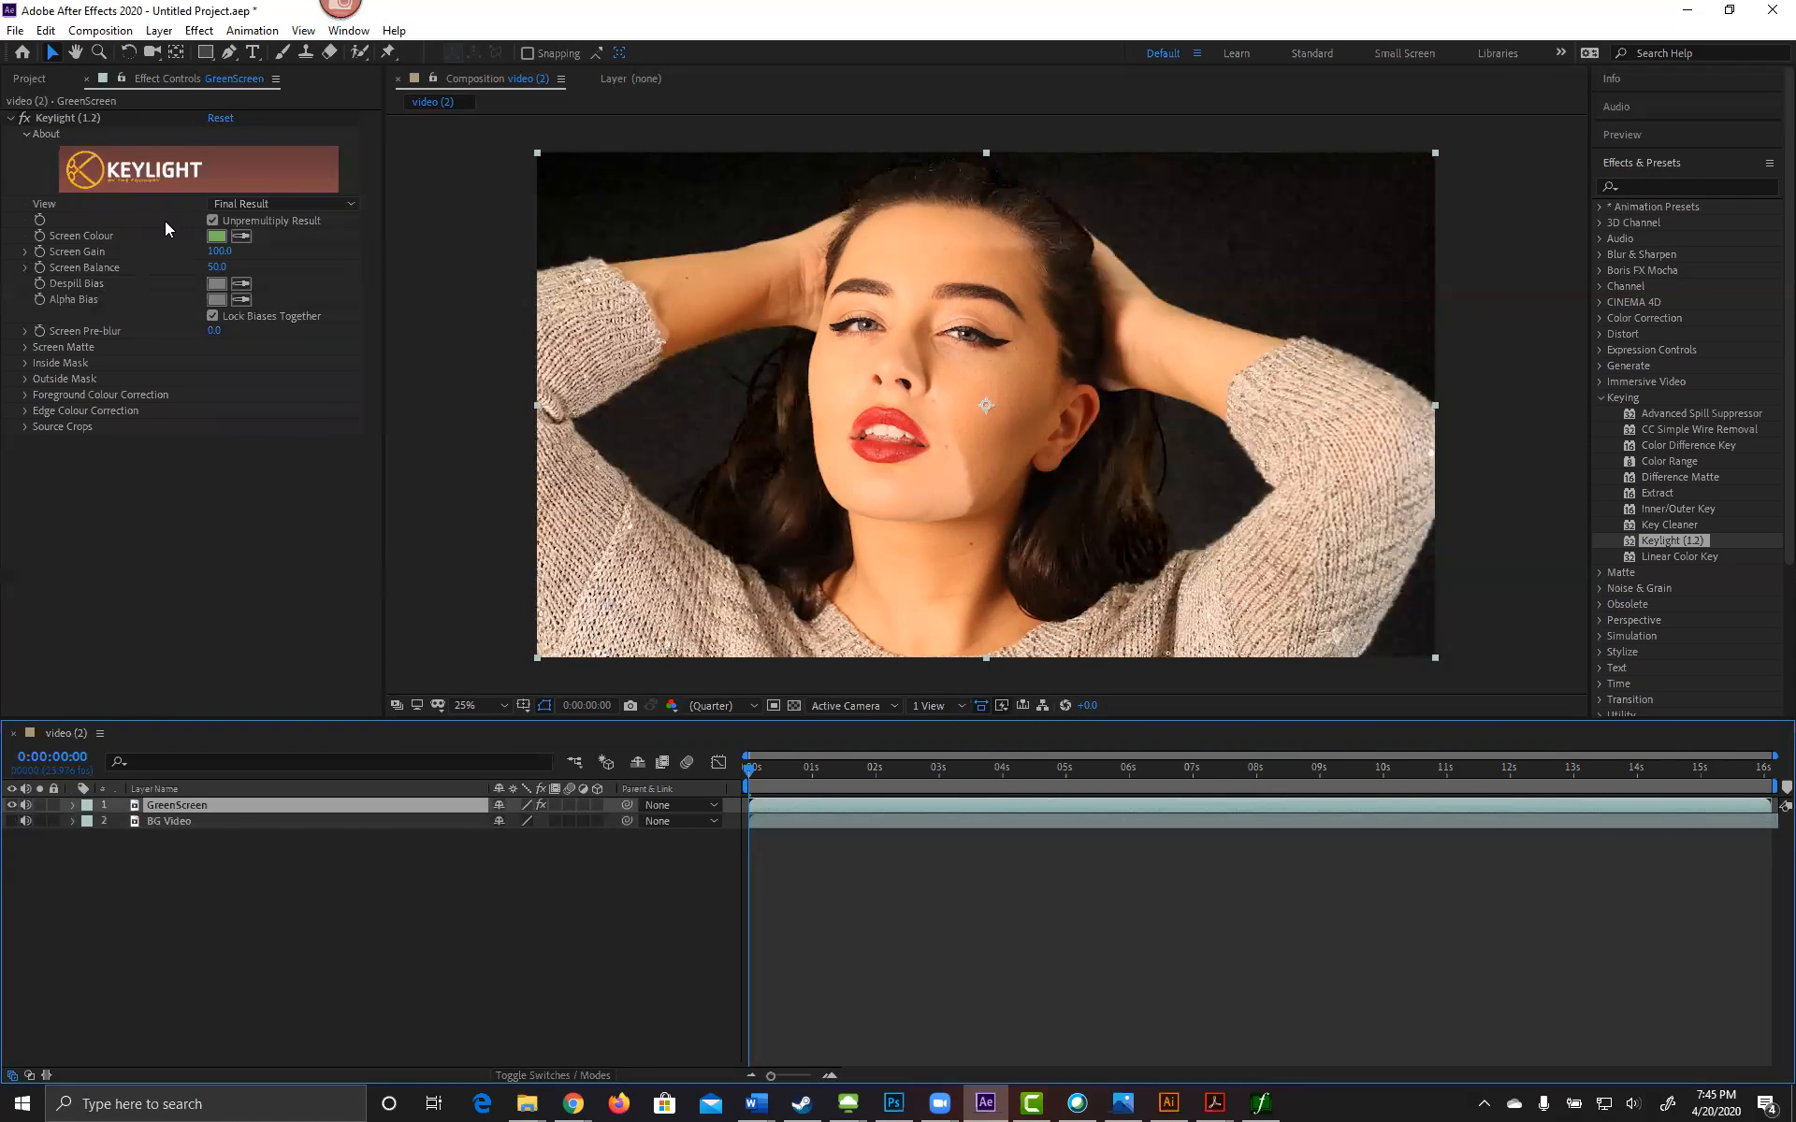
Step: Try a cream tone sampled from the footage as the Keylight Screen Colour, checking it with the BG Video layer briefly shown
click(241, 236)
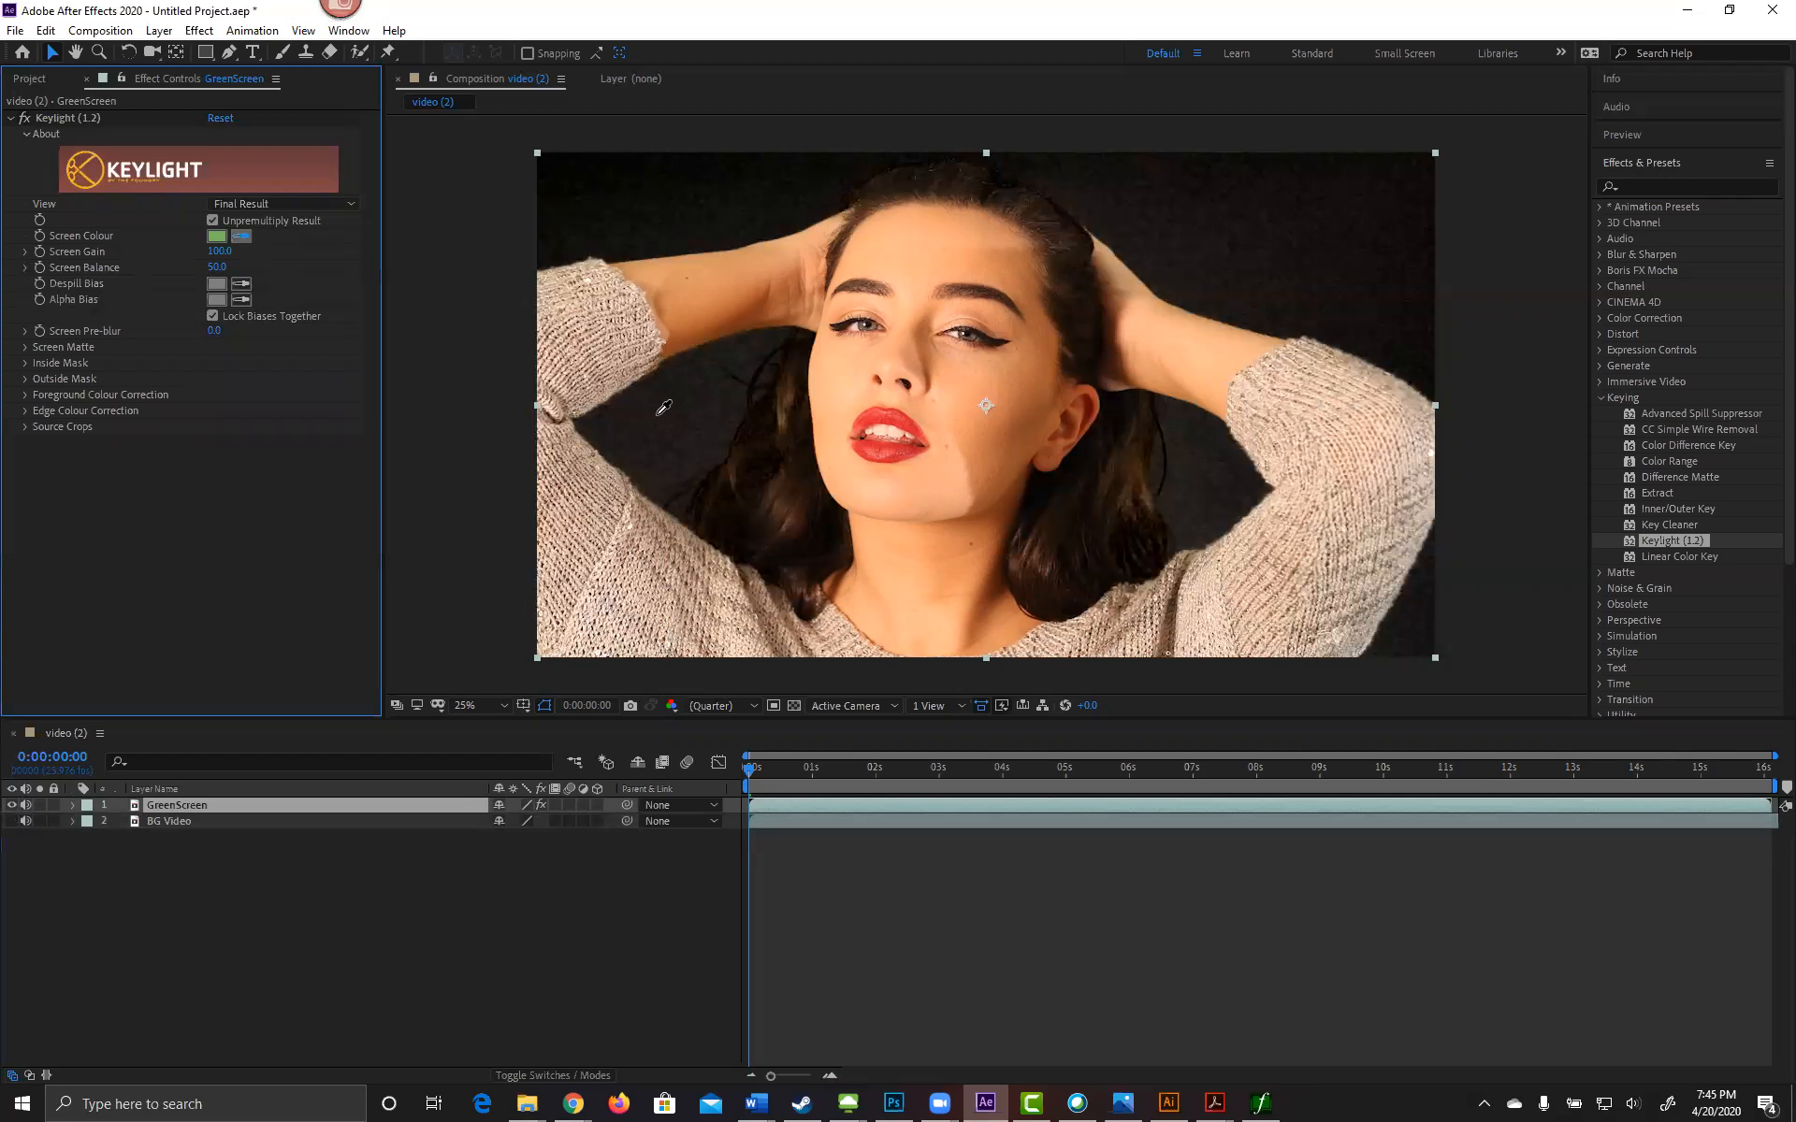
click(705, 406)
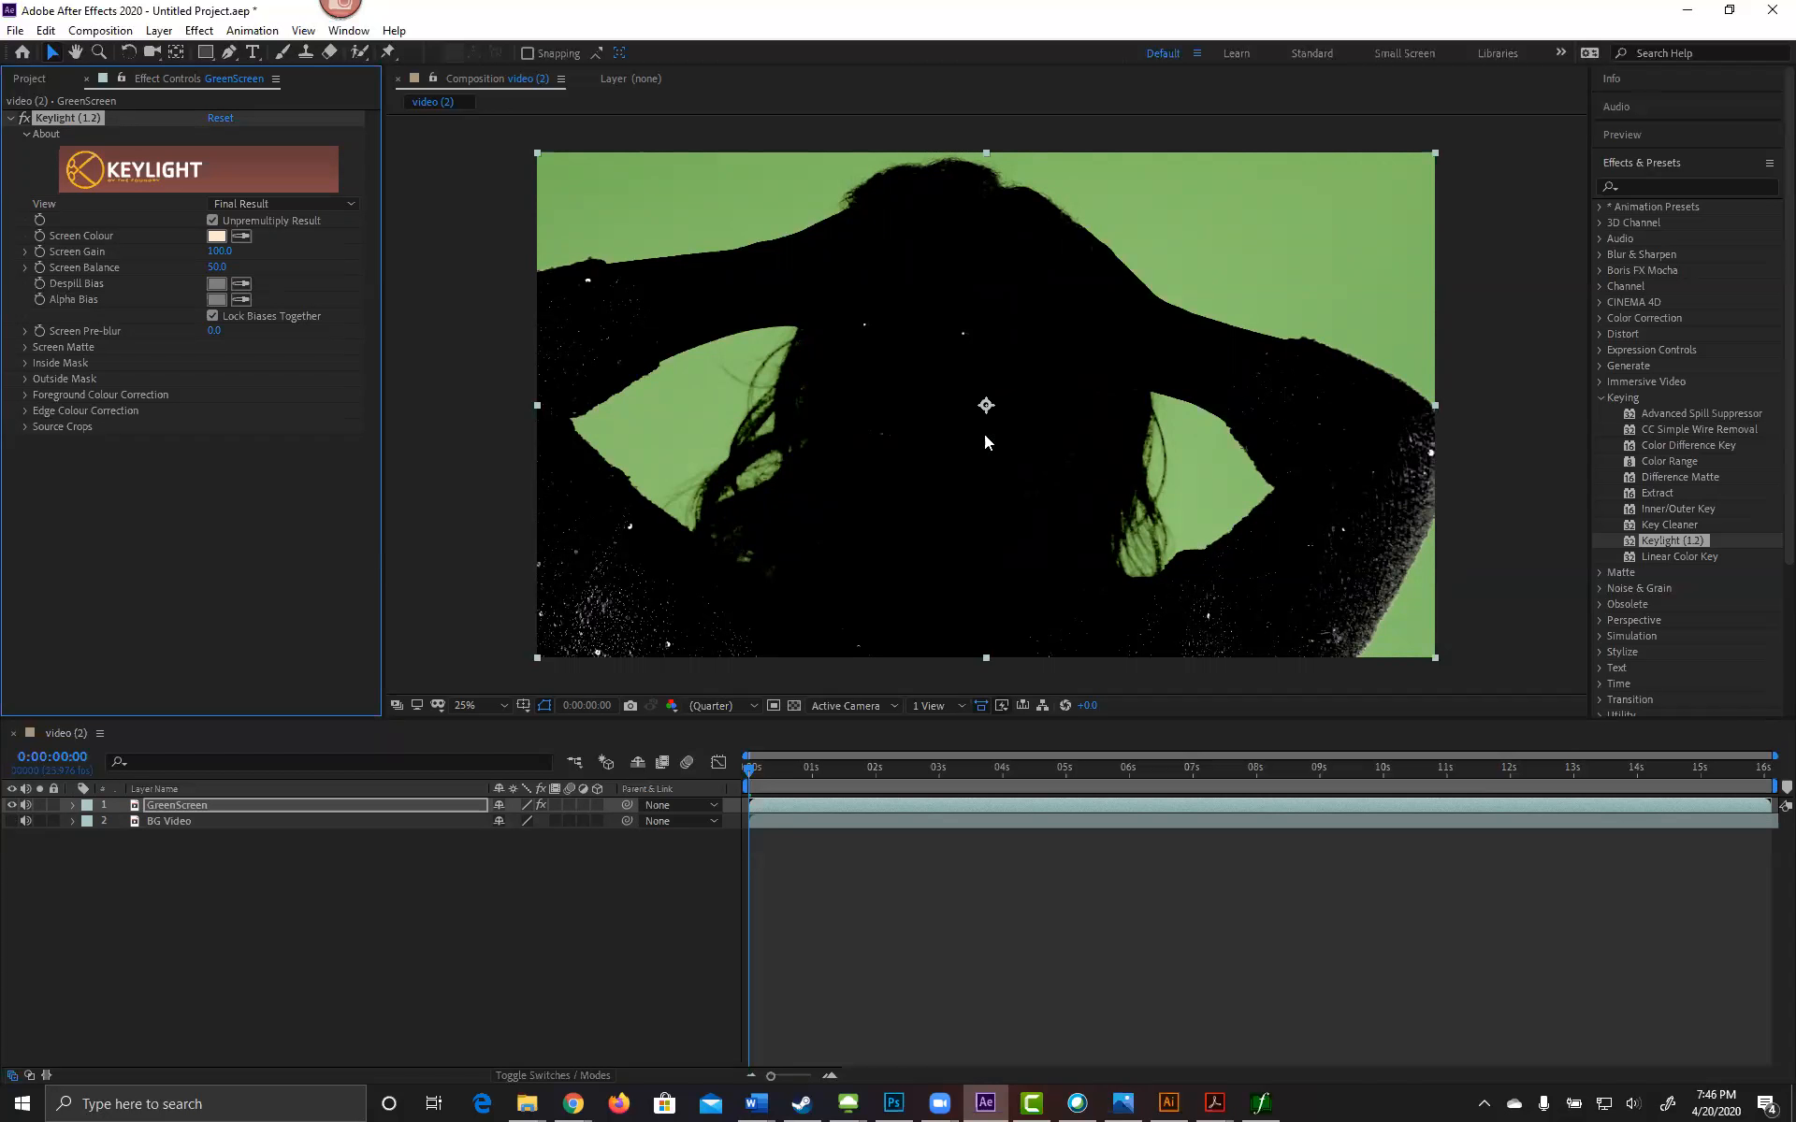
click(11, 821)
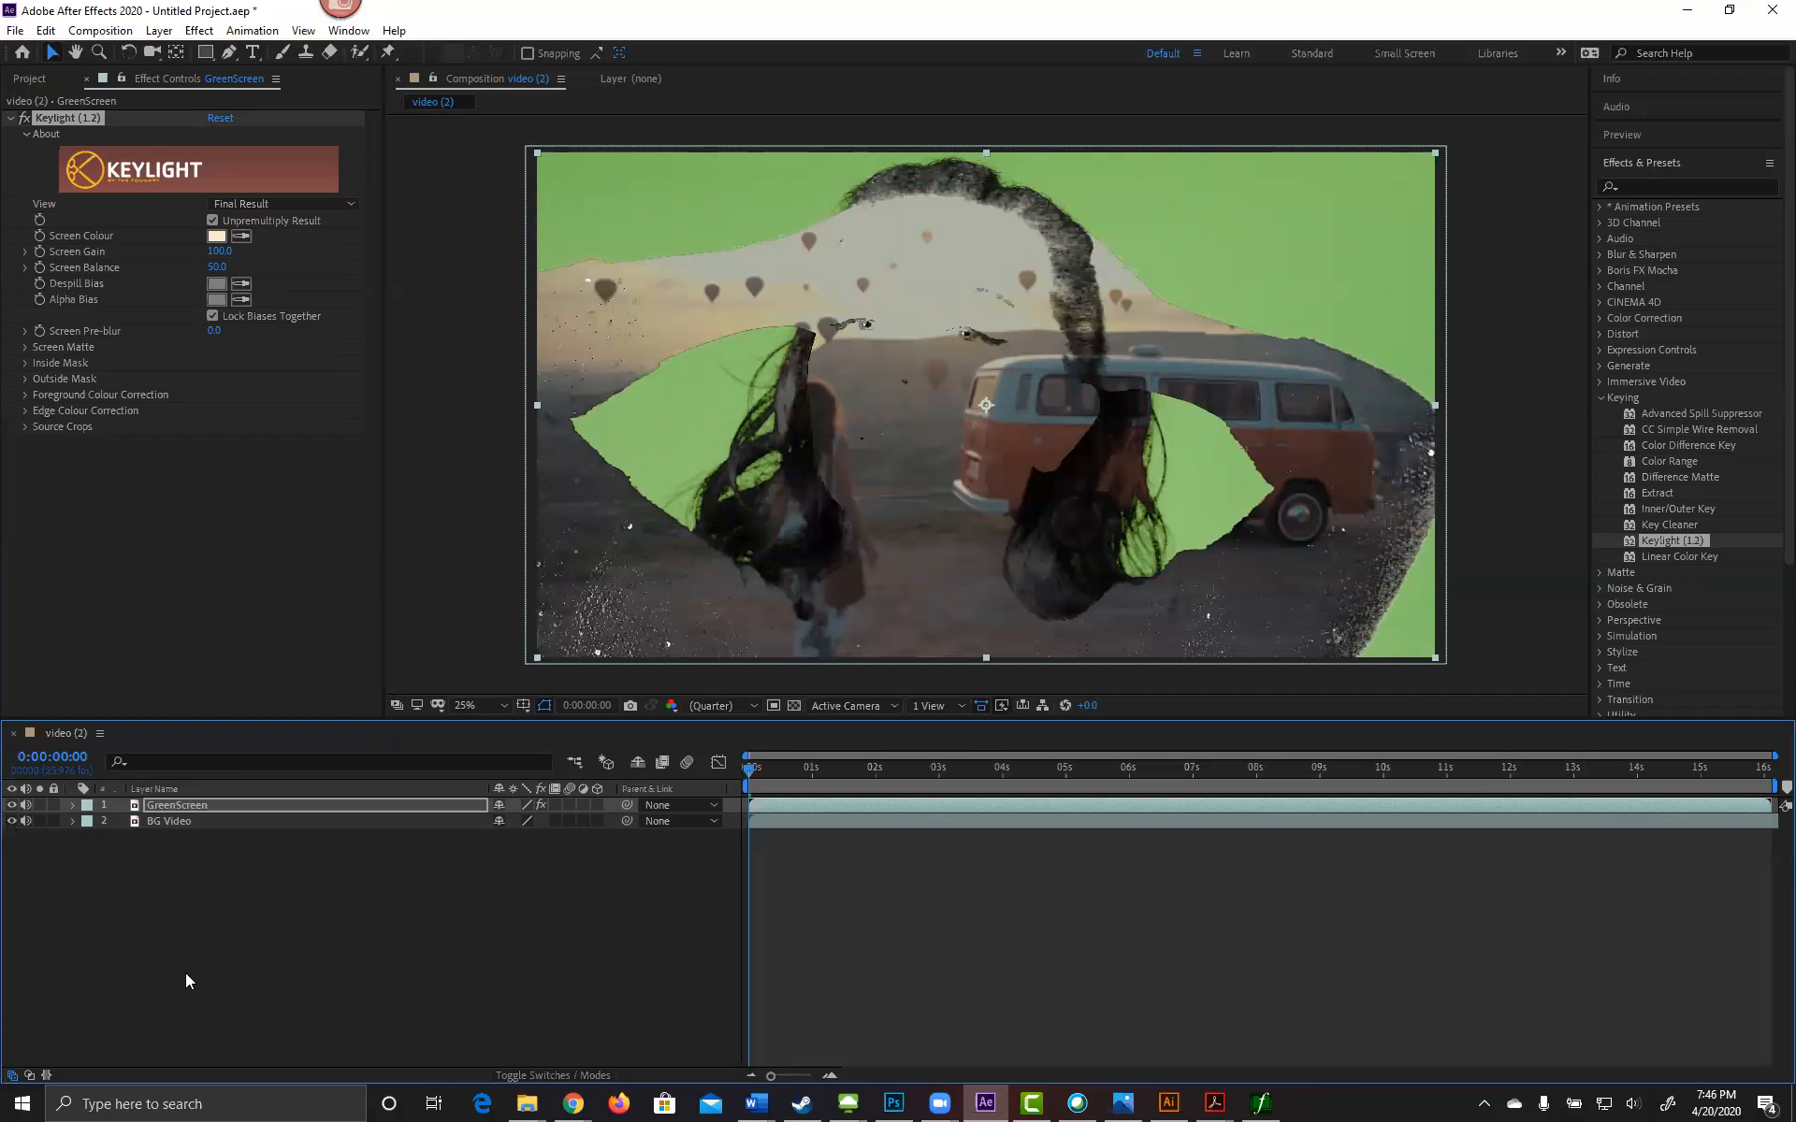
click(11, 821)
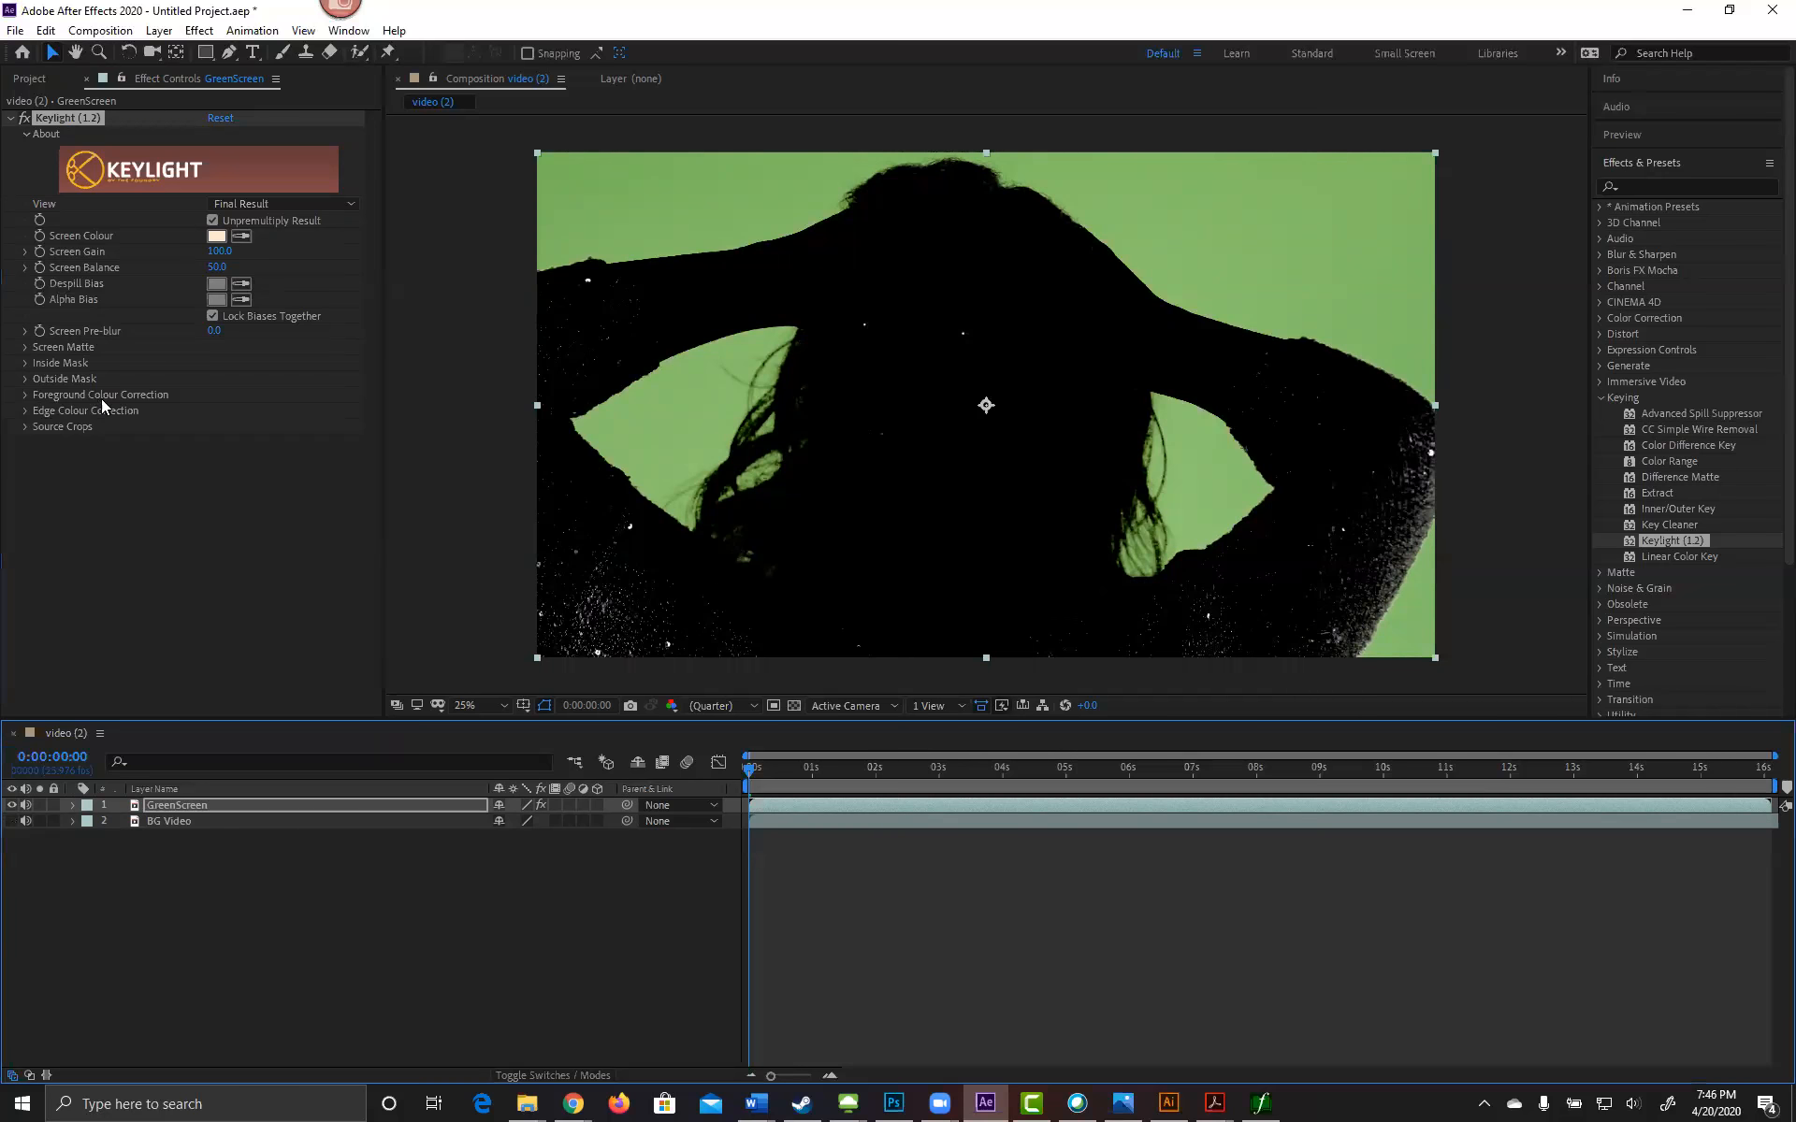
Step: Reset Keylight, sample the green between the woman's arm and hair as Screen Colour, and check it against the BG Video layer
click(221, 118)
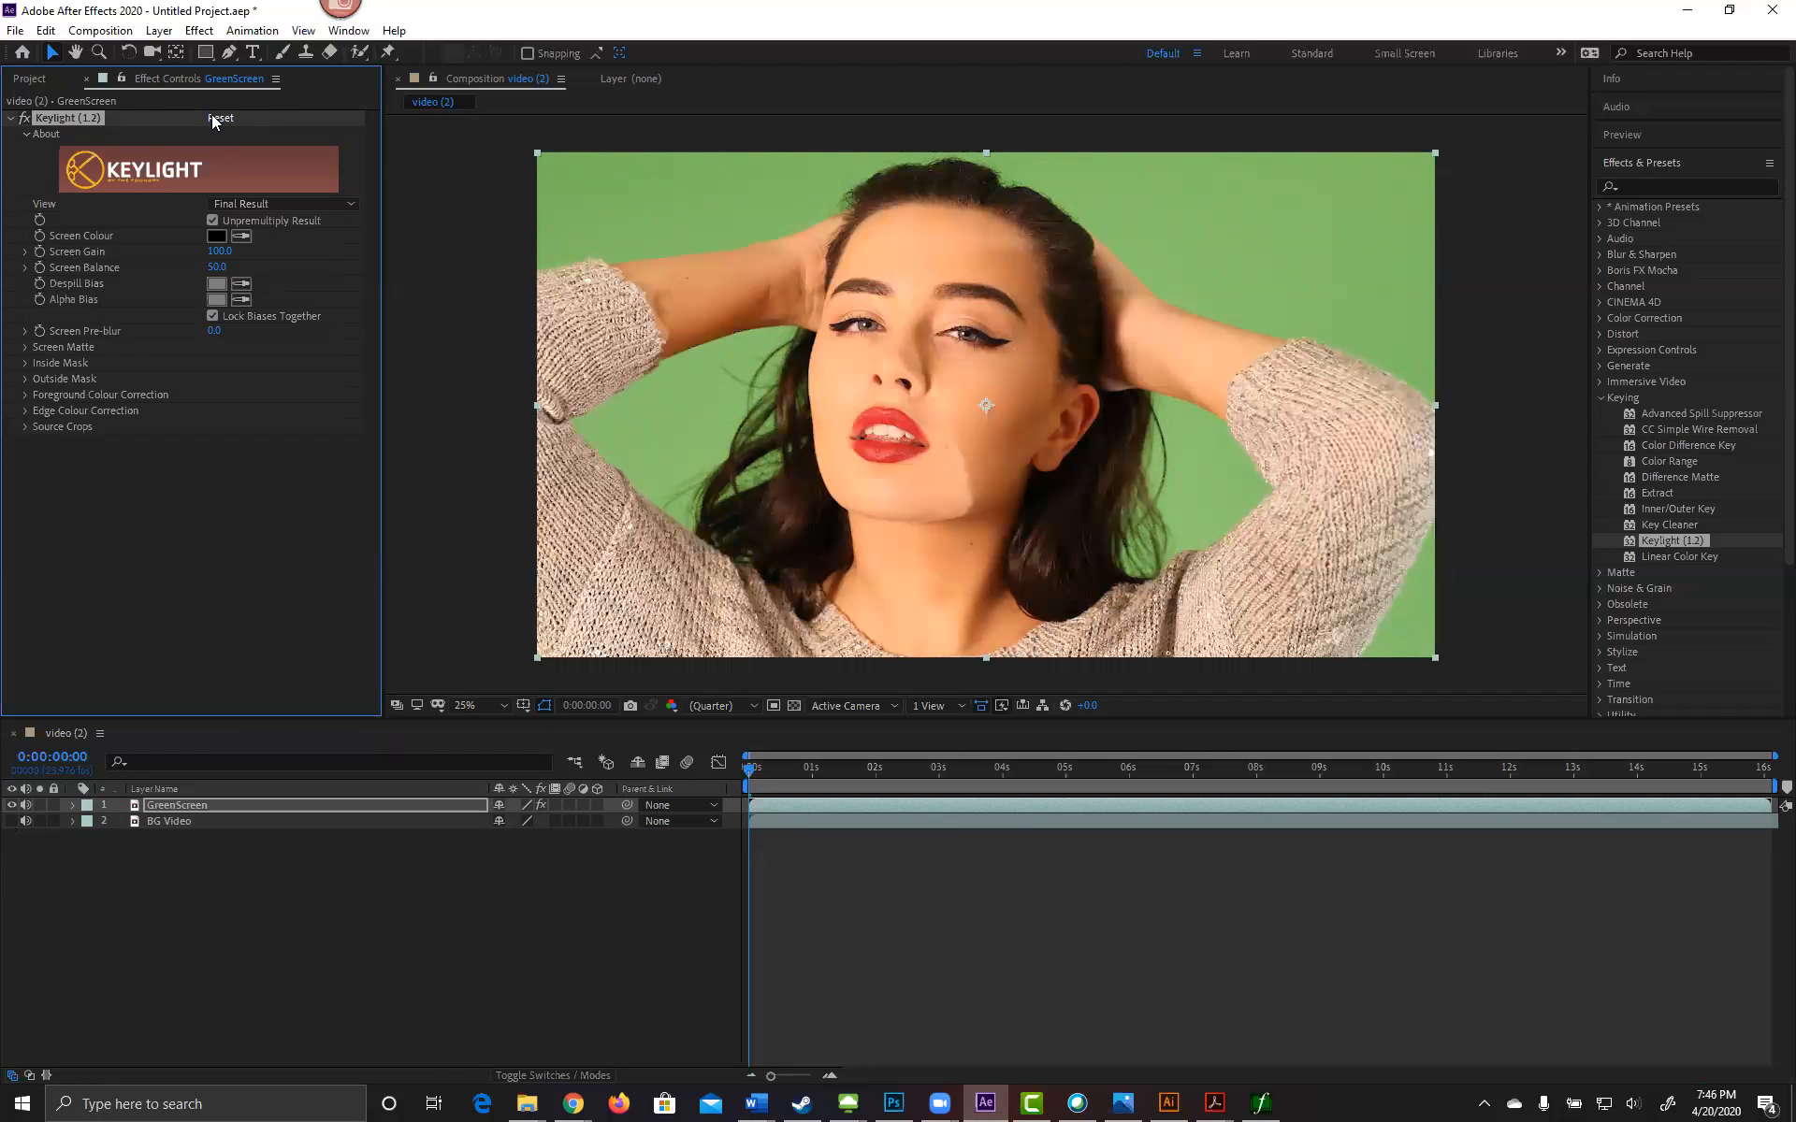
click(242, 235)
click(732, 407)
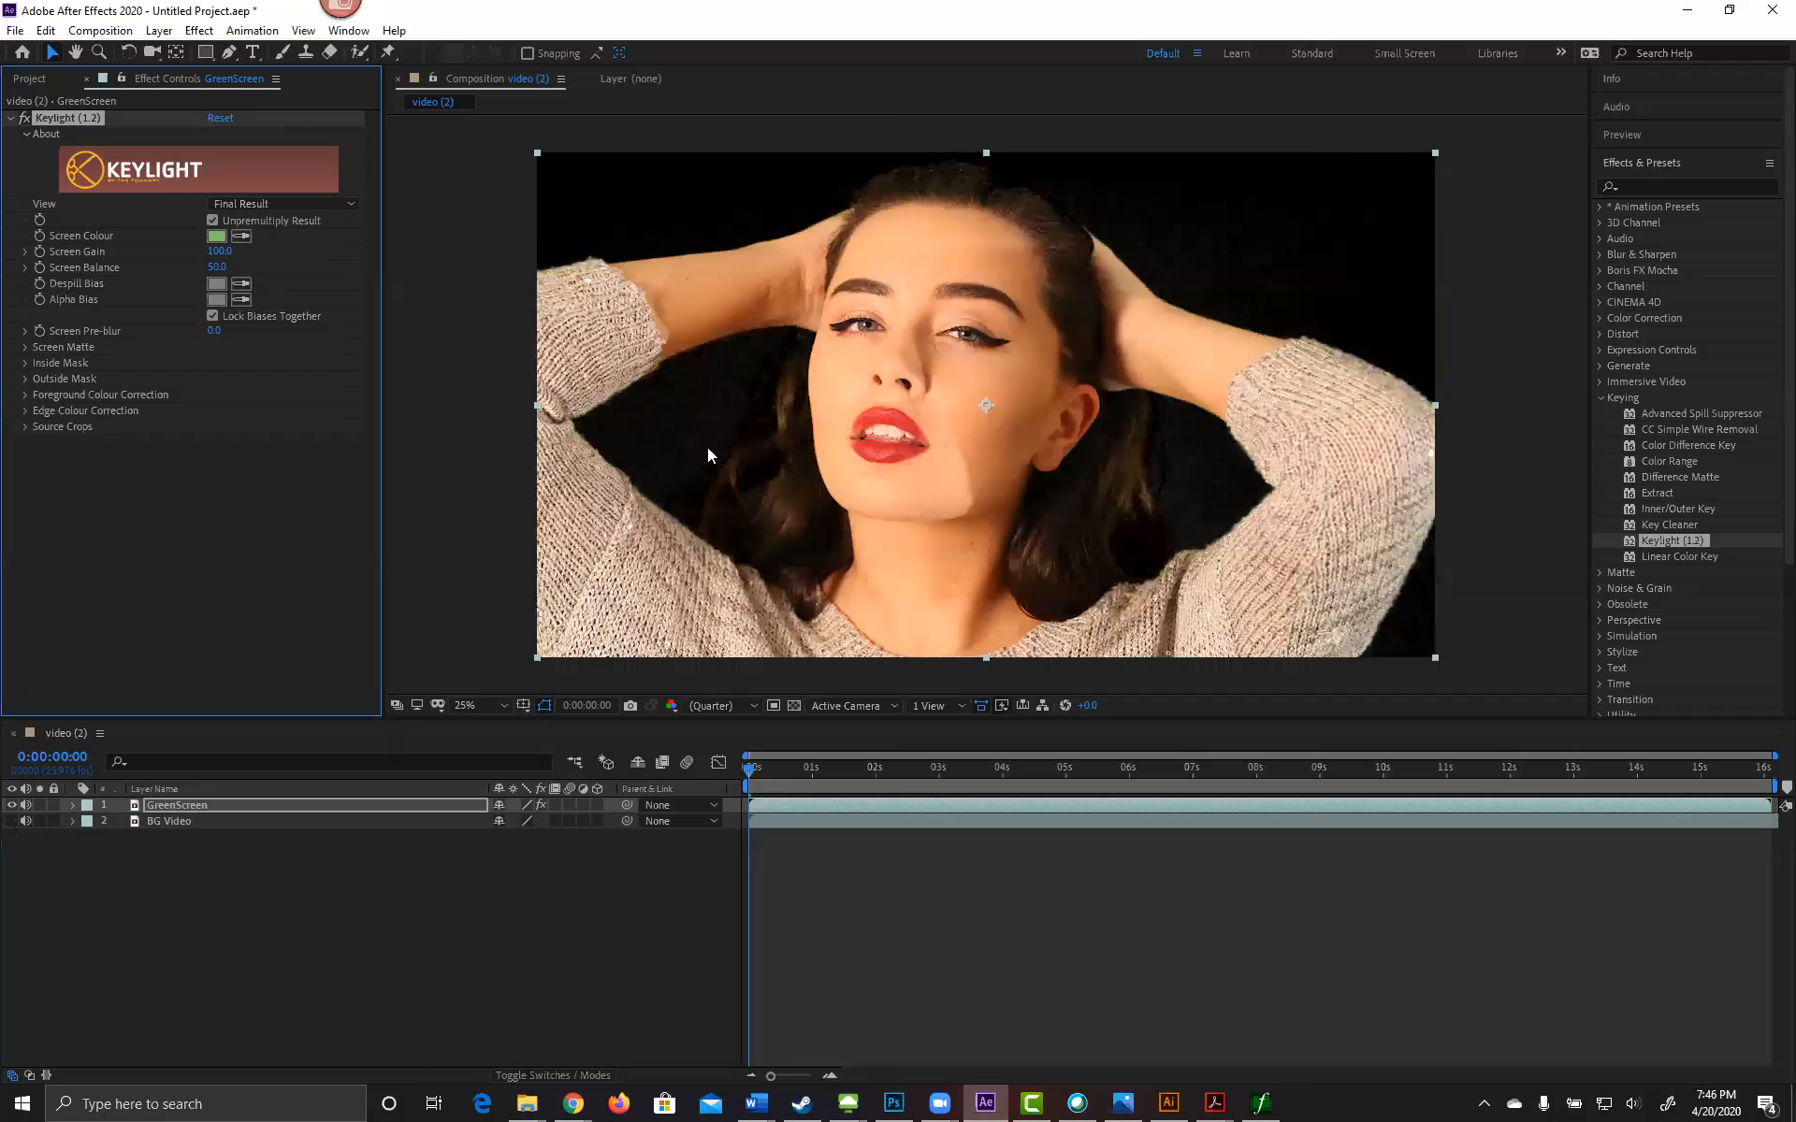
click(5, 825)
click(11, 822)
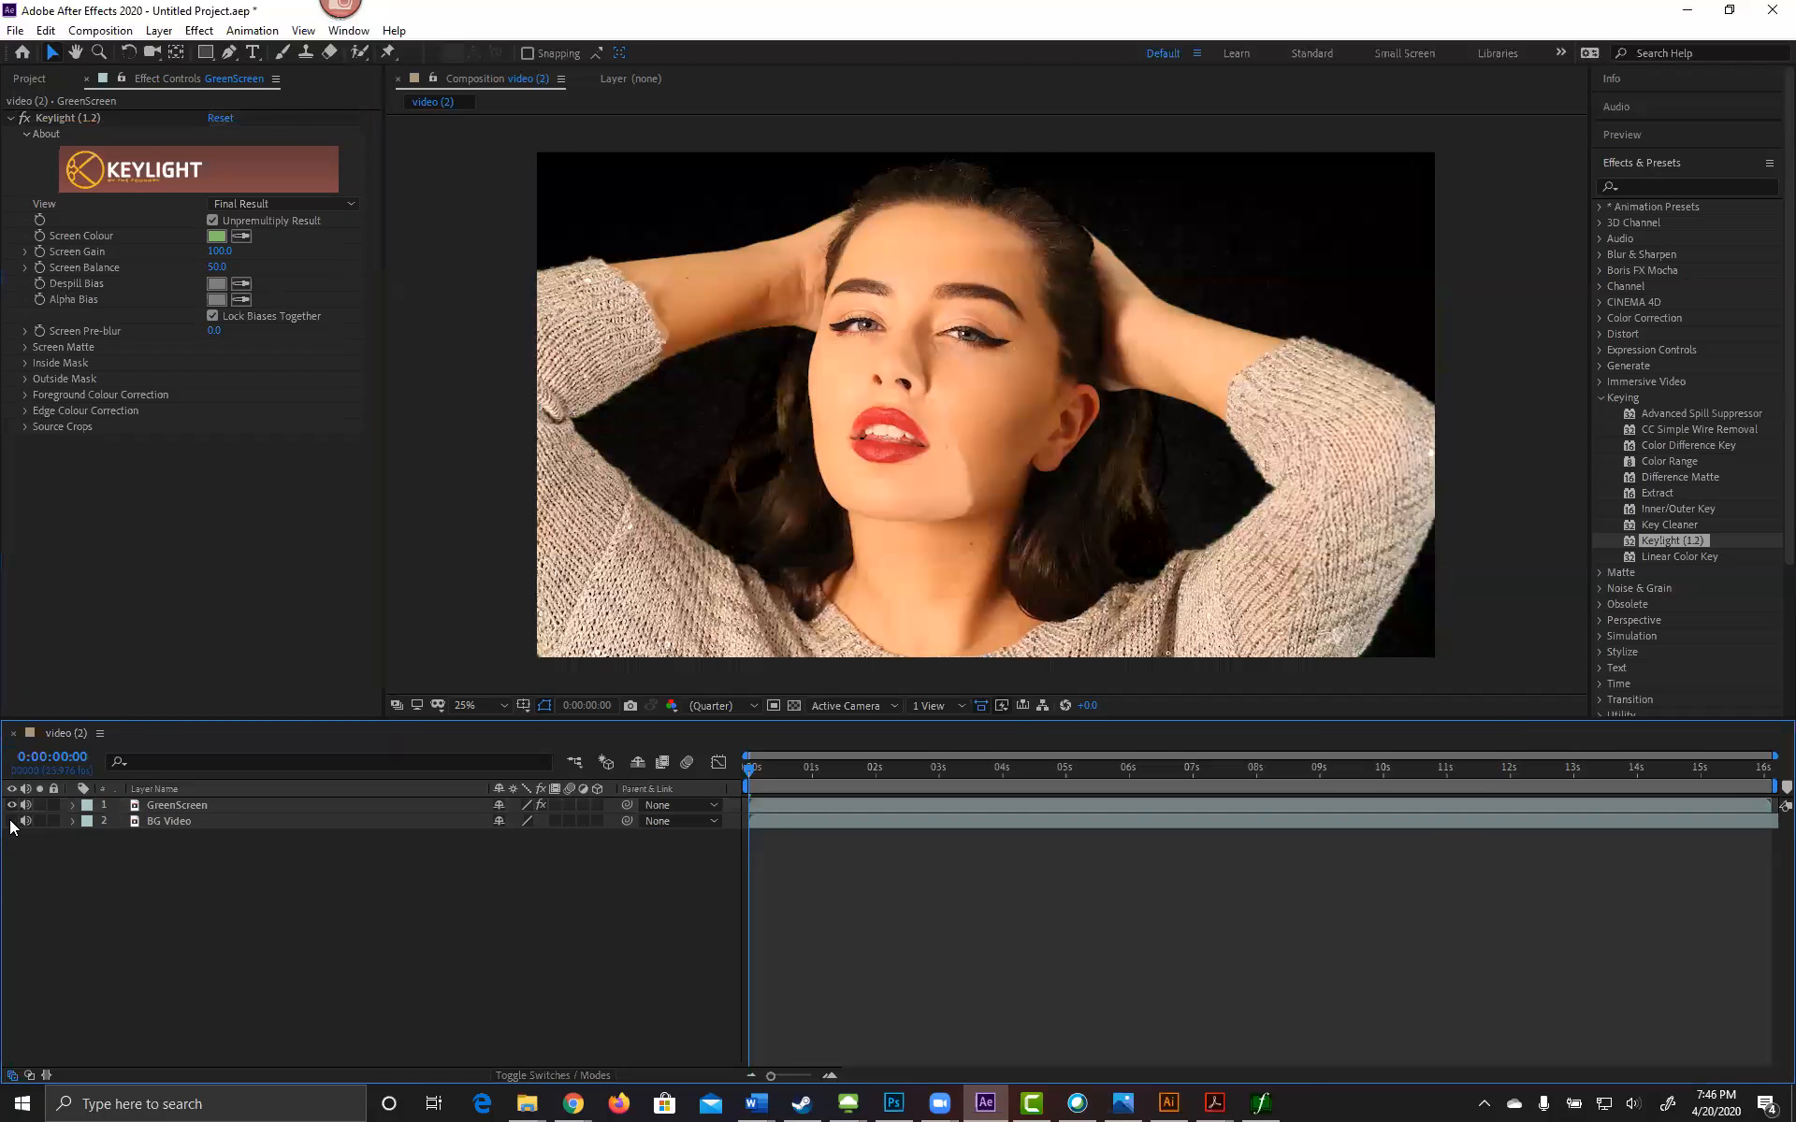
click(12, 821)
Step: Reset Keylight and sample the Screen Colour from the green in the image's upper-left corner
click(221, 118)
click(241, 236)
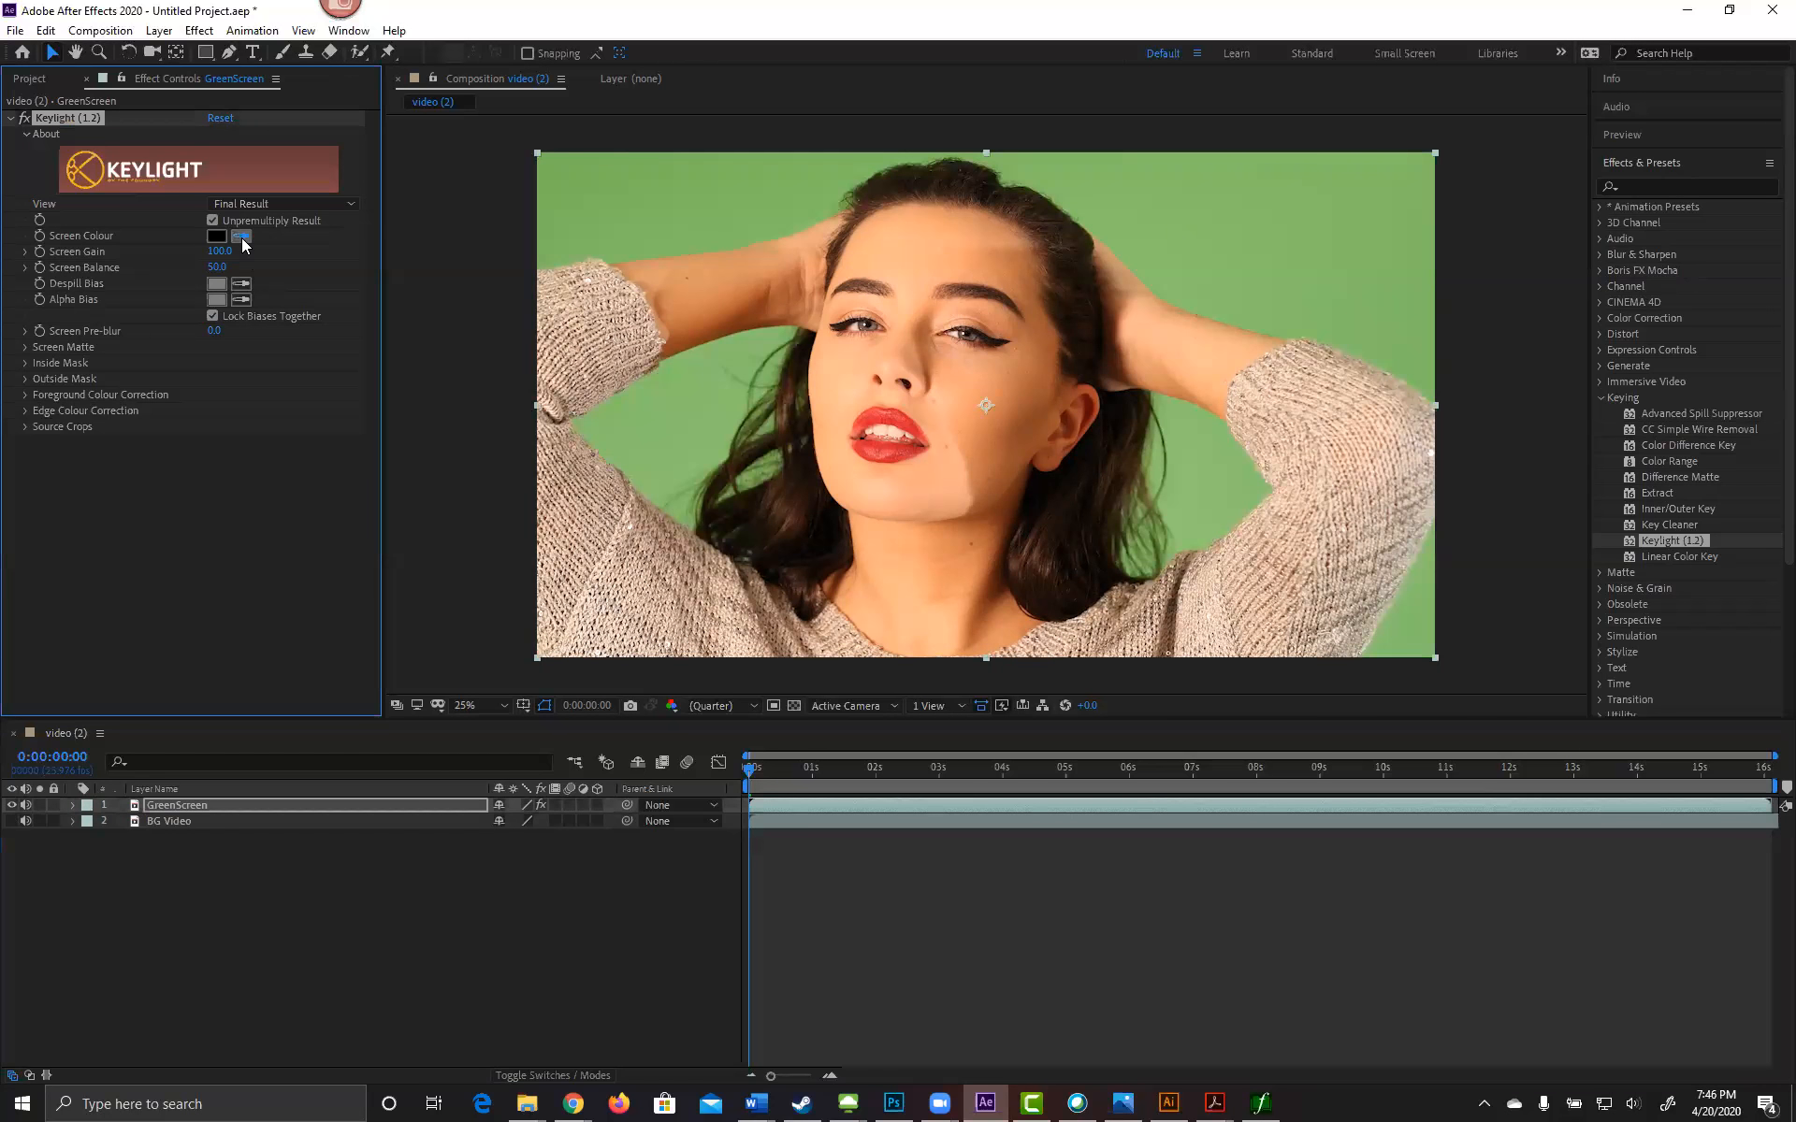
click(550, 159)
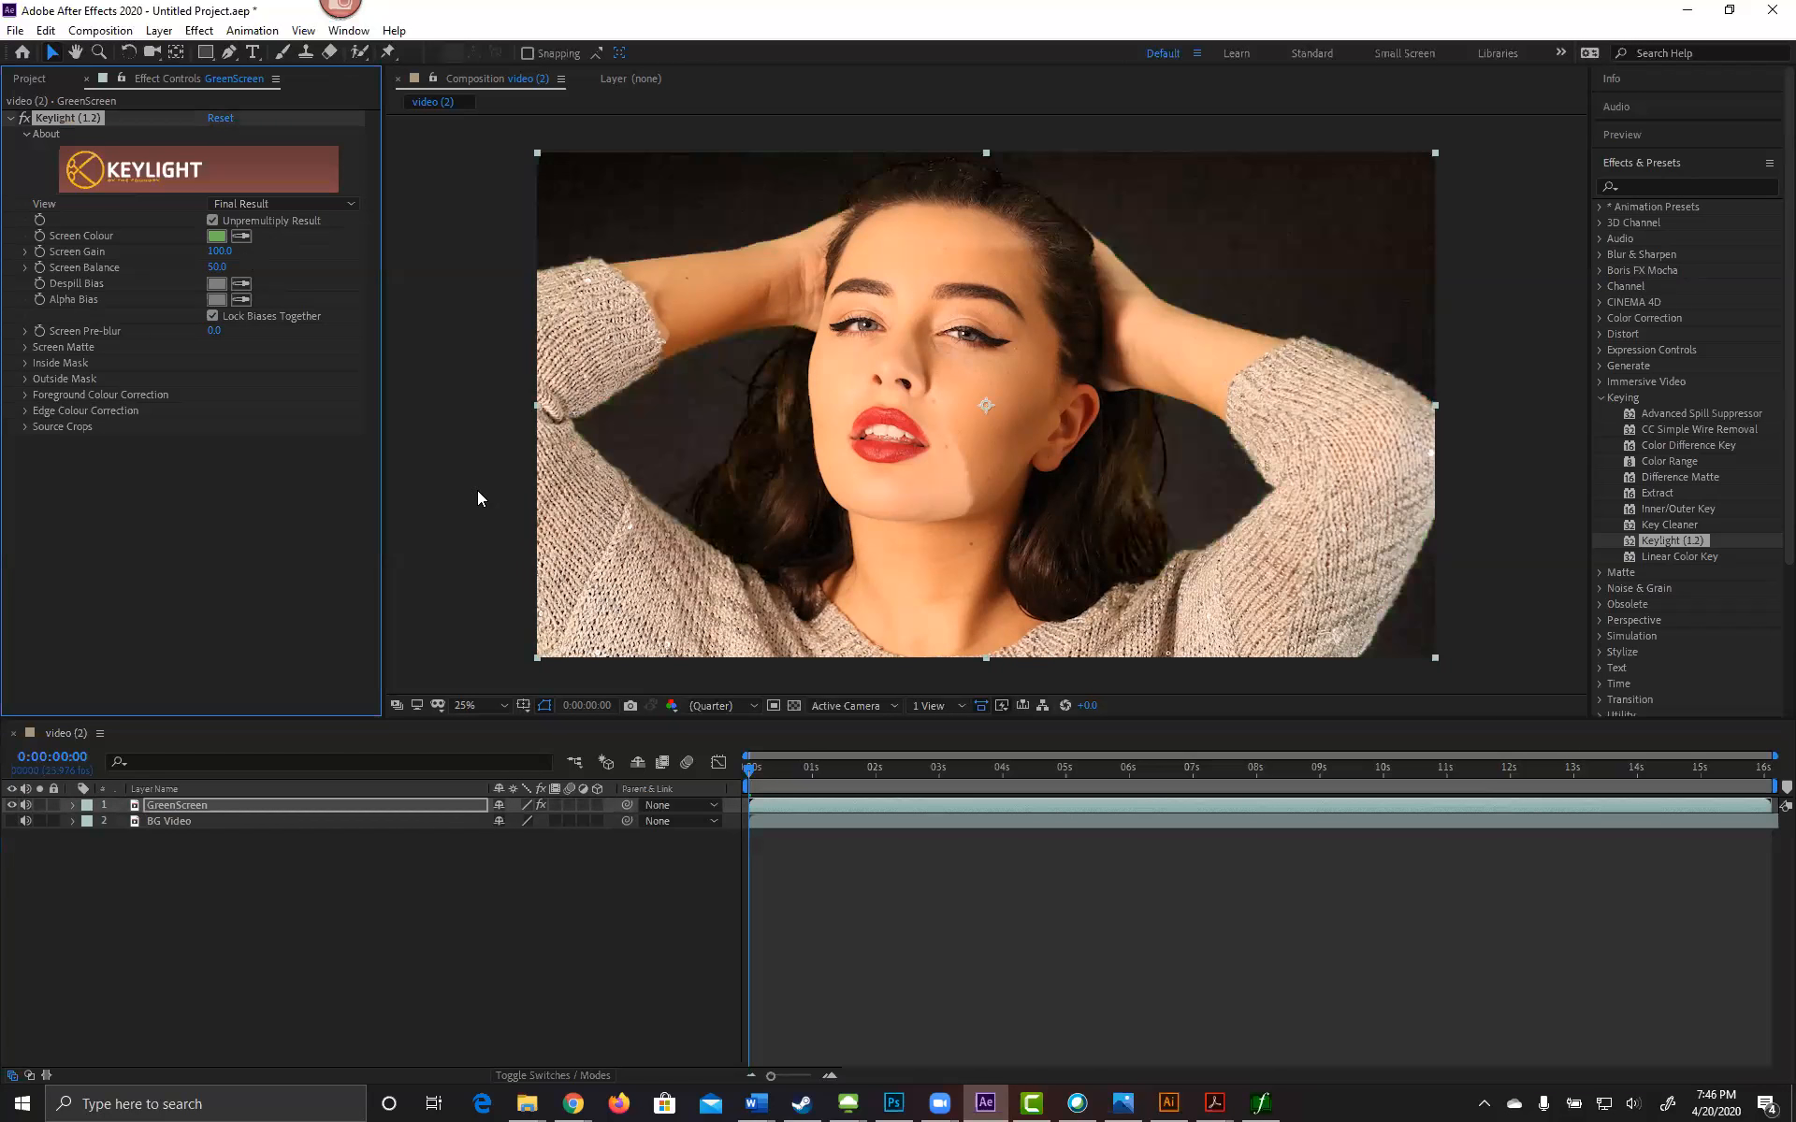
Step: Reset Keylight and sample the Screen Colour from the green near the image's upper-right corner
click(219, 124)
click(241, 235)
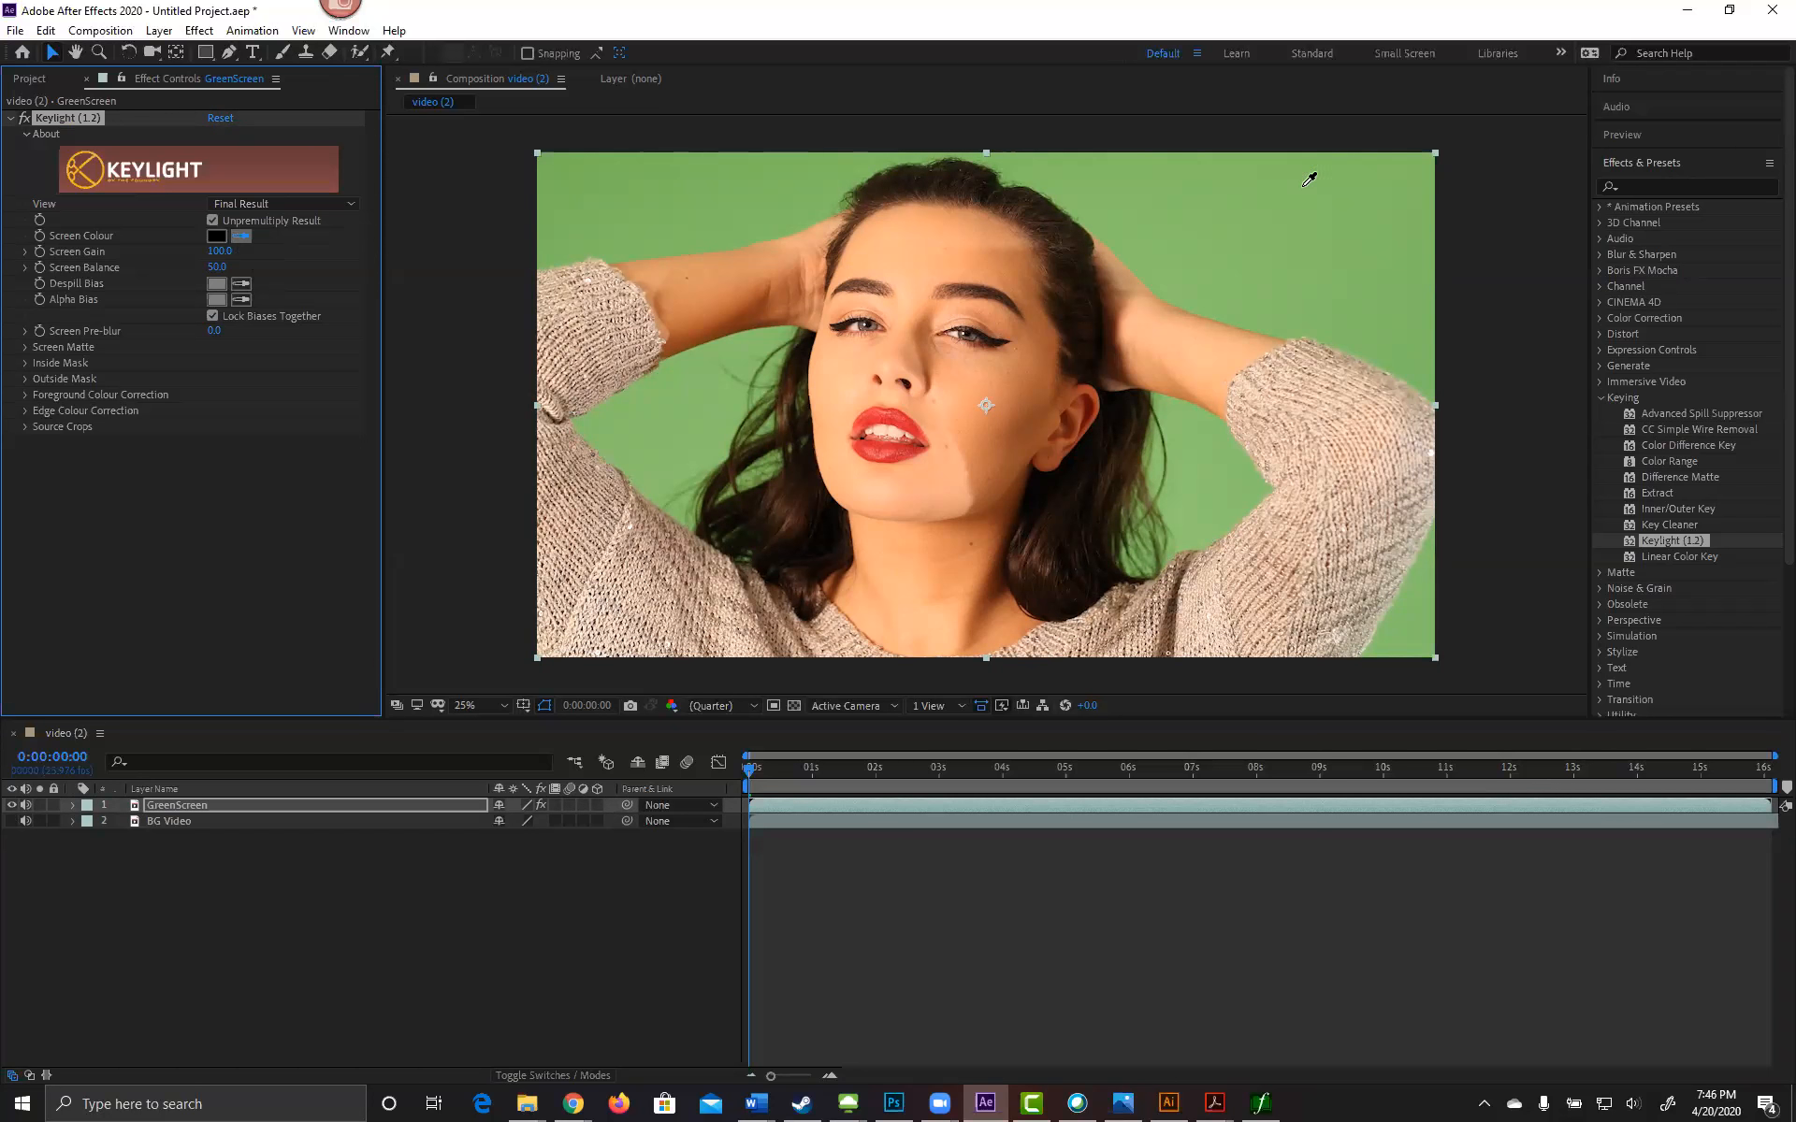
click(1366, 216)
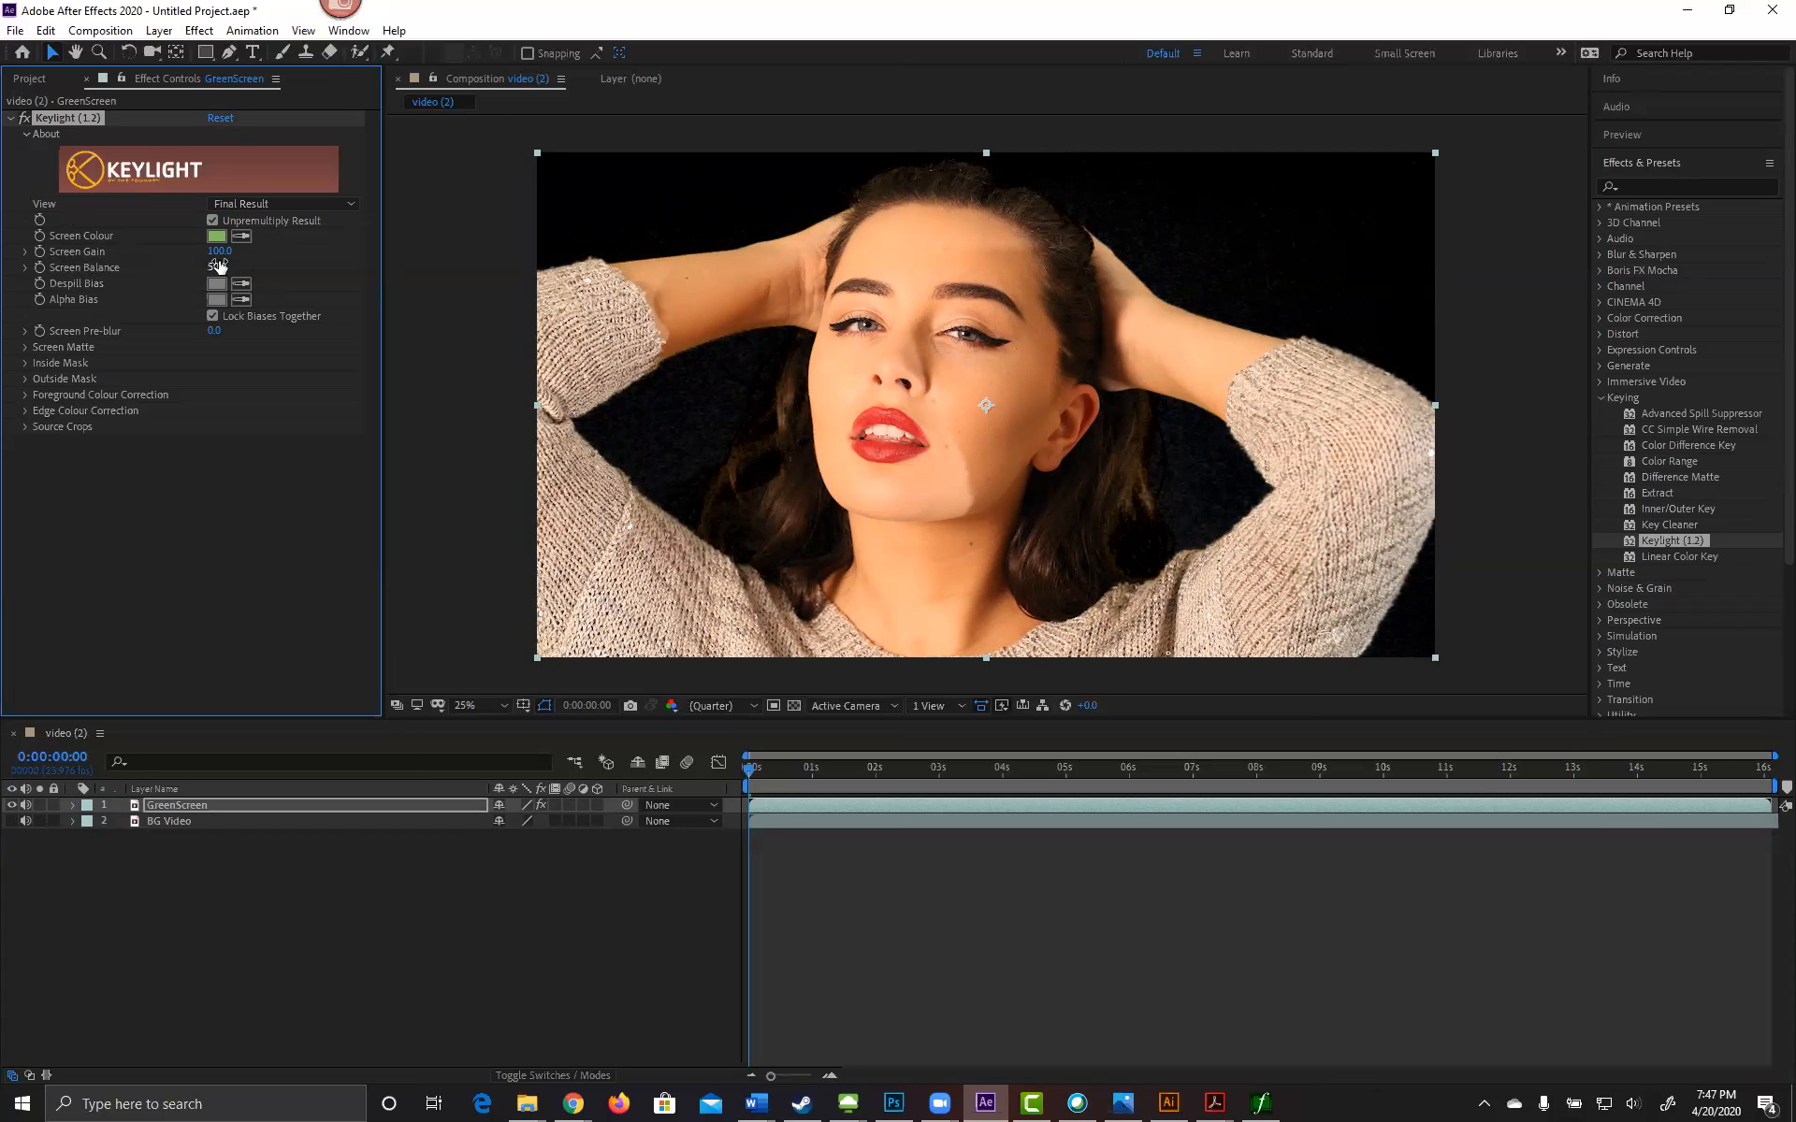
Step: Adjust the Keylight Screen Gain to 104 and show the BG Video layer
drag(221, 253, 188, 261)
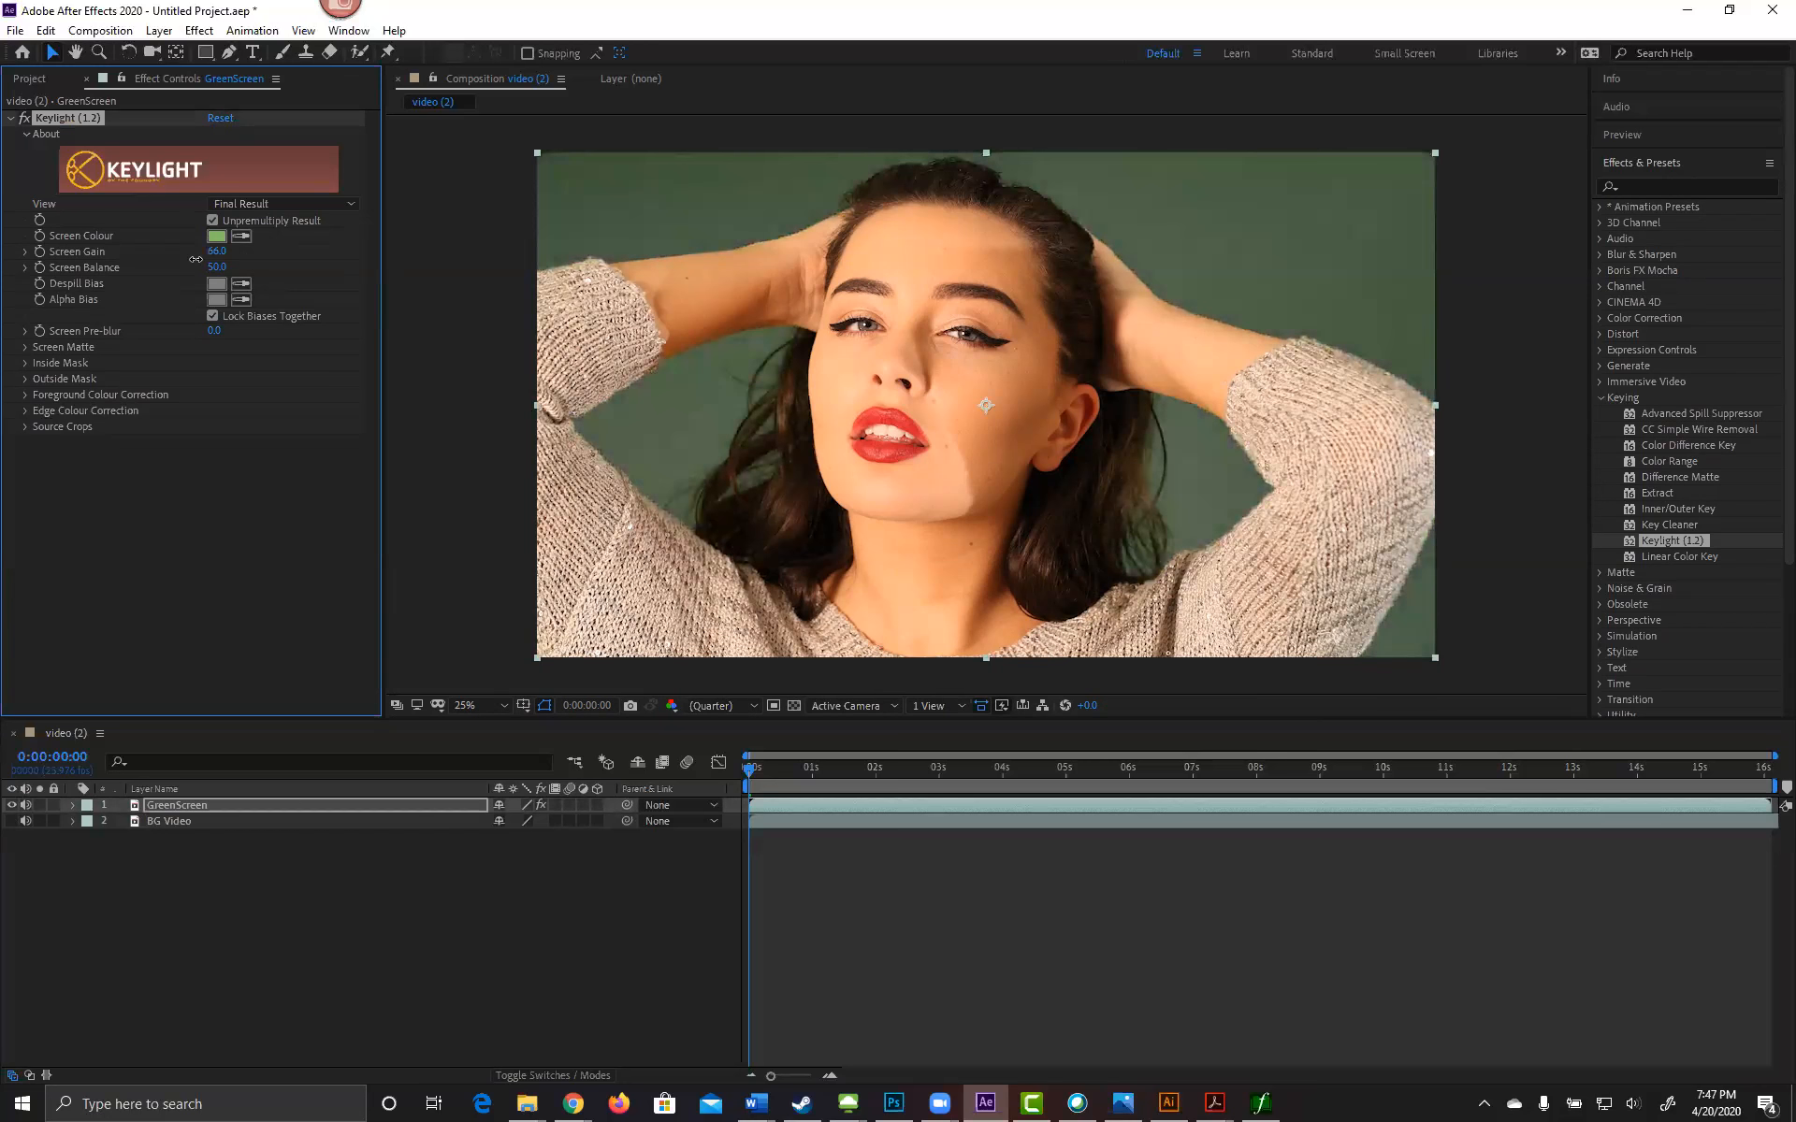
drag(188, 261, 229, 259)
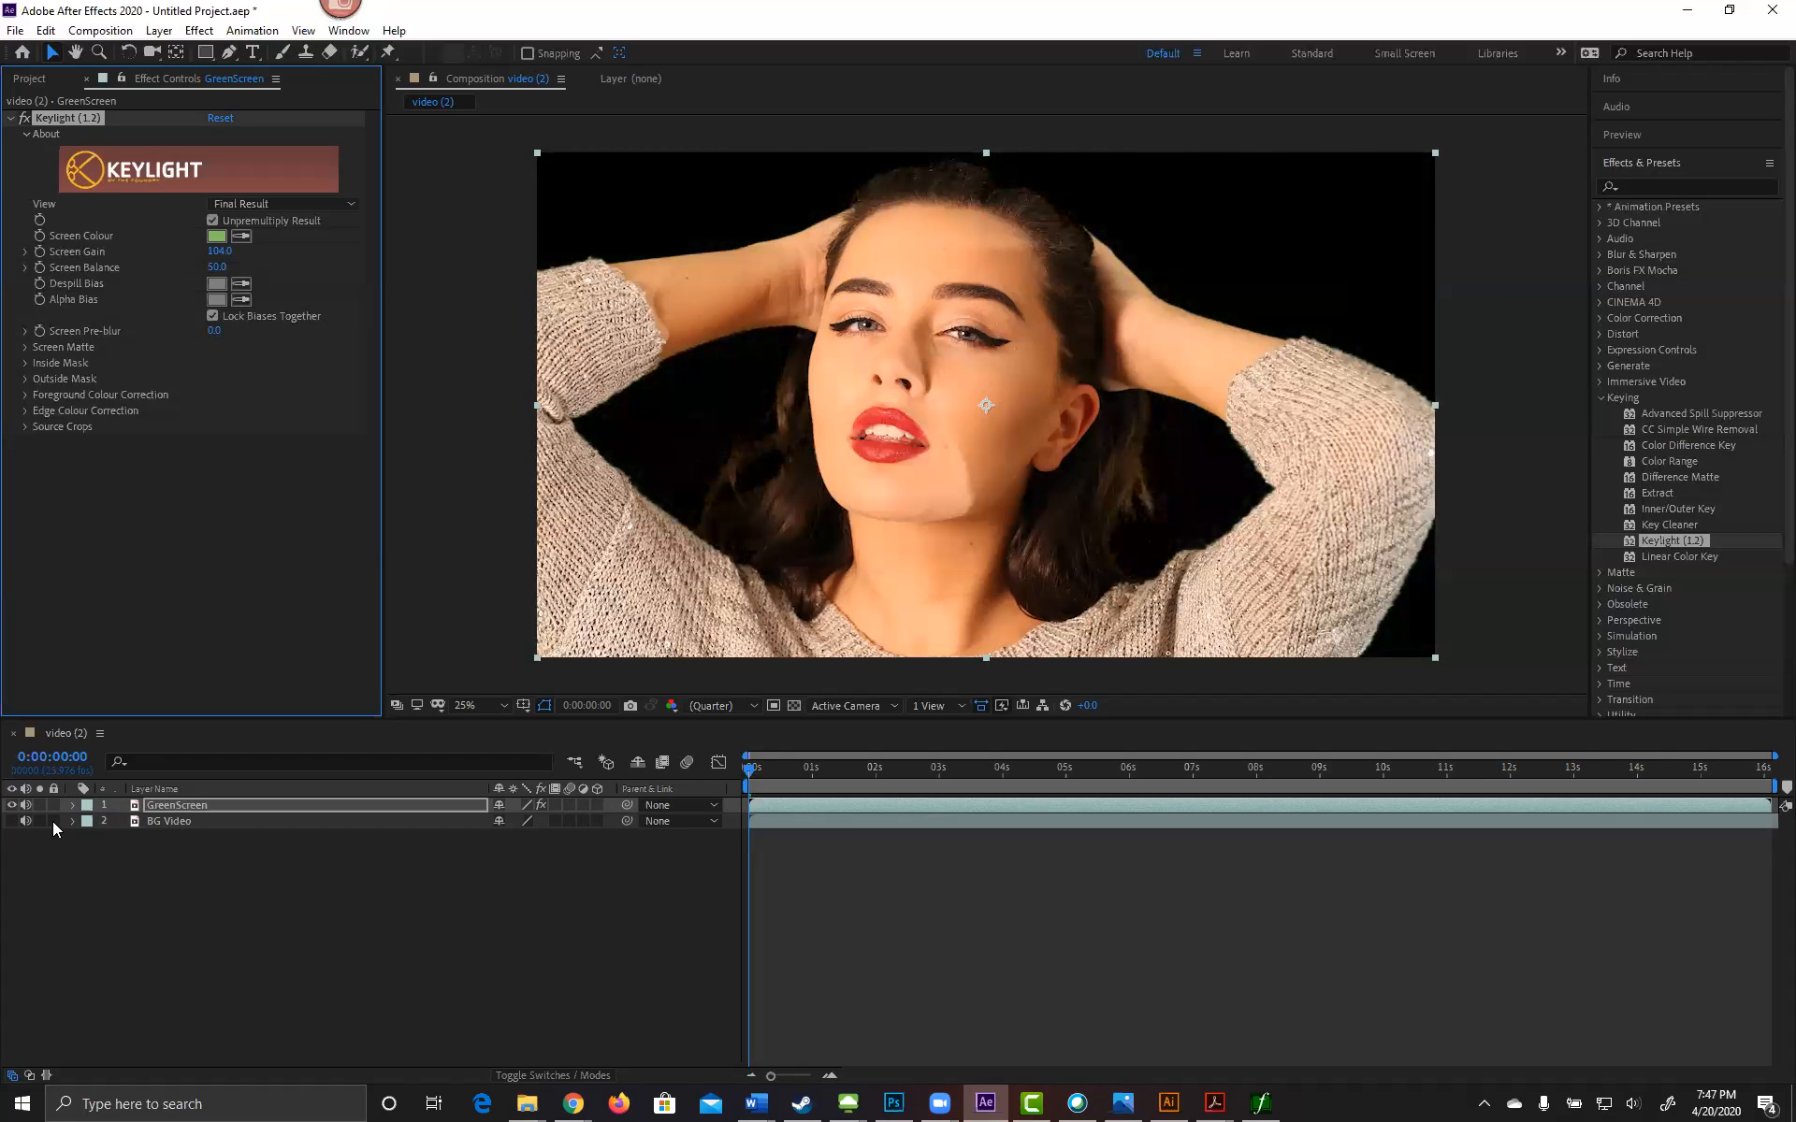
click(11, 821)
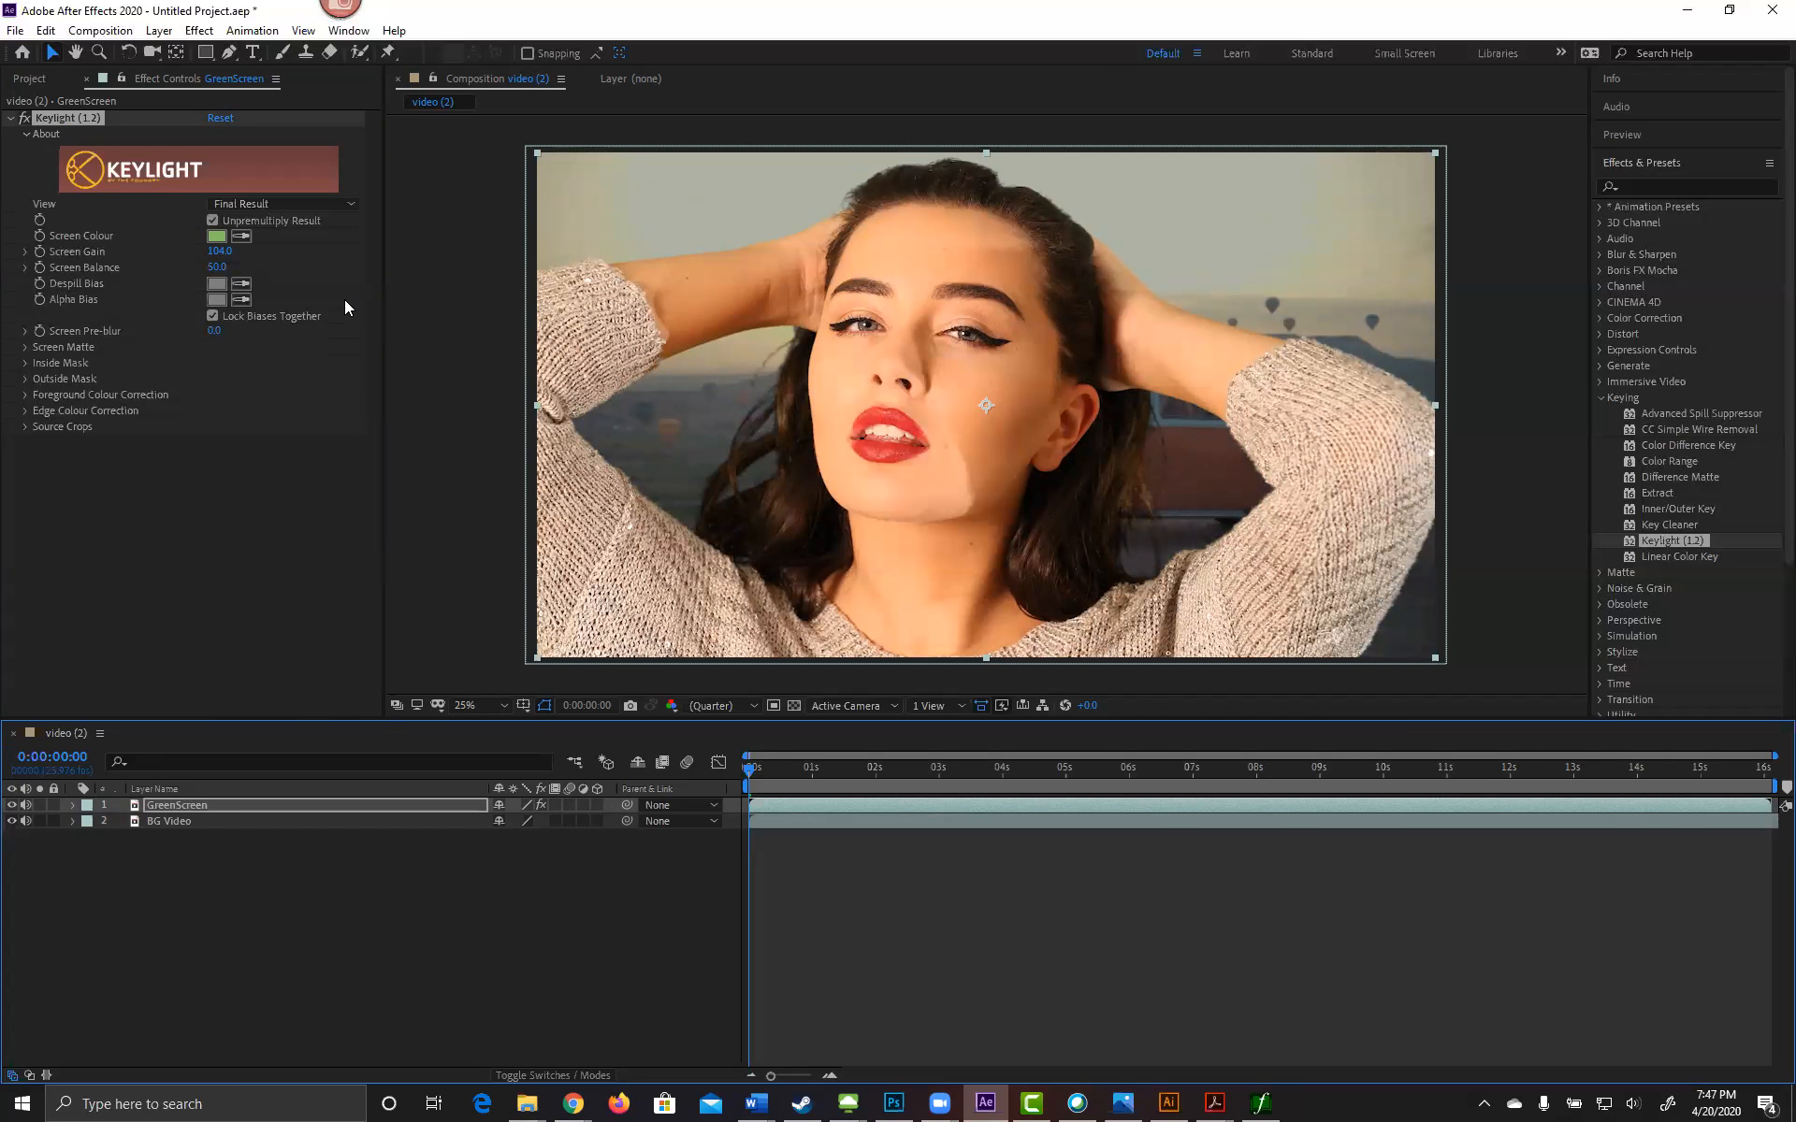
Step: Create a new 3840 by 2160 px solid layer in light blue, colour 7495F3
click(159, 30)
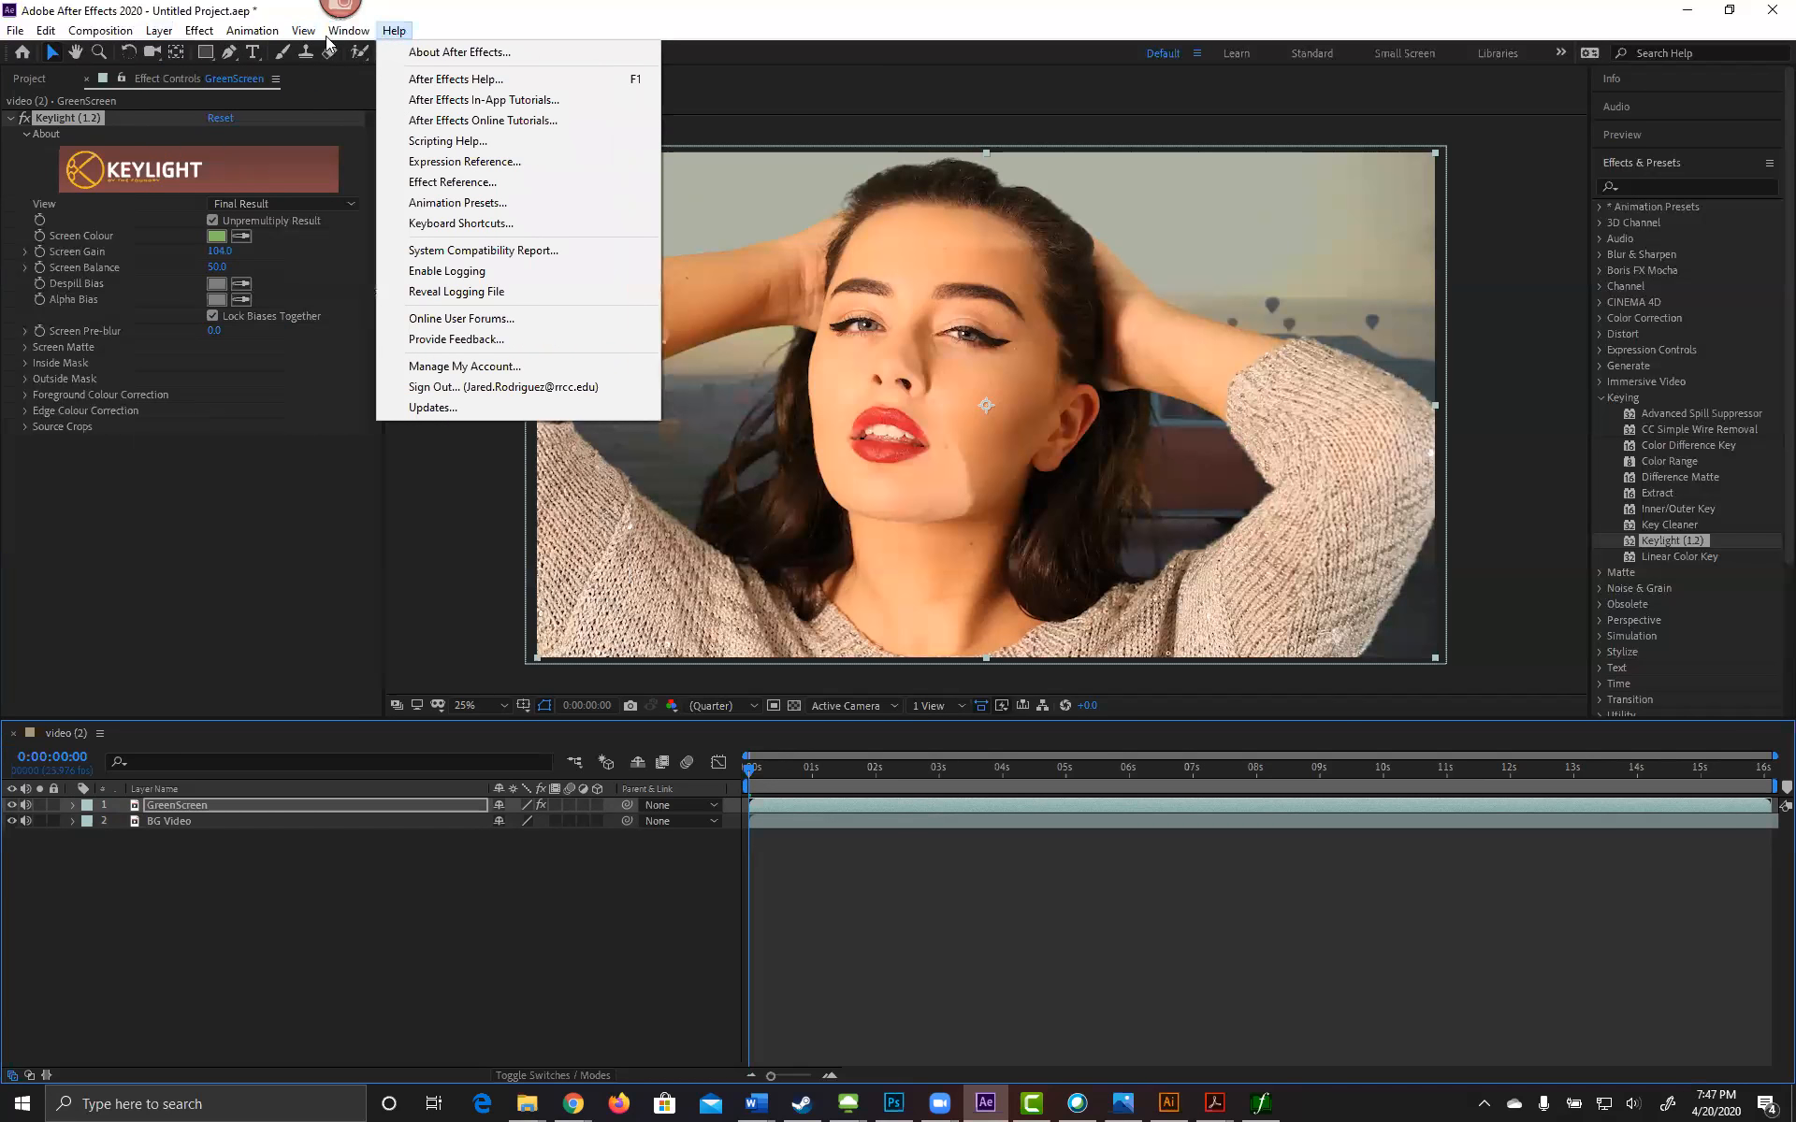
mouse_move(242, 56)
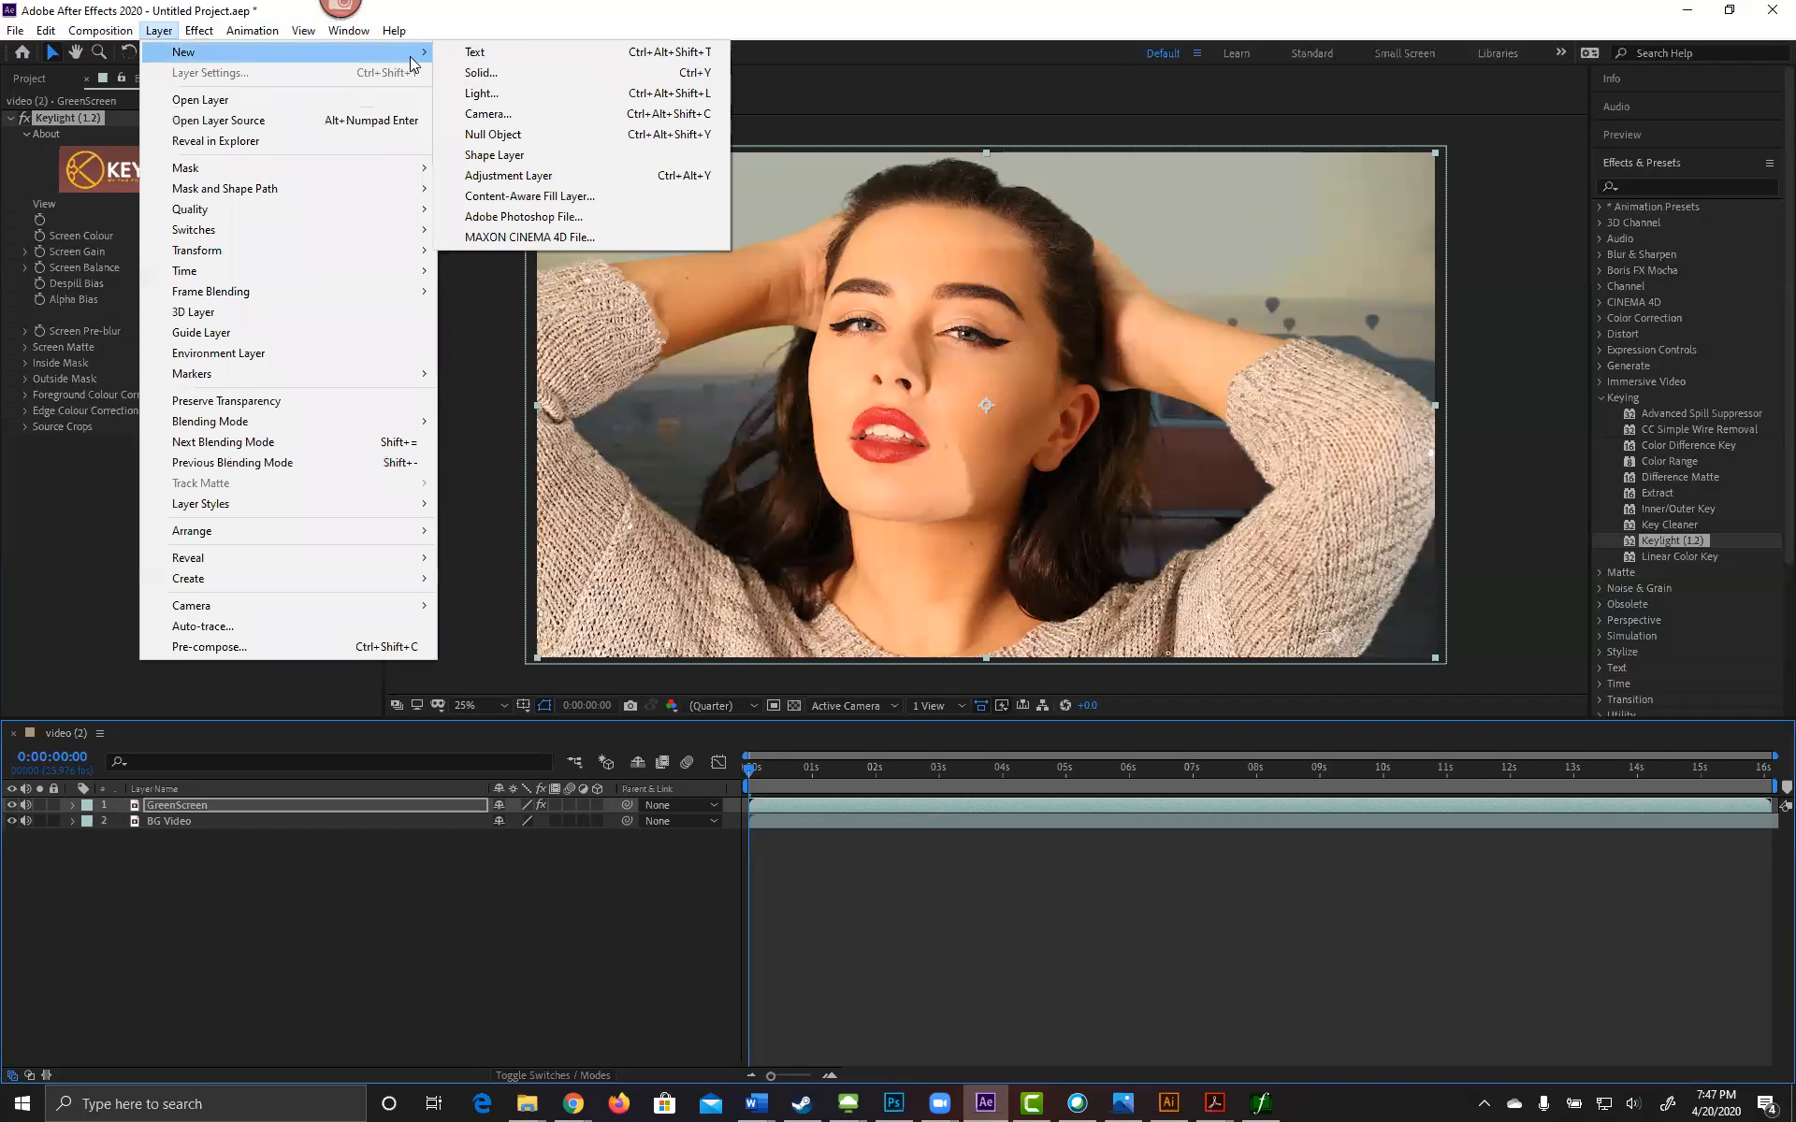
click(516, 75)
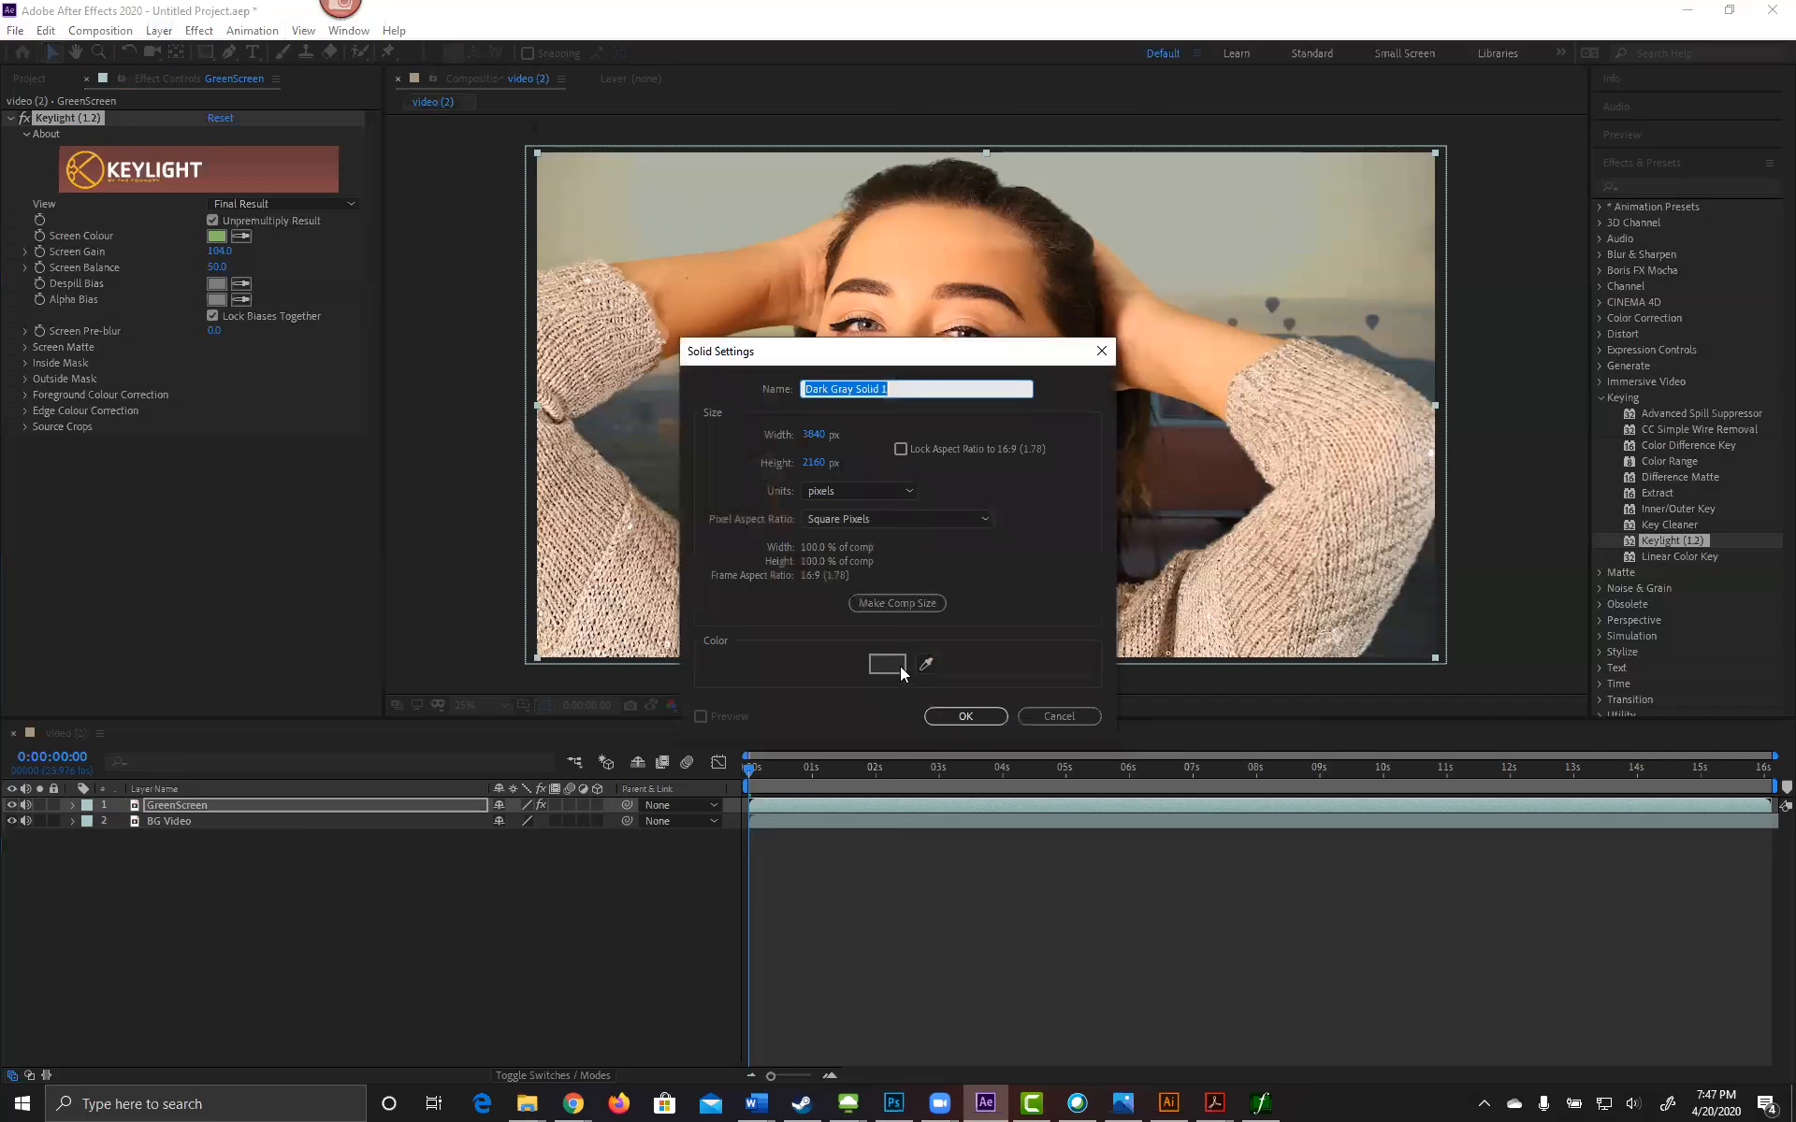
click(887, 664)
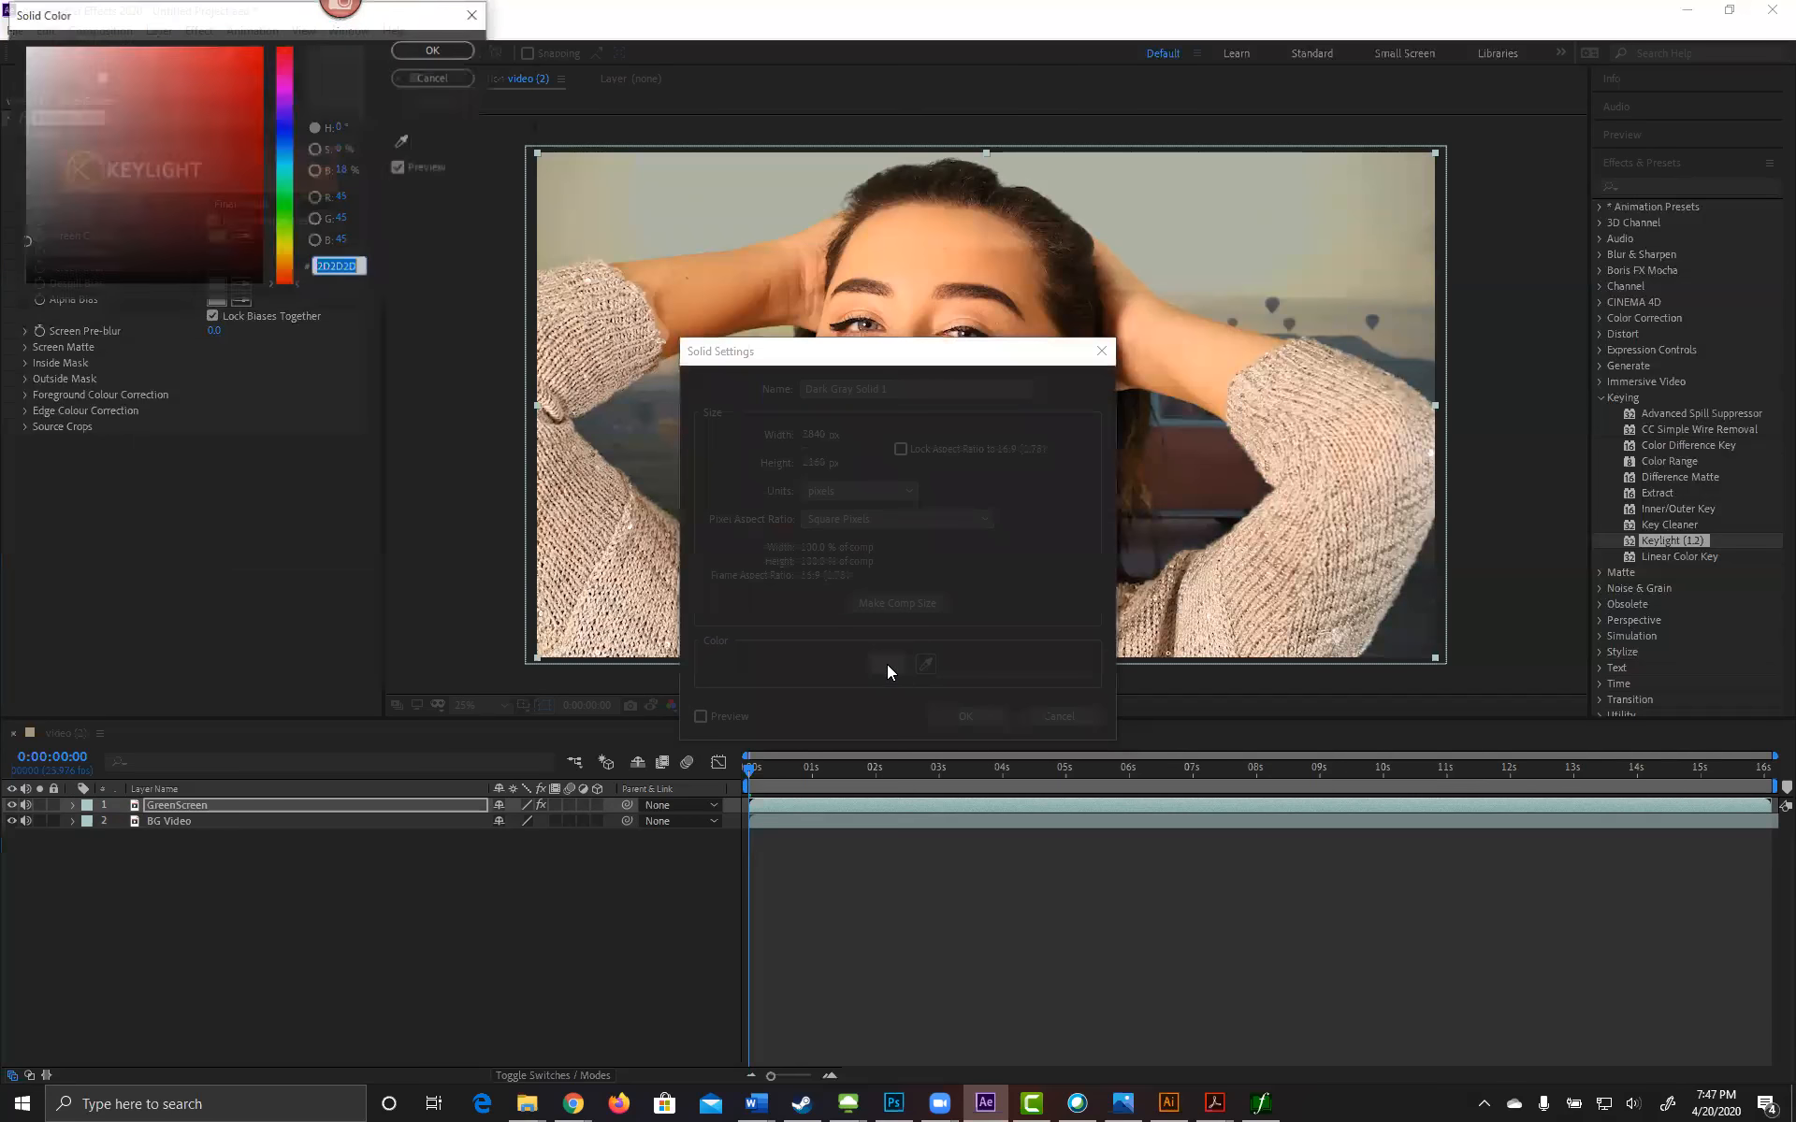
click(290, 135)
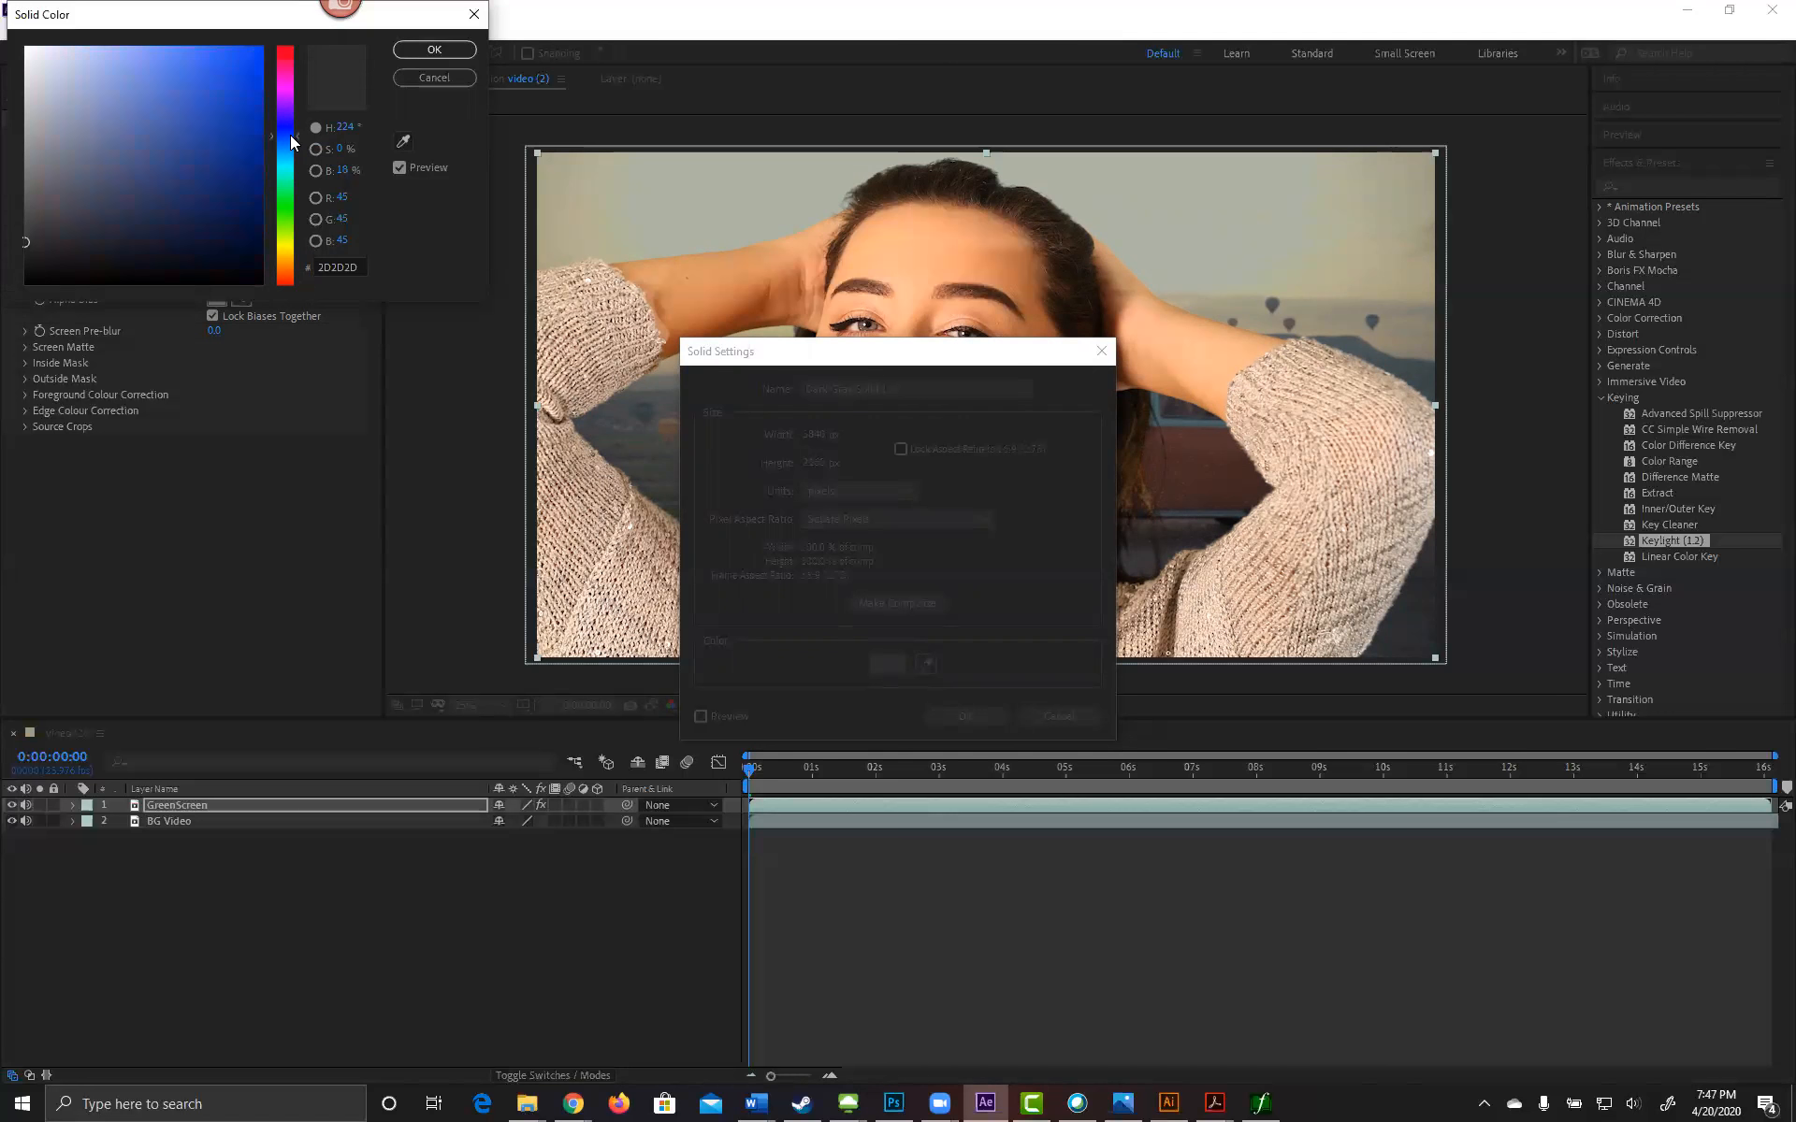
drag(237, 114, 191, 68)
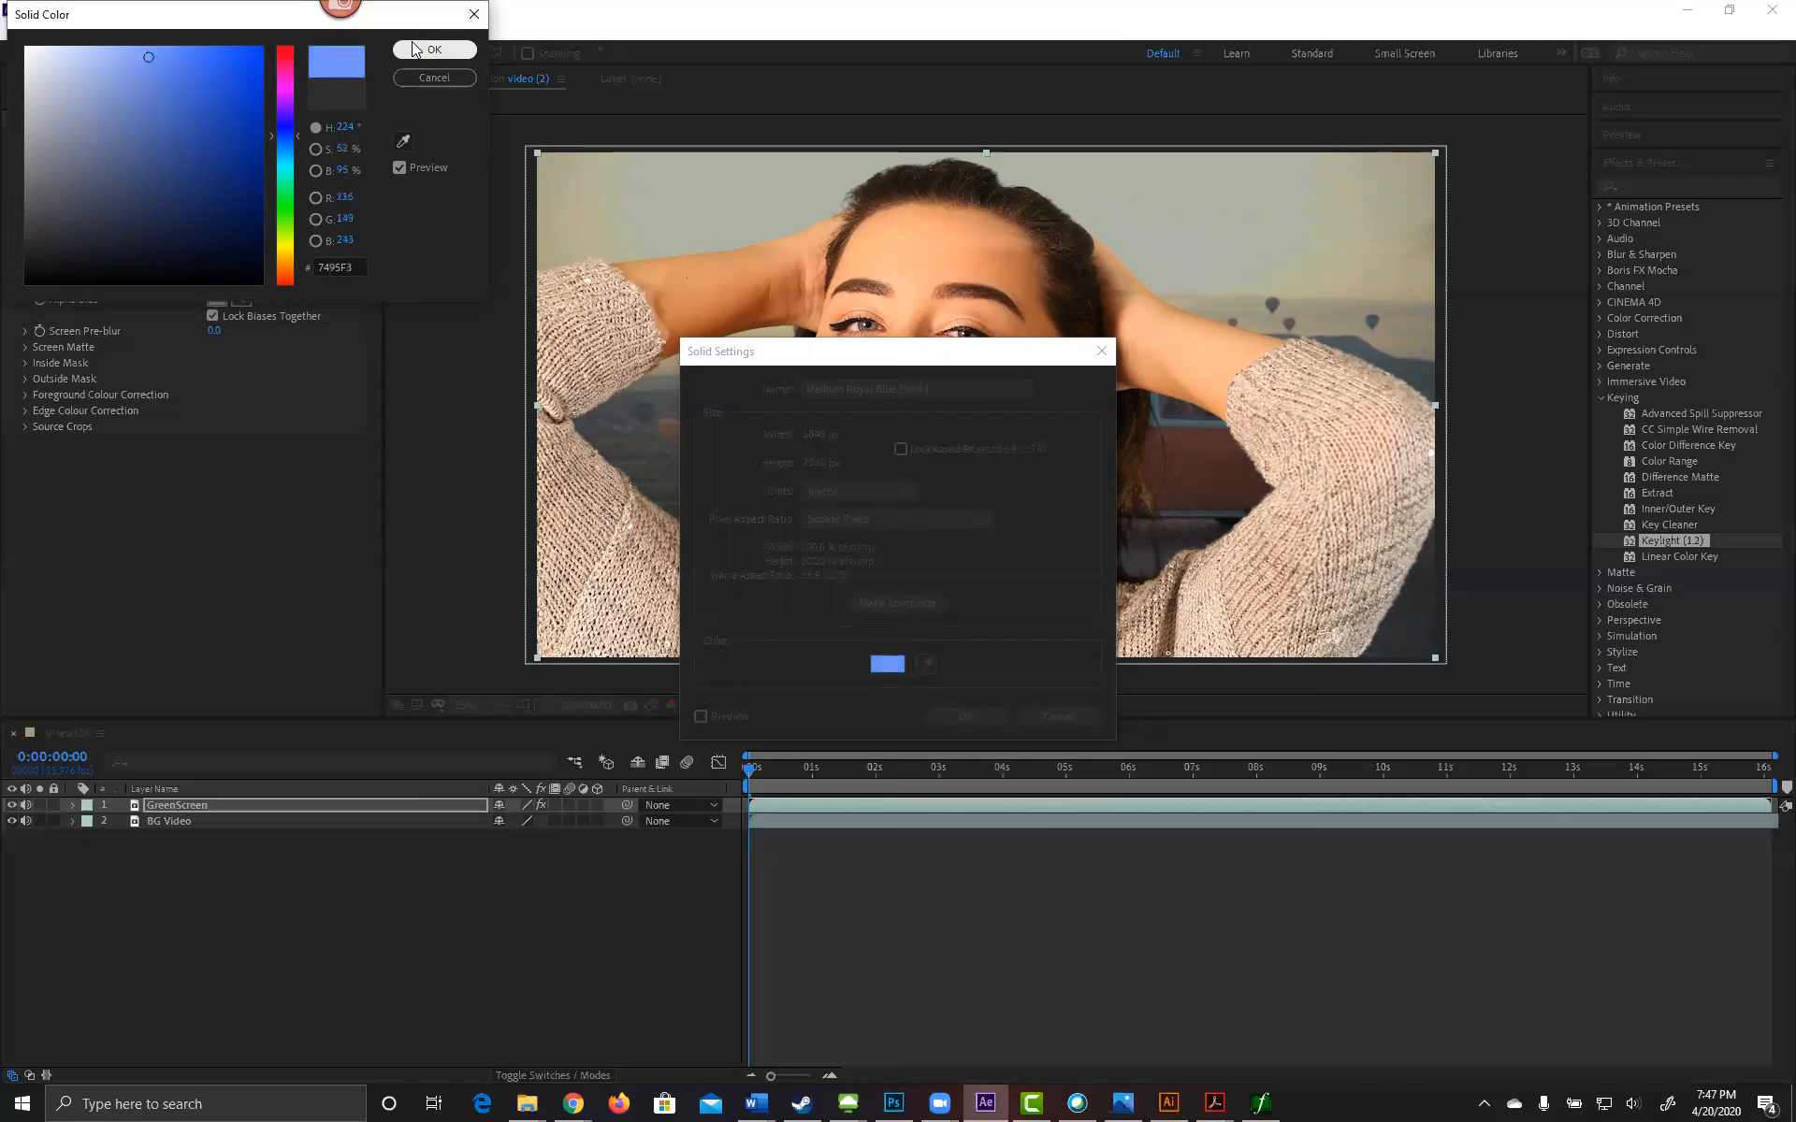
click(453, 46)
click(945, 717)
Step: Move the blue solid beneath the BG Video layer and hide BG Video
drag(229, 807, 188, 856)
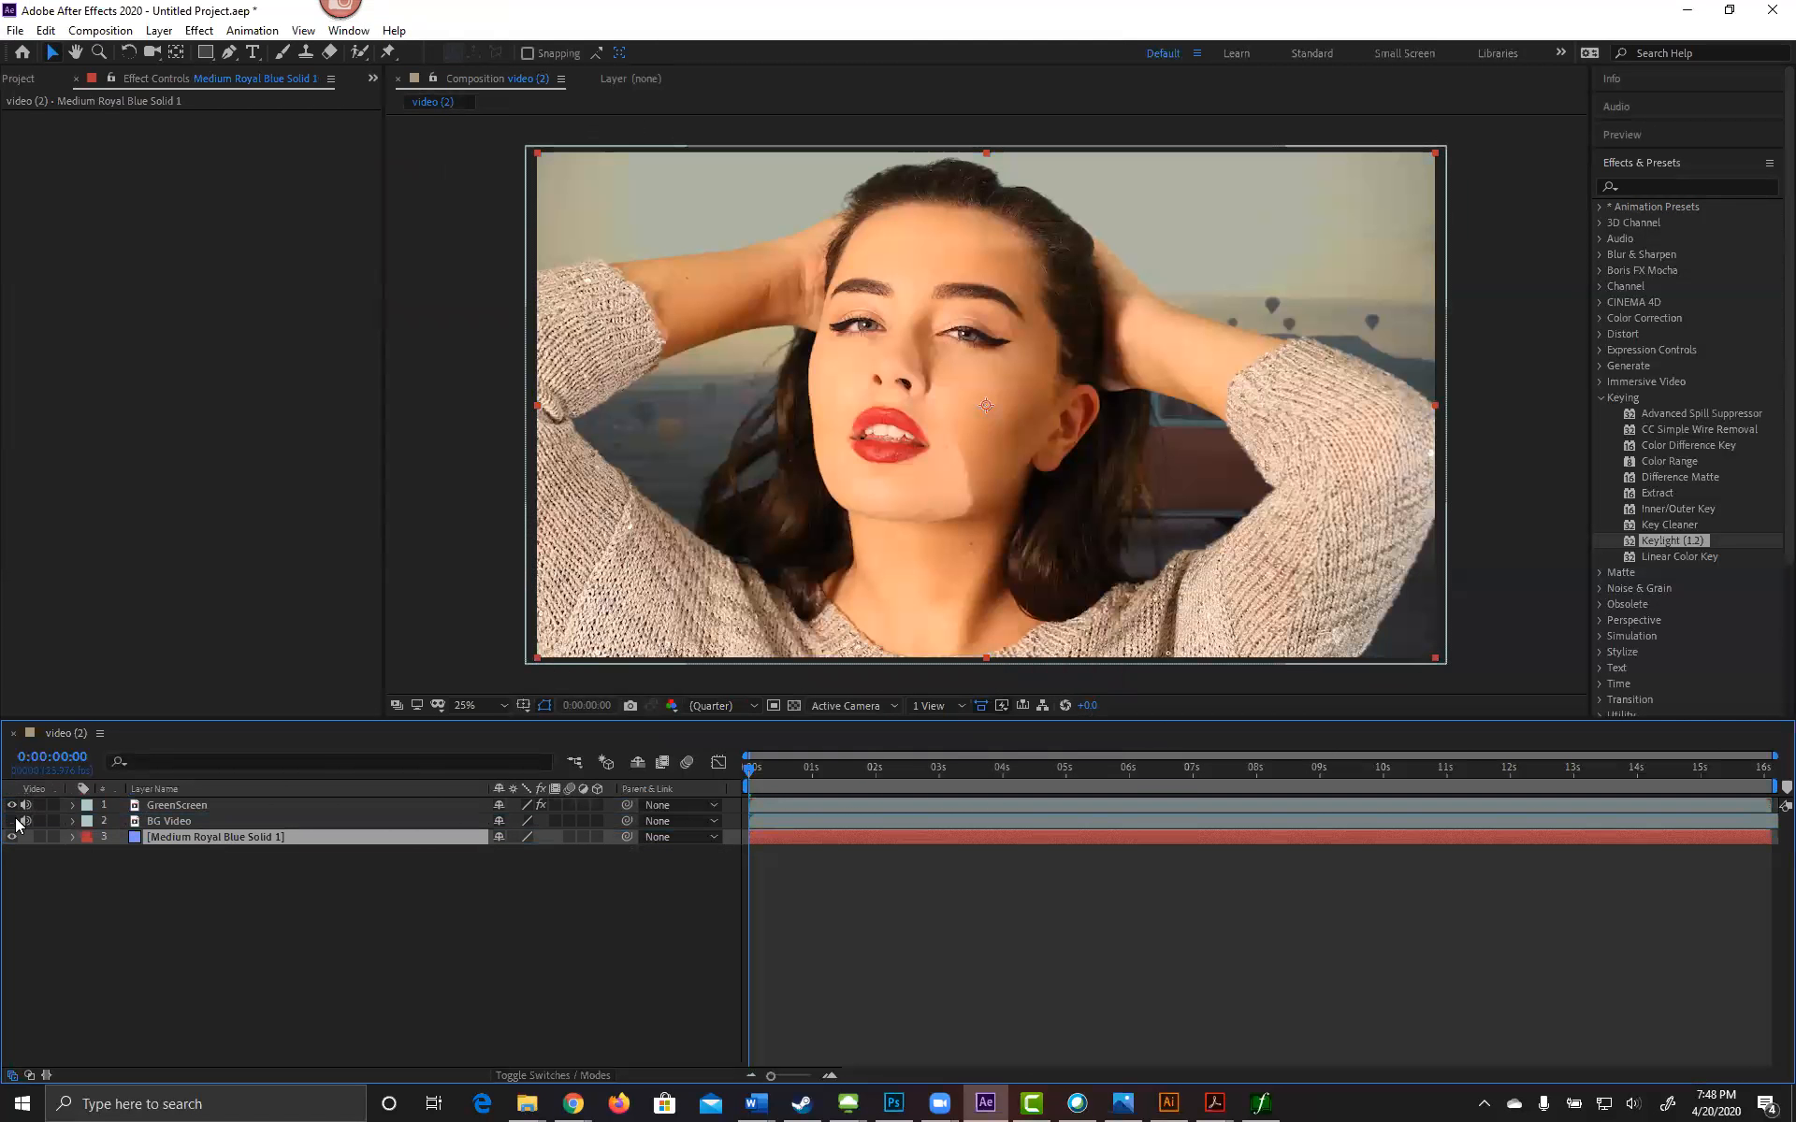
click(12, 821)
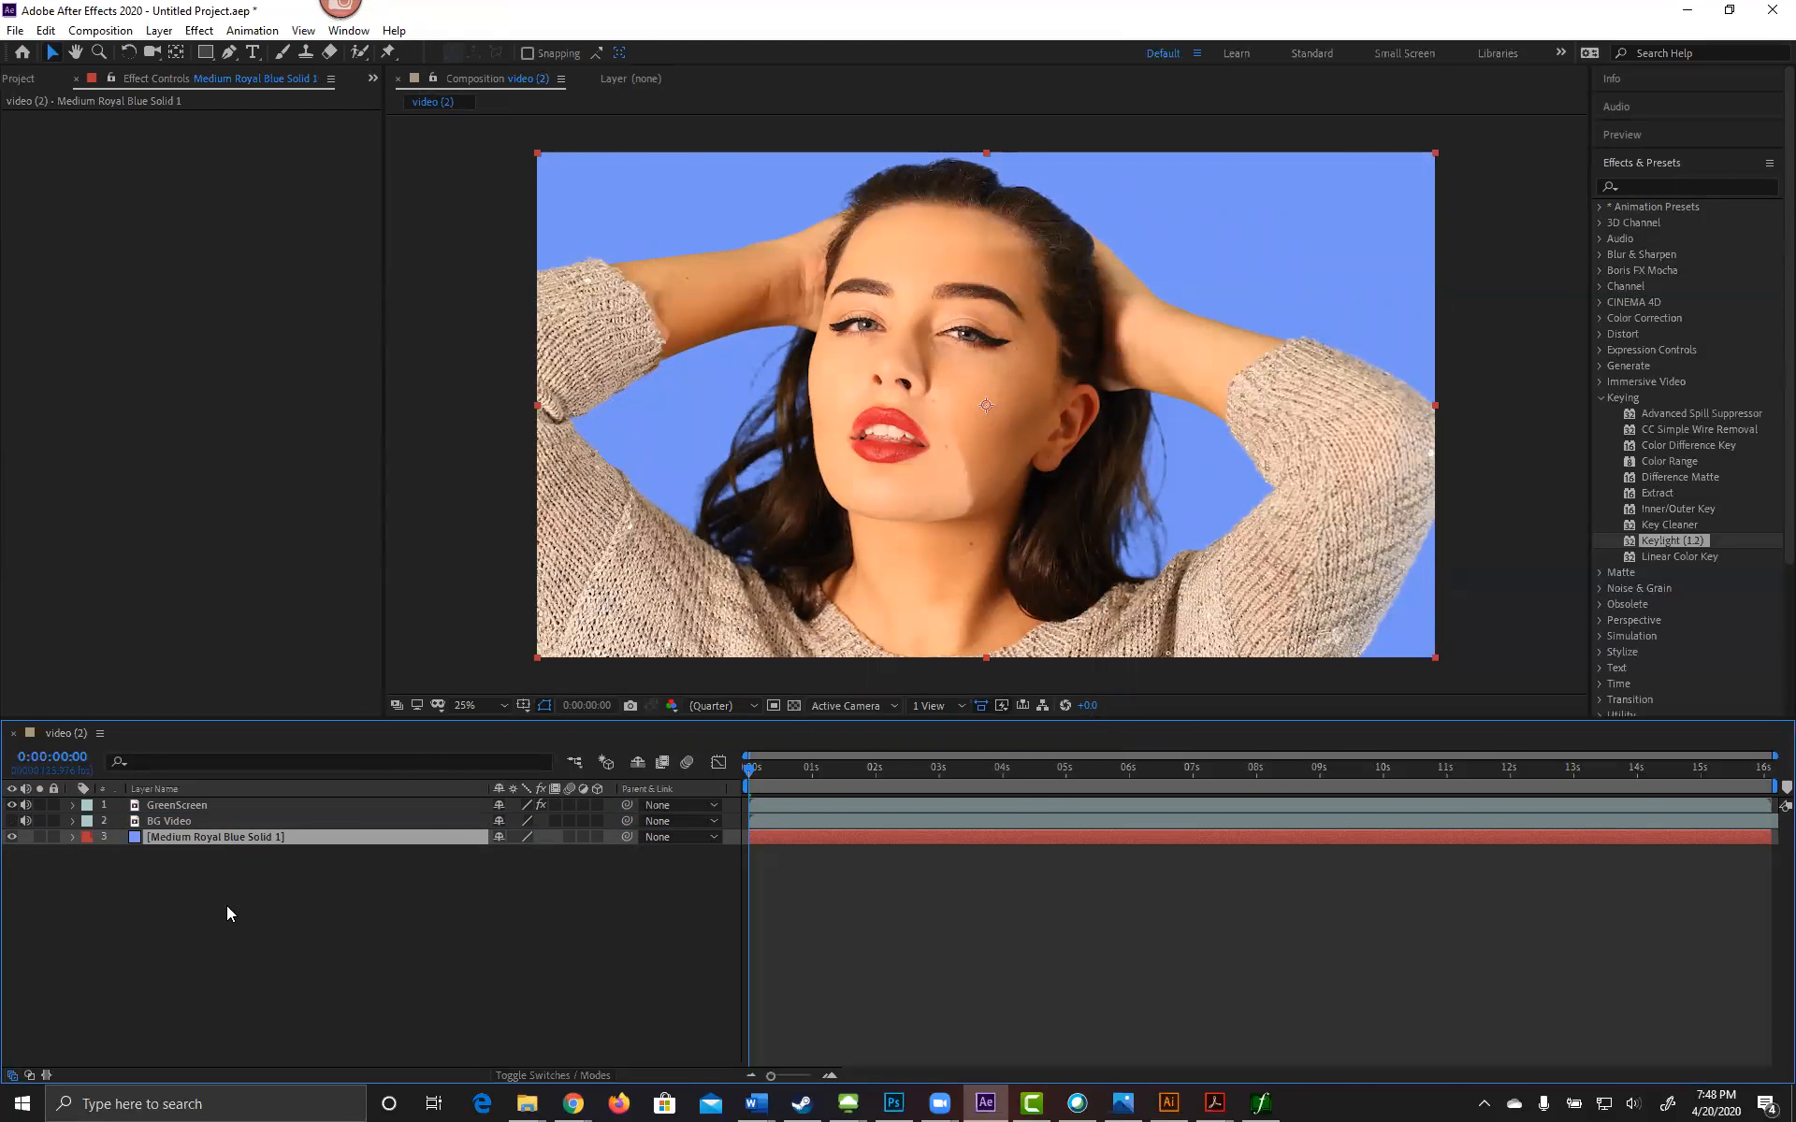
Step: Try a Screen Gain of 1473 on the GreenScreen layer's Keylight effect, and return it to 104
click(233, 803)
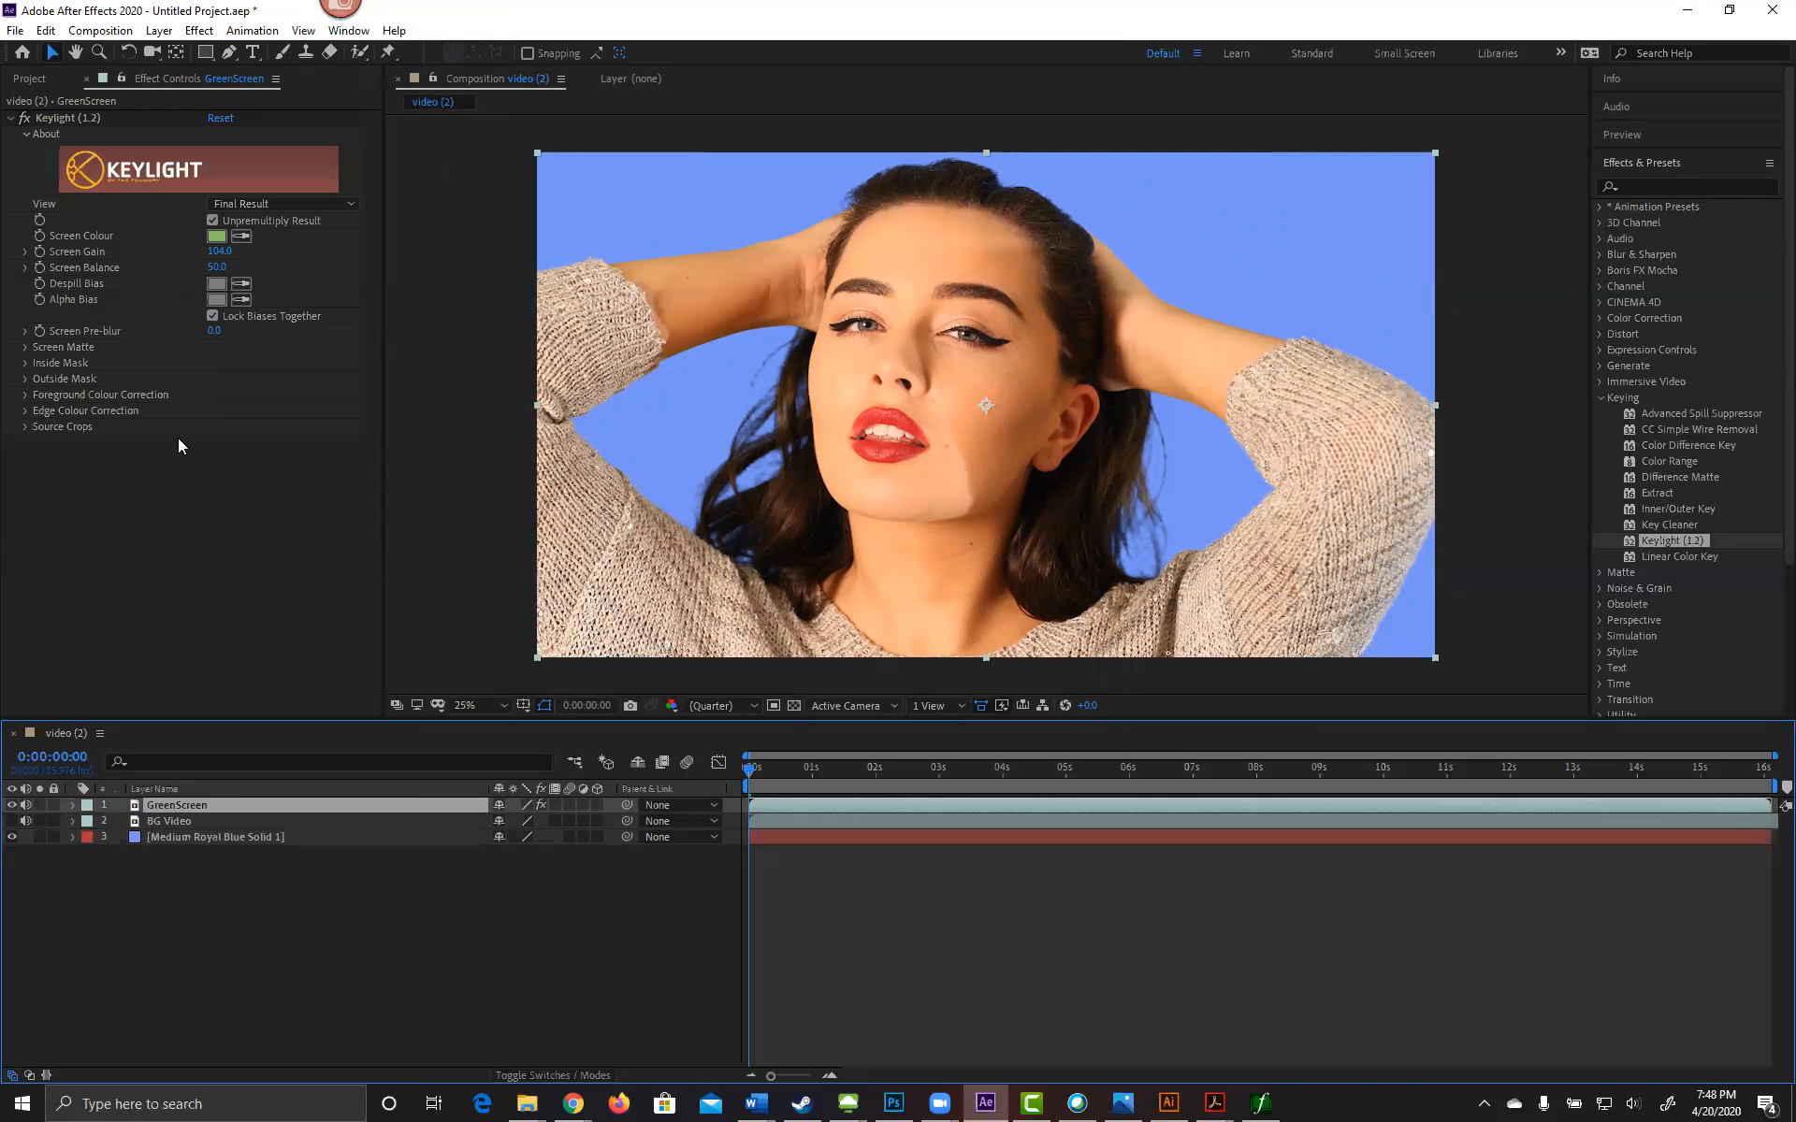
drag(214, 251, 1550, 315)
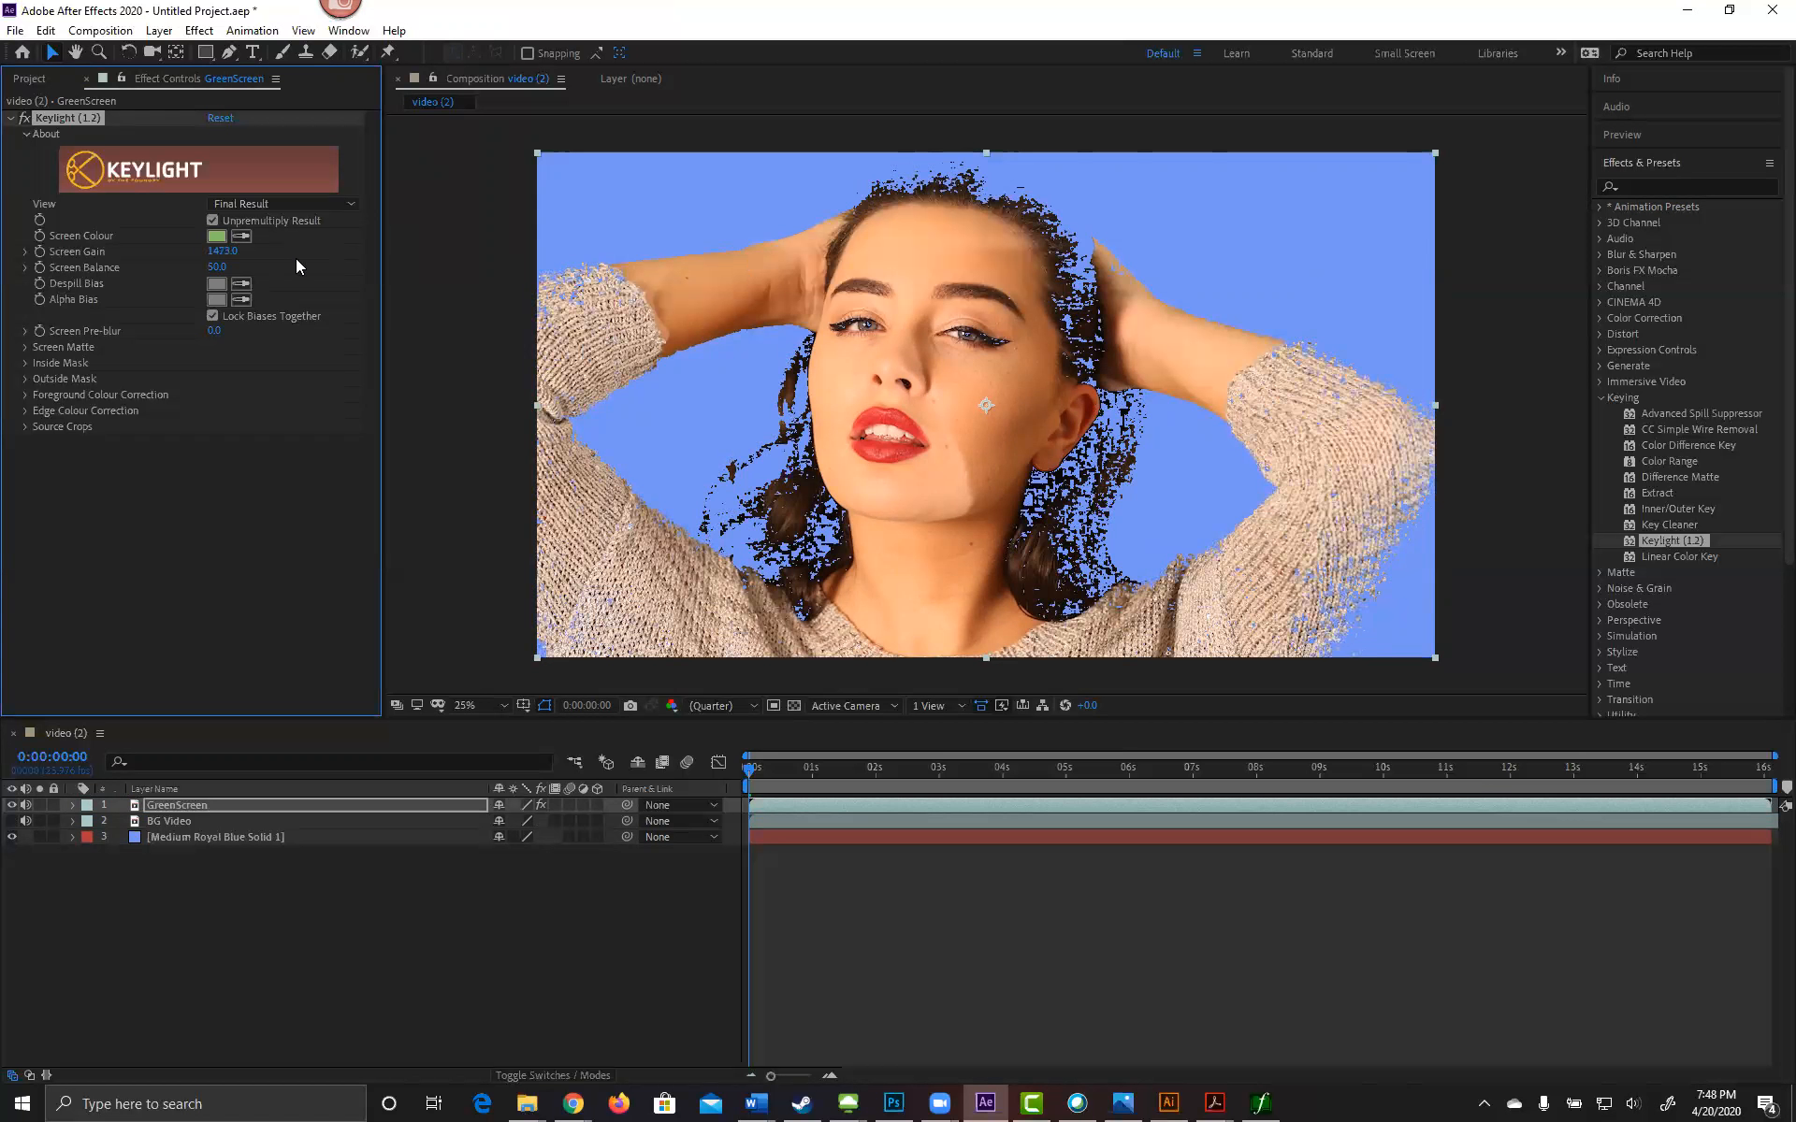
click(218, 252)
text(104)
key(Return)
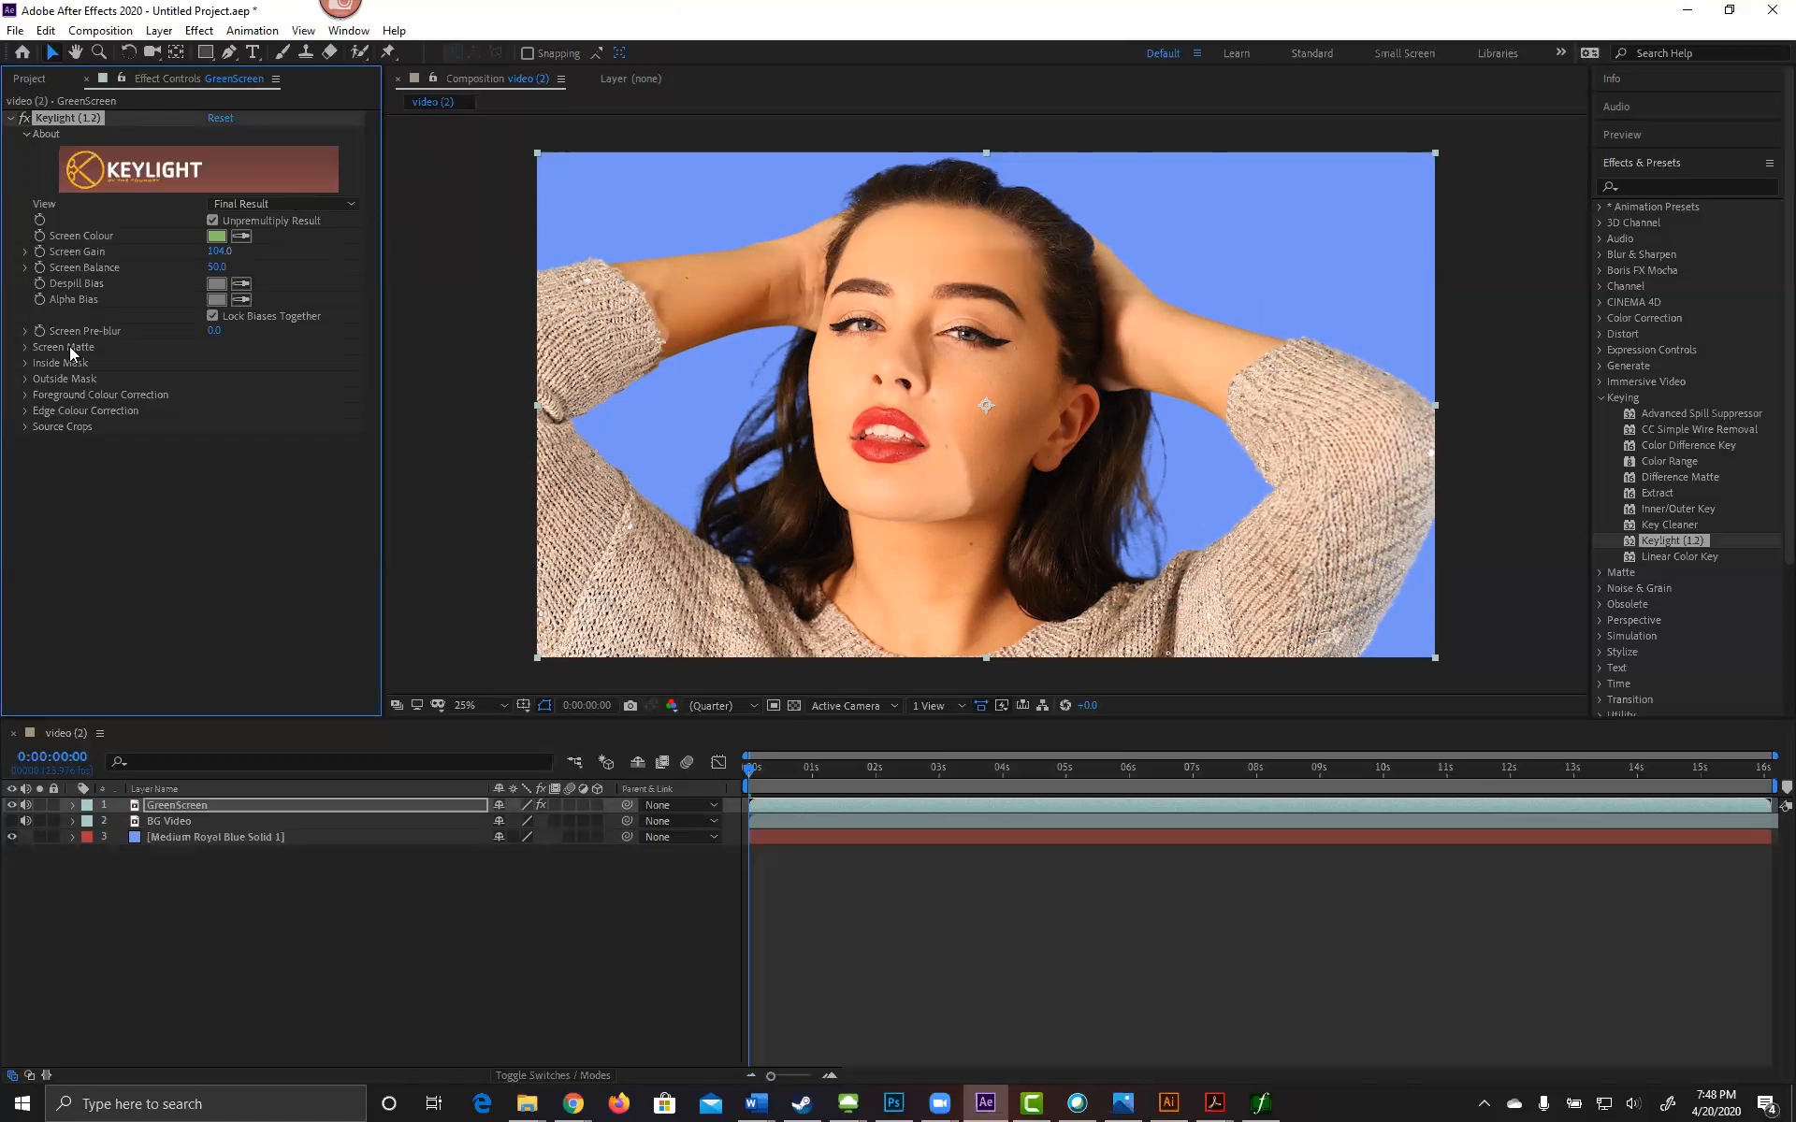
Step: Set the GreenScreen layer's Screen Gain to 100
click(211, 253)
text(100)
key(Return)
Step: Try a much lower Keylight Screen Balance while viewing the woman's hair up close, and undo the change
key(=)
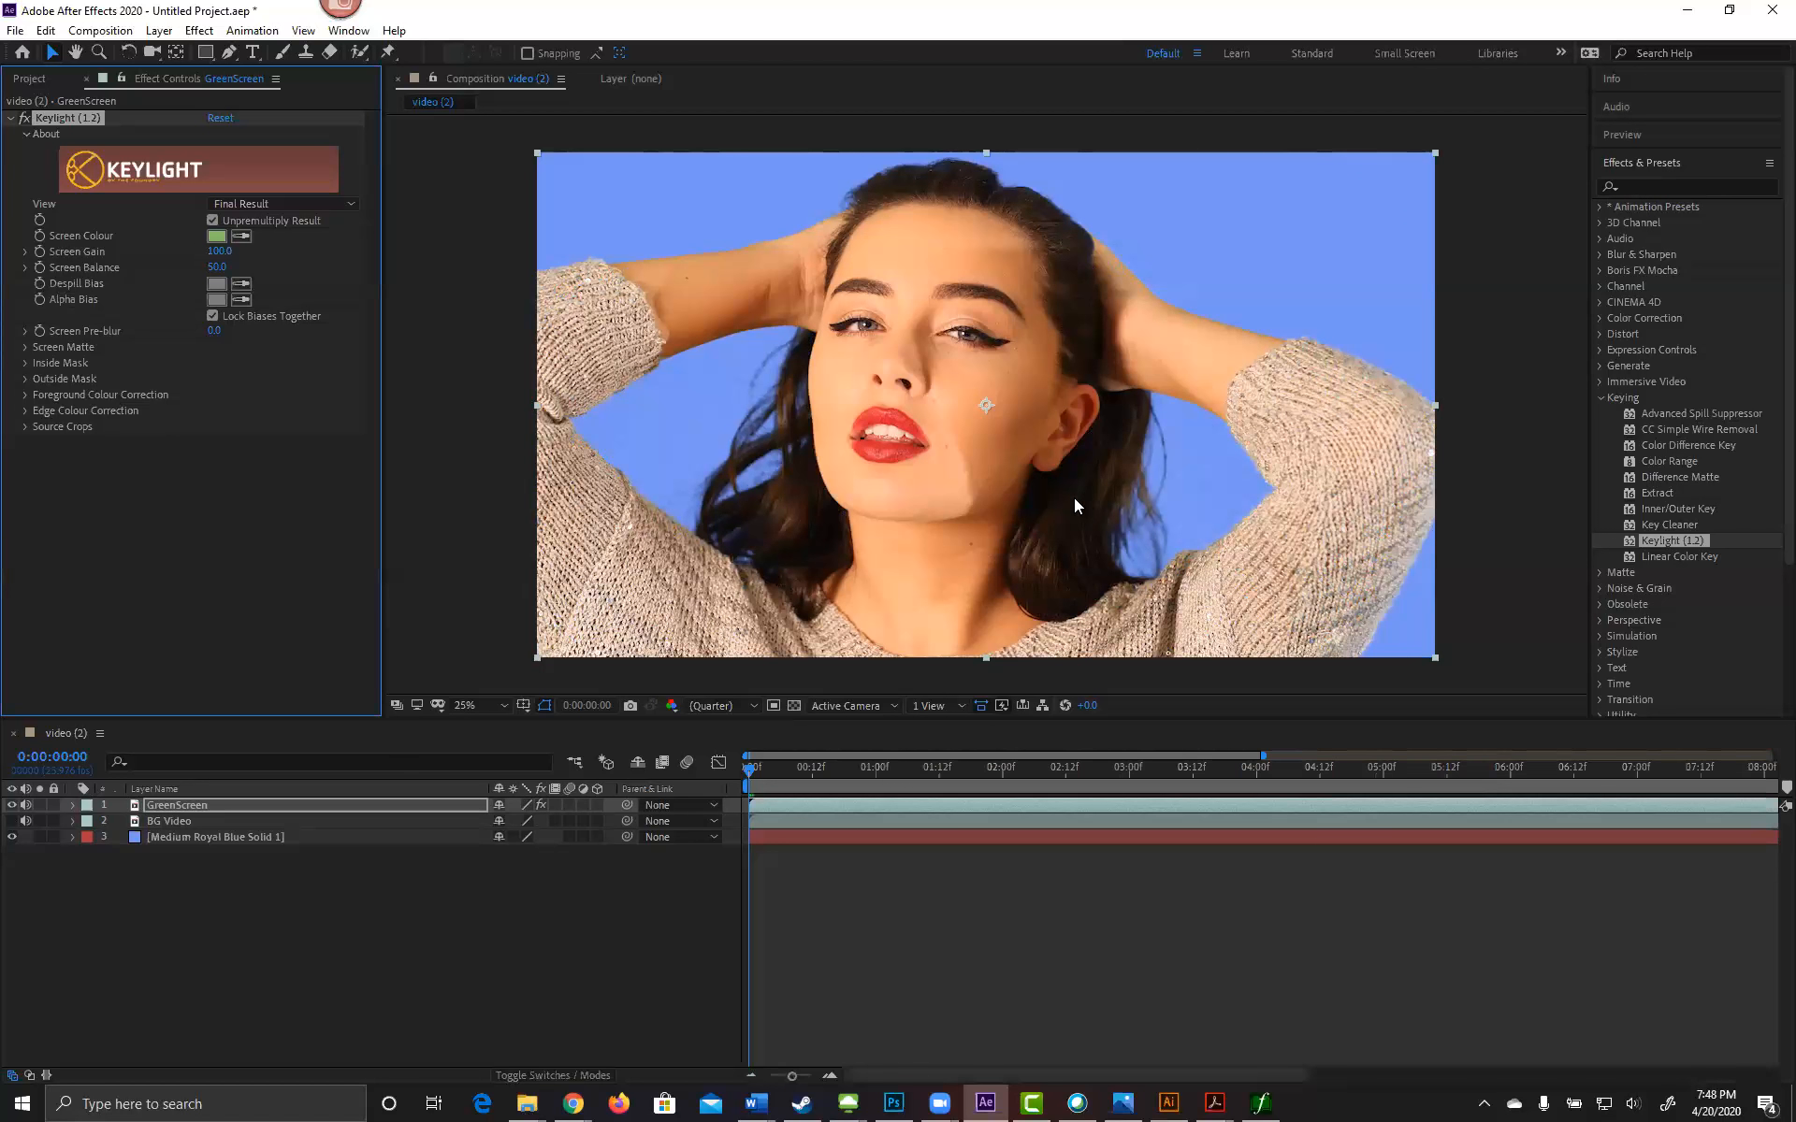
scroll(1087, 499, up, 2)
key(space)
drag(1287, 560, 977, 432)
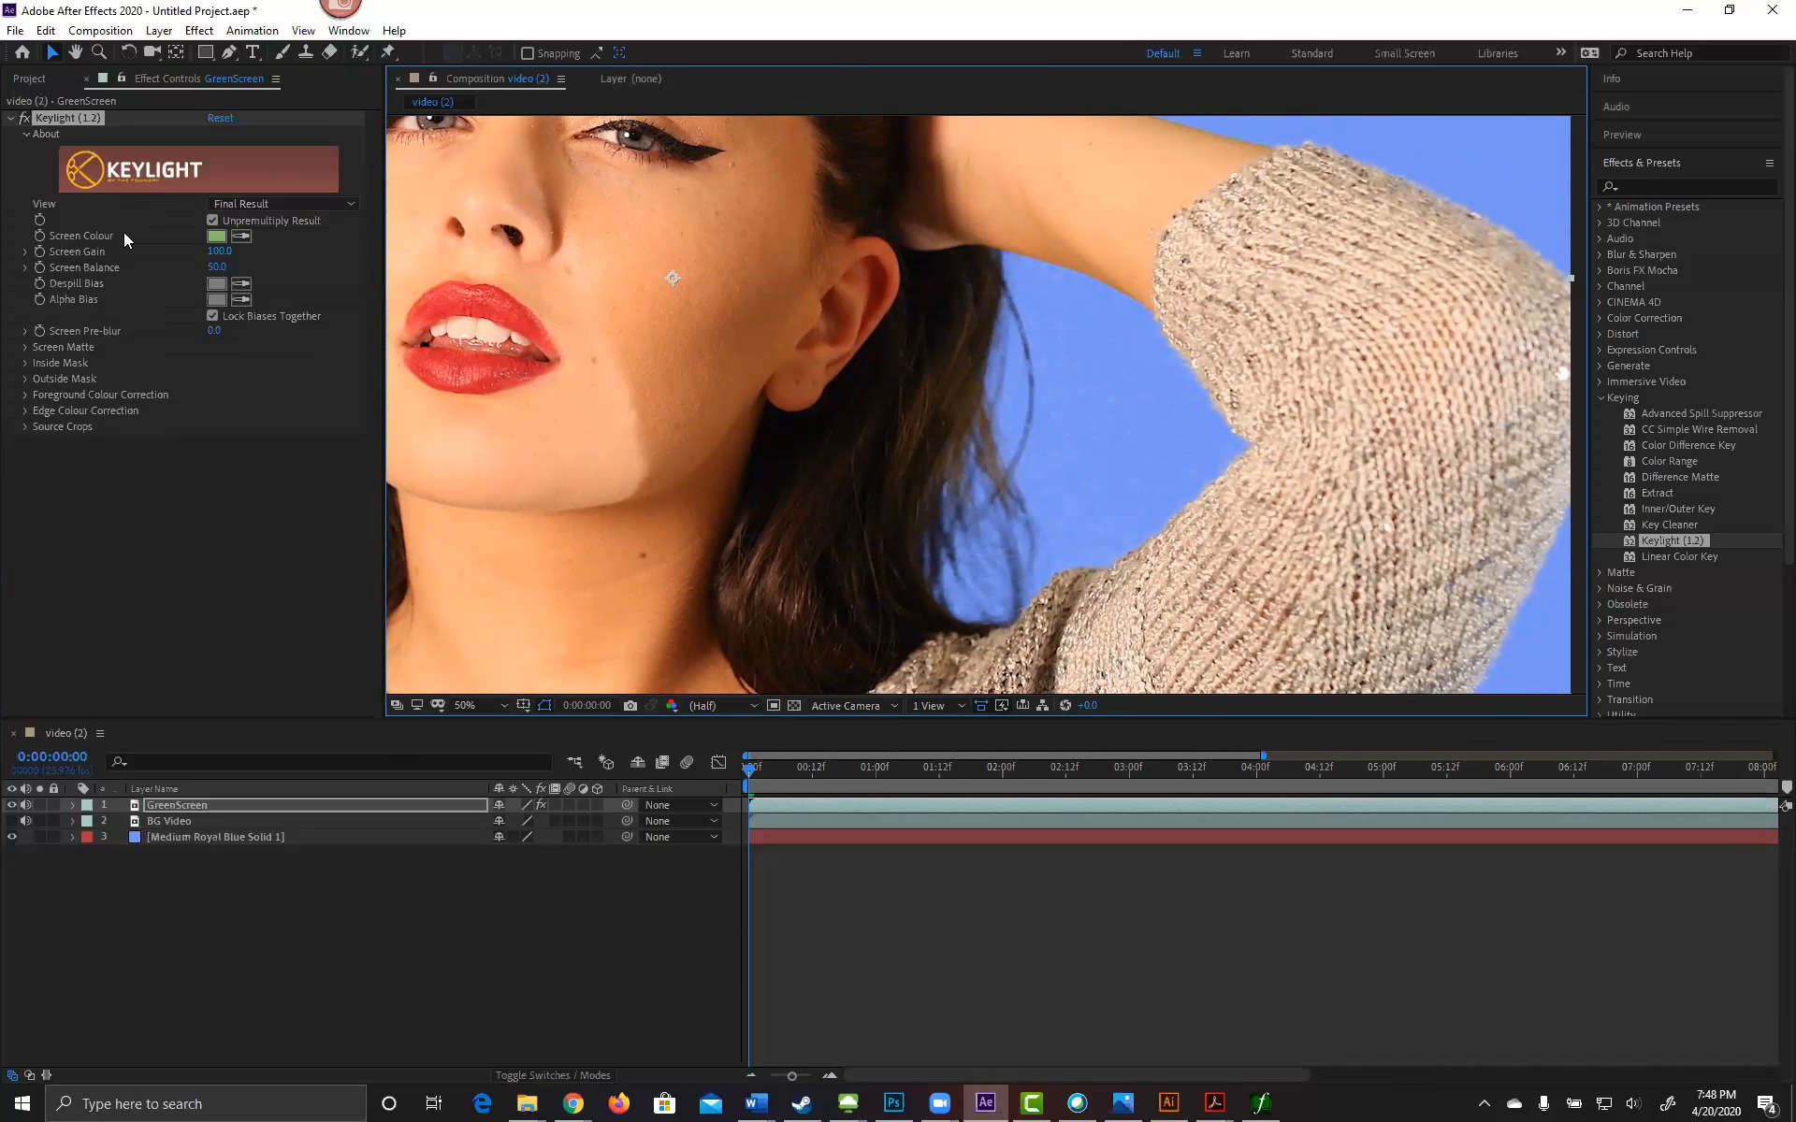
click(25, 268)
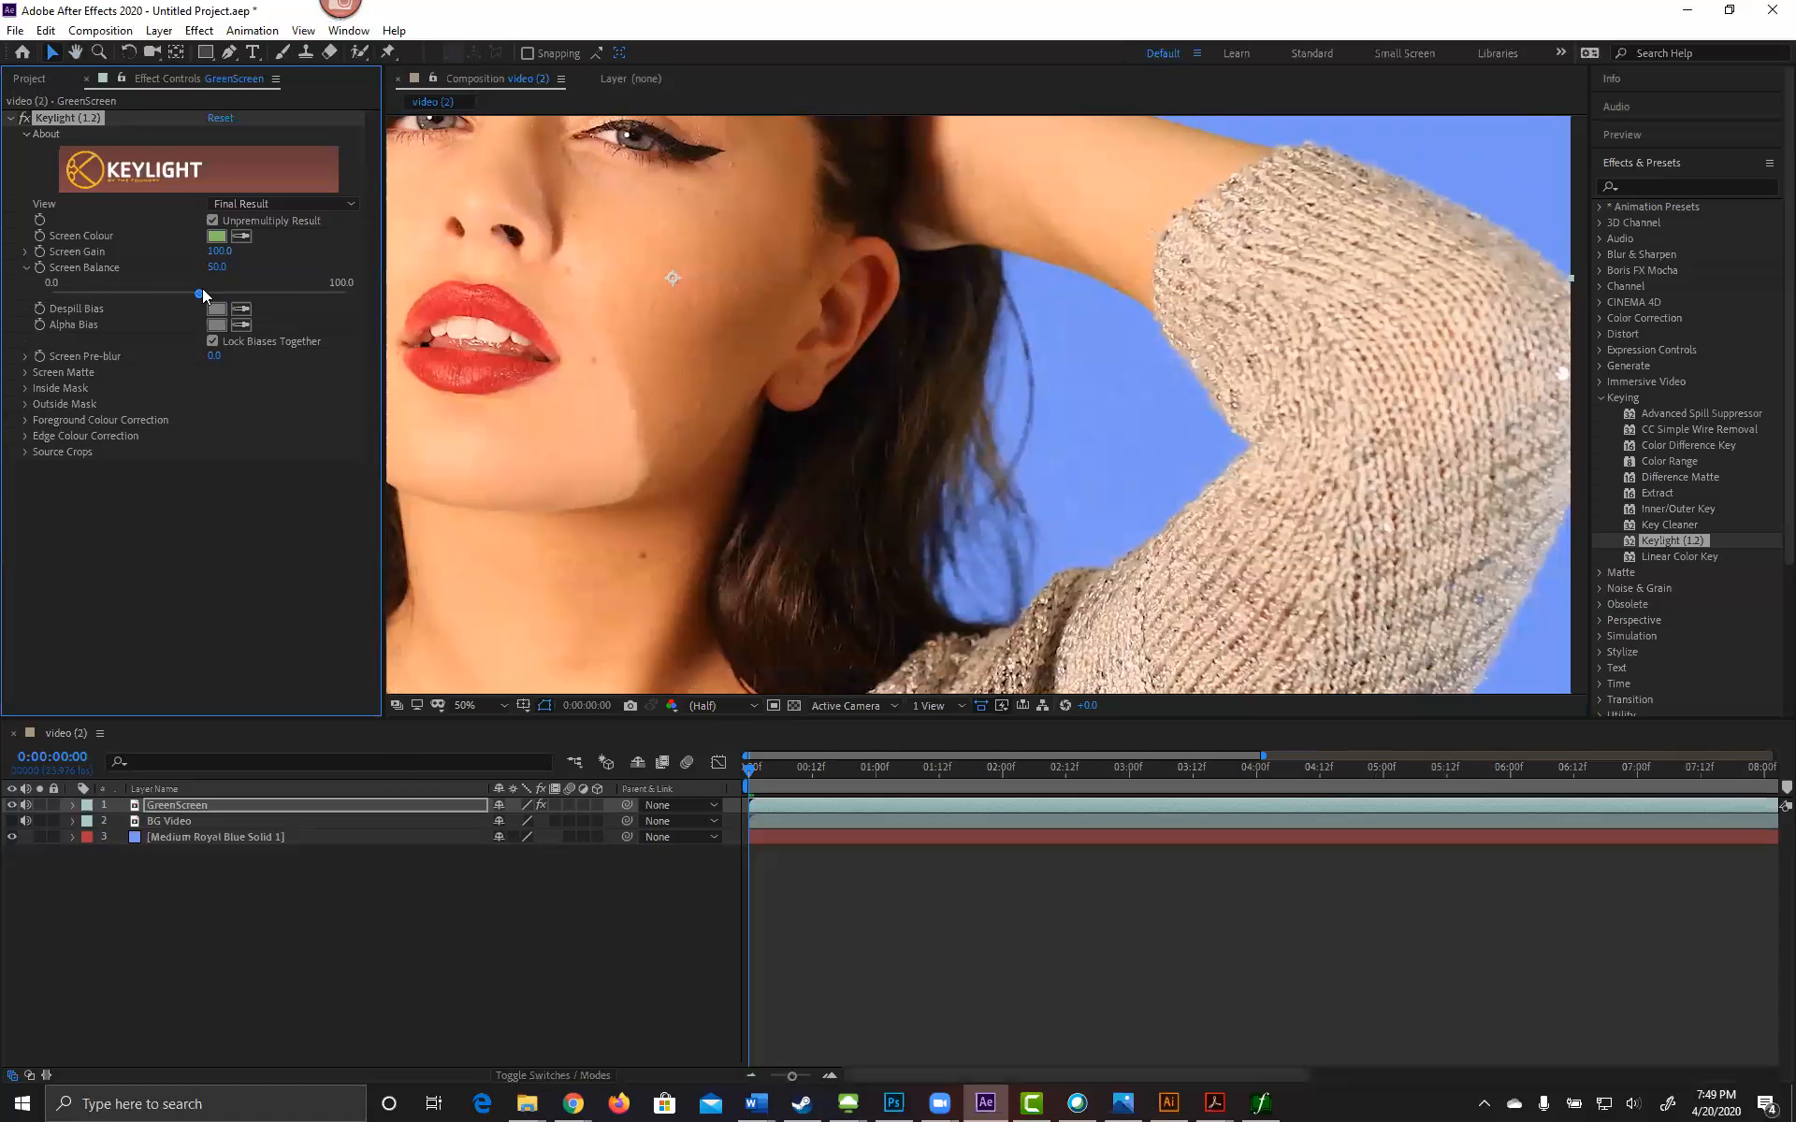
drag(197, 295, 5, 303)
key(h)
mouse_move(621, 372)
mouse_down()
mouse_move(922, 497)
mouse_move(625, 355)
mouse_up()
key(v)
key(ctrl+z)
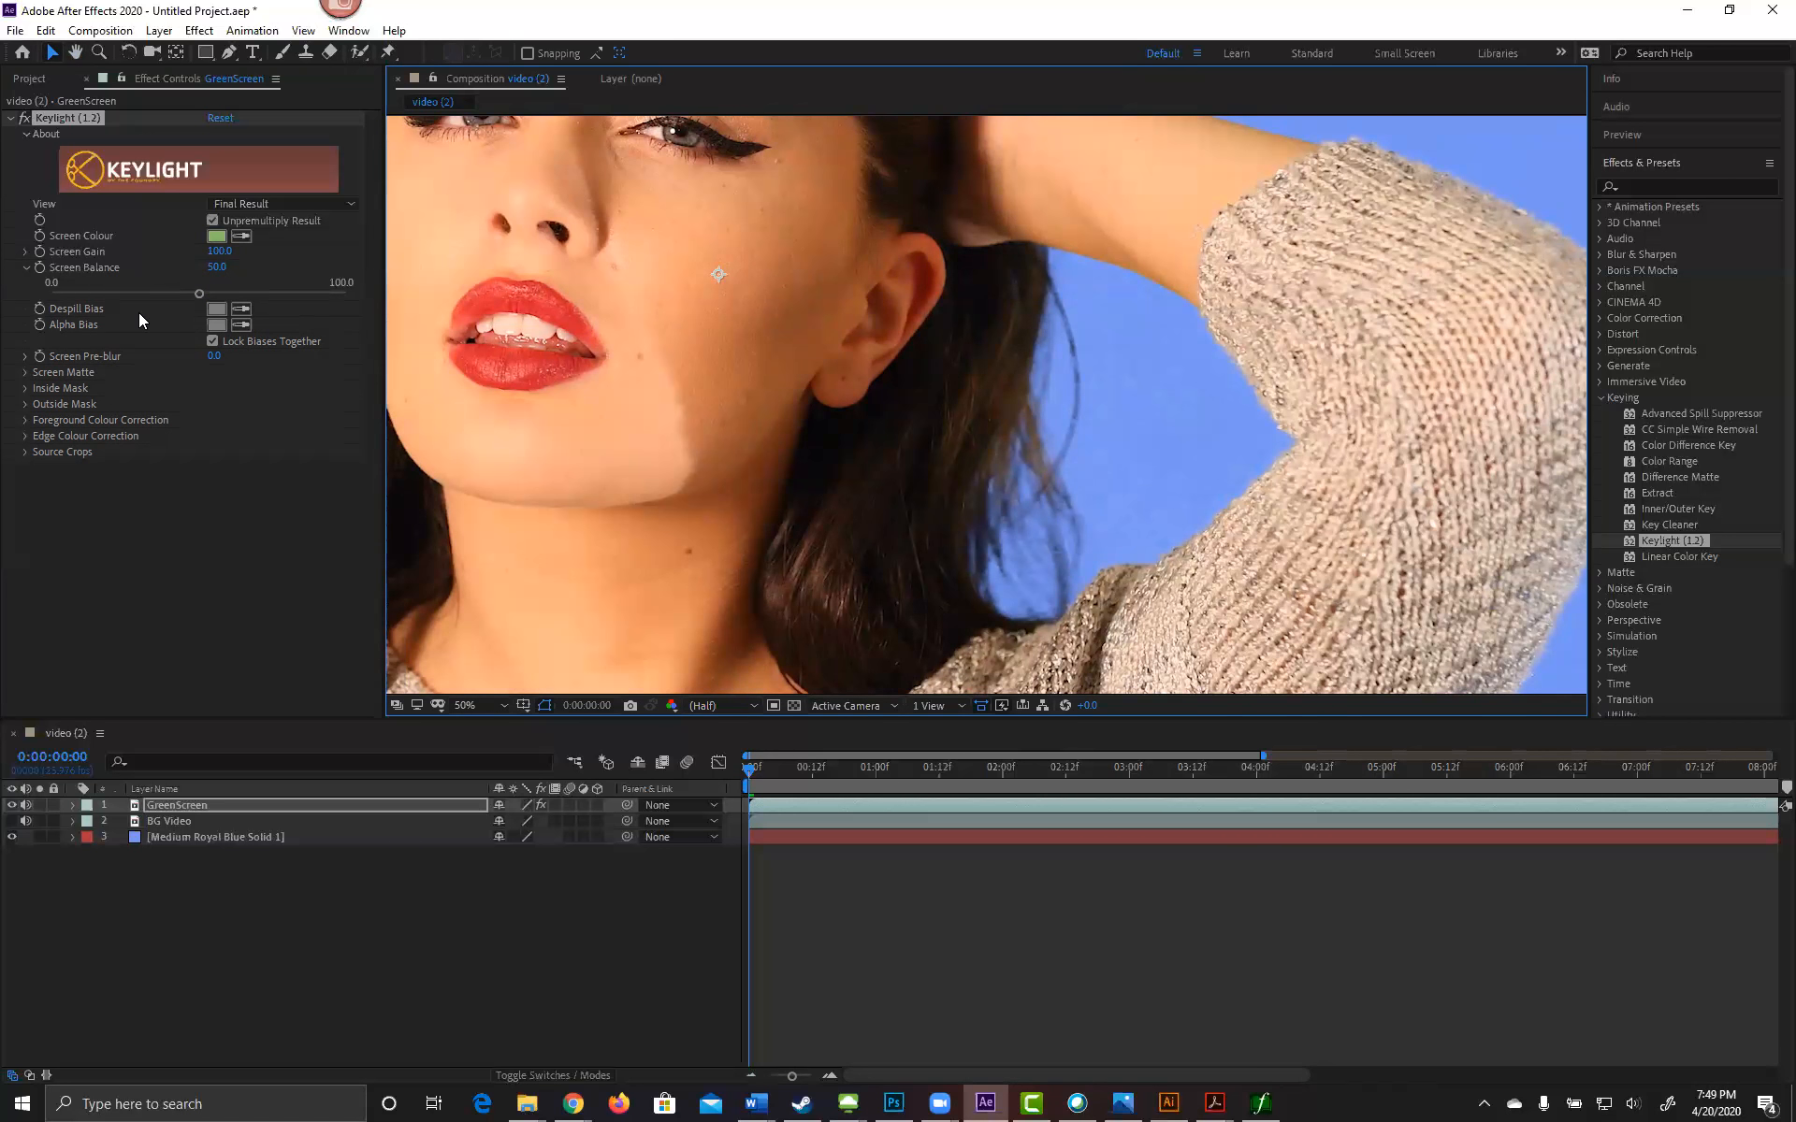
click(27, 268)
Step: Sample the blue backdrop as the Despill Bias, try a sample from the hair edge instead, and undo that second sample
click(242, 285)
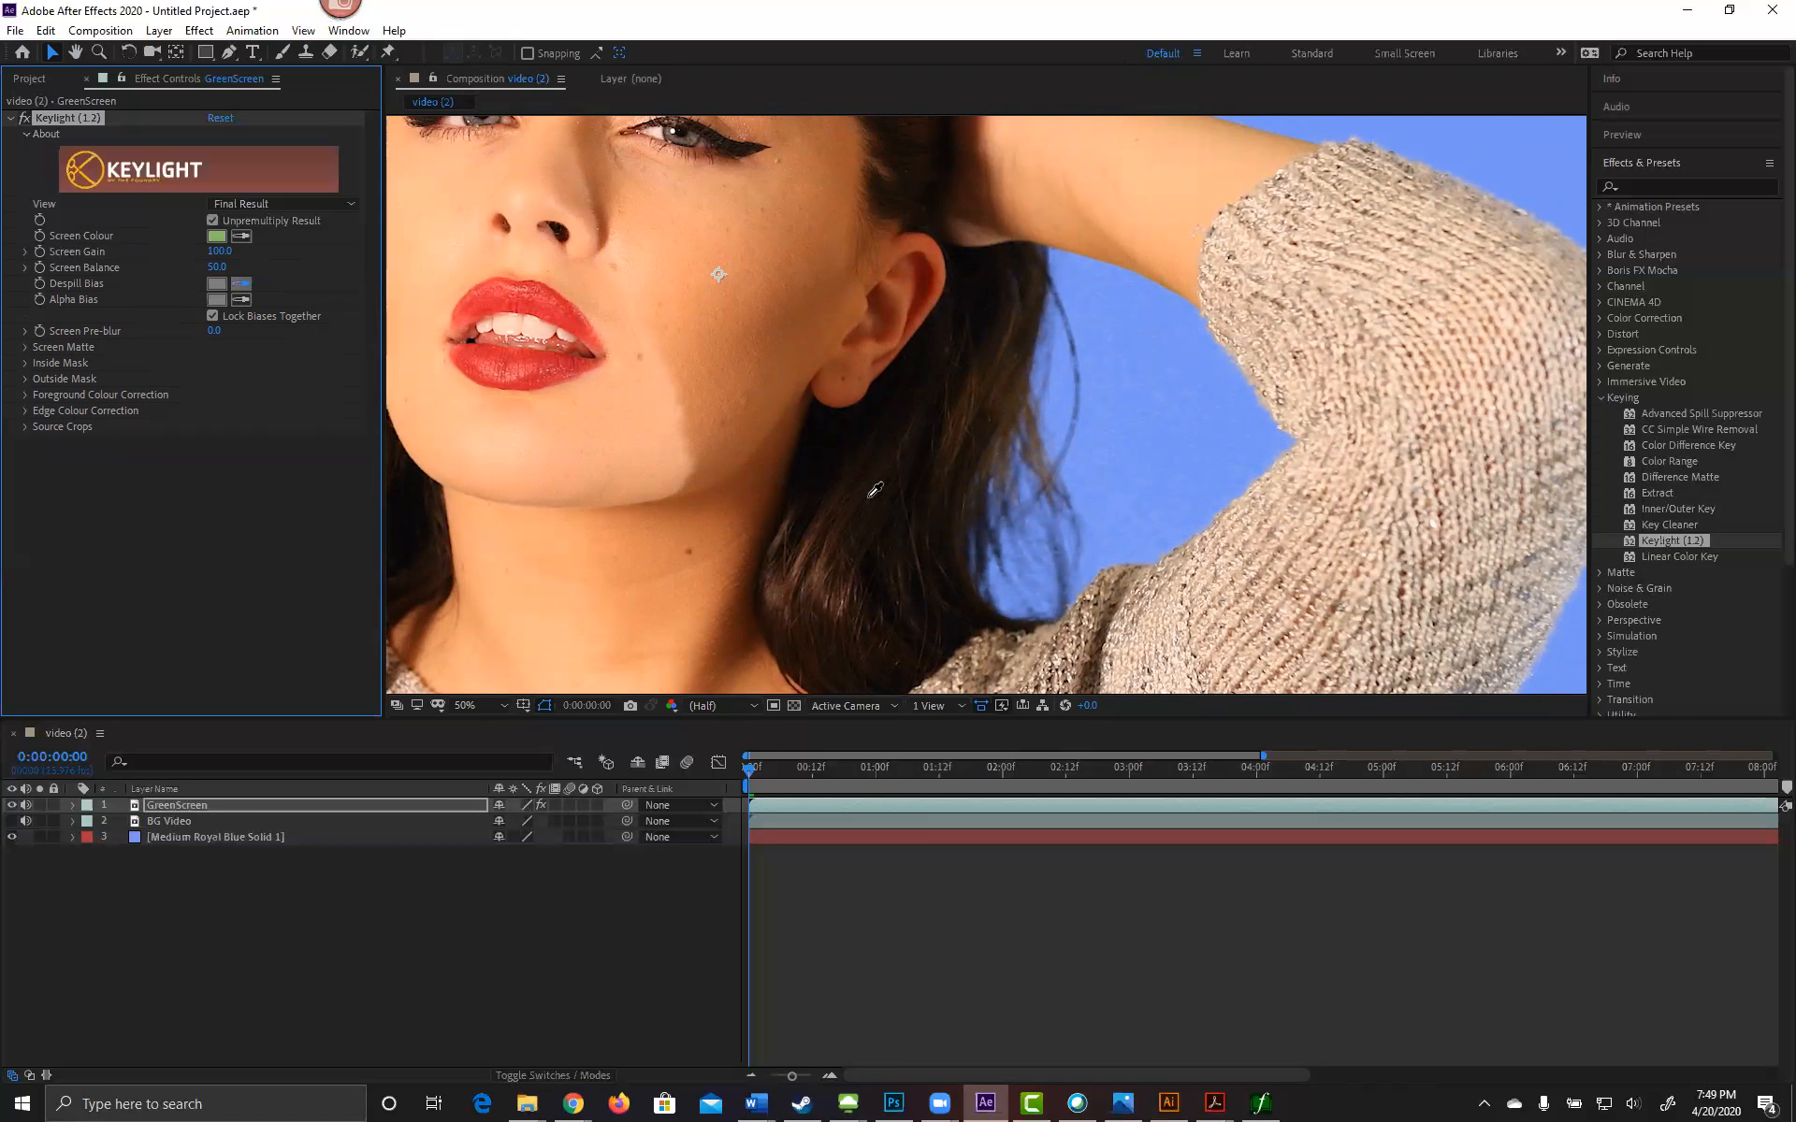
click(1082, 505)
click(241, 283)
click(1036, 442)
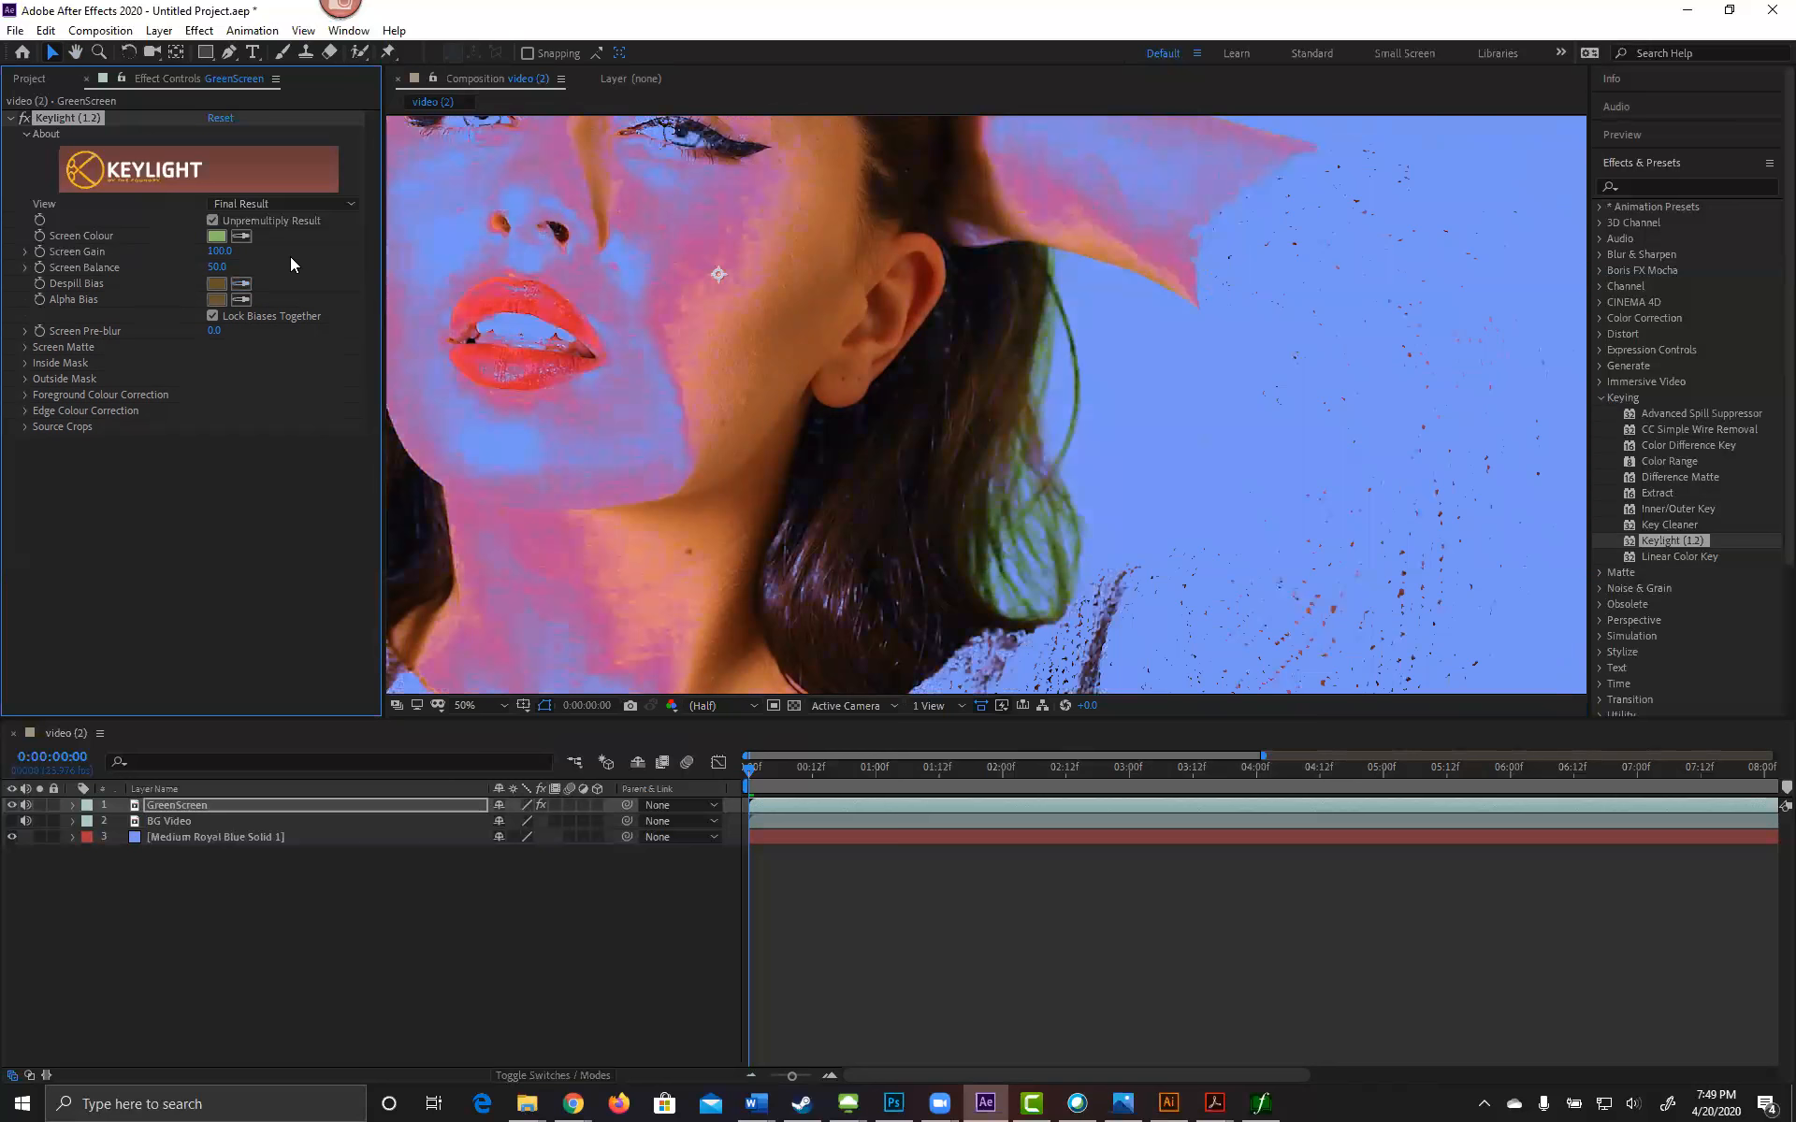
key(ctrl+z)
Step: Sample the Despill Bias and Alpha Bias from the backdrop near the sweater, and undo the bias changes
click(242, 283)
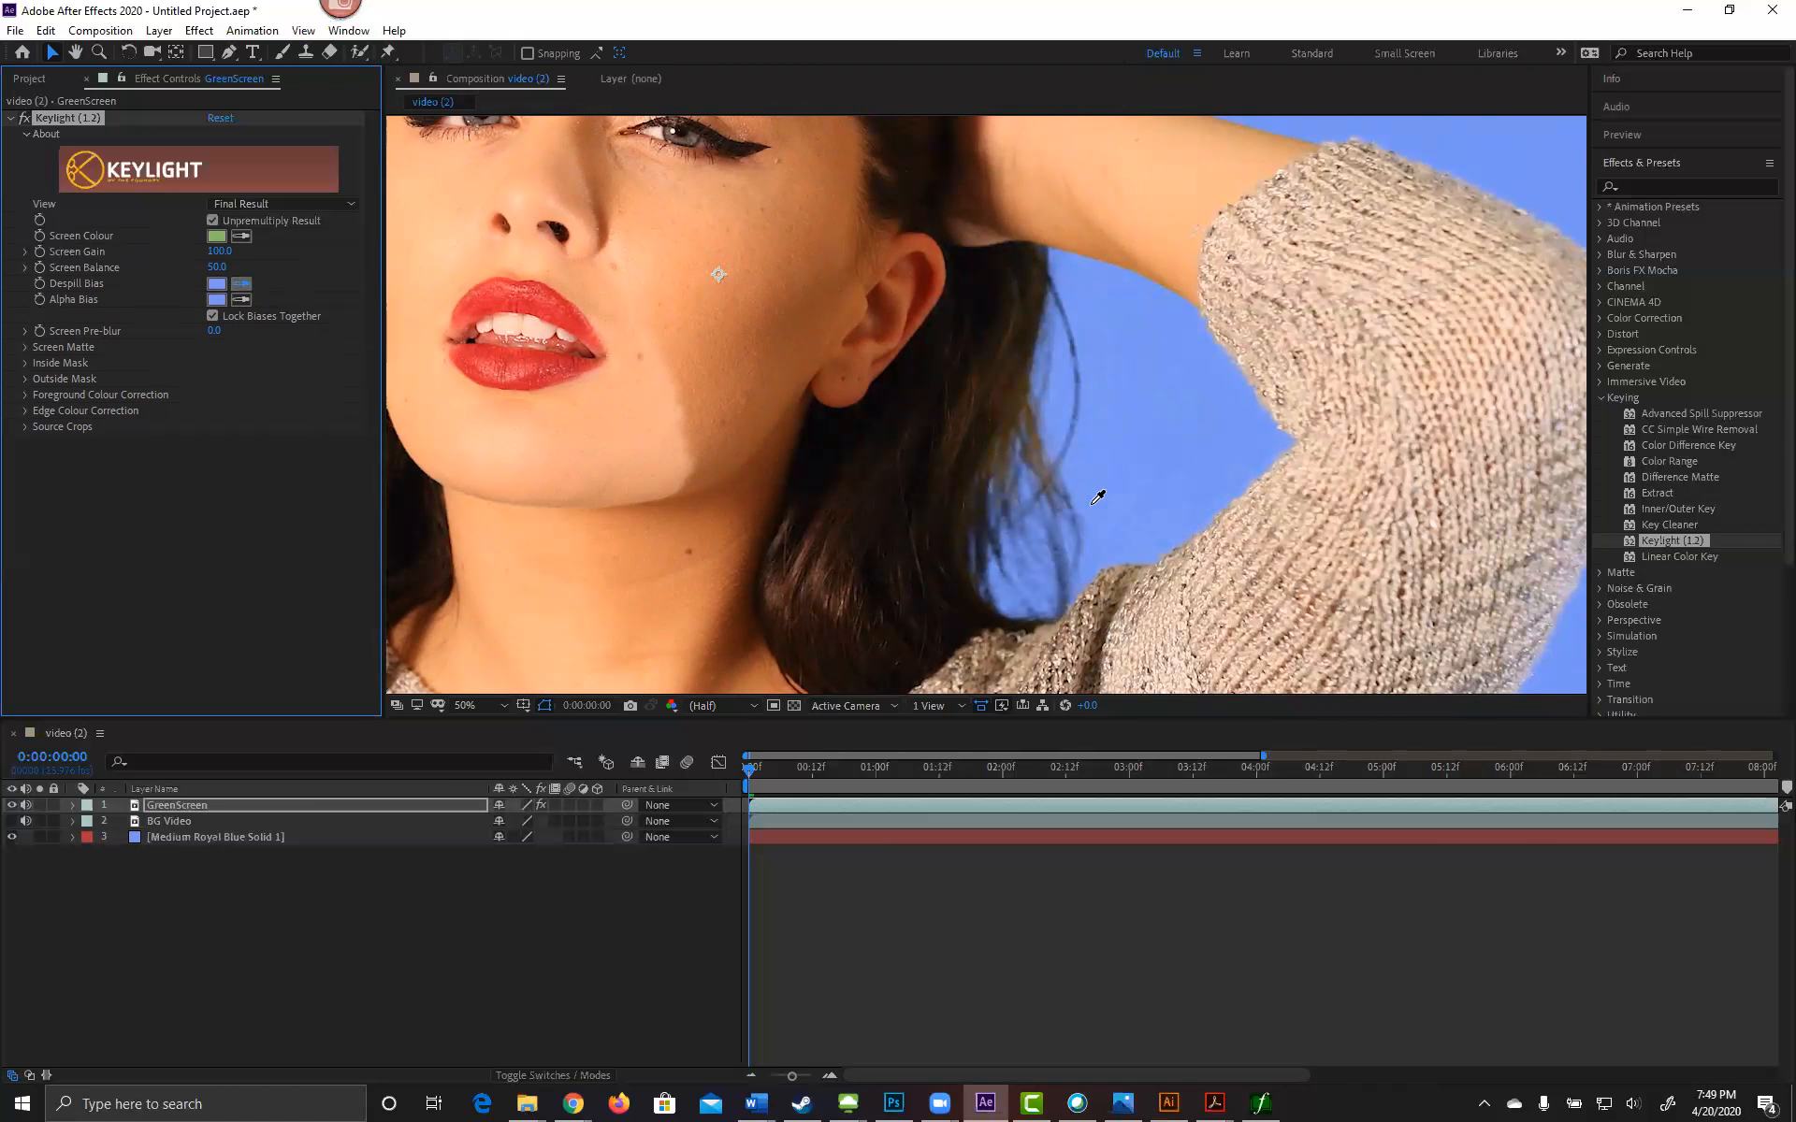
click(1158, 520)
click(242, 300)
click(1147, 529)
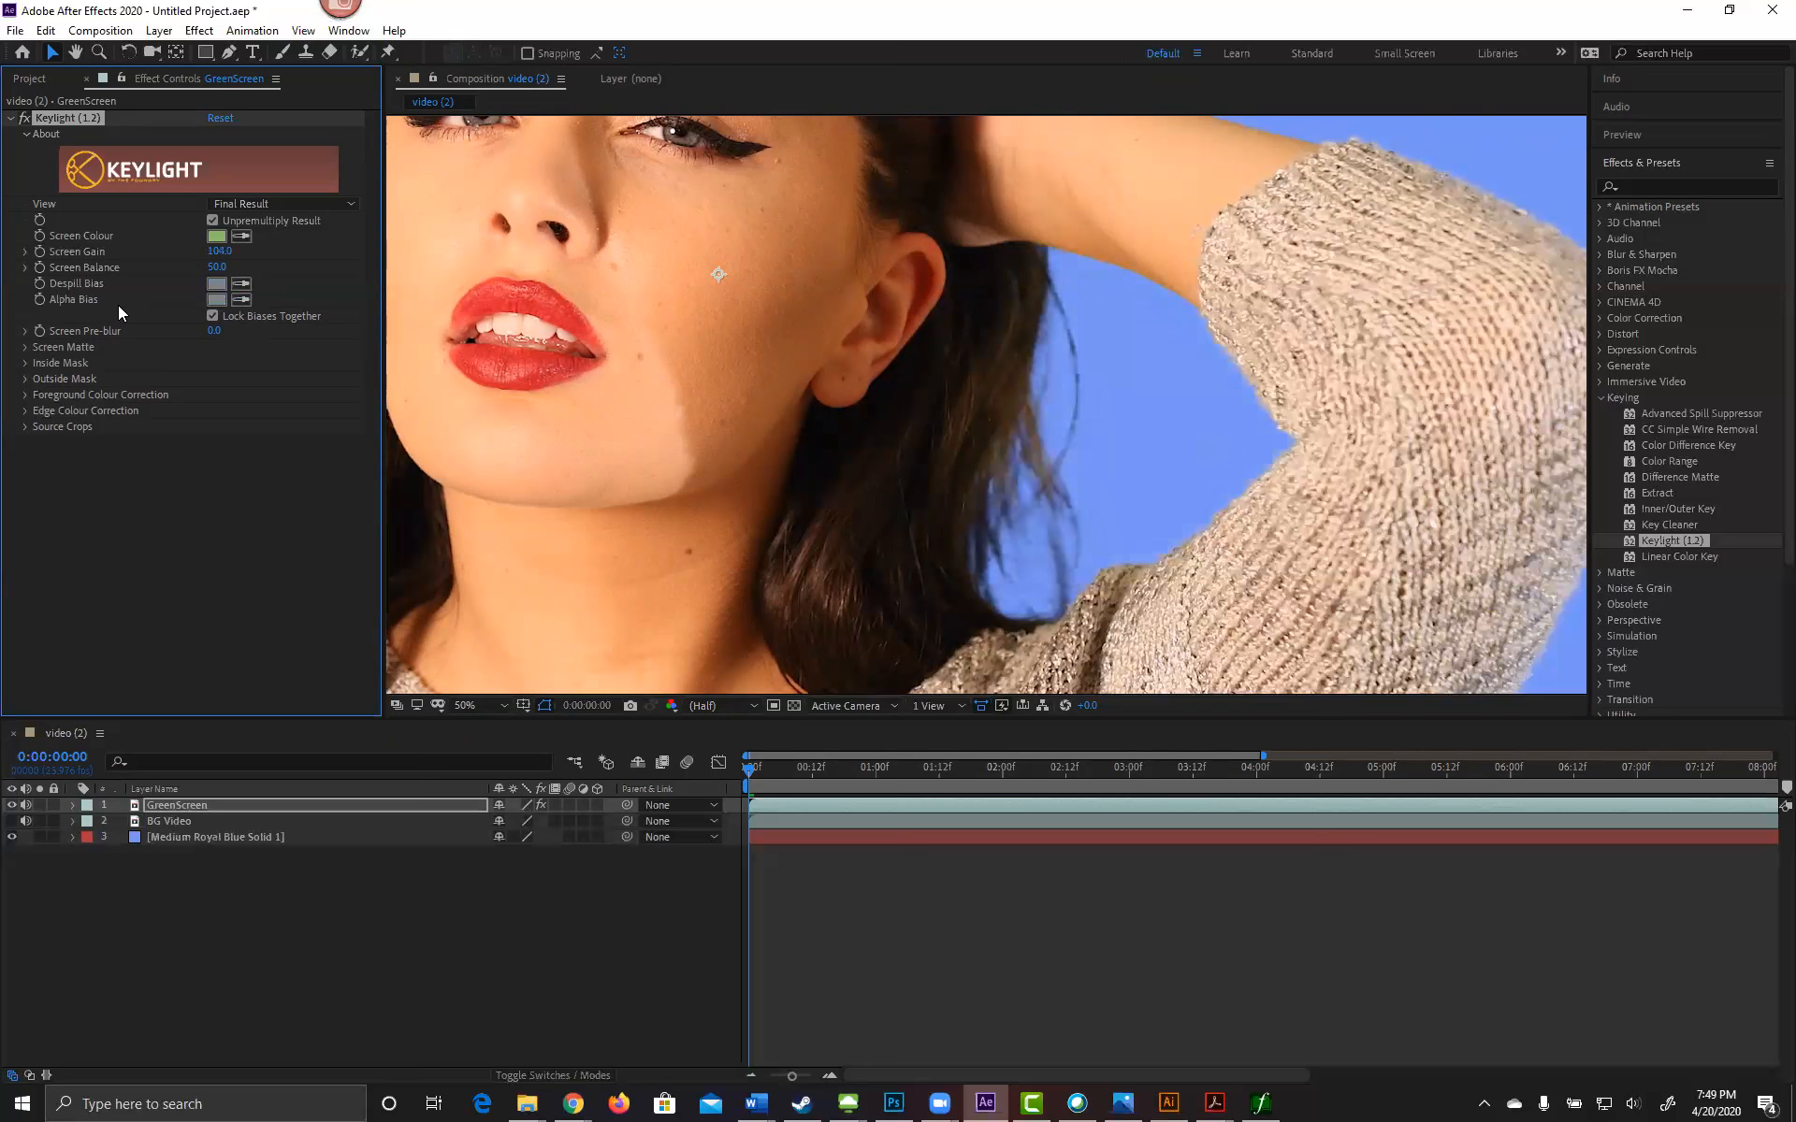
key(ctrl+z)
Step: Set the Keylight Screen Gain to 104 on the GreenScreen layer
click(225, 252)
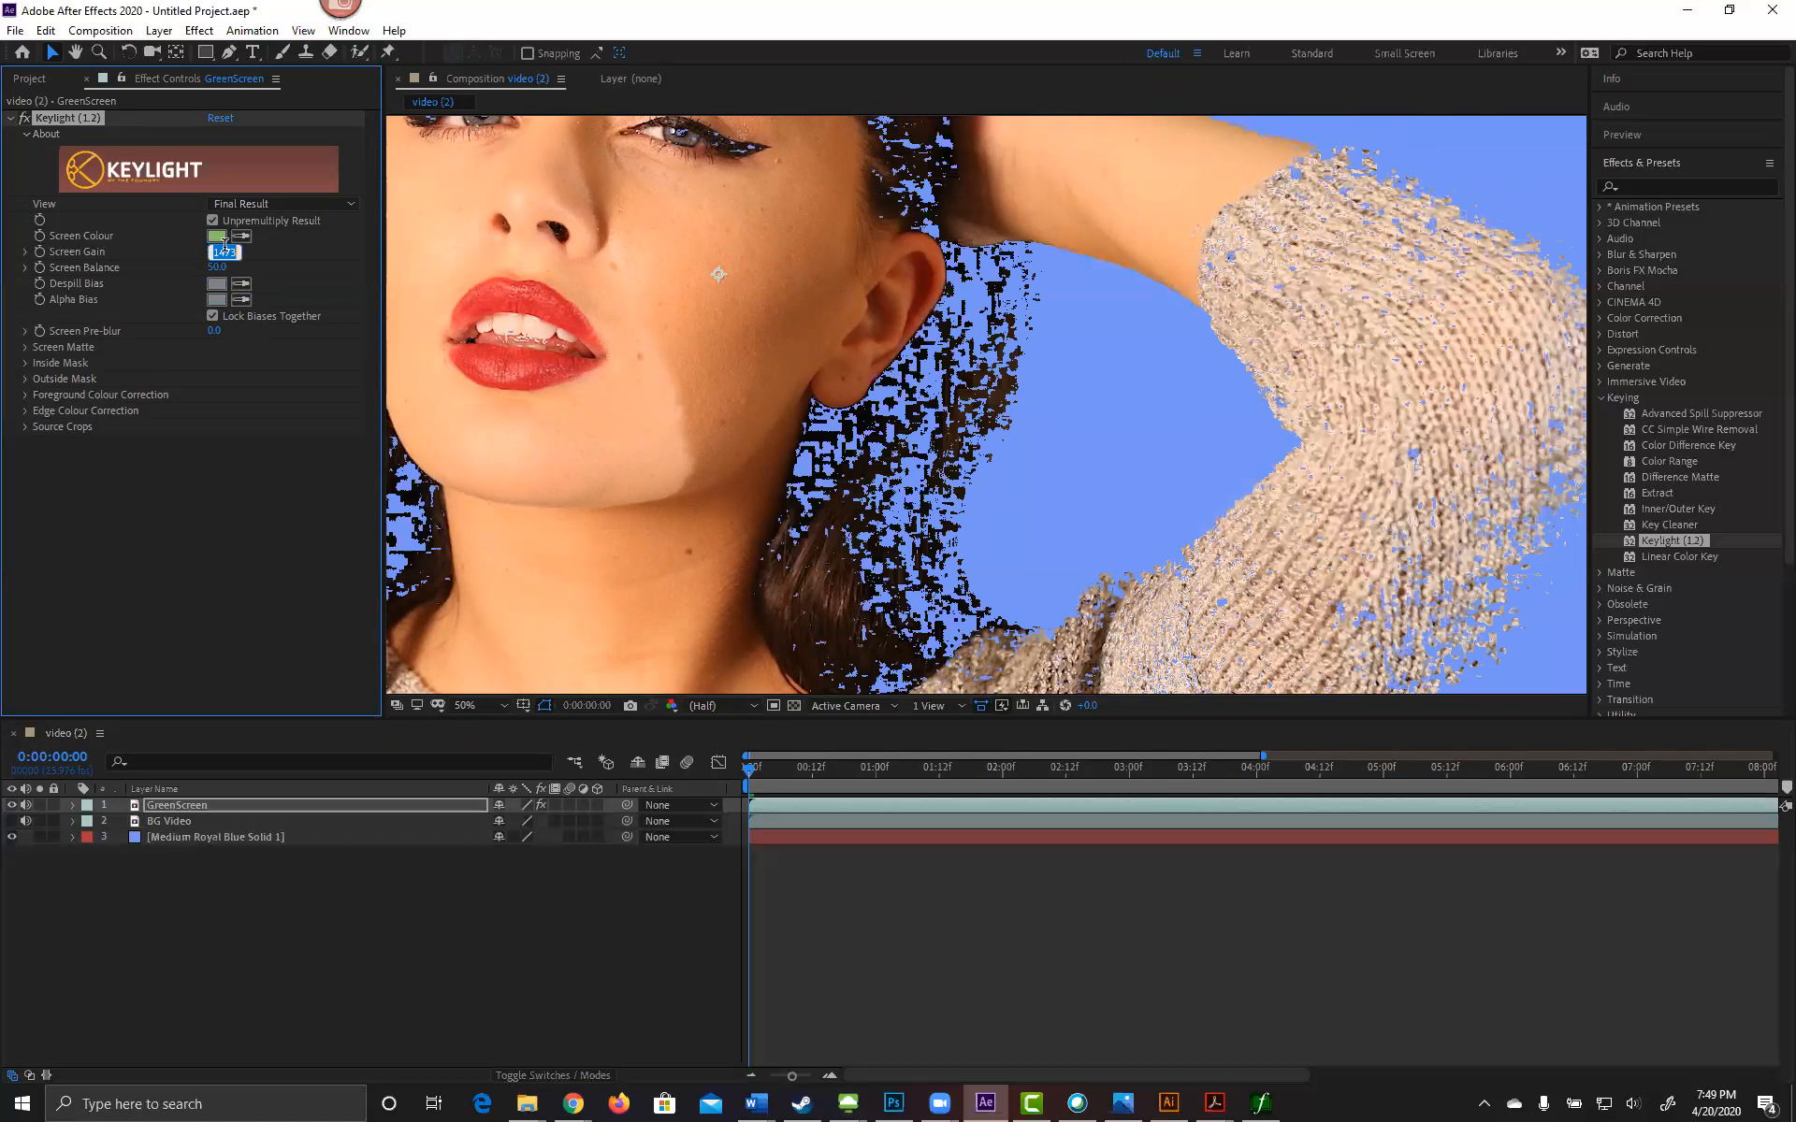
text(104)
key(Return)
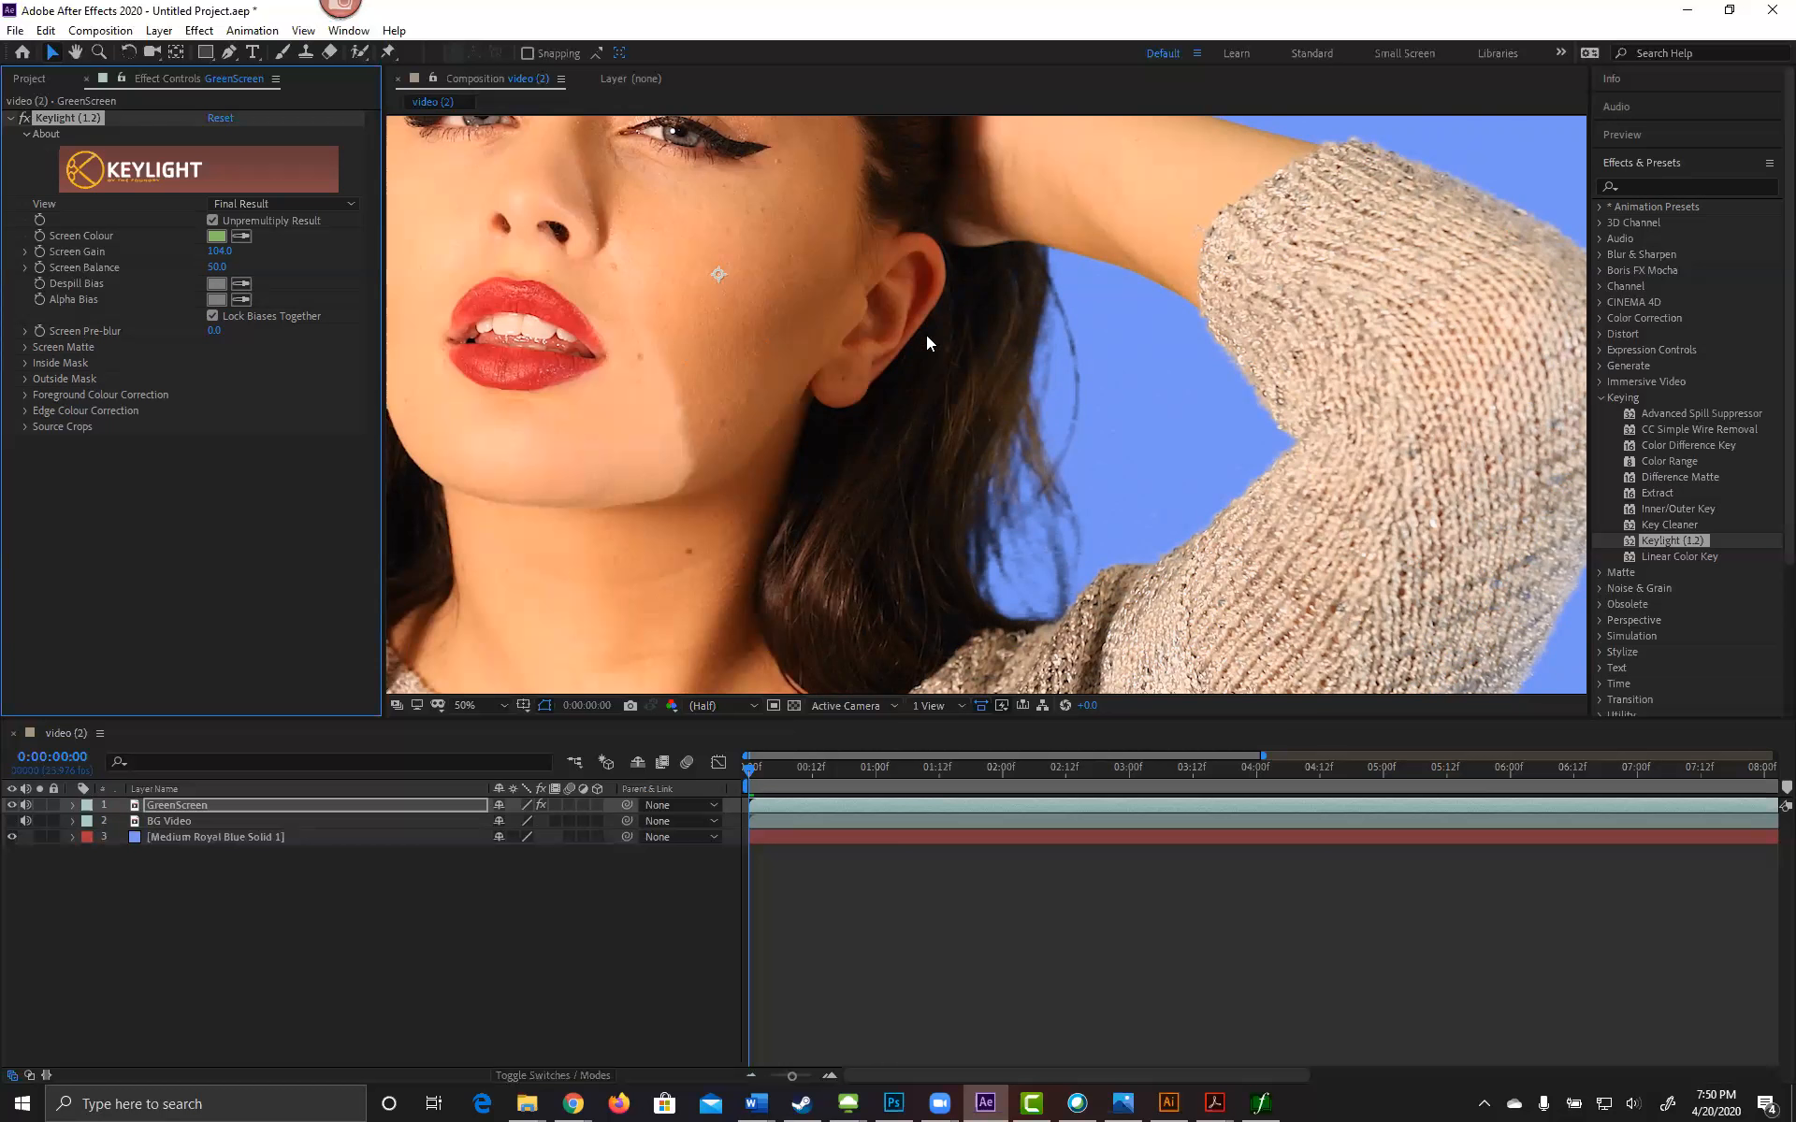
Step: Expand Keylight's Screen Matte settings and set the Screen Gain to 100
click(25, 348)
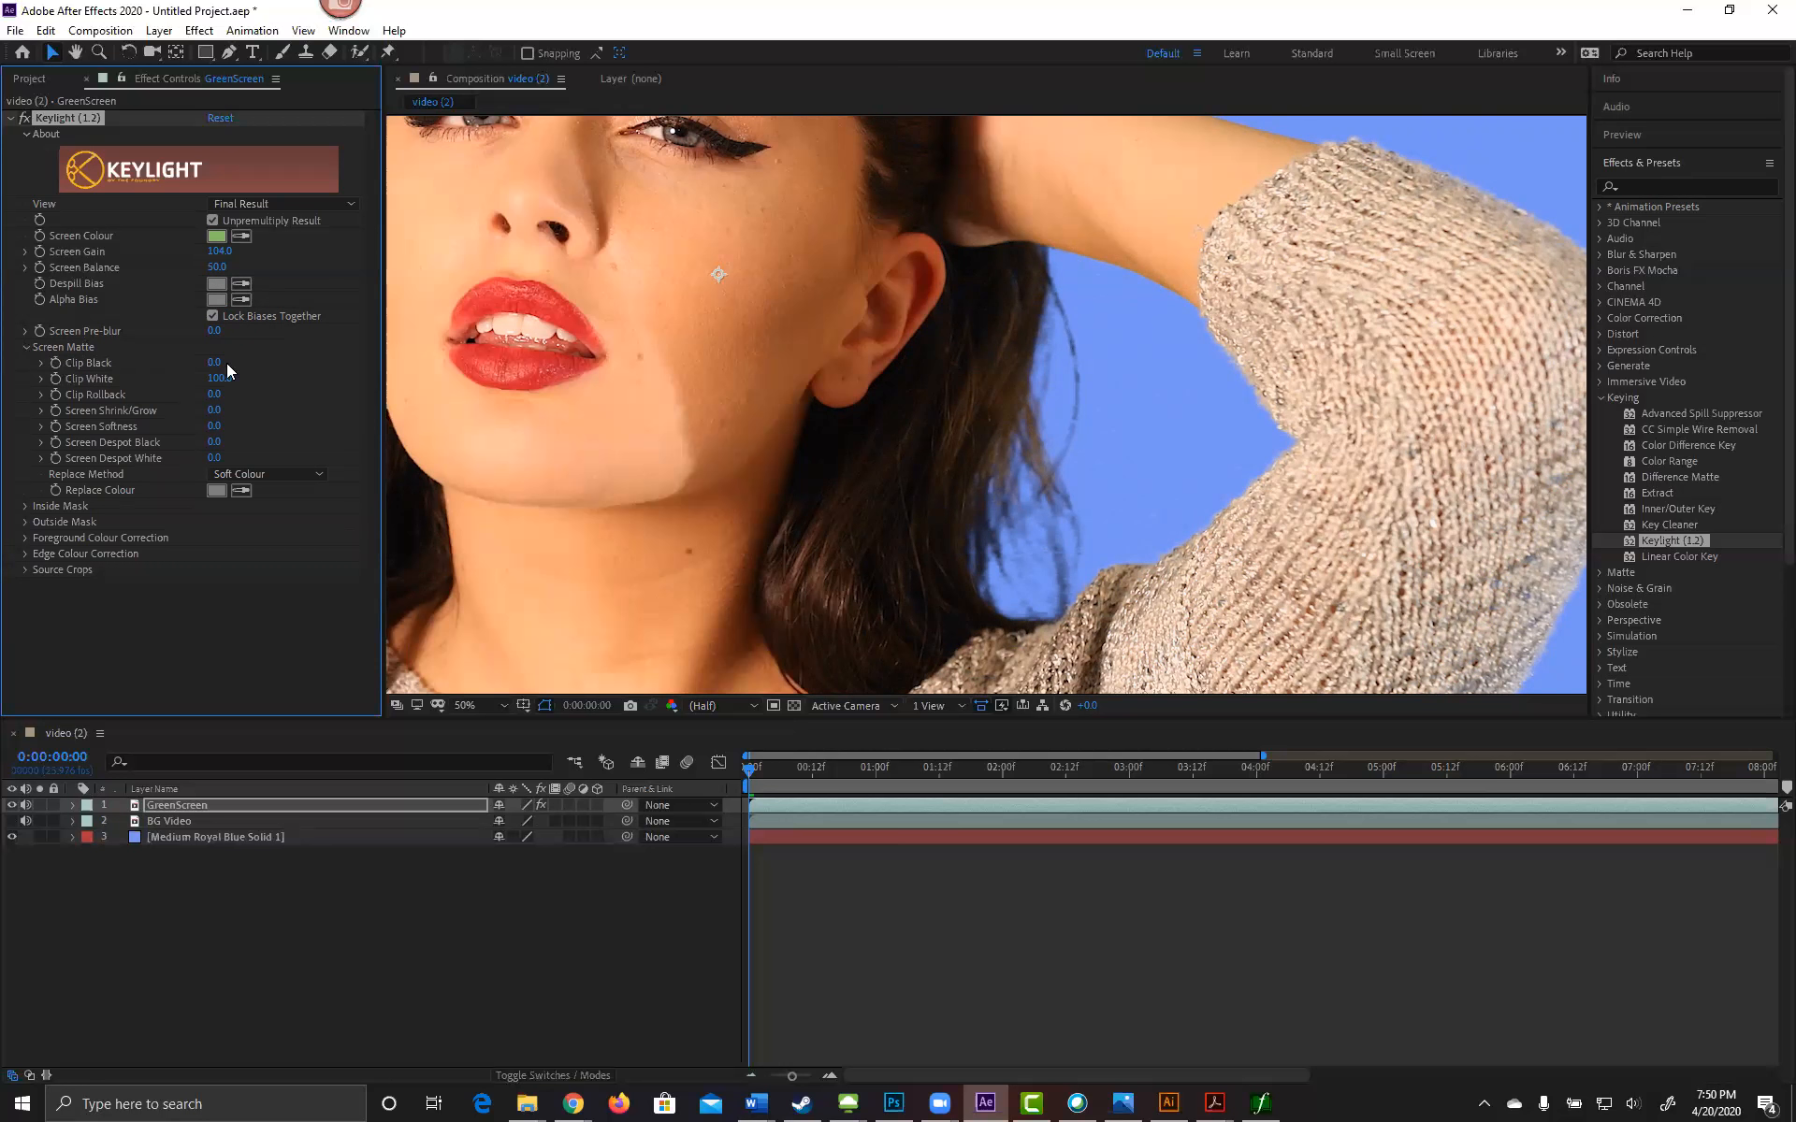
click(40, 364)
click(41, 363)
key(space)
drag(962, 478, 896, 458)
click(219, 250)
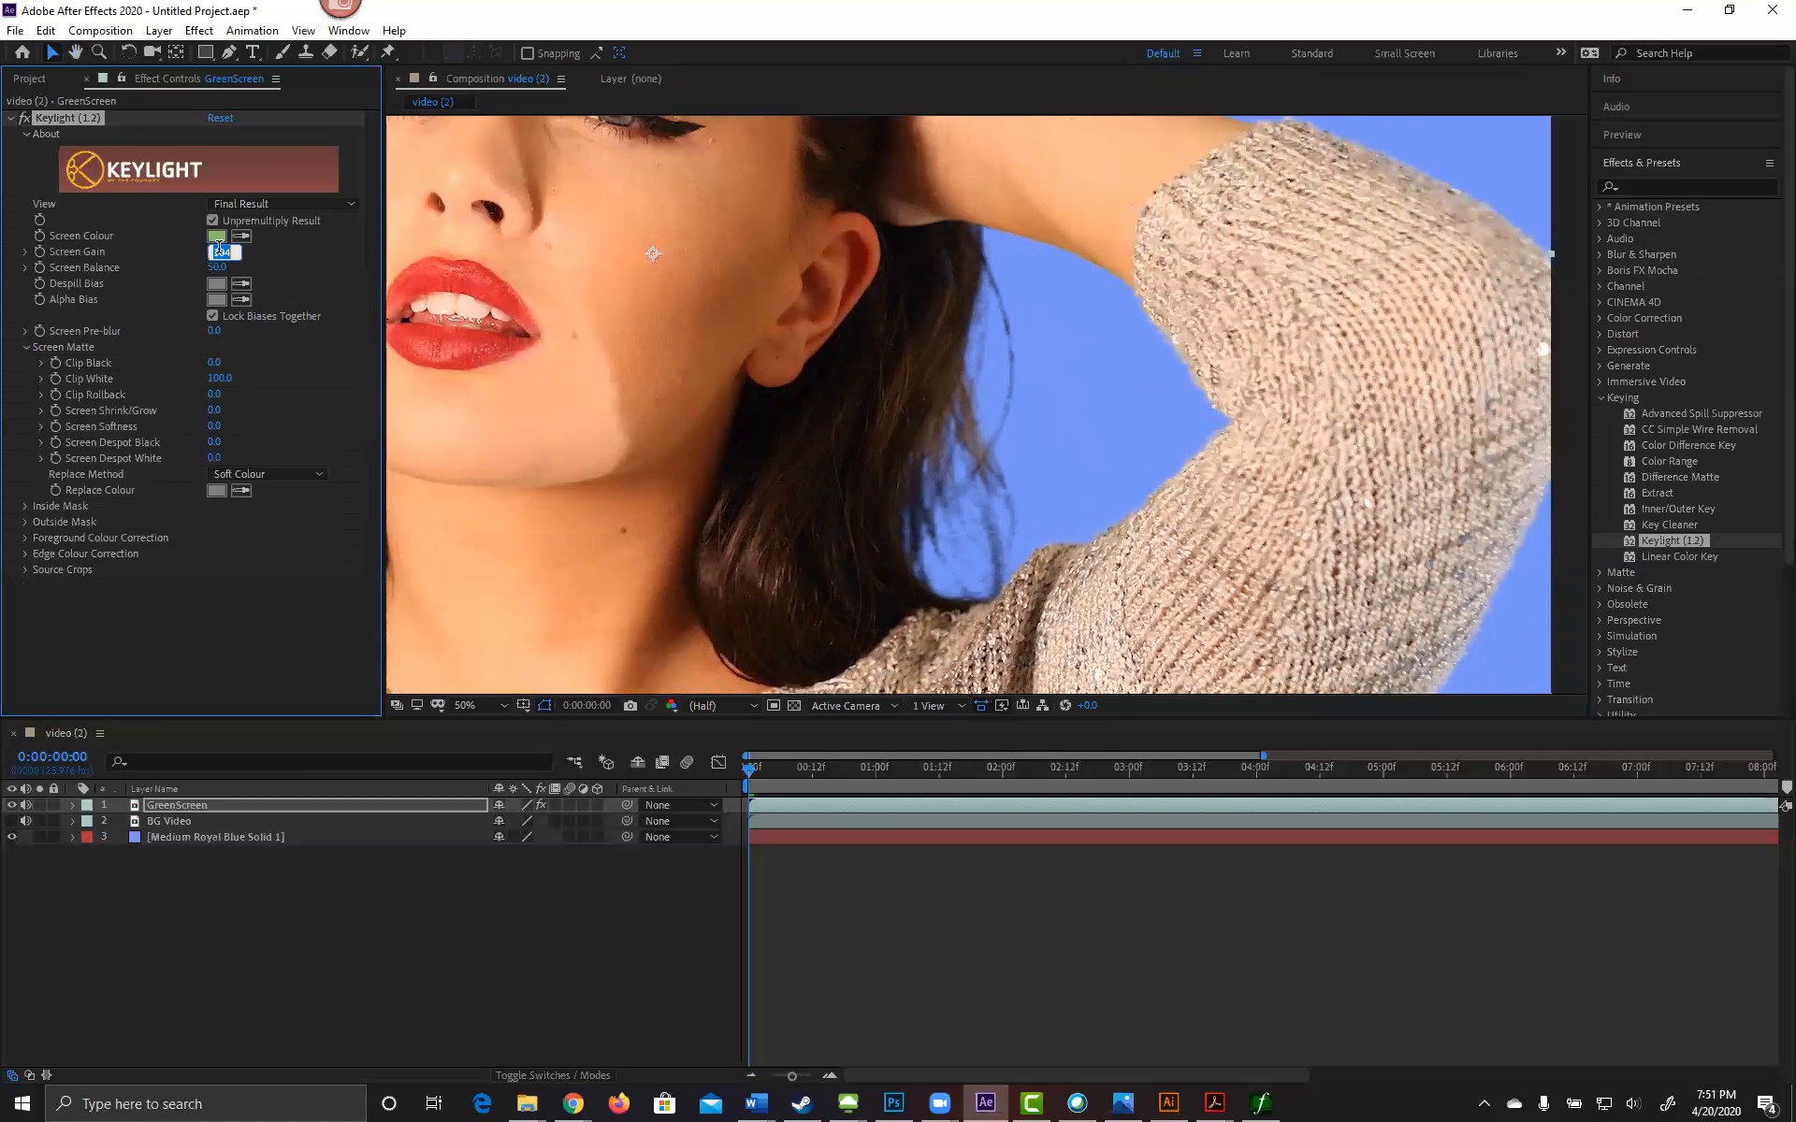
text(100)
key(Return)
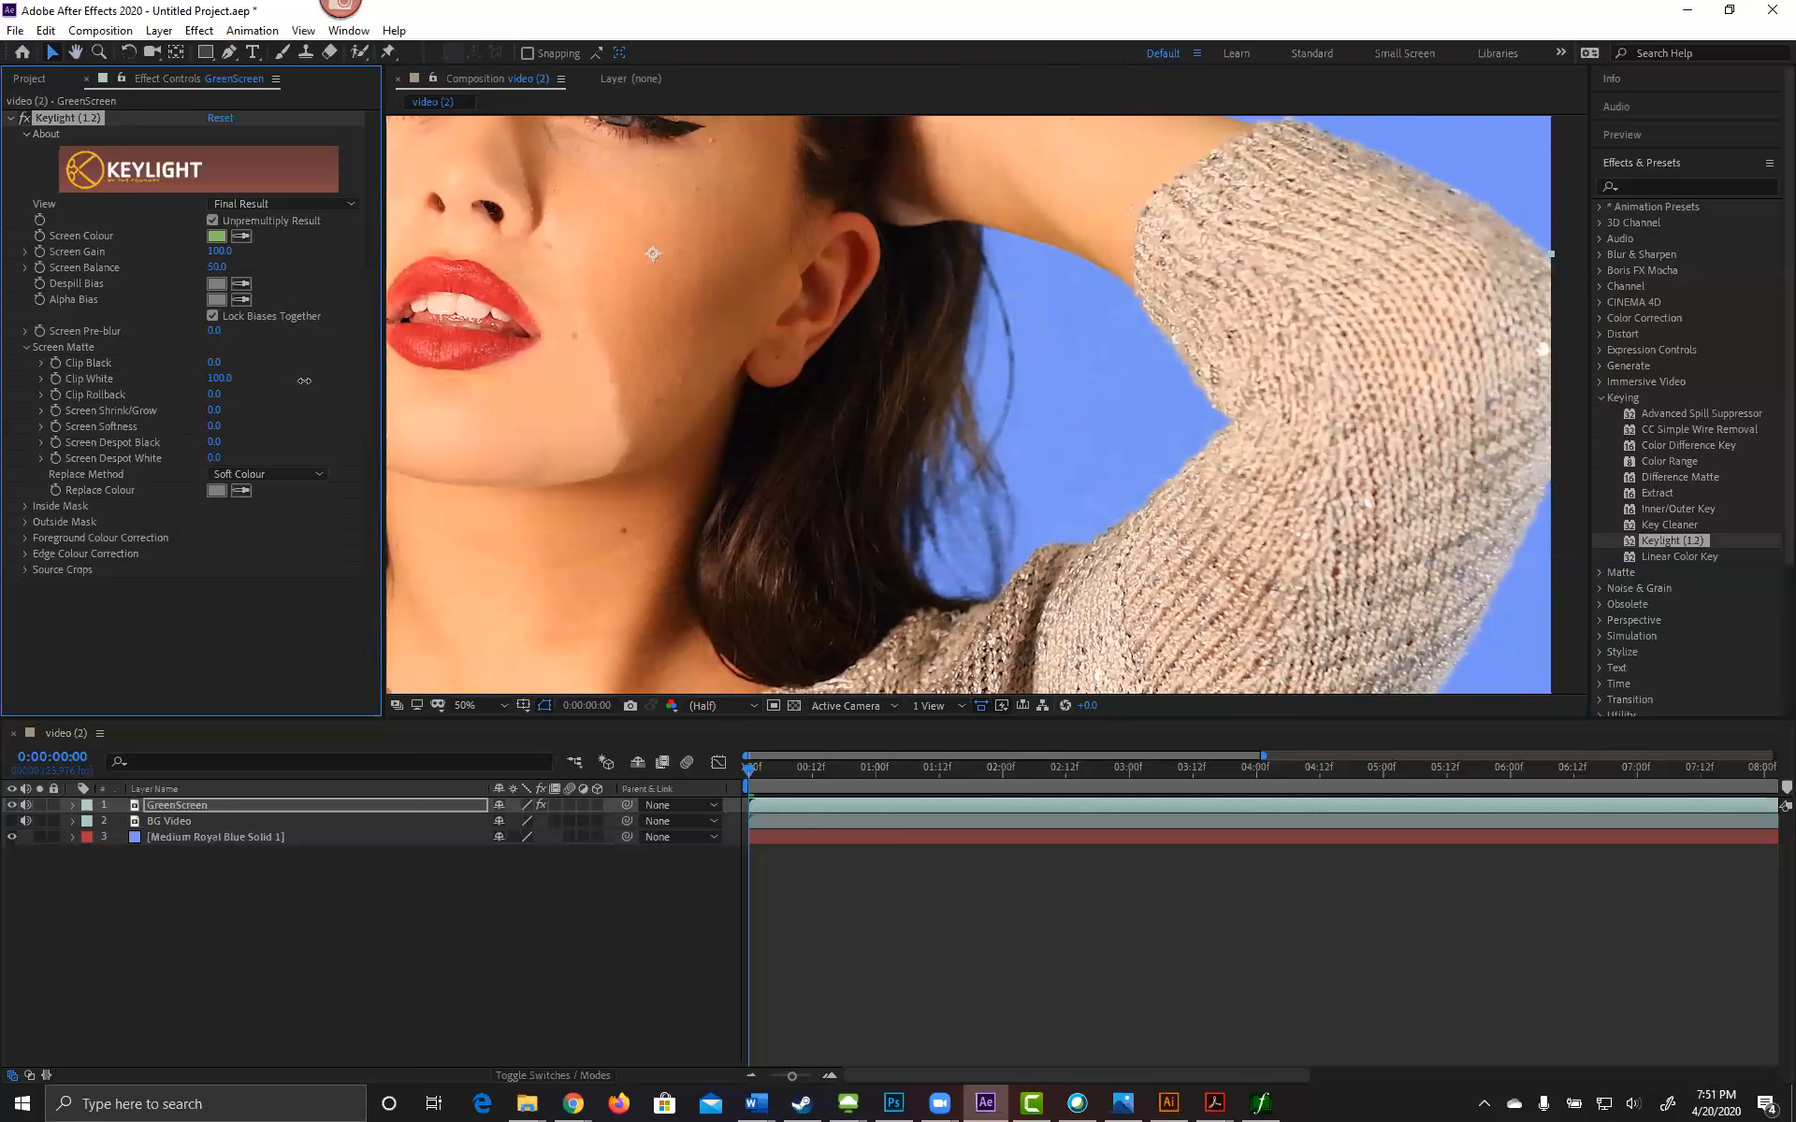
Step: Try lower Clip White values on the screen matte, set Clip Black to 2, and return Clip White to 100
mouse_move(212, 378)
mouse_down()
mouse_move(132, 392)
mouse_move(246, 405)
mouse_move(216, 408)
mouse_up()
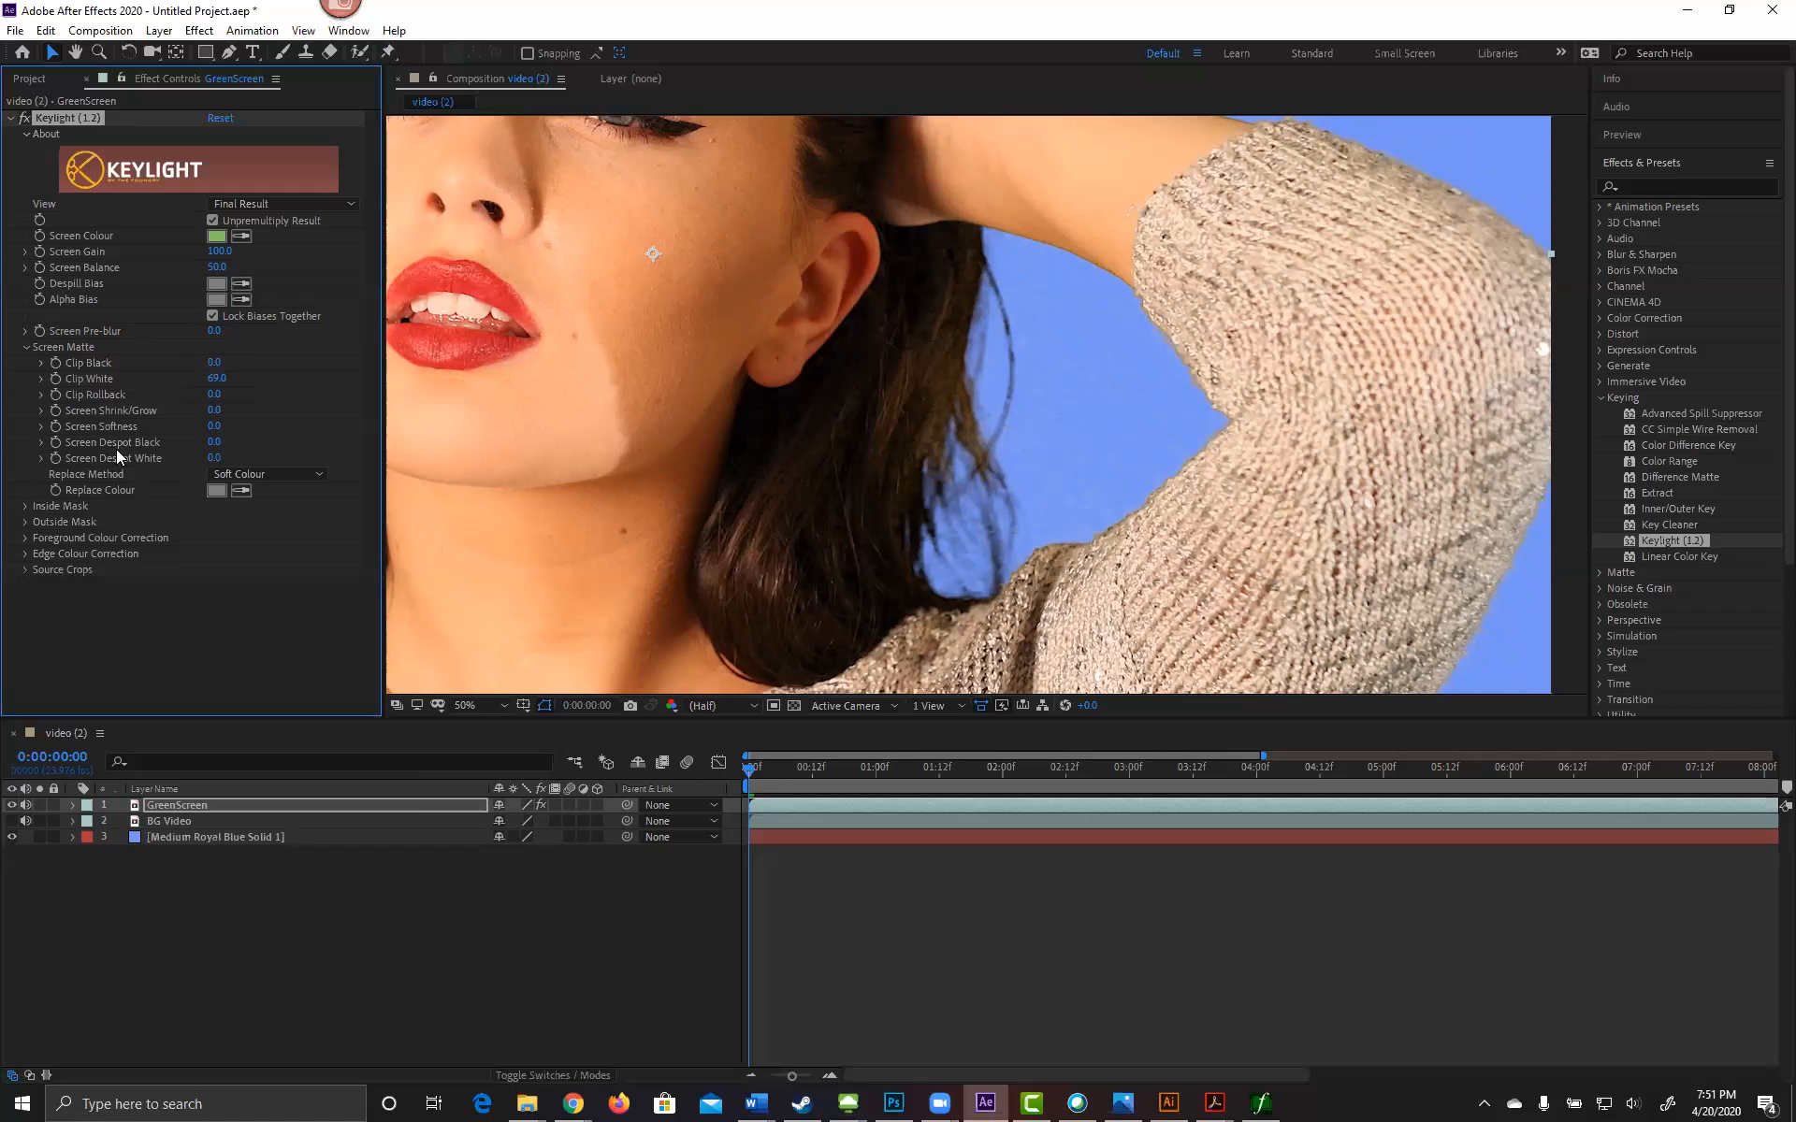
drag(211, 364, 337, 379)
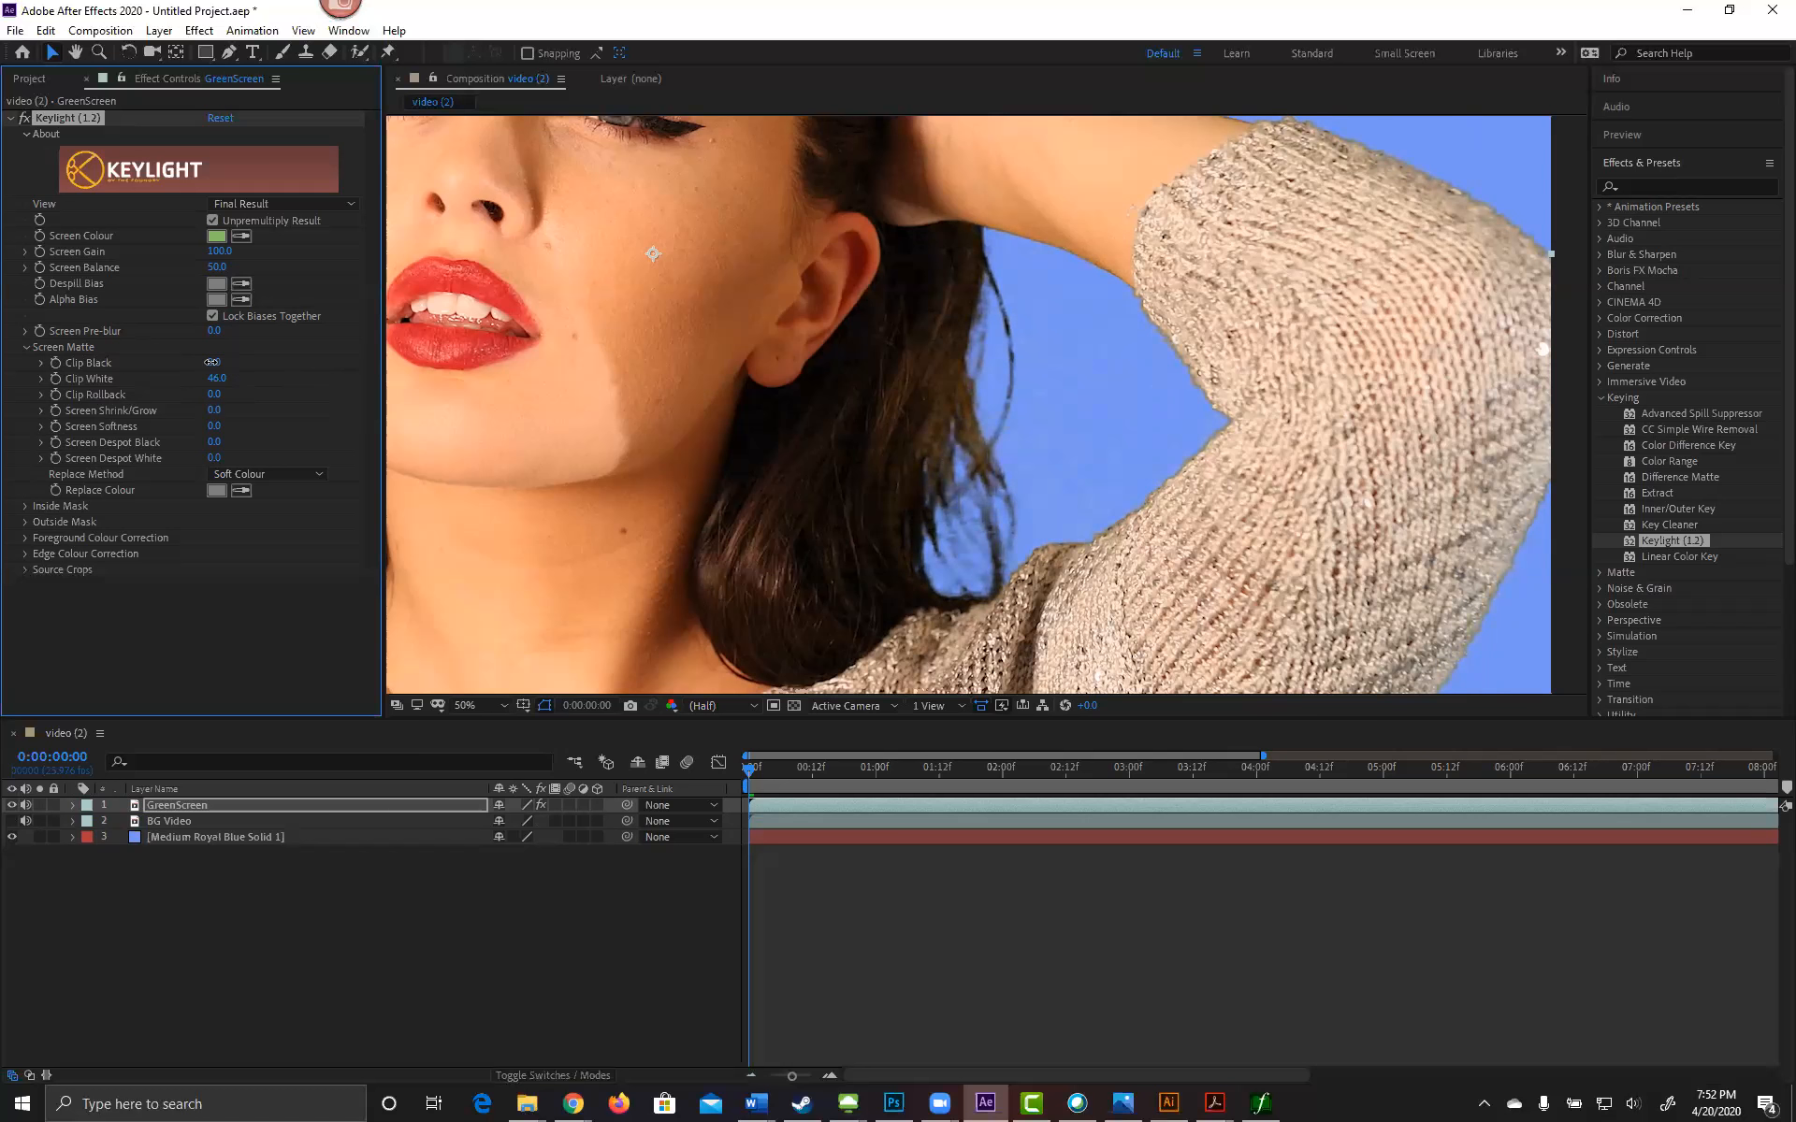
mouse_move(204, 378)
mouse_down()
mouse_move(279, 362)
mouse_move(221, 369)
mouse_up()
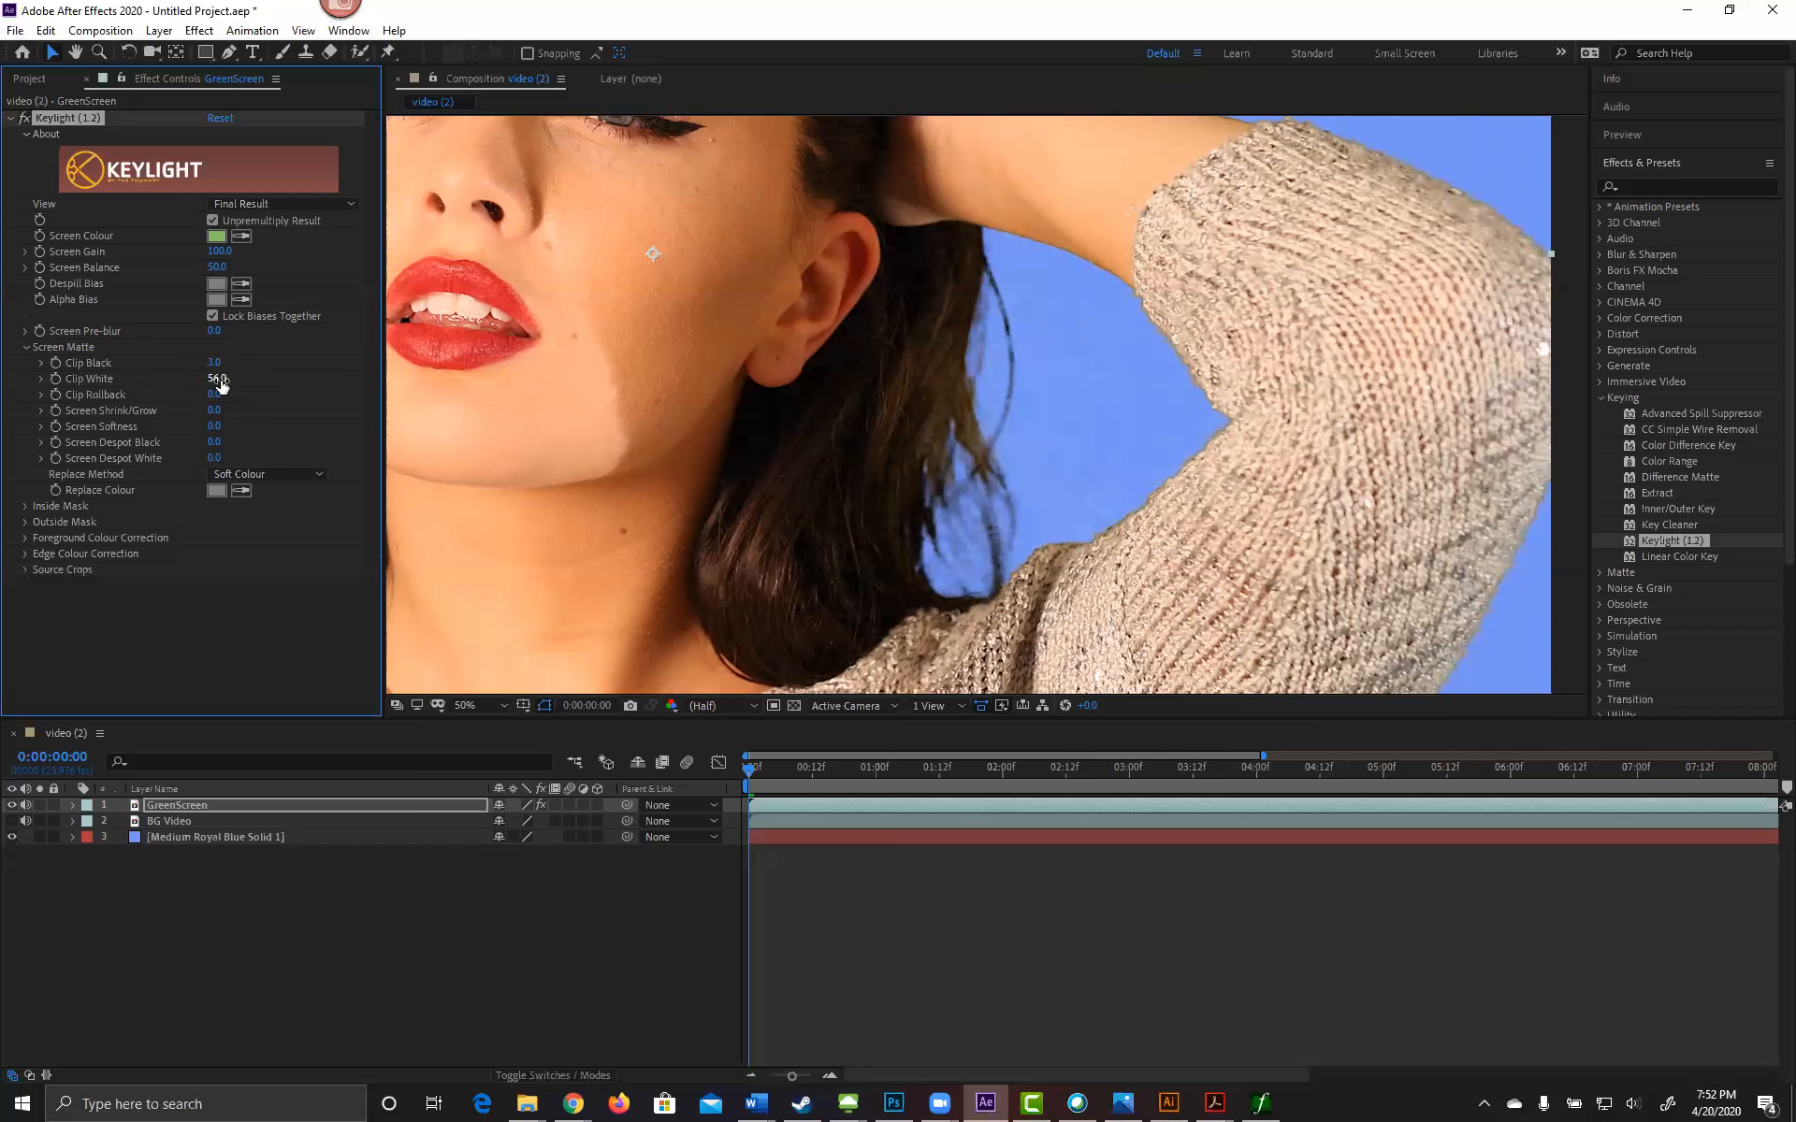
click(214, 362)
text(2)
key(Return)
drag(208, 381, 309, 375)
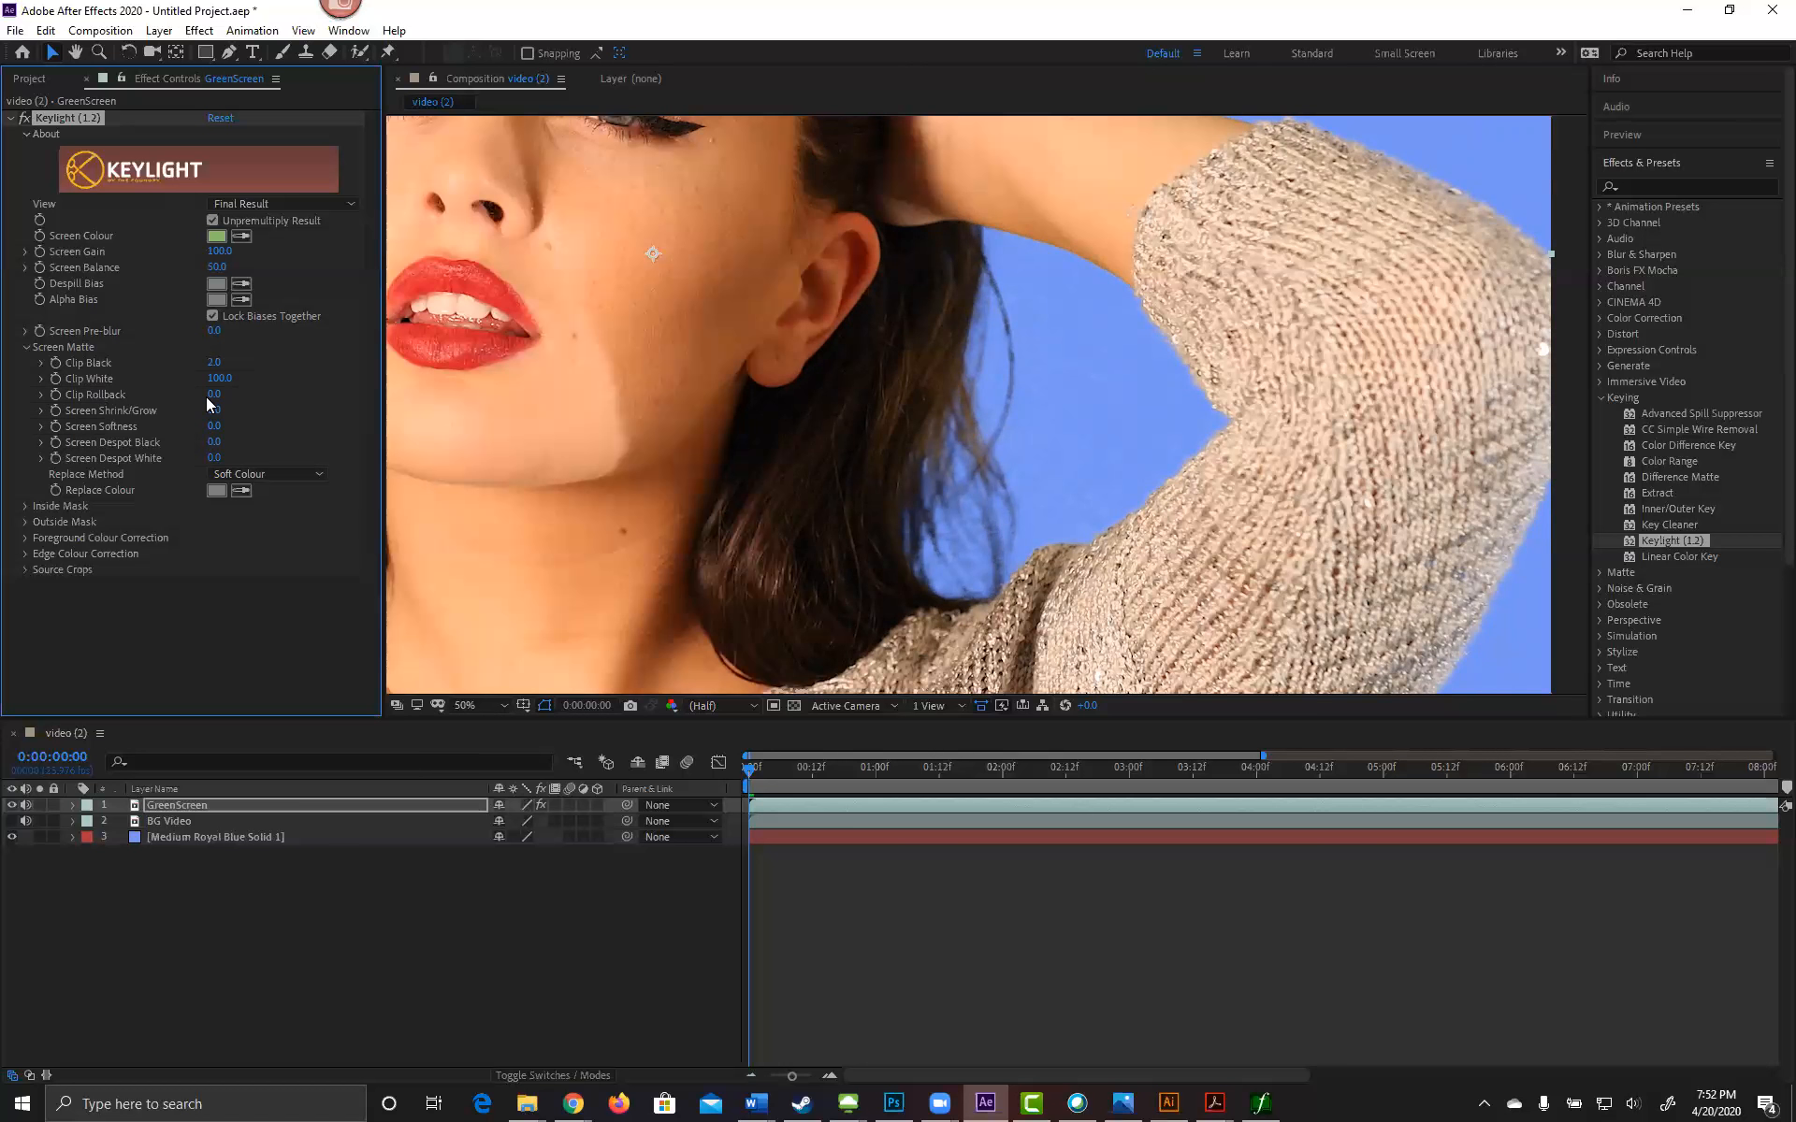
Step: Try growing and heavily shrinking the screen matte around the woman, and set Screen Shrink/Grow back to 0
drag(211, 395, 74, 395)
drag(214, 416, 1028, 429)
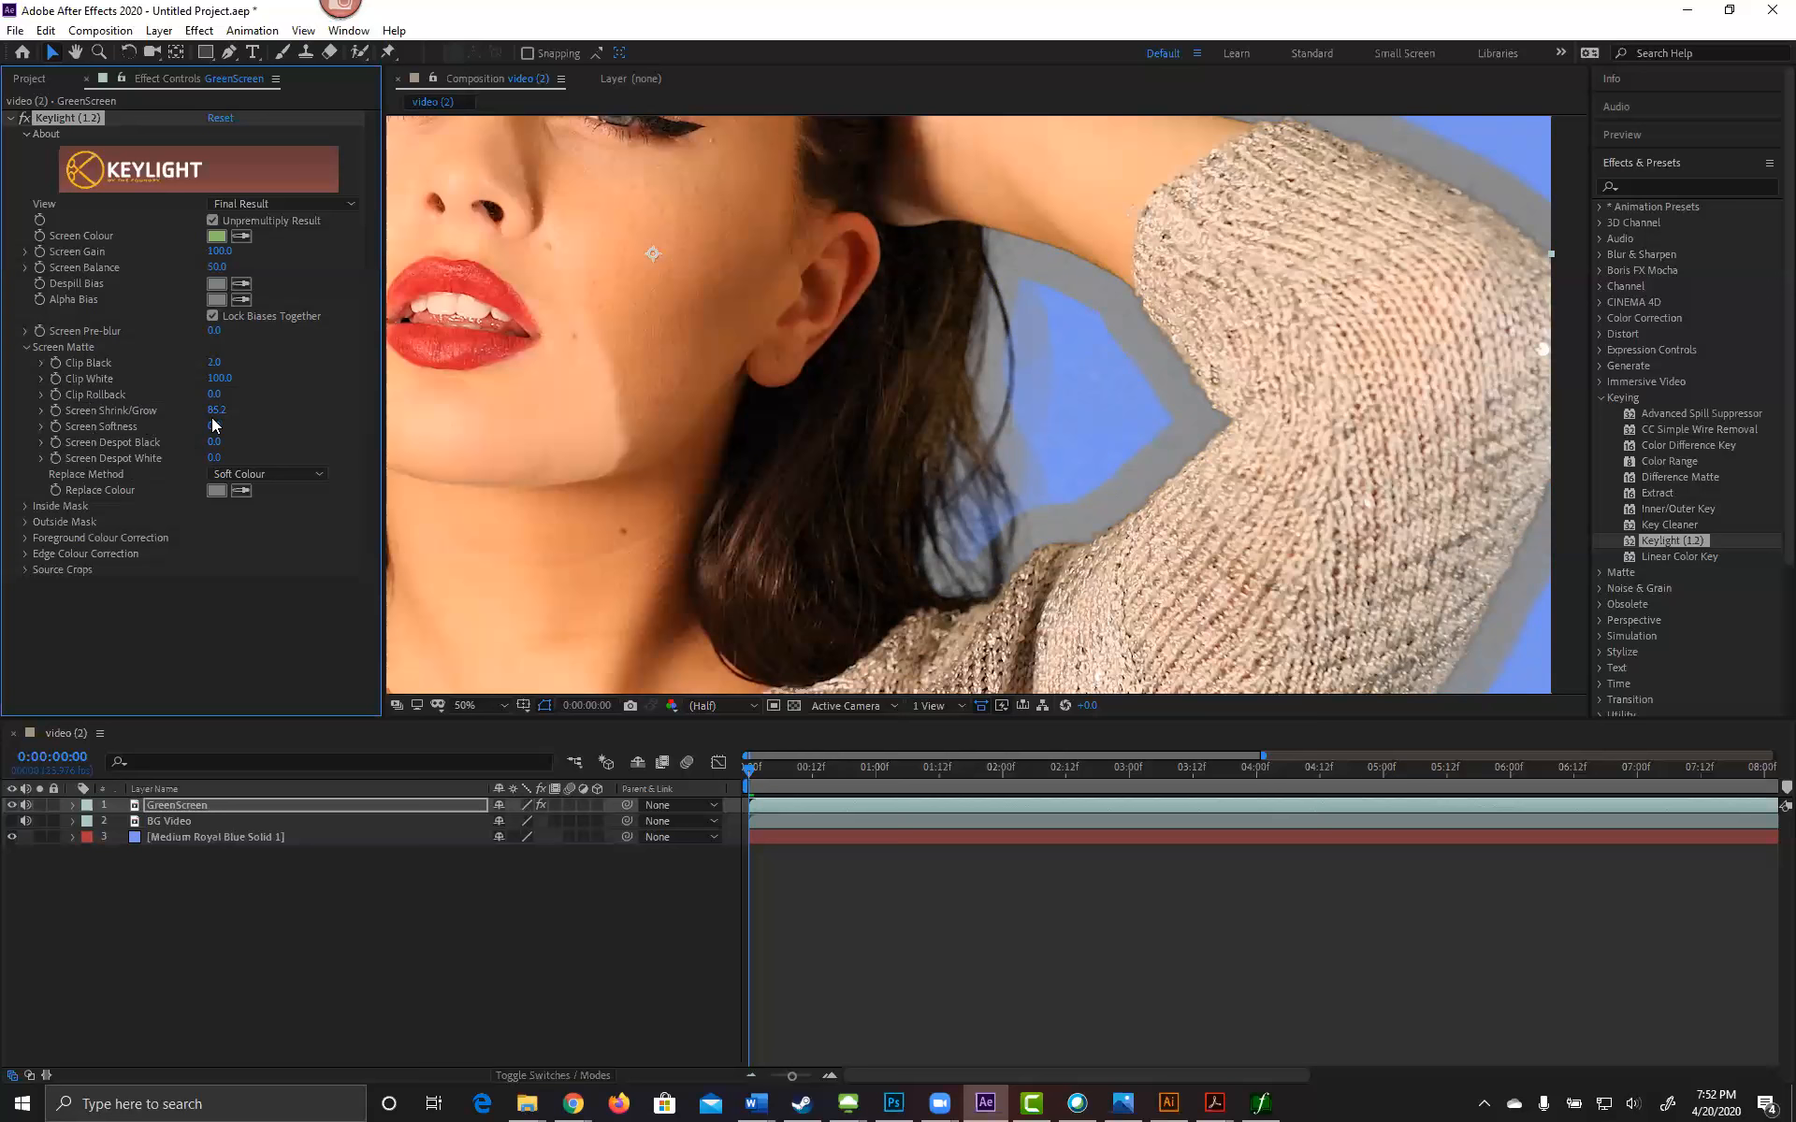
drag(216, 417, 7, 403)
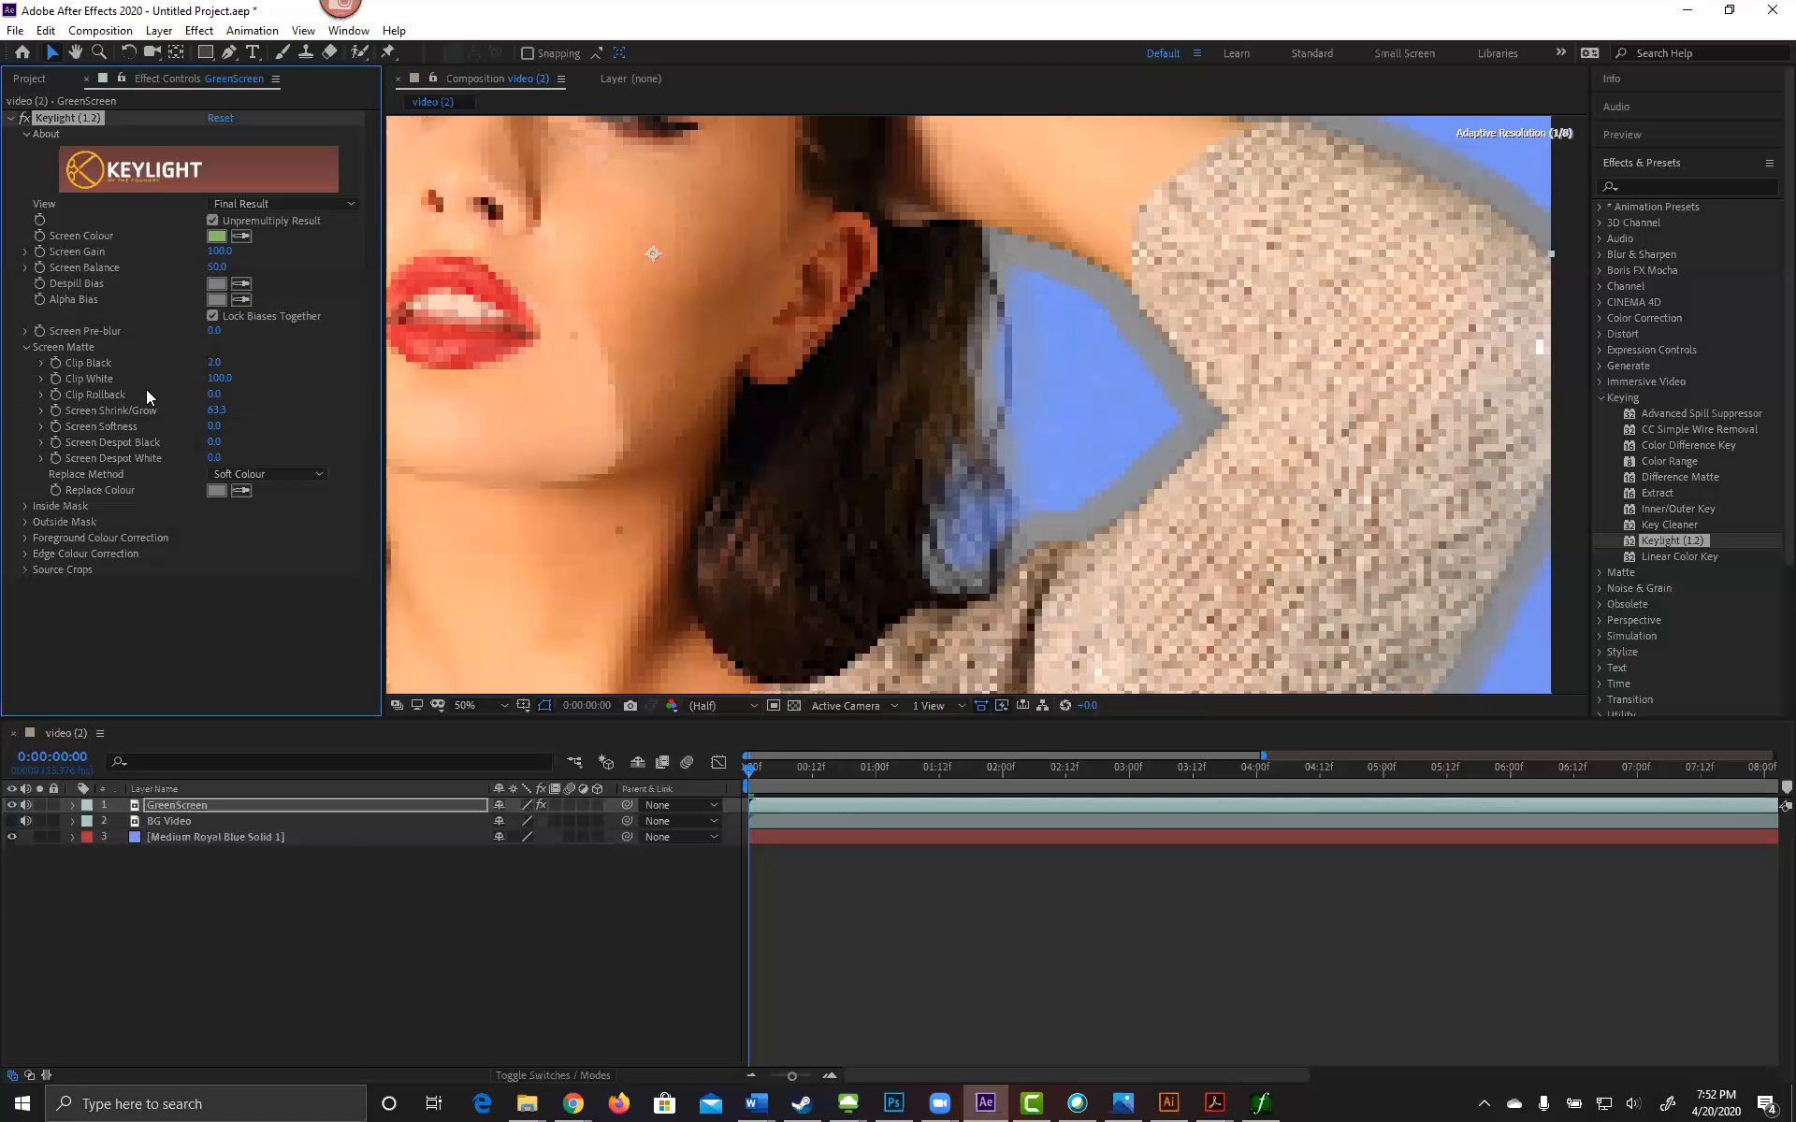
drag(224, 421, 53, 438)
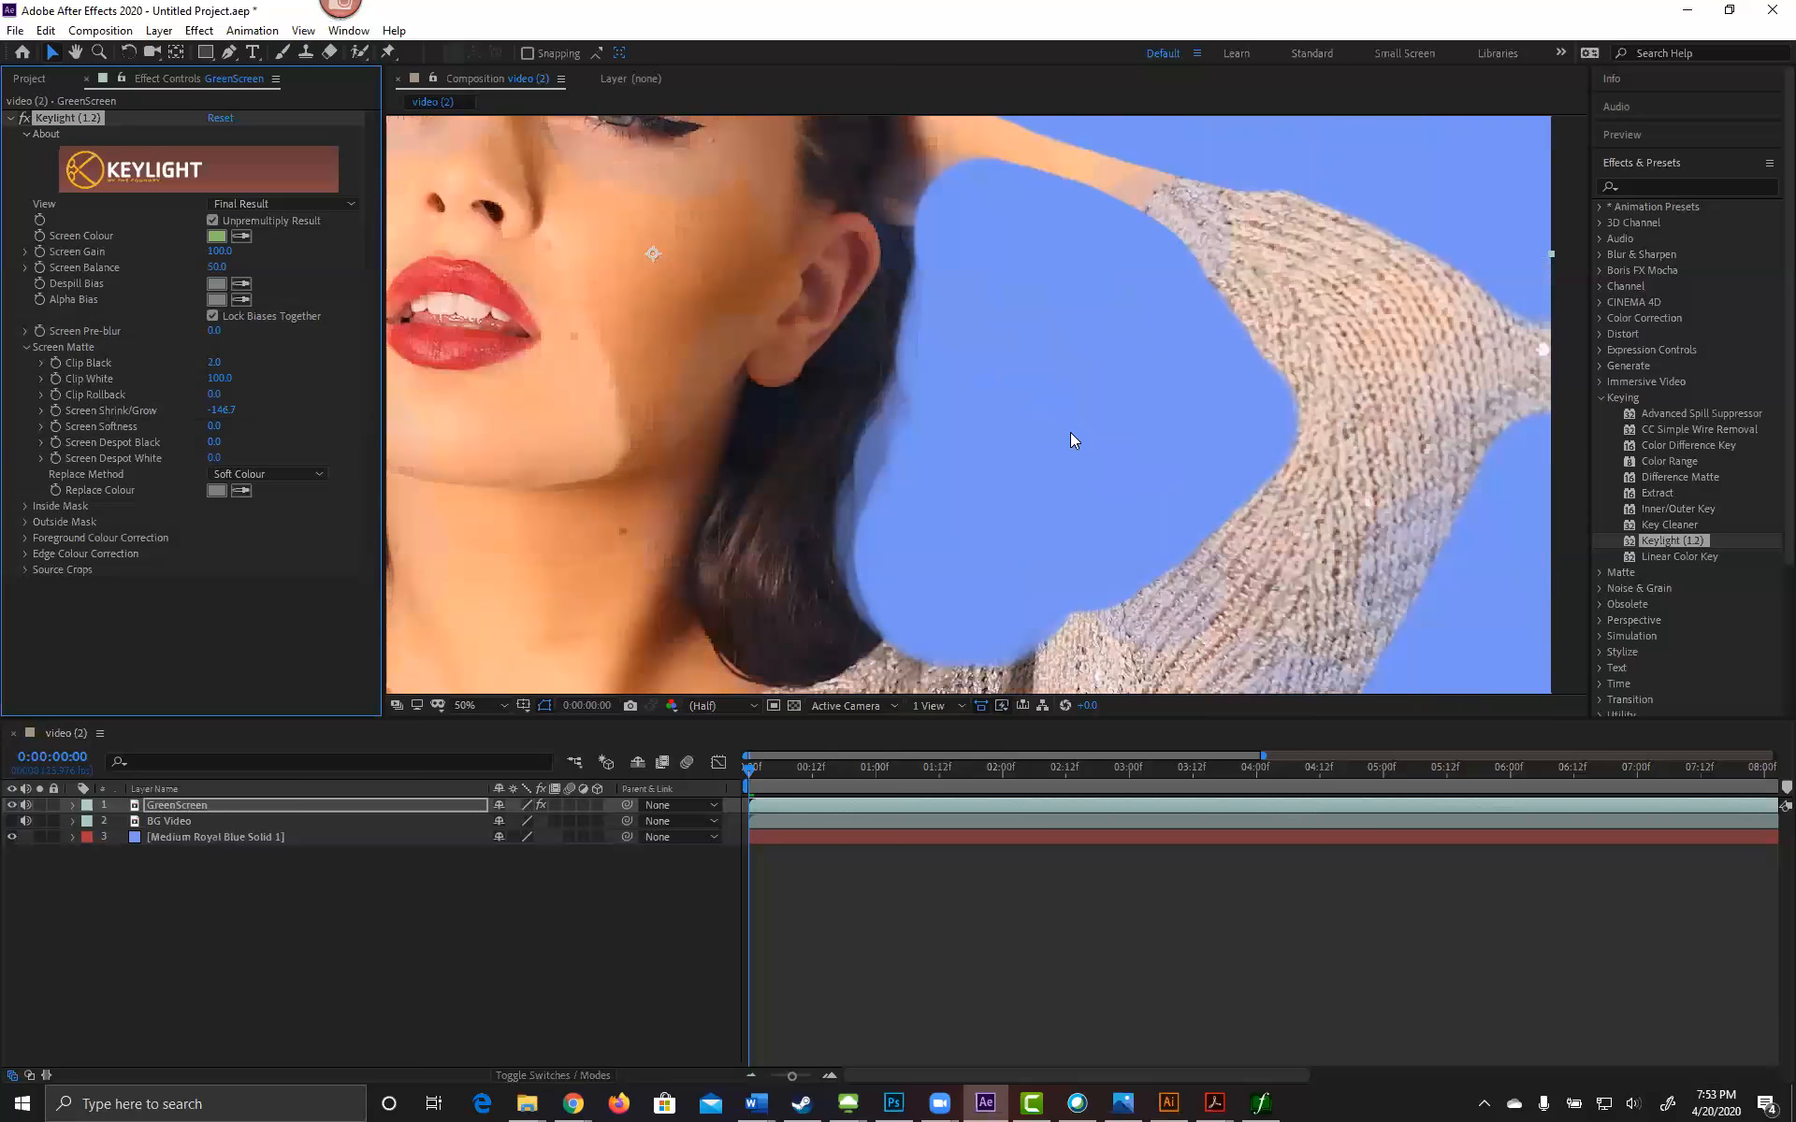
key(space)
drag(754, 241, 842, 290)
click(223, 412)
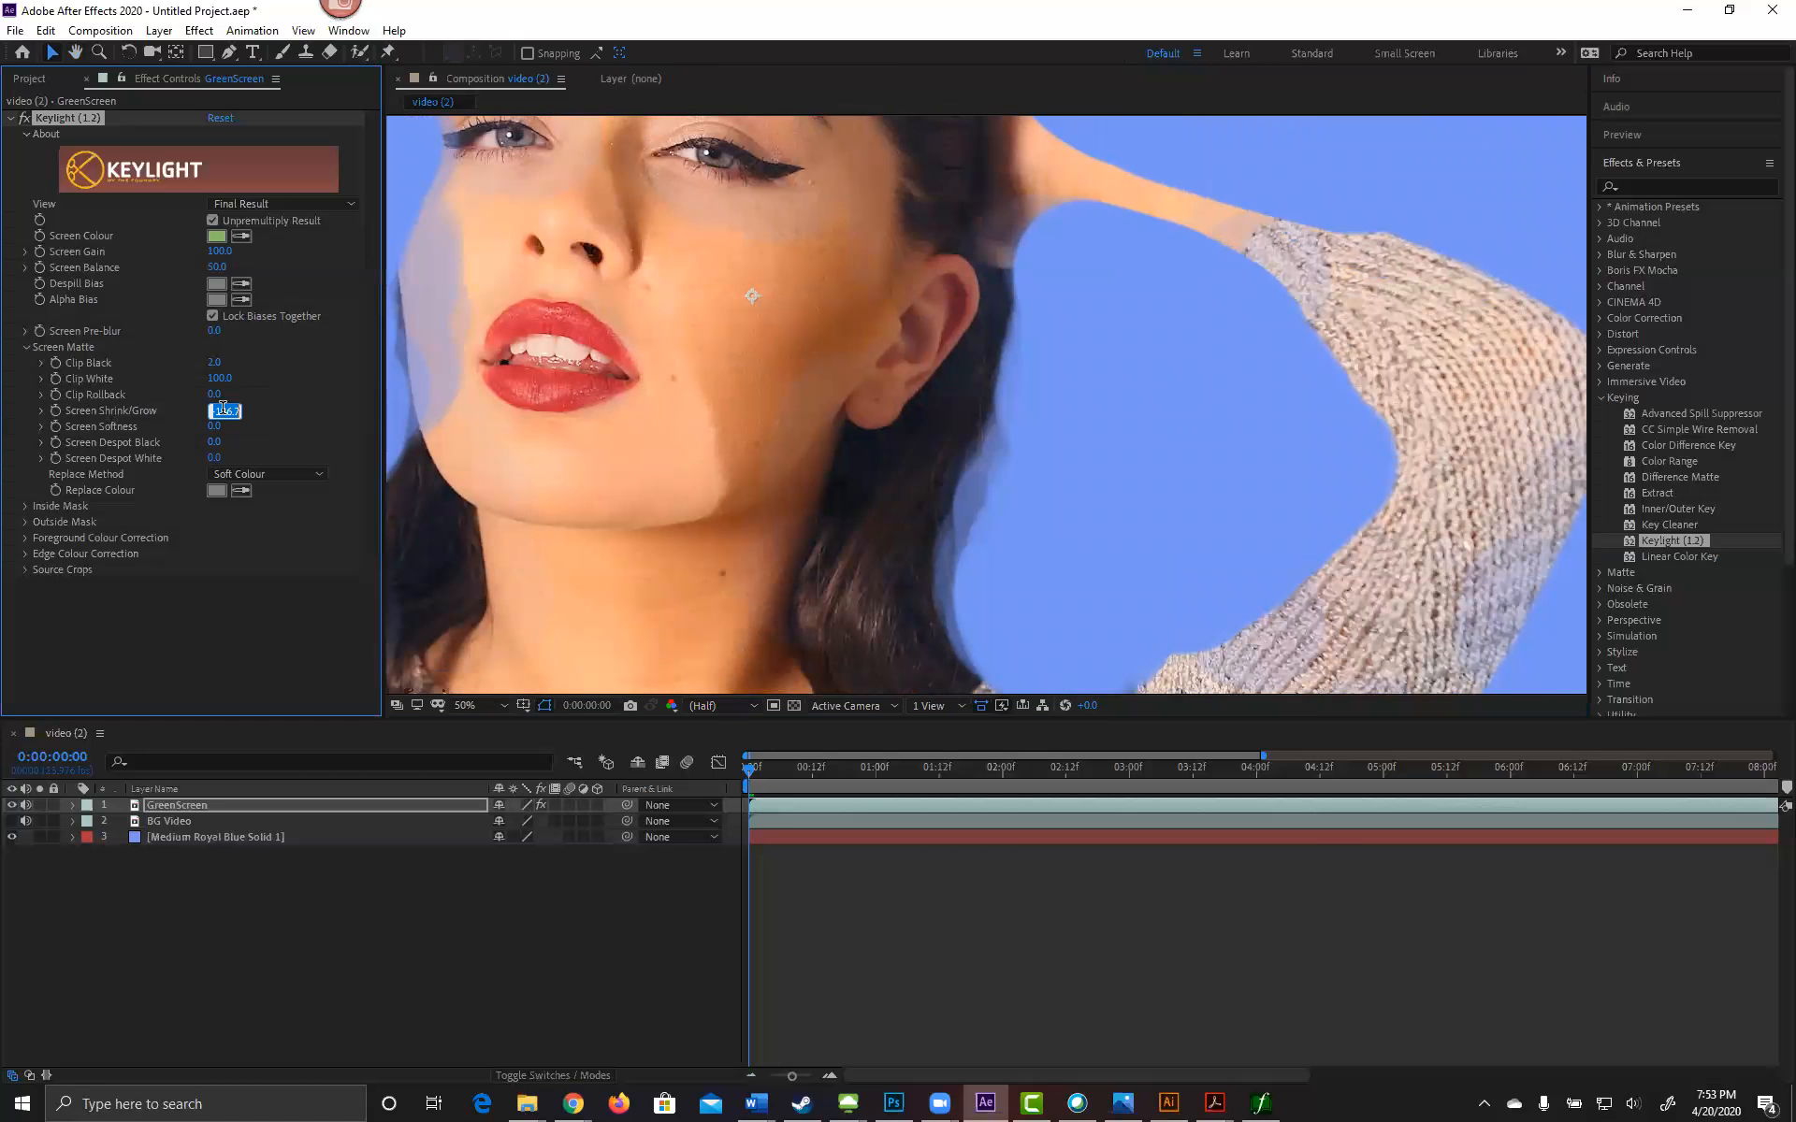
text(0)
key(Return)
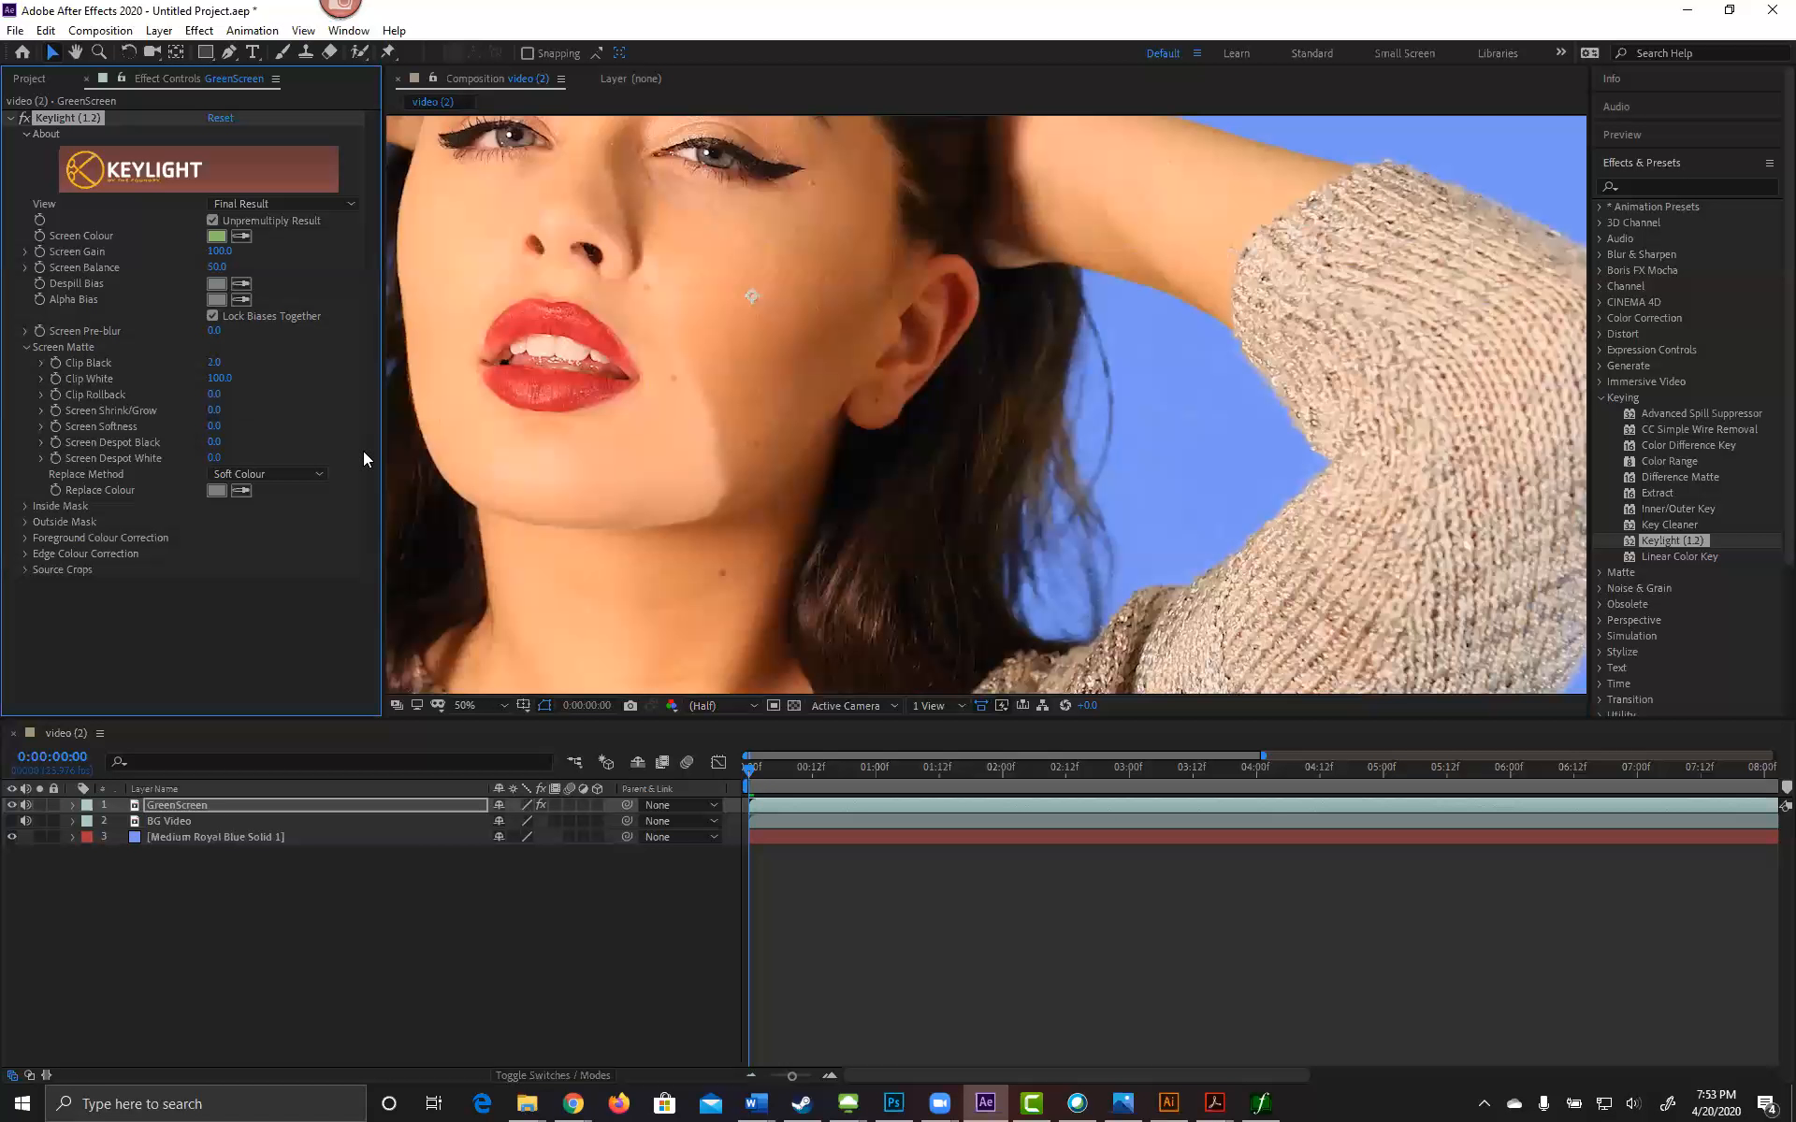
Step: Set Screen Softness to 2.1, Screen Despot Black to 2.6 and Screen Despot White to 4.4
click(210, 426)
text(1)
key(Return)
drag(215, 428, 268, 516)
drag(213, 457, 239, 449)
drag(215, 456, 214, 463)
click(285, 477)
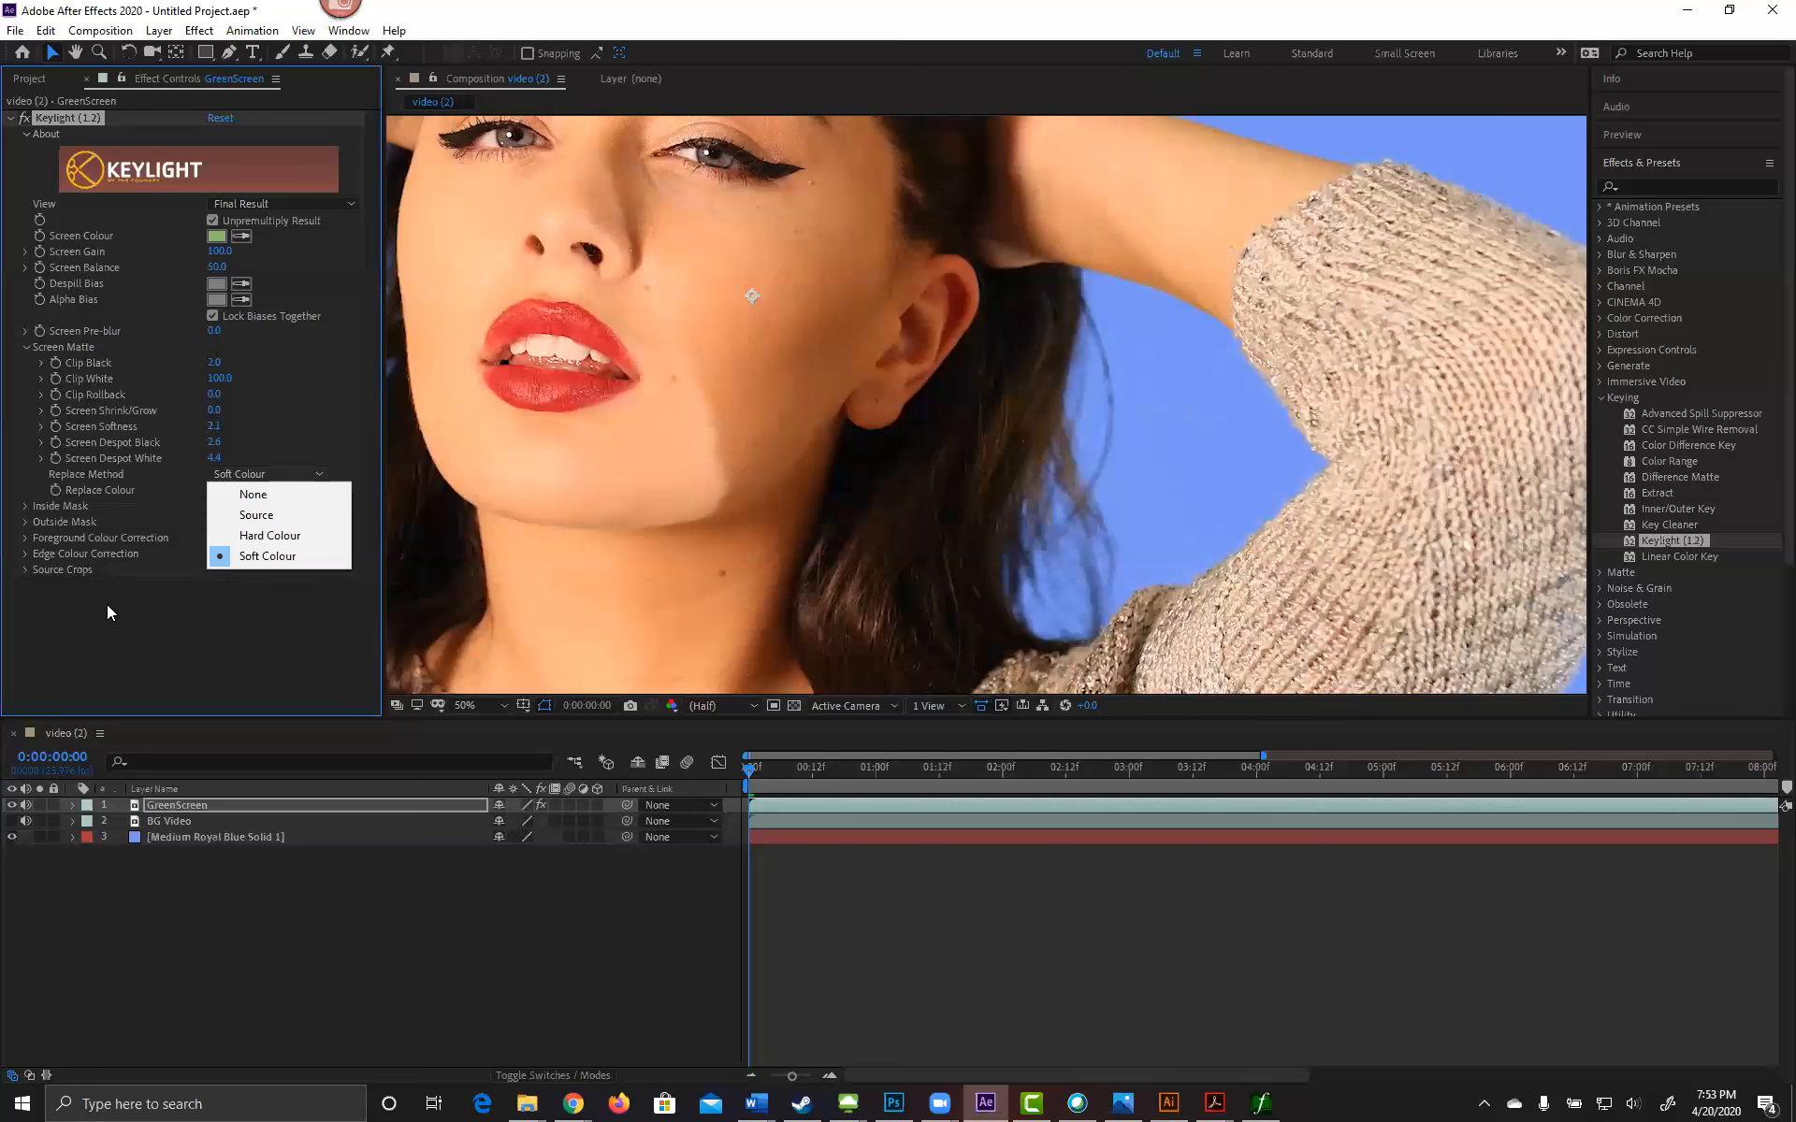
click(91, 584)
click(269, 474)
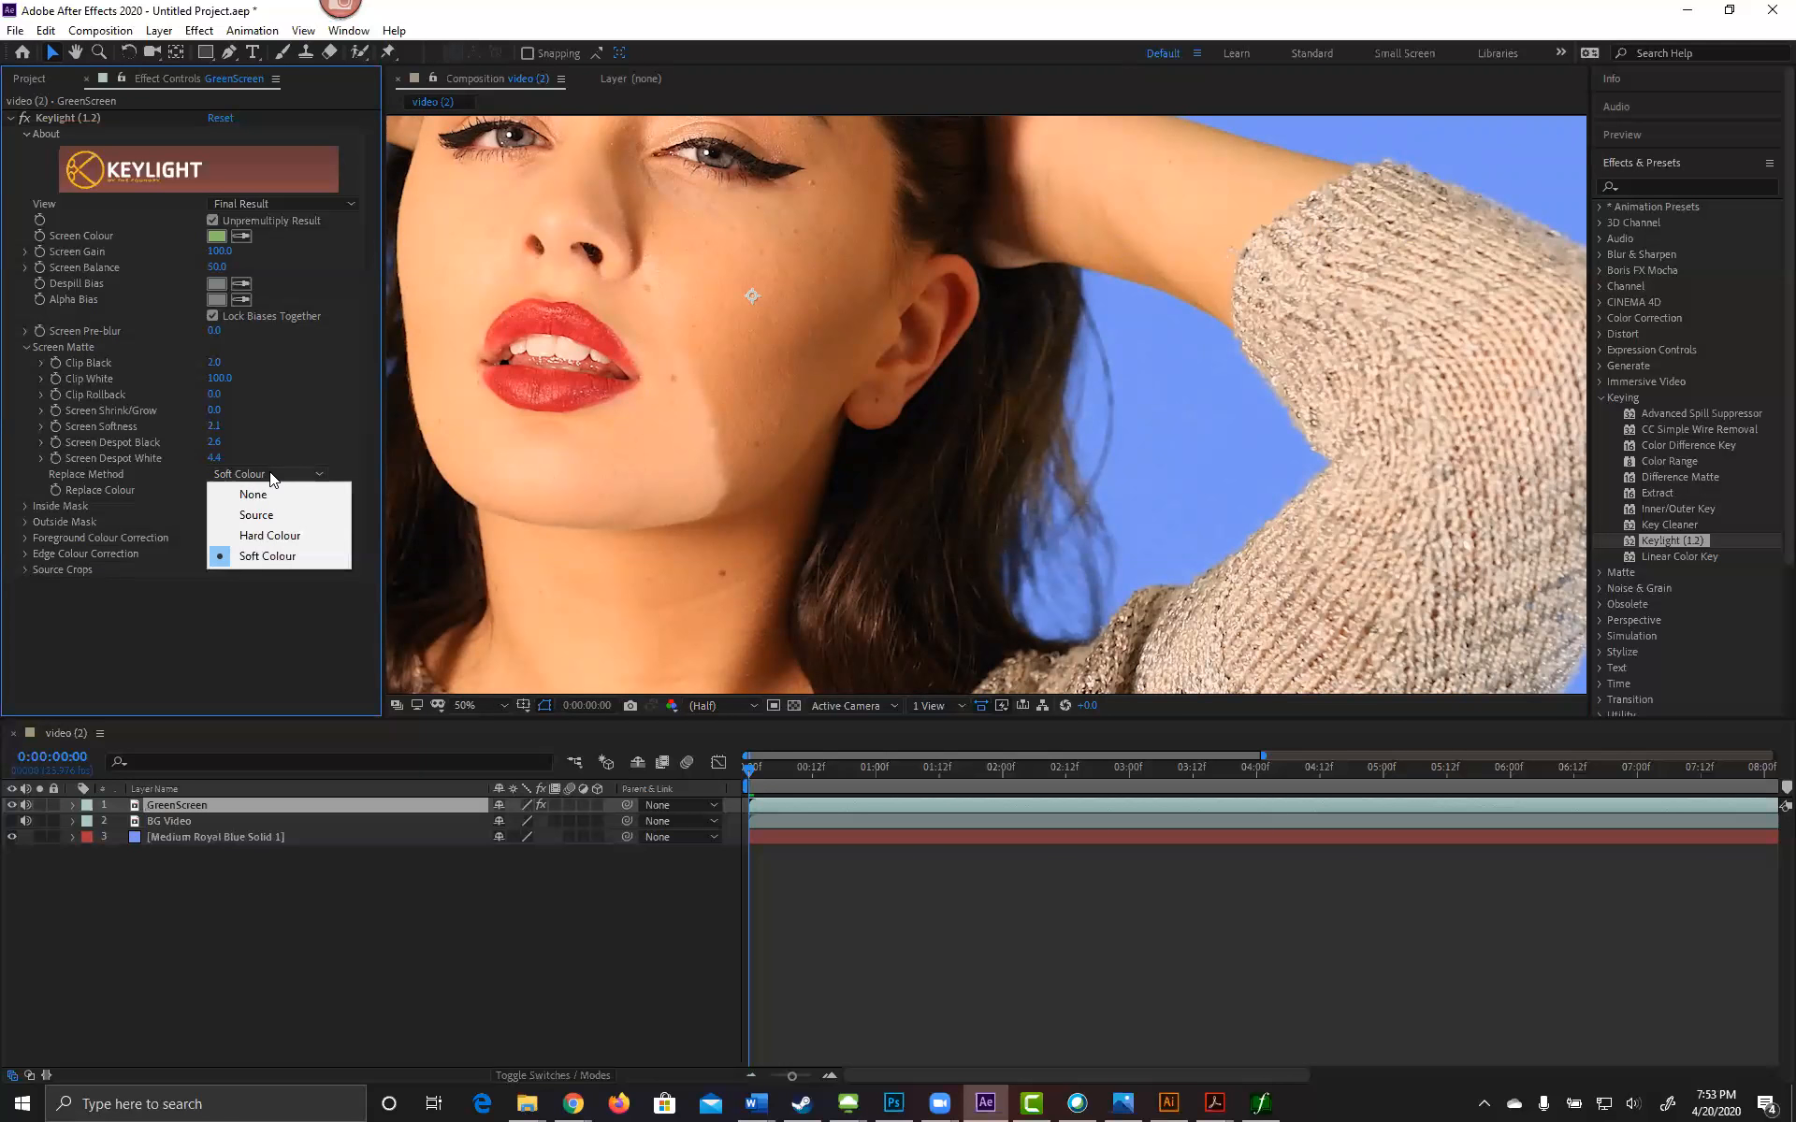
click(90, 584)
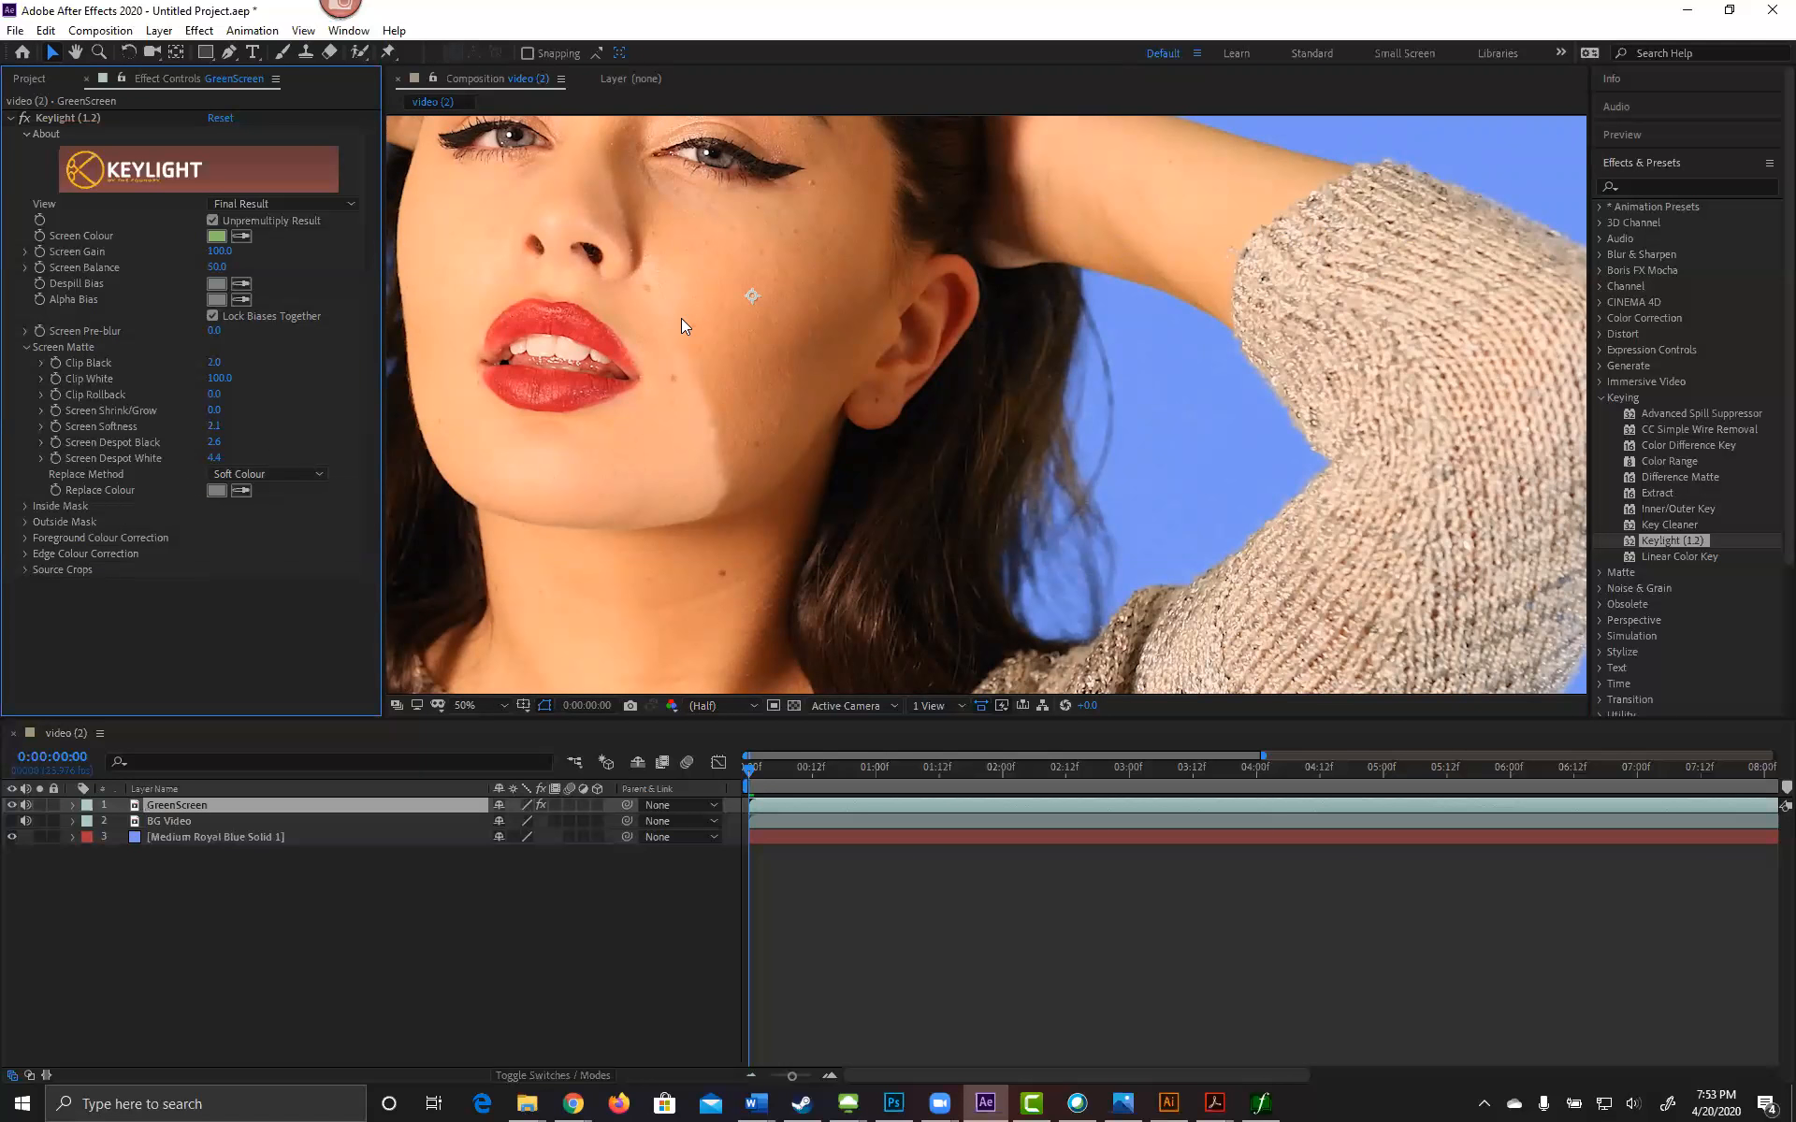
Step: Preview the keyed woman over the blue solid with the whole frame in view, and make the BG Video layer visible
scroll(681, 318, down, 2)
key(space)
drag(915, 356, 988, 395)
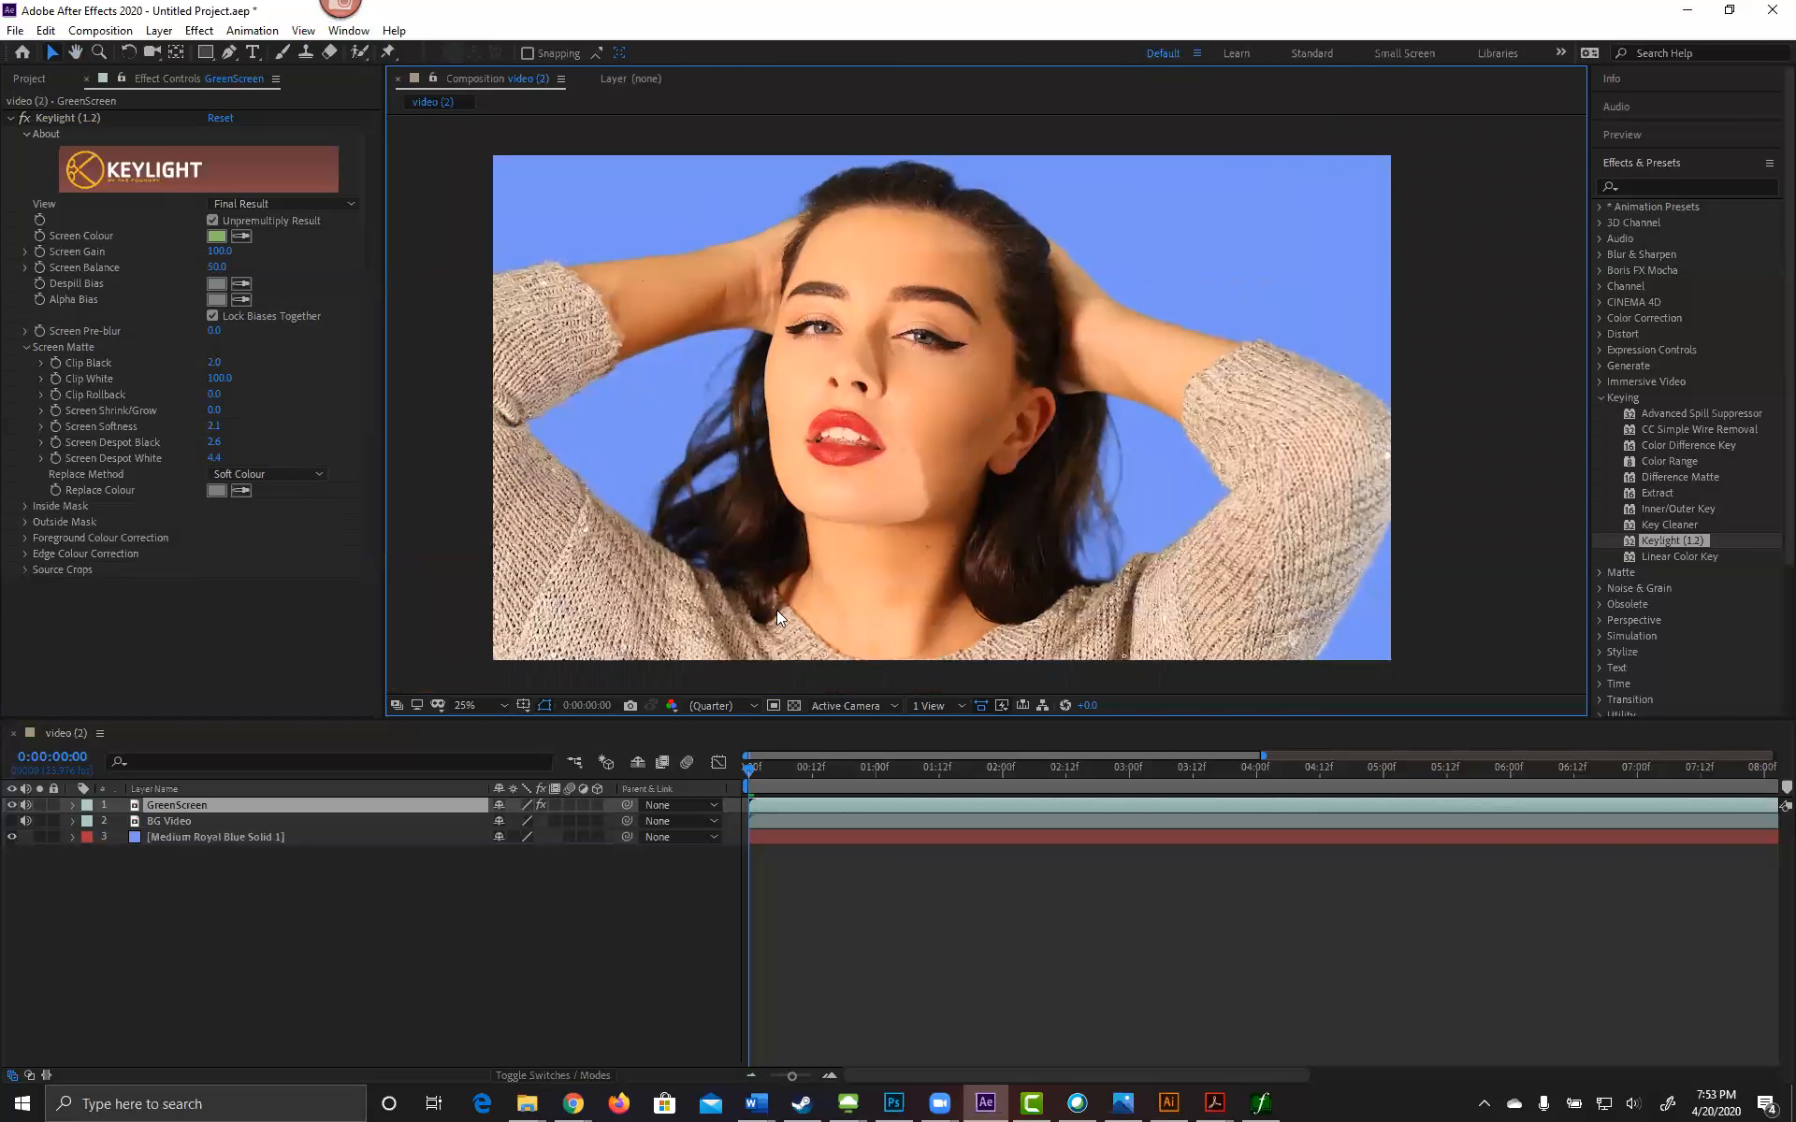
key(space)
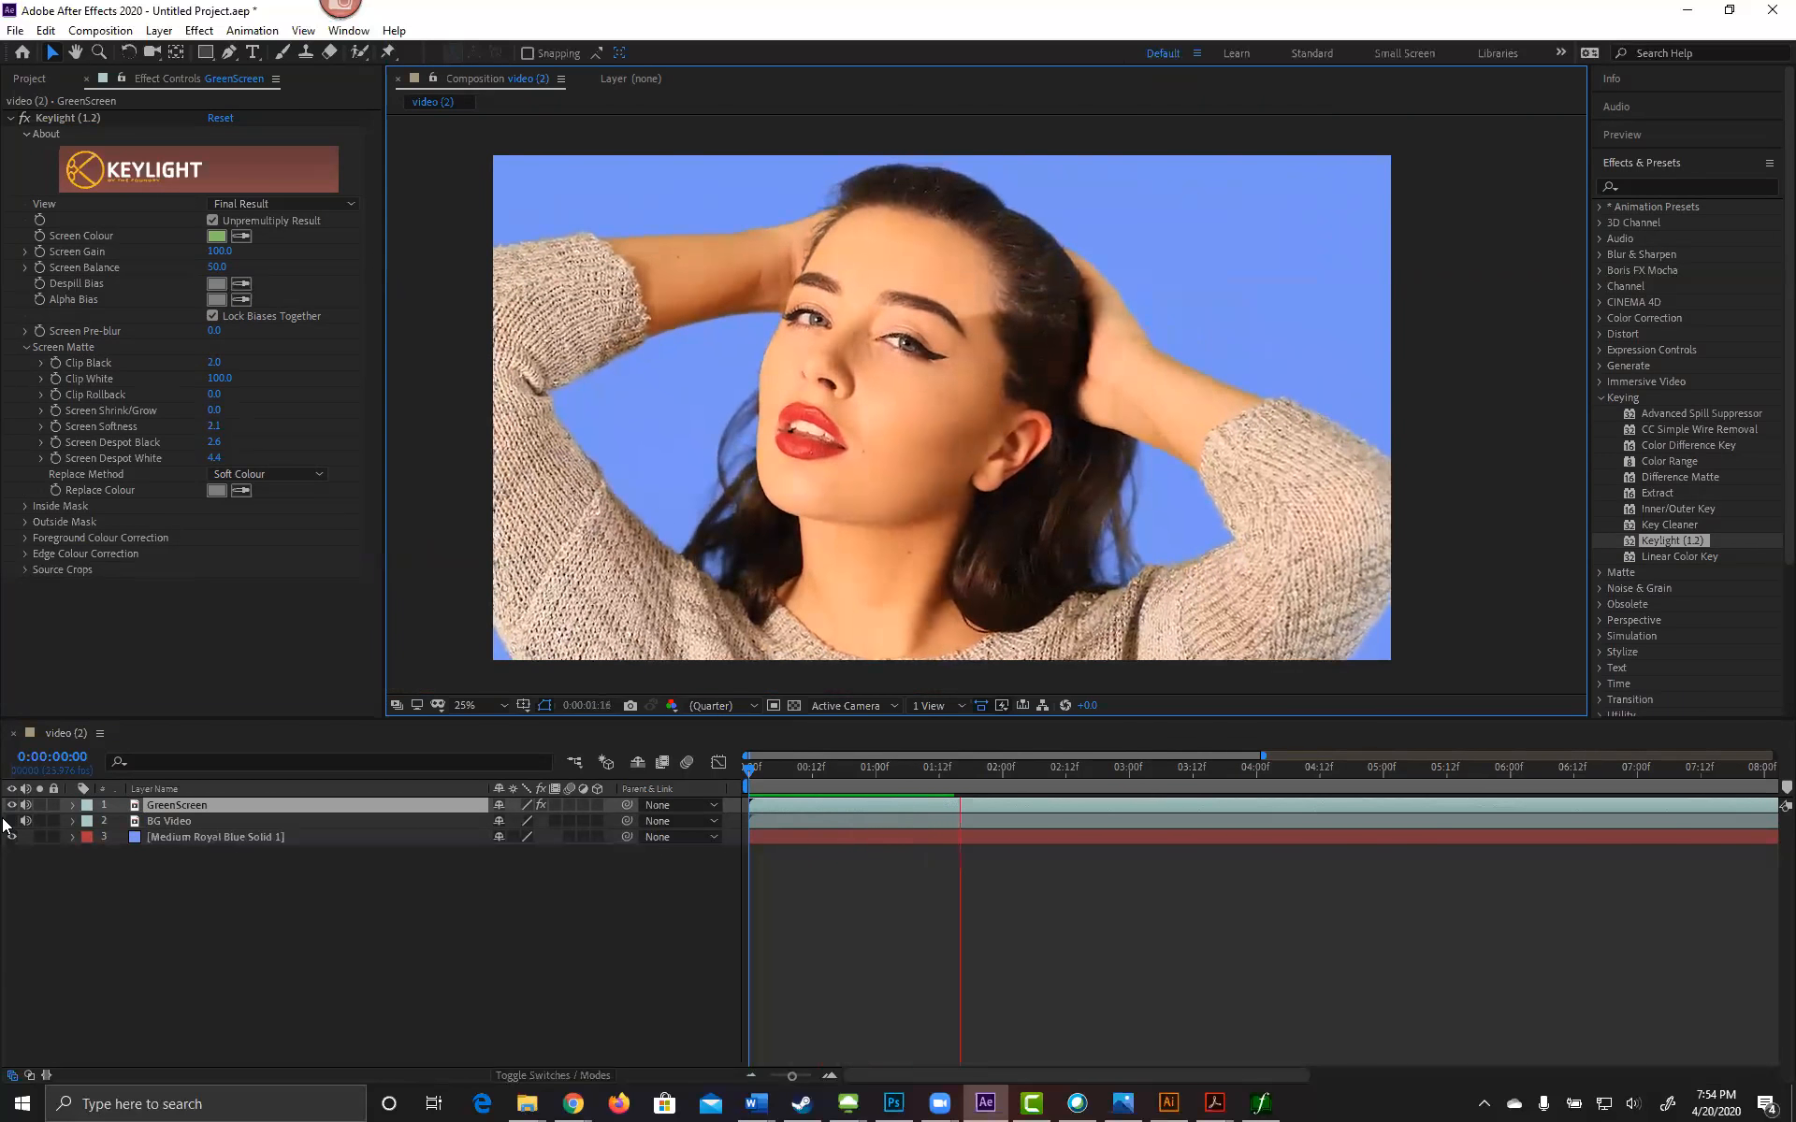
click(7, 924)
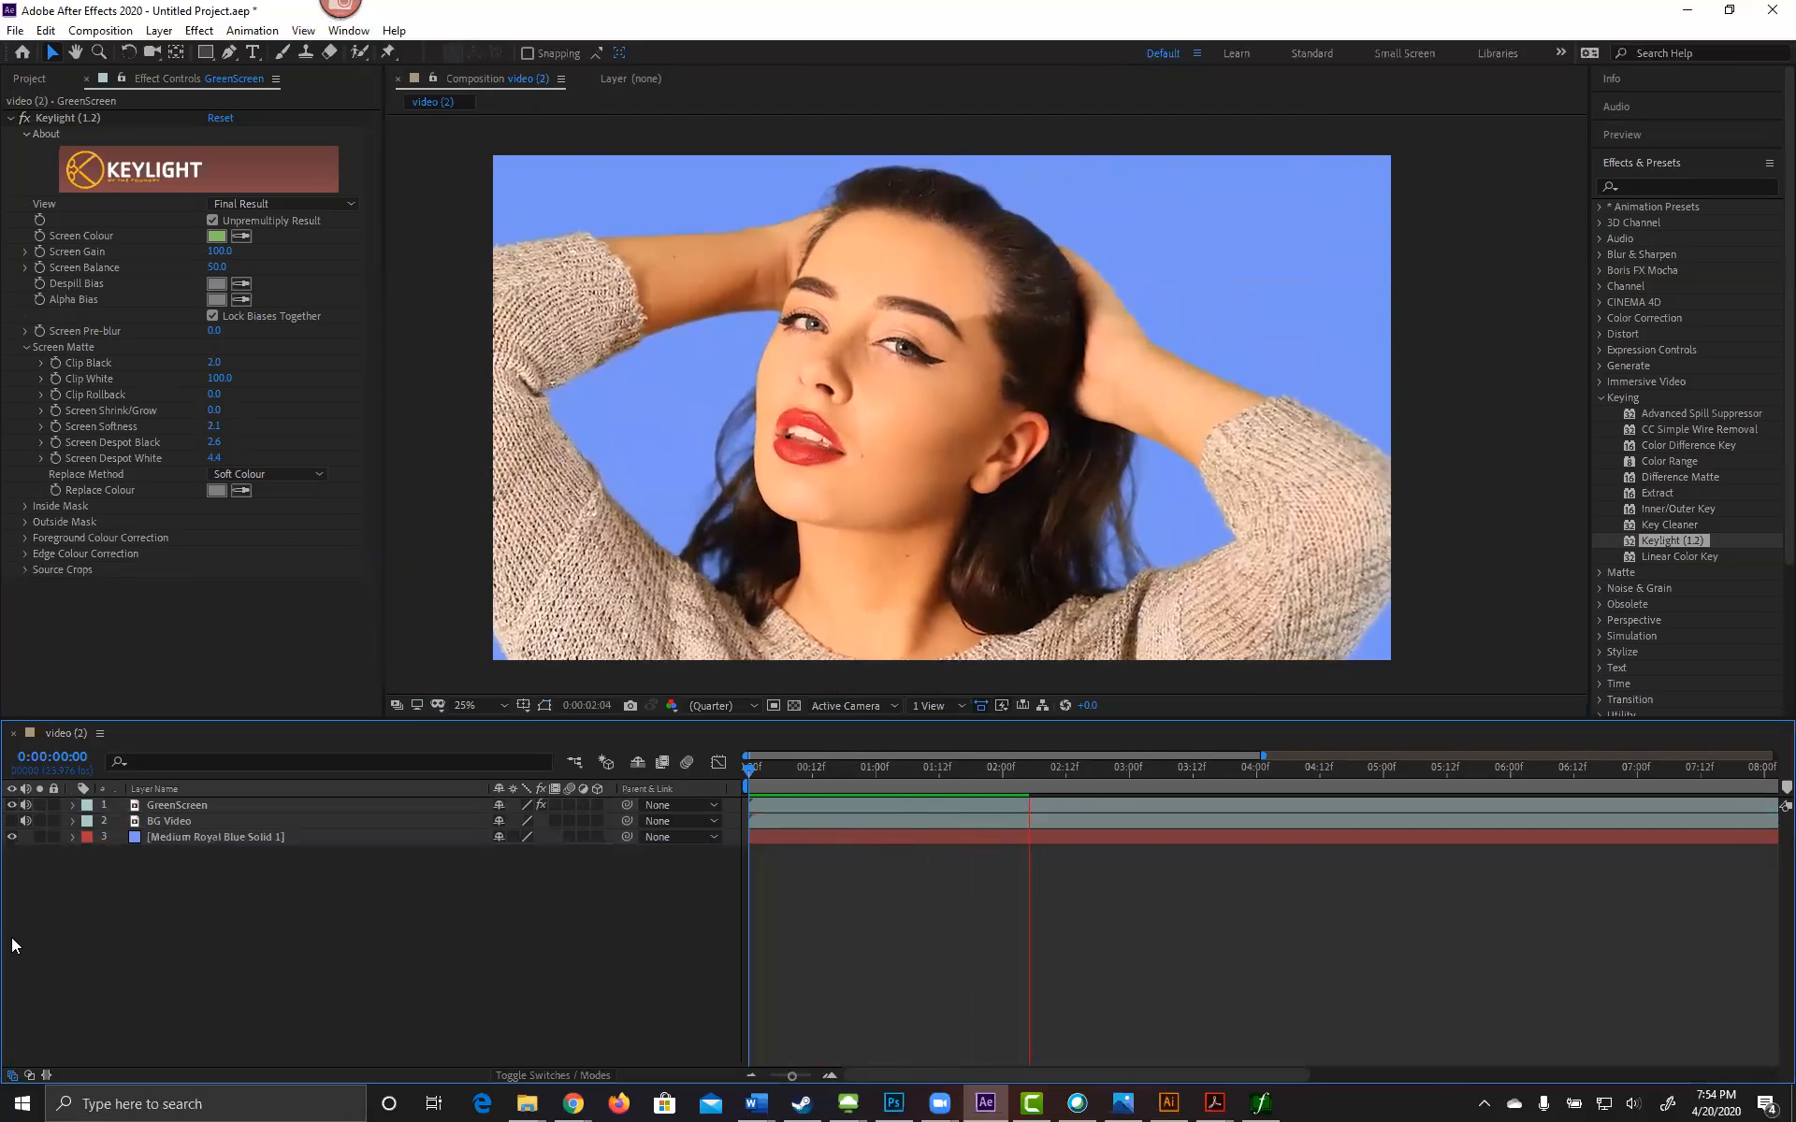
click(12, 820)
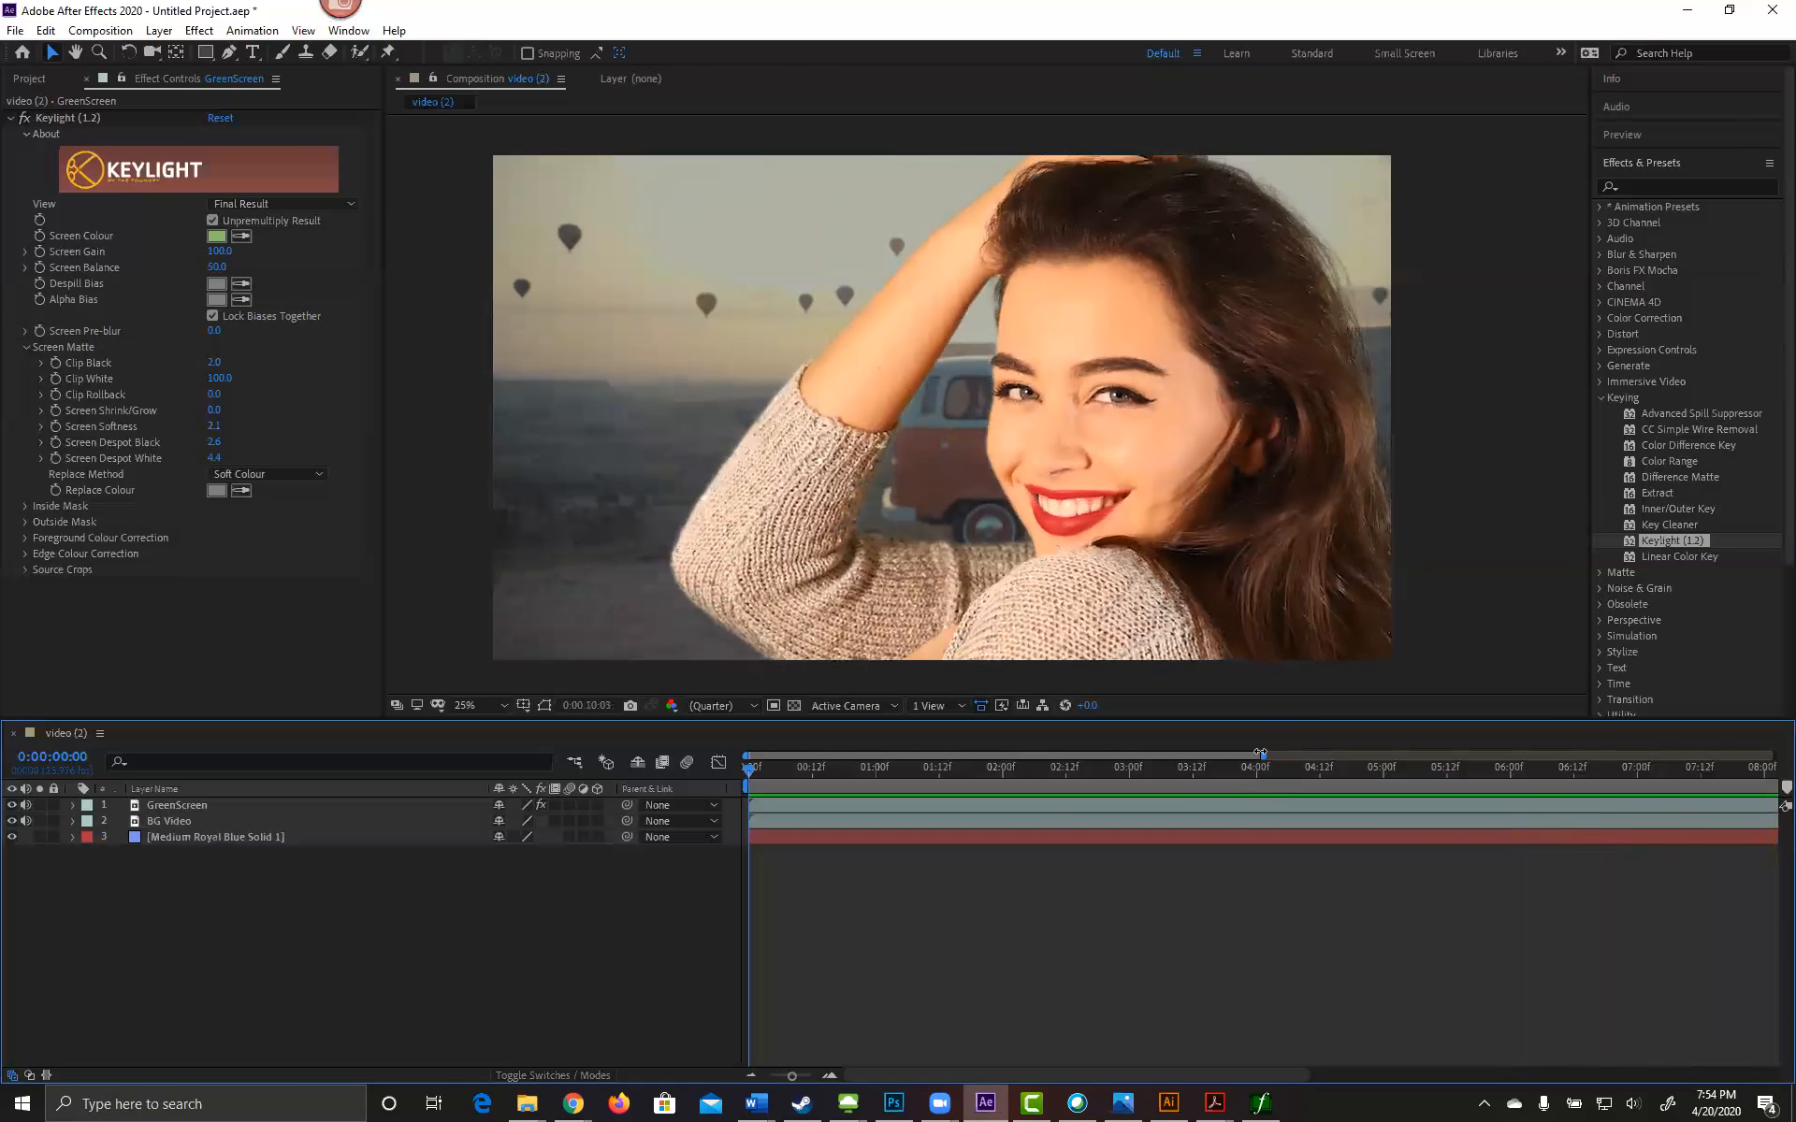
Step: Extend the work area to the end of the composition and preview the woman over the balloon video
drag(1263, 756, 1775, 756)
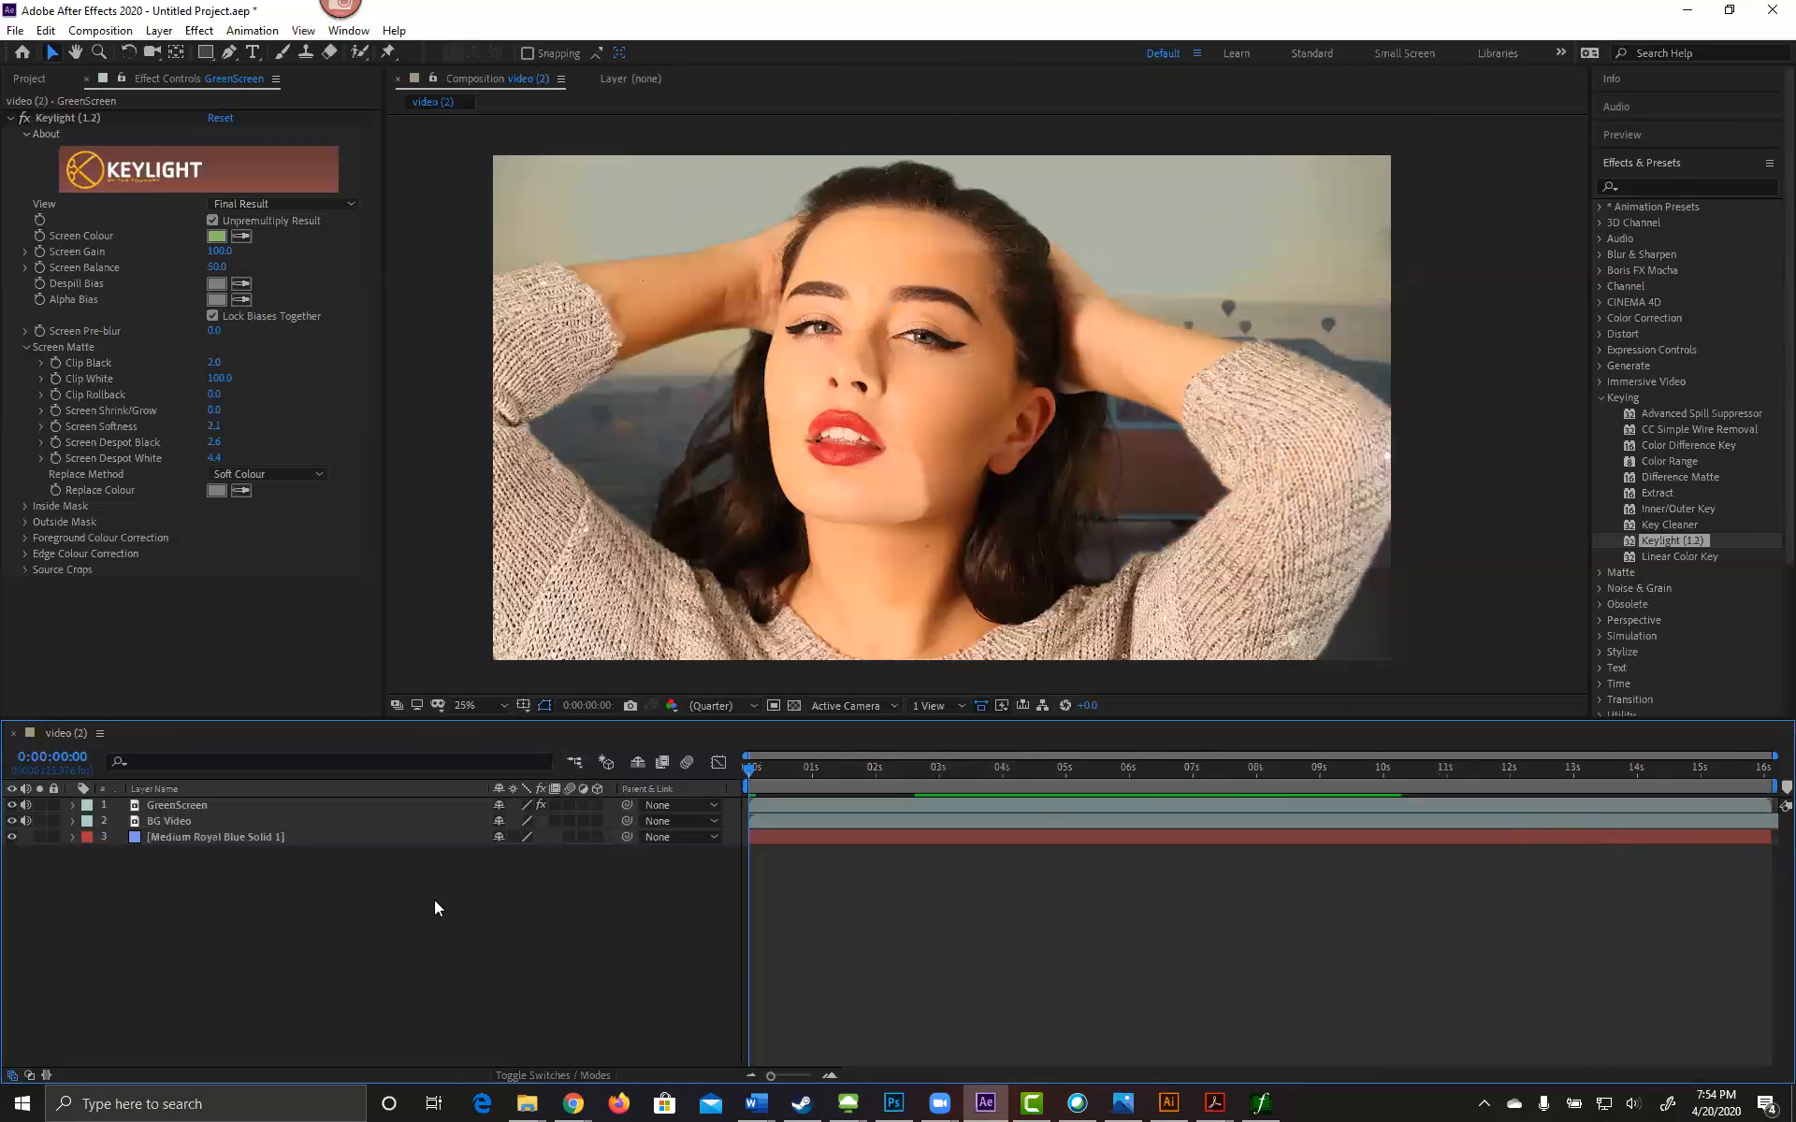
key(space)
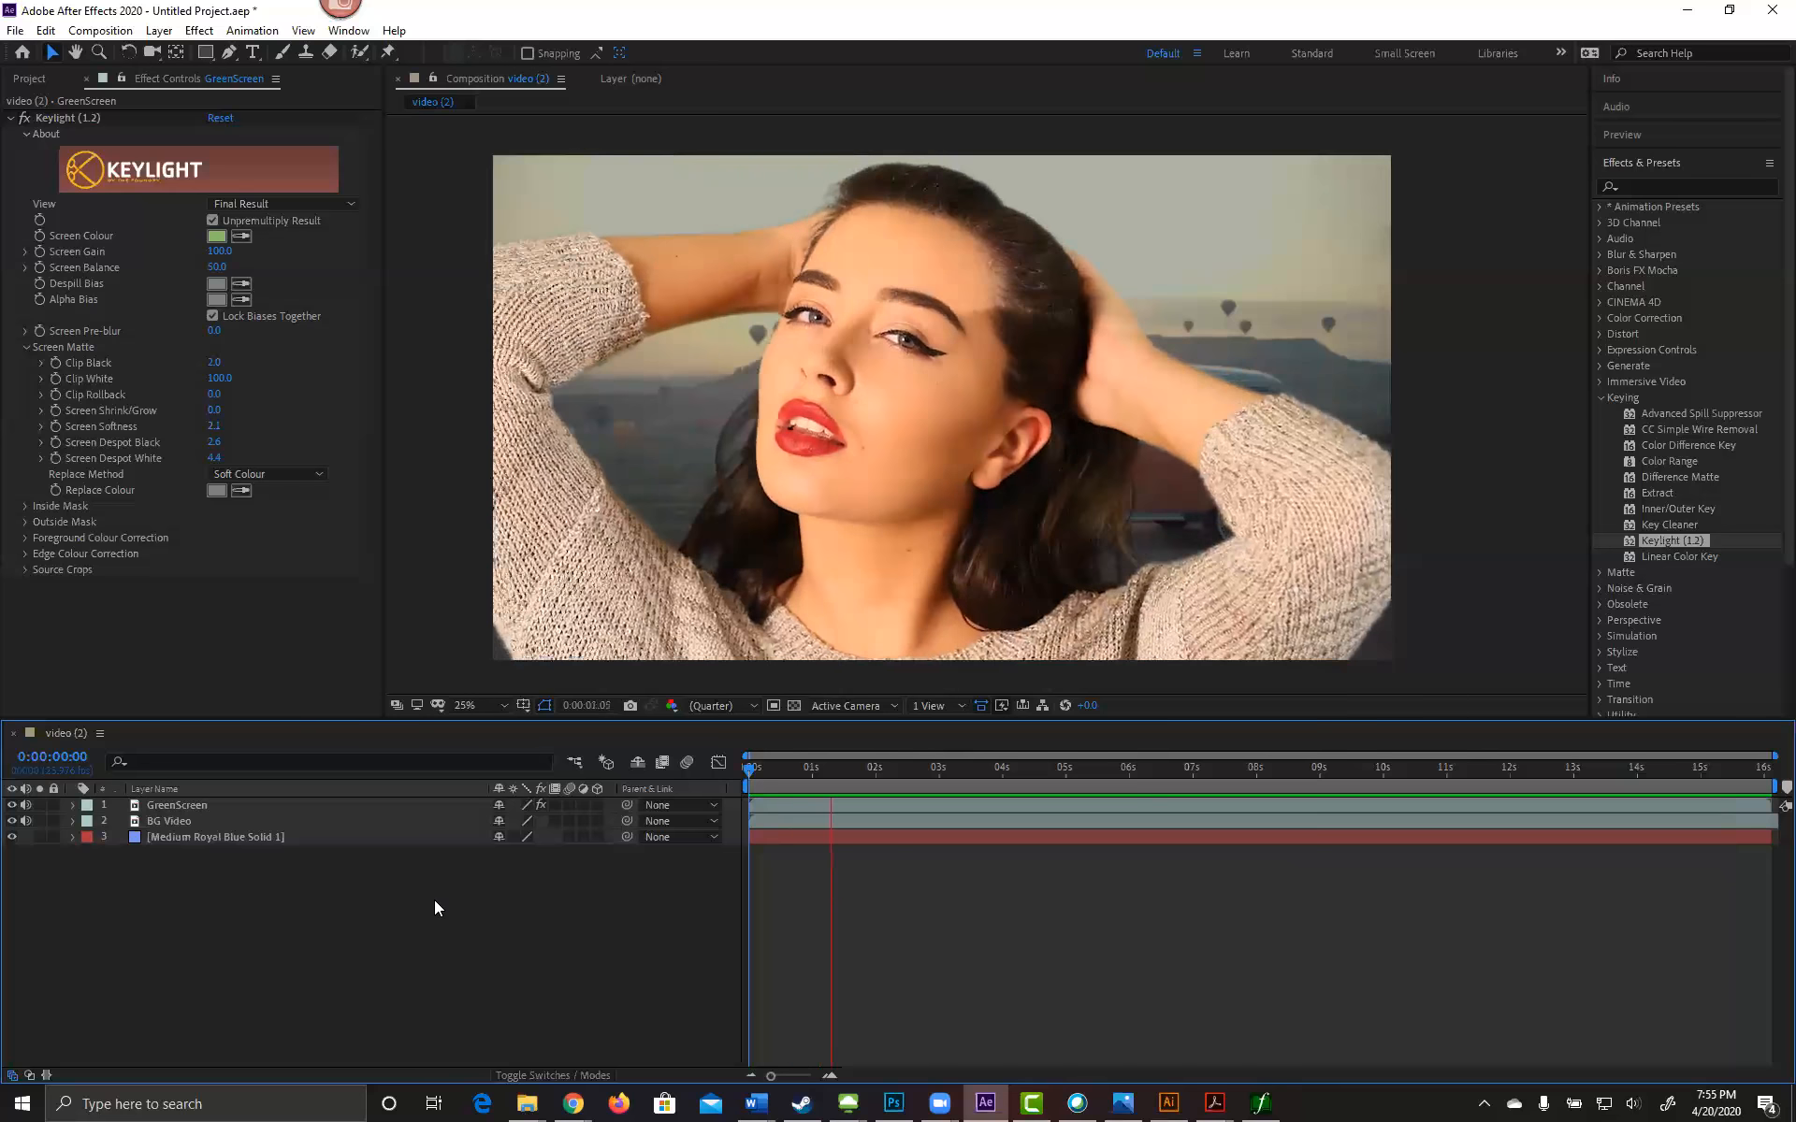
click(669, 474)
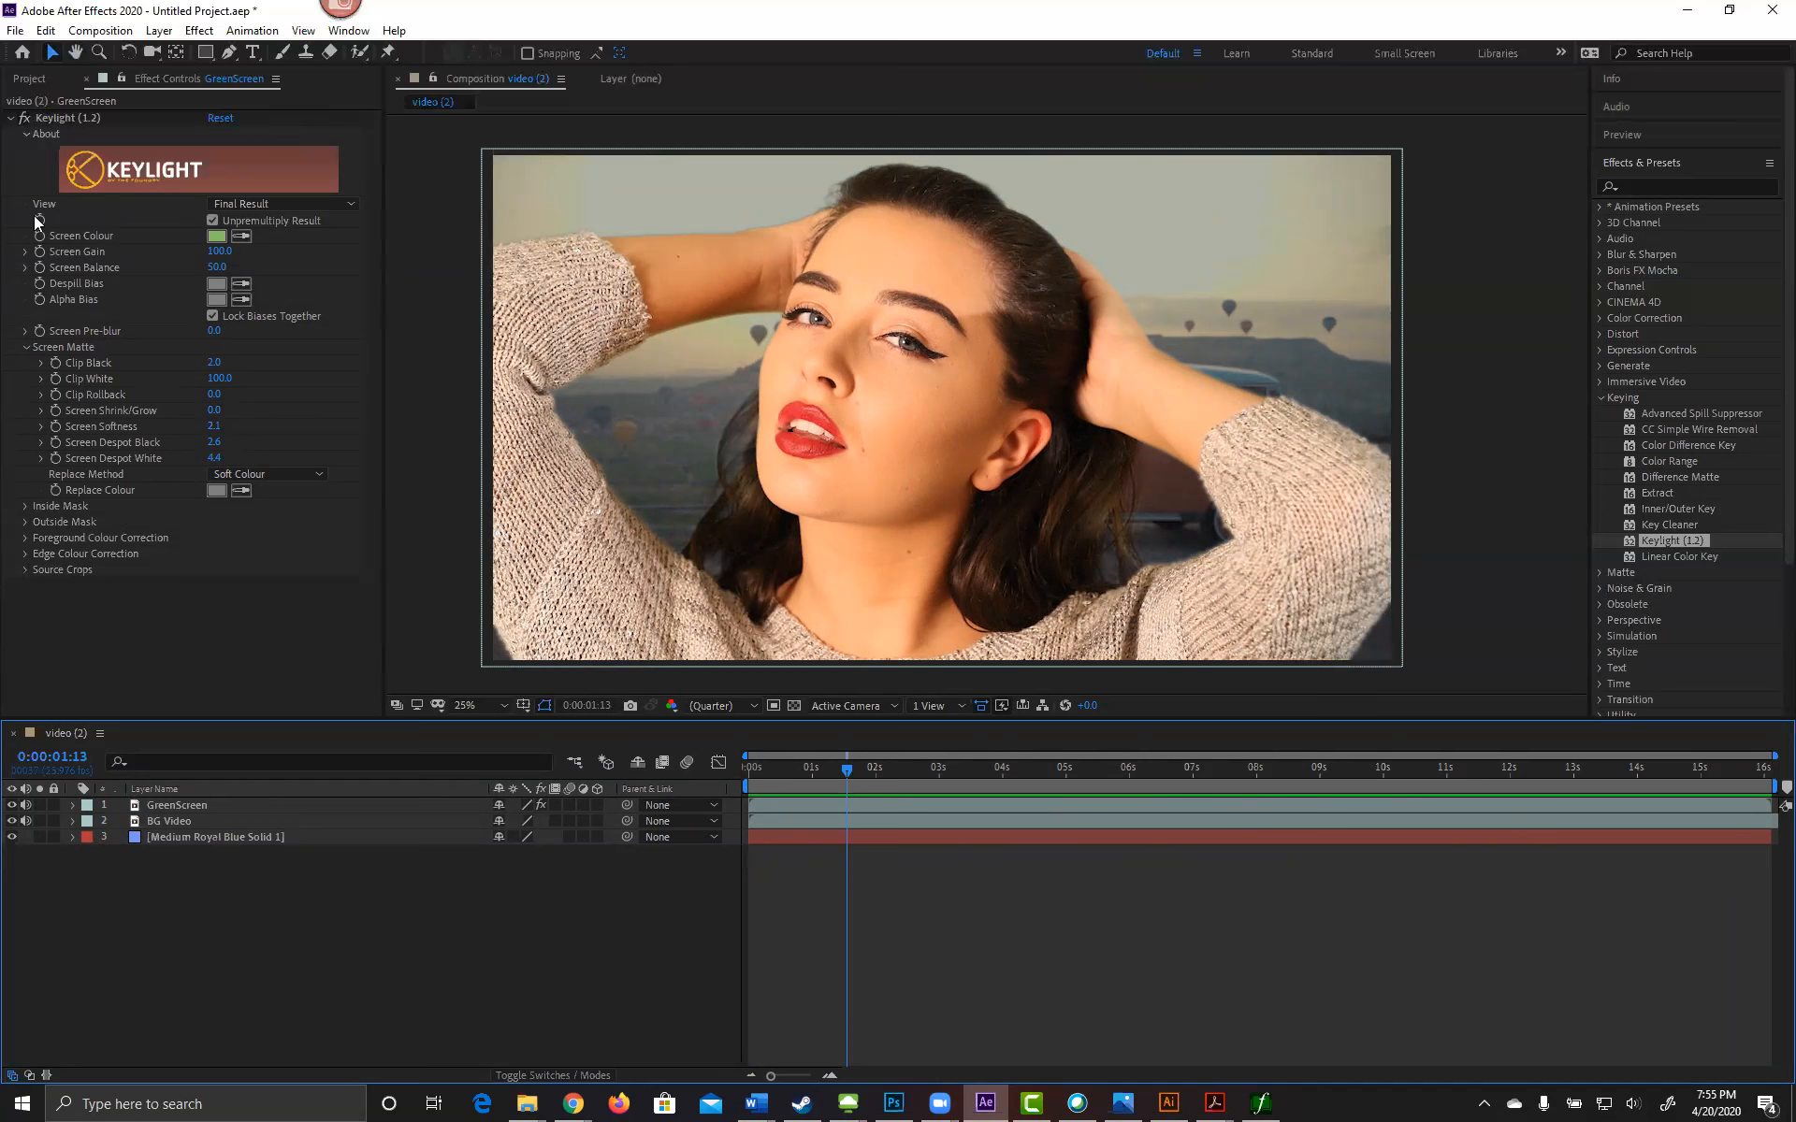
Step: Examine Keylight's View modes and its Inside Mask, Outside Mask, Foreground Colour Correction and Source Crops settings
click(308, 204)
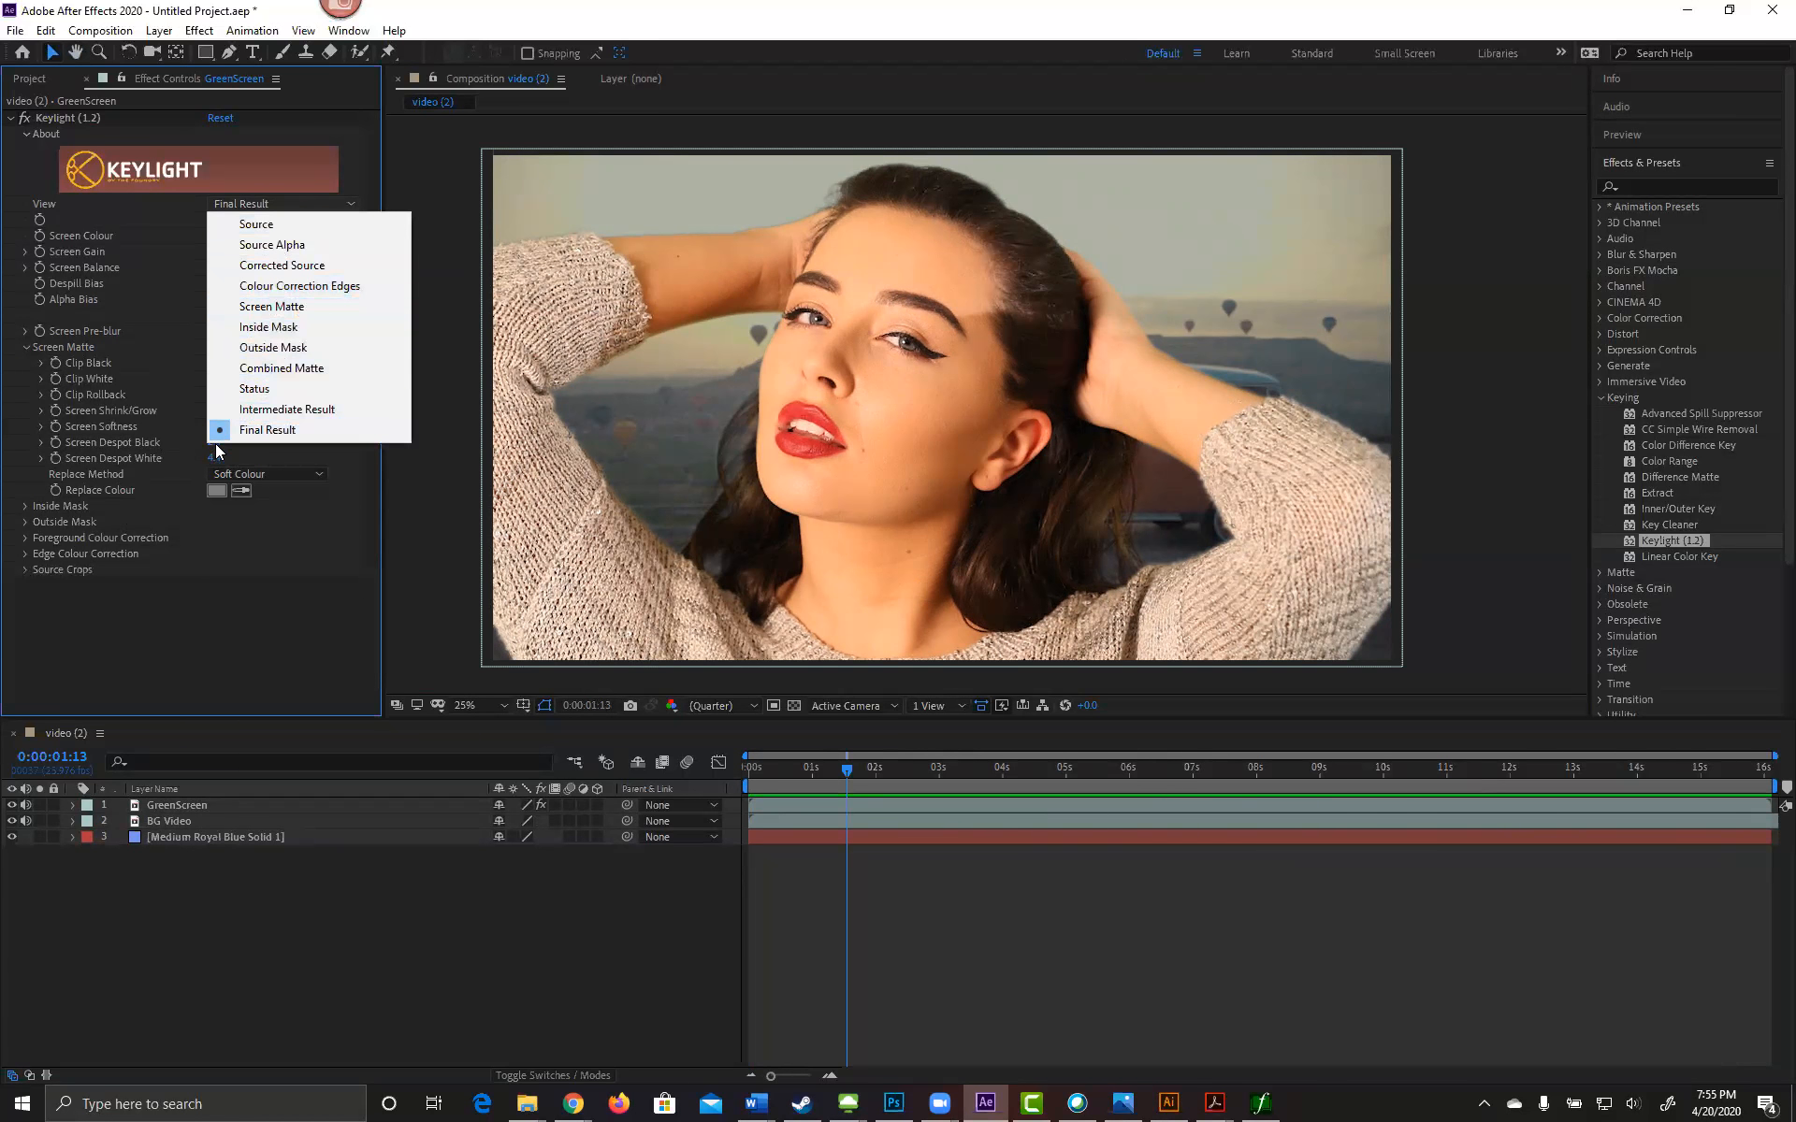
click(204, 623)
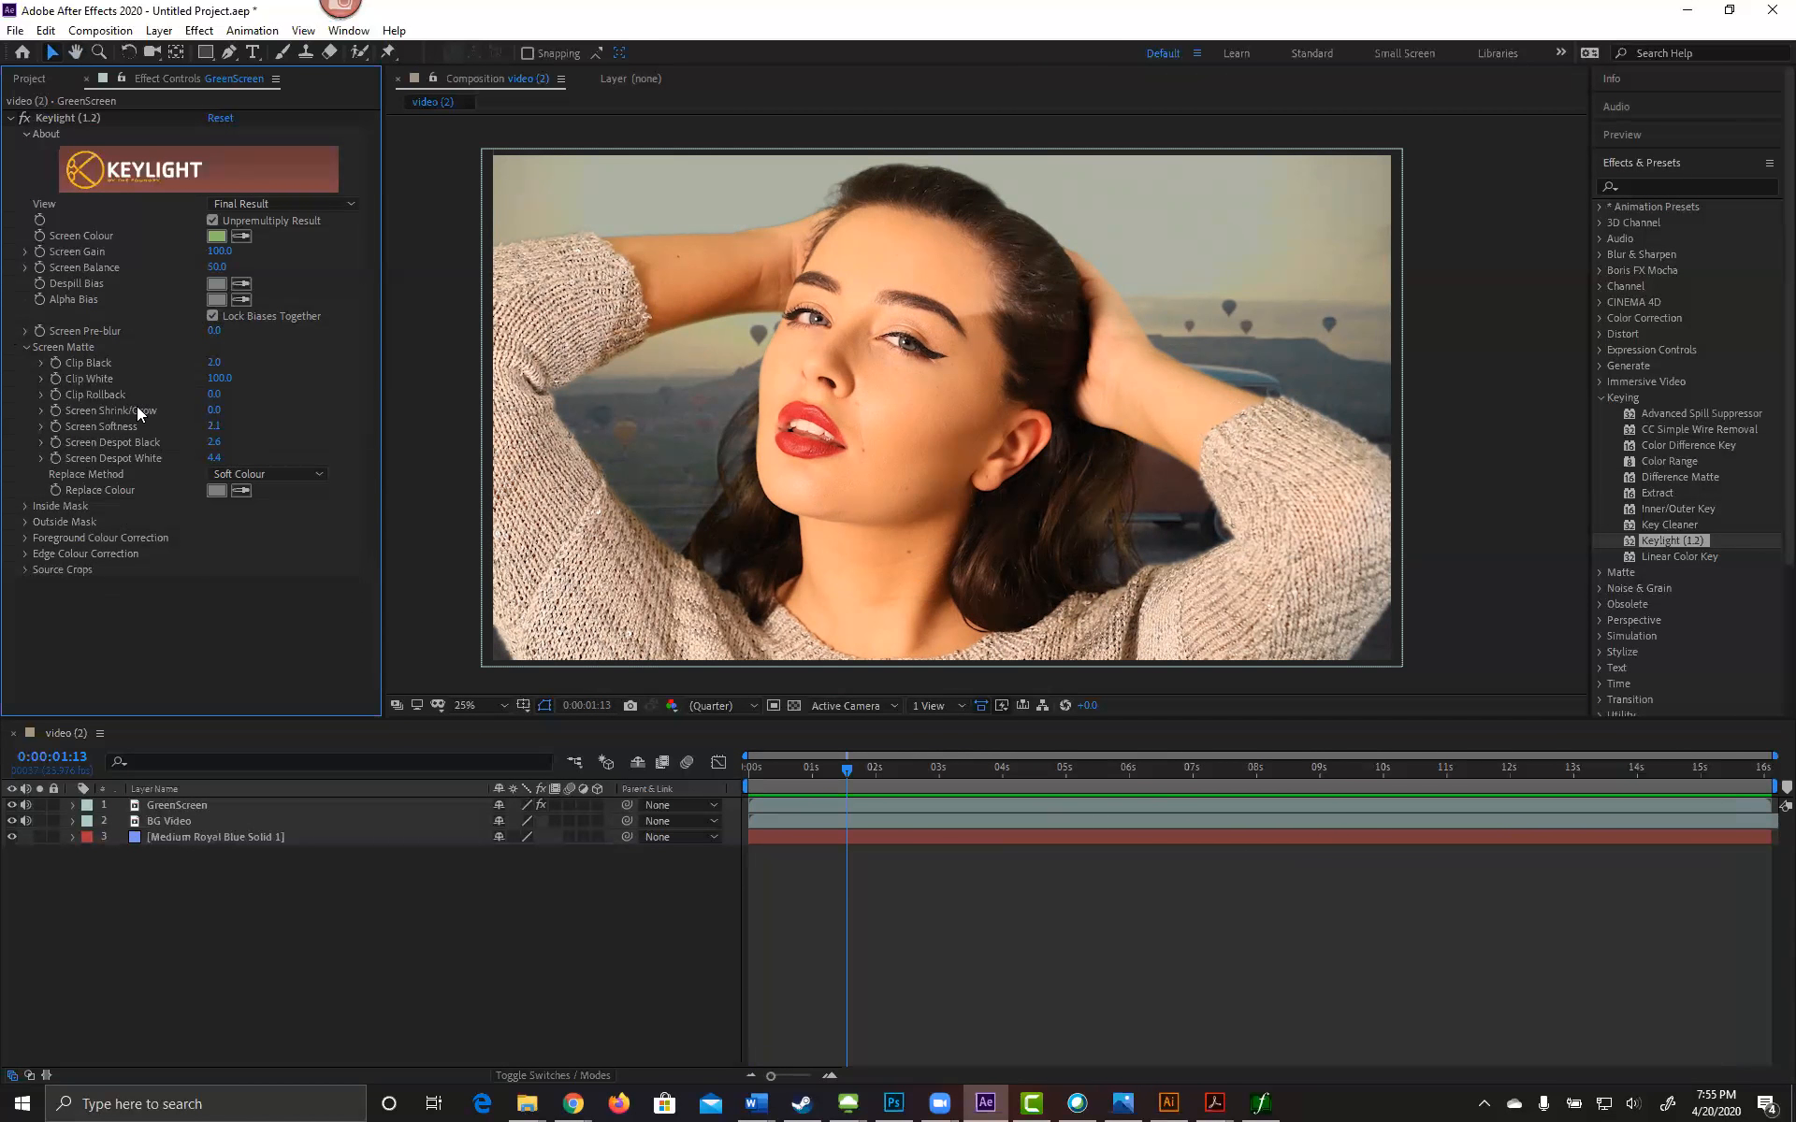
click(25, 508)
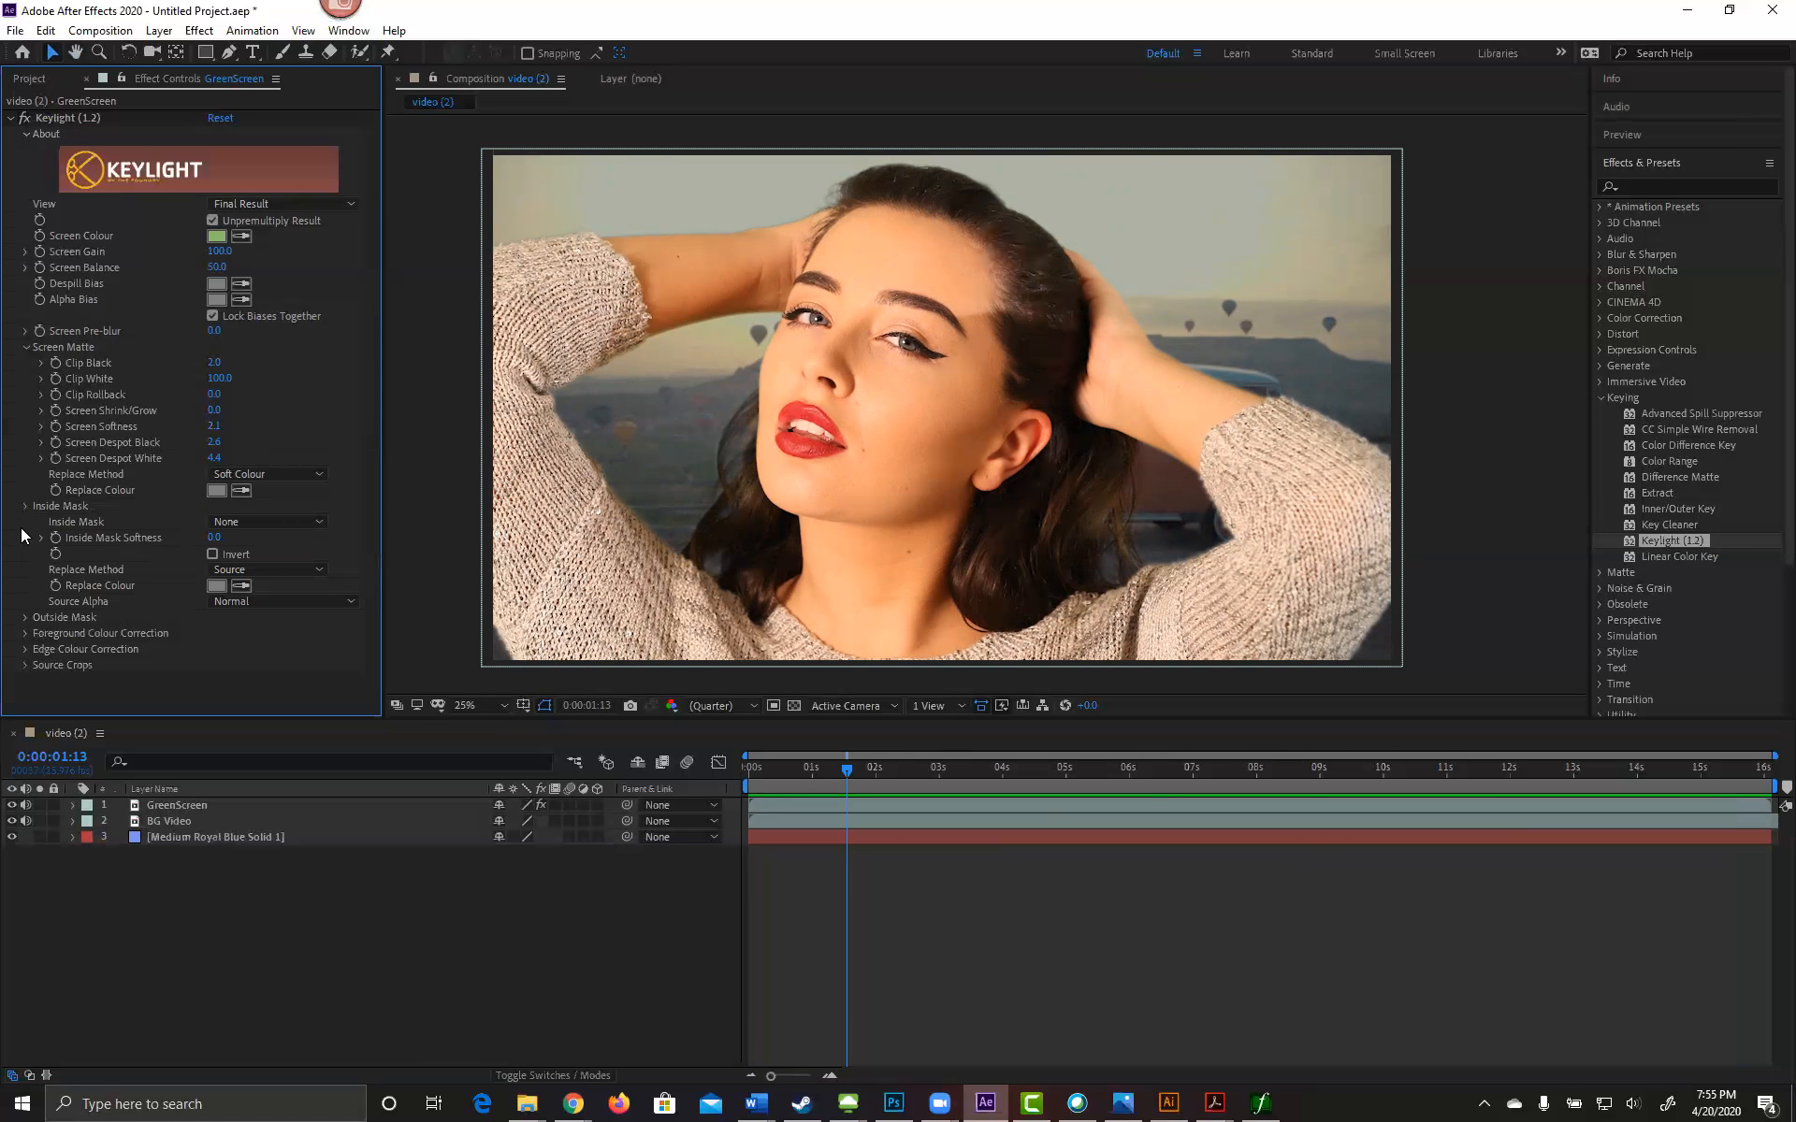
click(25, 508)
click(25, 522)
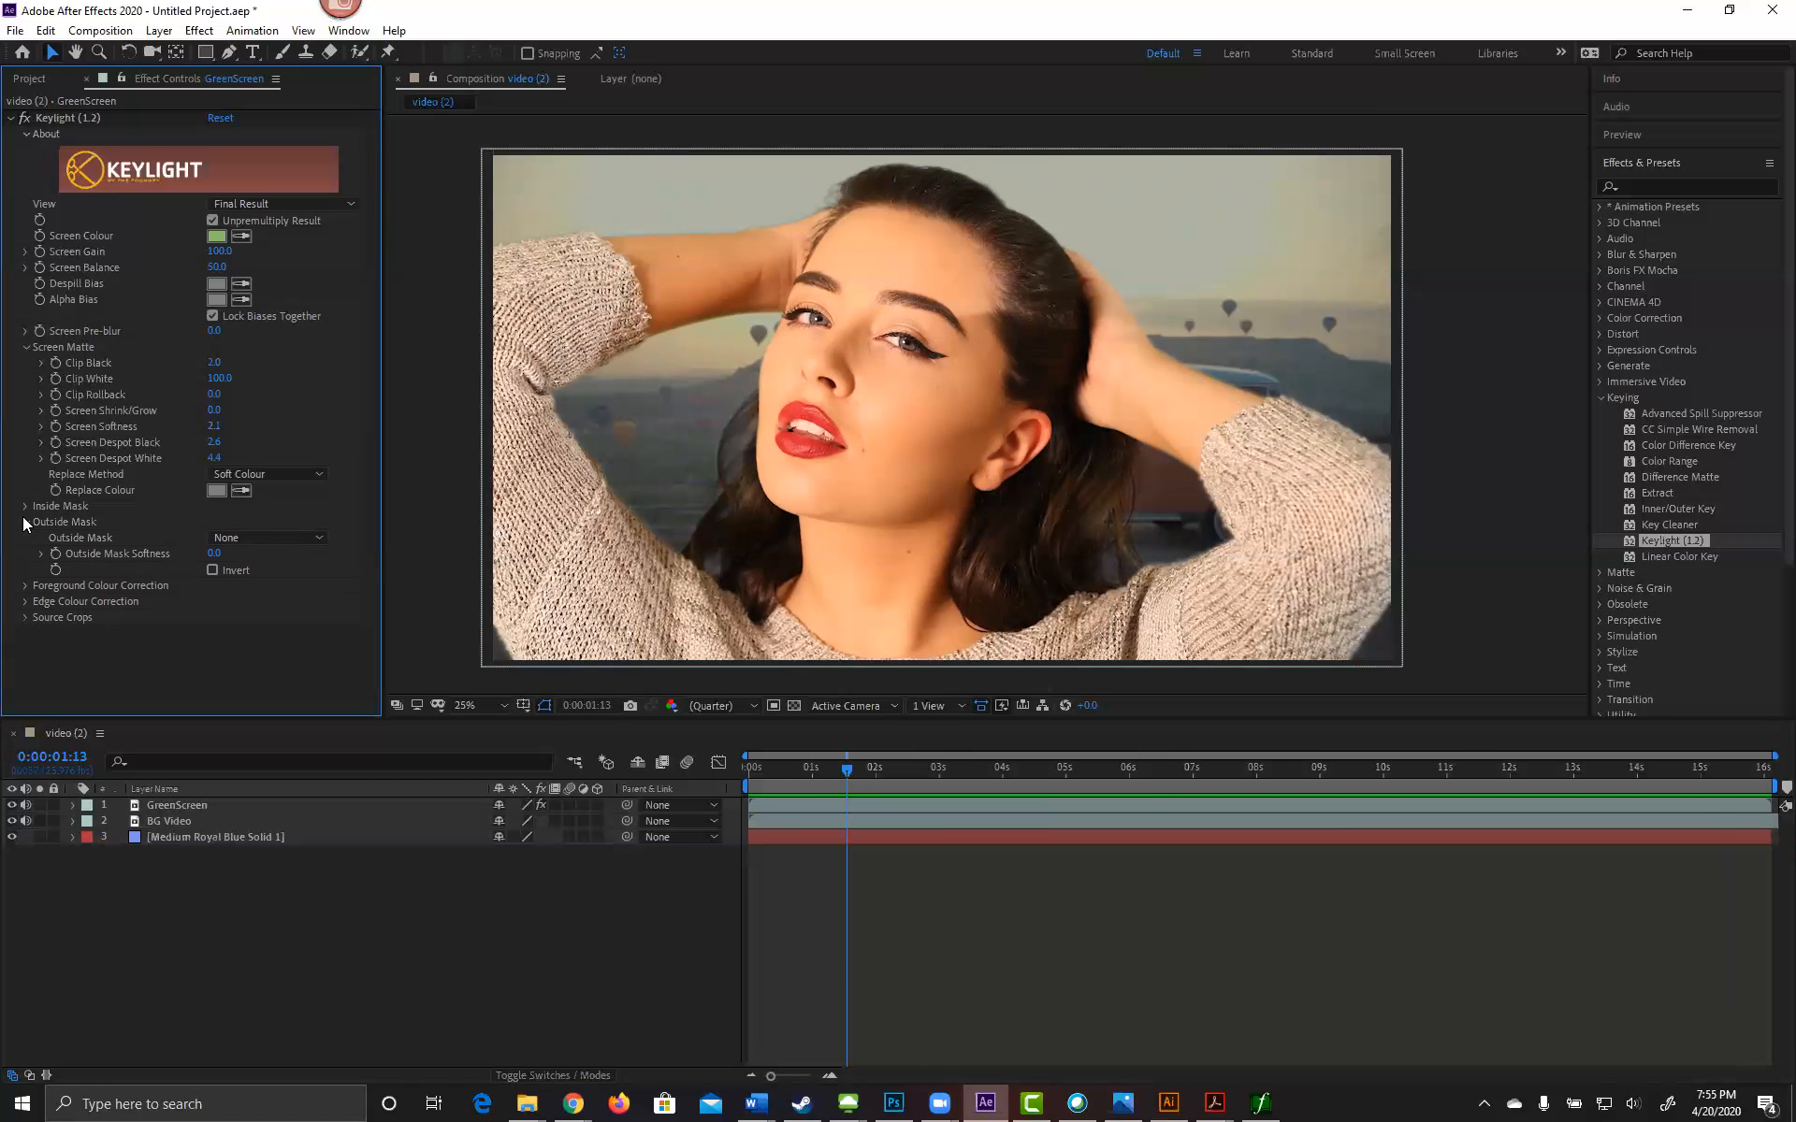
click(25, 521)
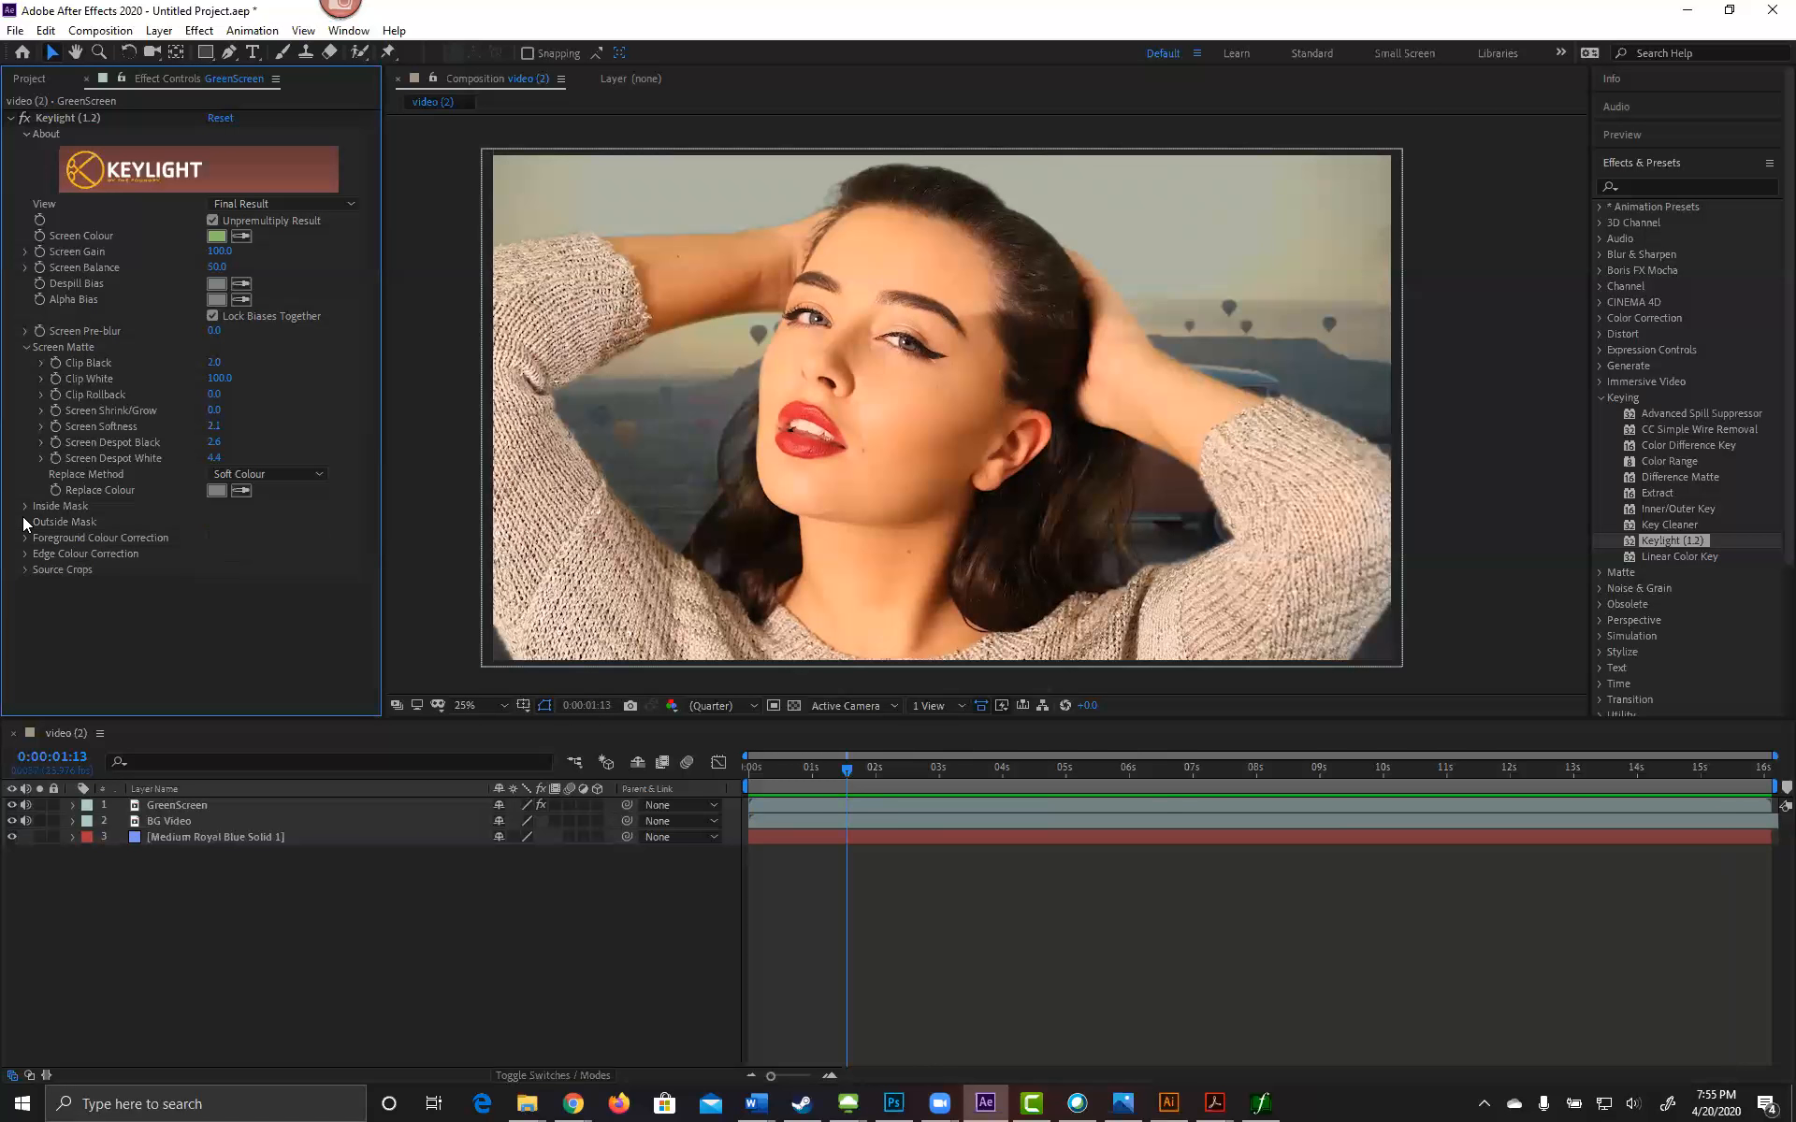
click(24, 538)
click(23, 537)
click(26, 569)
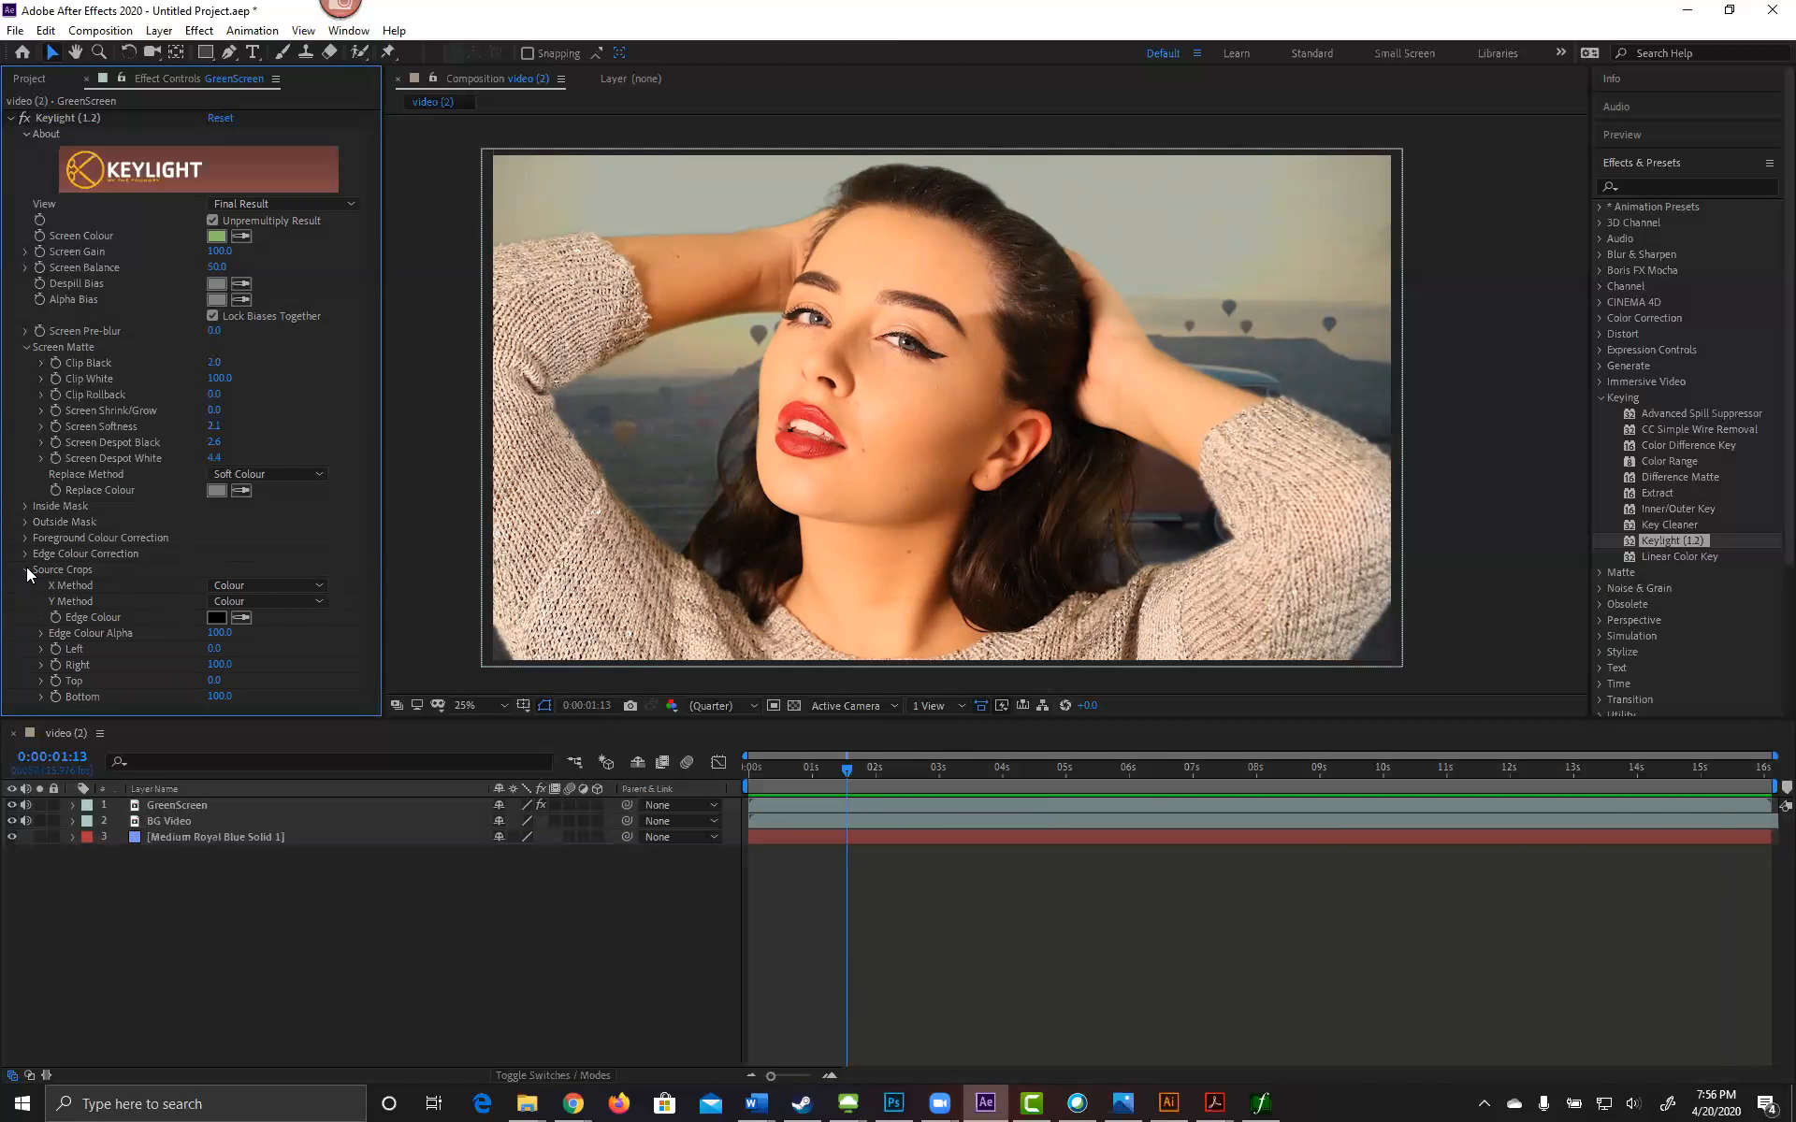
click(26, 571)
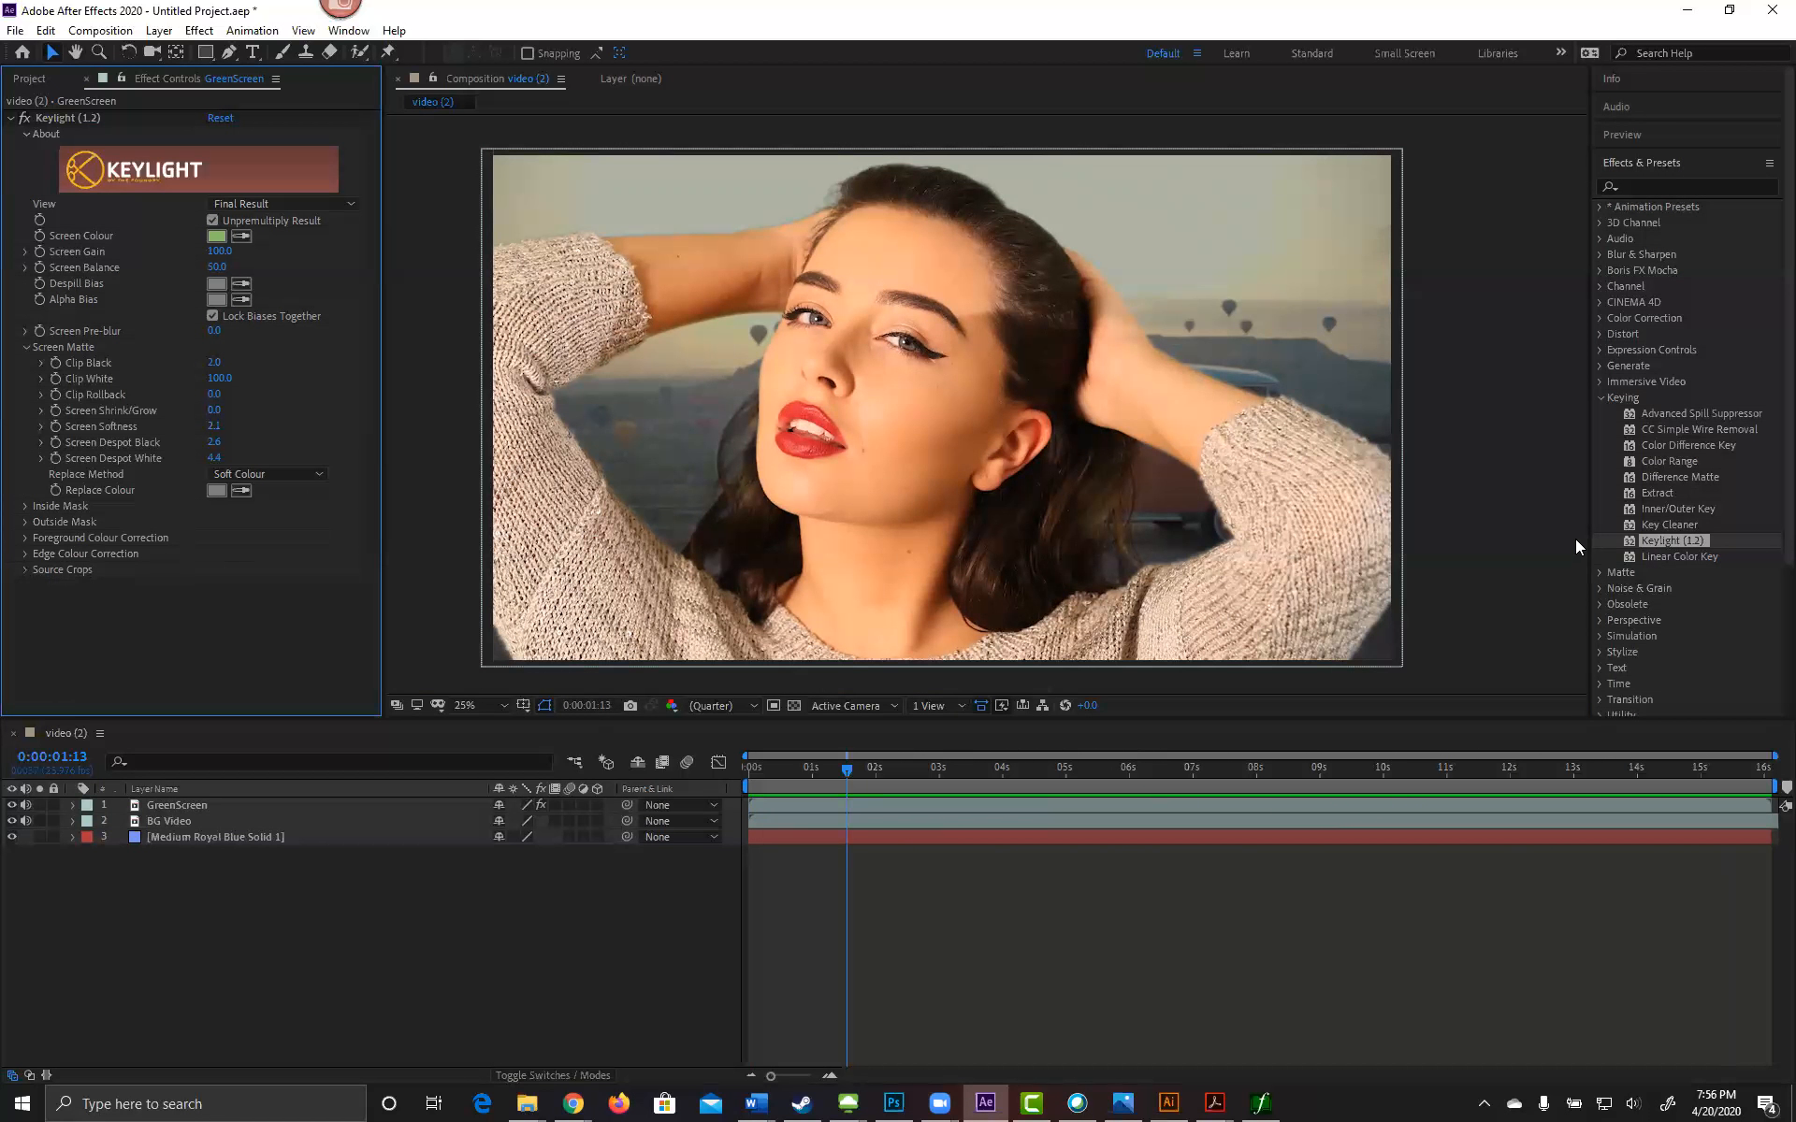
Step: Select Key Cleaner among the Keying effects
drag(1768, 431, 1768, 380)
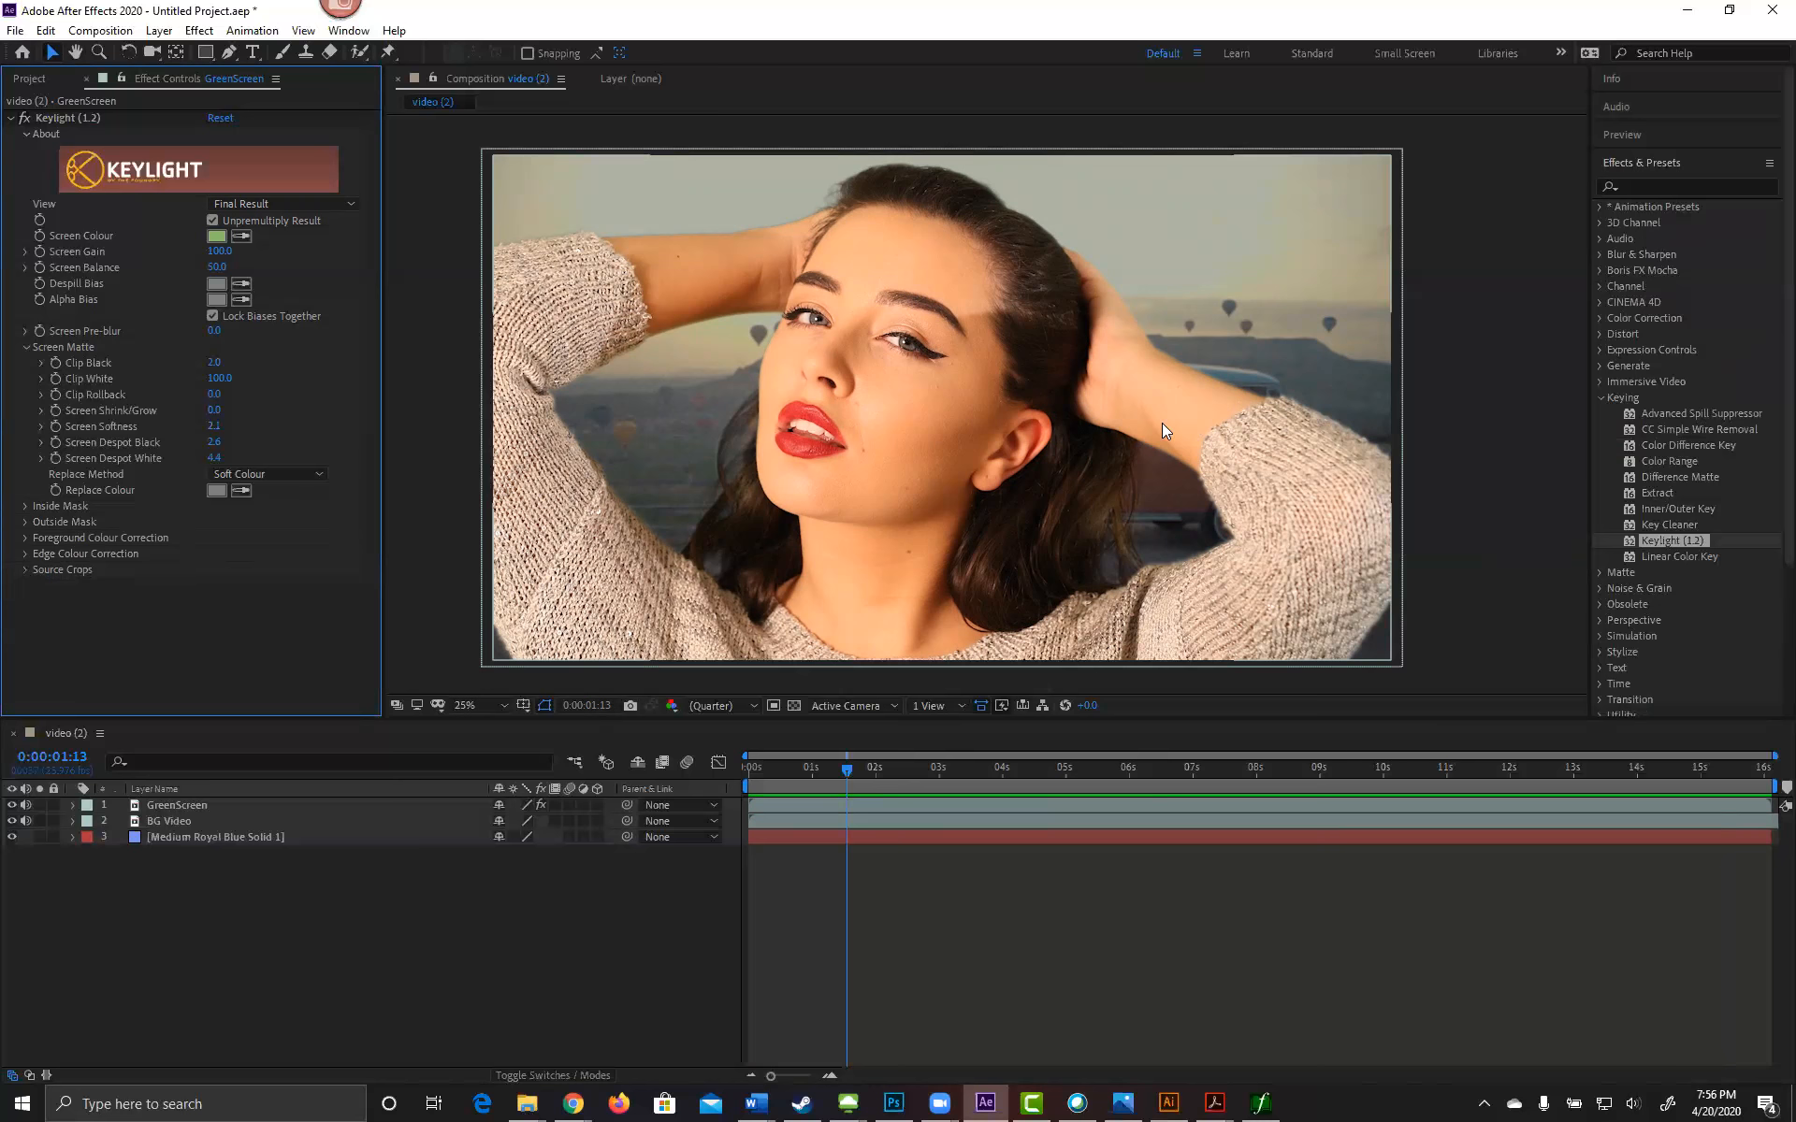
click(1675, 522)
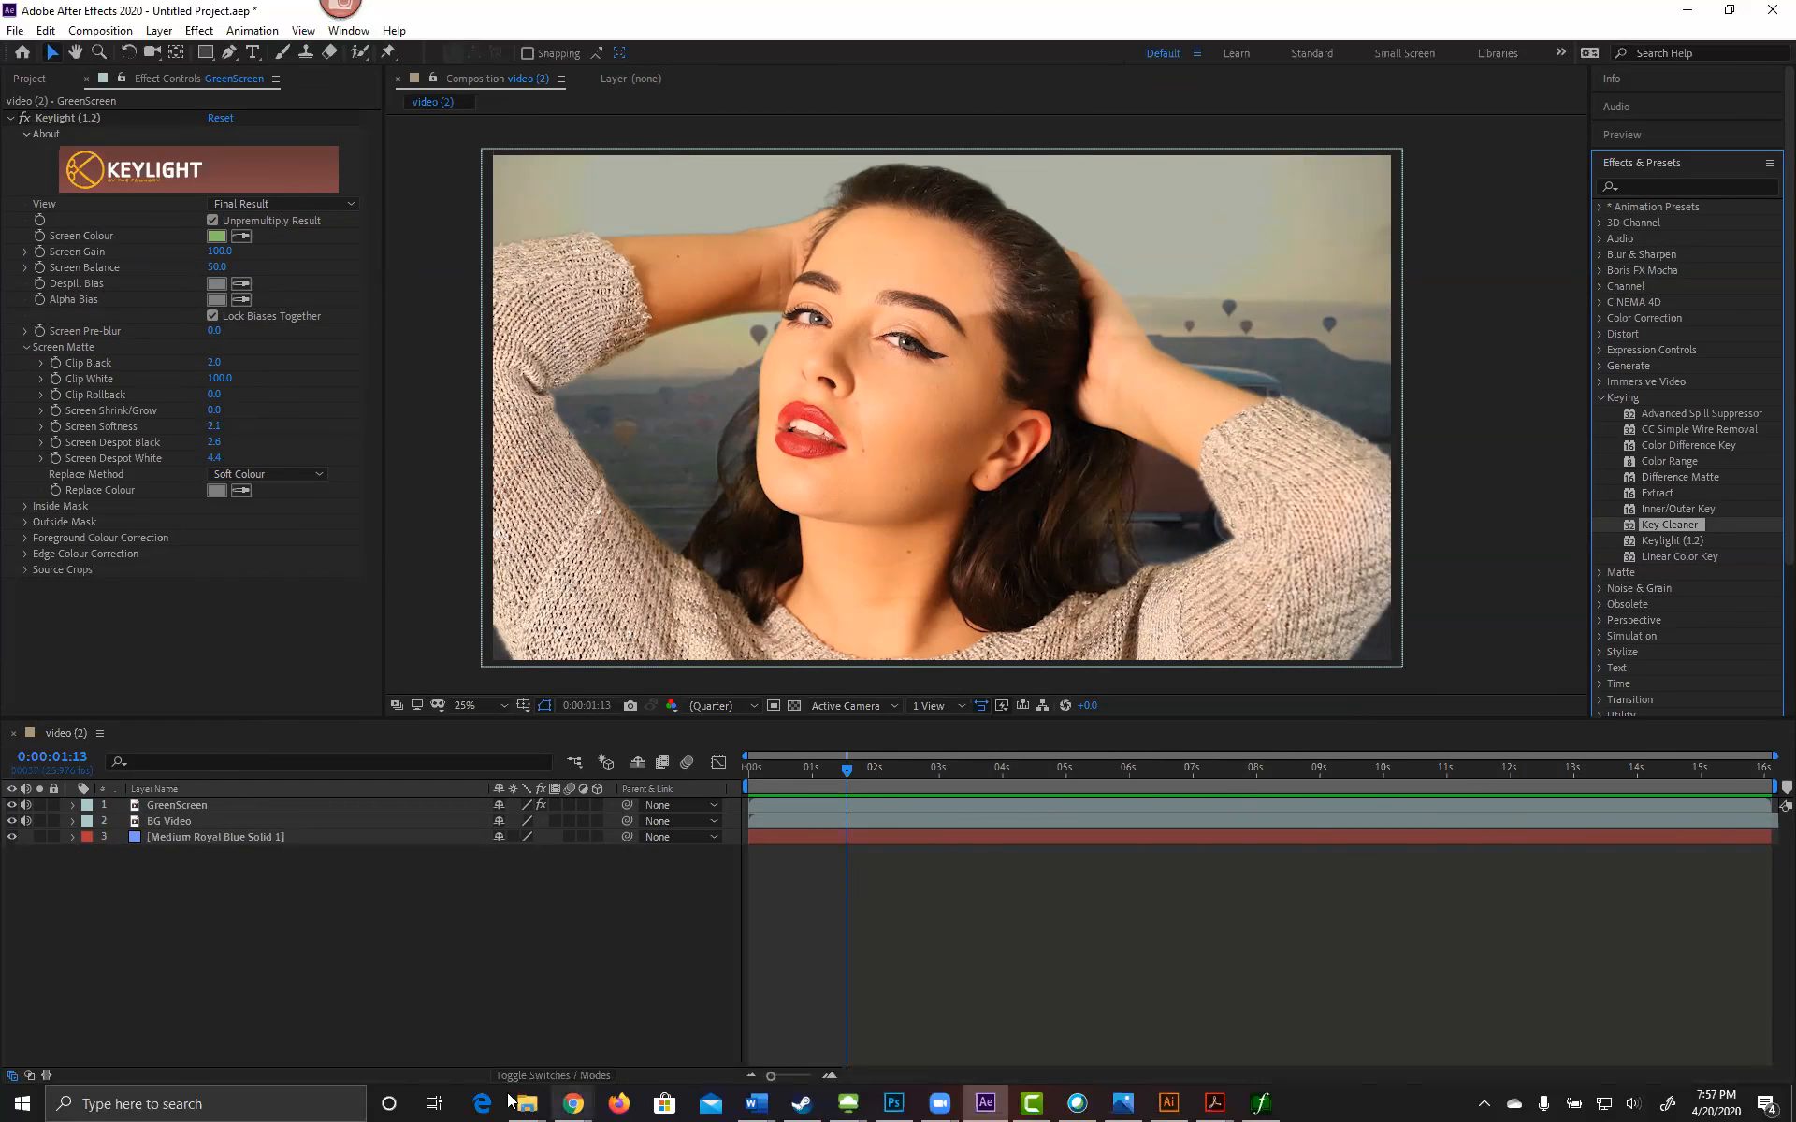
Step: Switch to the Chrome window with the YouTube pages and load youtube.com in place of the YouTube Studio video details page
mouse_move(574, 1104)
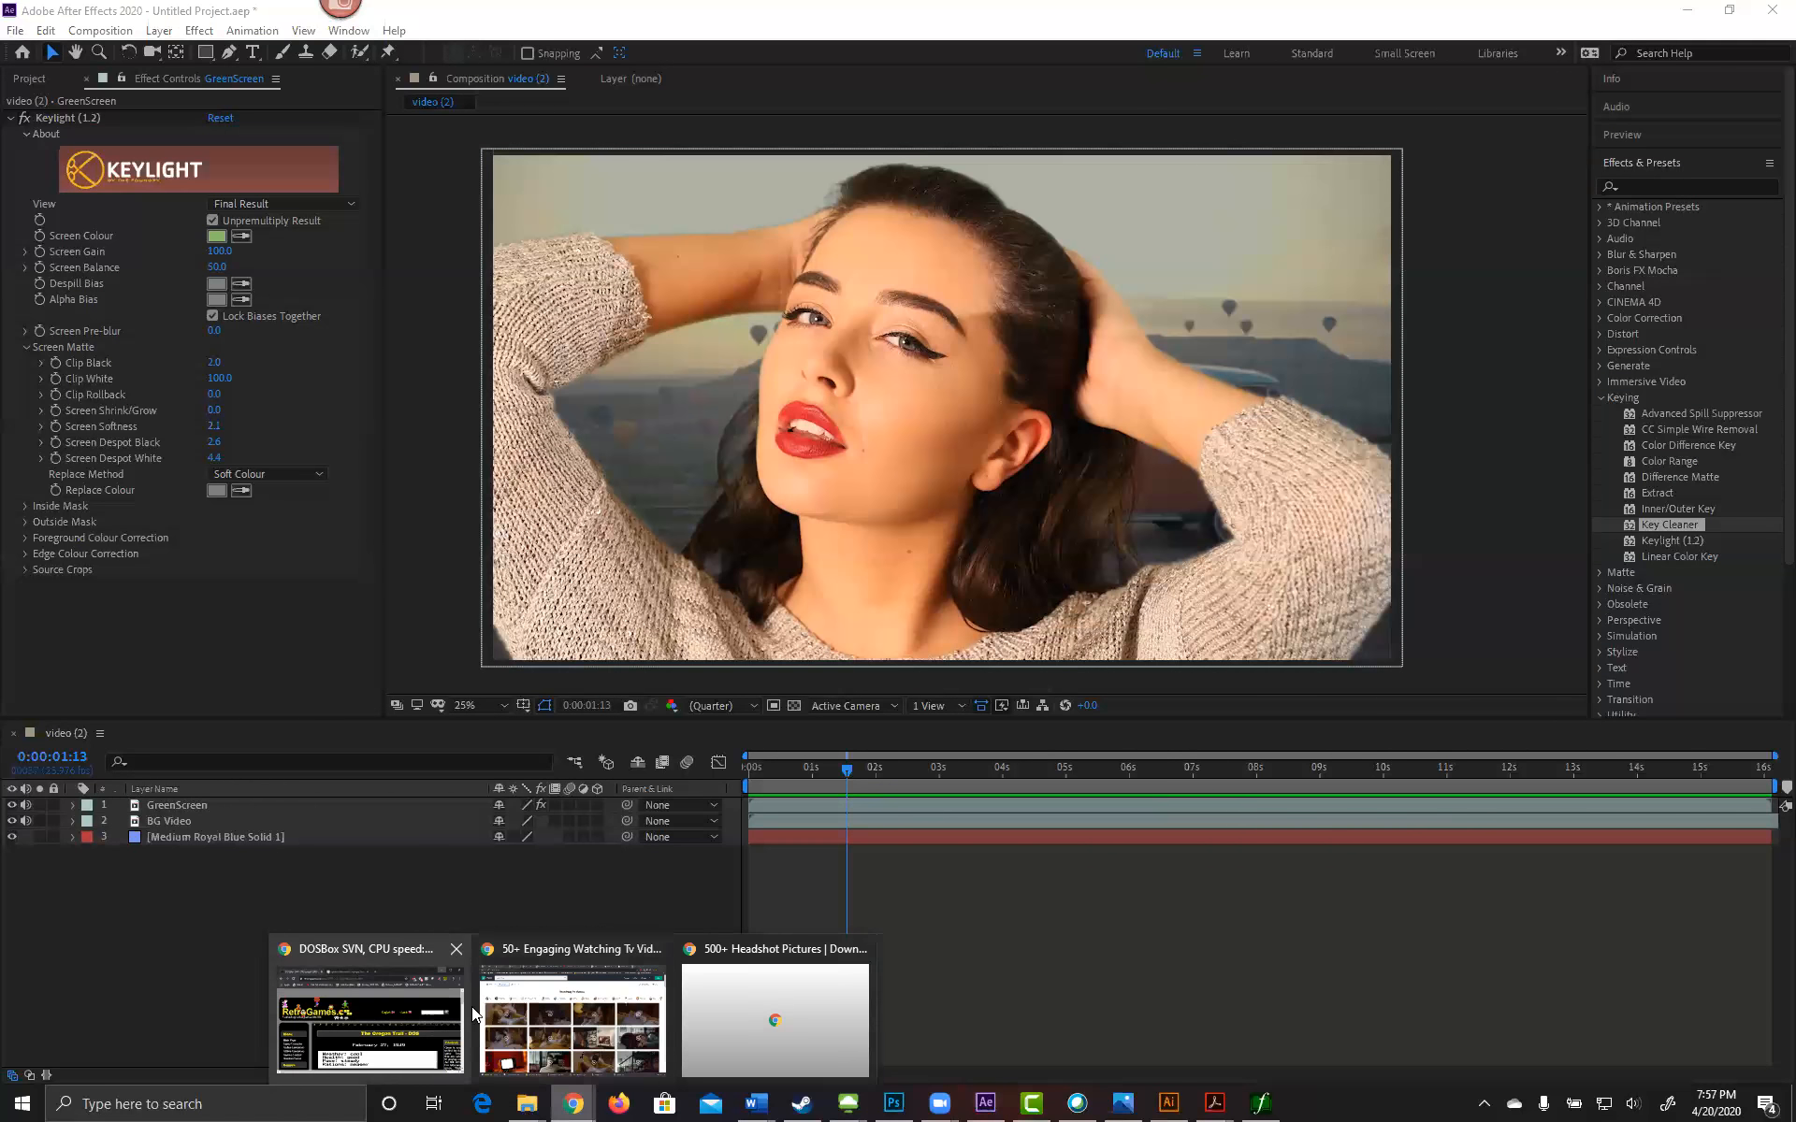
click(575, 1008)
click(870, 16)
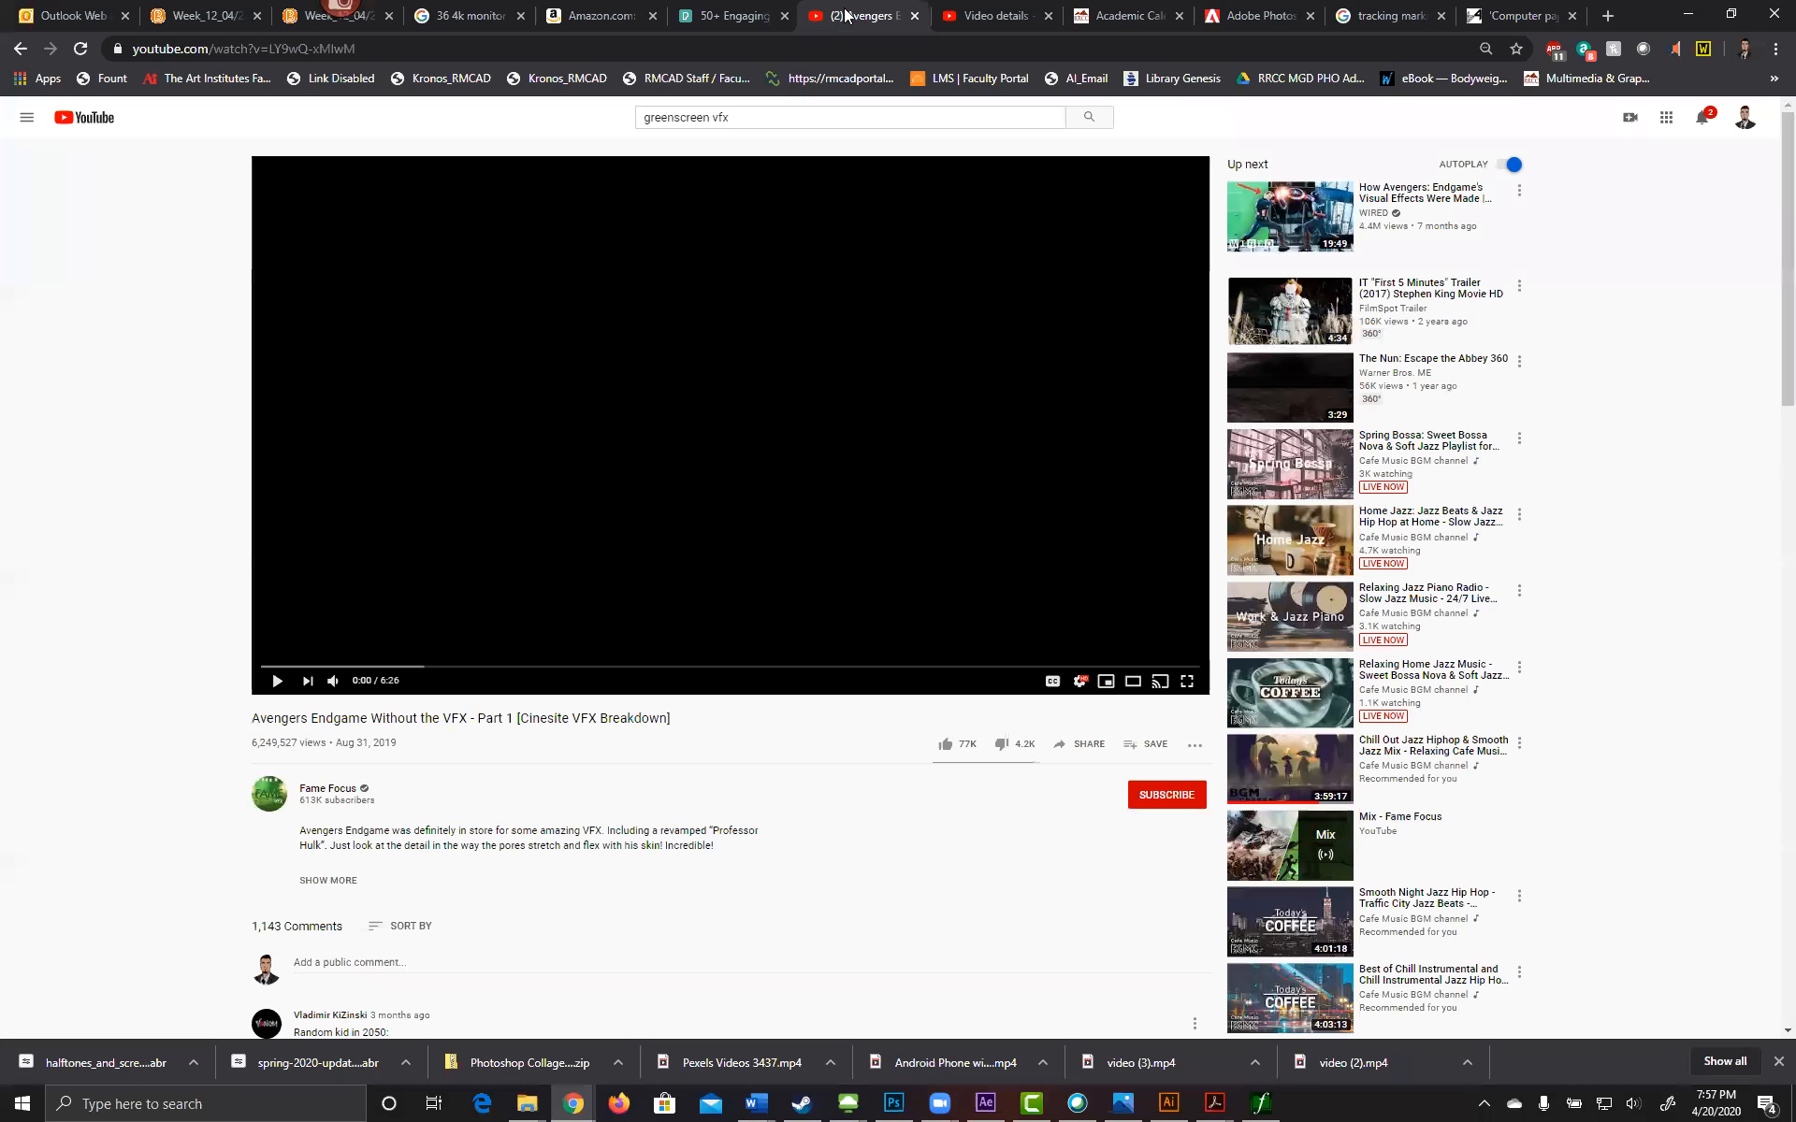
click(969, 19)
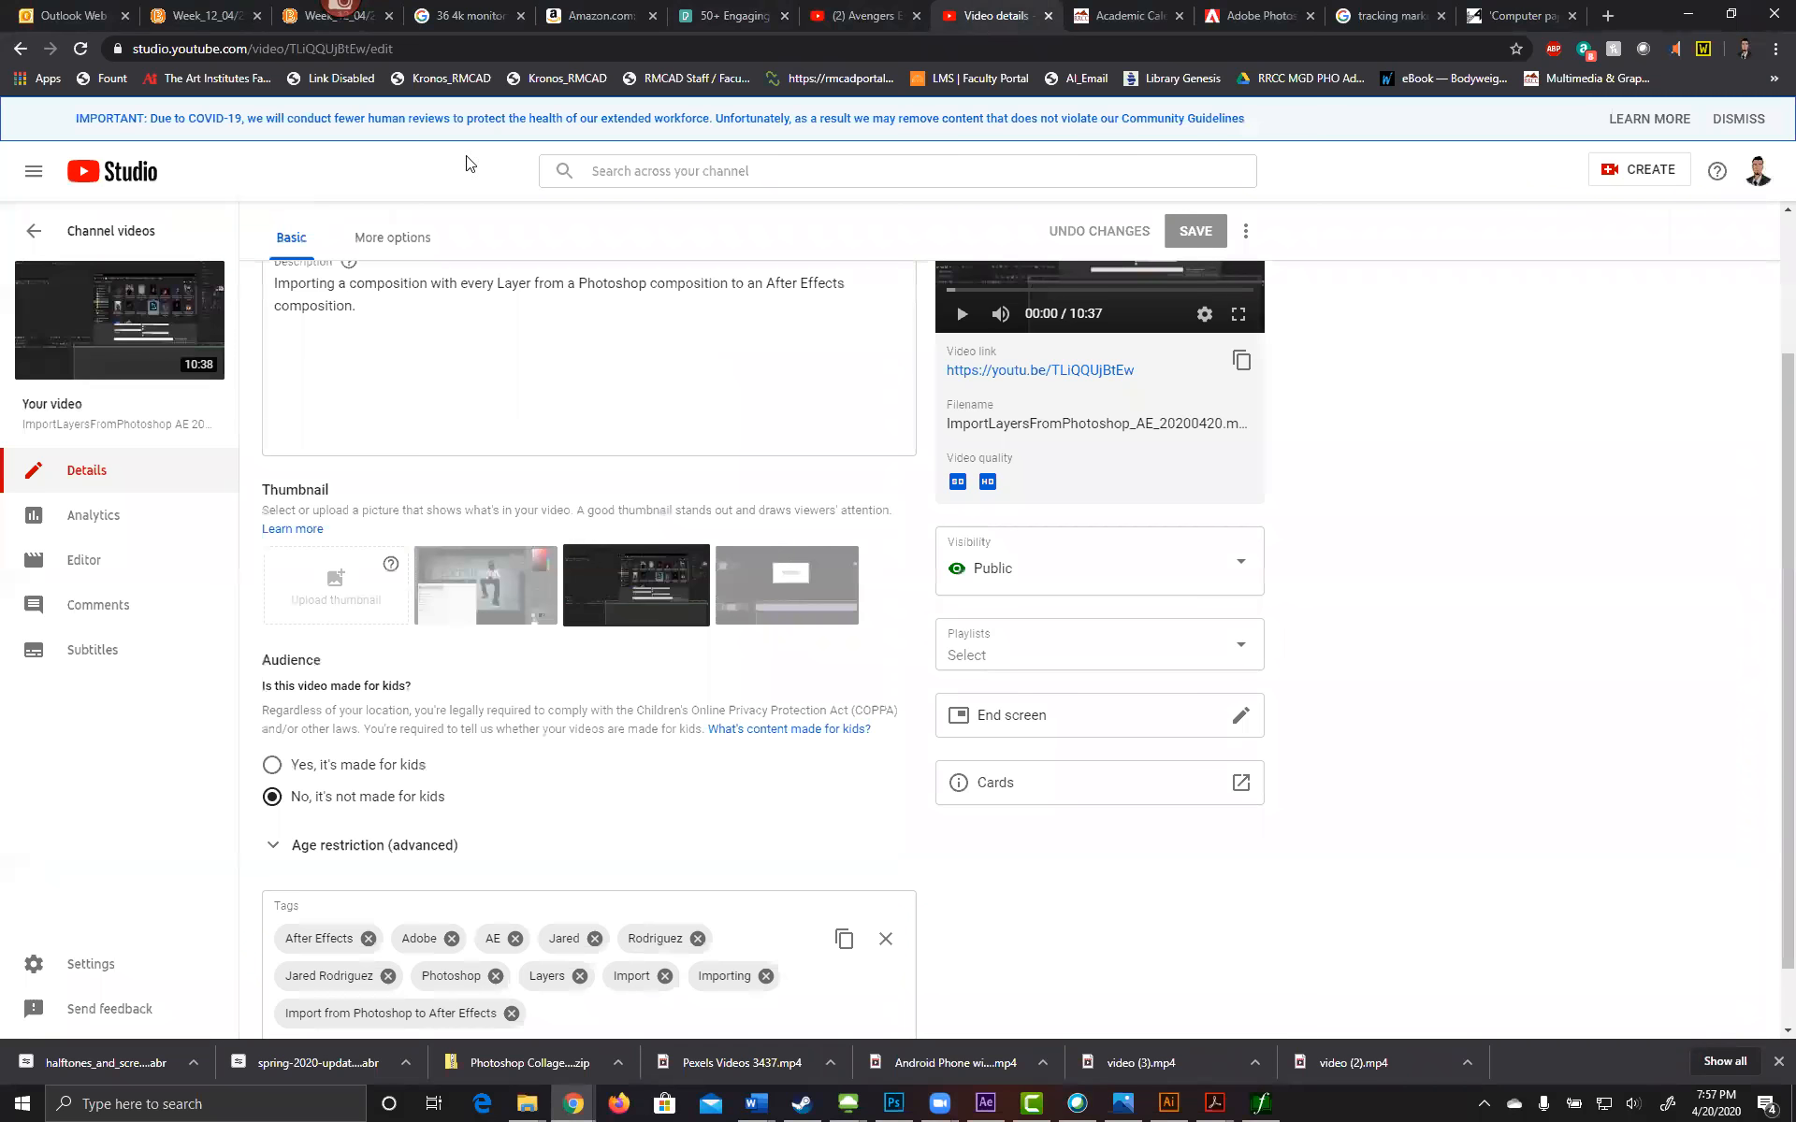
click(713, 168)
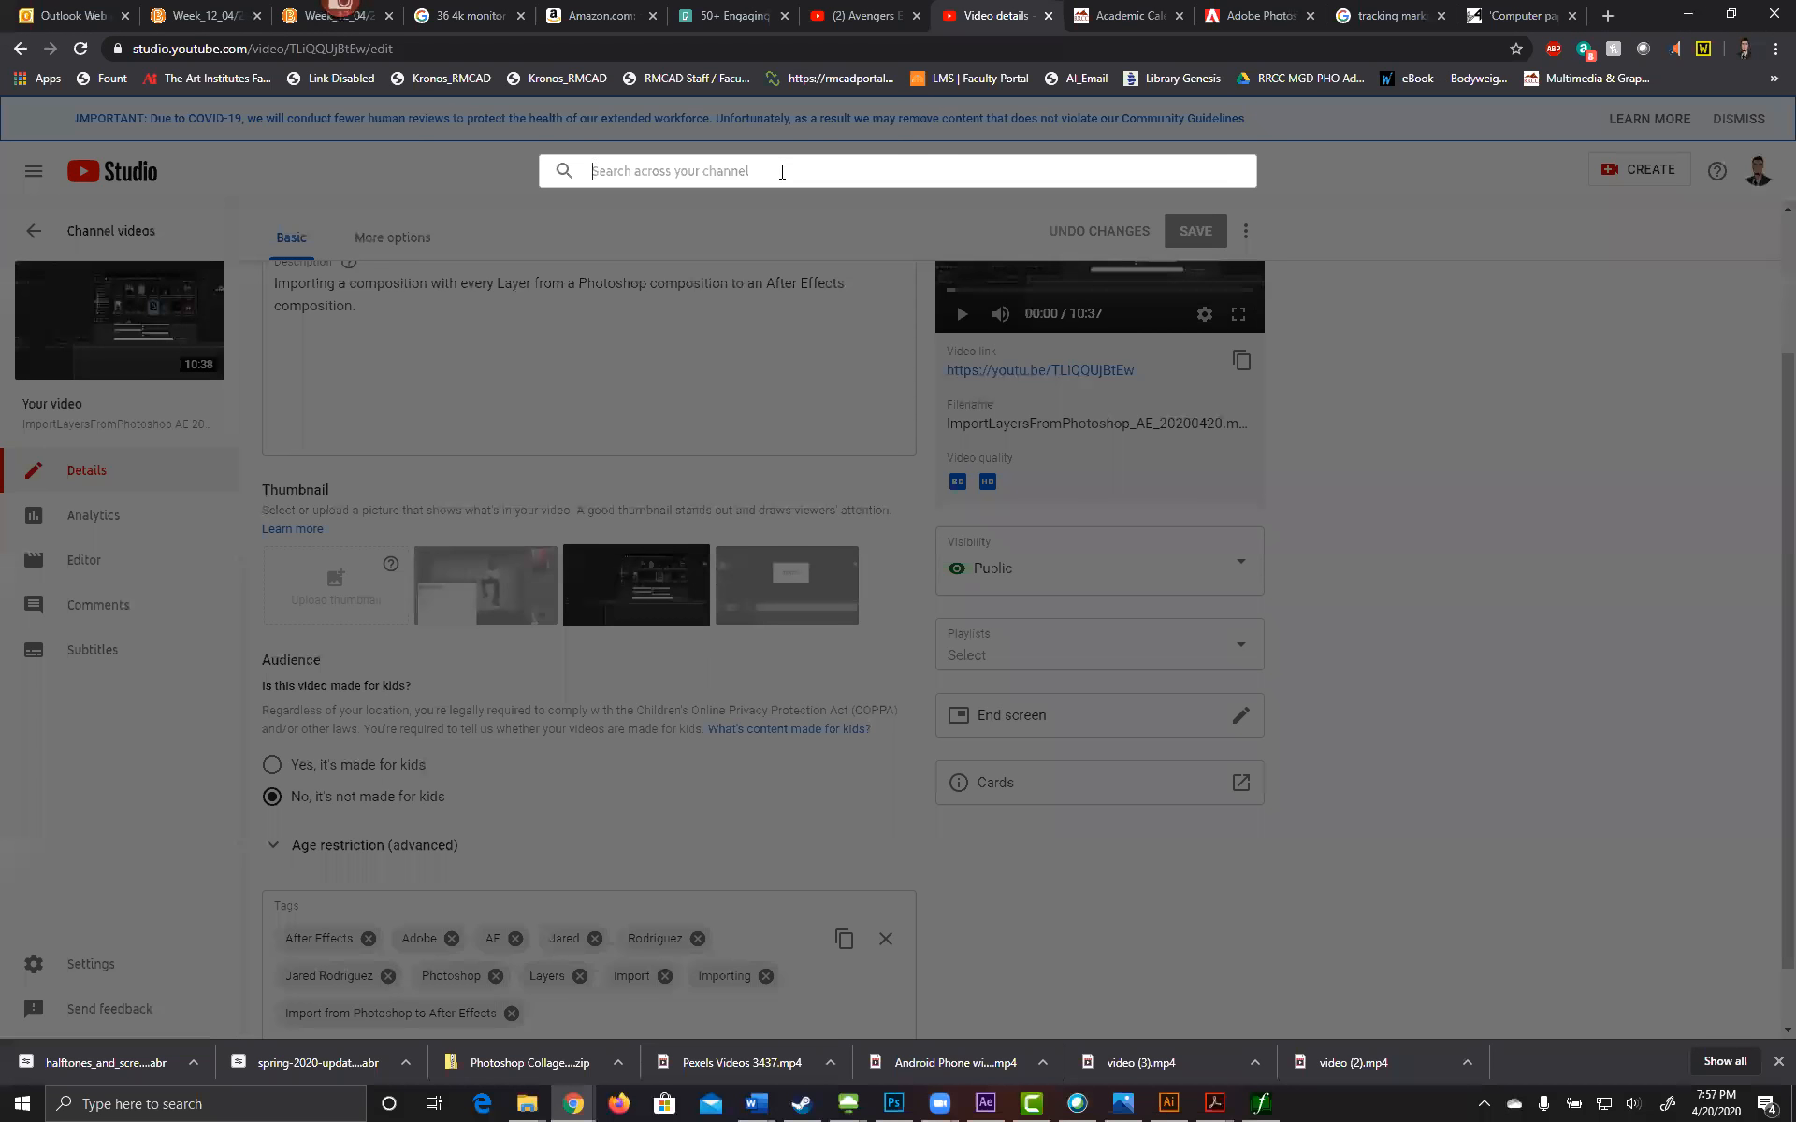
click(294, 54)
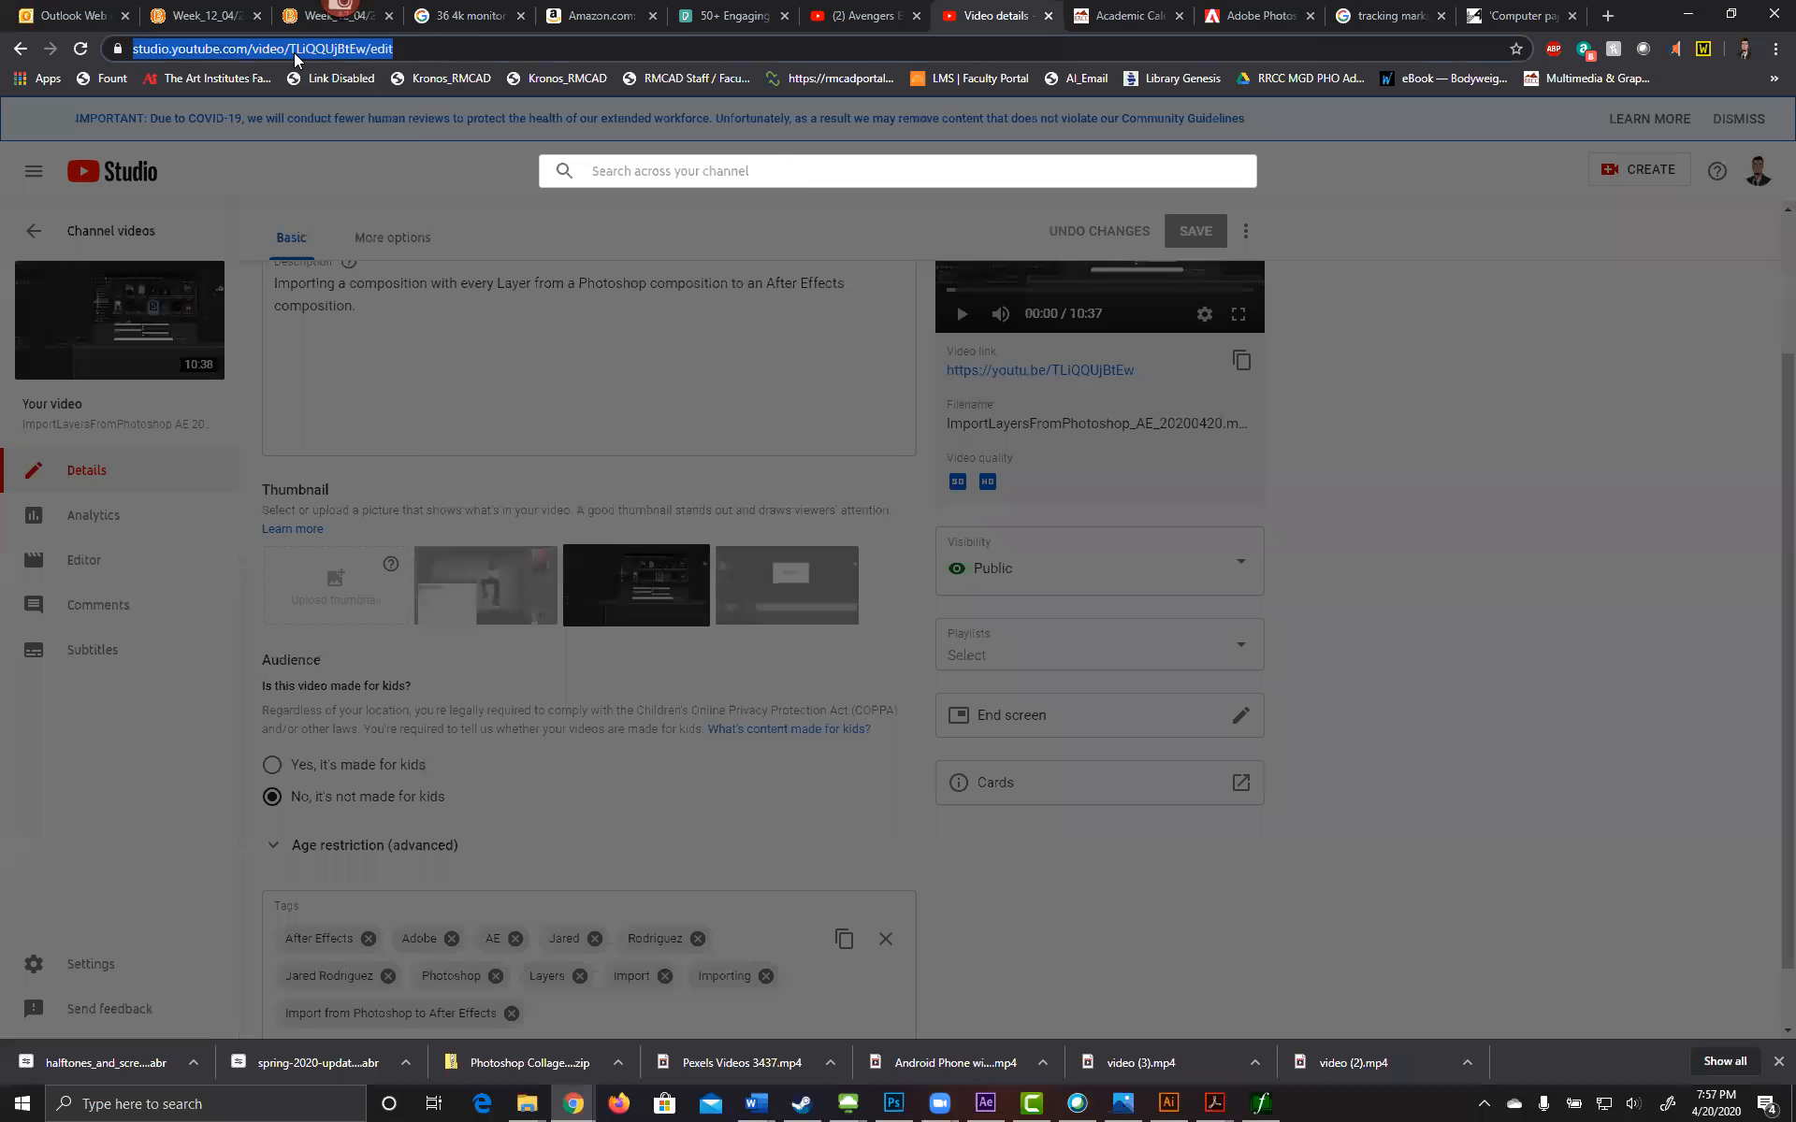
text(youtube.com)
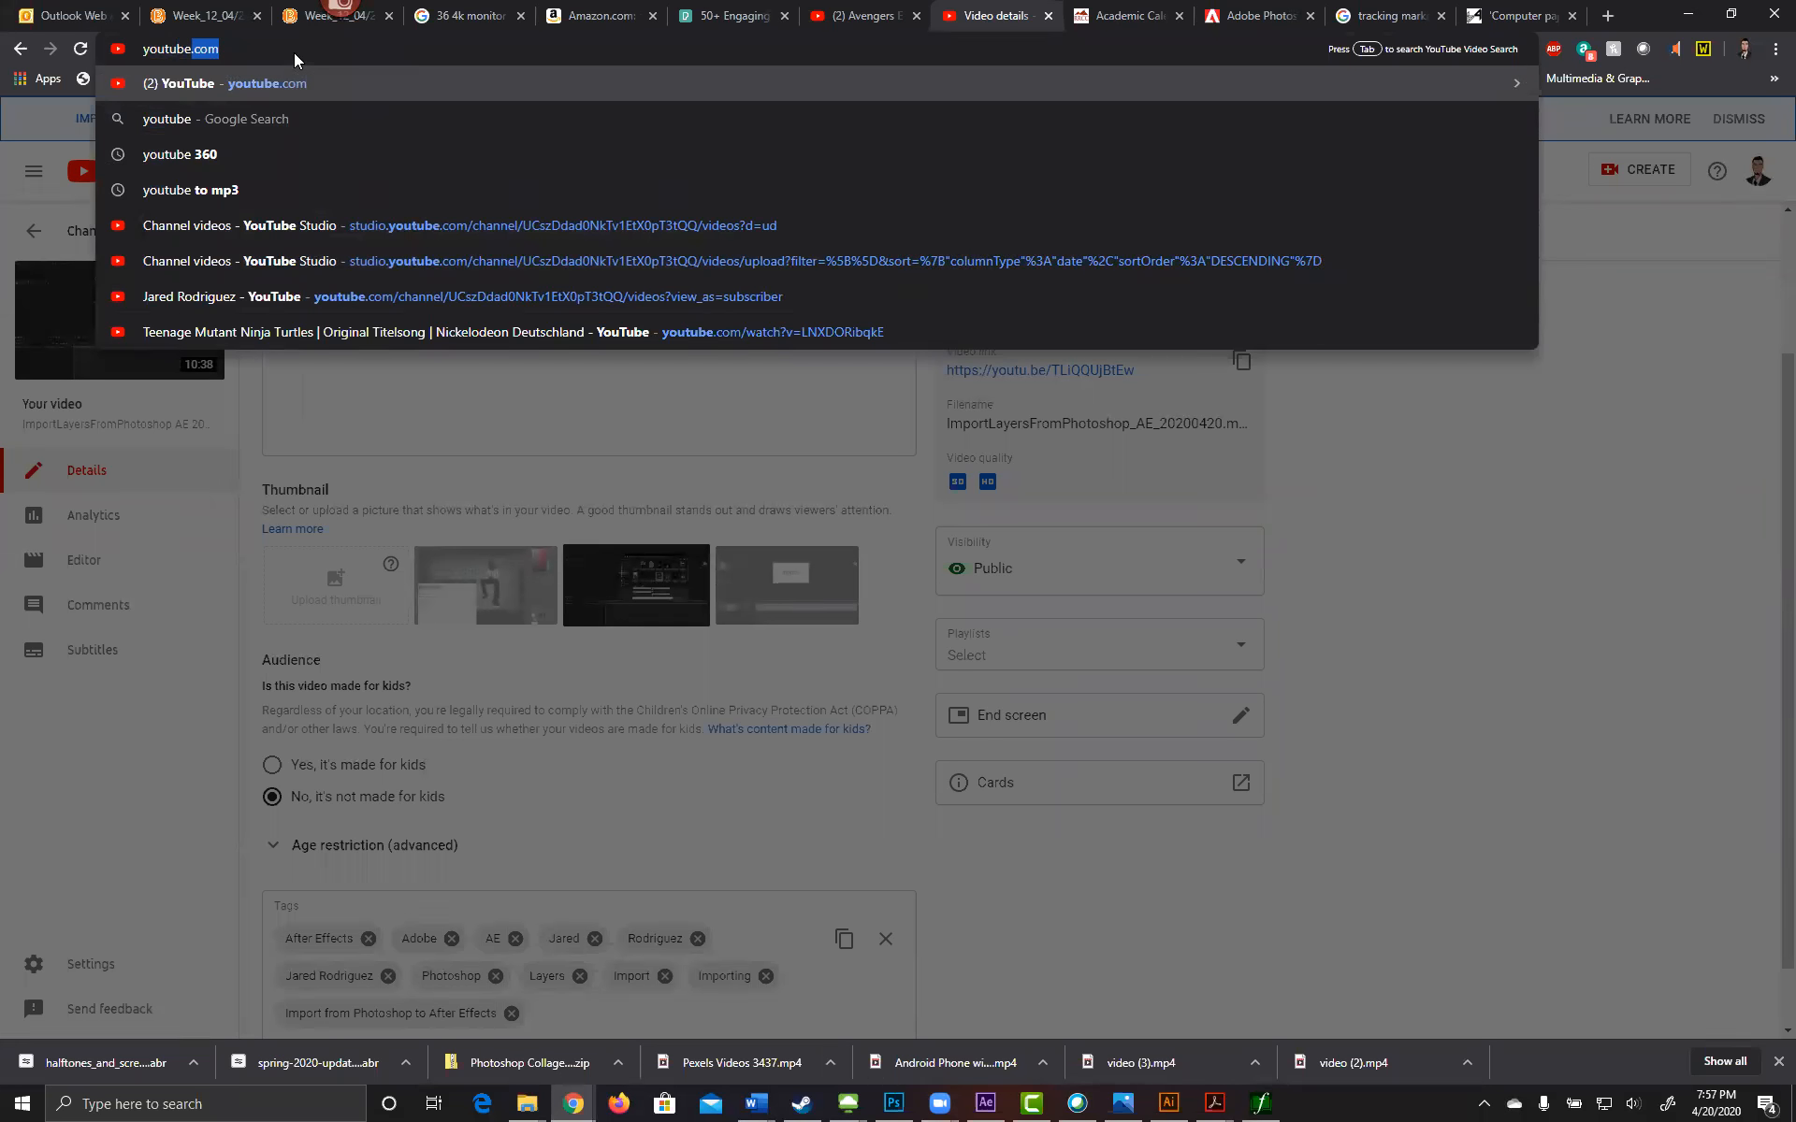
key(Return)
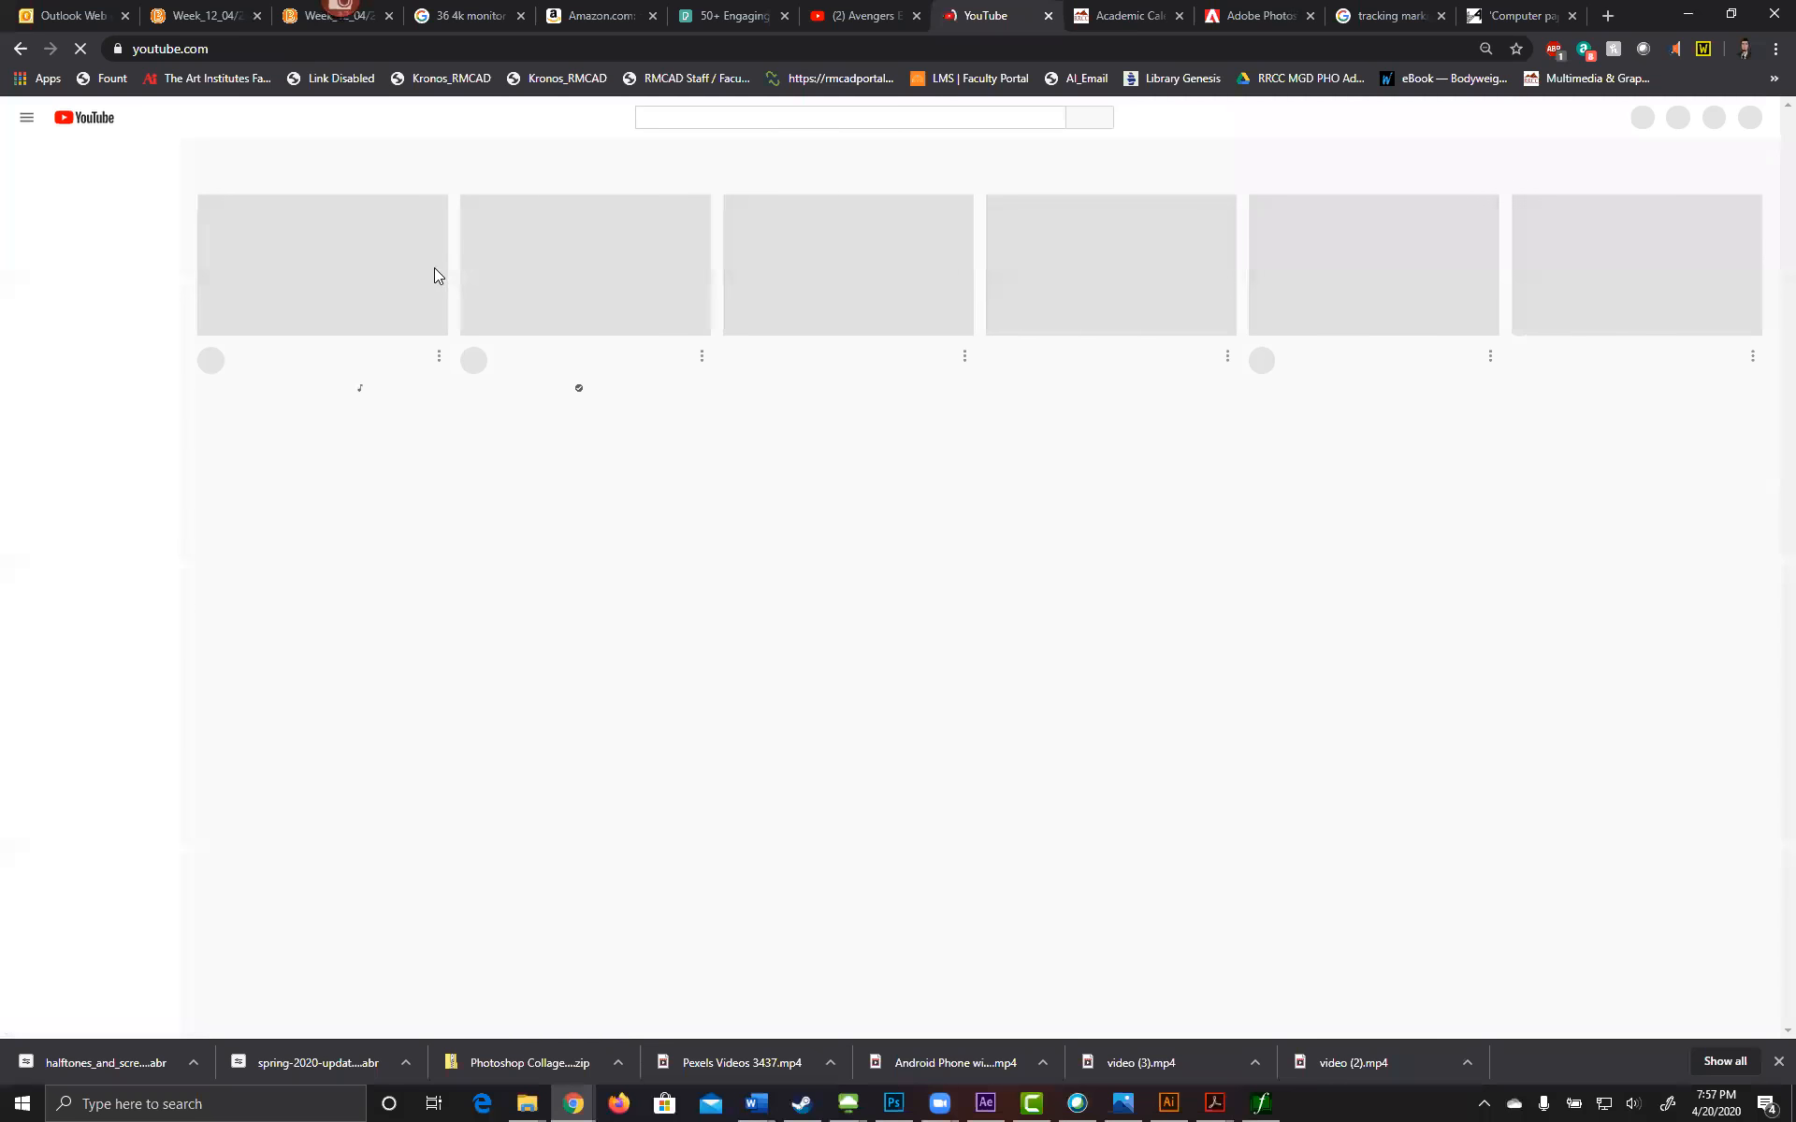
Step: Search YouTube for "lighting a green screen" and look through the resulting videos
click(724, 114)
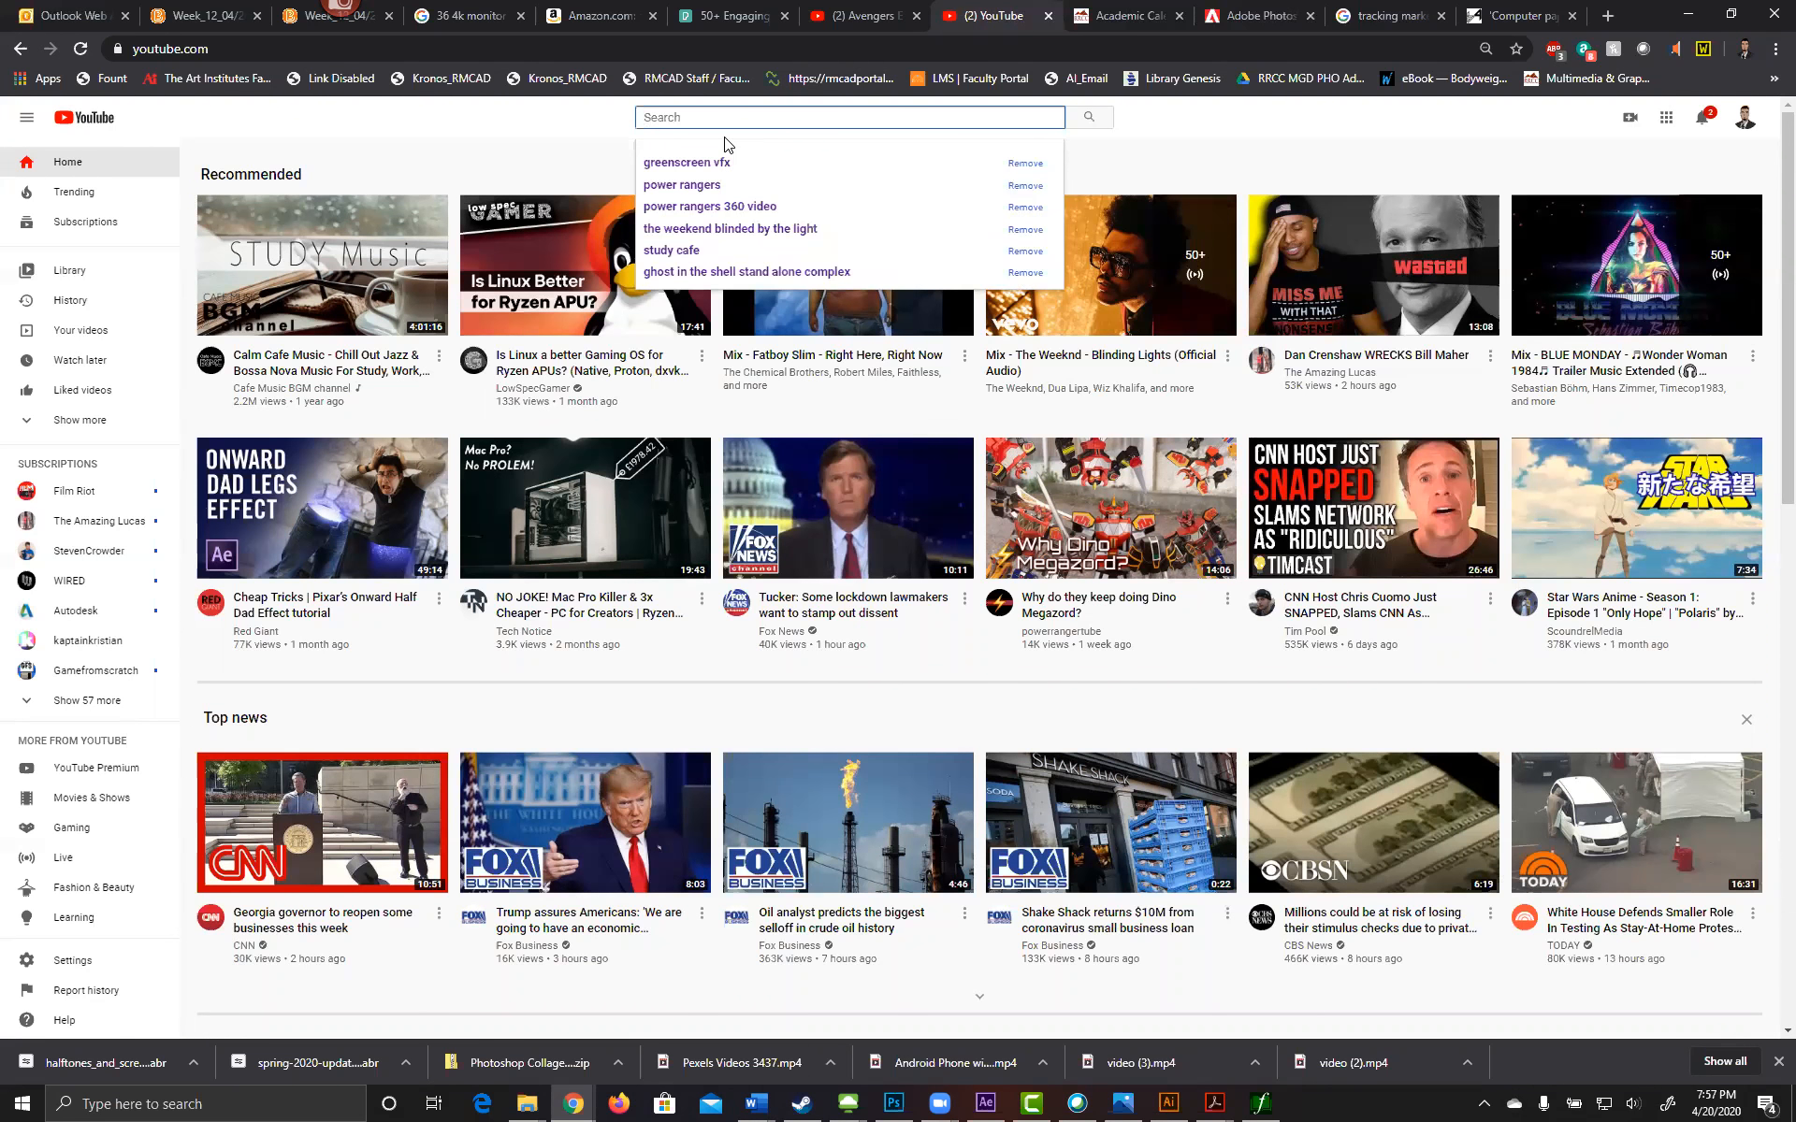
text(light the)
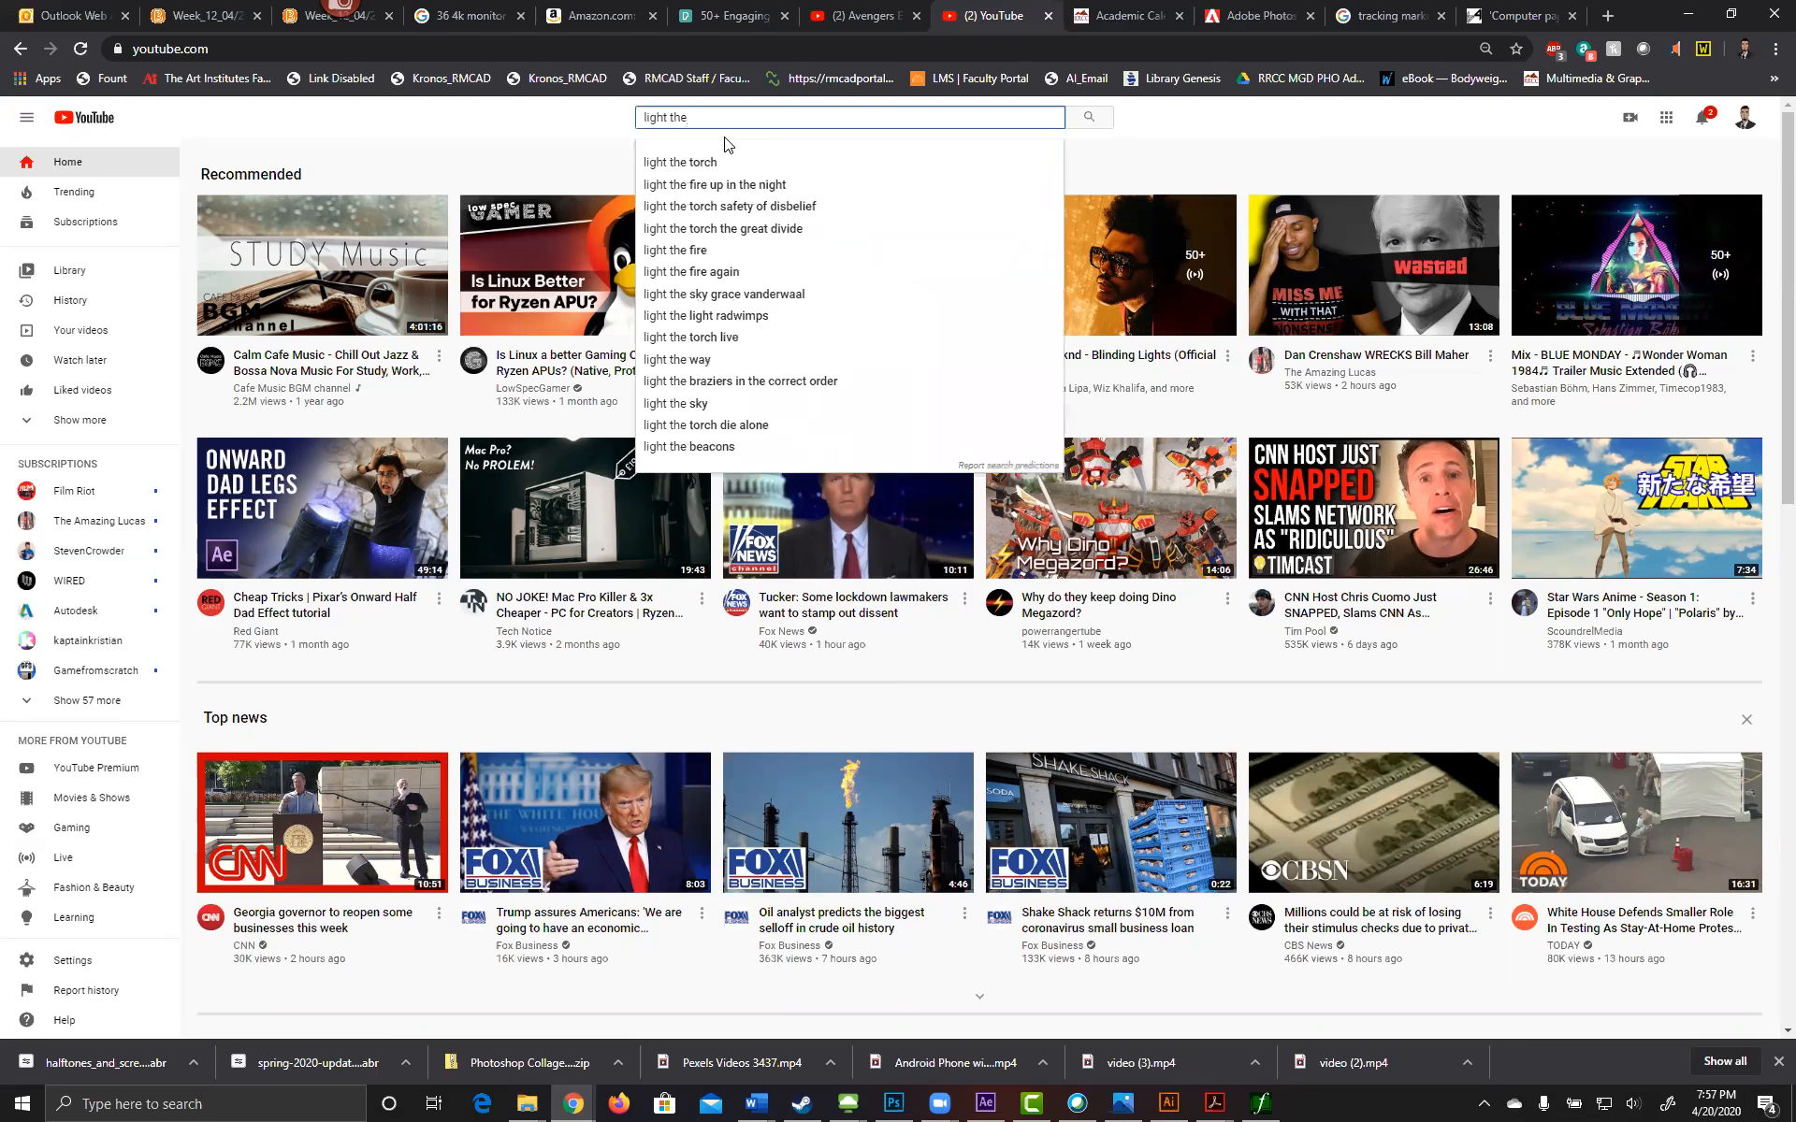
key(BackSpace)
key(BackSpace)
key(BackSpace)
key(BackSpace)
key(BackSpace)
text(ing a green scre)
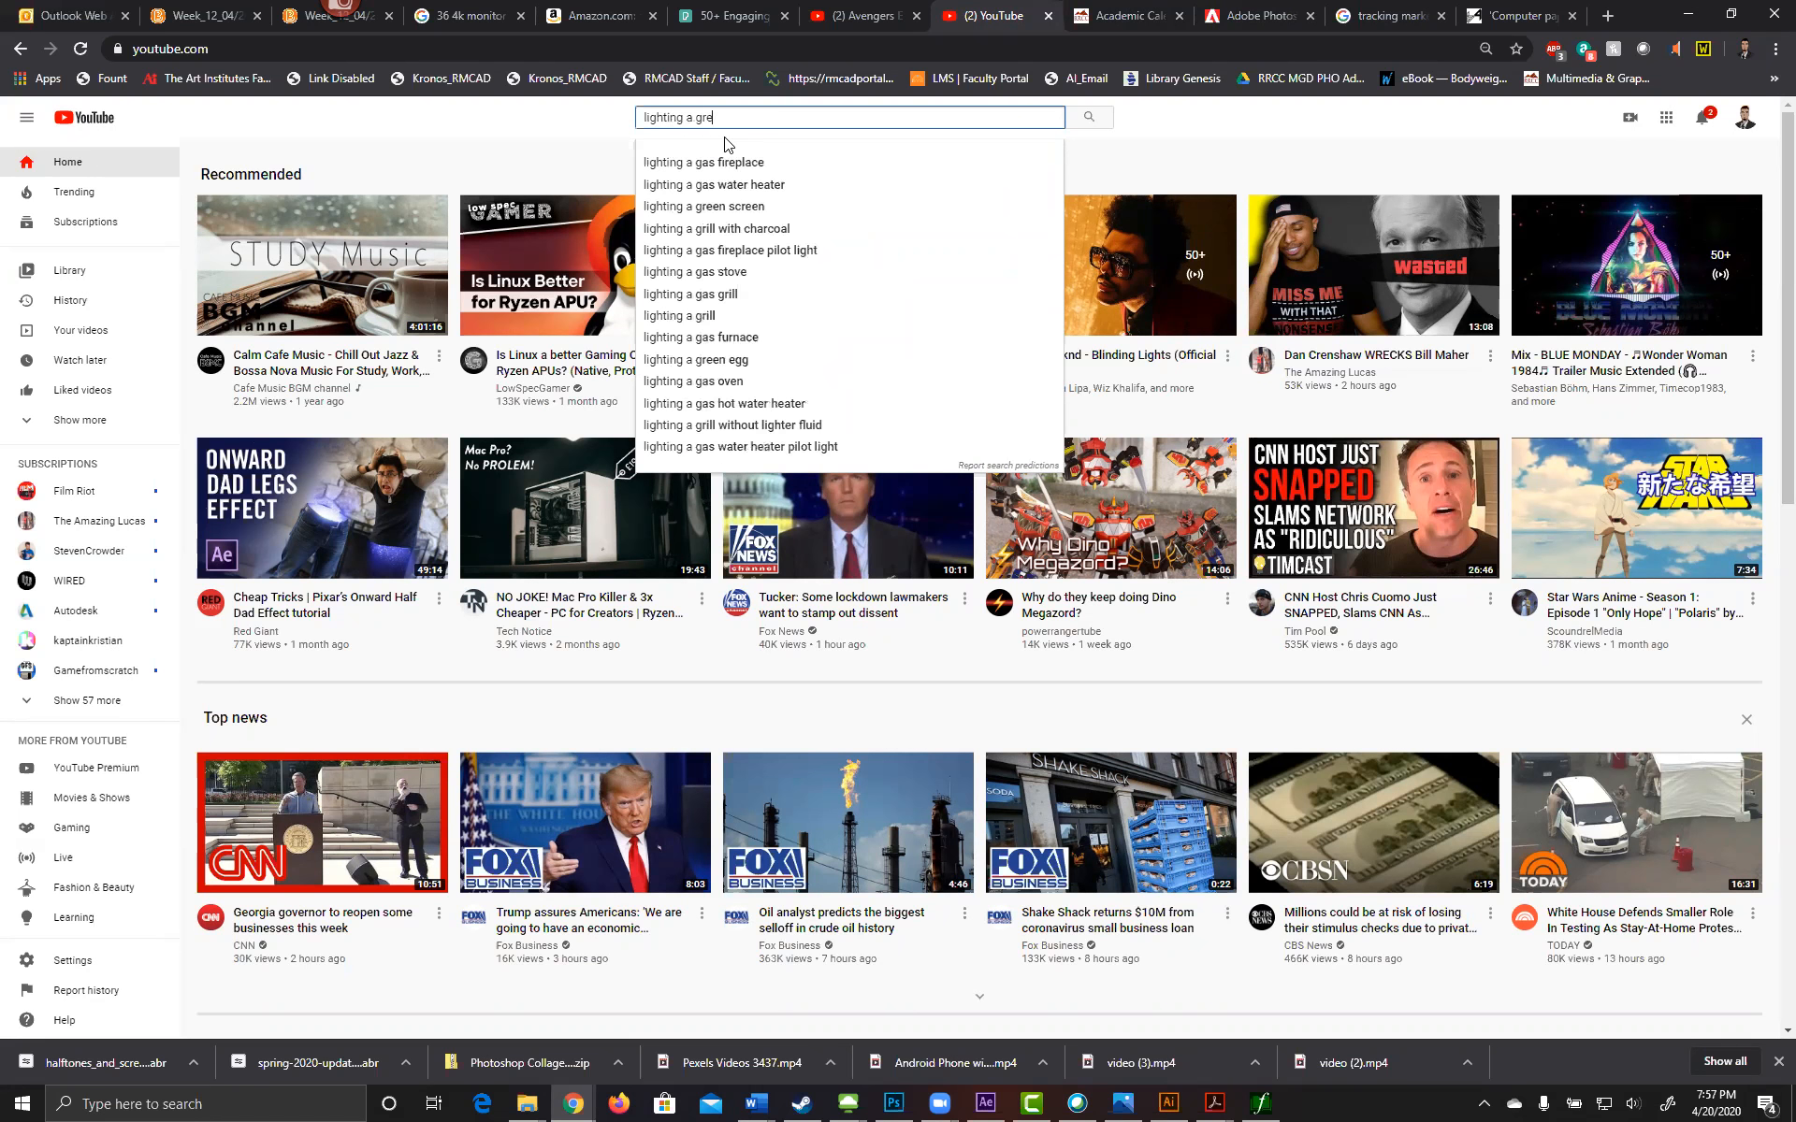
text(en)
key(Return)
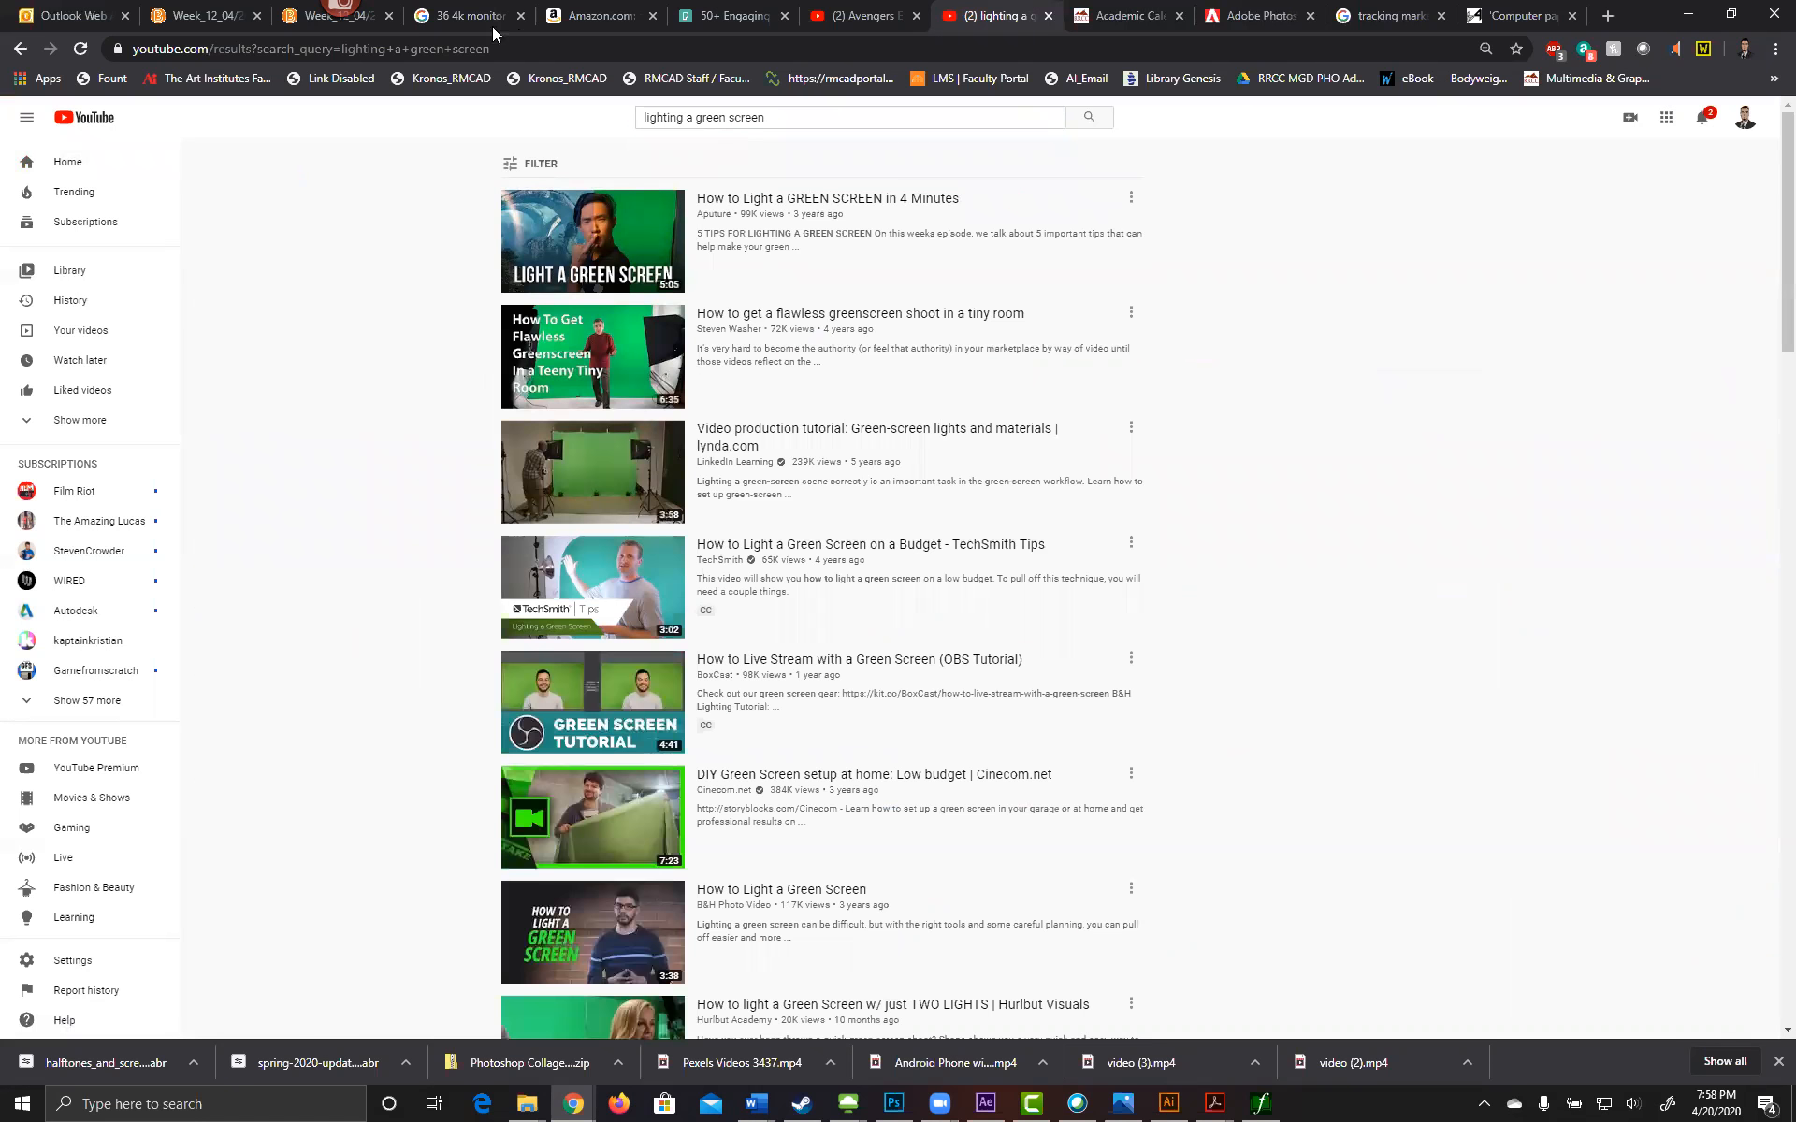
scroll(322, 617, down, 4)
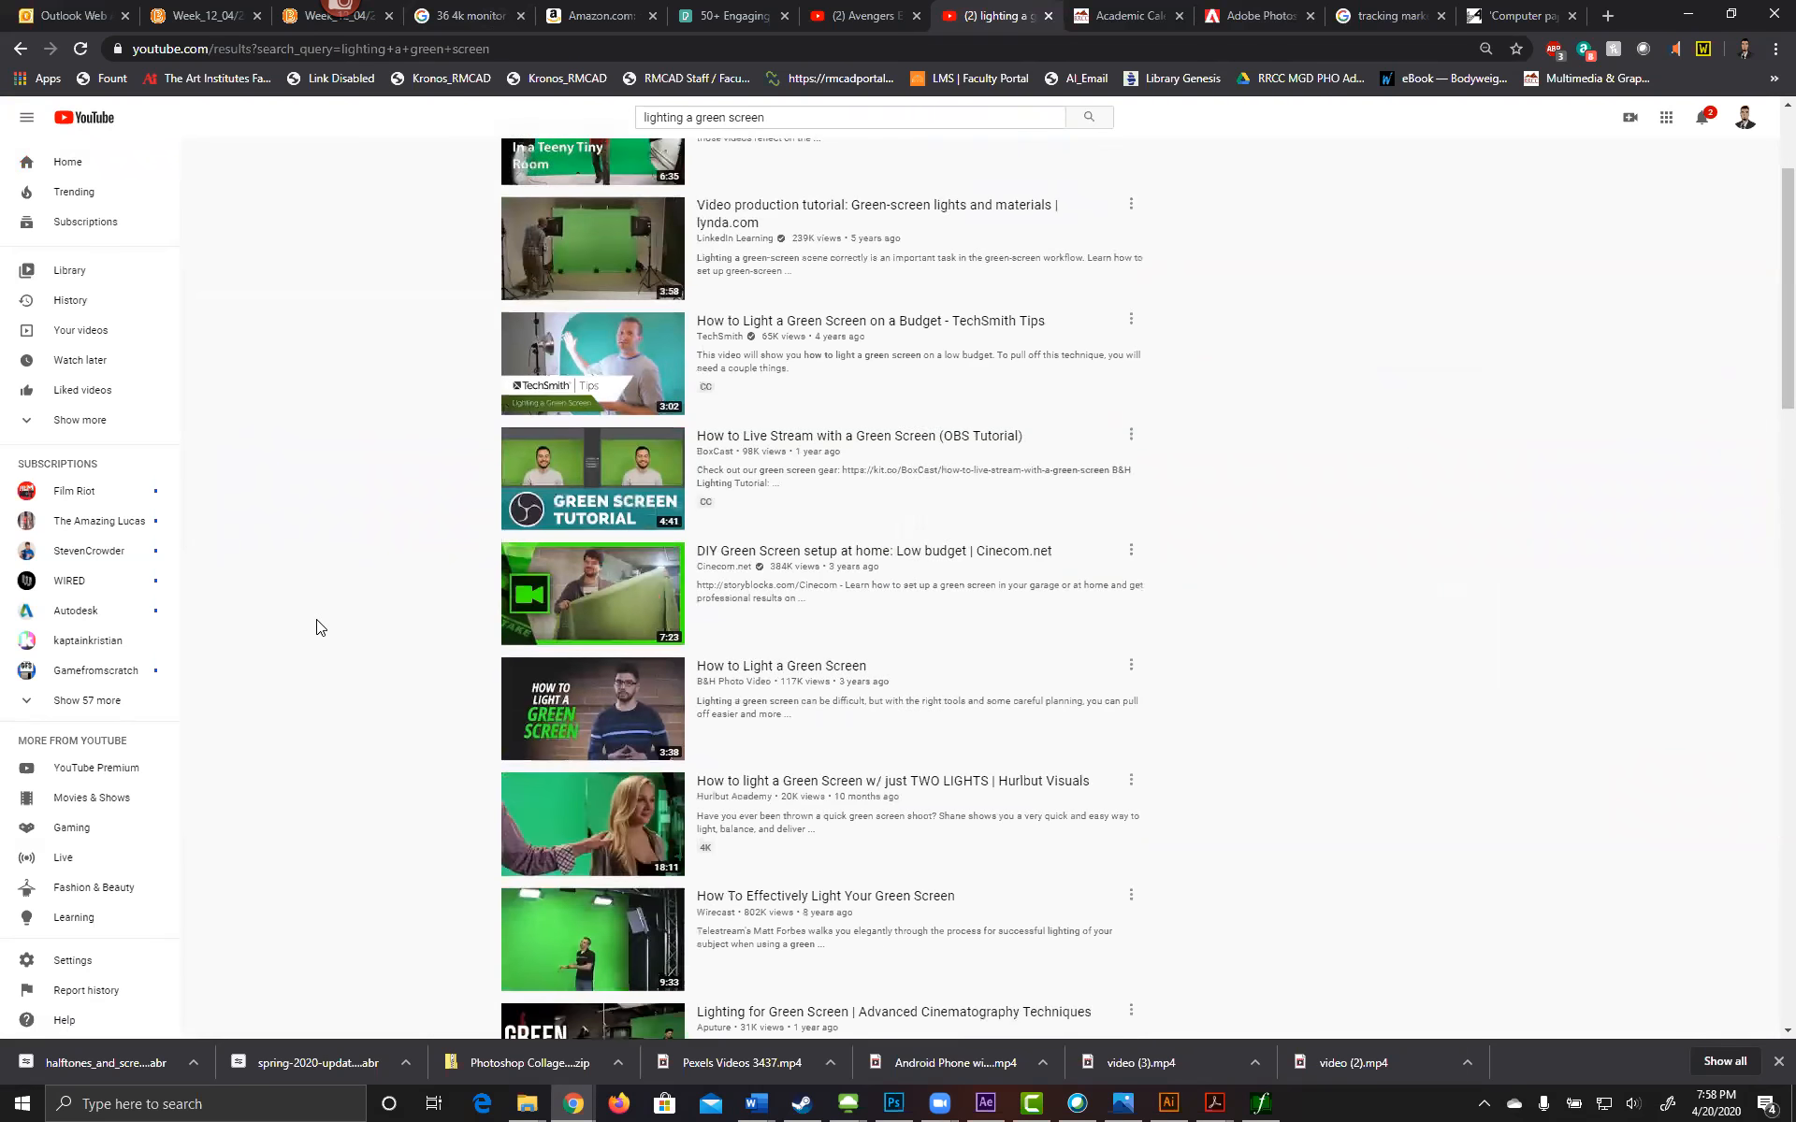
scroll(342, 693, down, 1)
scroll(355, 699, down, 3)
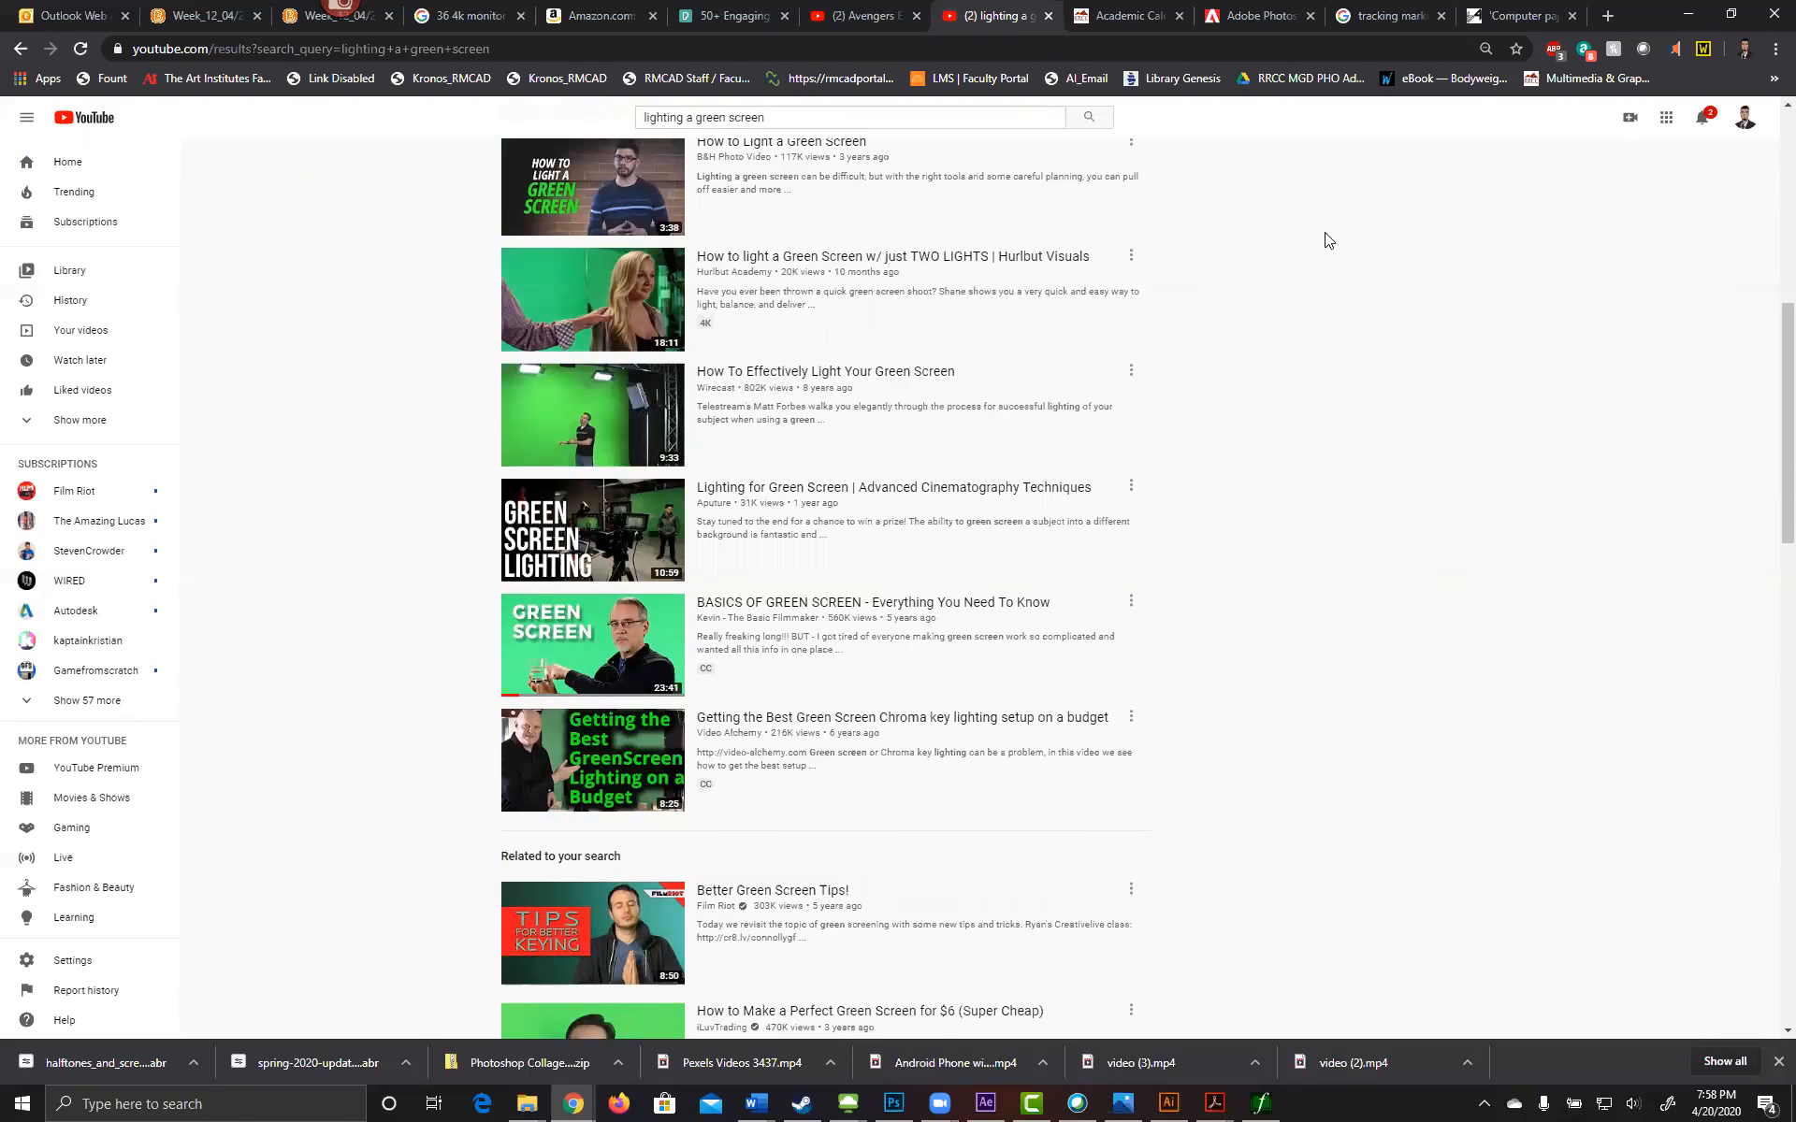
Step: Search Google for "green screener" in a new browser tab
click(1606, 17)
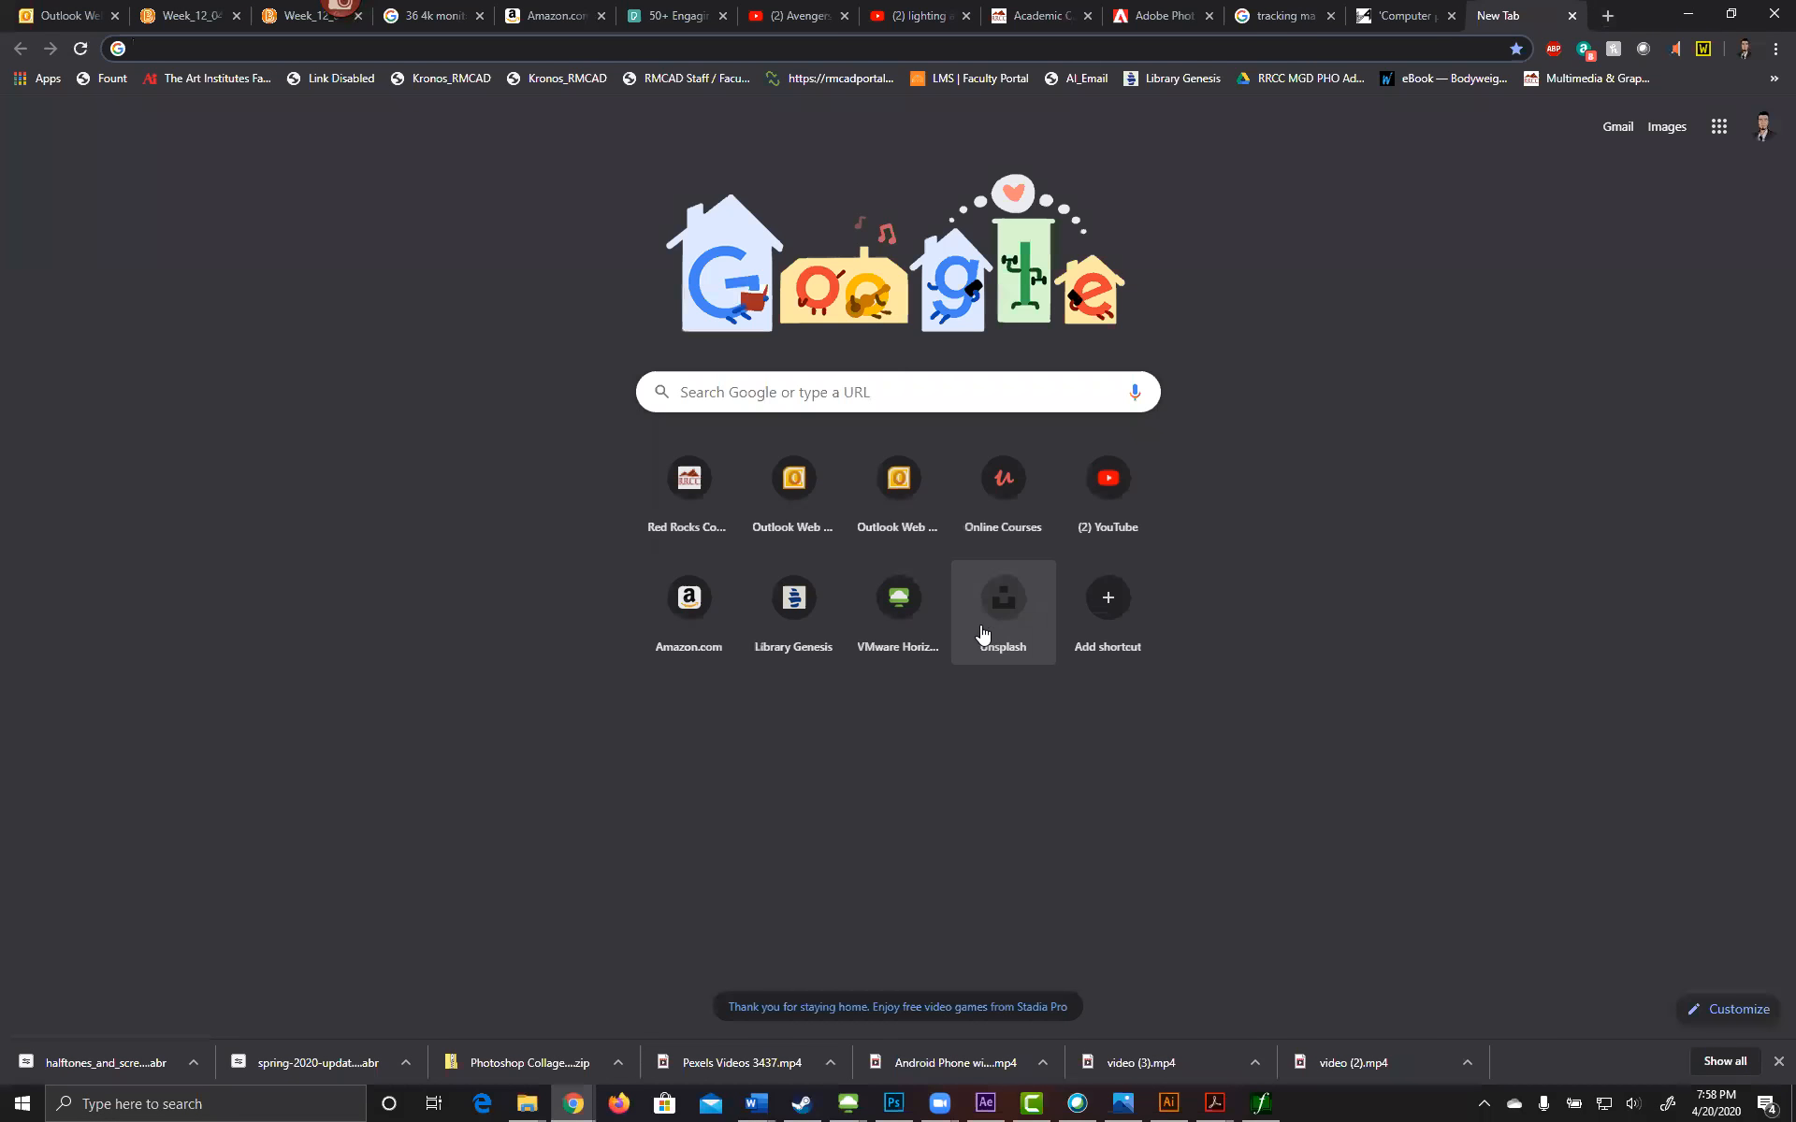
click(790, 382)
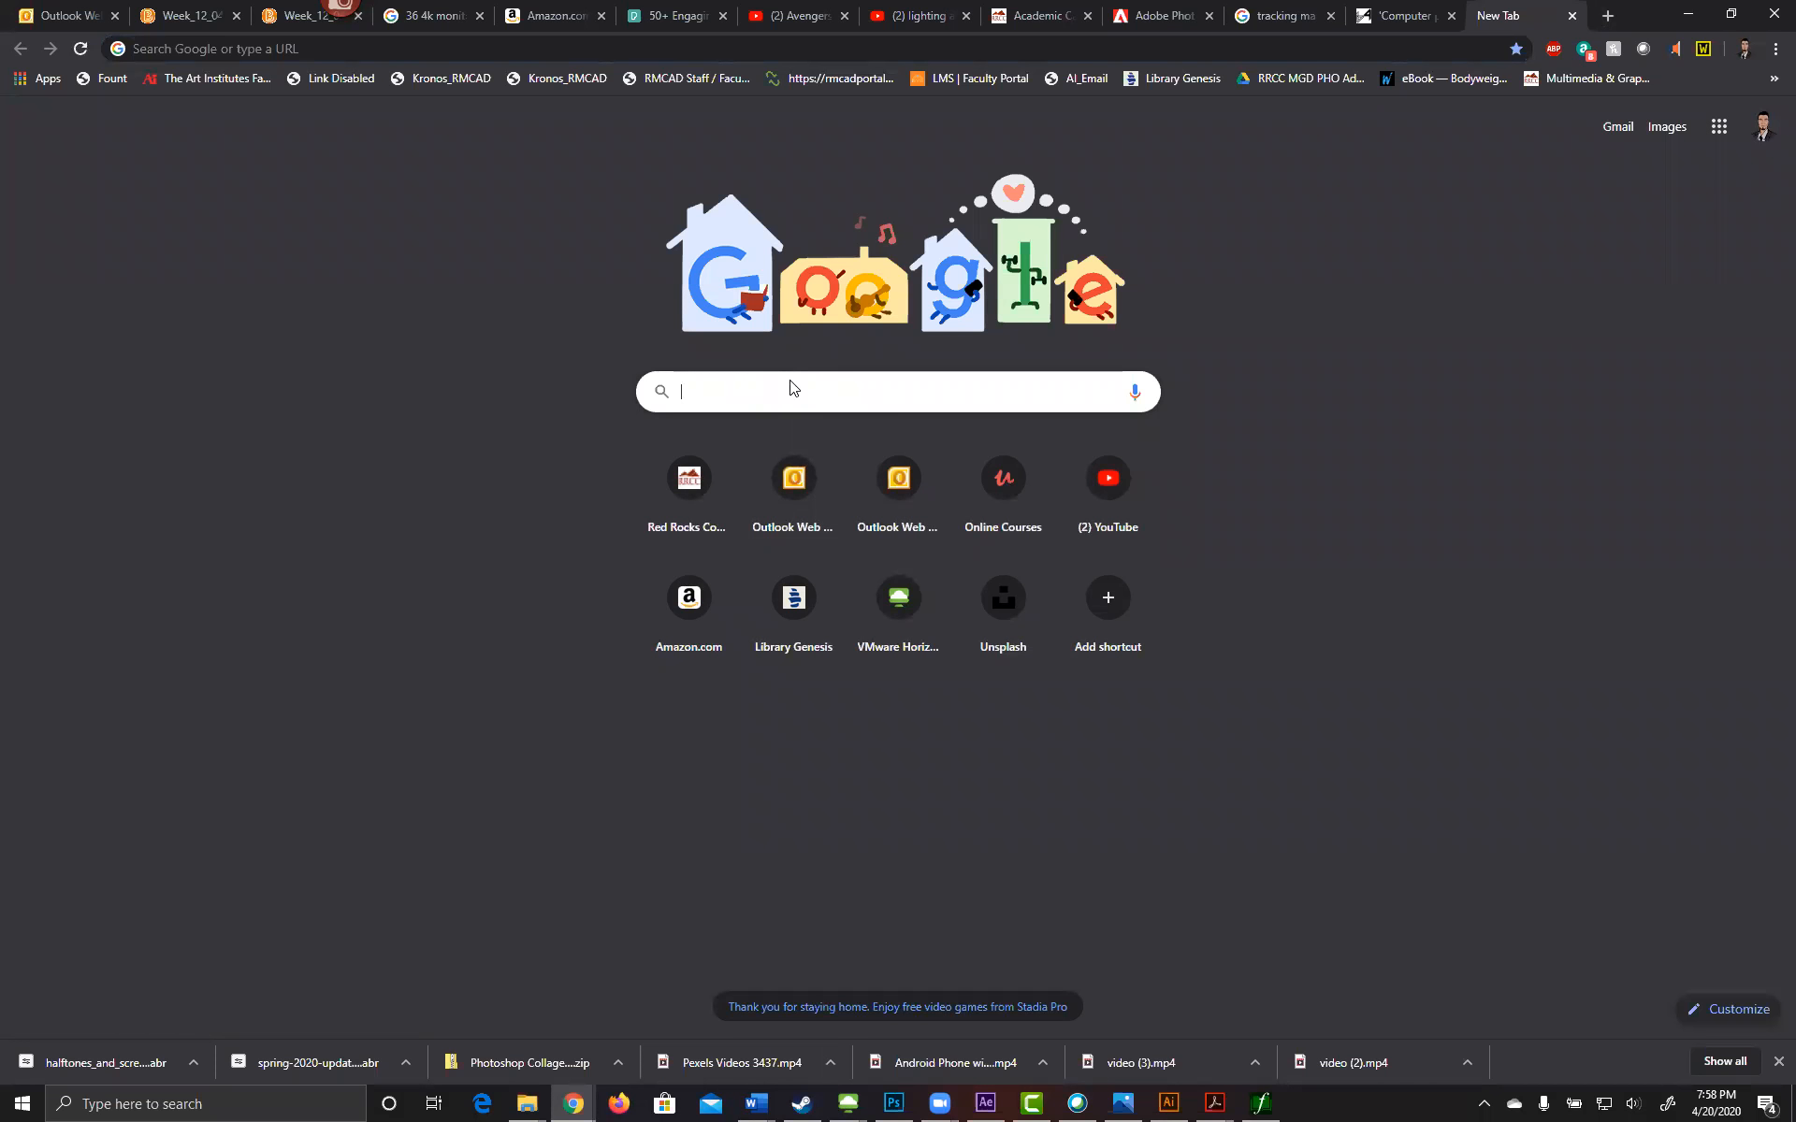
text(green screener)
key(Return)
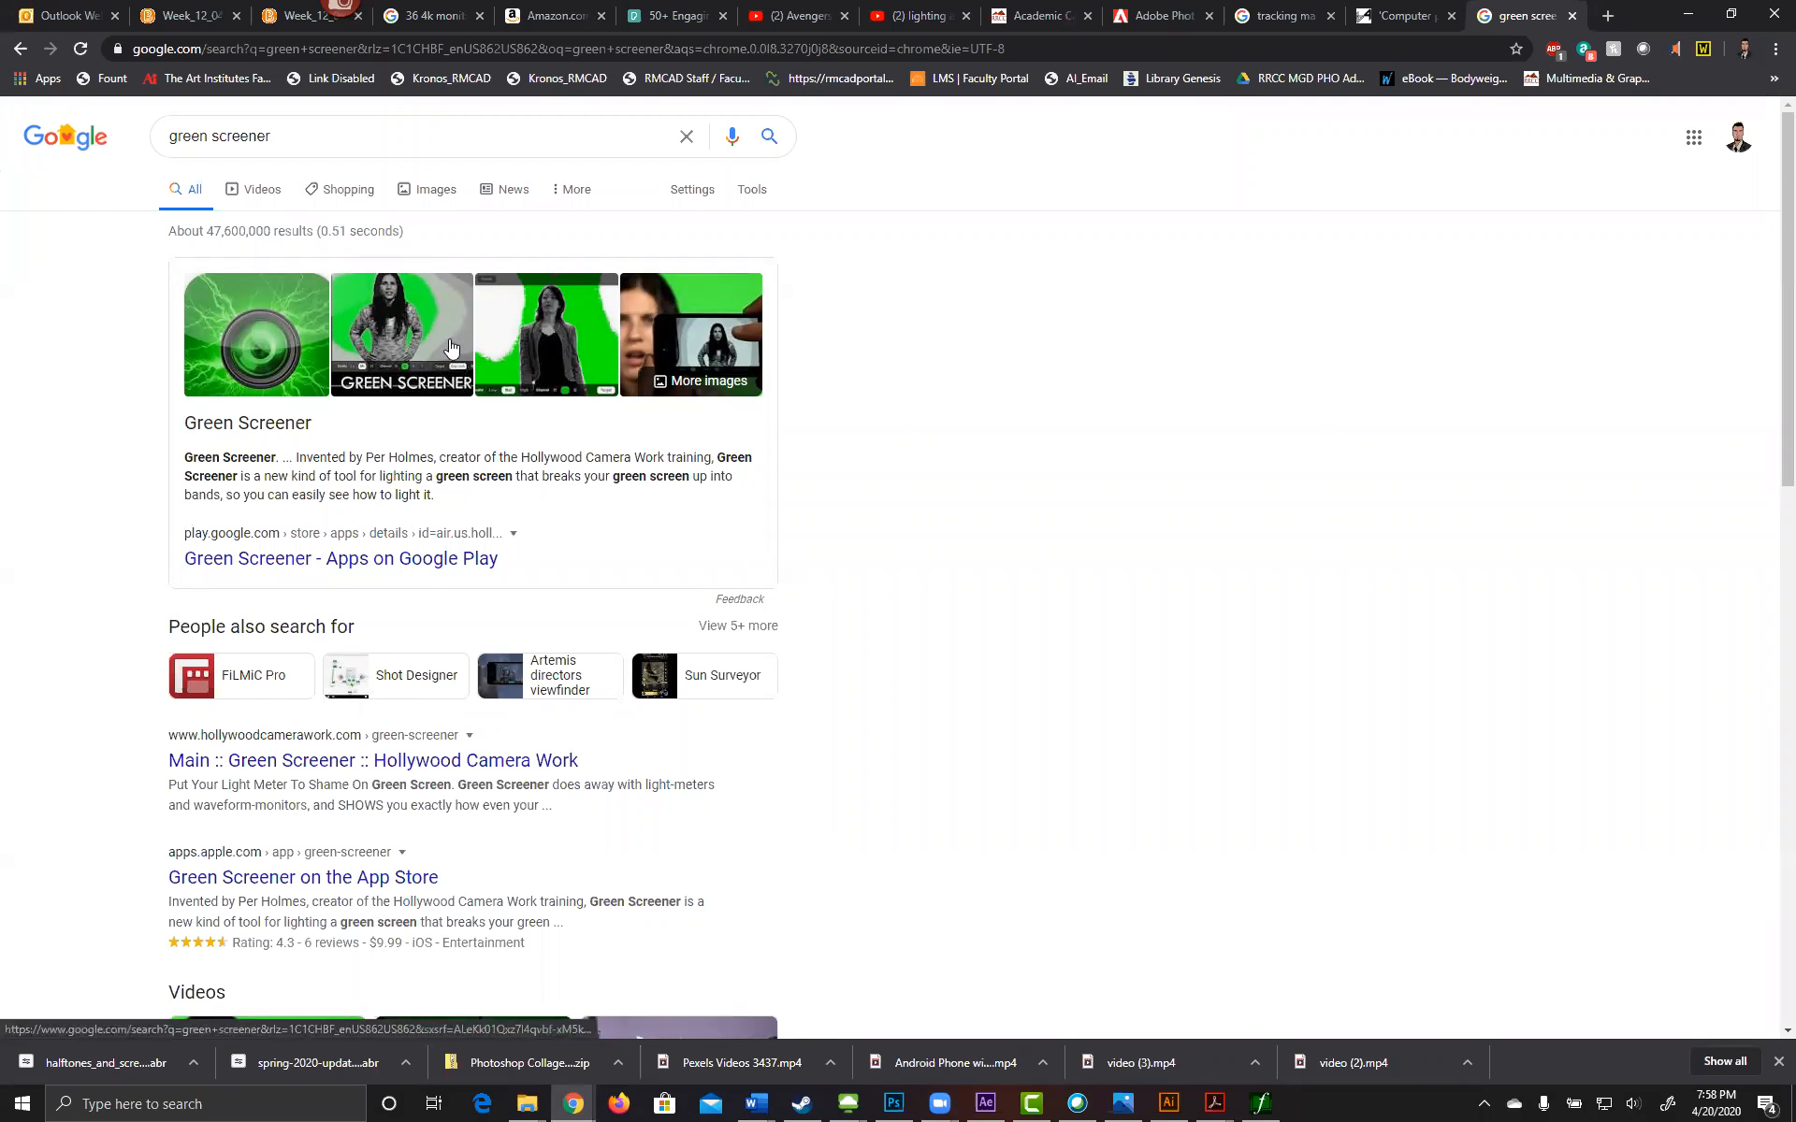
Step: Browse the Green Screener image results and preview the Hollywood Camera Work image
click(565, 365)
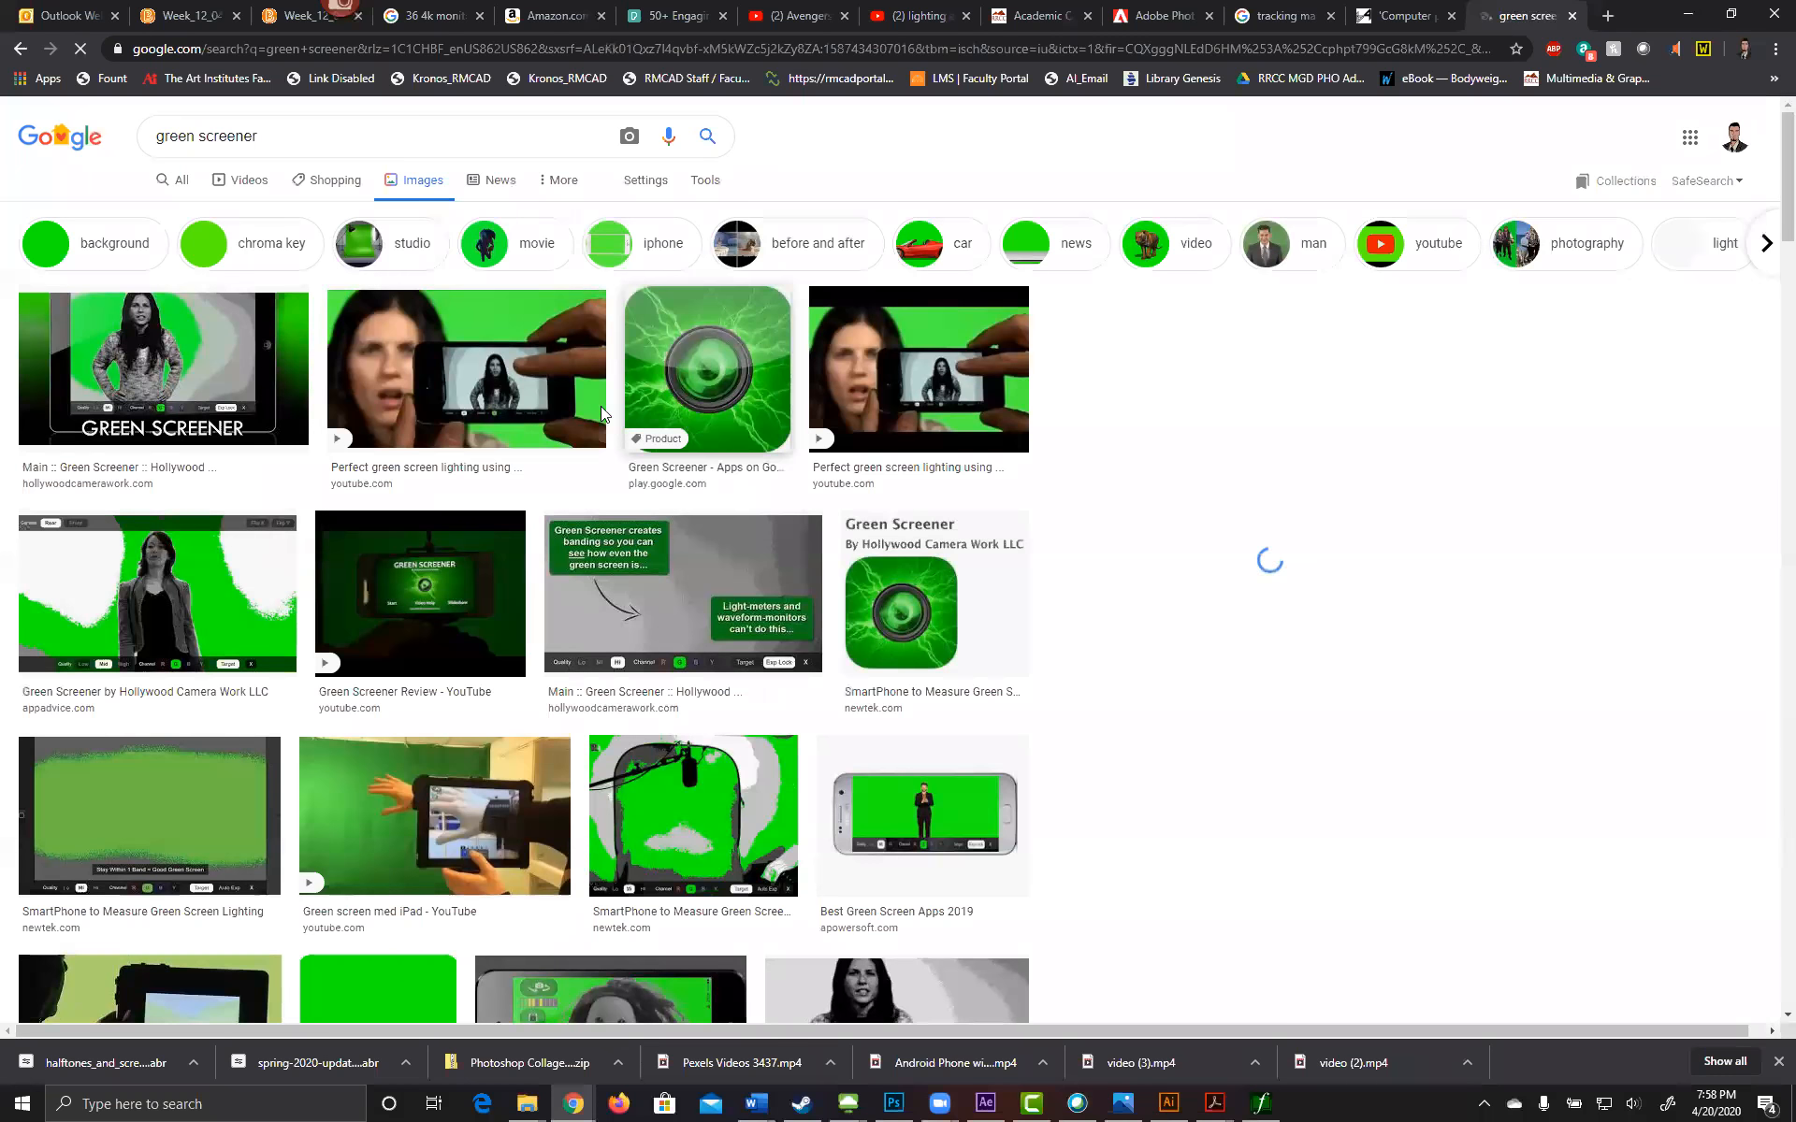
scroll(458, 663, down, 5)
click(705, 726)
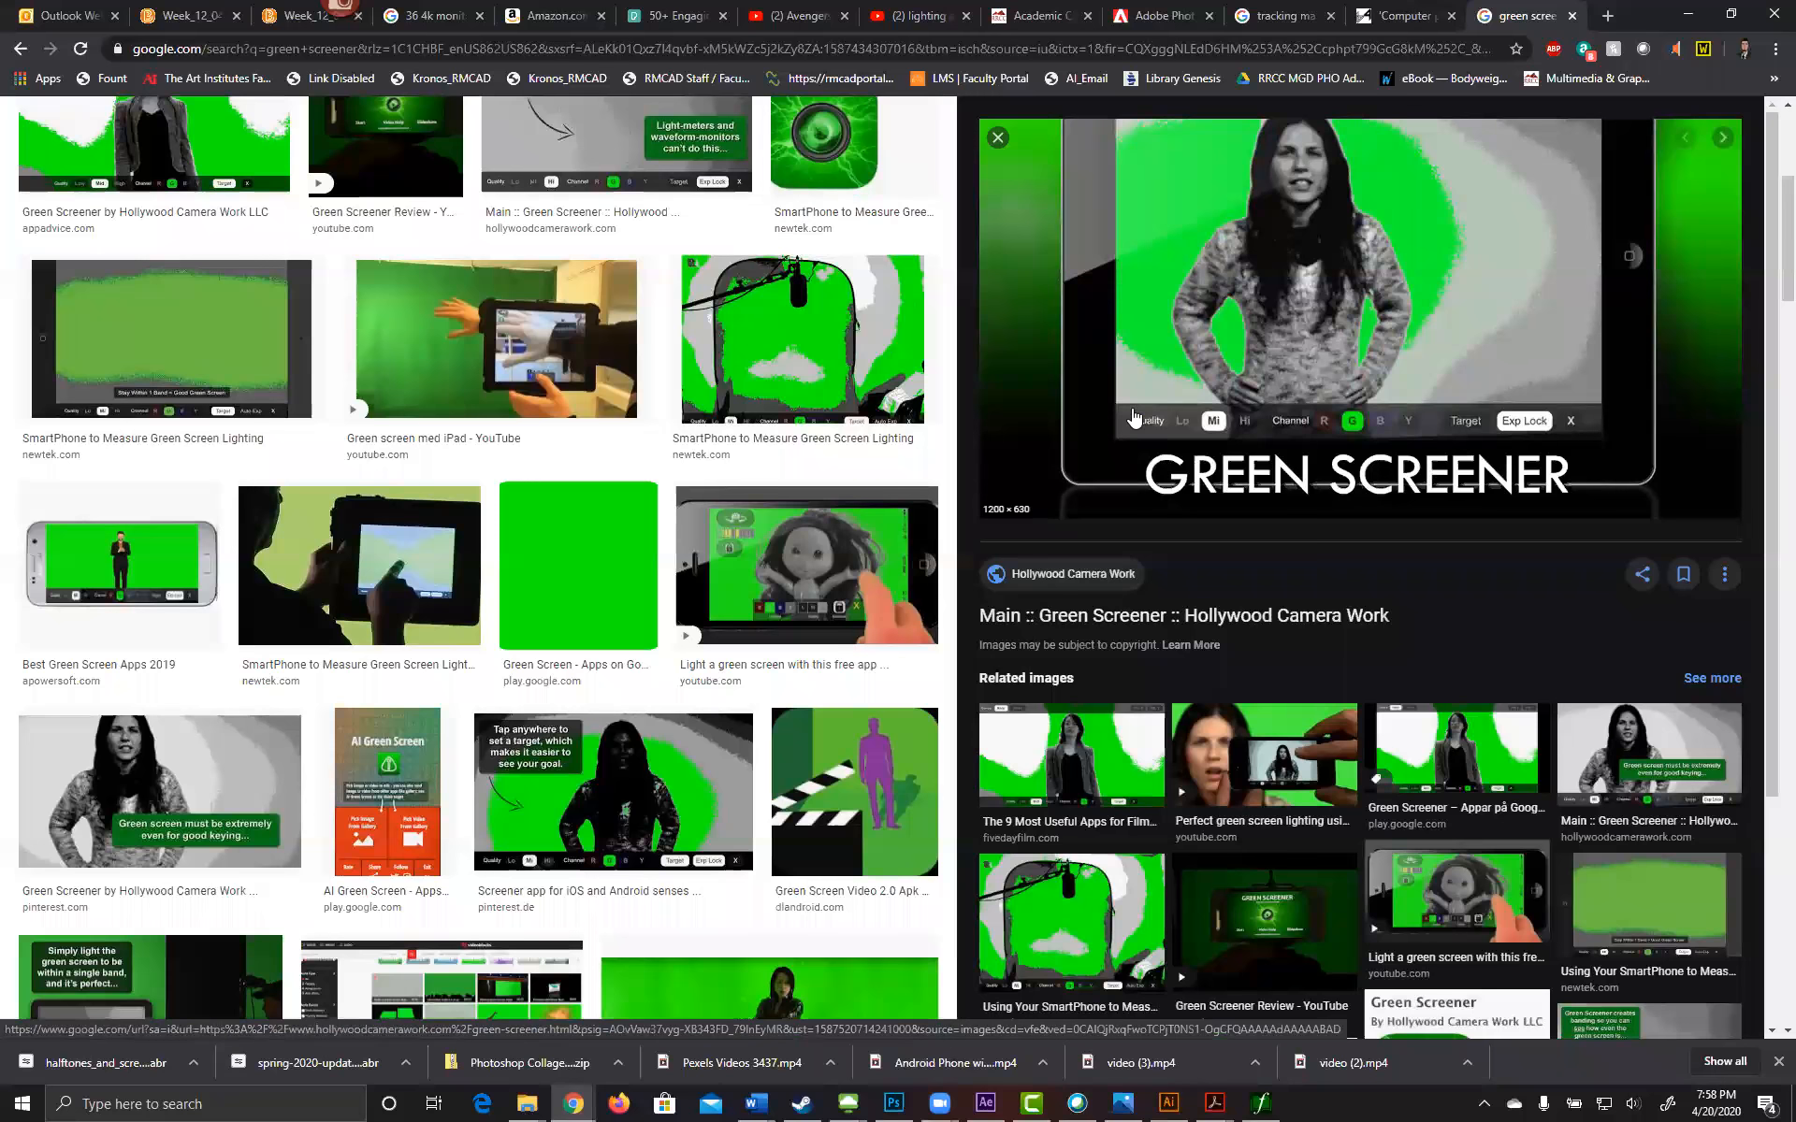
scroll(795, 692, up, 1)
scroll(847, 711, up, 4)
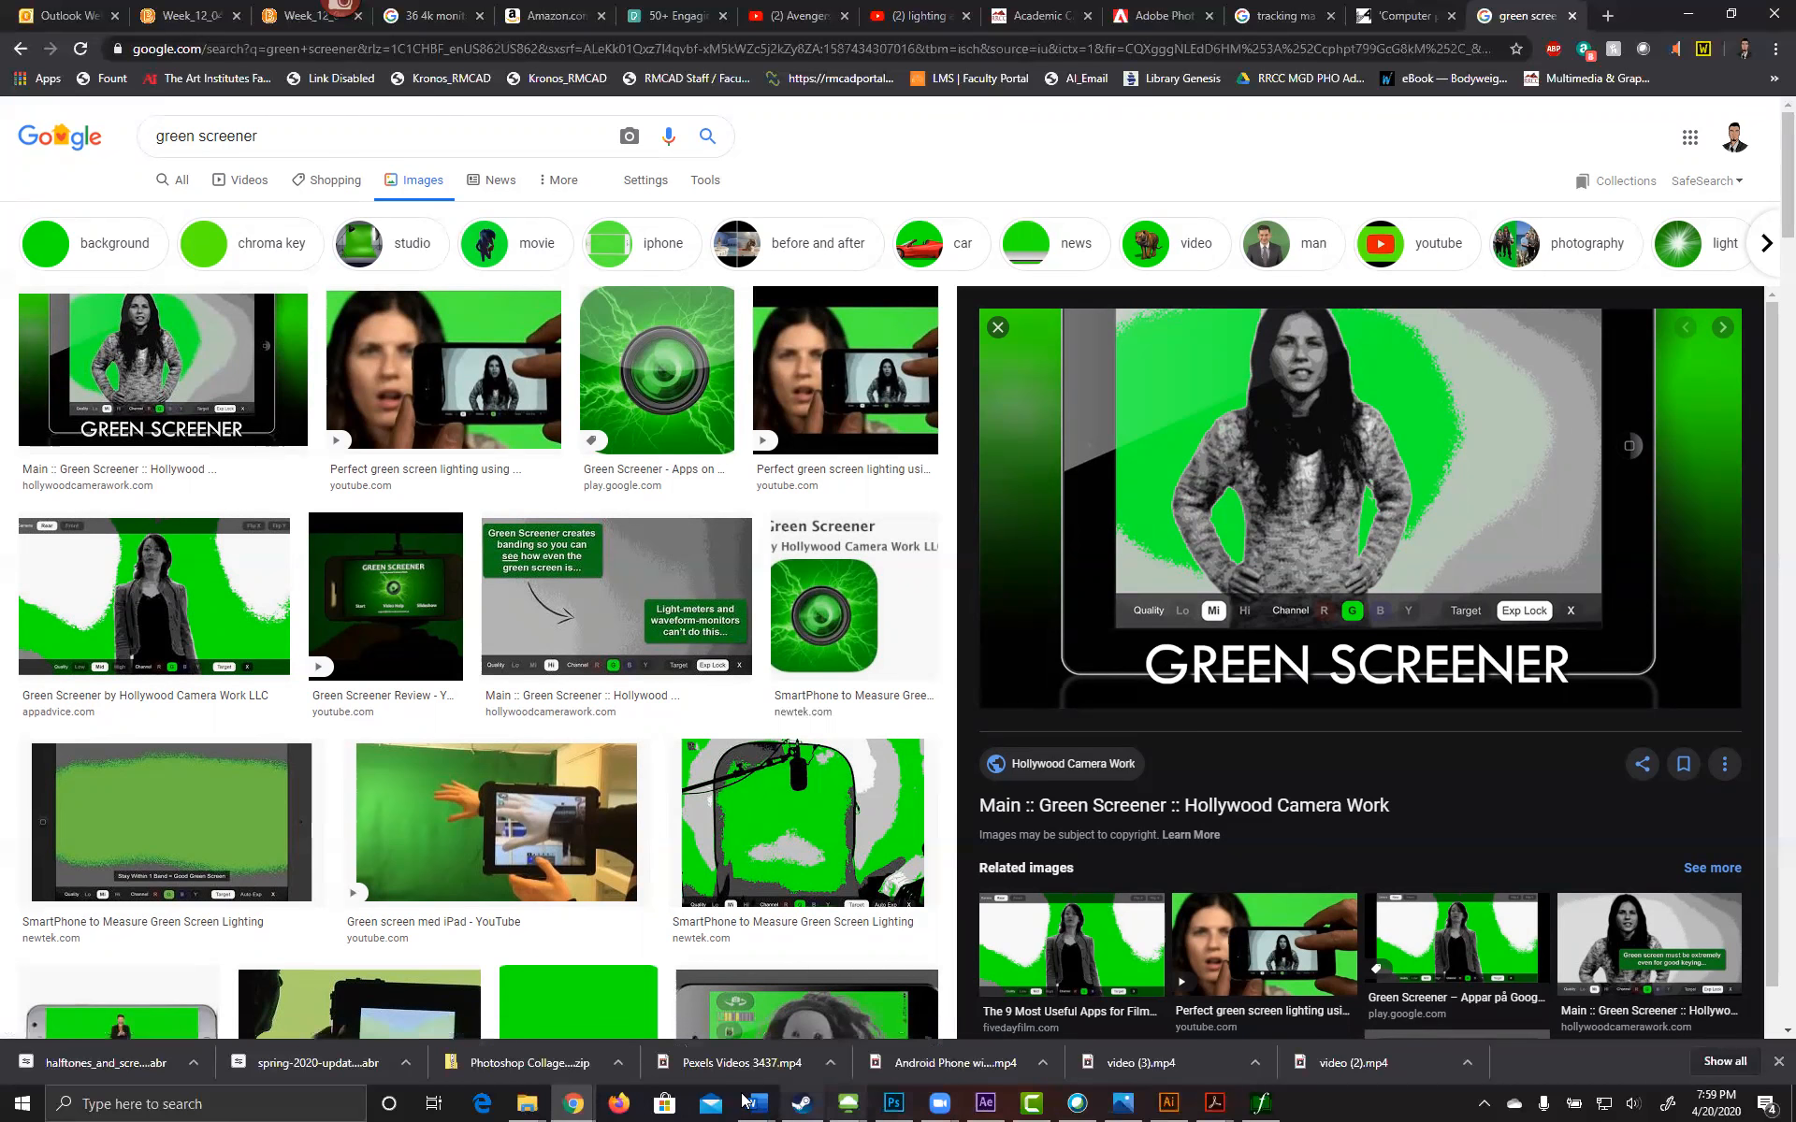
Step: Switch to After Effects and turn off the Keylight effect on the GreenScreen layer
click(983, 1102)
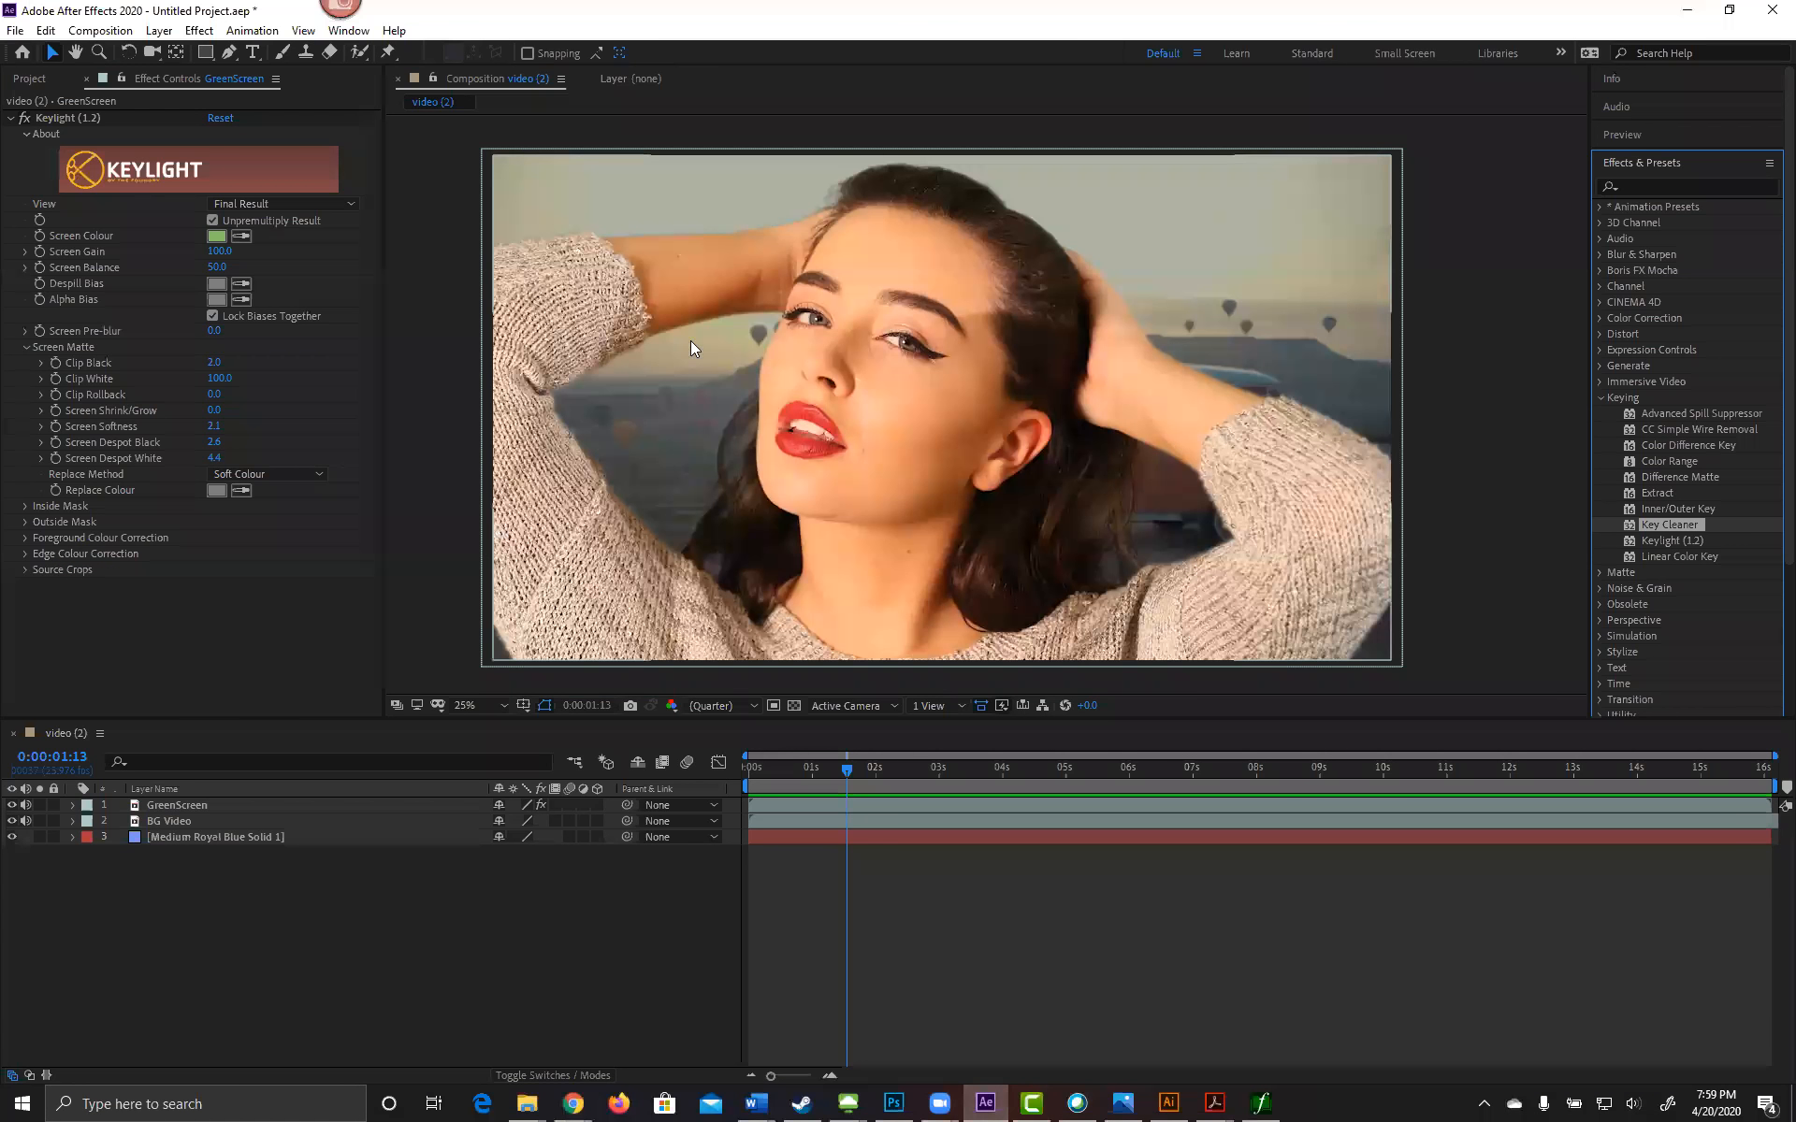
click(27, 118)
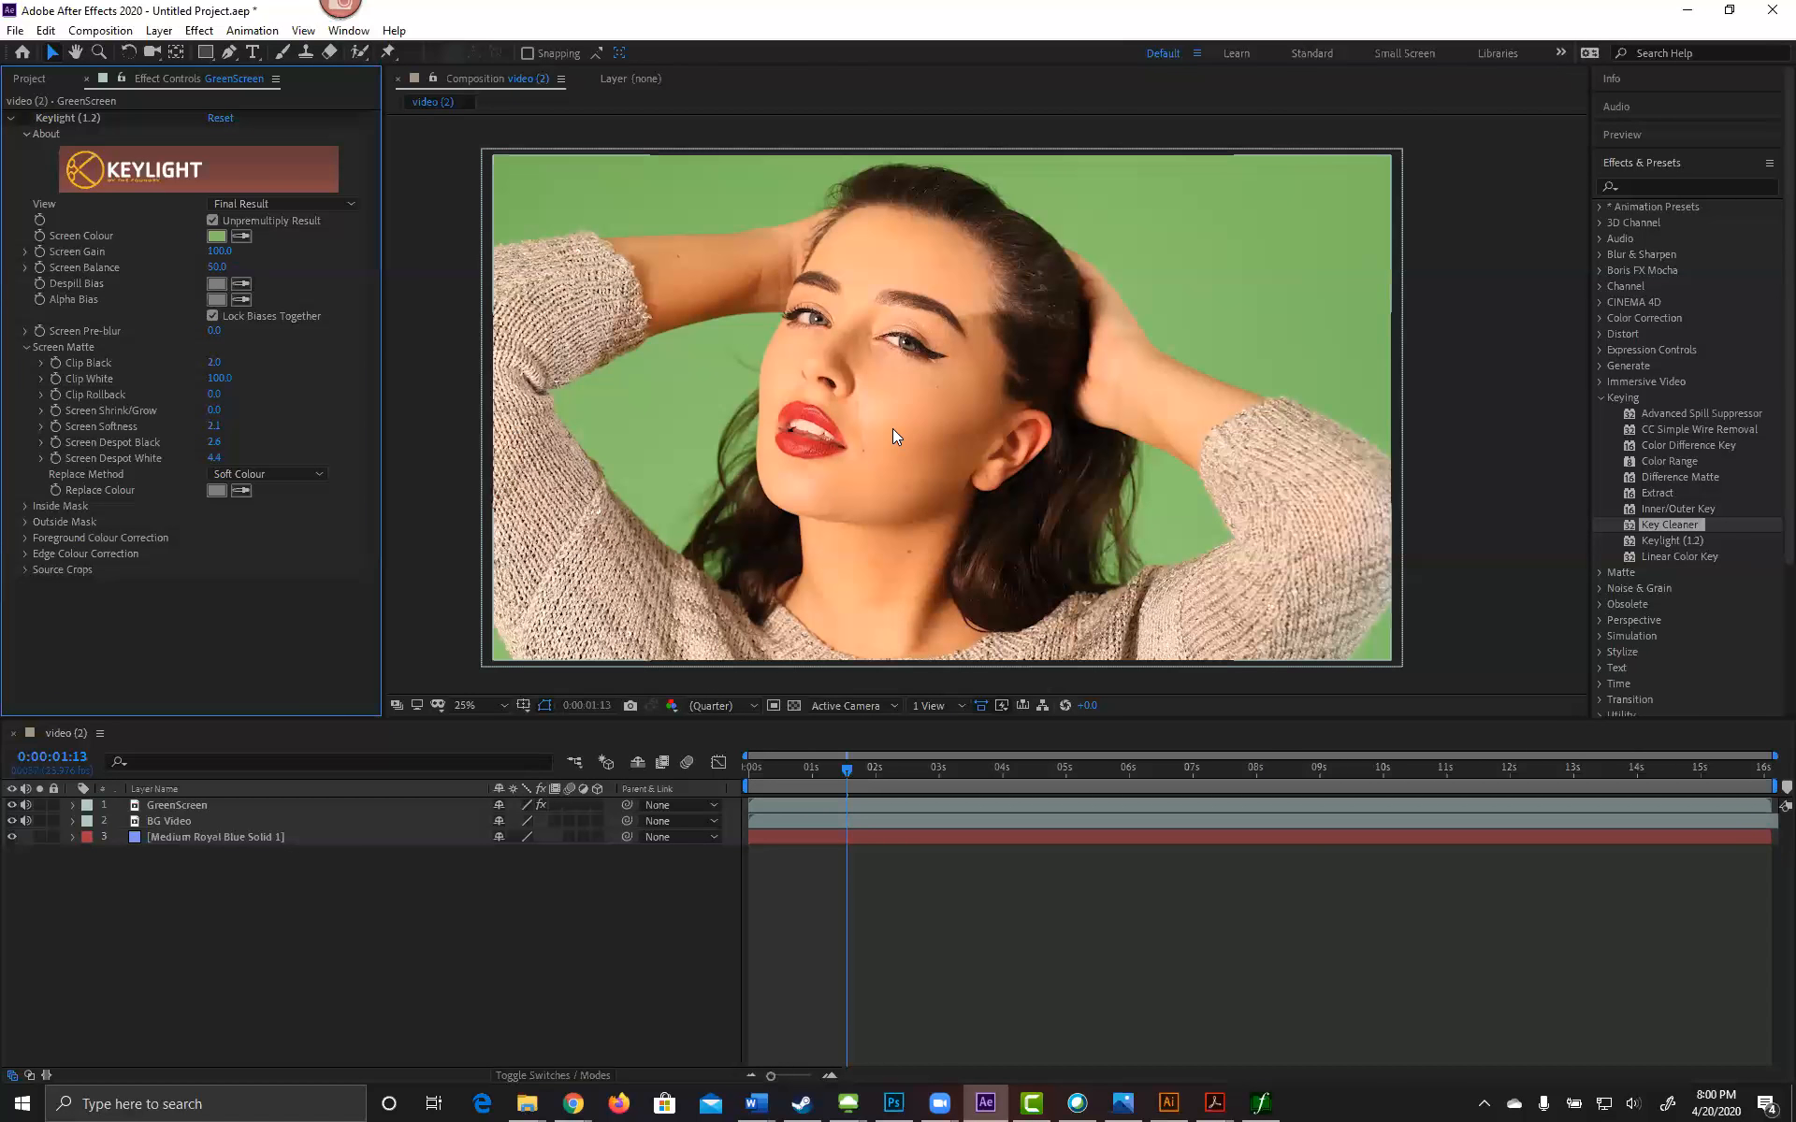
Step: Return to Chrome and examine further Green Screener image results for apps that measure green-screen lighting
key(alt+Tab)
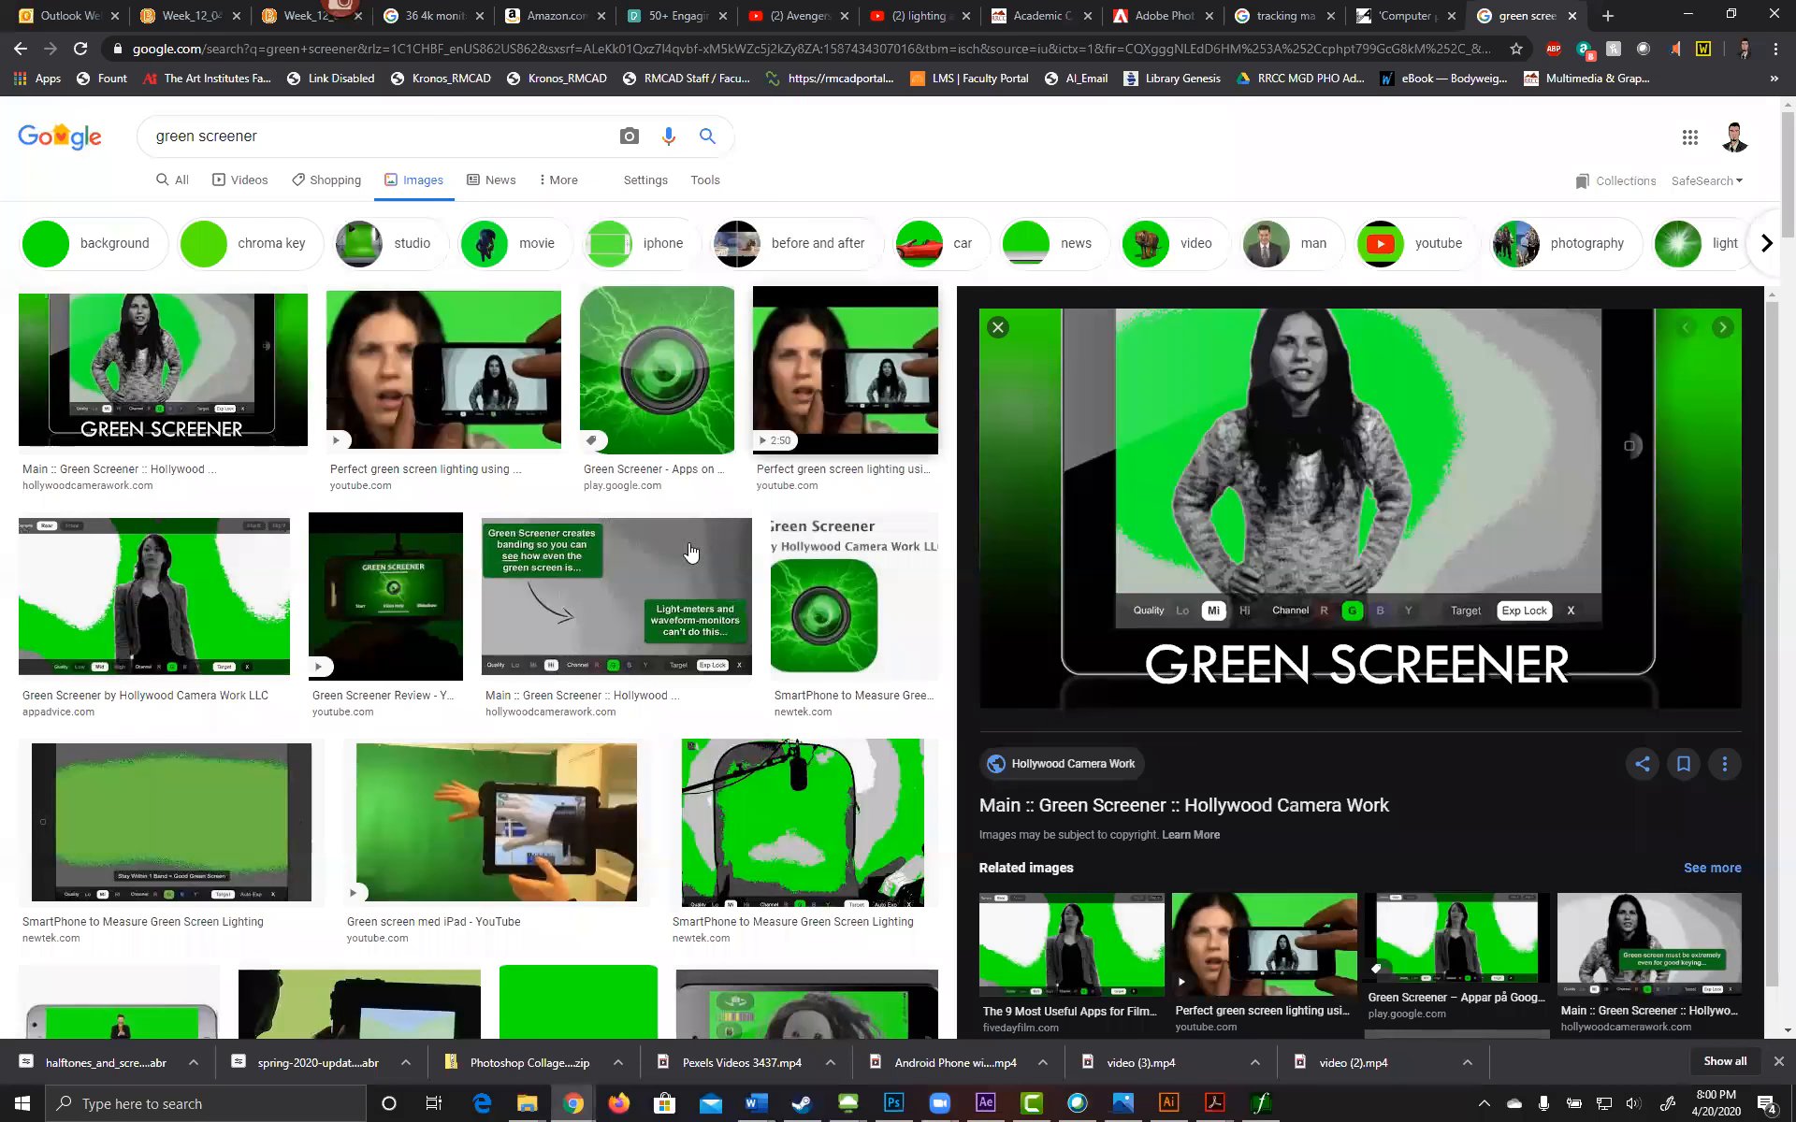
scroll(628, 588, down, 3)
scroll(628, 587, down, 3)
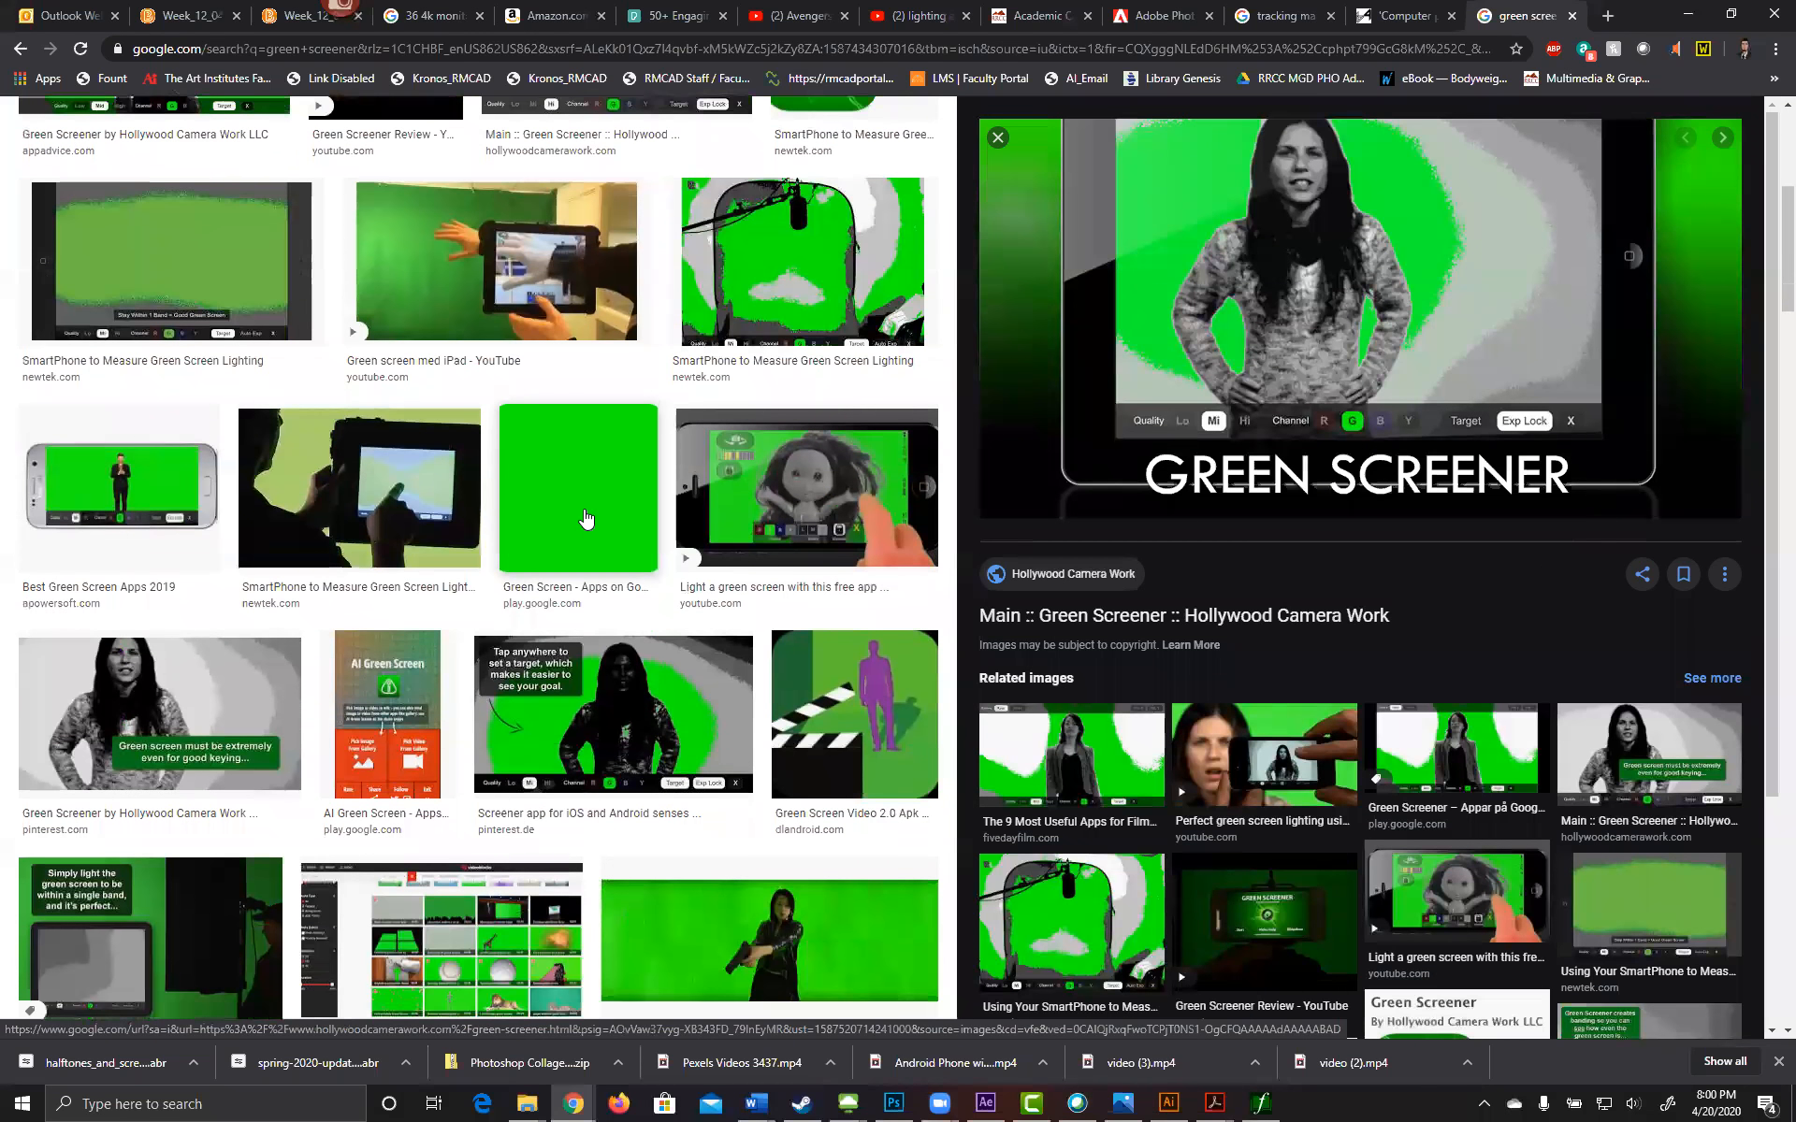
scroll(586, 520, down, 8)
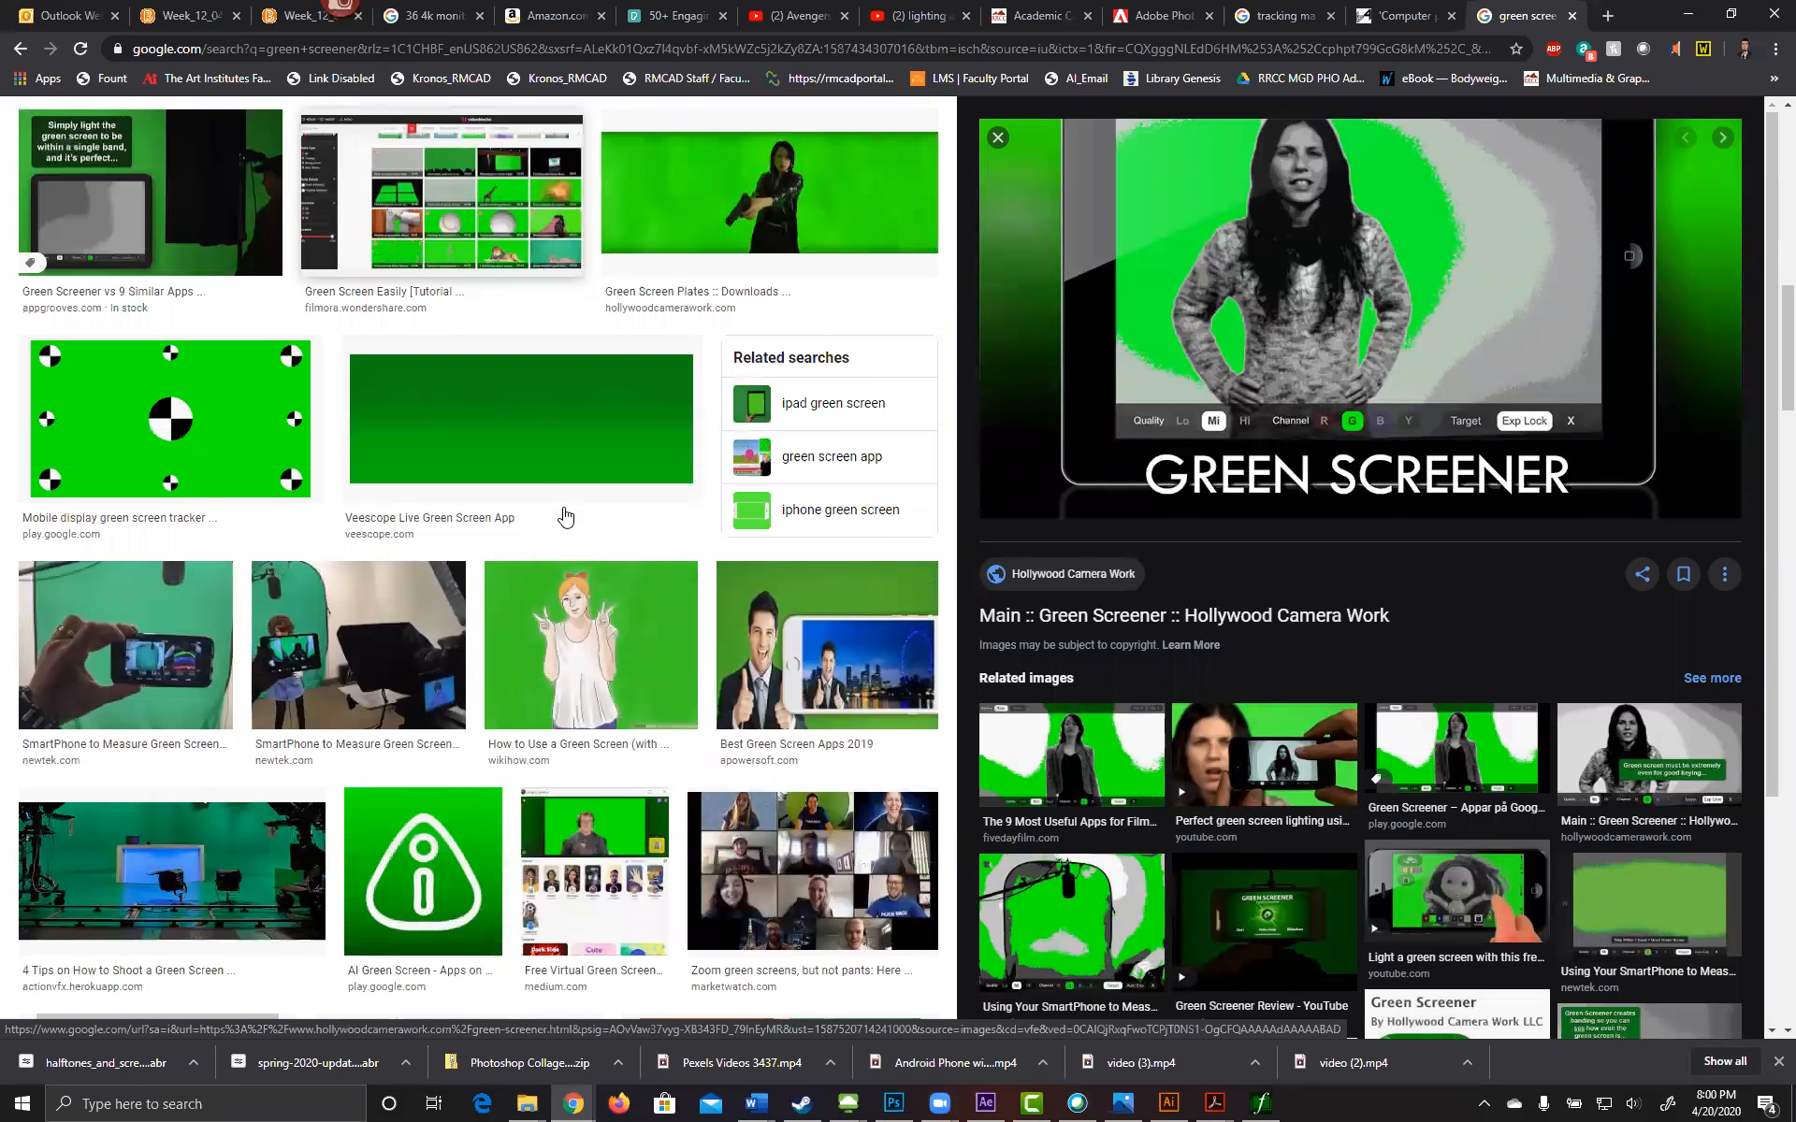
scroll(565, 517, down, 8)
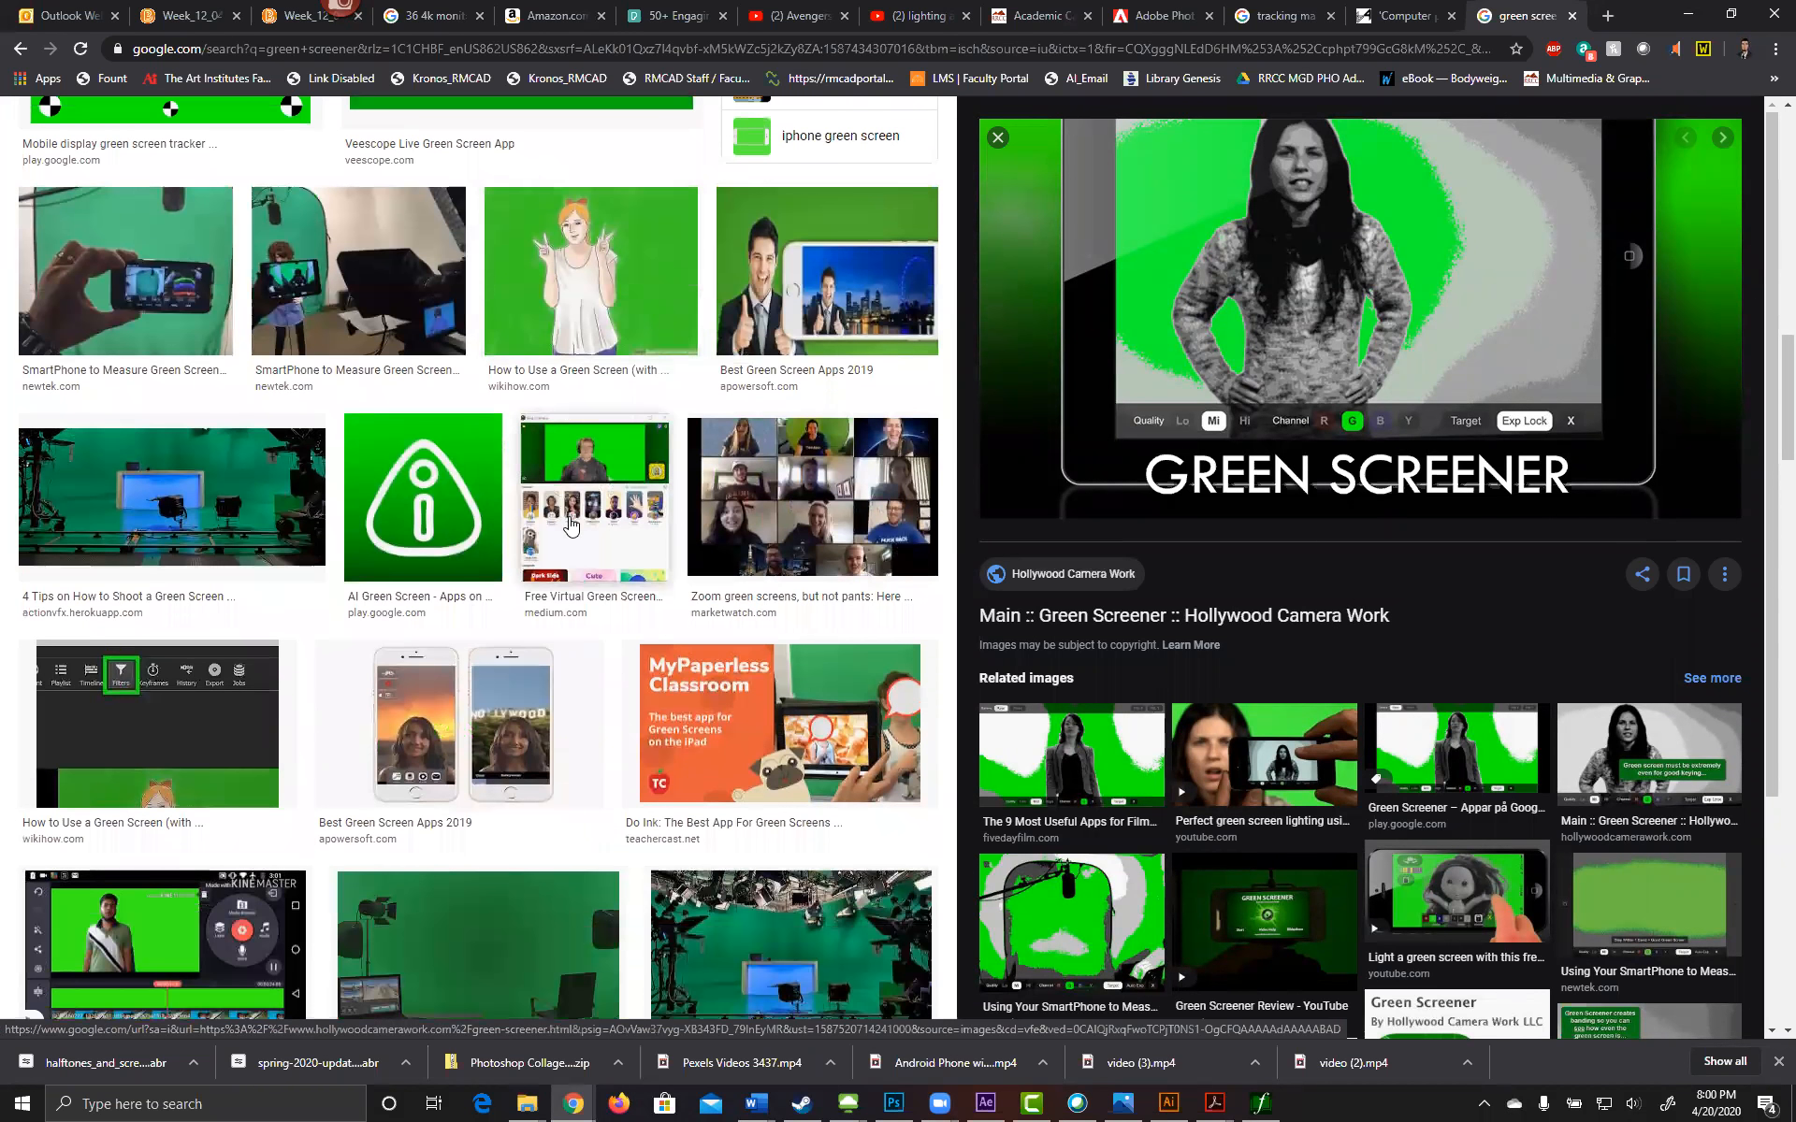
scroll(572, 530, down, 10)
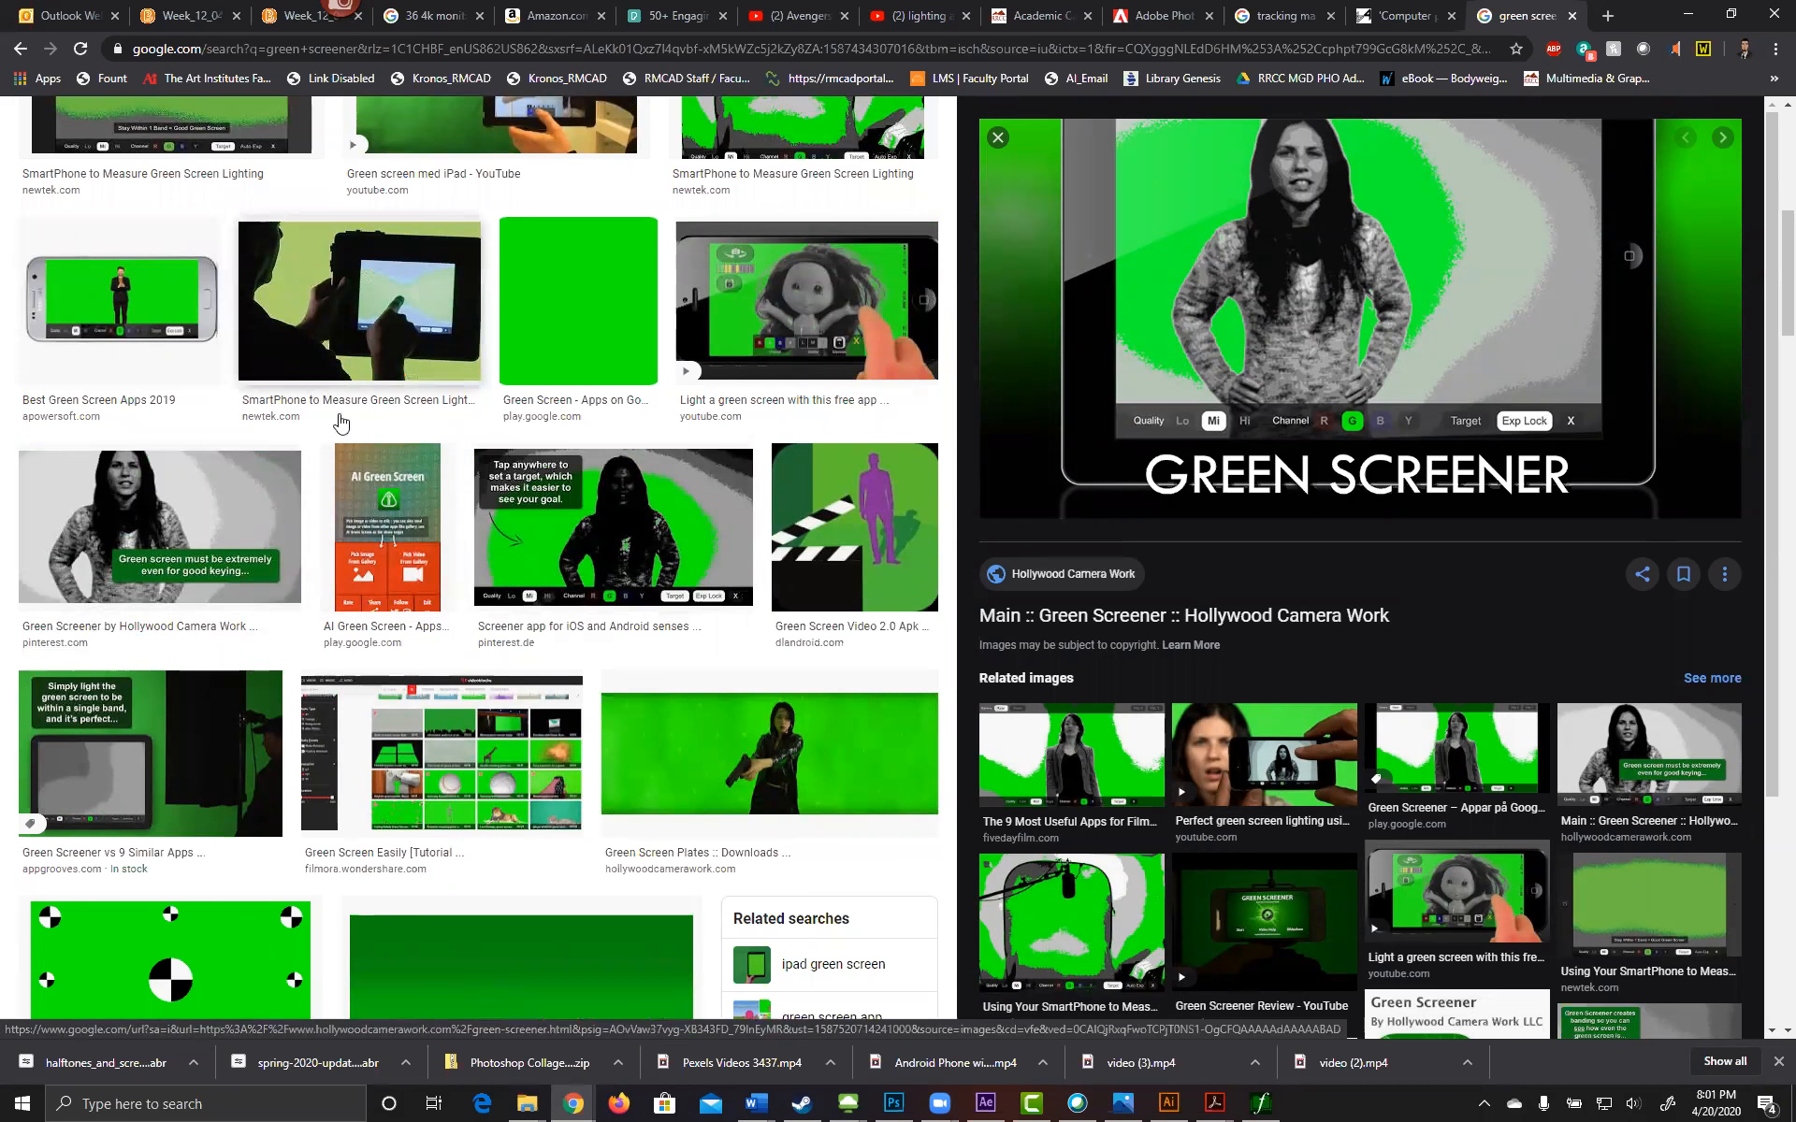
scroll(291, 692, down, 1)
scroll(290, 693, down, 3)
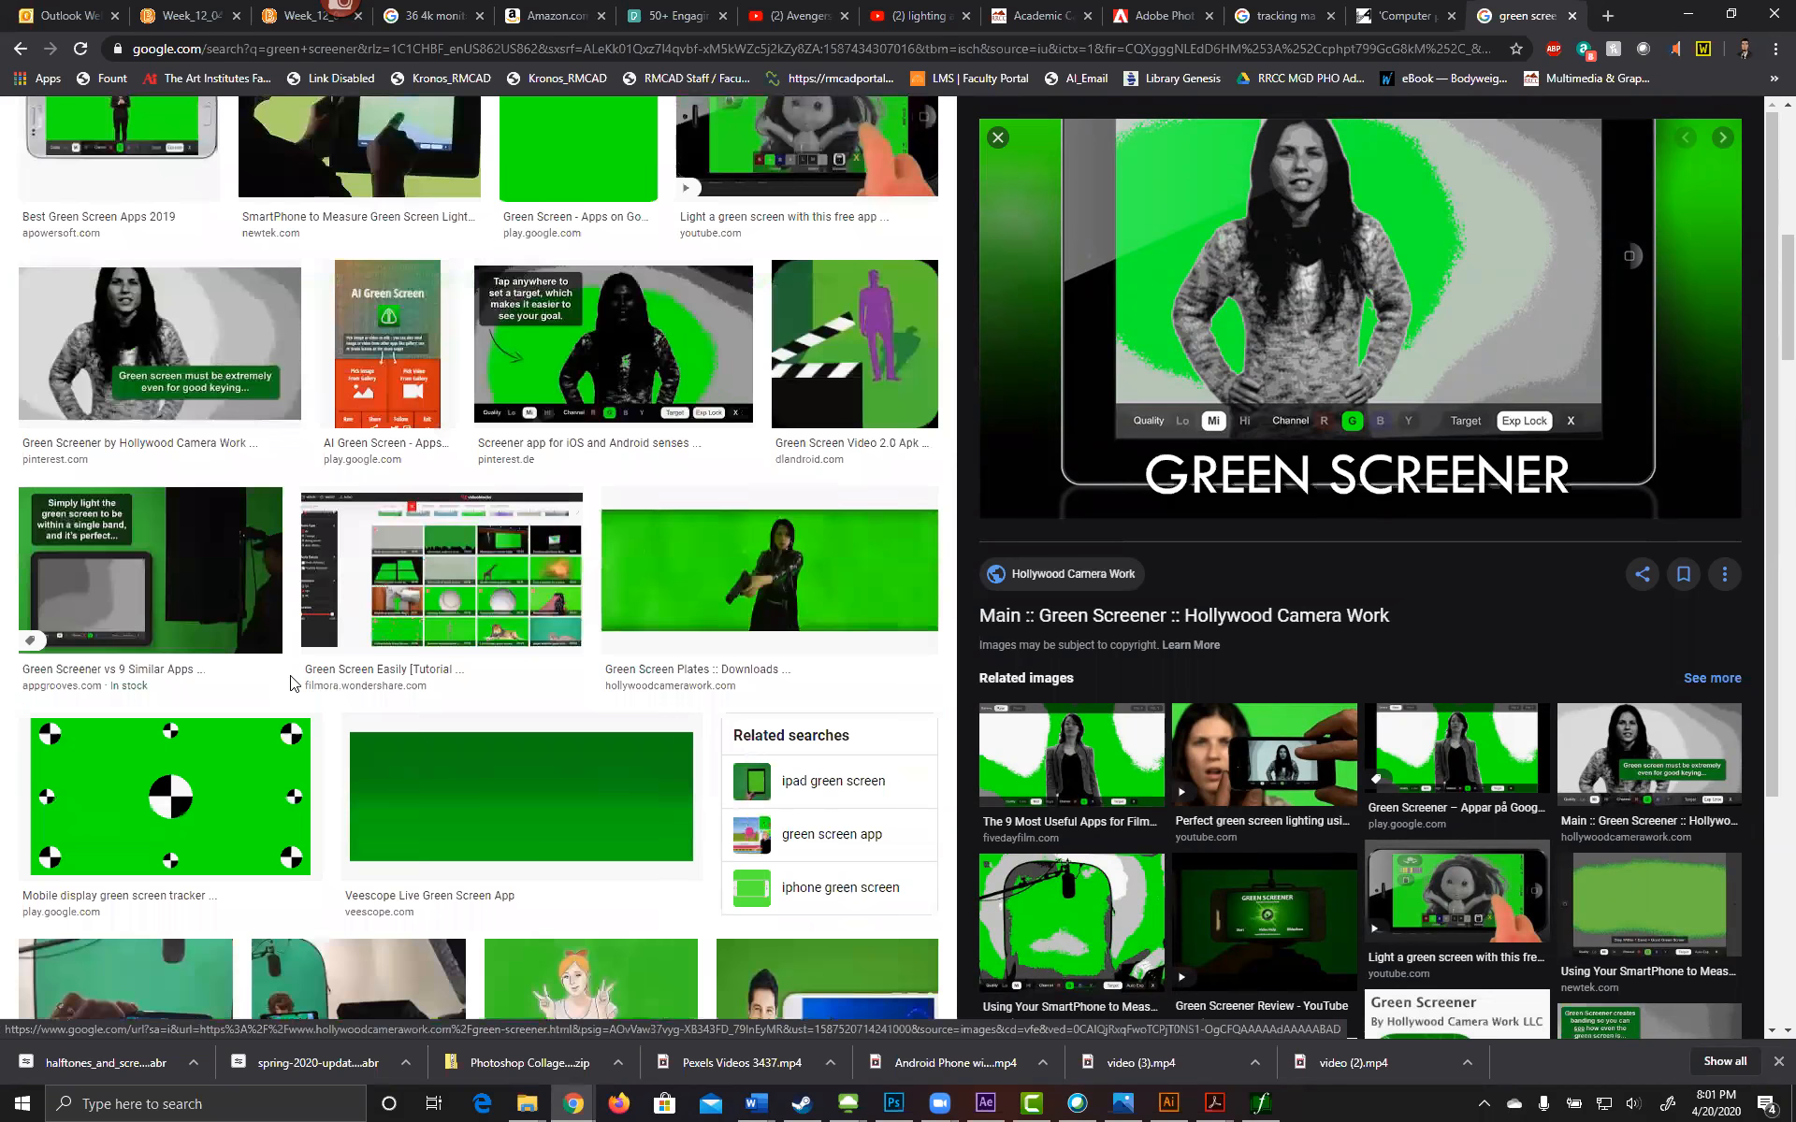
Step: Preview the "Green screen med iPad" image result and look over its details
scroll(208, 645, up, 6)
click(428, 367)
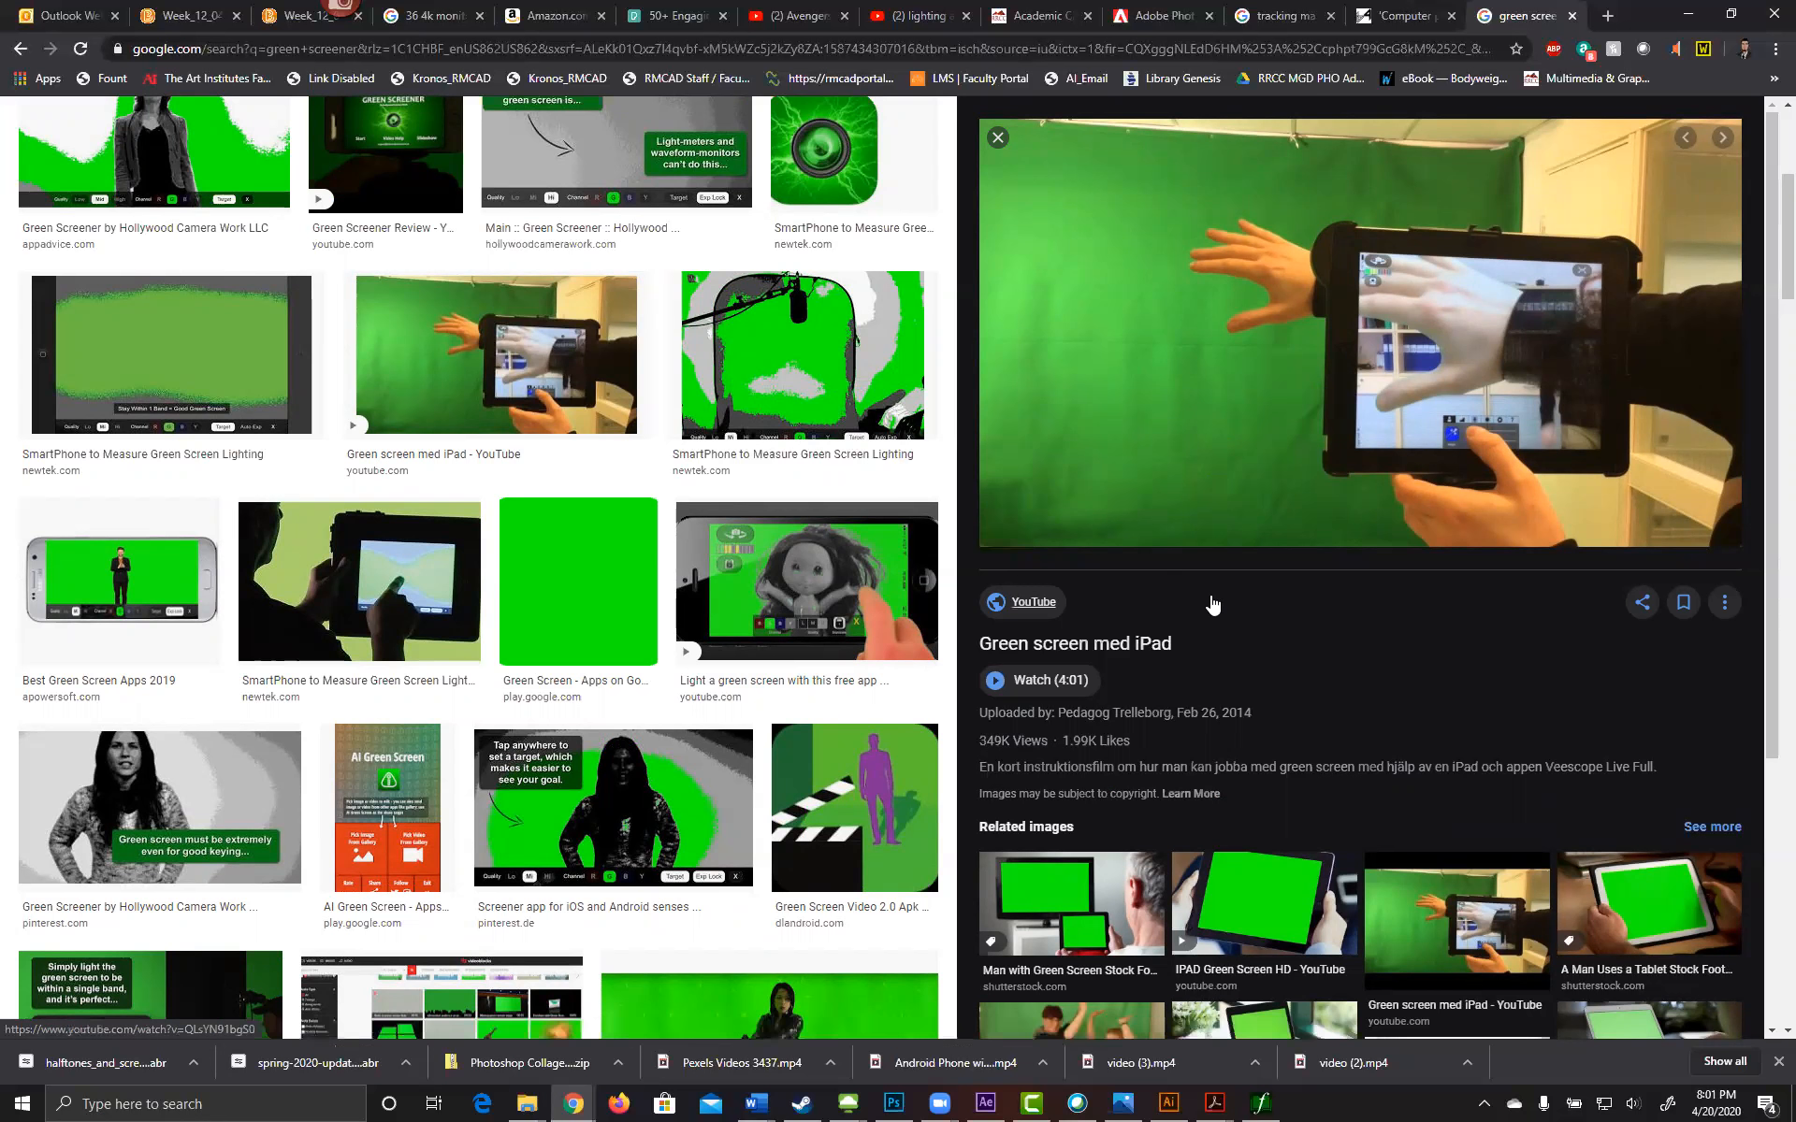
scroll(1312, 775, down, 3)
scroll(1278, 750, up, 6)
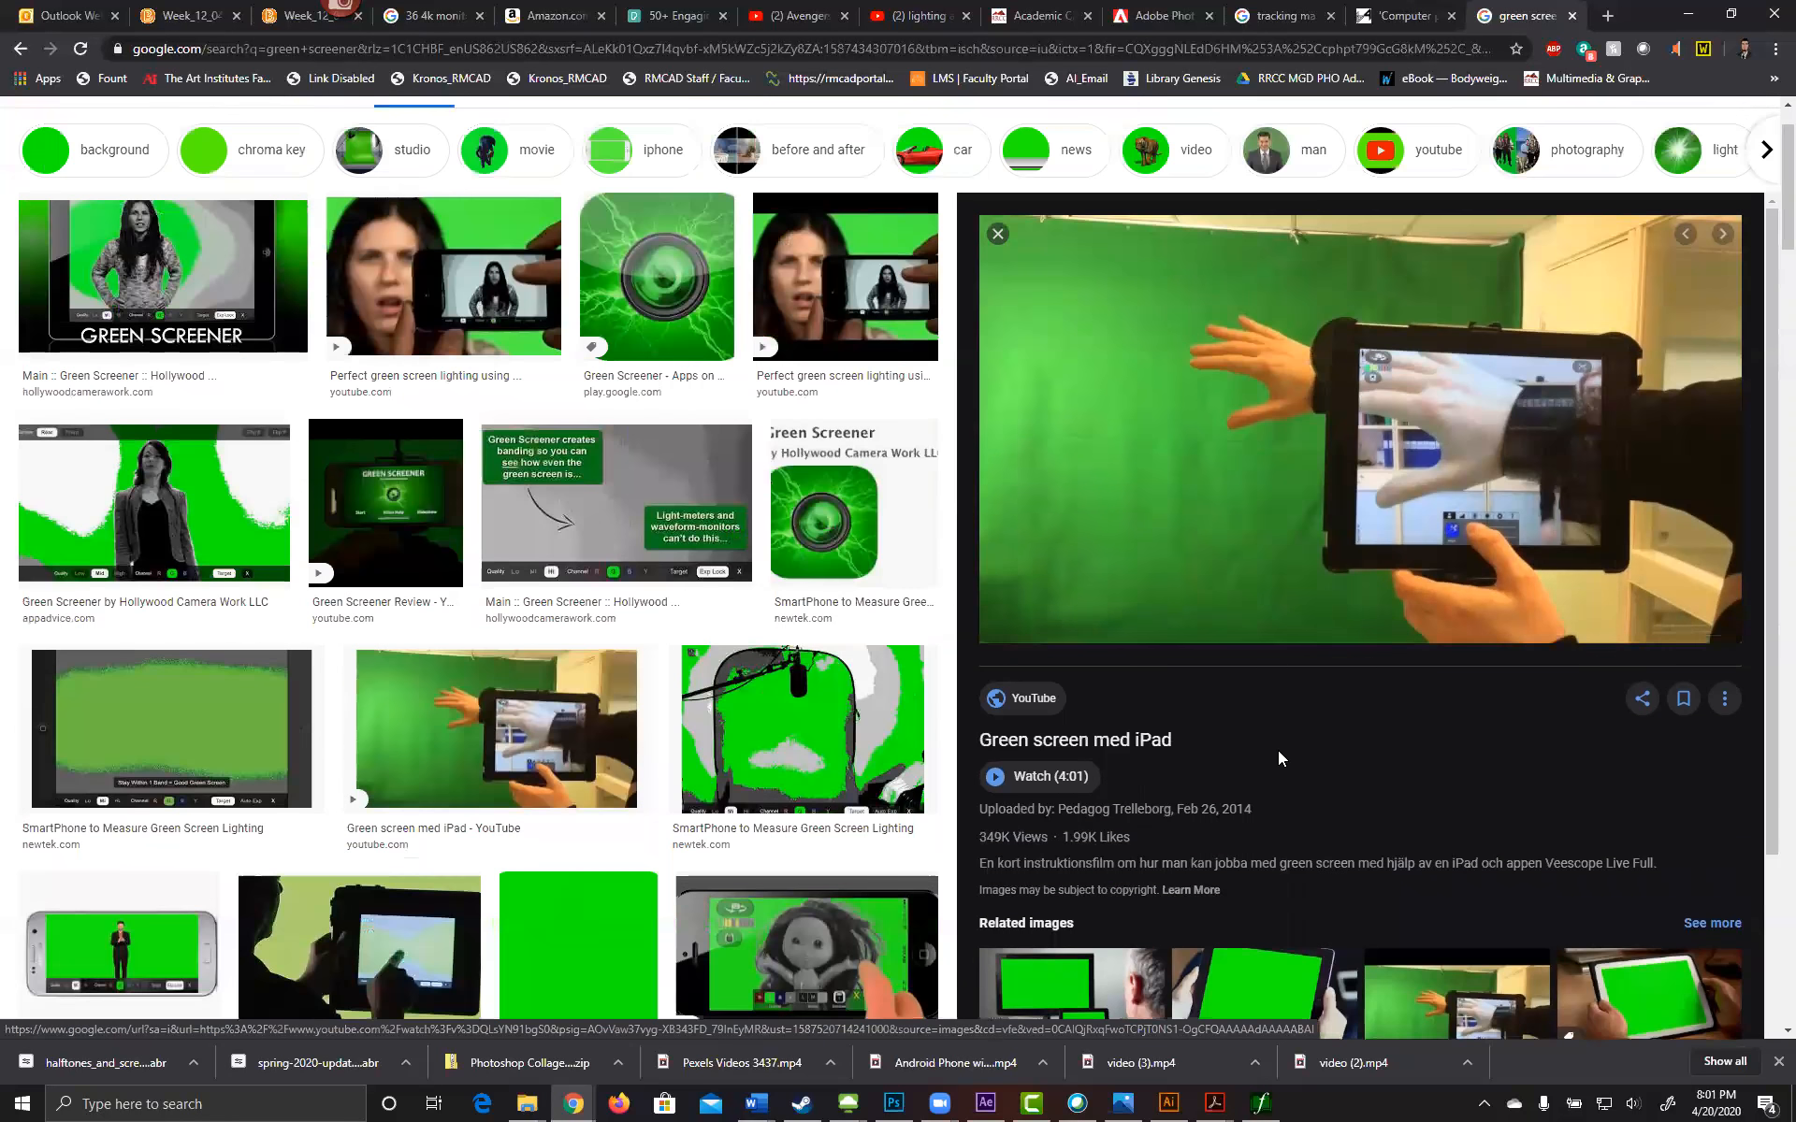
scroll(1279, 757, up, 2)
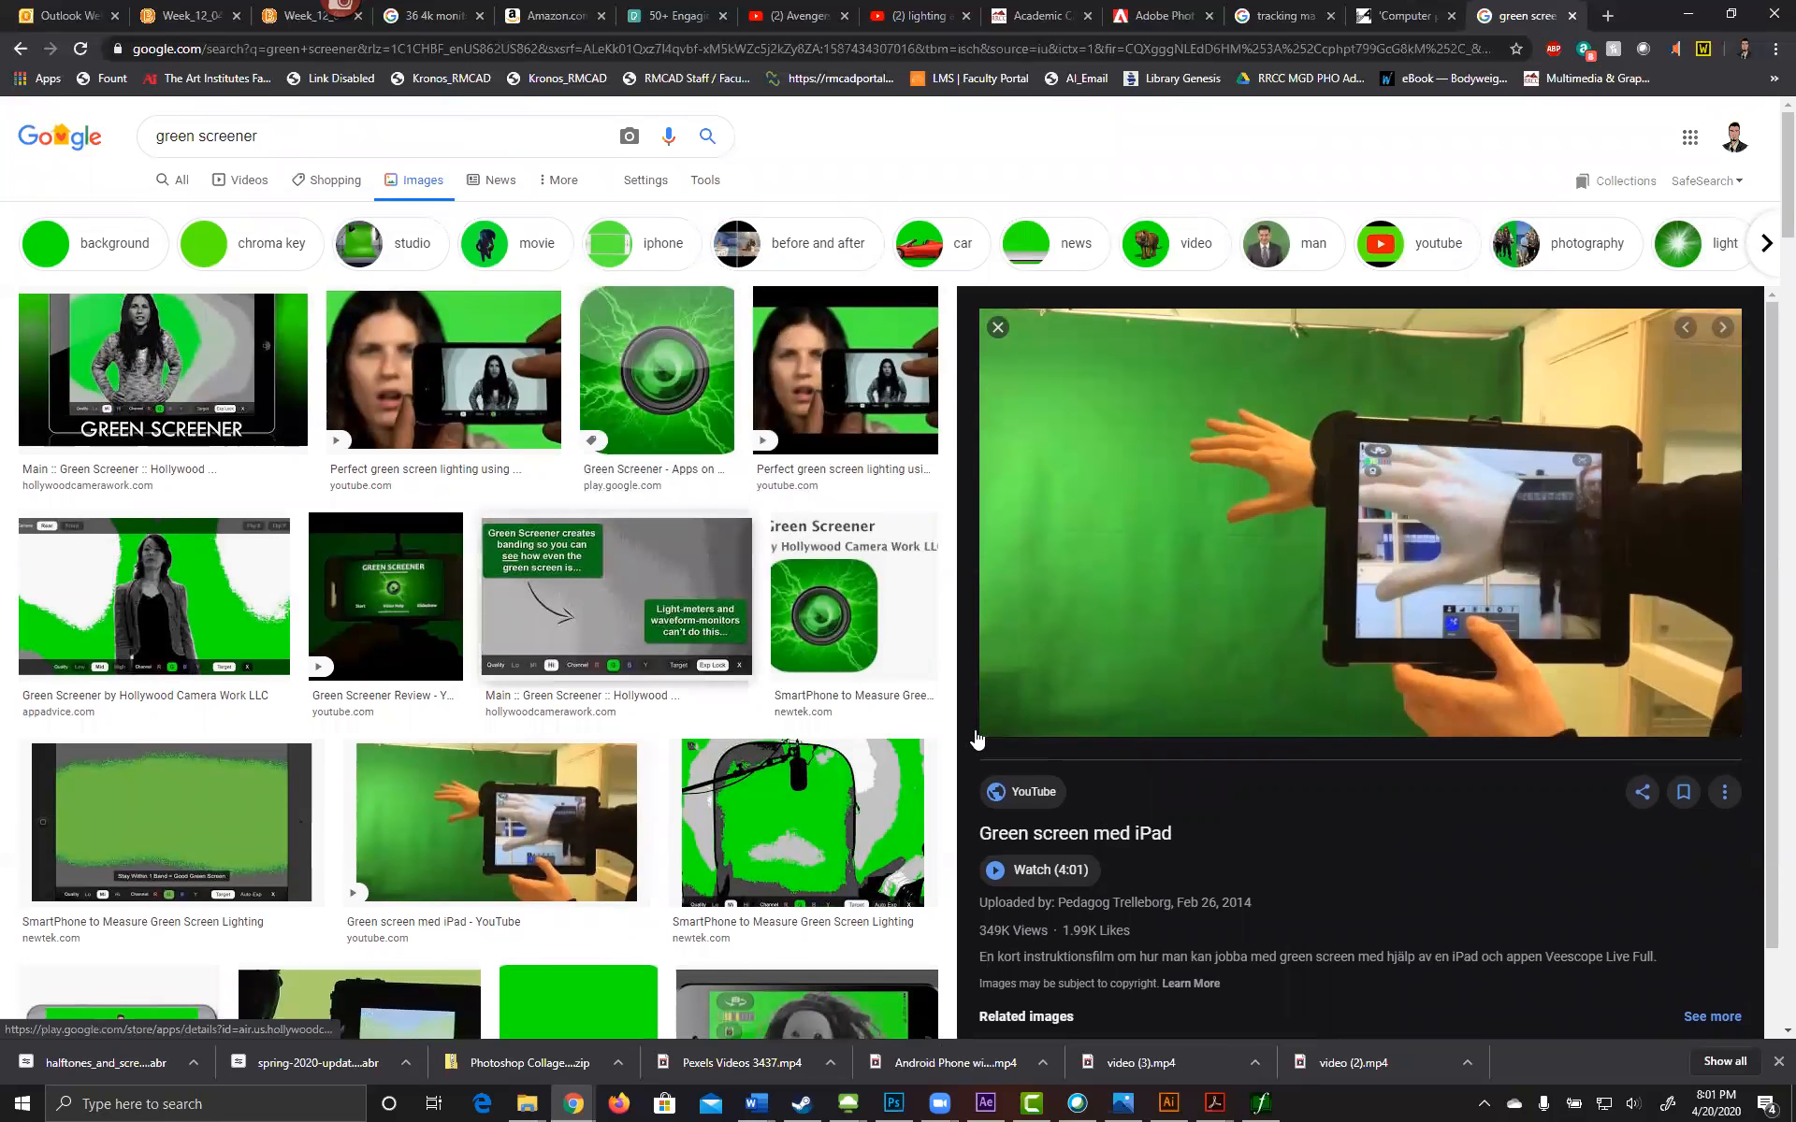
Step: Copy the link address of the YouTube video "BASICS OF GREEN SCREEN - Everything You Need To Know"
click(926, 17)
mouse_move(847, 644)
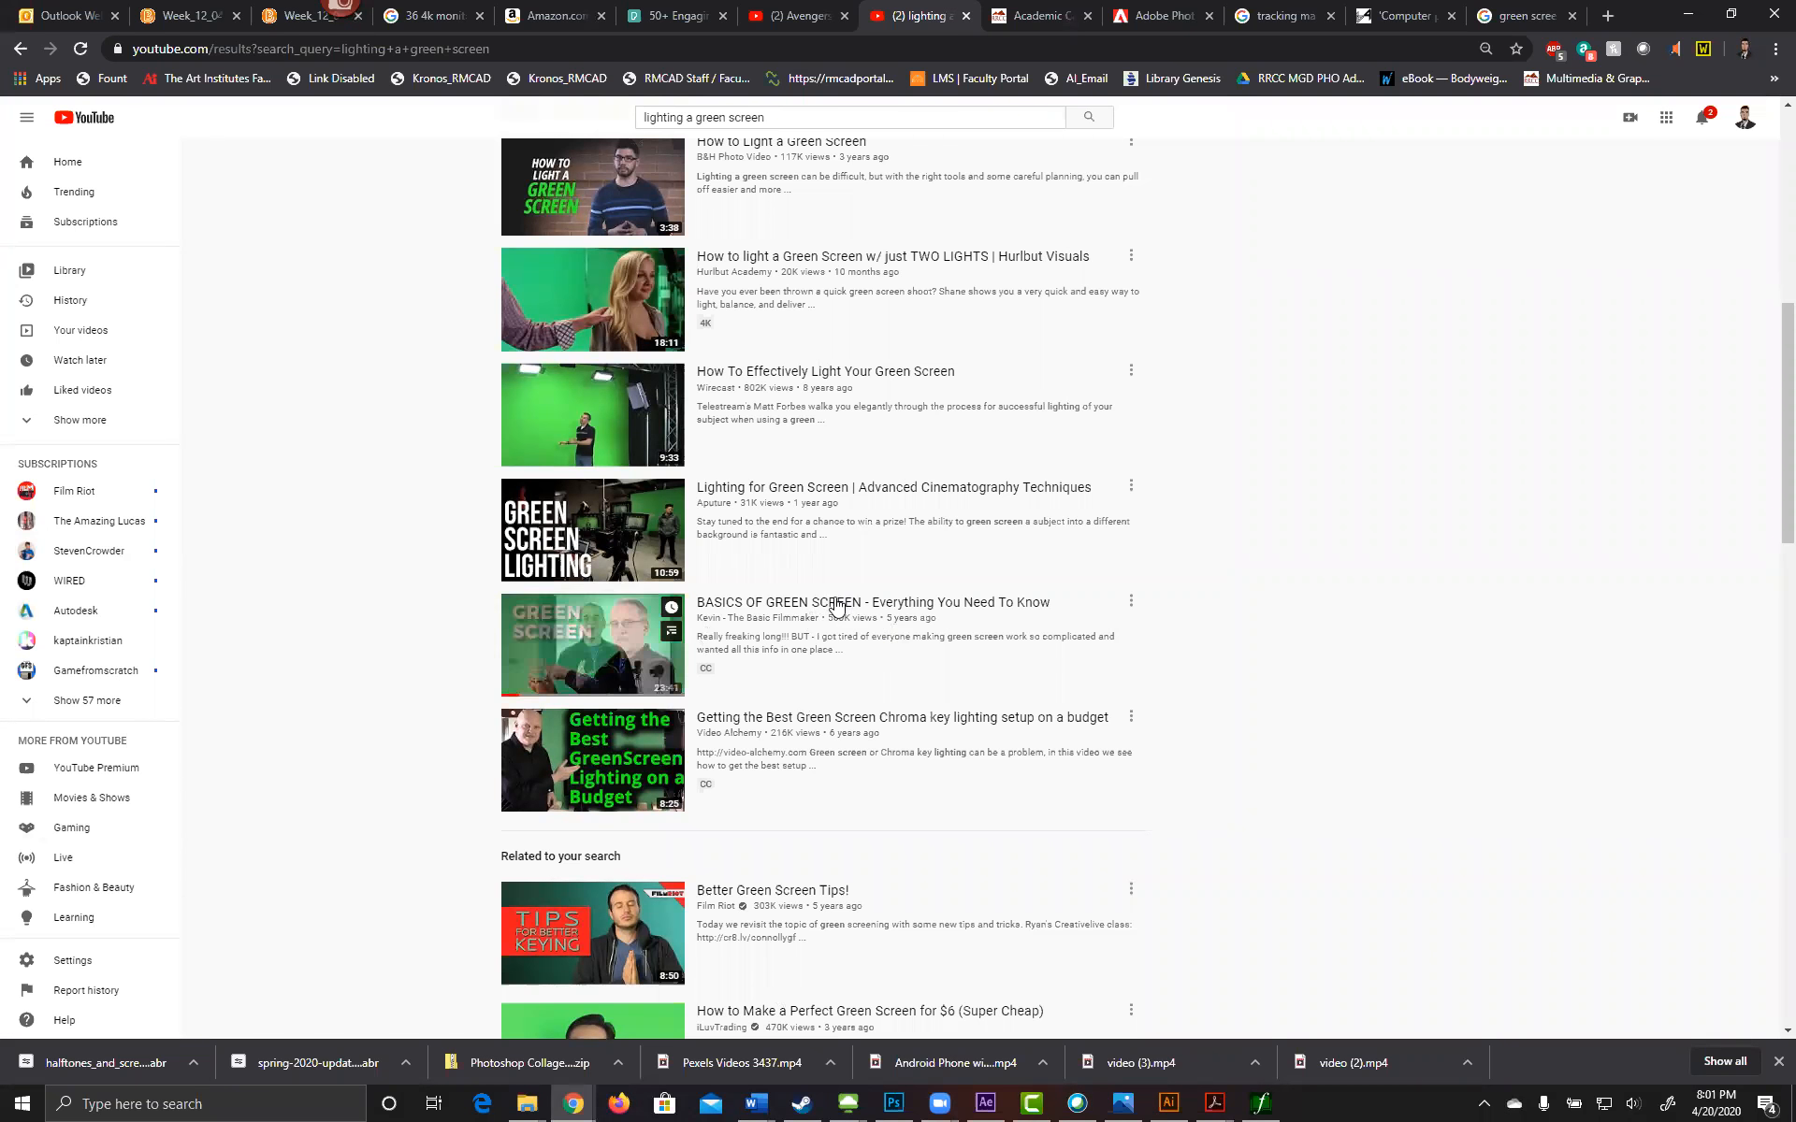
right_click(797, 600)
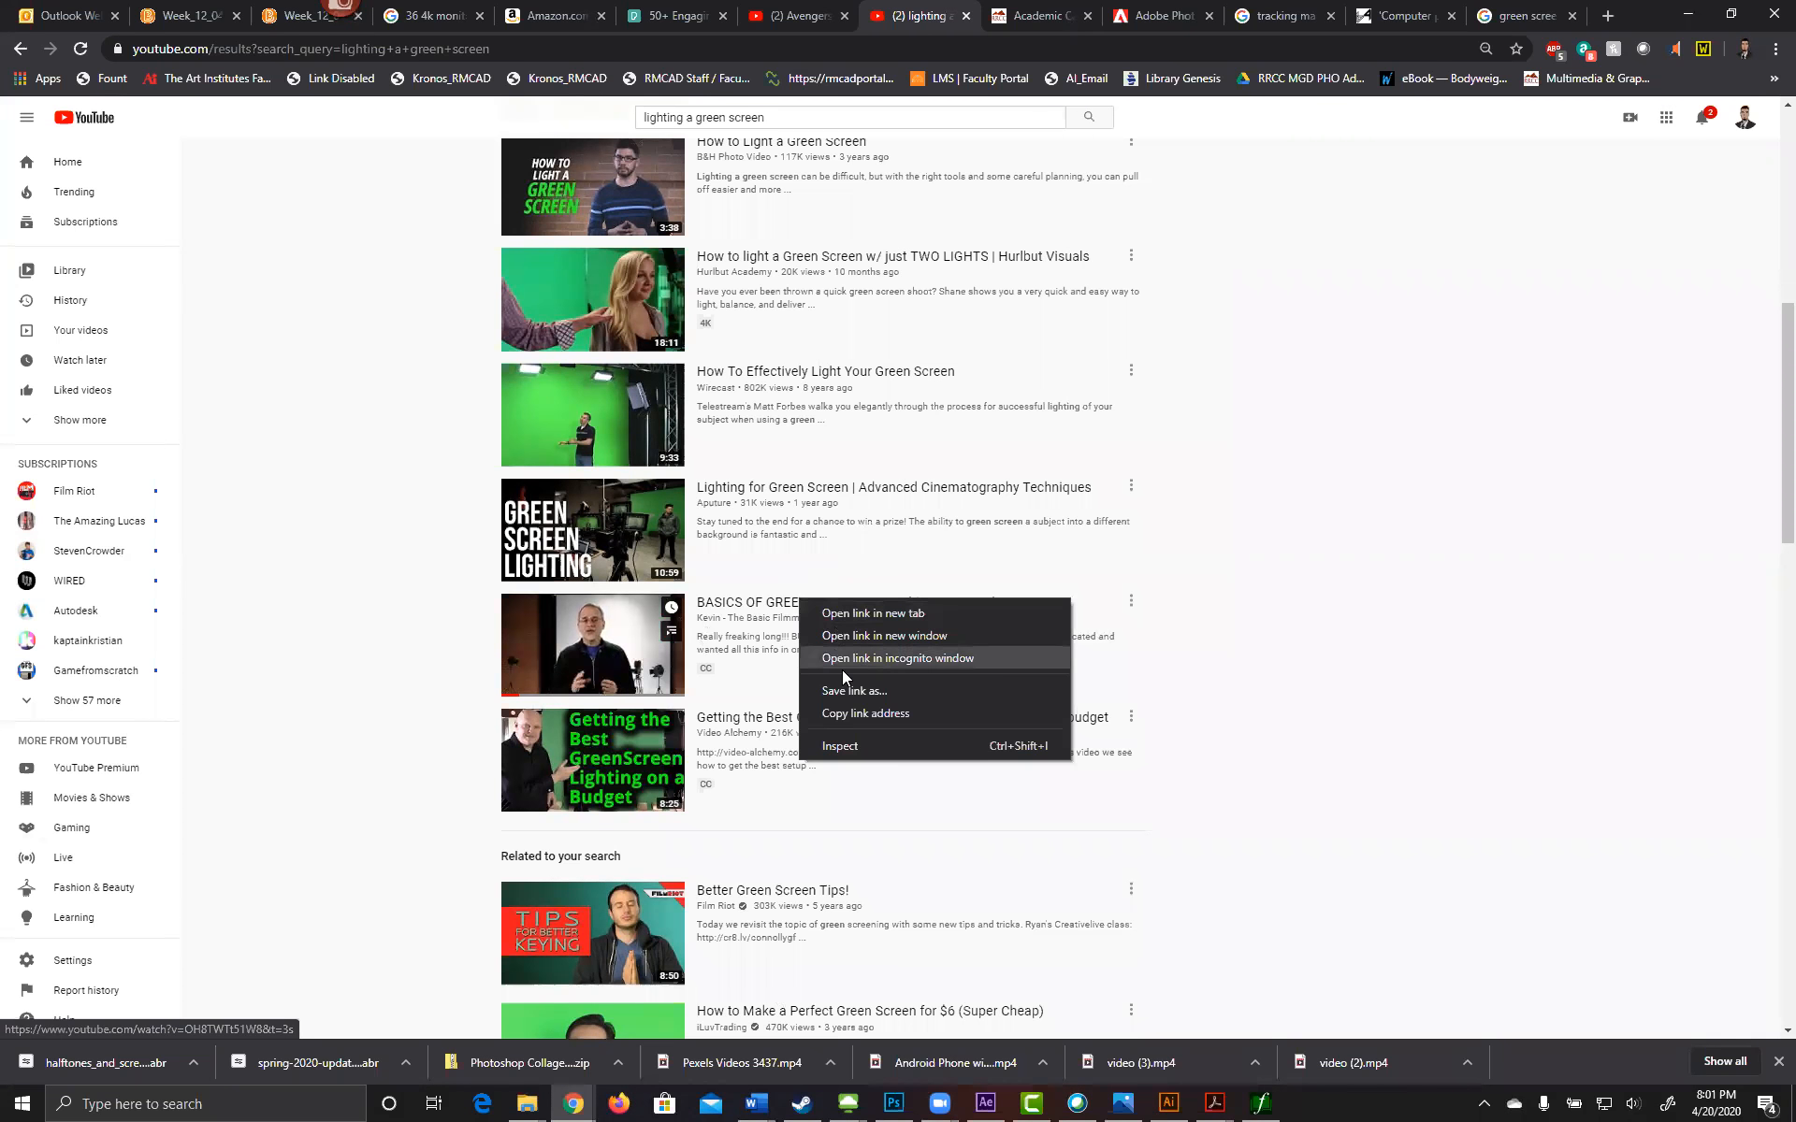
click(865, 713)
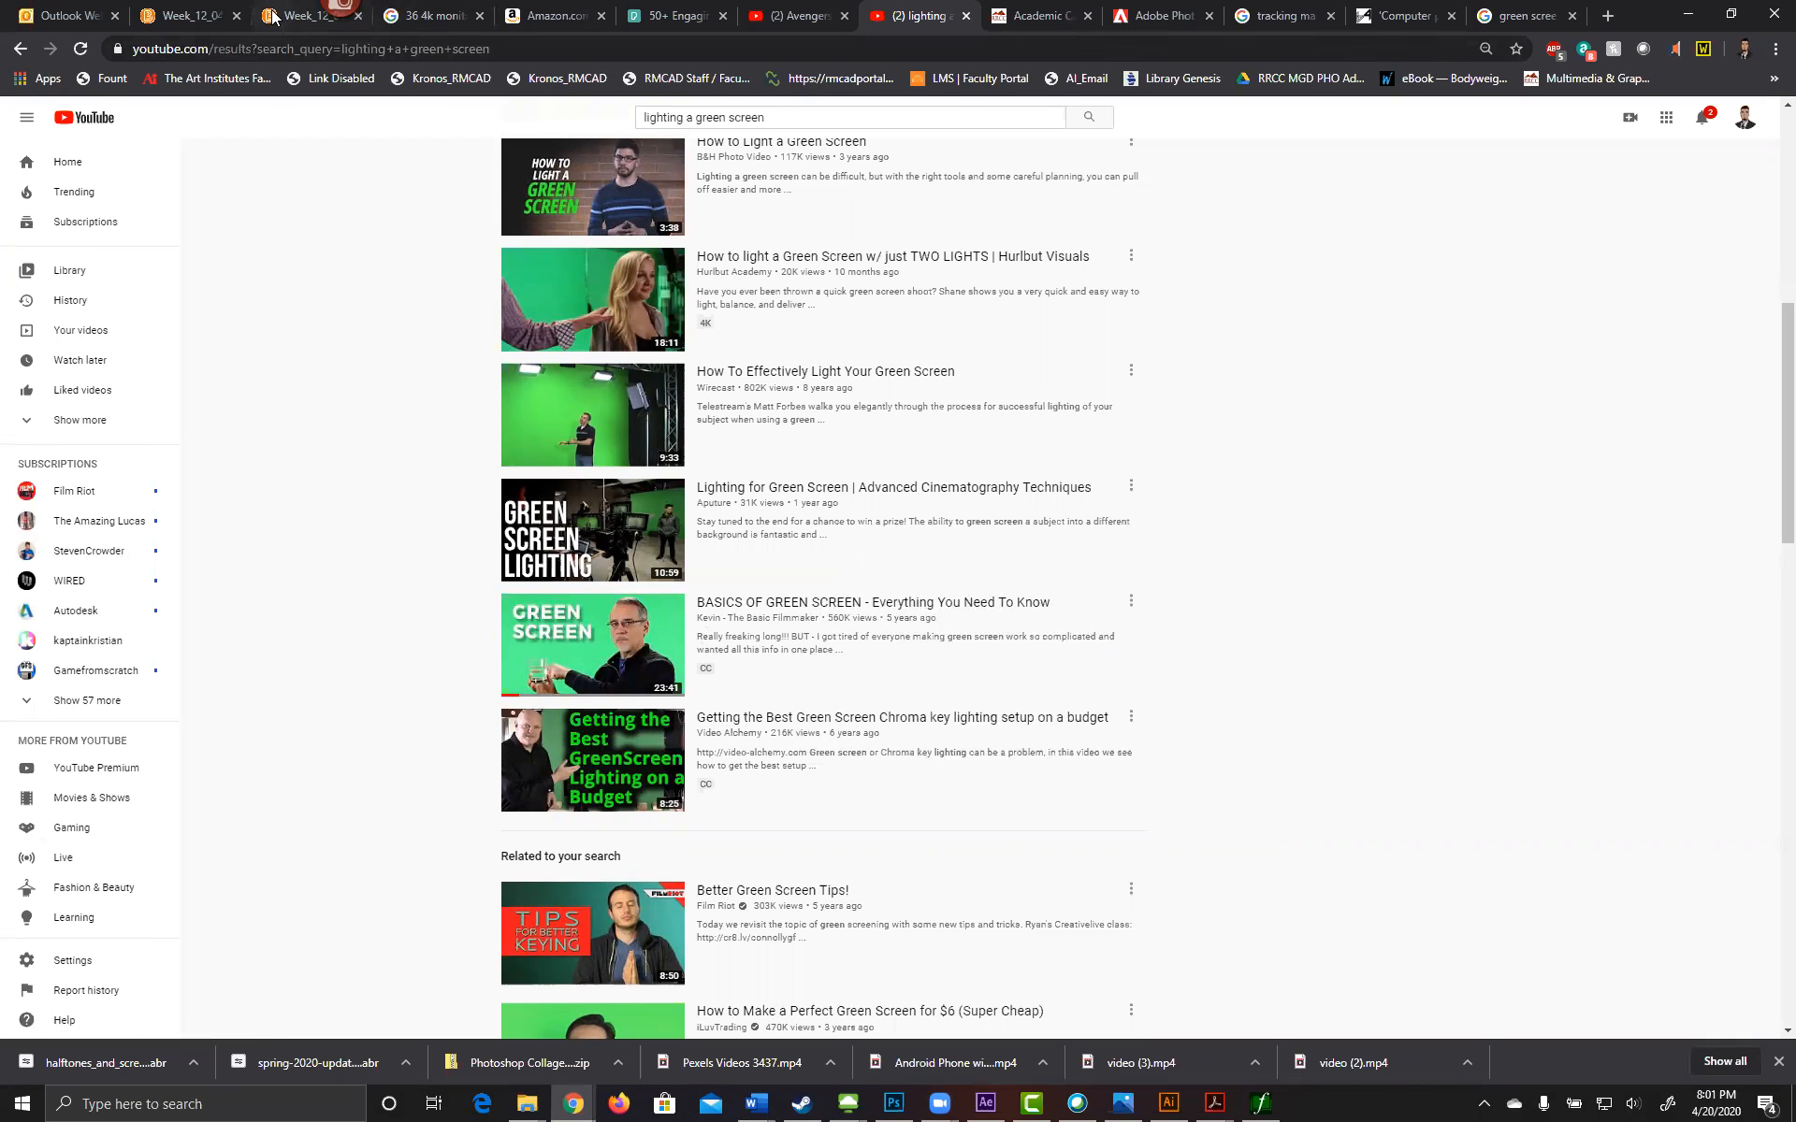
Step: View the Week_12_04/20 course content page, and go back to the YouTube results for lighting a green screen
click(301, 16)
click(1282, 612)
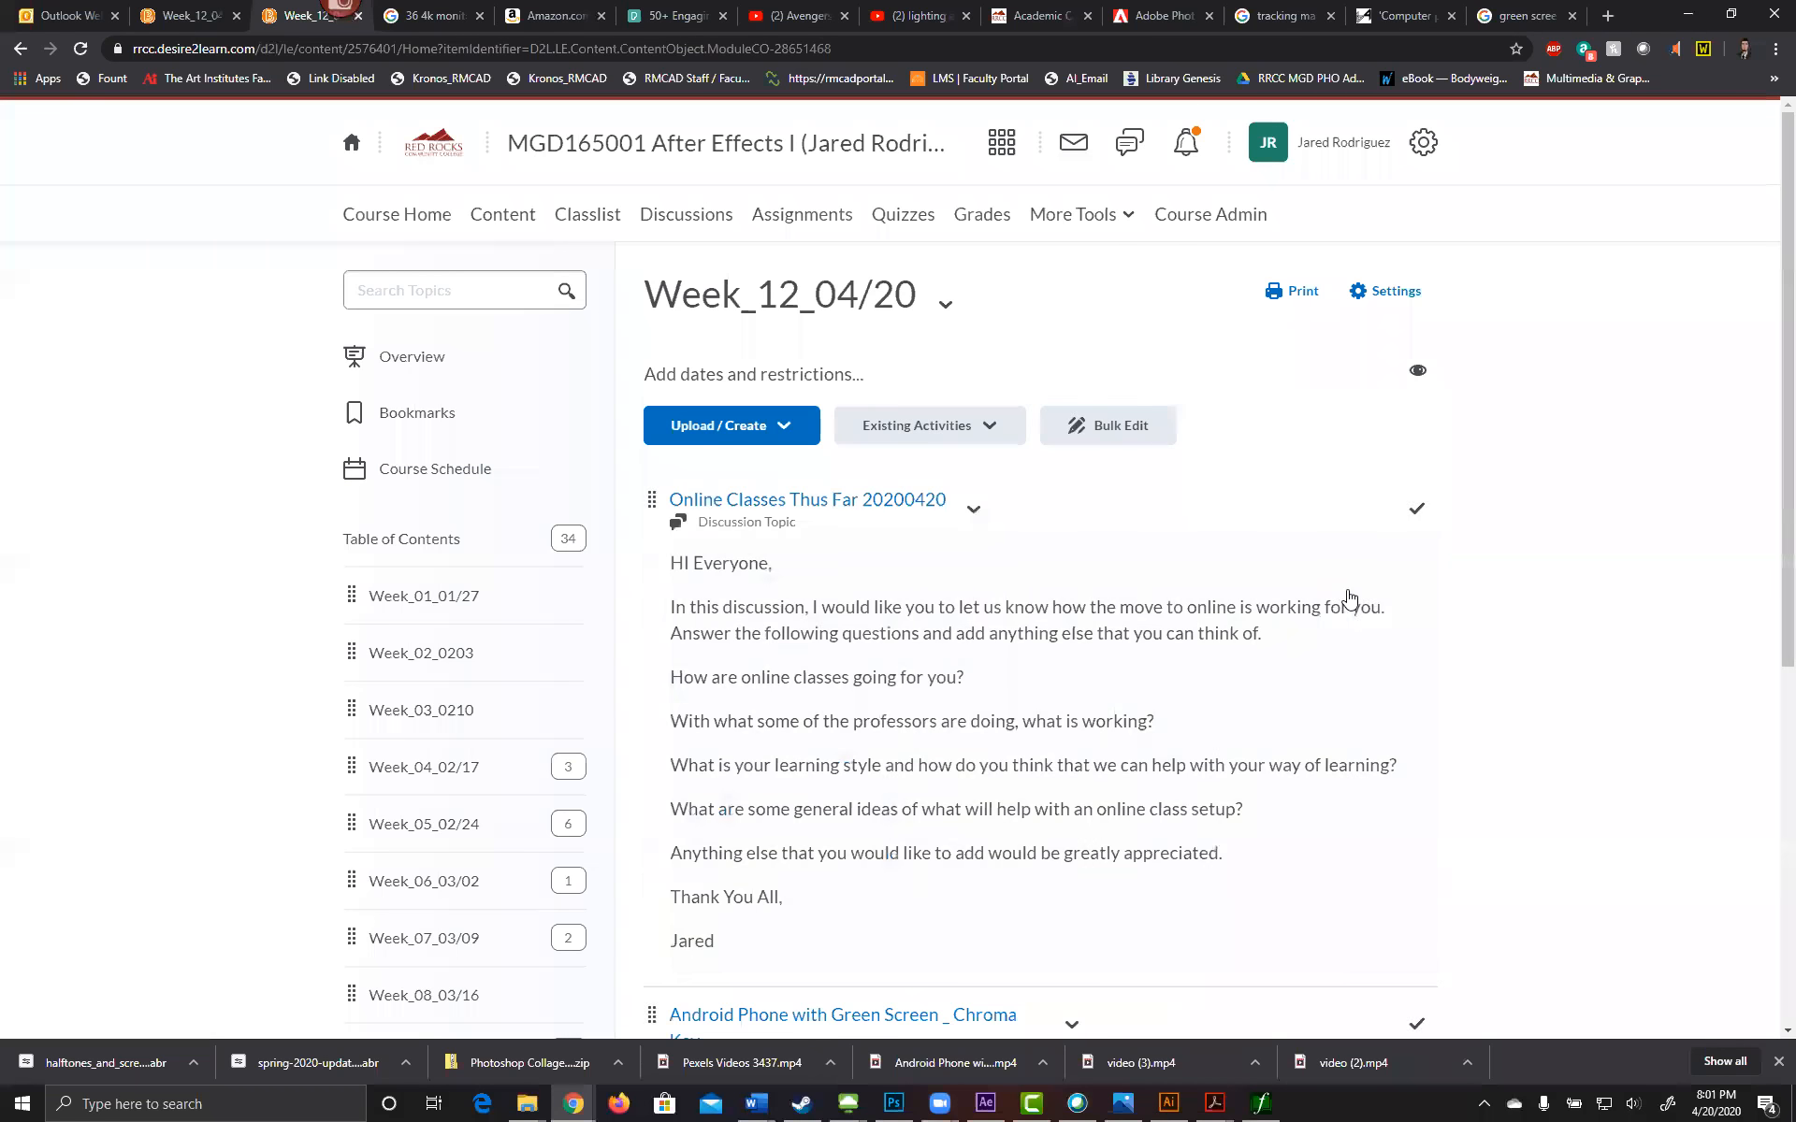
click(909, 18)
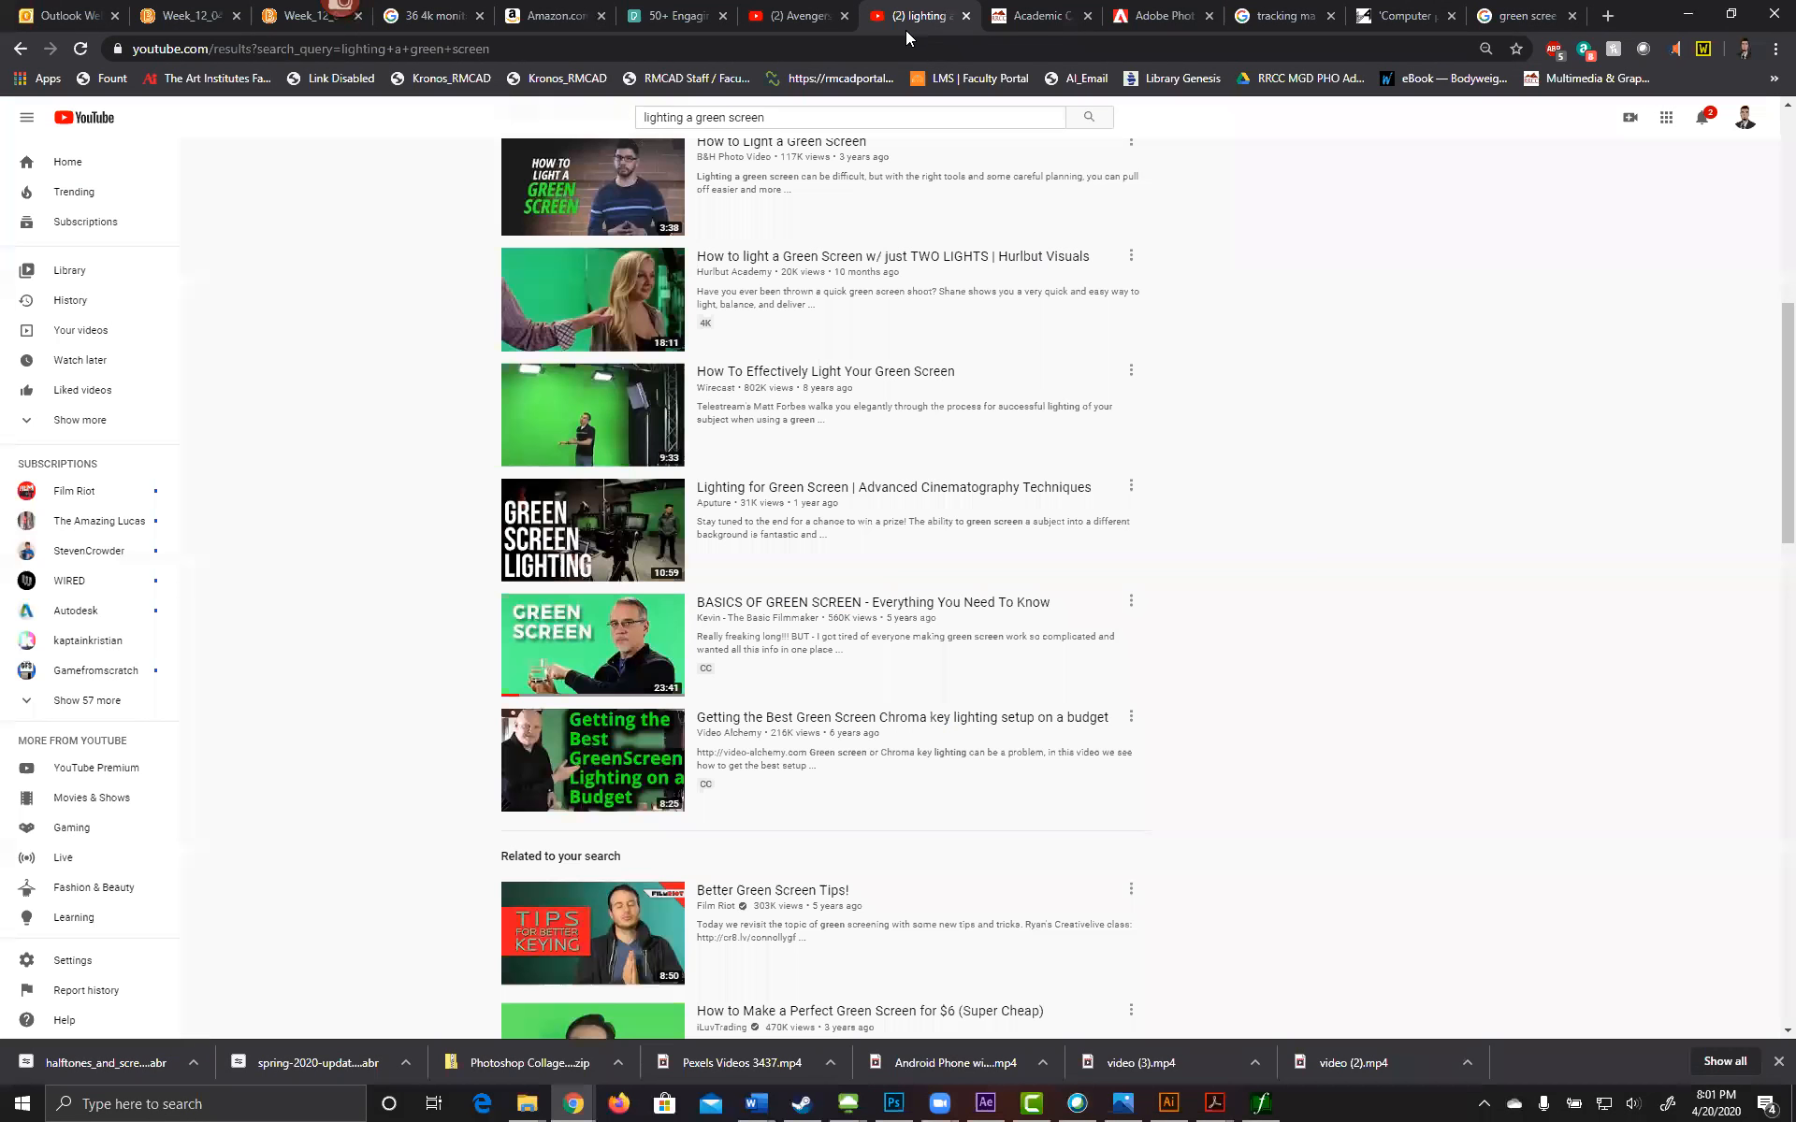
Step: Expand the Week_12_04/20 description editor to full size and start a new line at the end of the text
click(278, 19)
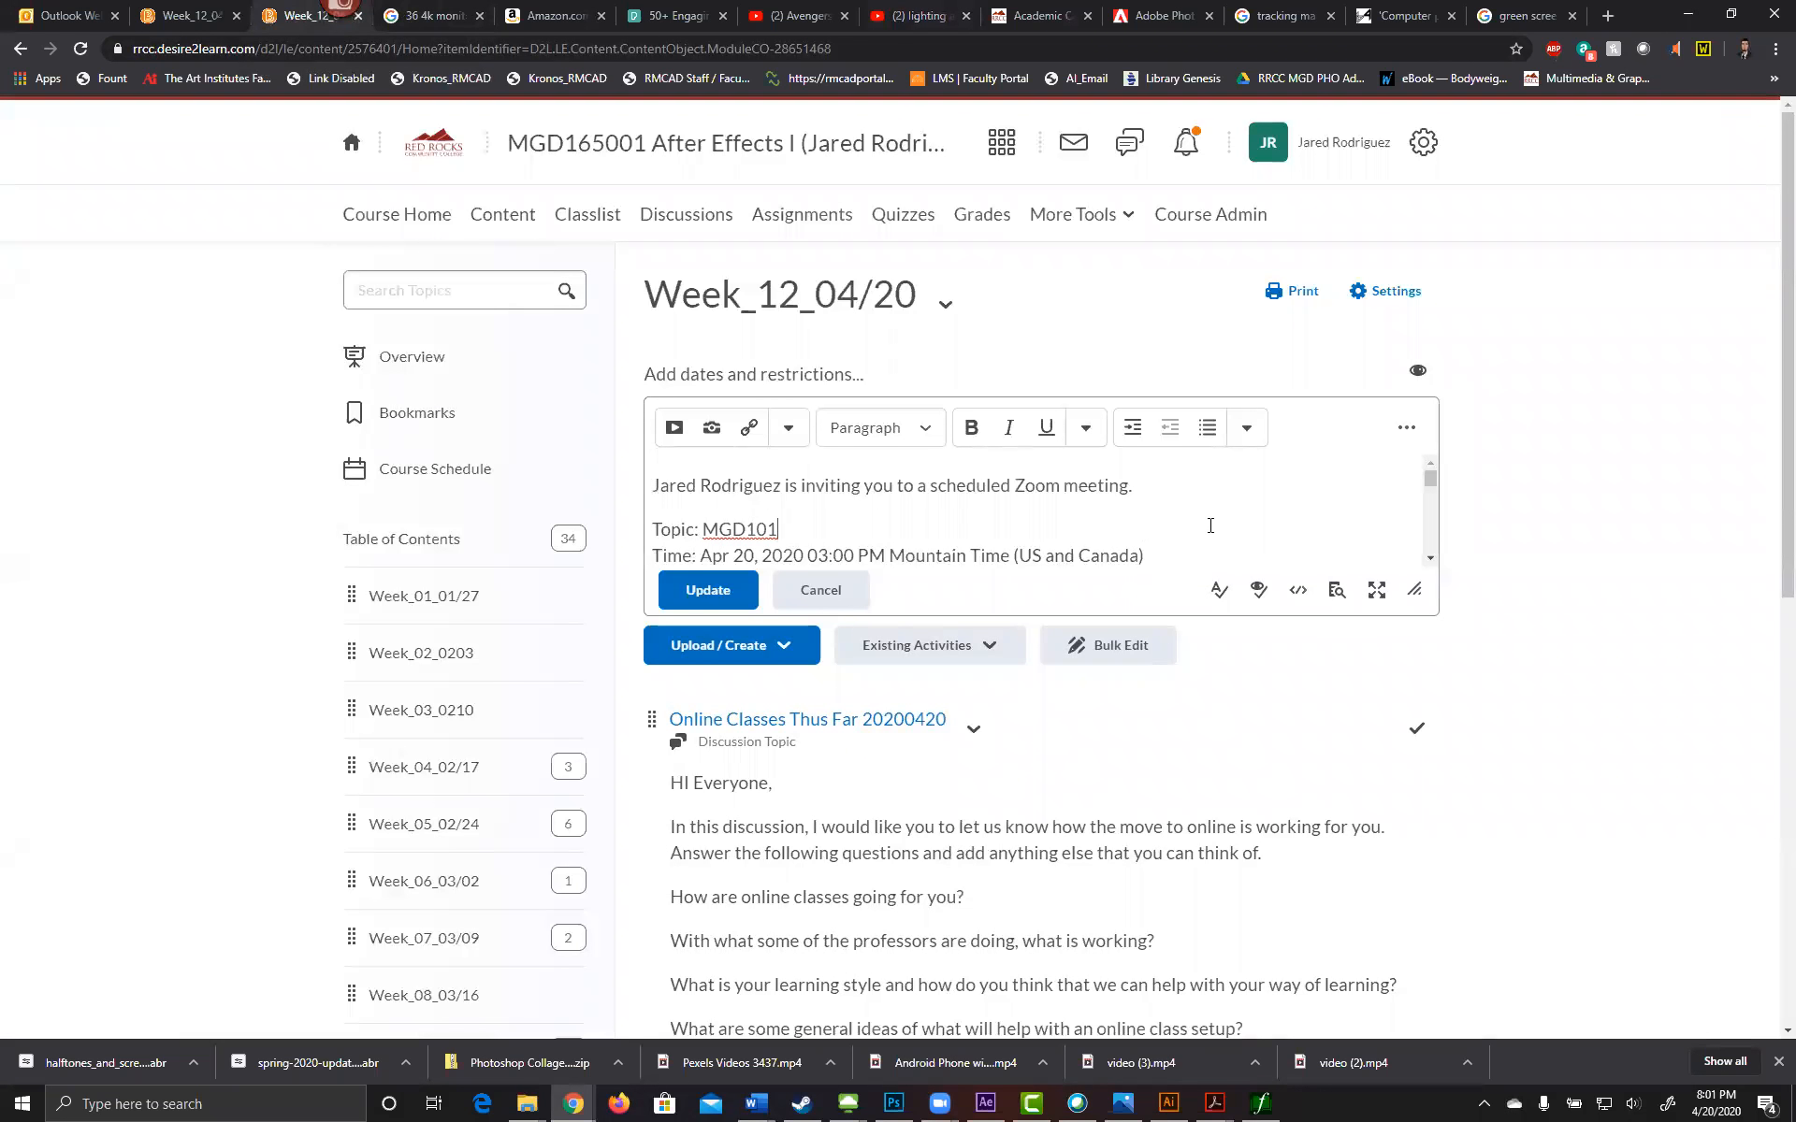
click(1376, 589)
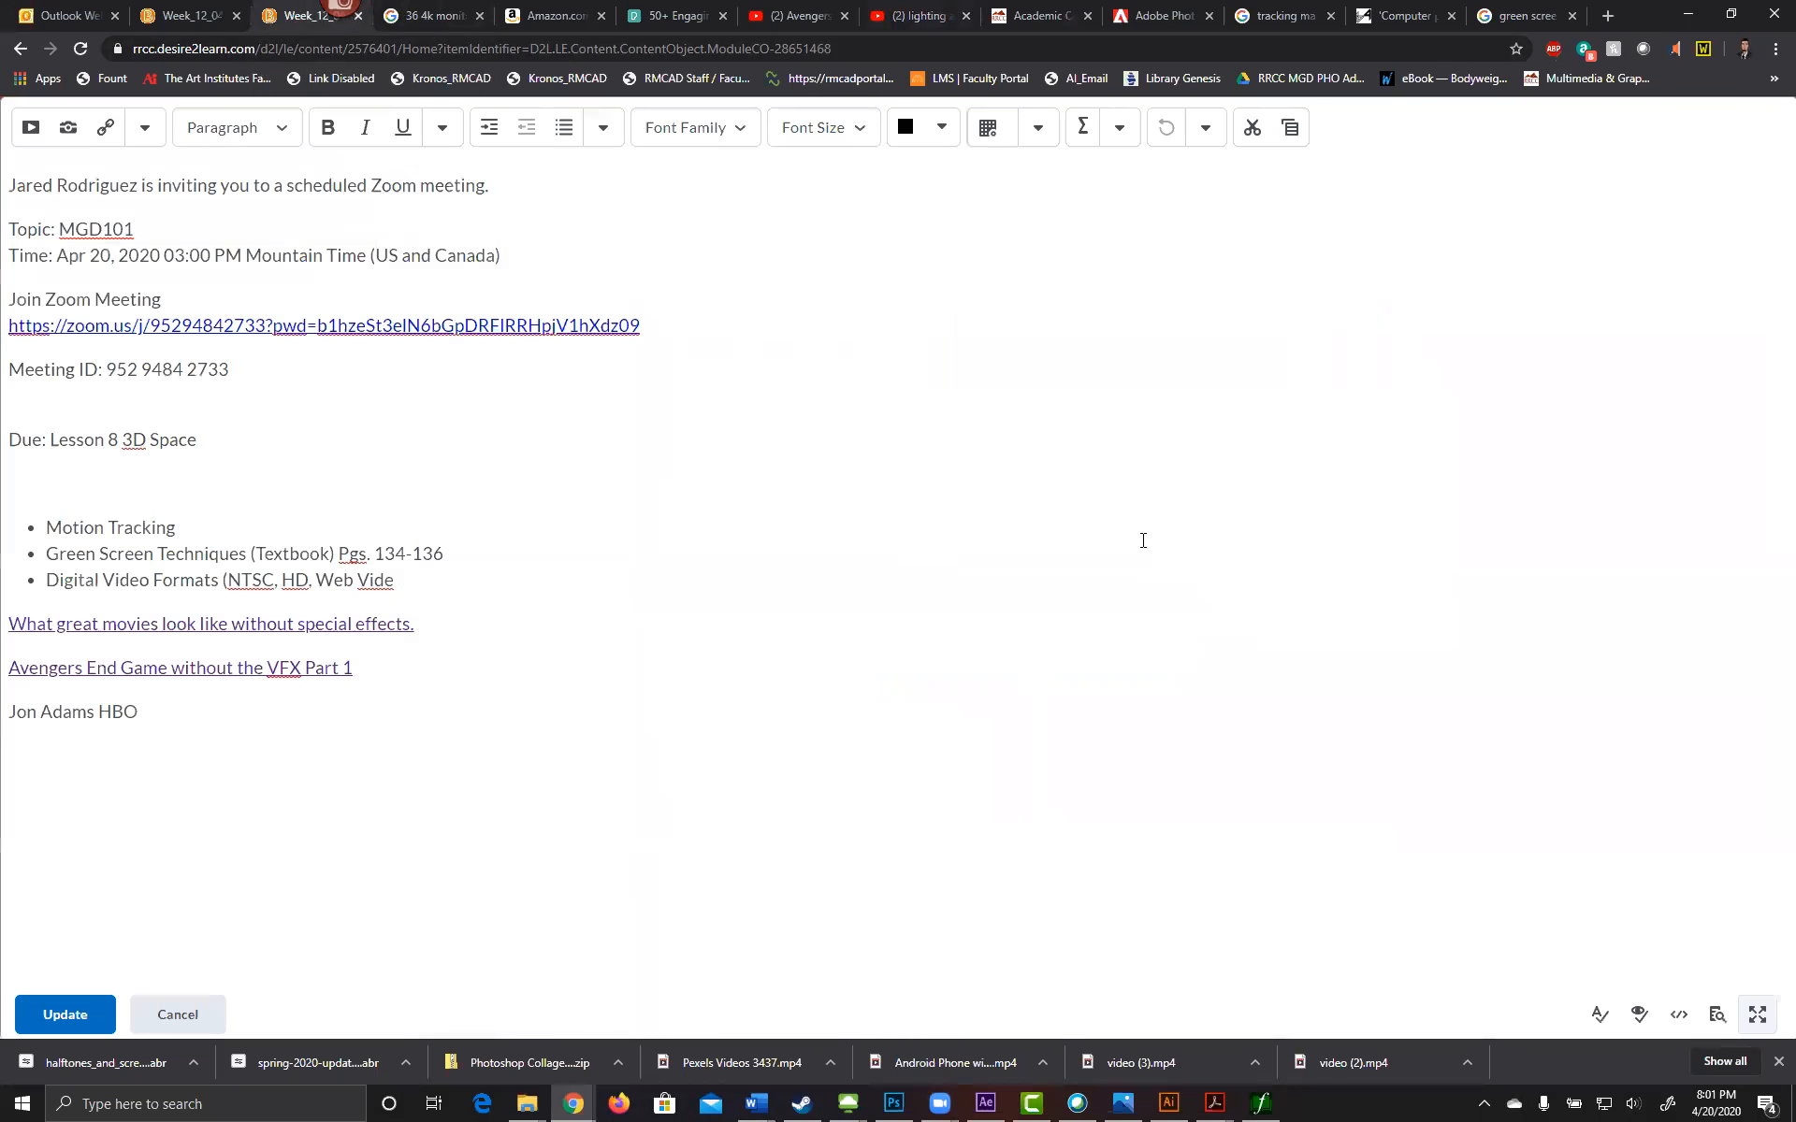
click(260, 717)
key(Return)
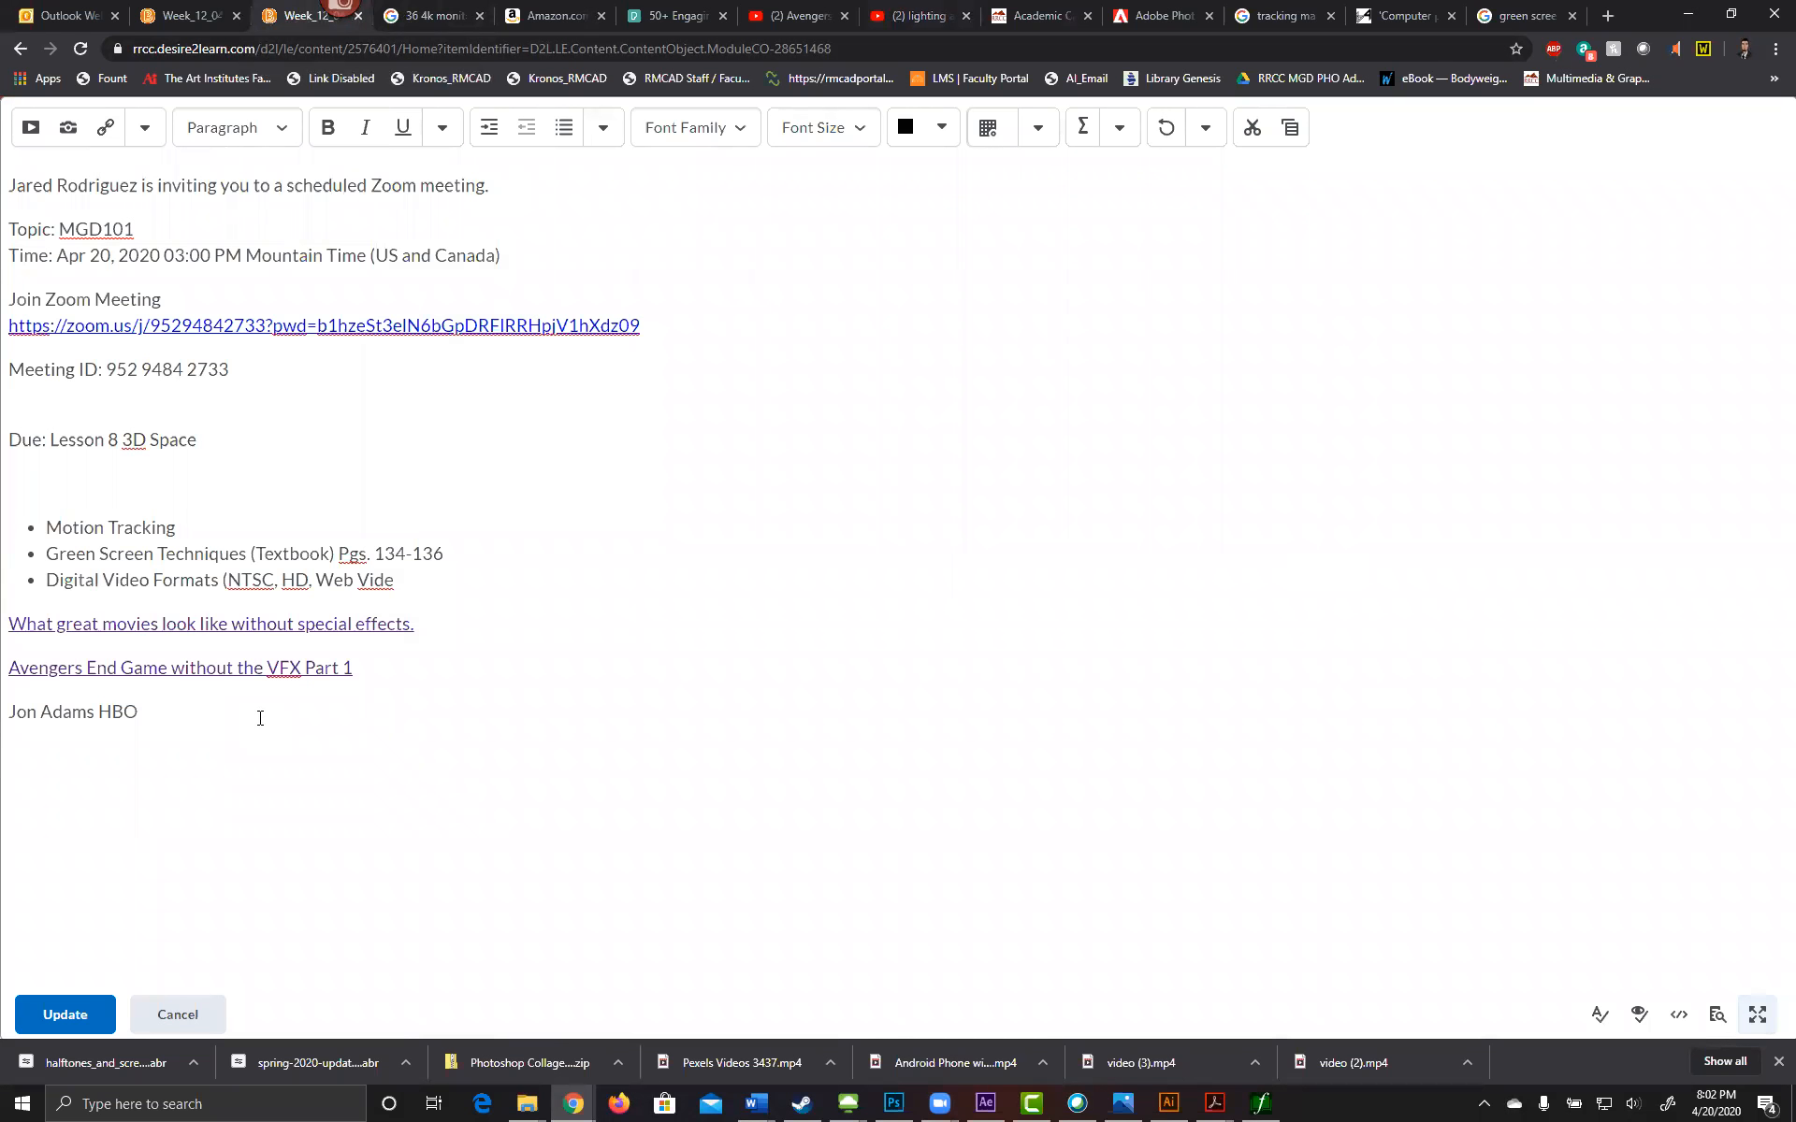
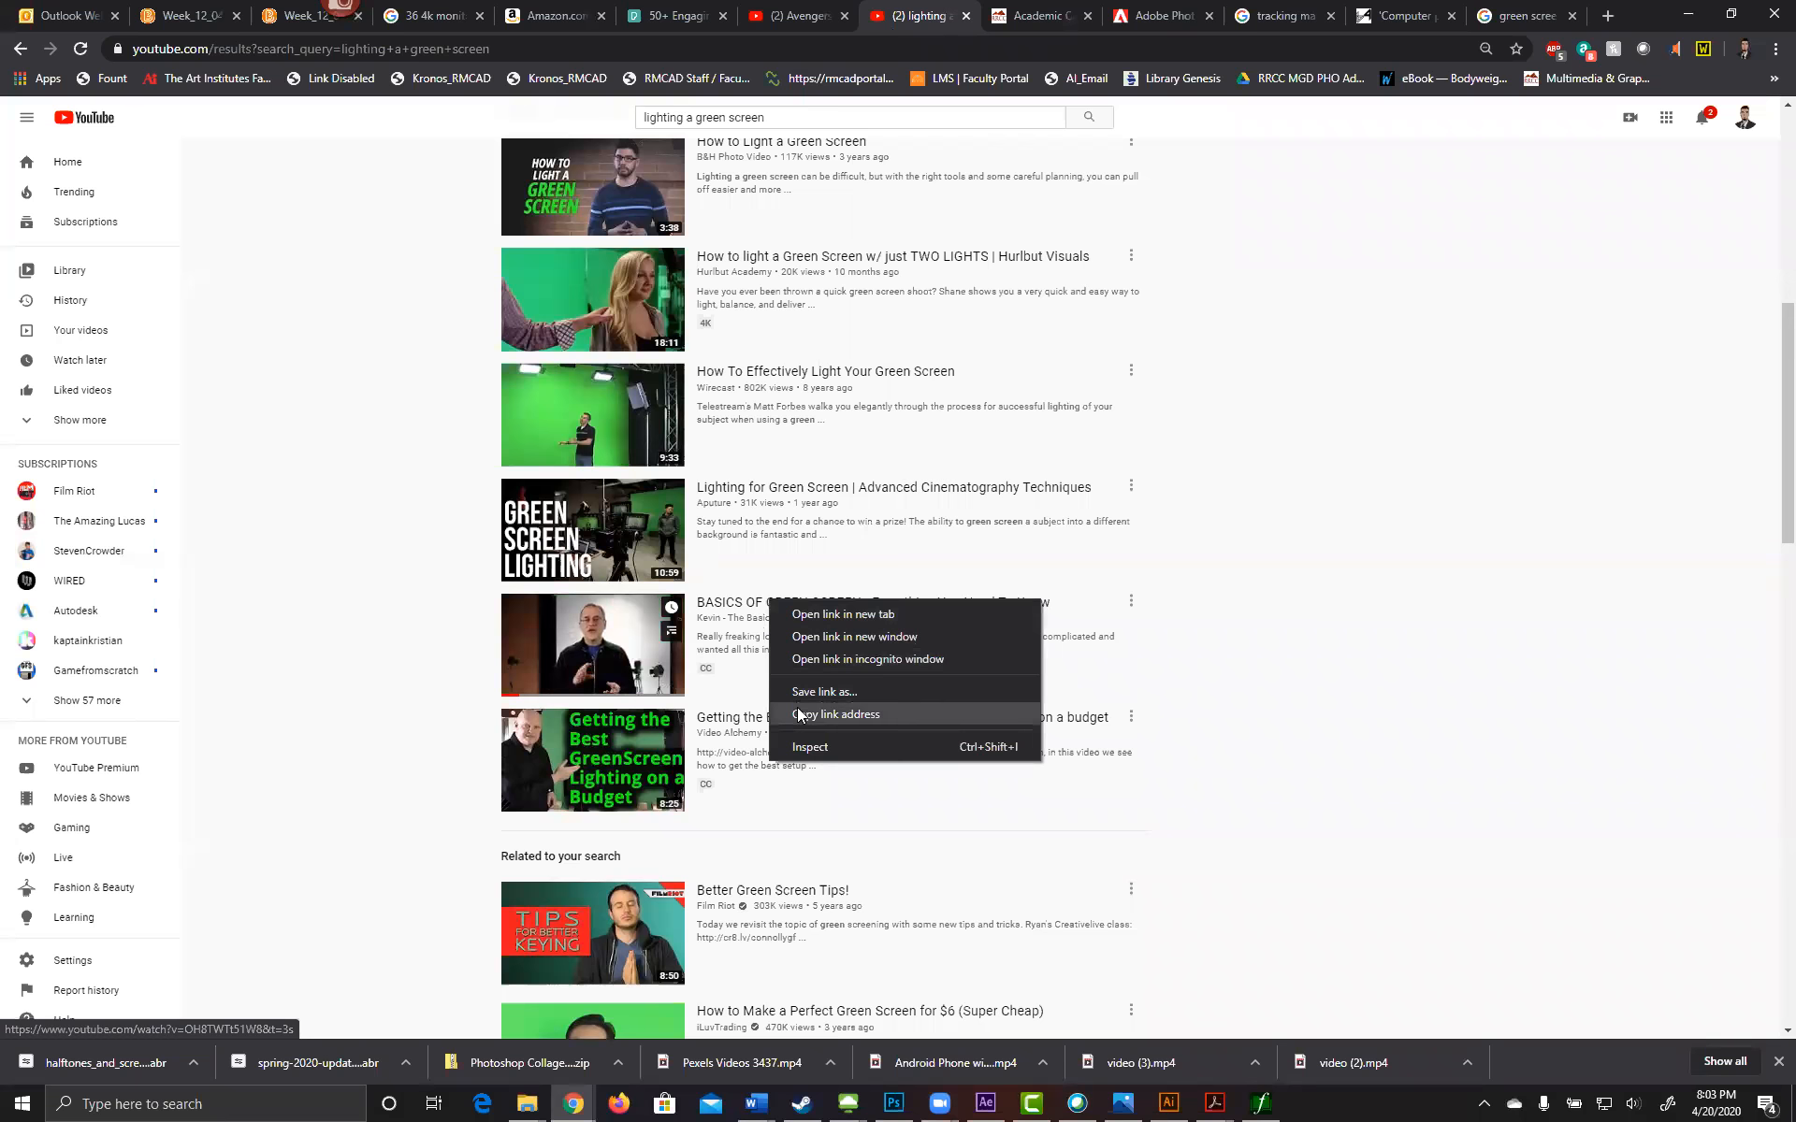
click(281, 28)
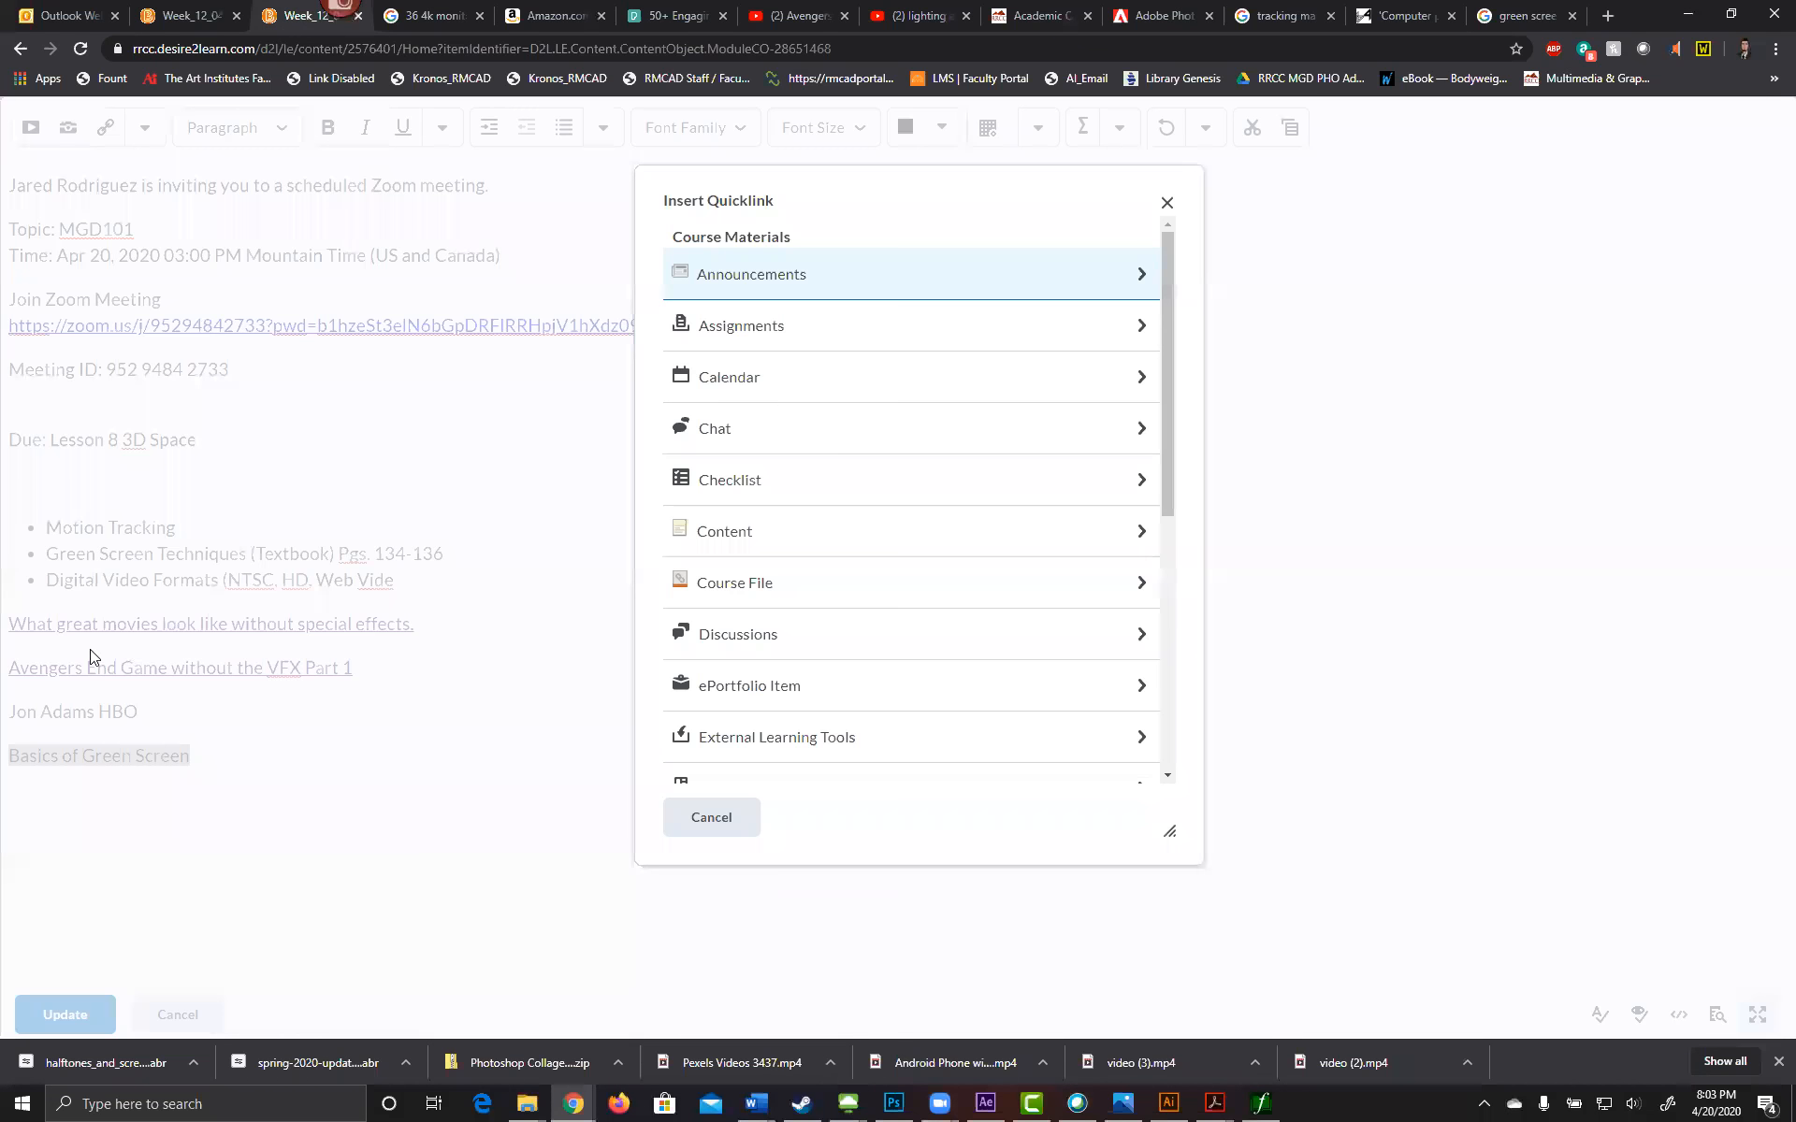
scroll(761, 714, down, 5)
click(754, 687)
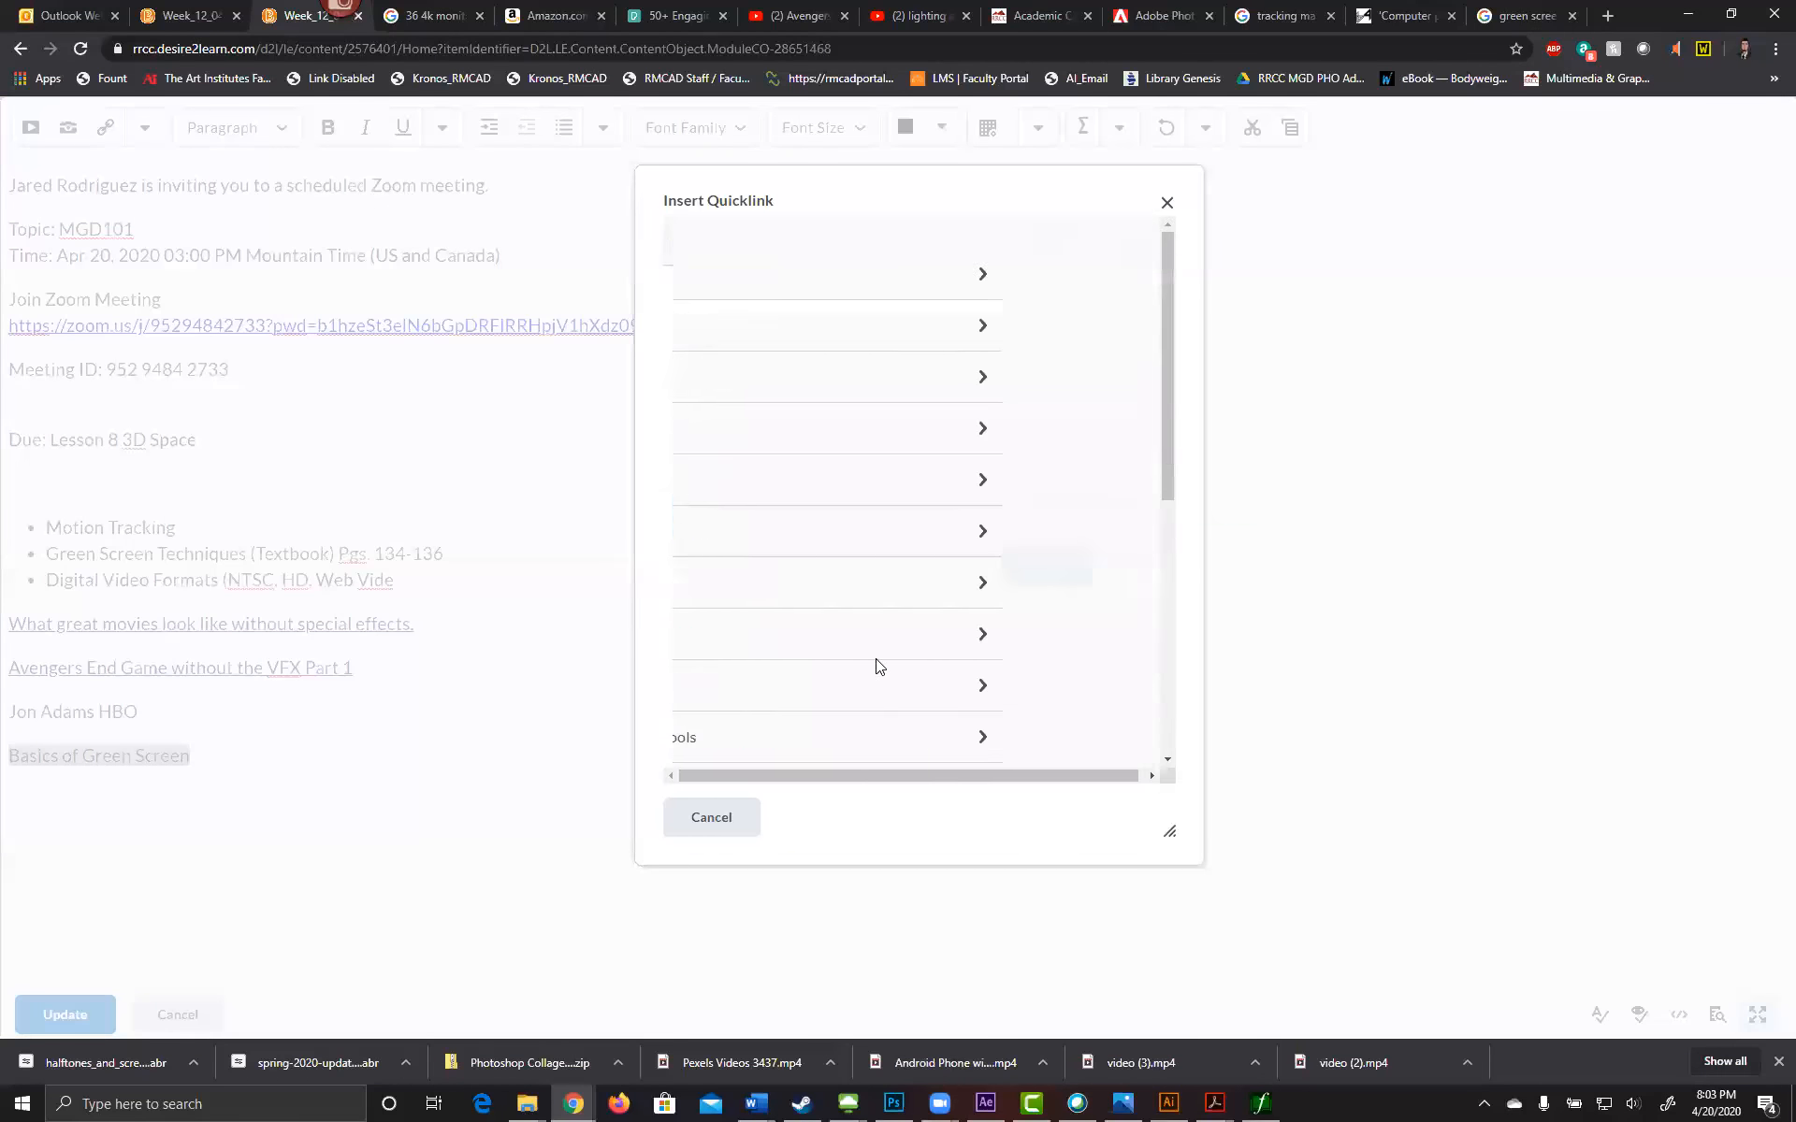
click(823, 328)
text(https://www.youtube.com/watch?v=OH8TWTt51W8&t=3s)
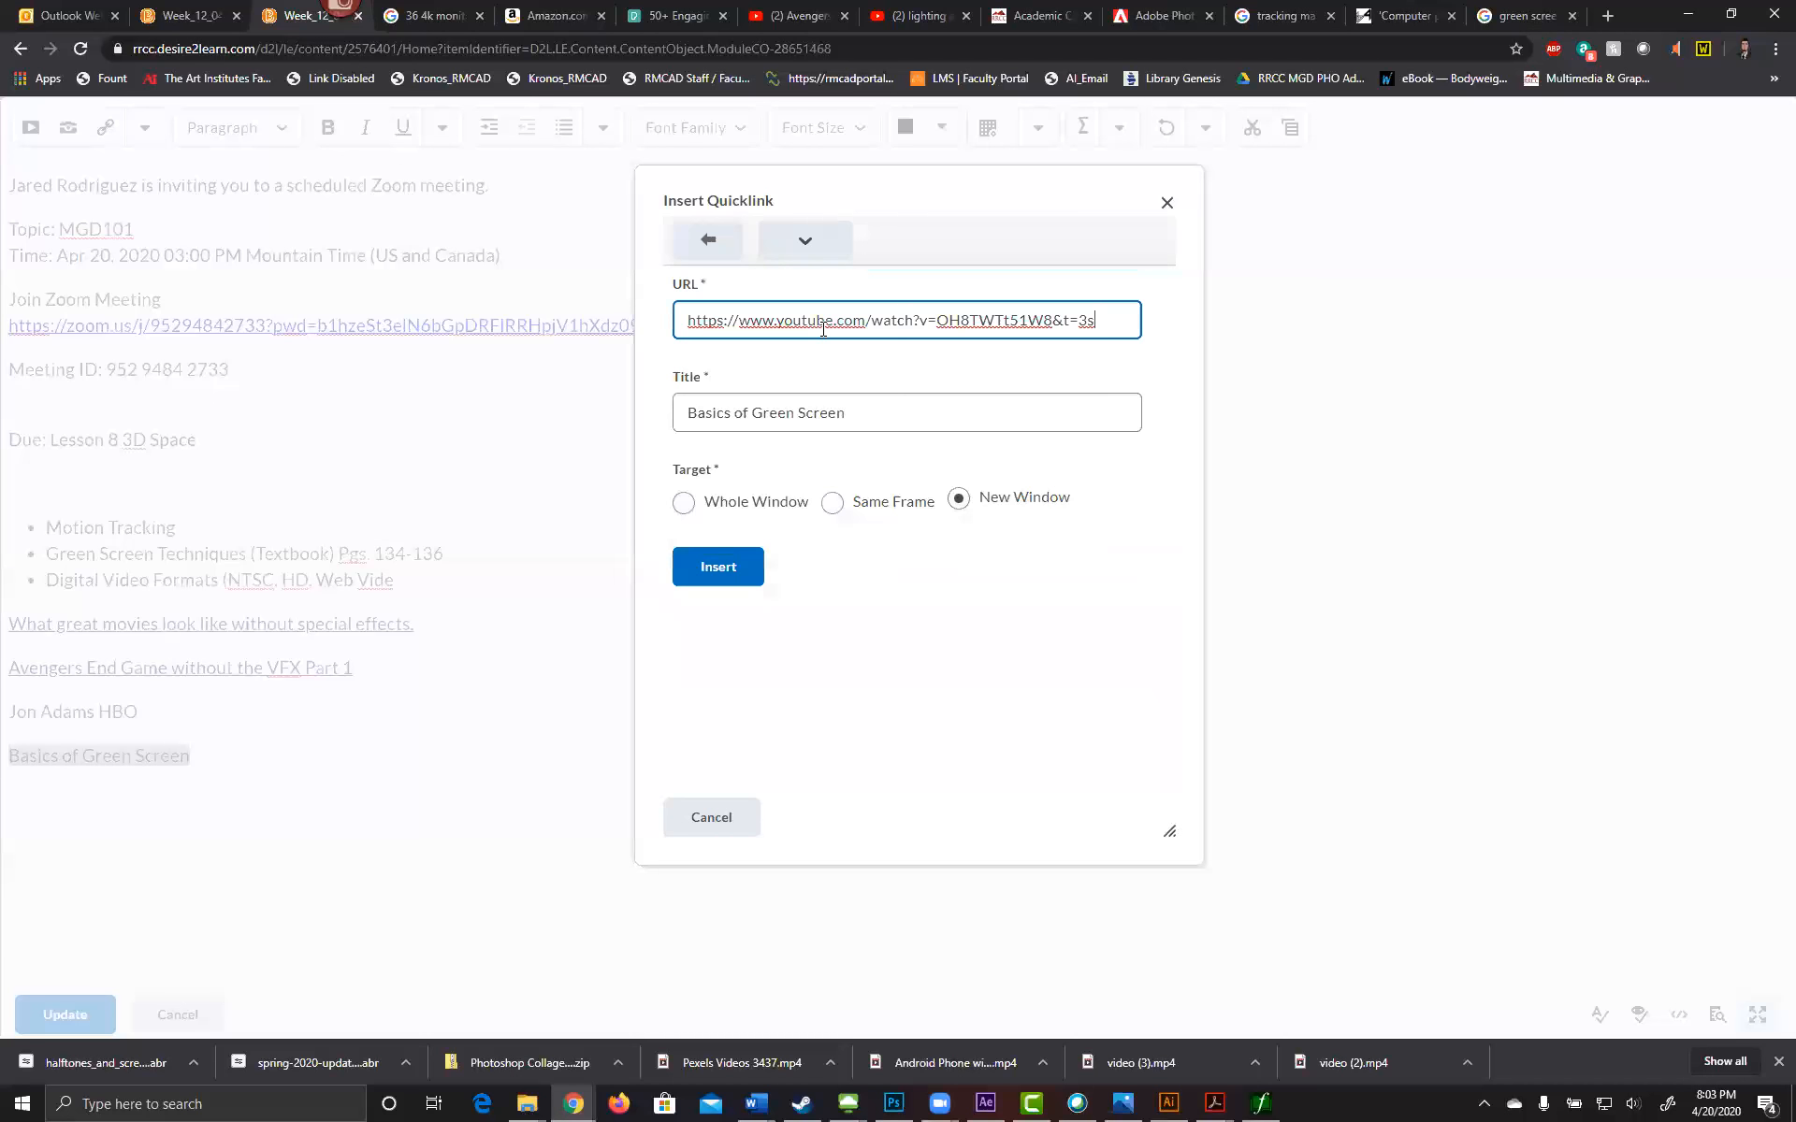
key(BackSpace)
key(BackSpace)
key(BackSpace)
key(BackSpace)
key(BackSpace)
key(BackSpace)
key(BackSpace)
key(BackSpace)
key(BackSpace)
key(BackSpace)
key(BackSpace)
key(BackSpace)
key(BackSpace)
key(BackSpace)
key(BackSpace)
key(BackSpace)
key(BackSpace)
key(BackSpace)
key(BackSpace)
key(BackSpace)
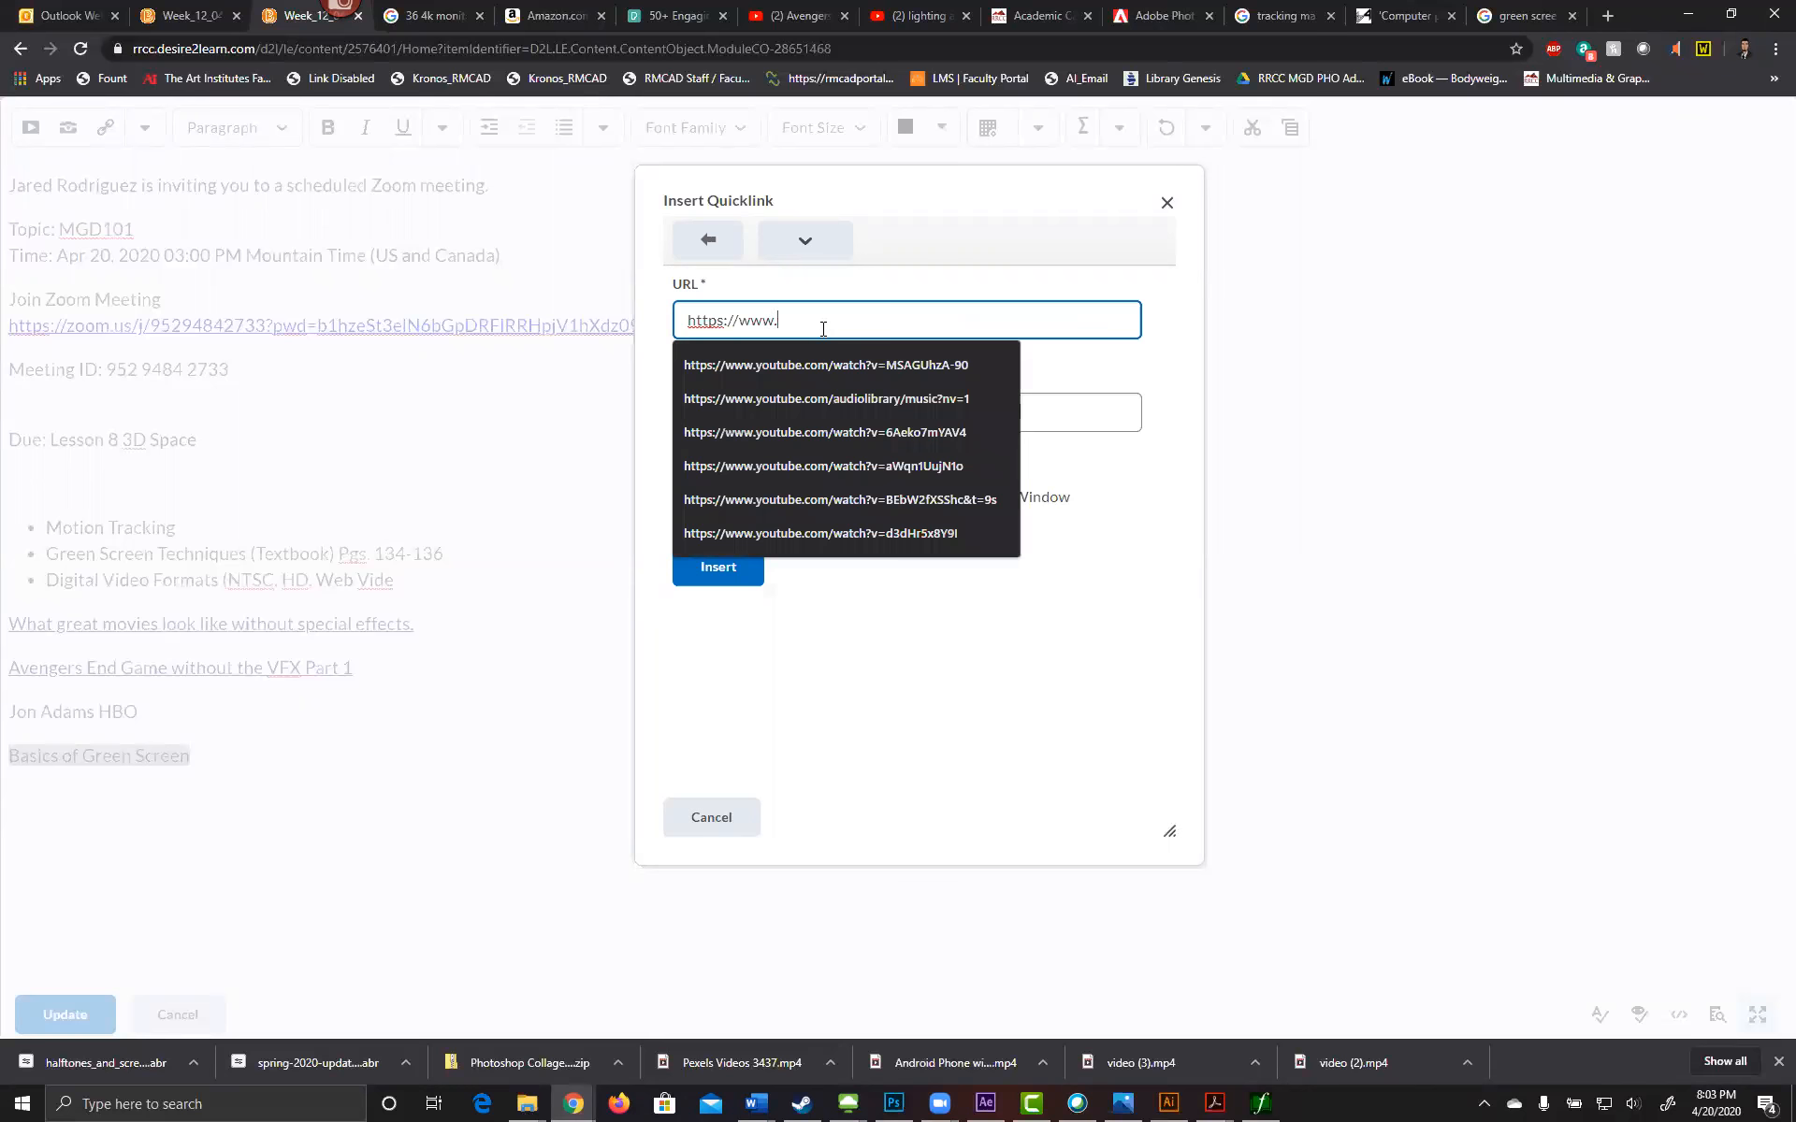
key(BackSpace)
key(BackSpace)
key(BackSpace)
key(BackSpace)
key(BackSpace)
key(BackSpace)
key(BackSpace)
key(BackSpace)
key(BackSpace)
key(BackSpace)
key(BackSpace)
key(BackSpace)
text(https://www.youtube.com/watch?v=OH8TWTt51W8&t=3s)
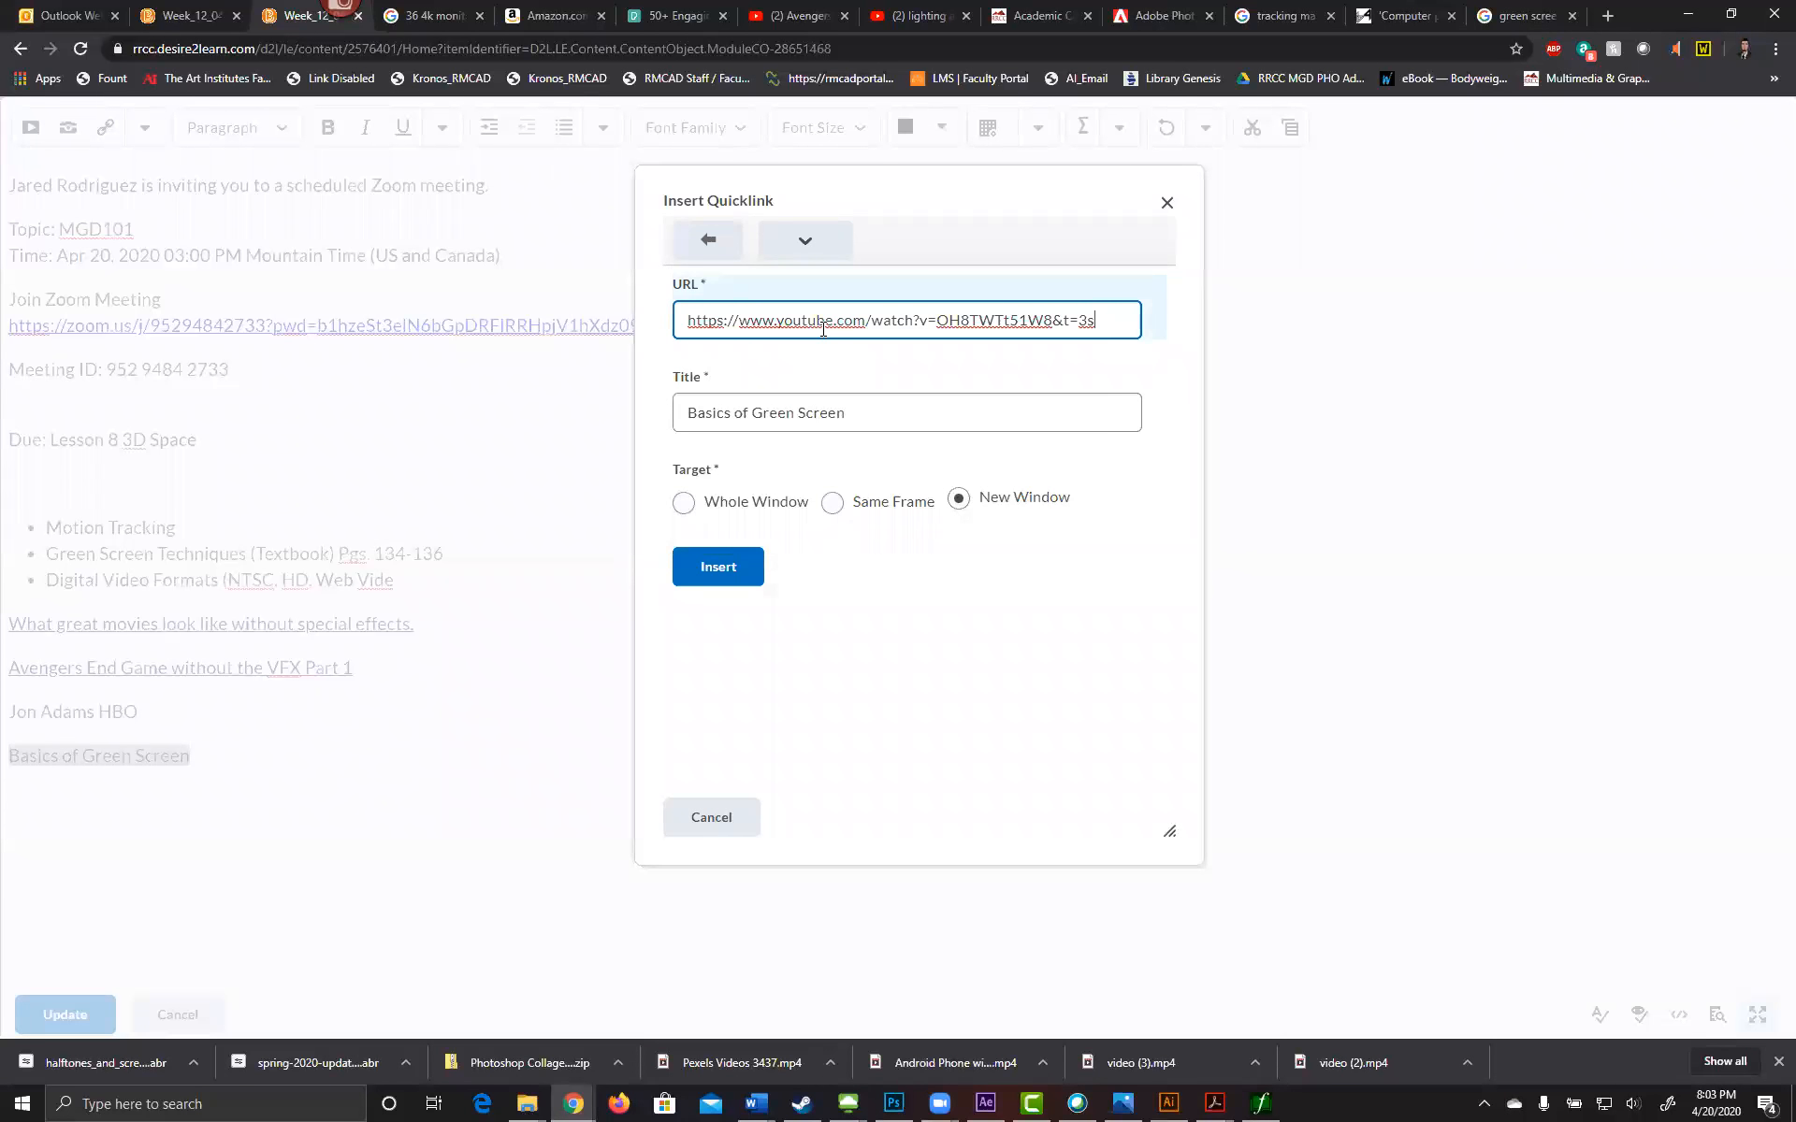
click(748, 570)
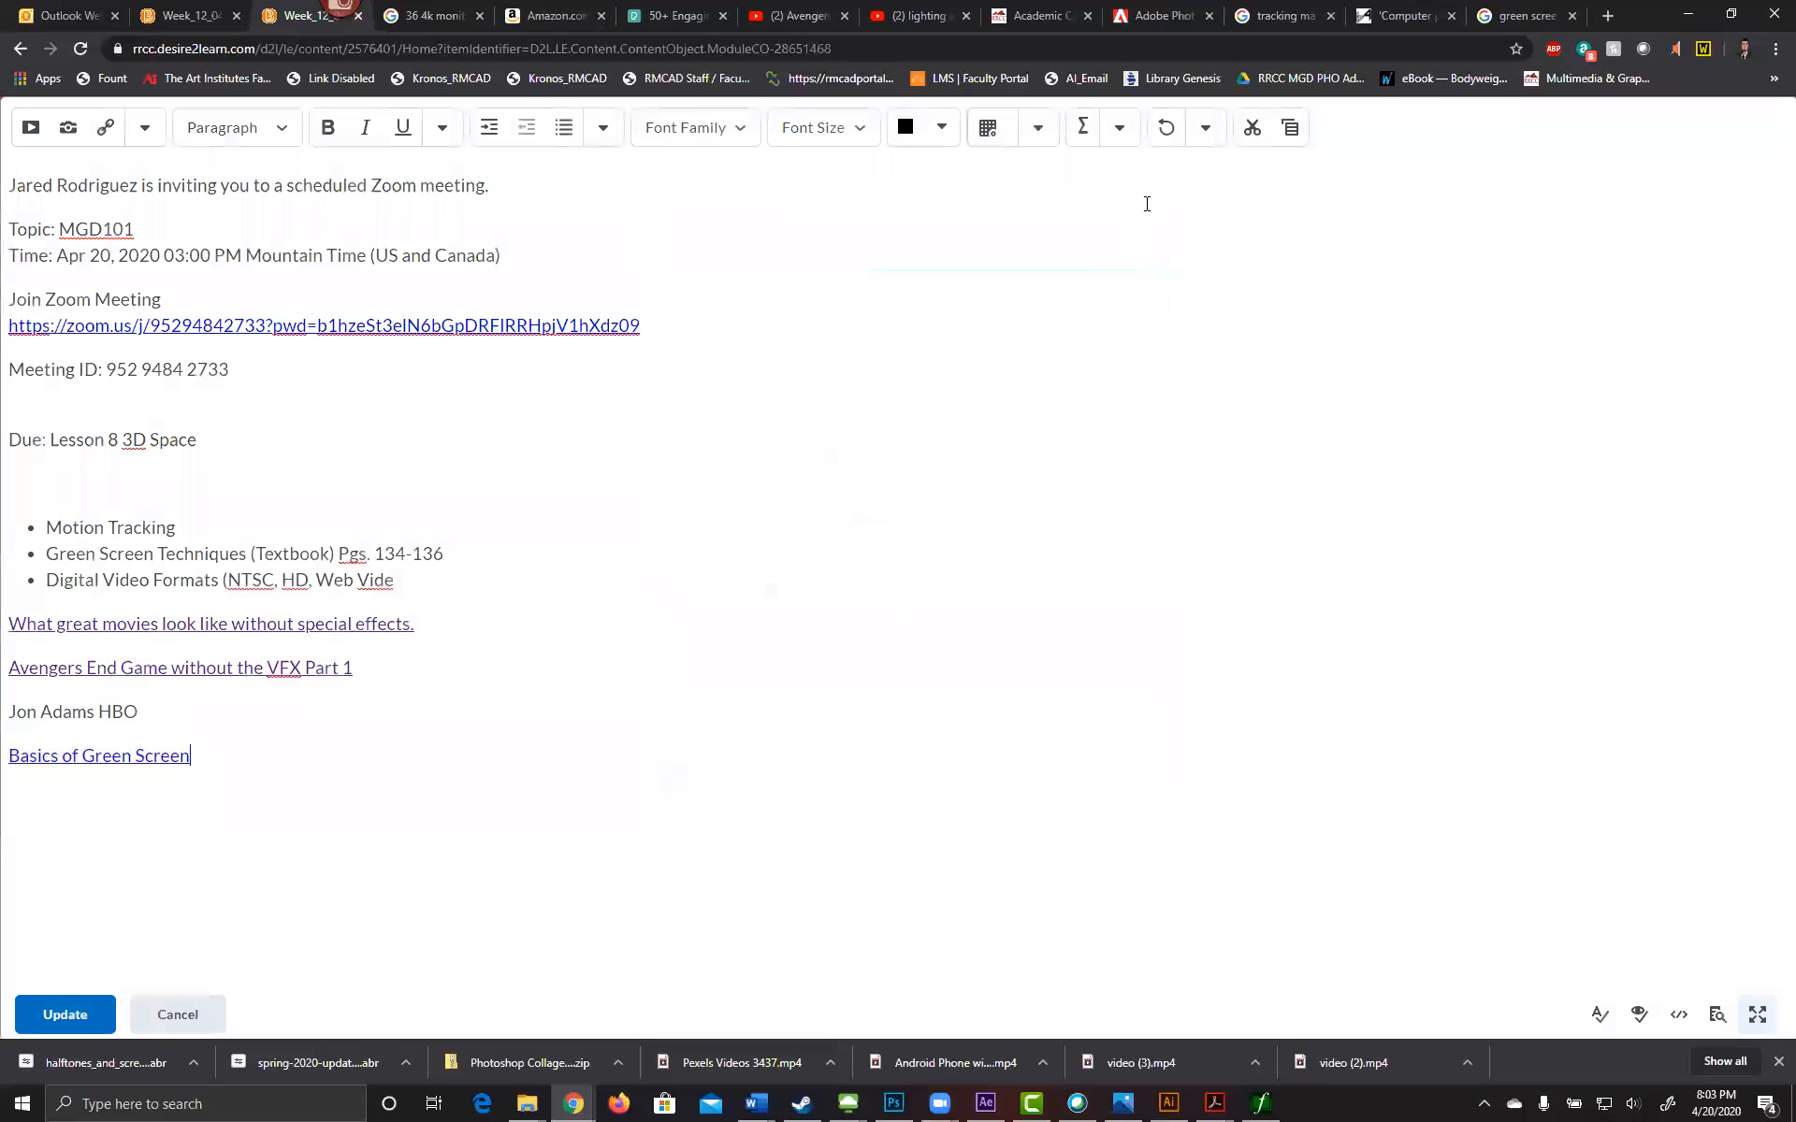
click(908, 21)
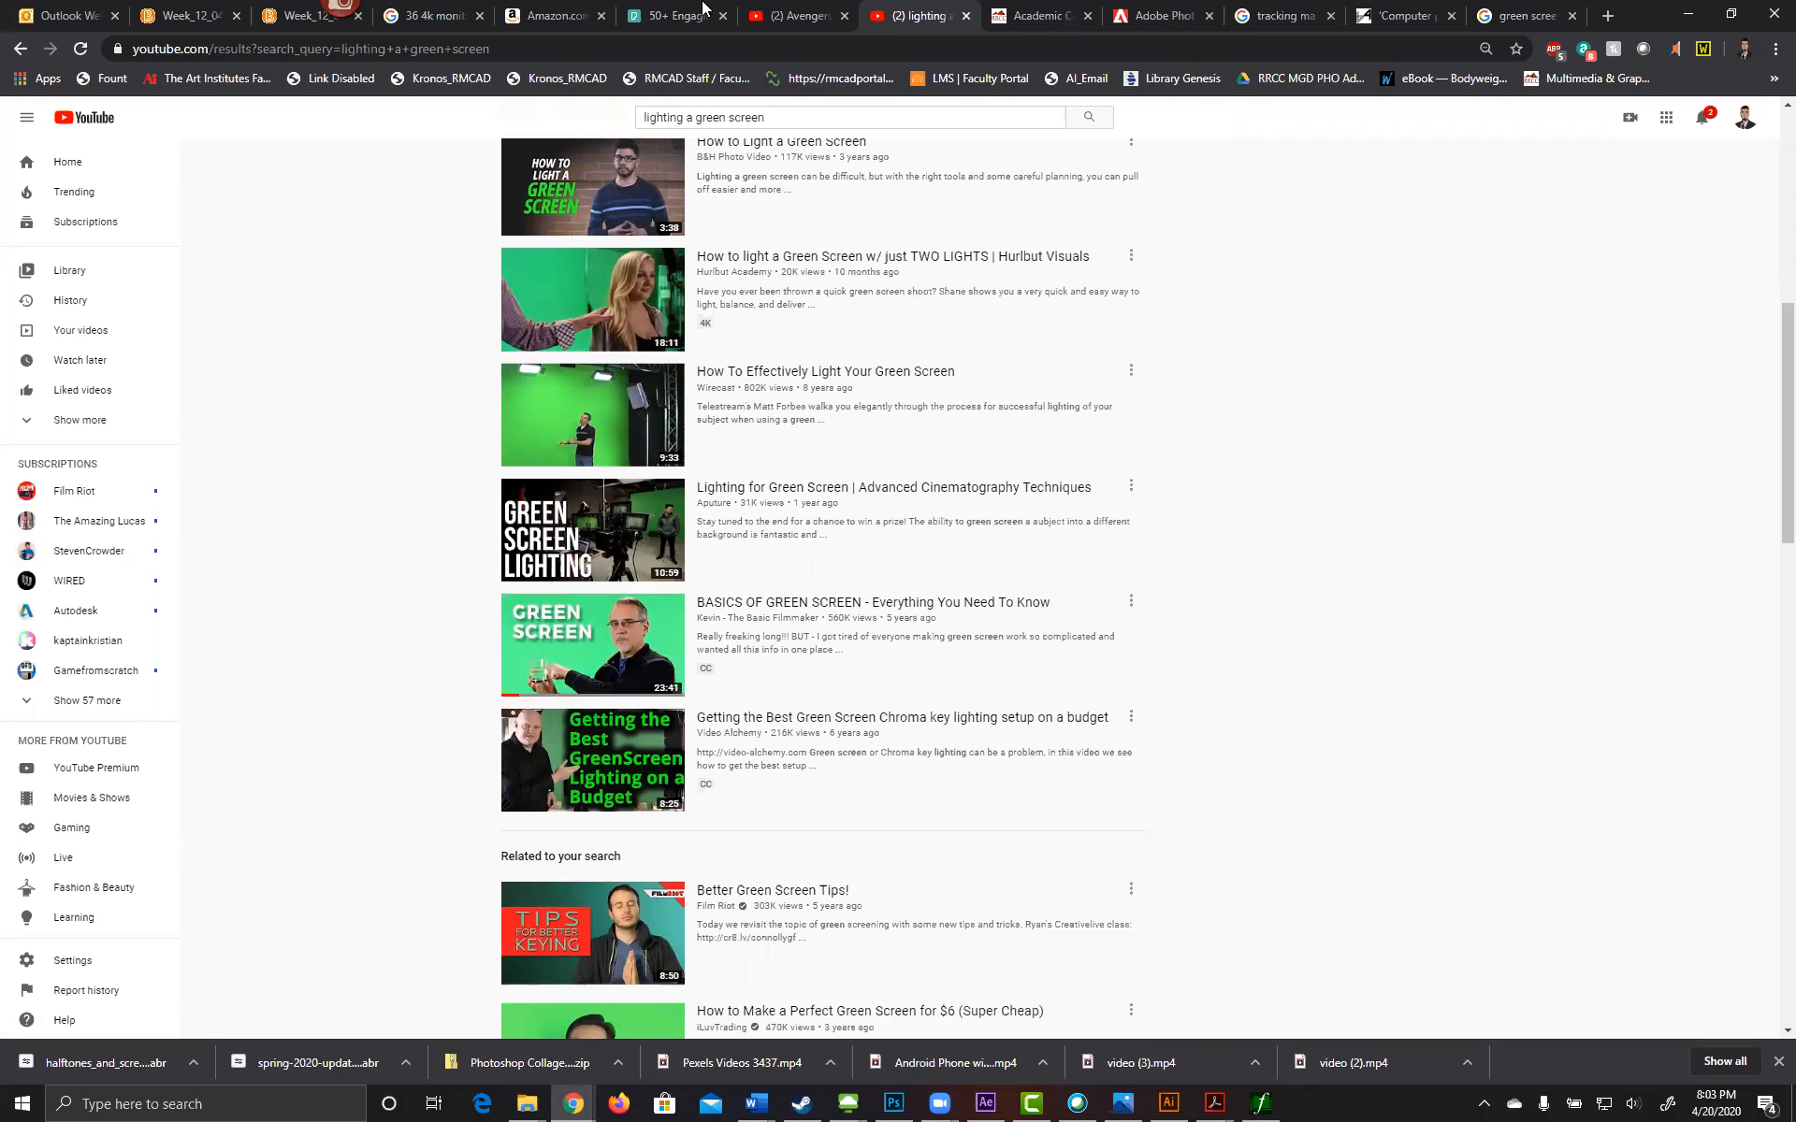
click(287, 19)
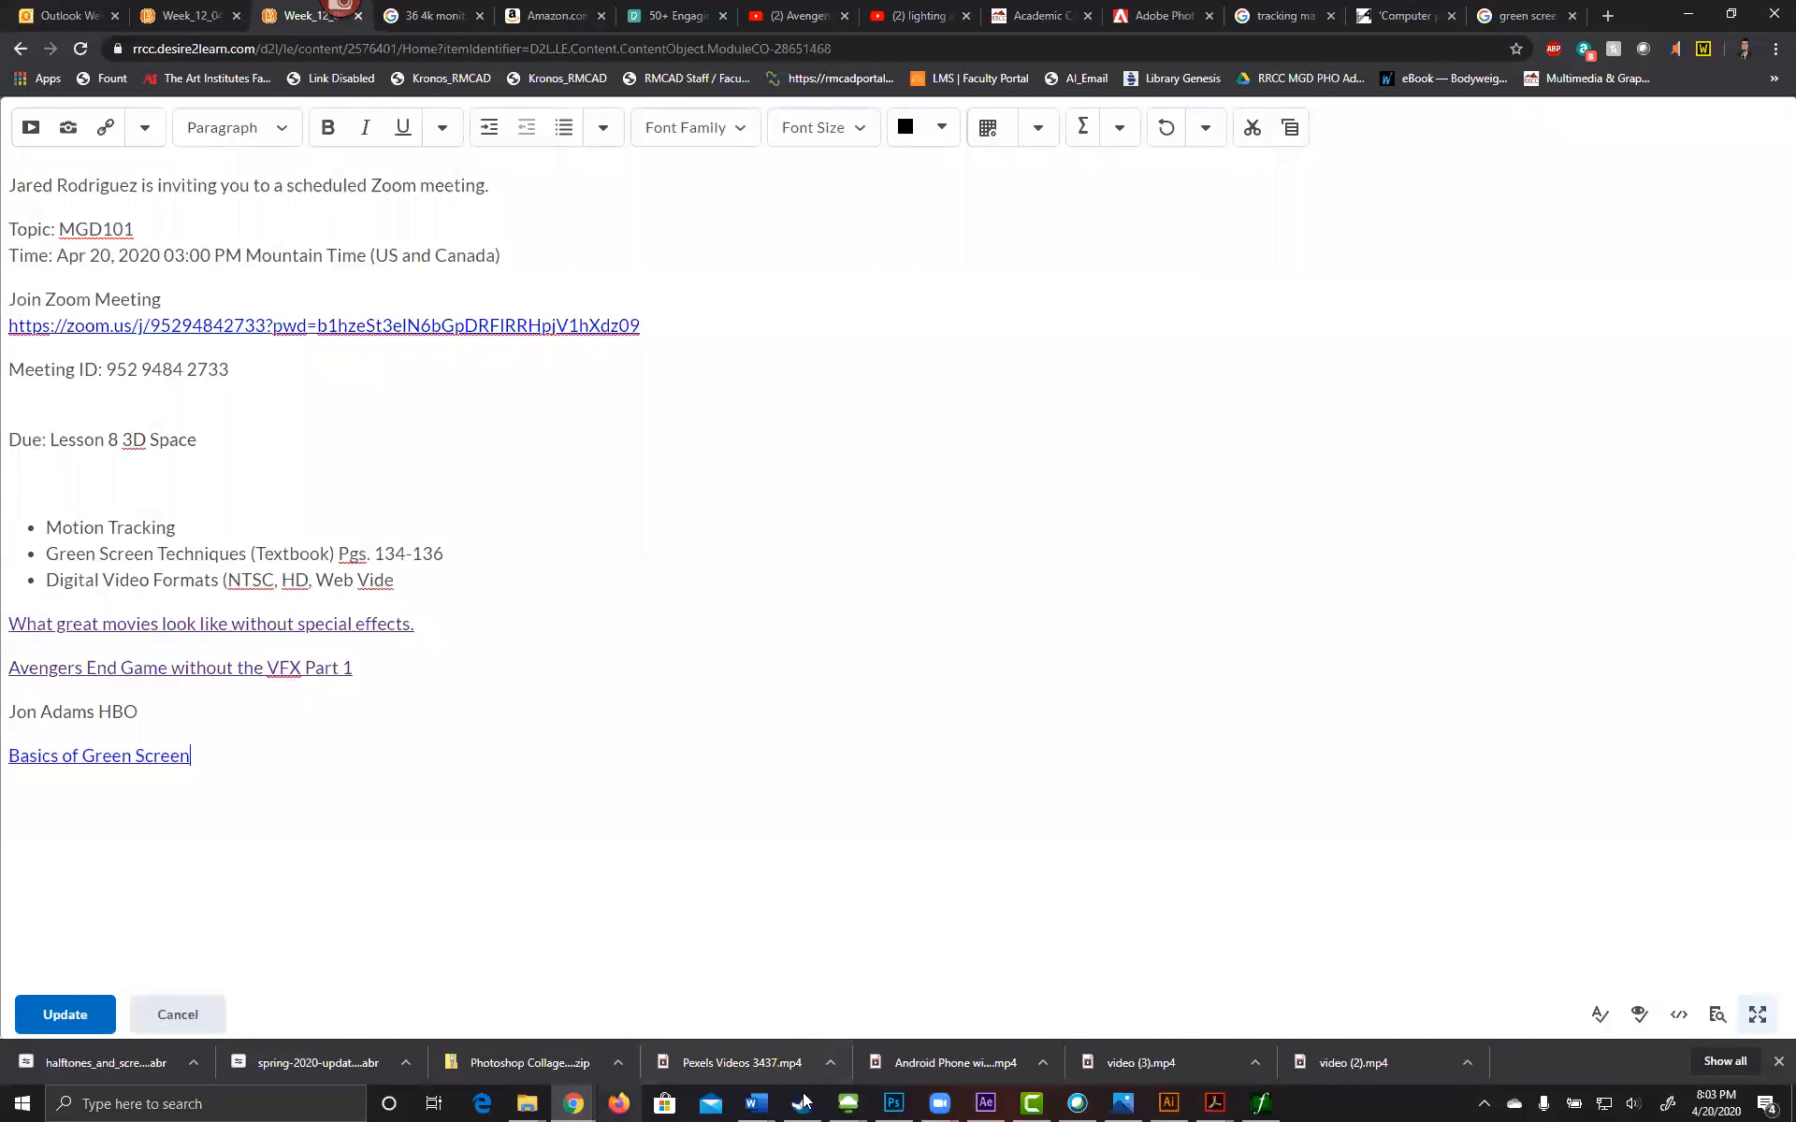
Step: Switch to After Effects and import the green-screen clip video (3) from the Week_12 Videos folder
click(985, 1103)
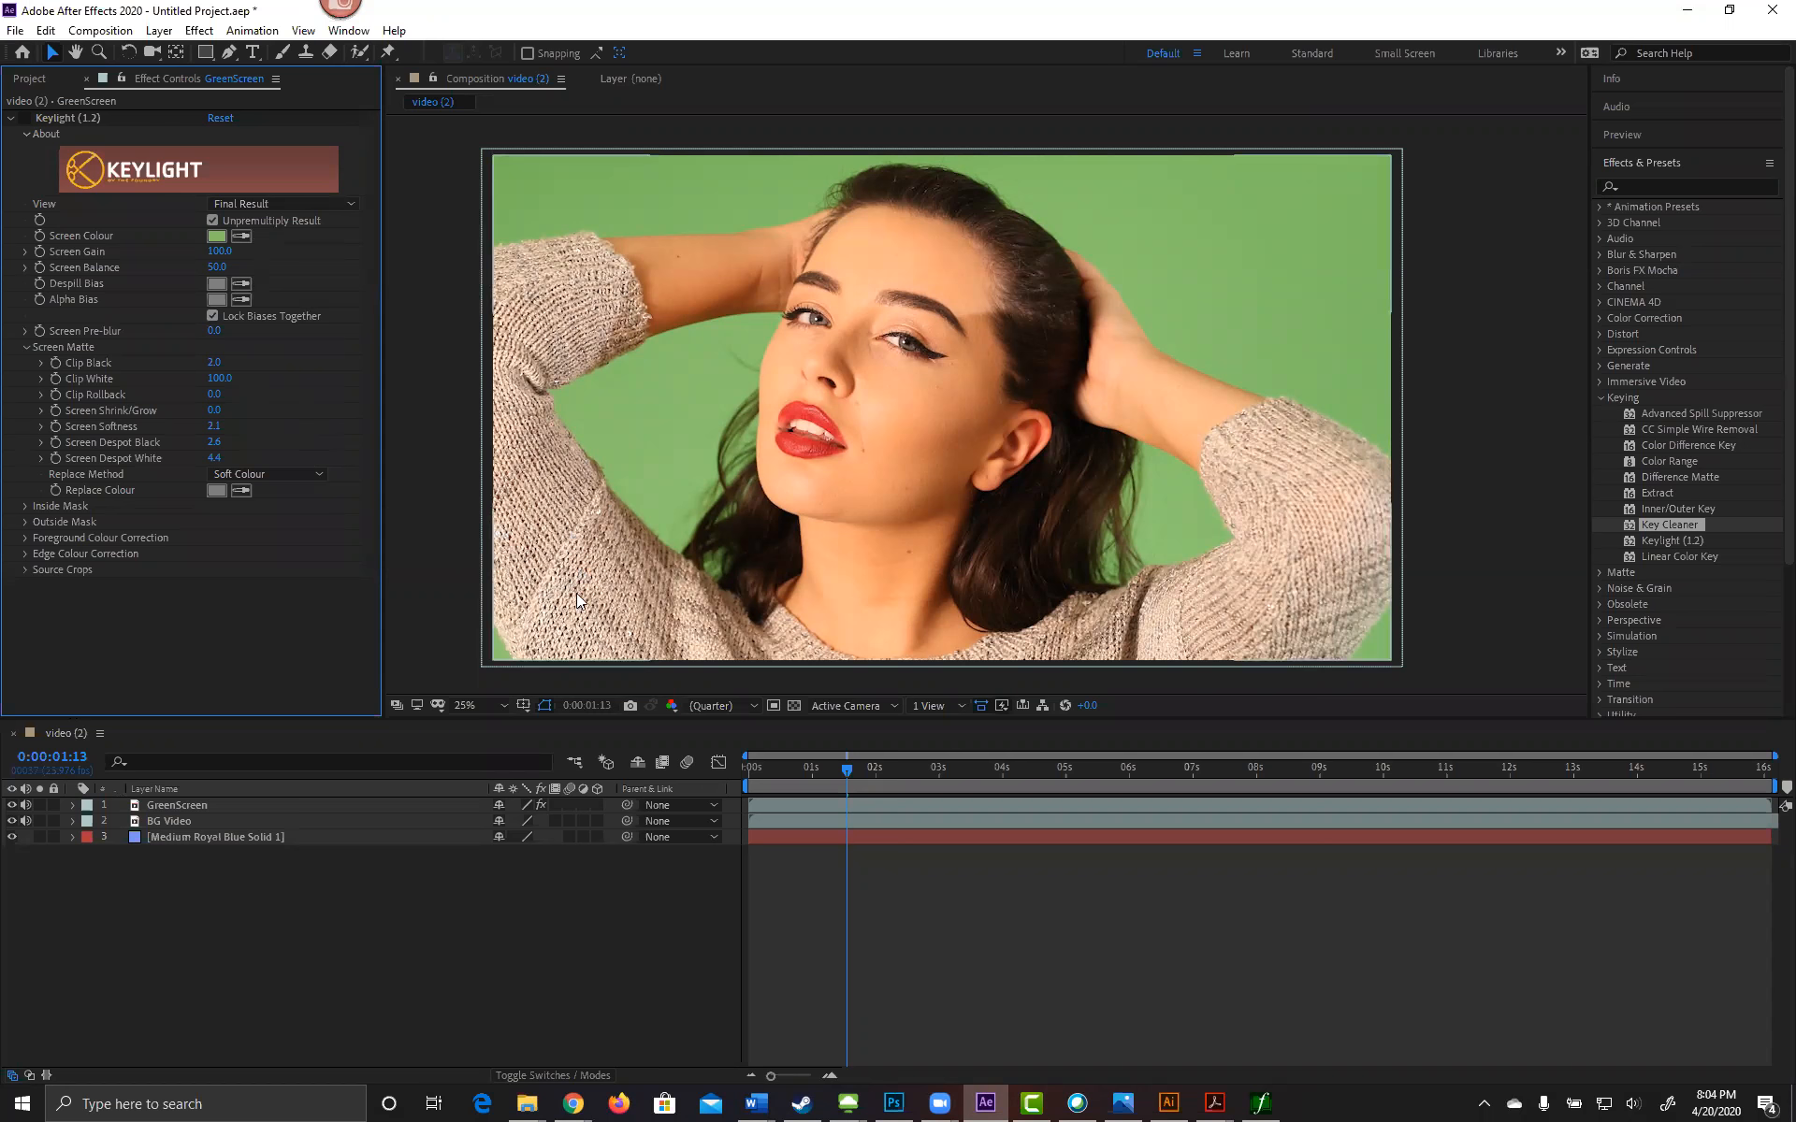
click(30, 78)
double_click(94, 359)
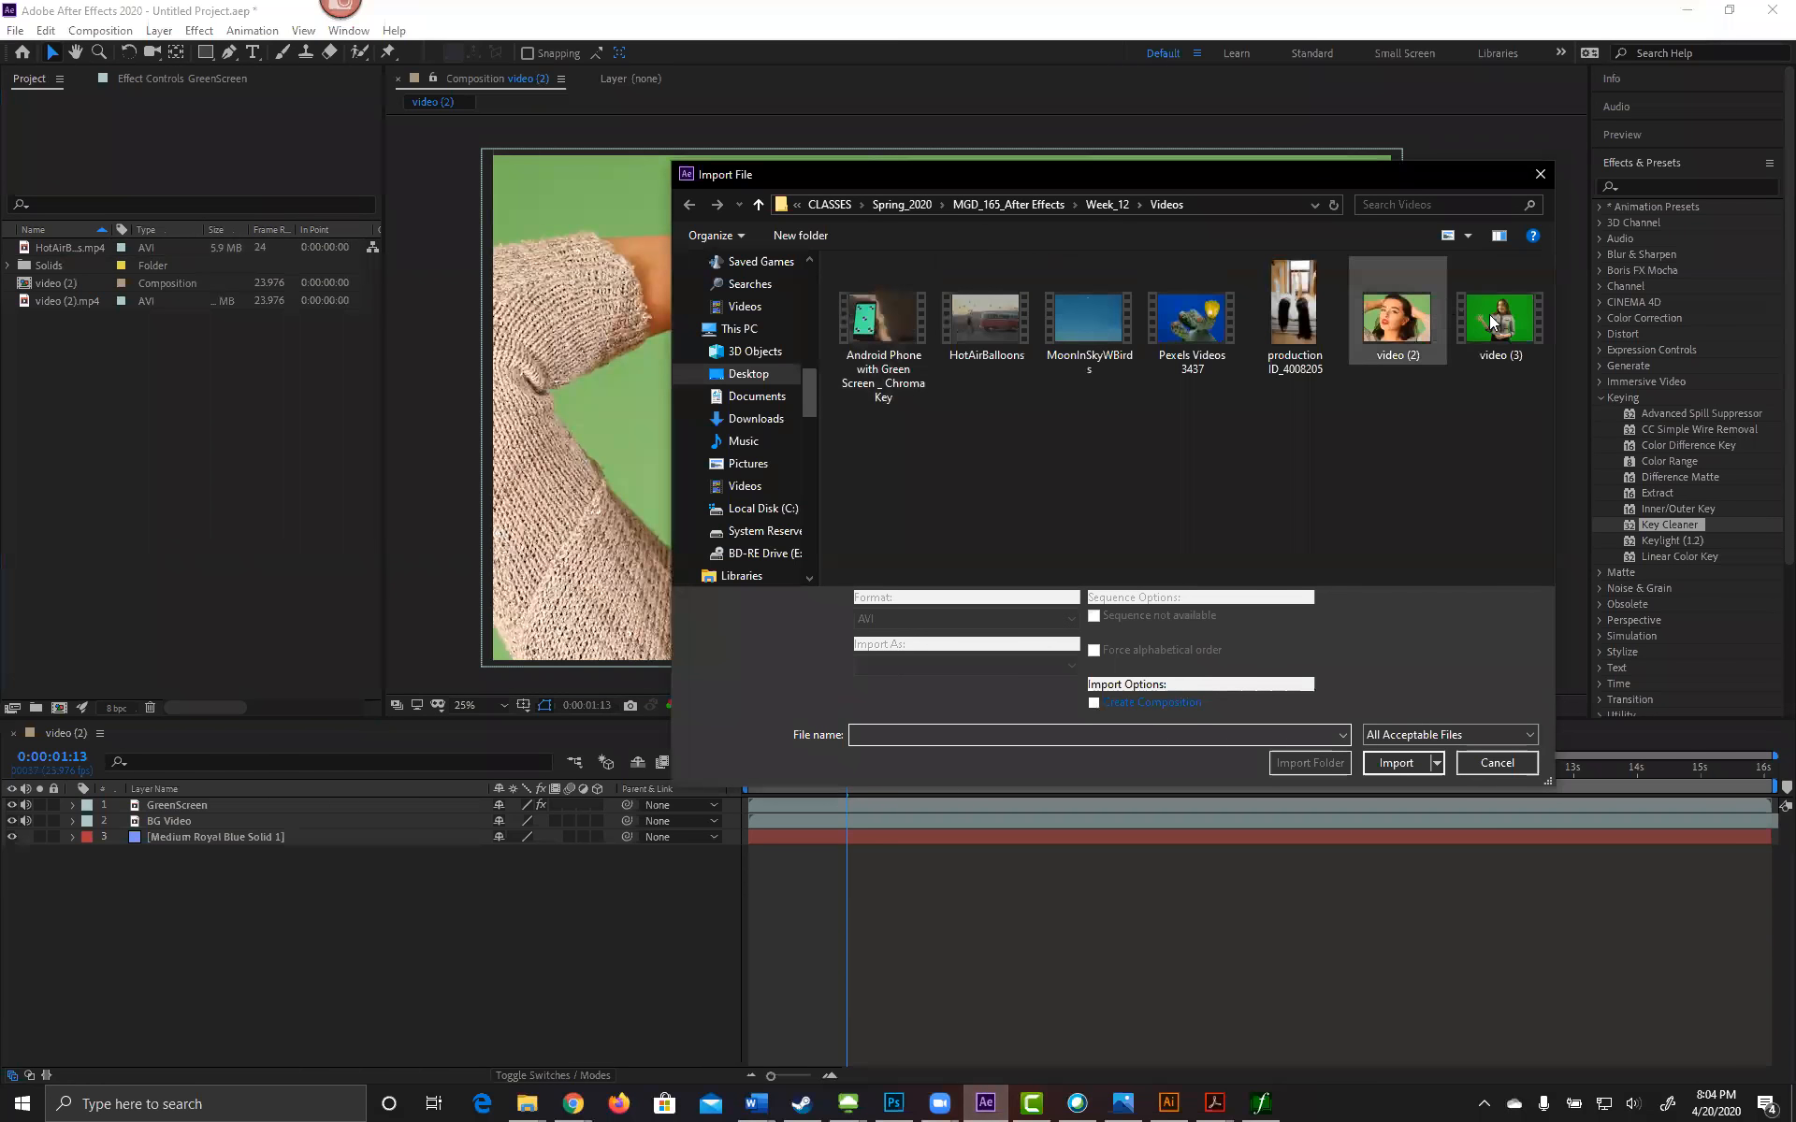
click(1496, 318)
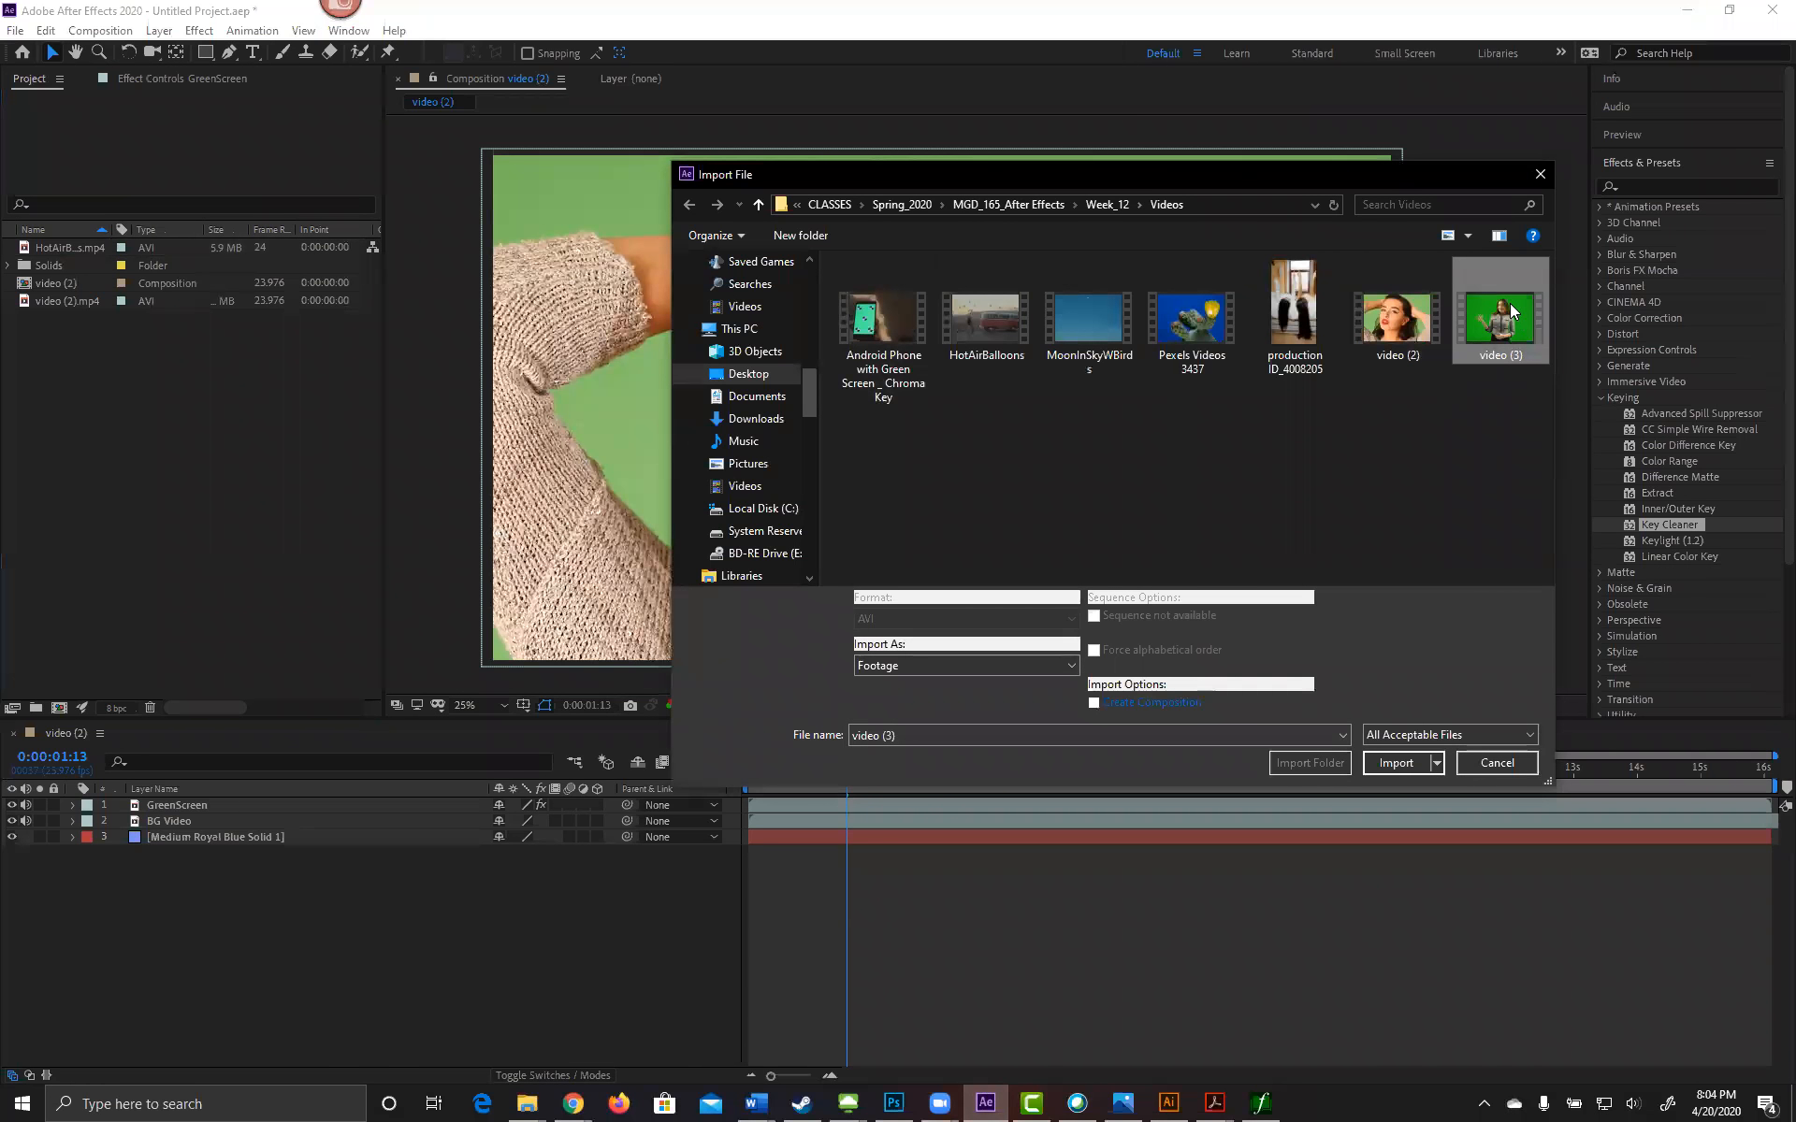
double_click(1511, 309)
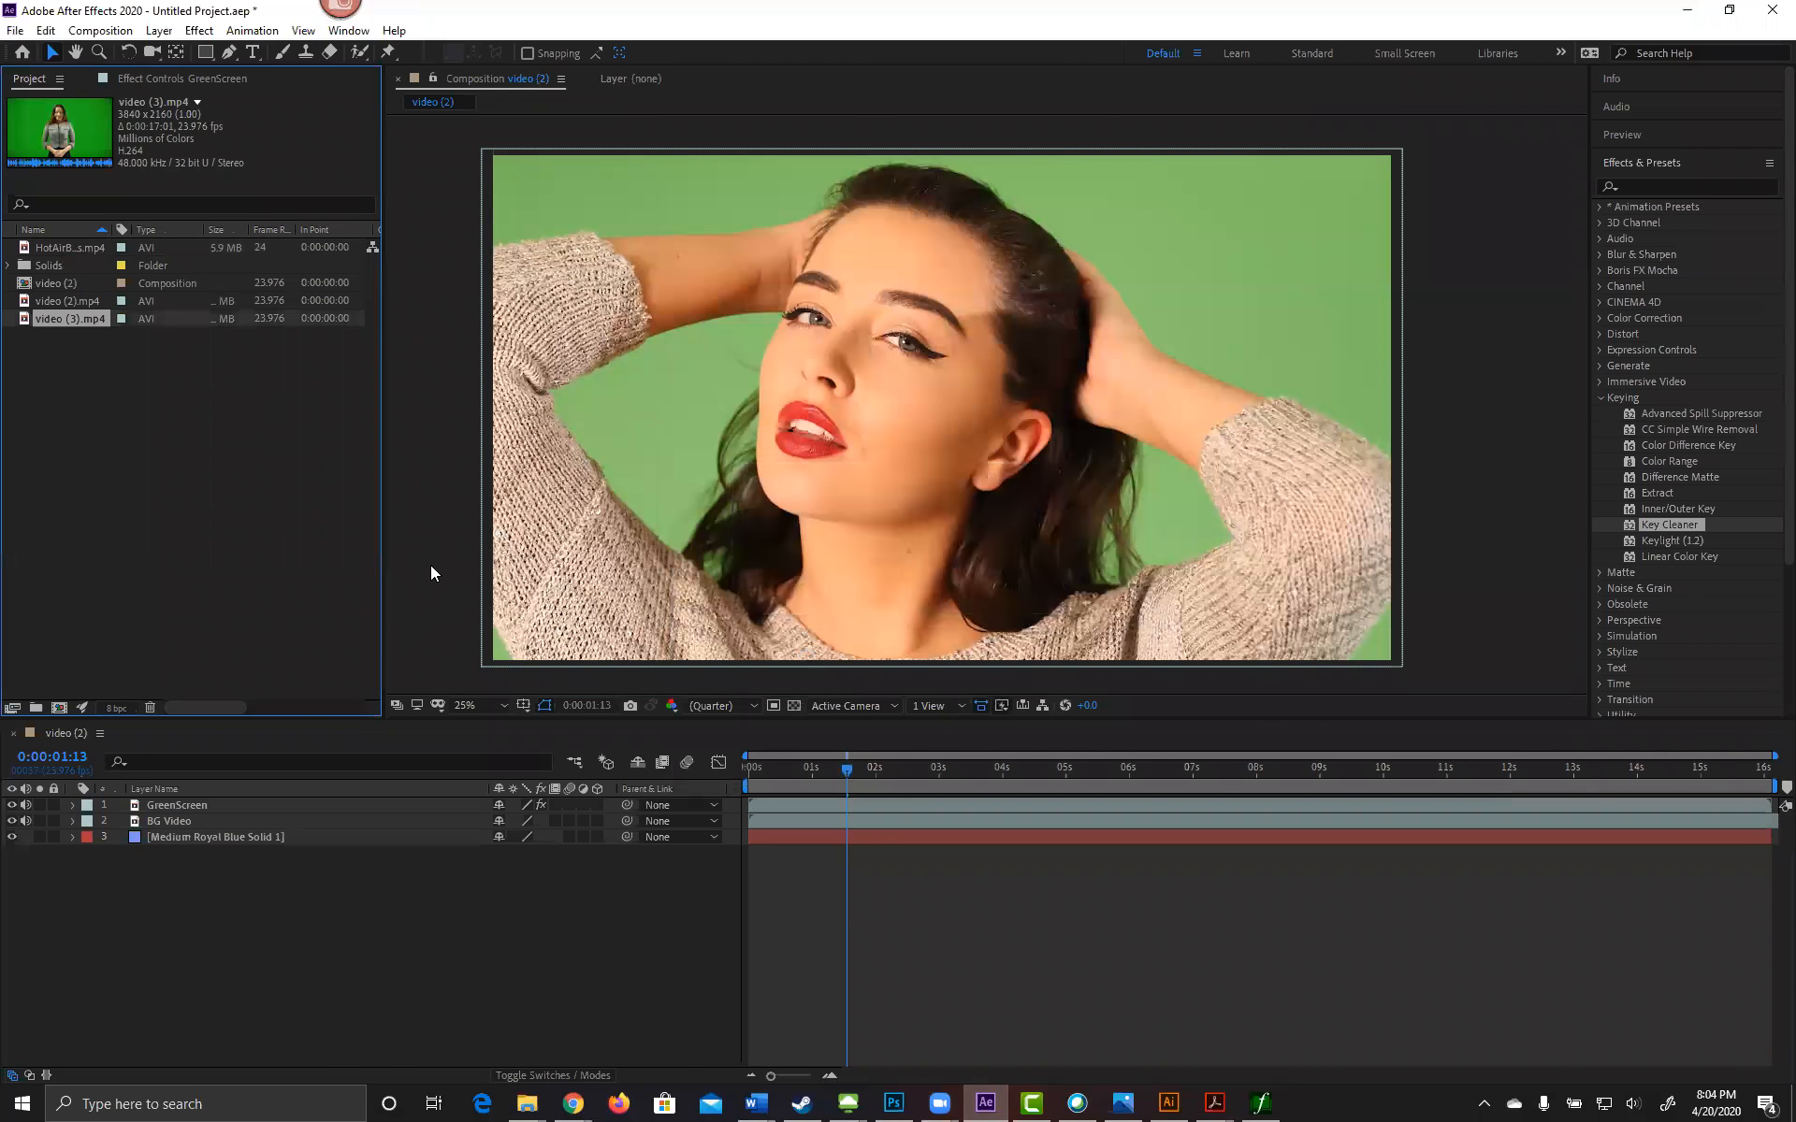
Step: Add video (3).mp4 as the top layer of the composition and hide the GreenScreen and BG Video layers
drag(90, 127, 294, 804)
click(11, 820)
click(11, 837)
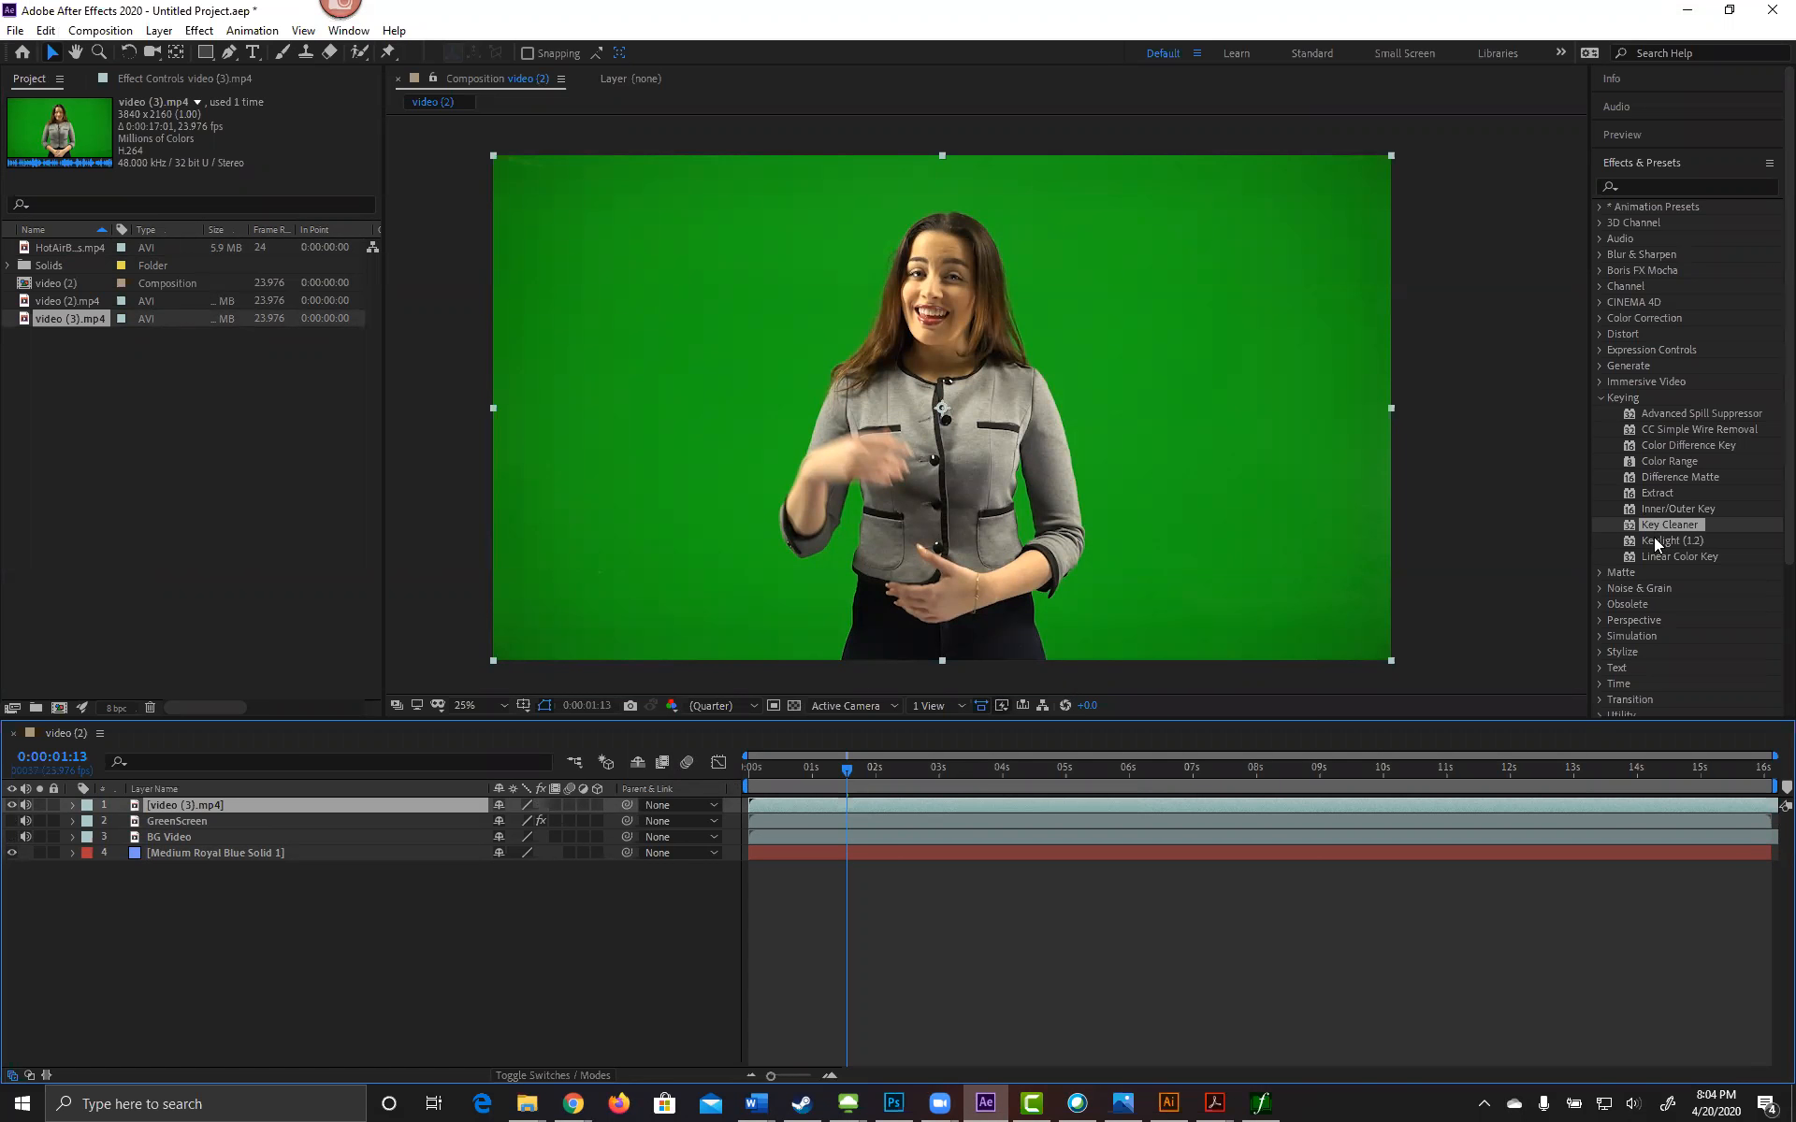
Step: Apply Keylight (1.2) to the video (3).mp4 layer and sample its green backdrop as the Screen Colour
drag(1654, 539, 1214, 333)
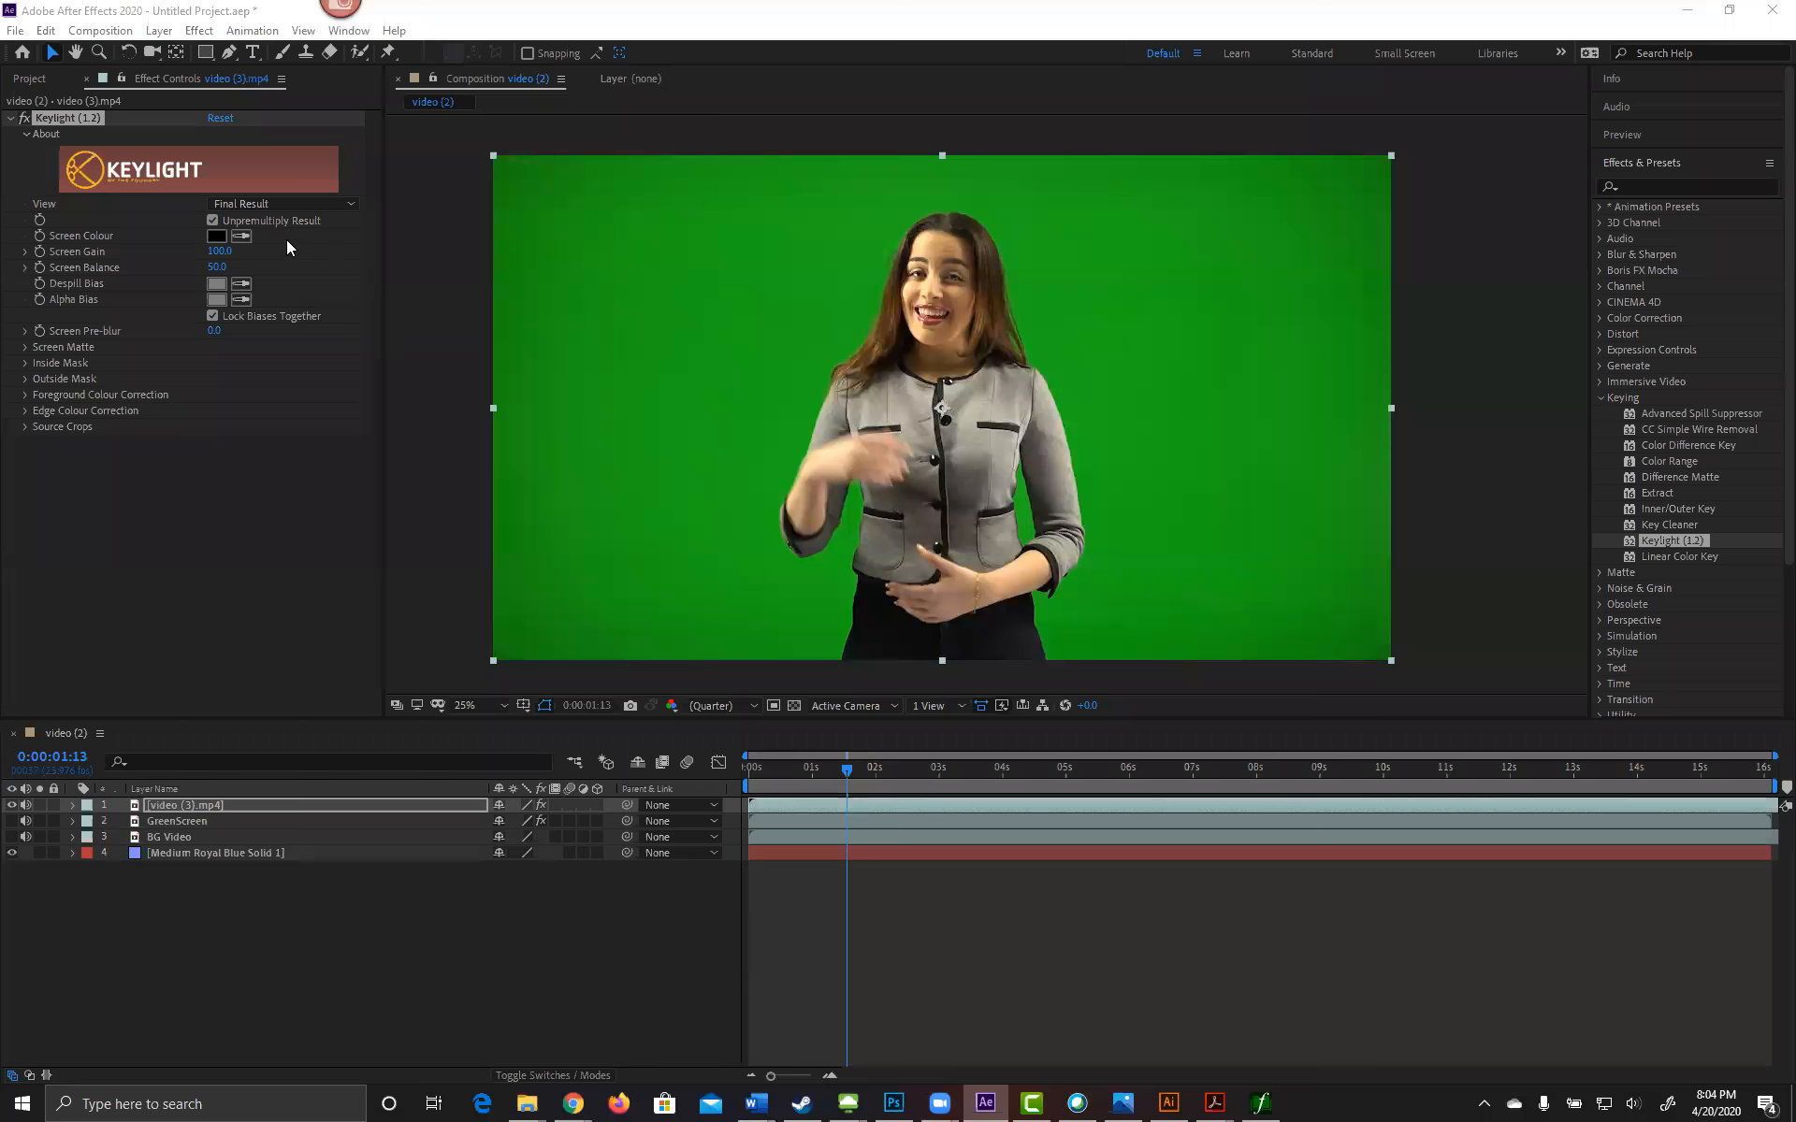
click(242, 236)
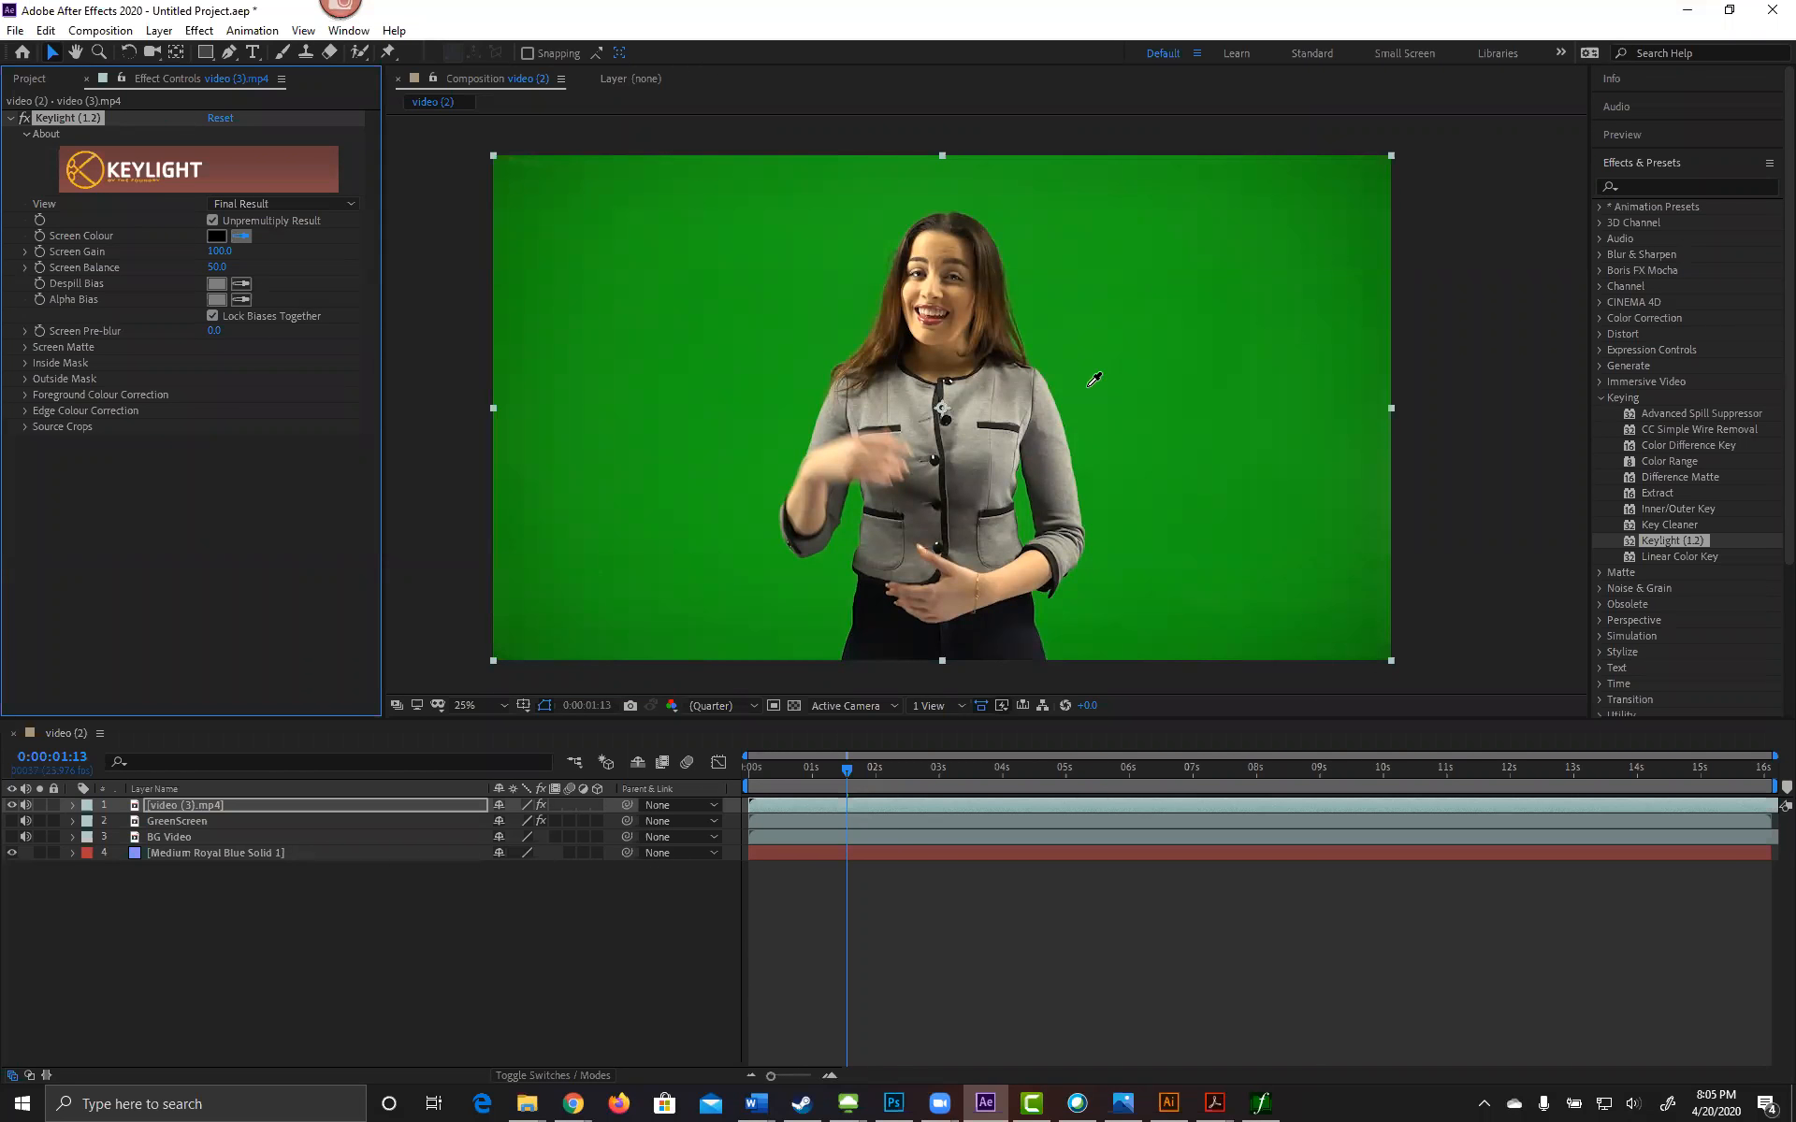
click(1270, 393)
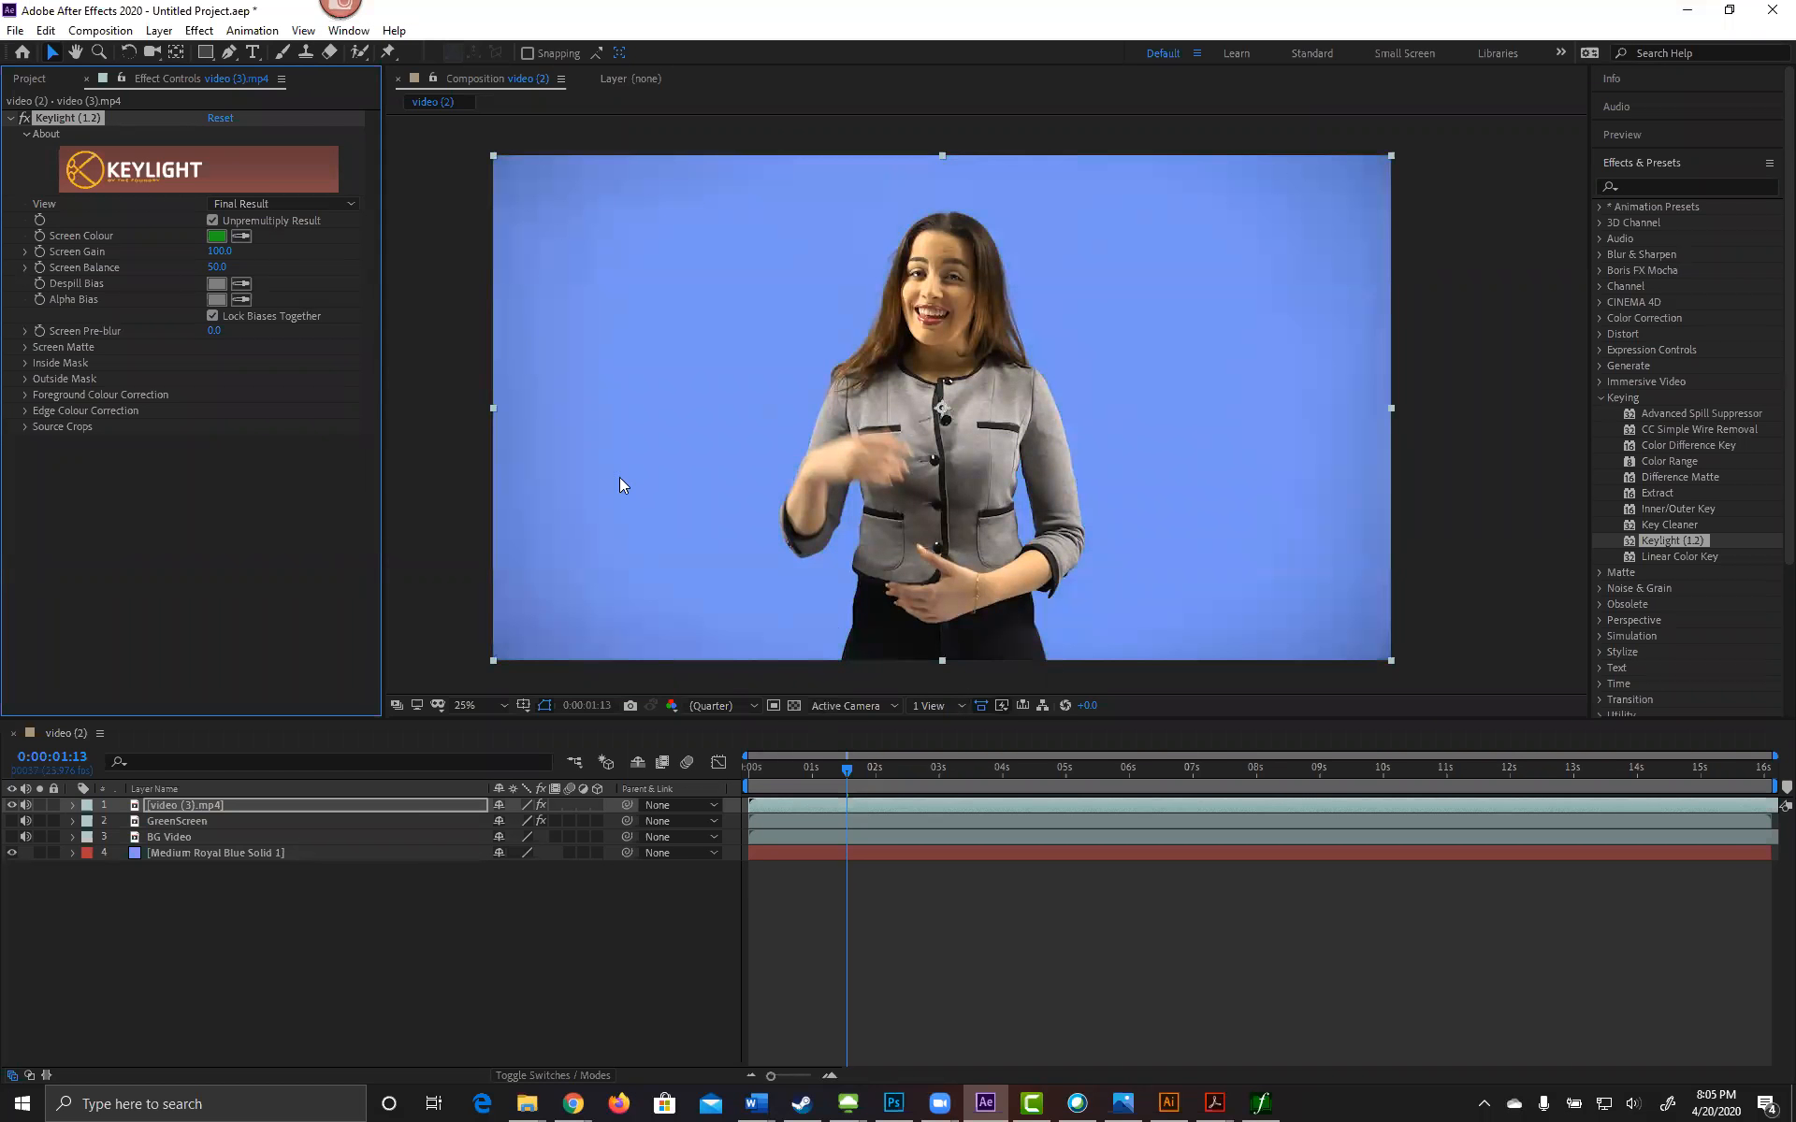
Step: Check the key against different backgrounds by toggling the visibility of the blue solid and BG Video layers
click(11, 853)
click(11, 853)
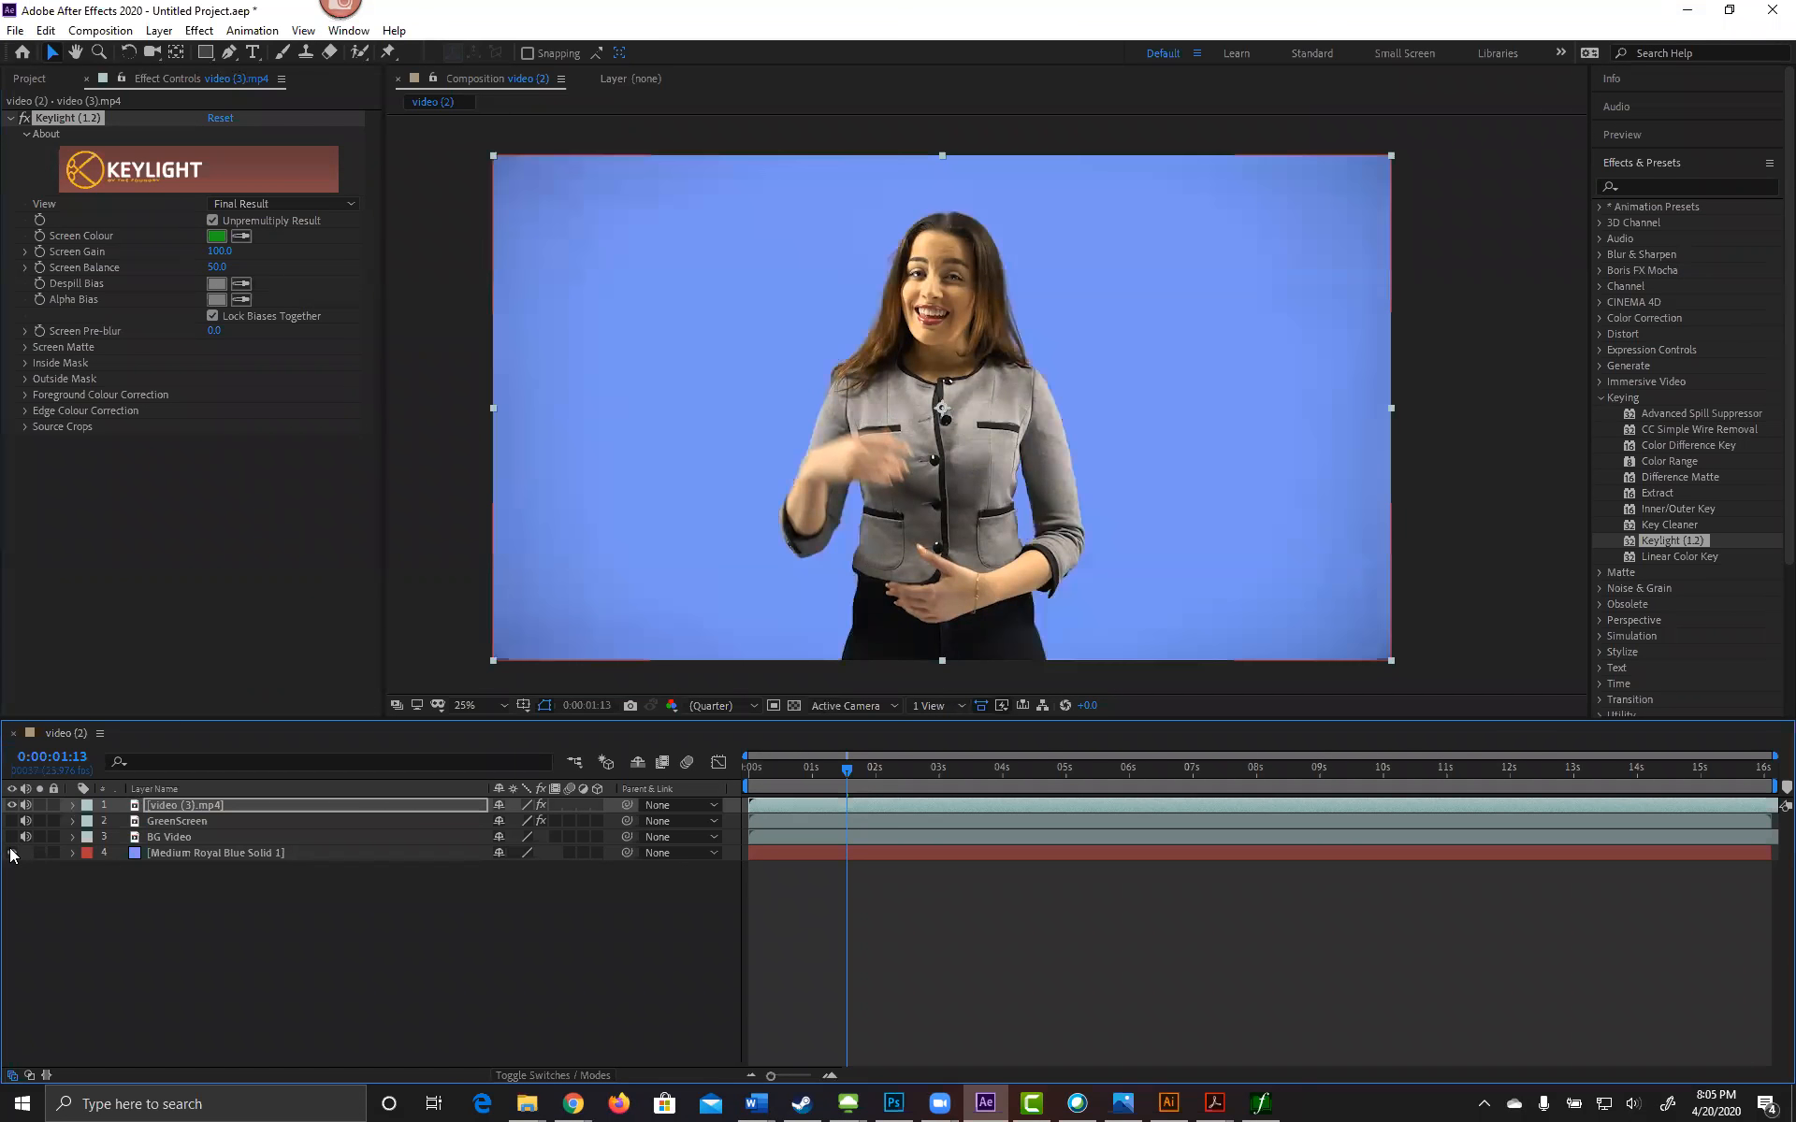
click(13, 837)
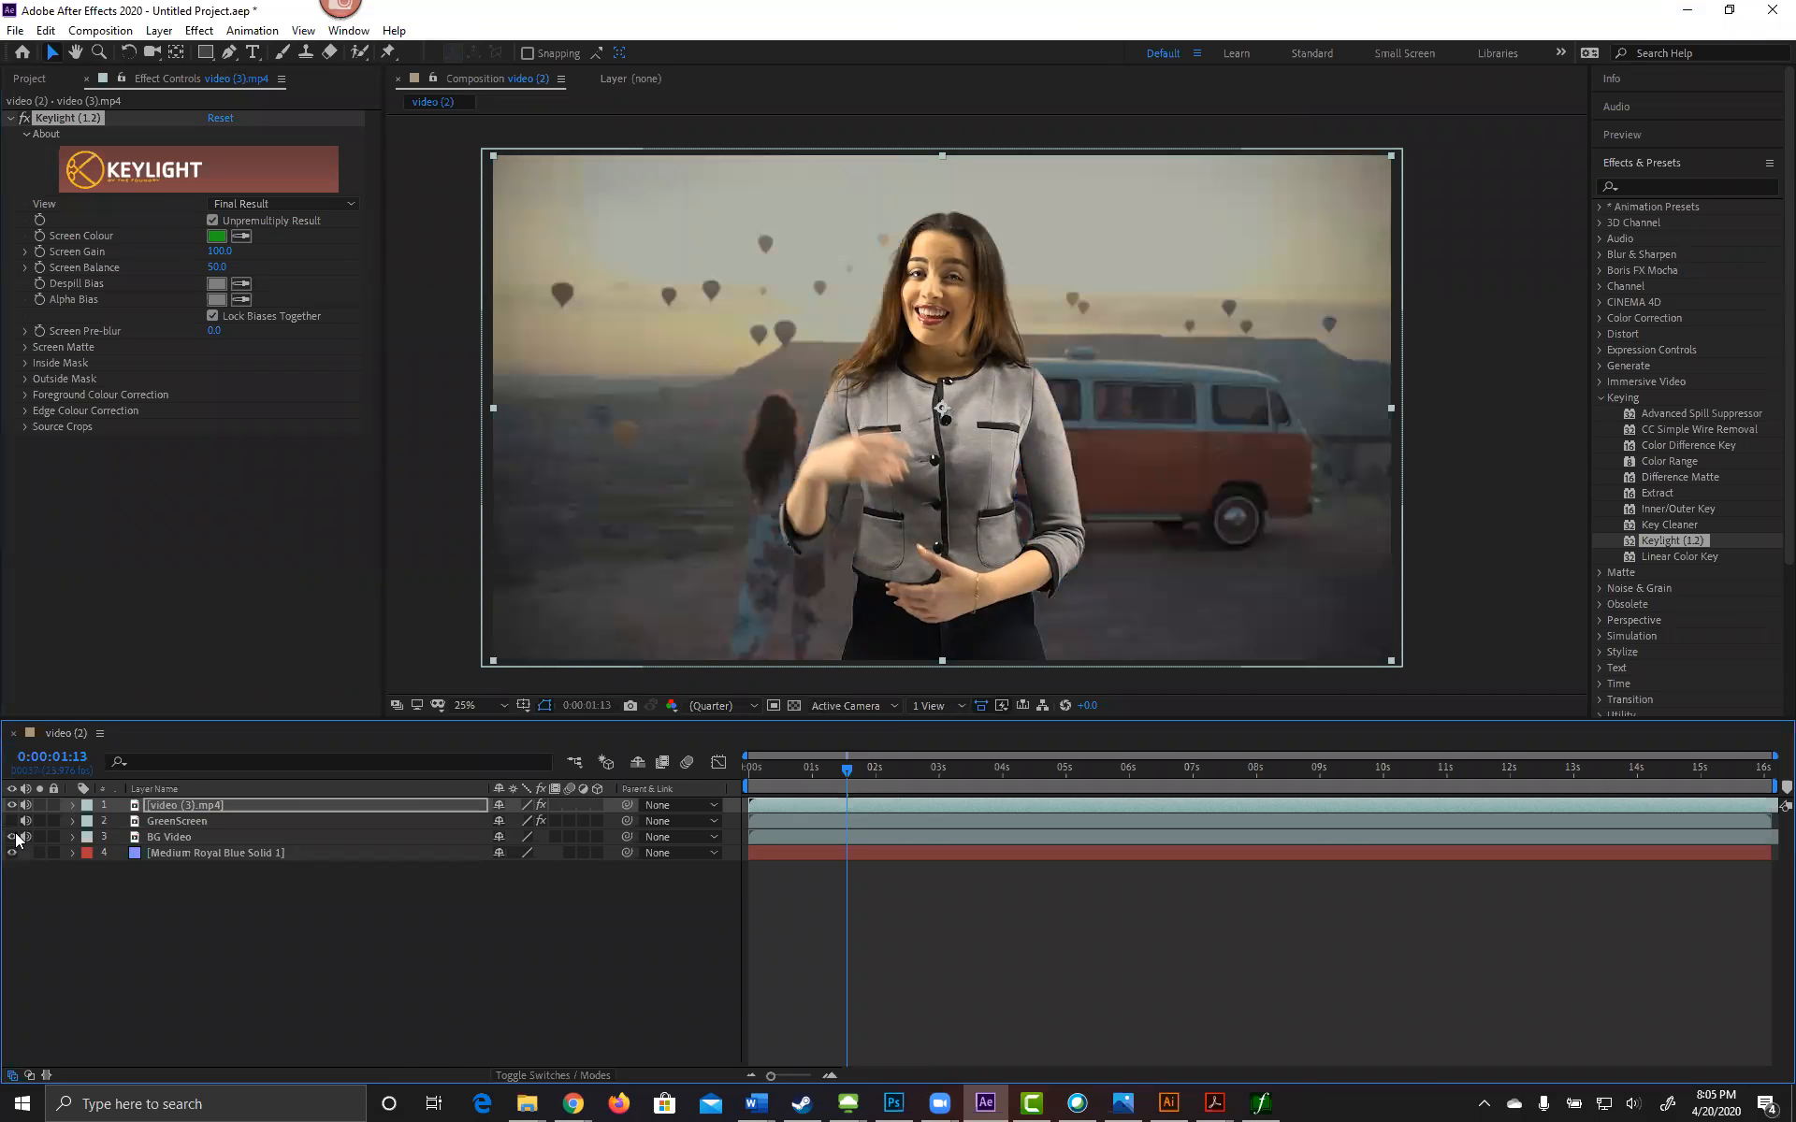
click(12, 837)
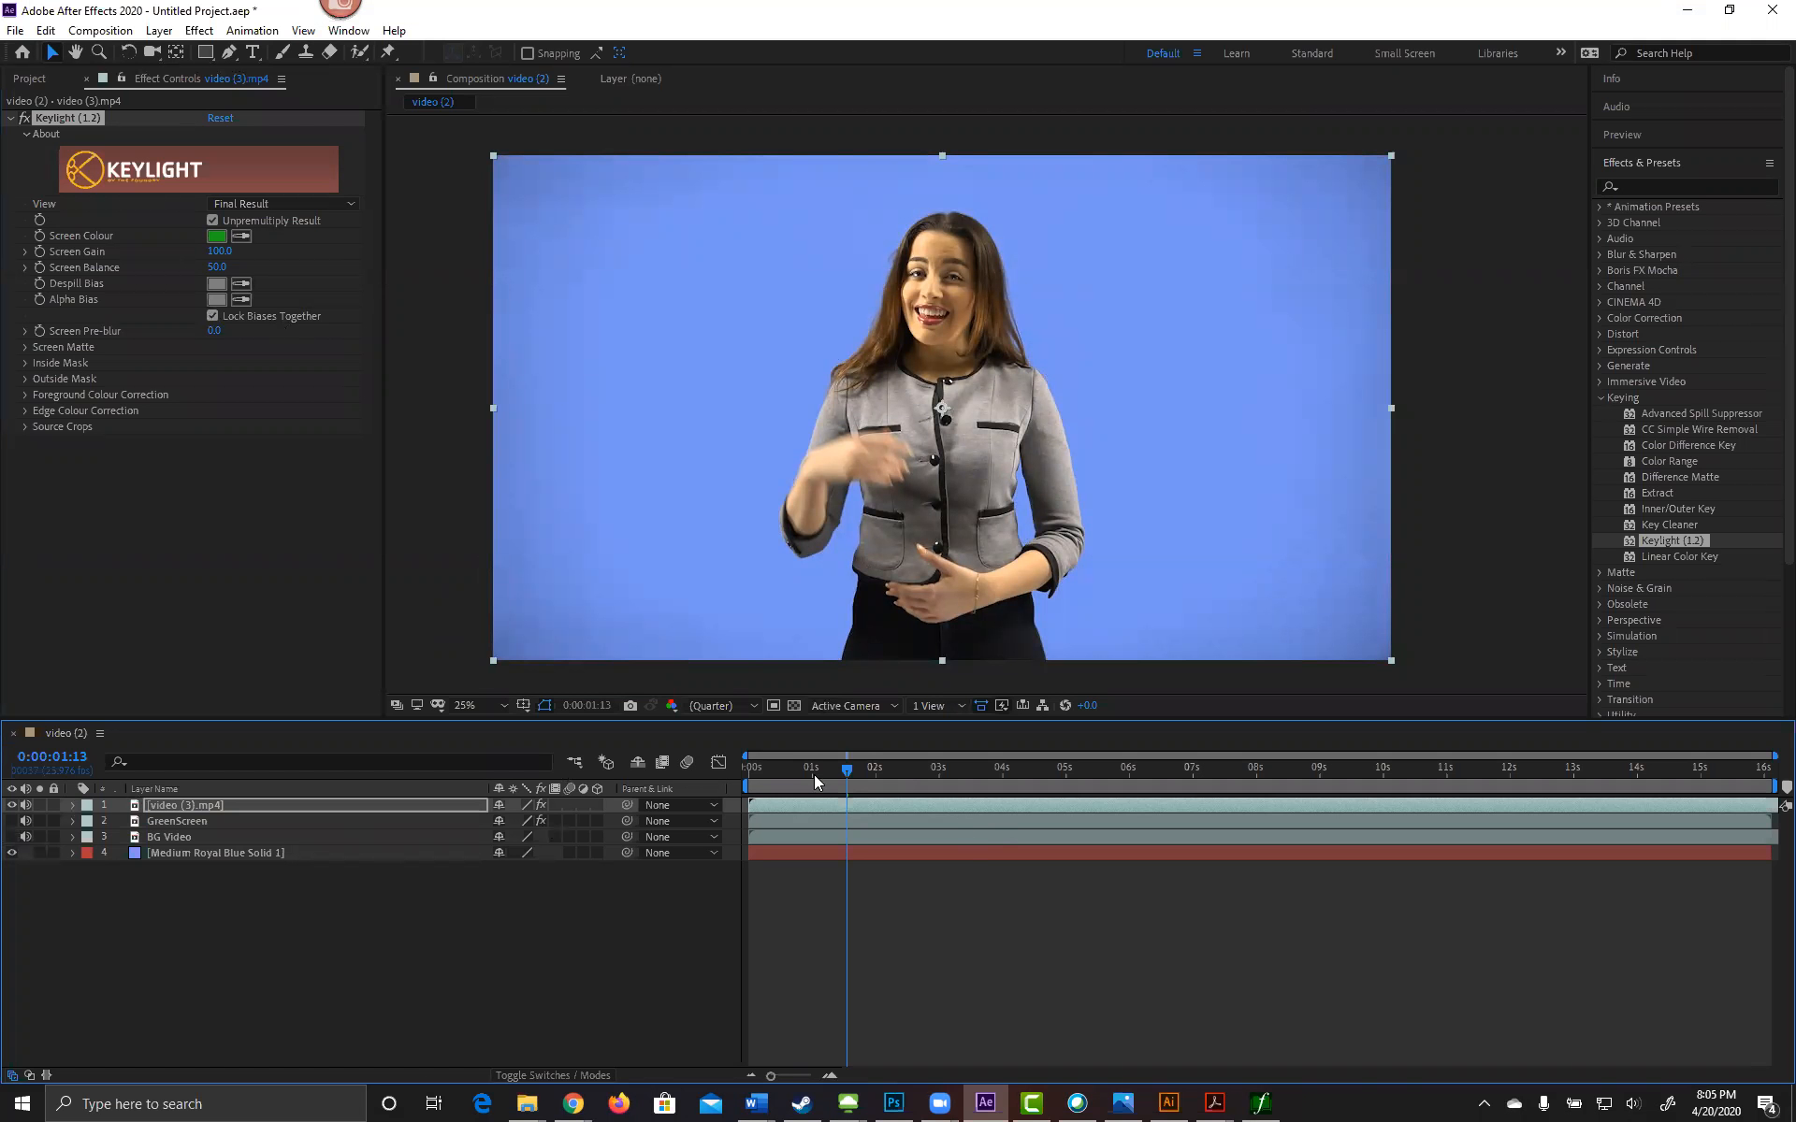
Step: Play the keyed video (3) clip over the blue solid from the start of the composition for about four seconds
drag(844, 767, 718, 769)
click(227, 971)
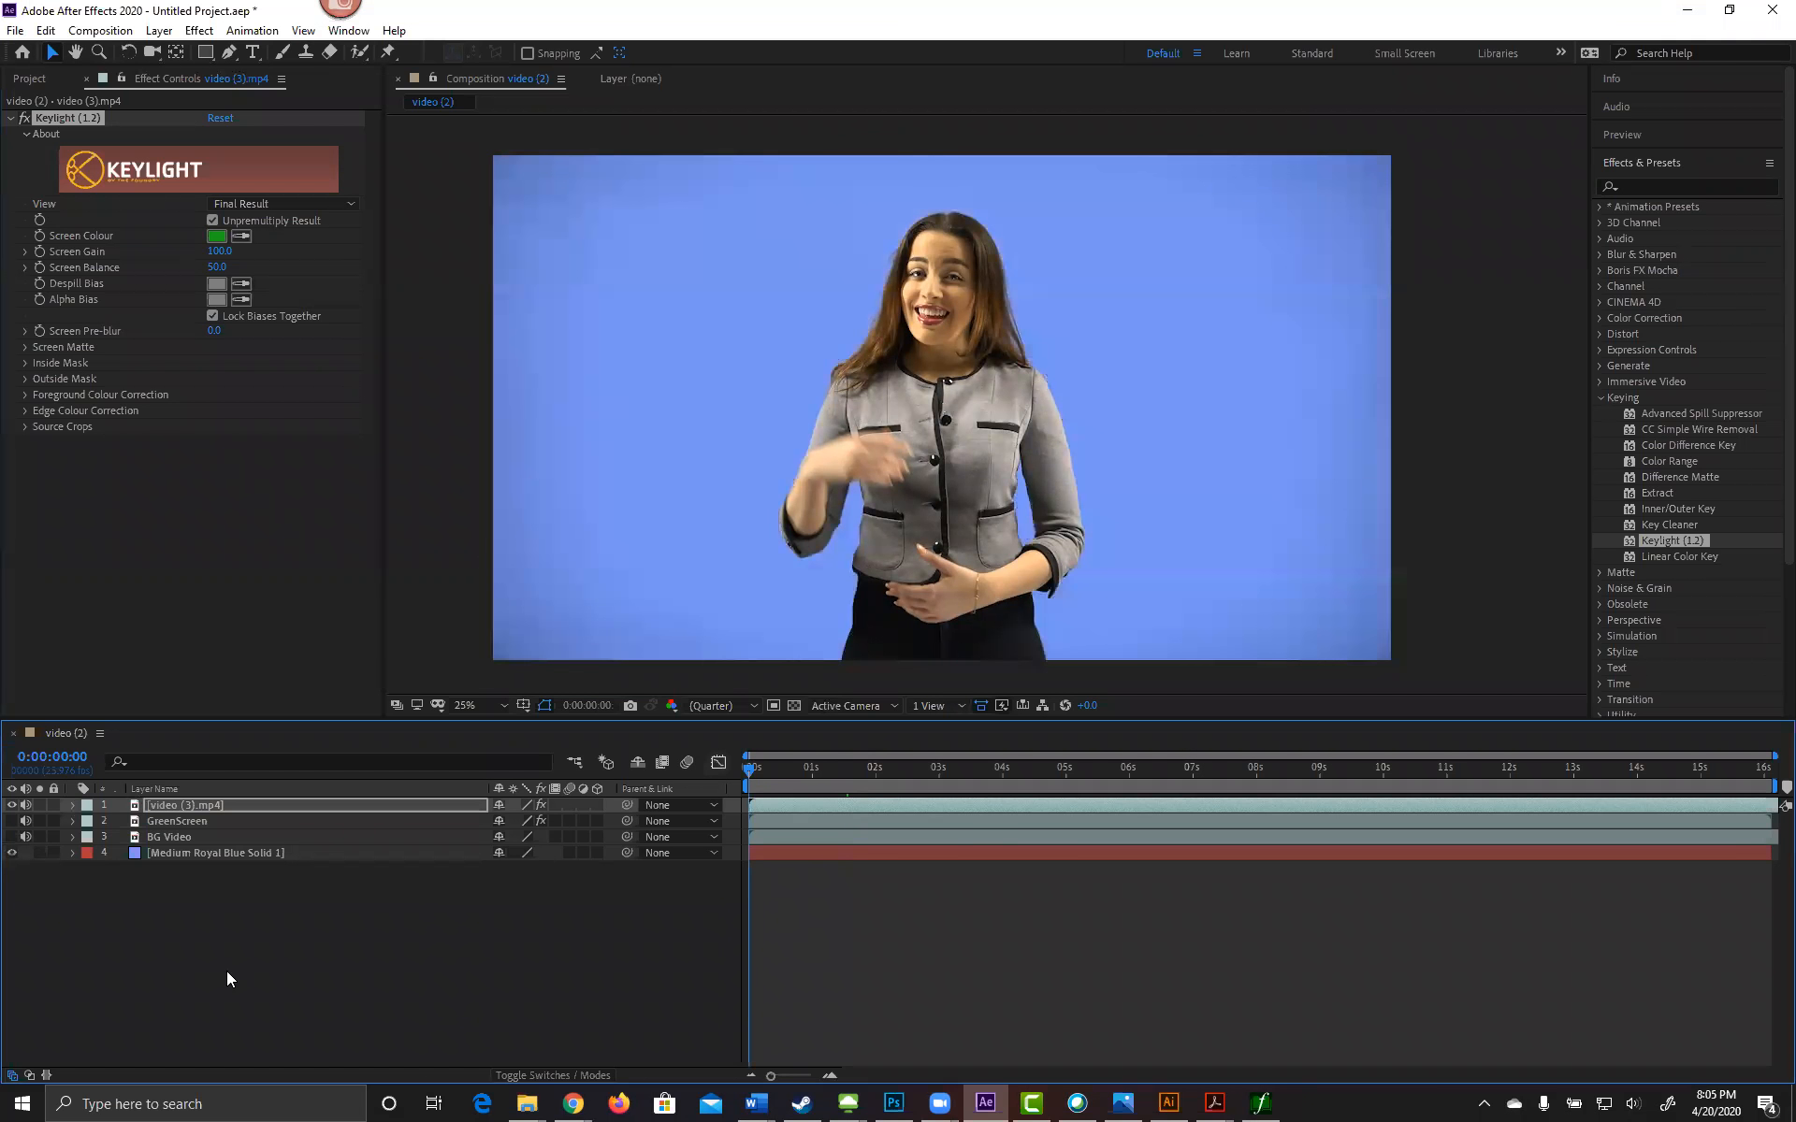
key(space)
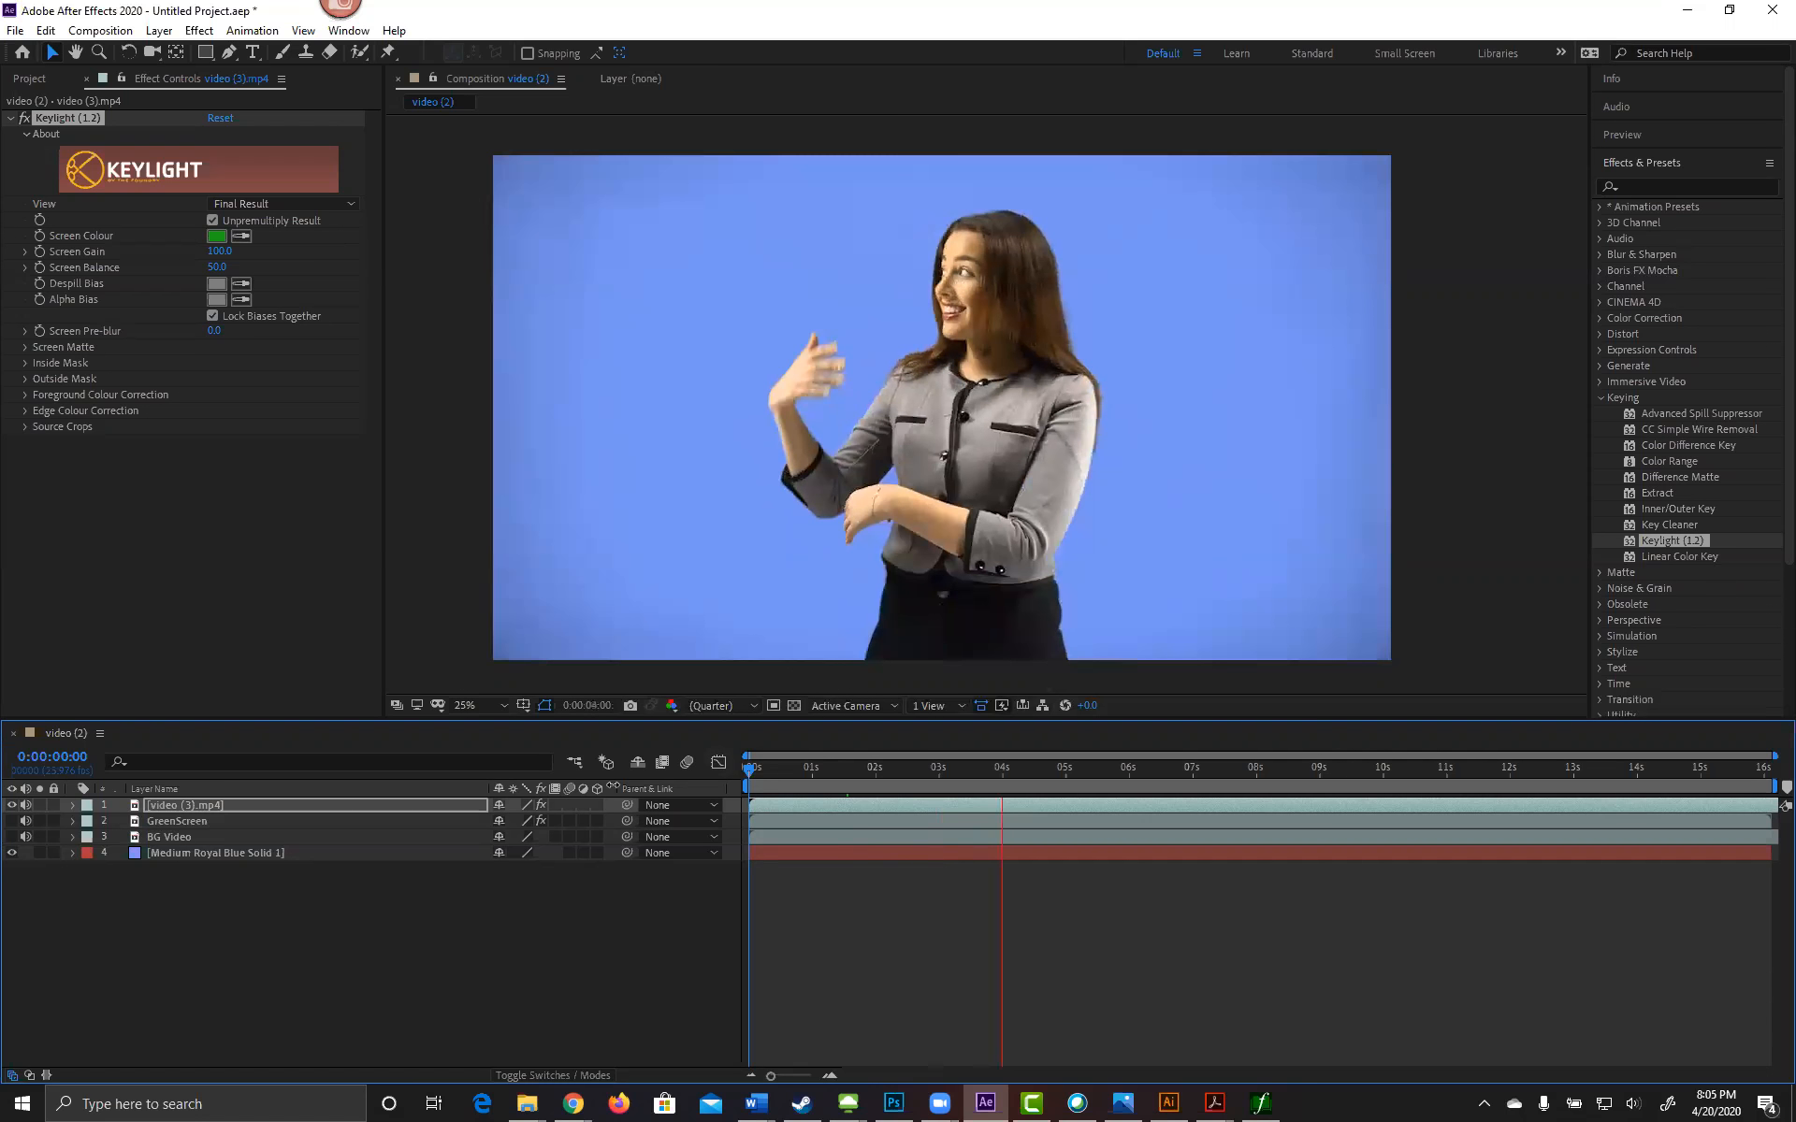
key(space)
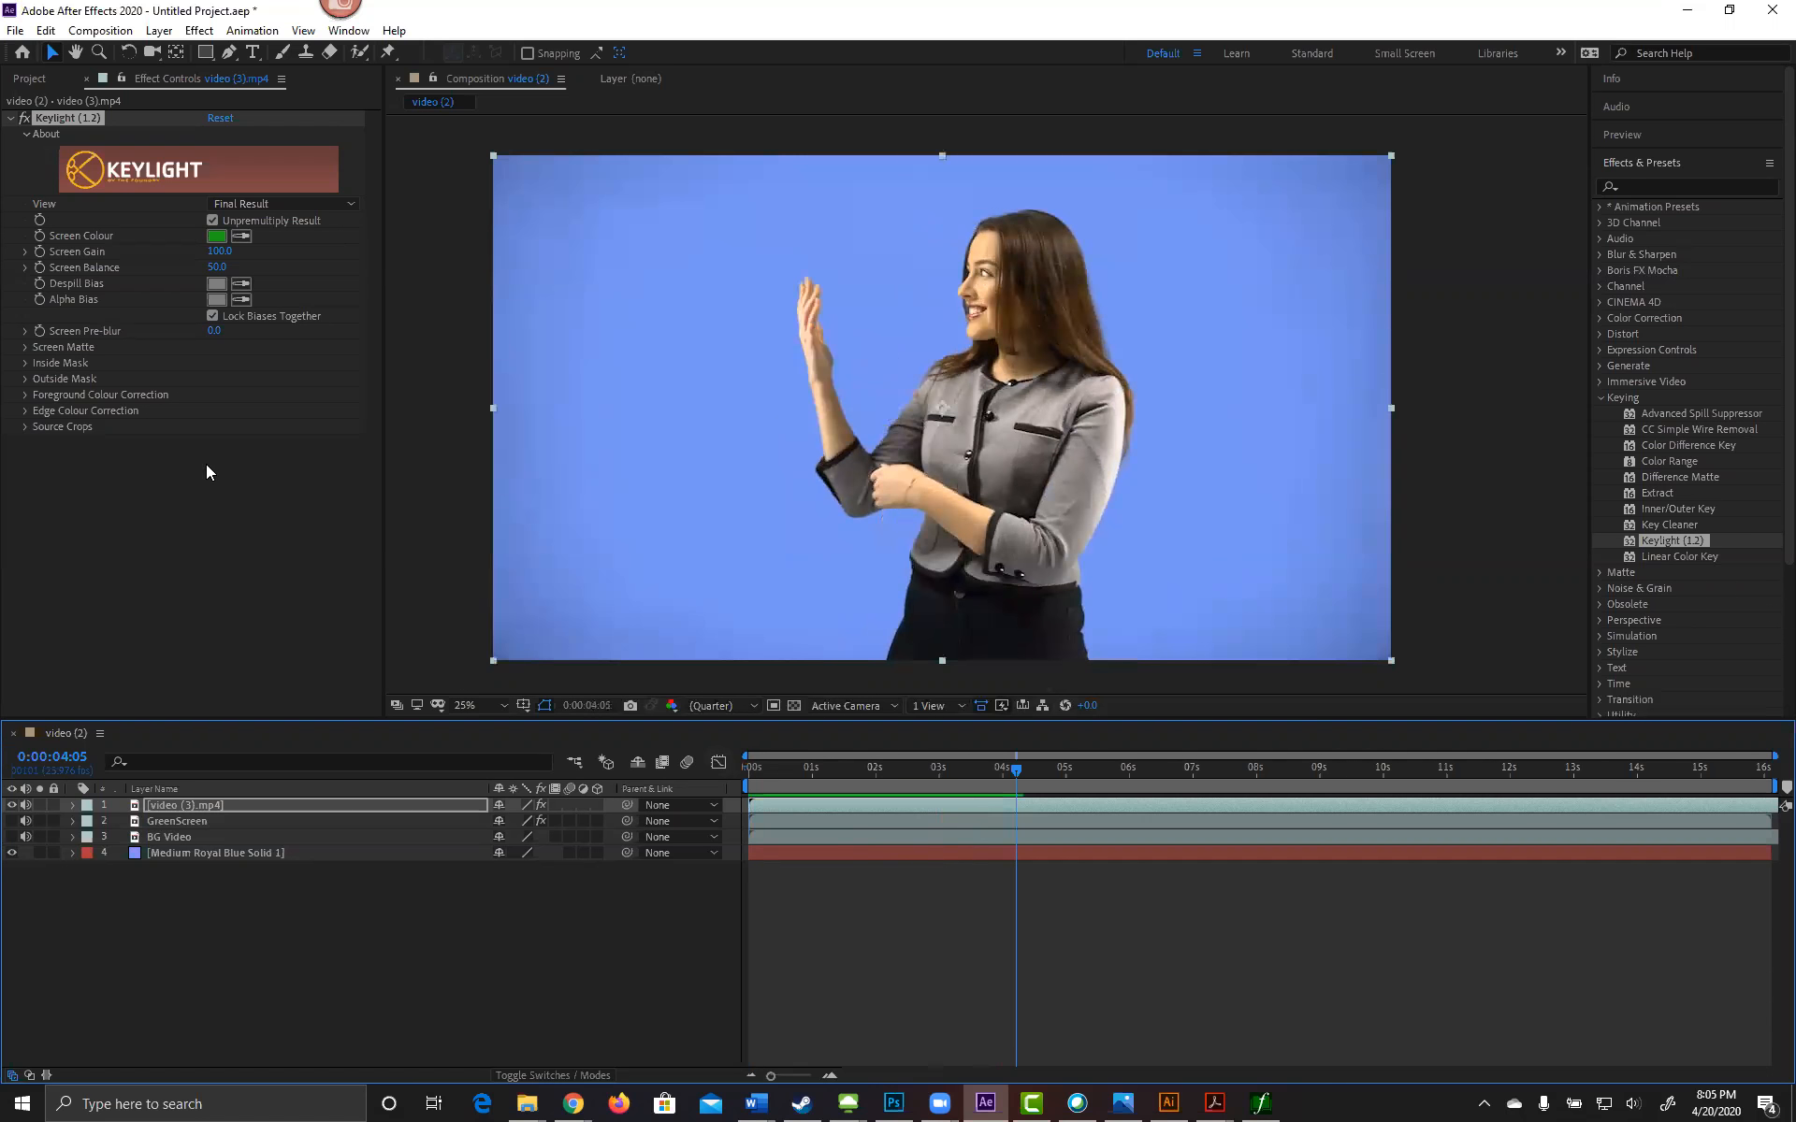
Step: Import the red-and-blue foil image from the Images folder inside MGD 101 Intro To Computer Graphics, Week_12
click(41, 73)
click(130, 421)
double_click(131, 421)
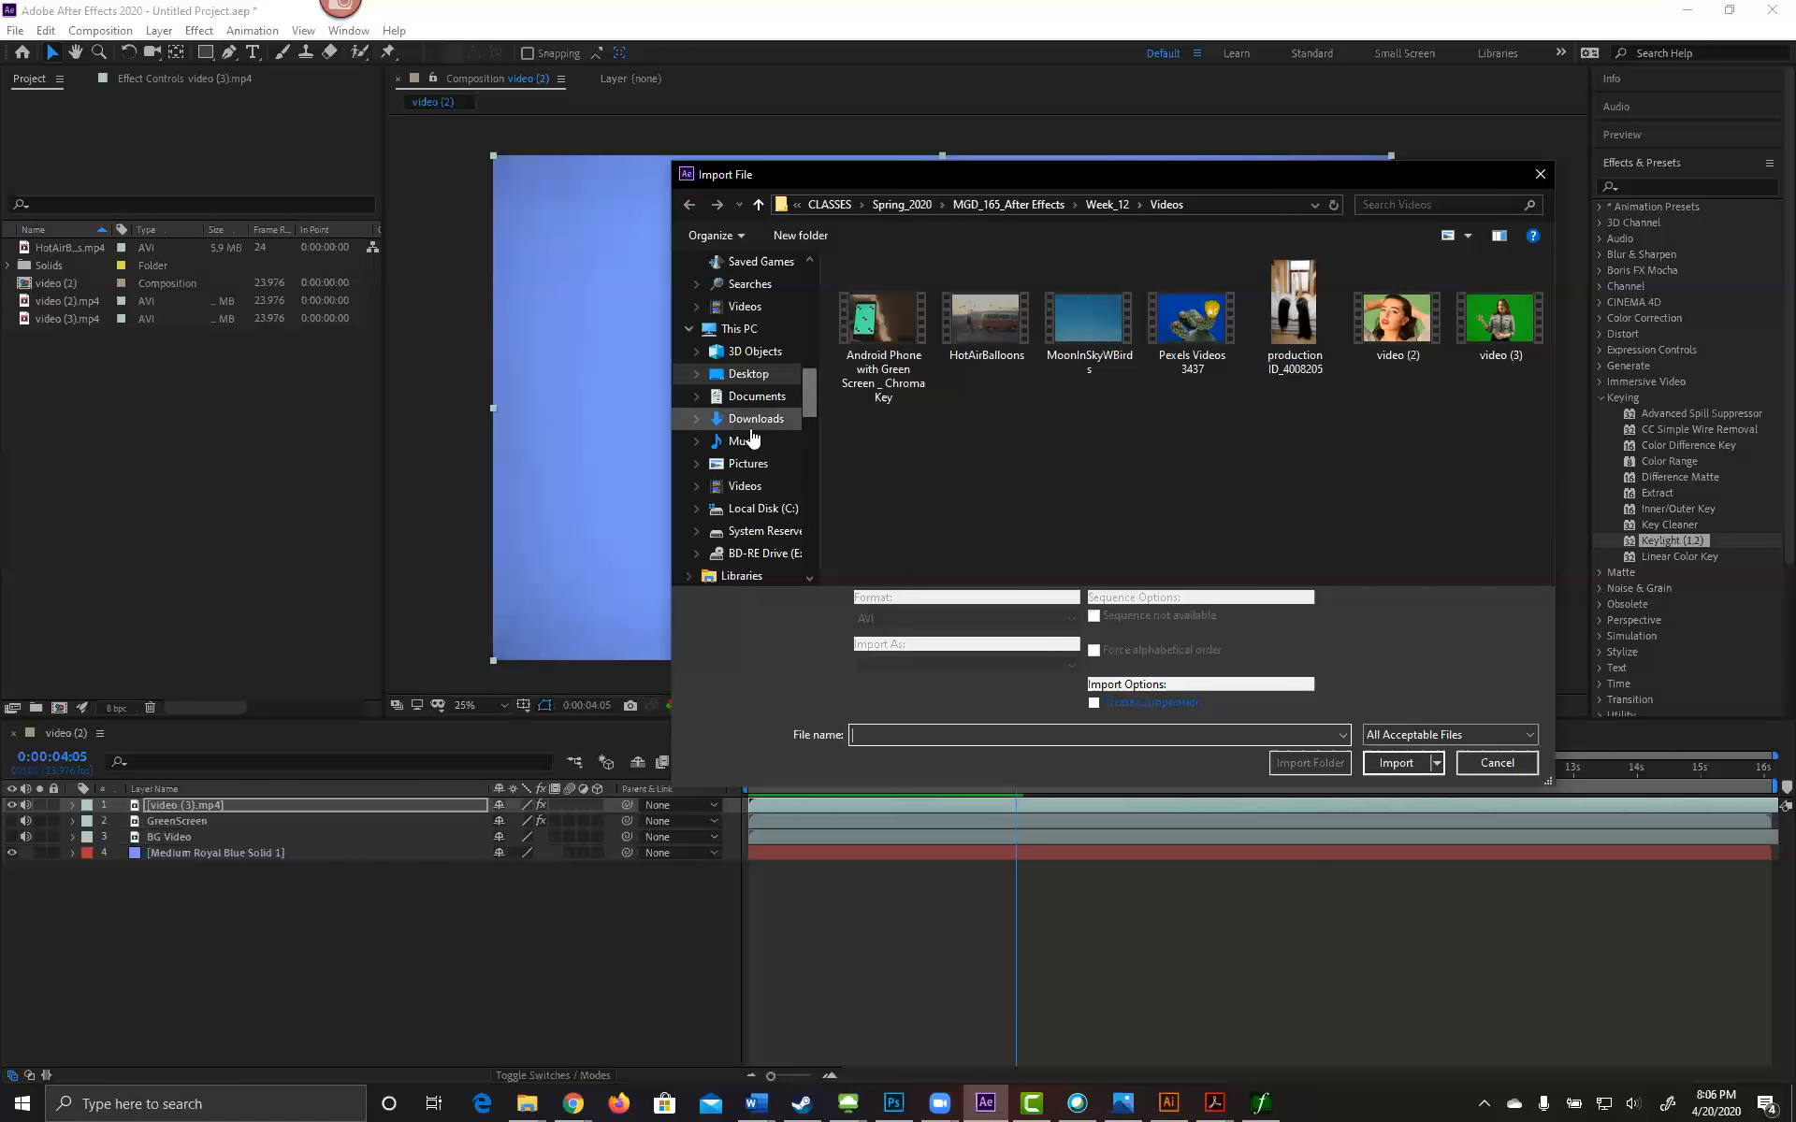
drag(803, 385, 809, 367)
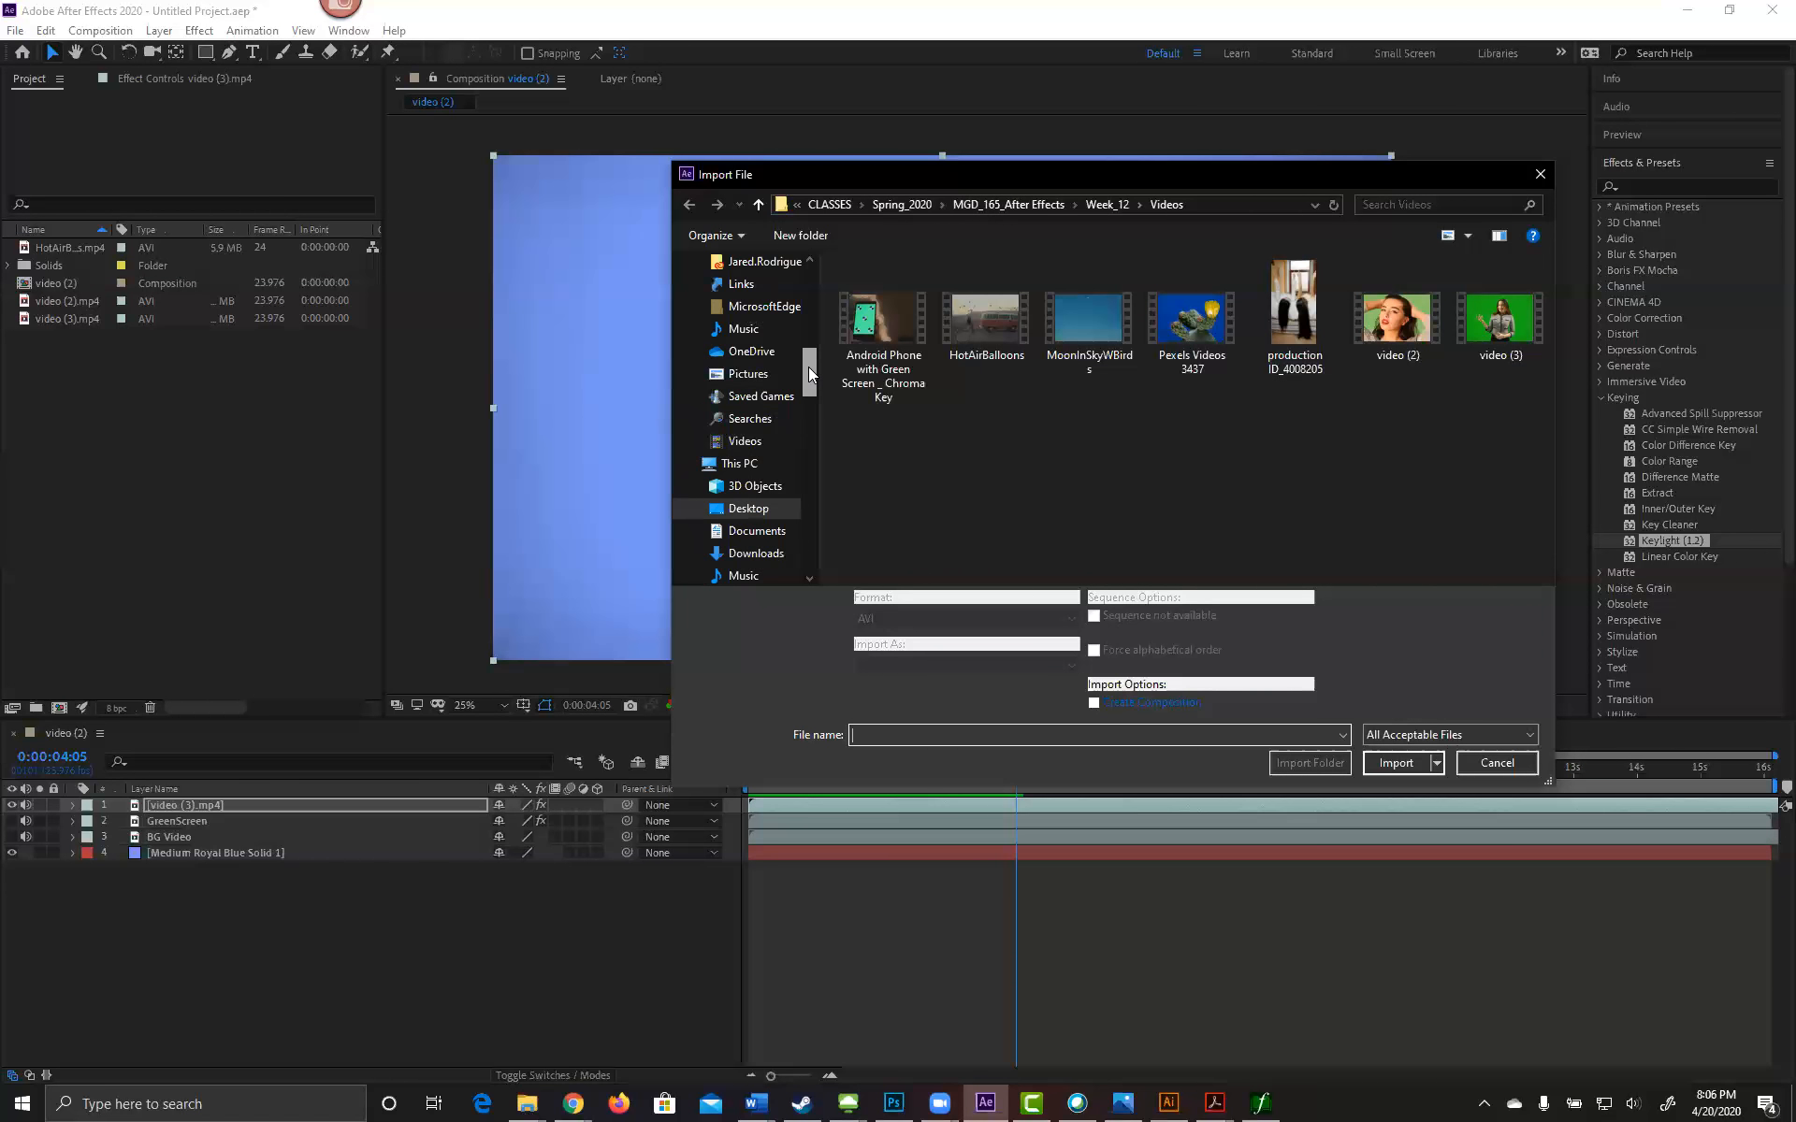
click(1102, 204)
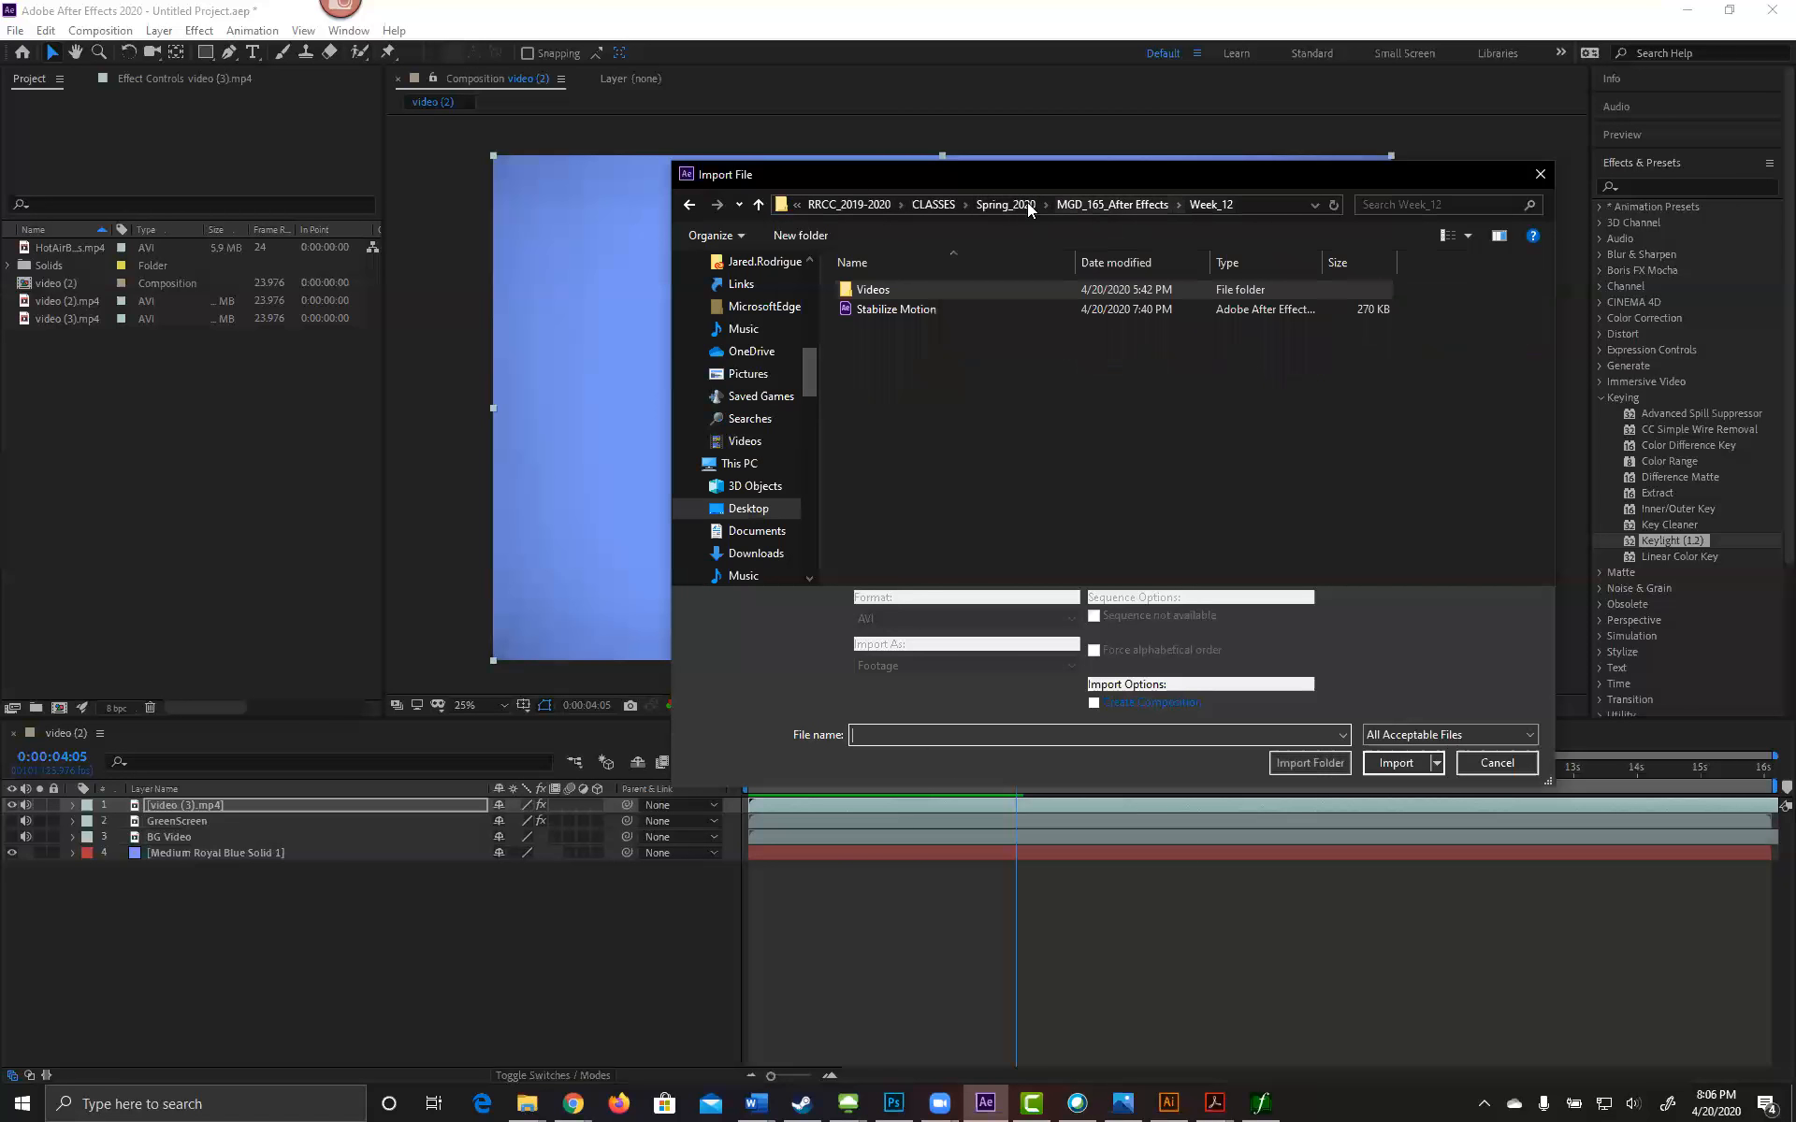
double_click(927, 331)
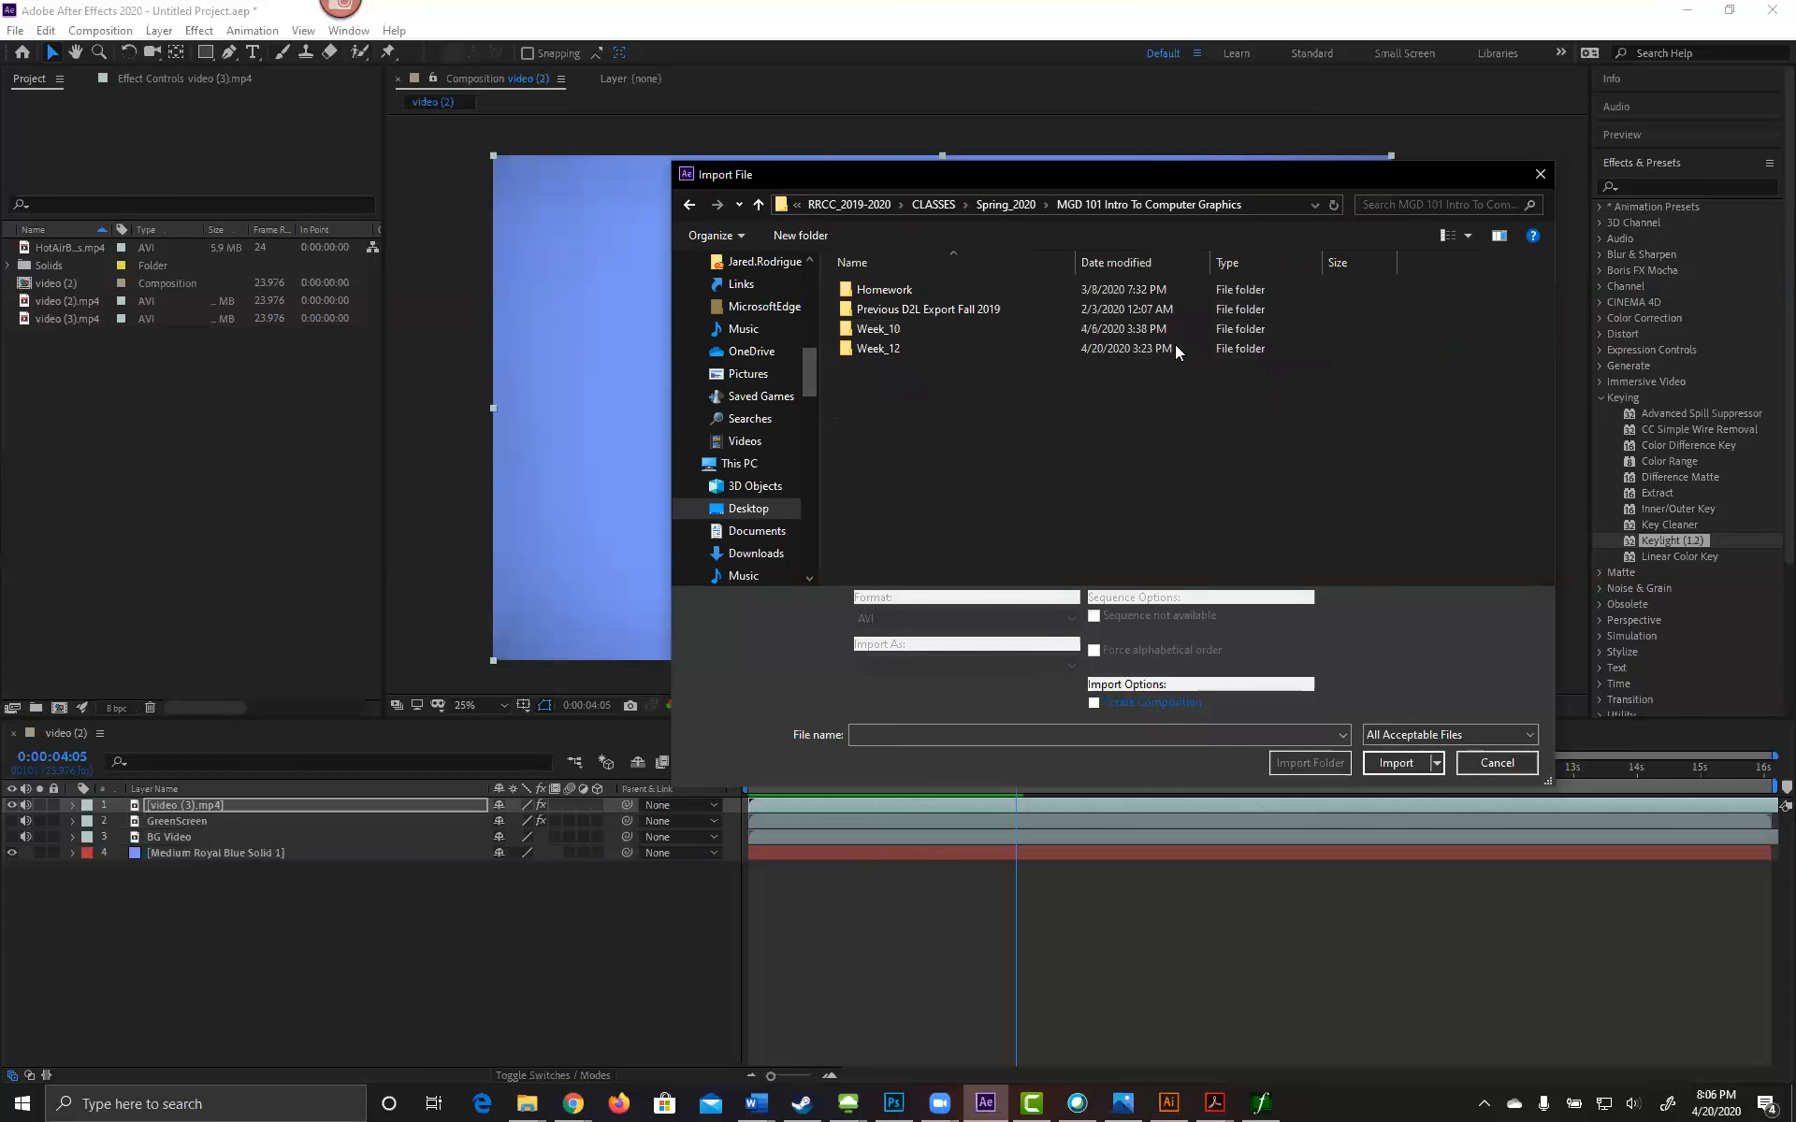
double_click(913, 348)
double_click(915, 290)
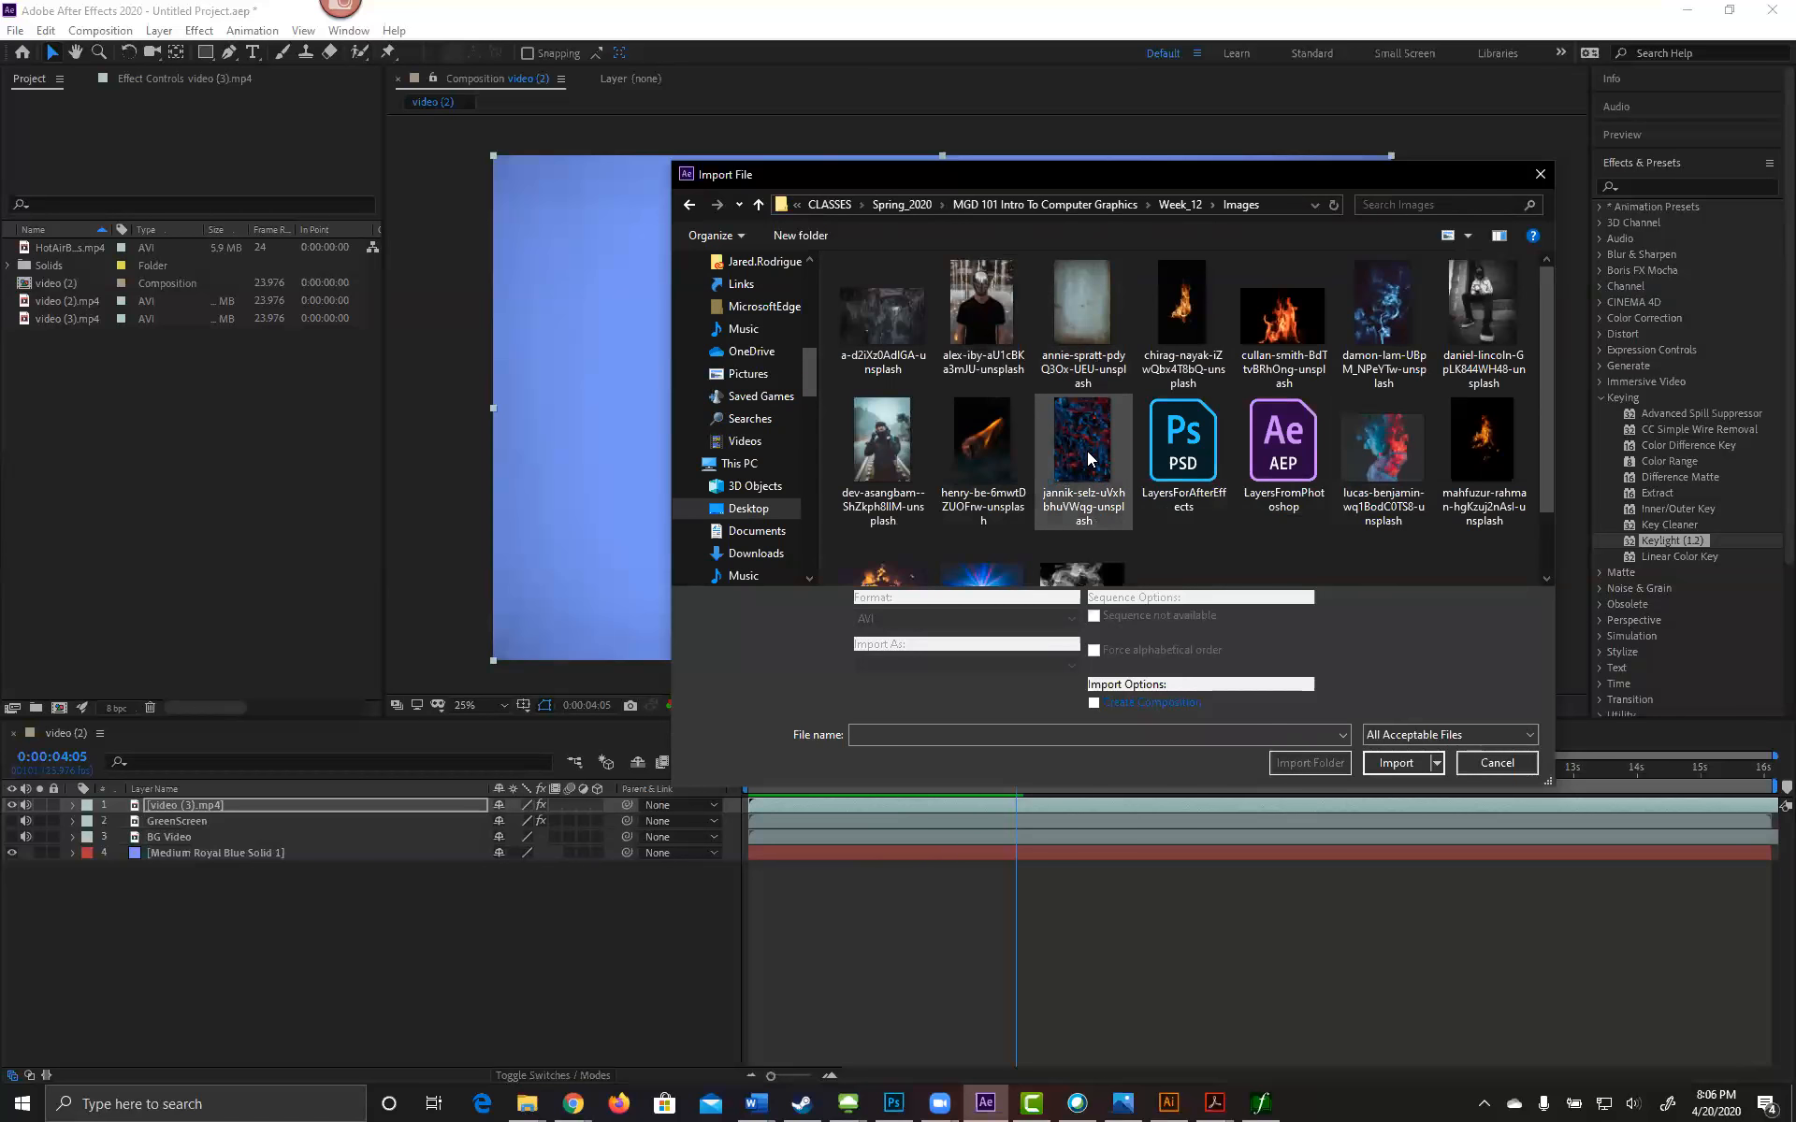
scroll(1080, 458, down, 1)
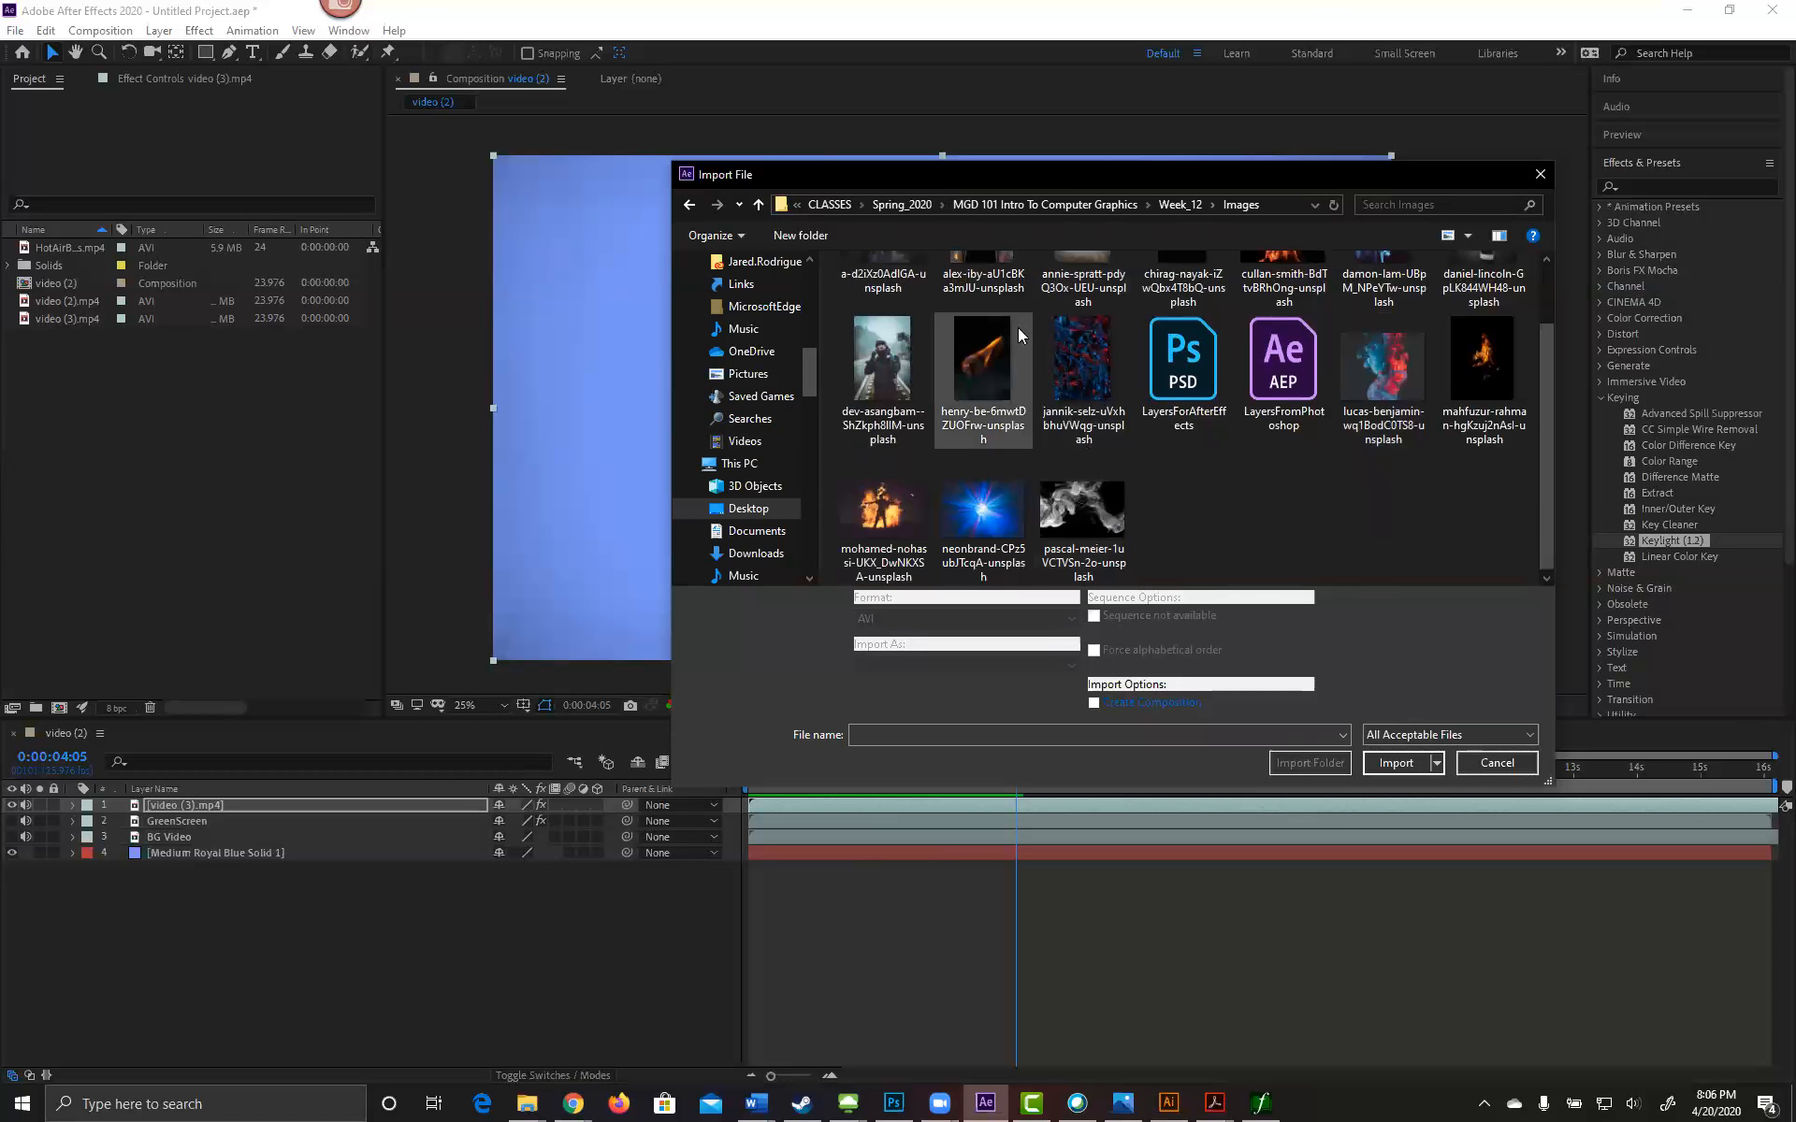
double_click(1084, 361)
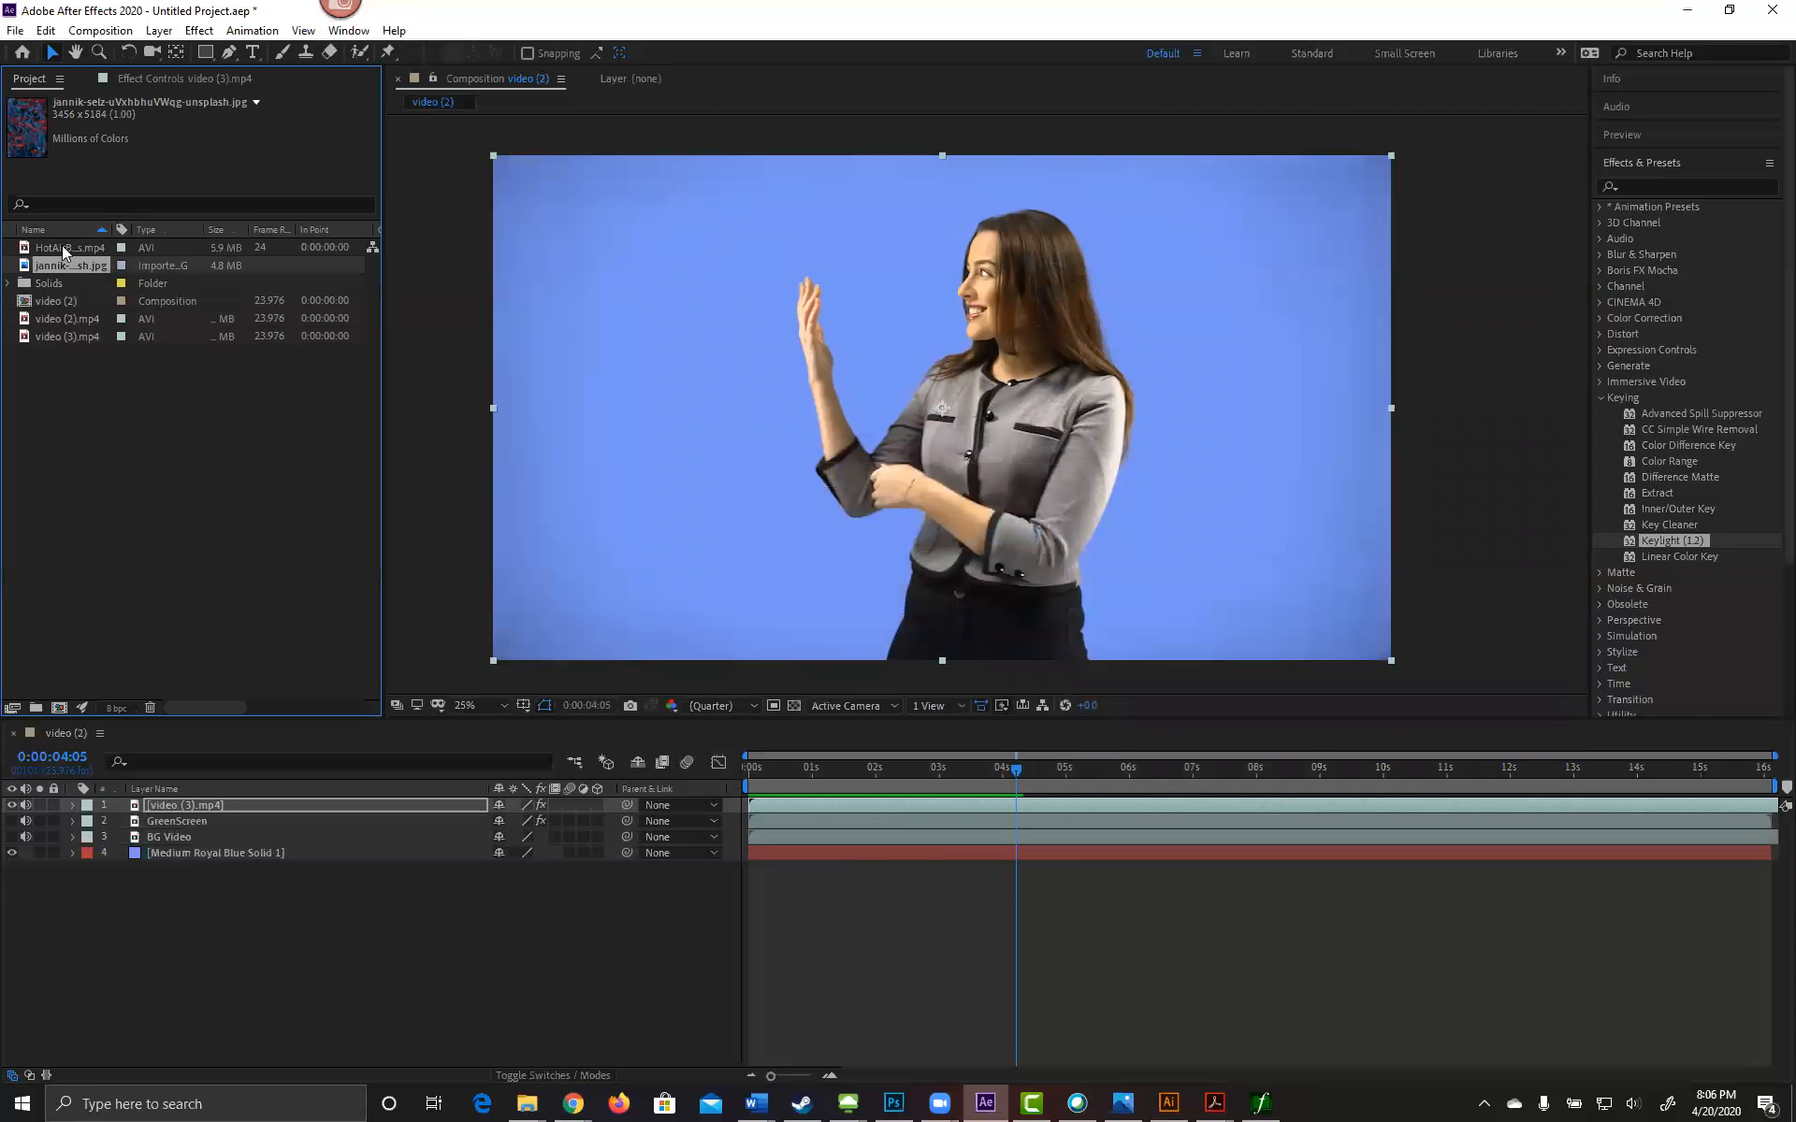
Step: Place the foil image at the bottom of the layer stack and hide the Medium Royal Blue Solid 1 layer
drag(65, 258, 275, 862)
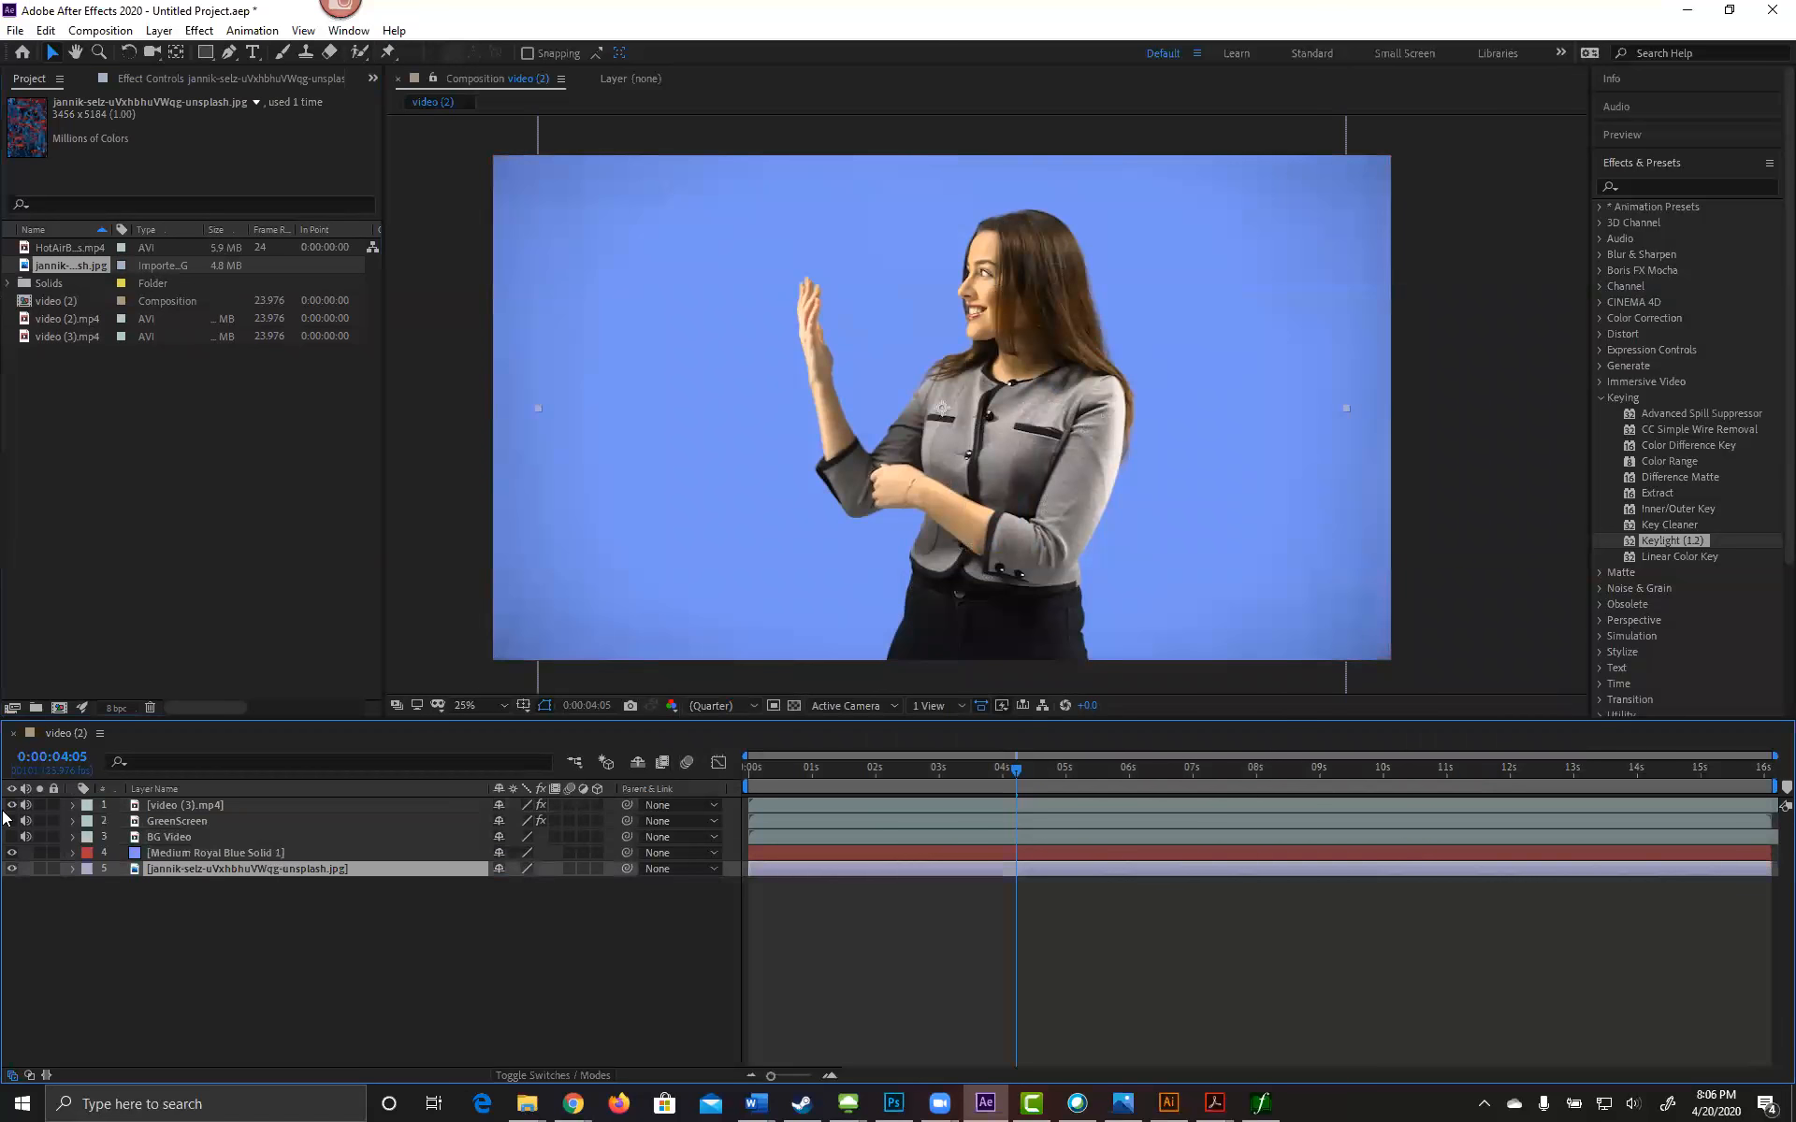
click(11, 852)
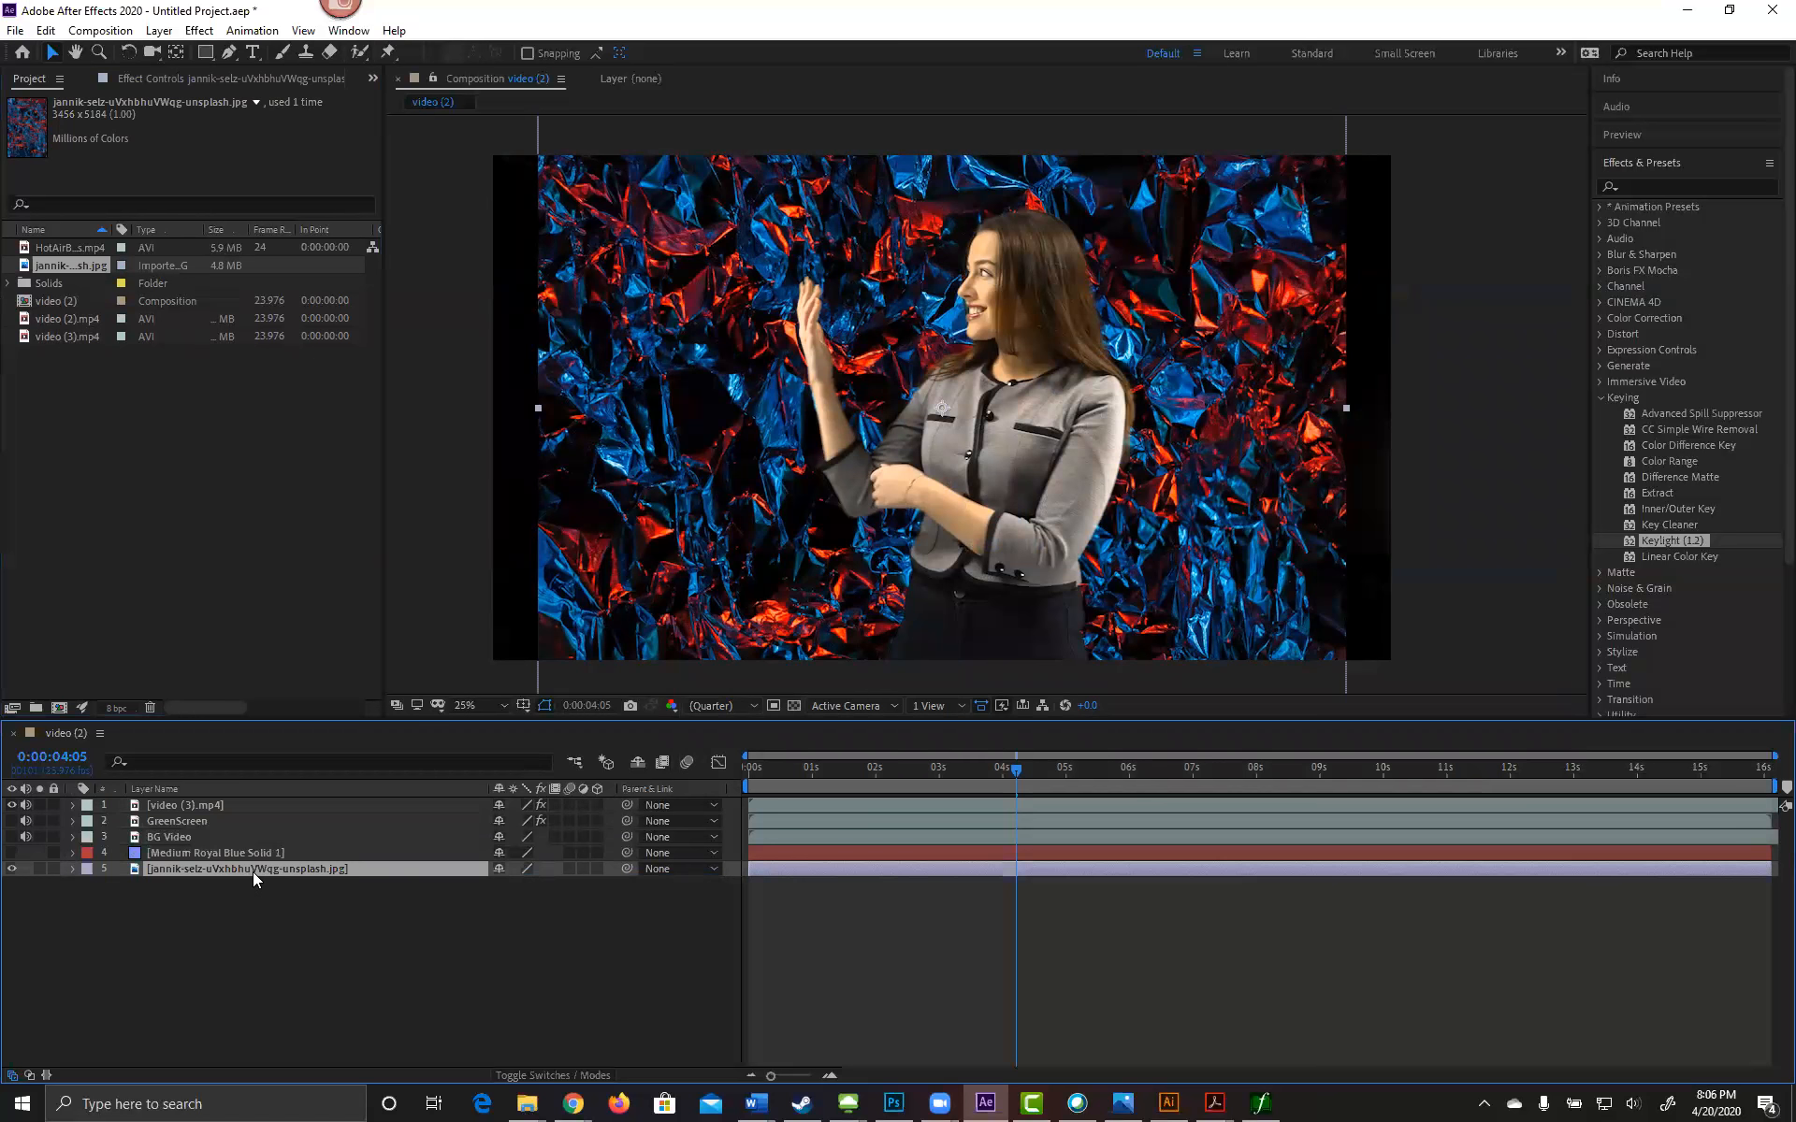
Step: Rotate the foil image layer to 90 degrees so it fills the frame behind the presenter
key(r)
click(521, 884)
text(90)
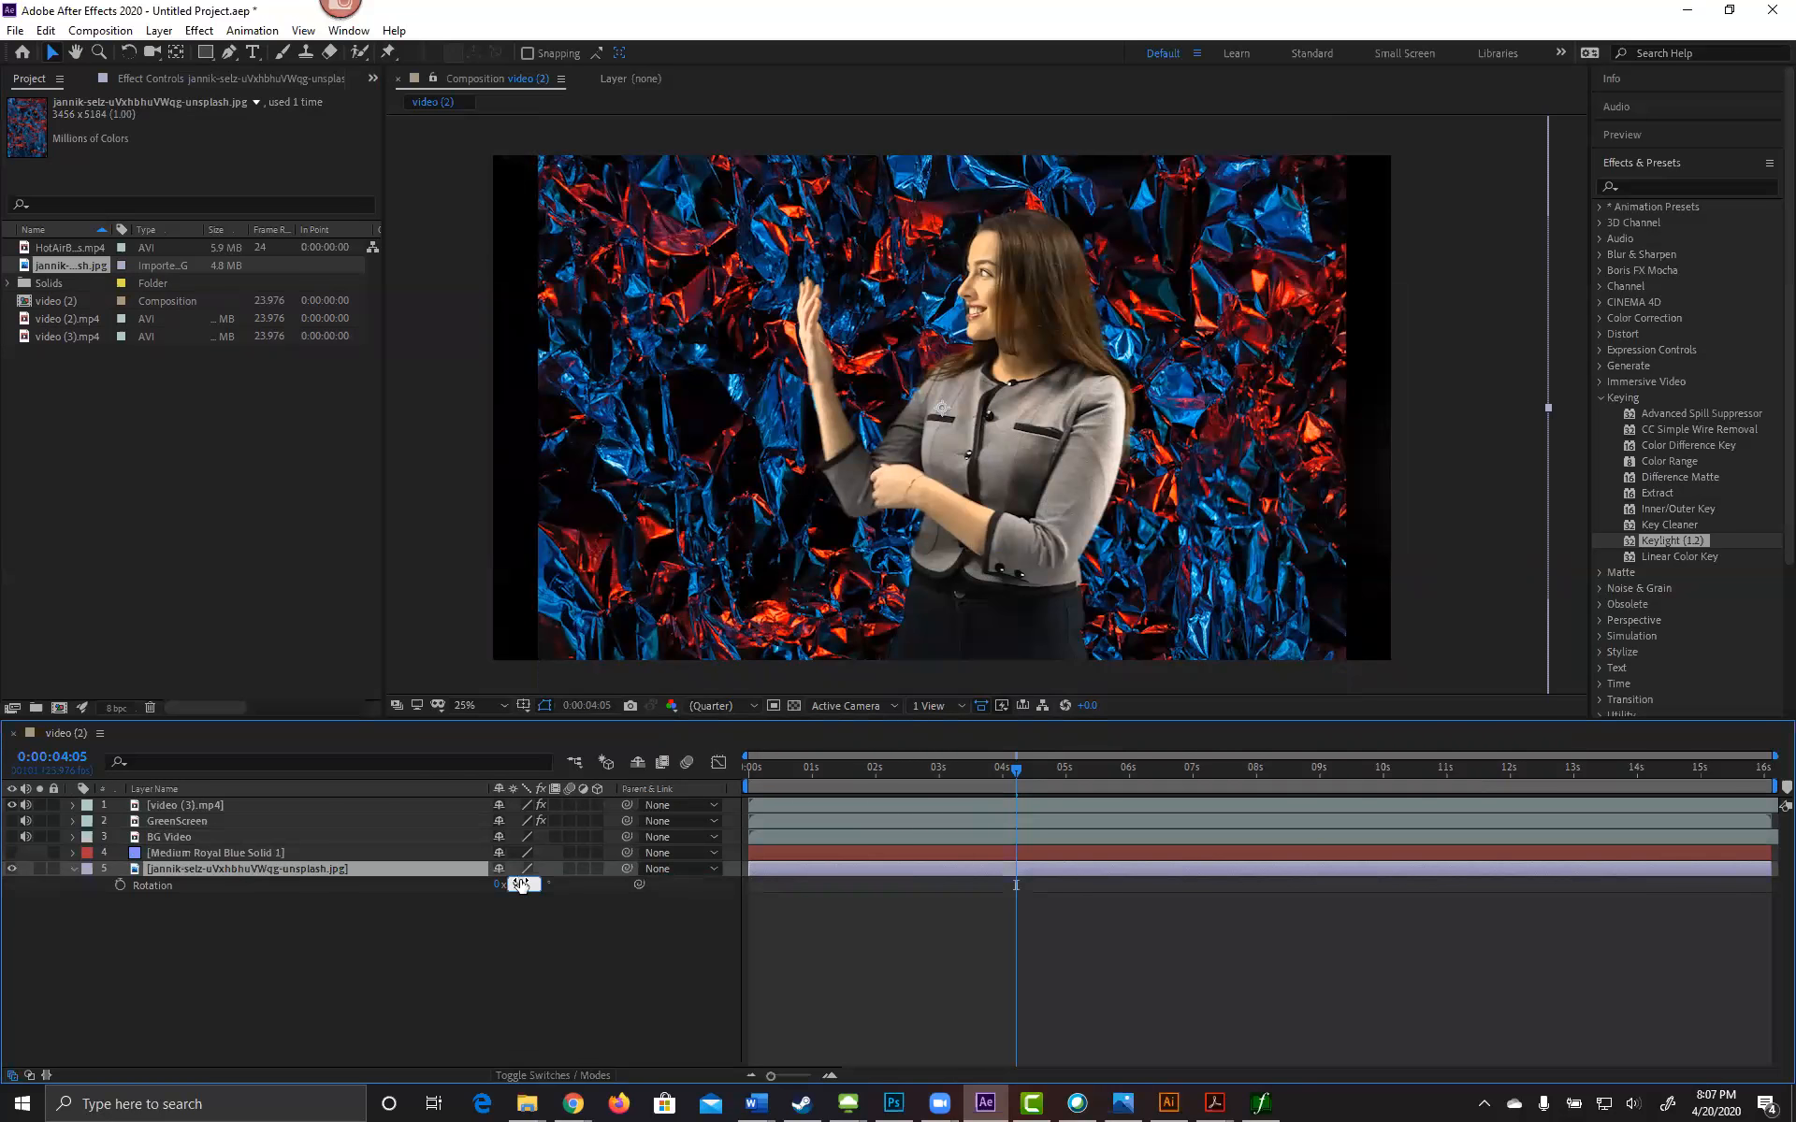
key(Return)
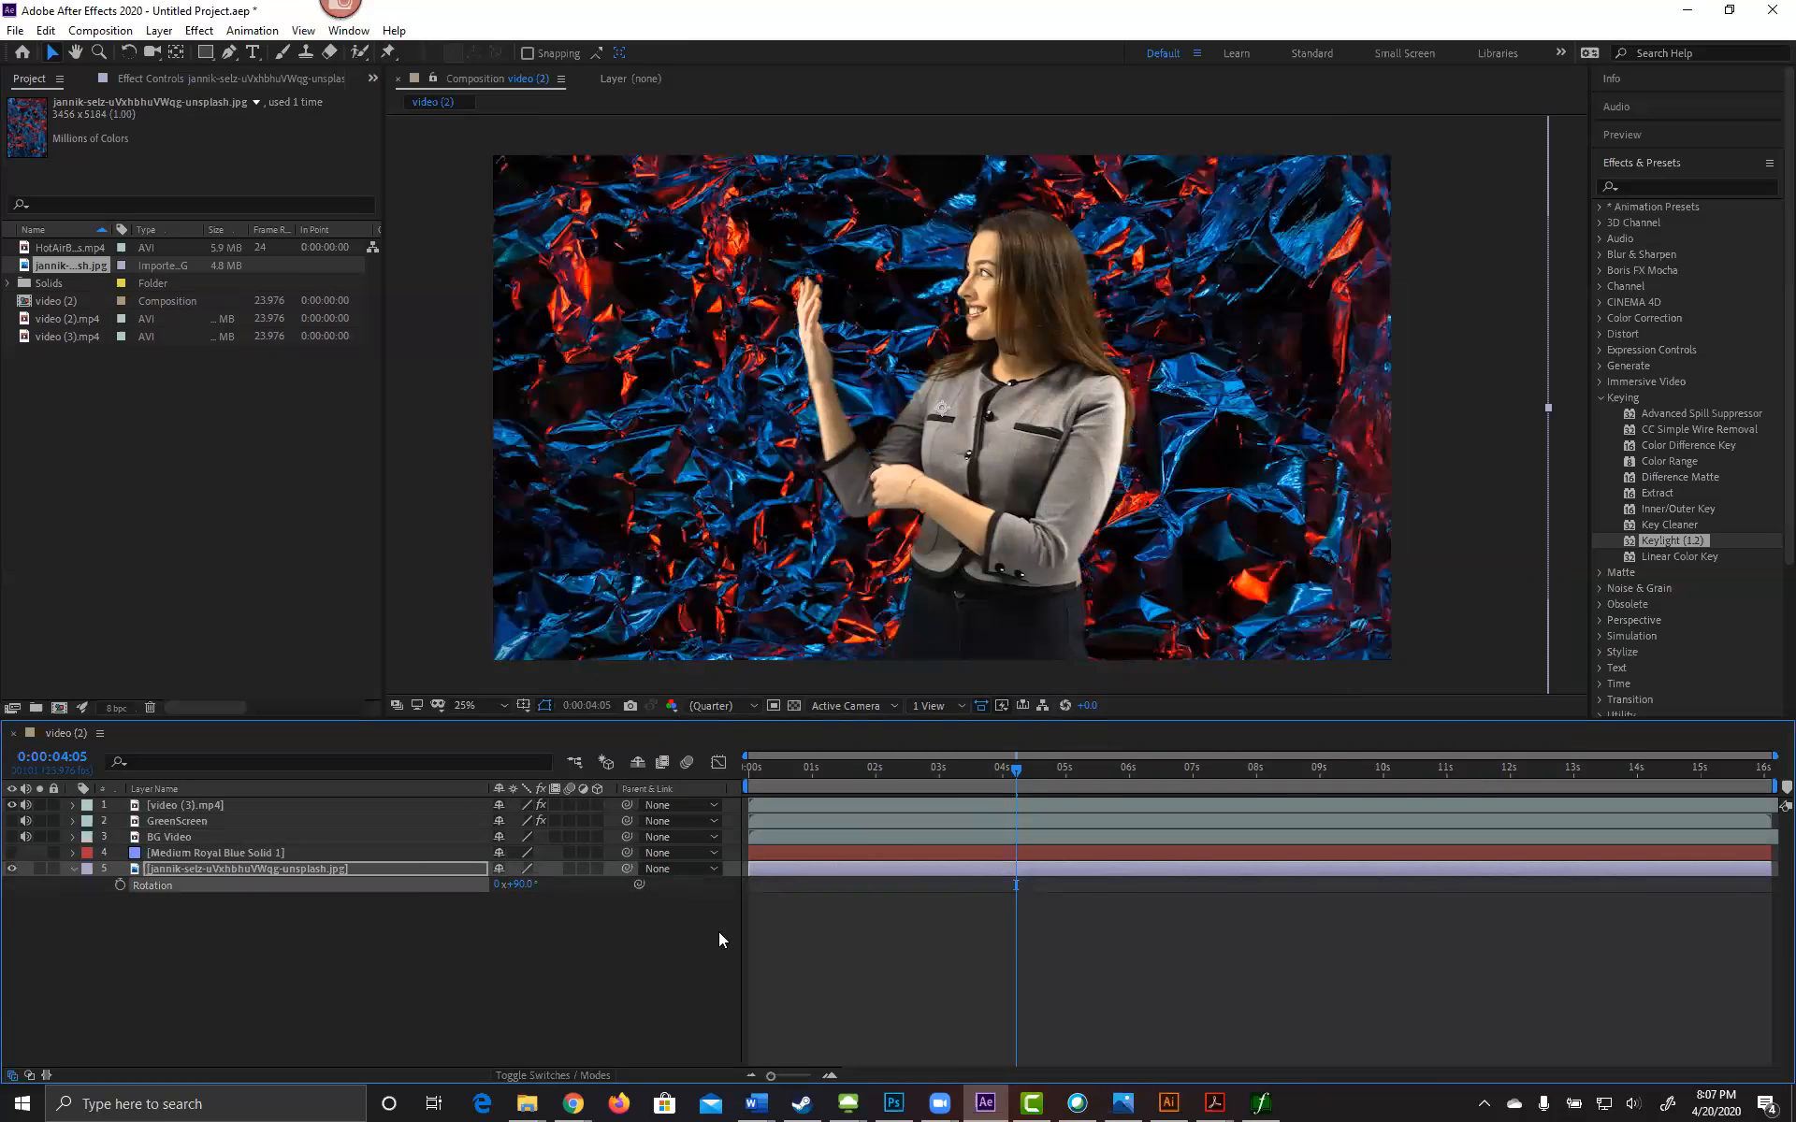
Step: Preview the keyed clip over the rotated foil background, including in a maximized composition view at 50% zoom
click(231, 509)
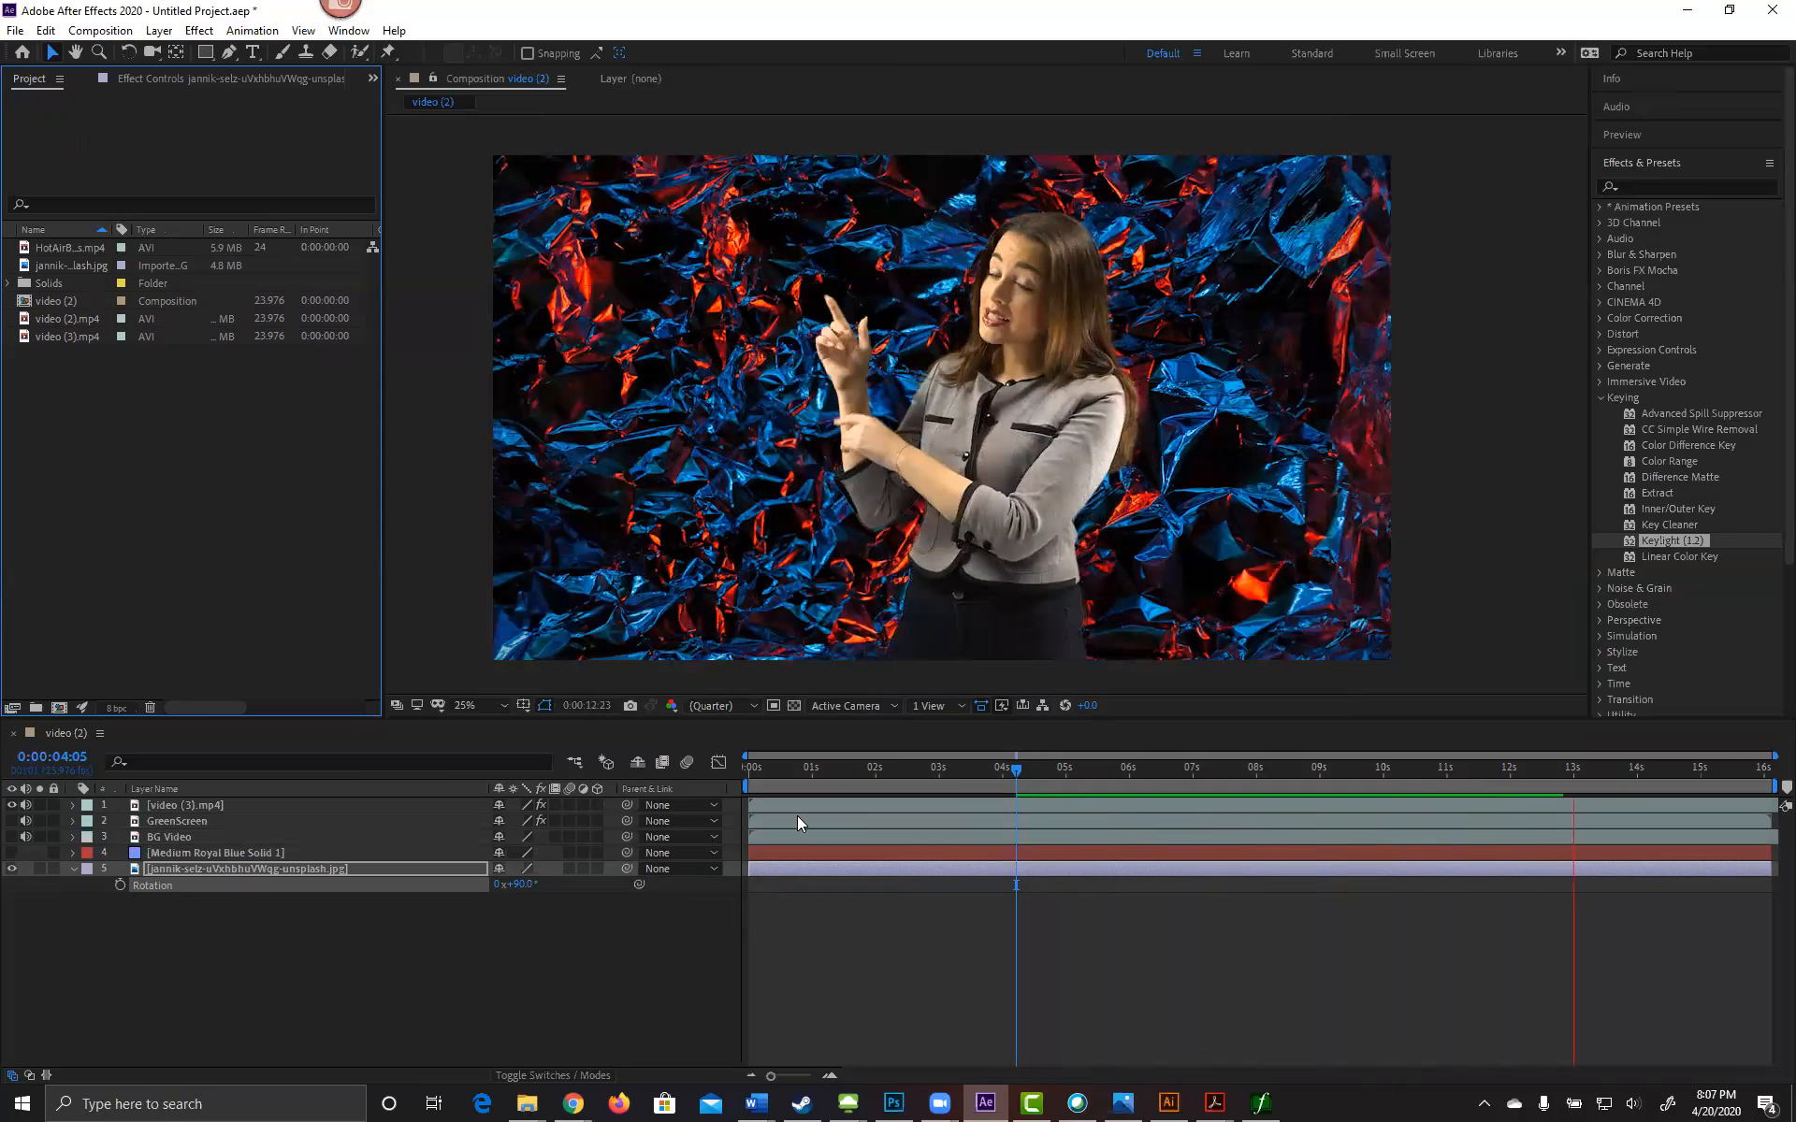
key(grave)
key(space)
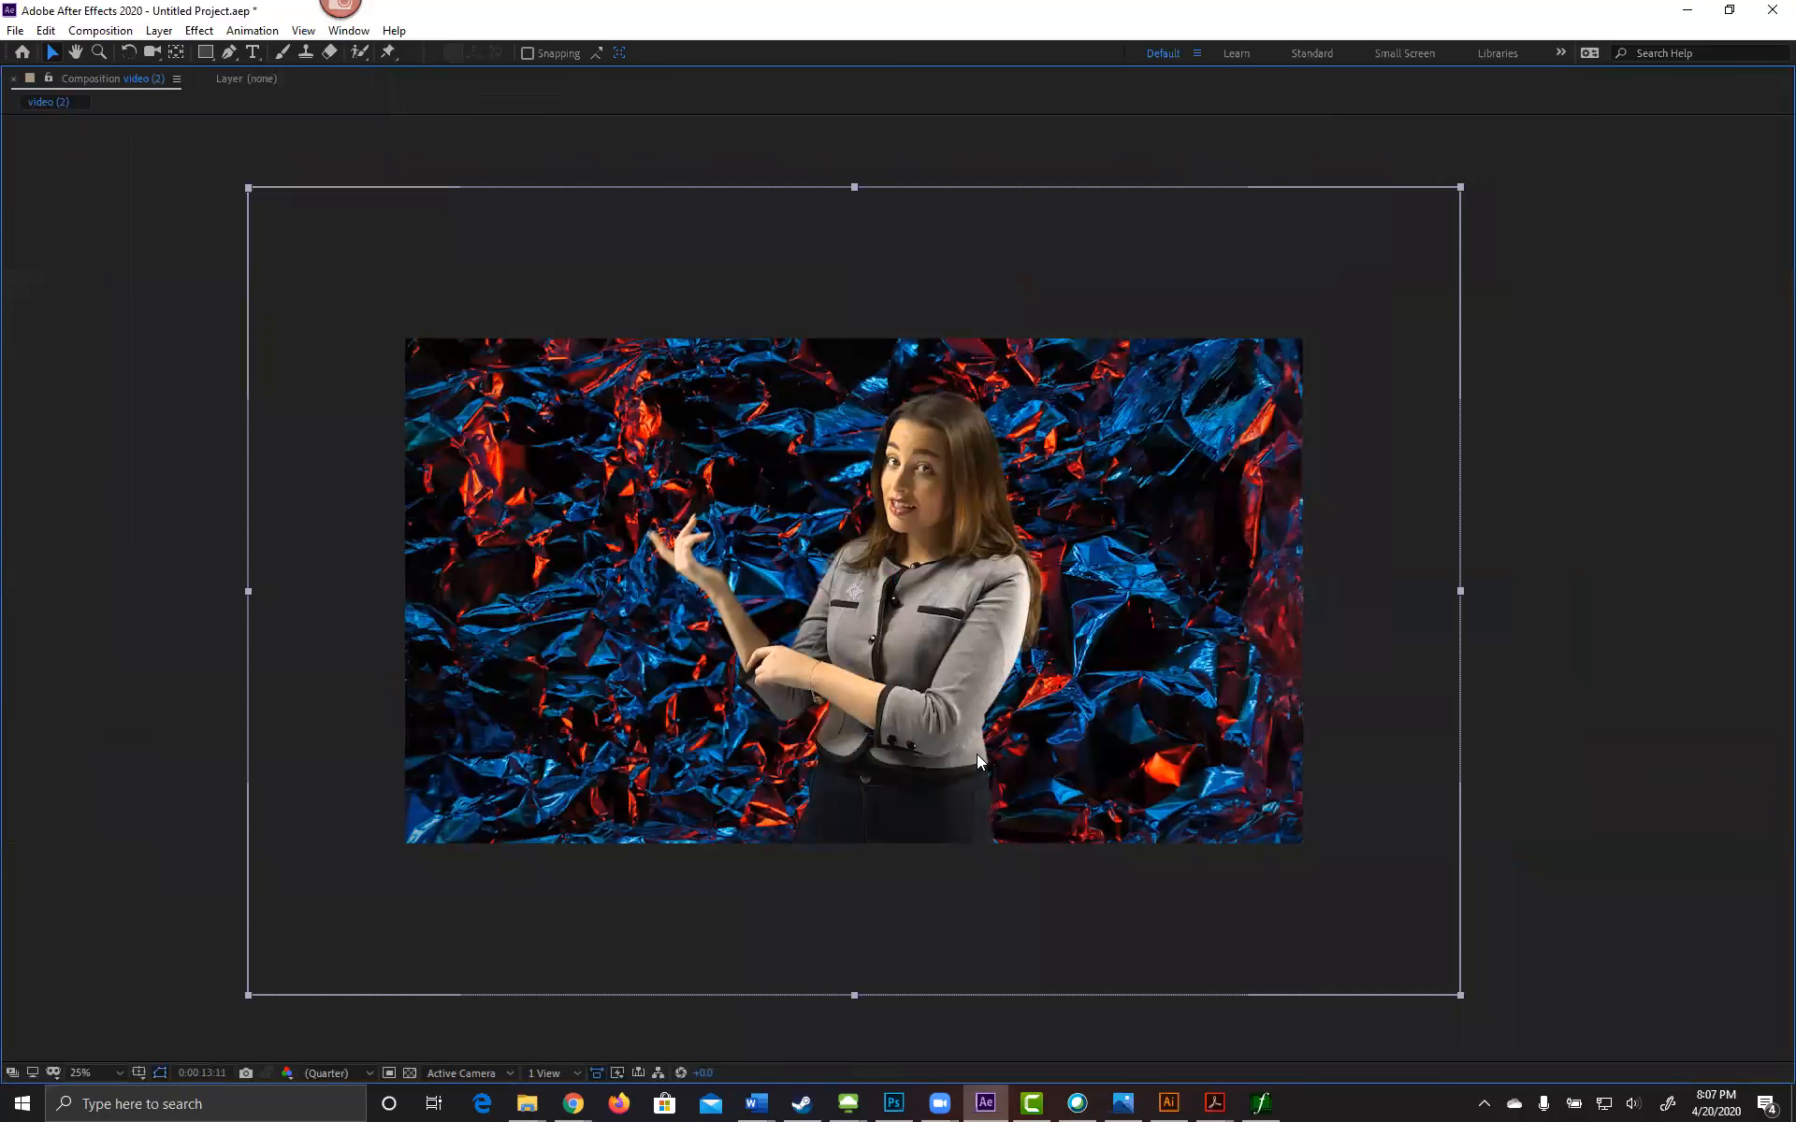
key(period)
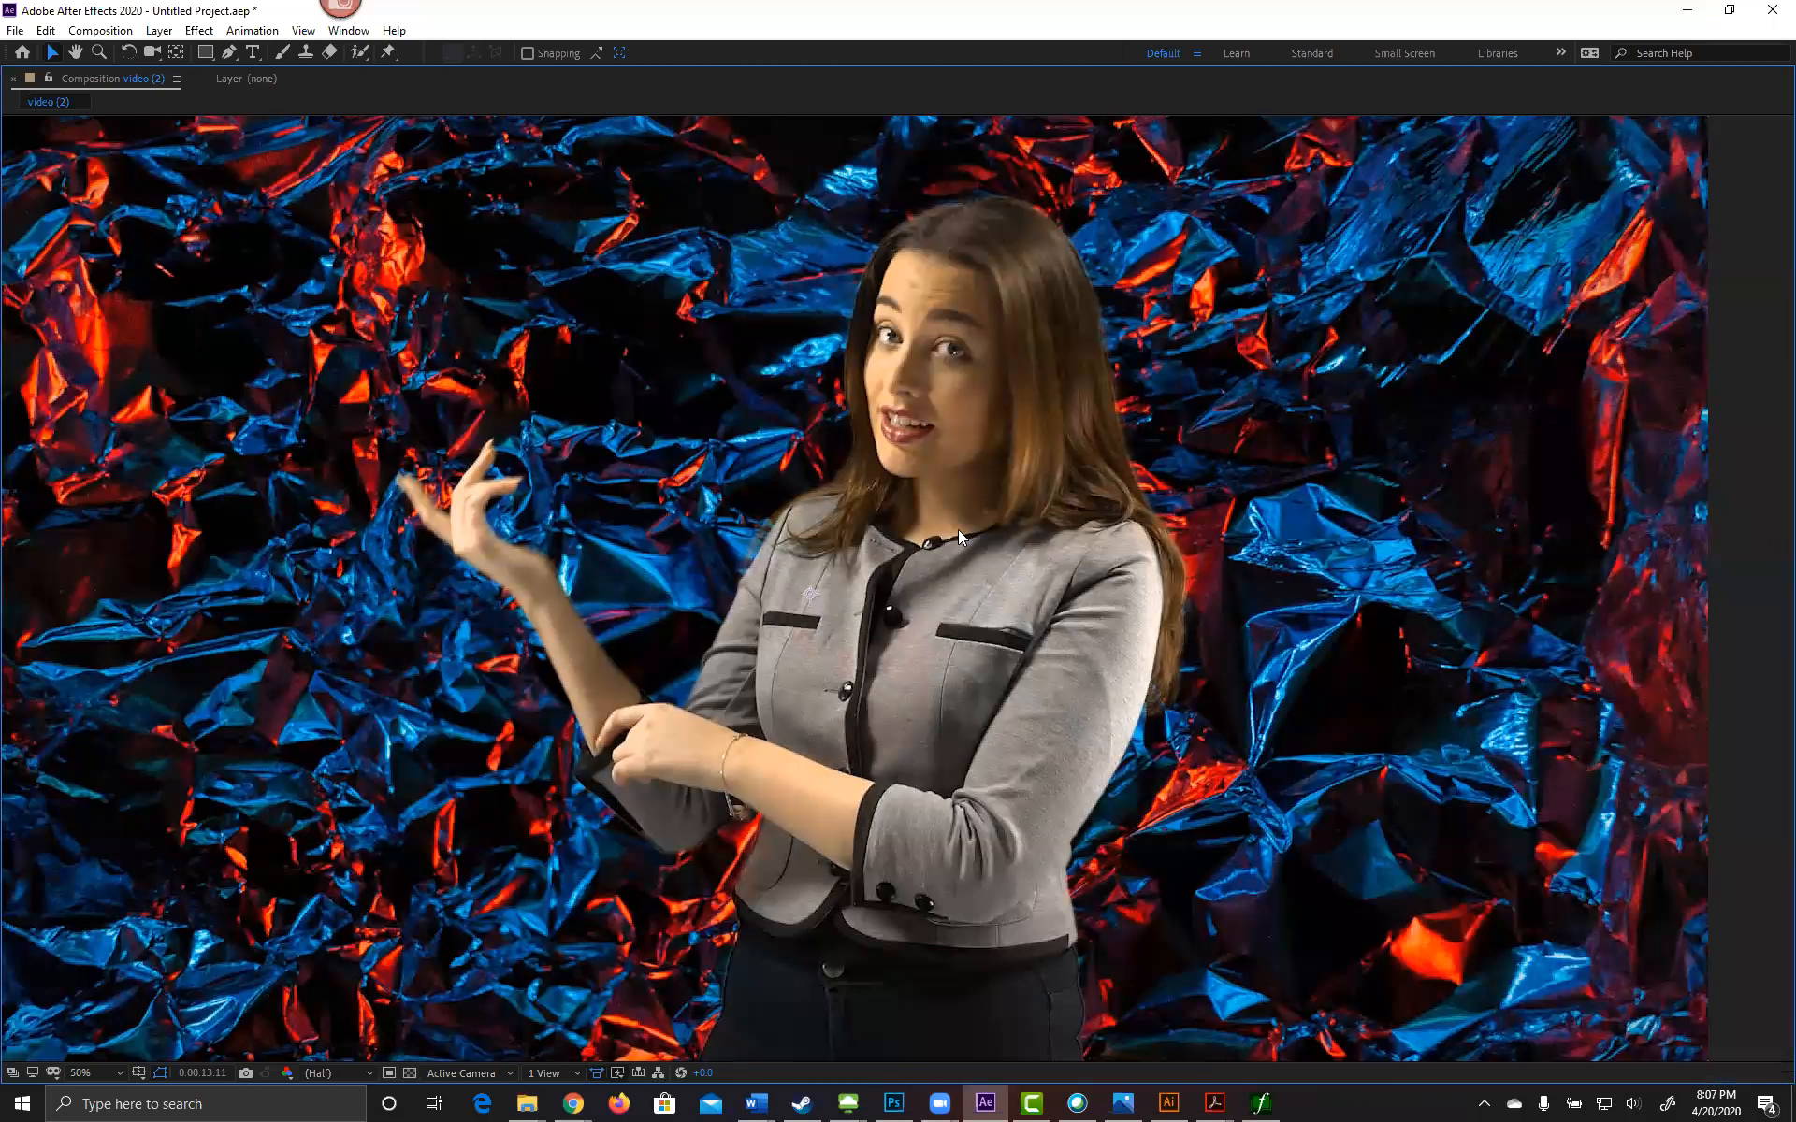
key(space)
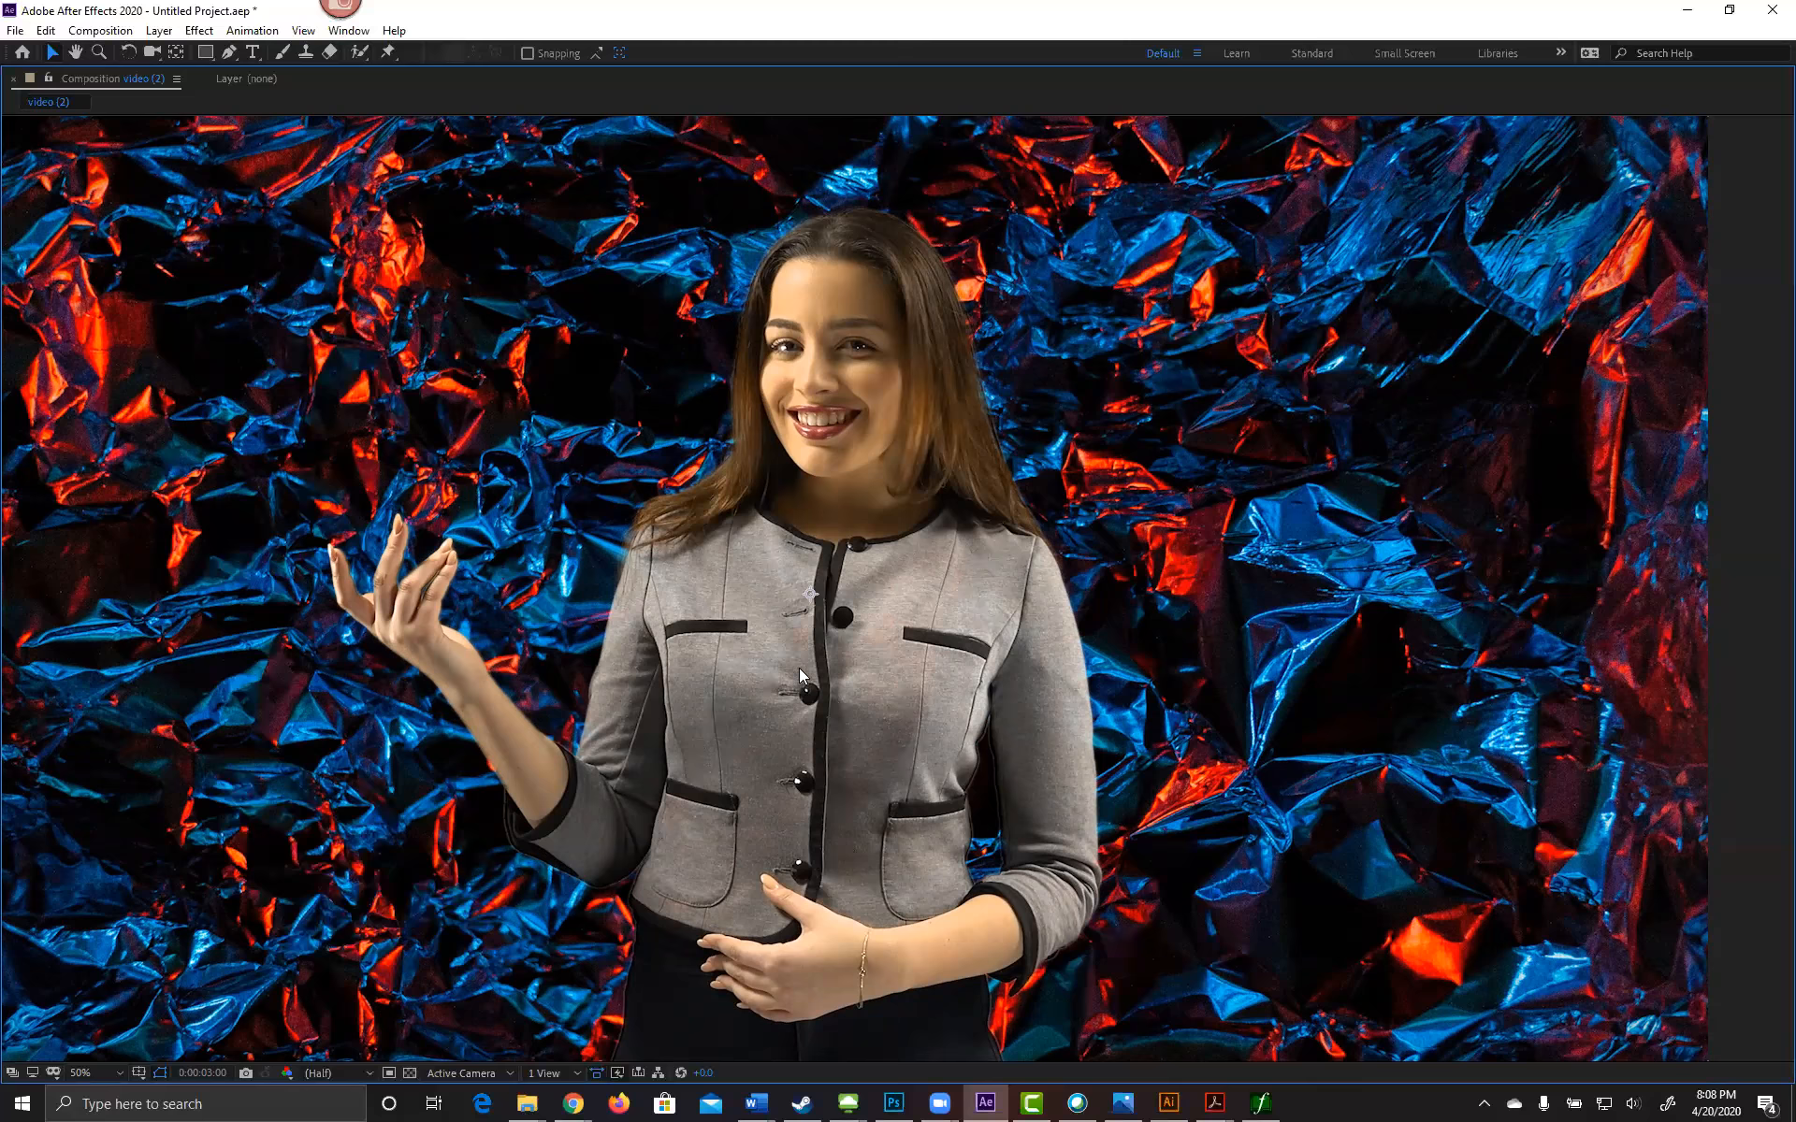
key(grave)
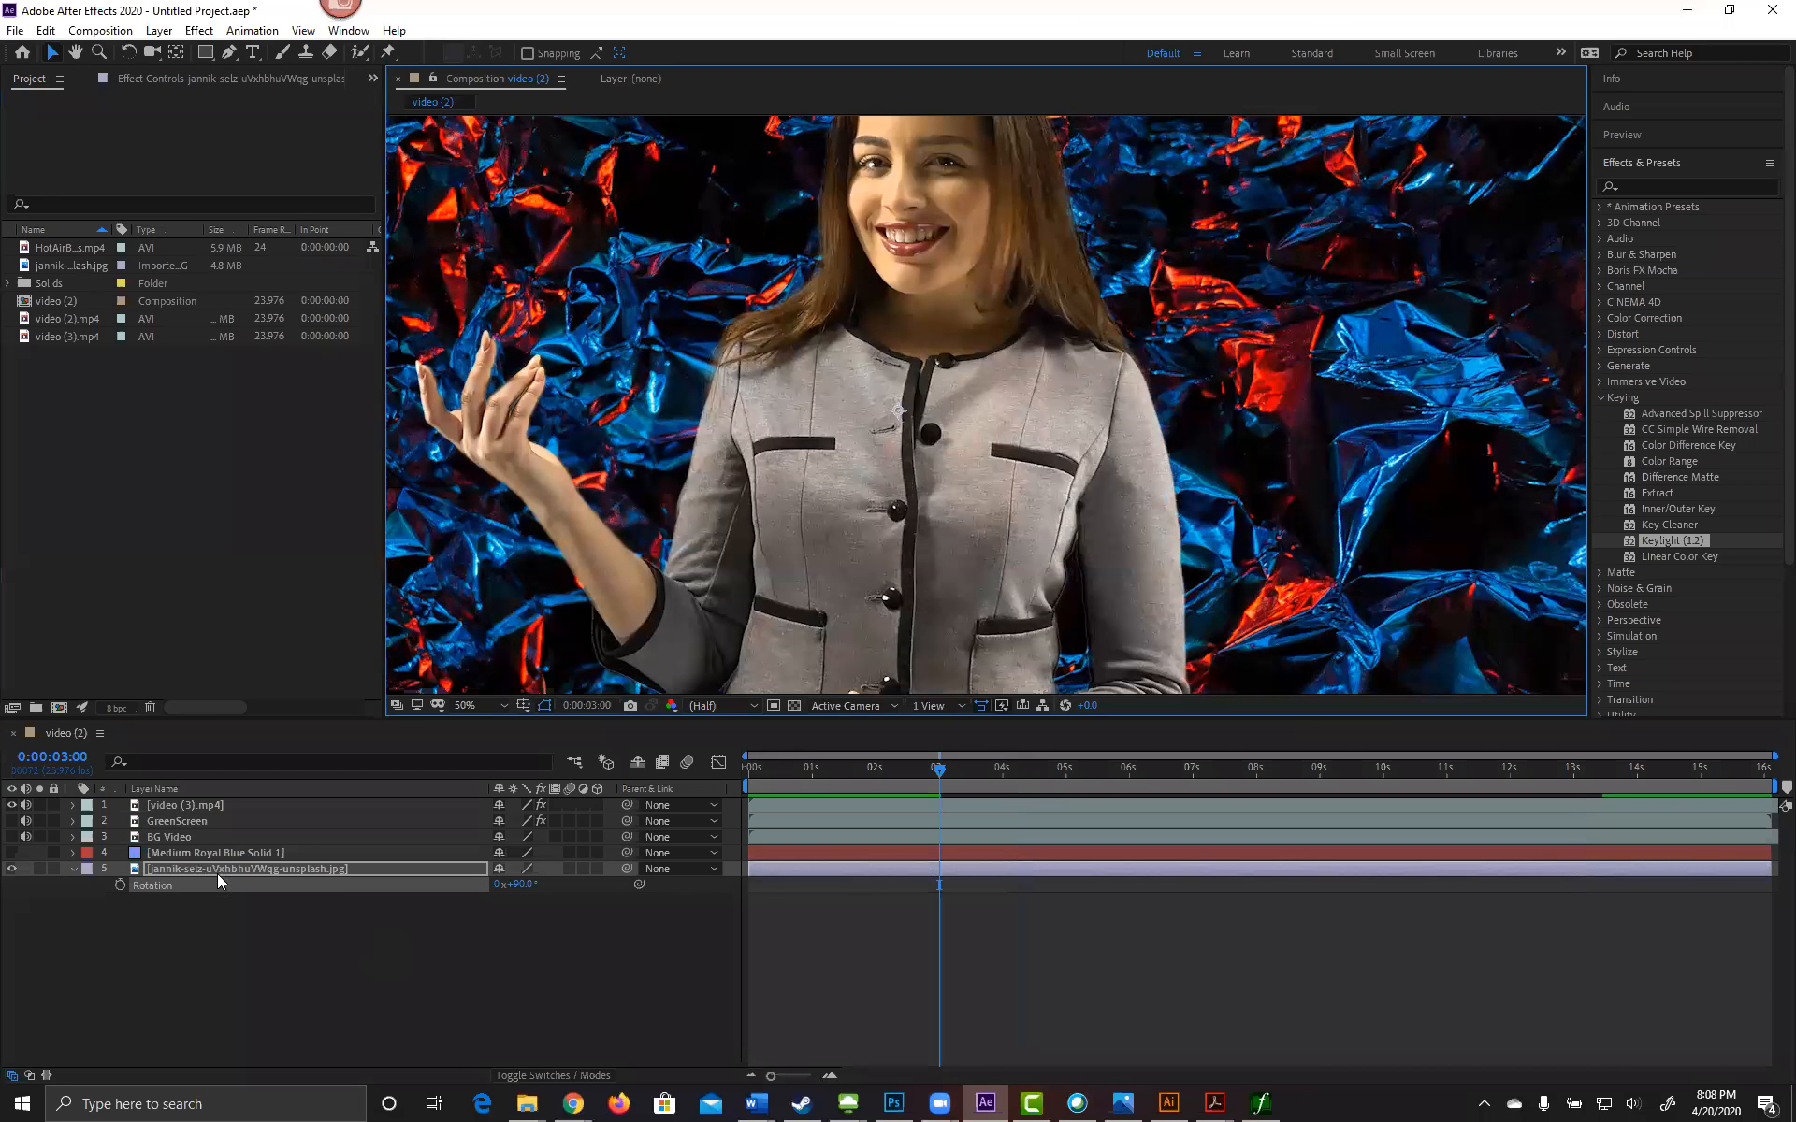
Step: Reset Keylight on the video (3).mp4 layer and sample the green beside the presenter's shoulder as the Screen Colour
click(205, 807)
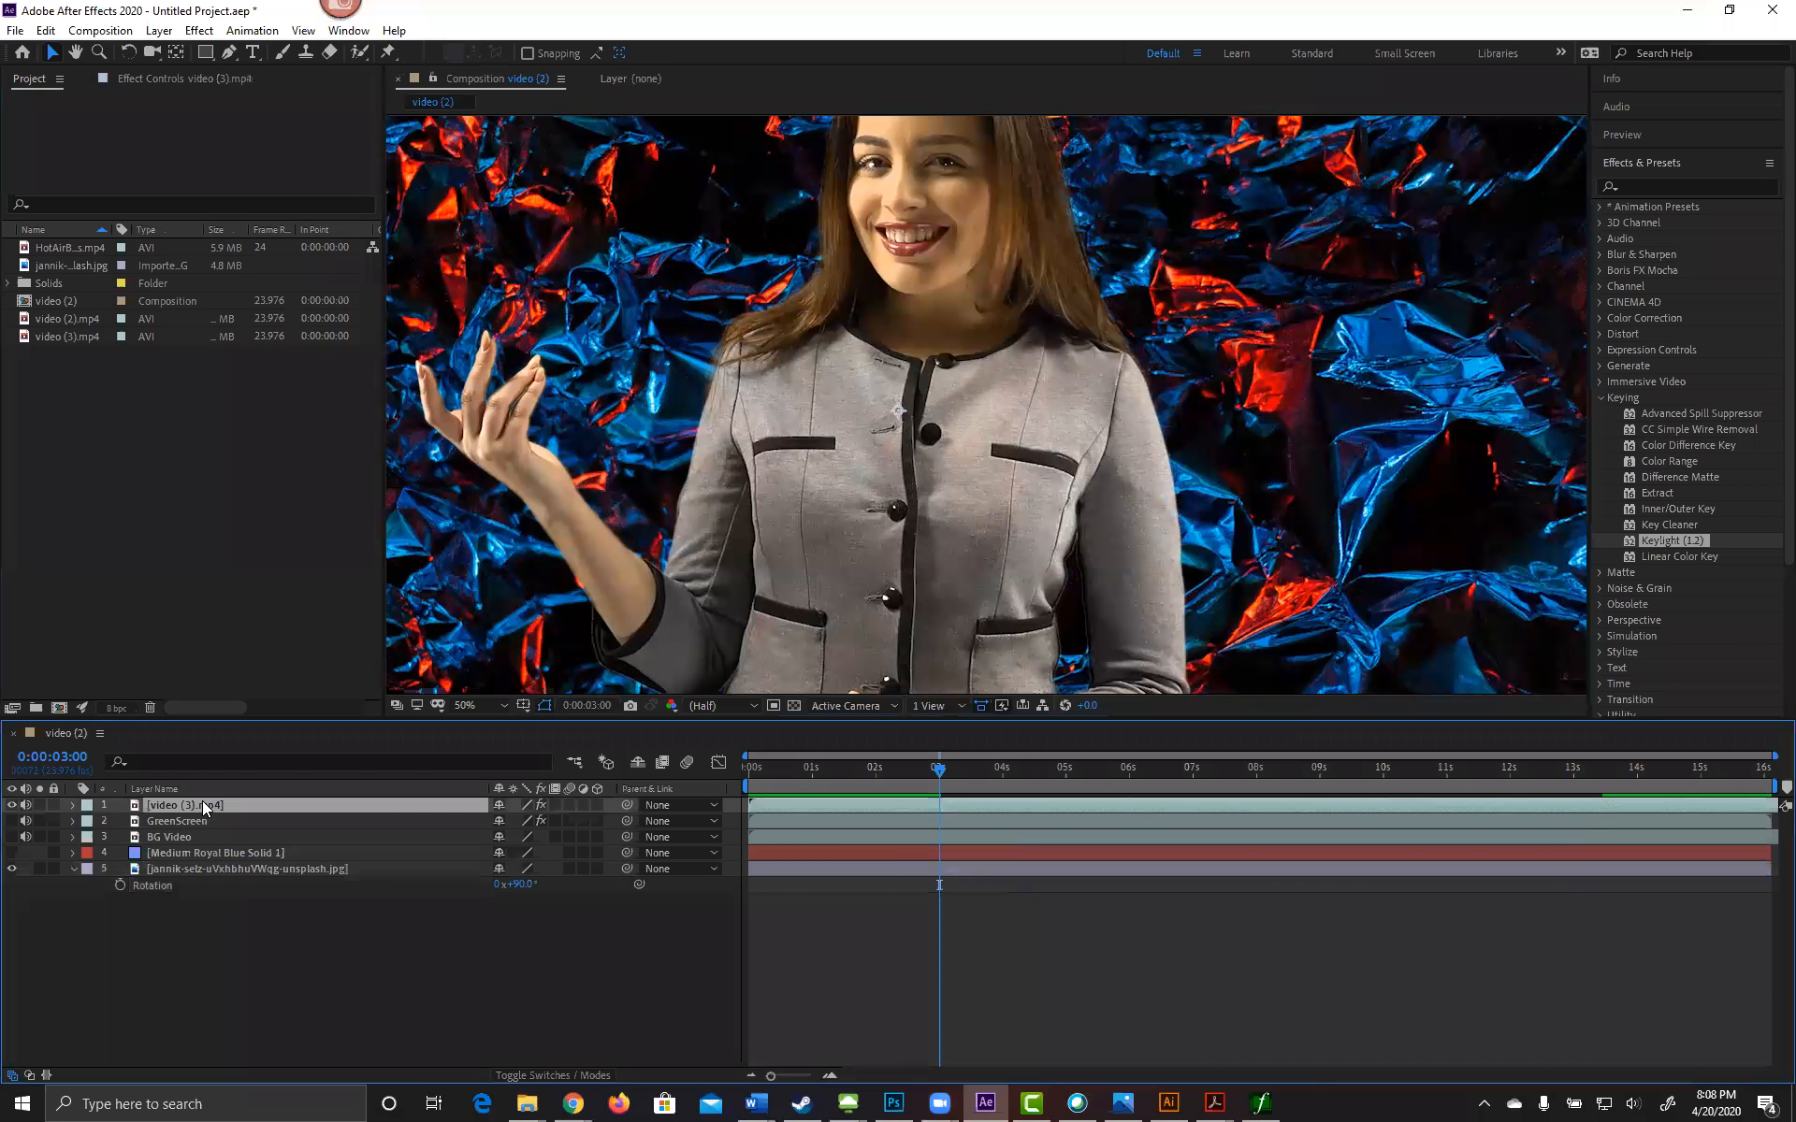
click(156, 81)
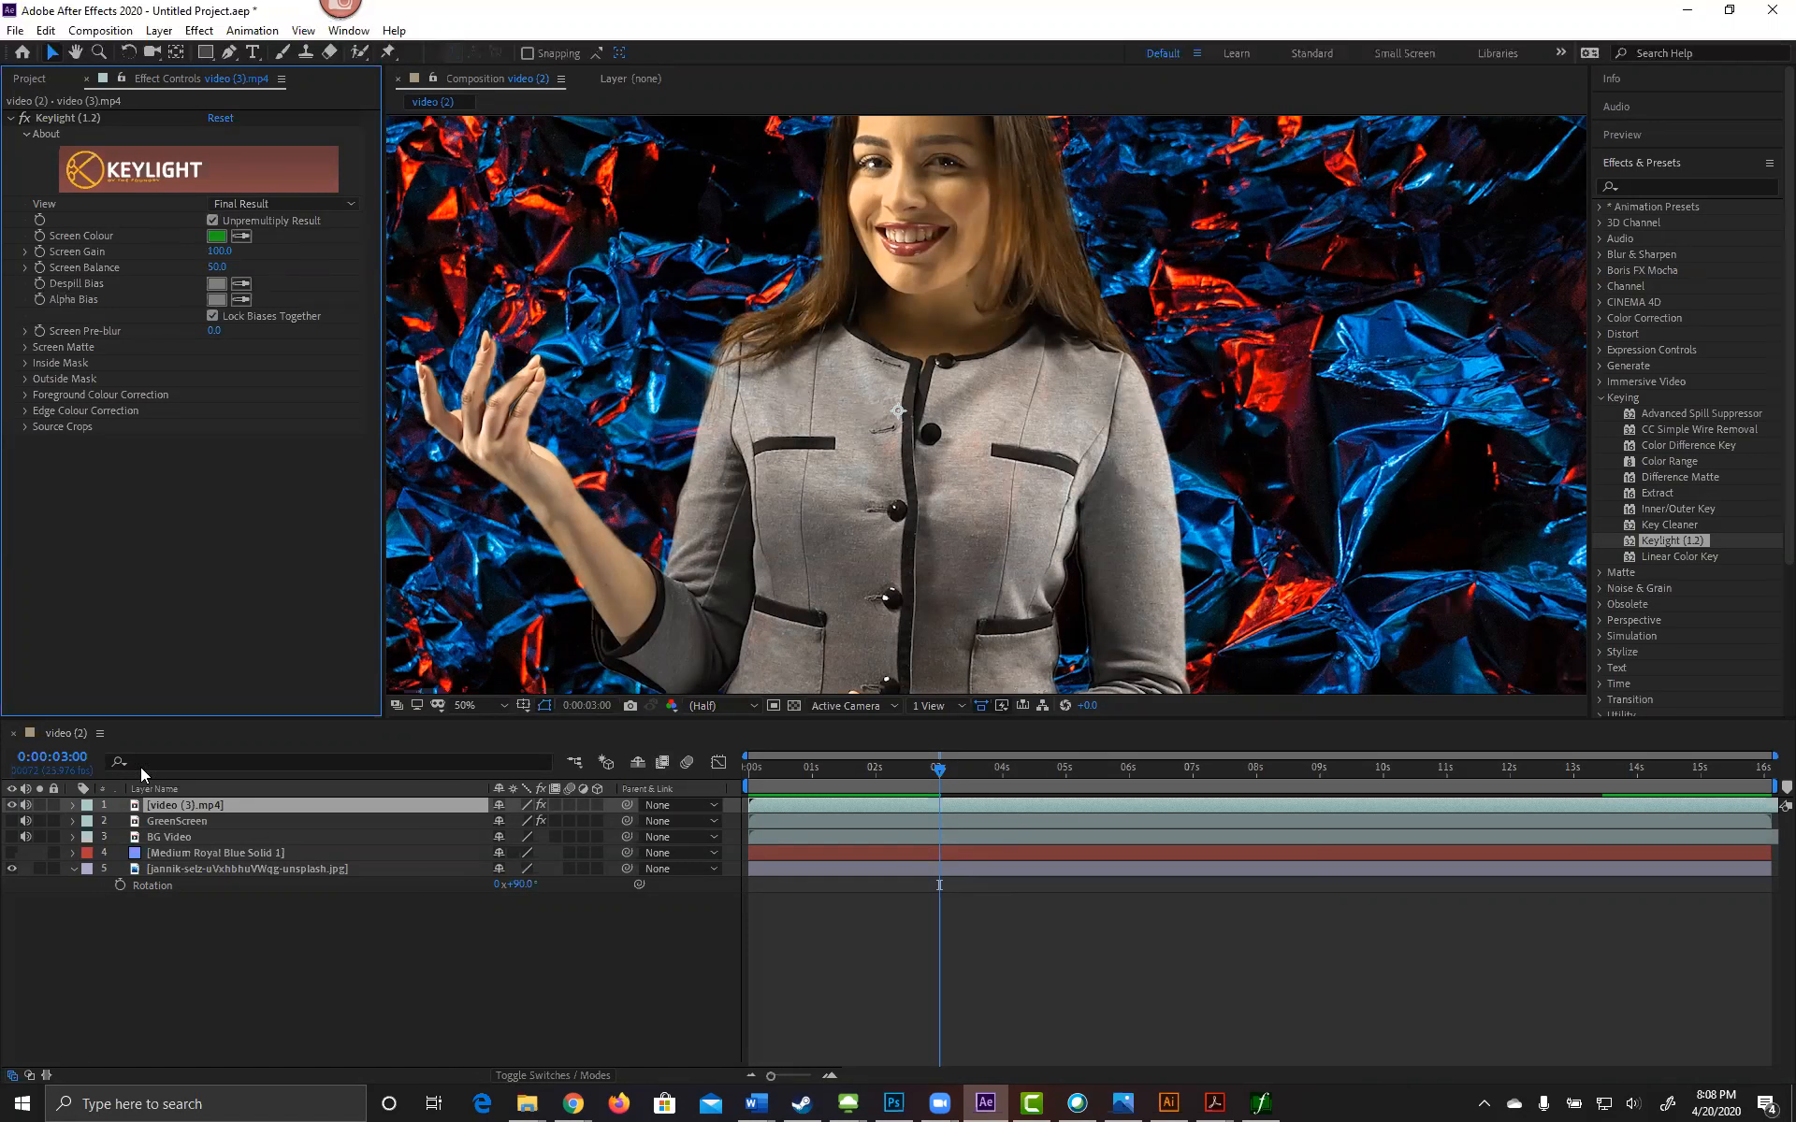
click(223, 119)
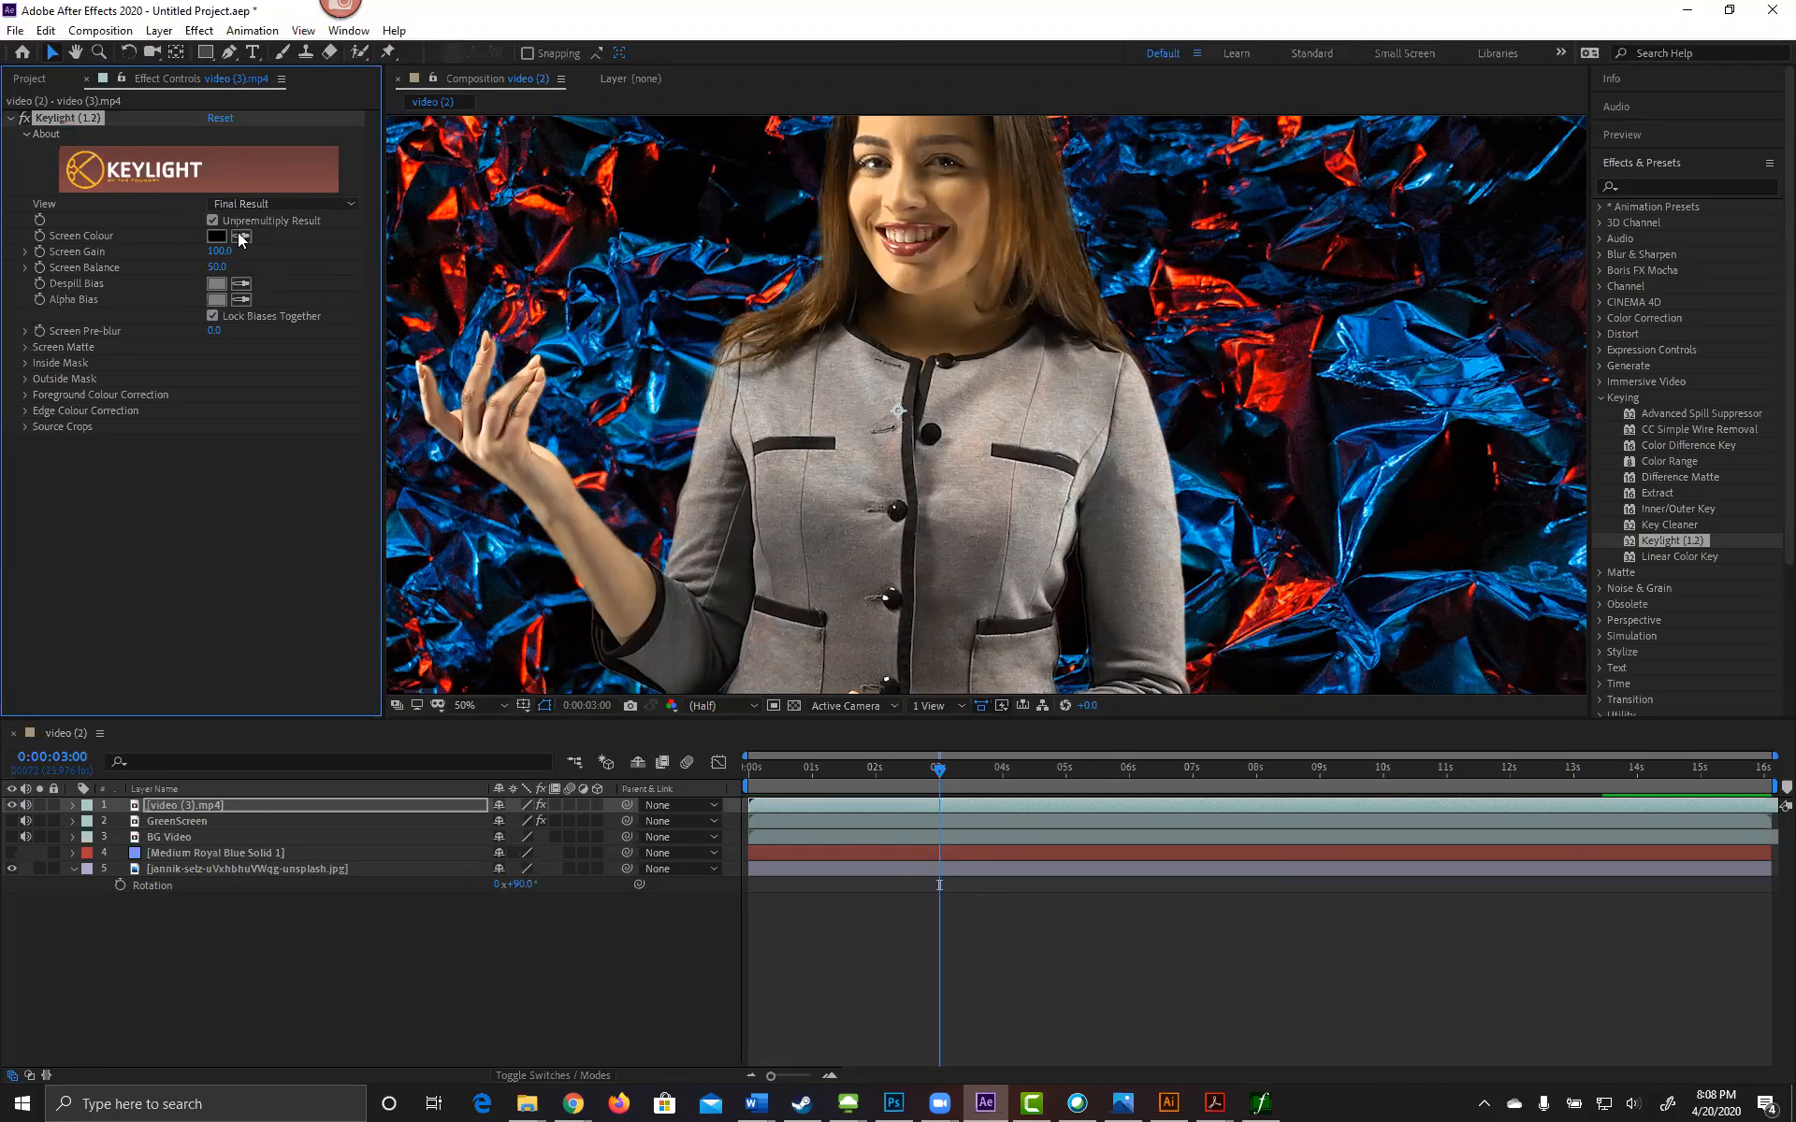
click(241, 236)
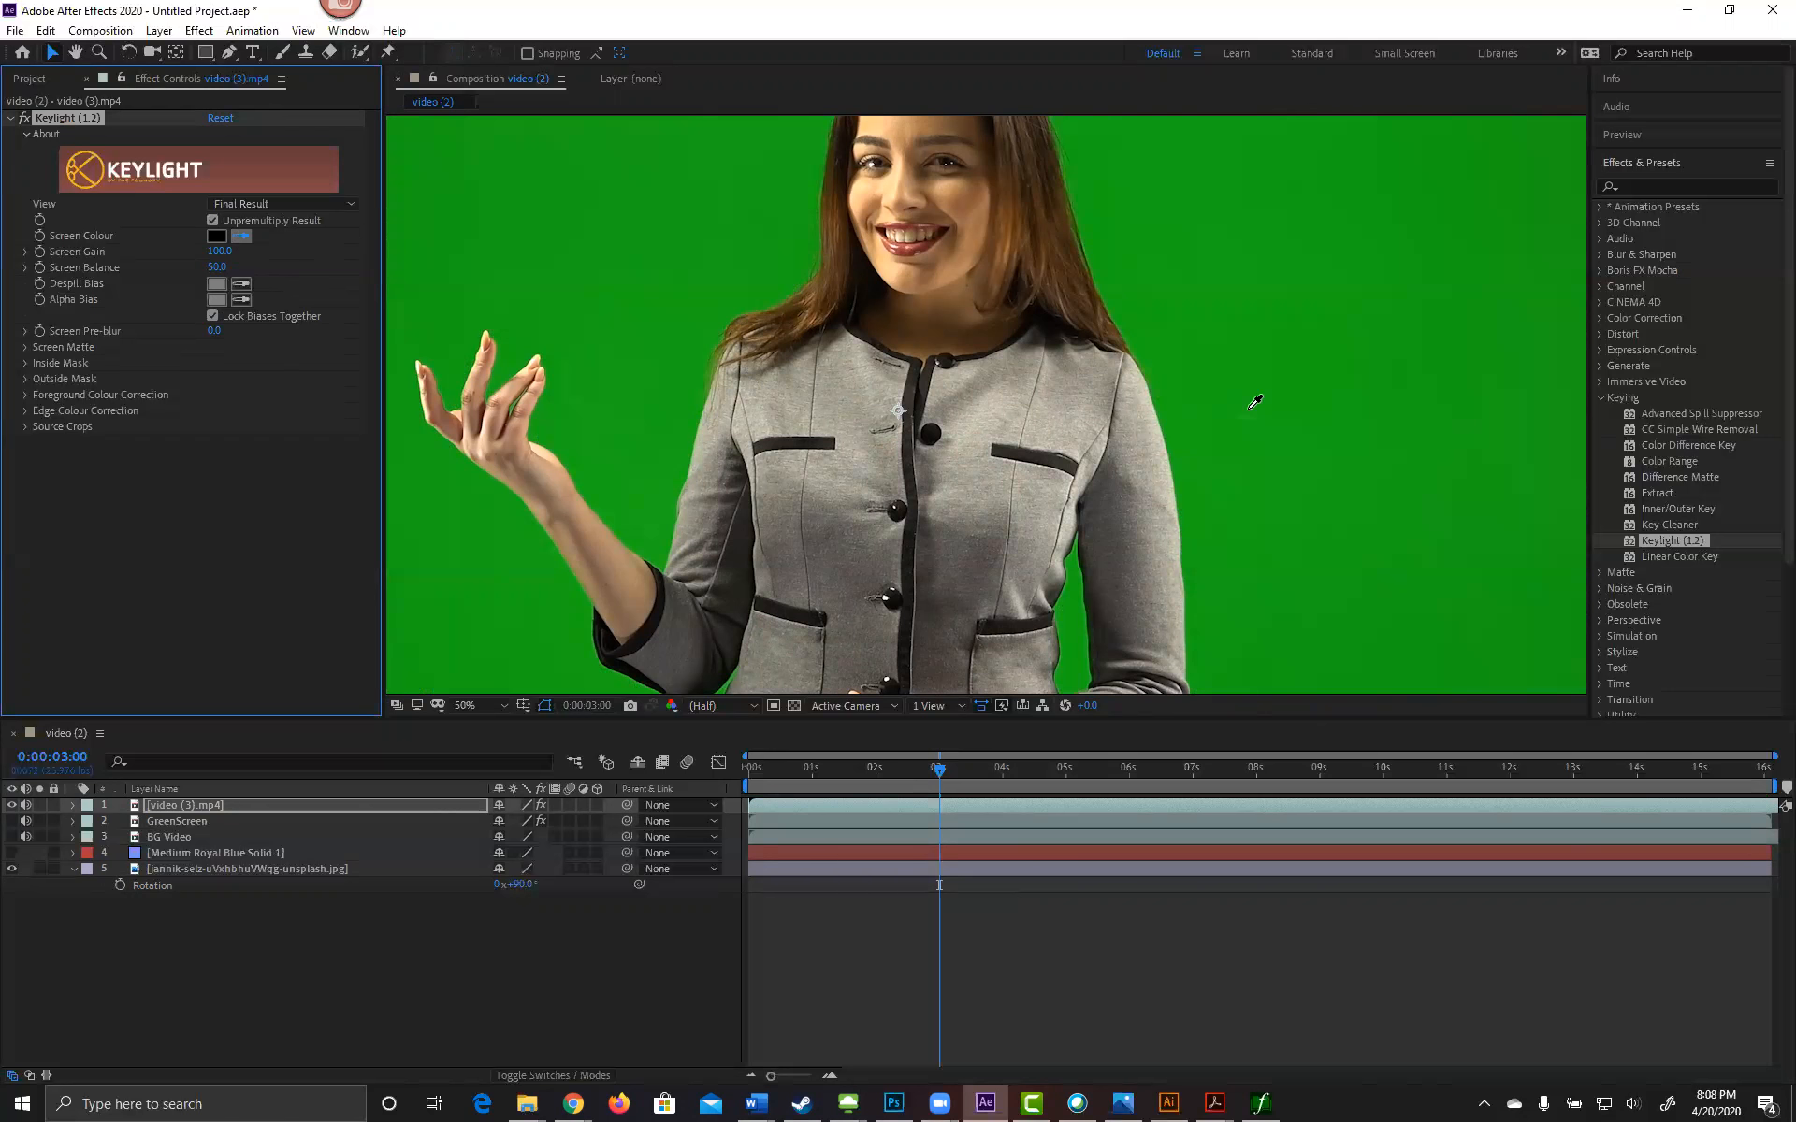
click(1195, 391)
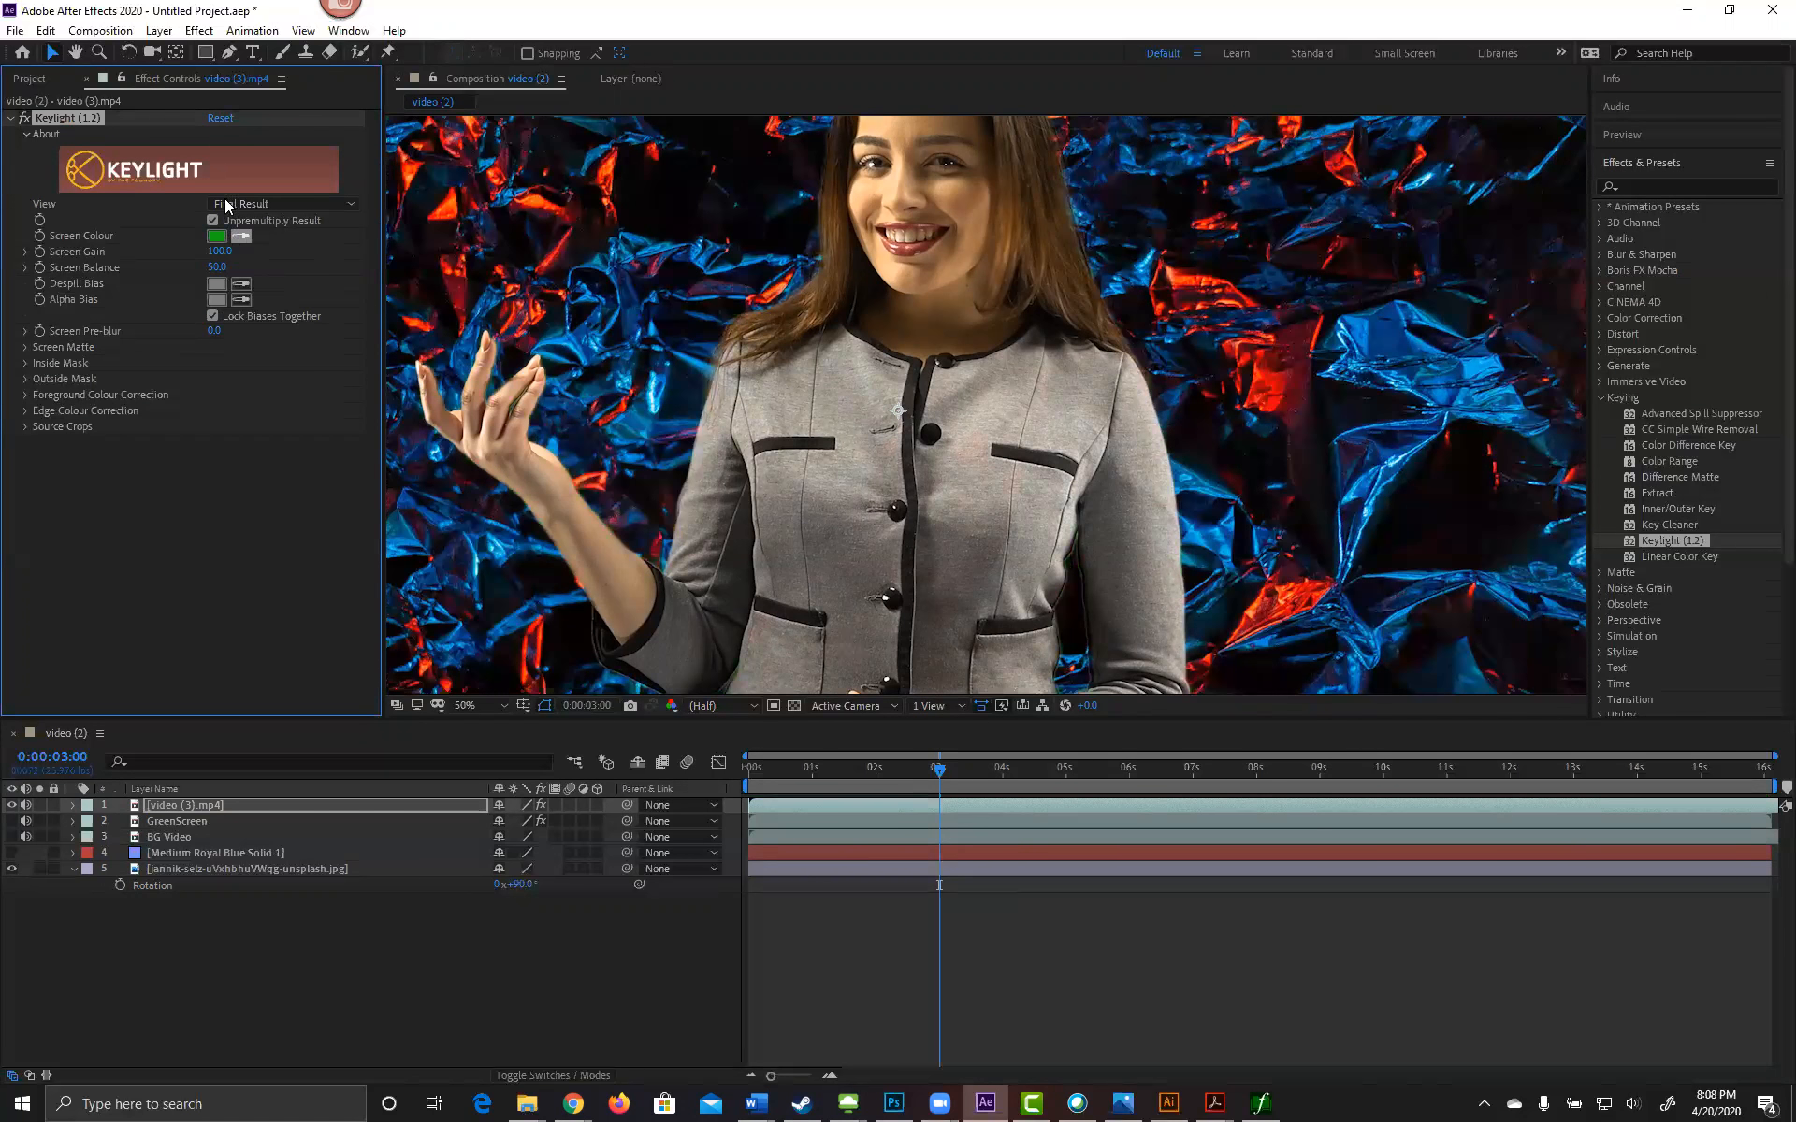
Step: Reset Keylight and try the darker green in the footage's upper corner as the Screen Colour
click(219, 118)
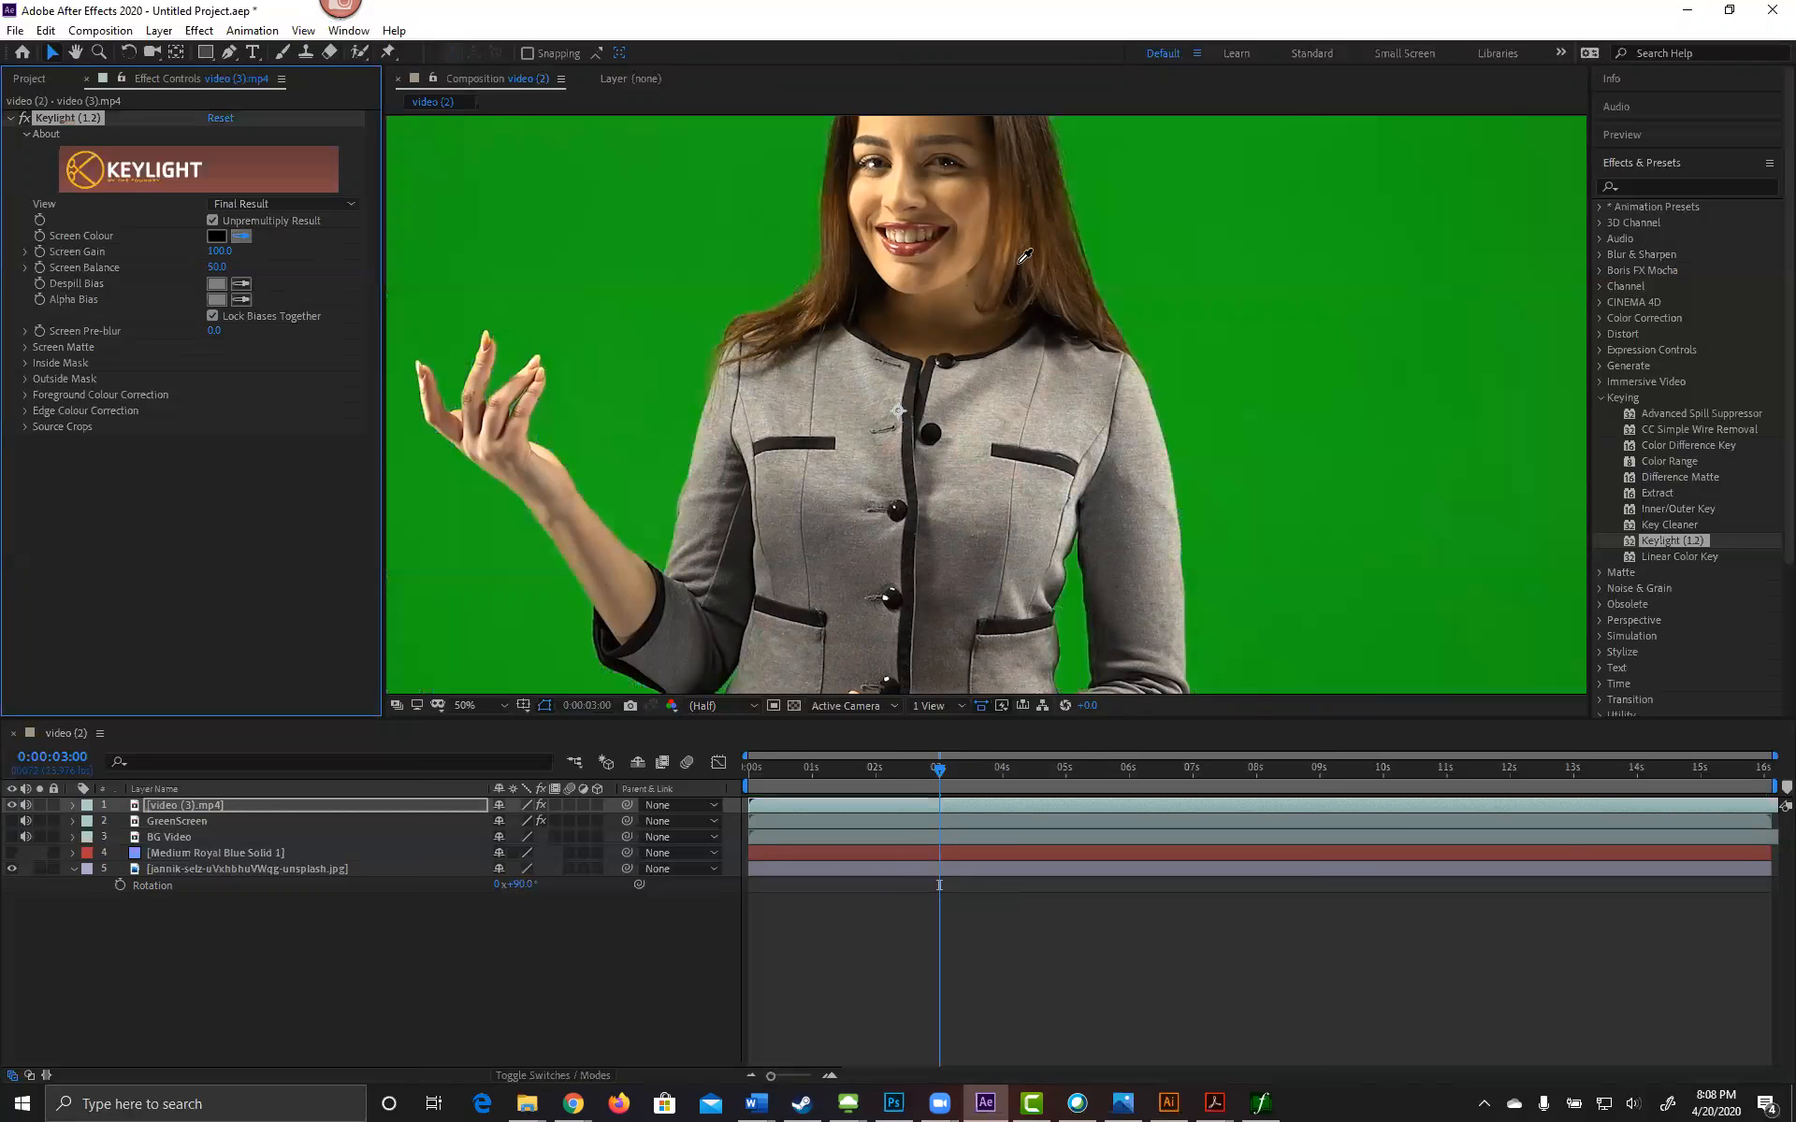
drag(1387, 268, 890, 546)
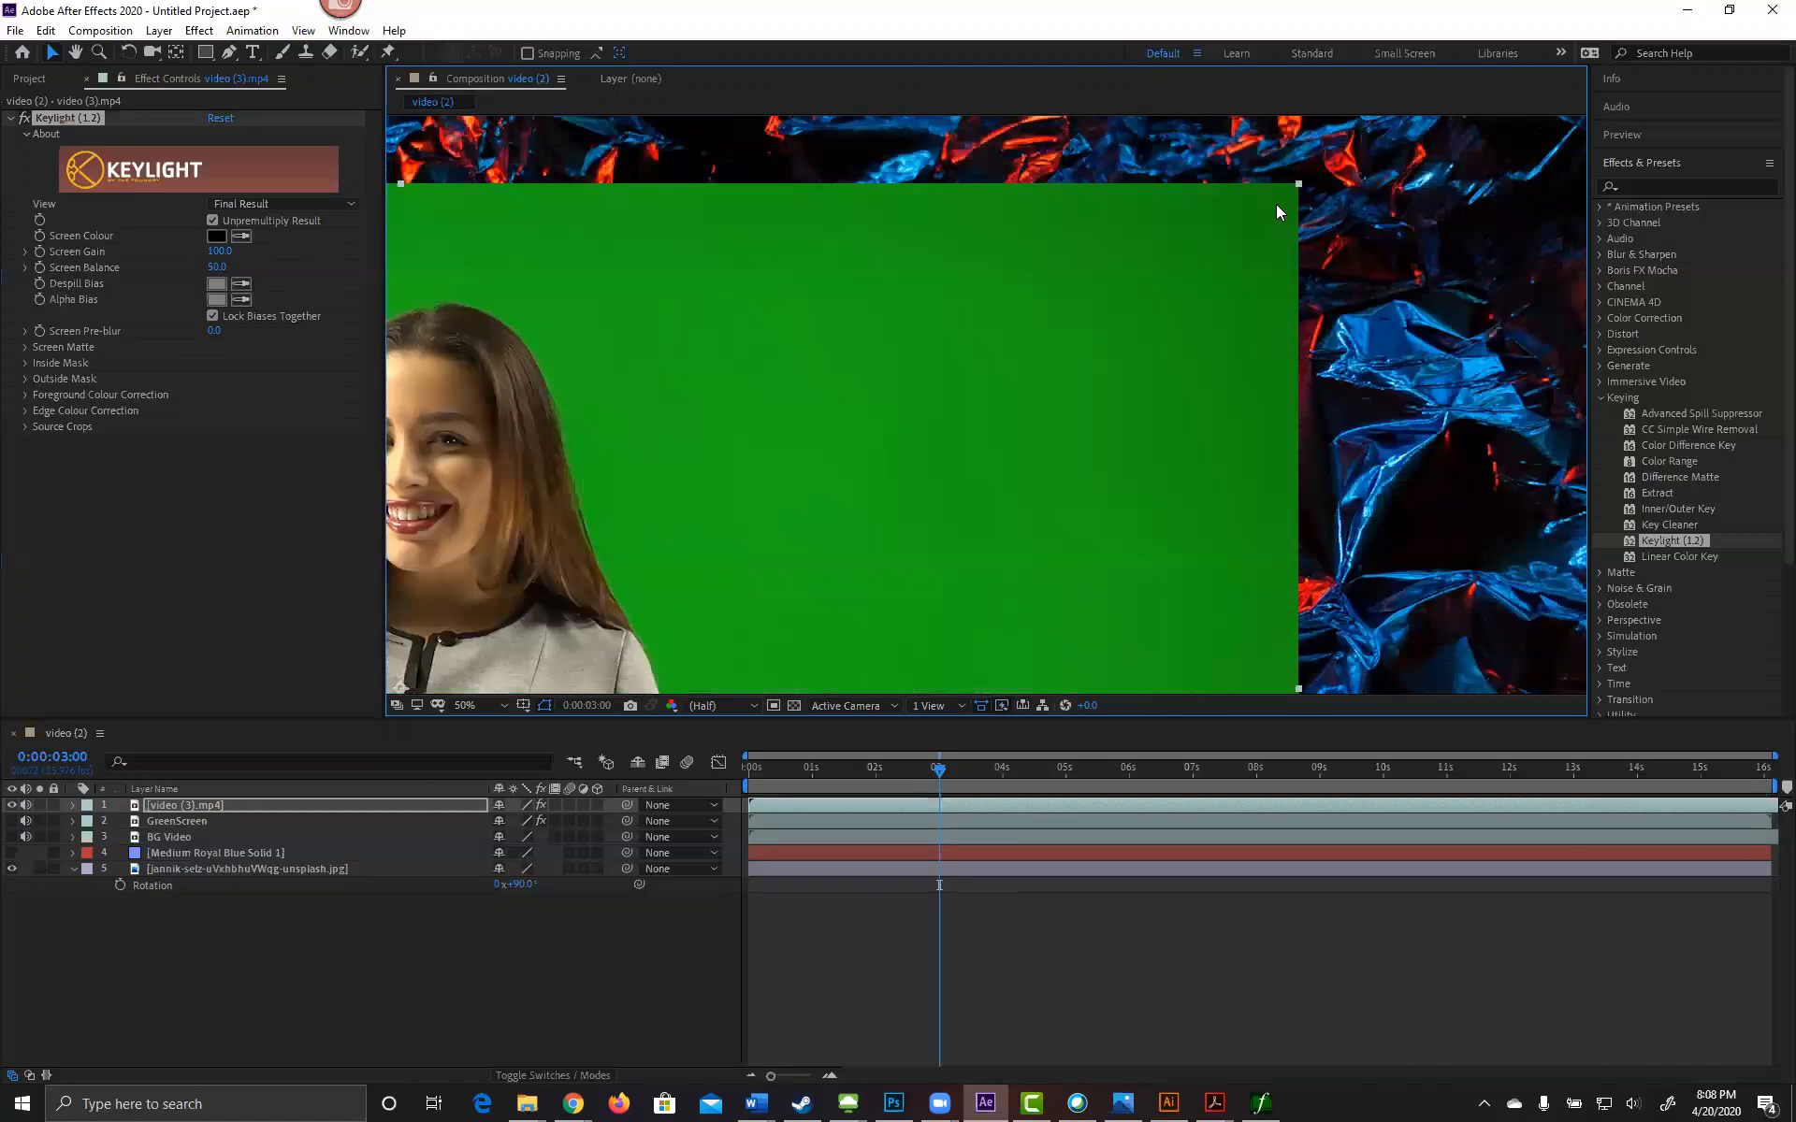
click(247, 235)
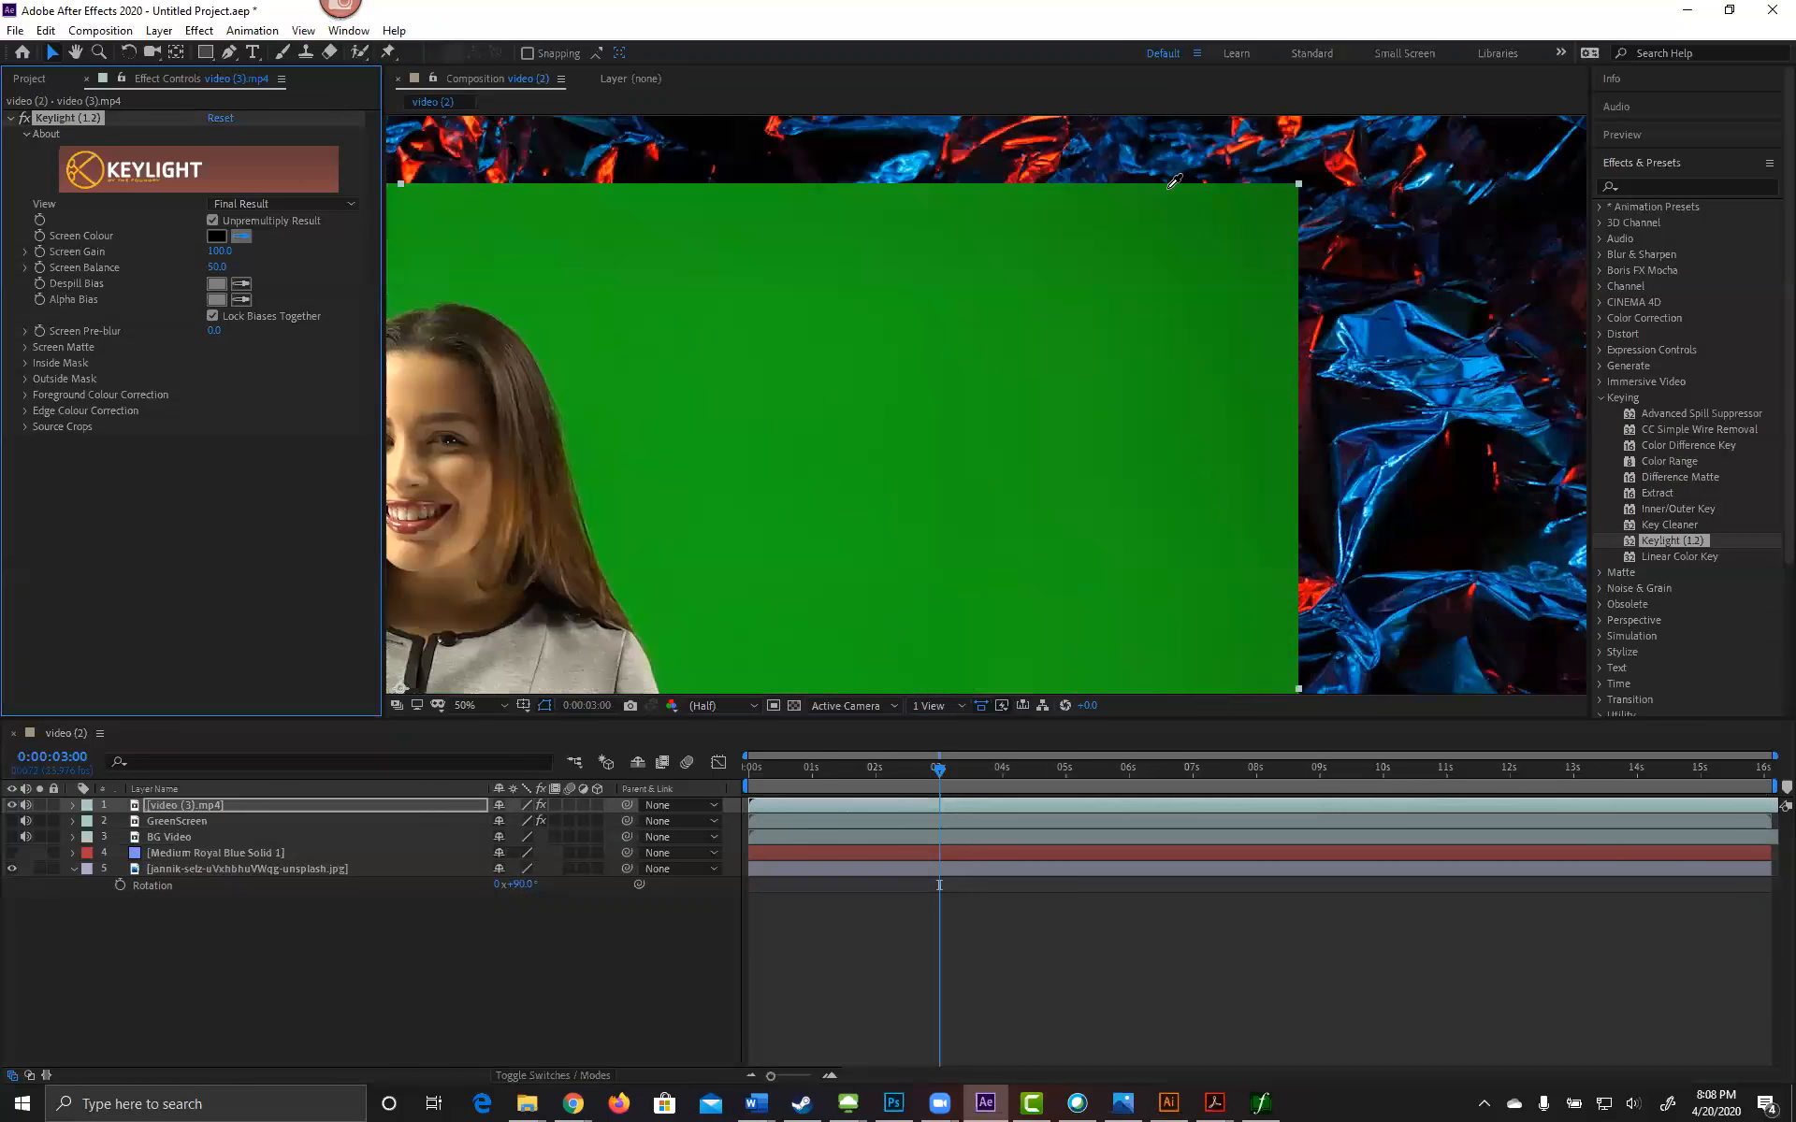
click(1276, 204)
drag(746, 596, 1237, 325)
drag(1150, 447, 1152, 387)
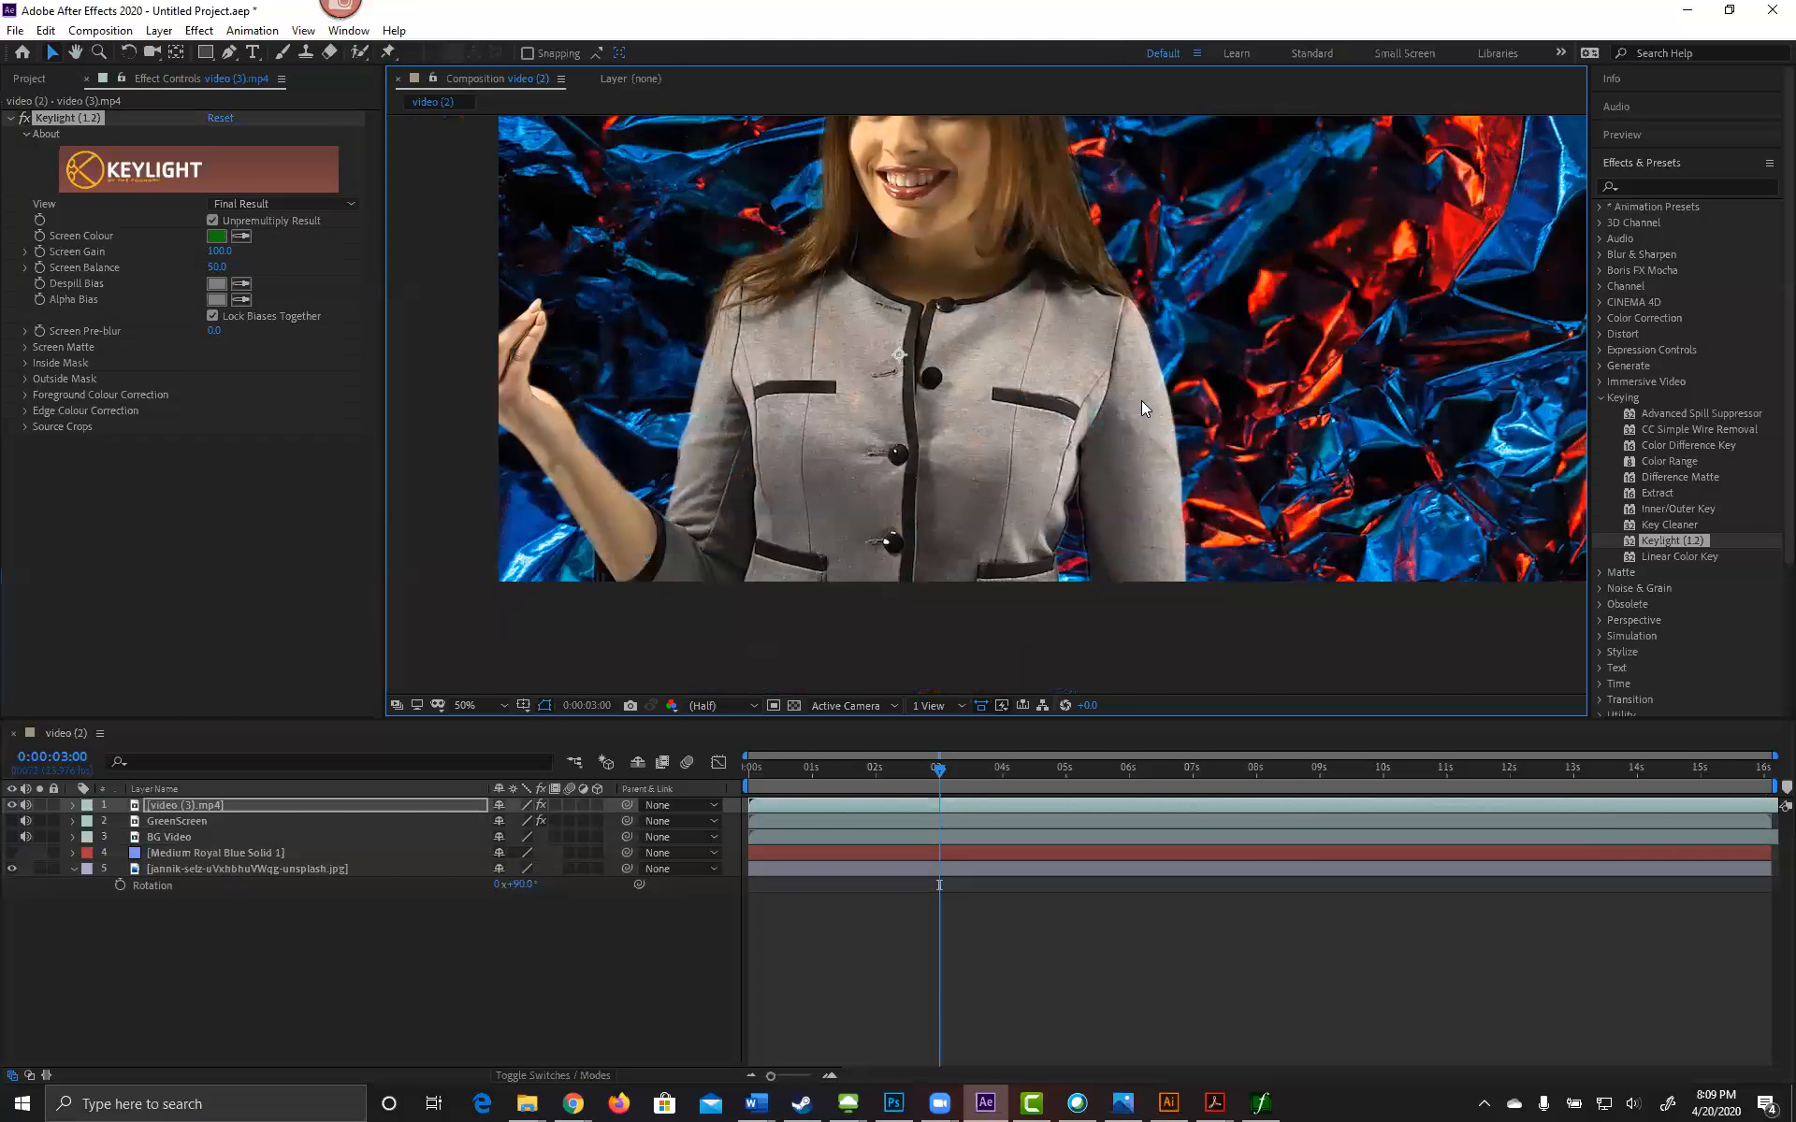
drag(956, 429, 944, 582)
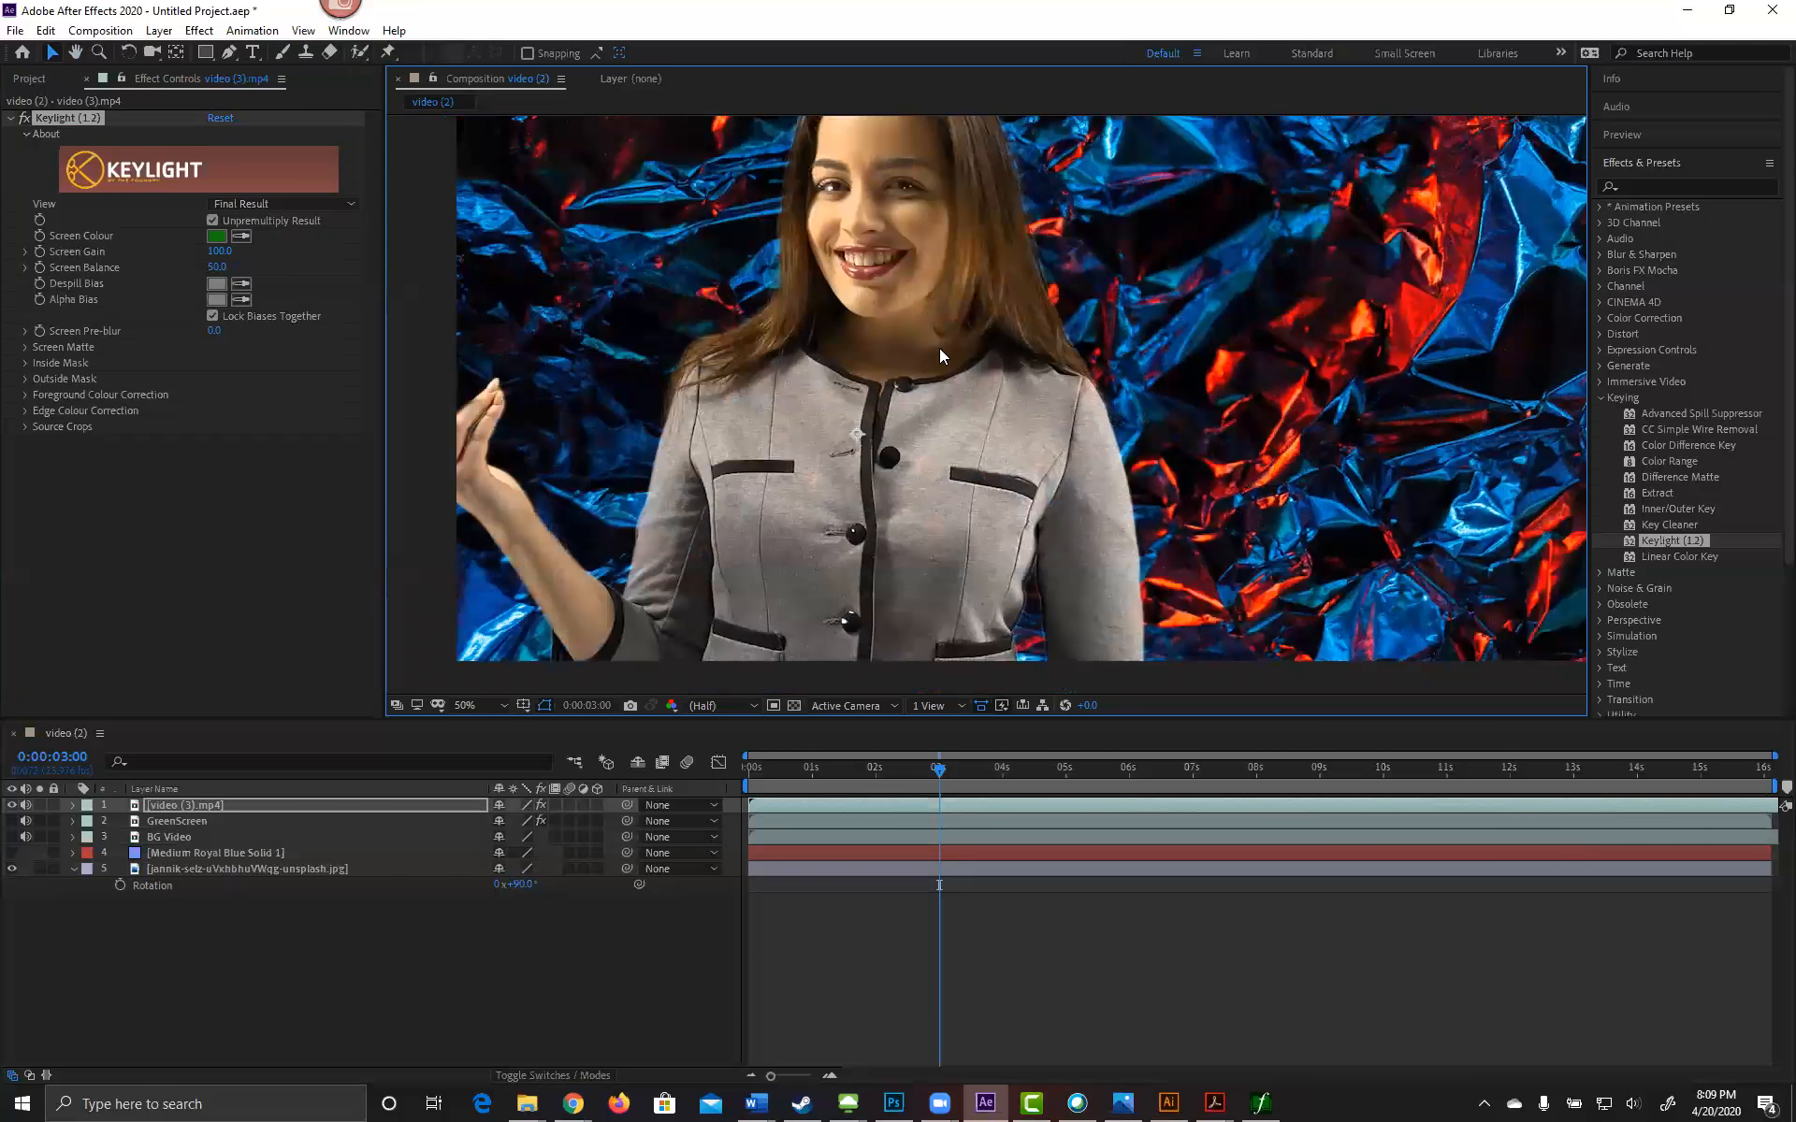
Step: Undo the dark green sample and pick the green background away from the presenter as the Screen Colour
key(ctrl+z)
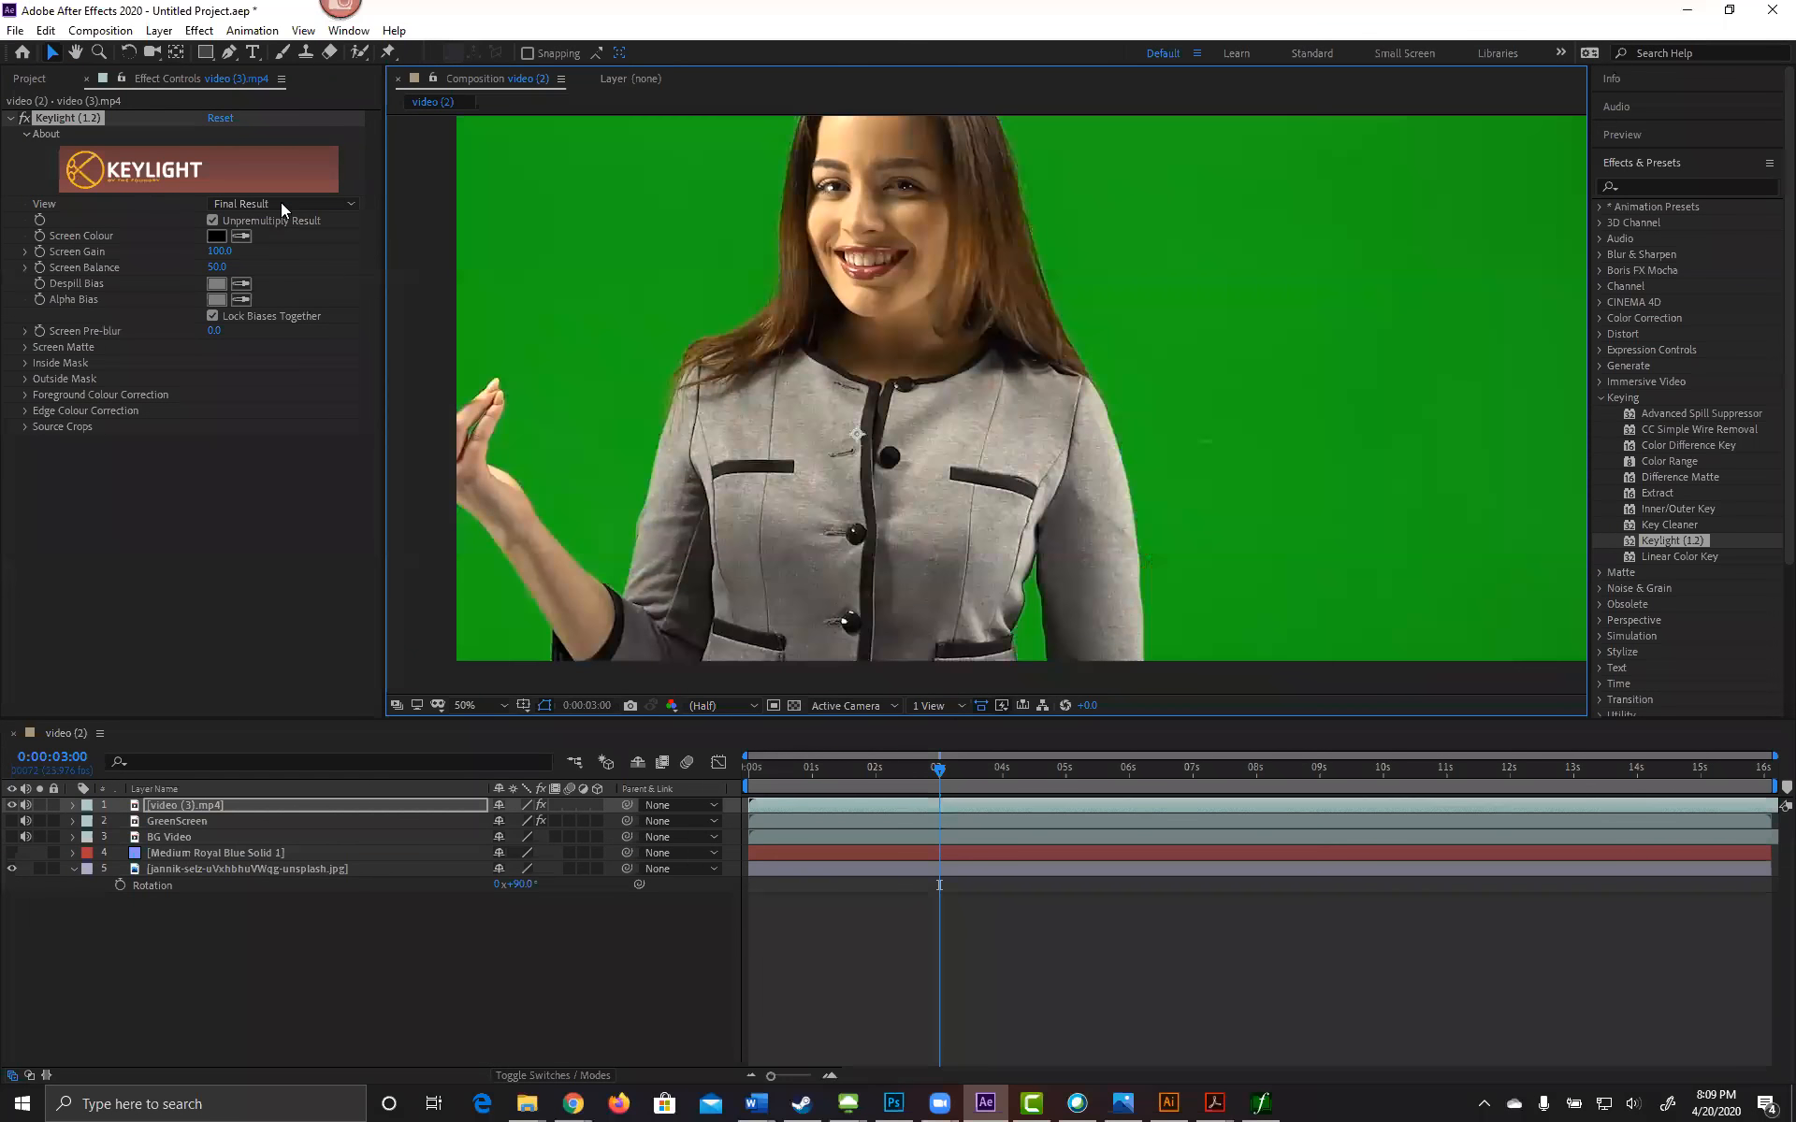
click(243, 236)
click(1407, 249)
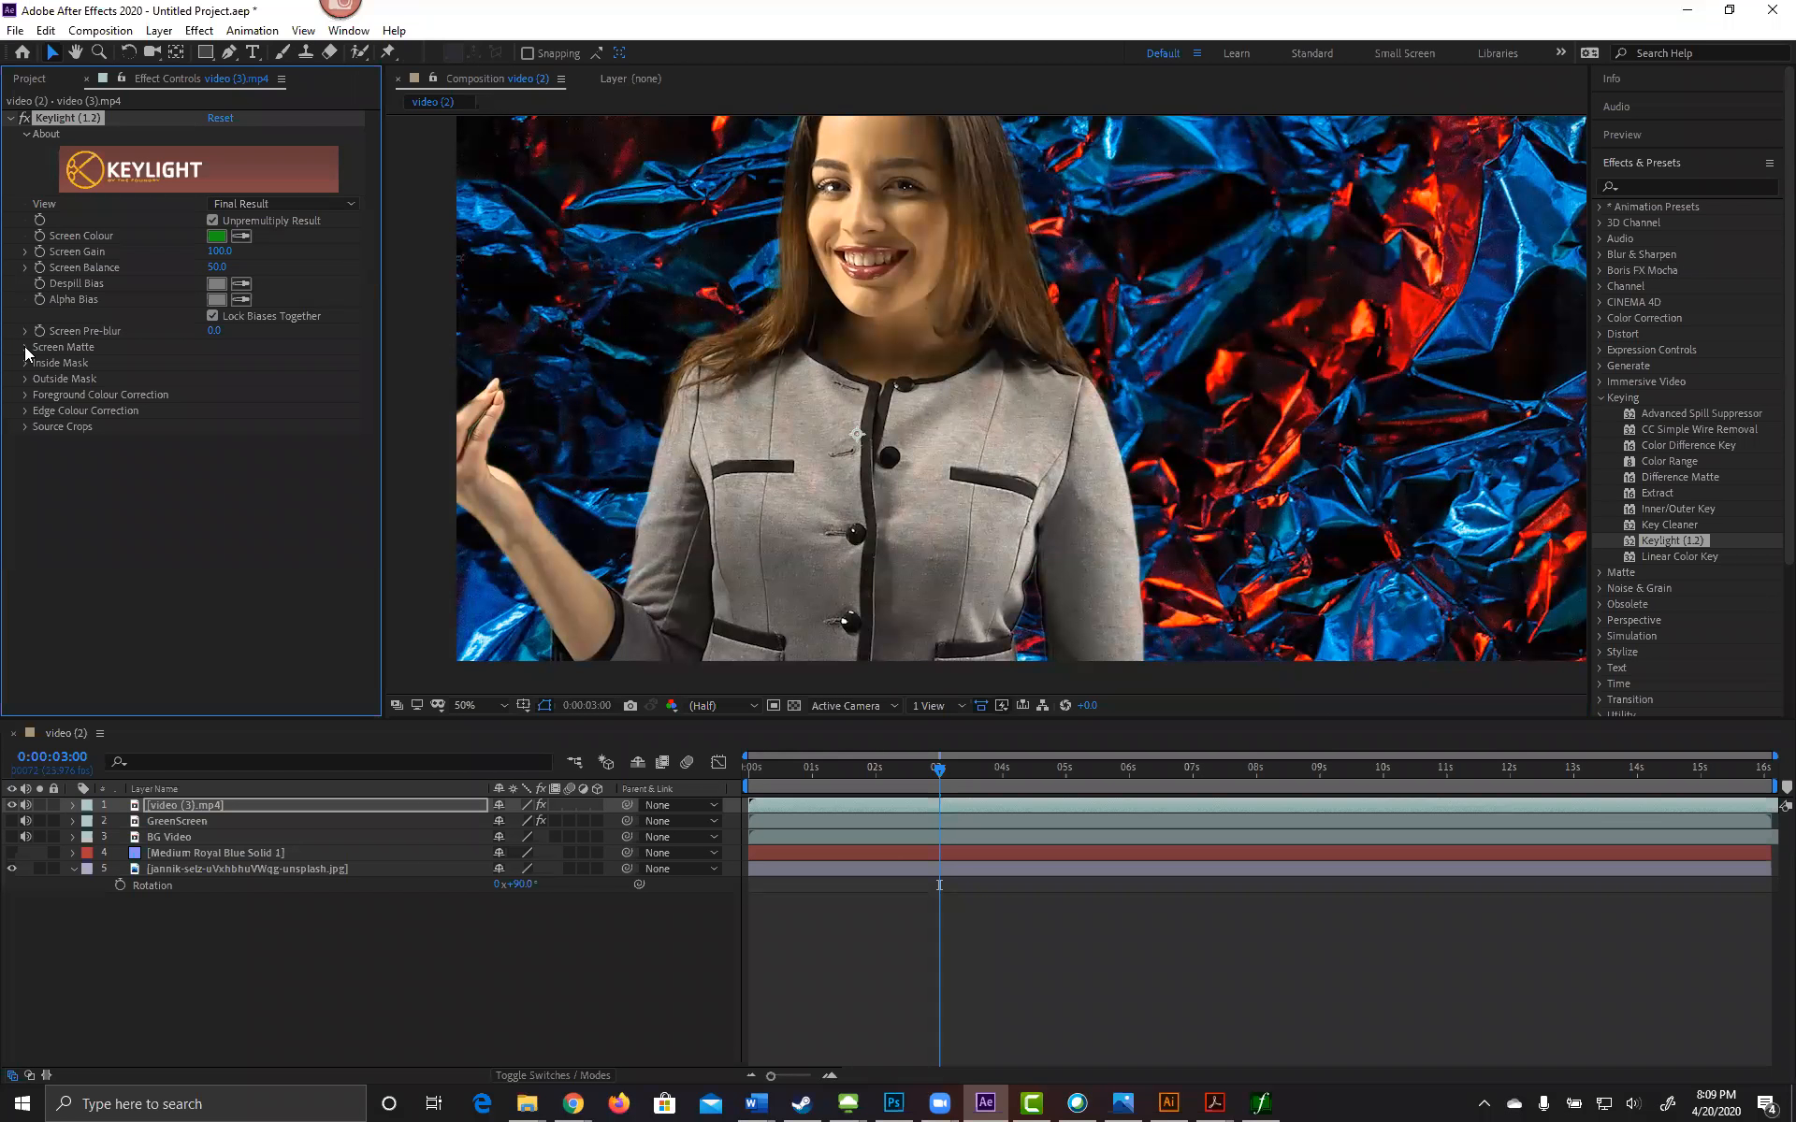
Step: Try Keylight Screen Gain values above and below 100, including 101 and 99
click(220, 252)
text(101)
drag(216, 252, 240, 251)
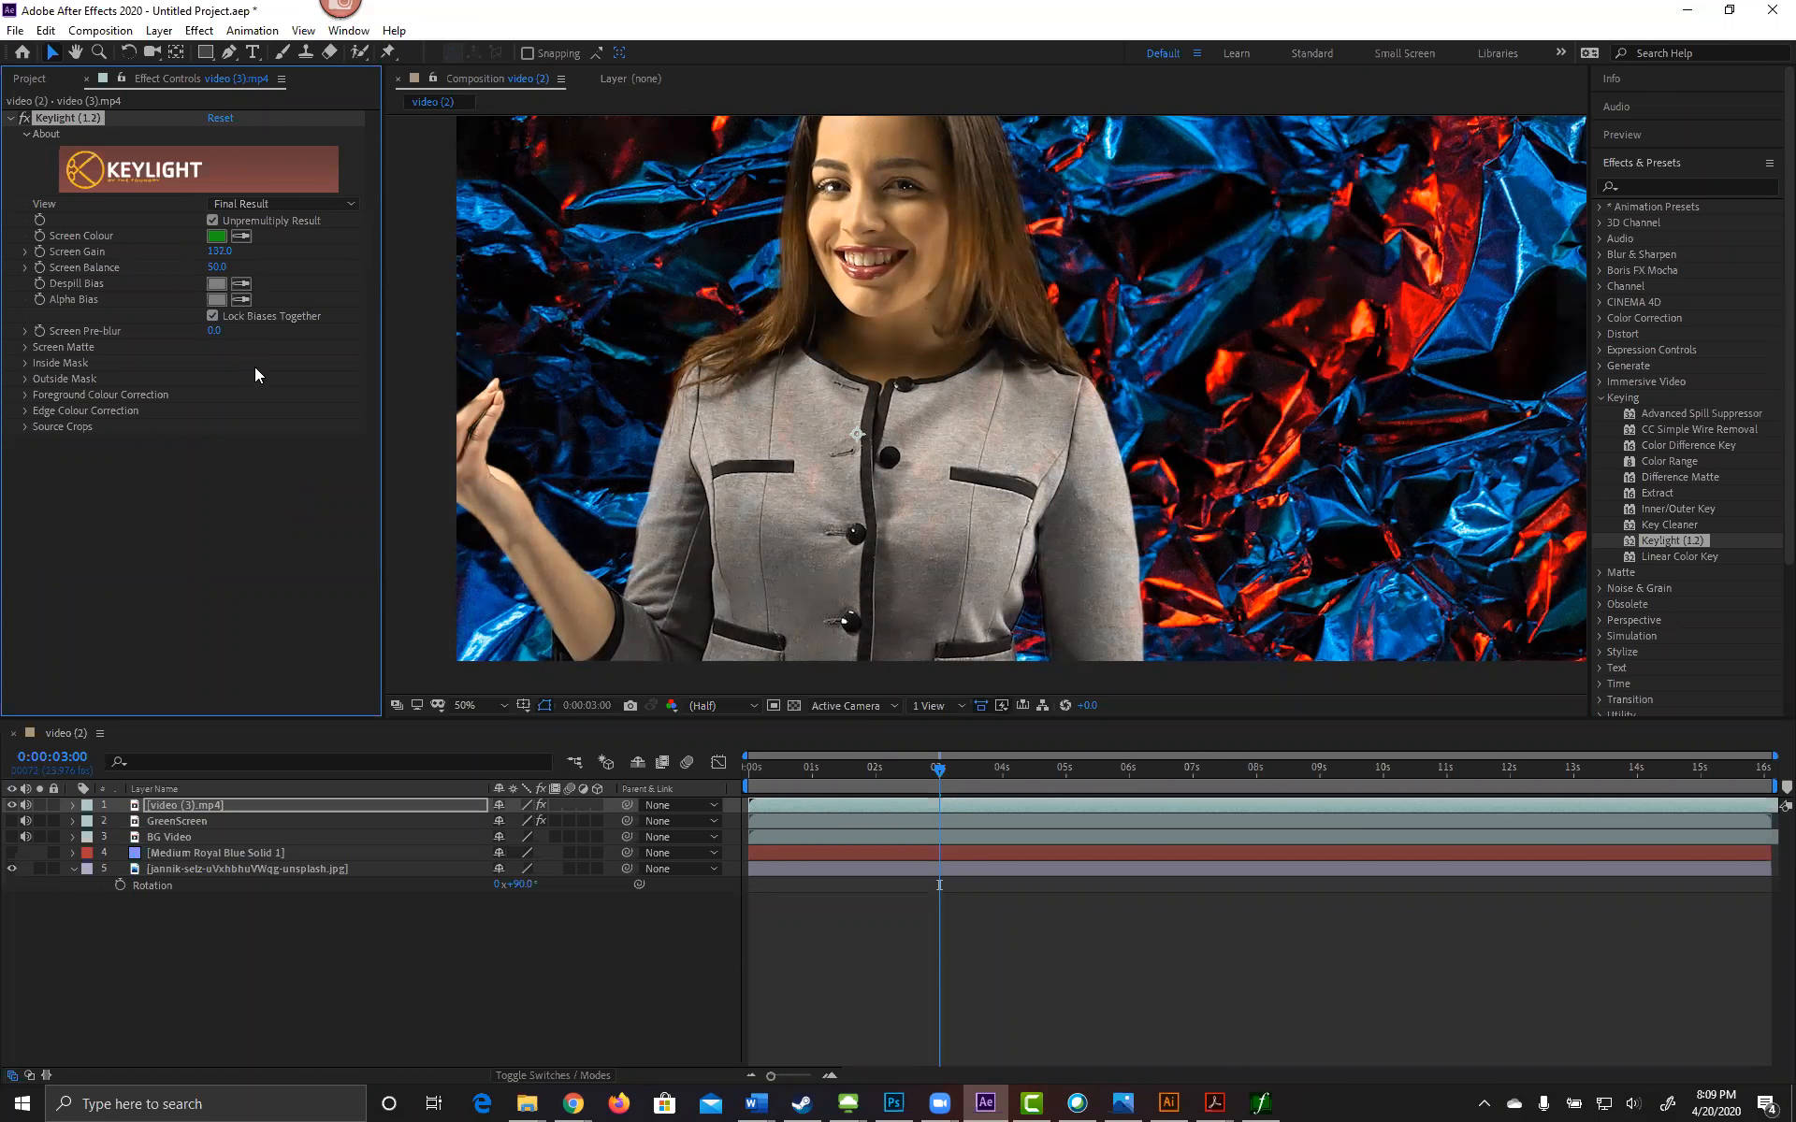
drag(219, 252, 177, 255)
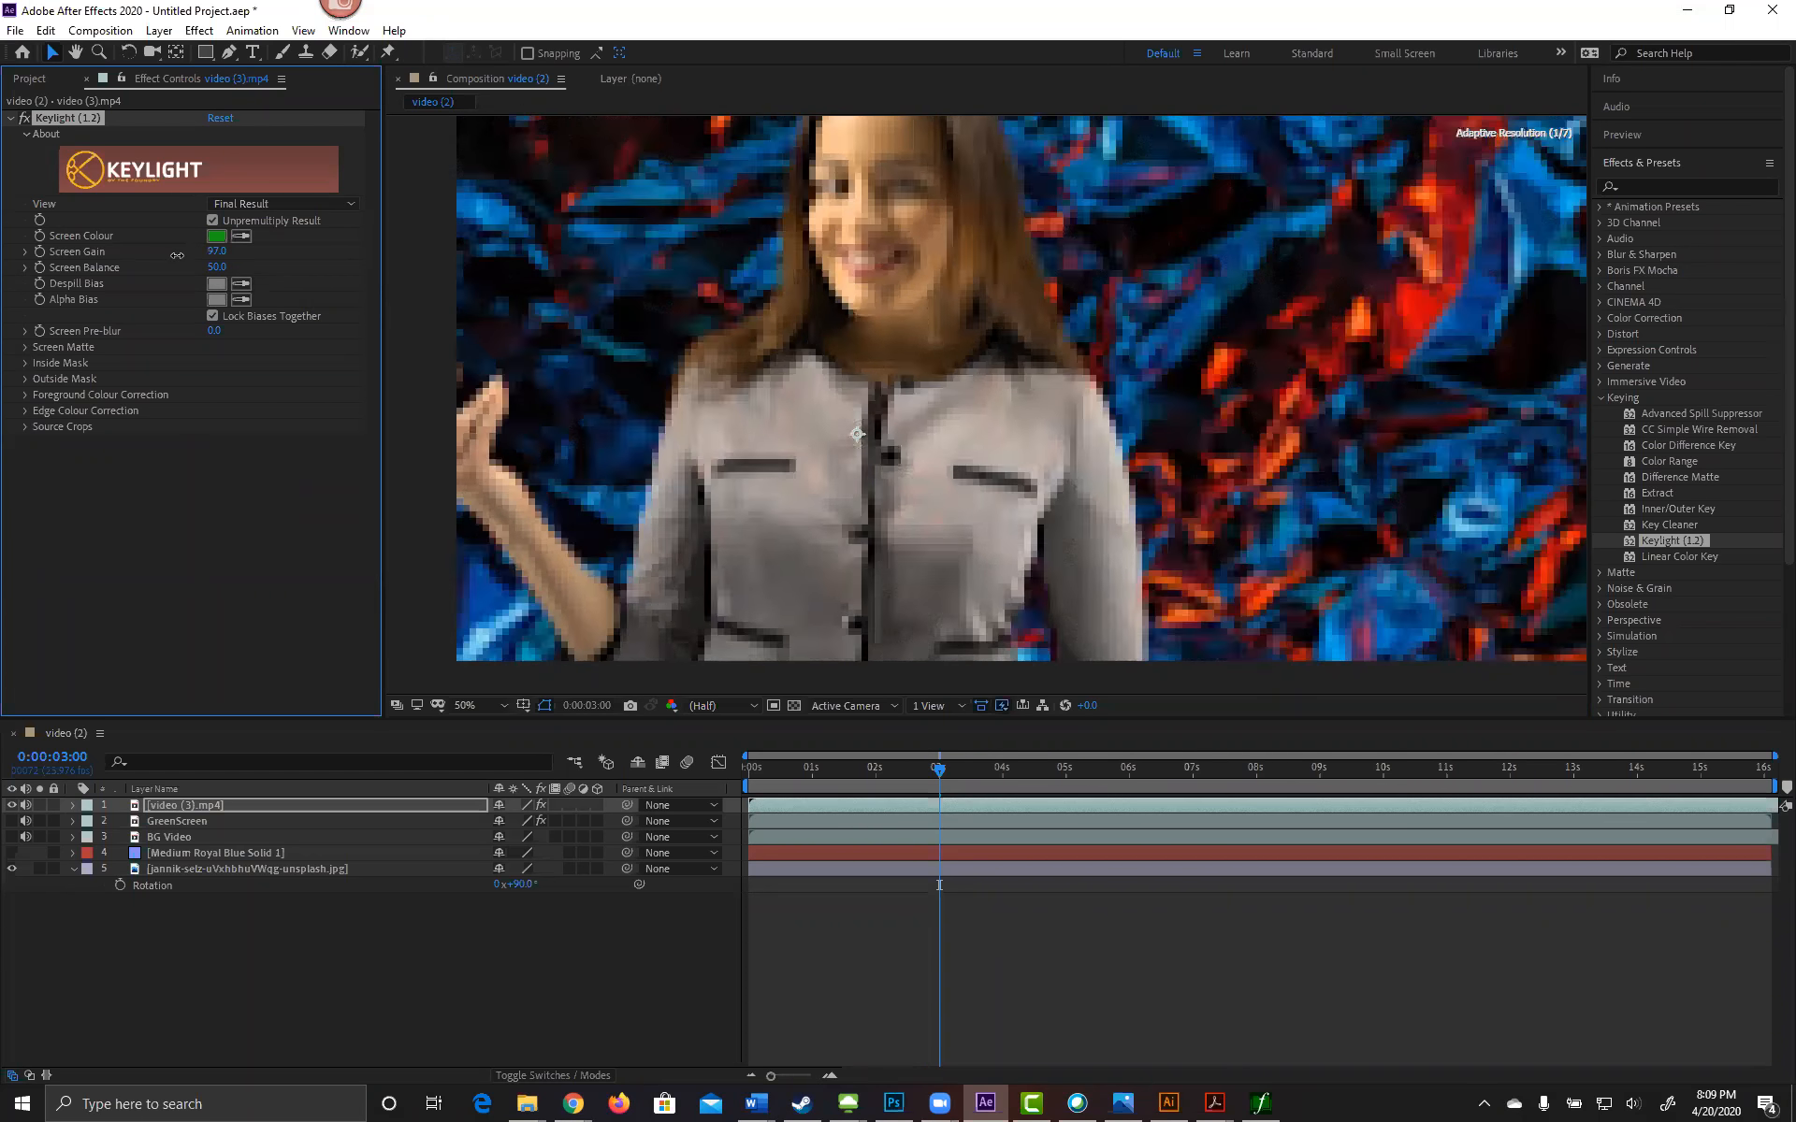
click(219, 250)
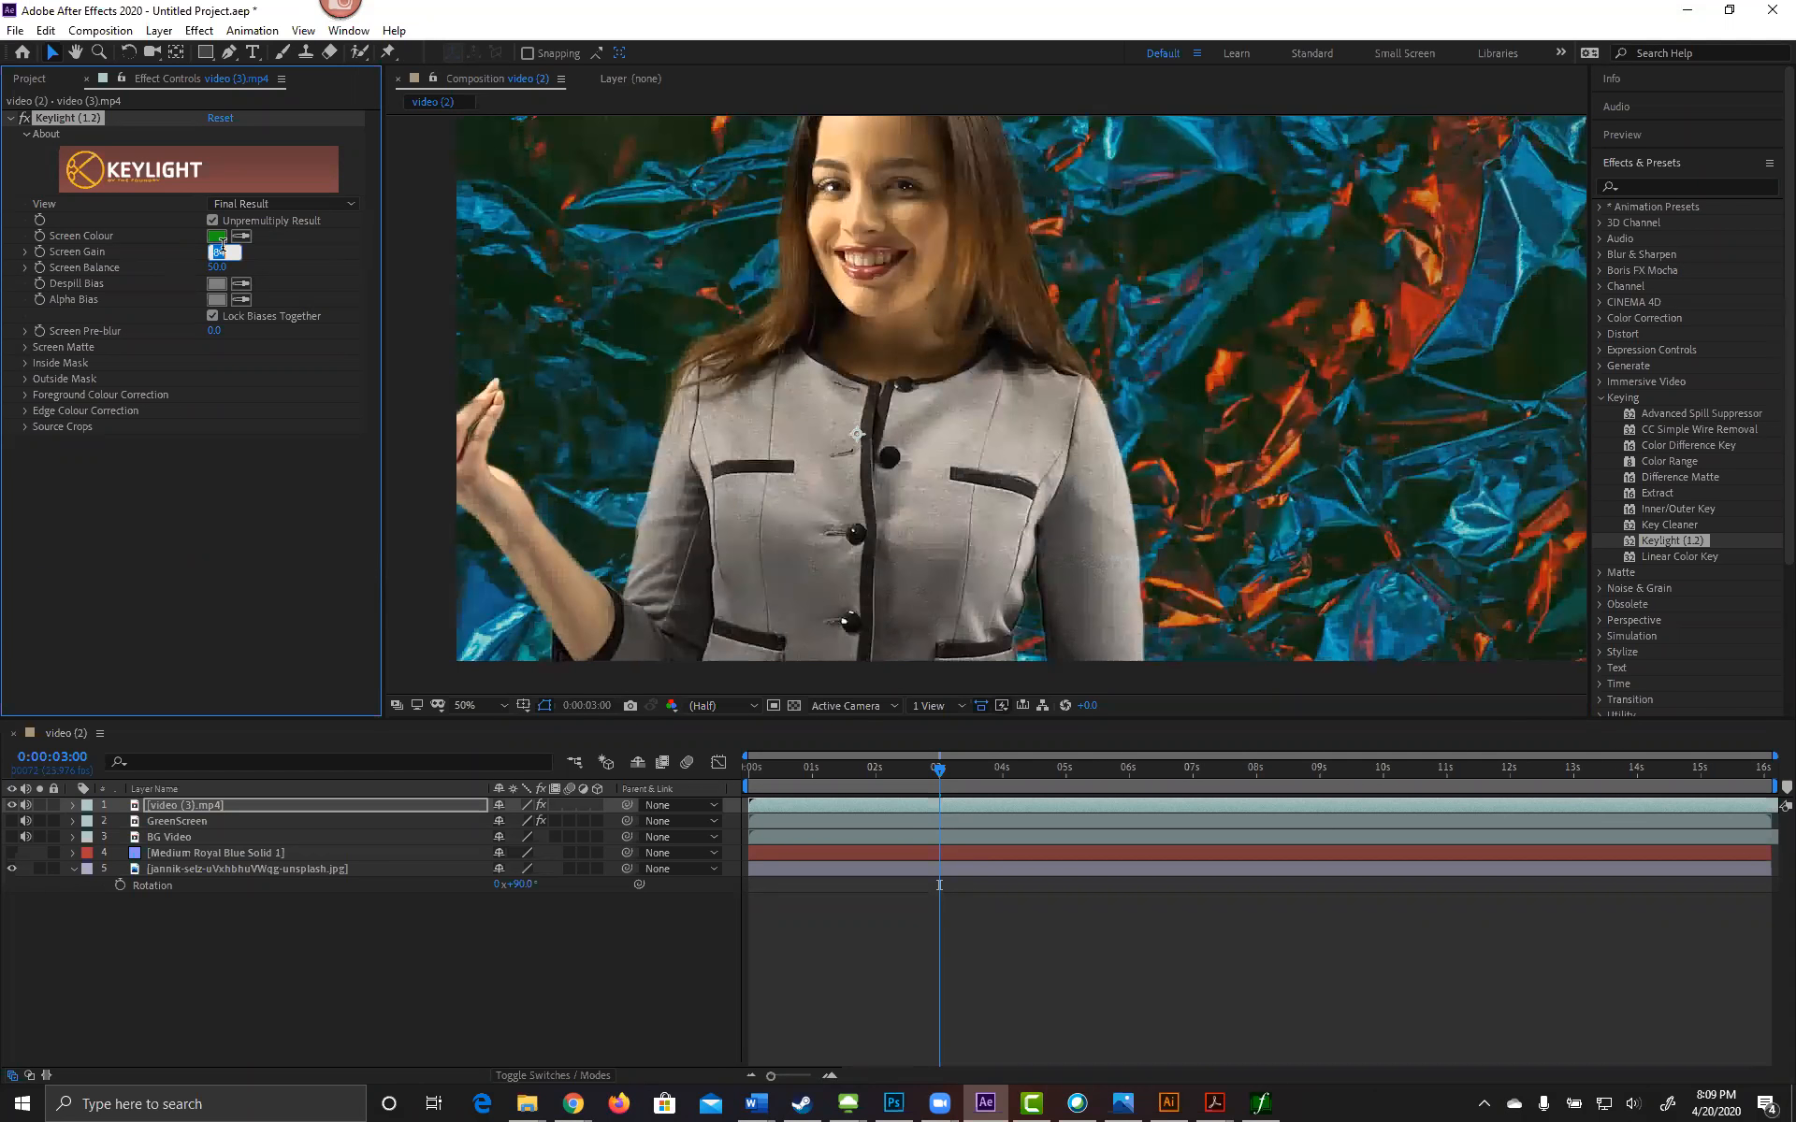
text(99)
key(Return)
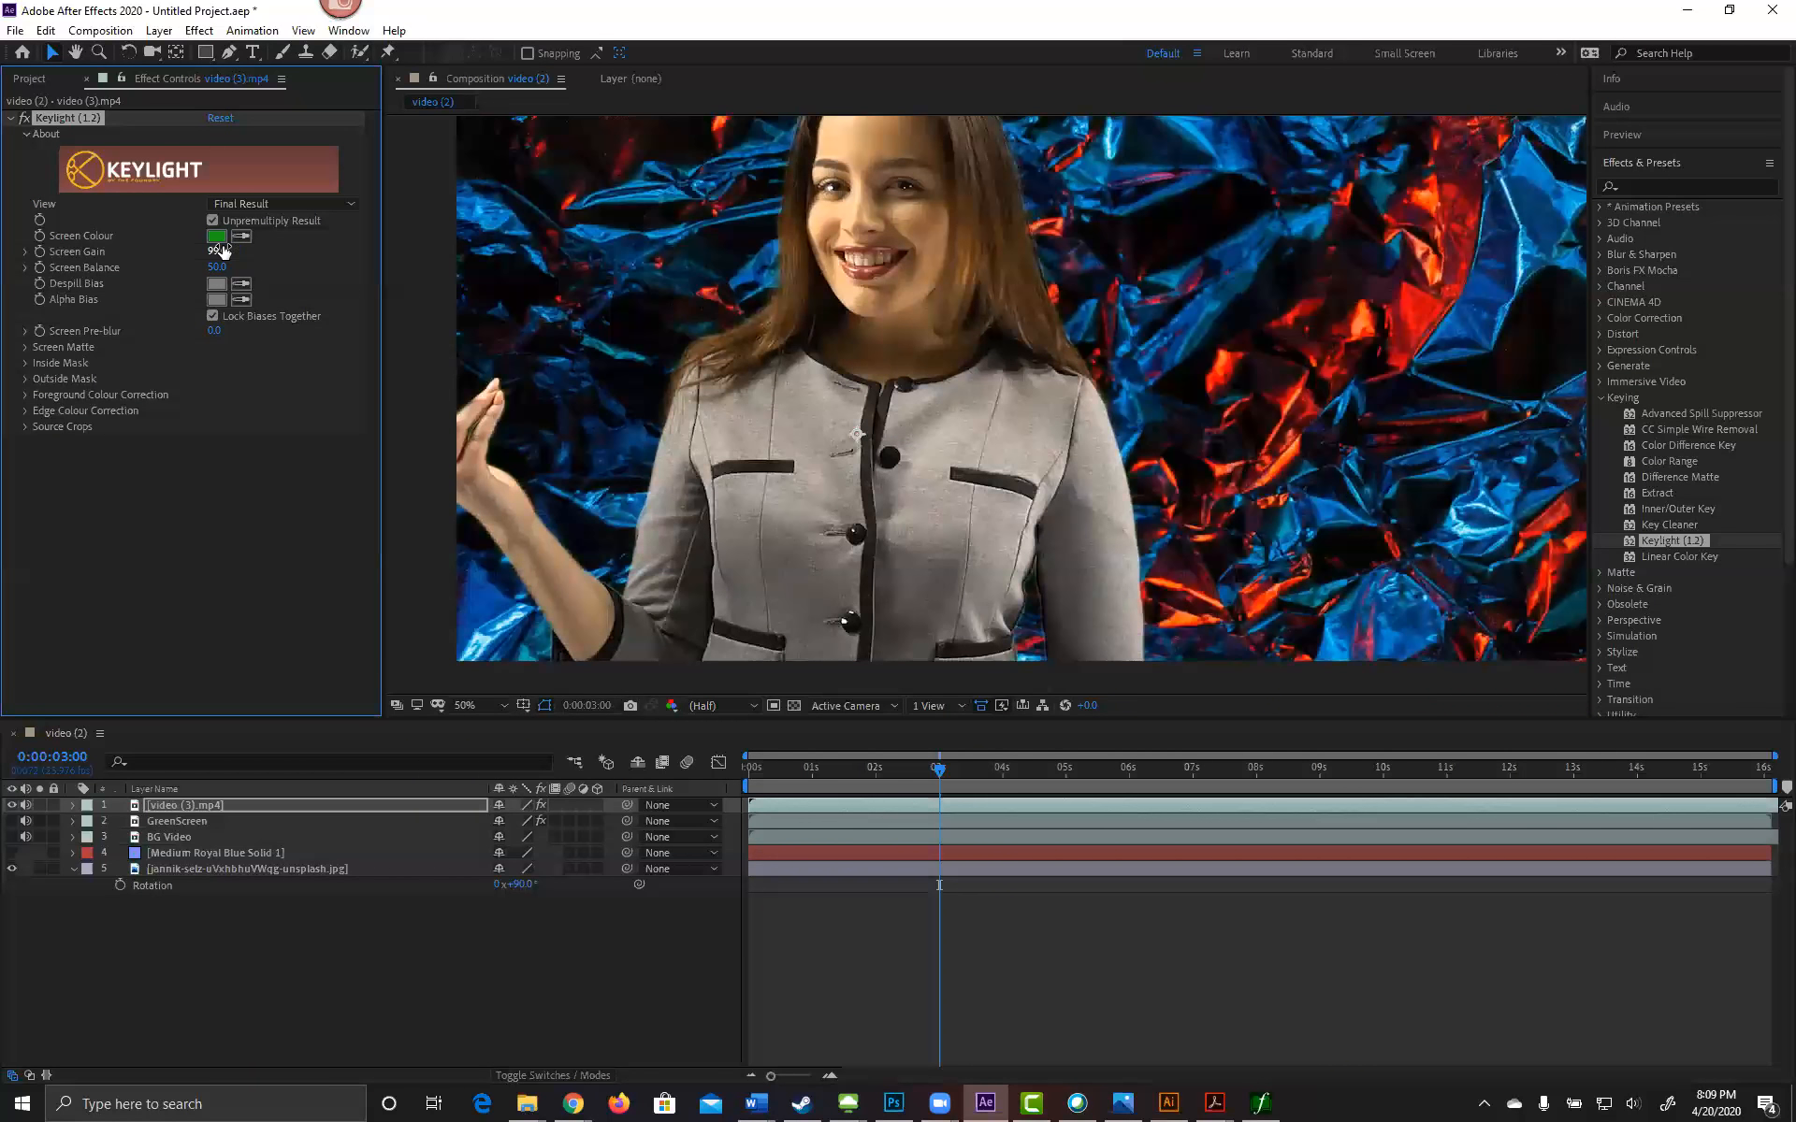
Step: Try a Screen Gain of 95 and set it back to 100
click(212, 251)
text(95)
key(Return)
click(216, 252)
text(100)
key(Return)
Step: Try Keylight Screen Balance values of 60 and 75
drag(217, 273, 265, 268)
click(218, 268)
text(60)
key(Return)
click(224, 270)
text(75)
key(Return)
Step: Expand Keylight's Screen Matte settings and experiment with the Clip White and Clip Black values
click(25, 348)
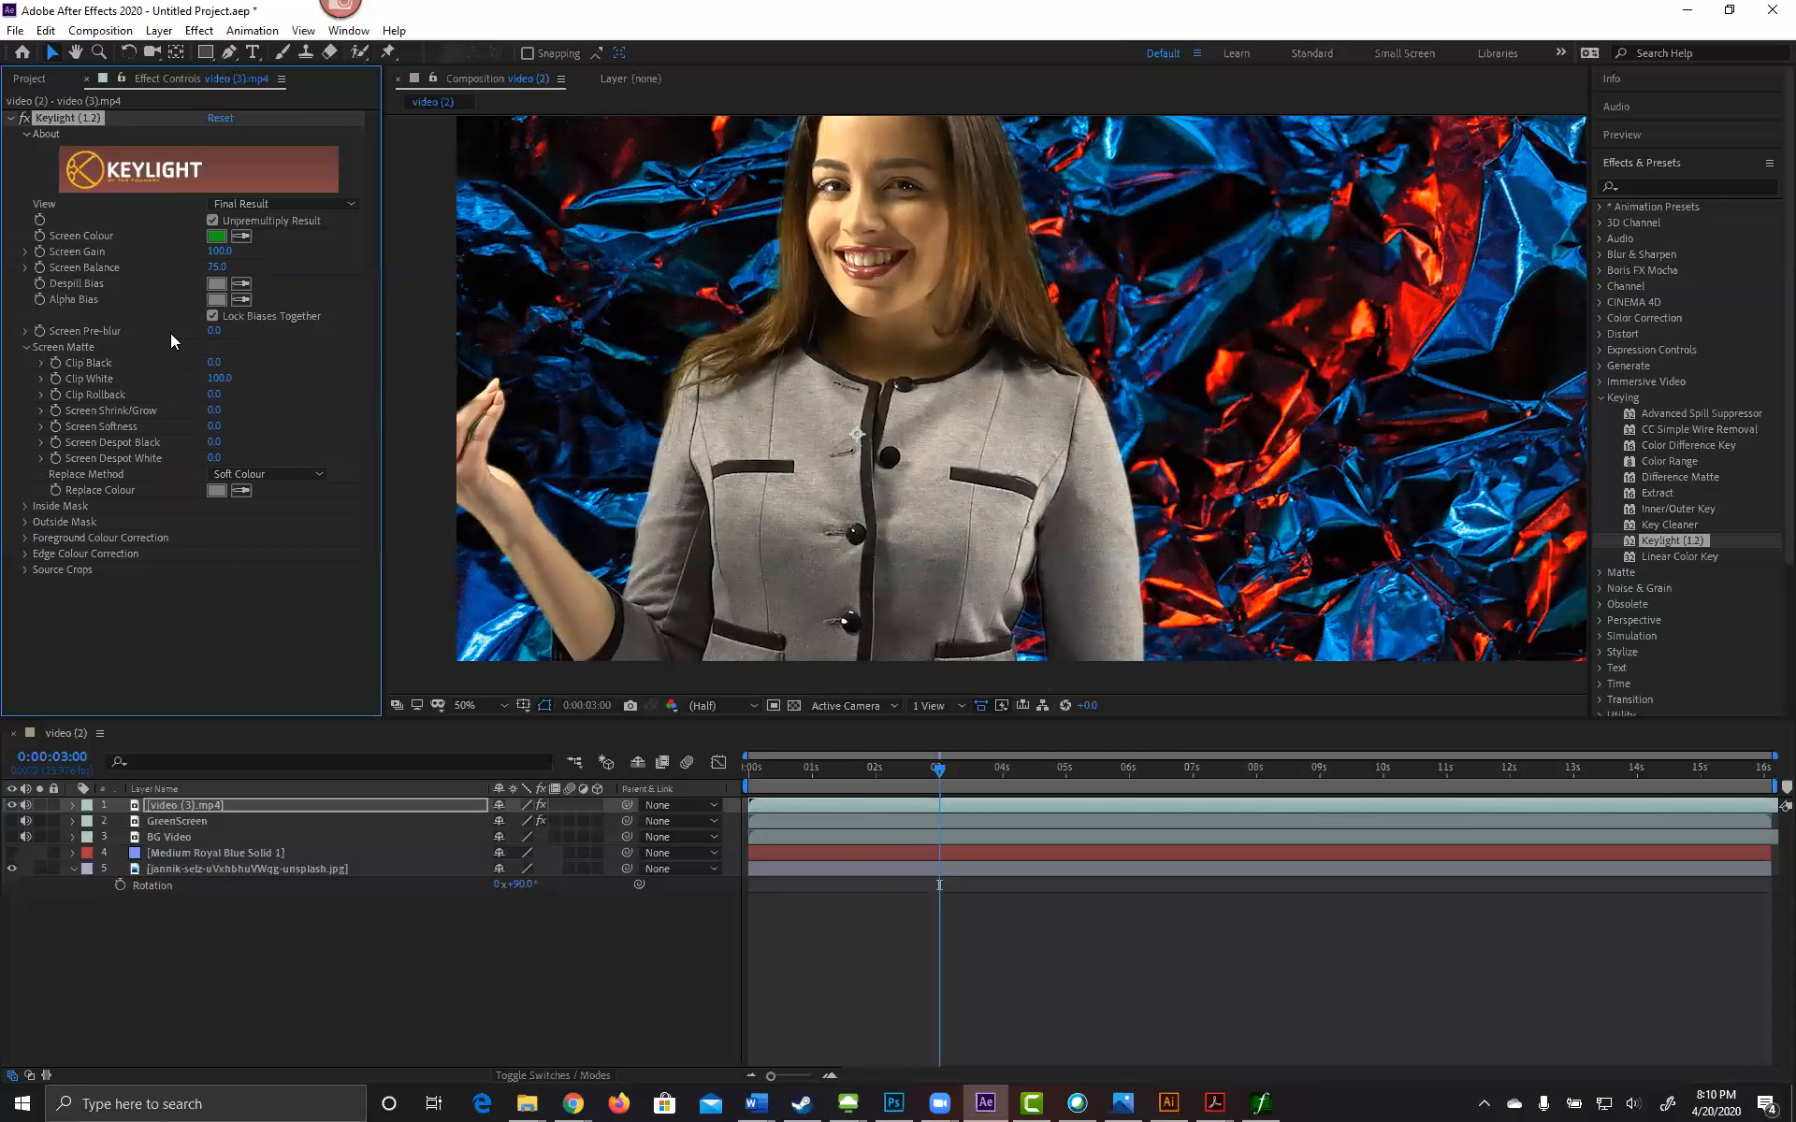
drag(217, 378, 188, 390)
click(234, 383)
text(4)
key(Return)
drag(209, 379, 565, 363)
drag(221, 362, 142, 375)
Step: Compare Screen Balance values of 50, 65 and 75, and expand the Edge Colour Correction settings
click(211, 267)
text(50)
key(Return)
click(25, 554)
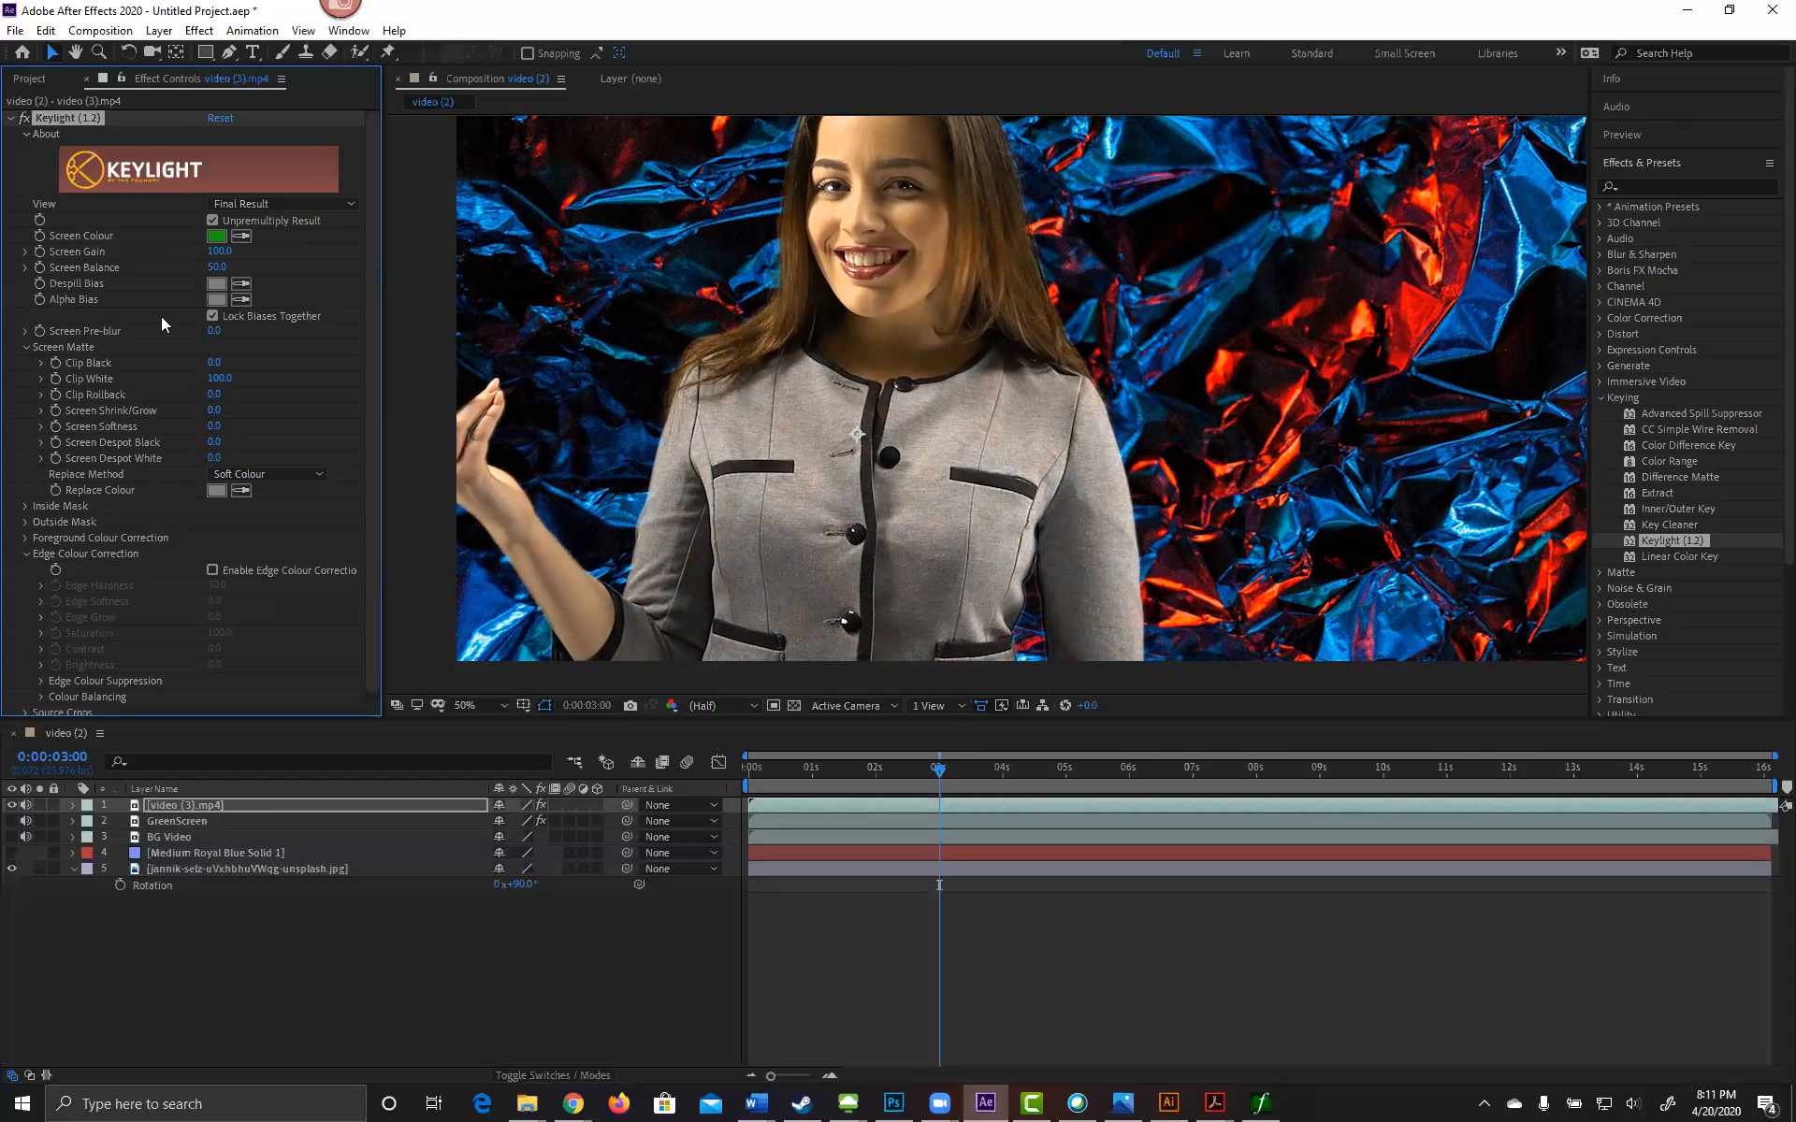
click(218, 269)
text(65)
key(Return)
click(219, 269)
text(75)
key(Return)
Step: Check the key on the frames at 0:00:05:17 and 0:00:06:17
drag(933, 777, 1110, 754)
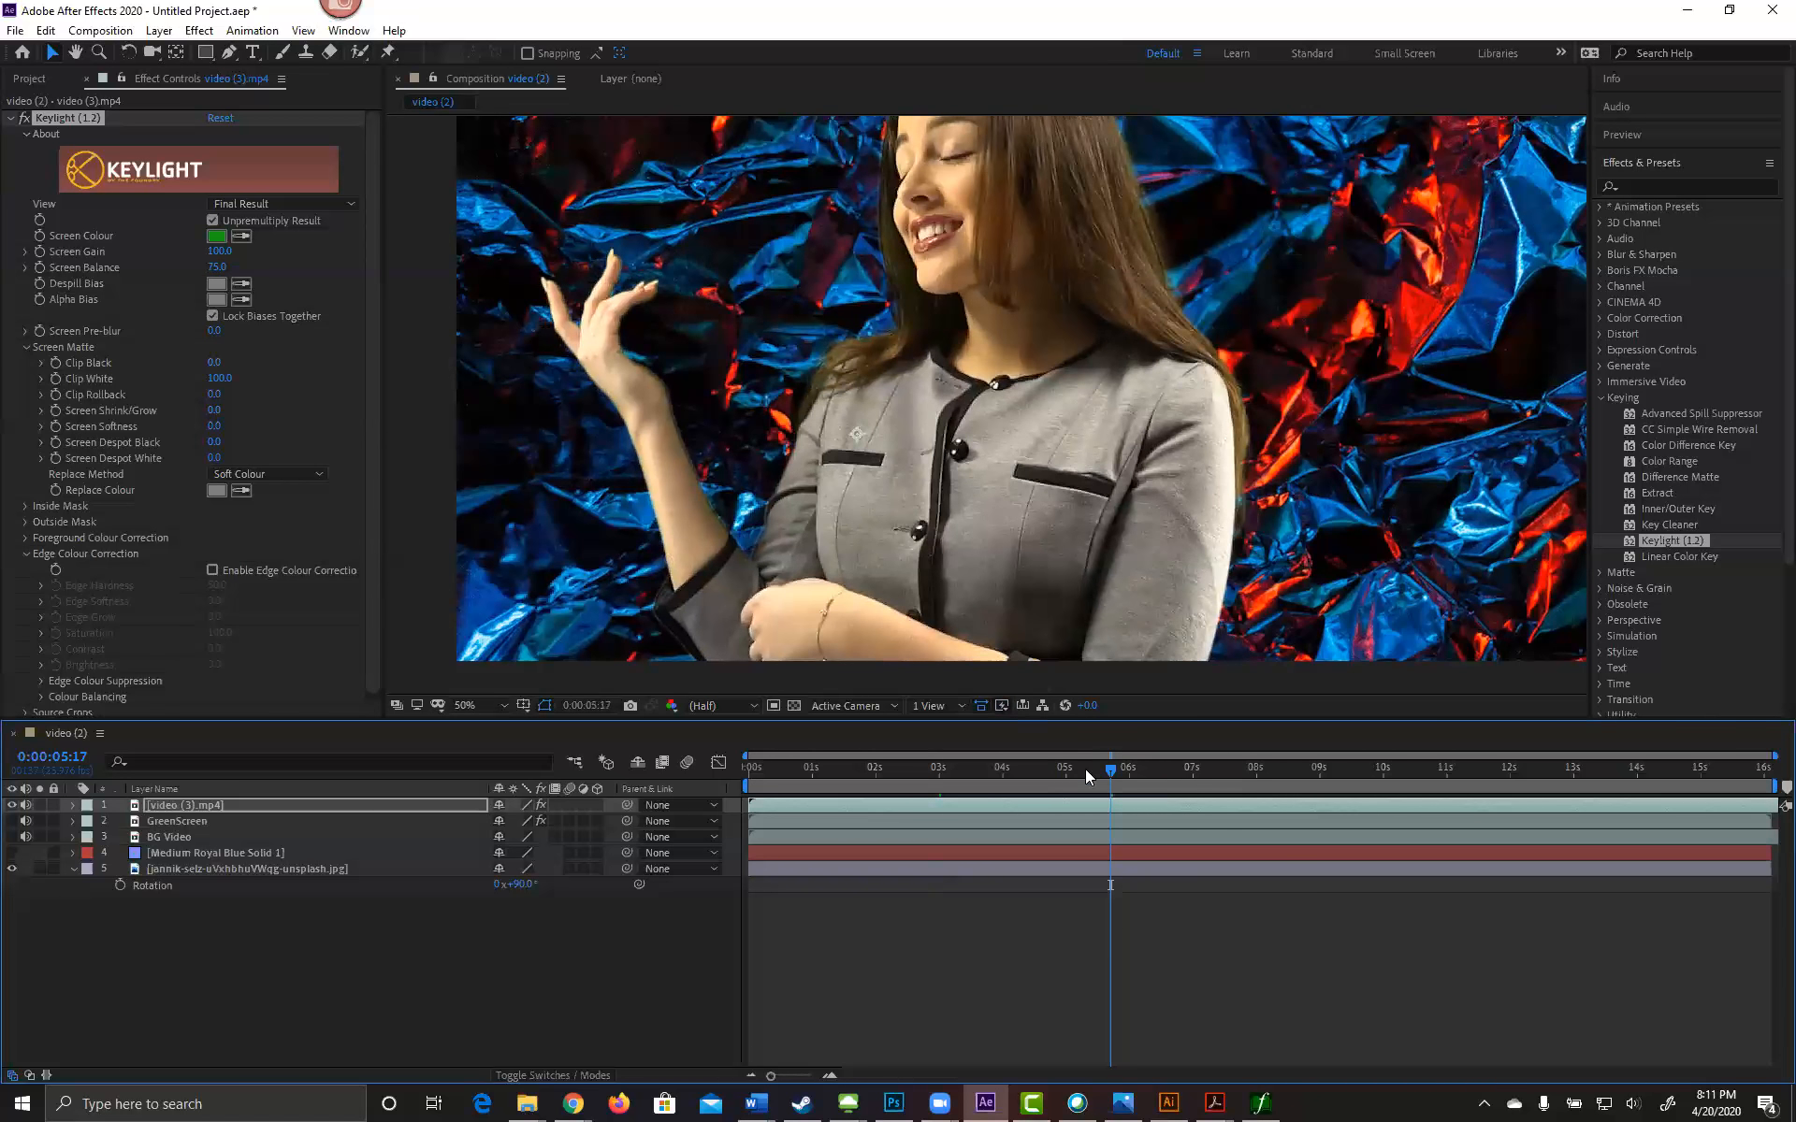
drag(1108, 765, 1174, 776)
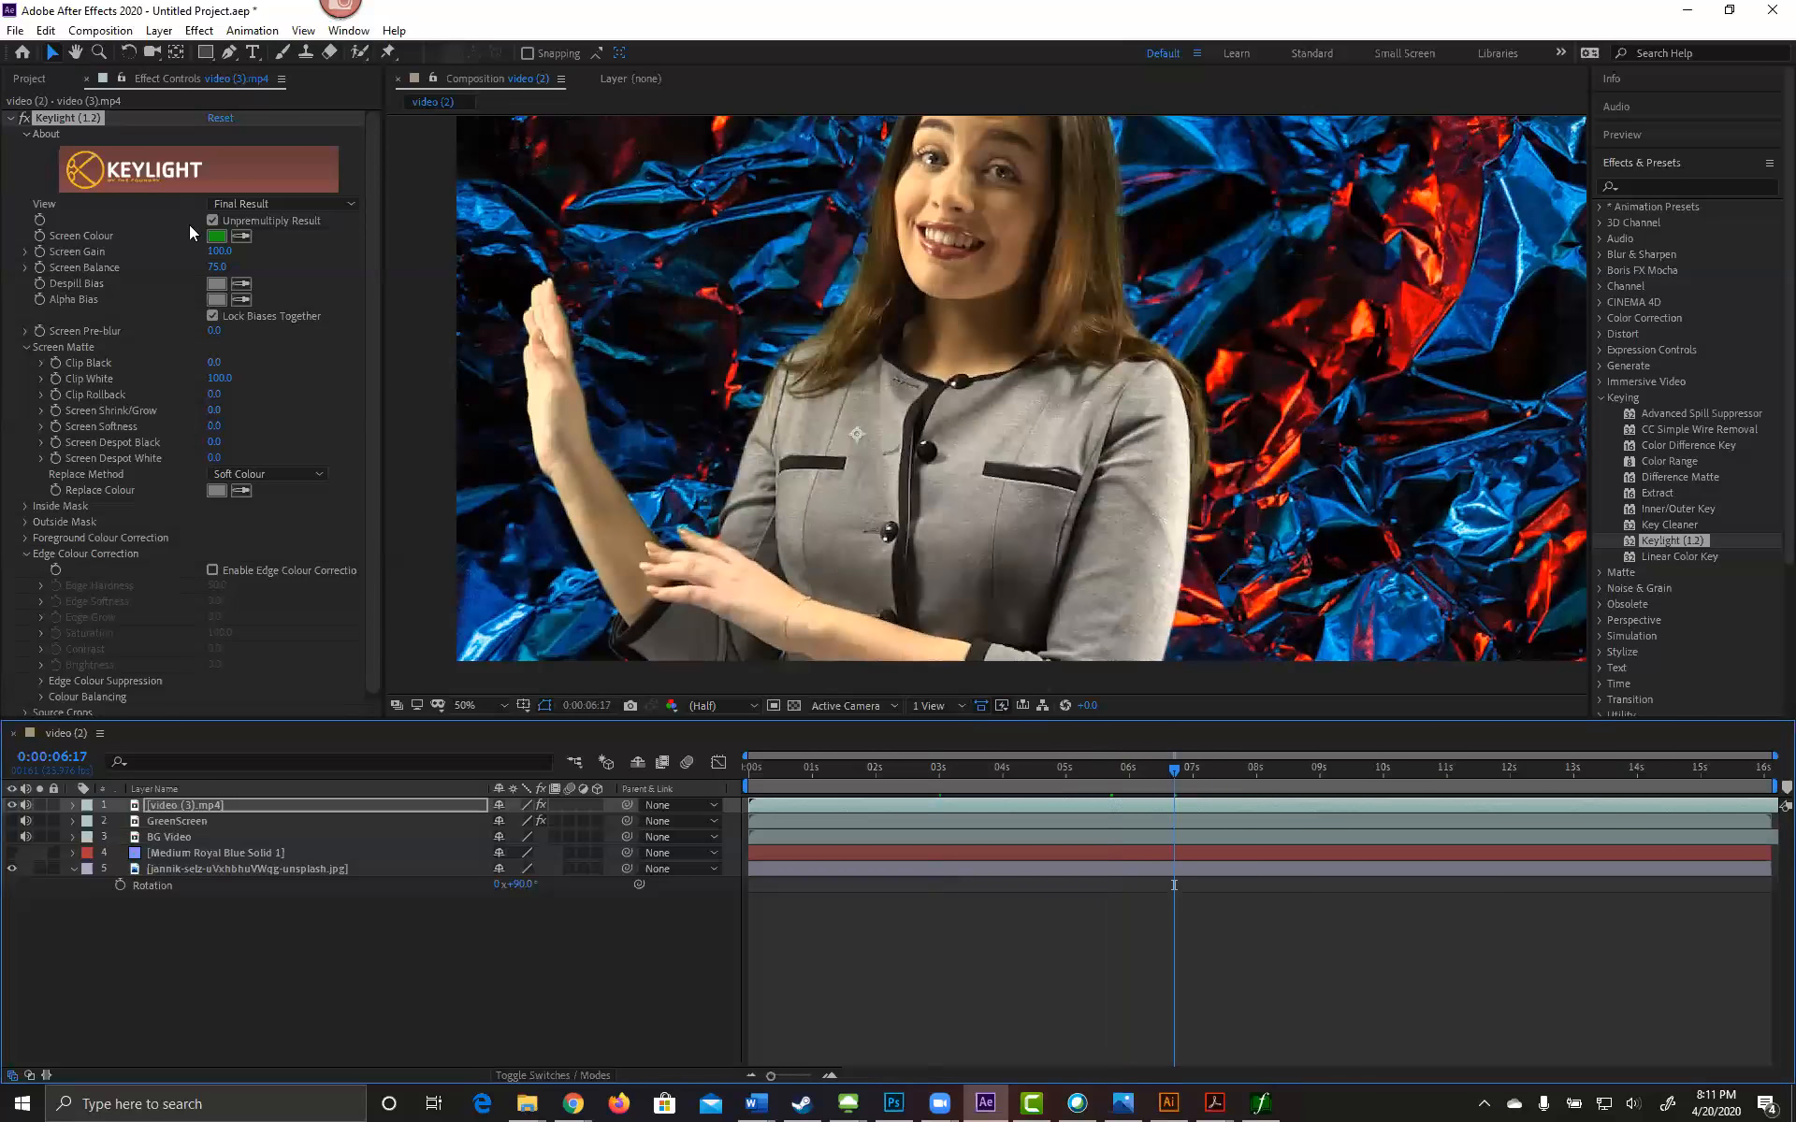
click(213, 267)
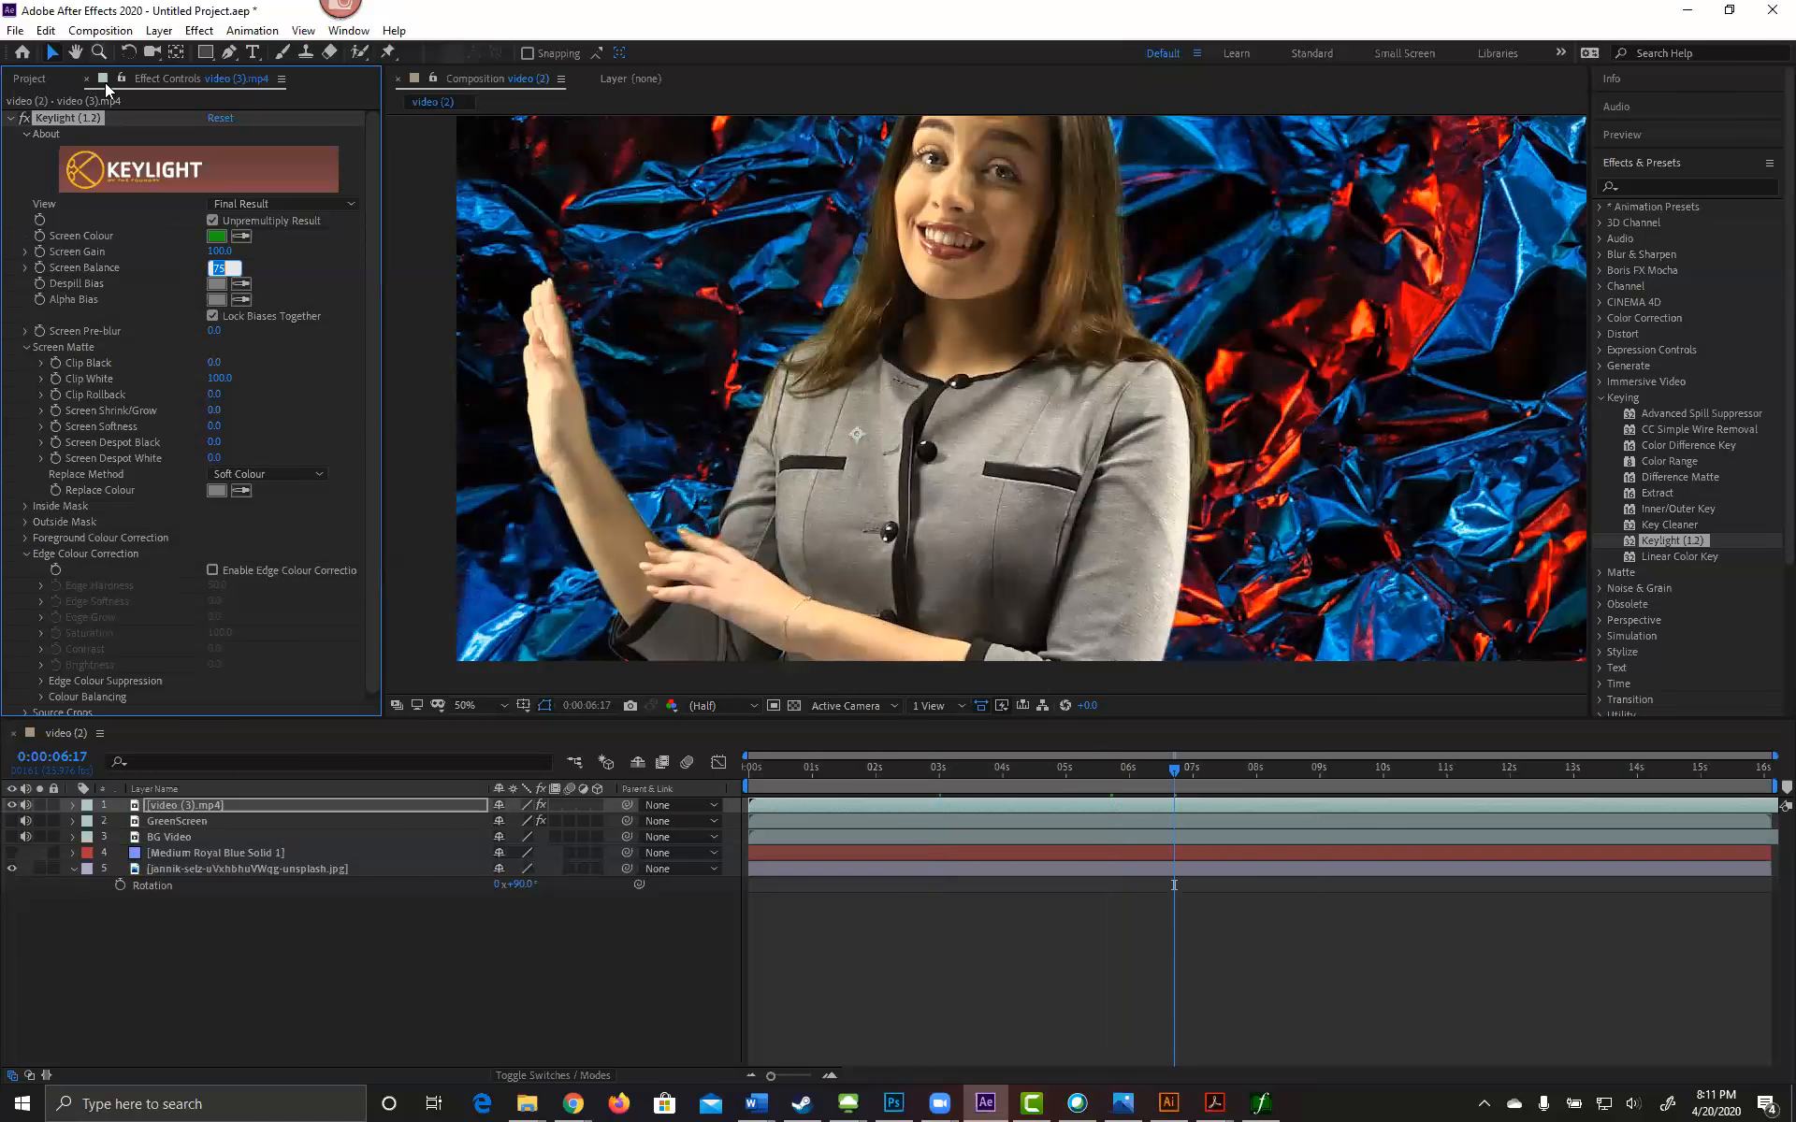
key(Return)
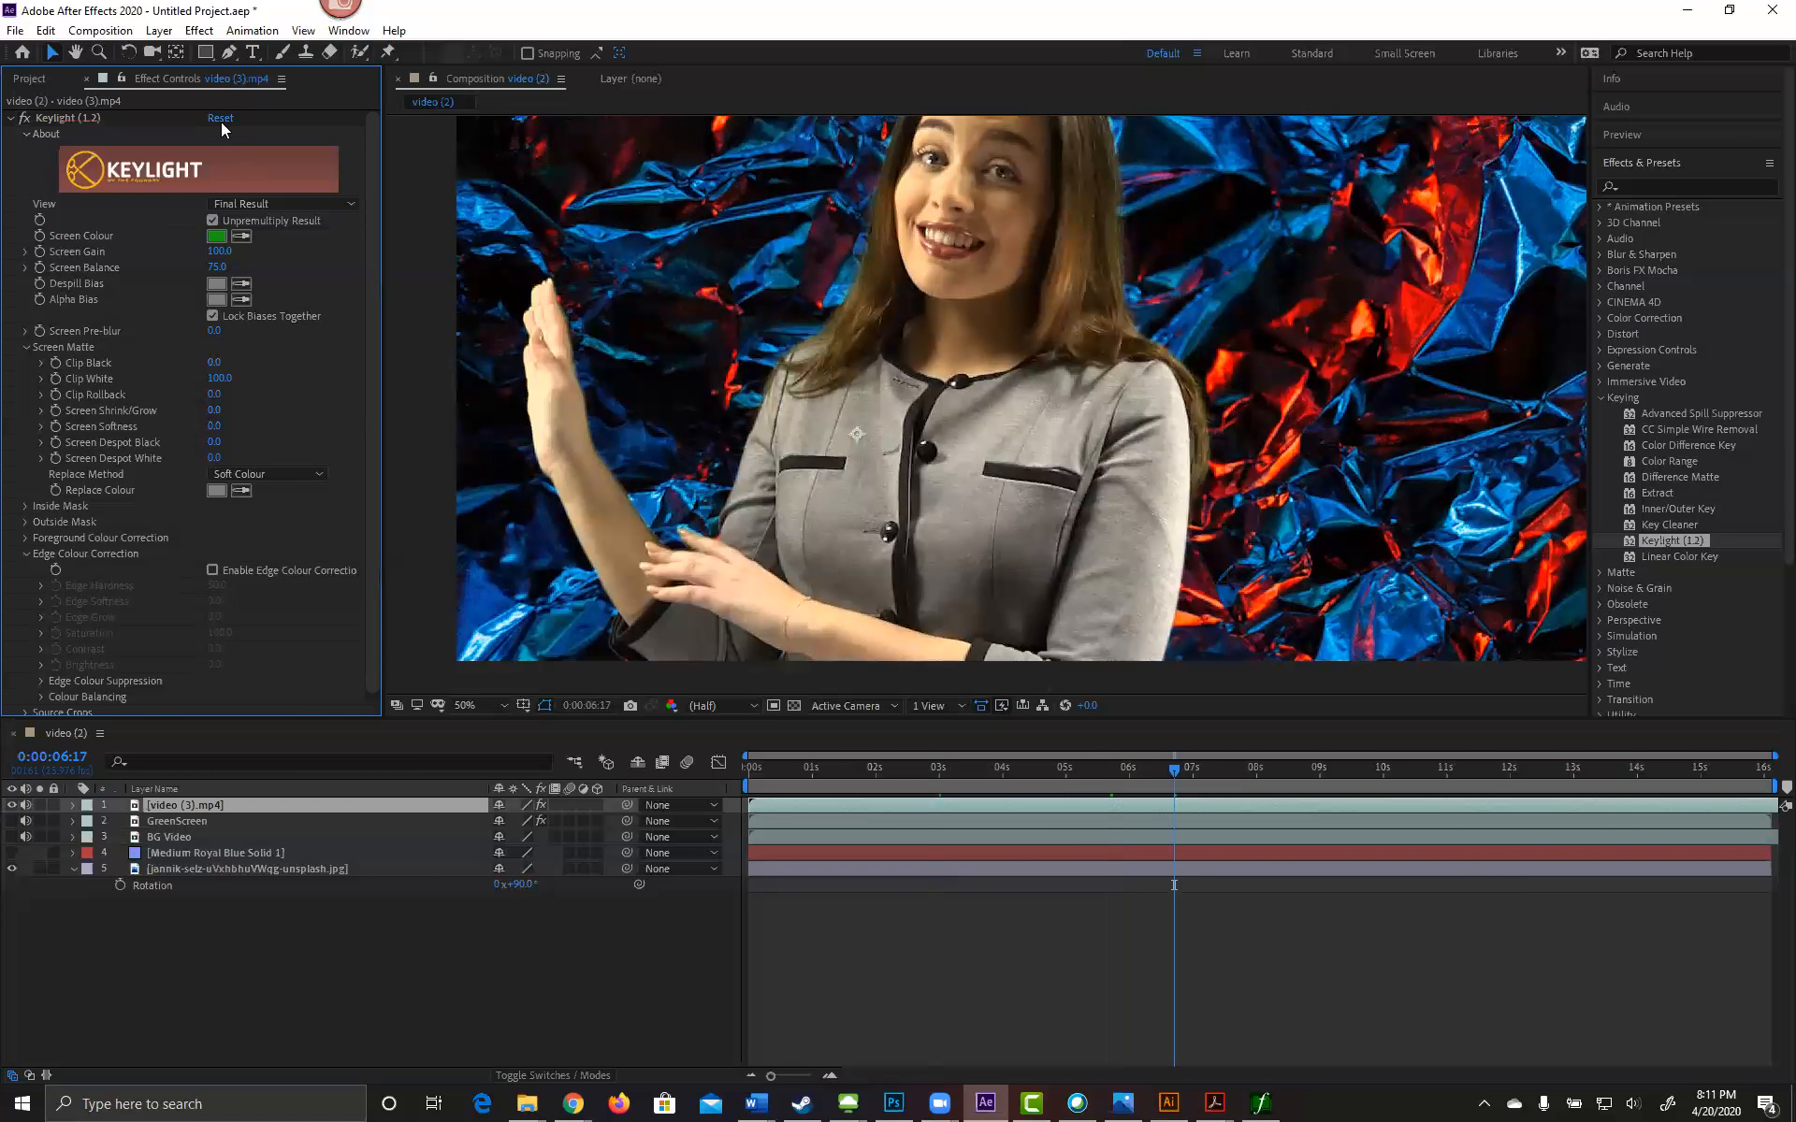
Step: Reset Keylight and sample the green background away from the presenter's head as the Screen Colour
click(221, 117)
click(241, 236)
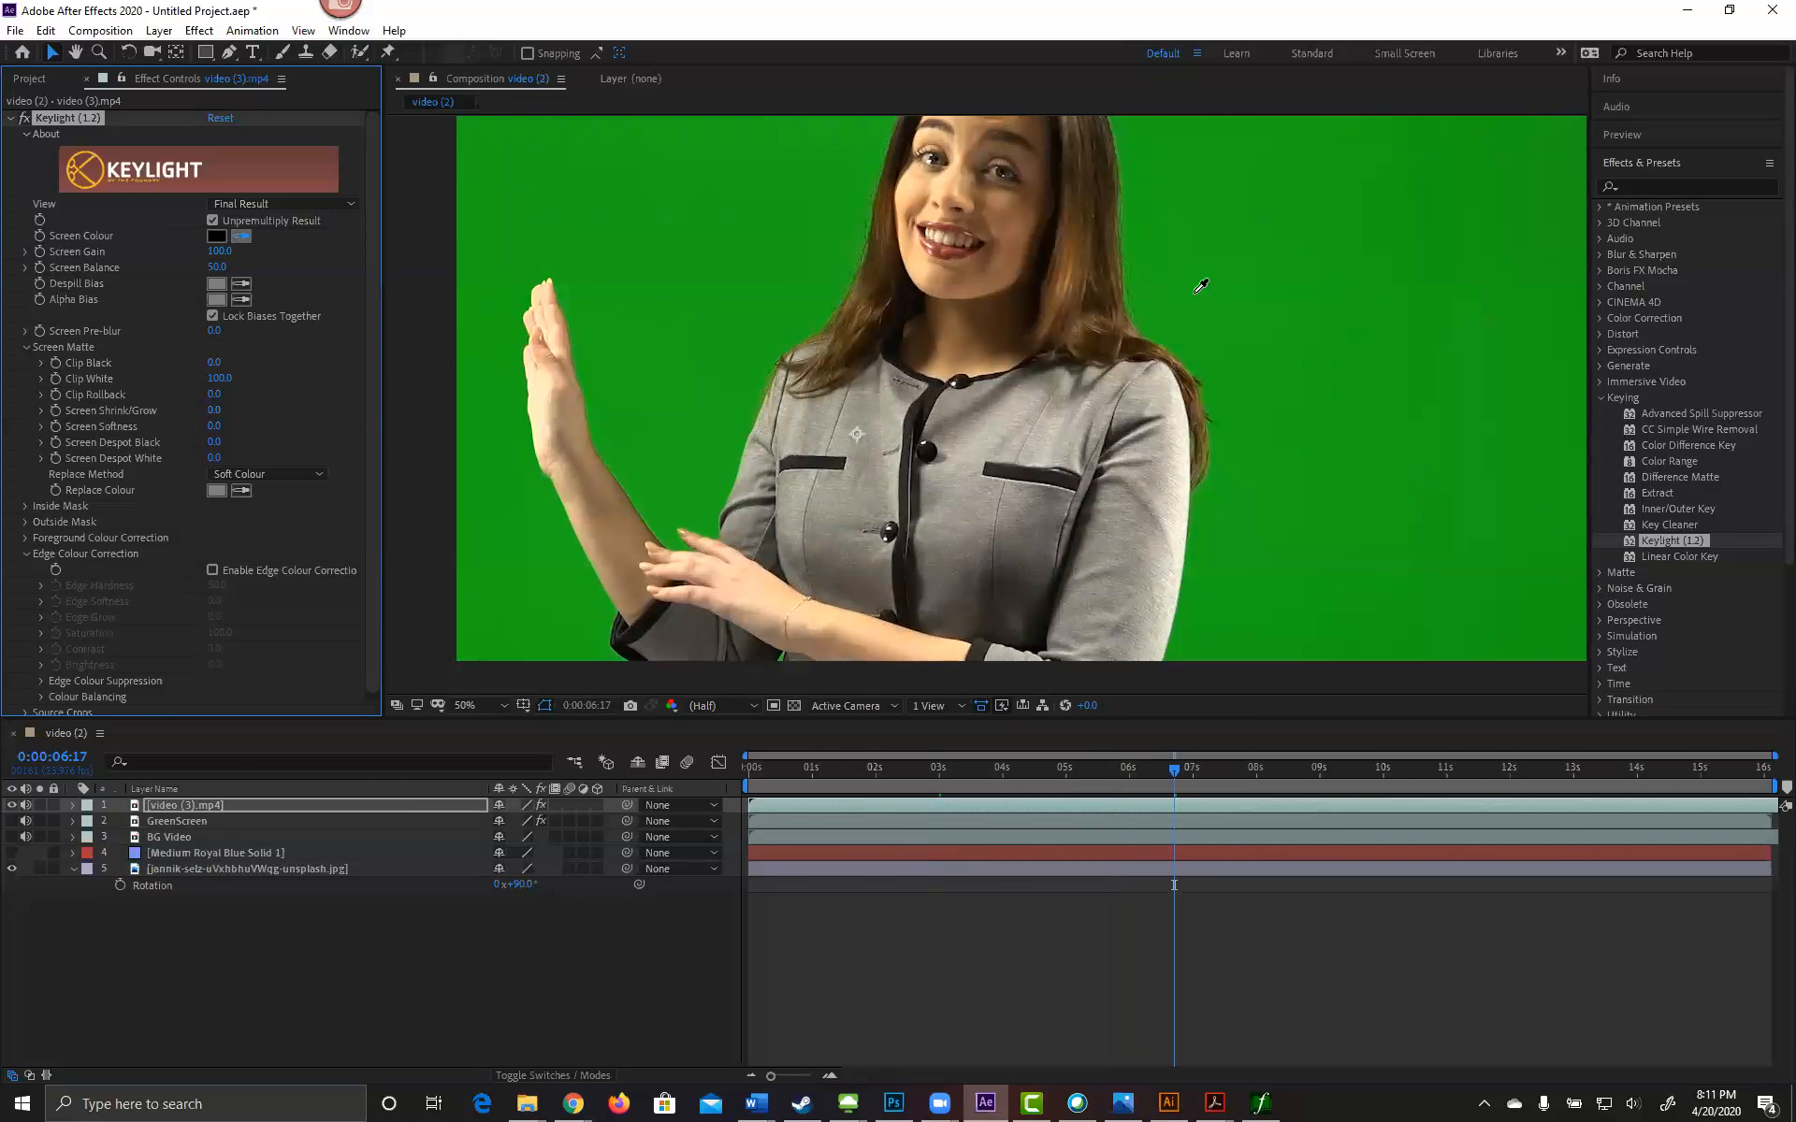
click(1375, 211)
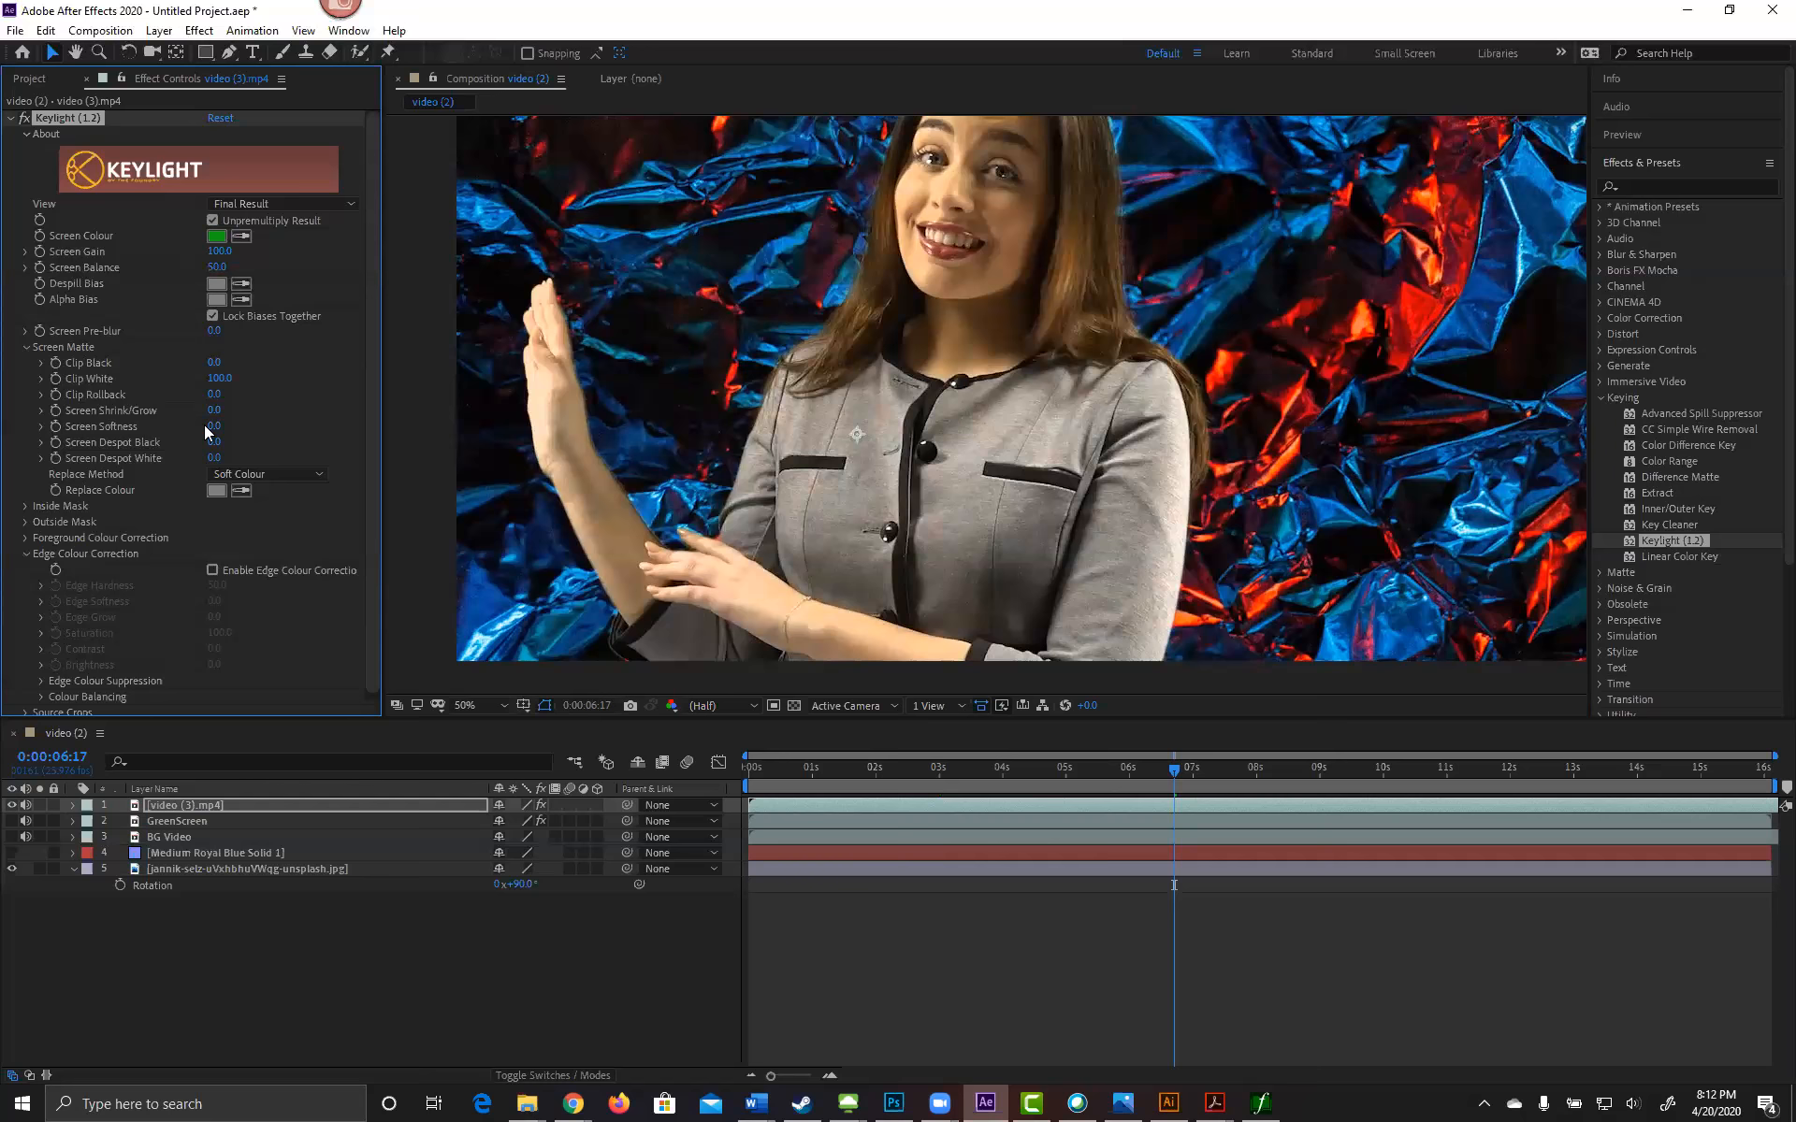
Step: Set Keylight's Screen Balance to 60 and its Screen Softness to 1
drag(214, 429, 218, 429)
click(216, 266)
drag(214, 432, 212, 432)
click(211, 430)
text(0)
key(Return)
click(213, 427)
text(1)
key(Return)
Step: Set both Screen Despot Black and Screen Despot White to 5
click(213, 442)
text(5)
key(Return)
click(214, 457)
text(5)
key(Return)
Step: Enable Edge Colour Correction and set the Screen Balance to 55
click(214, 569)
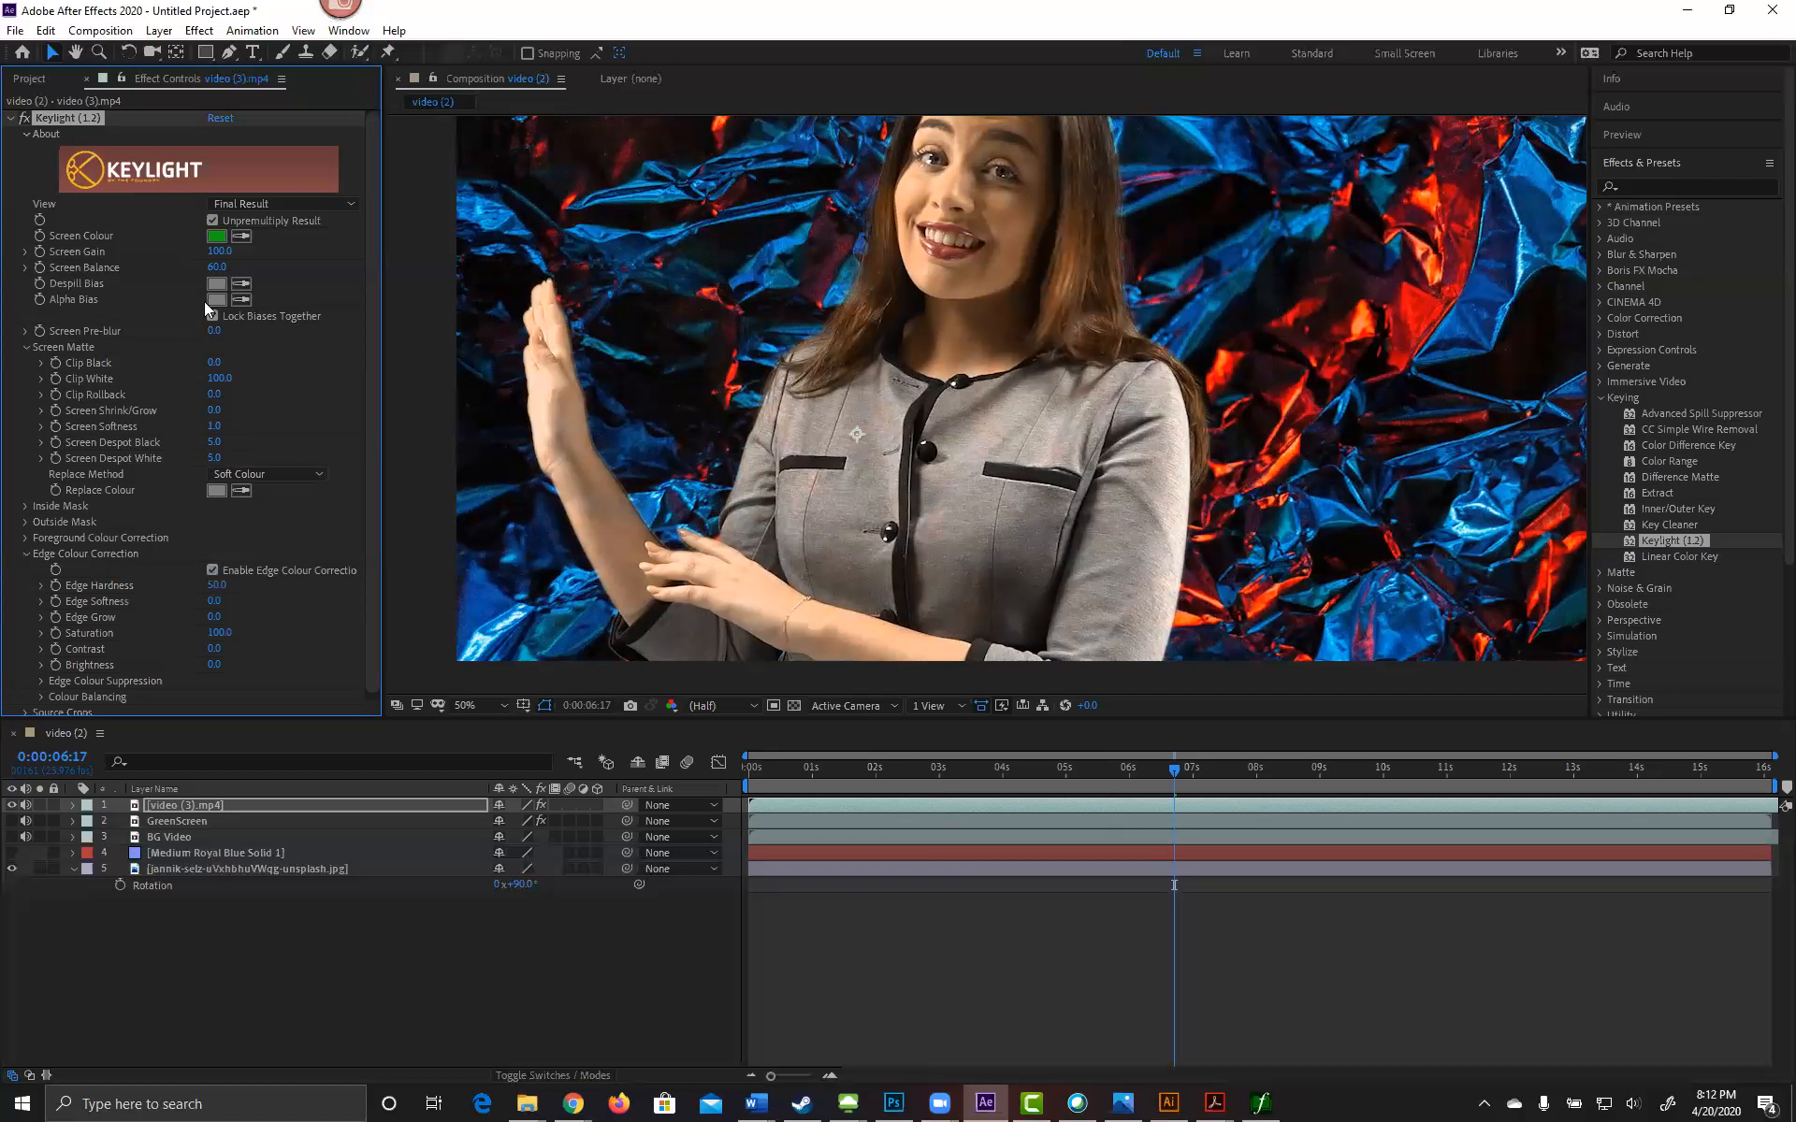
mouse_move(216, 266)
mouse_down()
mouse_move(232, 267)
mouse_move(217, 268)
mouse_up()
click(213, 268)
text(55)
key(Return)
Step: Raise the edge colour Contrast to 19 and Brightness to 25, and inspect the keyed edges
drag(214, 650, 226, 653)
drag(235, 663, 222, 666)
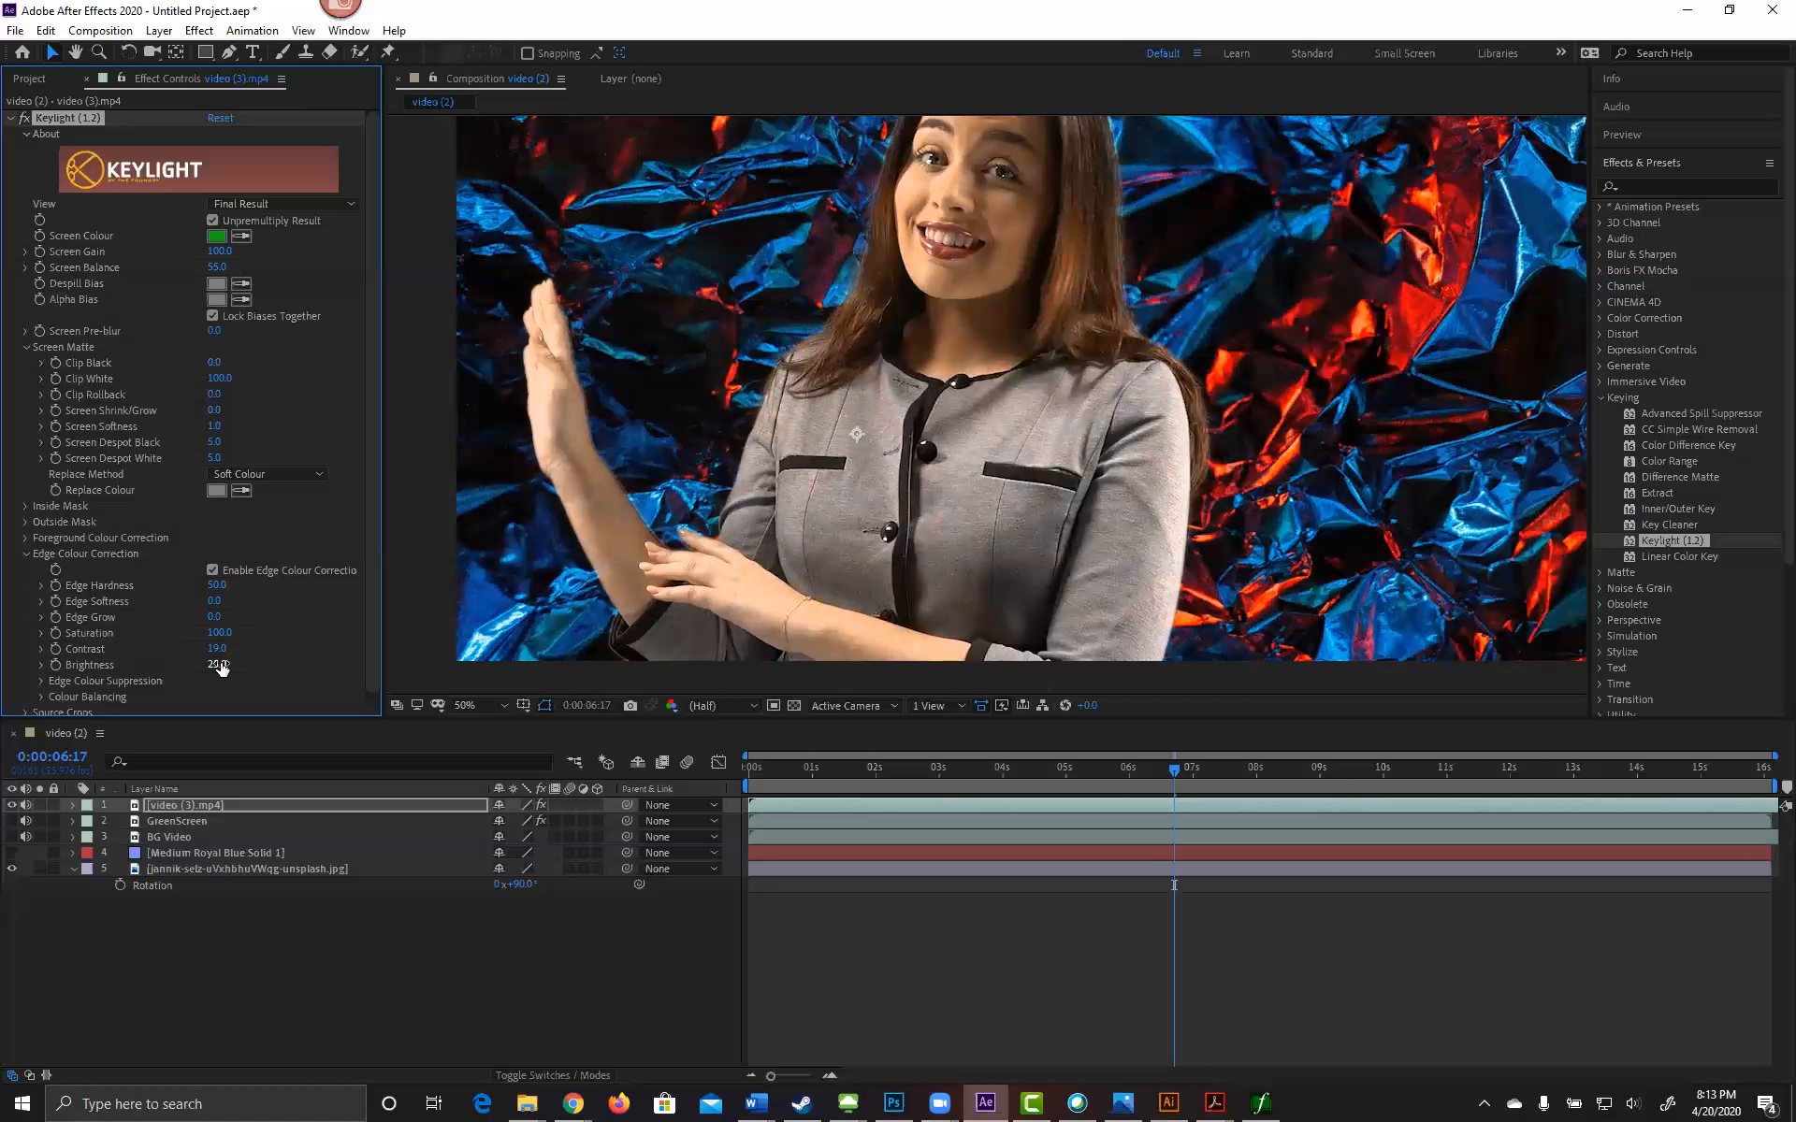
scroll(915, 416, down, 2)
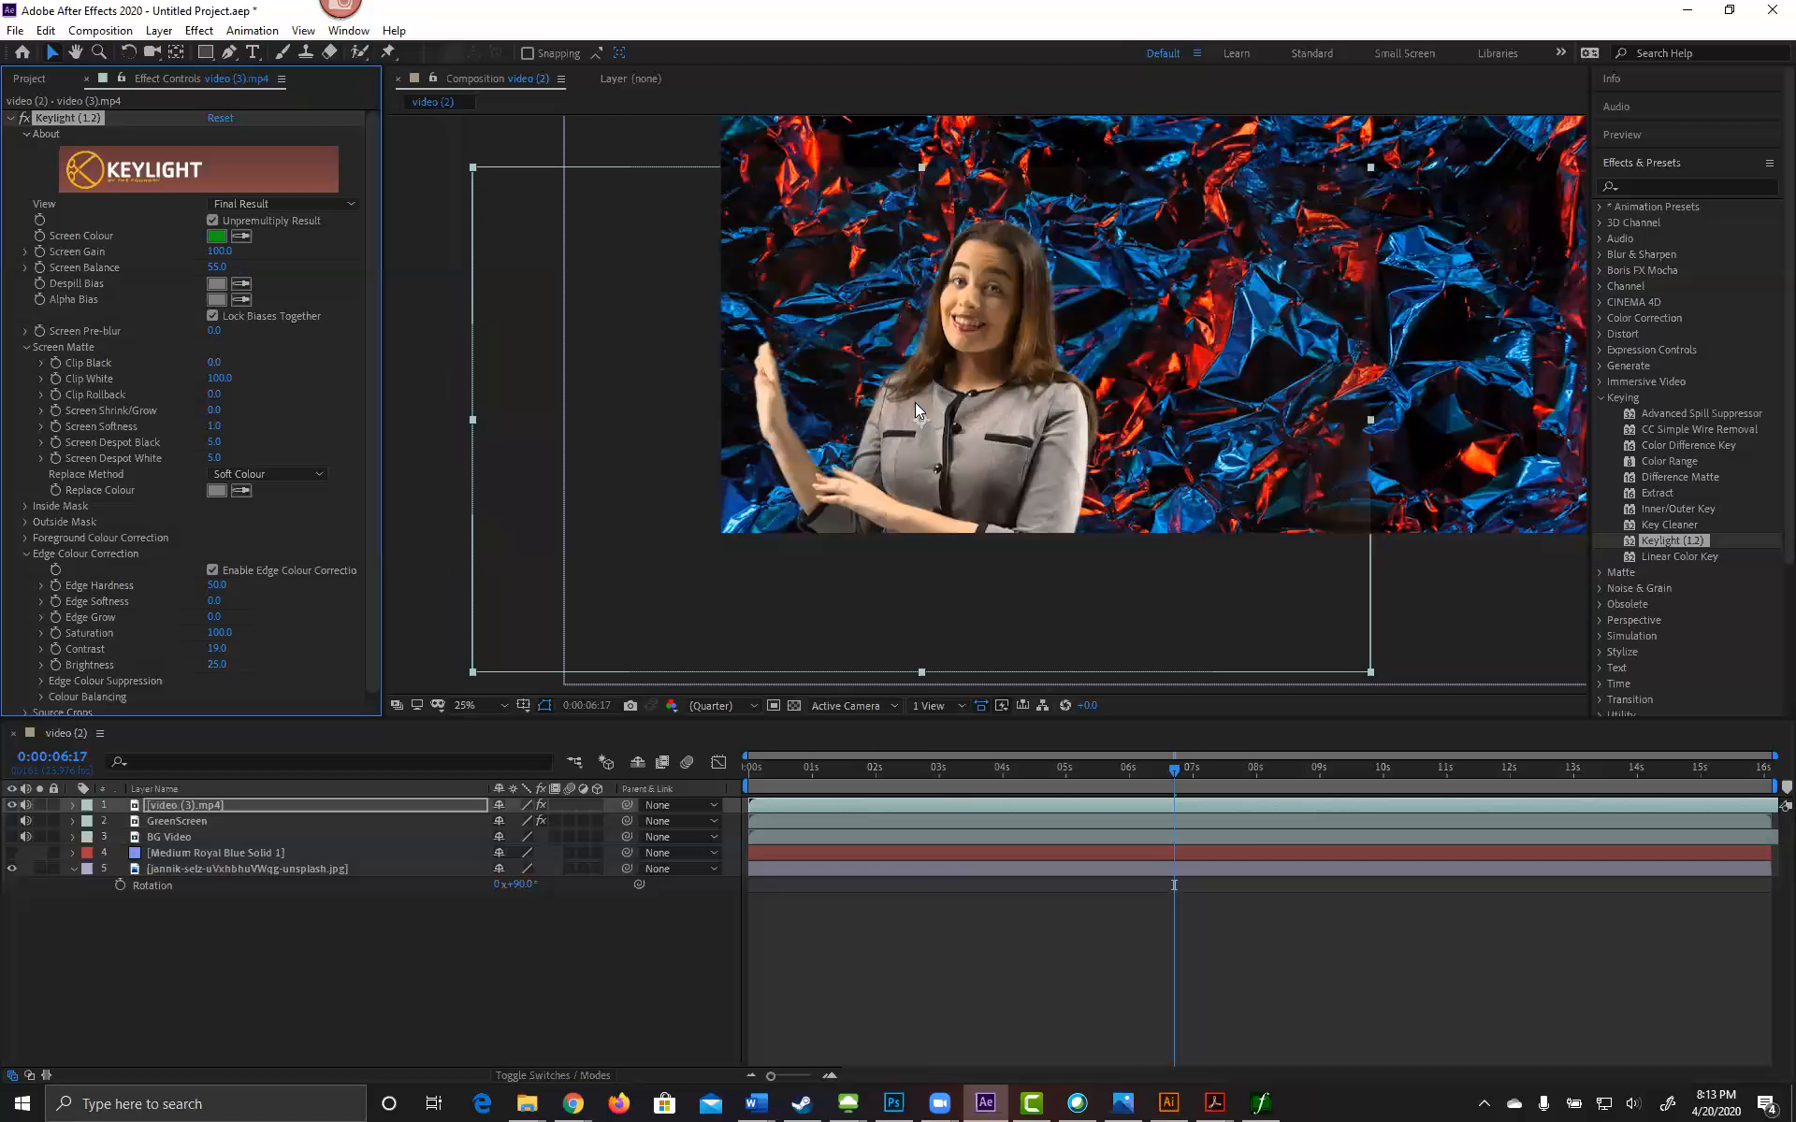
scroll(914, 413, up, 2)
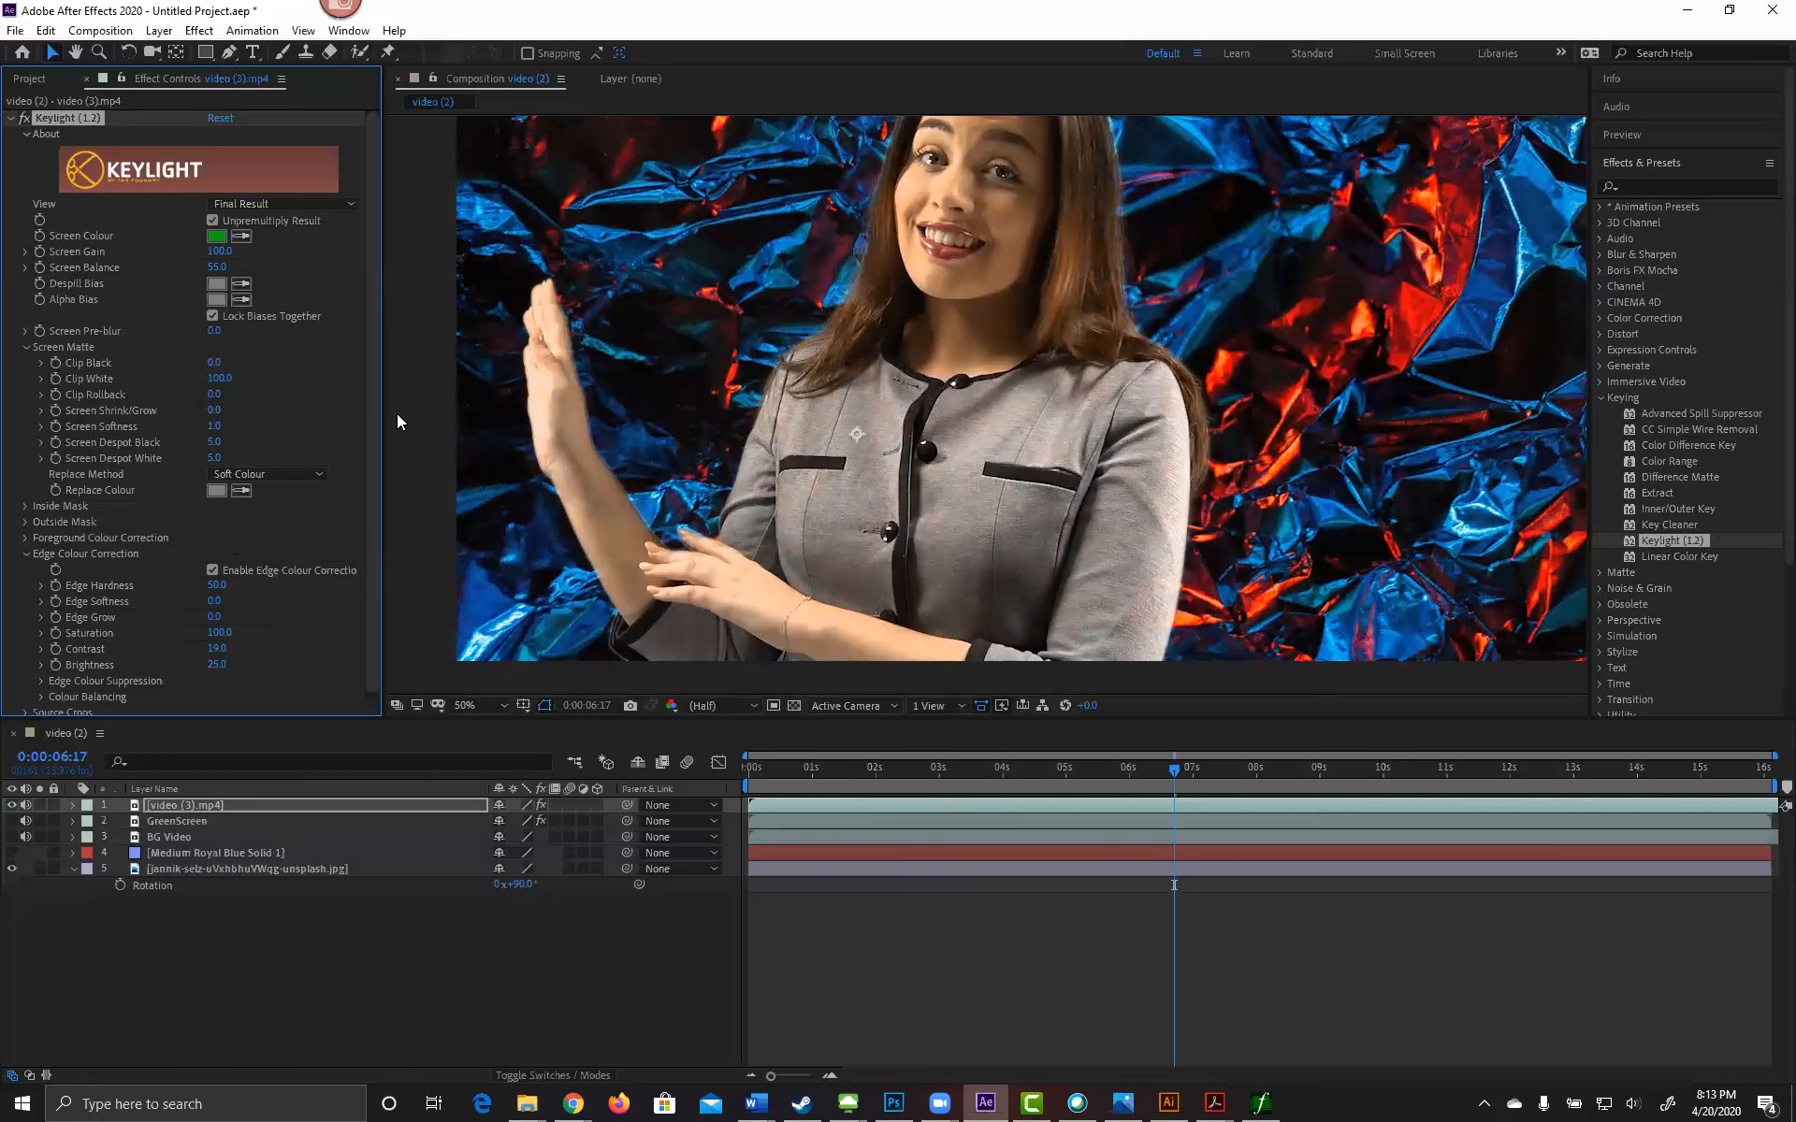
Step: Move the keyed woman clip over the foil background until it lines up with the composition frame
scroll(355, 511, down, 1)
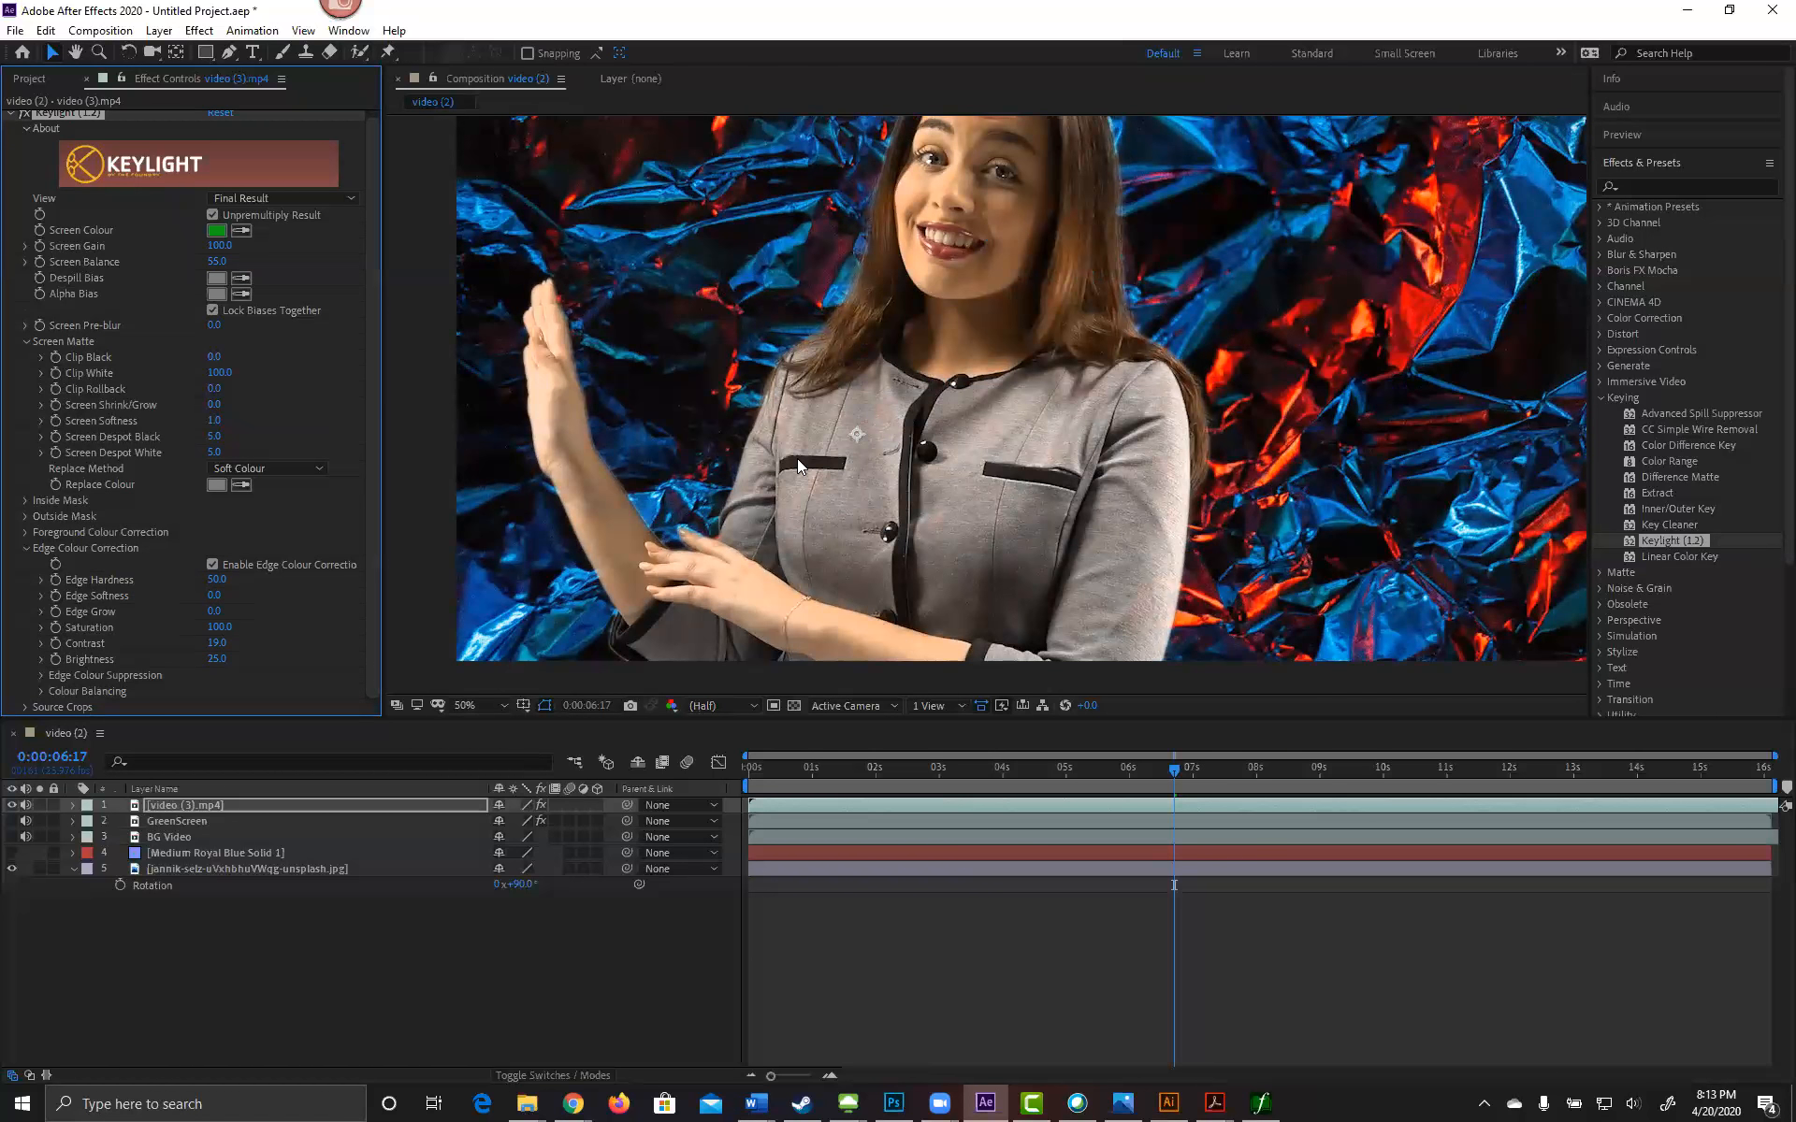
scroll(797, 458, down, 2)
drag(1155, 380, 1087, 527)
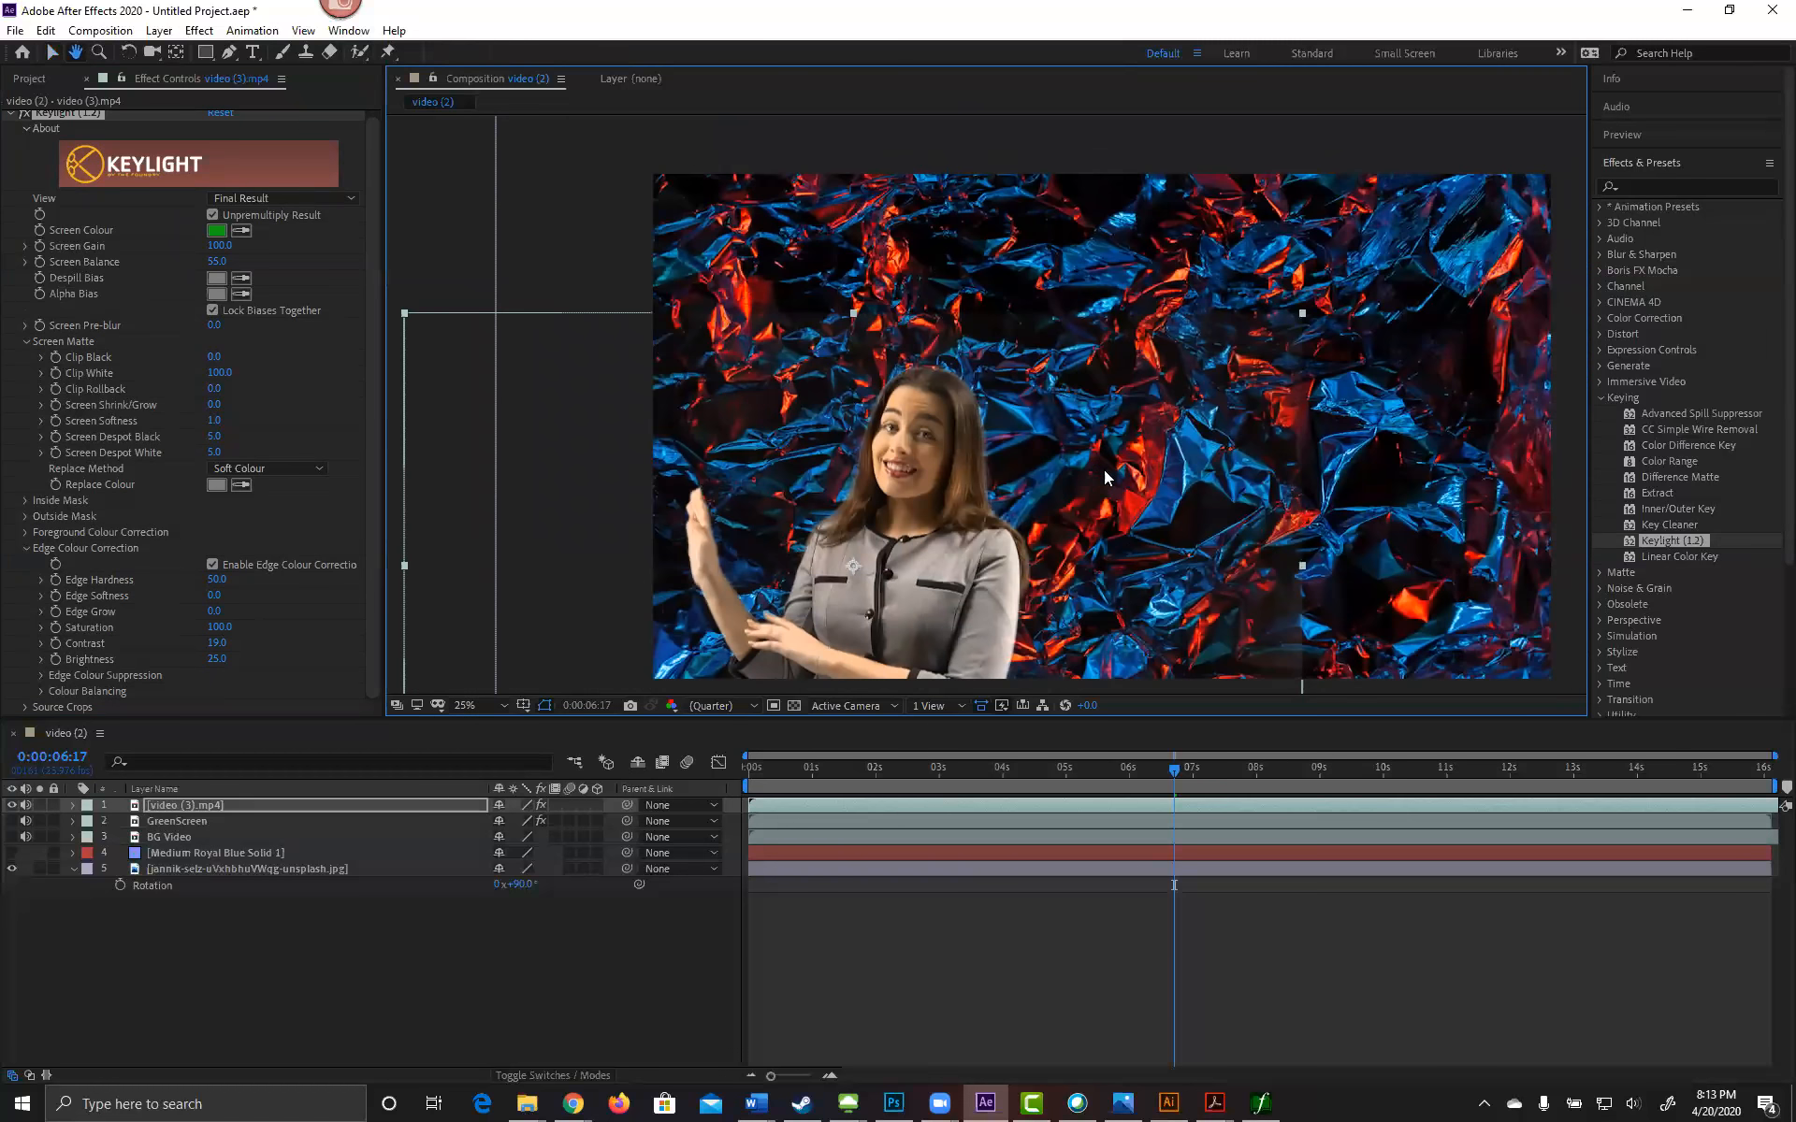
drag(568, 505, 825, 375)
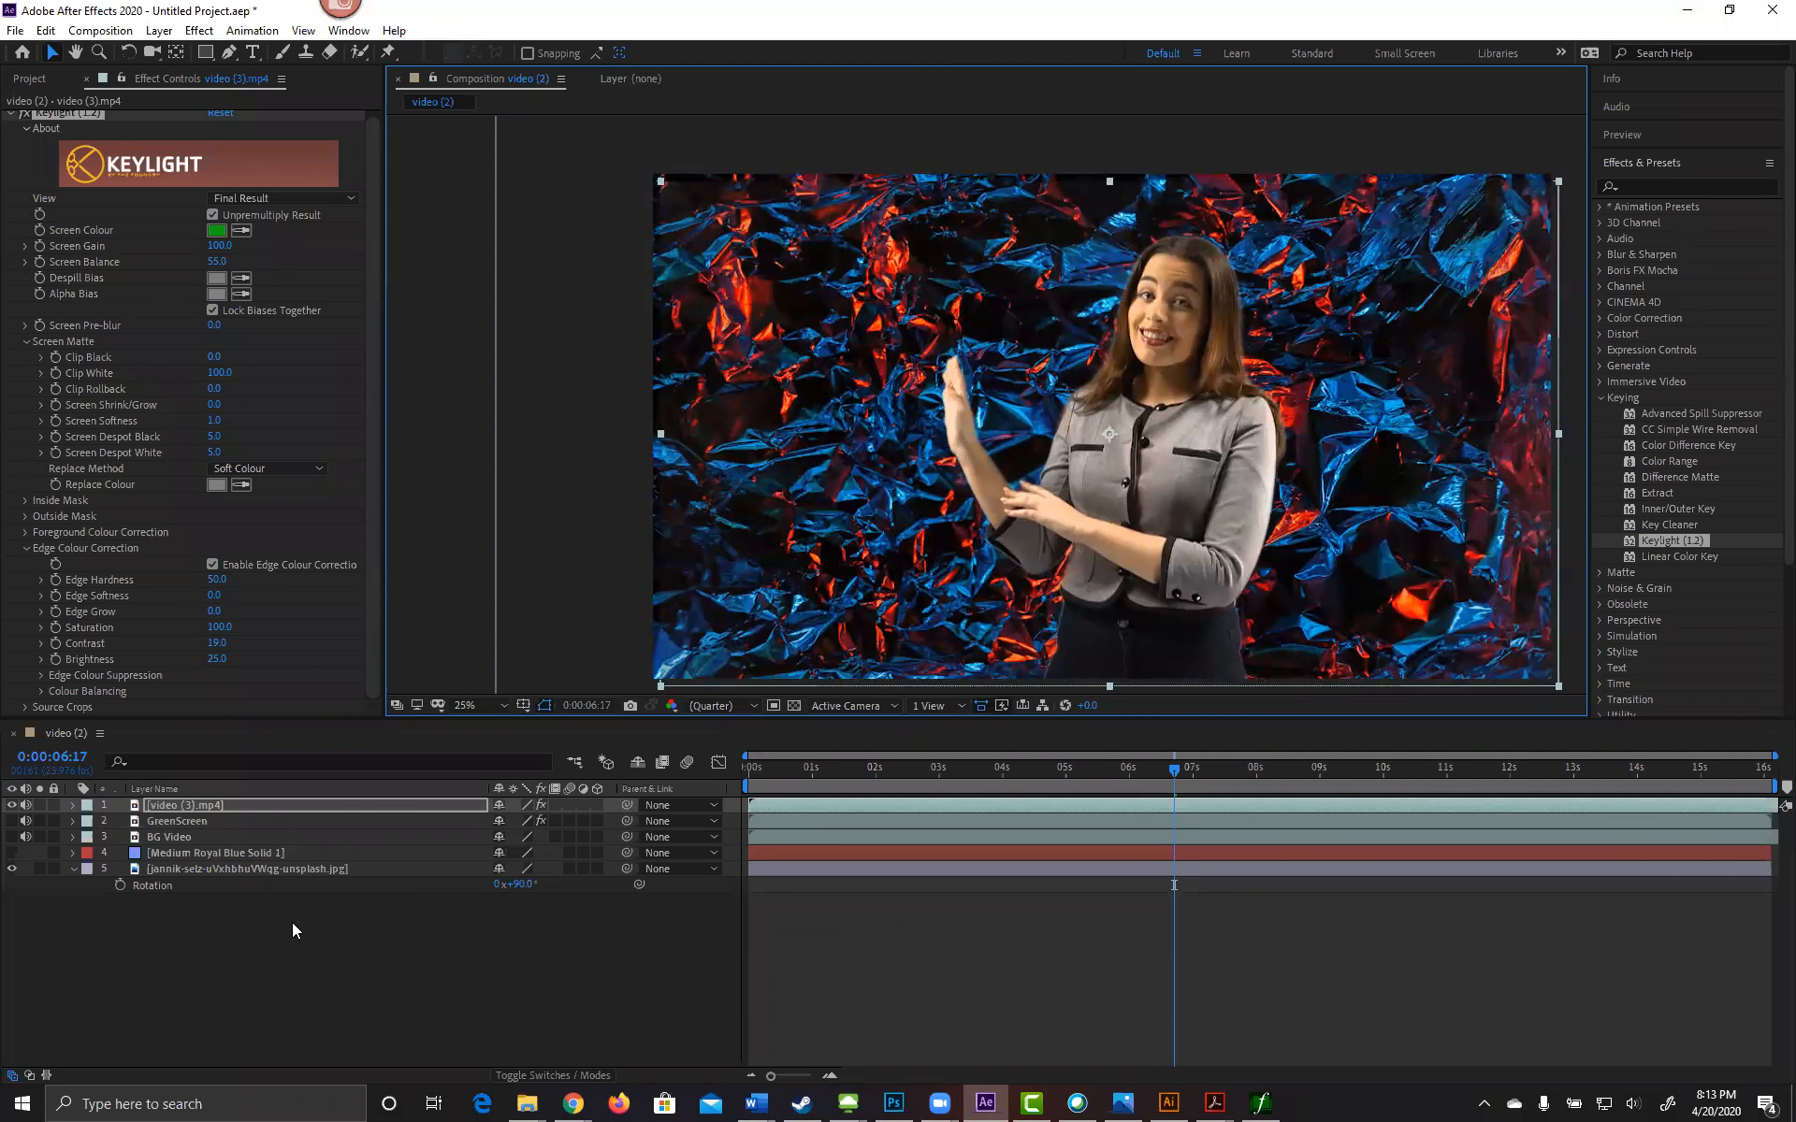
Step: Toggle the visibility of the foil image and the Medium Royal Blue Solid 1 layer to compare backgrounds
click(12, 869)
click(13, 854)
click(10, 854)
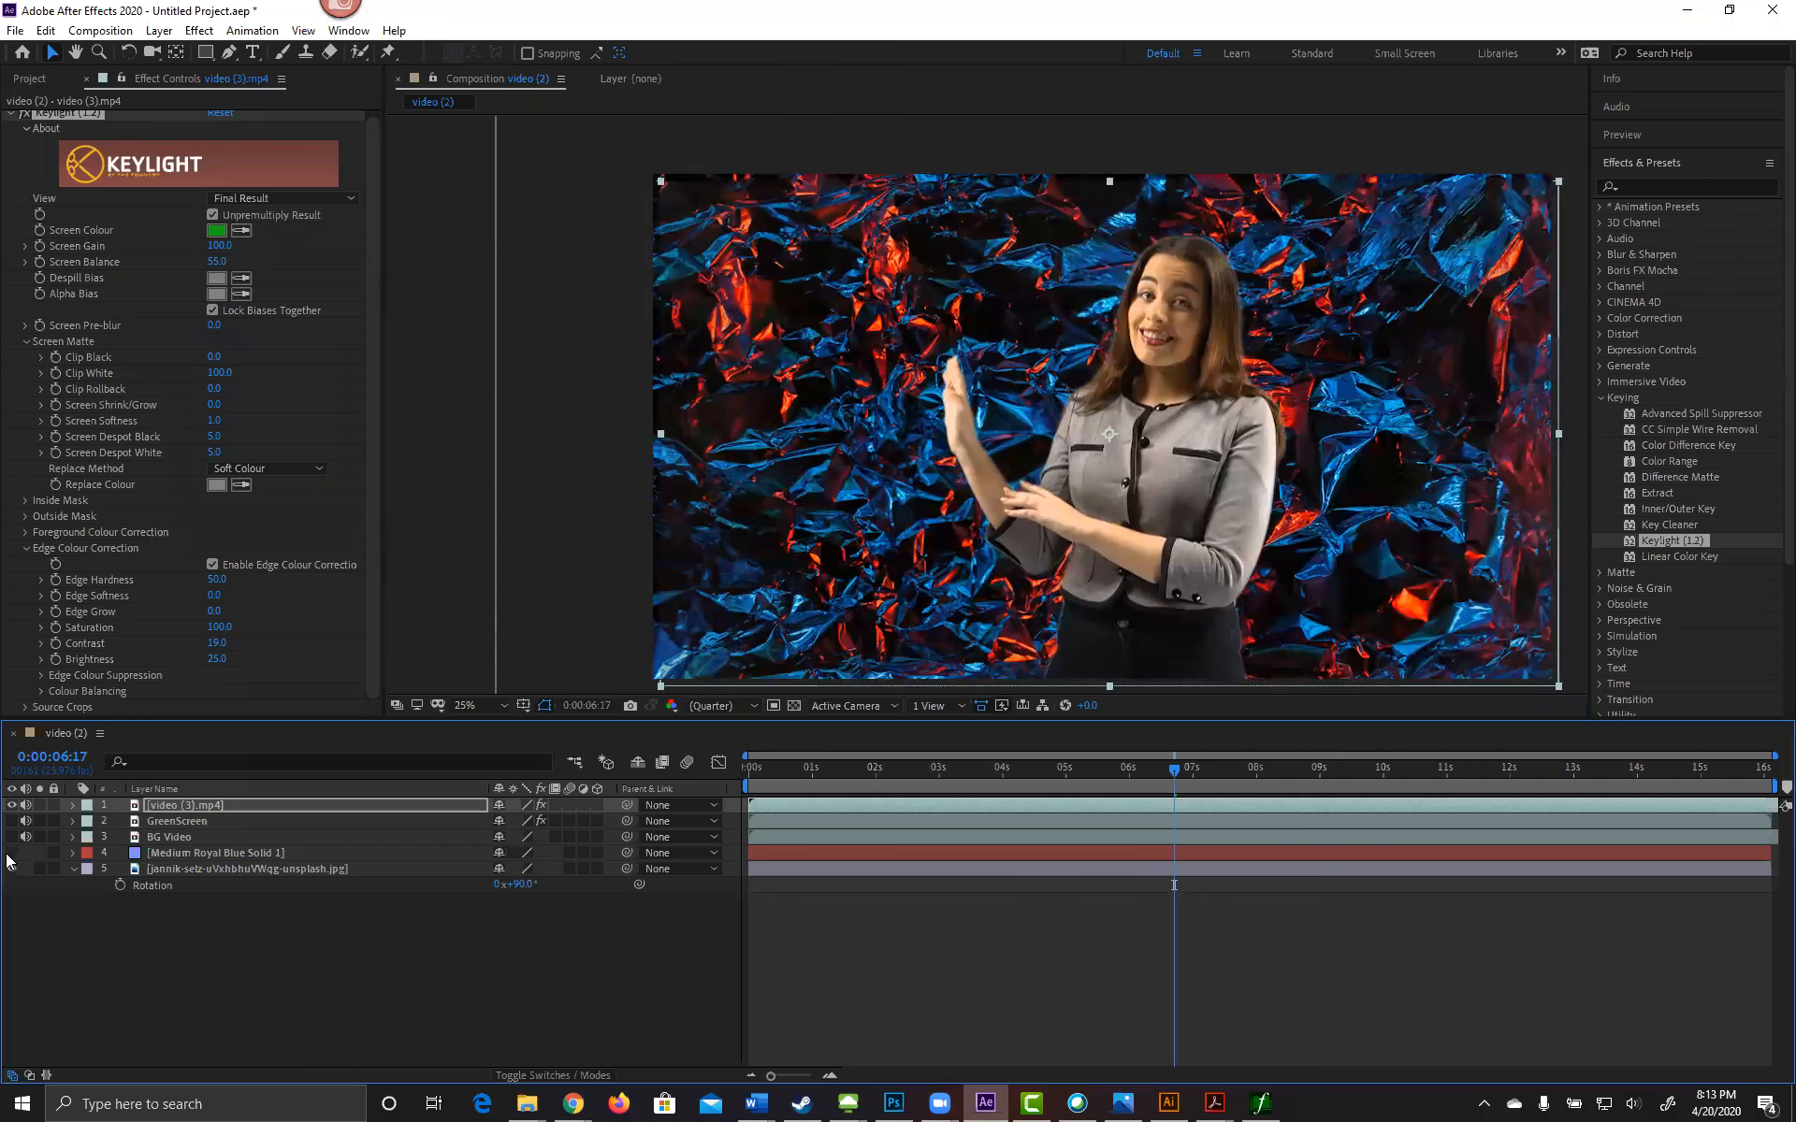
Step: Shift the keyed clip toward the left of the frame and return it to the right
drag(1212, 541, 1074, 497)
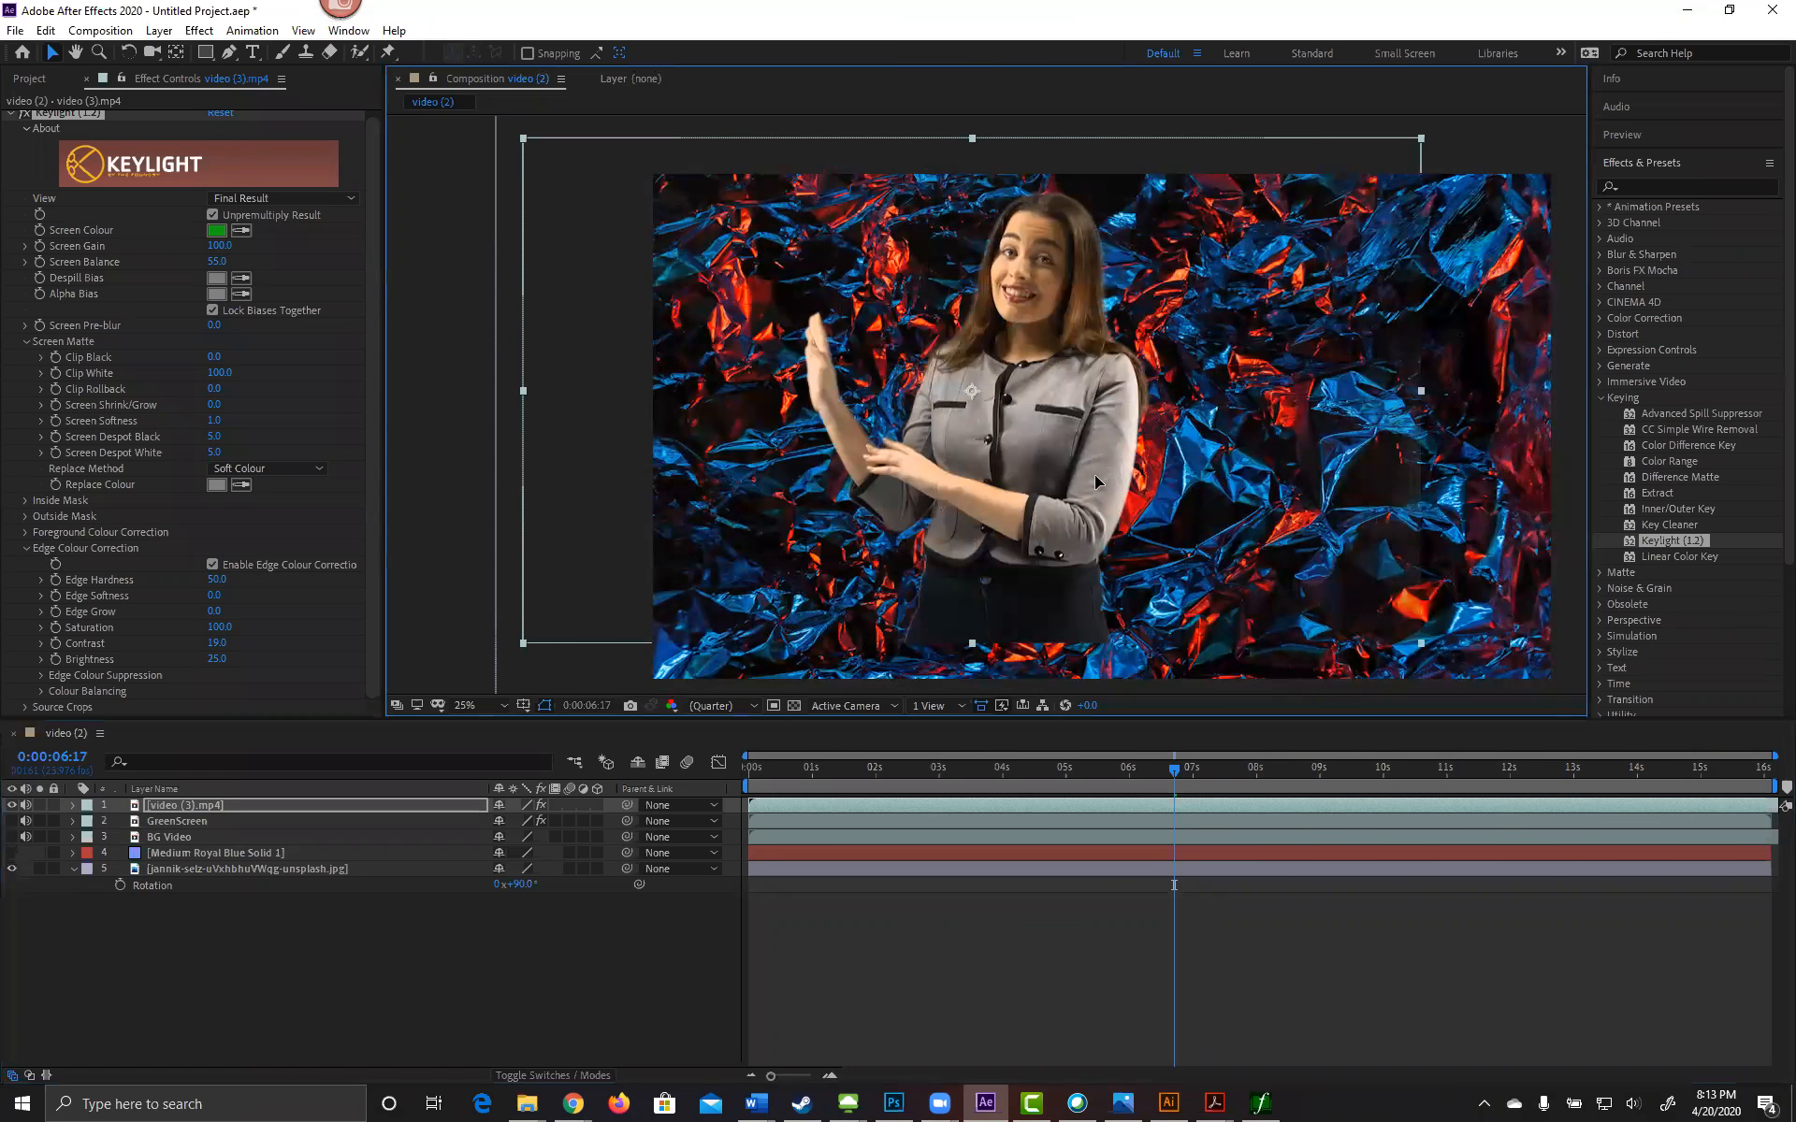
drag(1315, 477, 1283, 479)
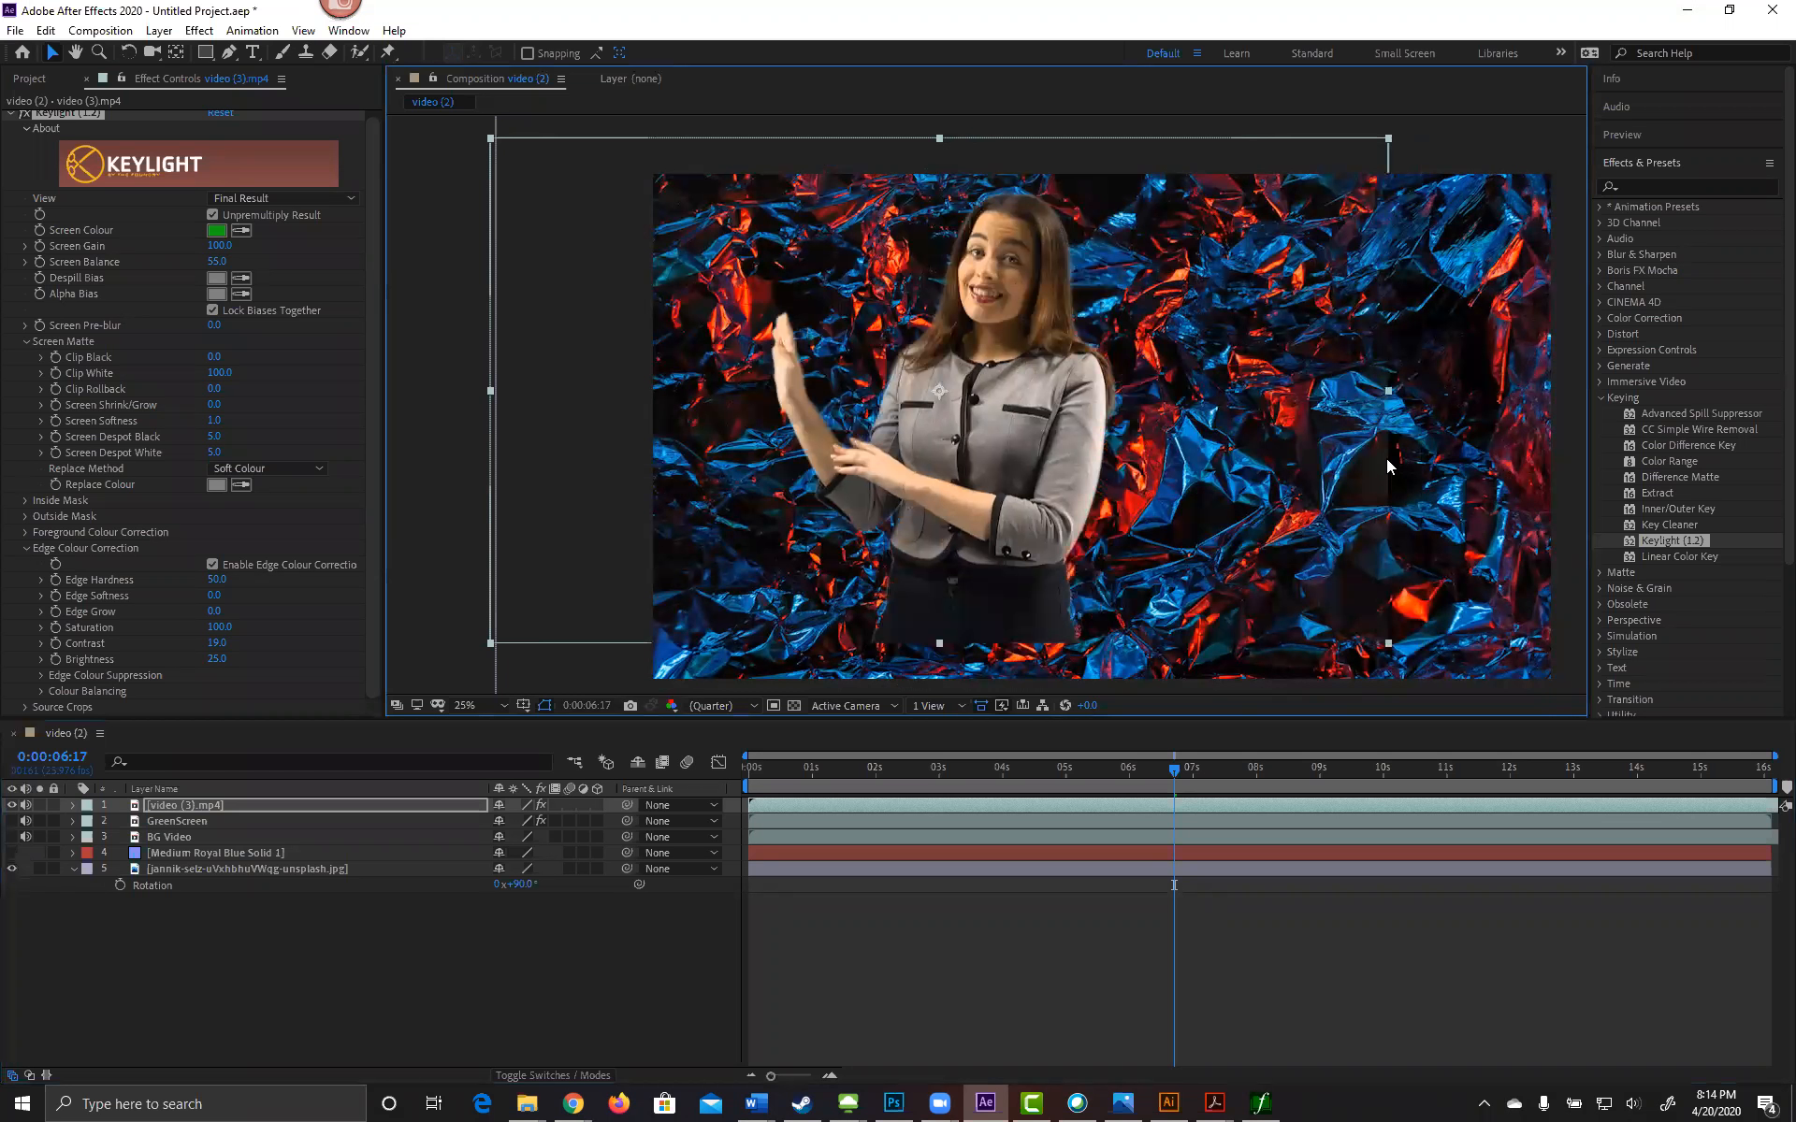
drag(1008, 492, 1176, 550)
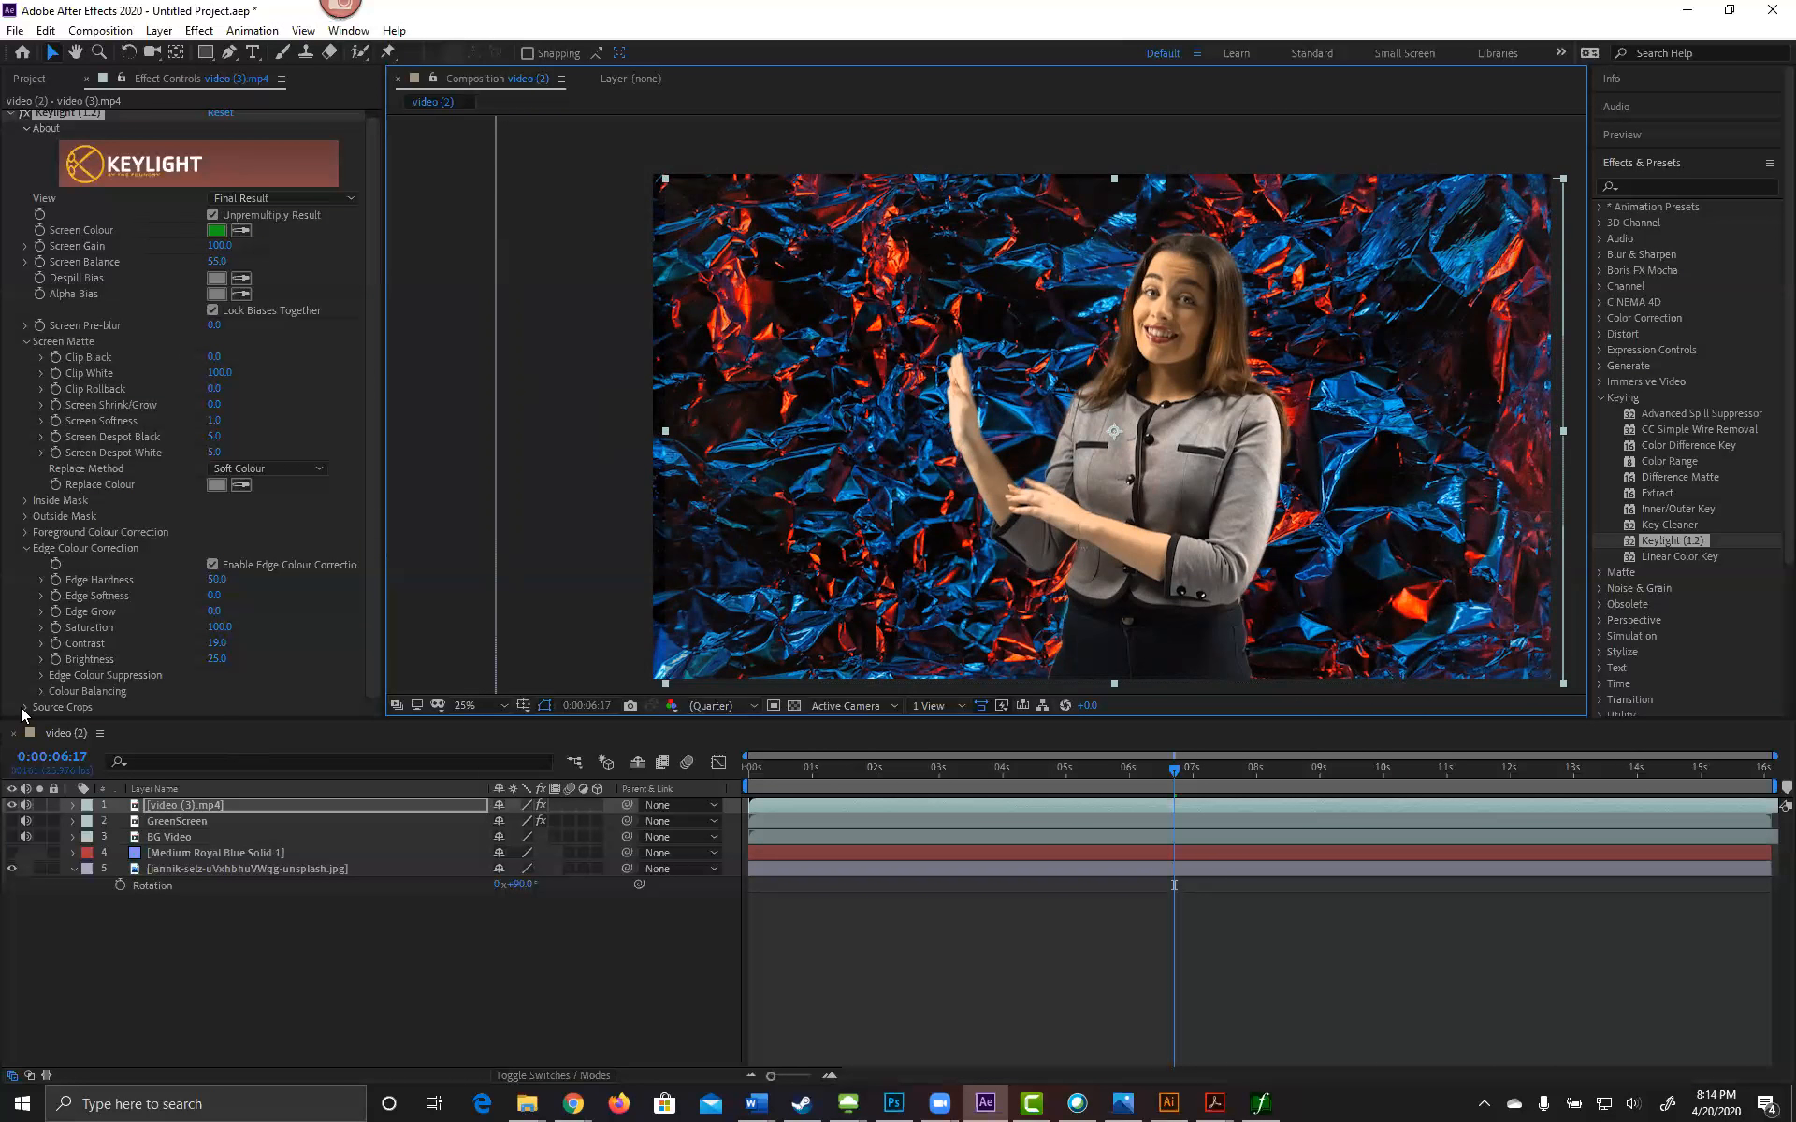
Step: At 0:00:15:08, draw a curved Pen tool mask path on the video (3).mp4 layer up, over and down around the woman
click(230, 52)
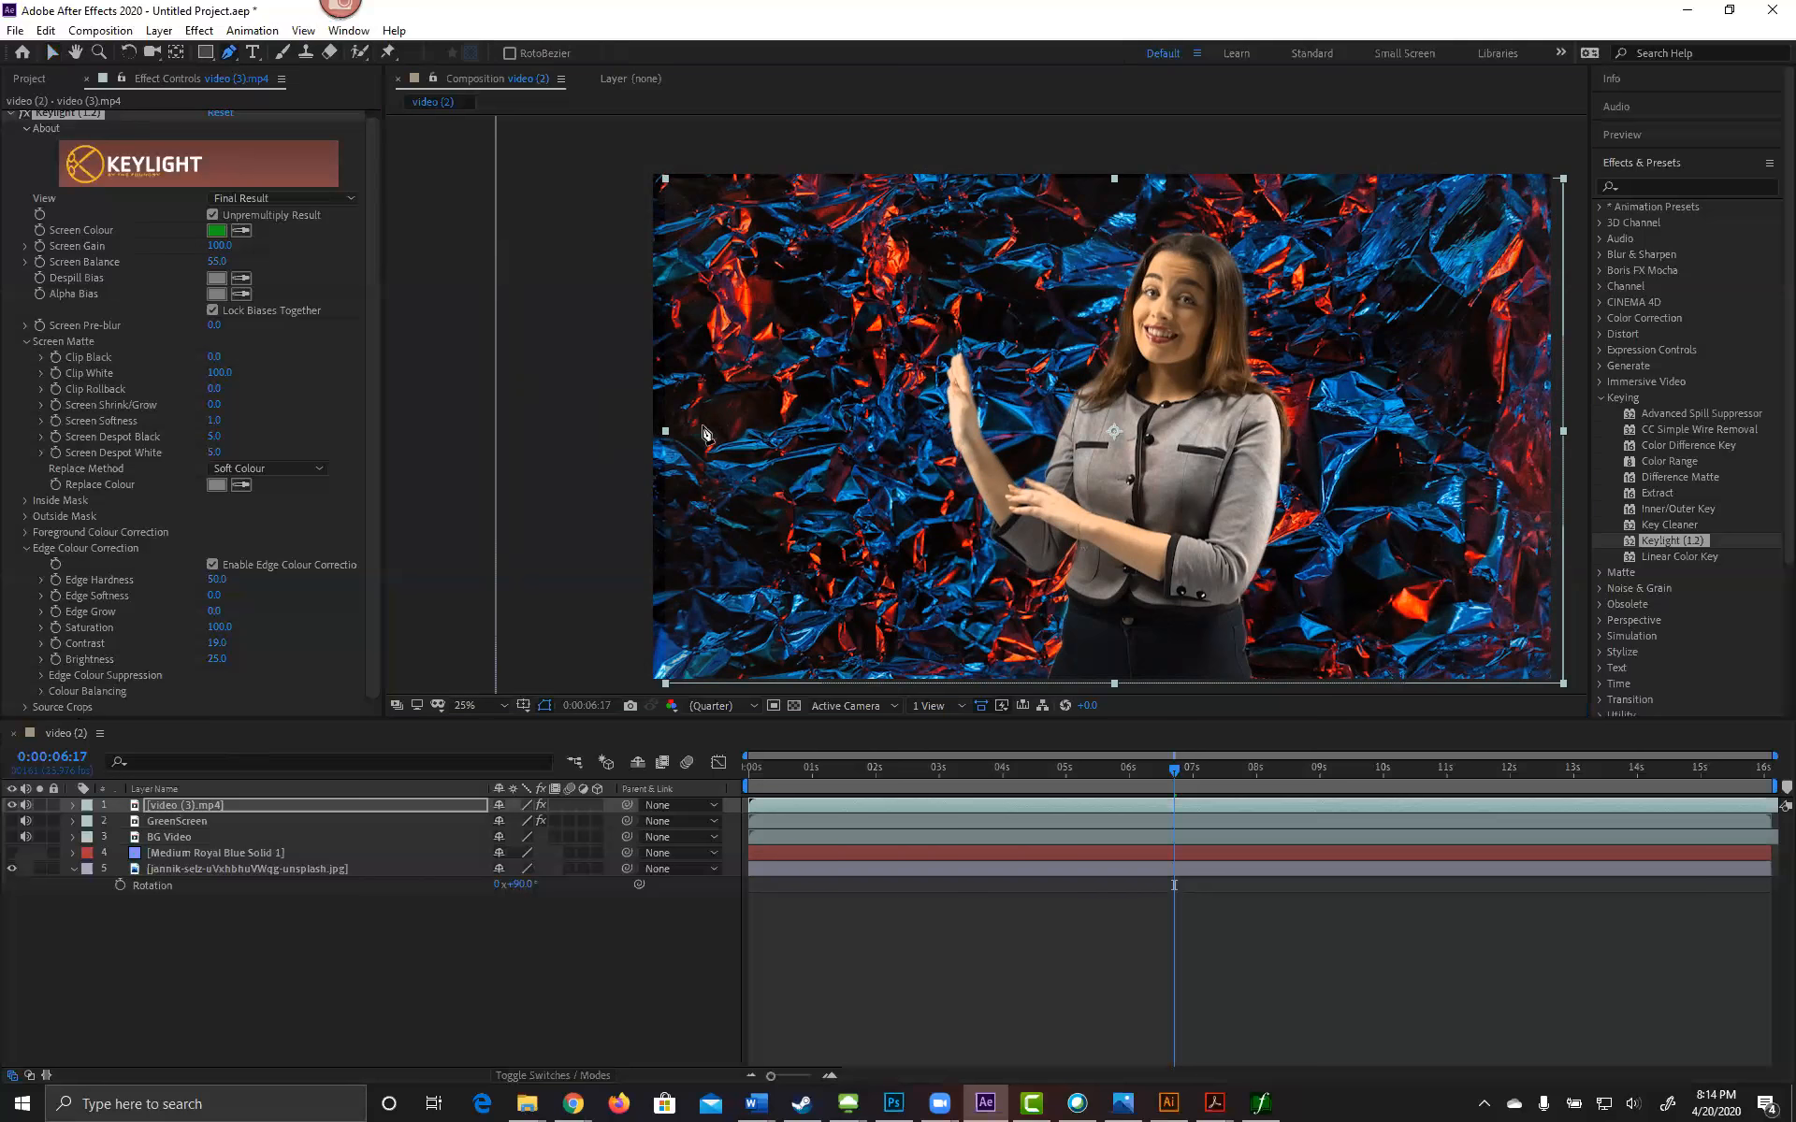
drag(1110, 760, 1723, 763)
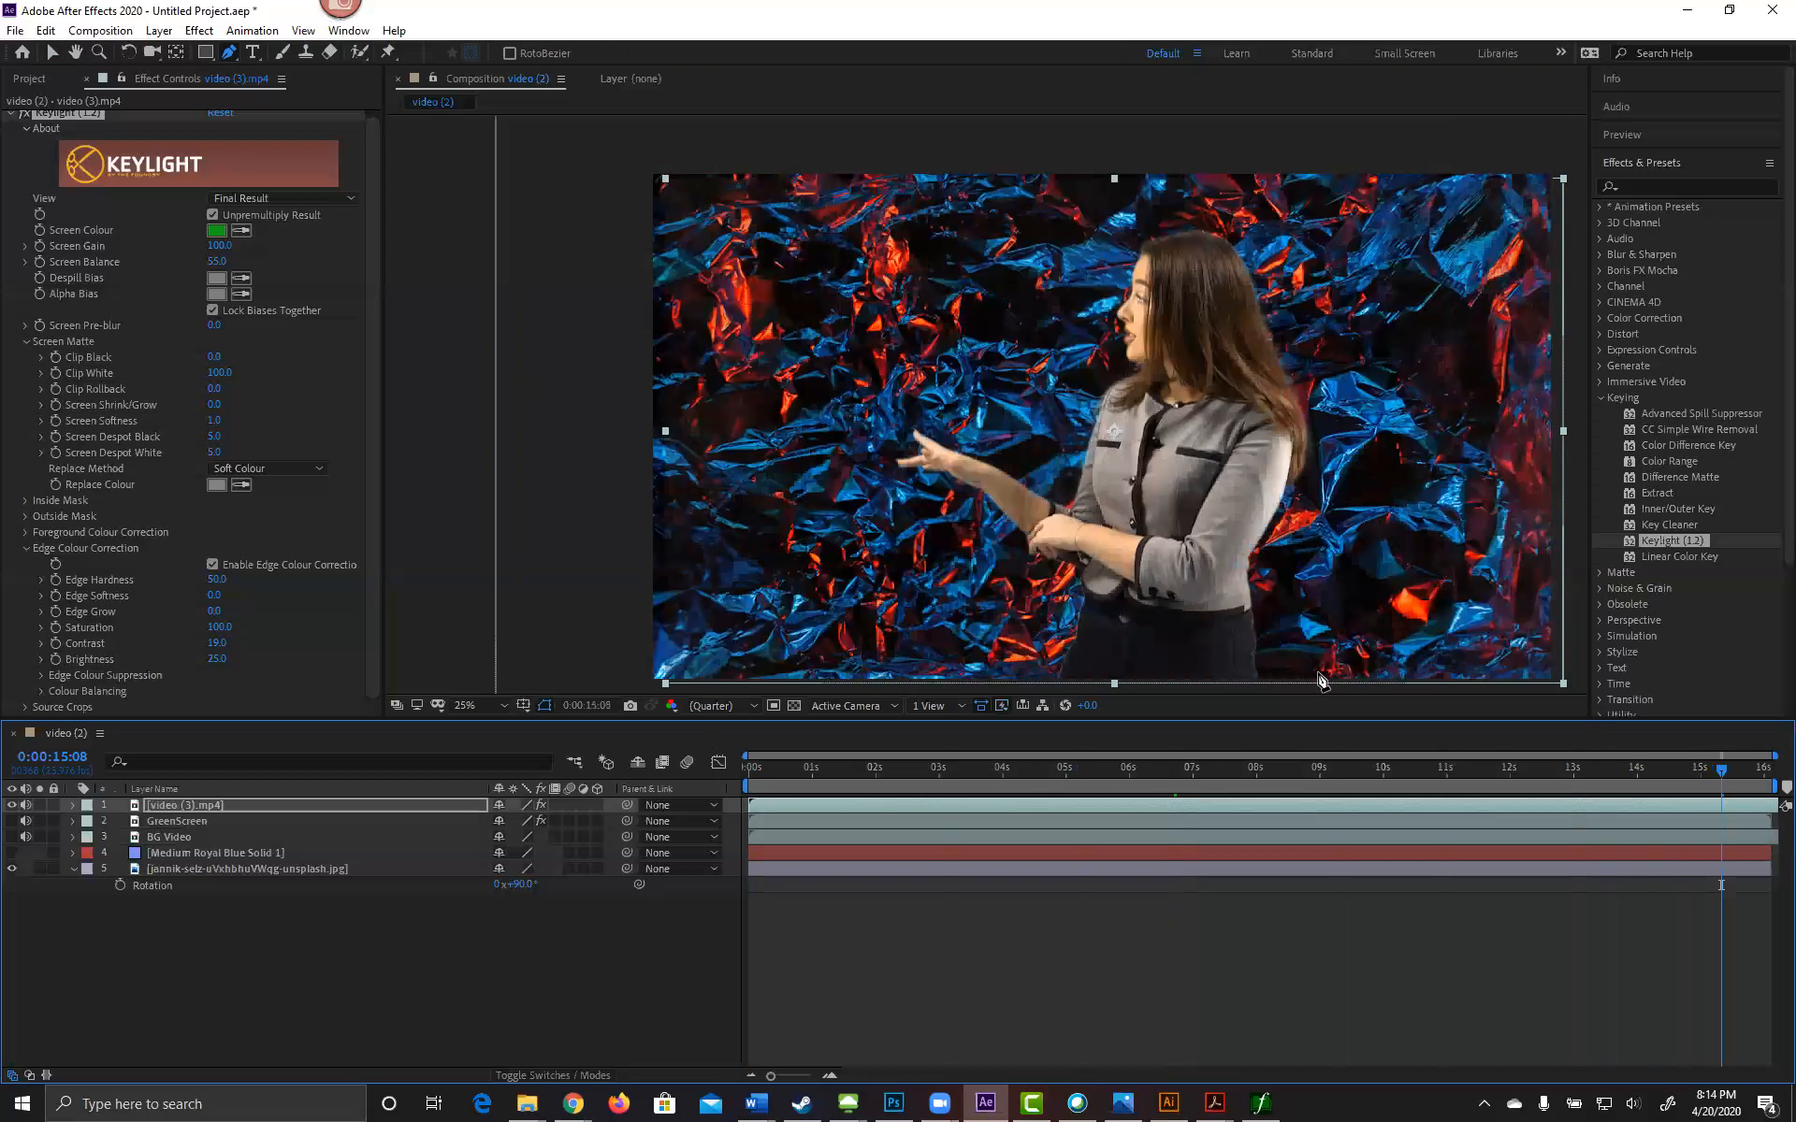
drag(1341, 583, 1355, 480)
mouse_move(1357, 401)
mouse_down()
mouse_move(1363, 285)
mouse_move(1273, 155)
mouse_move(1117, 141)
mouse_up()
drag(975, 140, 912, 150)
drag(851, 225, 849, 297)
drag(828, 407, 839, 477)
drag(844, 550, 878, 597)
drag(908, 663, 921, 697)
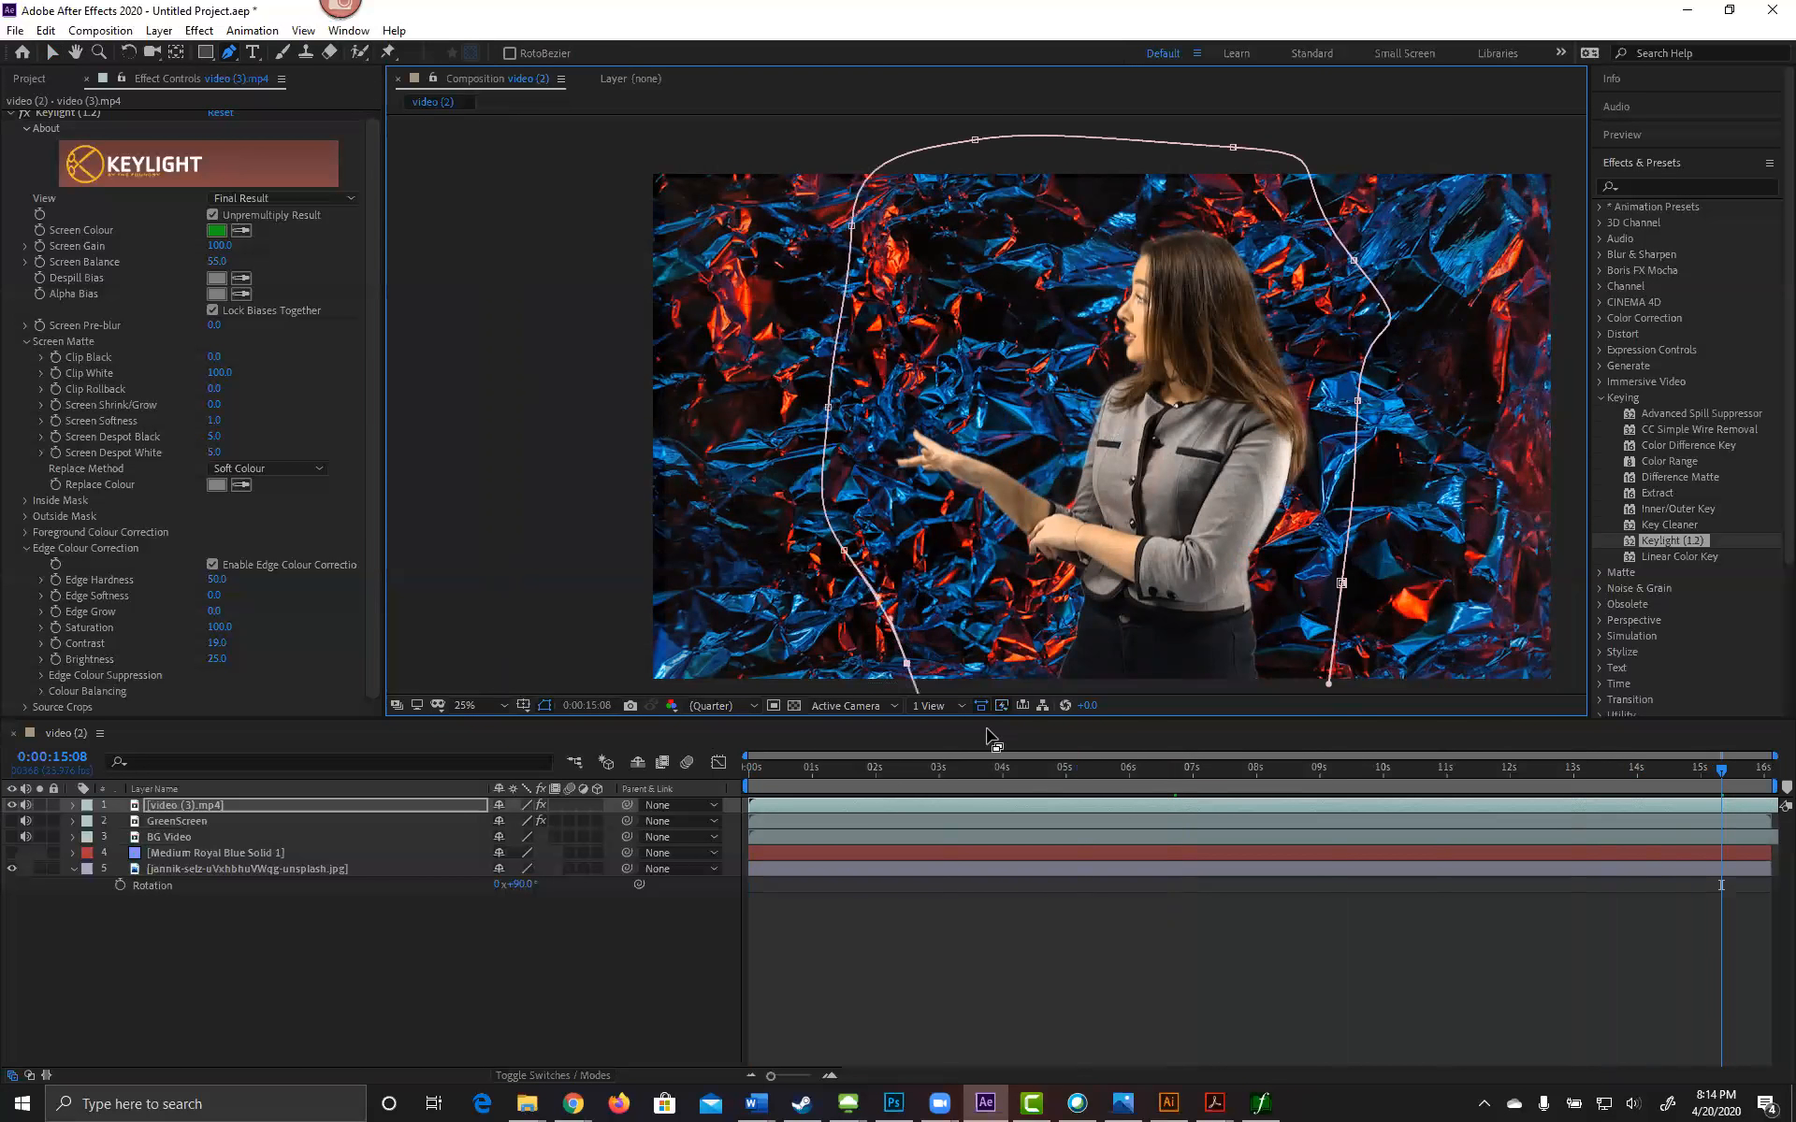
Step: Replace the last mask points with a curve below the frame, close the mask, and nudge its closing point outward
click(1329, 685)
key(space)
drag(1082, 680, 1095, 620)
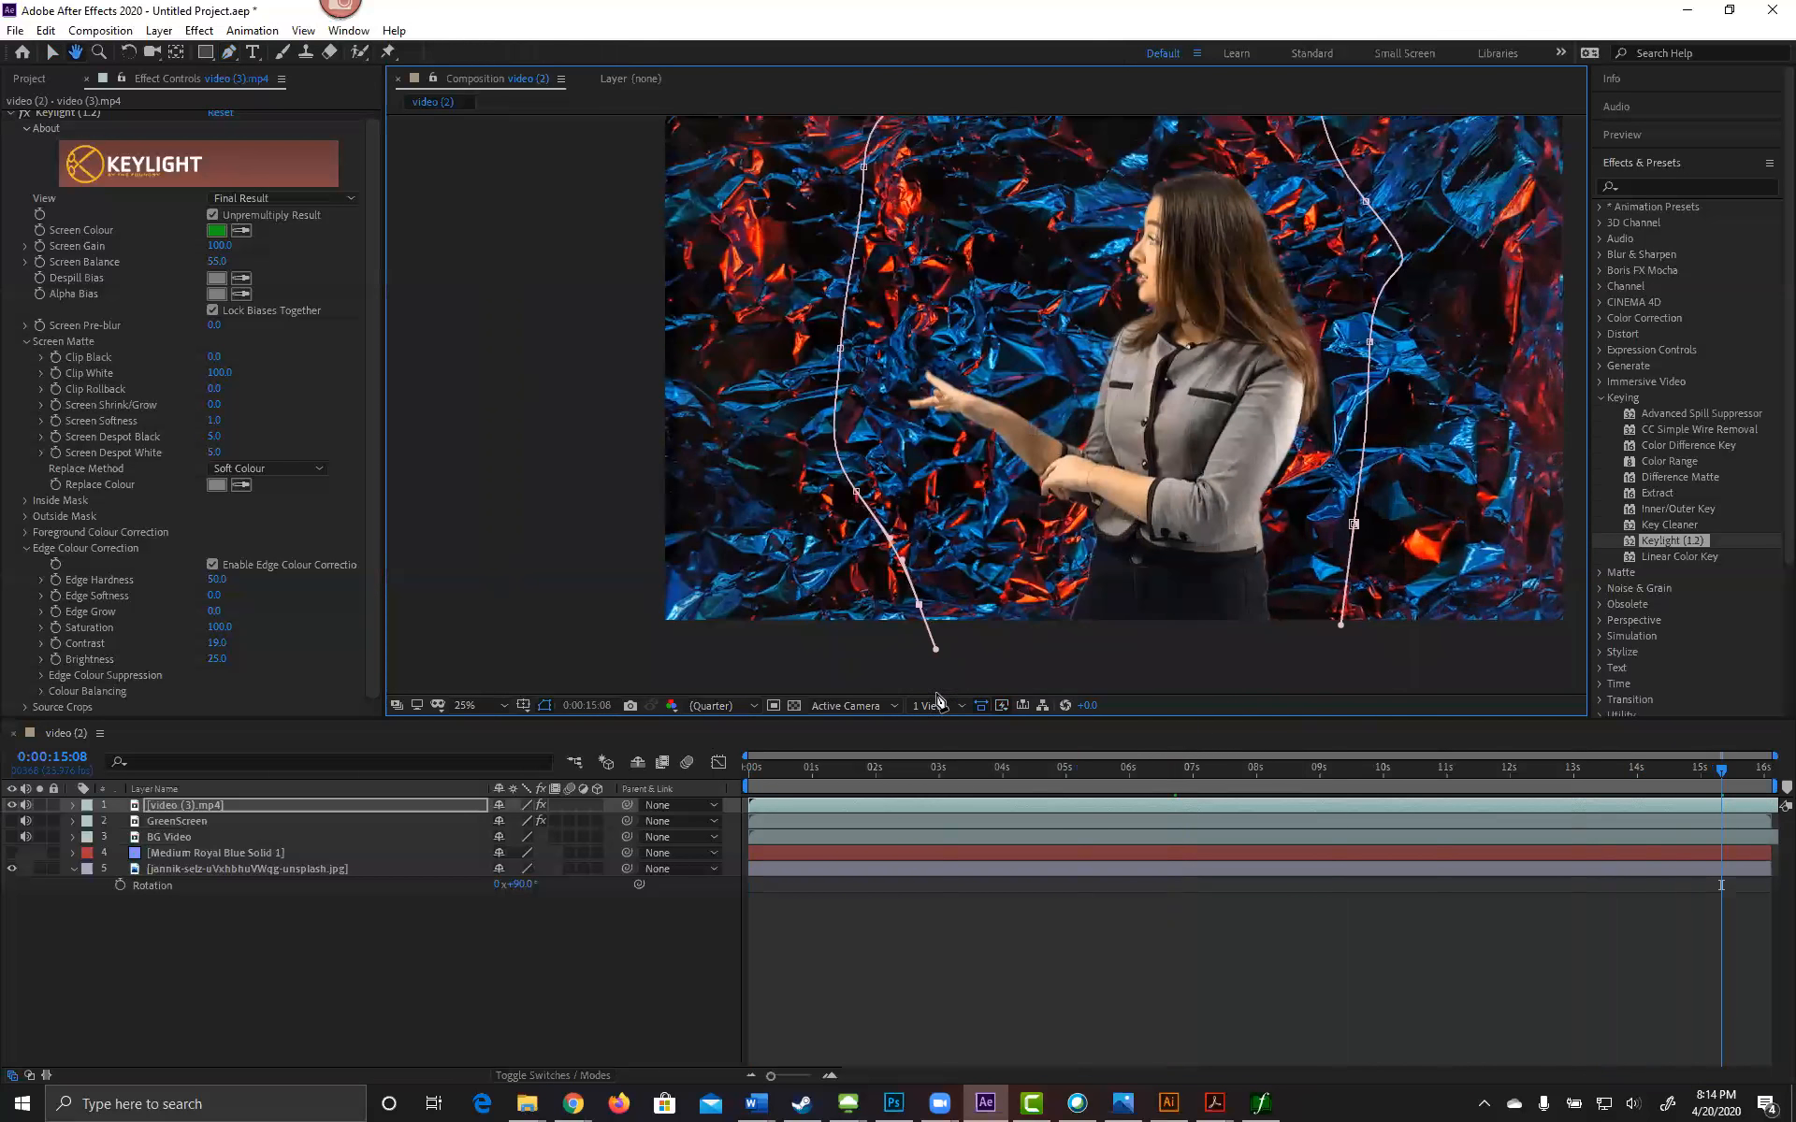
drag(936, 649, 1002, 648)
key(ctrl+z)
key(ctrl+z)
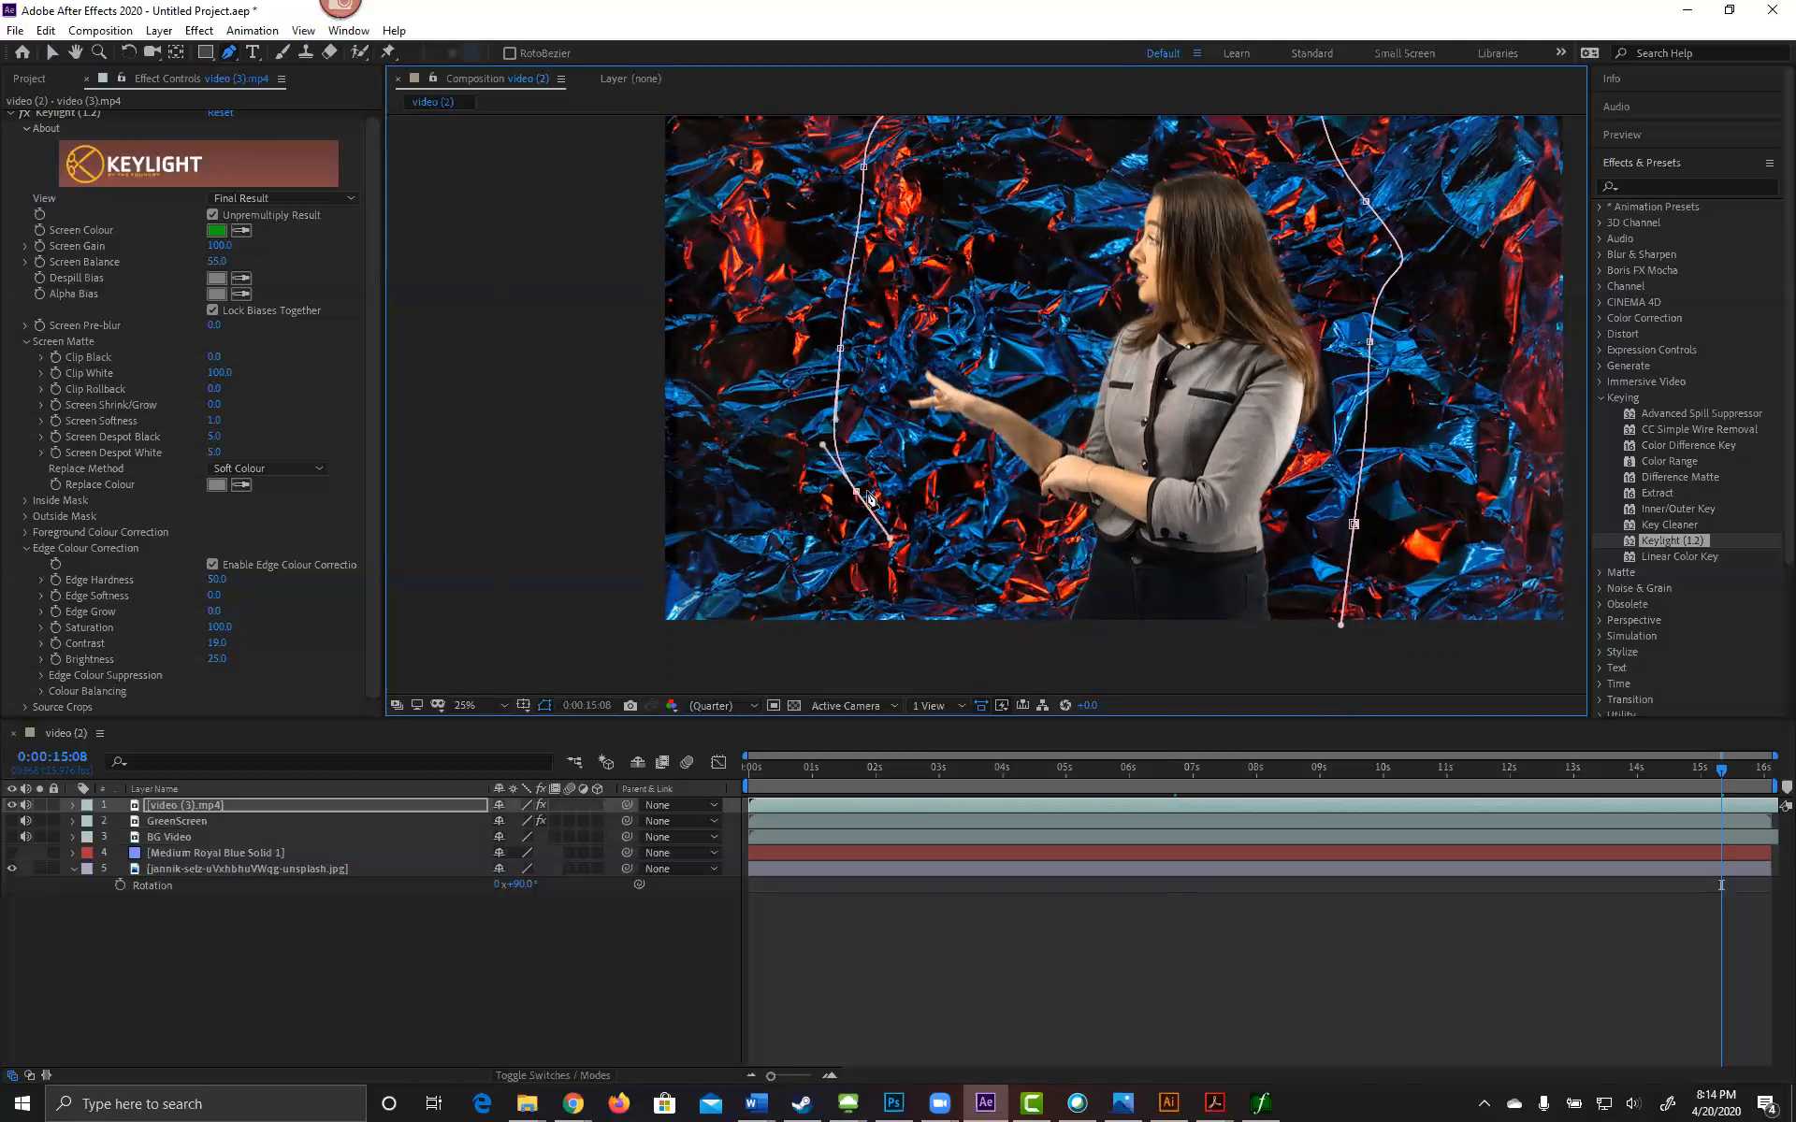
drag(1067, 643, 1285, 666)
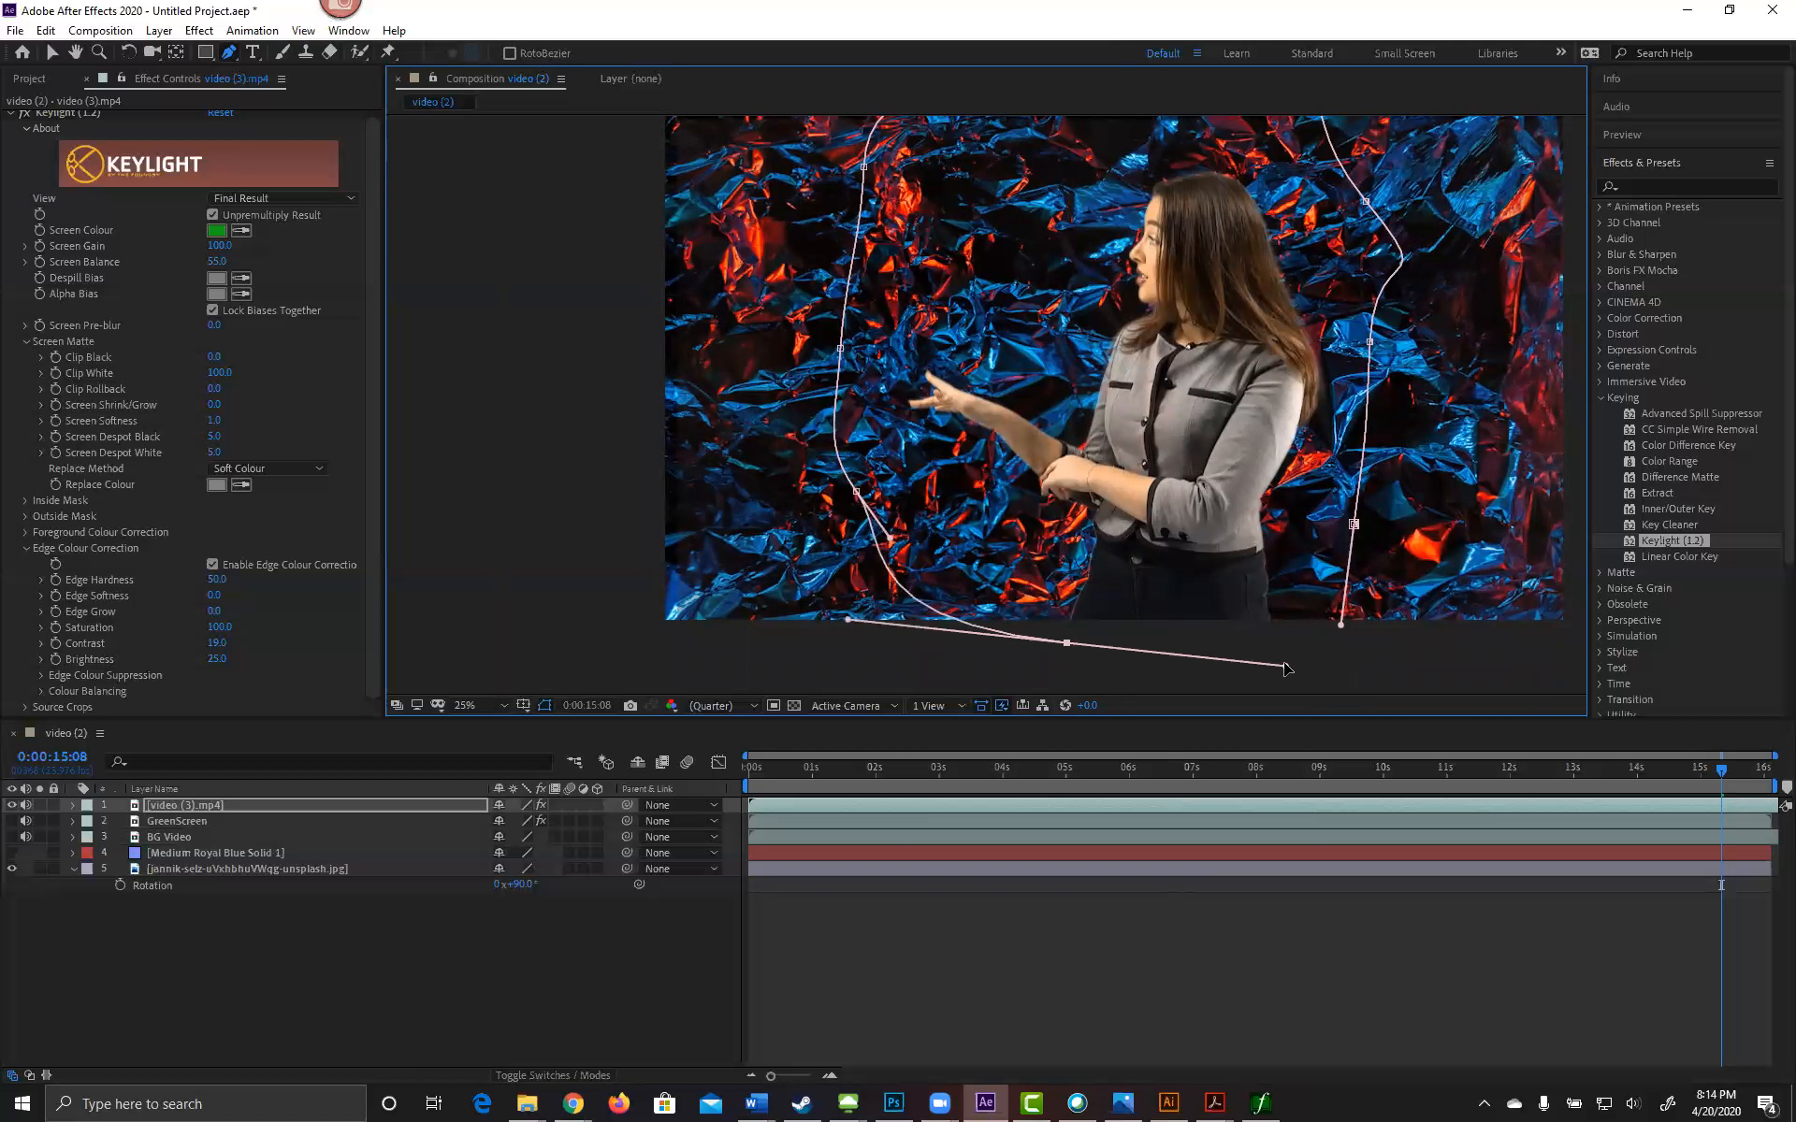
drag(1355, 525, 1382, 388)
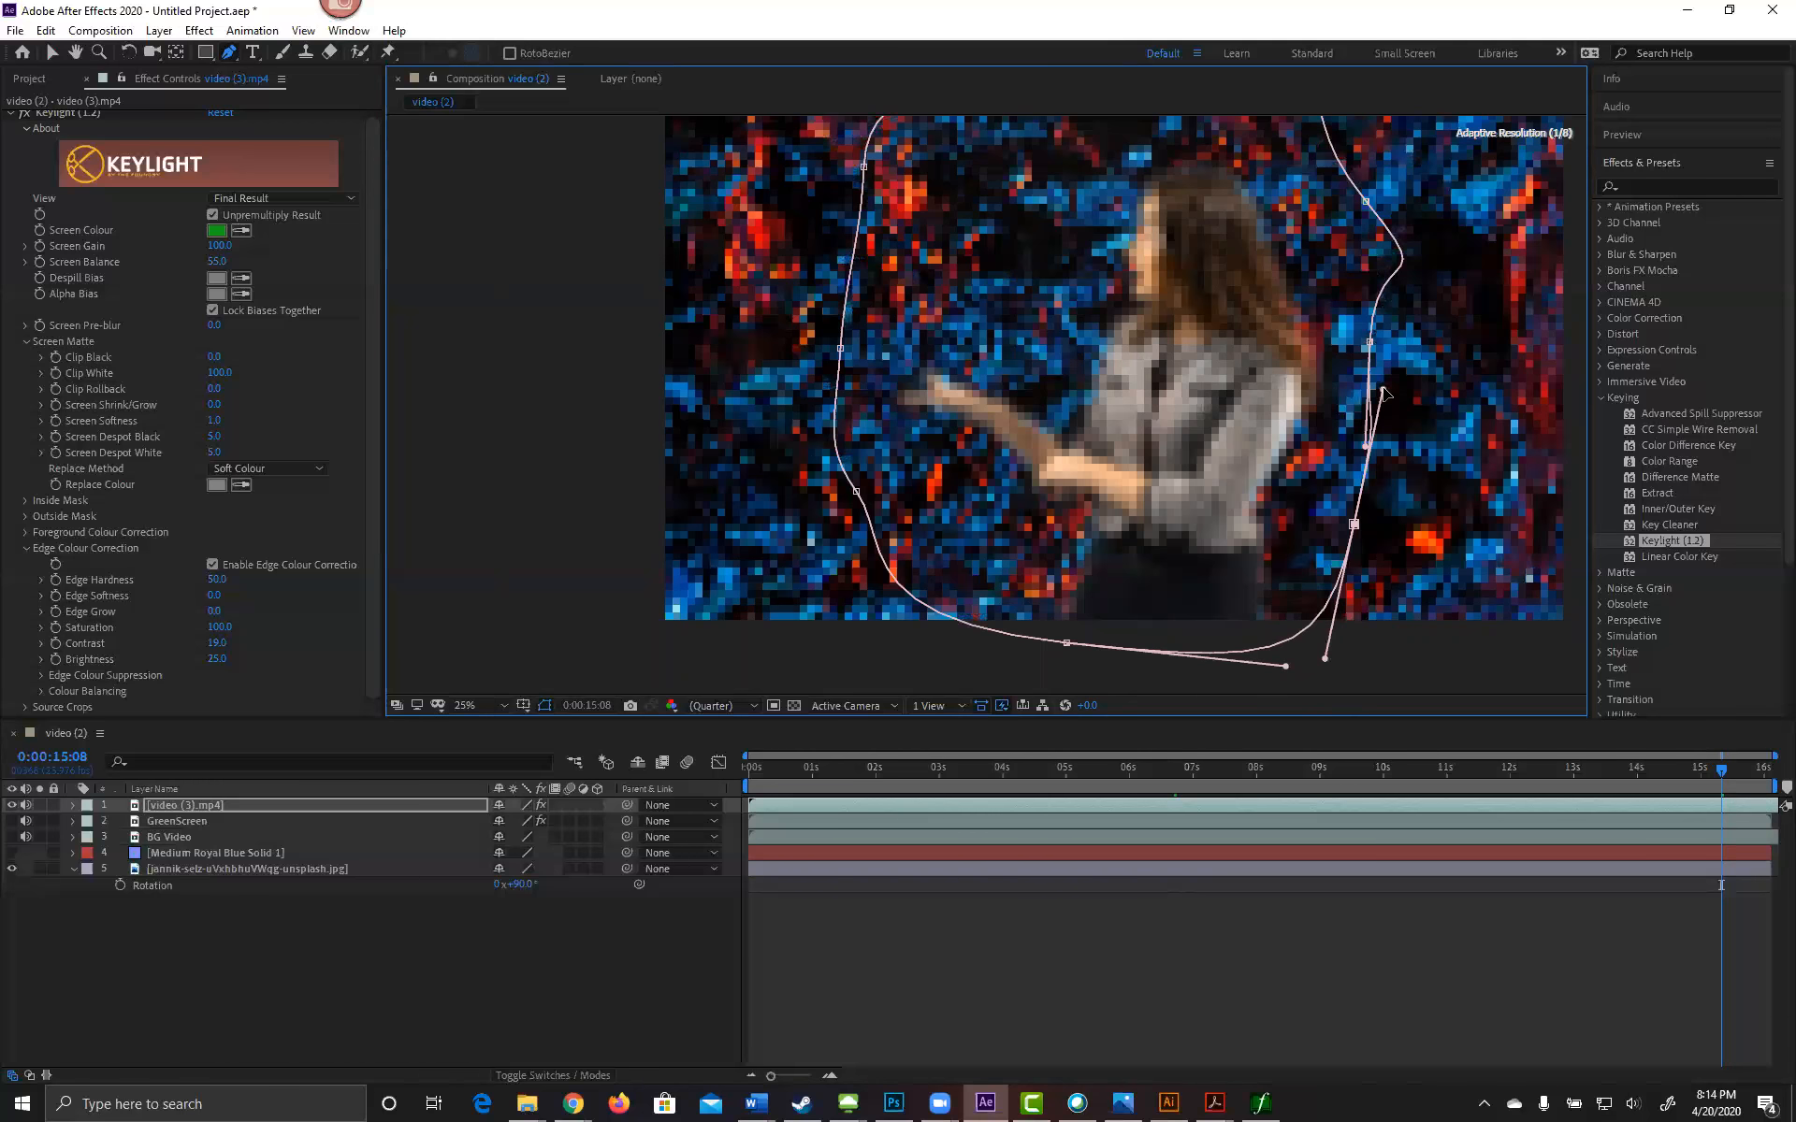
drag(1356, 528, 1370, 543)
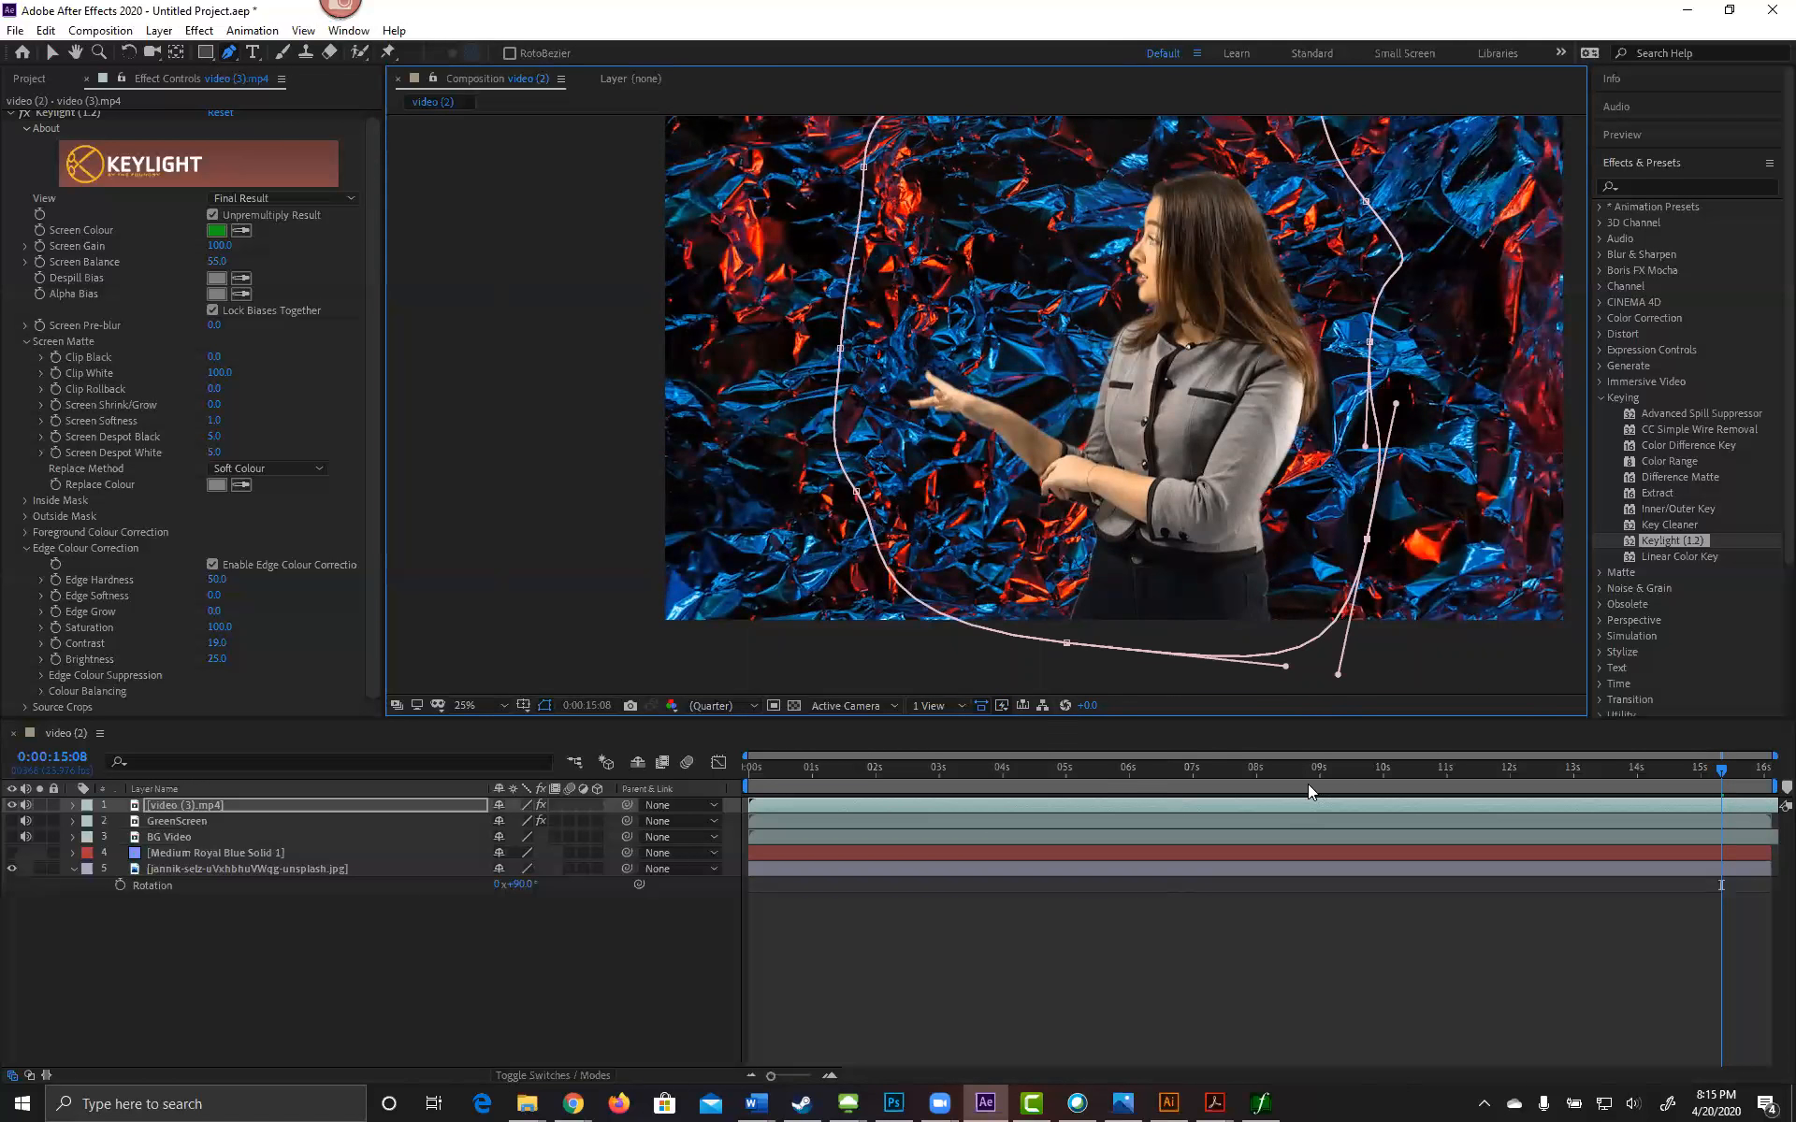
Step: At 0:00:16:02, pull the mask's lower-left point outward so the woman's extended hand stays inside the mask
drag(1108, 776, 1782, 782)
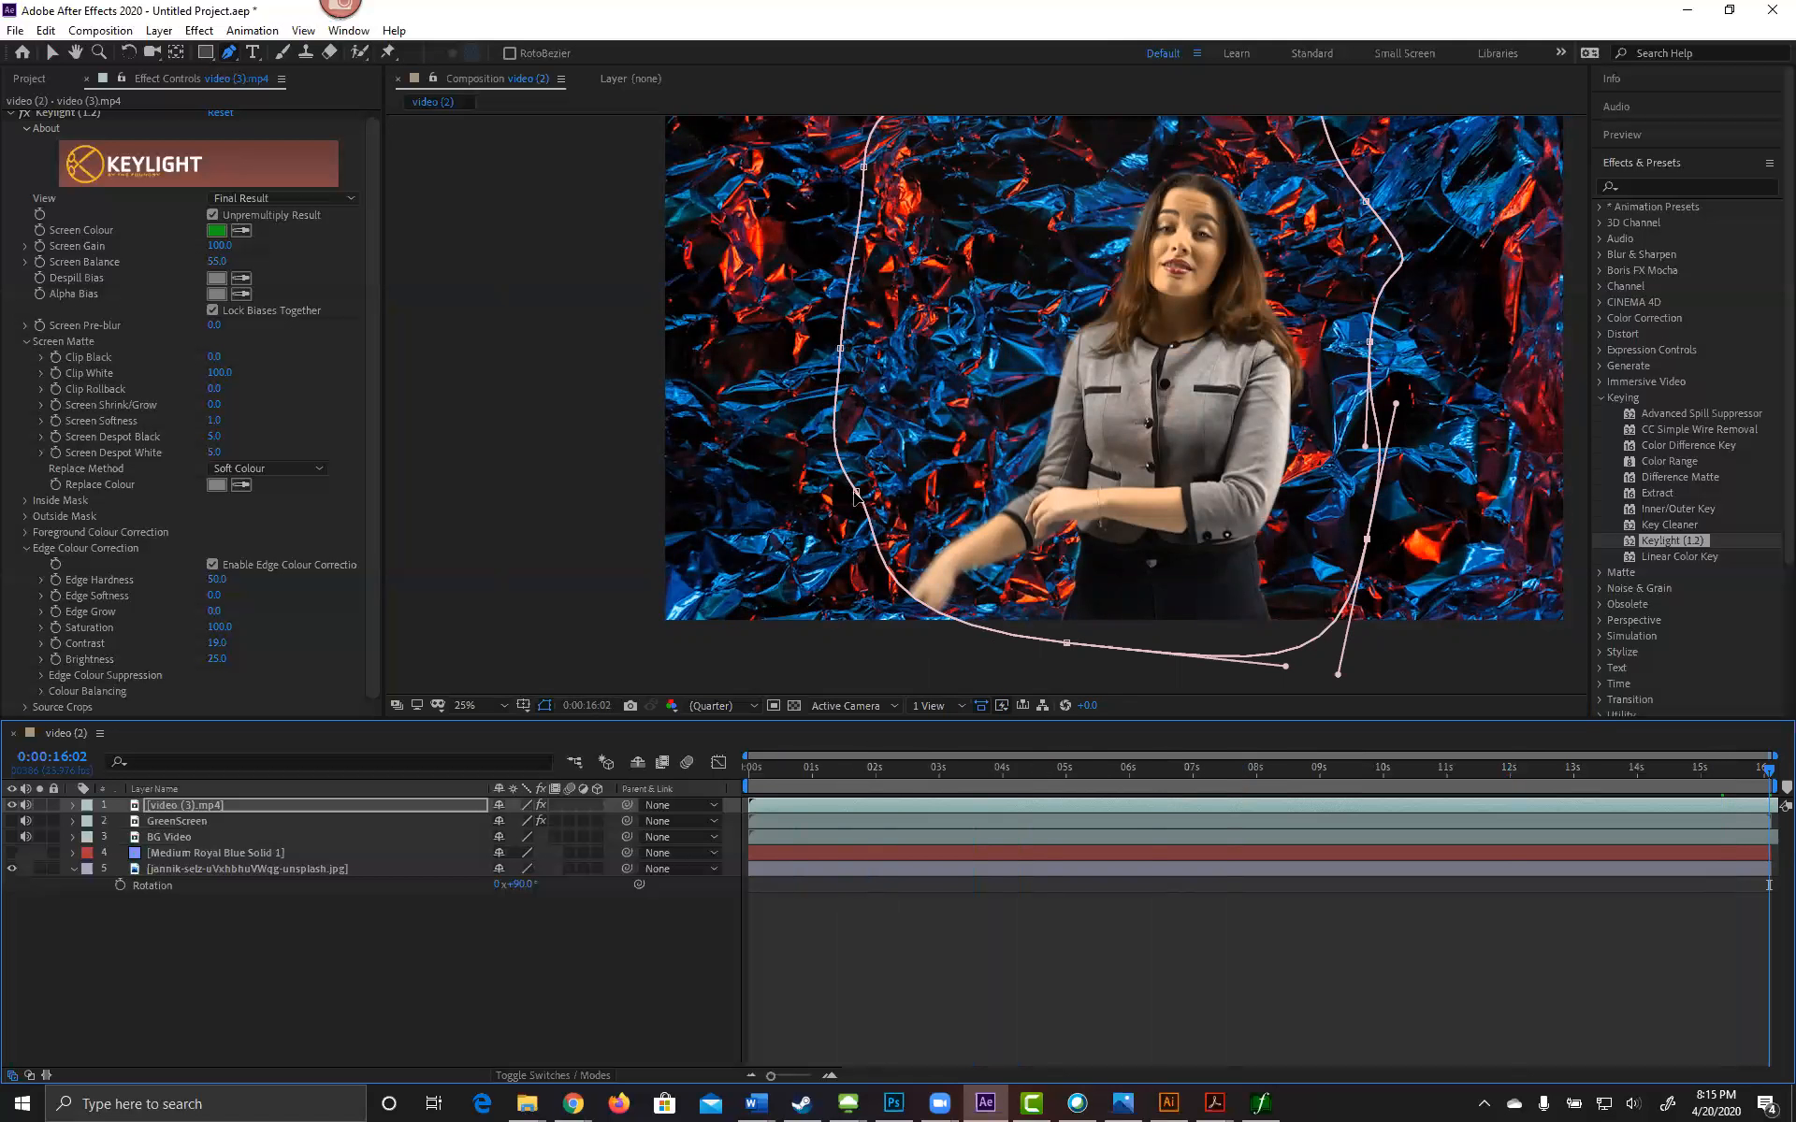
drag(856, 493, 825, 638)
drag(1095, 384, 1075, 497)
drag(1148, 386, 1104, 319)
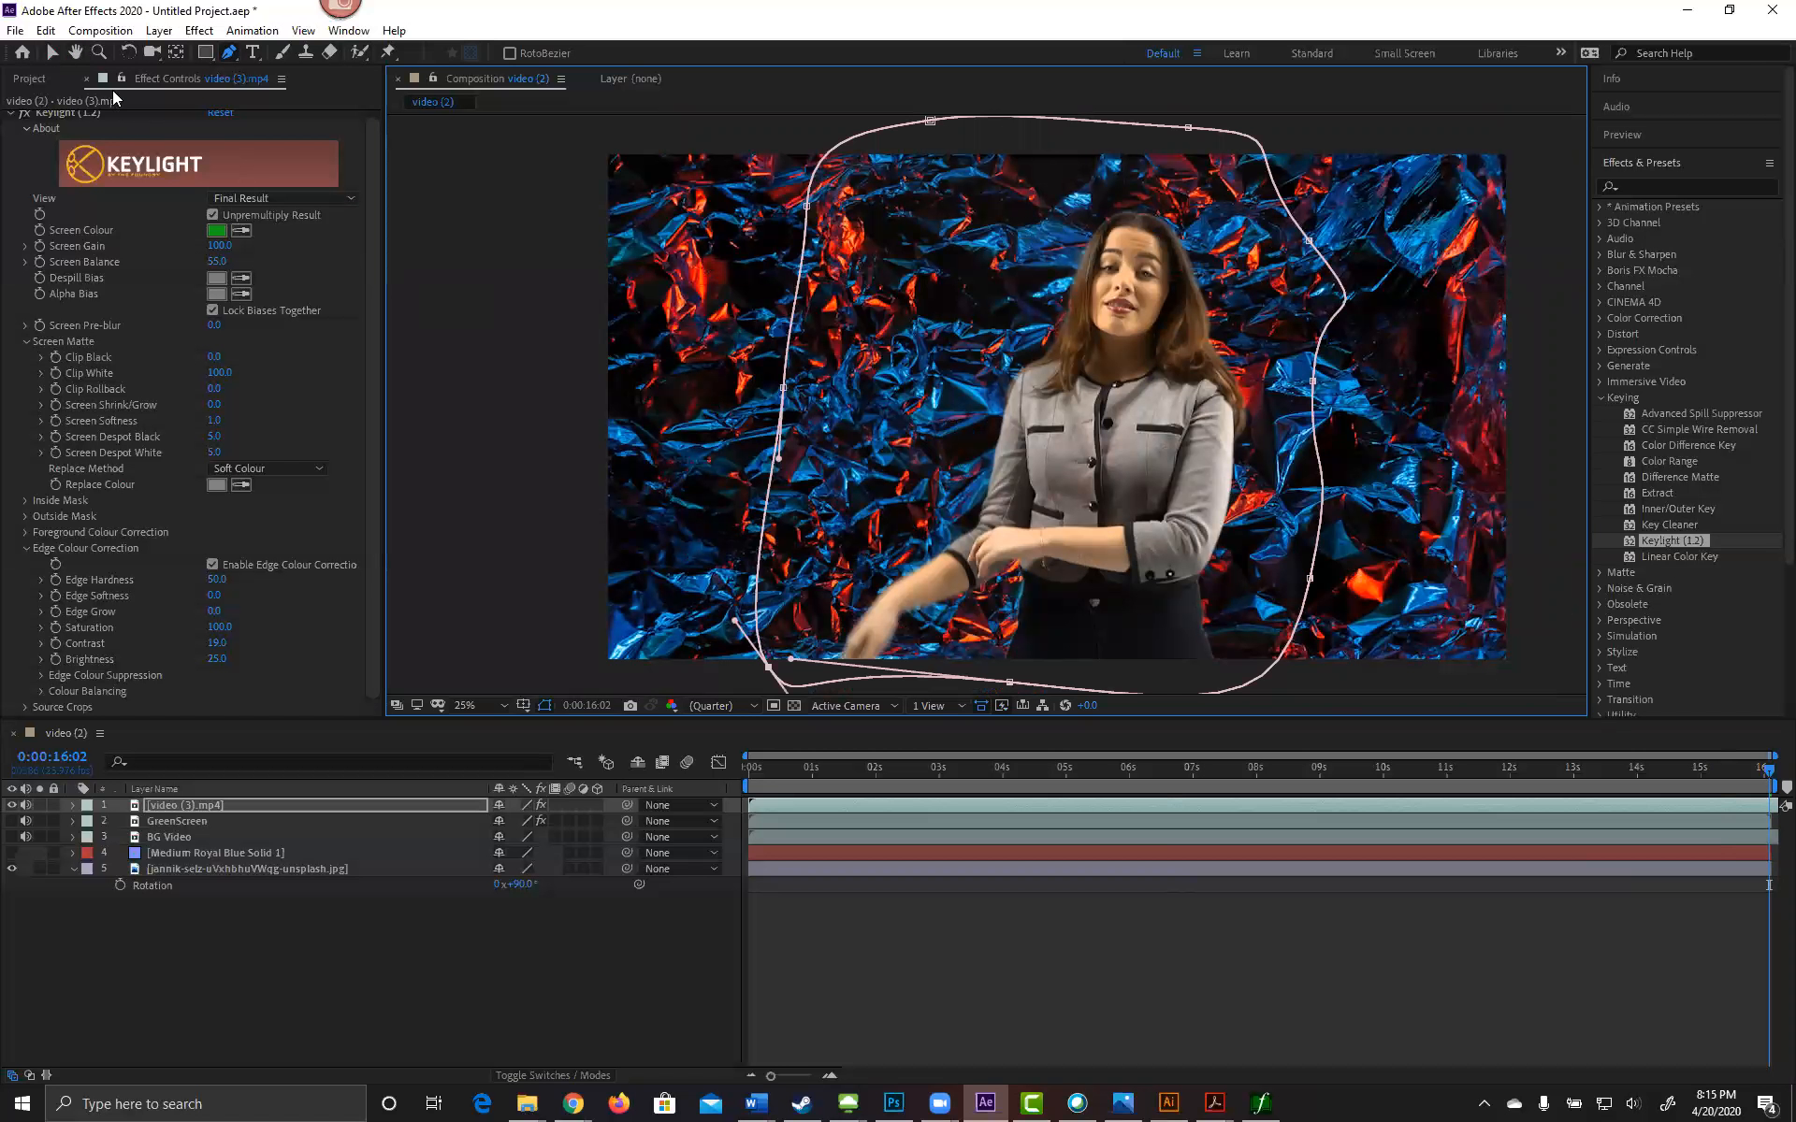
Step: Try the masked clip at the left of the foil background, and place it on the right side of the frame
click(50, 54)
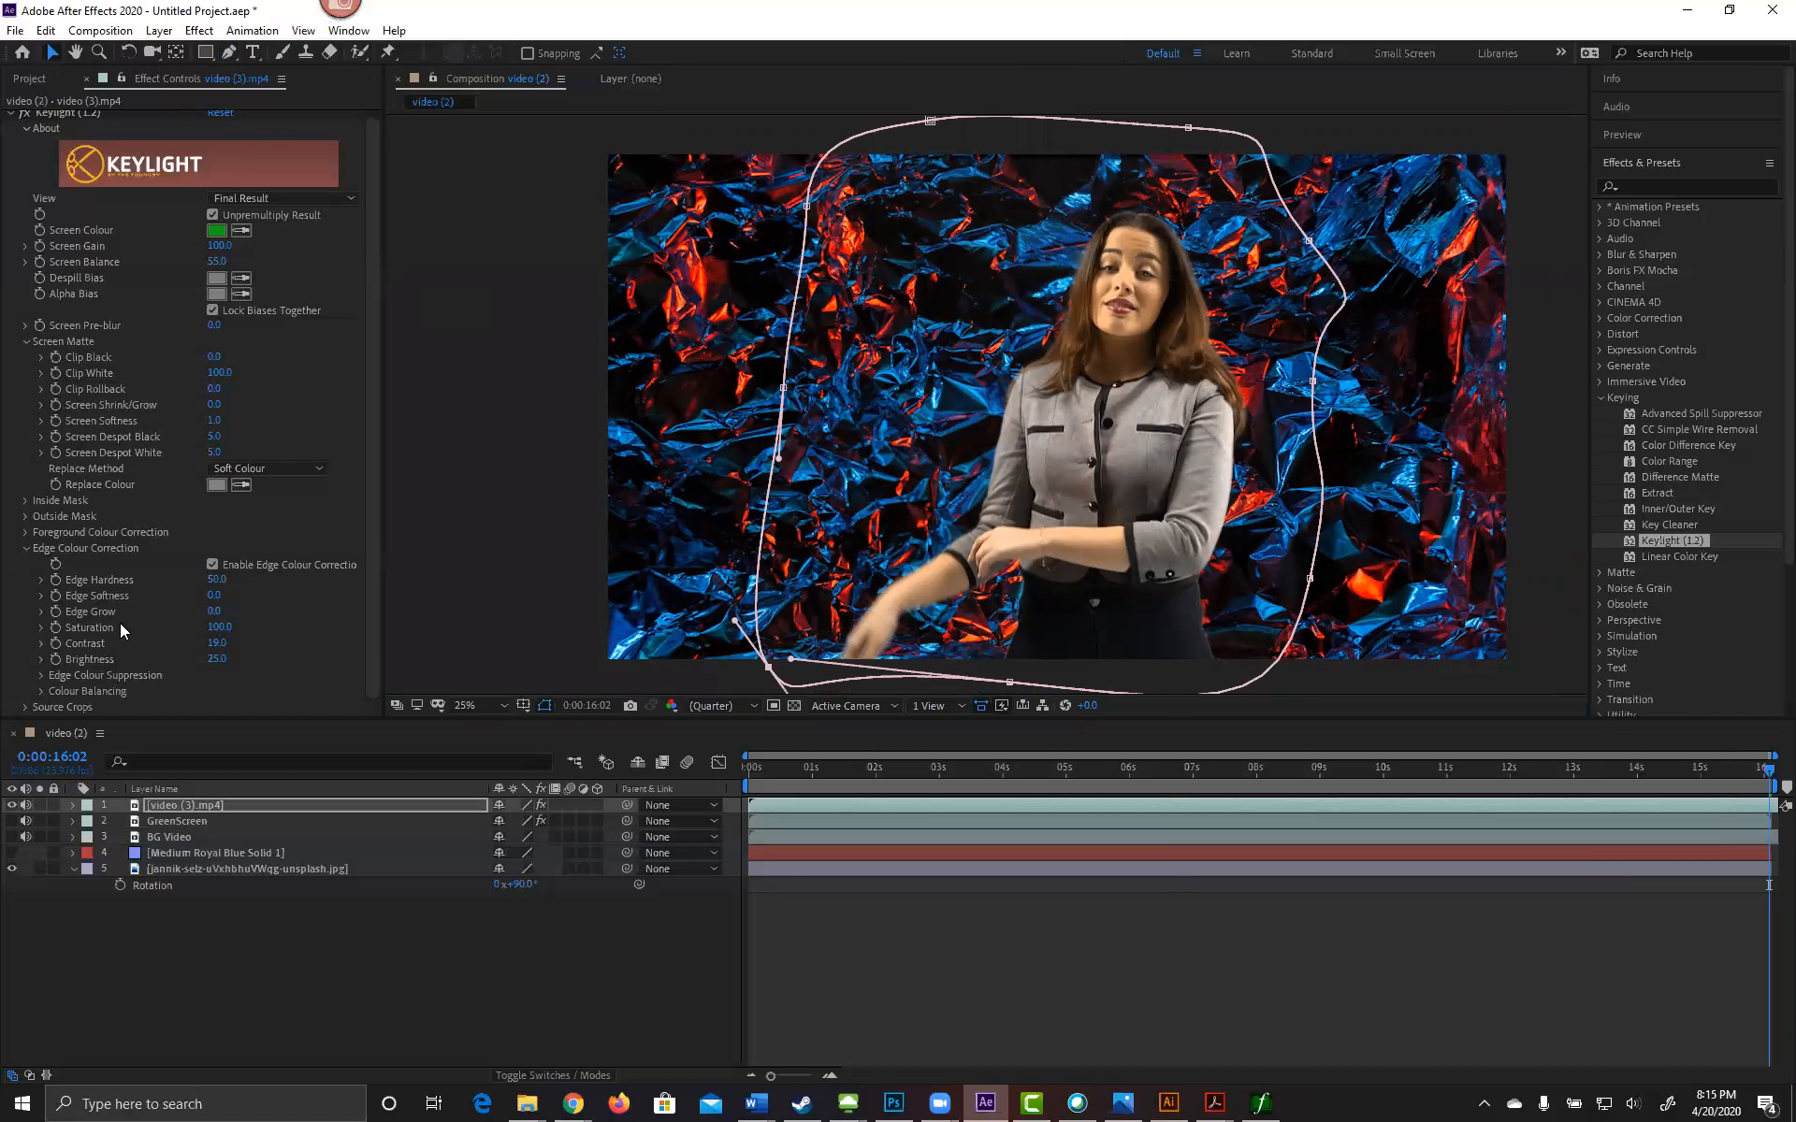
click(214, 813)
drag(1122, 465, 933, 465)
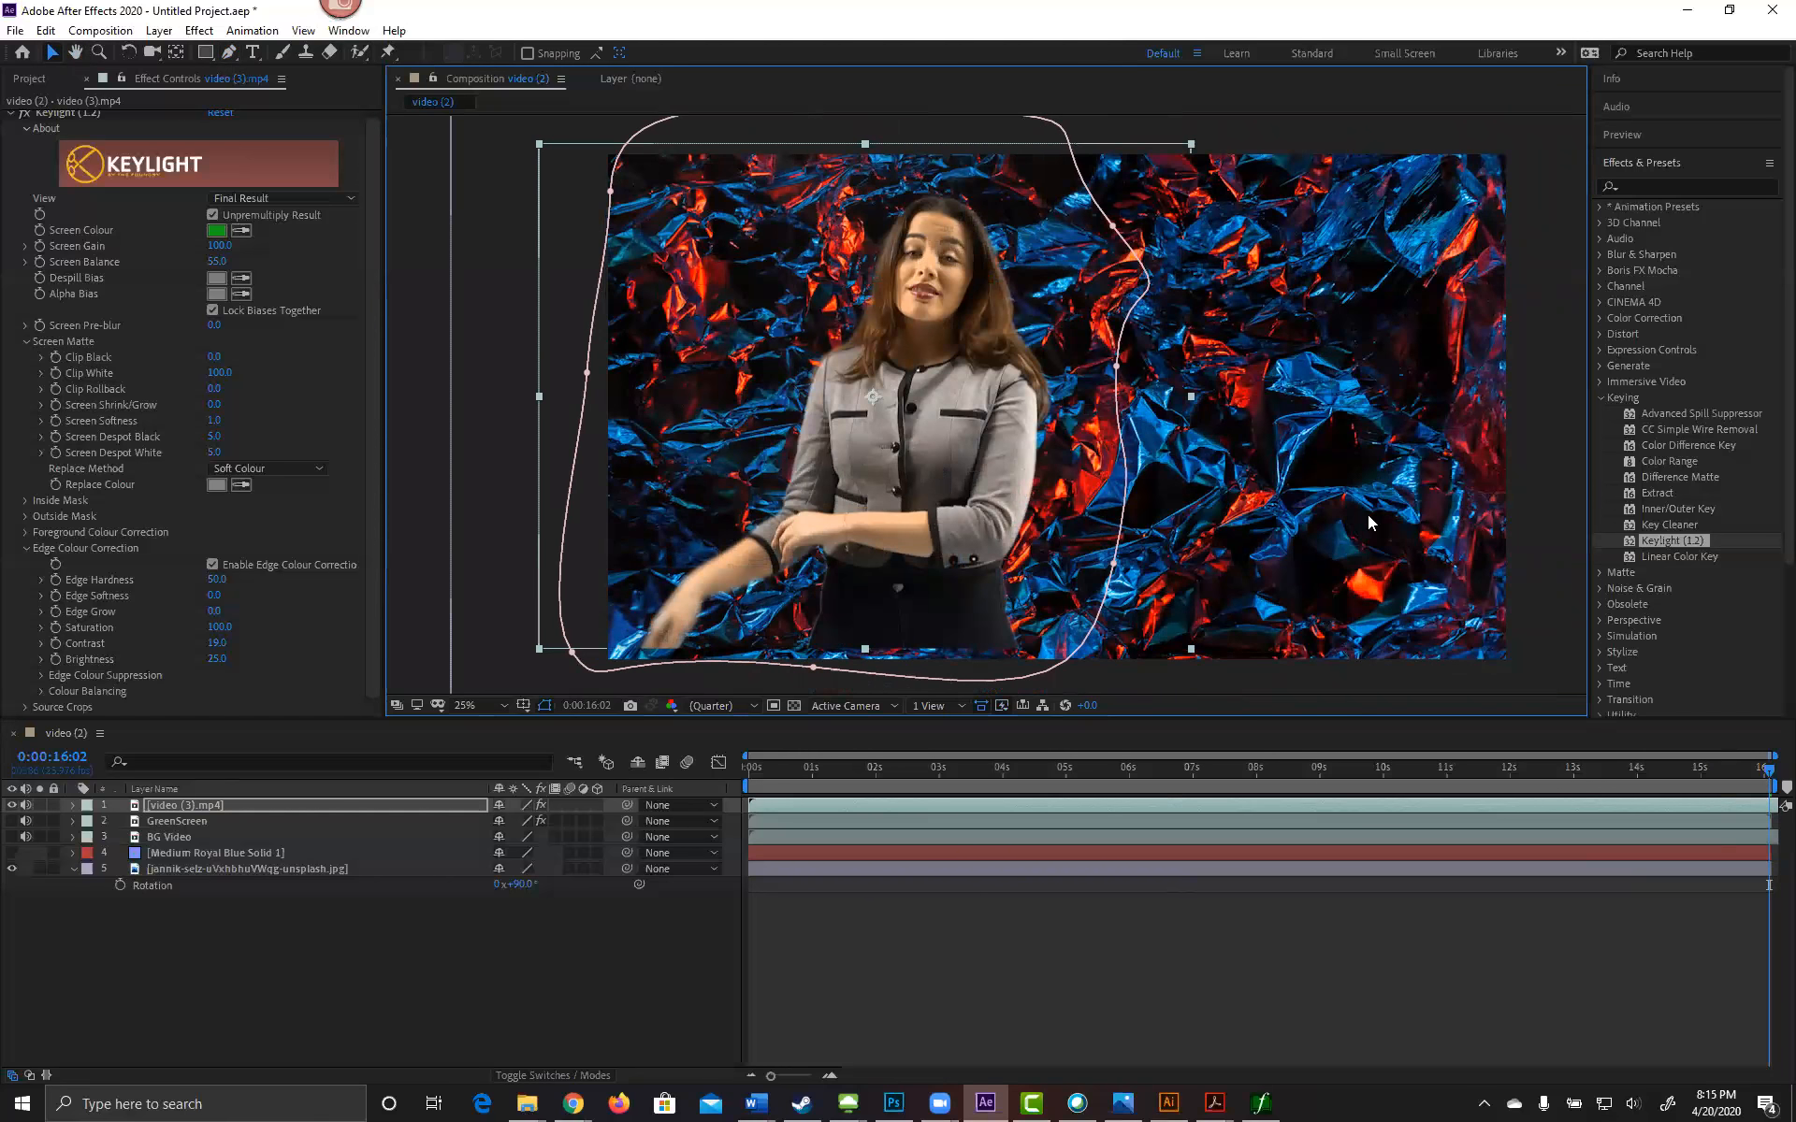
drag(935, 505, 1299, 498)
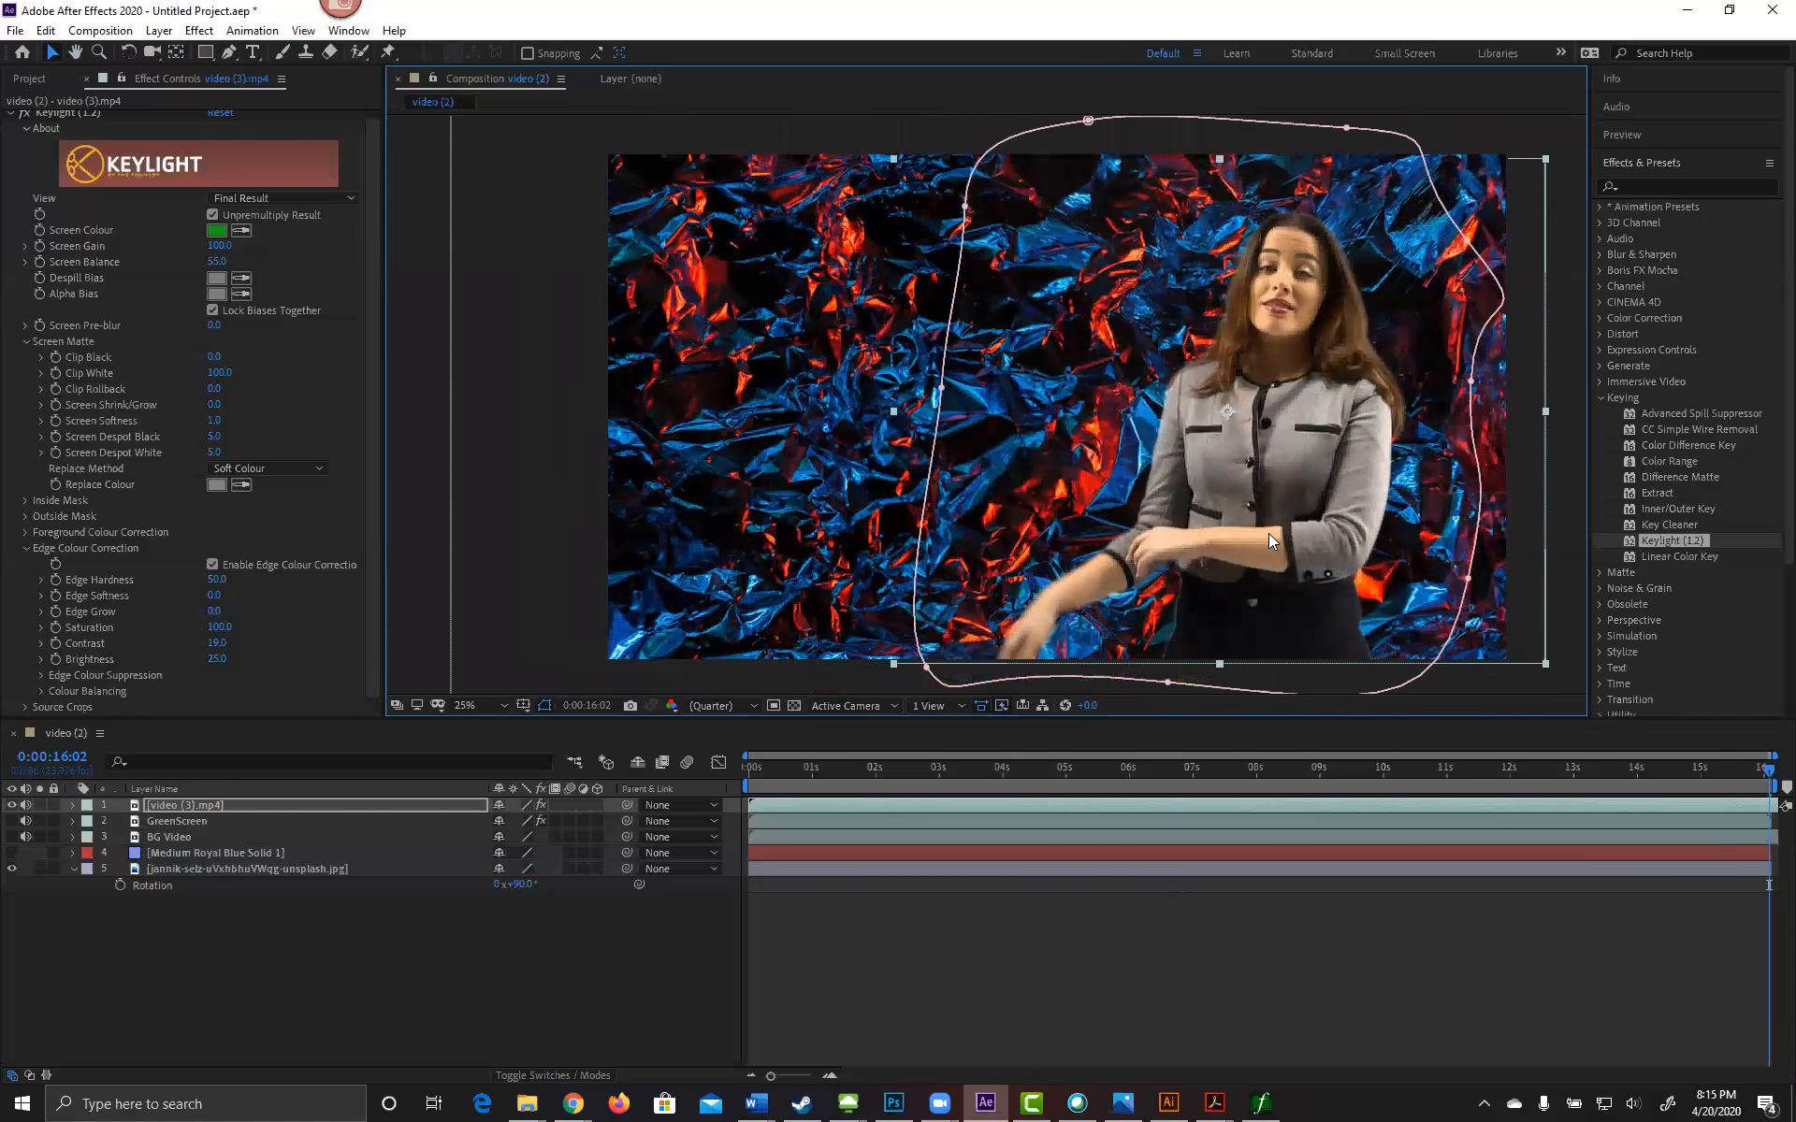
click(644, 566)
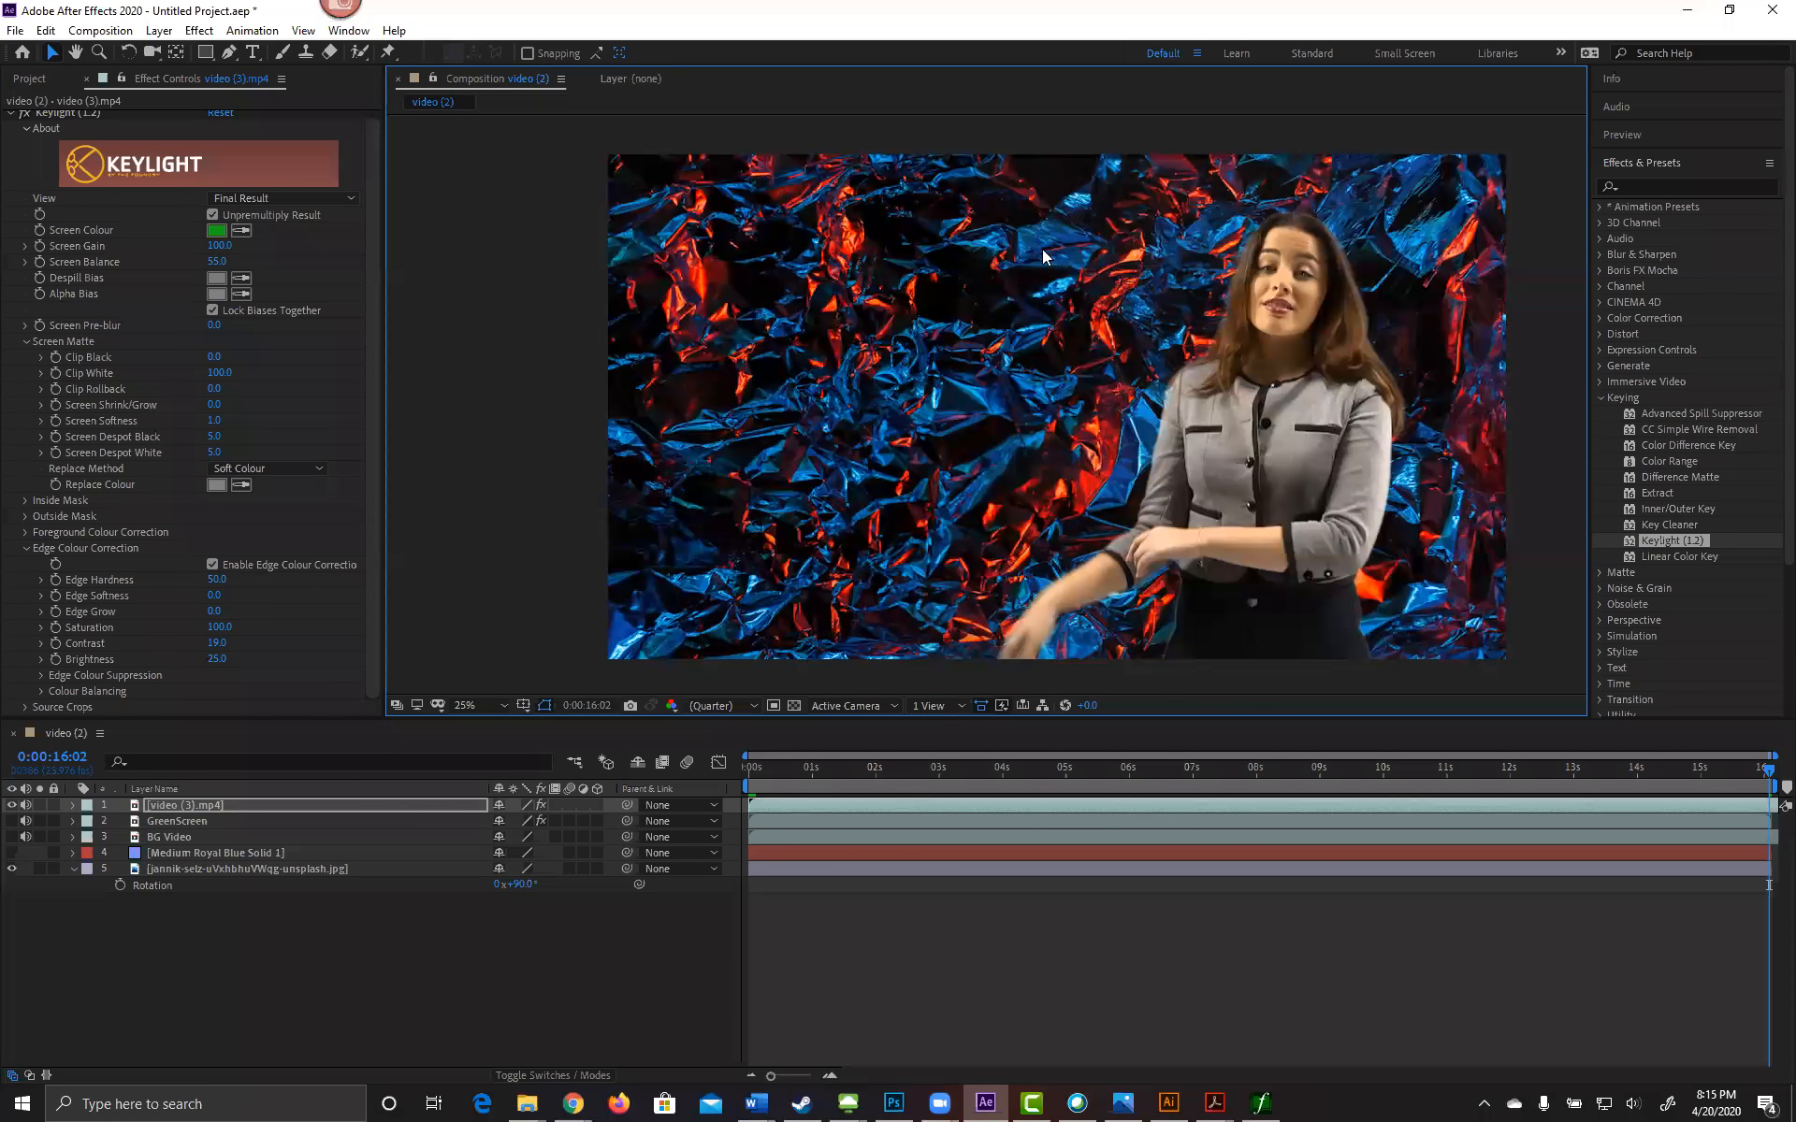
Step: Preview the composition to check the masked and keyed clip in motion over the foil background
key(space)
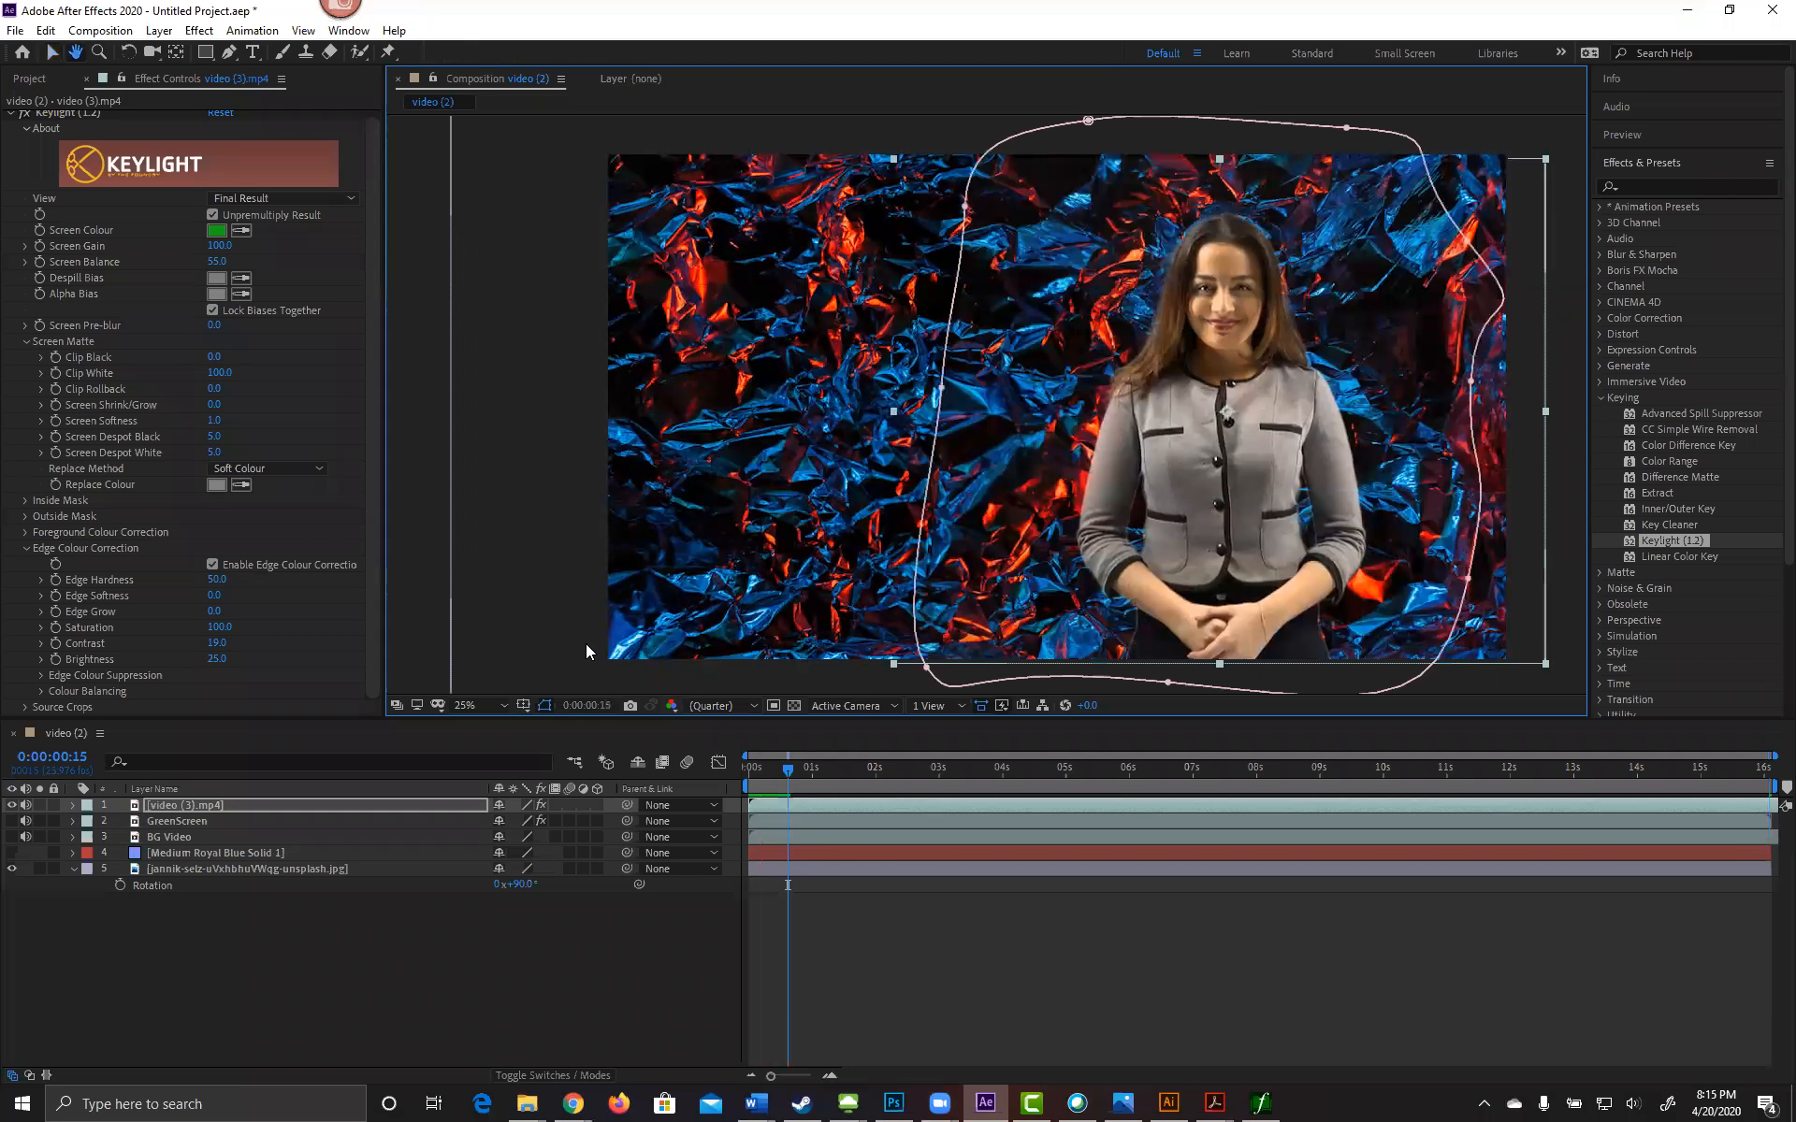
key(space)
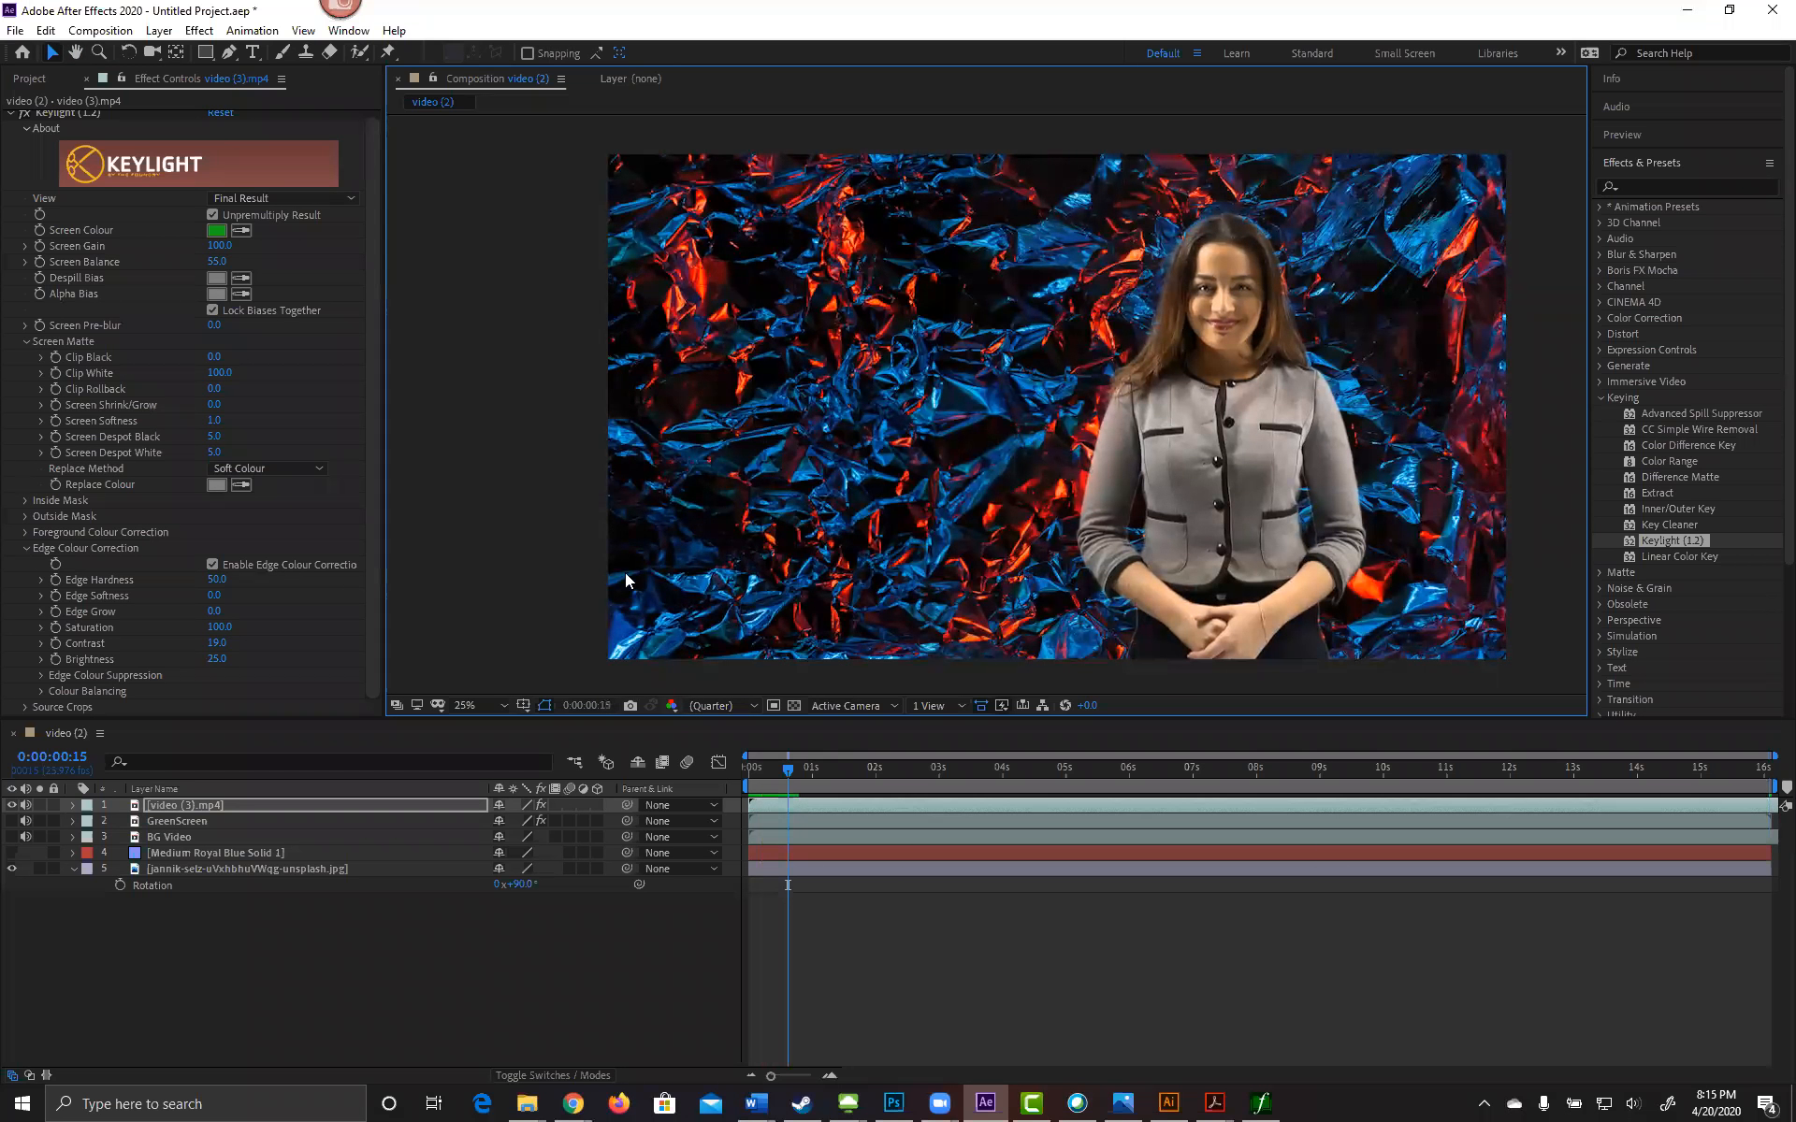
key(space)
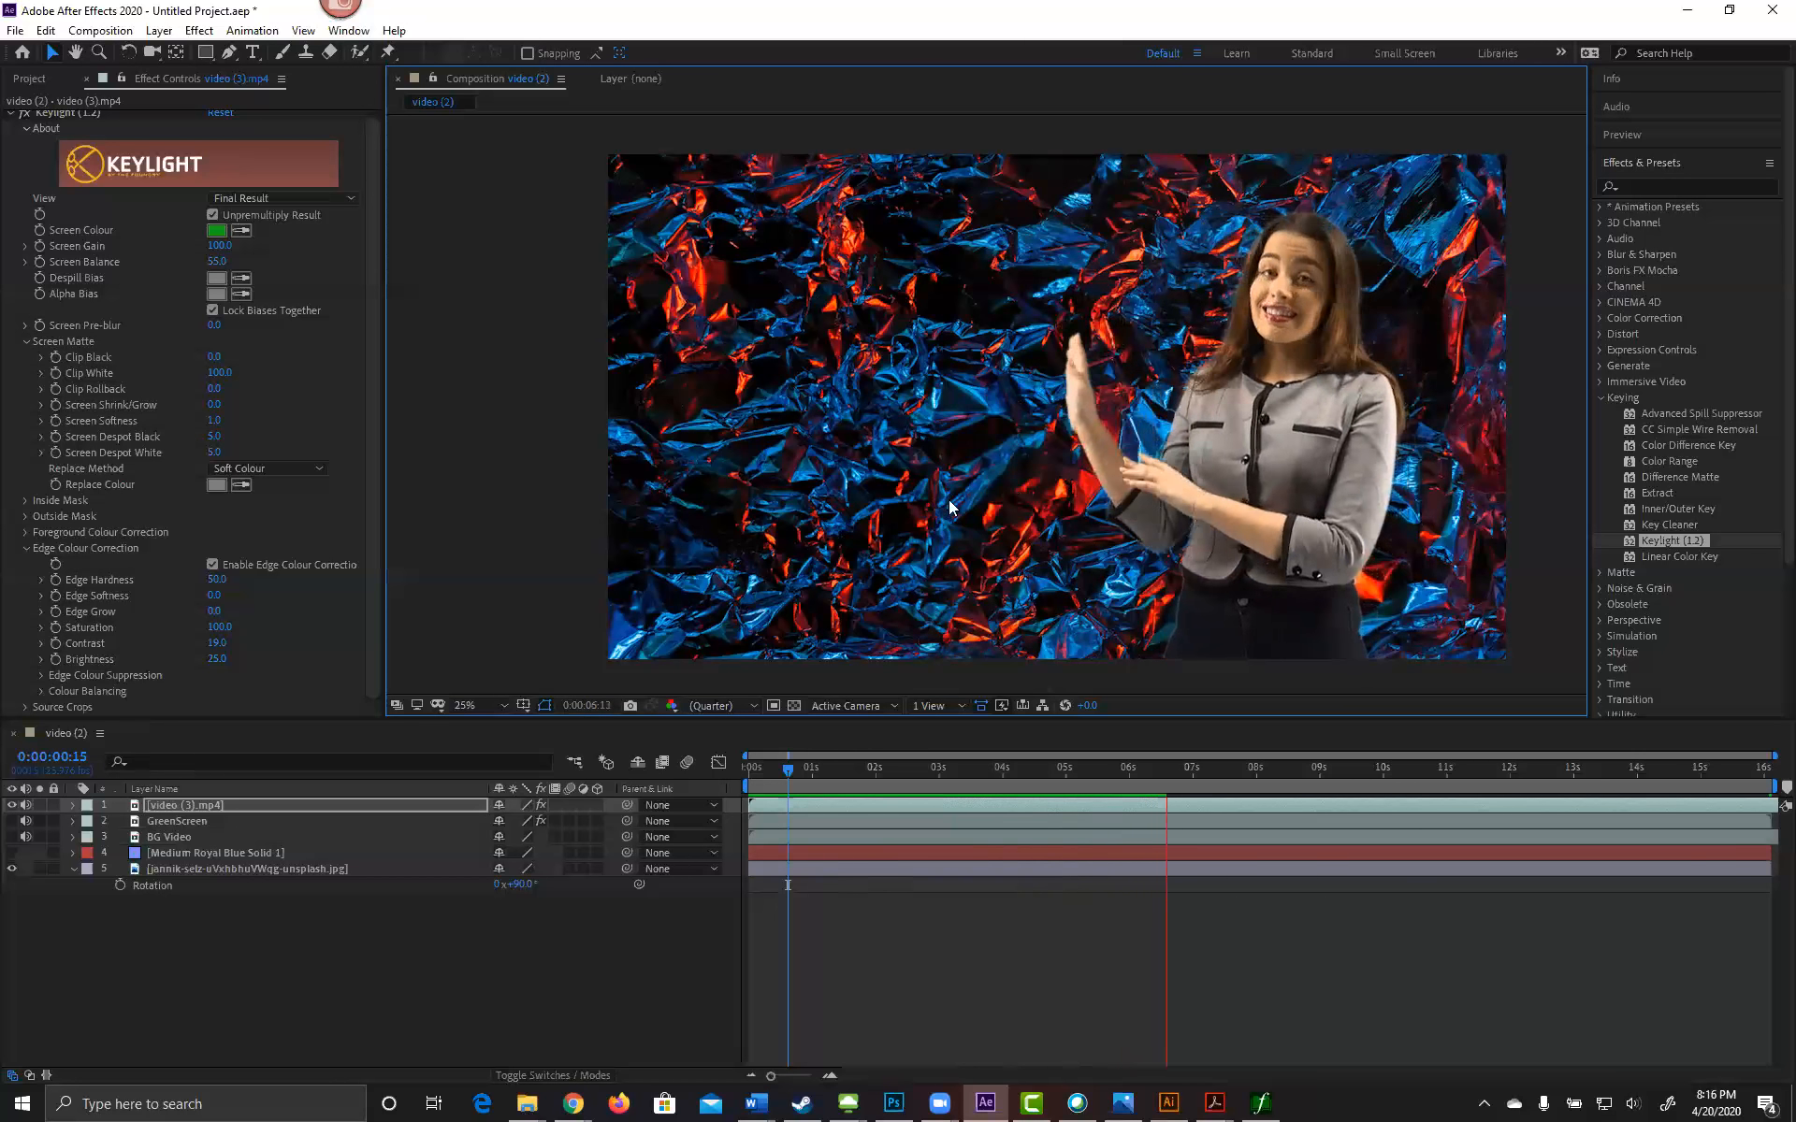
key(space)
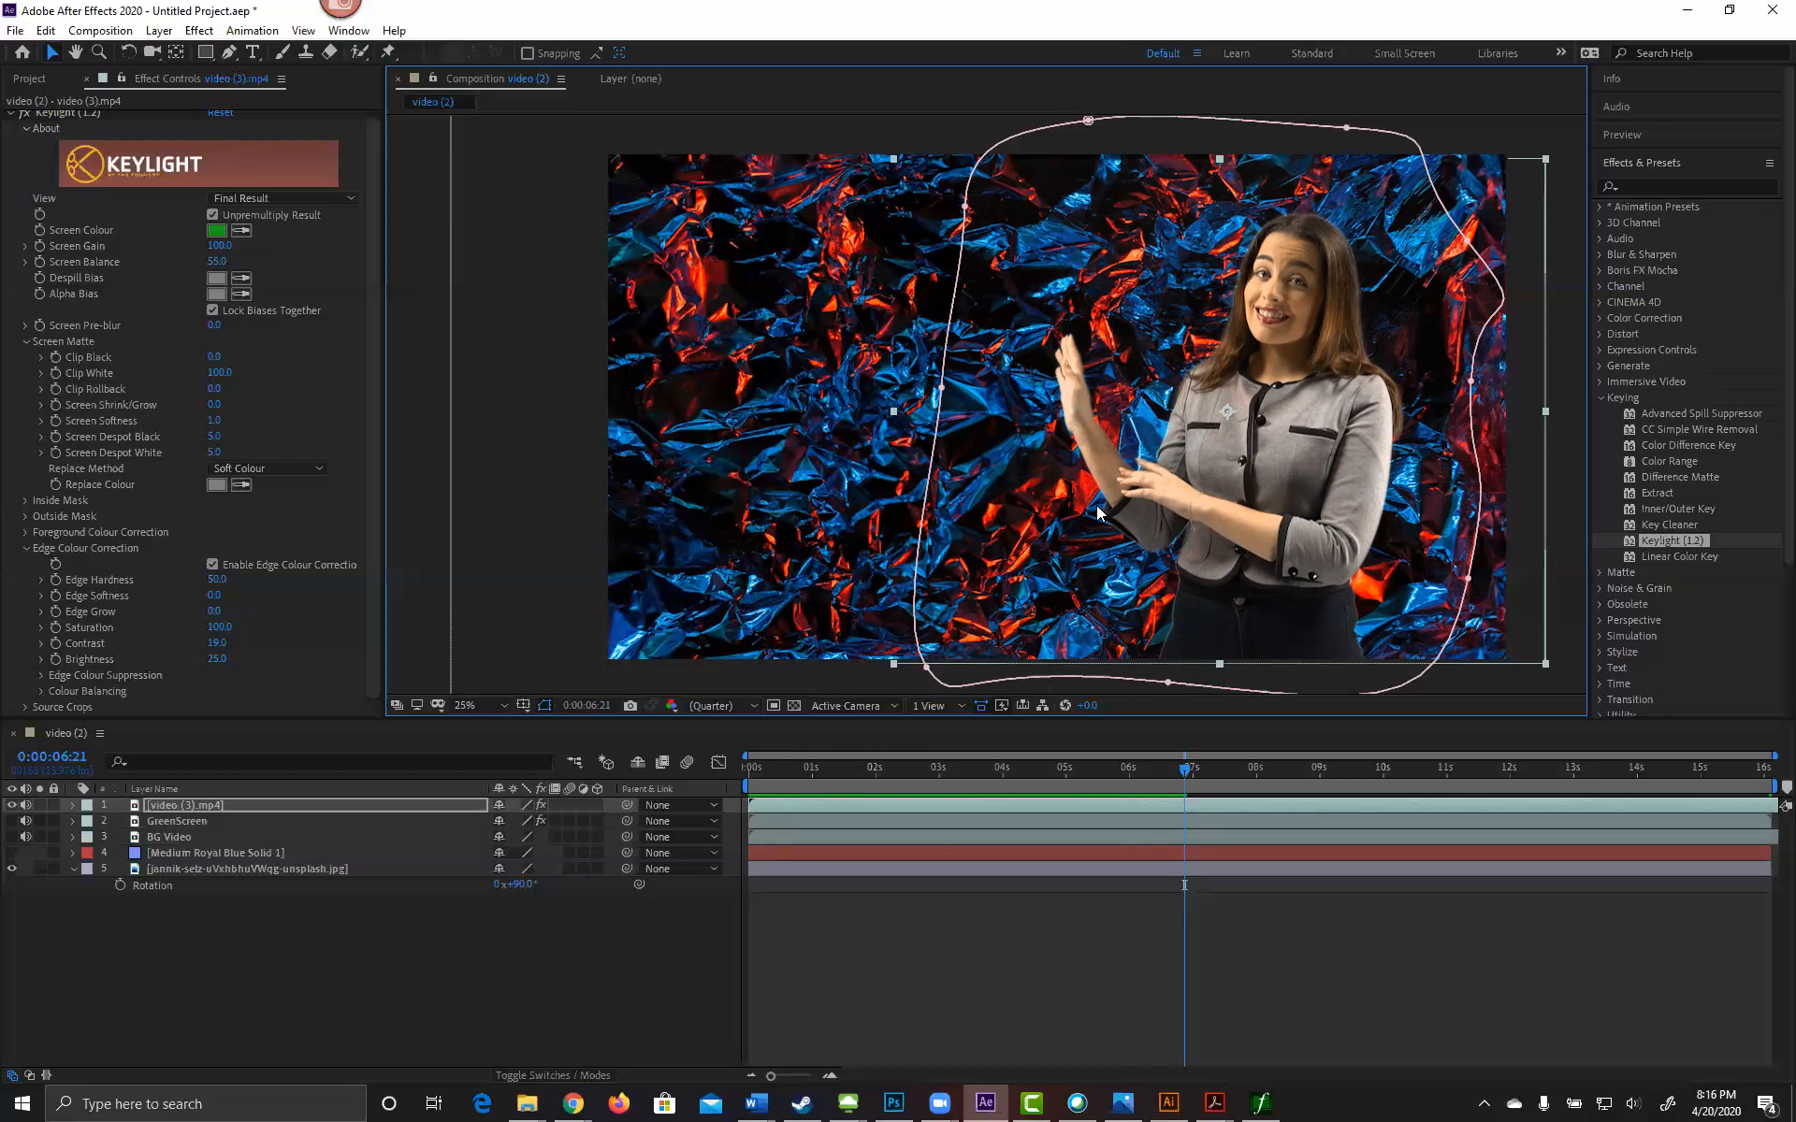
Step: Search the effects for "green" and "key", clear the search, and show the effects in the Keying category
click(1650, 185)
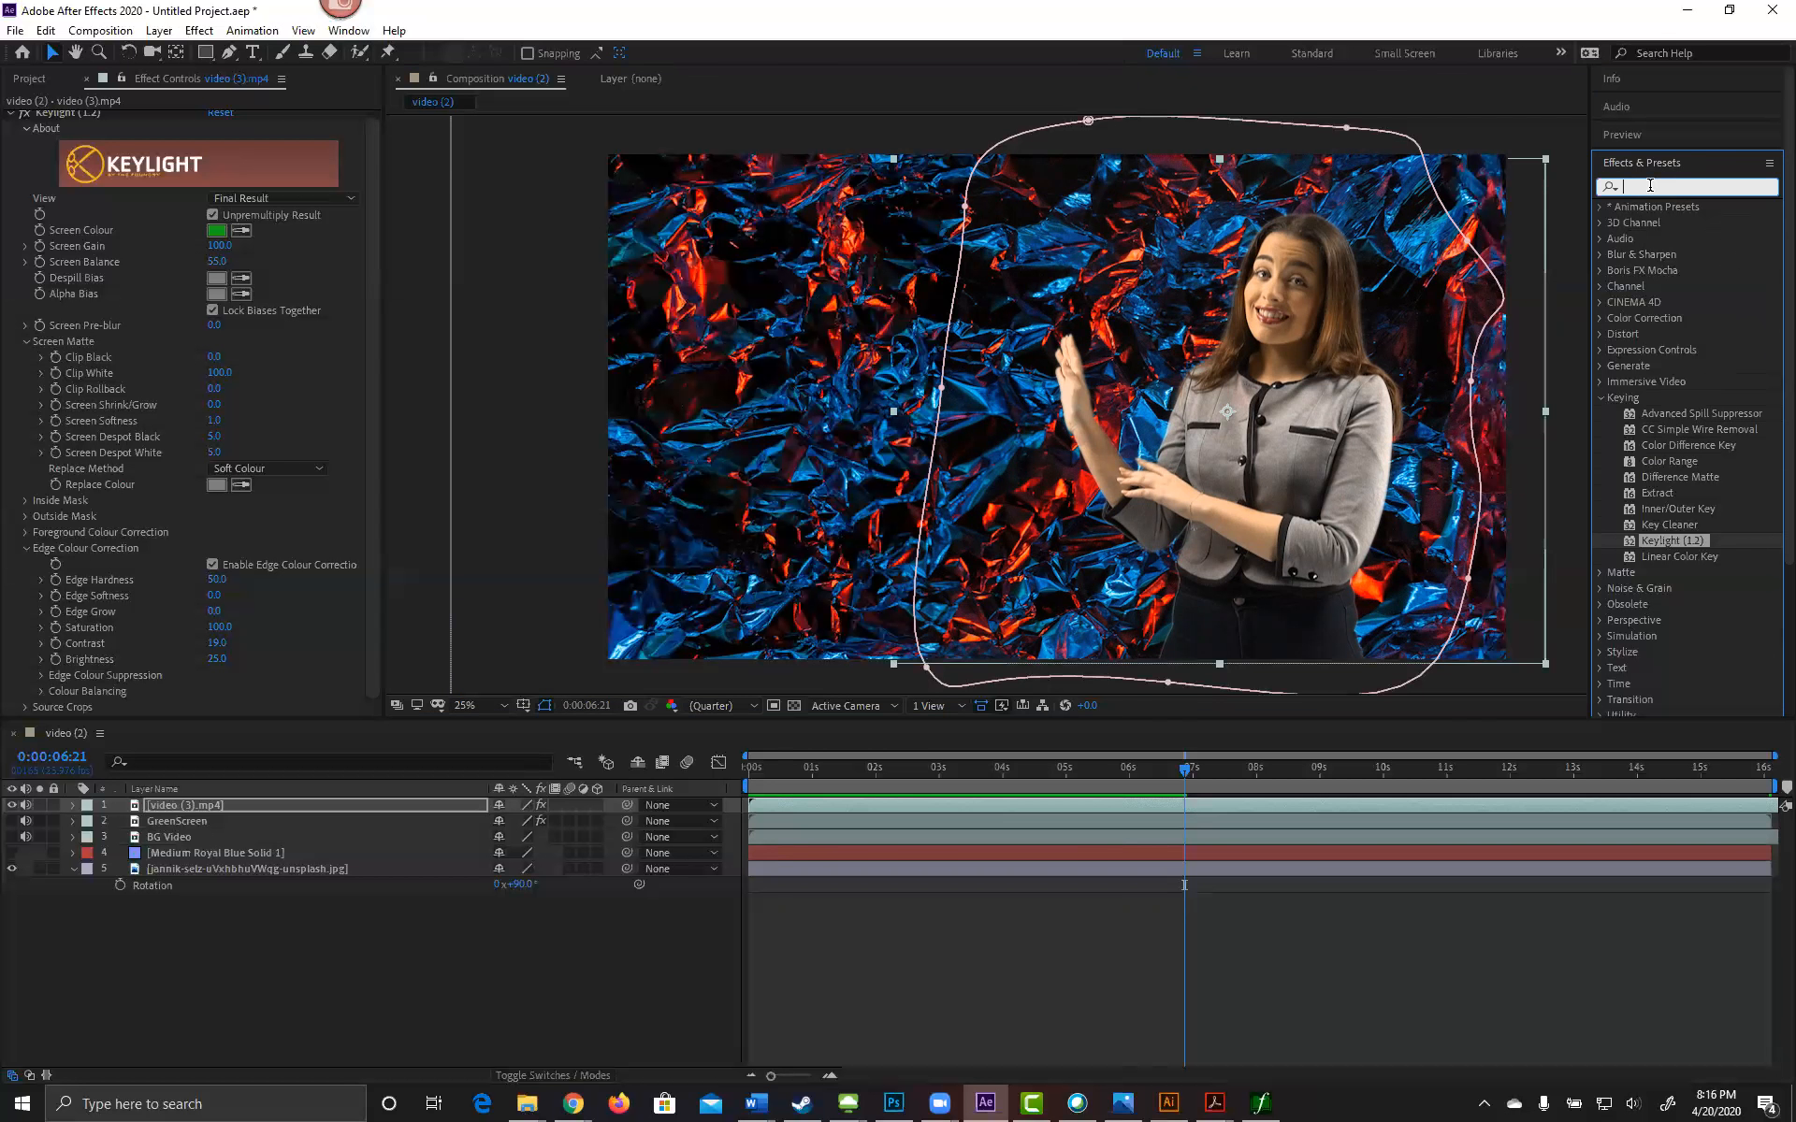
text(green)
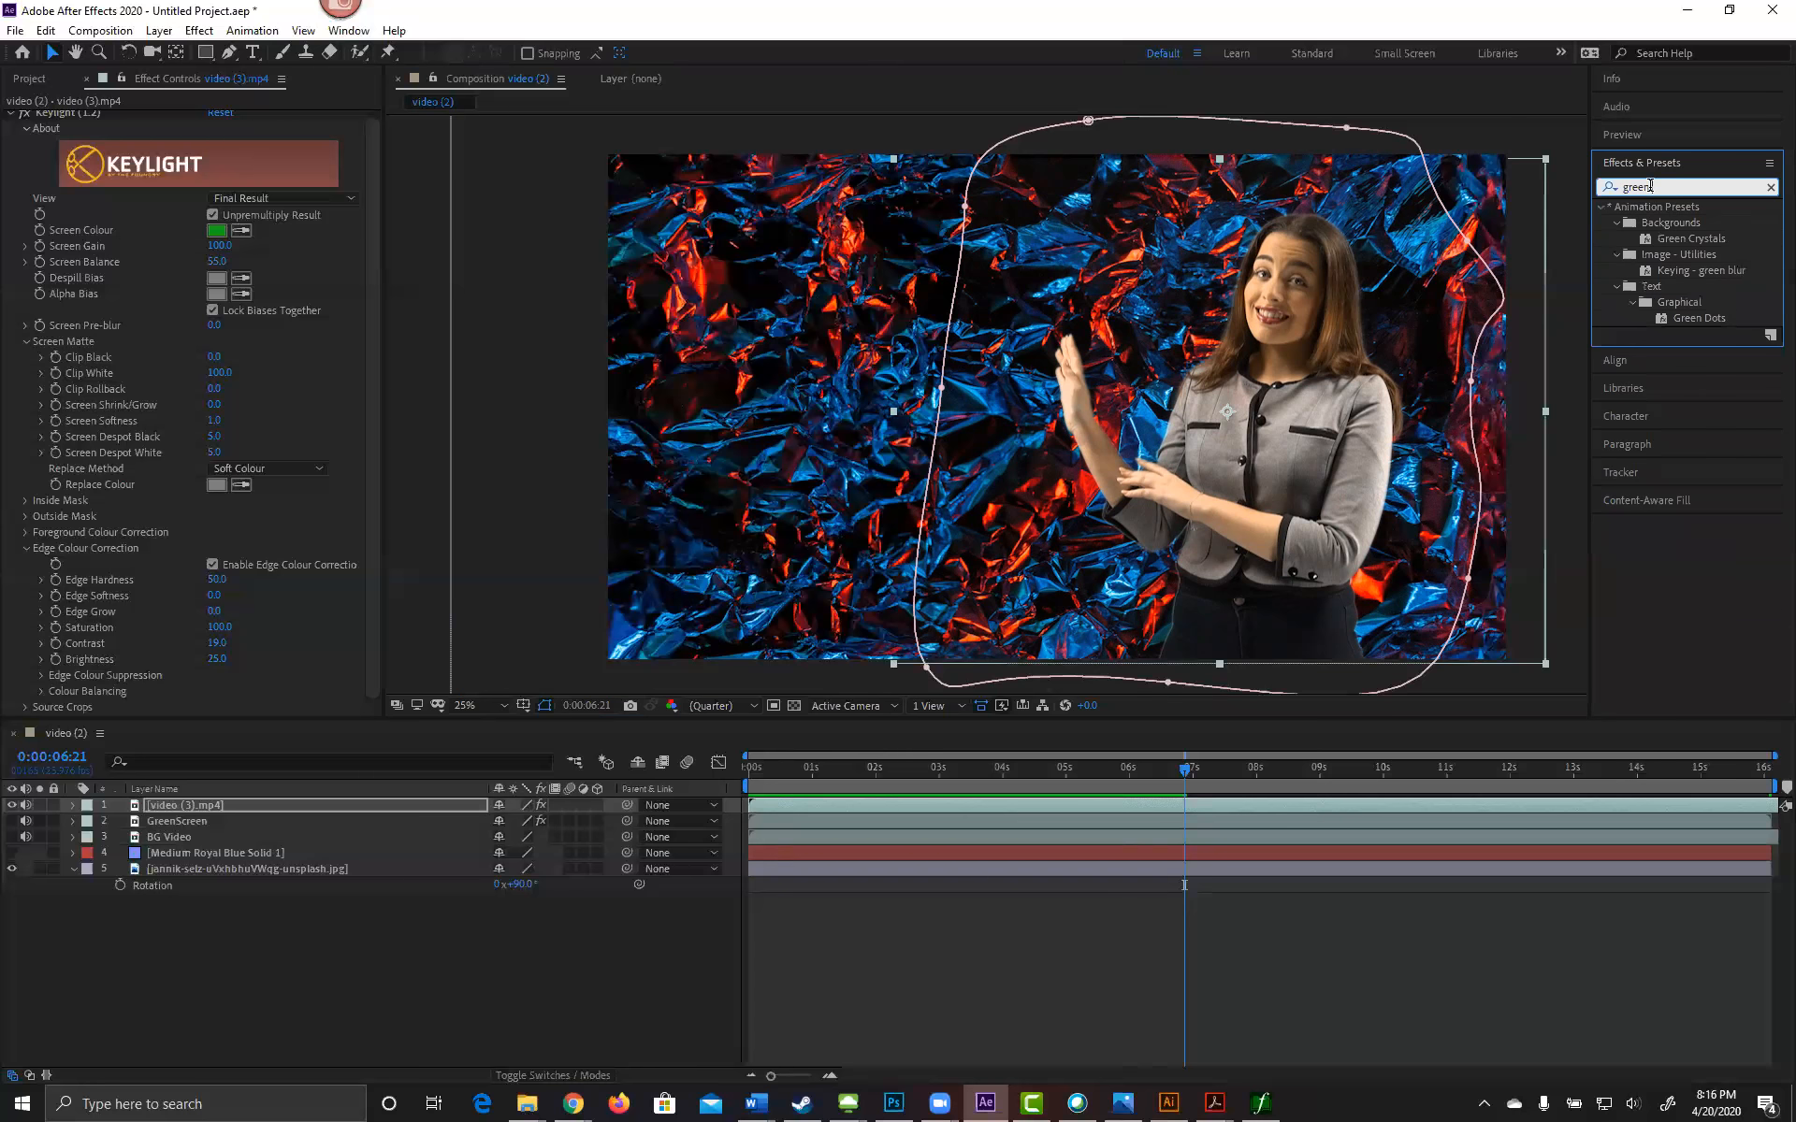
key(BackSpace)
key(BackSpace)
key(BackSpace)
key(BackSpace)
key(BackSpace)
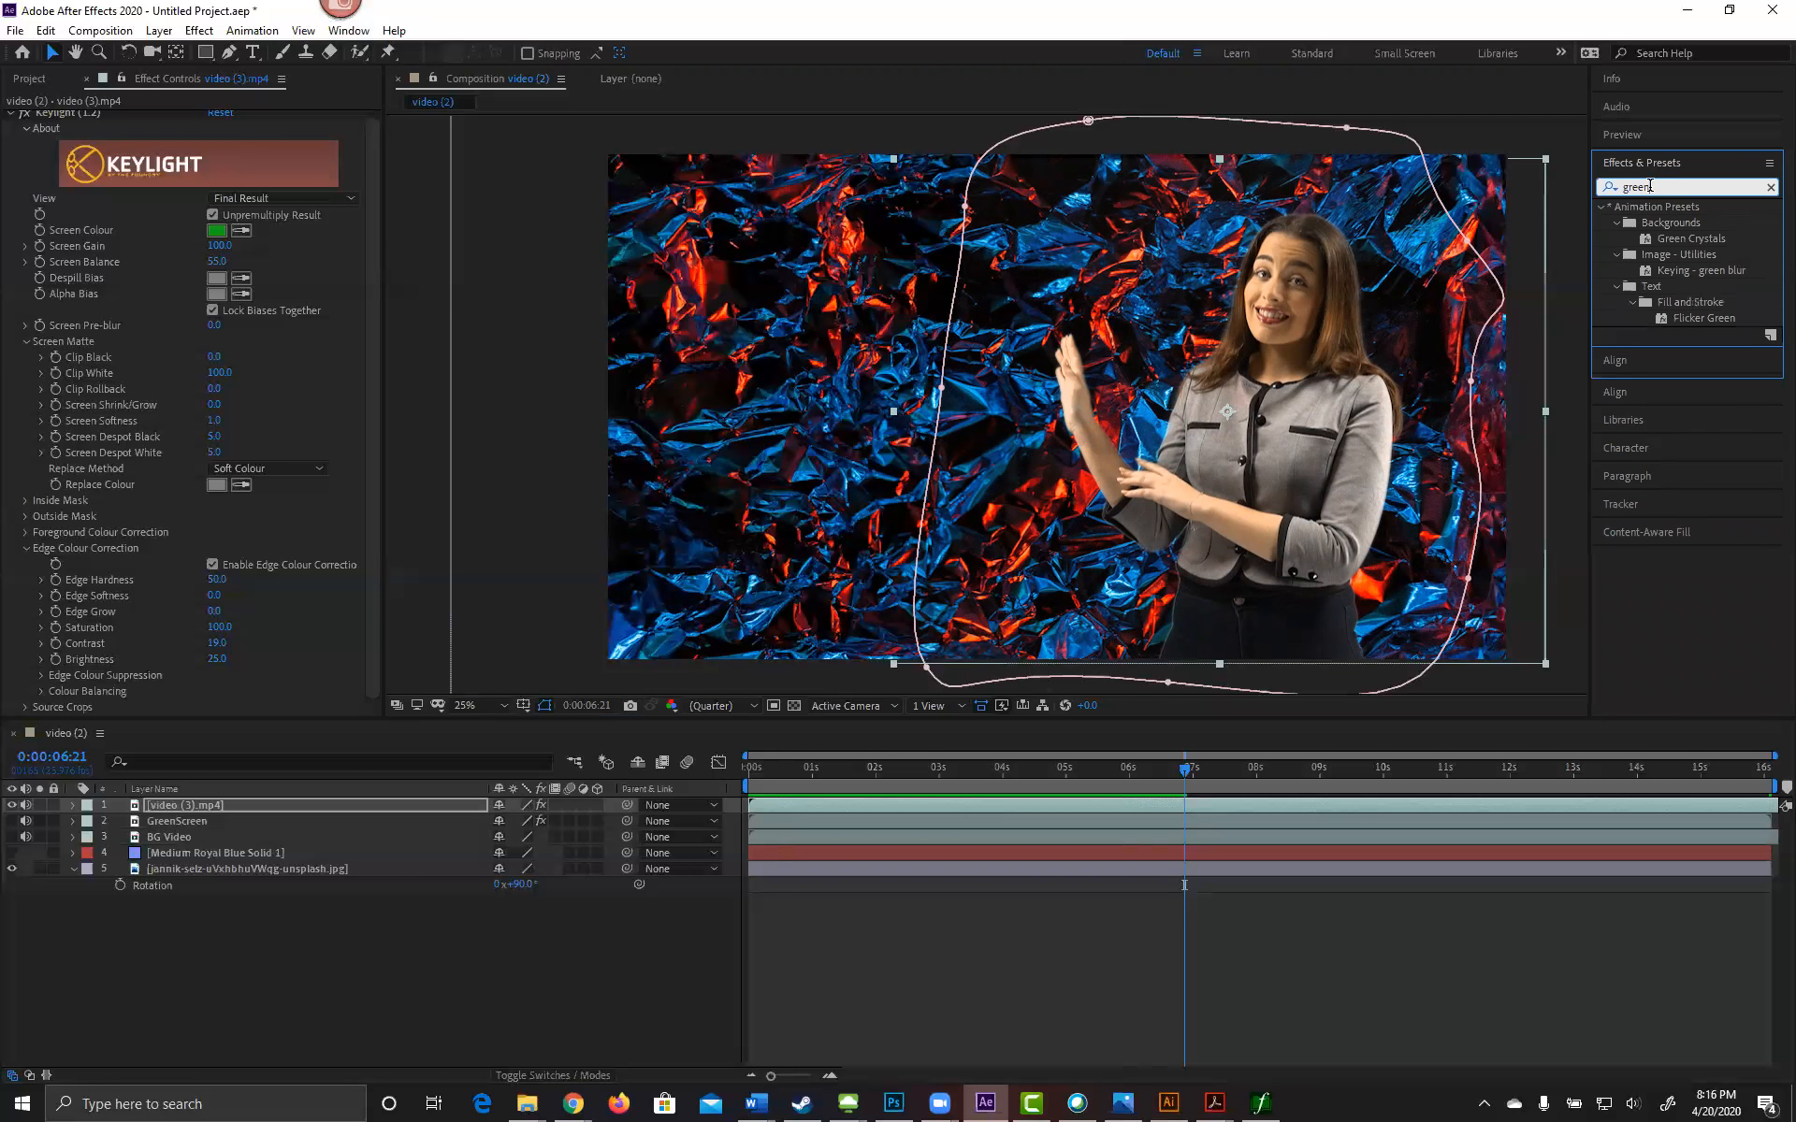
text(key)
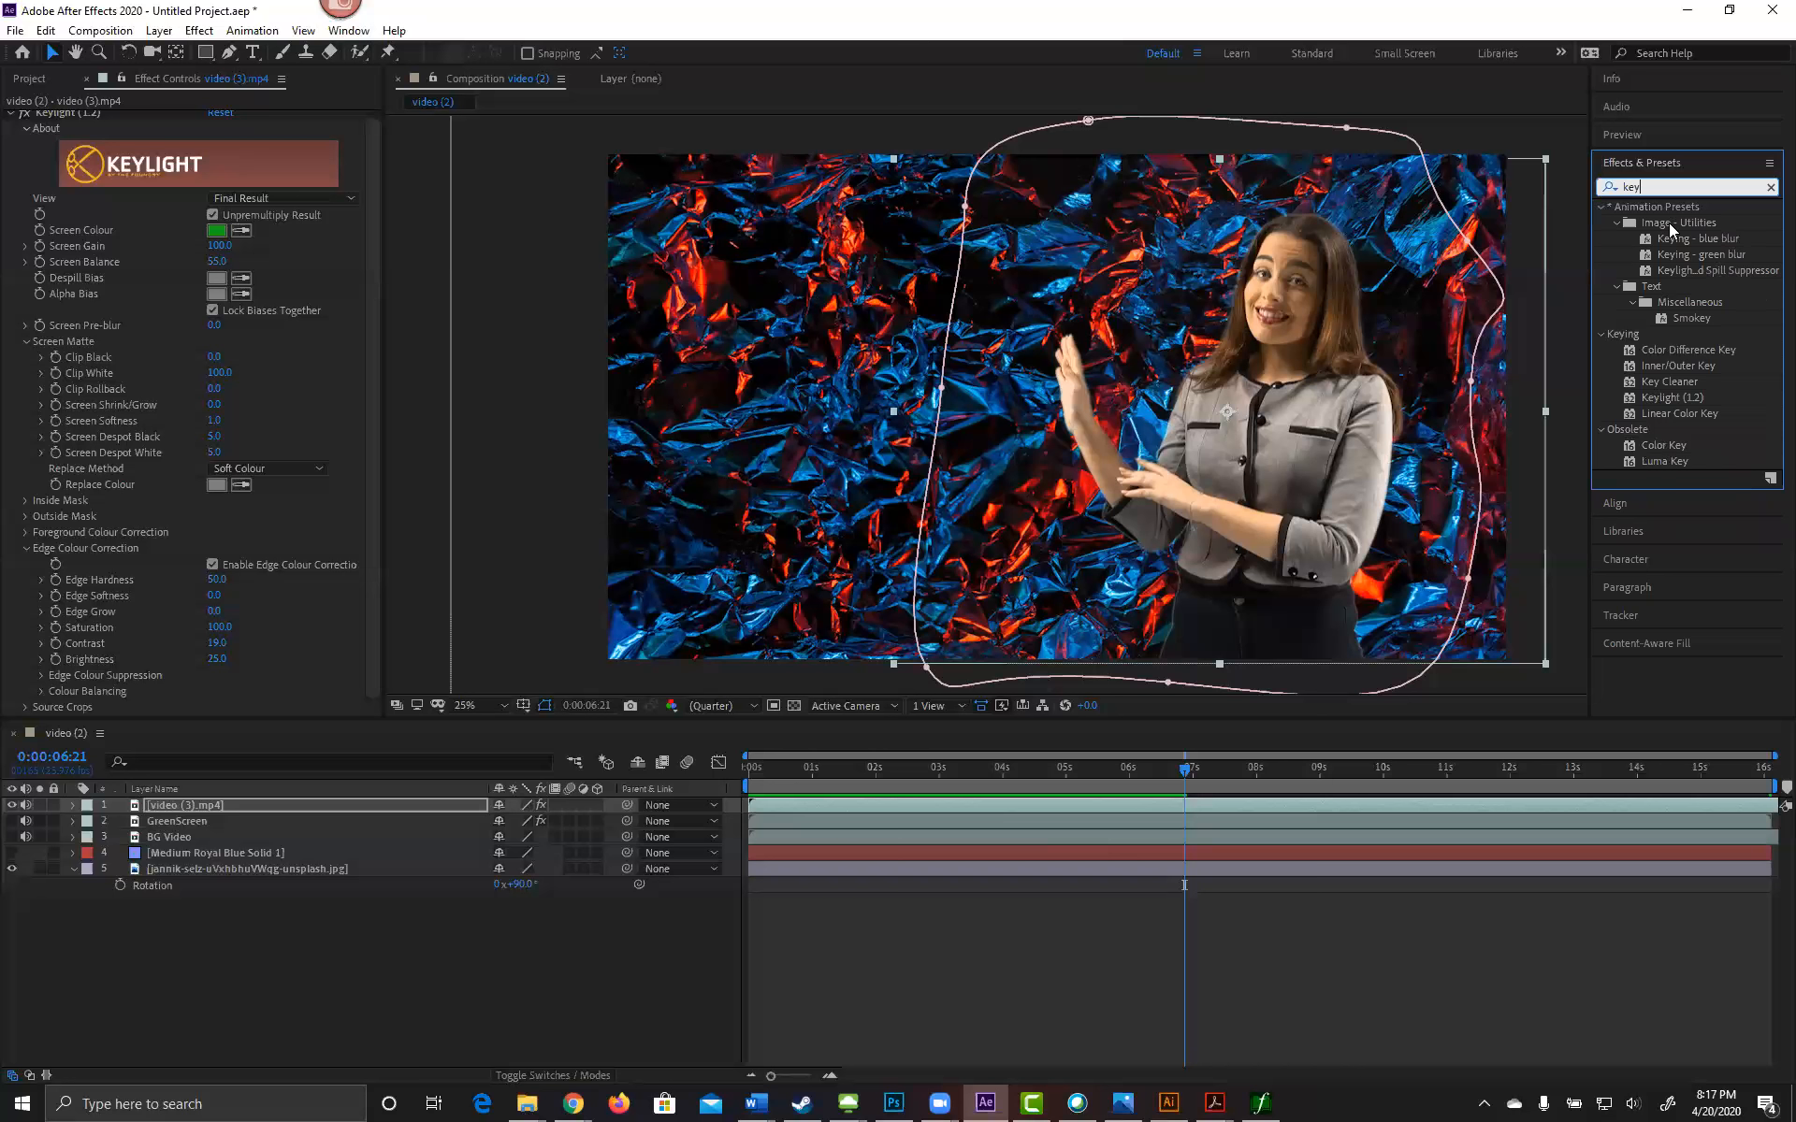
click(1770, 189)
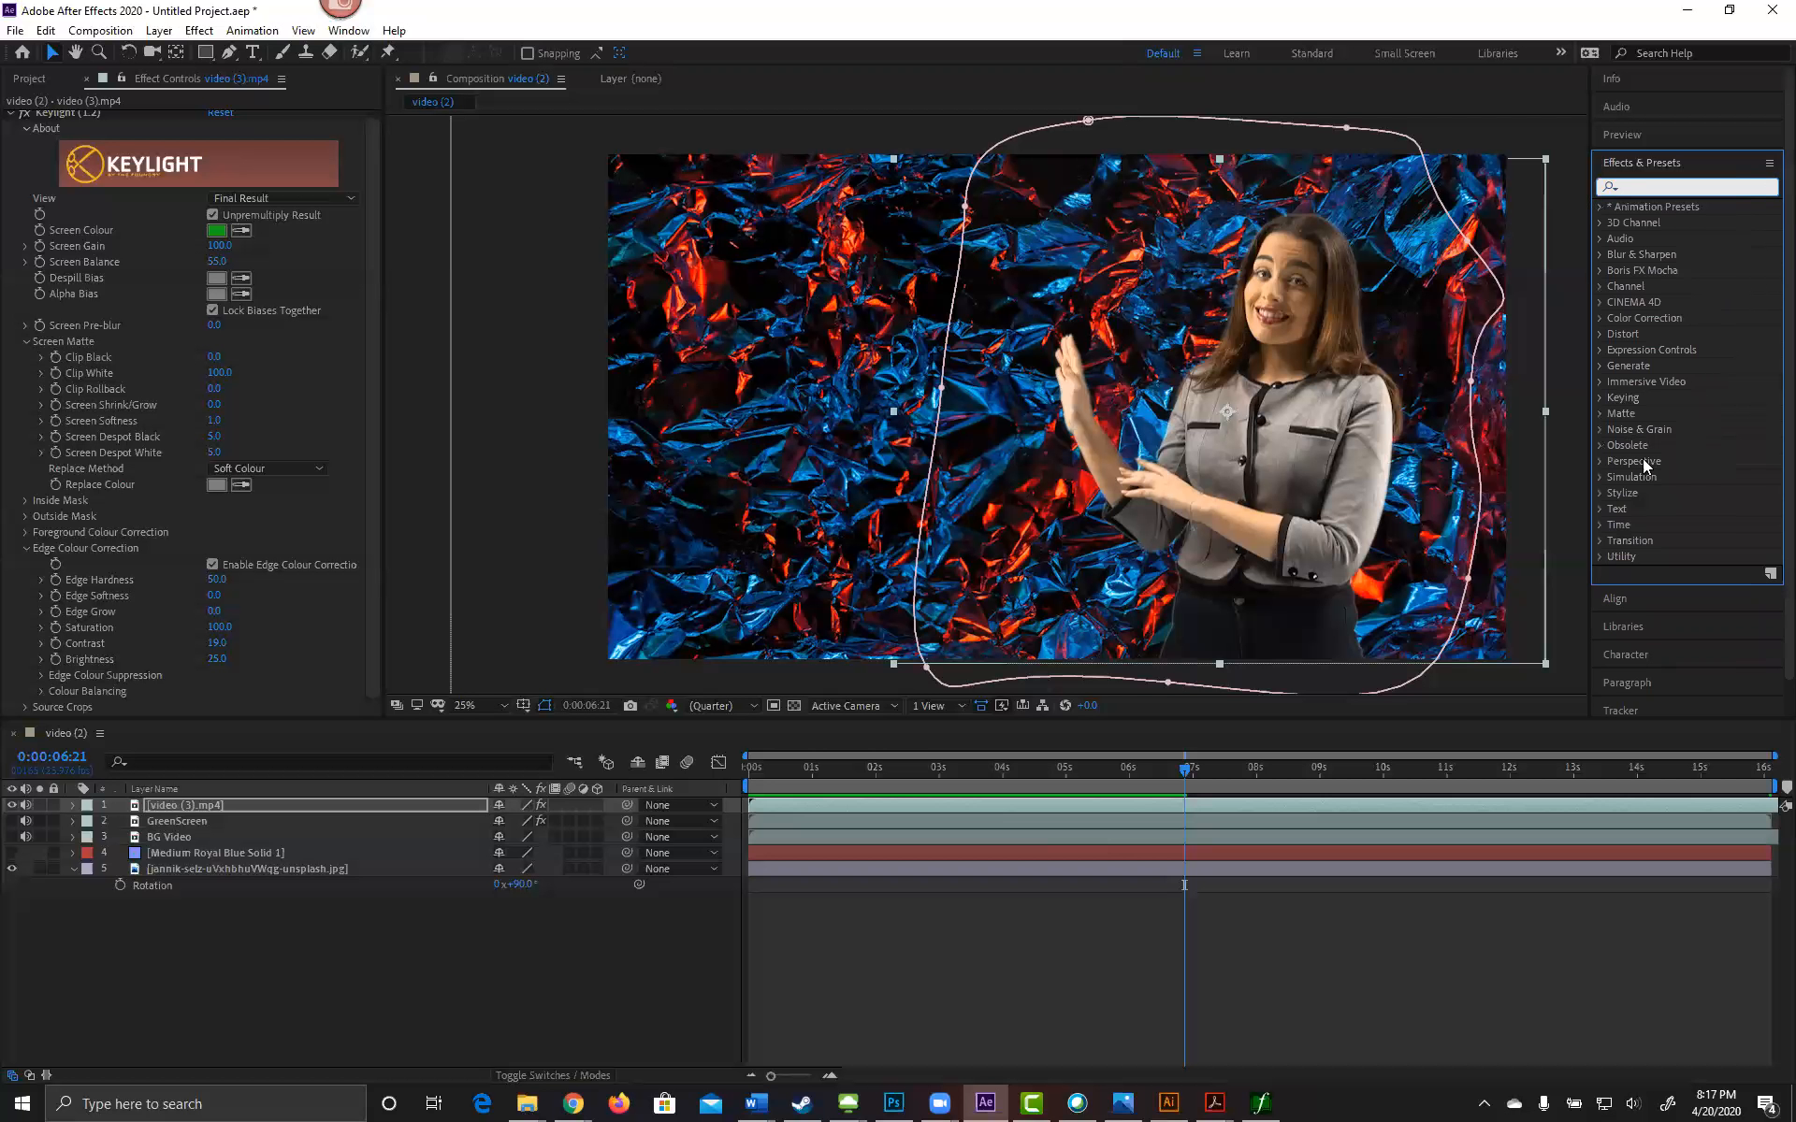
click(1602, 397)
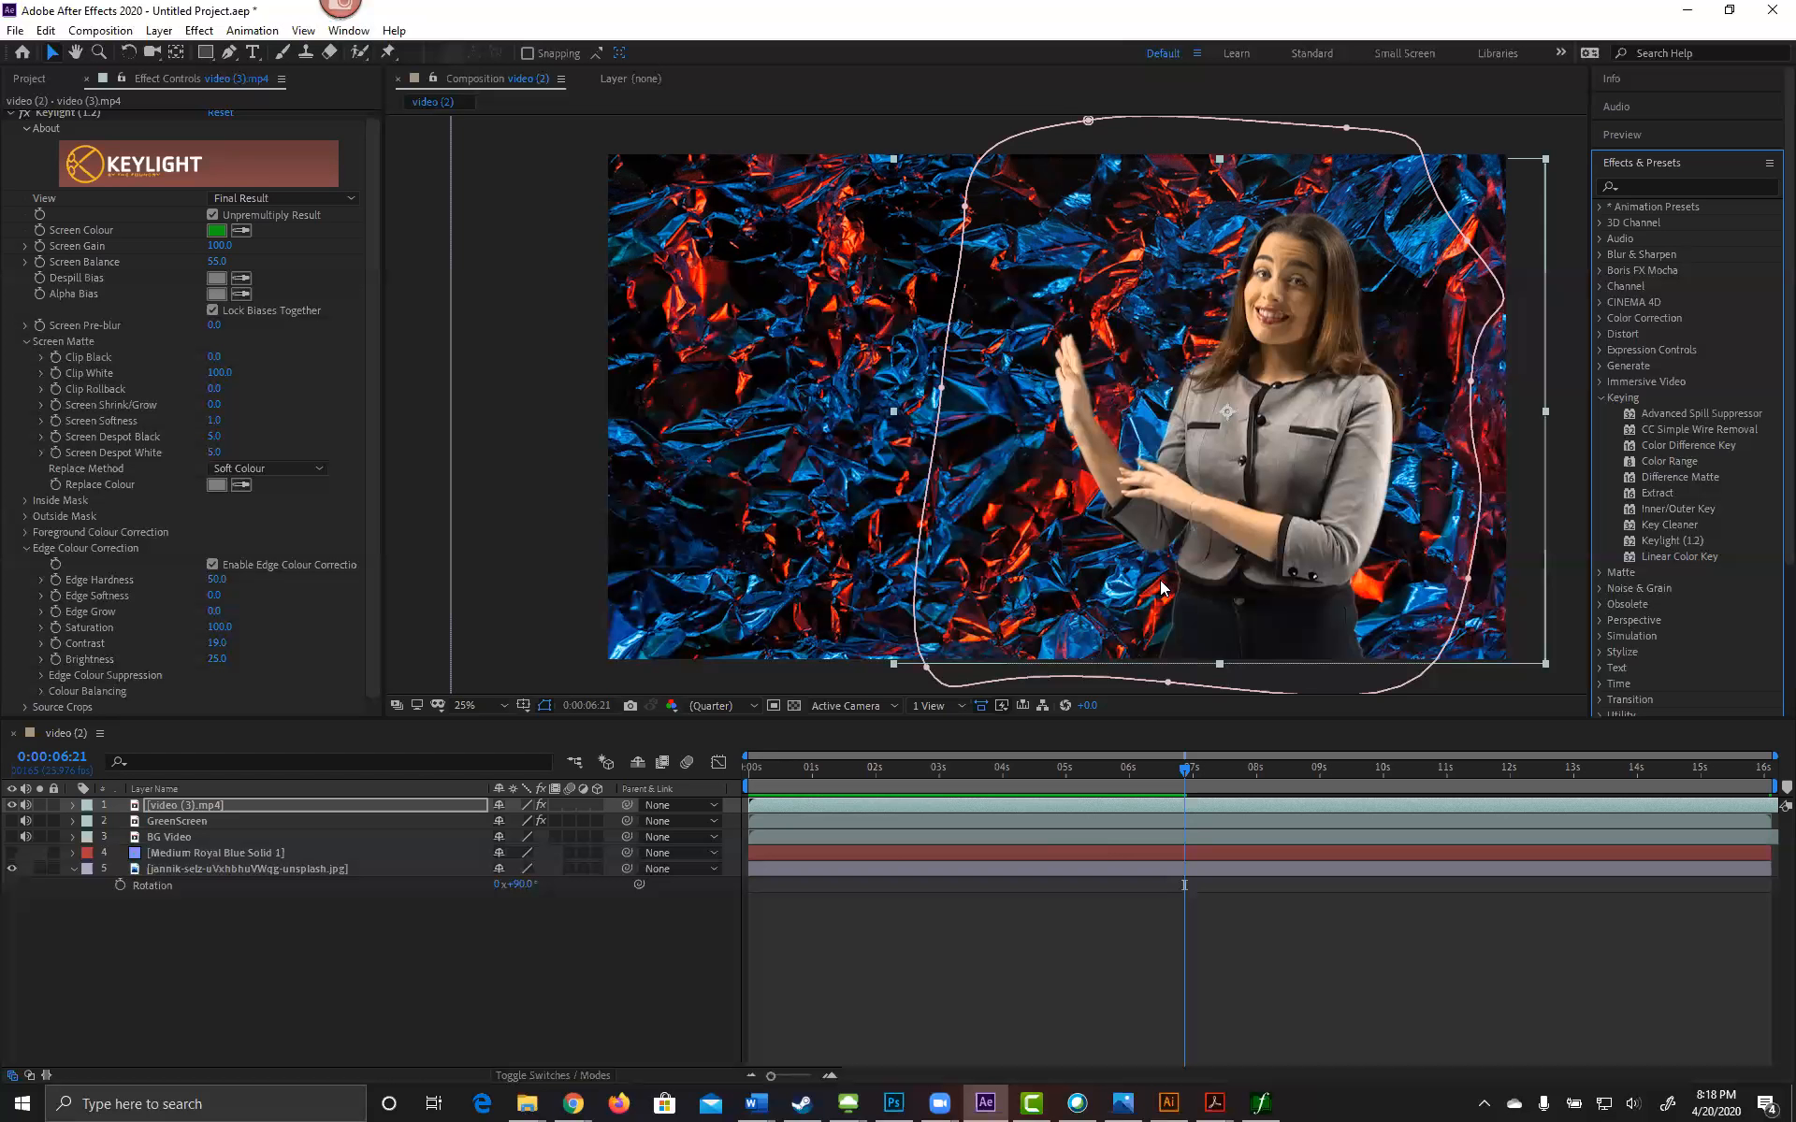
Step: Inspect the woman's hands and jacket in Keylight's Source Alpha view and in its Source view
key(h)
key(v)
scroll(1193, 501, up, 2)
key(space)
drag(1304, 532, 1117, 362)
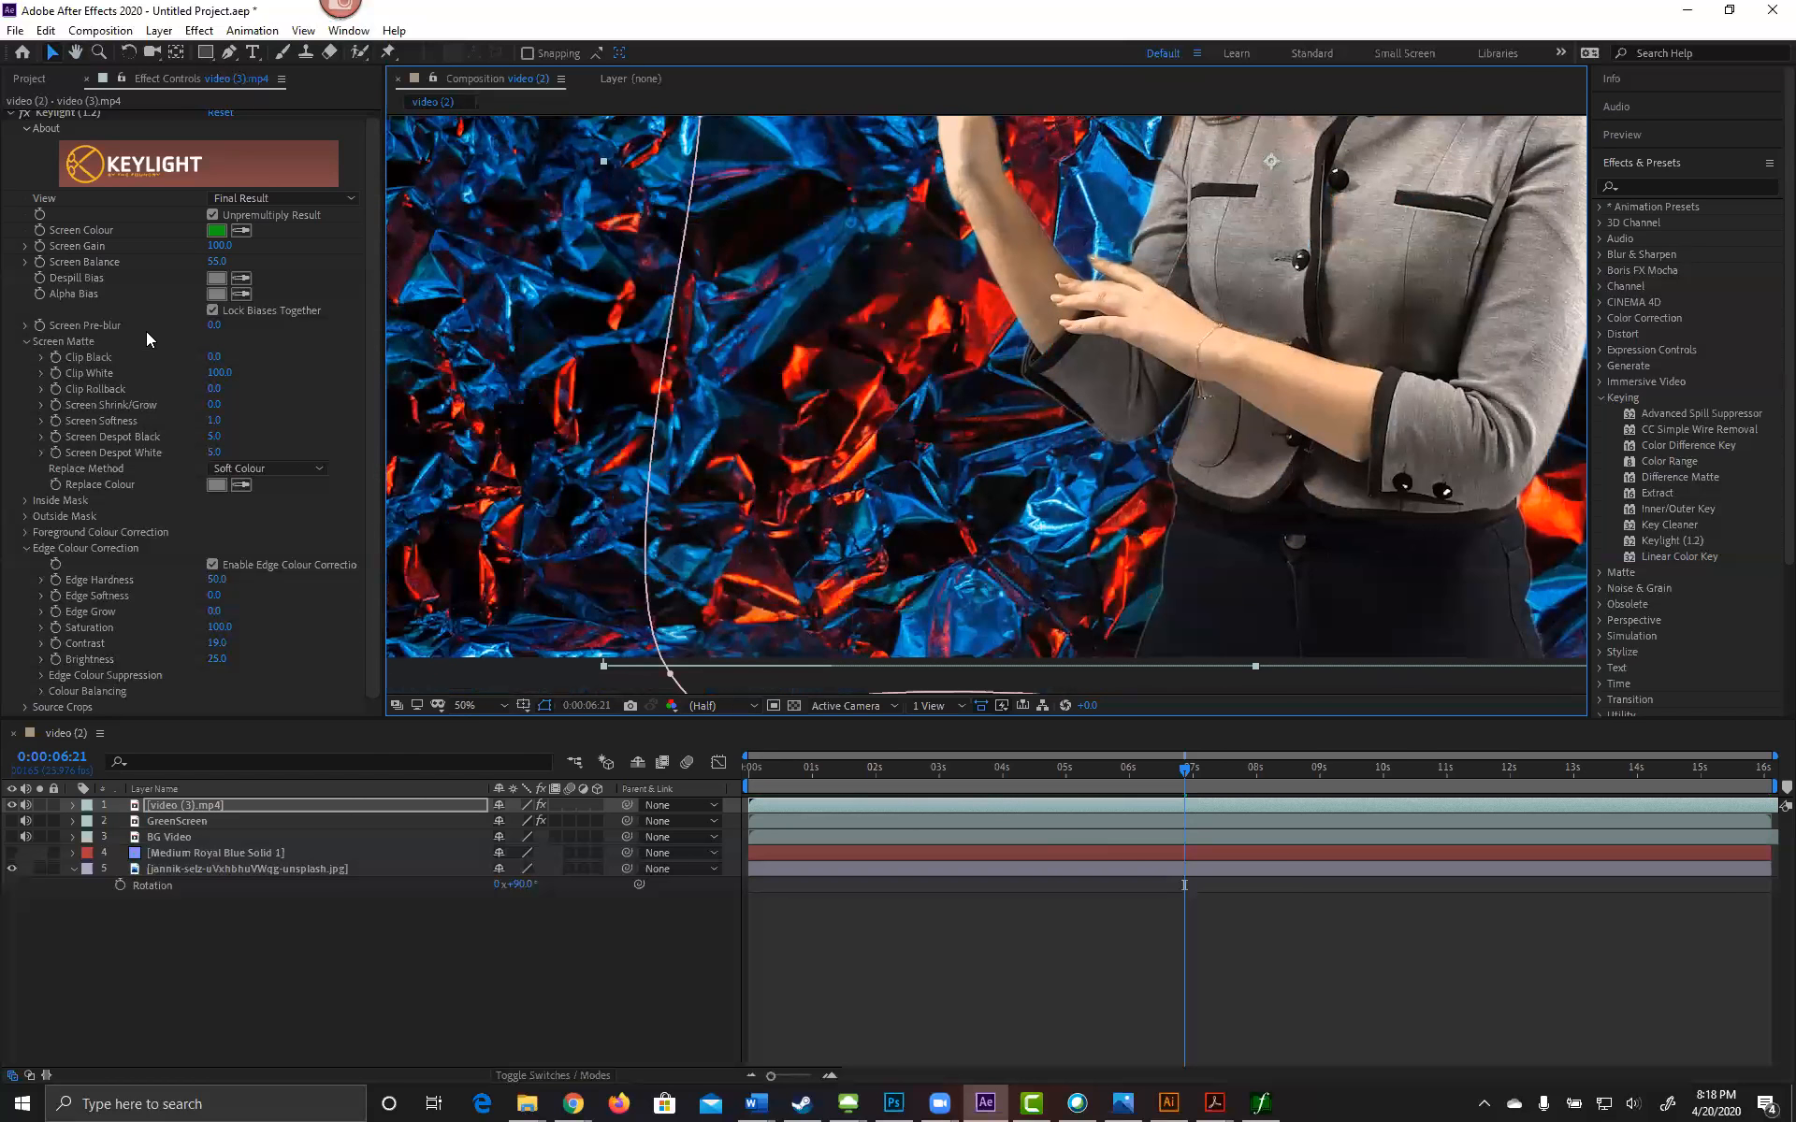
click(245, 199)
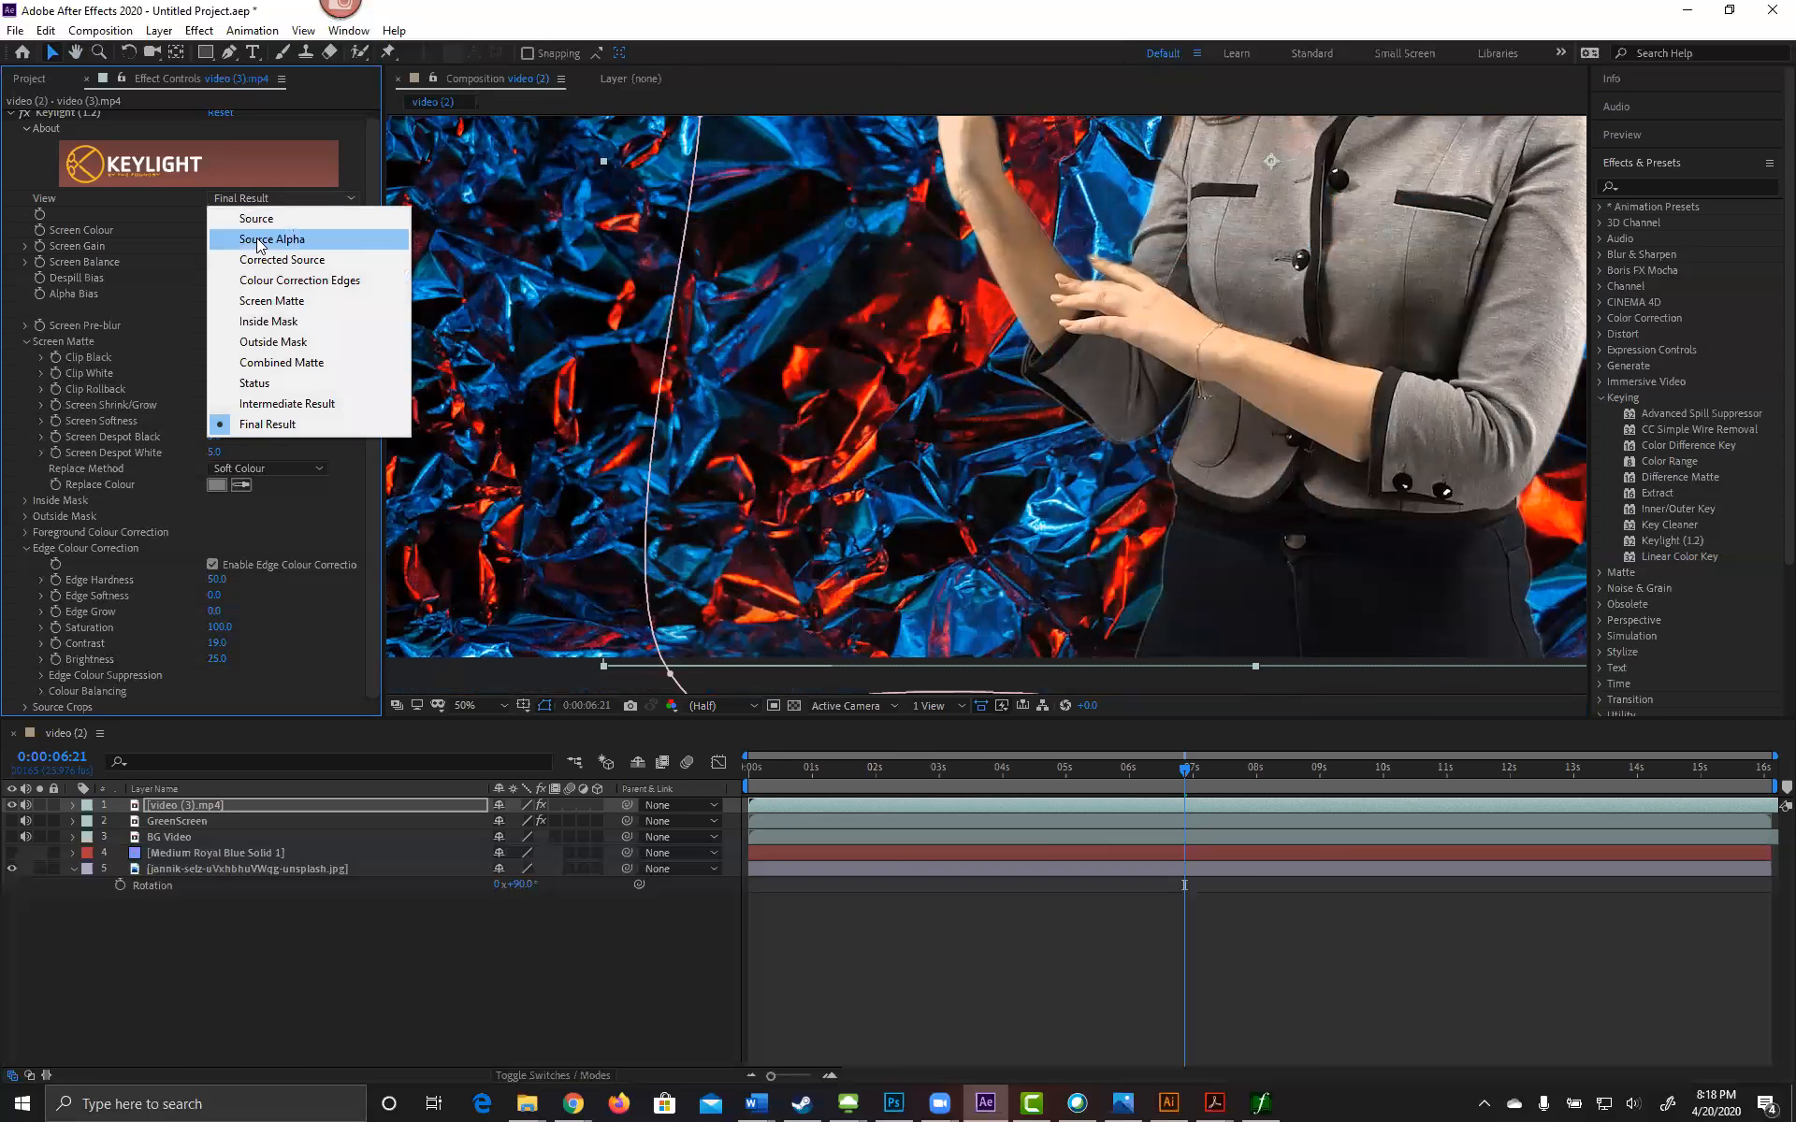
click(261, 241)
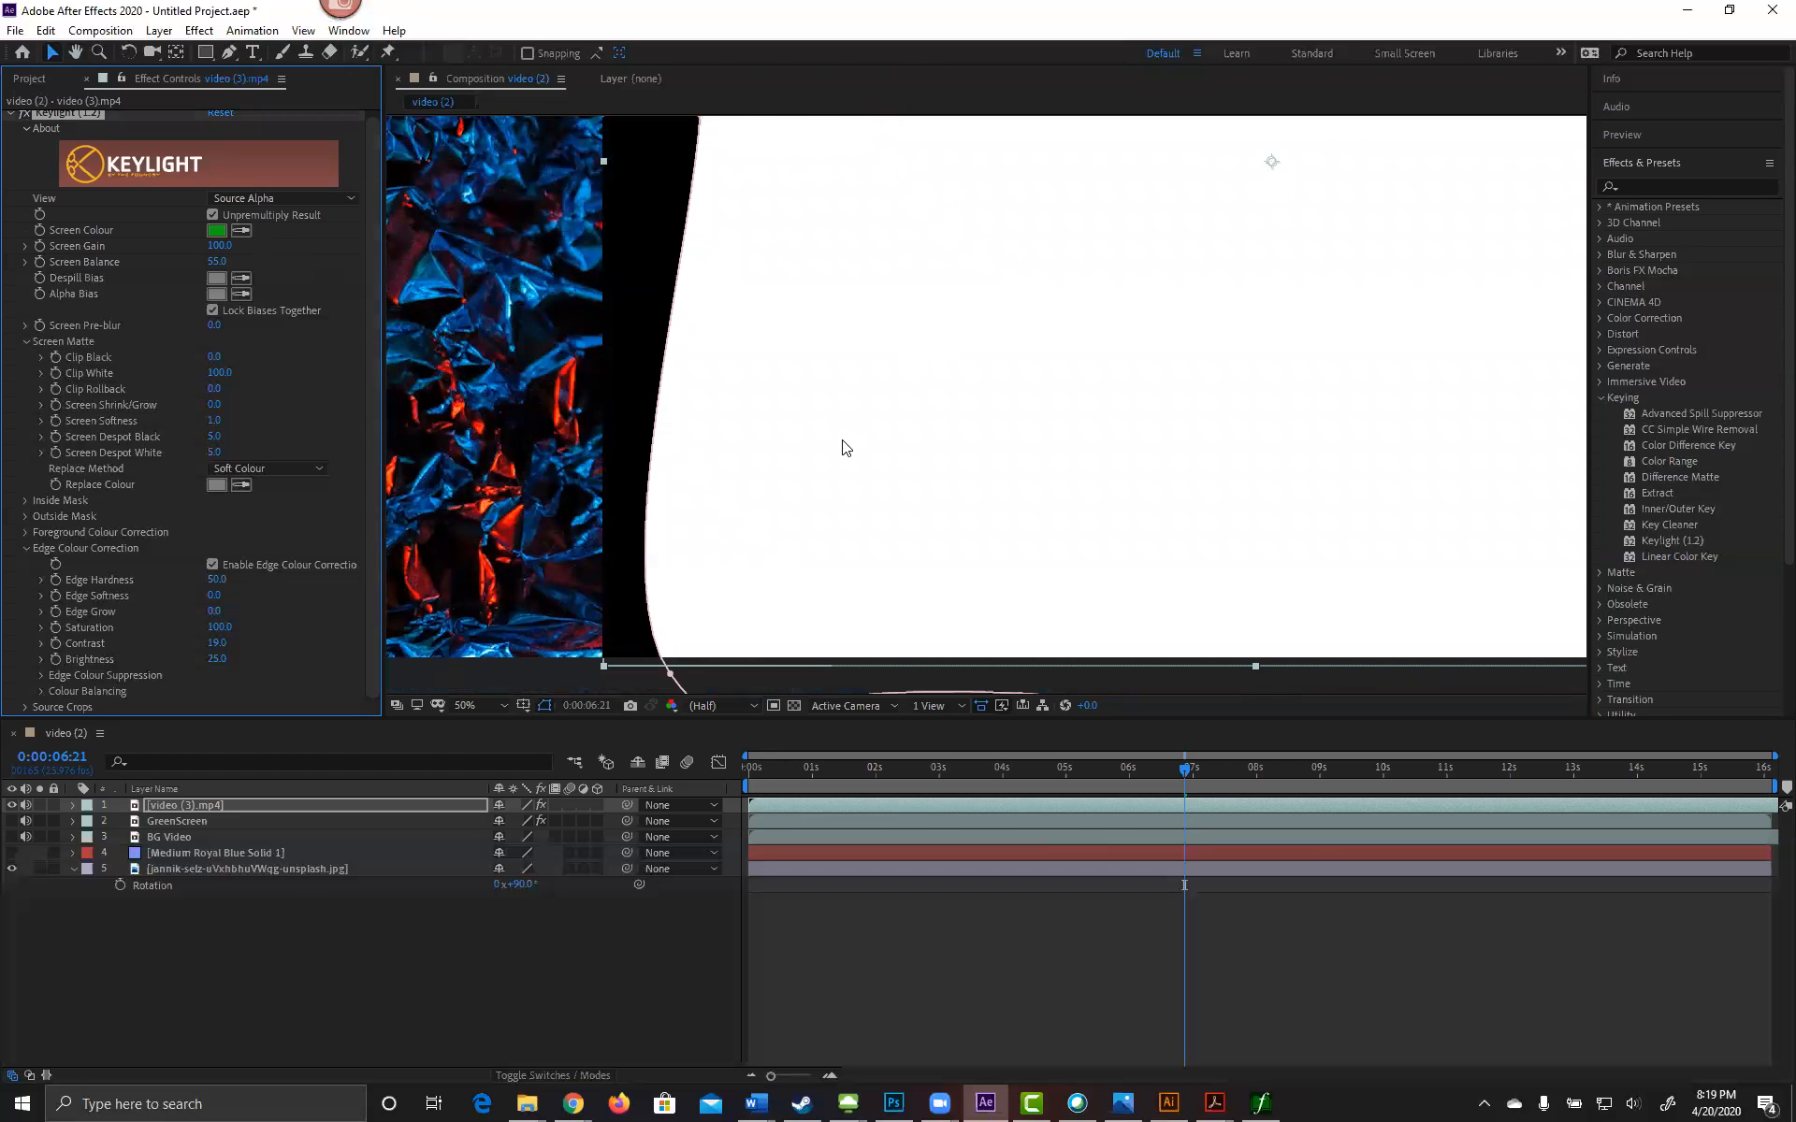
click(328, 199)
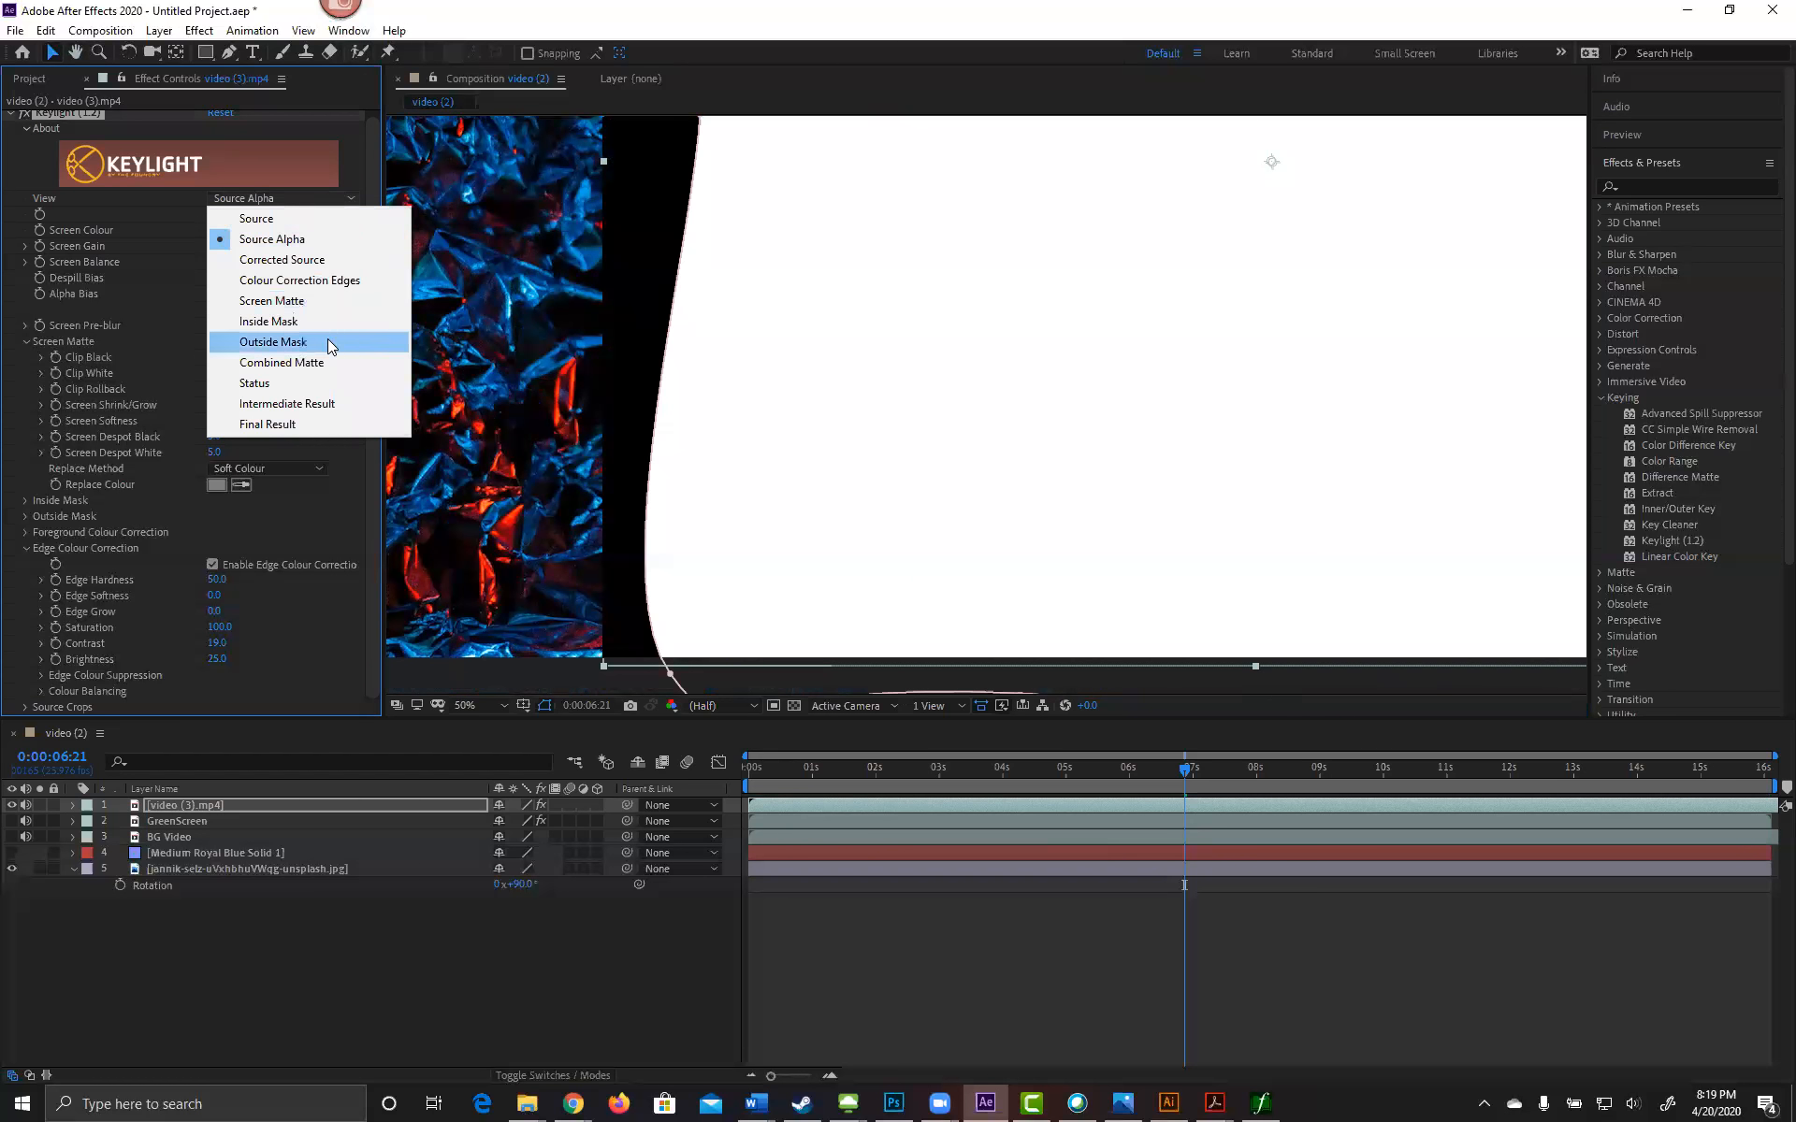
click(283, 219)
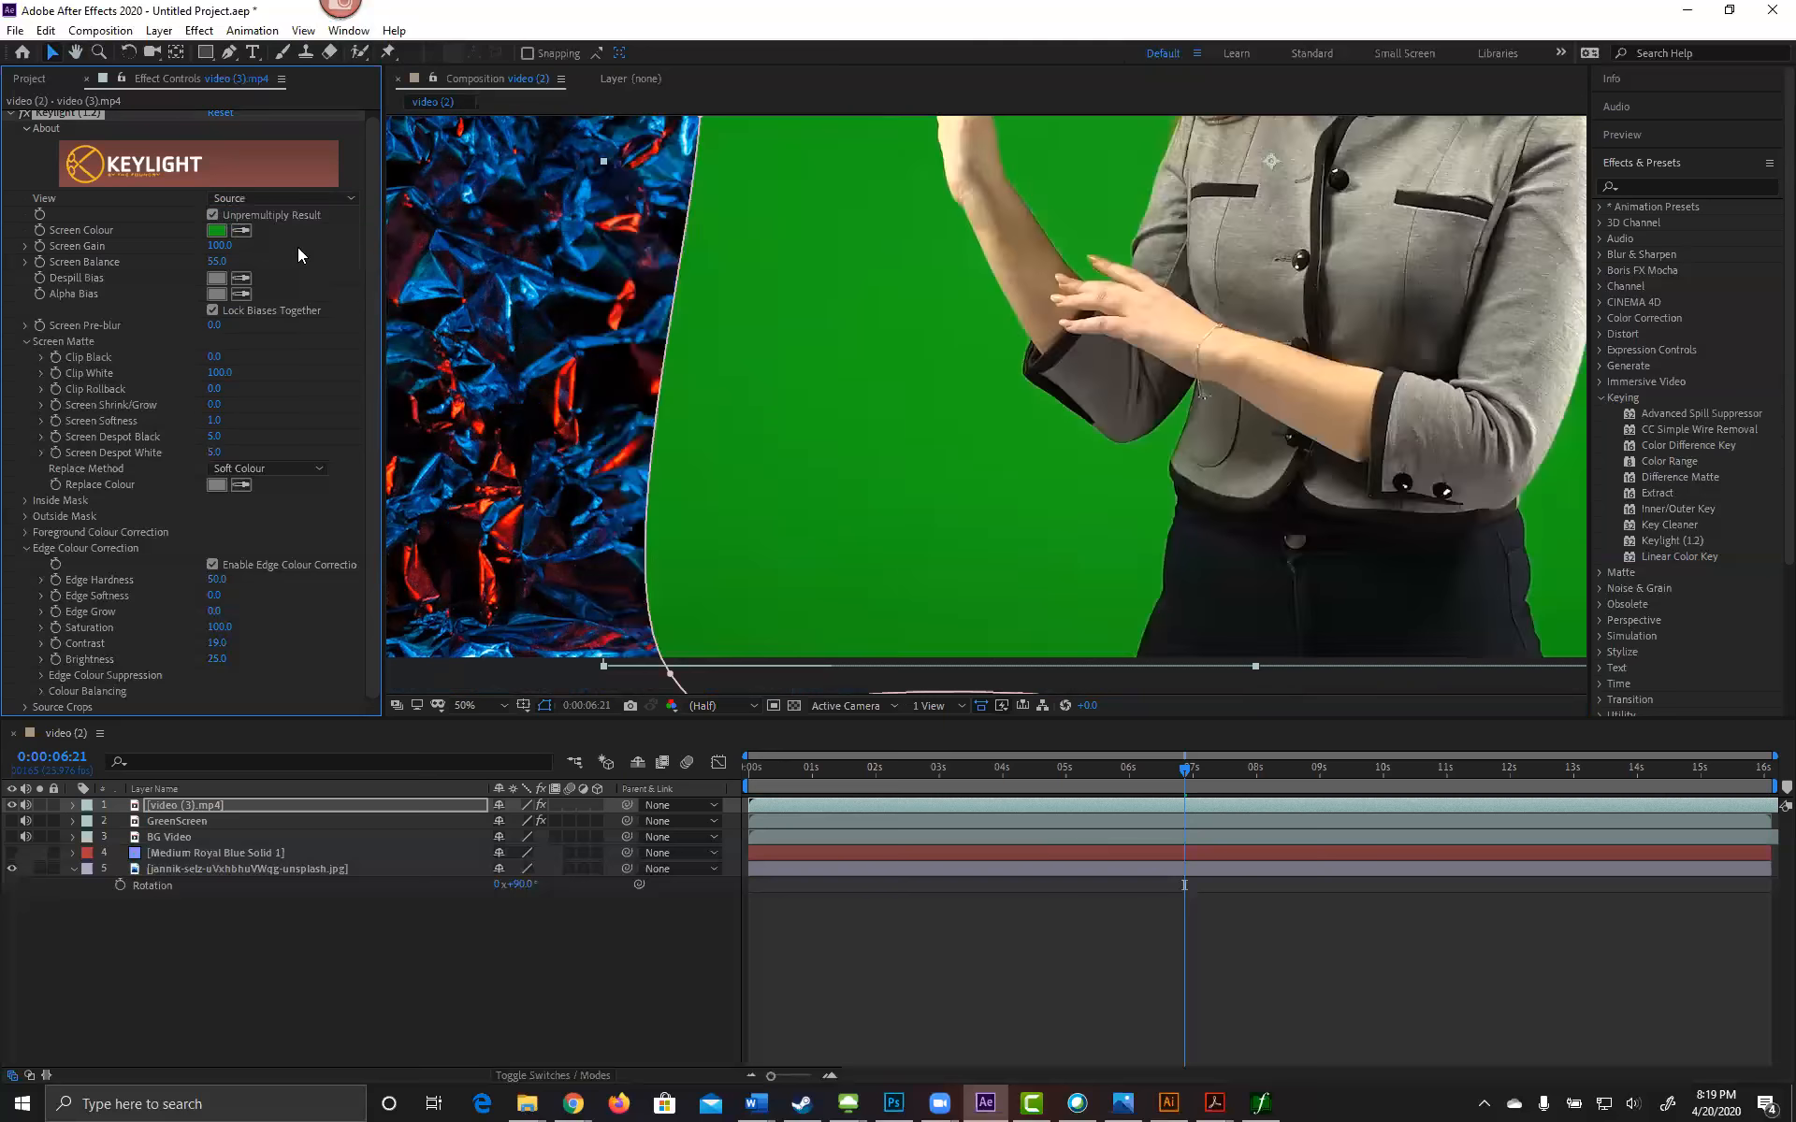
Step: Switch Keylight's view to Combined Matte and examine the matte of the woman's raised arm and torso
click(264, 200)
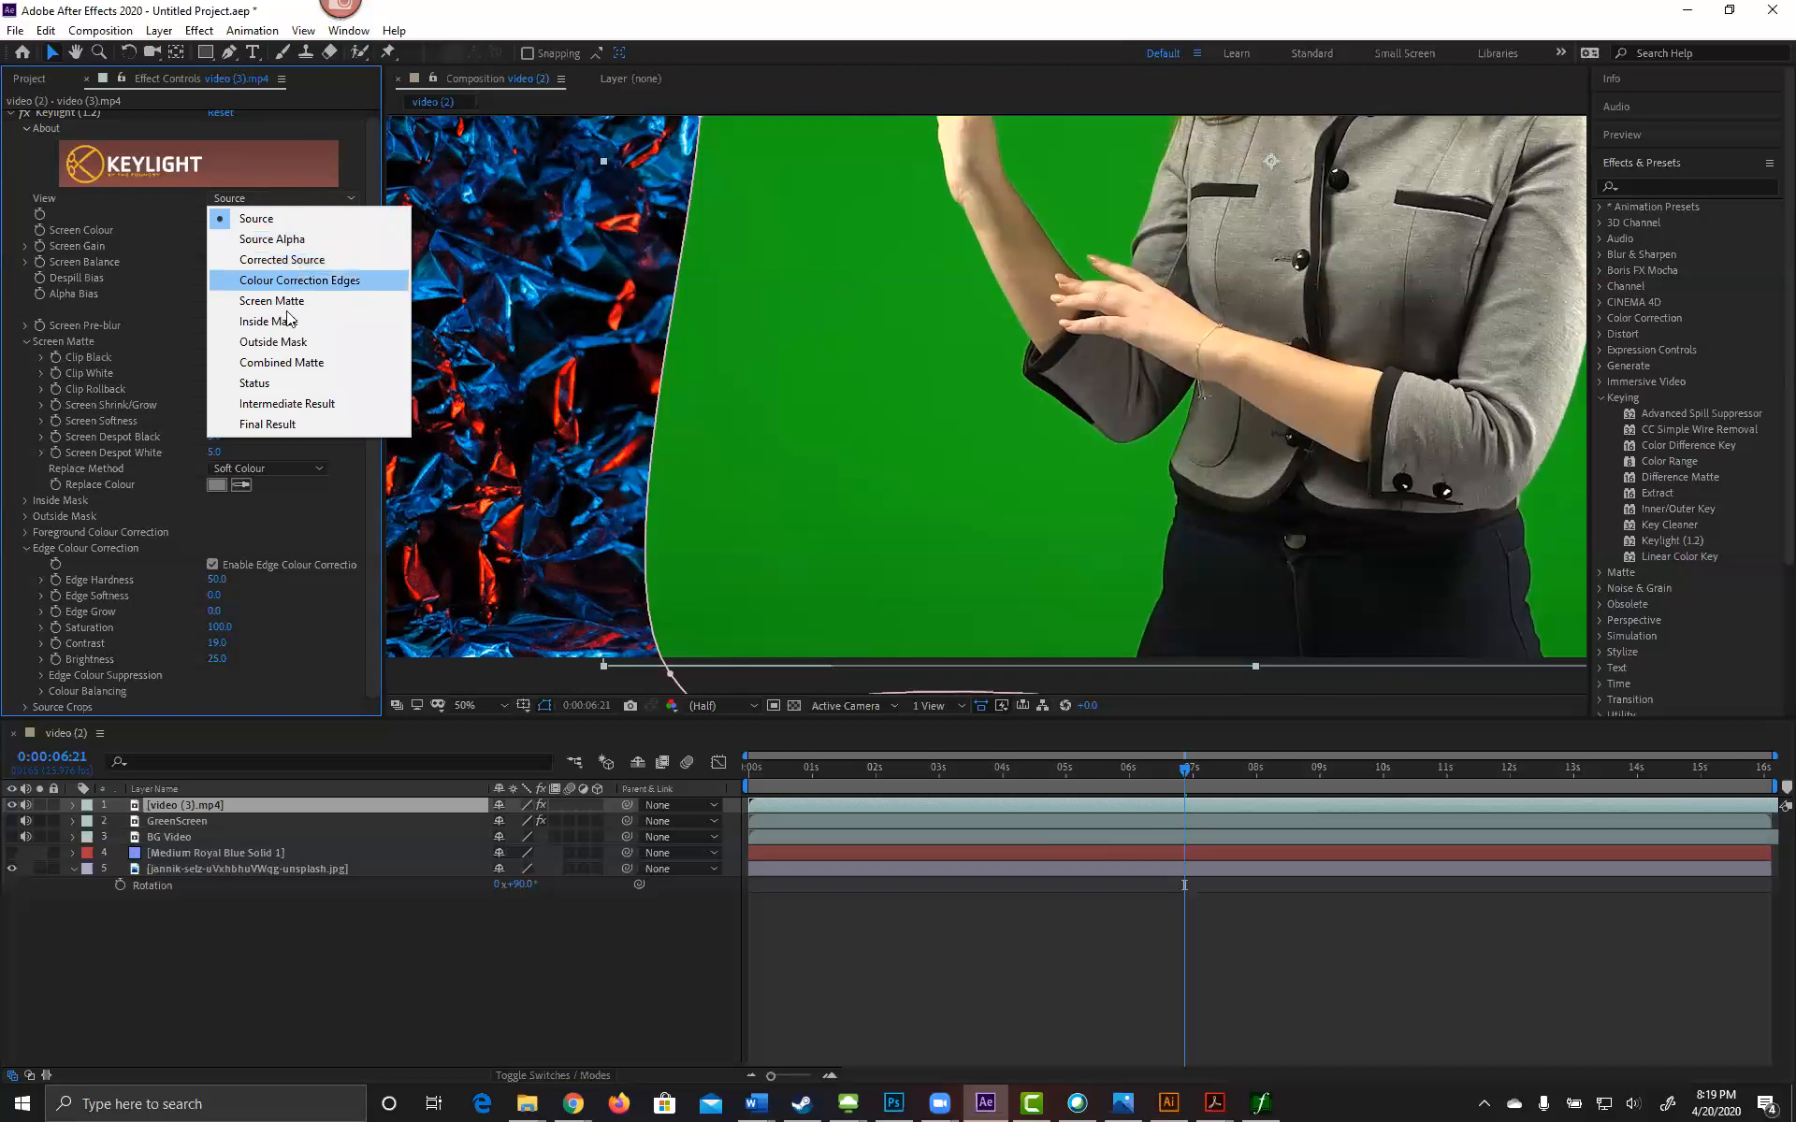
click(282, 362)
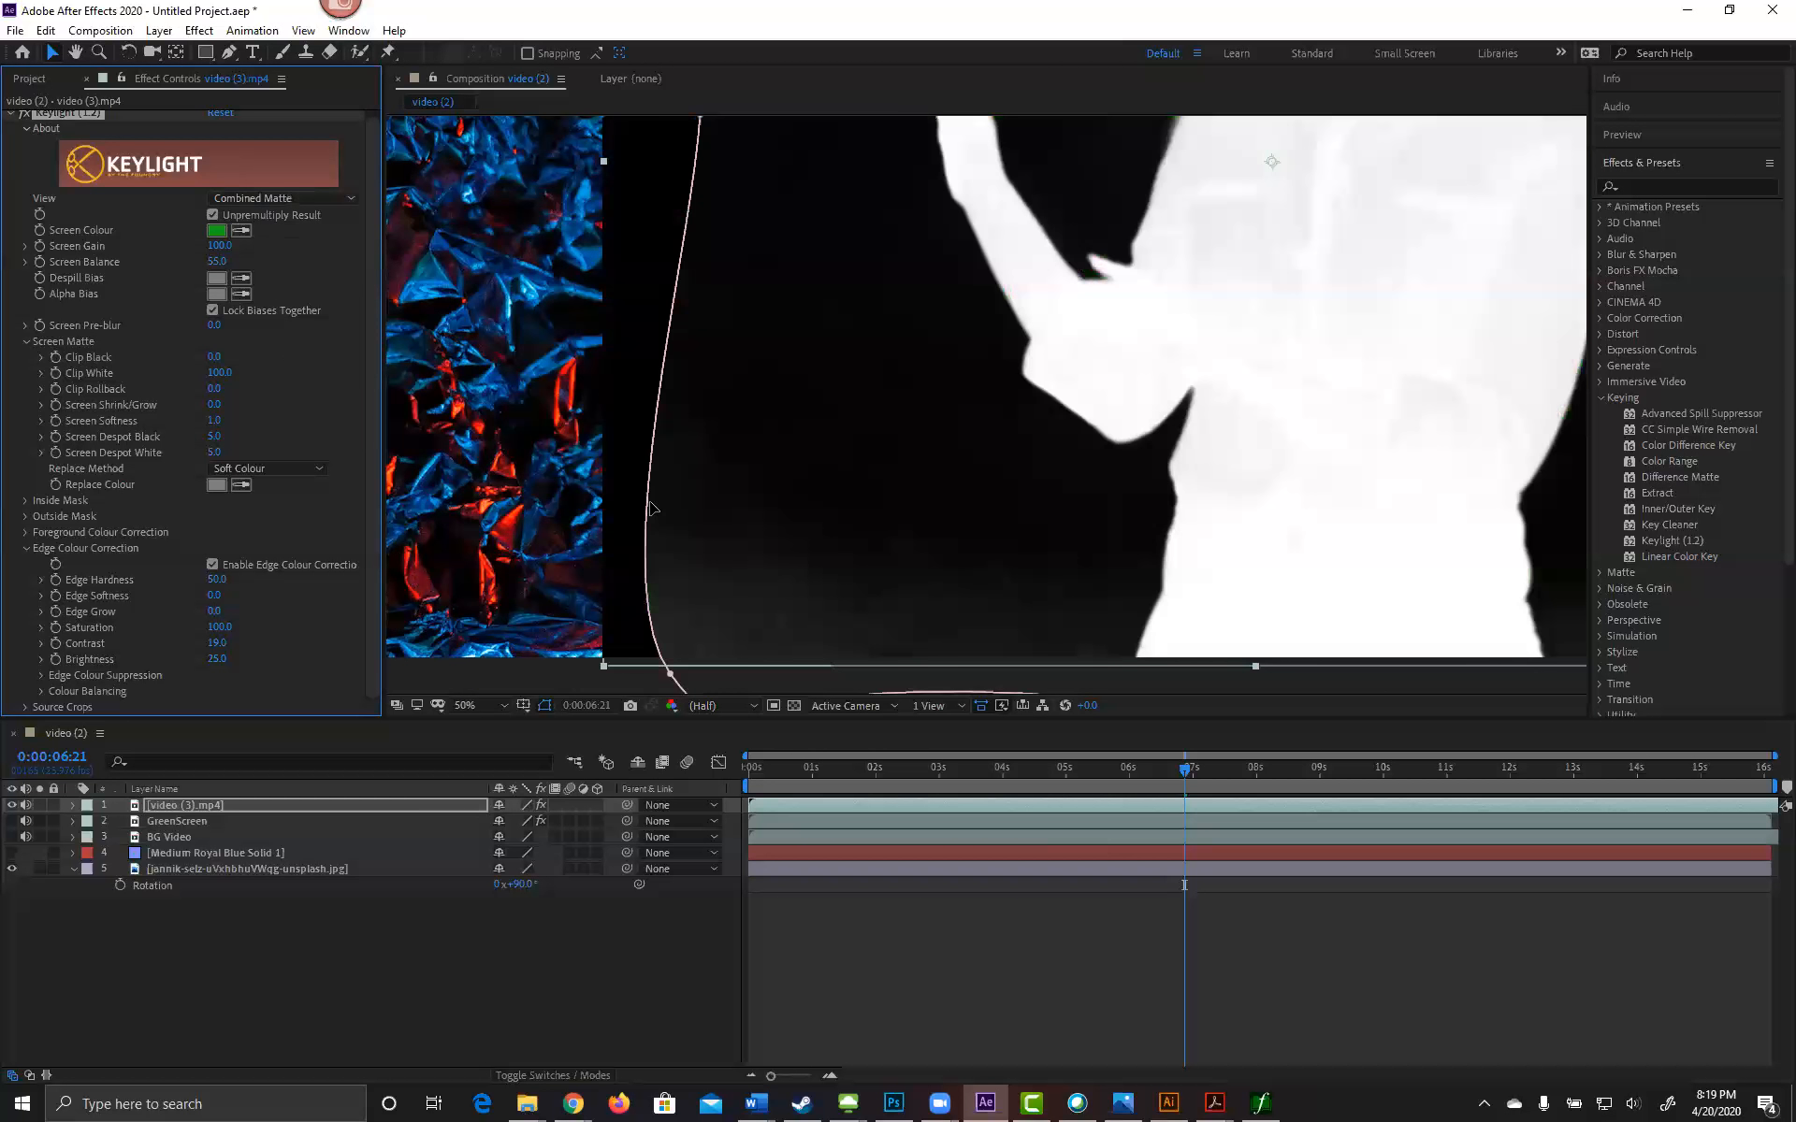
key(h)
drag(1289, 254, 1054, 449)
key(v)
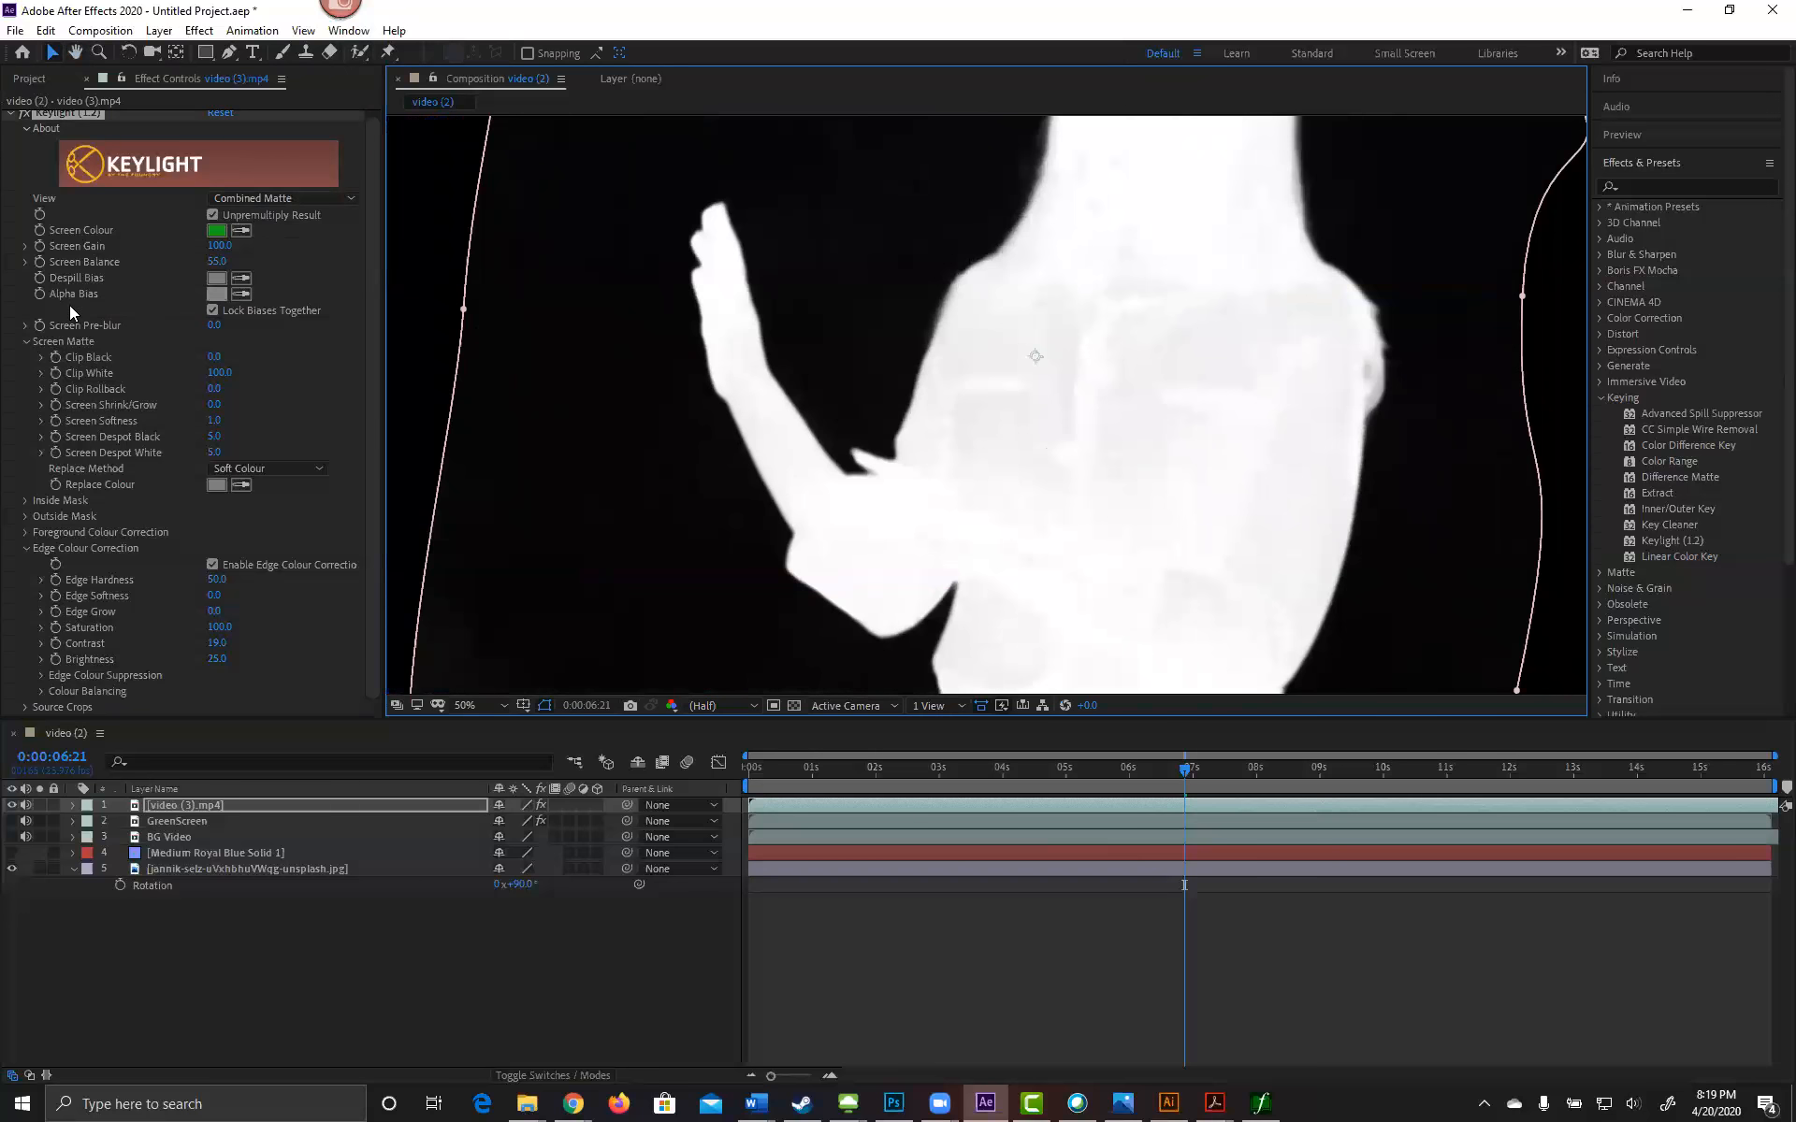
Step: Sample the Despill Bias and Alpha Bias colours from the chest area of the woman's matte
click(241, 278)
click(1153, 366)
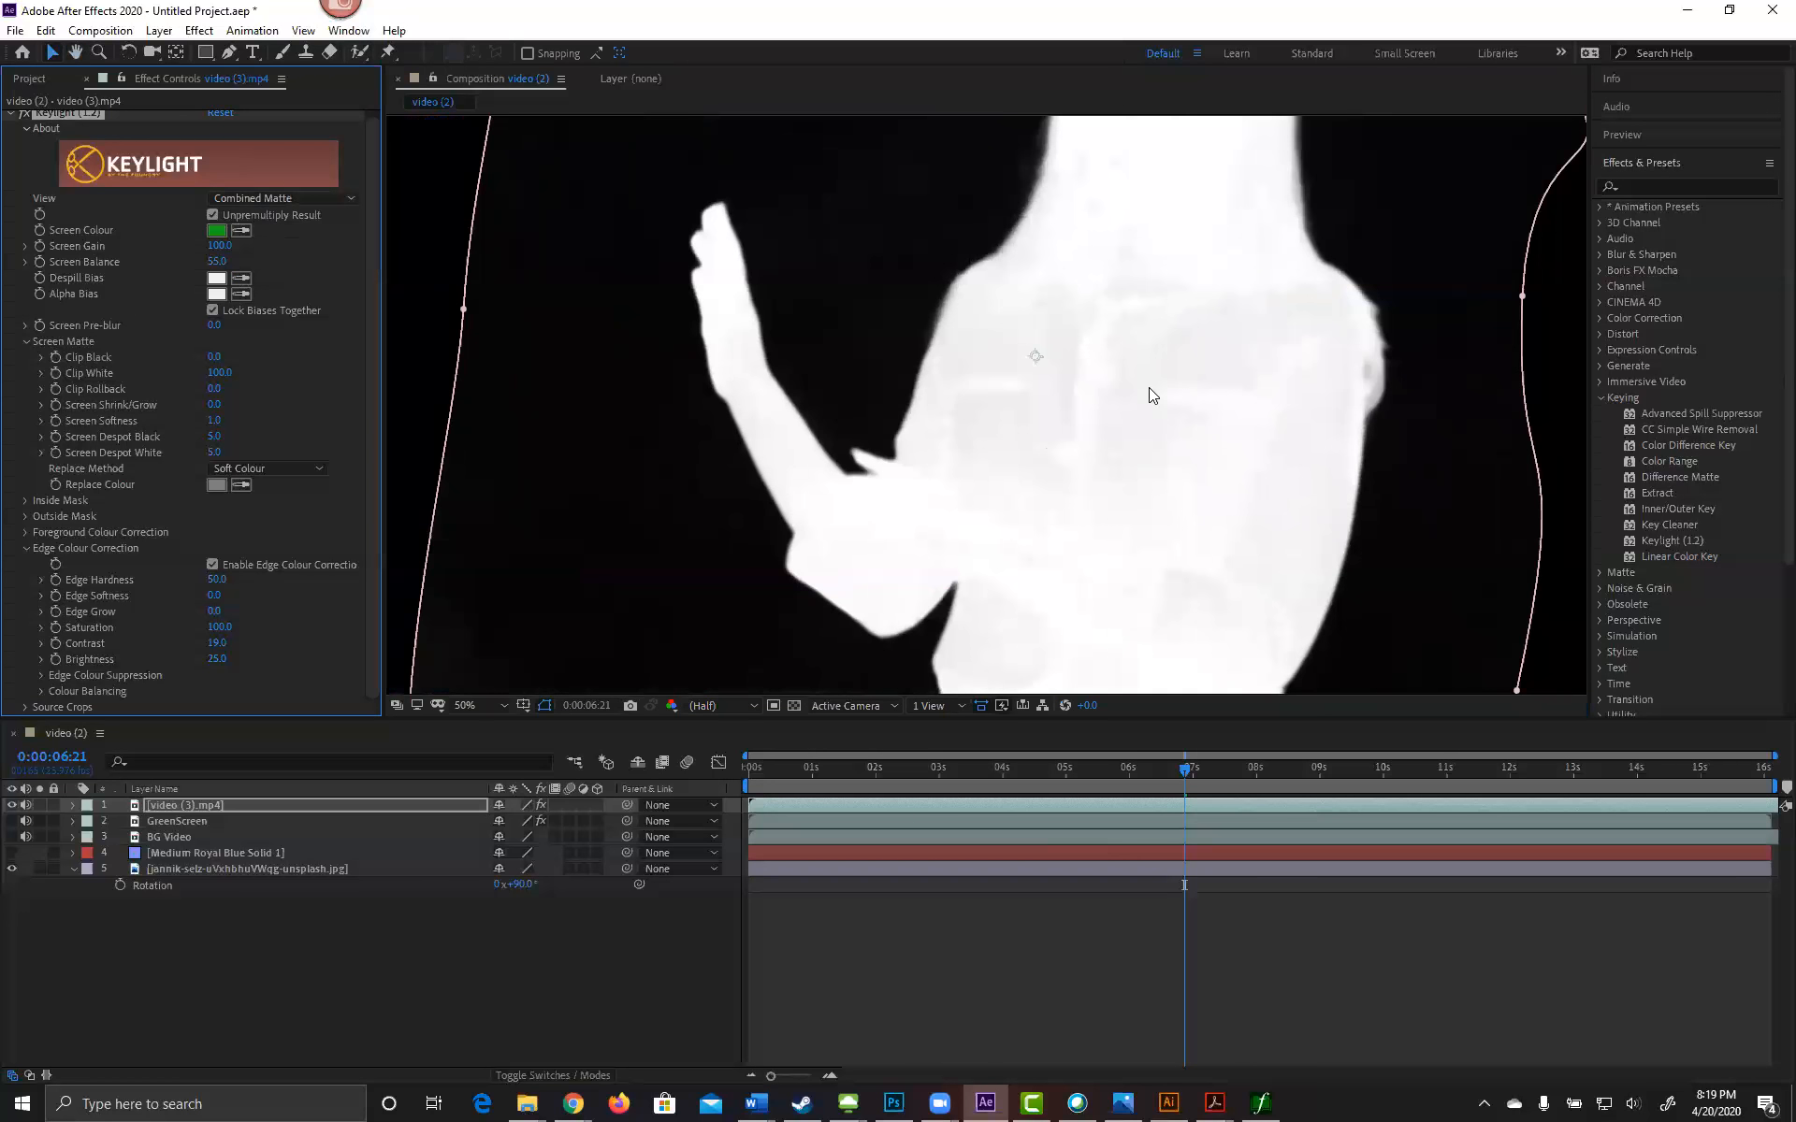
click(245, 292)
click(1160, 373)
click(365, 249)
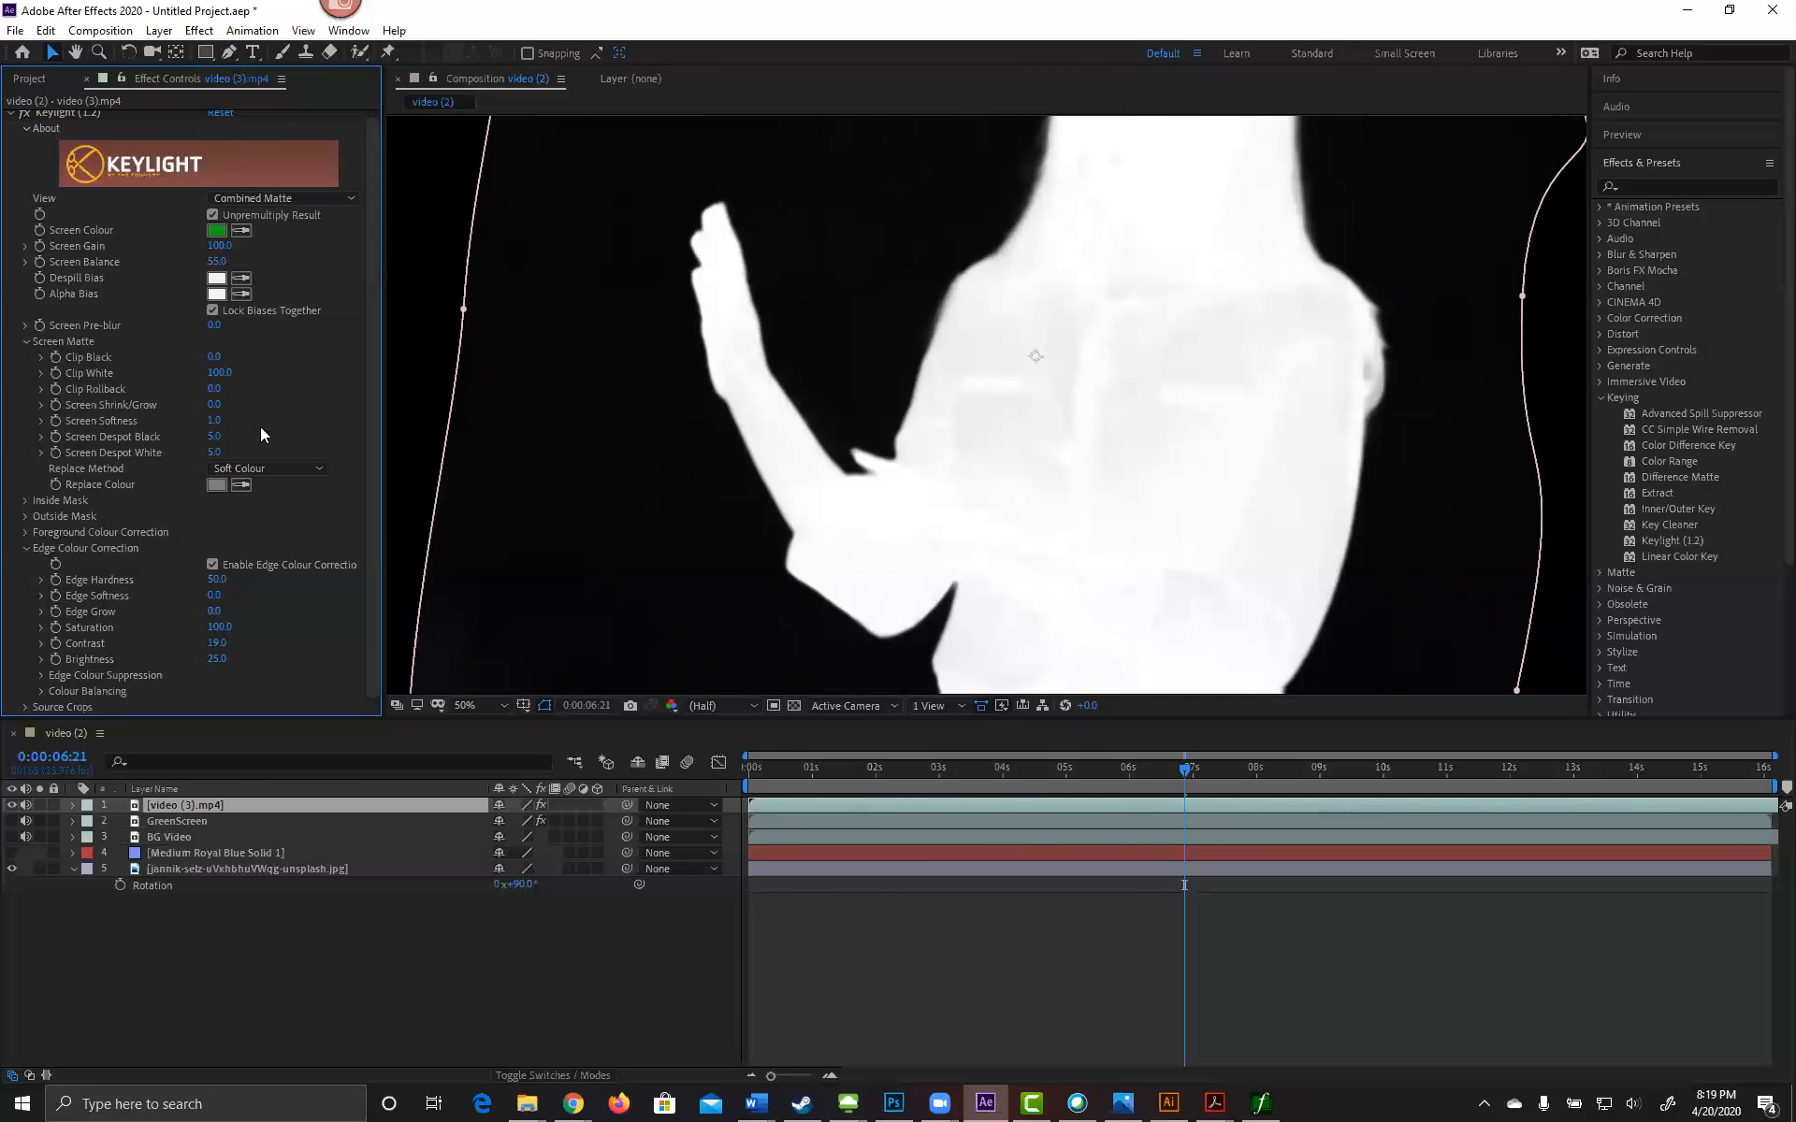
Step: Lower Keylight's Clip White until the gray areas inside the woman's matte turn solid white
click(254, 196)
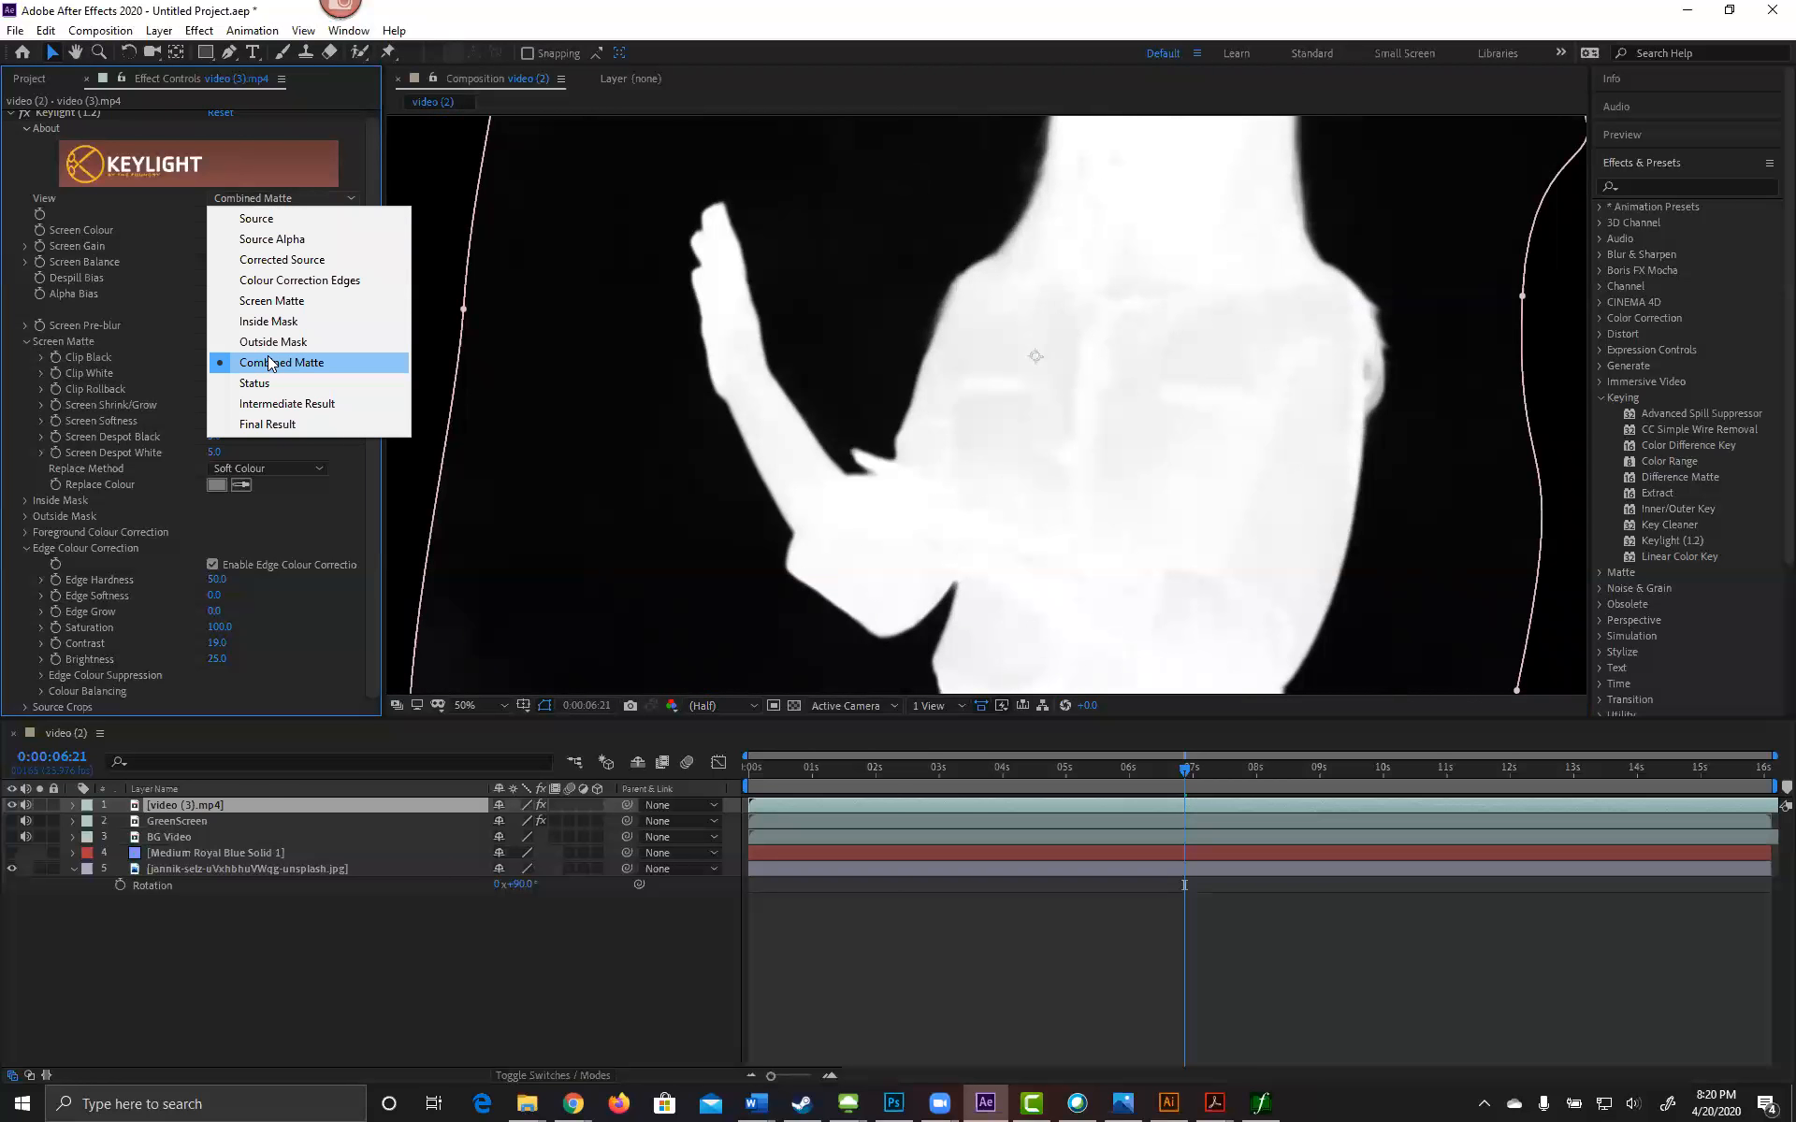
click(323, 116)
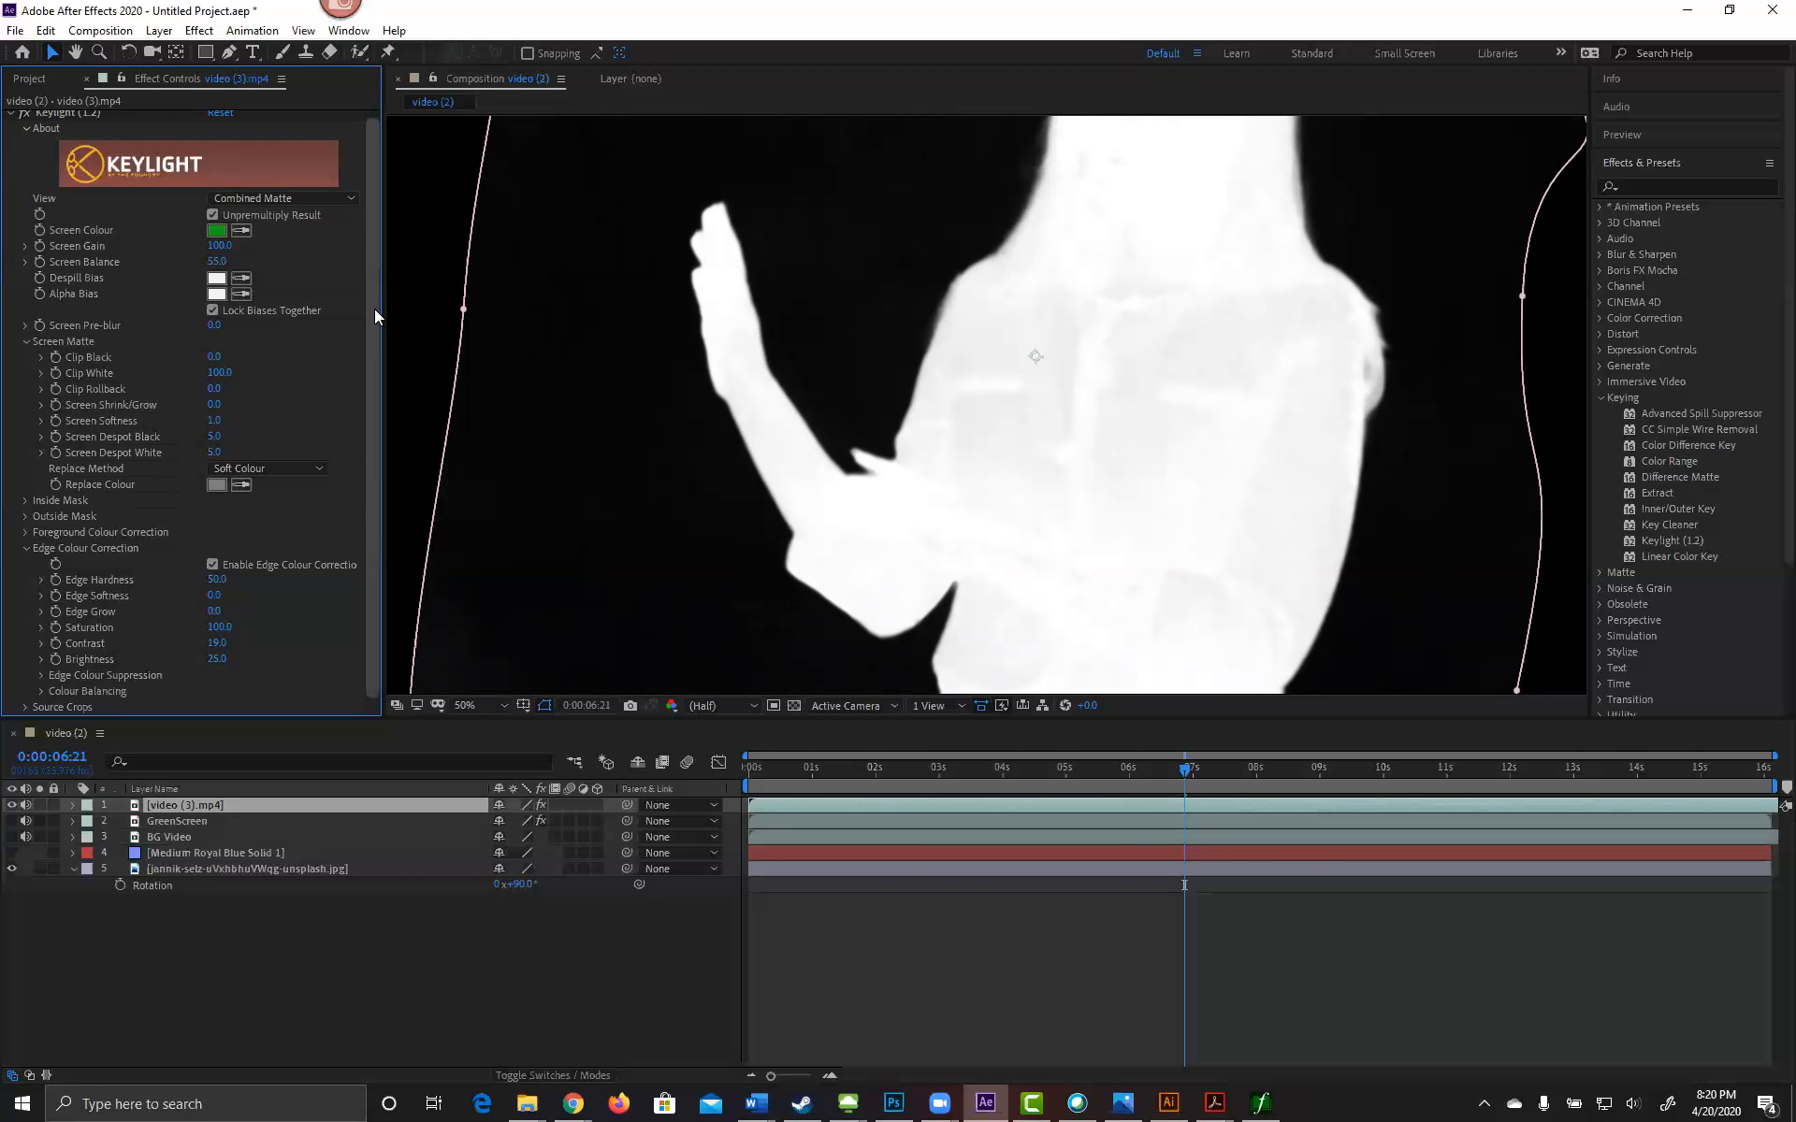
mouse_move(220, 372)
mouse_down()
mouse_move(164, 384)
mouse_move(221, 375)
mouse_up()
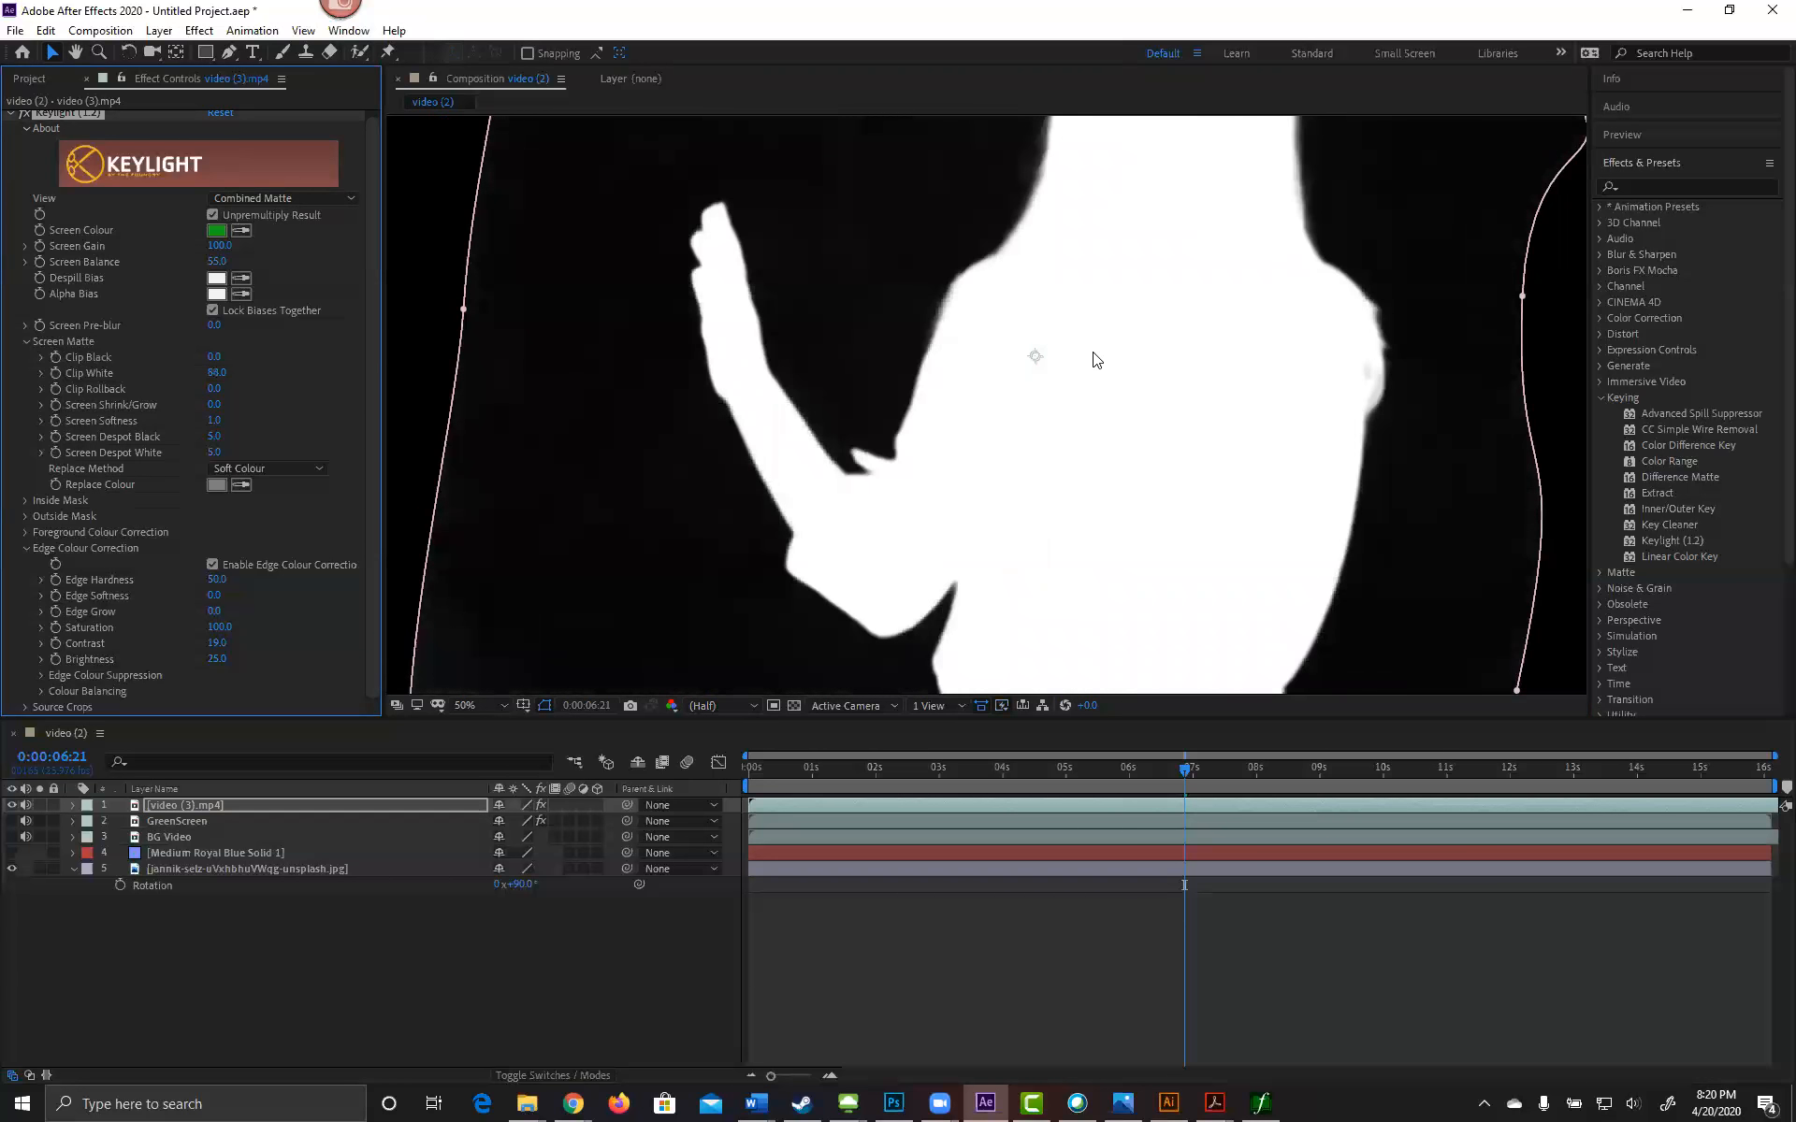
key(comma)
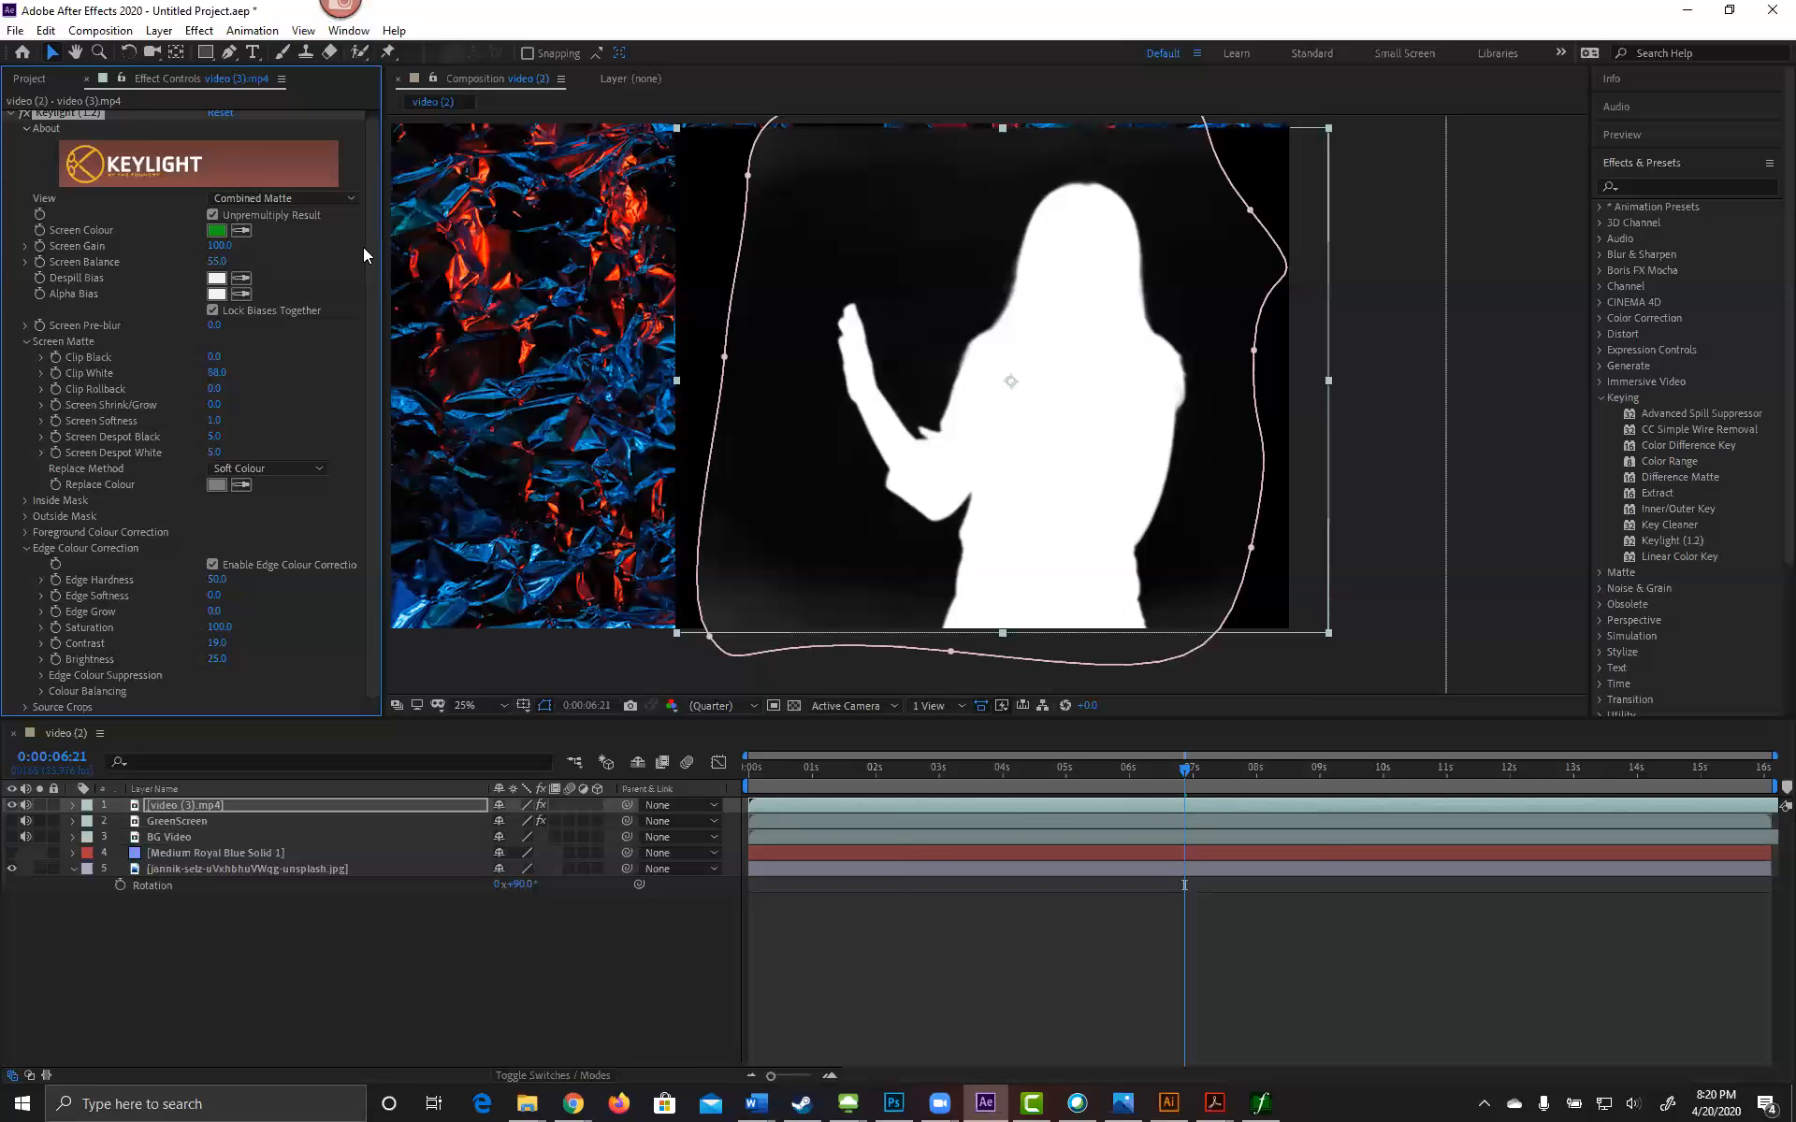
Step: Try resampling the Screen Colour from the dark lower-left area inside the mask, and undo the change
scroll(373, 210, up, 1)
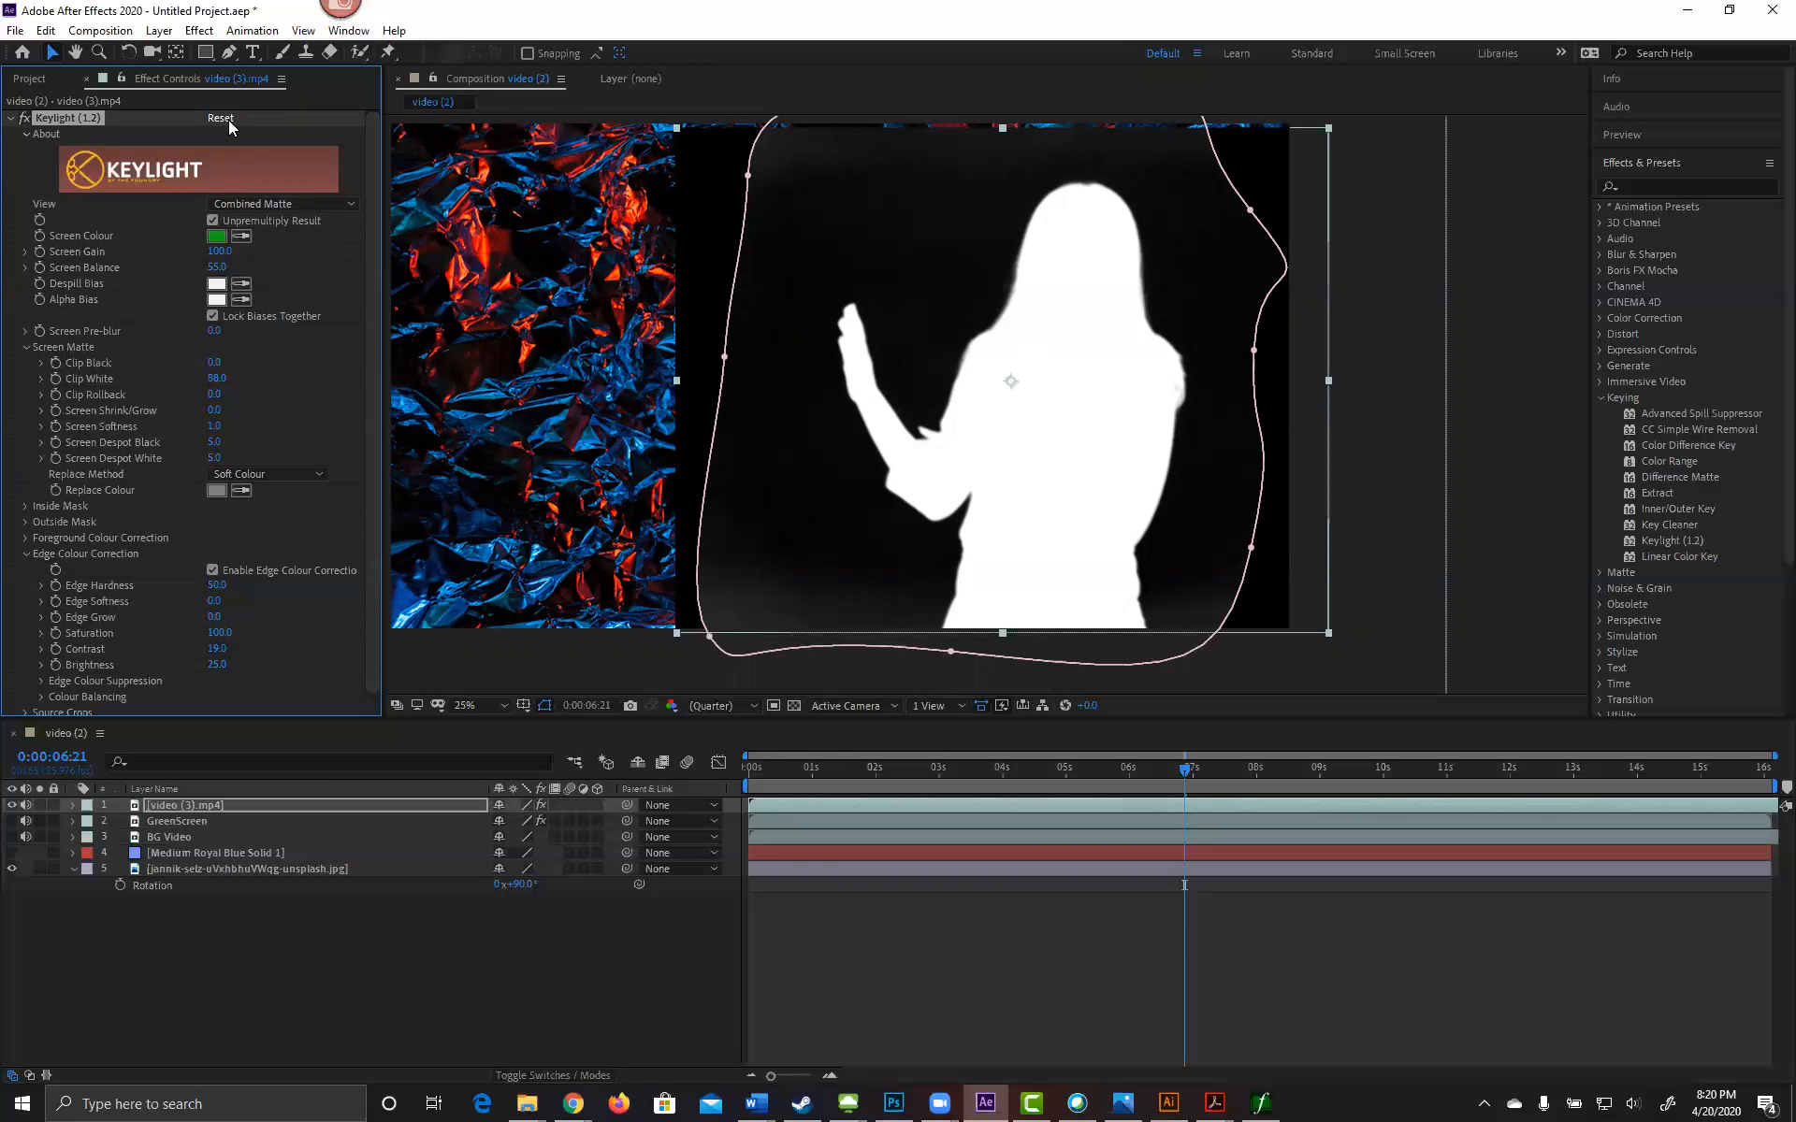
click(241, 235)
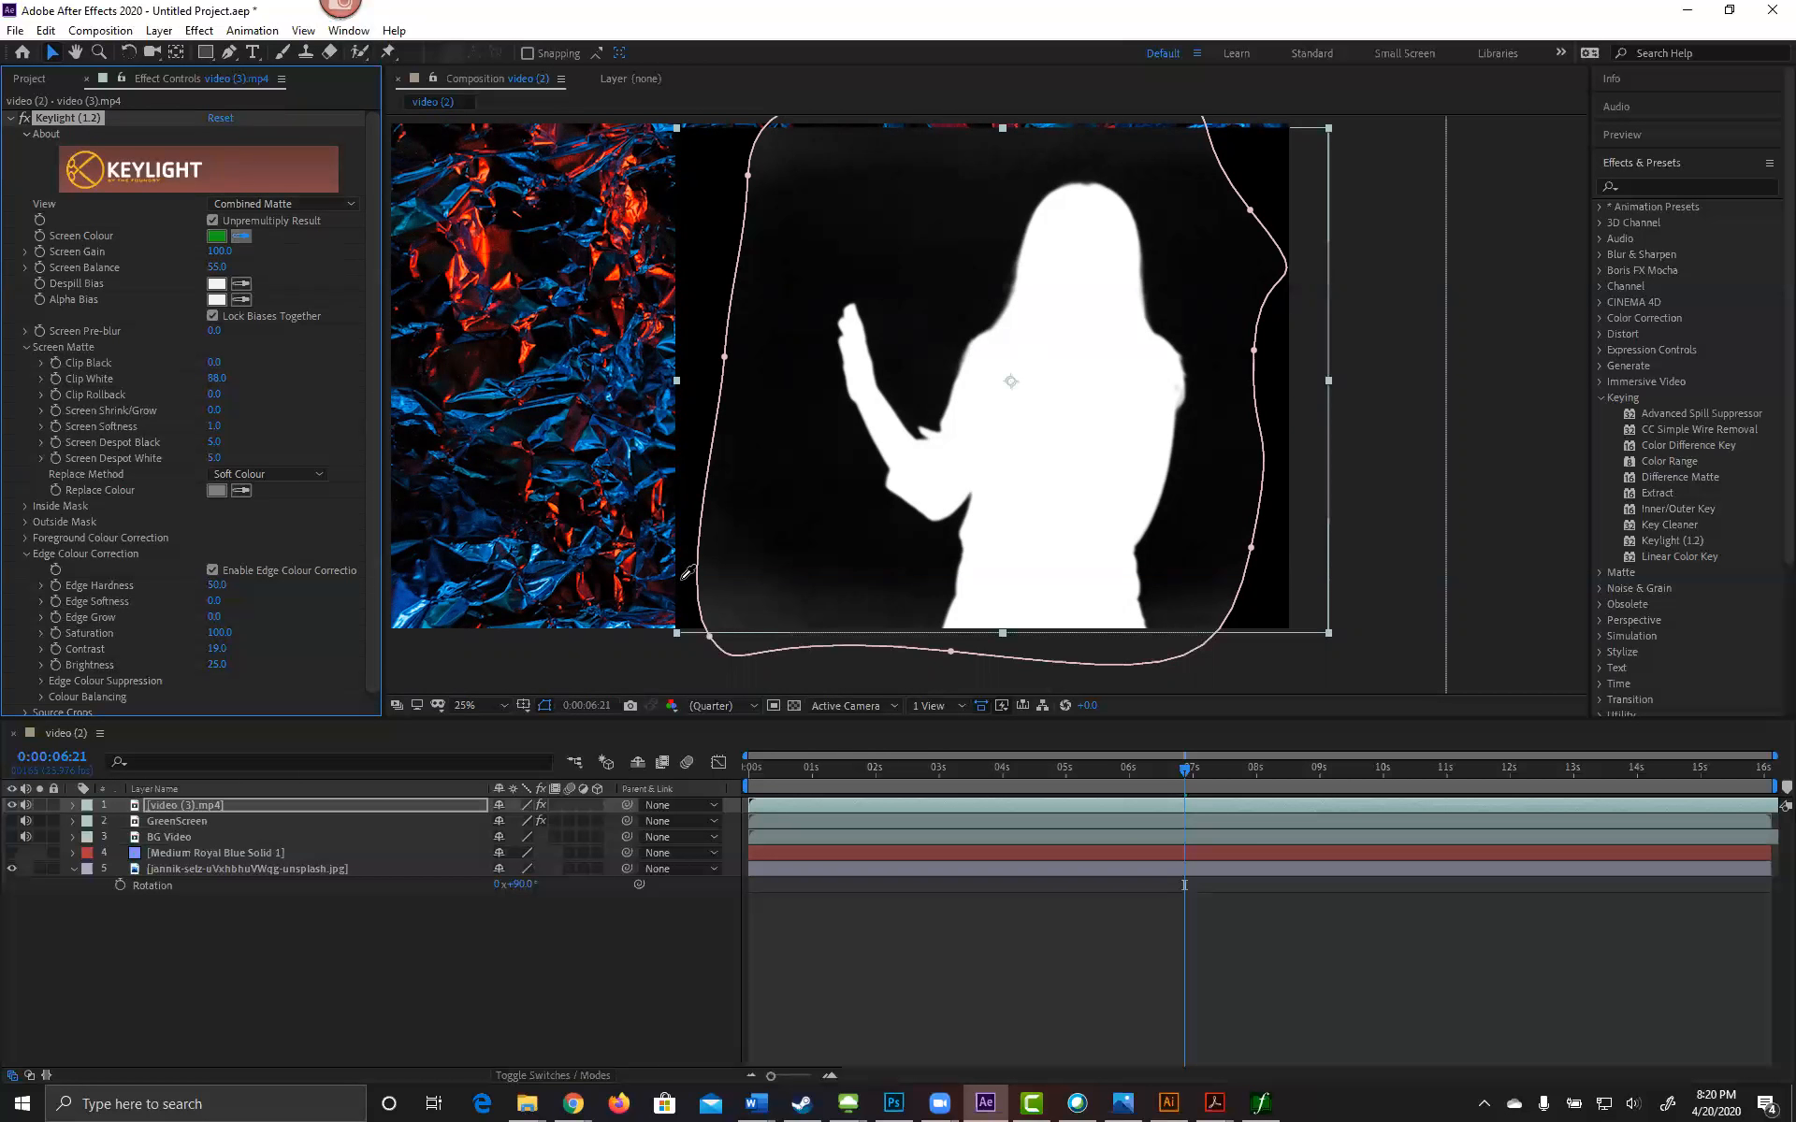
click(739, 608)
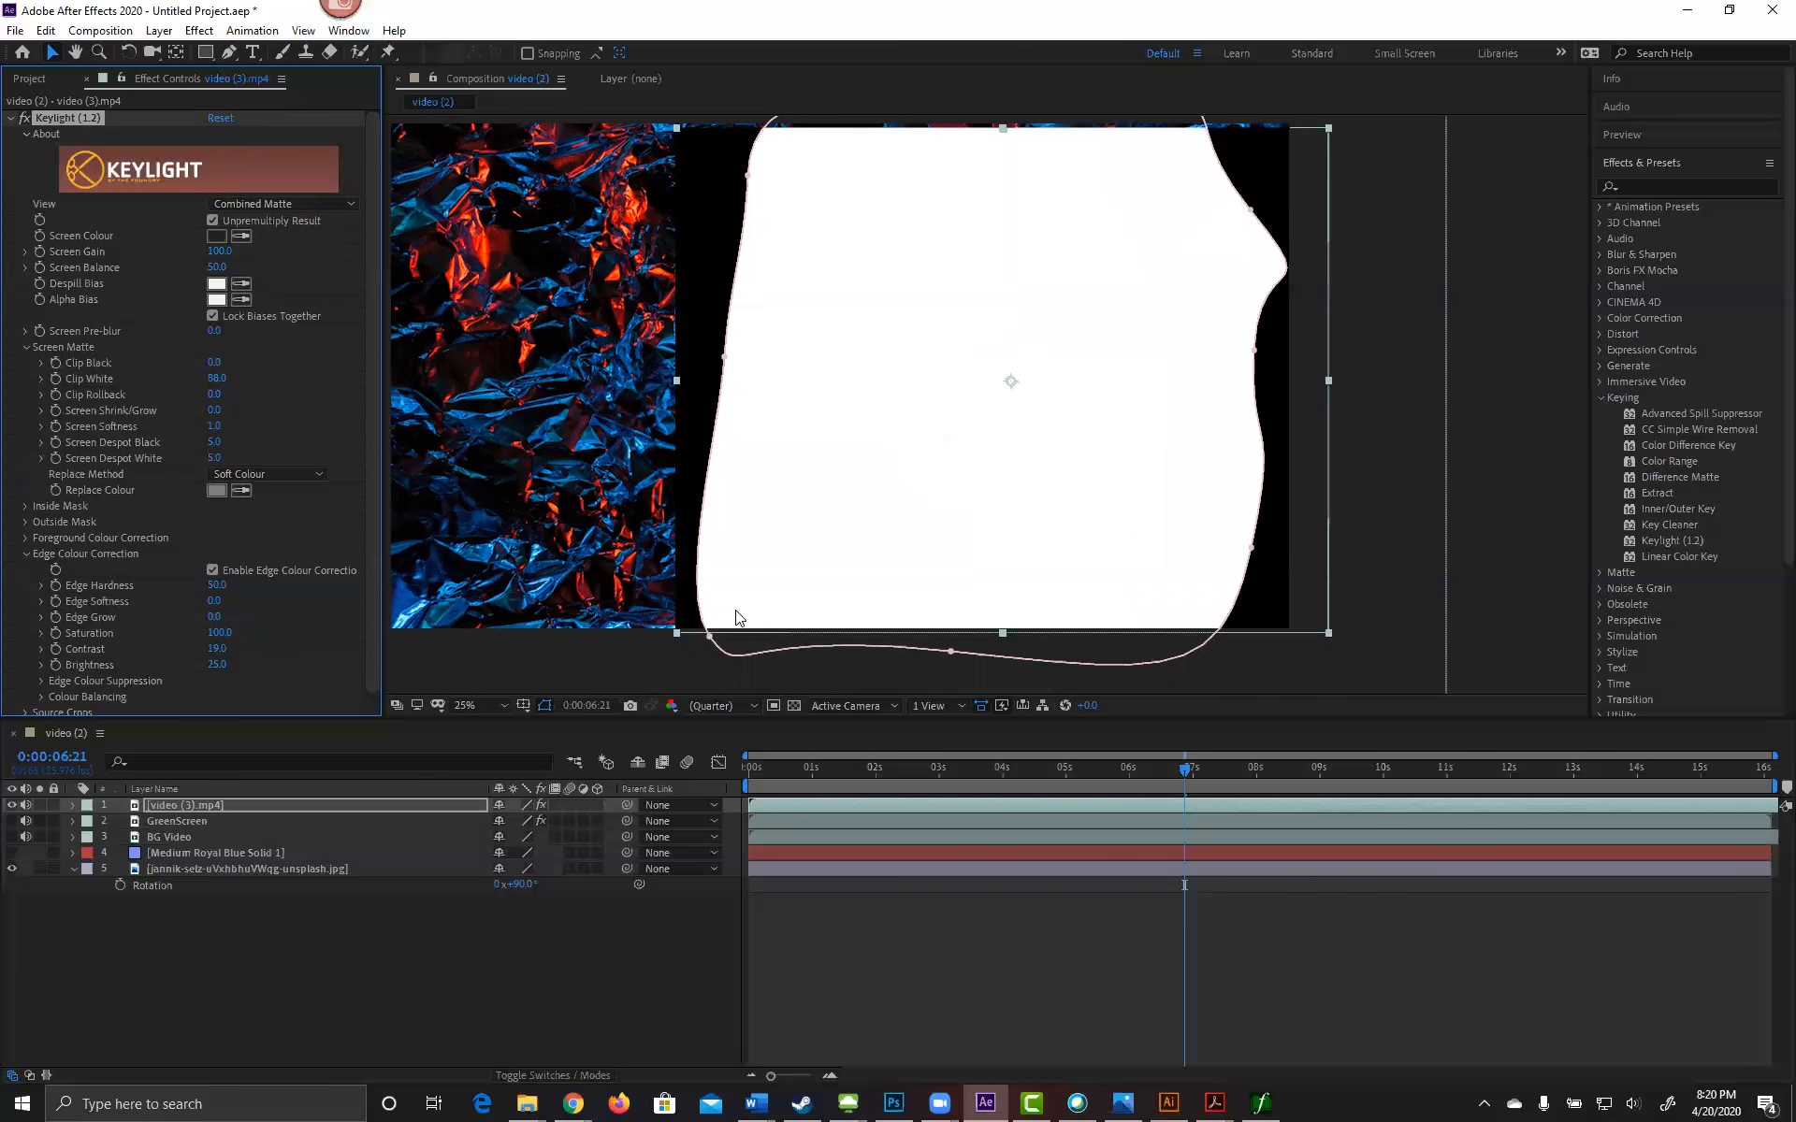
click(740, 549)
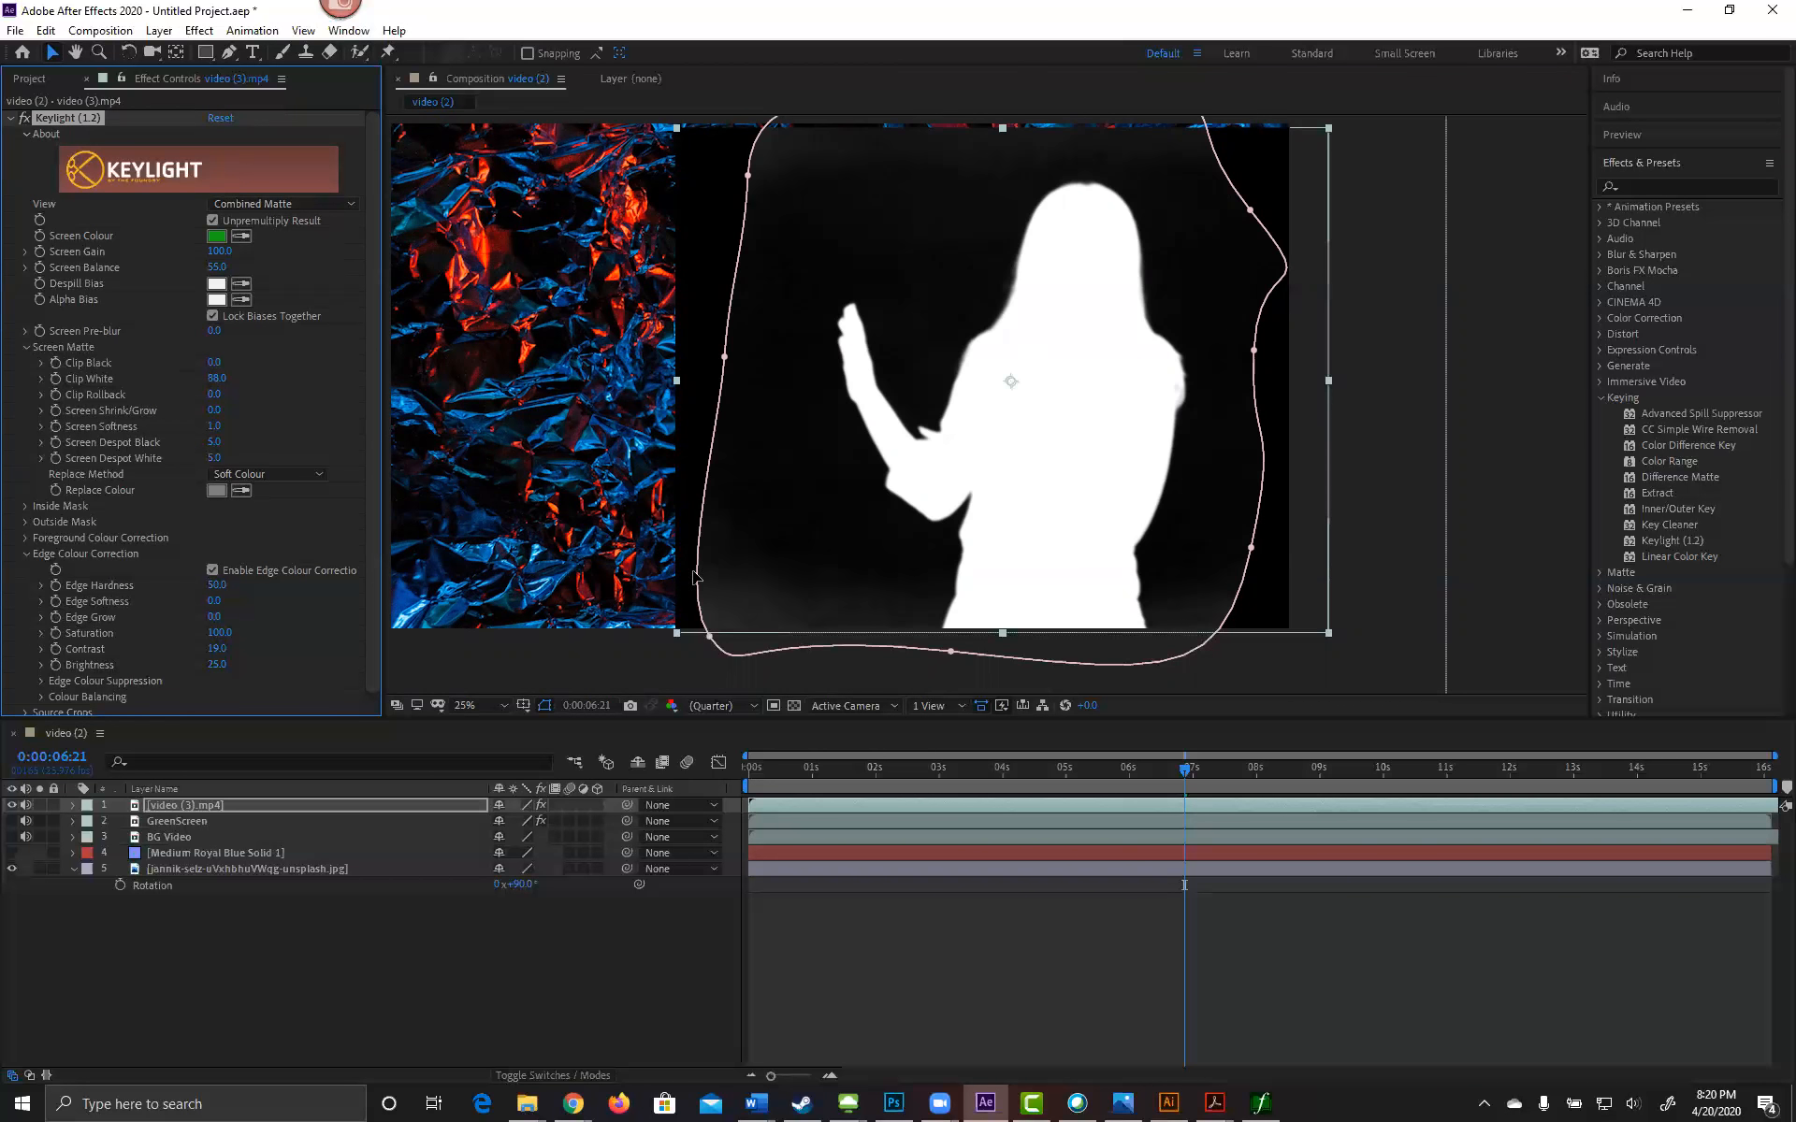
click(241, 236)
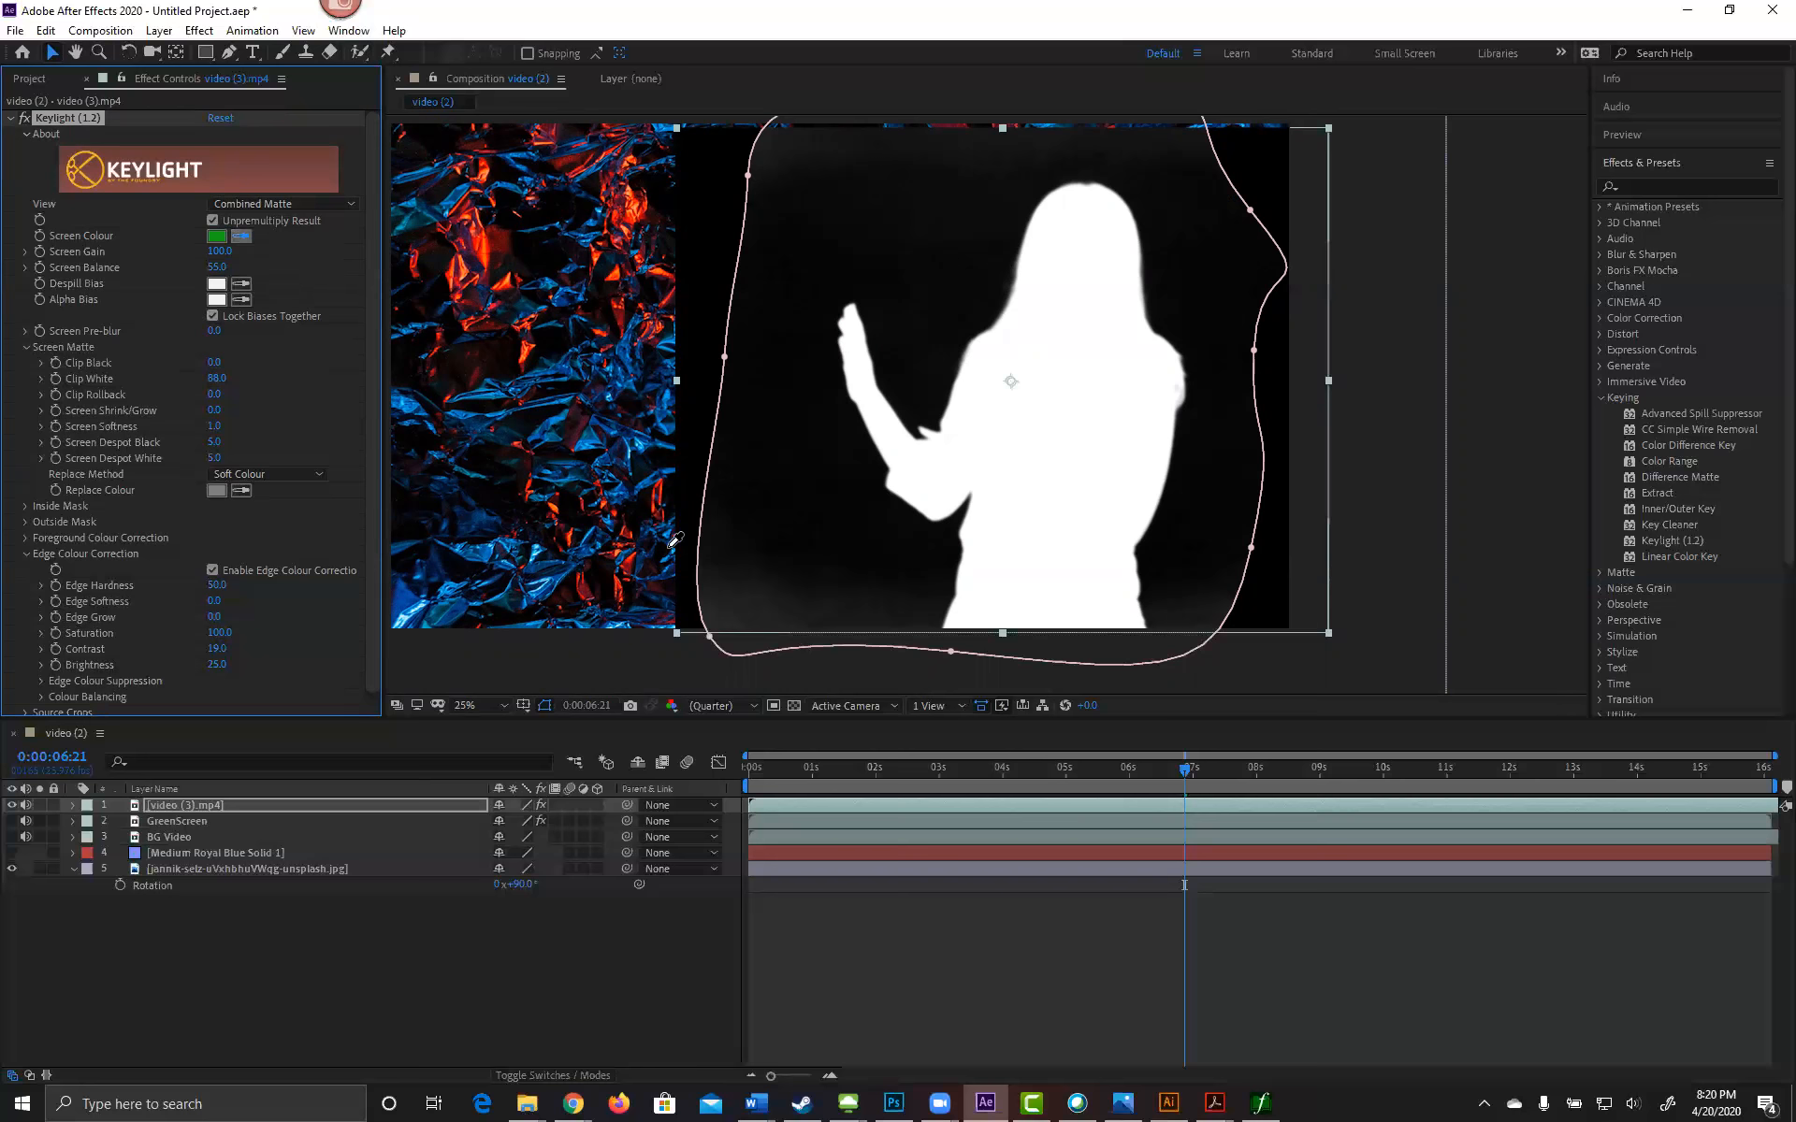
click(737, 608)
key(ctrl+z)
Step: Reset Keylight and sample the Screen Colour from the green backdrop near the mask's lower-left corner
click(220, 117)
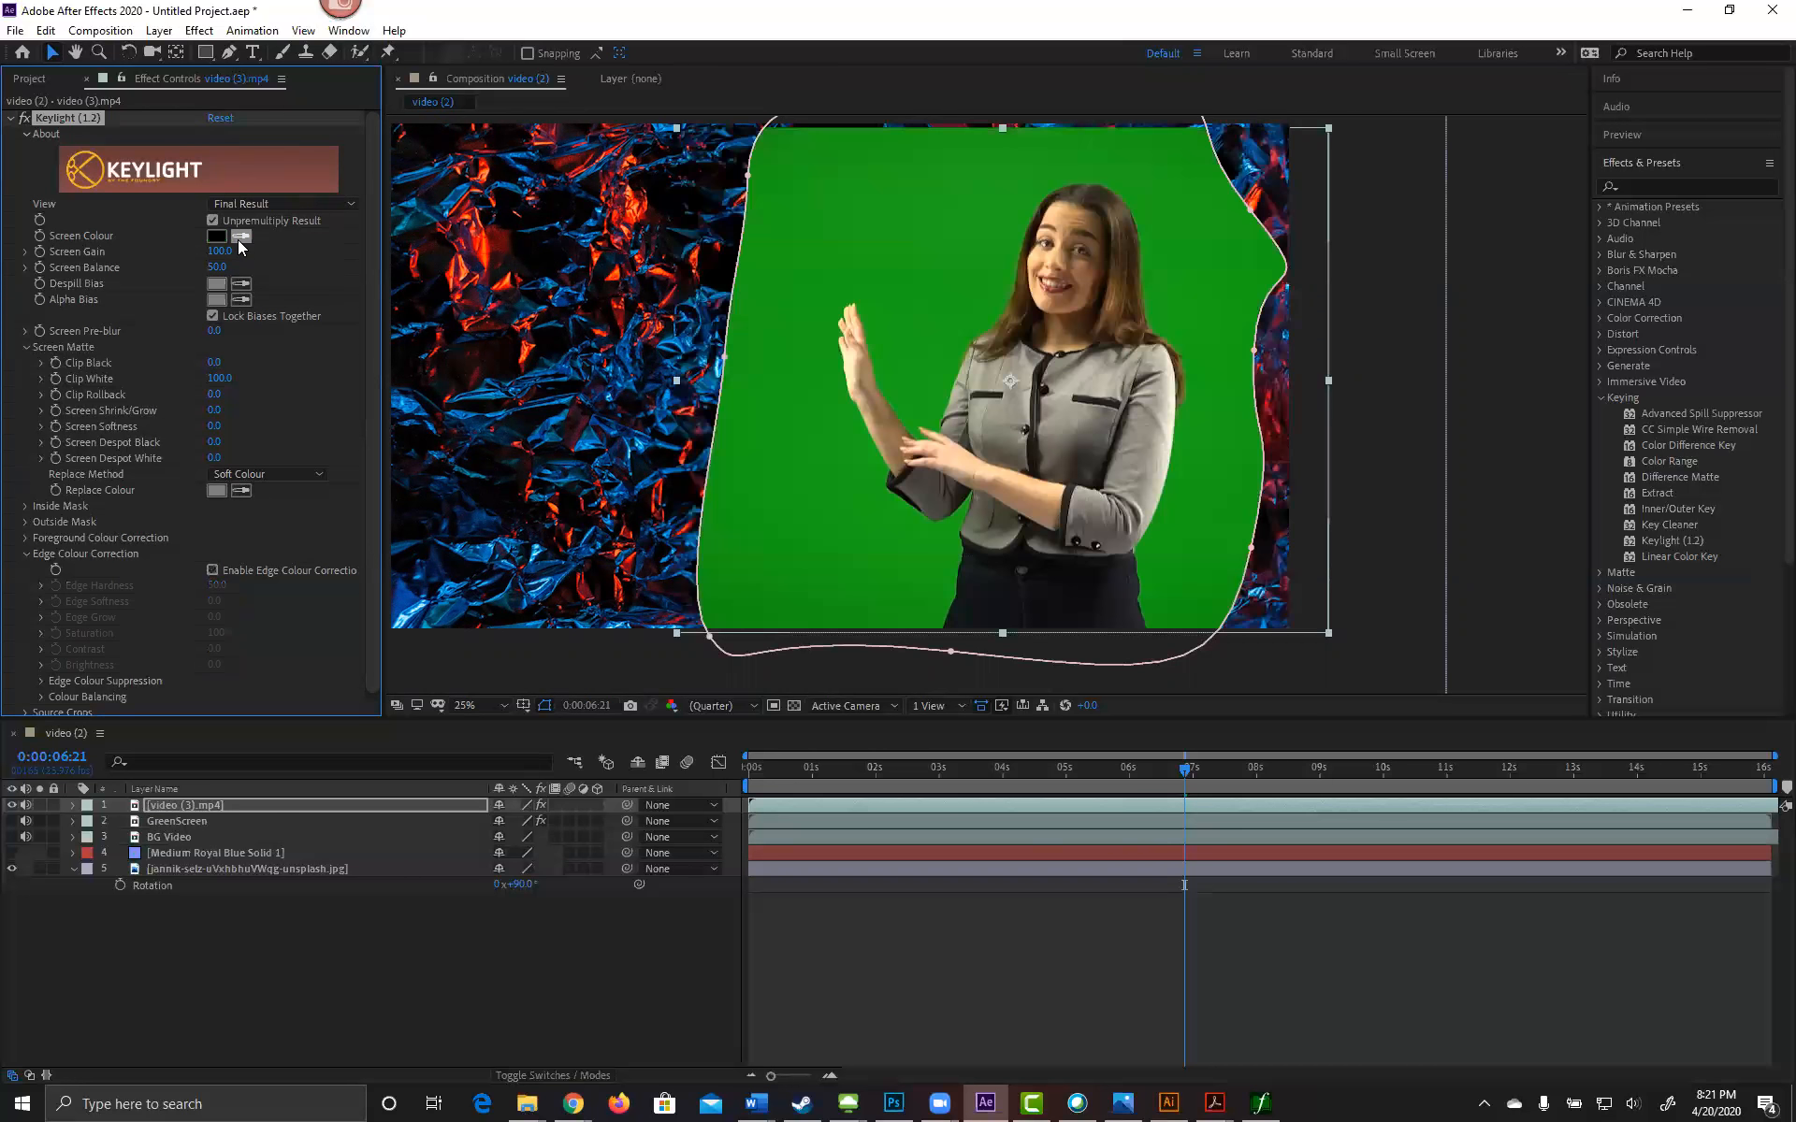
click(248, 235)
click(746, 617)
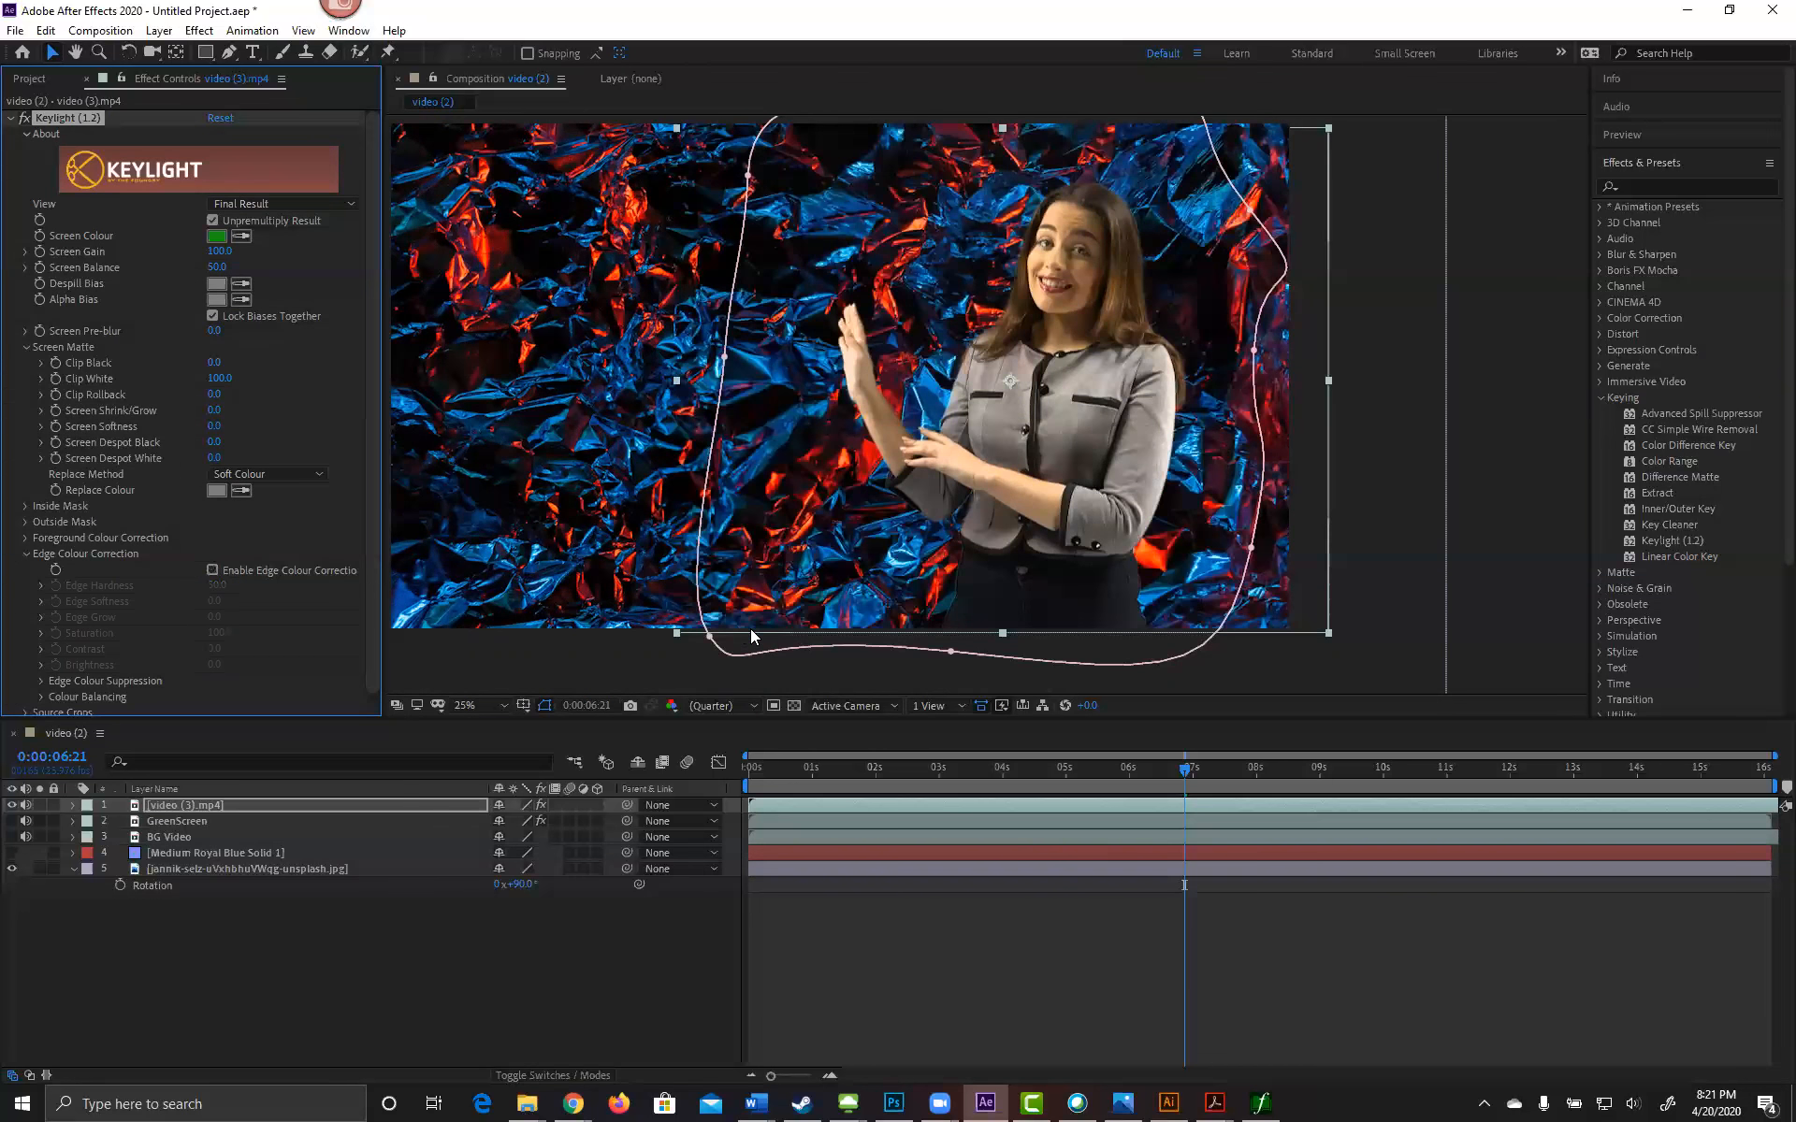
Step: Using the Combined Matte view, set Keylight's Clip White to 90, and return the view to Final Result
click(271, 203)
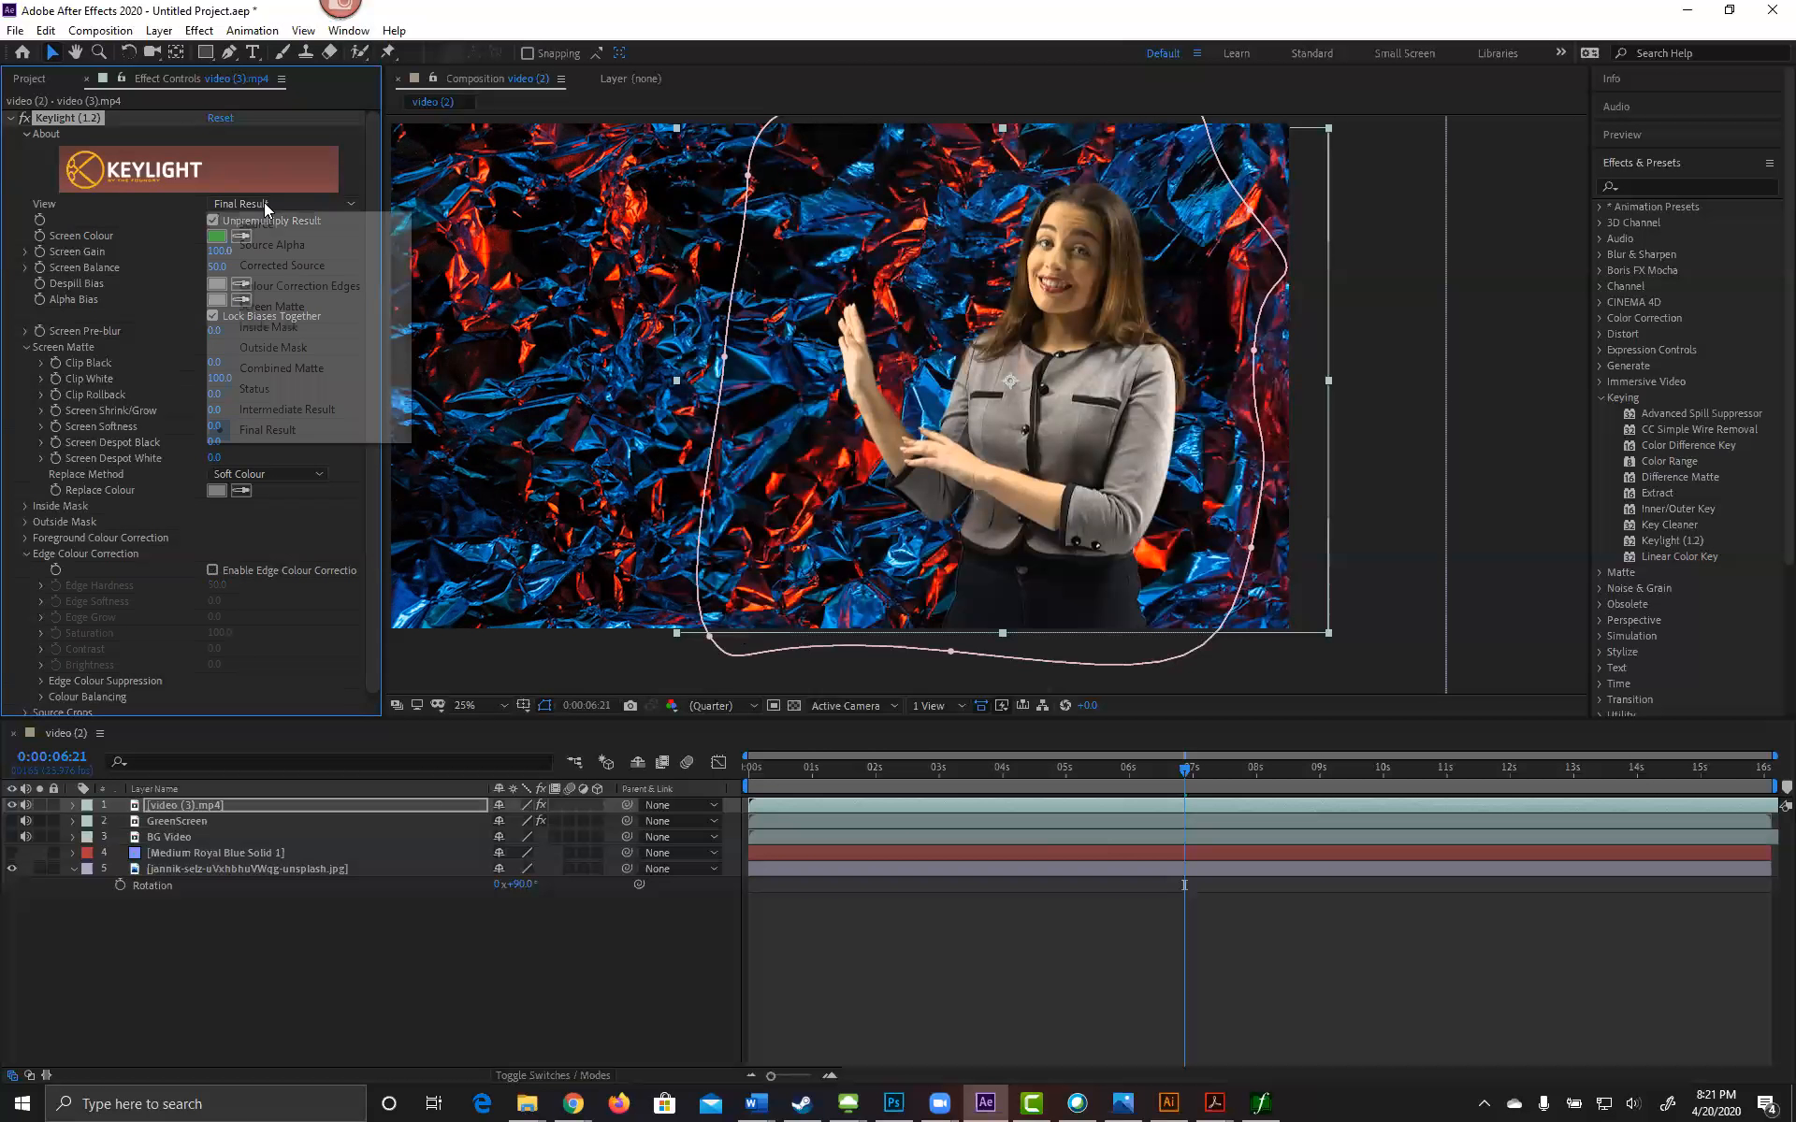
click(323, 368)
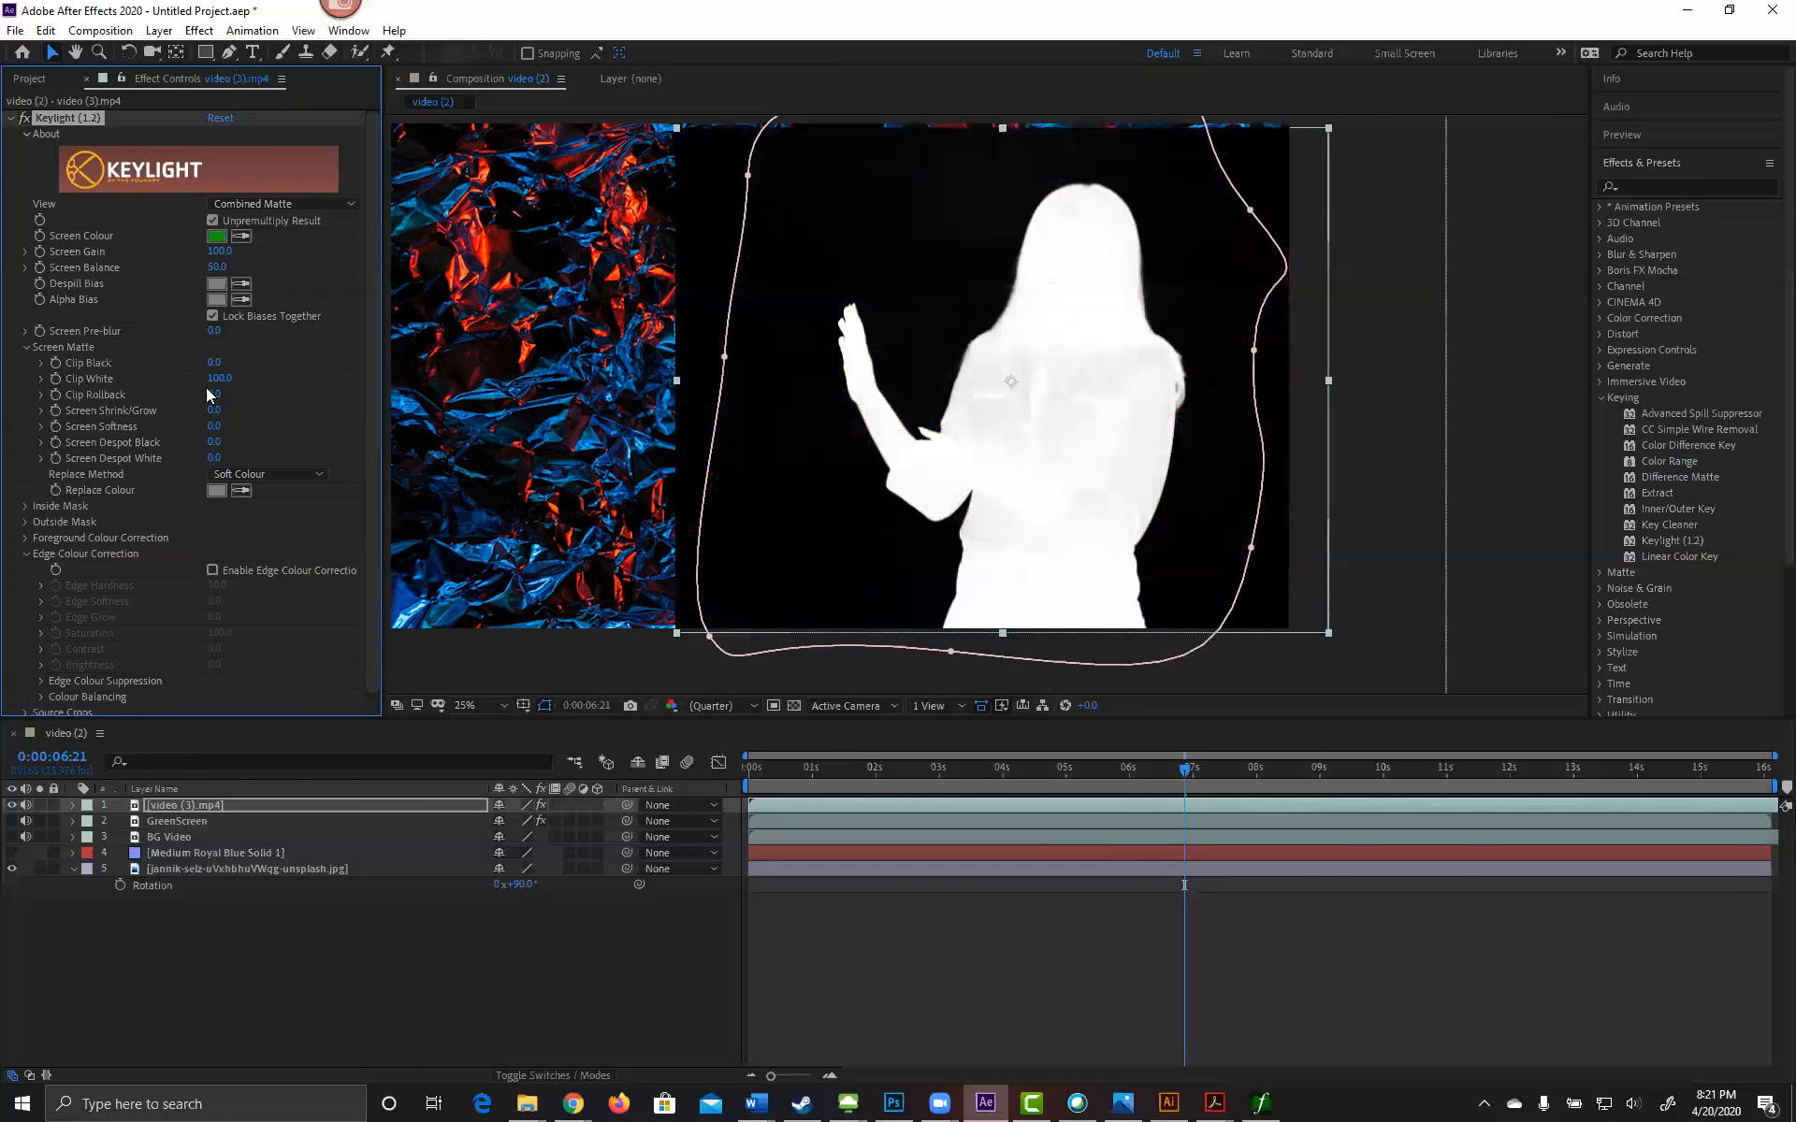
drag(212, 361, 24, 365)
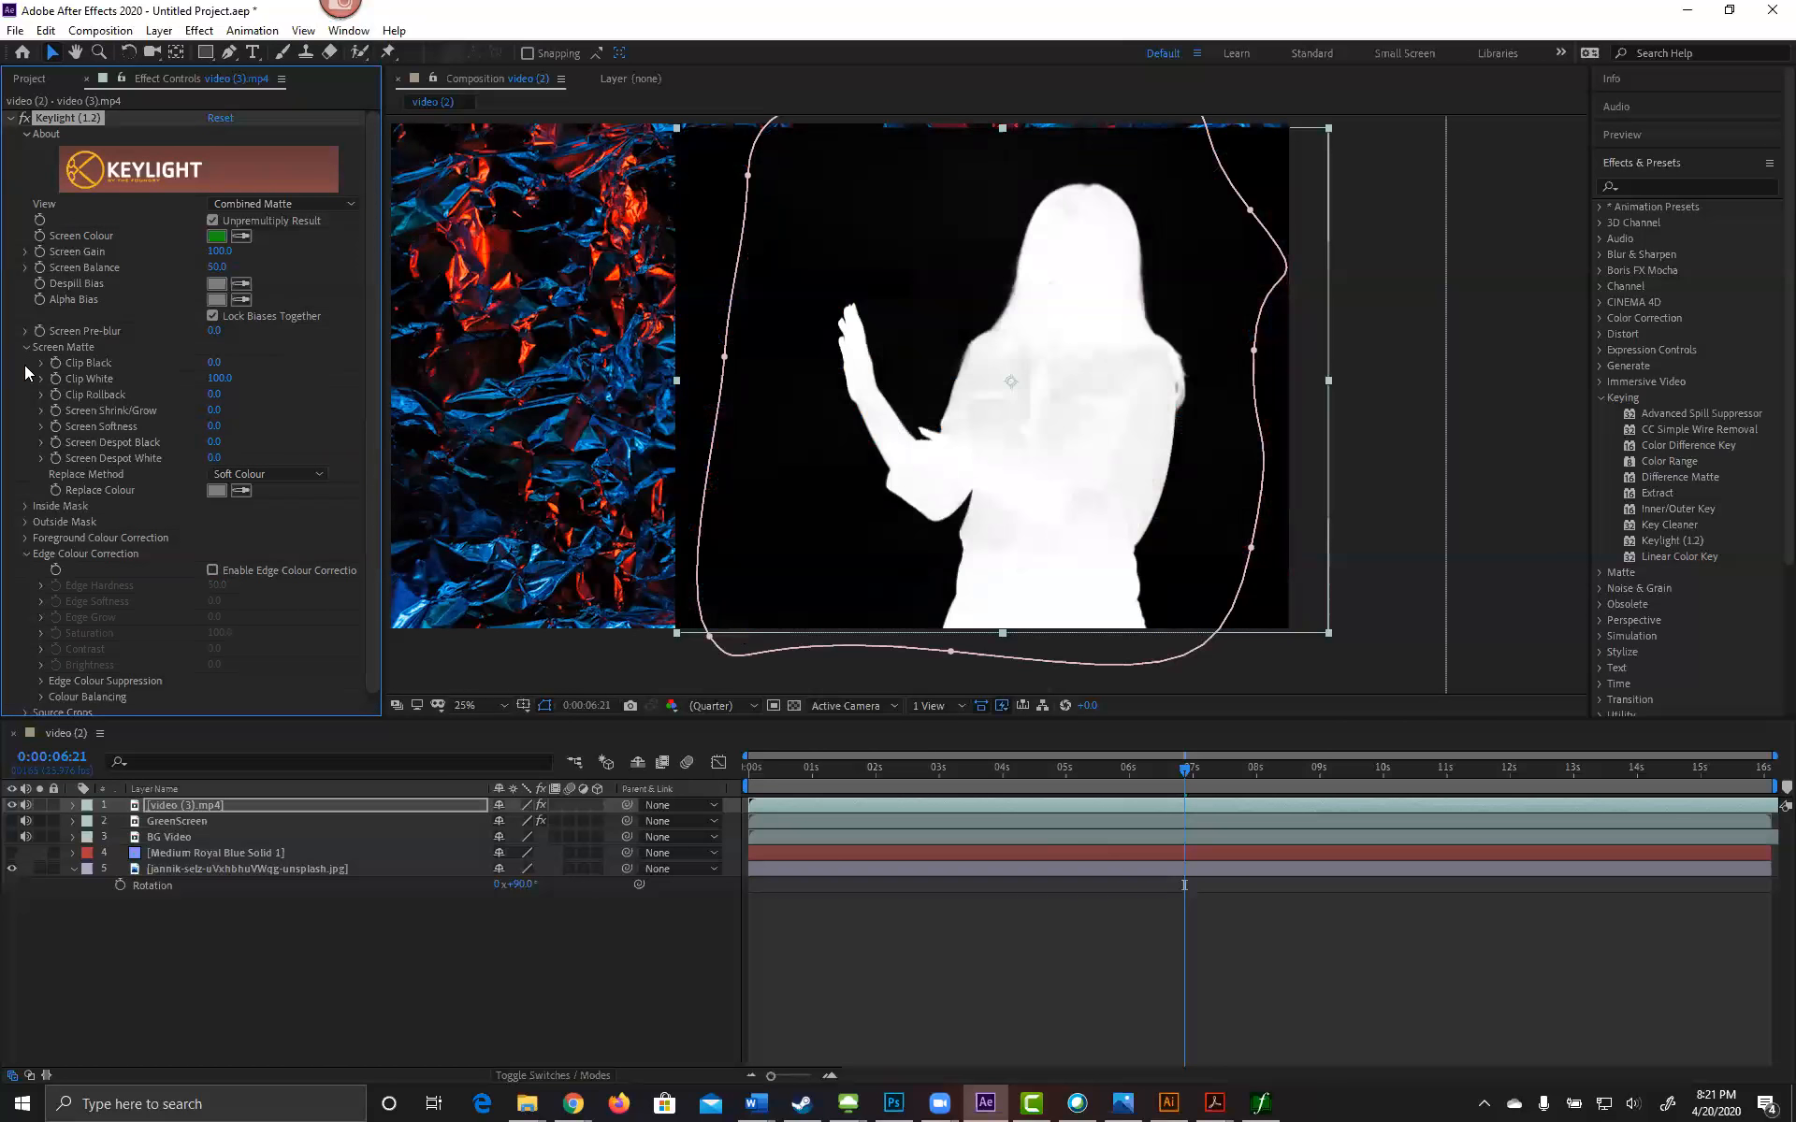
click(220, 379)
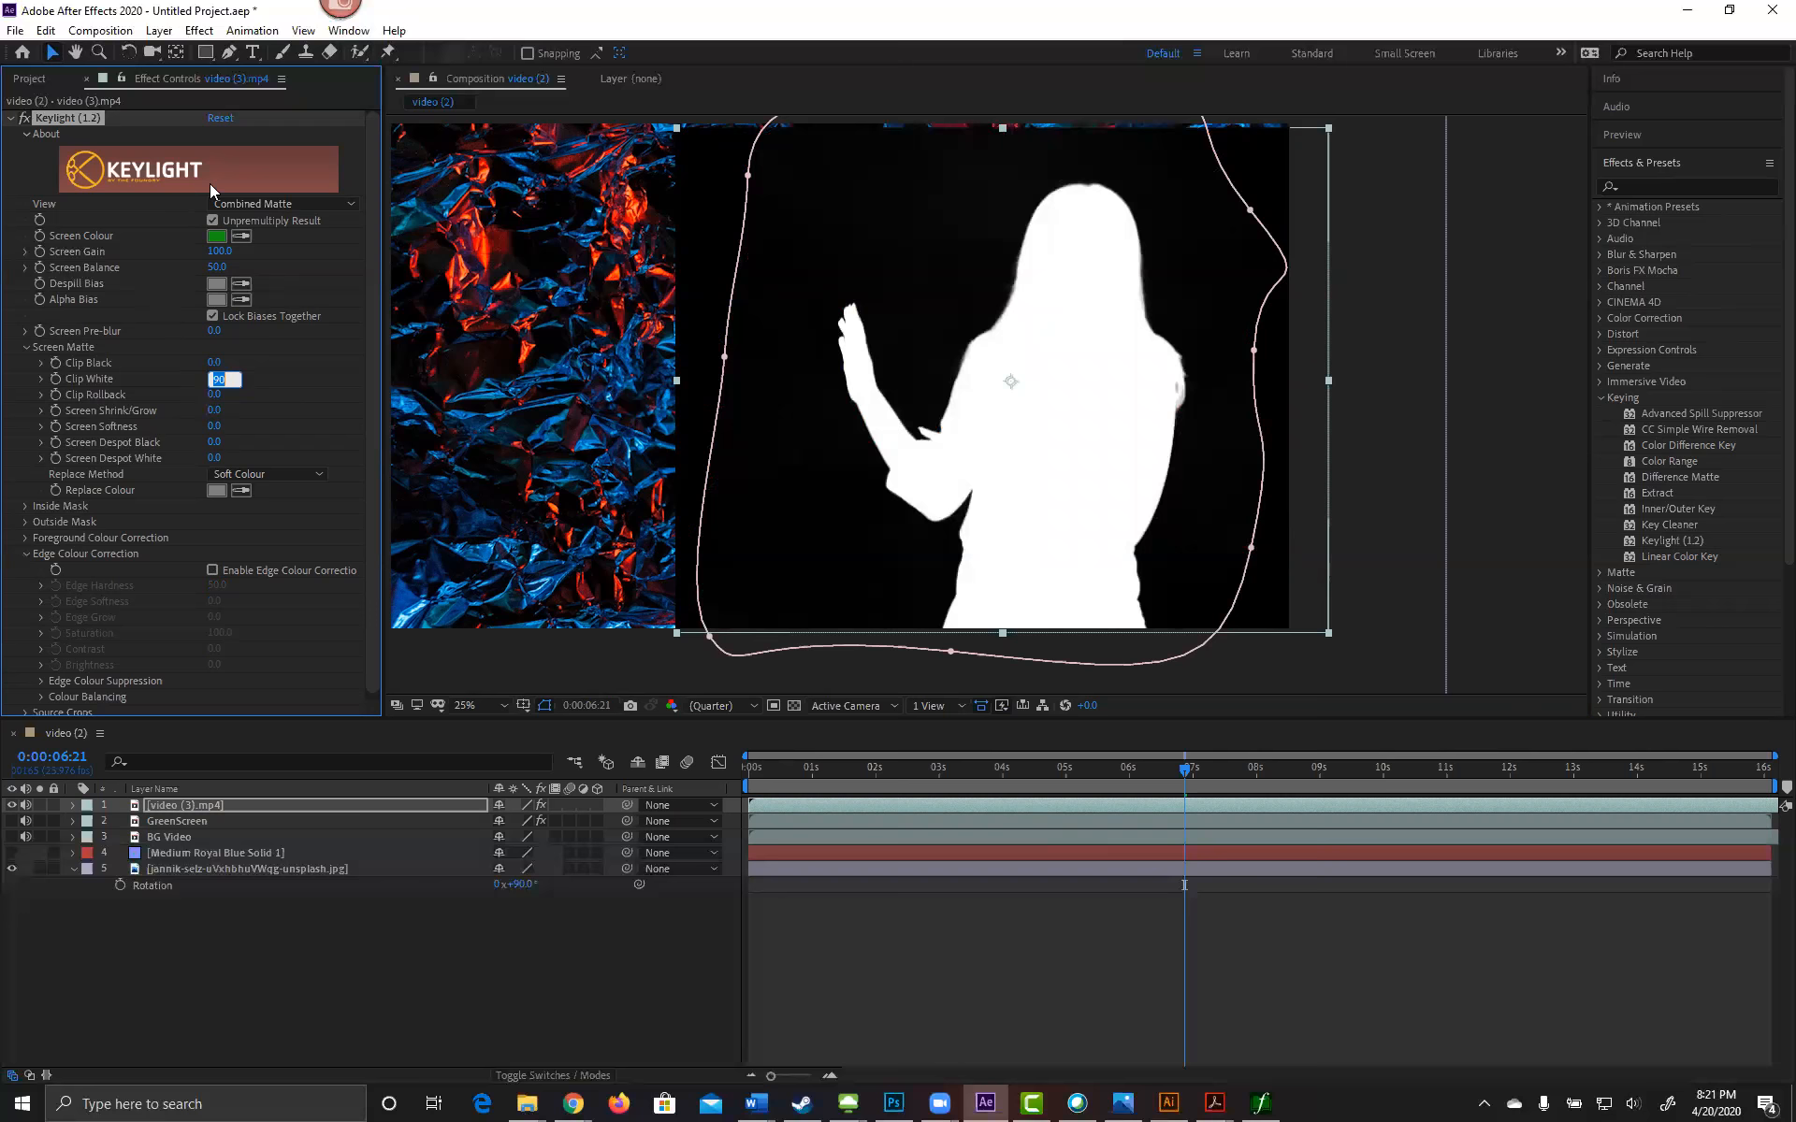
click(236, 201)
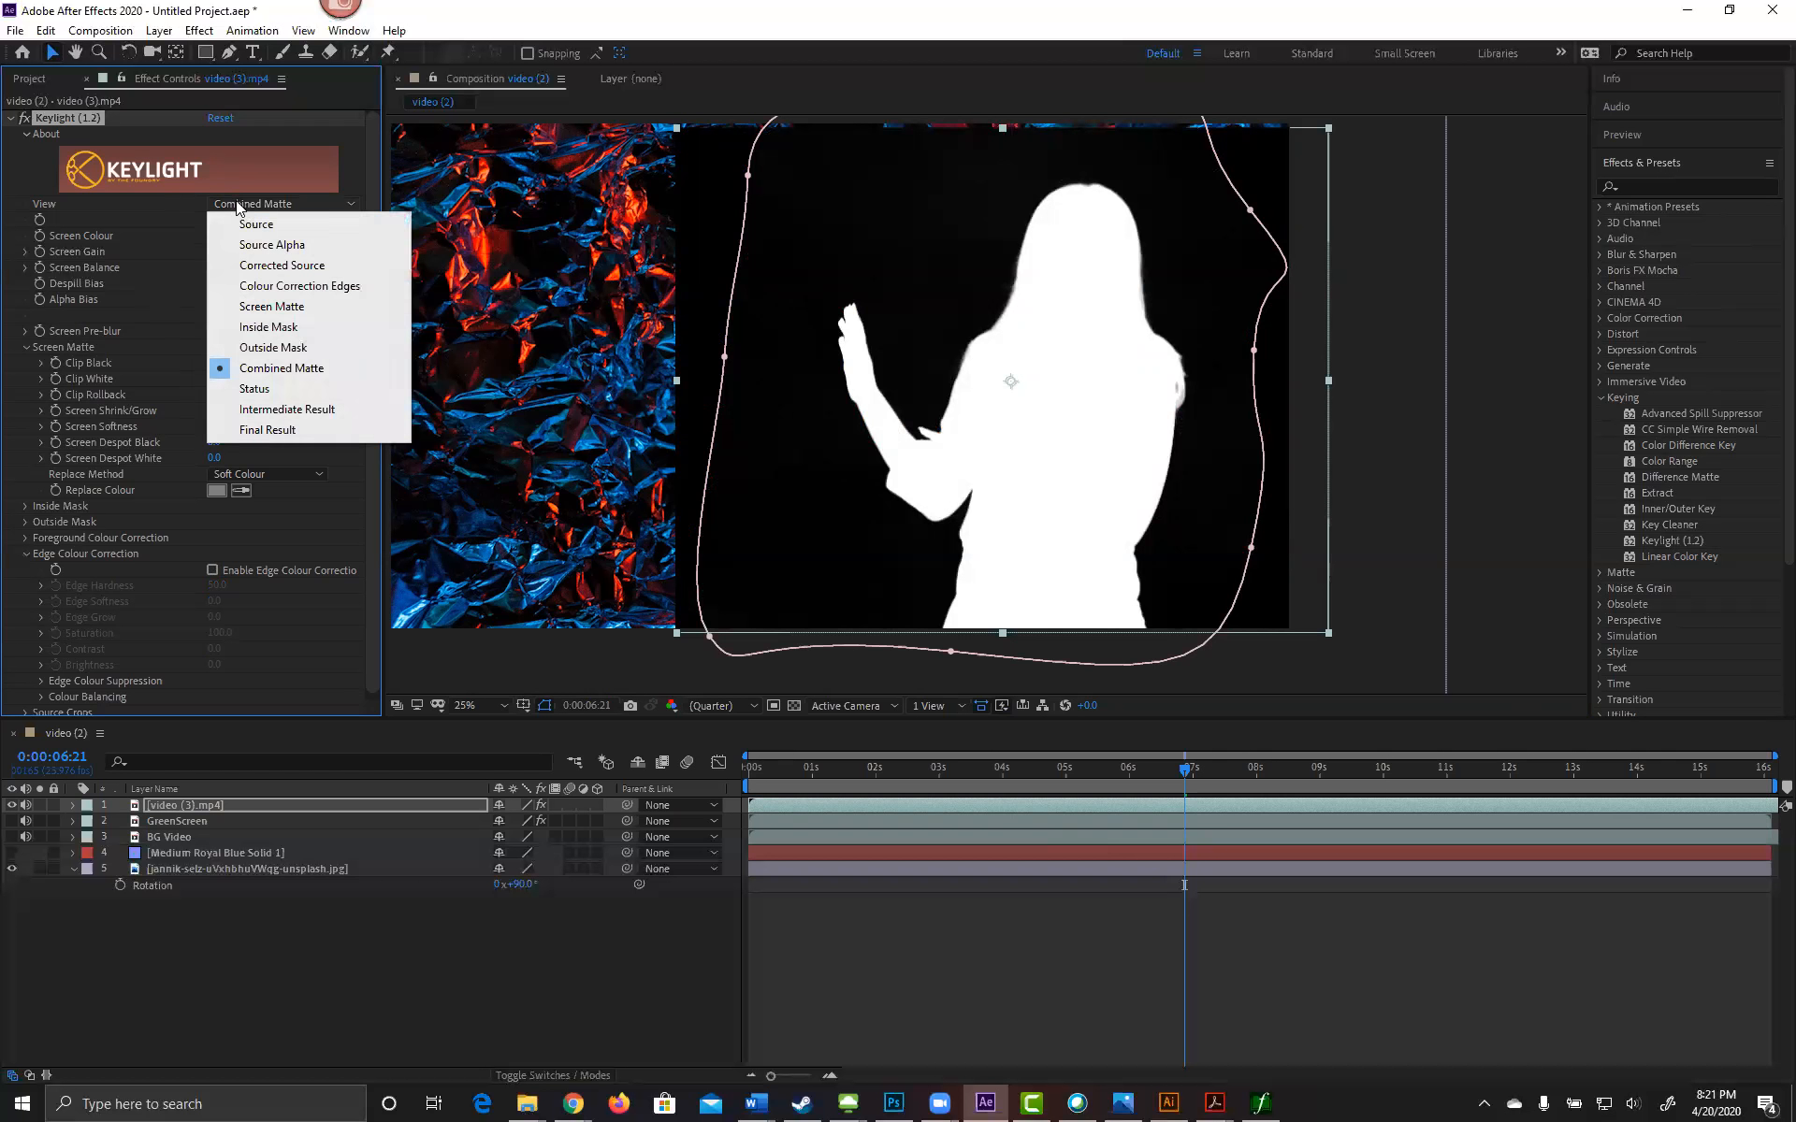
click(272, 424)
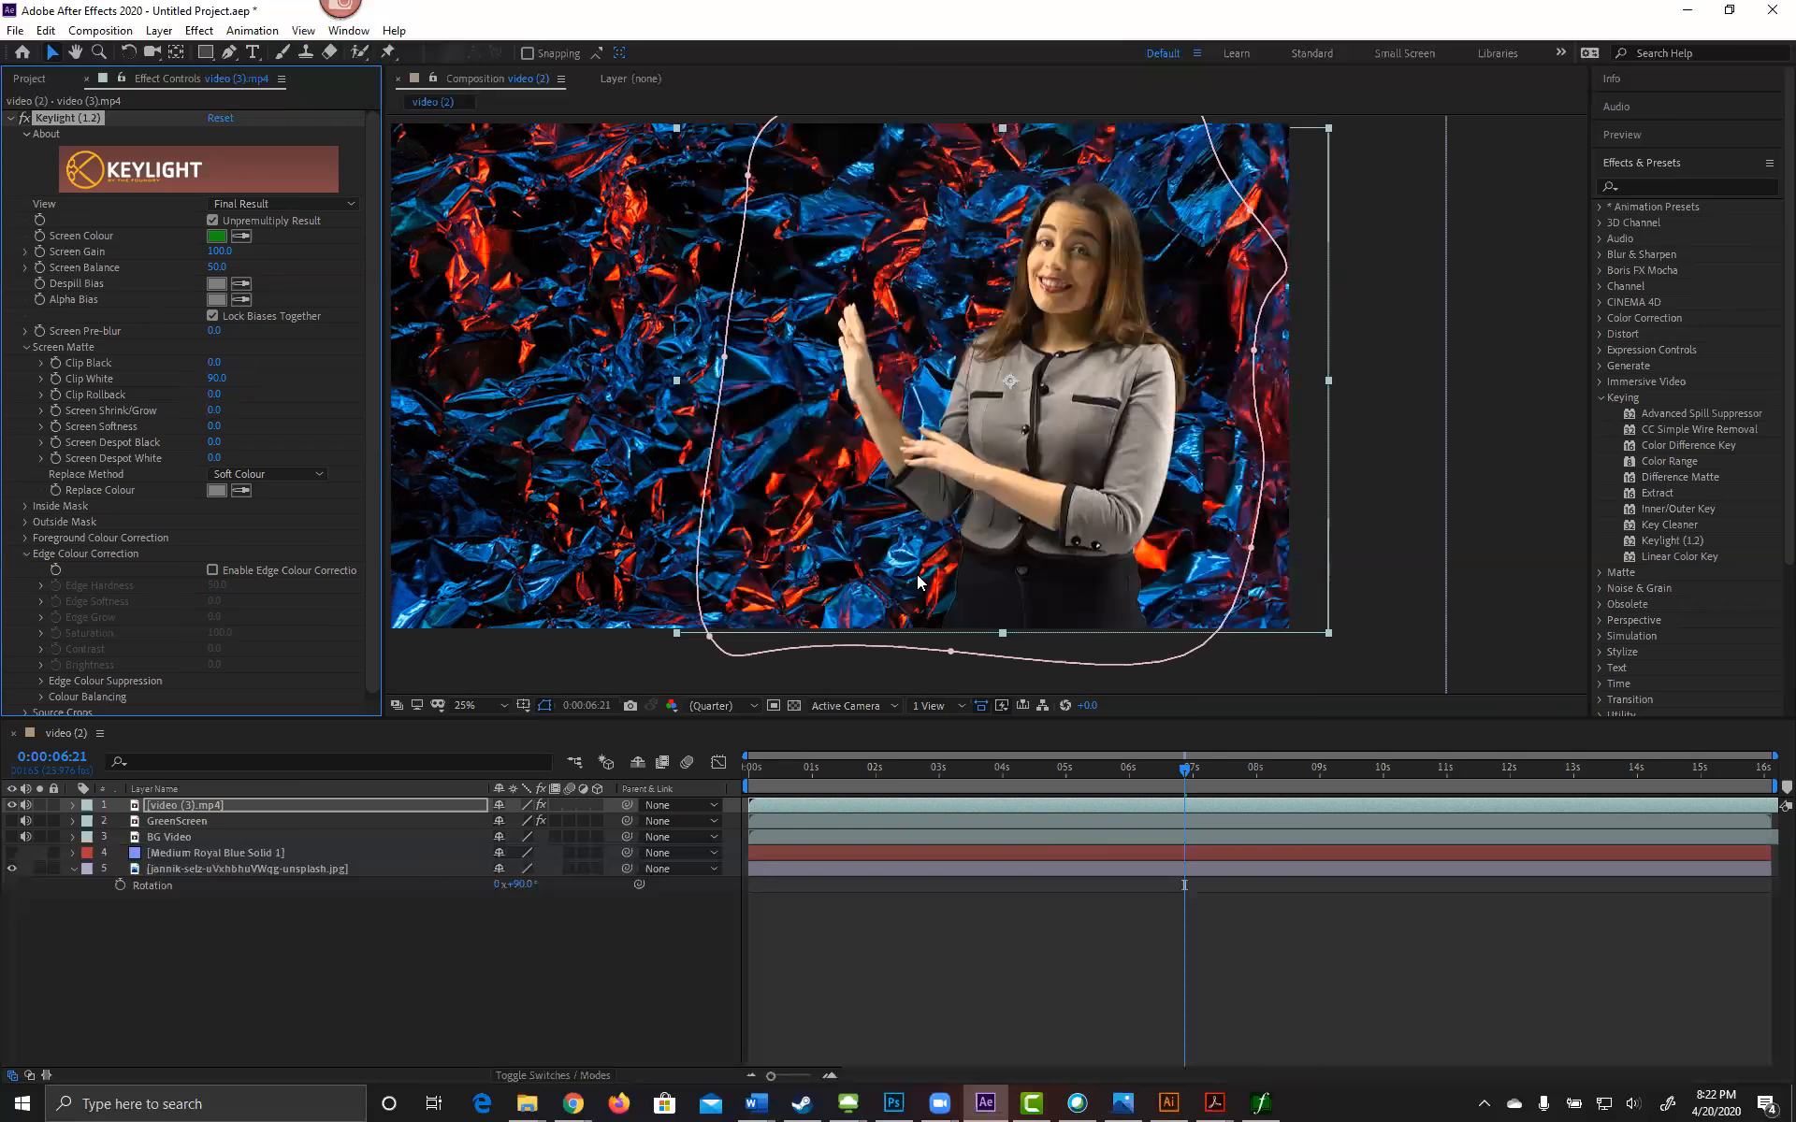
Step: Examine the keyed edge at the woman's waist at 100% and look through Keylight's Outside Mask and Inside Mask settings
scroll(917, 577, up, 3)
key(space)
drag(1035, 396, 904, 106)
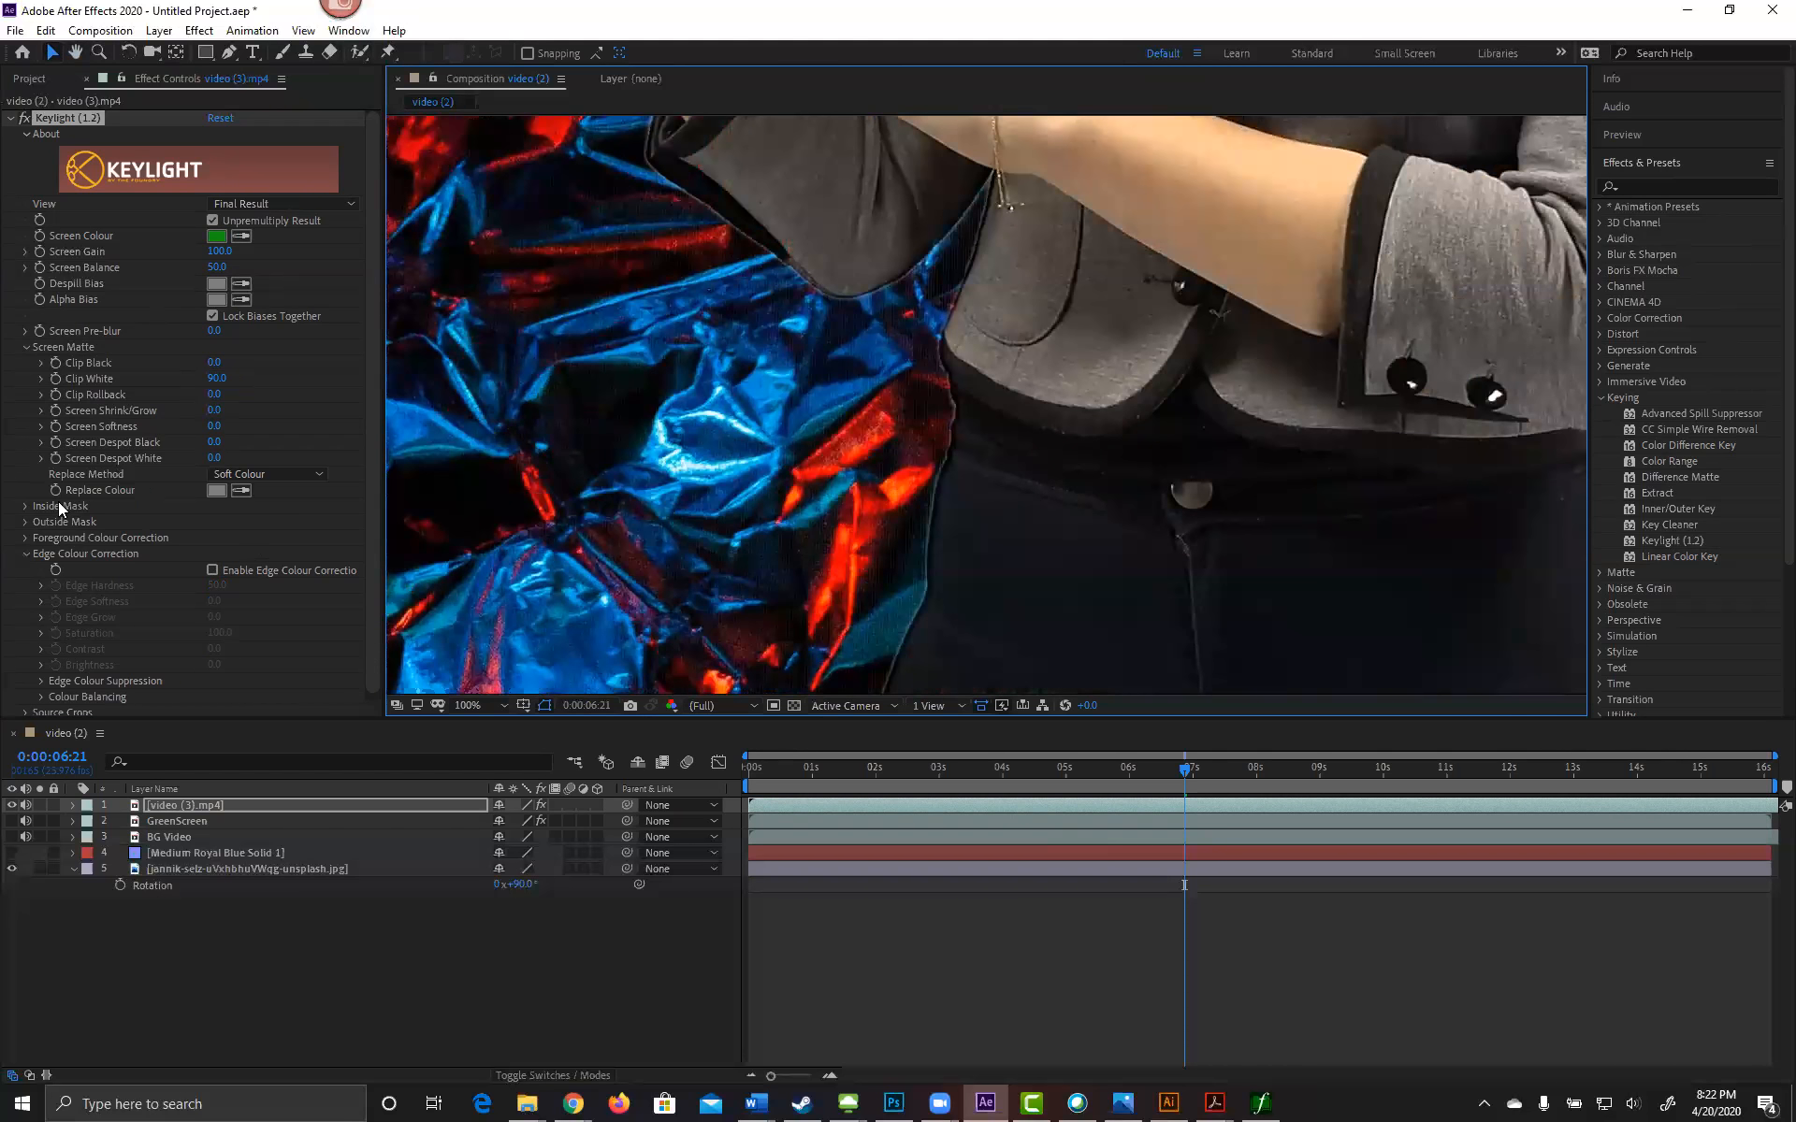
click(22, 521)
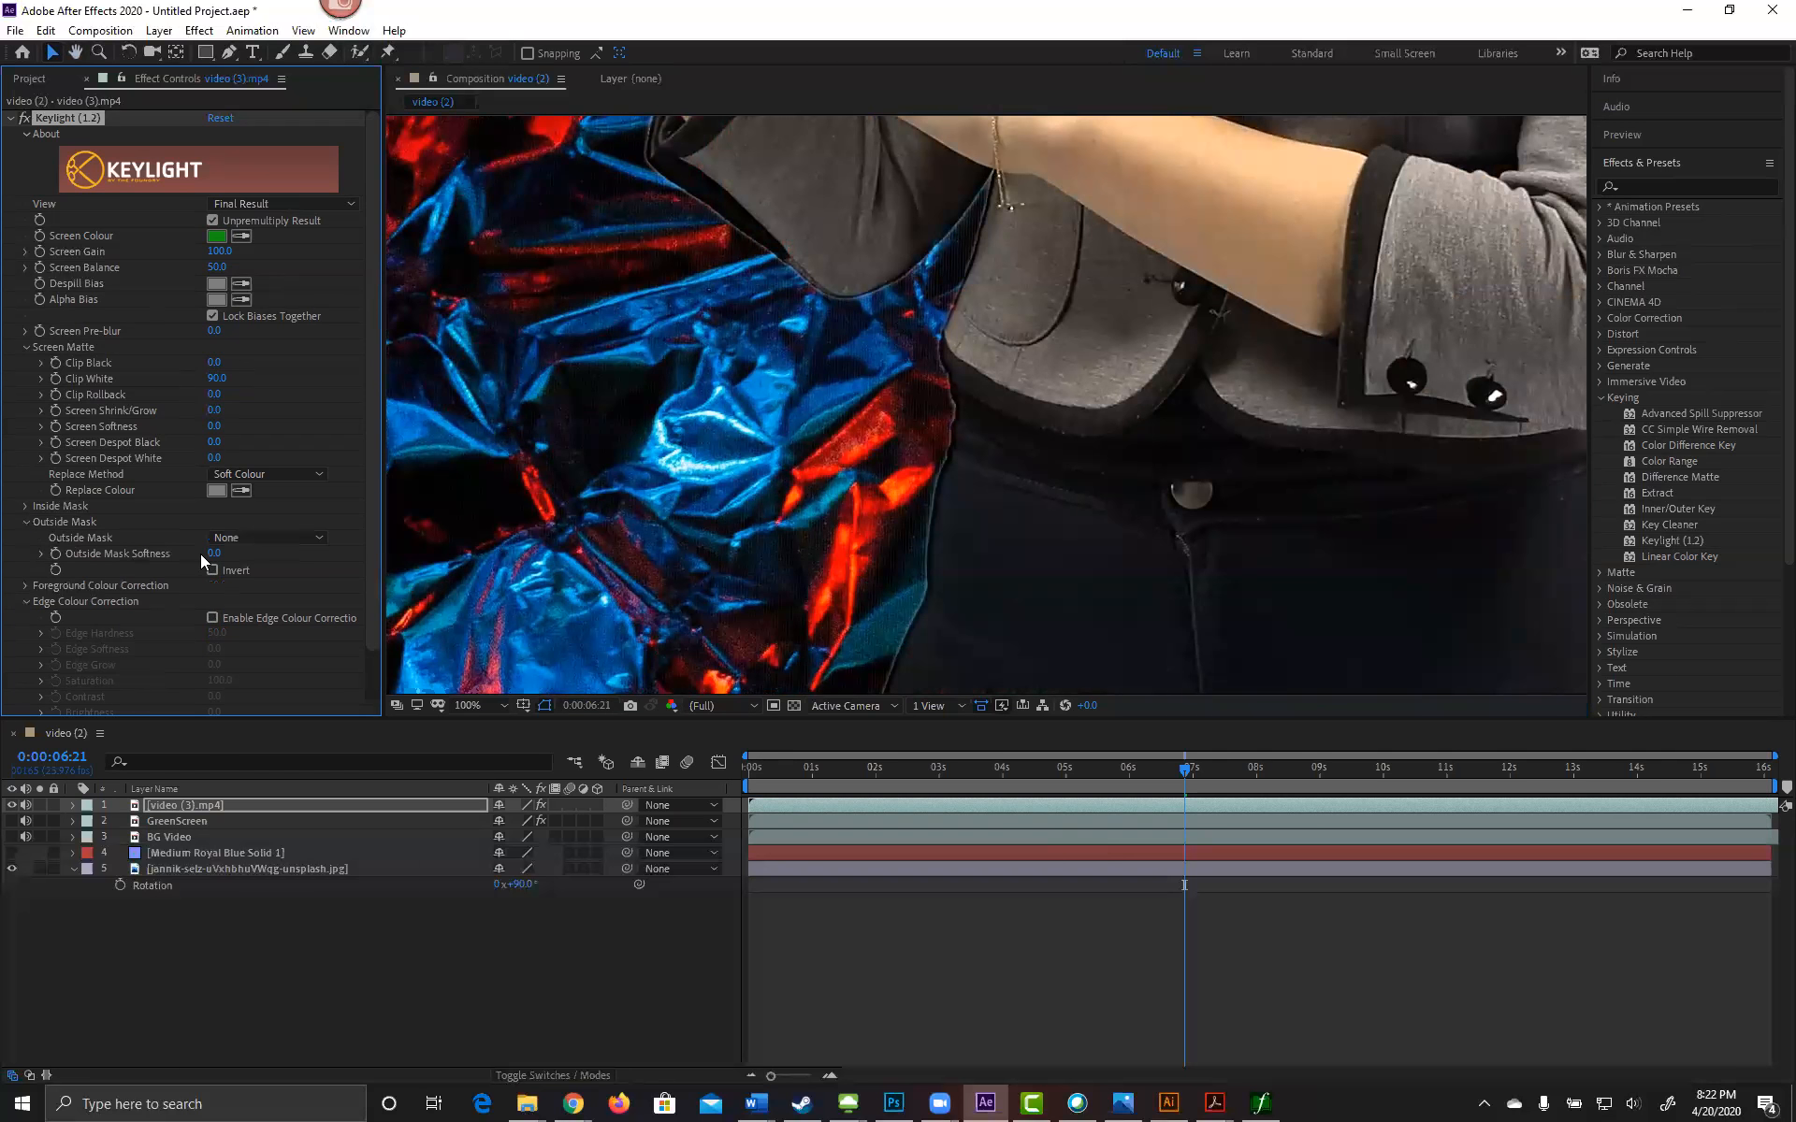
click(23, 505)
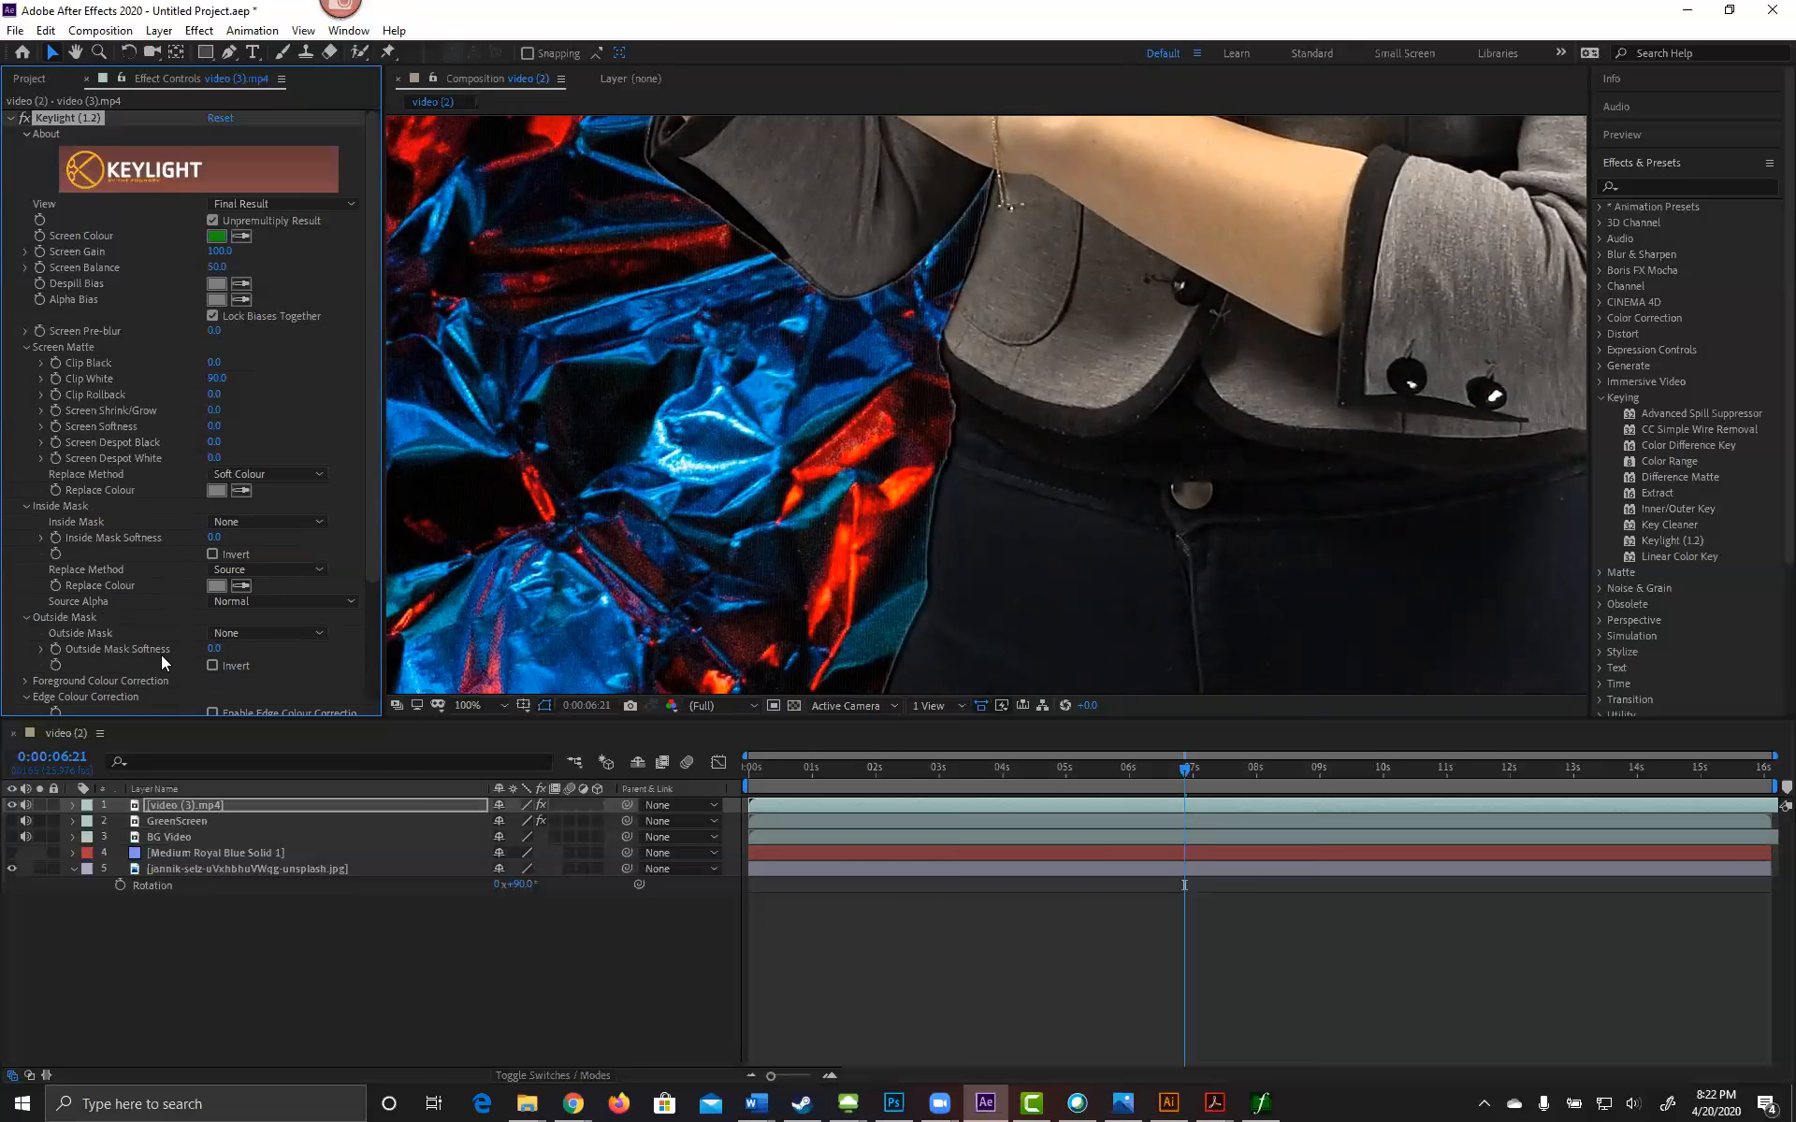
click(26, 506)
click(23, 524)
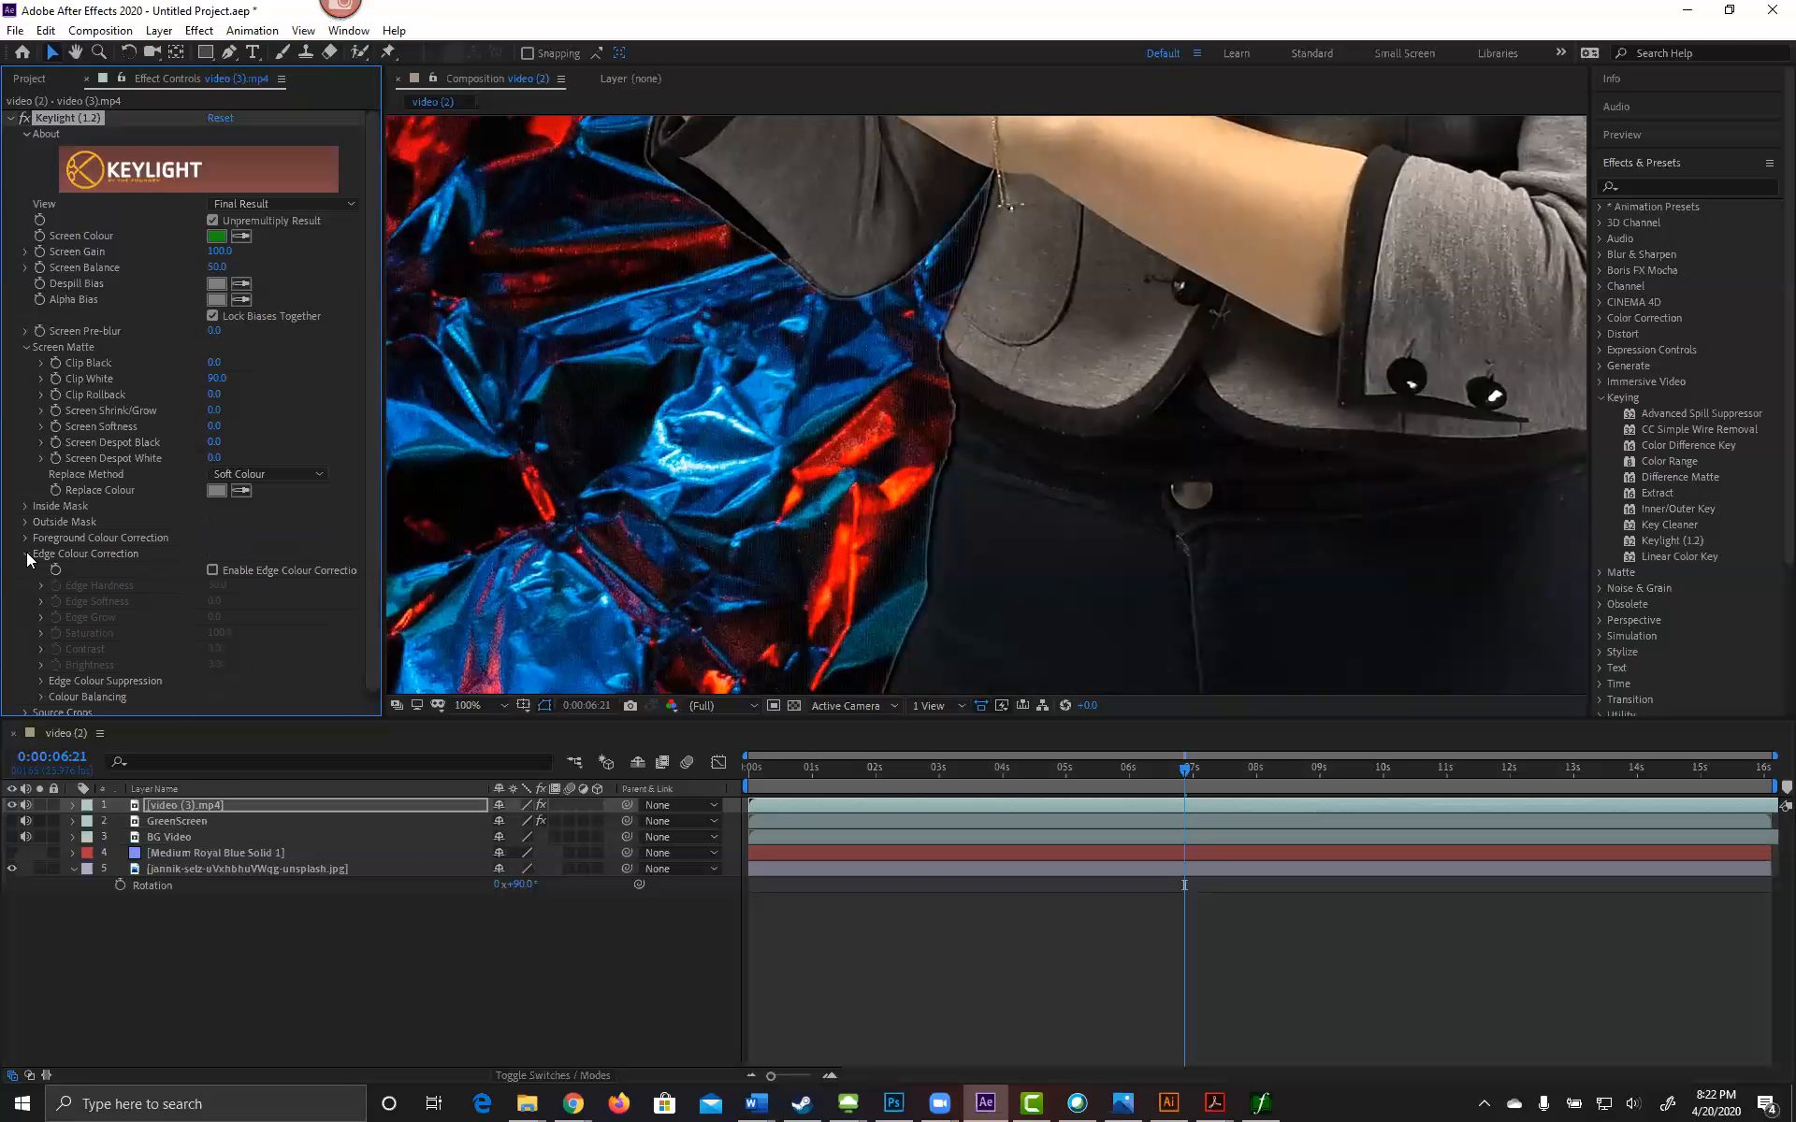
Step: Collapse Edge Colour Correction, look through the Source Crops settings, and test the Edge Colour Alpha value
scroll(230, 488, down, 1)
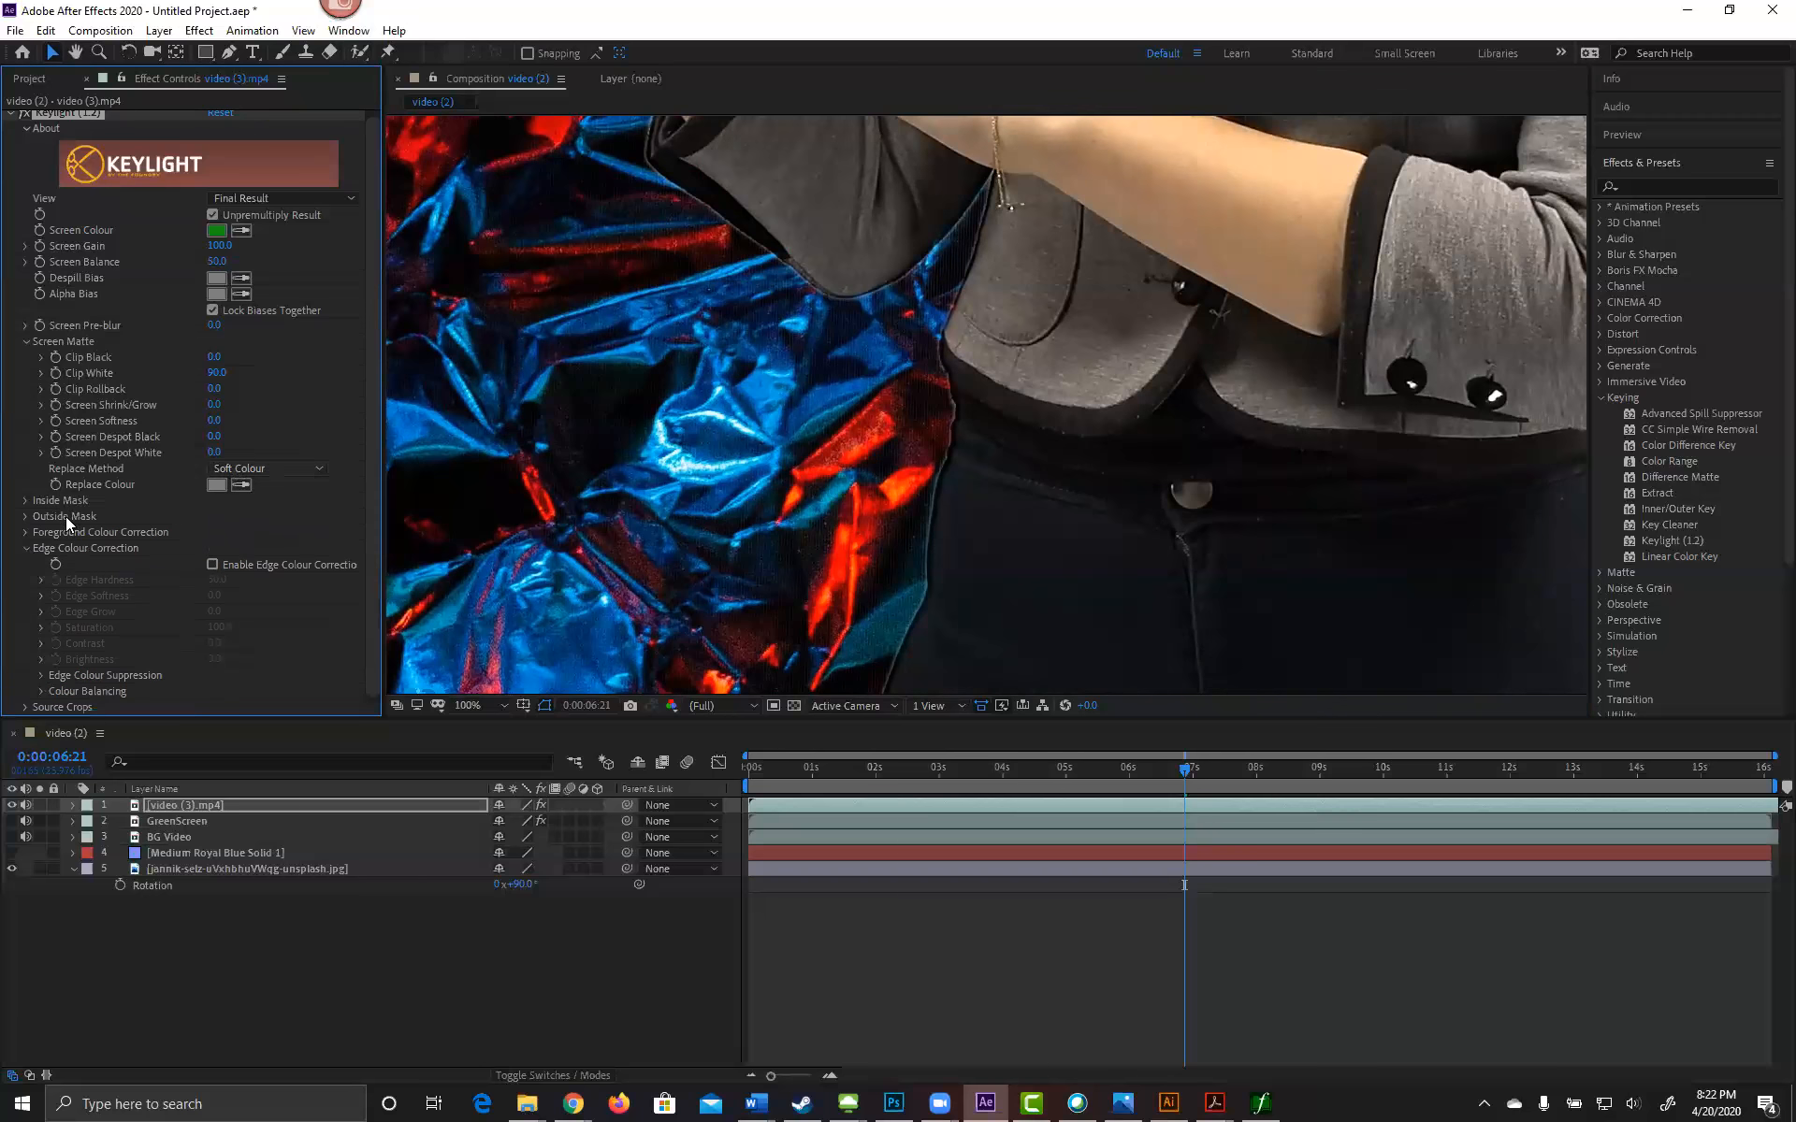
click(30, 550)
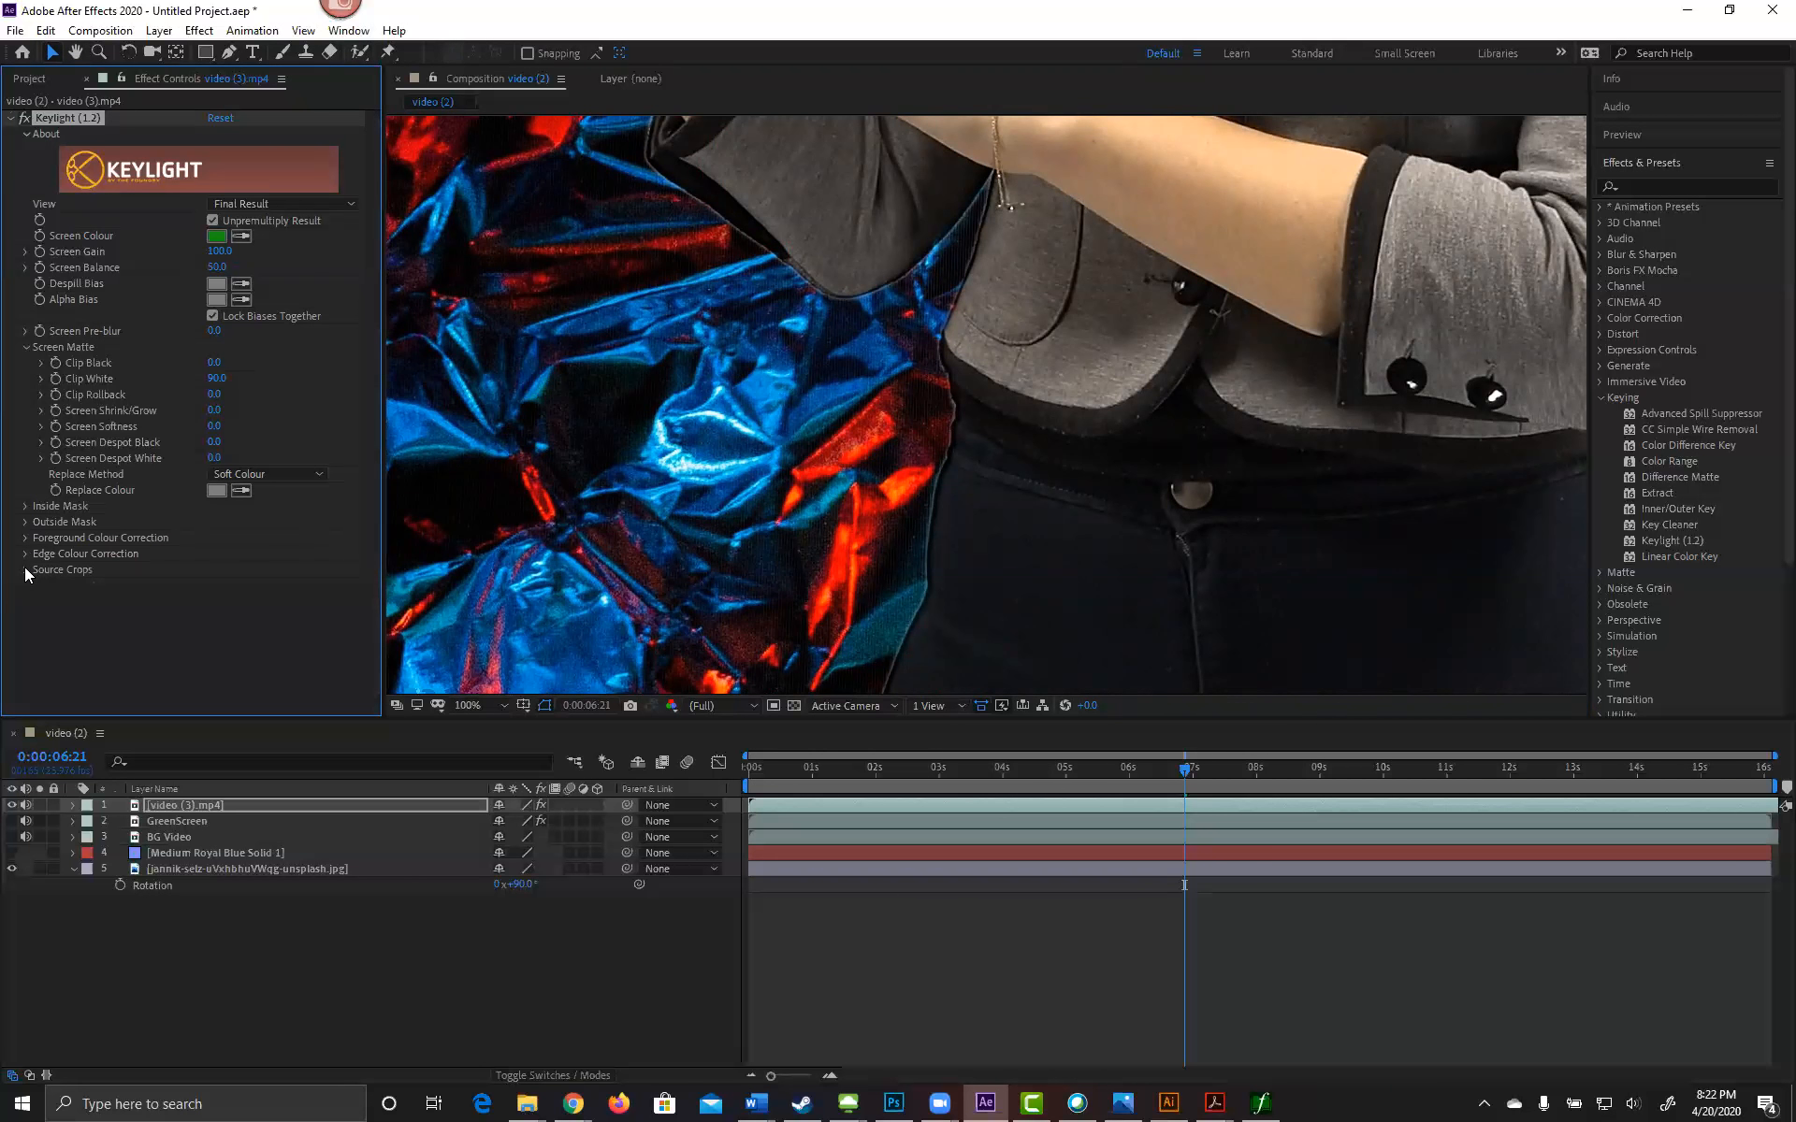
click(20, 569)
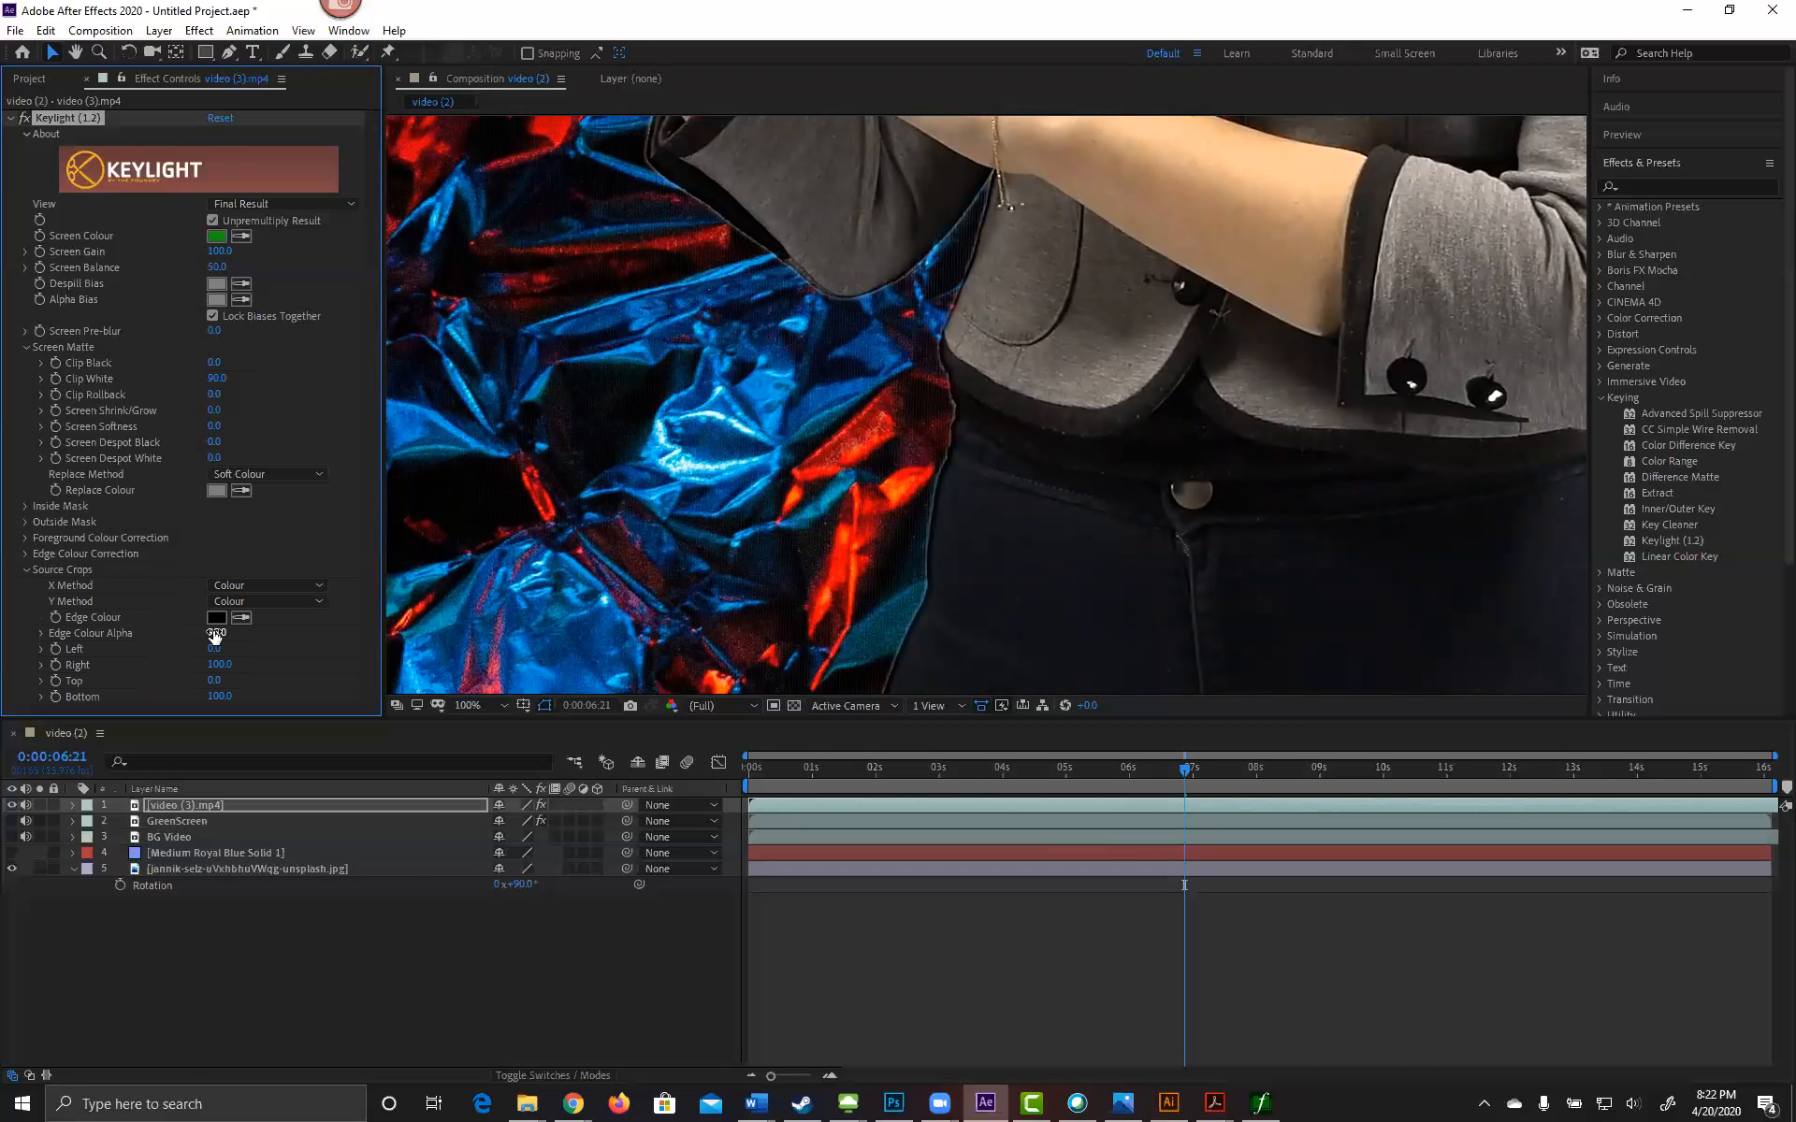
drag(214, 636, 156, 645)
drag(216, 637, 439, 605)
click(25, 571)
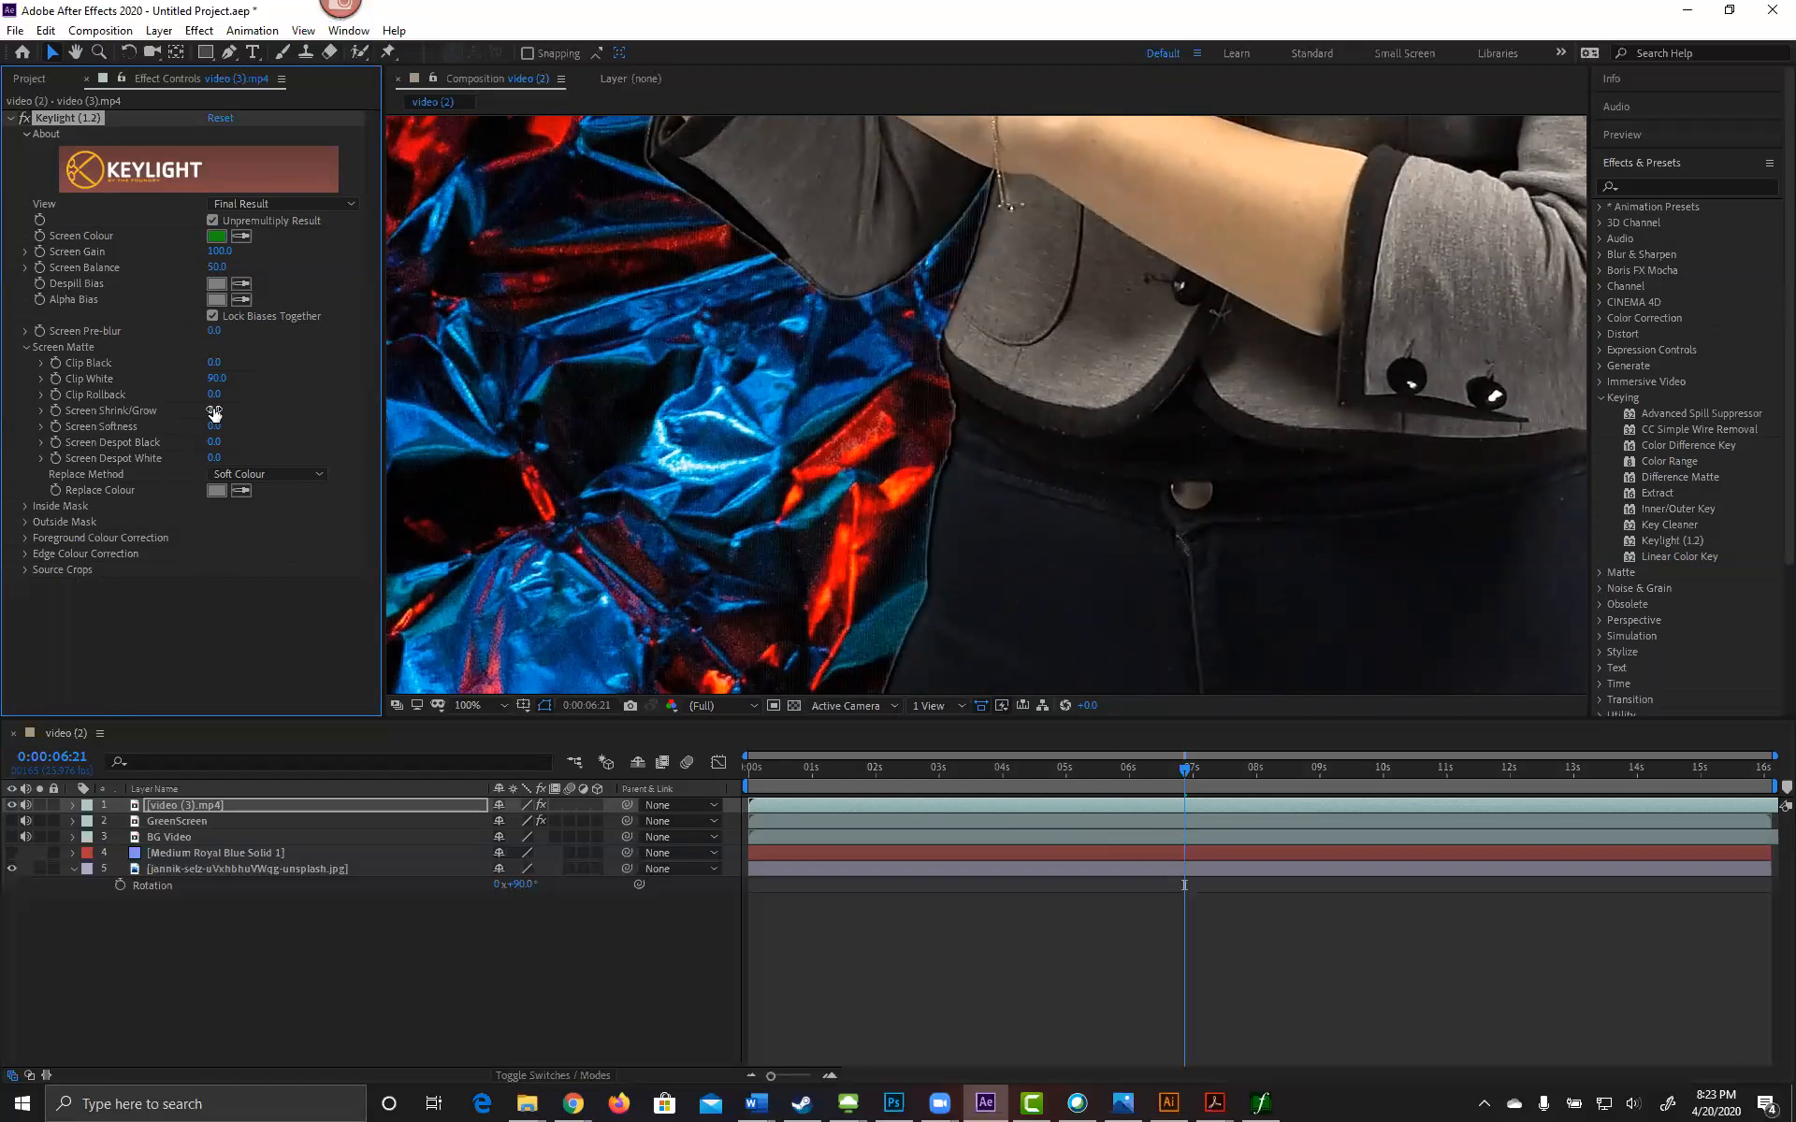
Step: Tighten the matte edge around the woman by setting Keylight's Screen Shrink/Grow to -3.4
drag(214, 411, 150, 411)
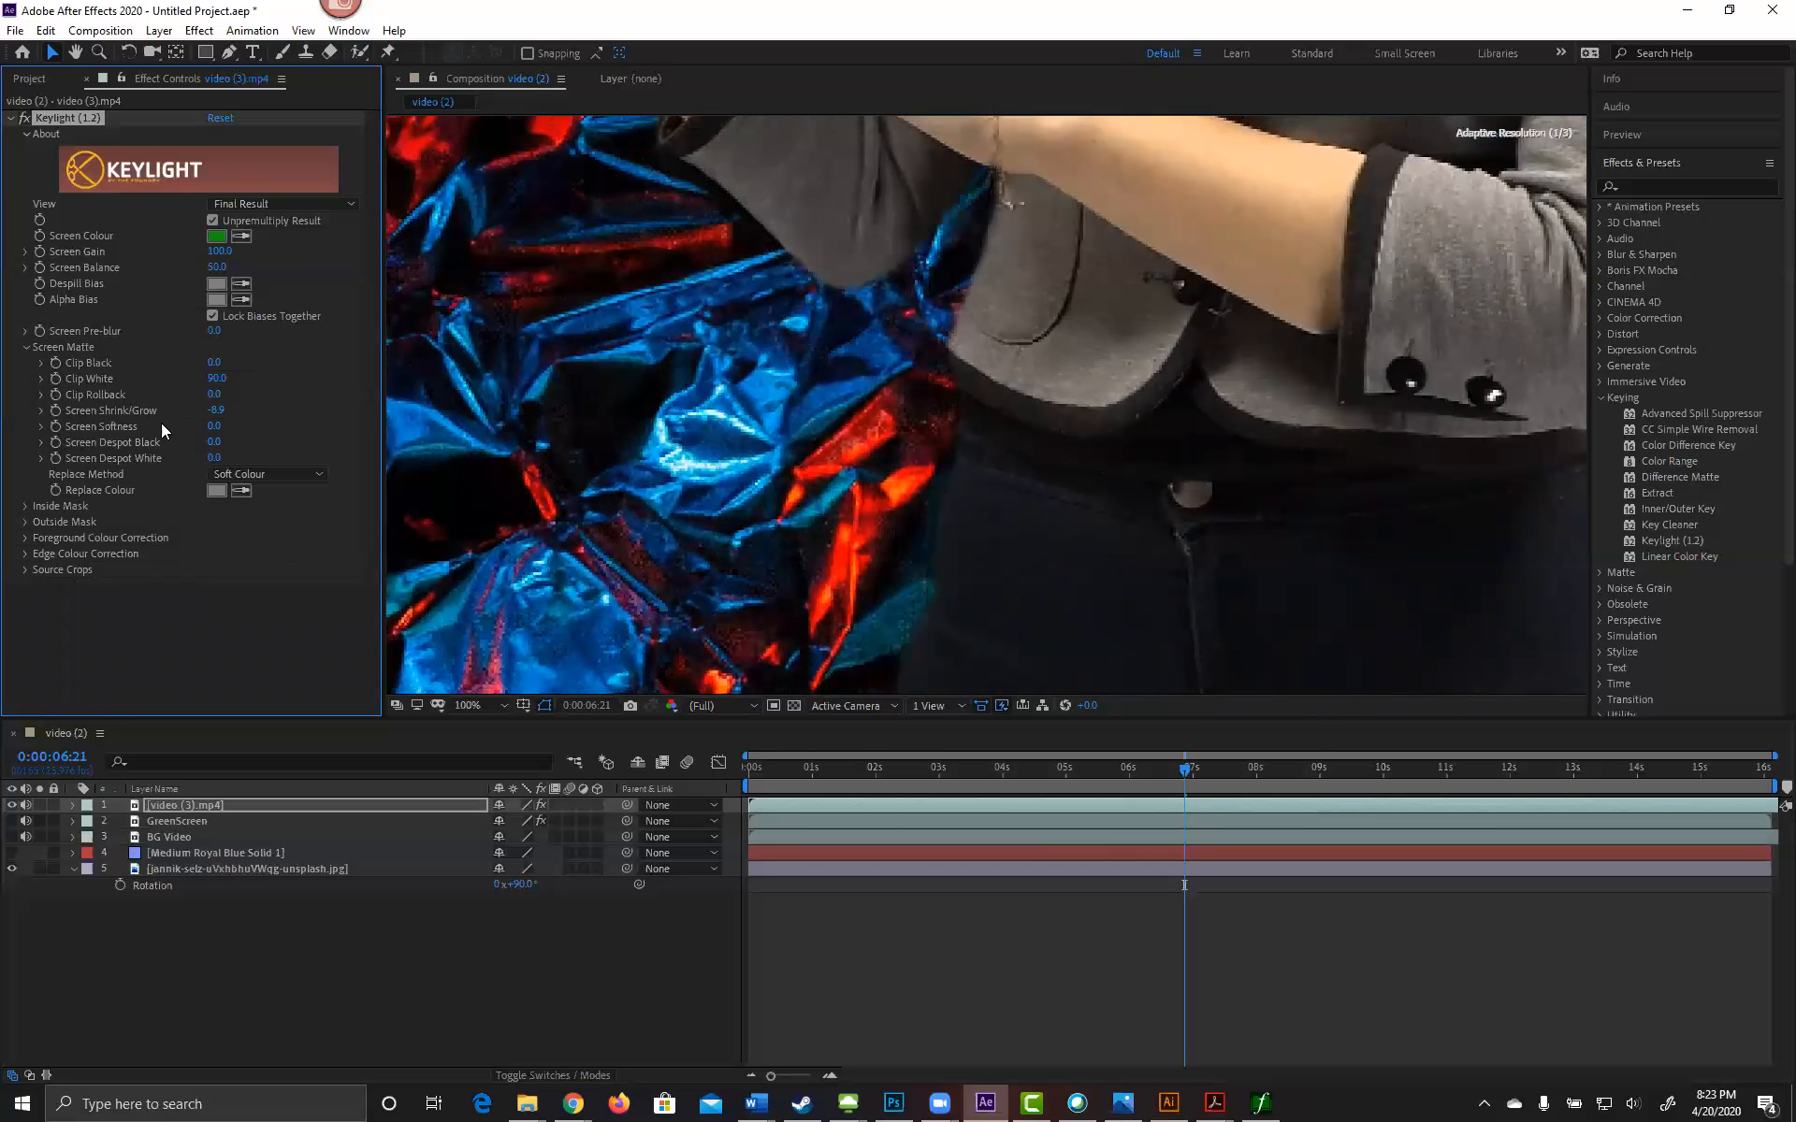
click(219, 411)
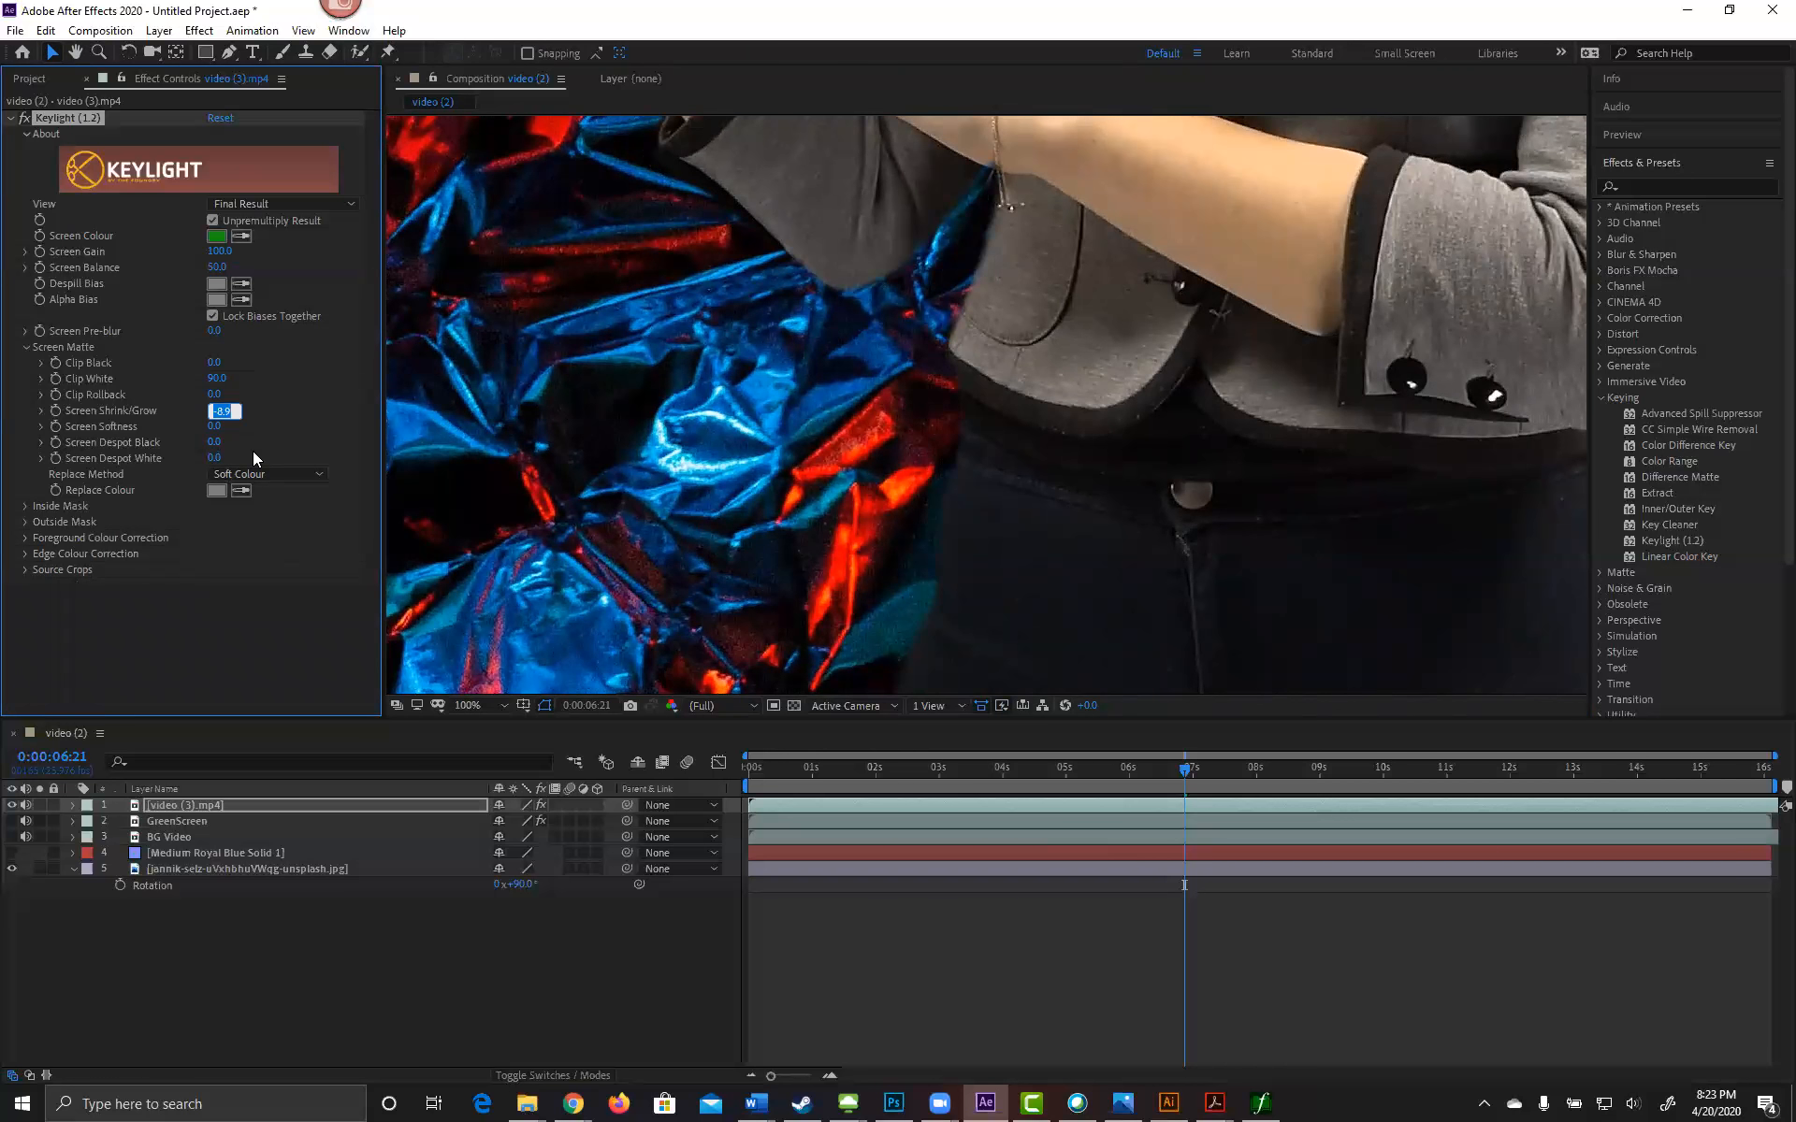
drag(215, 411, 274, 411)
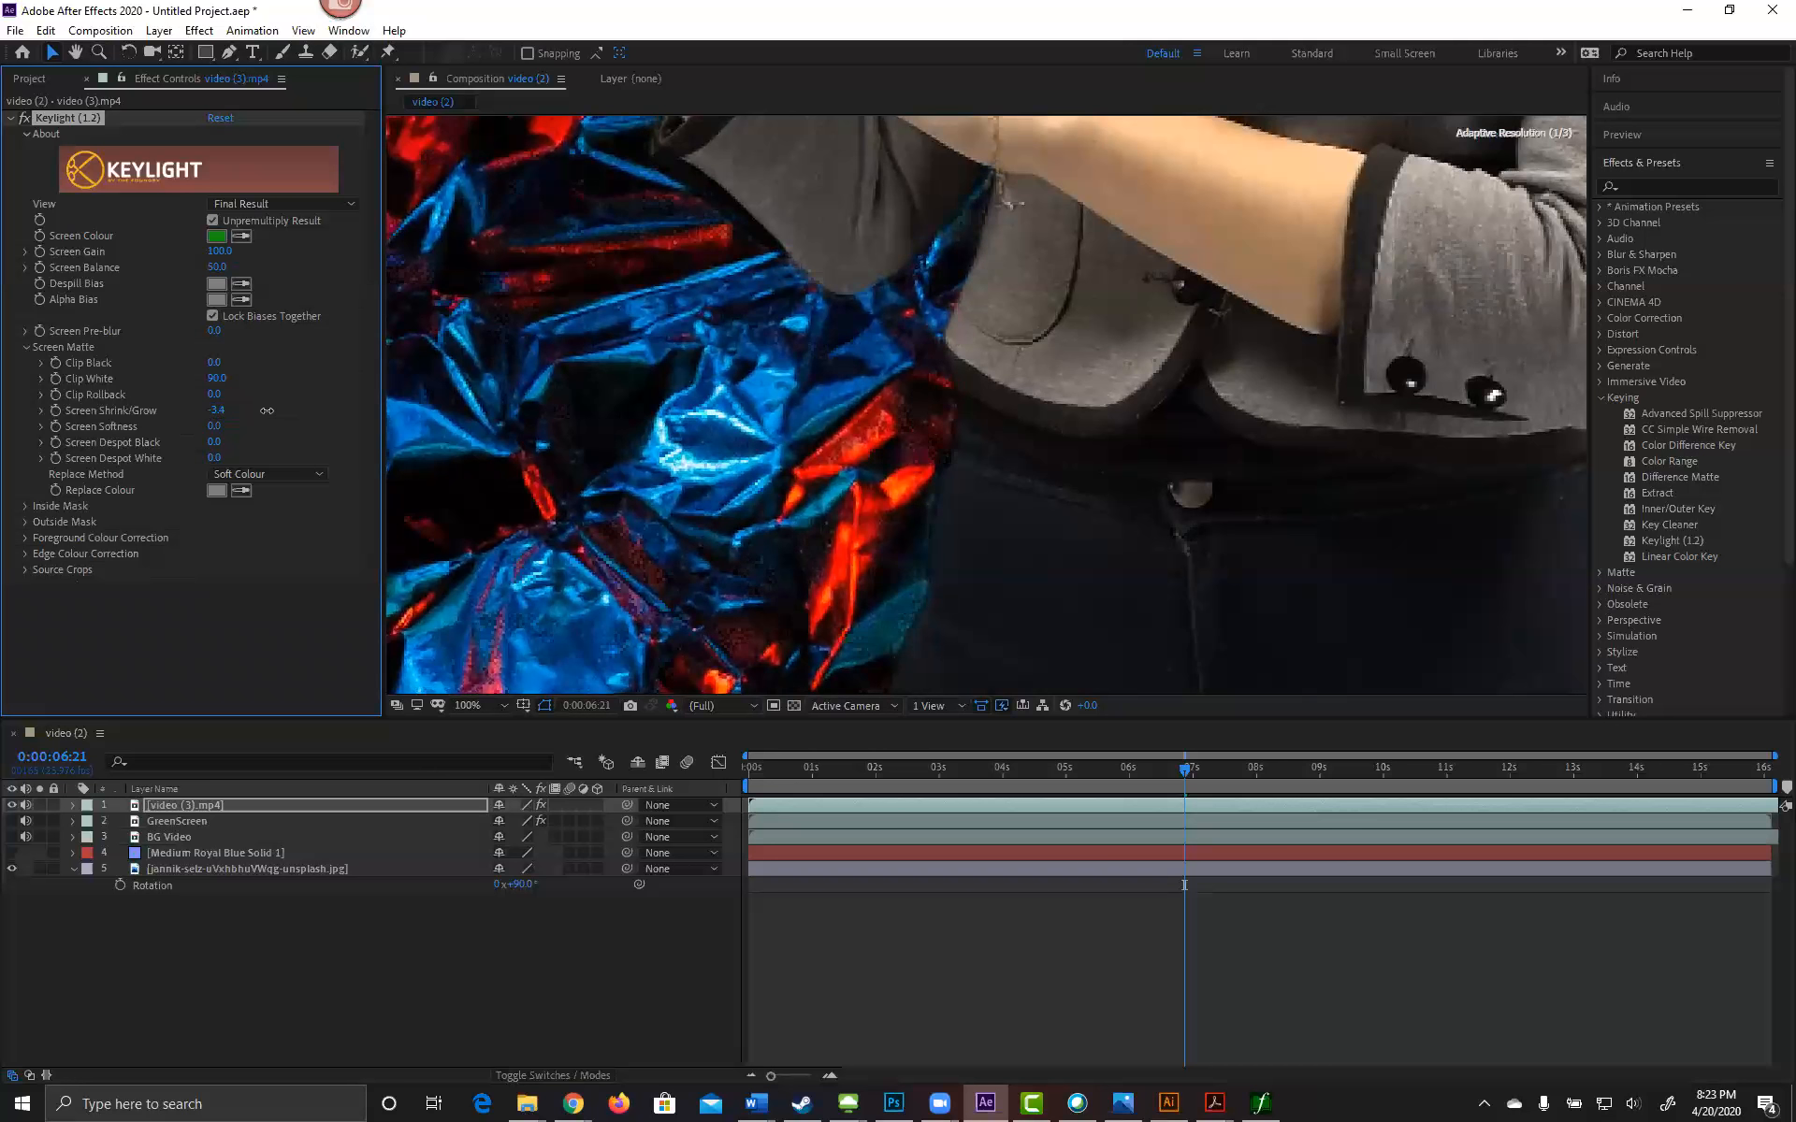
Step: Examine the keyed edges along the woman's jacket, hair and raised hand at 100%, and the whole composite at 25%
drag(1206, 396, 1190, 632)
drag(1242, 360, 1231, 622)
drag(1167, 197, 1174, 454)
drag(1415, 212, 1428, 345)
drag(814, 379, 806, 304)
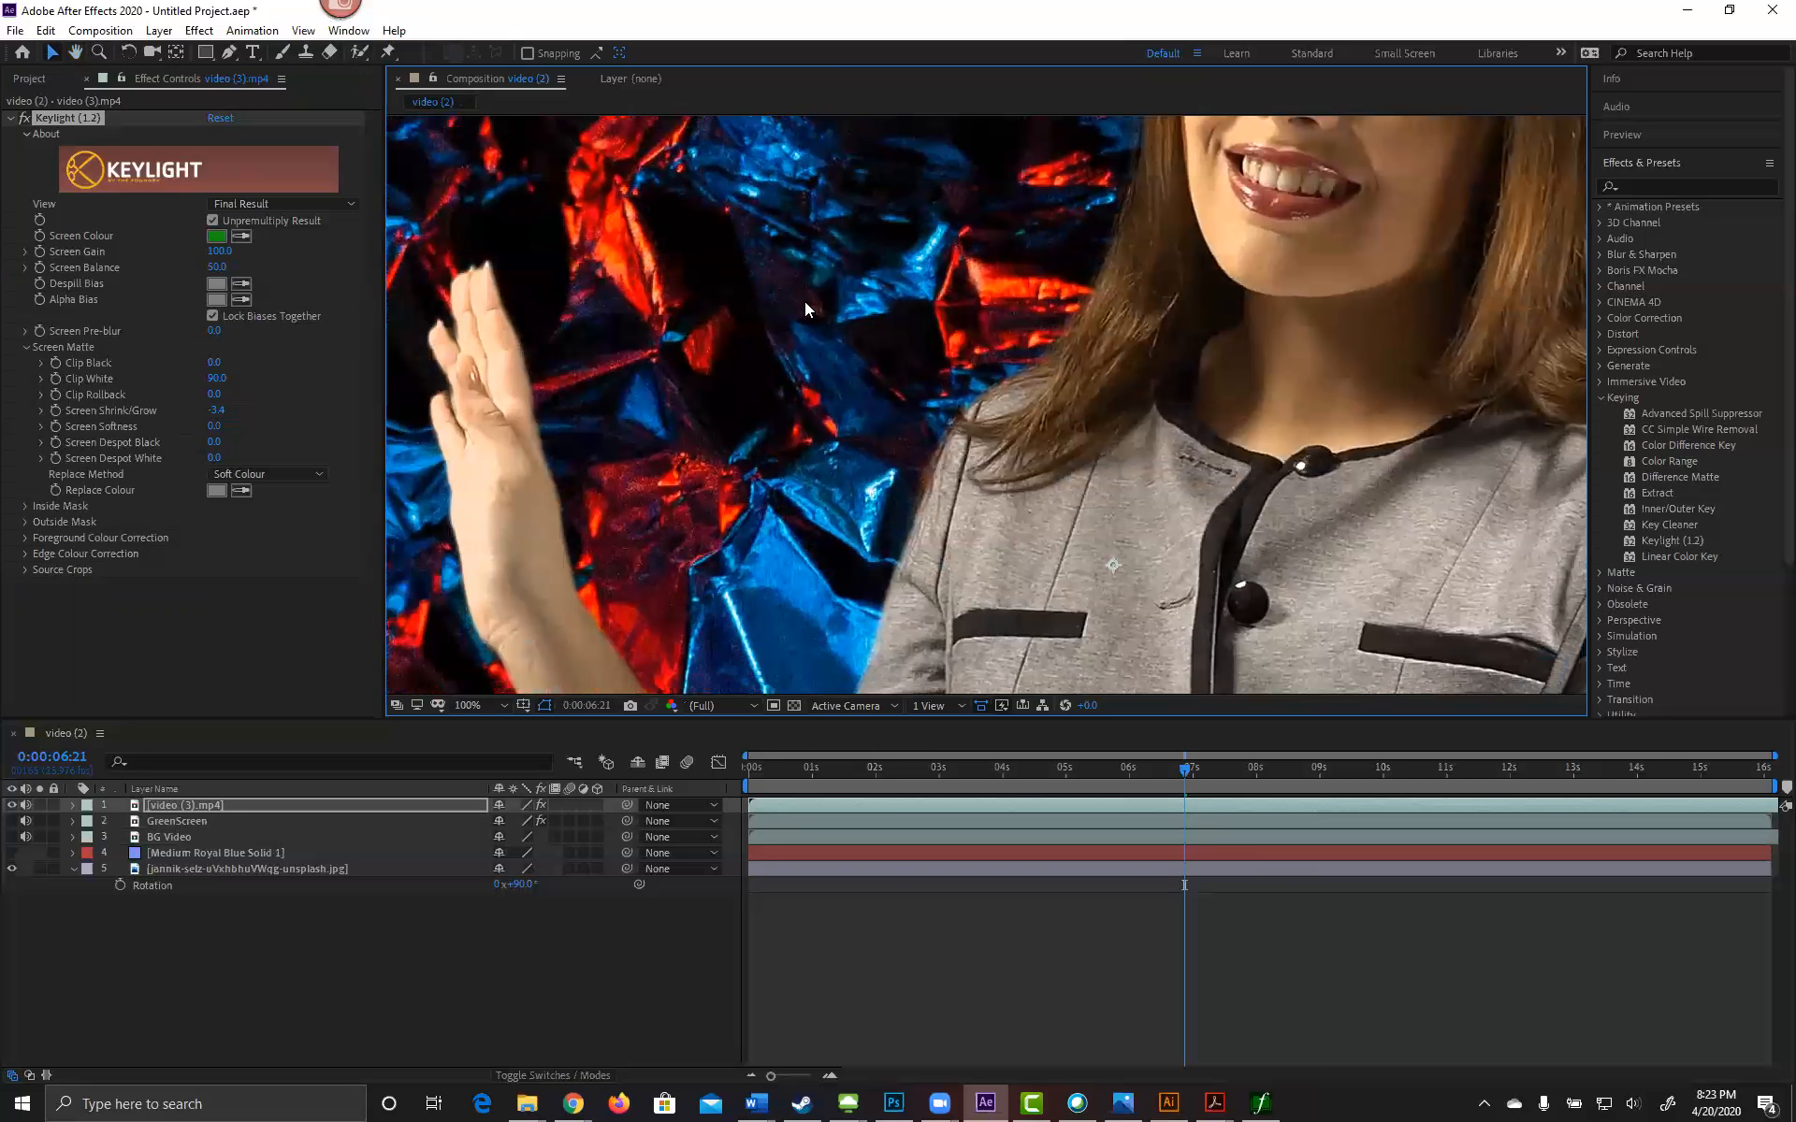
scroll(804, 302, down, 1)
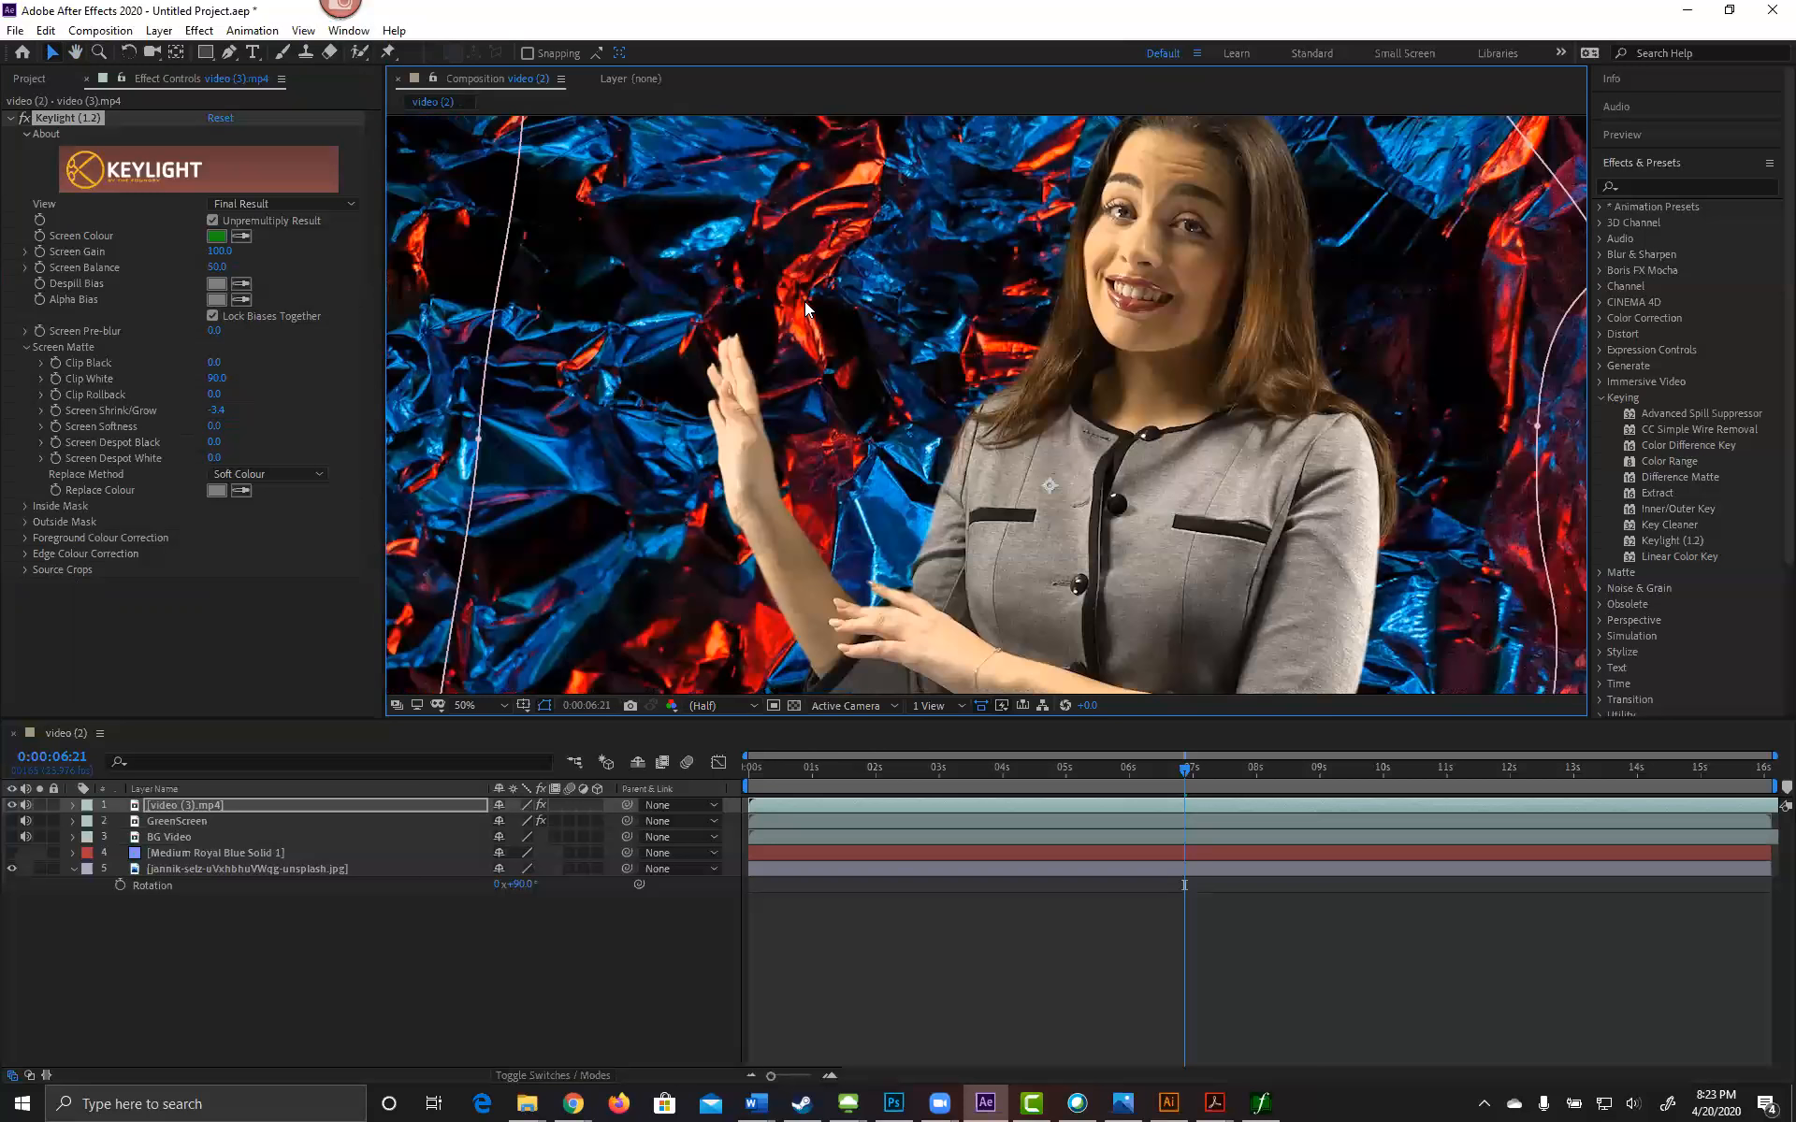
scroll(804, 301, down, 2)
drag(1024, 386, 1188, 390)
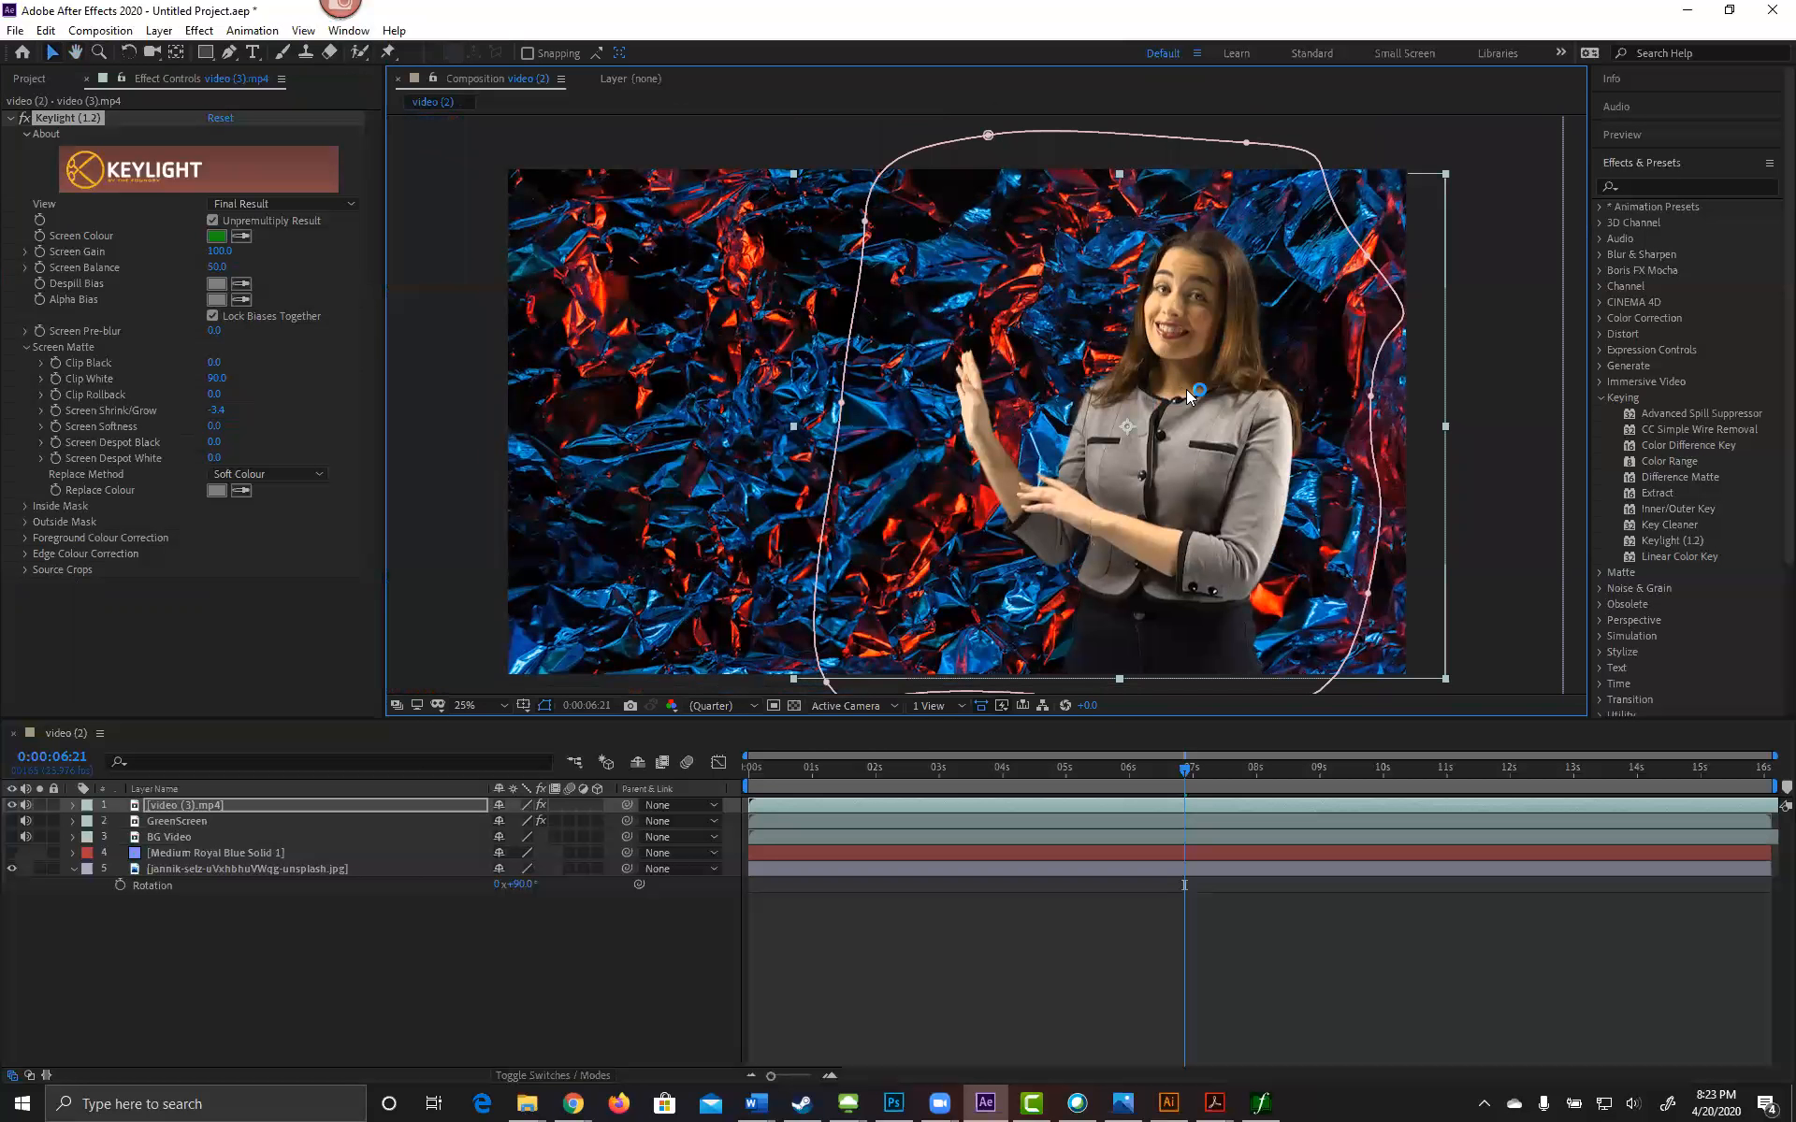
Step: Play back the keyed composite in a maximized composition view, restore the workspace, stop playback and view the full frame at 25%
key(grave)
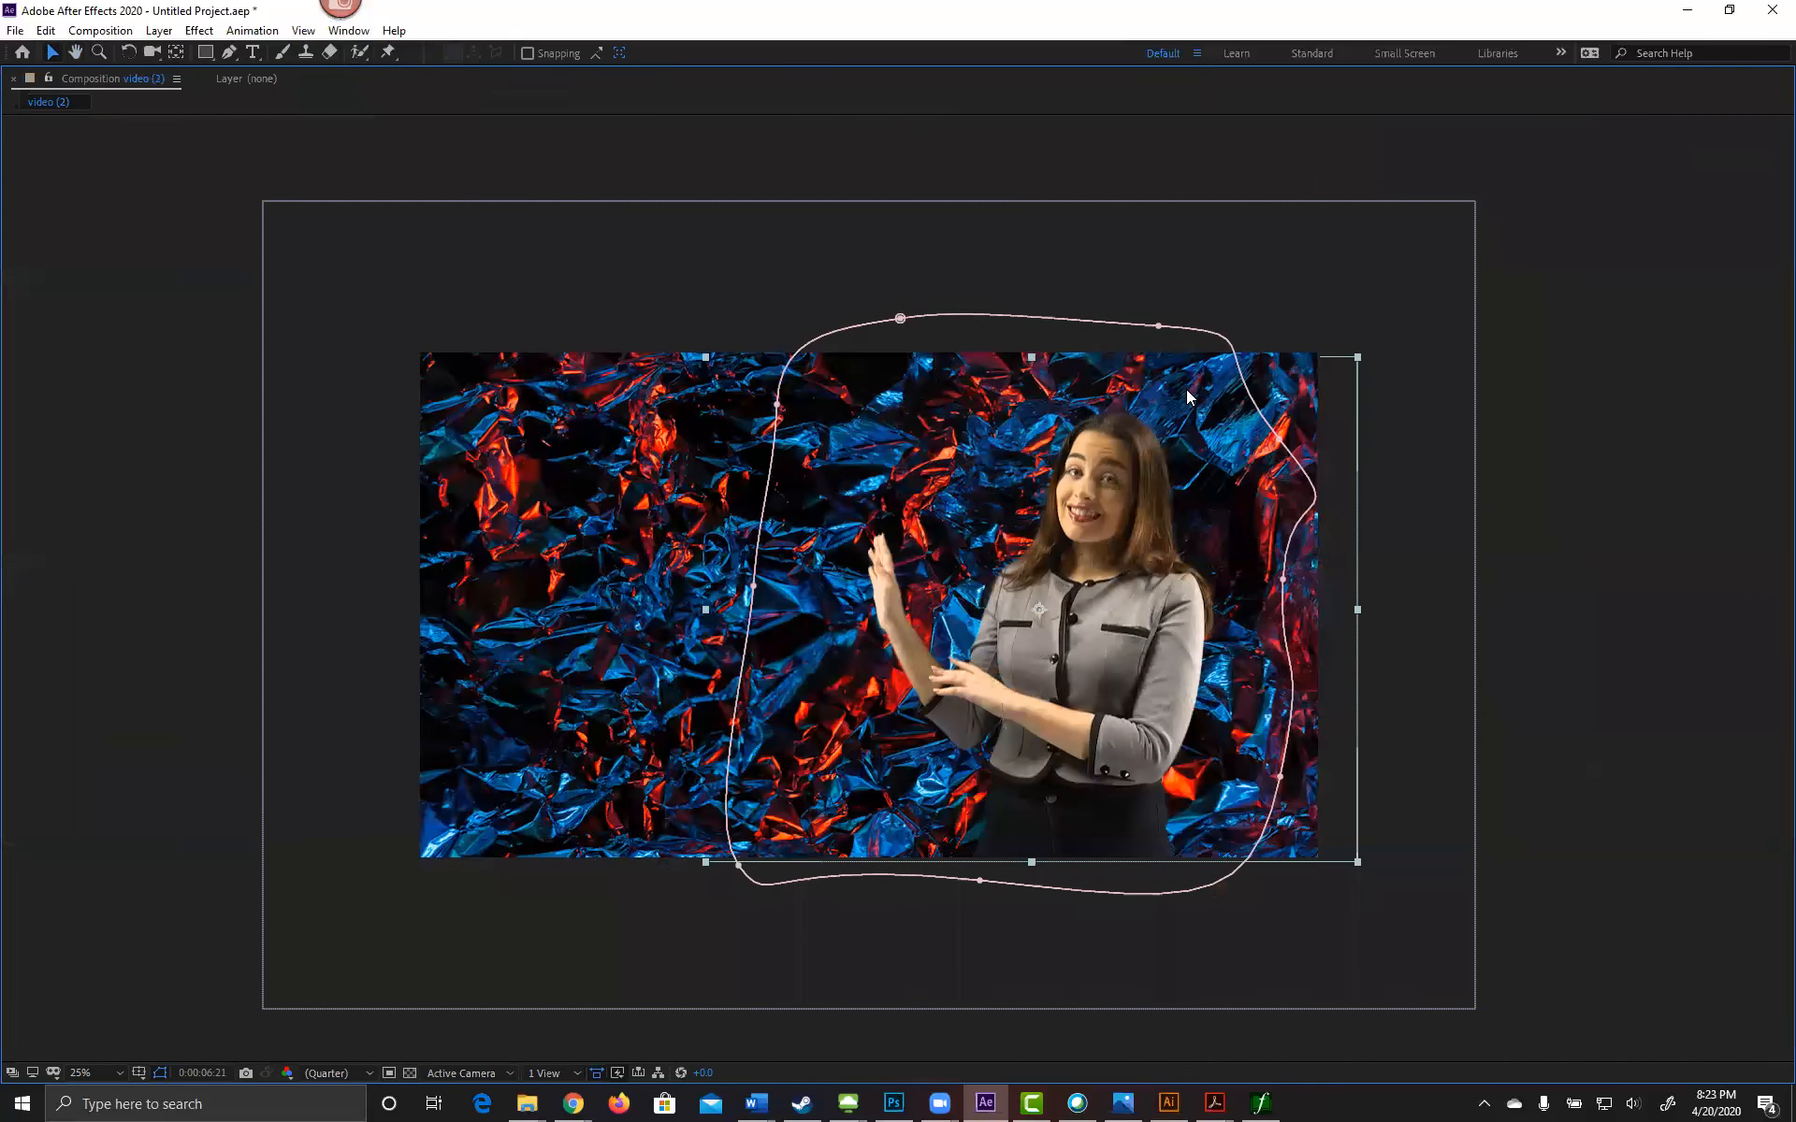
key(period)
click(496, 649)
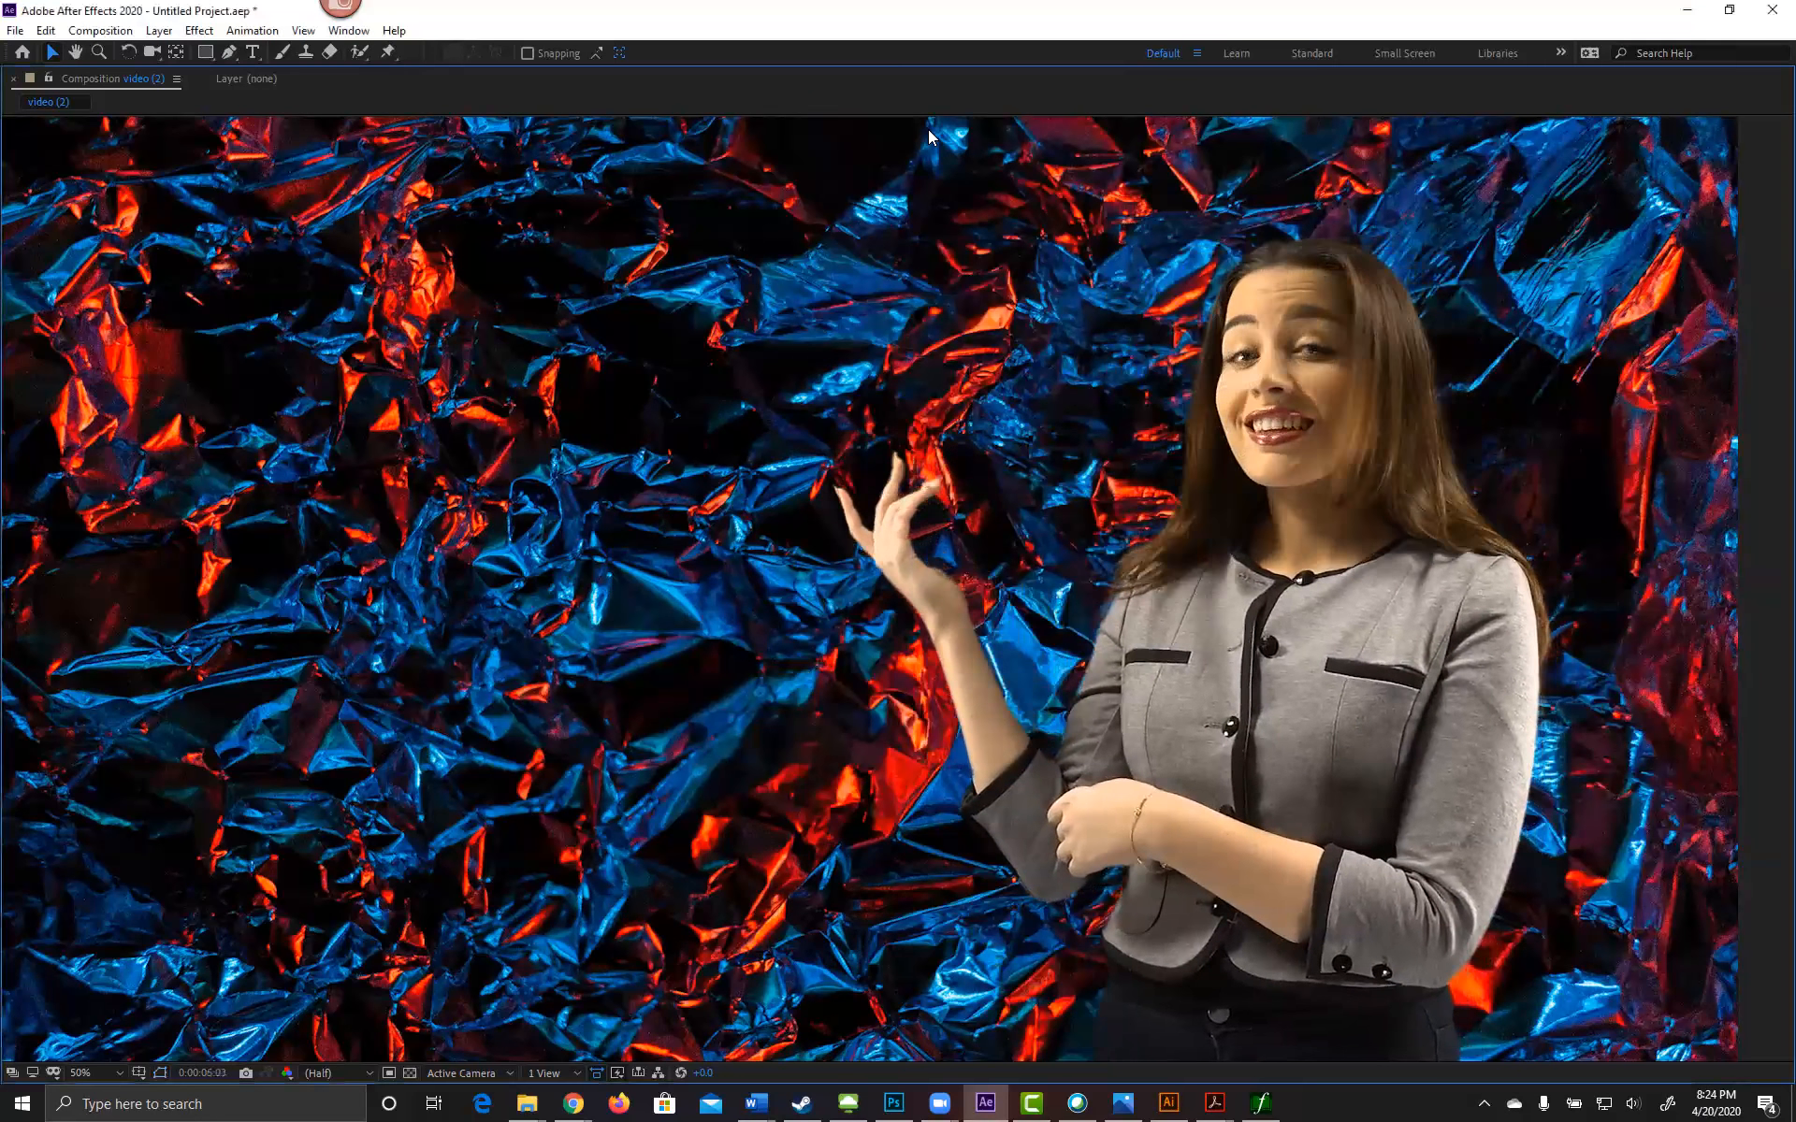
key(grave)
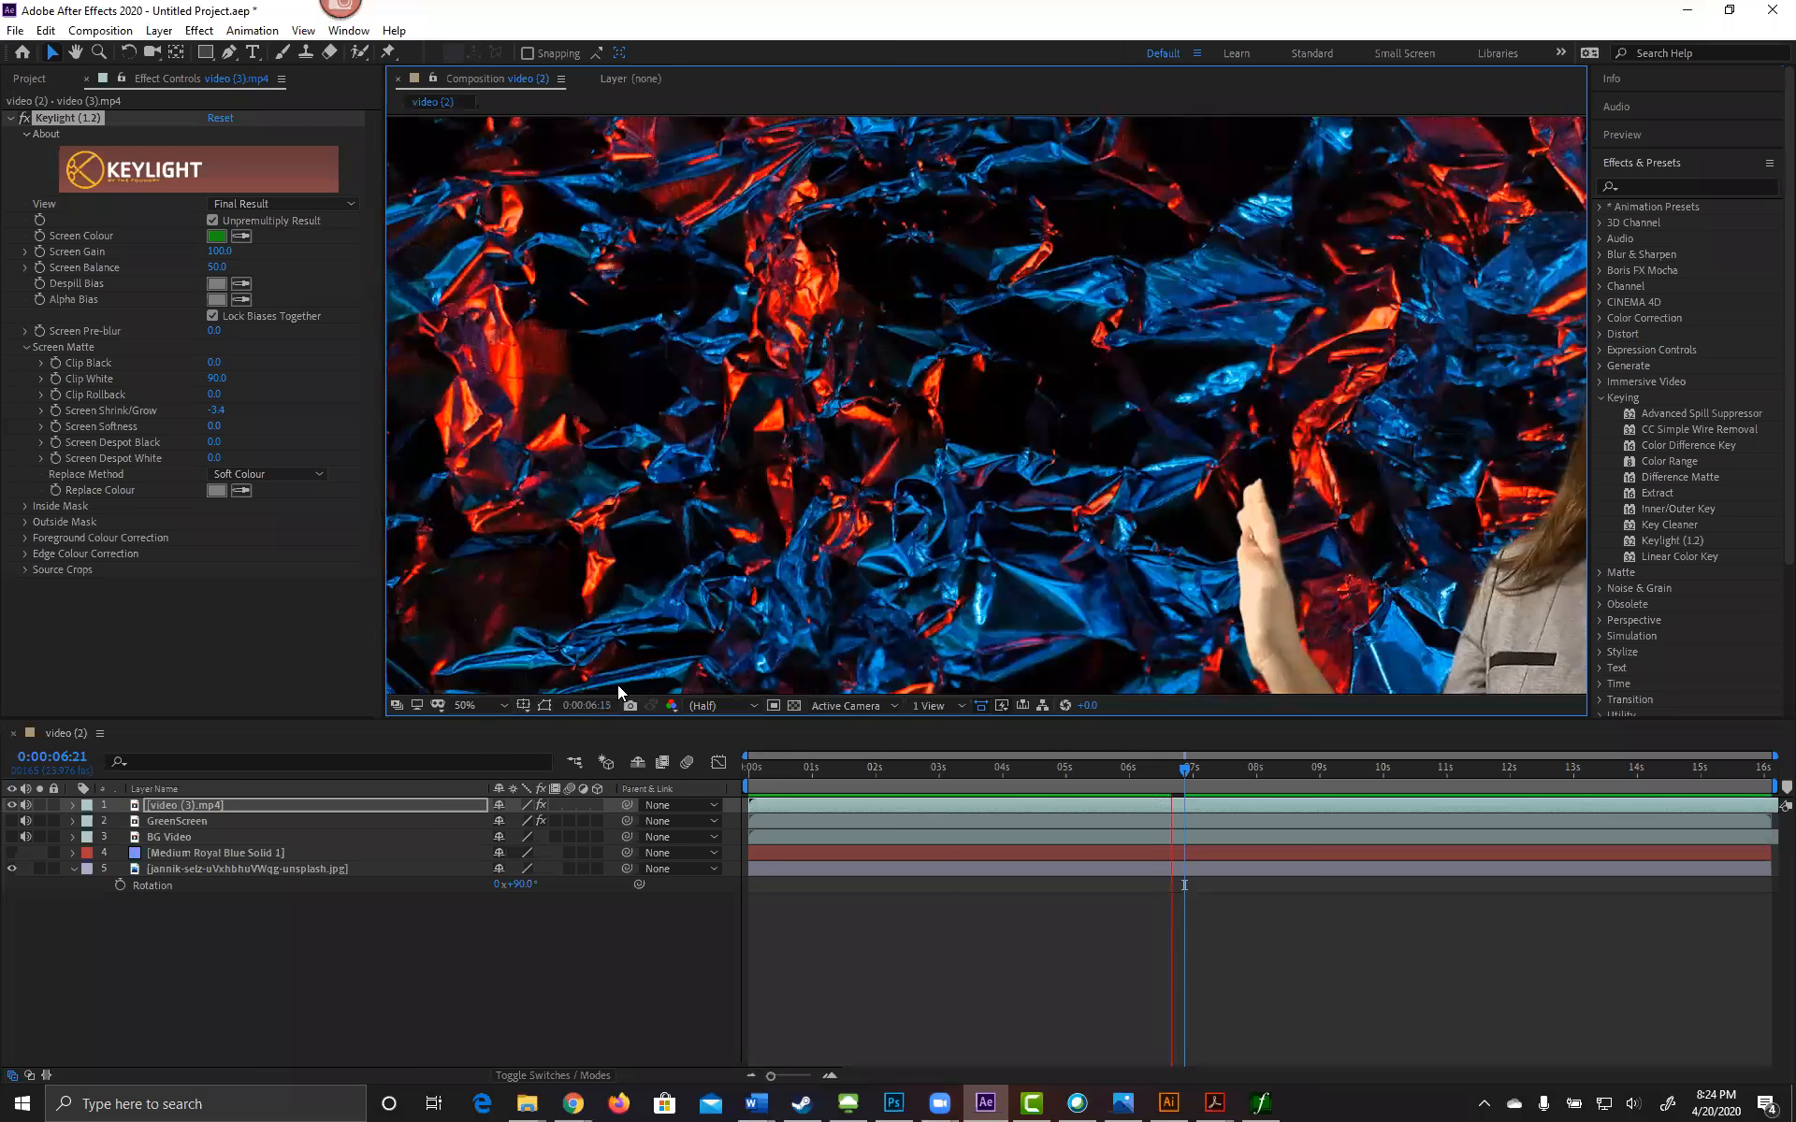
key(space)
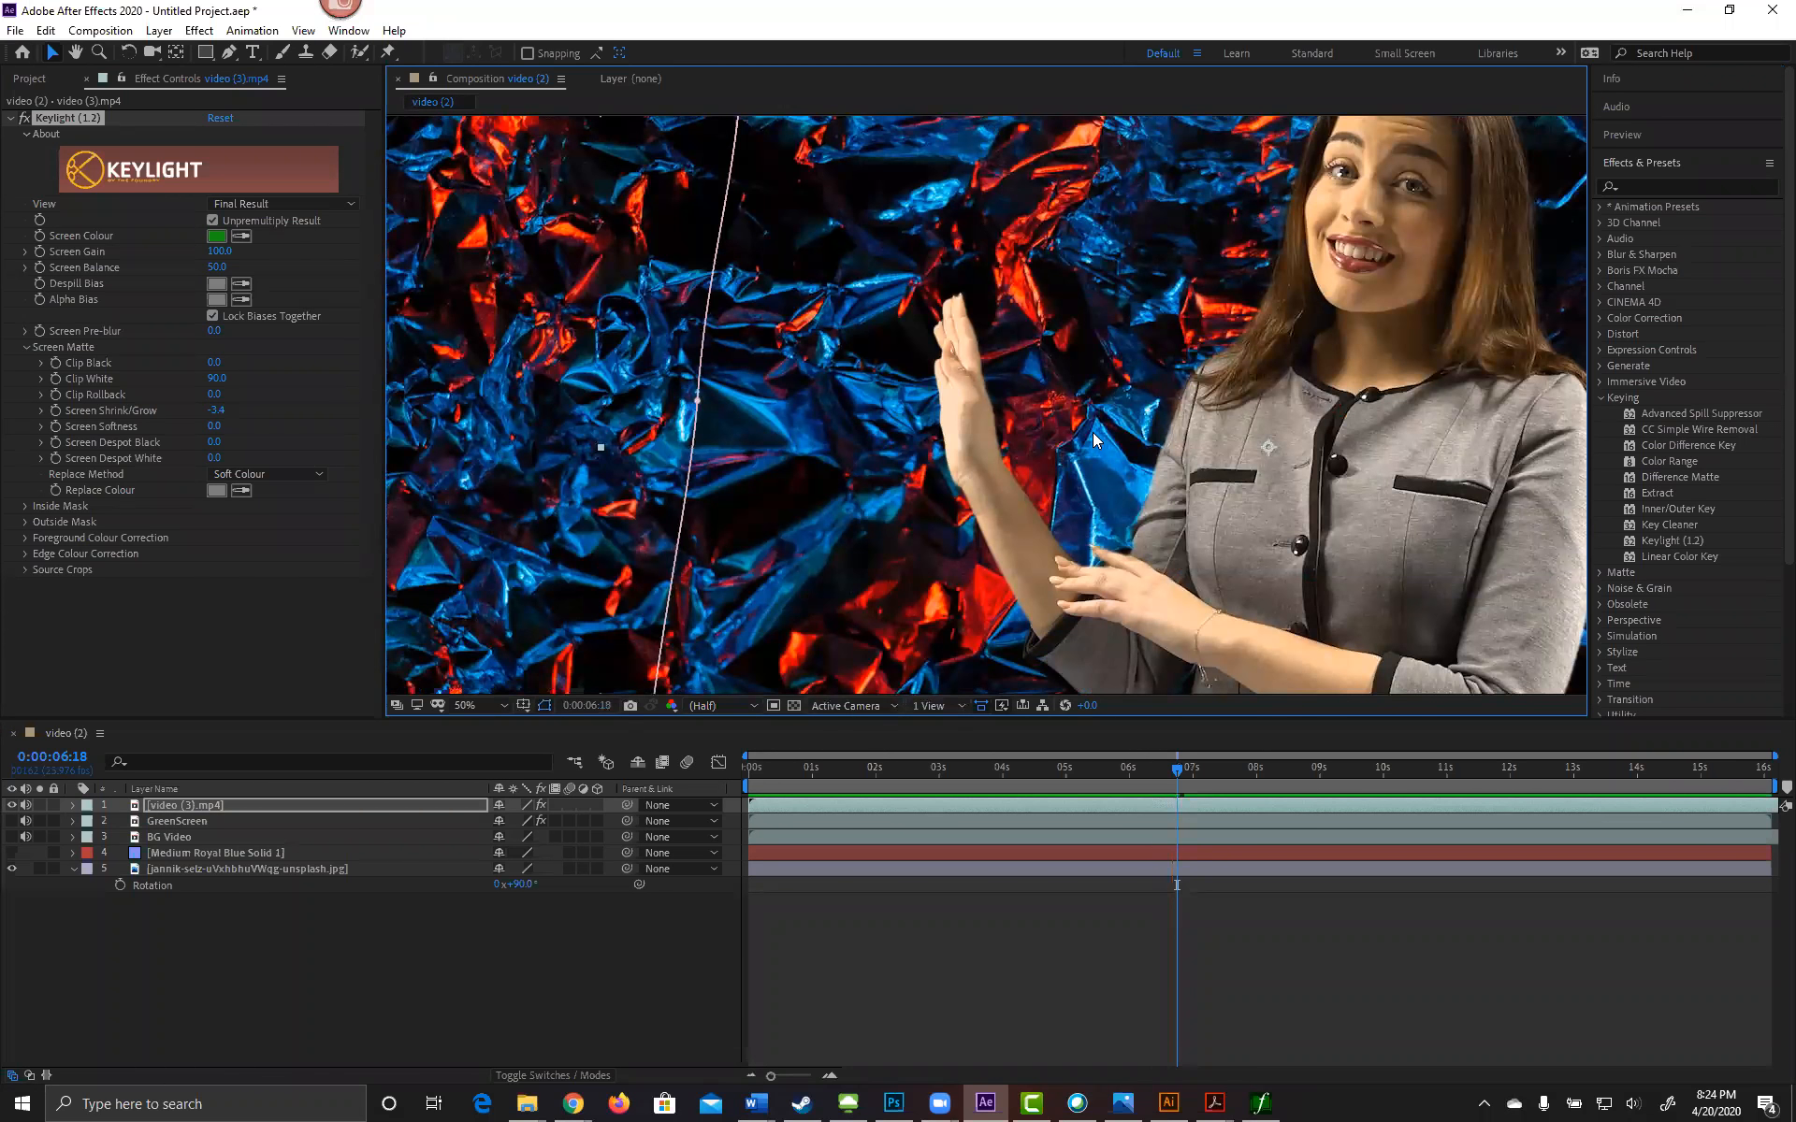
scroll(1090, 432, down, 2)
mouse_move(1078, 375)
mouse_down()
mouse_move(1081, 344)
mouse_move(1082, 367)
mouse_up()
key(v)
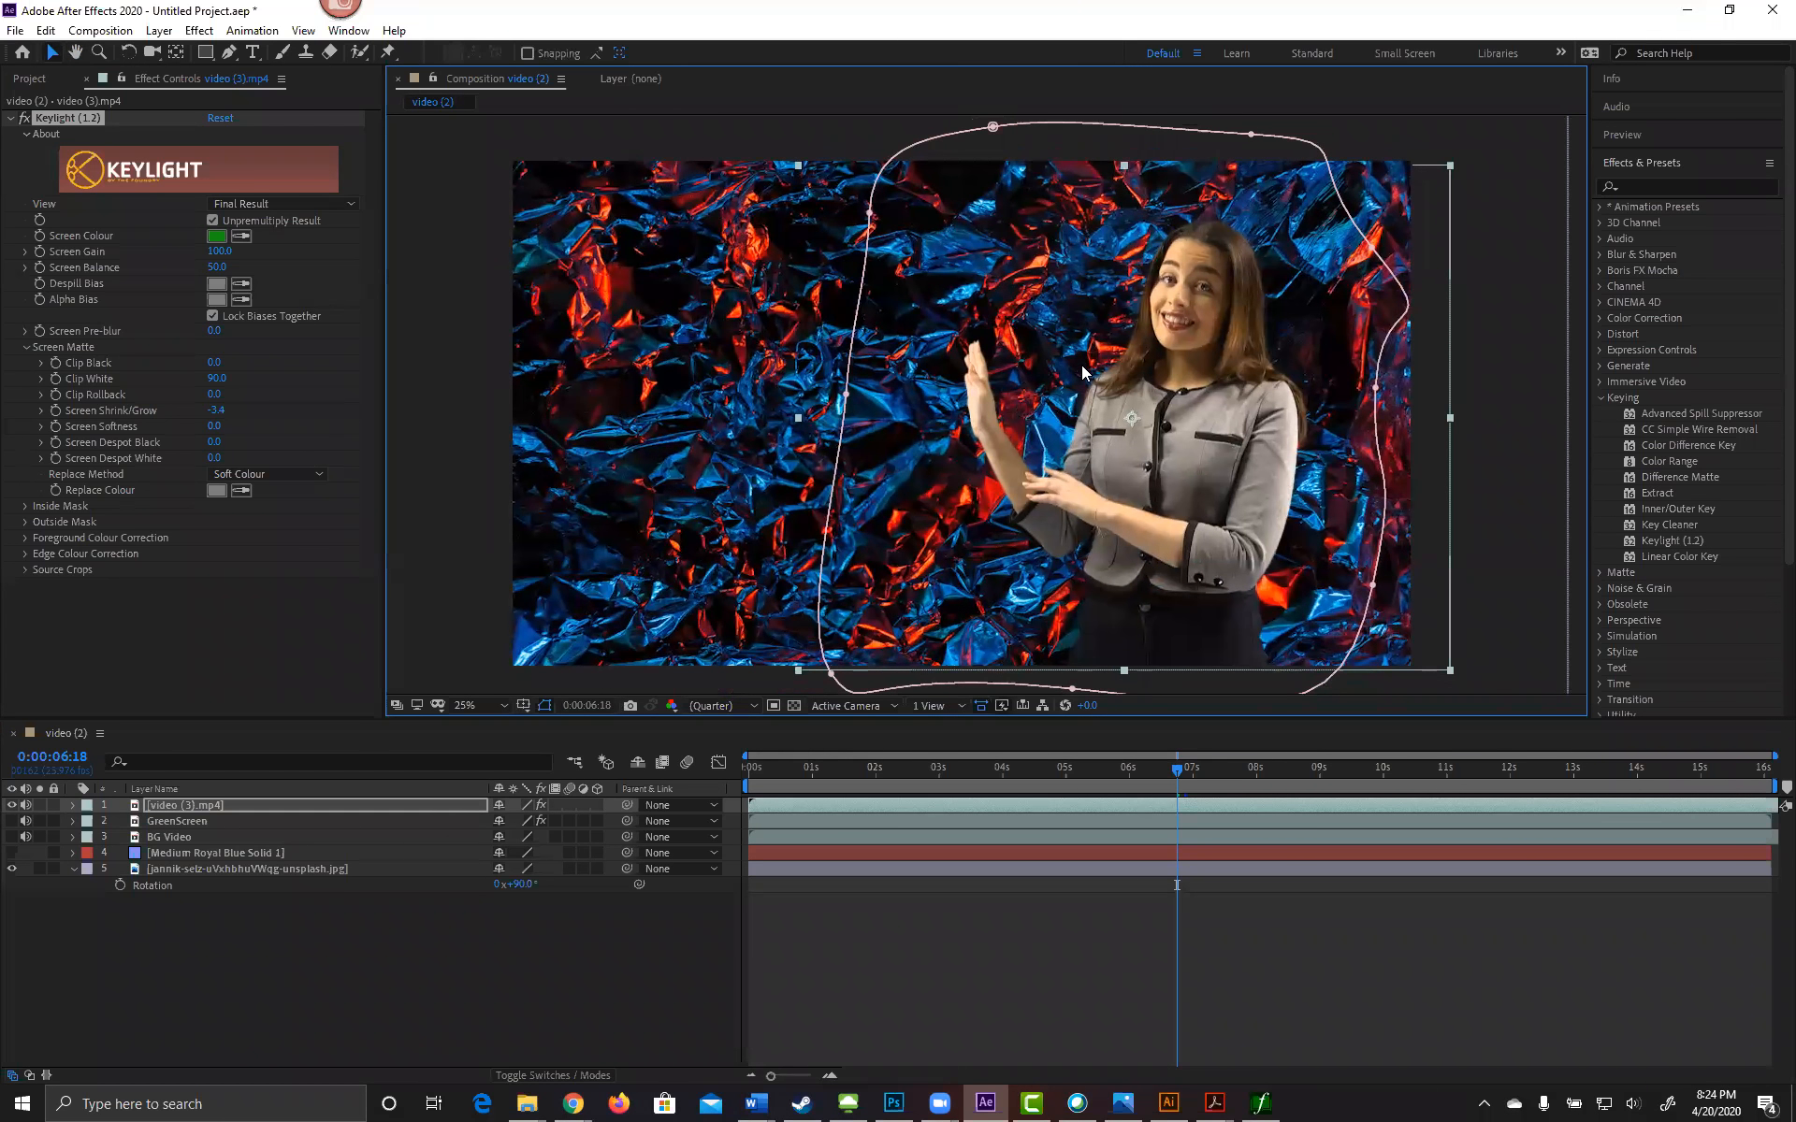